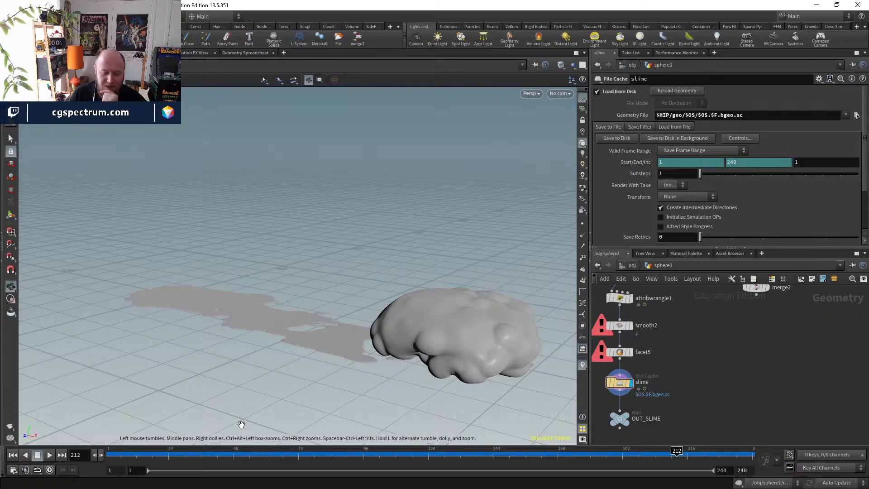
# - Scrub the cached slime simulation through frames 134, 149 and 184 to examine its shape and trail
pyautogui.moveTo(253, 457); pyautogui.dragTo(466, 363)
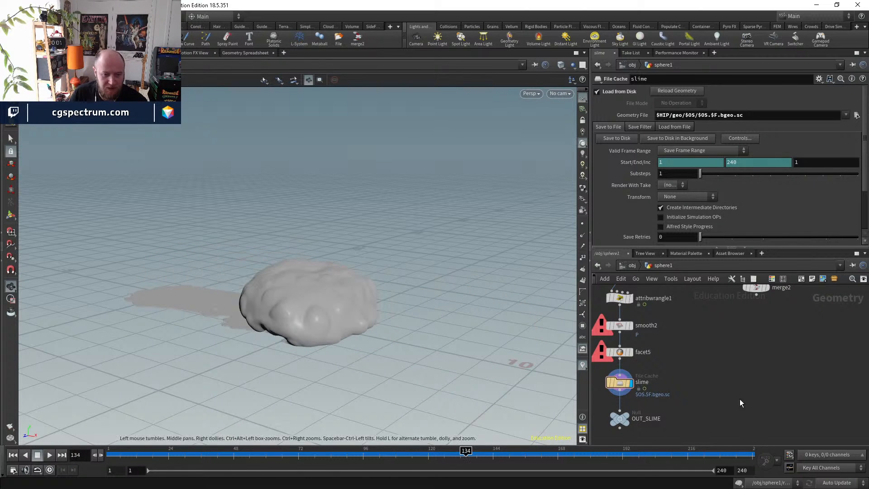
pyautogui.moveTo(604, 460); pyautogui.dragTo(507, 421)
pyautogui.keyDown('alt'); pyautogui.moveTo(346, 227); pyautogui.dragTo(535, 311); pyautogui.keyUp('alt')
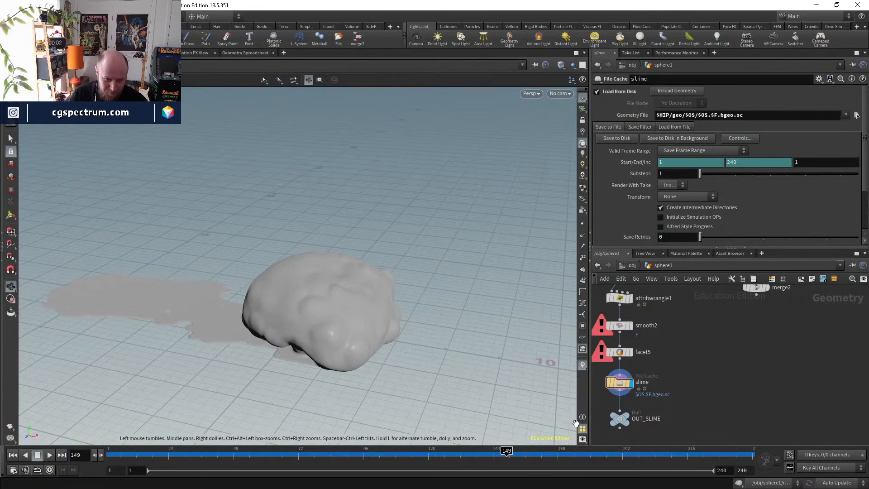
pyautogui.moveTo(570, 456); pyautogui.dragTo(602, 452)
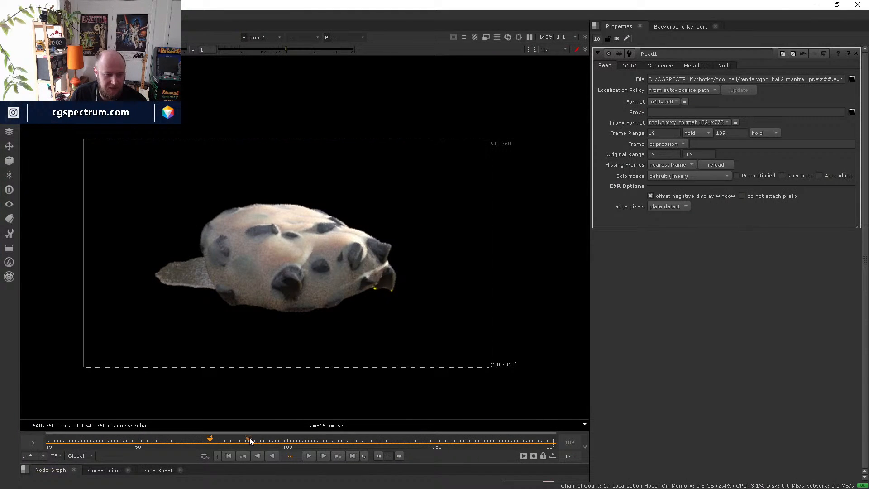
# - Switch to Nuke, scrub the rendered goo ball sequence to frame 158, and return to Houdini
pyautogui.moveTo(250, 441); pyautogui.dragTo(460, 430)
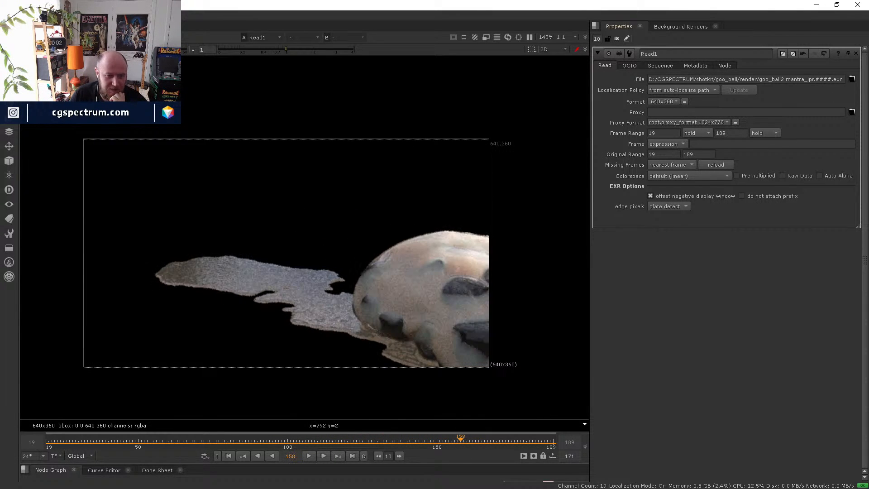
pyautogui.click(817, 5)
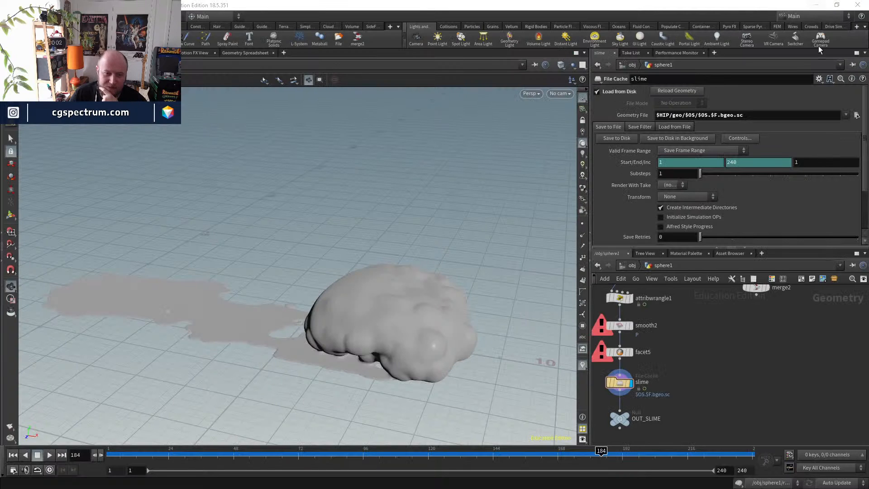
# - Go up to the object level, deselect the camera, and hide the grid1 ground object
pyautogui.scroll(-3, 734, 403)
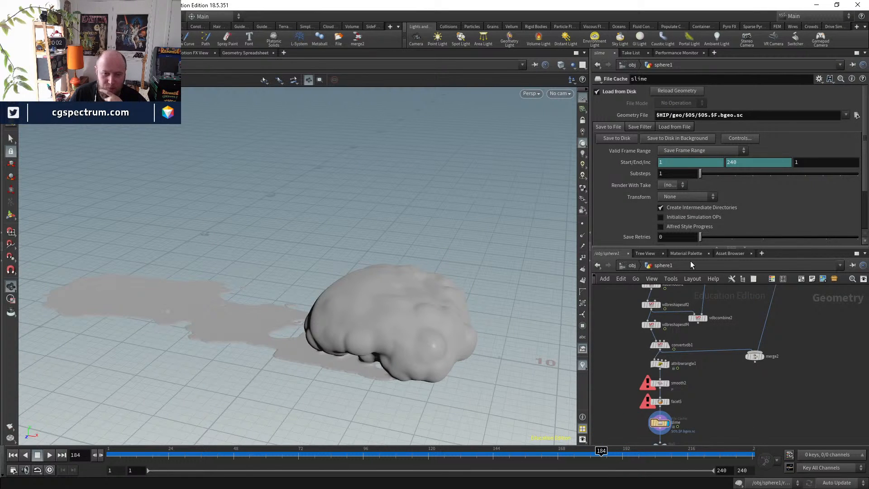
pyautogui.click(629, 265)
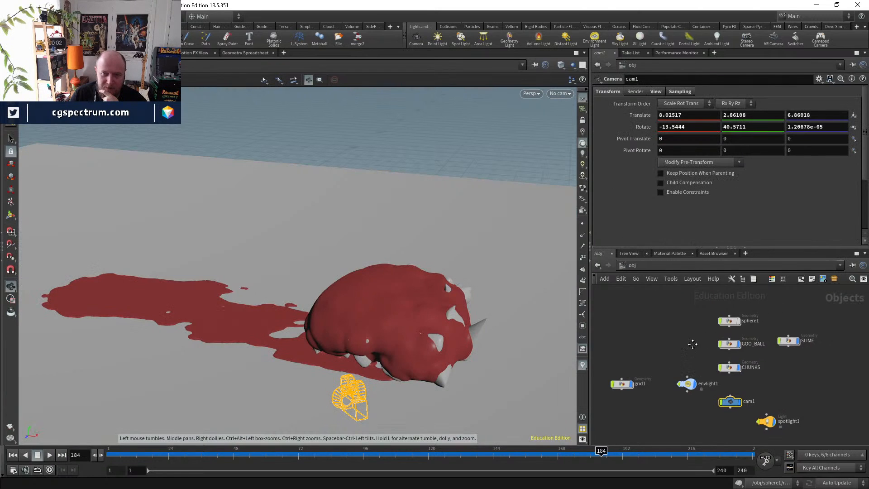
pyautogui.scroll(-1, 687, 342)
pyautogui.click(679, 351)
pyautogui.scroll(3, 735, 390)
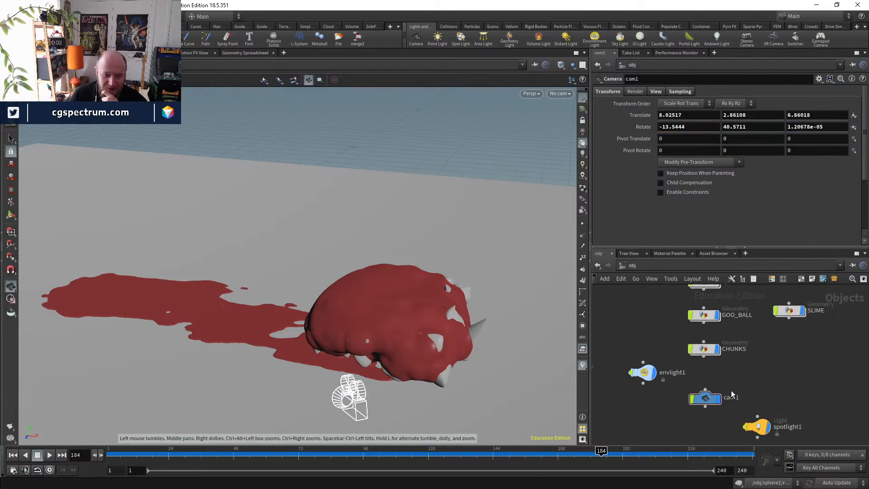
pyautogui.moveTo(718, 370); pyautogui.dragTo(756, 375, button='middle')
pyautogui.moveTo(609, 392); pyautogui.dragTo(621, 398, button='middle')
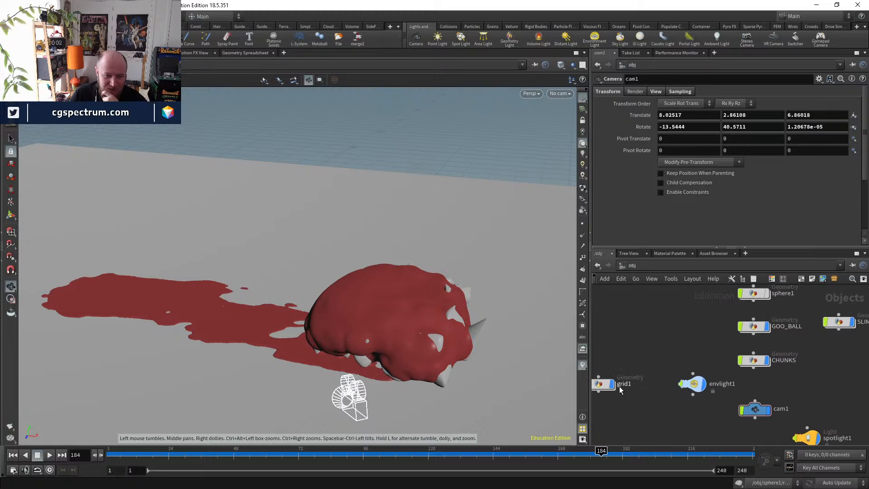
pyautogui.click(614, 383)
pyautogui.moveTo(713, 350); pyautogui.dragTo(684, 379, button='middle')
pyautogui.moveTo(767, 385); pyautogui.dragTo(698, 385, button='middle')
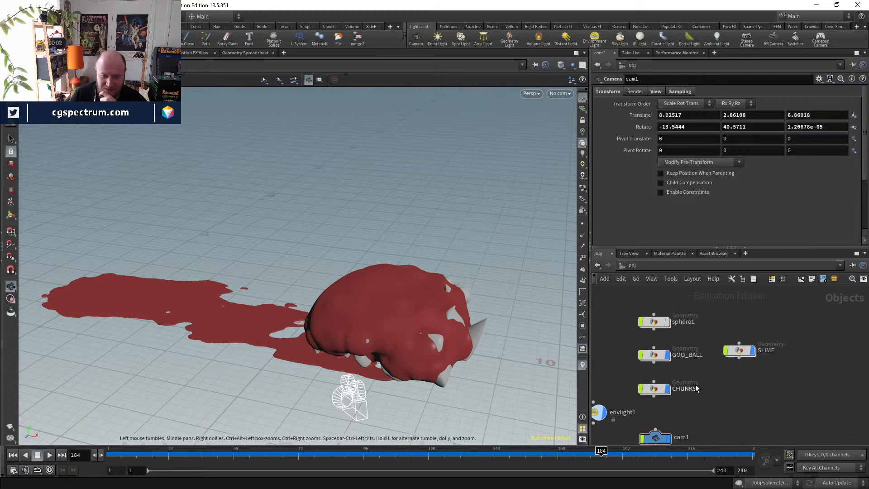
# - Look inside the CHUNKS object at its geometry and return to the object level
pyautogui.scroll(2, 668, 392)
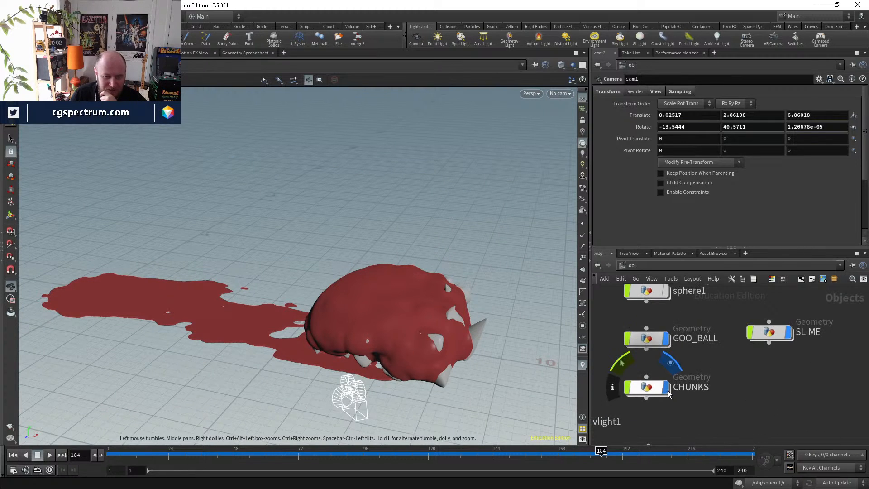
pyautogui.moveTo(761, 372); pyautogui.dragTo(765, 385, button='middle')
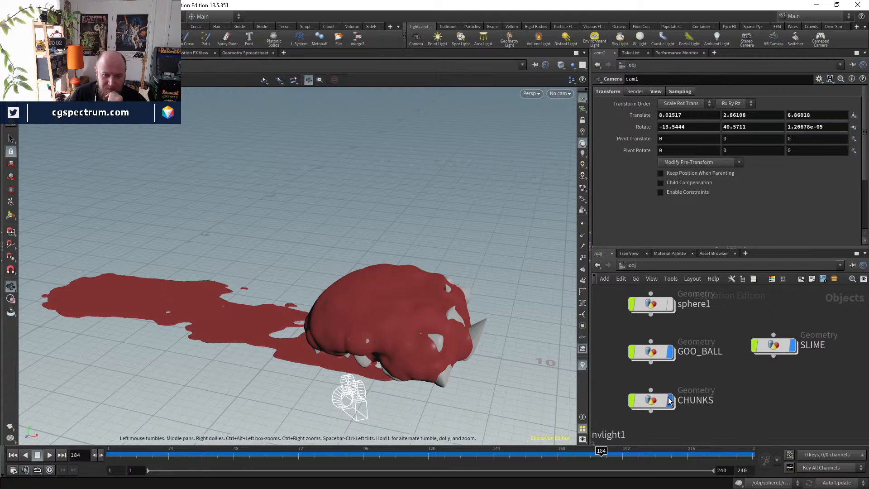
pyautogui.doubleClick(666, 399)
pyautogui.click(633, 266)
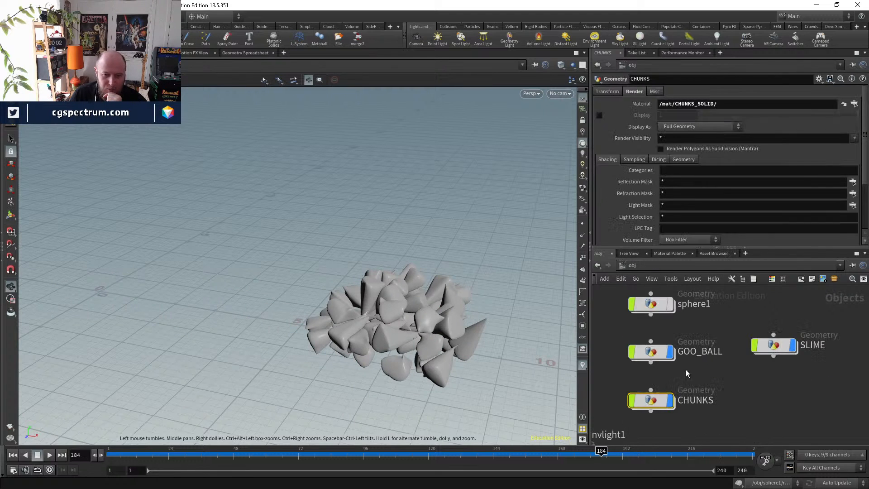
# - Enter the GOO_BALL object and compare the output of boolean1 with the final merge1 result
pyautogui.doubleClick(648, 352)
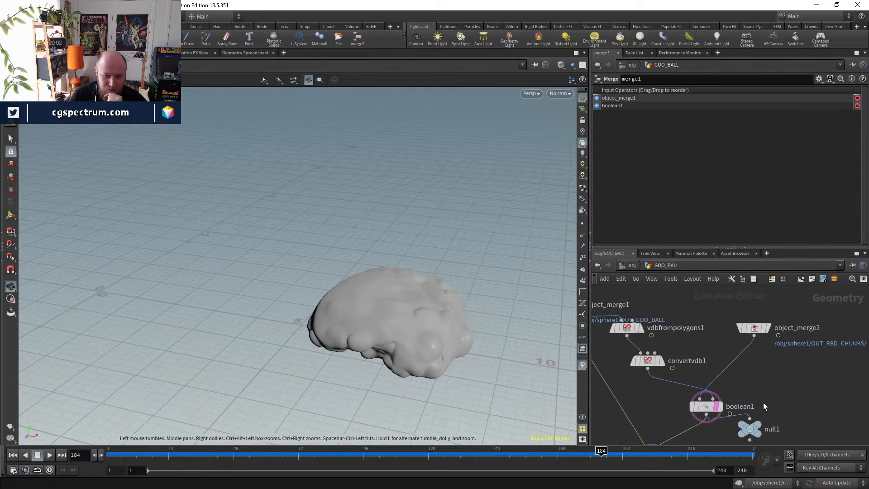
pyautogui.scroll(3, 735, 402)
pyautogui.click(719, 408)
pyautogui.click(708, 409)
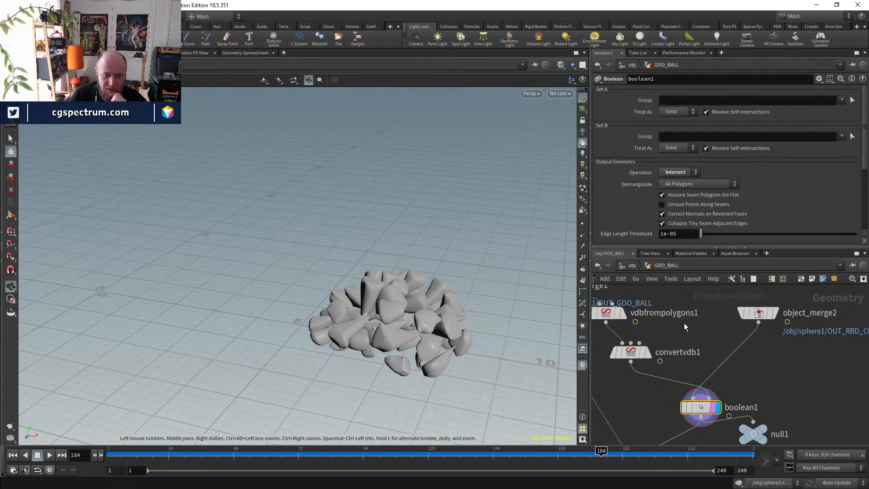
pyautogui.moveTo(698, 361); pyautogui.dragTo(766, 274, button='middle')
pyautogui.click(721, 386)
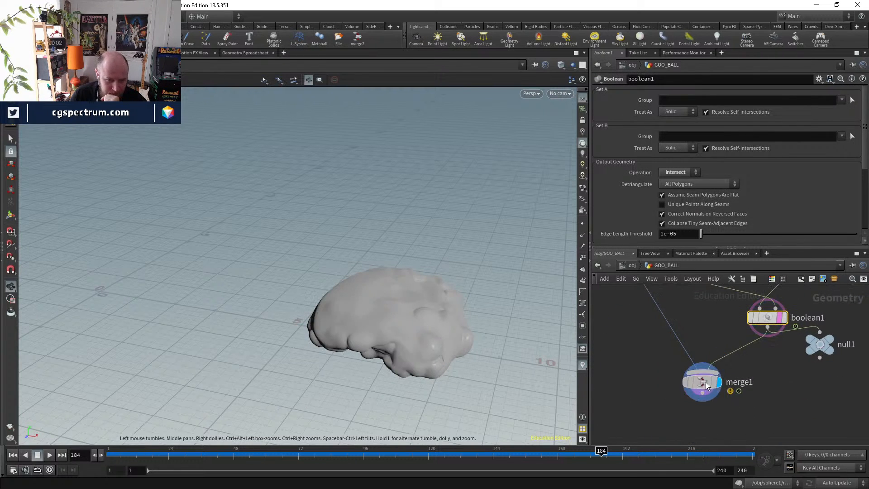
pyautogui.click(705, 383)
# - Display the convertvdb1 surface in GOO_BALL, then the boolean1 intersection it feeds
pyautogui.moveTo(694, 372); pyautogui.dragTo(698, 435, button='middle')
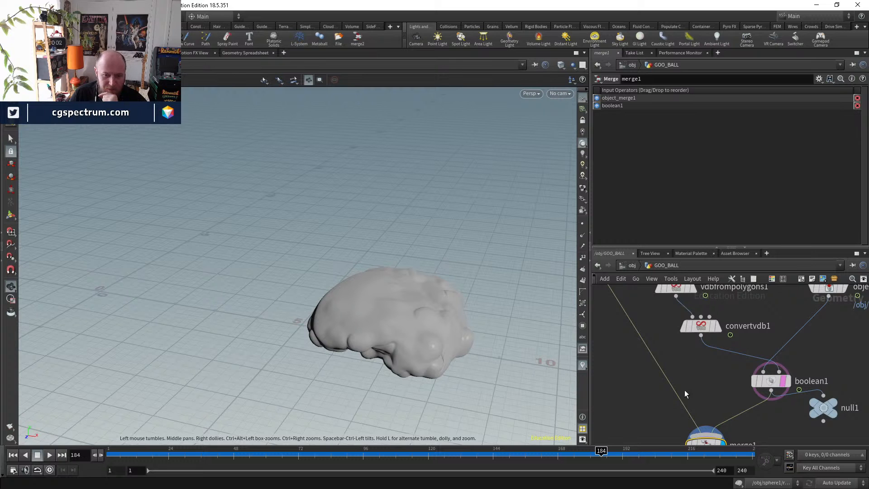
pyautogui.moveTo(686, 394); pyautogui.dragTo(714, 426, button='middle')
pyautogui.click(747, 358)
pyautogui.click(731, 358)
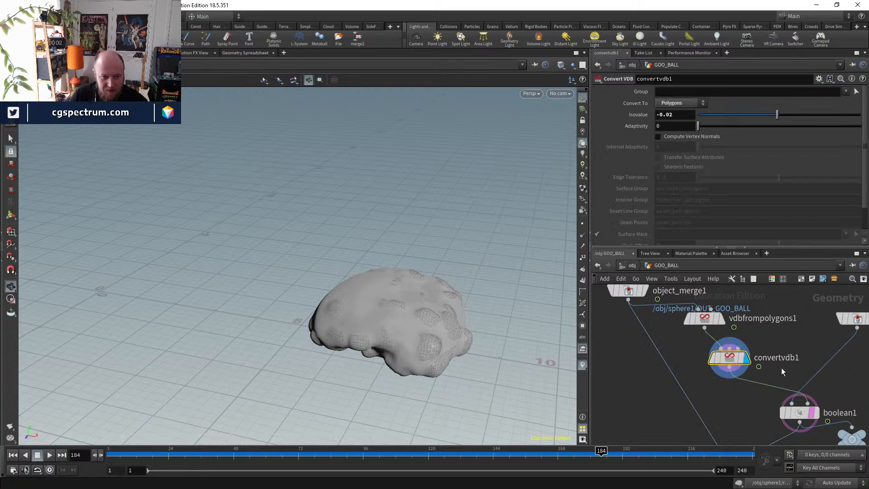
pyautogui.scroll(1, 819, 395)
pyautogui.moveTo(818, 395); pyautogui.dragTo(796, 363, button='middle')
pyautogui.click(794, 386)
pyautogui.click(776, 385)
# - Examine the intersected chunks of boolean1 from several angles, toggling between shaded and wireframe display
pyautogui.moveTo(497, 357)
pyautogui.mouseDown()
pyautogui.moveTo(423, 338)
pyautogui.moveTo(431, 289)
pyautogui.moveTo(398, 285)
pyautogui.moveTo(353, 296)
pyautogui.moveTo(400, 306)
pyautogui.moveTo(396, 347)
pyautogui.moveTo(388, 305)
pyautogui.moveTo(453, 313)
pyautogui.moveTo(411, 403)
pyautogui.moveTo(399, 344)
pyautogui.moveTo(450, 330)
pyautogui.moveTo(414, 278)
pyautogui.moveTo(313, 289)
pyautogui.moveTo(414, 287)
pyautogui.mouseUp()
pyautogui.scroll(4, 423, 338)
pyautogui.hotkey('shift', 'w')
pyautogui.press('w')
pyautogui.press('w')
pyautogui.press('w')
pyautogui.press('w')
pyautogui.press('w')
pyautogui.press('w')
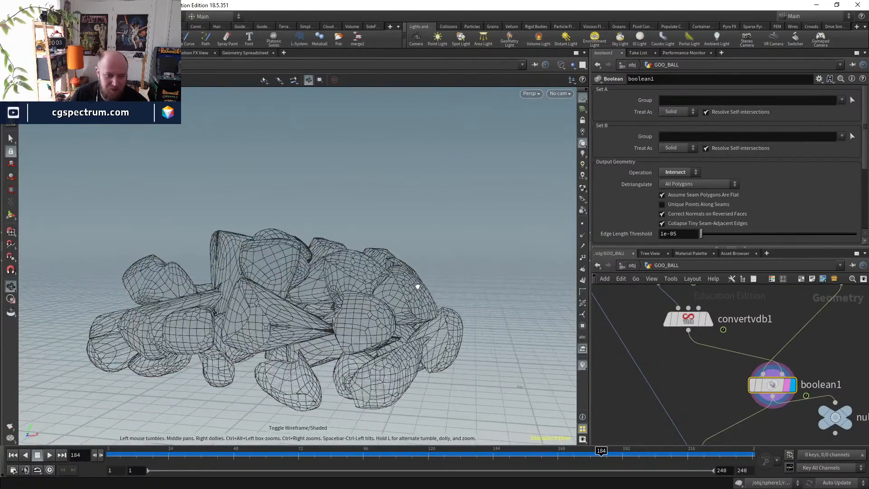
pyautogui.moveTo(447, 319)
pyautogui.mouseDown()
pyautogui.moveTo(392, 305)
pyautogui.moveTo(402, 308)
pyautogui.moveTo(427, 398)
pyautogui.moveTo(468, 365)
pyautogui.moveTo(458, 315)
pyautogui.moveTo(398, 292)
pyautogui.moveTo(365, 326)
pyautogui.moveTo(474, 329)
pyautogui.moveTo(378, 372)
pyautogui.moveTo(379, 352)
pyautogui.mouseUp()
pyautogui.press('w')
pyautogui.press('w')
pyautogui.press('w')
pyautogui.press('w')
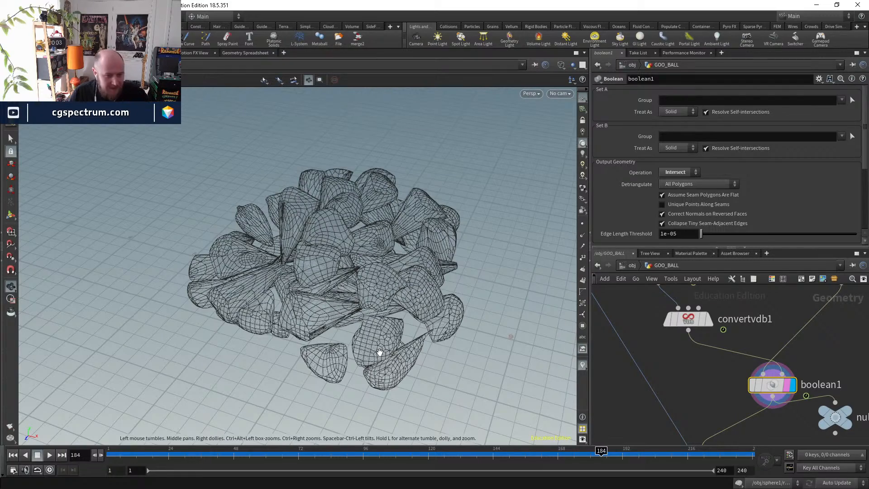
pyautogui.moveTo(465, 322); pyautogui.dragTo(559, 326)
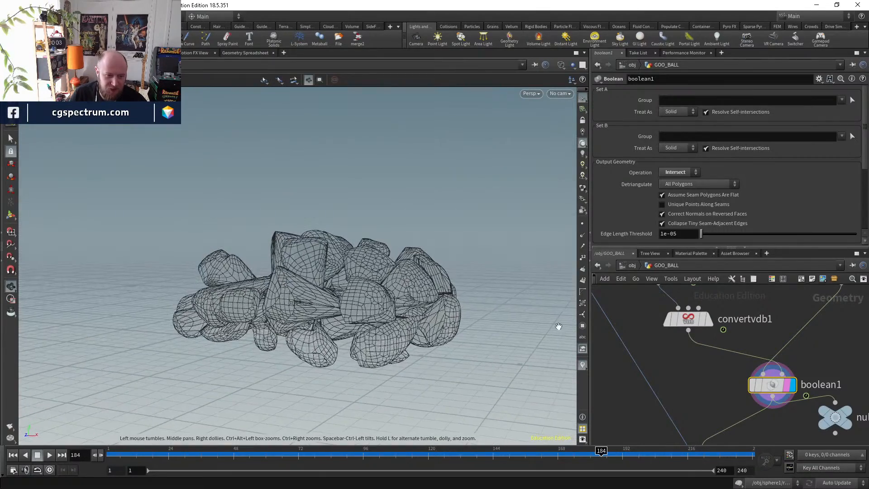
# - Switch to Nuke to examine how the chunks look in the render at frame 110, and return to Houdini
pyautogui.moveTo(715, 381); pyautogui.dragTo(707, 315, button='middle')
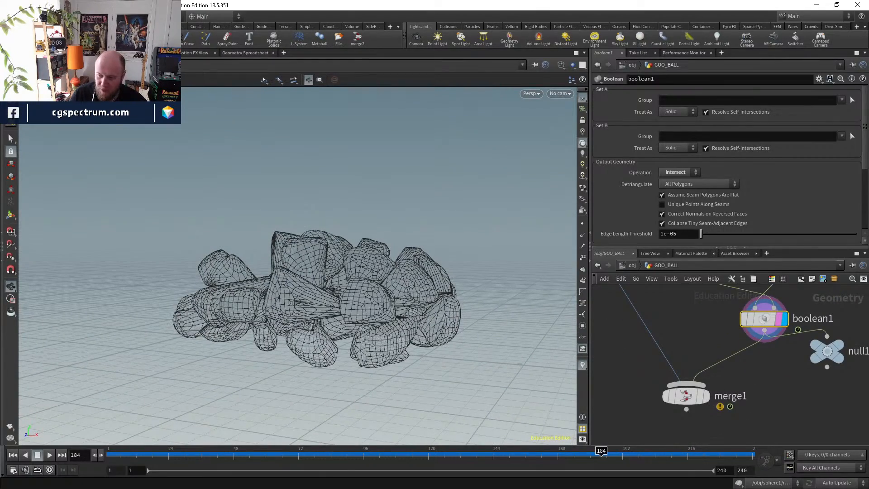
pyautogui.hotkey('alt', 'Tab')
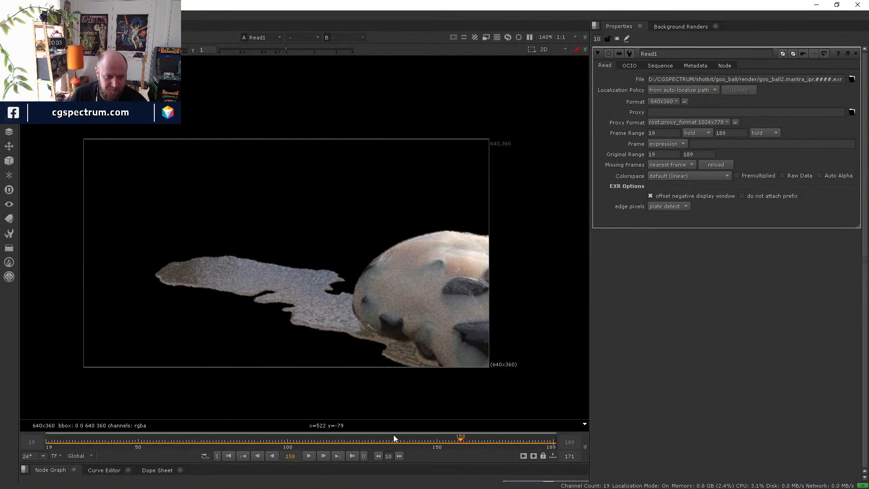
pyautogui.moveTo(303, 445)
pyautogui.mouseDown()
pyautogui.moveTo(314, 441)
pyautogui.moveTo(297, 437)
pyautogui.moveTo(325, 438)
pyautogui.moveTo(318, 438)
pyautogui.mouseUp()
pyautogui.click(302, 441)
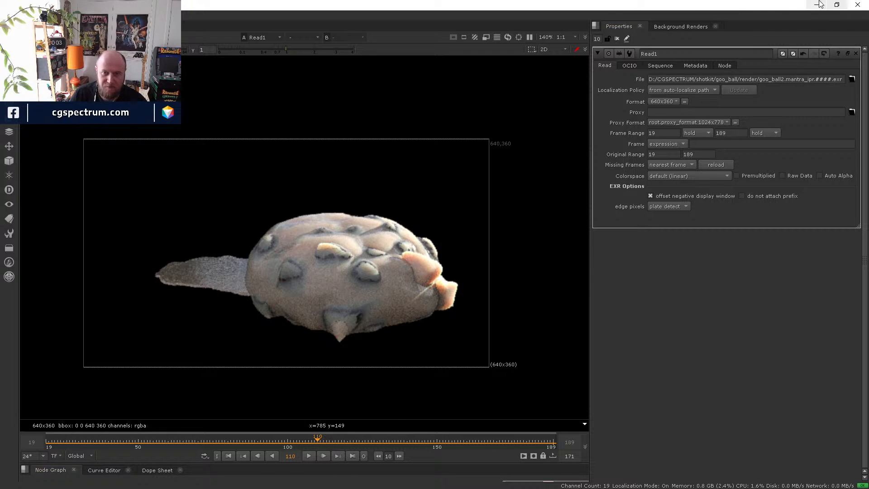
pyautogui.click(818, 5)
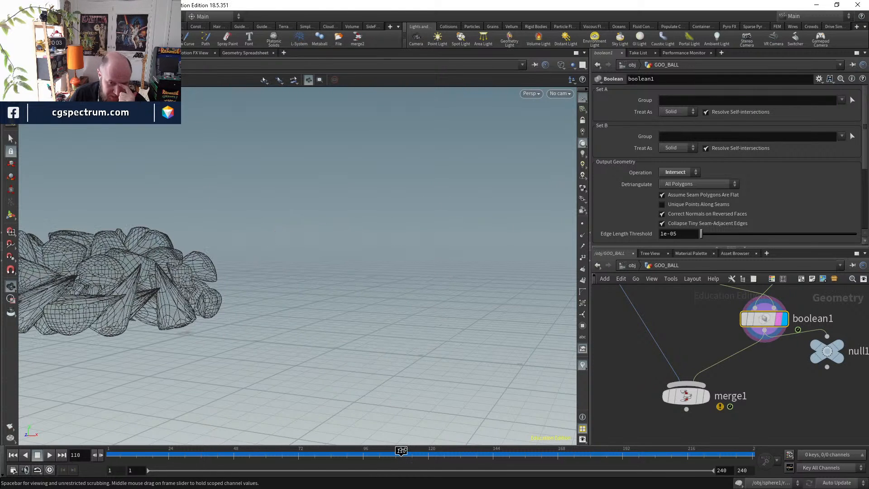
# - Examine the boolean chunks at frame 110, then display merge1 in shaded mode
pyautogui.moveTo(411, 297); pyautogui.dragTo(566, 352)
pyautogui.moveTo(767, 392); pyautogui.dragTo(732, 419, button='middle')
pyautogui.moveTo(743, 384); pyautogui.dragTo(731, 405, button='middle')
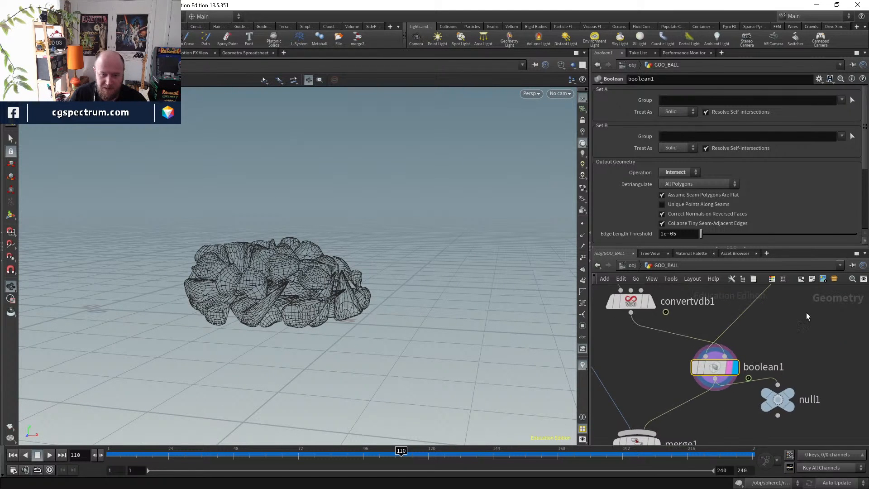
pyautogui.moveTo(797, 322); pyautogui.dragTo(806, 308, button='middle')
pyautogui.click(668, 429)
pyautogui.press('w')
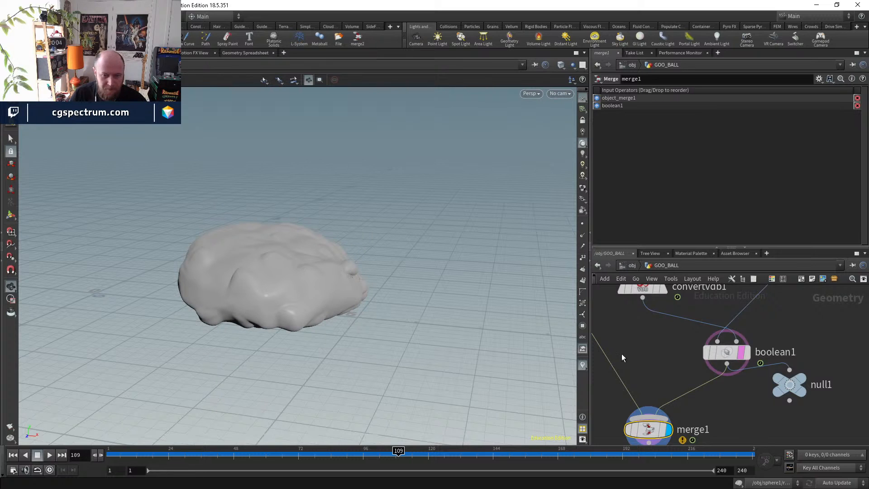
# - Display boolean1 and step through neighbouring frames to examine how the chunks are cut
pyautogui.click(743, 352)
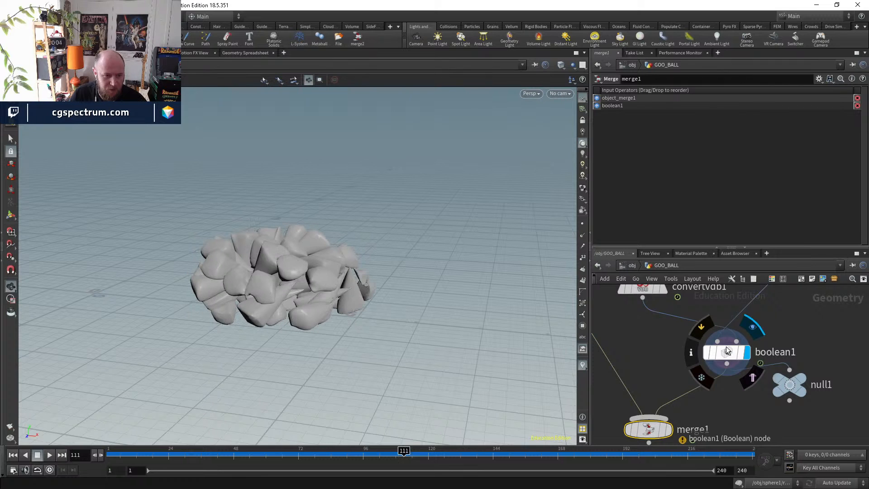
pyautogui.press('Left')
pyautogui.press('Left')
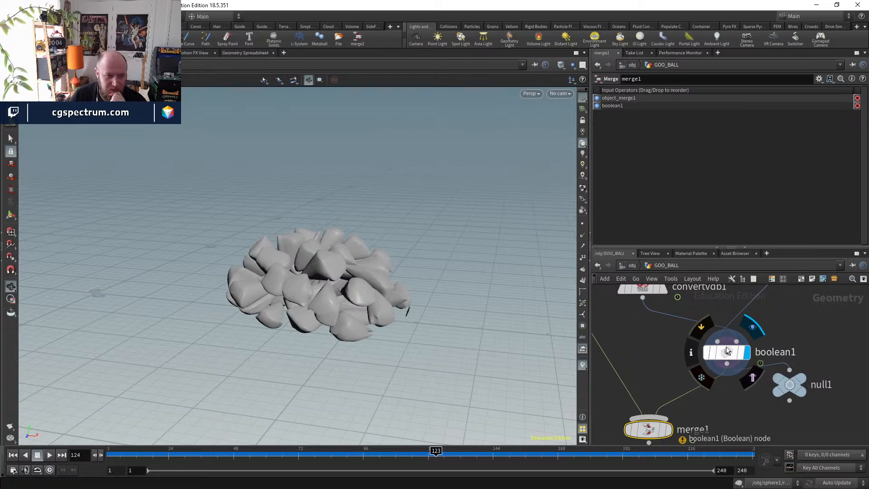
# - Display the two inputs of the boolean in turn, the convertvdb1 surface and the object_merge2 chunks
pyautogui.moveTo(818, 345); pyautogui.dragTo(814, 400, button='middle')
pyautogui.moveTo(771, 363); pyautogui.dragTo(779, 379, button='middle')
pyautogui.click(666, 358)
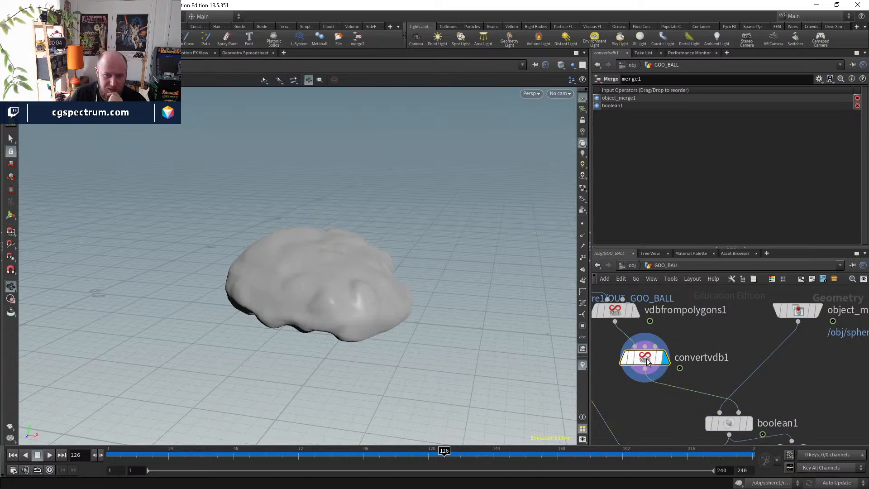
pyautogui.click(648, 357)
pyautogui.moveTo(751, 352); pyautogui.dragTo(719, 377, button='middle')
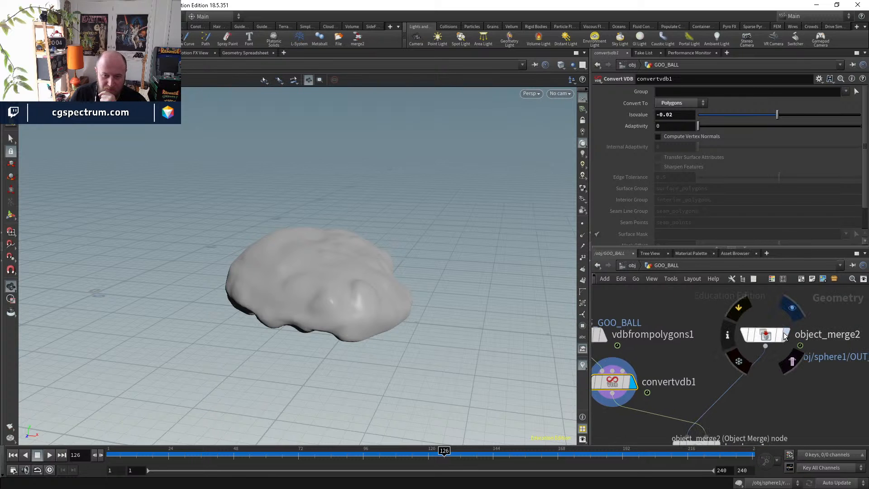
pyautogui.click(786, 336)
pyautogui.click(769, 335)
# - Display boolean1 again and scrub the timeline to frame 132 to check the intersected chunks over time
pyautogui.moveTo(748, 442); pyautogui.dragTo(734, 368, button='middle')
pyautogui.click(703, 373)
pyautogui.click(683, 372)
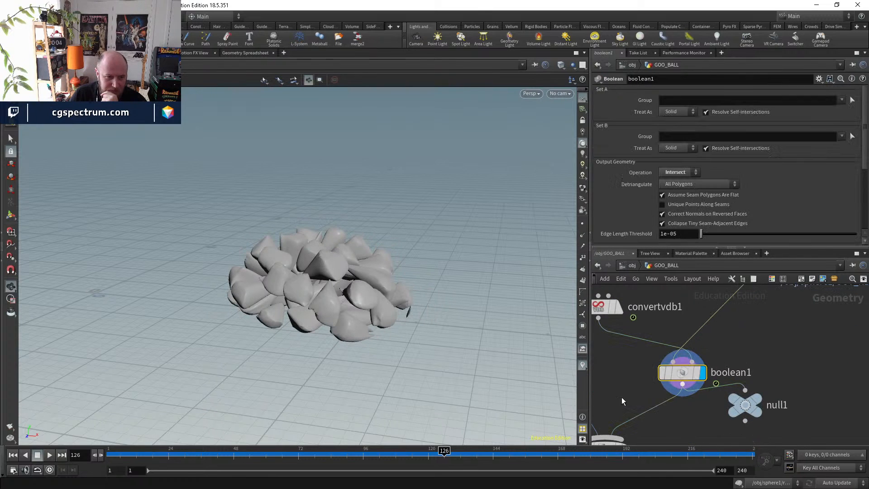
pyautogui.moveTo(454, 457); pyautogui.dragTo(471, 459)
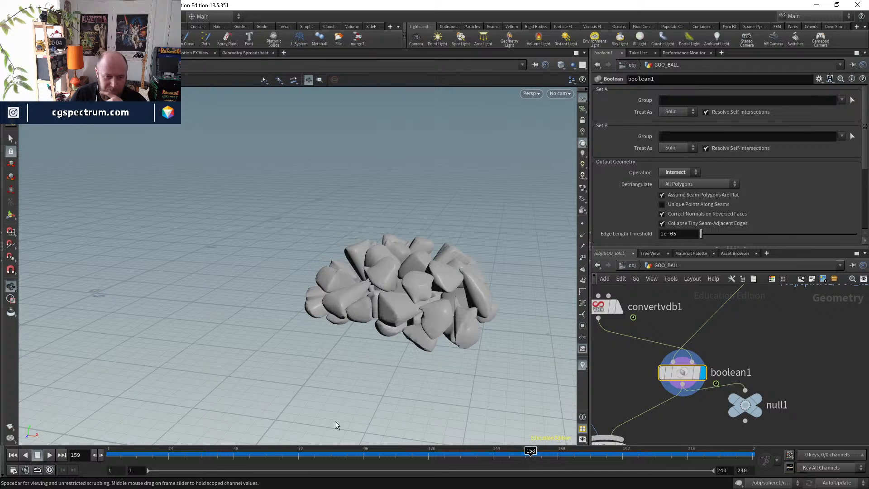
pyautogui.moveTo(269, 459); pyautogui.dragTo(462, 451)
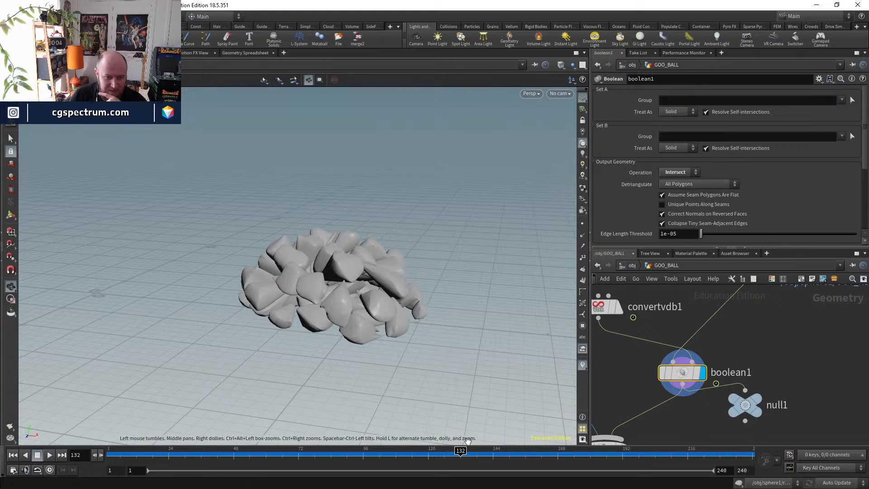
# - Display the convertvdb1 surface at frame 132 to compare it with the boolean chunks
pyautogui.moveTo(745, 335); pyautogui.dragTo(735, 367, button='middle')
pyautogui.click(765, 324)
pyautogui.scroll(2, 696, 396)
pyautogui.click(622, 359)
pyautogui.click(607, 357)
pyautogui.moveTo(742, 411); pyautogui.dragTo(741, 413)
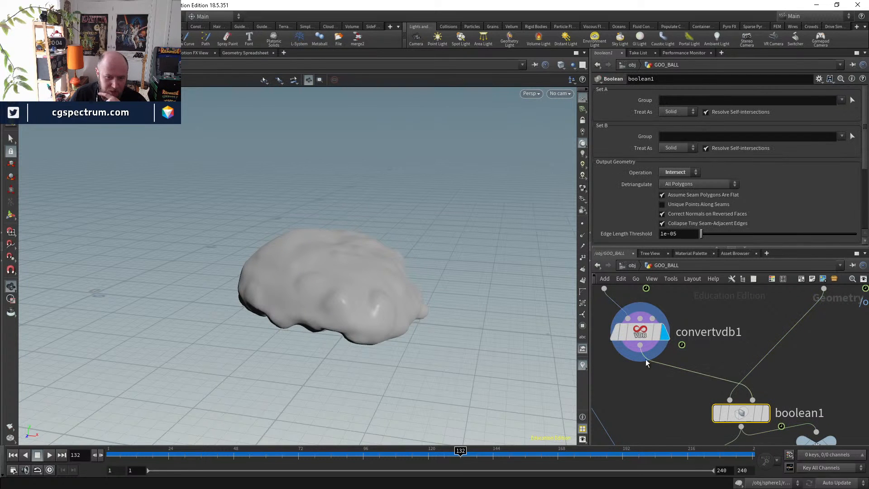
# - Try an isovalue of 0 on convertvdb1 to compare the surface, and set it back to -0.02
pyautogui.moveTo(614, 335)
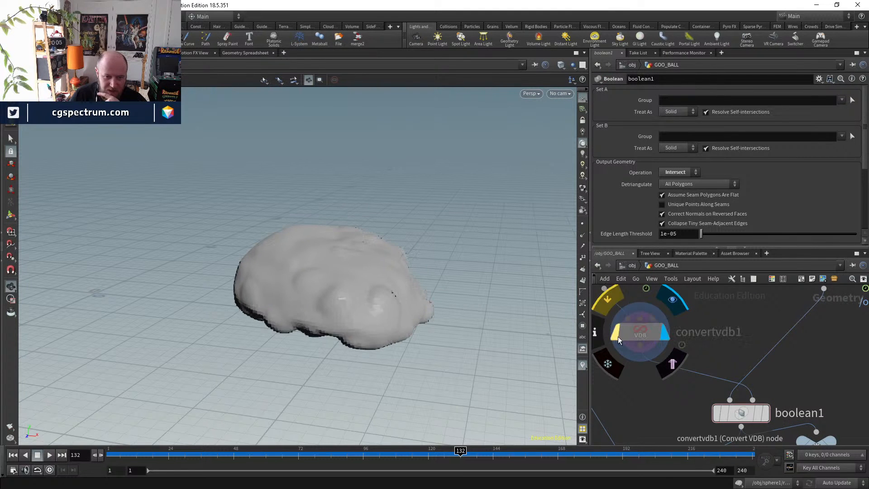
pyautogui.click(636, 334)
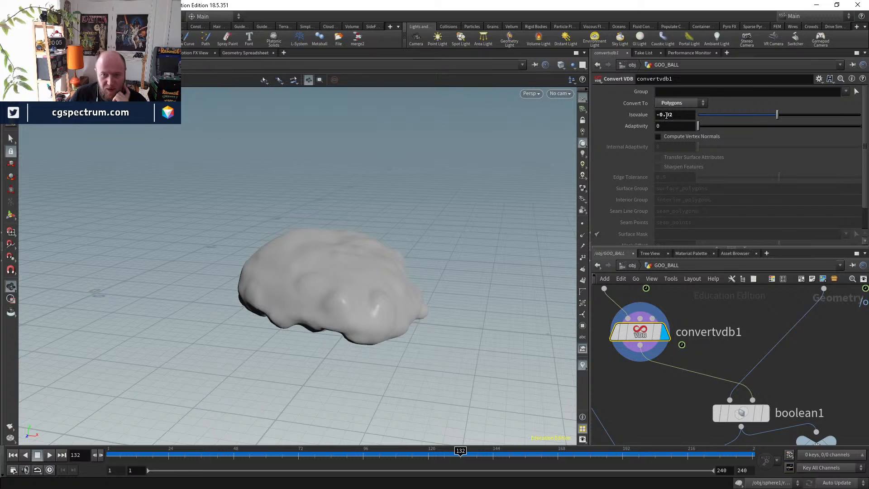
pyautogui.click(666, 115)
pyautogui.write('0')
pyautogui.press('Return')
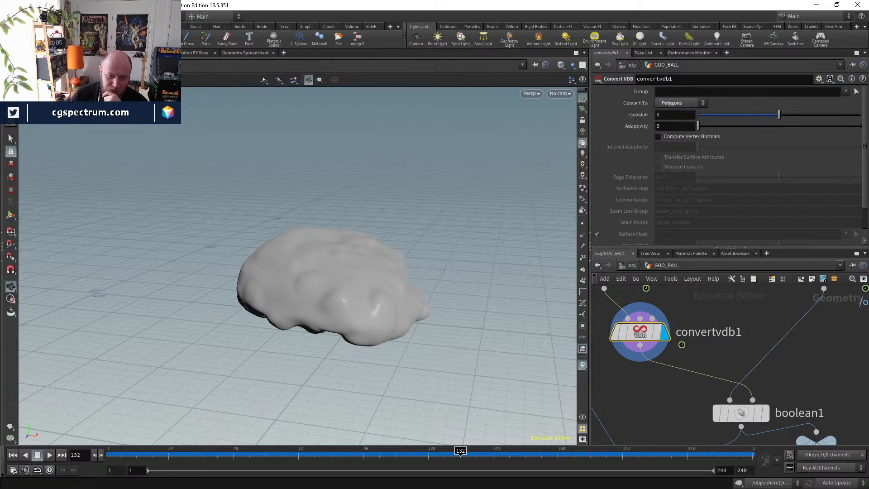
pyautogui.click(741, 426)
pyautogui.click(816, 432)
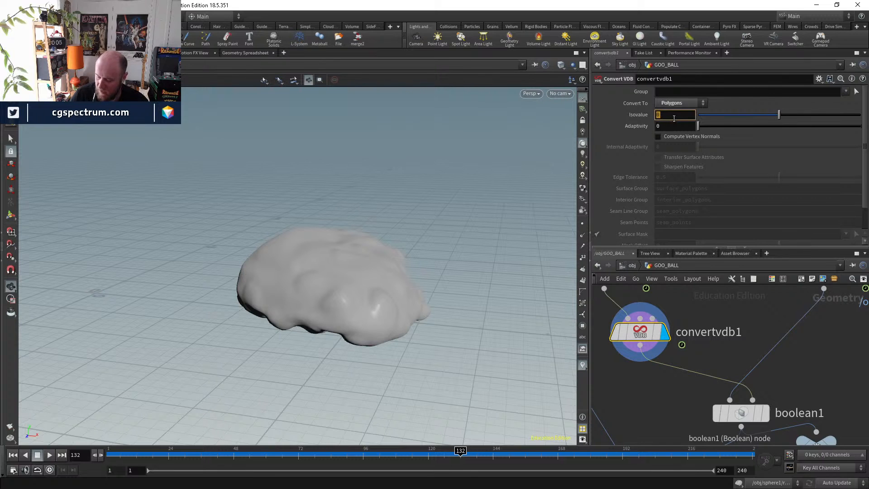
# - Display object_merge2 in GOO_BALL and jump to its source node OUT_RBD_CHUNKS in sphere1
pyautogui.scroll(-3, 777, 389)
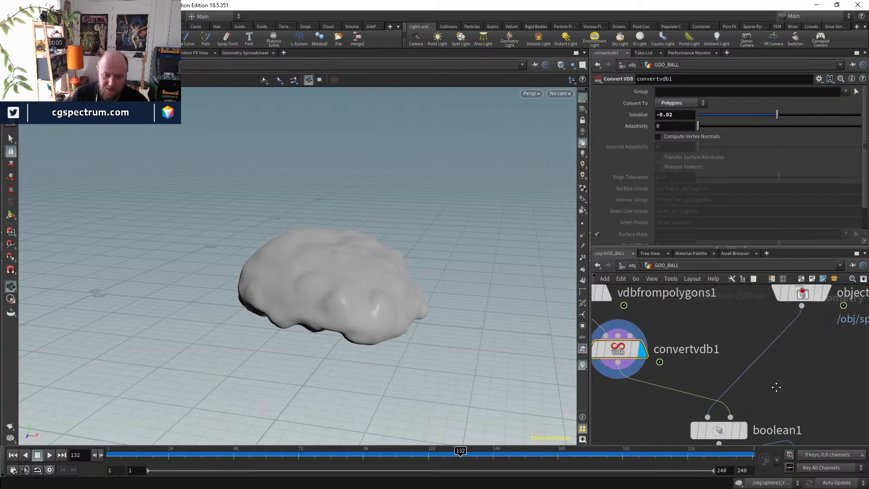
pyautogui.scroll(5, 748, 355)
pyautogui.click(737, 353)
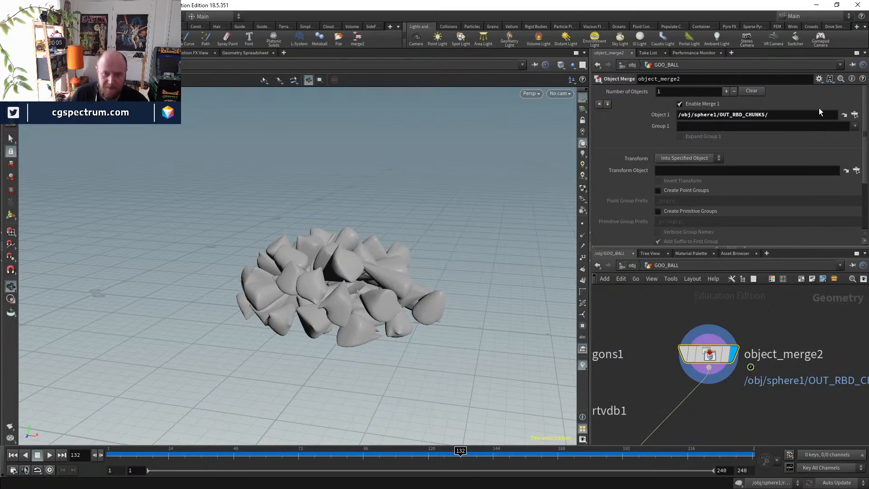
pyautogui.click(843, 115)
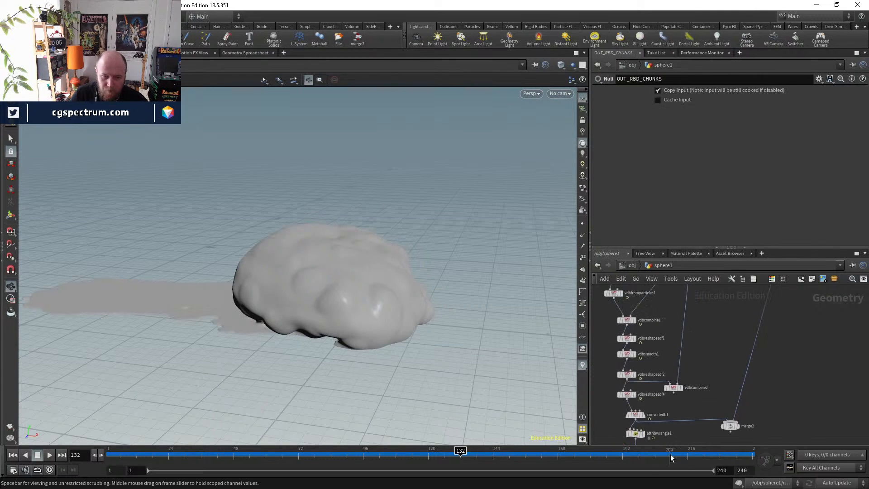
# - Locate OUT_RBD_CHUNKS below facet1 in the sphere1 network and display the source chunks
pyautogui.scroll(-4, 701, 374)
pyautogui.moveTo(727, 369); pyautogui.dragTo(702, 438, button='middle')
pyautogui.scroll(5, 733, 354)
pyautogui.moveTo(727, 333); pyautogui.dragTo(711, 422, button='middle')
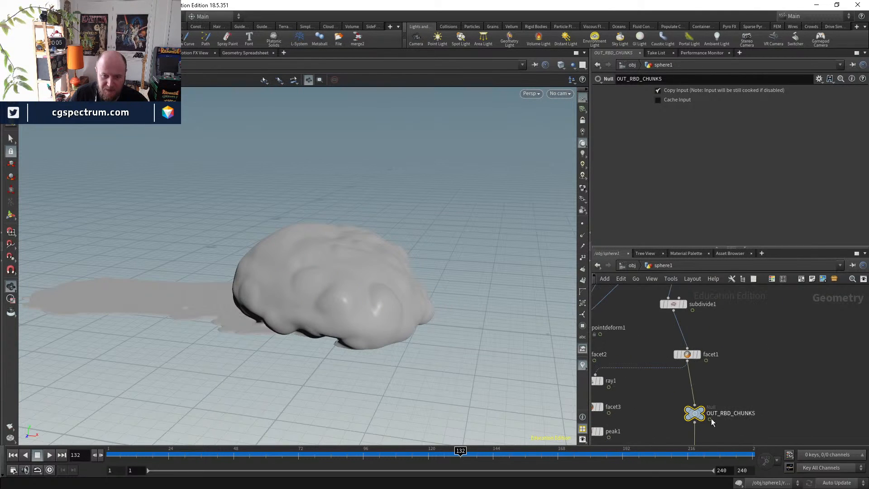
pyautogui.click(704, 409)
pyautogui.moveTo(713, 327); pyautogui.dragTo(699, 418, button='middle')
pyautogui.scroll(4, 697, 416)
pyautogui.click(708, 423)
pyautogui.click(694, 423)
pyautogui.scroll(-2, 724, 417)
pyautogui.moveTo(745, 435); pyautogui.dragTo(753, 312, button='middle')
pyautogui.scroll(1, 753, 311)
pyautogui.click(732, 385)
pyautogui.click(719, 396)
# - Display the OUT_SLIME null at the end of the slime chain and scrub to frame 128
pyautogui.scroll(-5, 682, 412)
pyautogui.moveTo(681, 412); pyautogui.dragTo(718, 263, button='middle')
pyautogui.scroll(5, 677, 399)
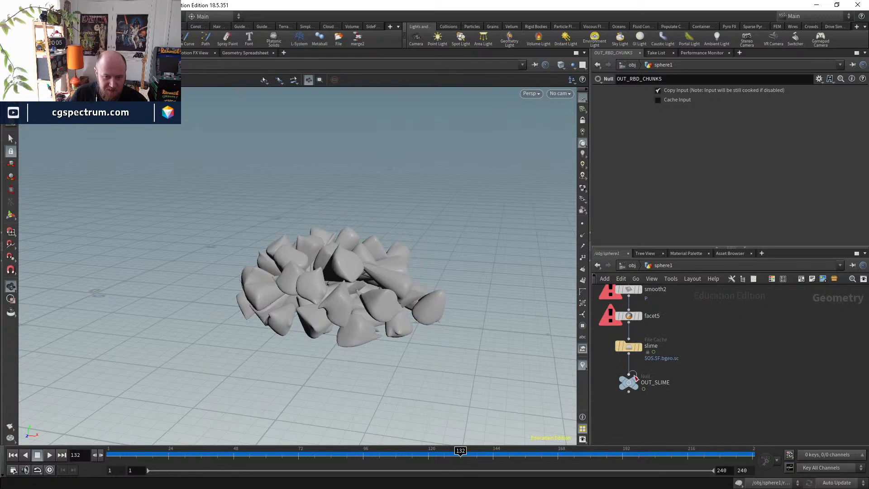
pyautogui.click(636, 382)
pyautogui.click(628, 384)
pyautogui.moveTo(351, 456); pyautogui.dragTo(450, 448)
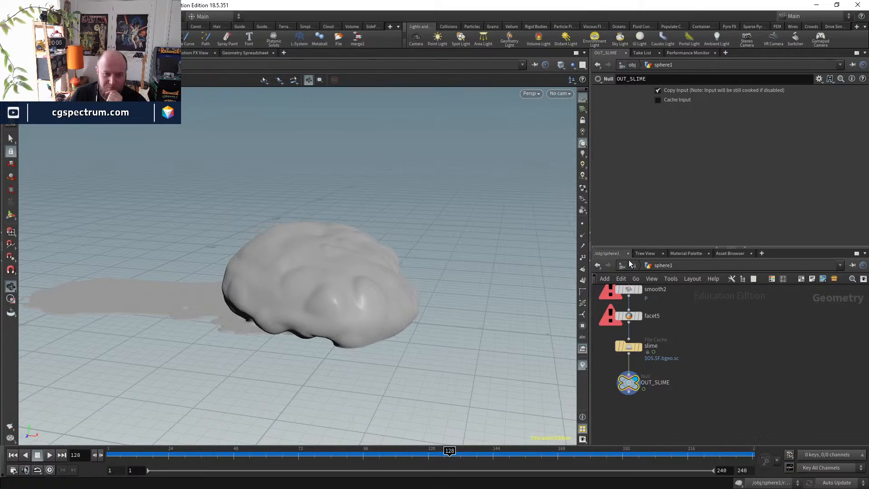
# - Return to the object level, keep the CHUNKS name, and toggle the SLIME object's visibility off and on
pyautogui.click(631, 266)
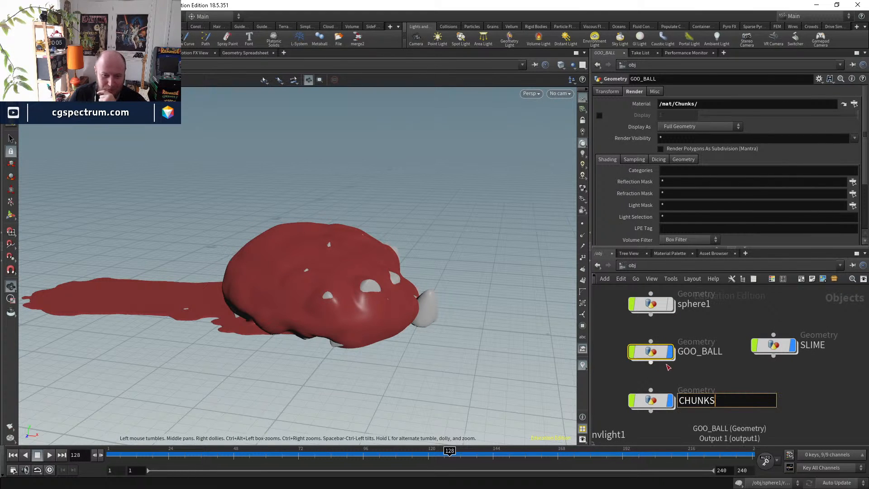
pyautogui.press('Return')
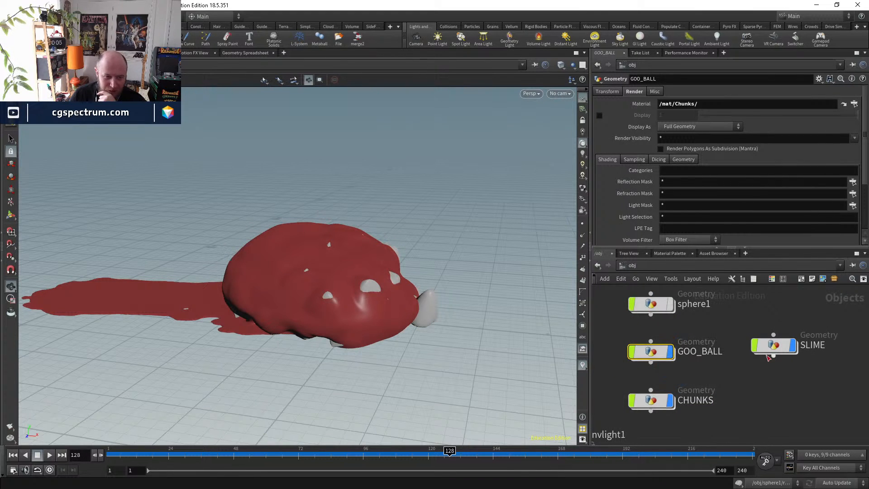
pyautogui.click(795, 350)
pyautogui.click(795, 349)
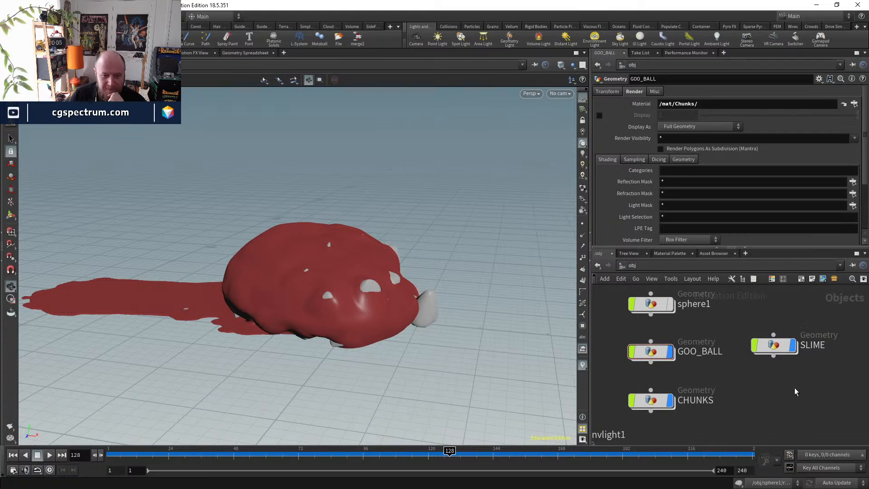
pyautogui.moveTo(797, 392); pyautogui.dragTo(794, 413, button='middle')
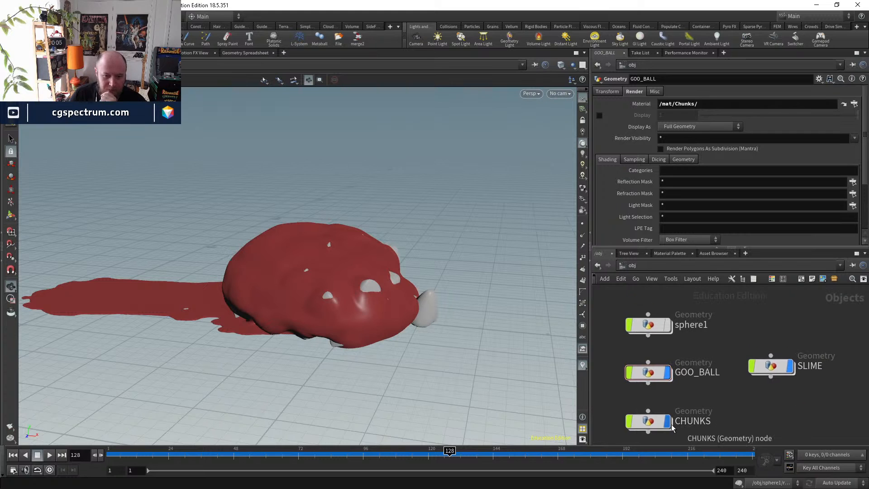
# - Display merge1 inside GOO_BALL, and return to the object level to inspect the combined slime and chunks from another angle
pyautogui.doubleClick(660, 376)
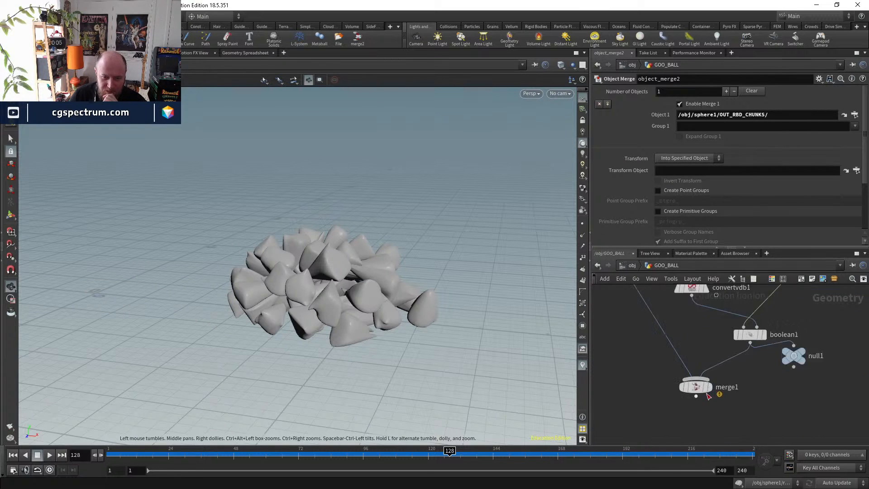
pyautogui.click(695, 386)
pyautogui.scroll(-4, 789, 377)
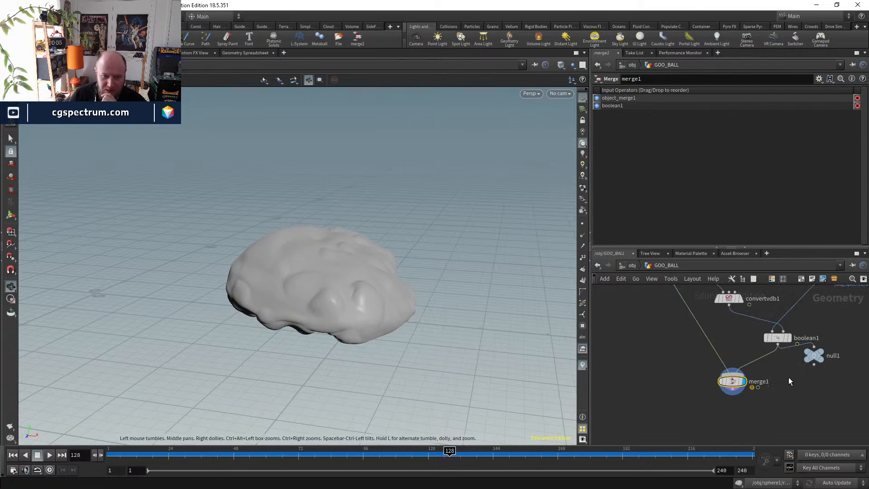
pyautogui.moveTo(789, 378); pyautogui.dragTo(756, 421, button='middle')
pyautogui.click(636, 267)
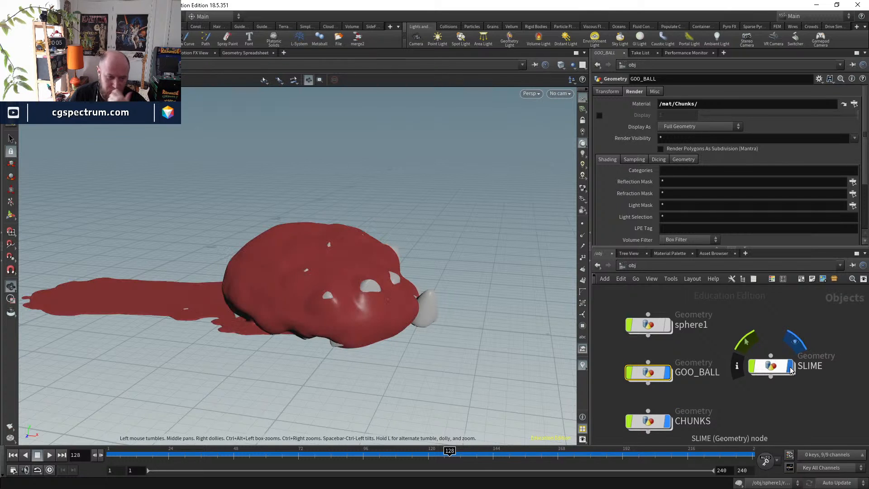
pyautogui.moveTo(203, 315); pyautogui.dragTo(253, 313)
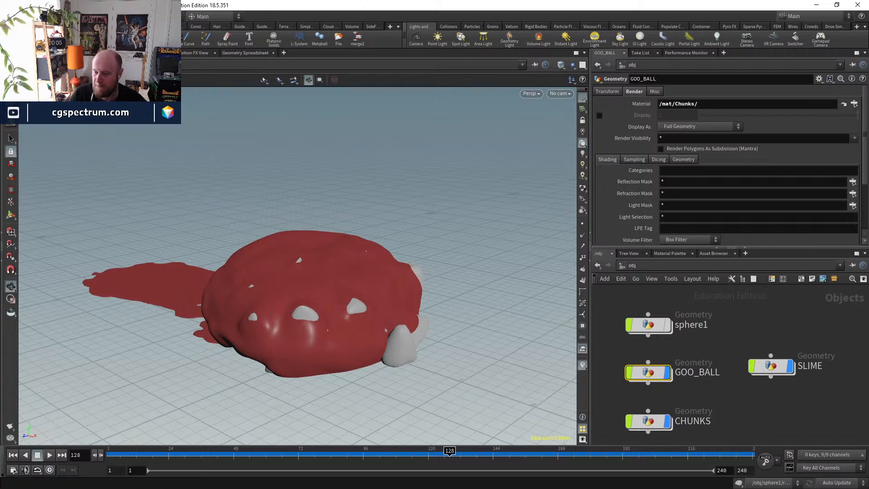
# - Switch to Nuke and scrub the goo ball render between frames 85 and 96 to examine how the chunks sit in the slime
pyautogui.hotkey('alt', 'Tab')
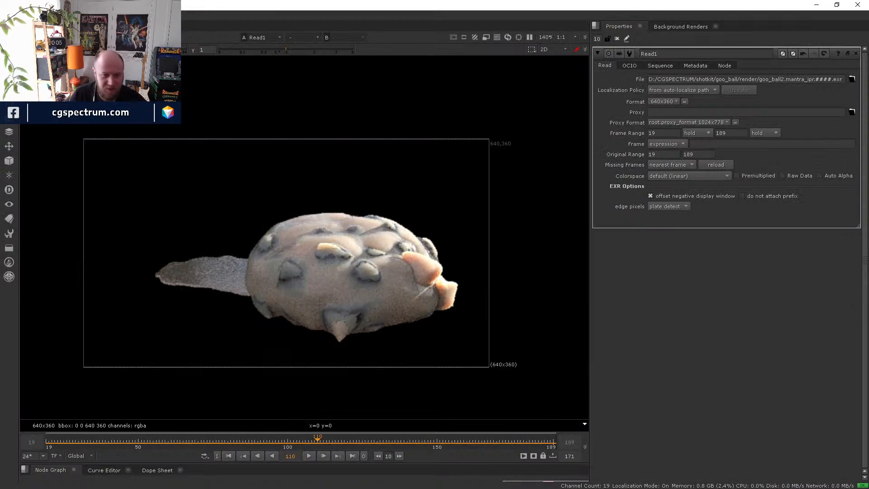
pyautogui.moveTo(236, 442); pyautogui.dragTo(259, 435)
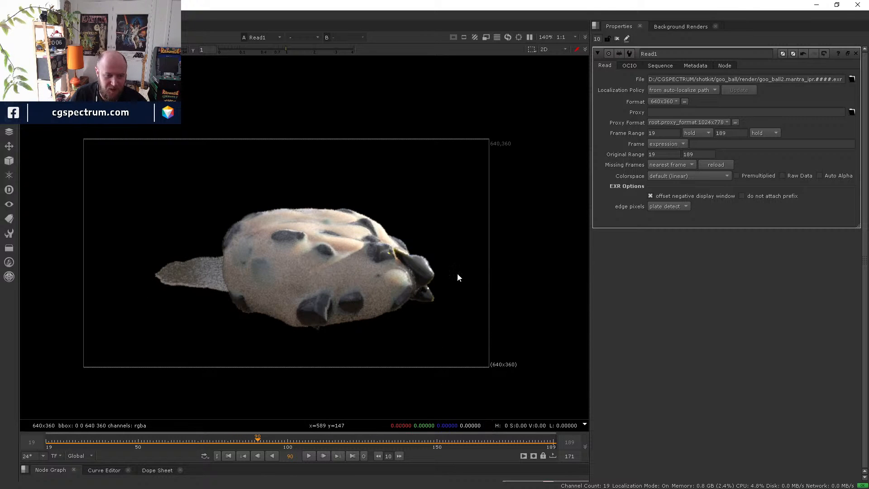
pyautogui.moveTo(256, 440); pyautogui.dragTo(242, 425)
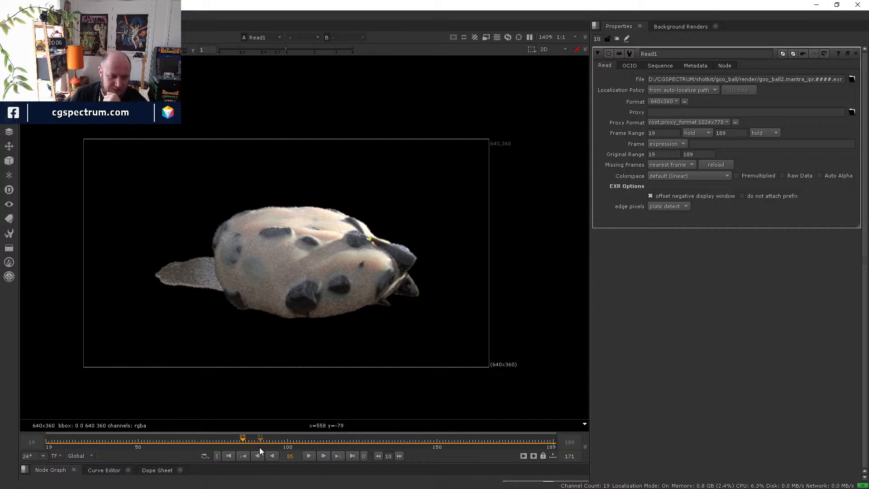
pyautogui.moveTo(259, 447)
pyautogui.mouseDown()
pyautogui.moveTo(316, 440)
pyautogui.moveTo(273, 433)
pyautogui.moveTo(101, 447)
pyautogui.moveTo(164, 430)
pyautogui.moveTo(265, 453)
pyautogui.mouseUp()
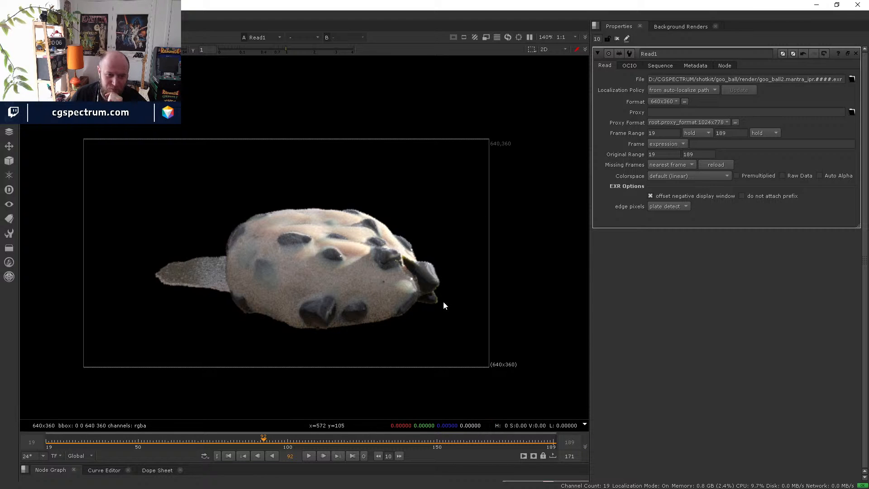
pyautogui.moveTo(280, 444); pyautogui.dragTo(265, 425)
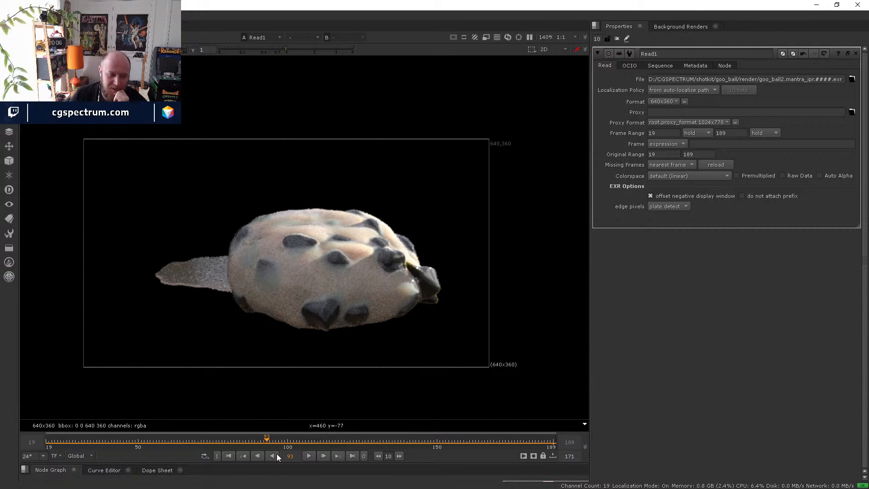
pyautogui.moveTo(277, 440); pyautogui.dragTo(275, 411)
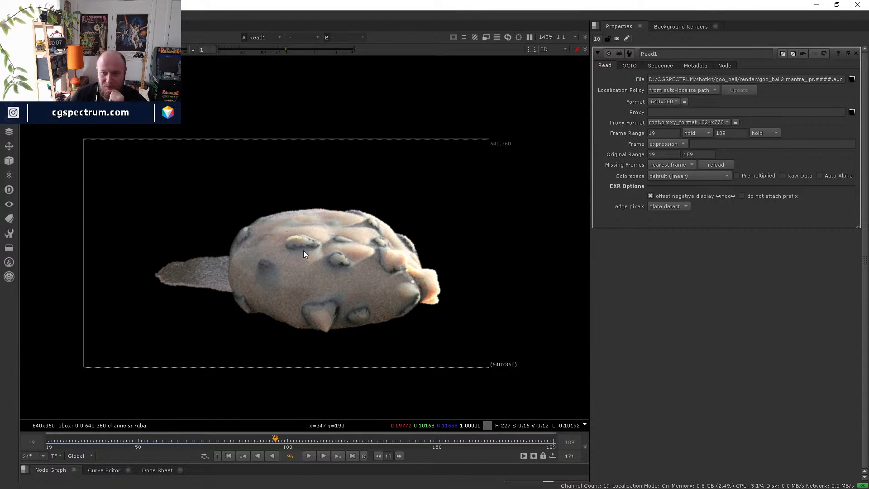
# - Scrub the render between frames 82 and 119 to compare the shading of the chunks from frame to frame
pyautogui.moveTo(276, 441); pyautogui.dragTo(335, 435)
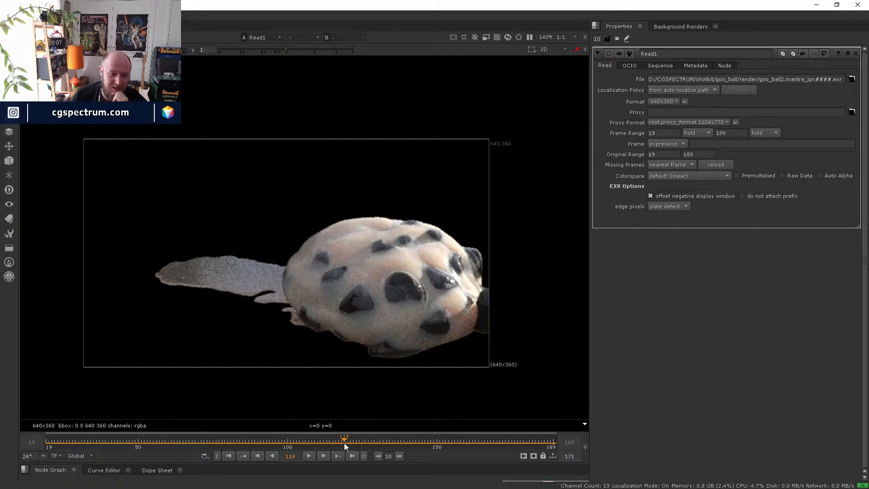
pyautogui.moveTo(345, 442); pyautogui.dragTo(234, 442)
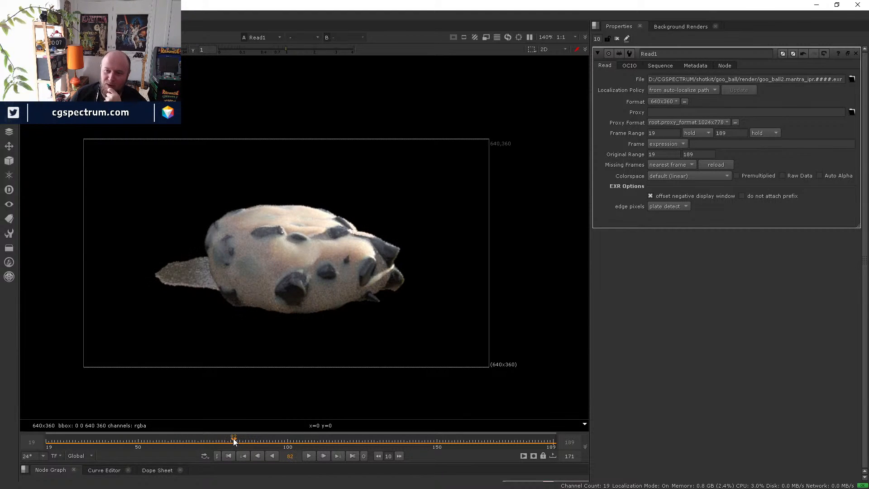
pyautogui.moveTo(236, 443); pyautogui.dragTo(317, 427)
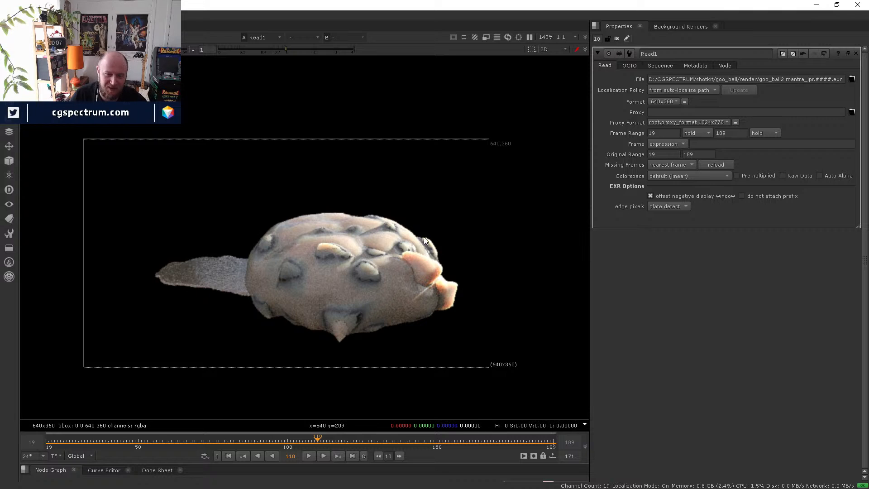
pyautogui.moveTo(321, 442); pyautogui.dragTo(323, 440)
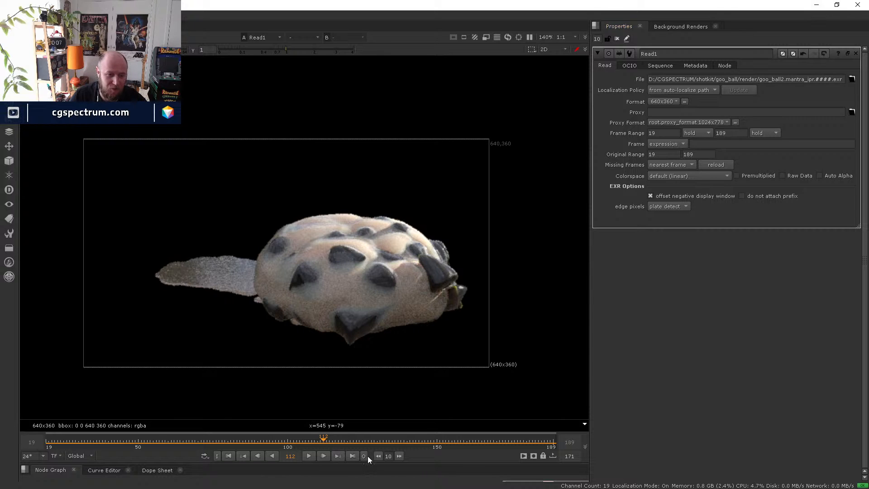
pyautogui.moveTo(353, 443); pyautogui.dragTo(335, 449)
# - Switch back to Houdini, look over the slime chain inside sphere1, and return to the object level
pyautogui.click(816, 5)
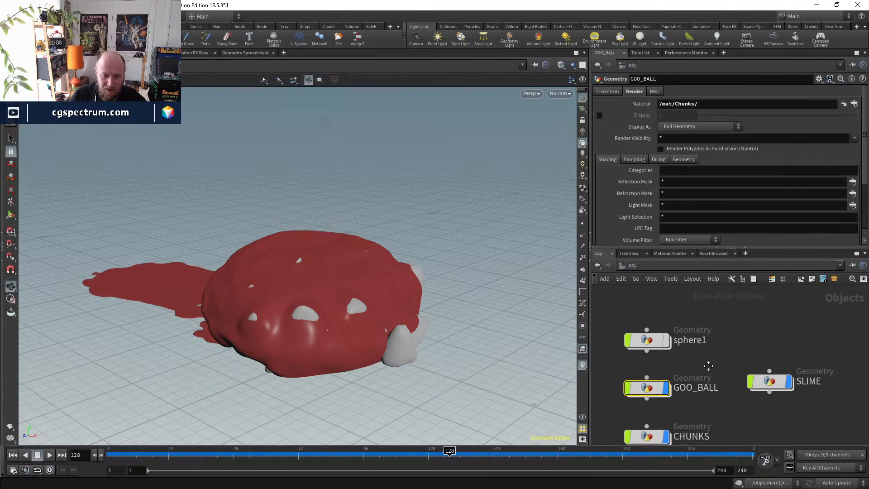
pyautogui.doubleClick(656, 356)
pyautogui.scroll(-1, 659, 349)
pyautogui.moveTo(659, 349); pyautogui.dragTo(662, 379, button='middle')
pyautogui.scroll(-3, 683, 443)
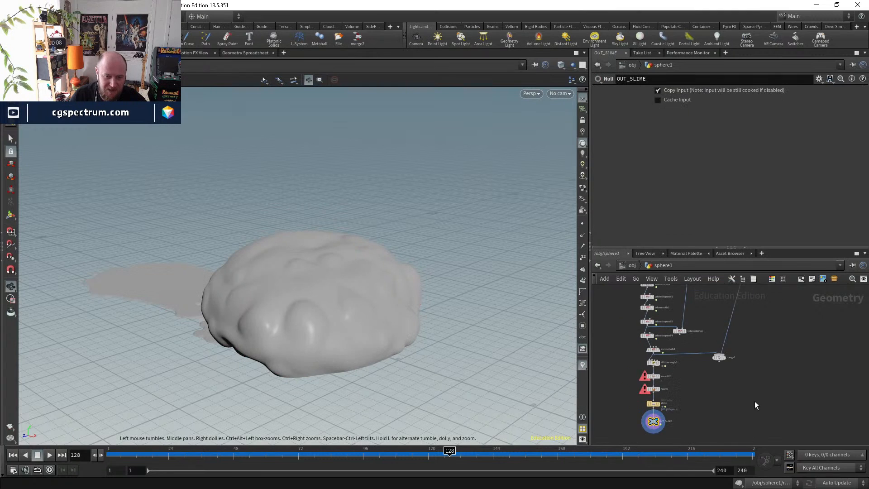
pyautogui.moveTo(755, 401); pyautogui.dragTo(752, 450, button='middle')
pyautogui.press('u')
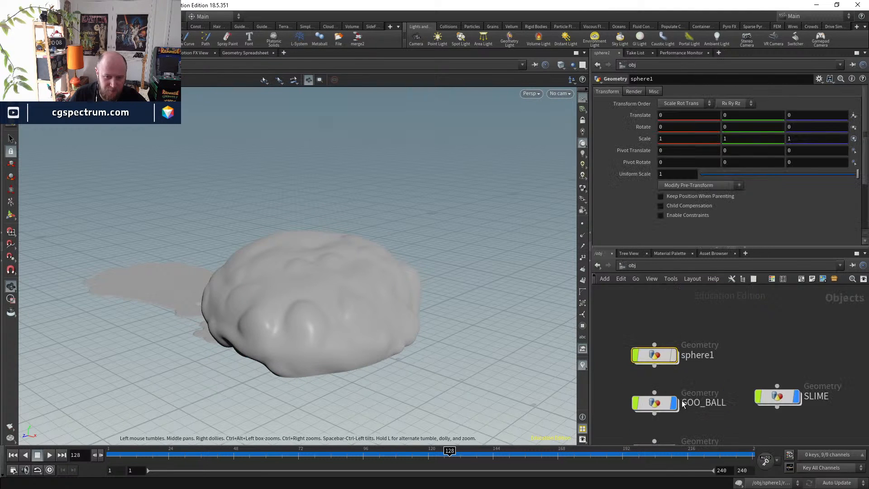
# - Open the GOO_BALL network and scrub to frame 76 to check the merge1 result
pyautogui.doubleClick(649, 370)
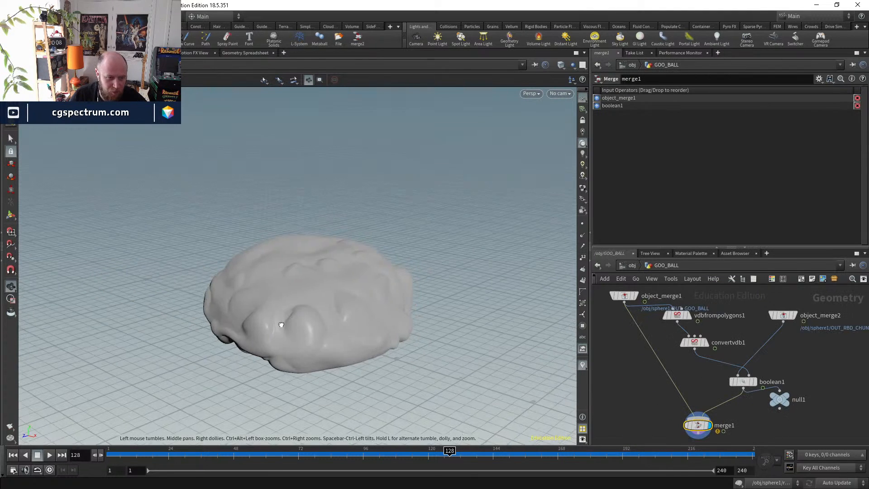
pyautogui.click(258, 459)
pyautogui.moveTo(295, 453); pyautogui.dragTo(310, 456)
# - Open the sphere1 network and trace the slime chain upstream from OUT_SLIME to vdbfrompolygons1
pyautogui.click(634, 267)
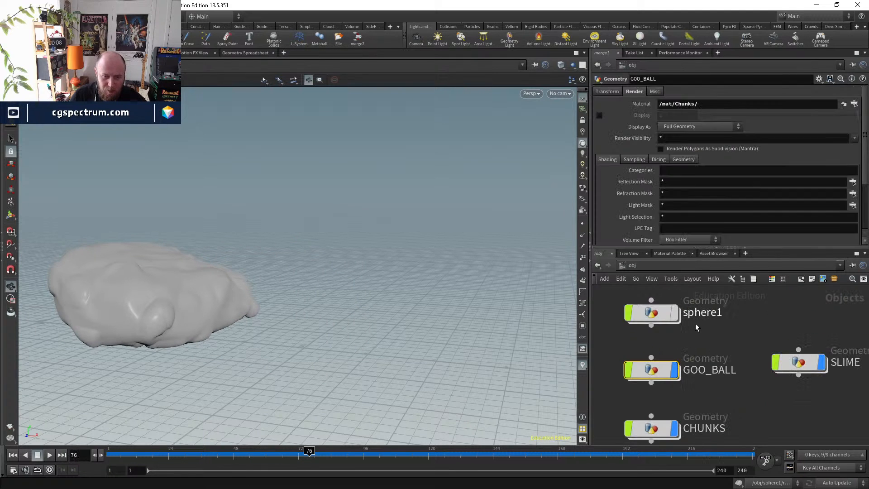
pyautogui.doubleClick(652, 315)
pyautogui.moveTo(716, 375); pyautogui.dragTo(737, 287, button='middle')
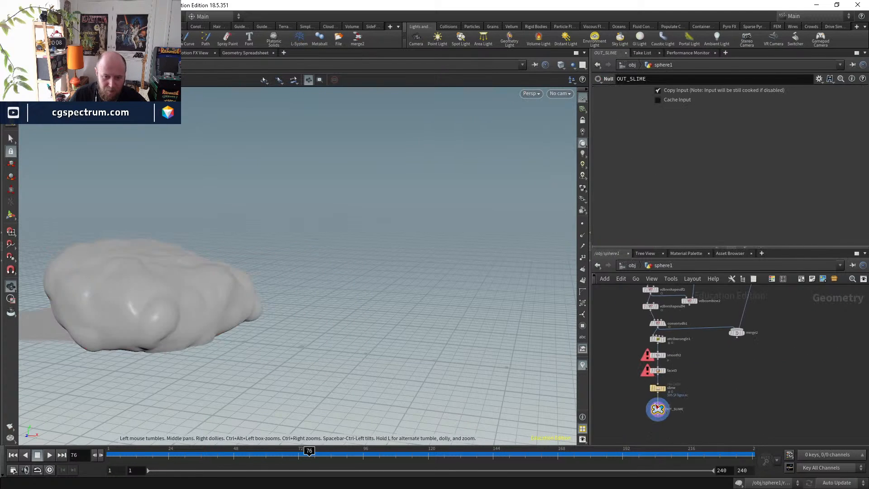
pyautogui.moveTo(722, 403); pyautogui.dragTo(729, 467, button='middle')
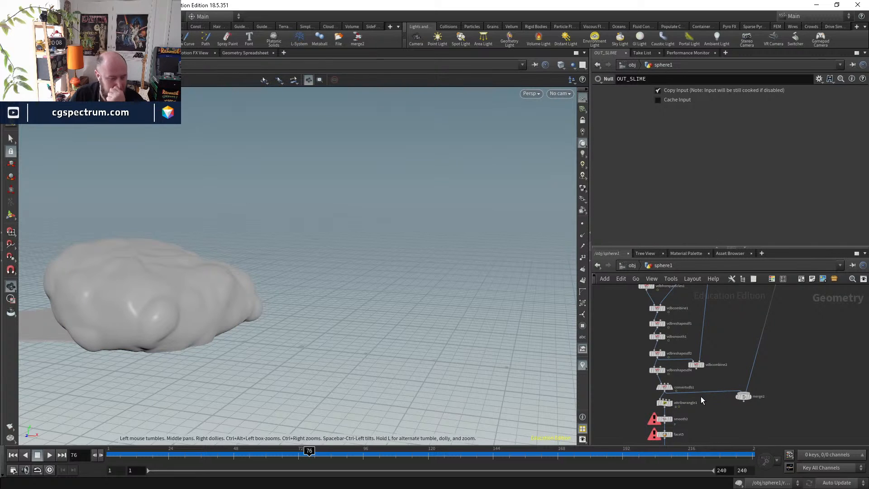
pyautogui.moveTo(701, 396); pyautogui.dragTo(707, 427, button='middle')
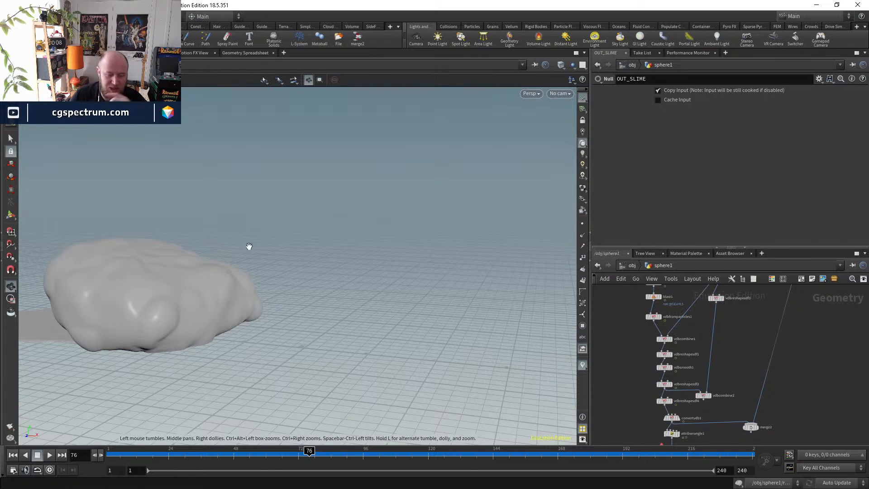
pyautogui.moveTo(709, 429)
pyautogui.mouseDown(button='middle')
pyautogui.moveTo(726, 355)
pyautogui.moveTo(752, 427)
pyautogui.mouseUp(button='middle')
pyautogui.scroll(2, 707, 389)
pyautogui.moveTo(644, 330); pyautogui.dragTo(650, 384, button='middle')
pyautogui.moveTo(746, 355)
pyautogui.mouseDown(button='middle')
pyautogui.moveTo(738, 402)
pyautogui.moveTo(692, 456)
pyautogui.moveTo(715, 357)
pyautogui.mouseUp(button='middle')
pyautogui.scroll(3, 640, 354)
pyautogui.moveTo(682, 391); pyautogui.dragTo(681, 334, button='middle')
pyautogui.moveTo(714, 387)
pyautogui.mouseDown(button='middle')
pyautogui.moveTo(674, 413)
pyautogui.moveTo(669, 428)
pyautogui.mouseUp(button='middle')
pyautogui.moveTo(739, 334); pyautogui.dragTo(697, 426, button='middle')
pyautogui.scroll(3, 708, 325)
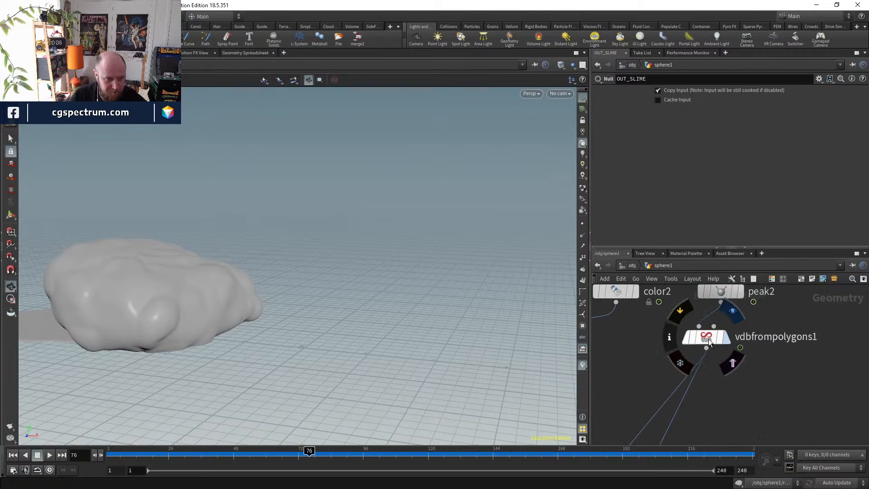
# - Display the vdbfrompolygons1 result and compare it with the OUT_GOO_BALL surface
pyautogui.click(709, 342)
pyautogui.scroll(-1, 709, 343)
pyautogui.moveTo(354, 314); pyautogui.dragTo(272, 301)
pyautogui.moveTo(811, 344); pyautogui.dragTo(740, 431, button='middle')
pyautogui.click(707, 374)
pyautogui.moveTo(762, 365); pyautogui.dragTo(763, 439, button='middle')
pyautogui.moveTo(762, 382); pyautogui.dragTo(762, 451, button='middle')
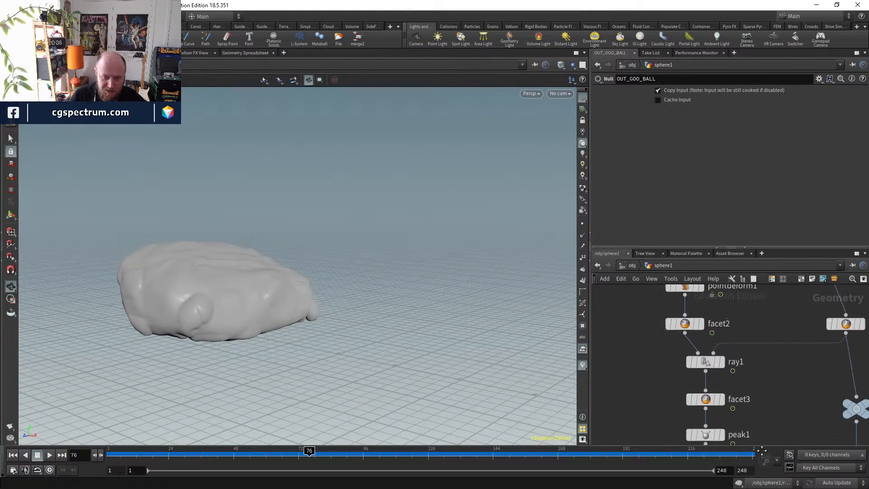
# - Display ray1 and its input facet2 to compare the goo ball before and after the ray projection
pyautogui.click(707, 365)
pyautogui.click(699, 385)
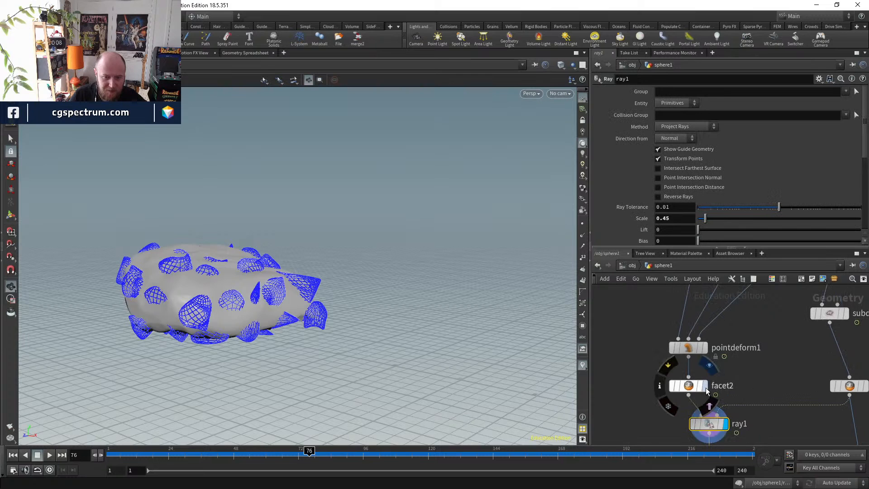
pyautogui.scroll(-5, 730, 373)
pyautogui.moveTo(722, 295); pyautogui.dragTo(725, 317, button='middle')
pyautogui.moveTo(709, 434); pyautogui.dragTo(717, 365, button='middle')
pyautogui.scroll(-2, 725, 366)
pyautogui.scroll(3, 758, 375)
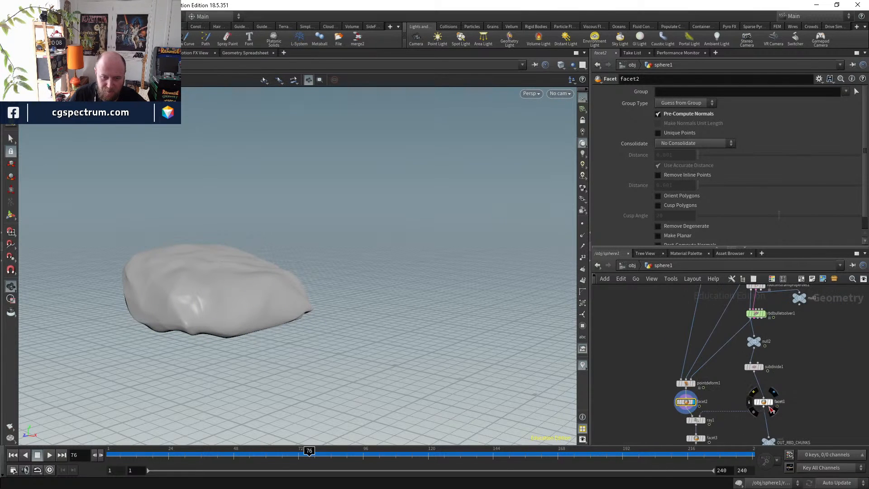
# - Display the chunks at facet1, return the display to ray1, and scrub to frame 115
pyautogui.click(772, 401)
pyautogui.moveTo(669, 436); pyautogui.dragTo(692, 372, button='middle')
pyautogui.scroll(1, 692, 373)
pyautogui.scroll(2, 692, 372)
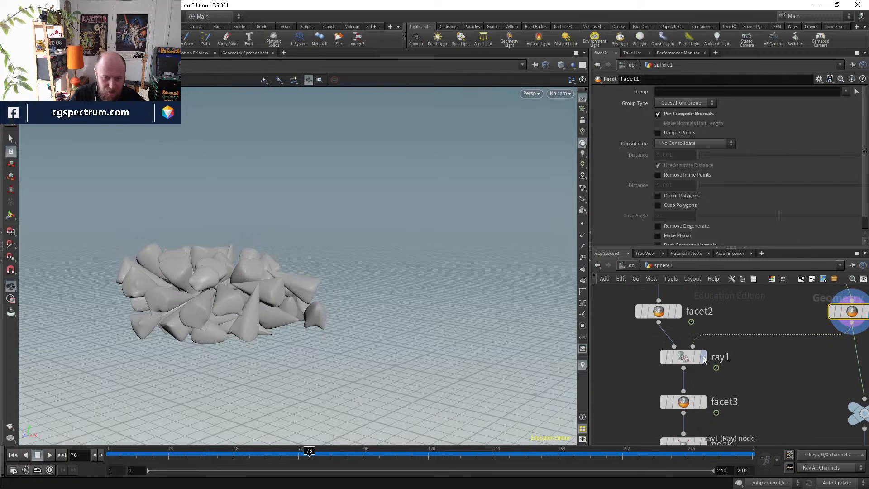
pyautogui.click(703, 357)
pyautogui.moveTo(310, 451); pyautogui.dragTo(415, 450)
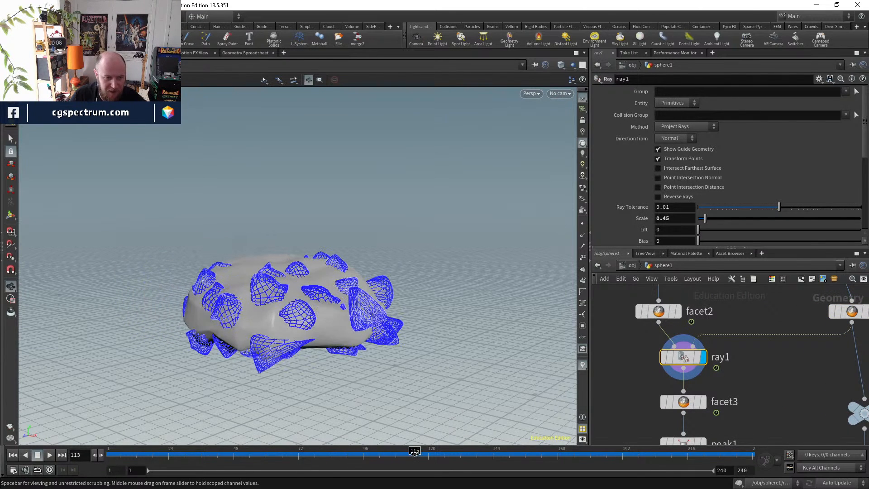
# - Display OUT_GOO_BALL and inspect its surface while scrubbing to frame 123
pyautogui.moveTo(754, 395); pyautogui.dragTo(768, 297, button='middle')
pyautogui.scroll(-2, 737, 395)
pyautogui.moveTo(768, 437); pyautogui.dragTo(776, 380, button='middle')
pyautogui.click(714, 388)
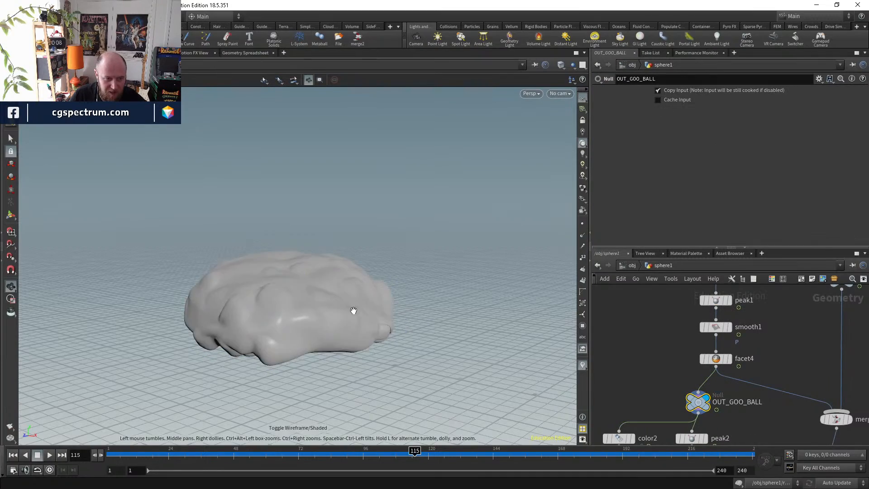
pyautogui.moveTo(354, 310)
pyautogui.mouseDown()
pyautogui.moveTo(386, 343)
pyautogui.moveTo(415, 427)
pyautogui.moveTo(380, 317)
pyautogui.moveTo(423, 406)
pyautogui.mouseUp()
pyautogui.moveTo(415, 455); pyautogui.dragTo(436, 454)
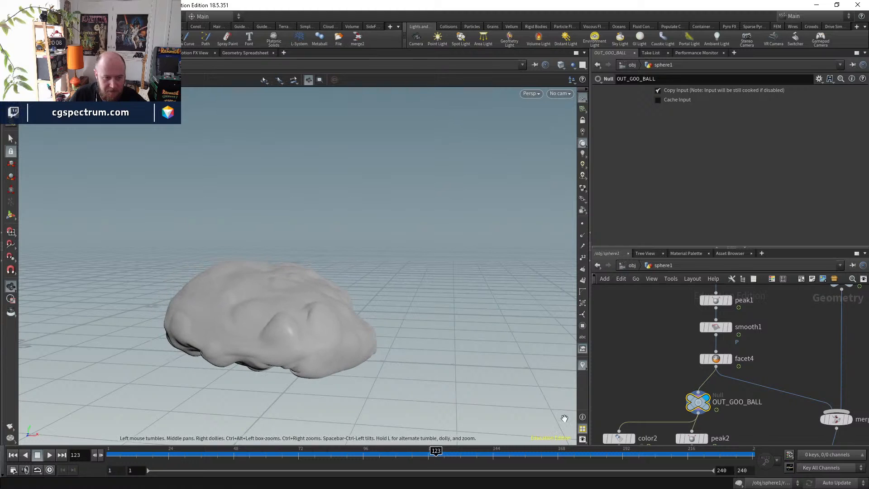
# - Trace the goo ball chain upstream, display pointdeform1 and remesh1, and scrub to frame 113
pyautogui.scroll(-3, 758, 367)
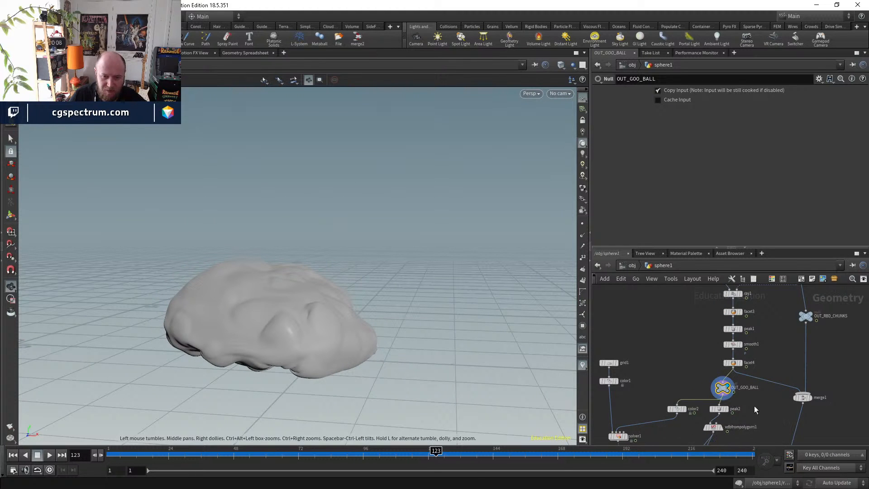
pyautogui.scroll(-2, 747, 389)
pyautogui.scroll(-1, 741, 363)
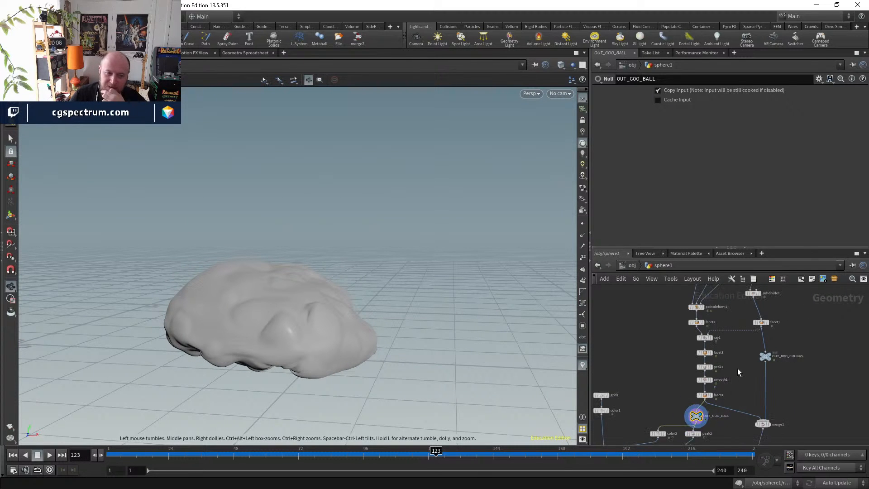
pyautogui.moveTo(741, 367); pyautogui.dragTo(745, 425, button='middle')
pyautogui.moveTo(659, 307)
pyautogui.mouseDown(button='middle')
pyautogui.moveTo(662, 395)
pyautogui.moveTo(727, 320)
pyautogui.moveTo(753, 361)
pyautogui.moveTo(730, 411)
pyautogui.mouseUp(button='middle')
pyautogui.scroll(3, 726, 322)
pyautogui.click(716, 329)
pyautogui.click(716, 325)
pyautogui.scroll(-3, 752, 326)
pyautogui.moveTo(721, 339); pyautogui.dragTo(718, 427, button='middle')
pyautogui.click(717, 340)
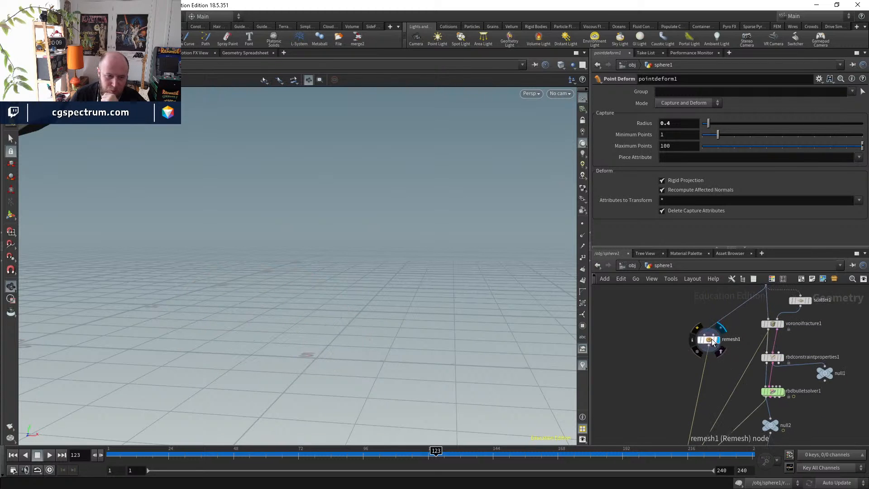
pyautogui.click(712, 342)
pyautogui.moveTo(387, 450); pyautogui.dragTo(409, 450)
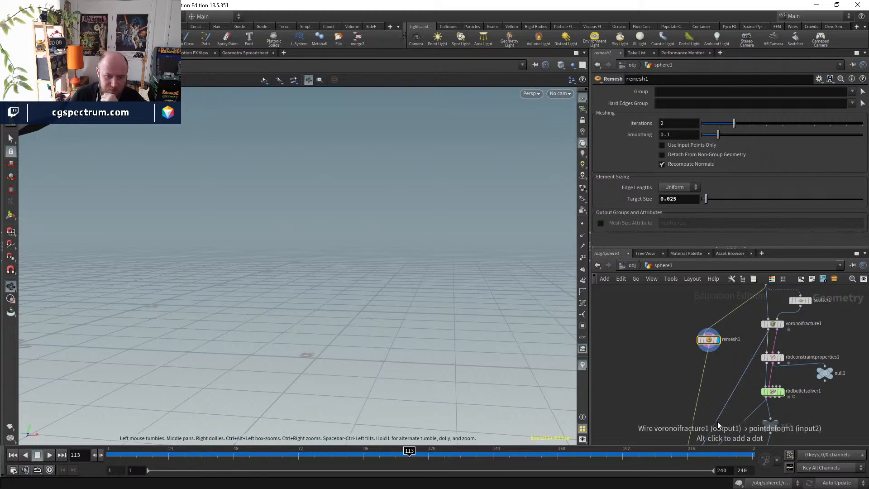
# - Compare the pointdeform1 and facet2 results at frame 113 and follow the chain down to facet4
pyautogui.moveTo(718, 422); pyautogui.dragTo(751, 284, button='middle')
pyautogui.click(697, 362)
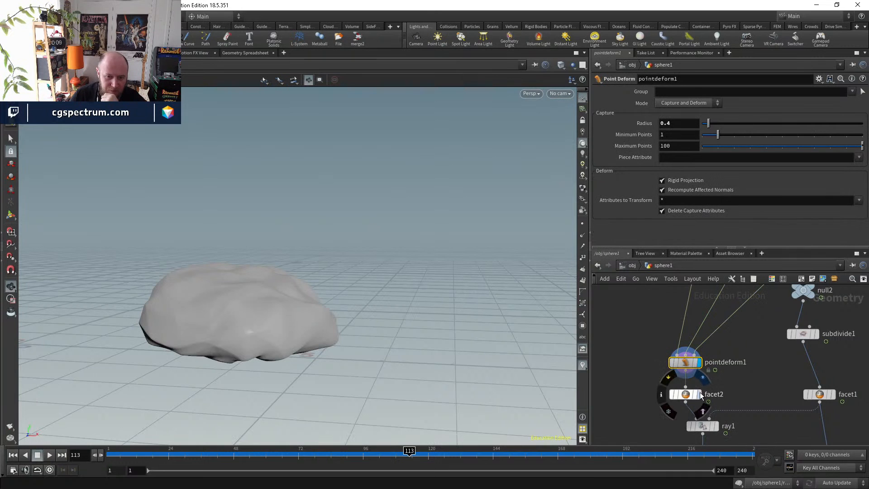
pyautogui.click(697, 393)
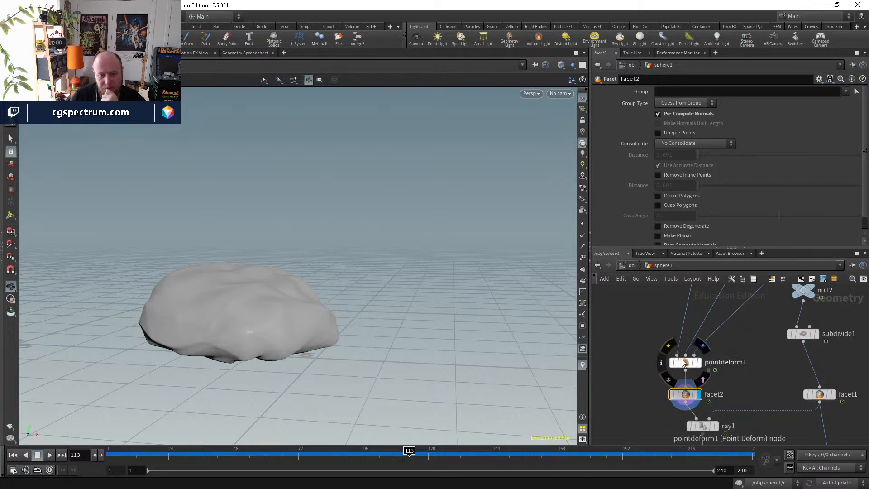
pyautogui.click(684, 362)
pyautogui.moveTo(745, 381); pyautogui.dragTo(740, 292, button='middle')
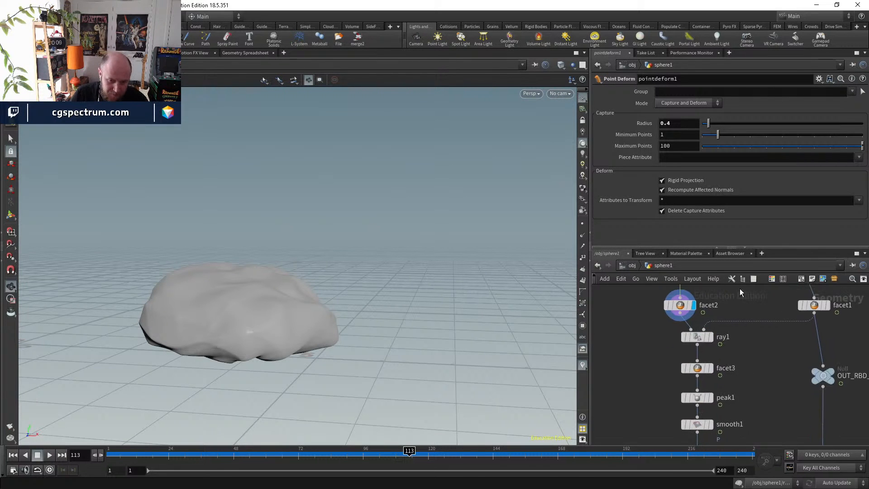
pyautogui.moveTo(741, 359); pyautogui.dragTo(757, 314, button='middle')
pyautogui.moveTo(743, 398); pyautogui.dragTo(740, 362, button='middle')
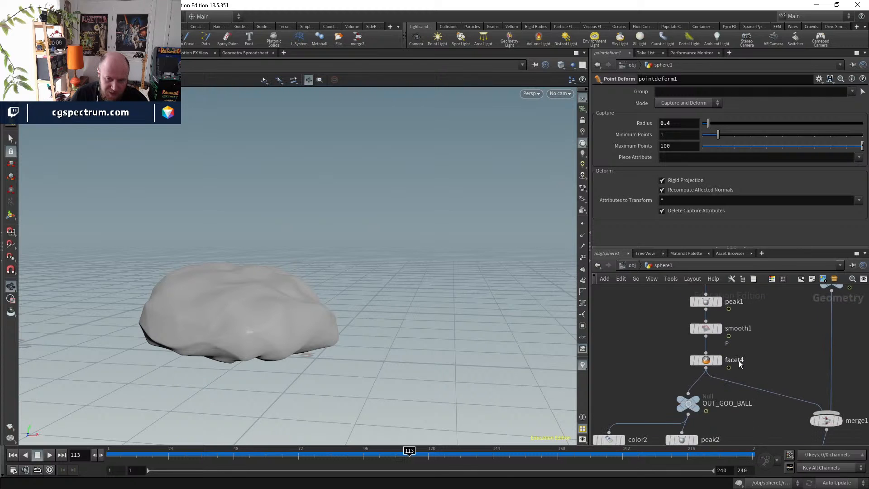
# - Check OUT_GOO_BALL against facet4, and go back to frame 1 to see the undeformed ball
pyautogui.click(692, 403)
pyautogui.scroll(-2, 691, 402)
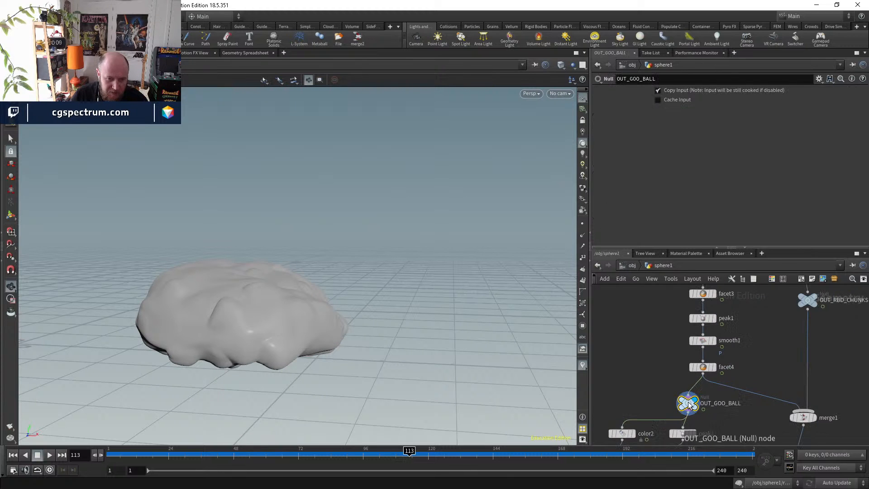
pyautogui.click(716, 368)
pyautogui.hotkey('ctrl', 'Up')
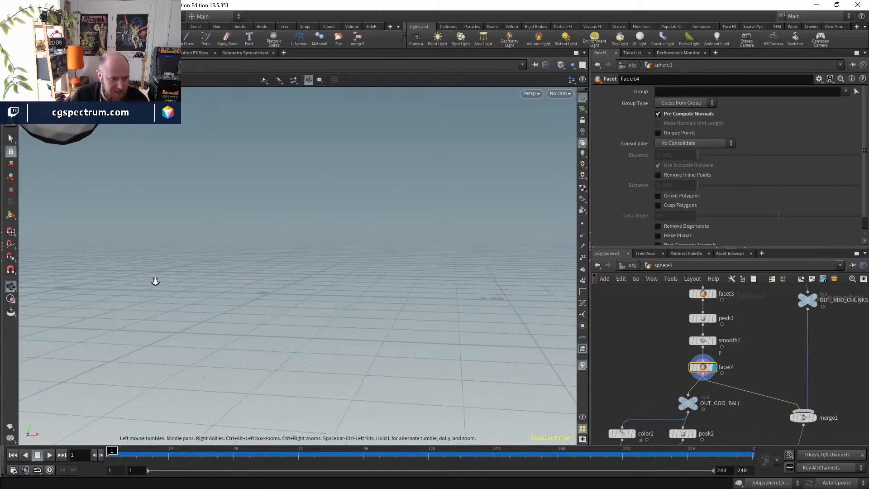
pyautogui.moveTo(155, 281); pyautogui.dragTo(206, 309, button='middle')
pyautogui.moveTo(737, 417); pyautogui.dragTo(796, 408, button='middle')
pyautogui.scroll(3, 762, 405)
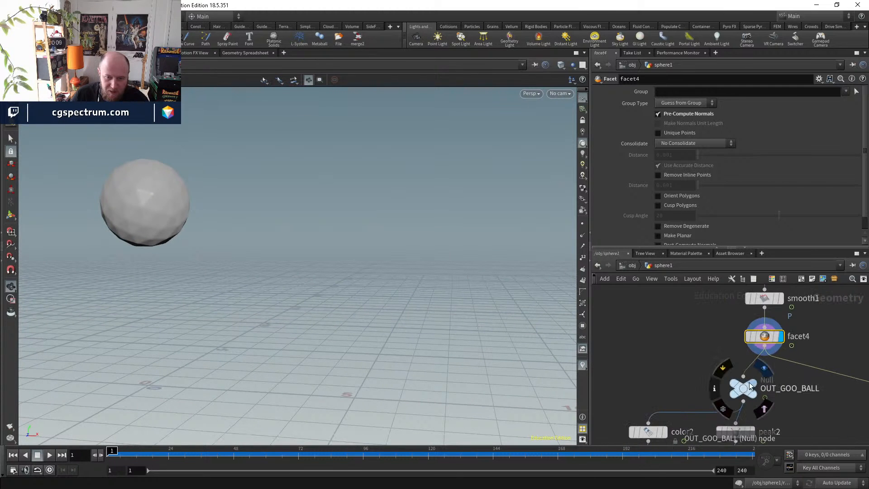
# - Display OUT_GOO_BALL at frame 1 and view its mesh in wireframe
pyautogui.click(753, 384)
pyautogui.click(745, 390)
pyautogui.scroll(-2, 795, 313)
pyautogui.moveTo(798, 305); pyautogui.dragTo(776, 316, button='middle')
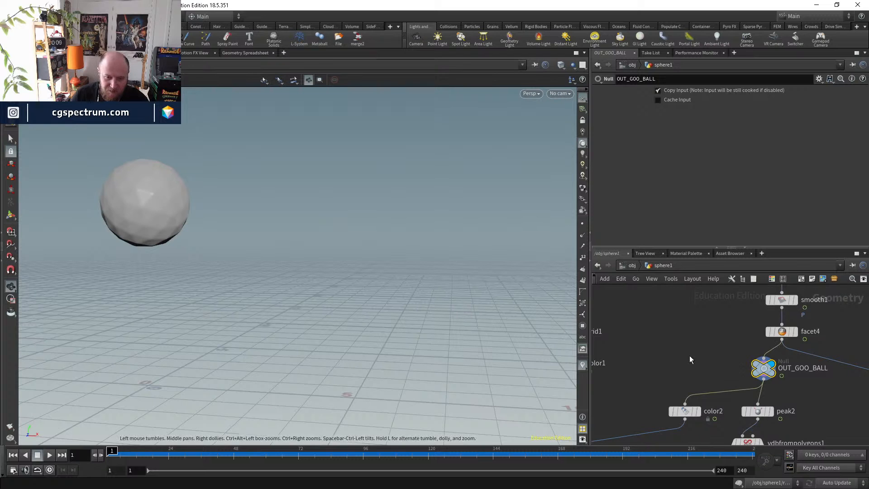
pyautogui.moveTo(690, 360); pyautogui.dragTo(700, 309, button='middle')
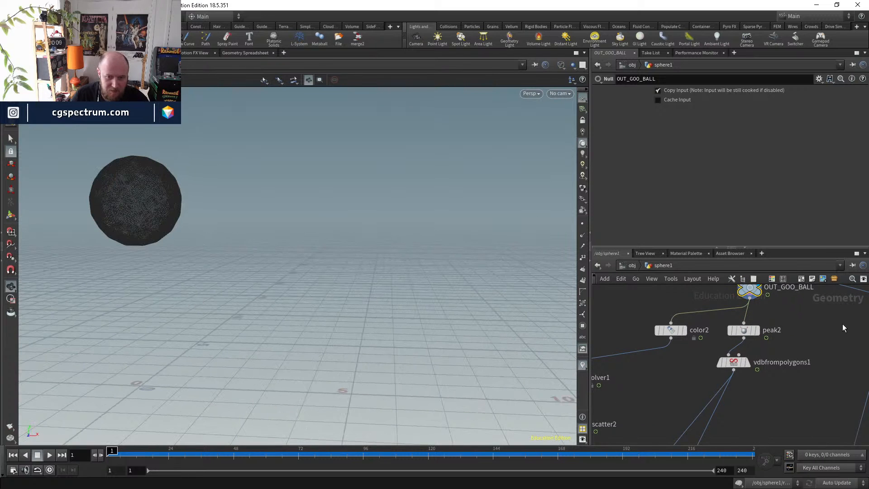
# - Examine the nodes from pointdeform1 down to OUT_GOO_BALL and the branches feeding solver1 and vdbfrompolygons1
pyautogui.moveTo(756, 293); pyautogui.dragTo(740, 353, button='middle')
pyautogui.moveTo(700, 292); pyautogui.dragTo(696, 412, button='middle')
pyautogui.scroll(-3, 697, 413)
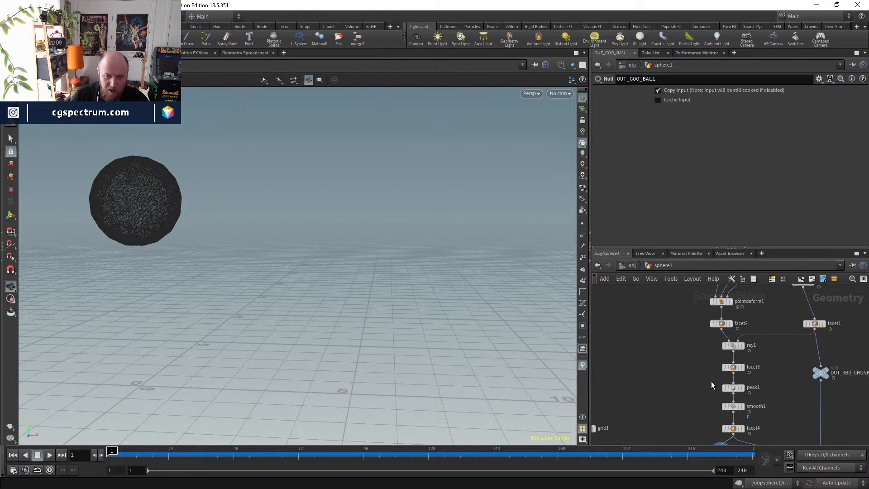
pyautogui.moveTo(767, 384); pyautogui.dragTo(775, 324, button='middle')
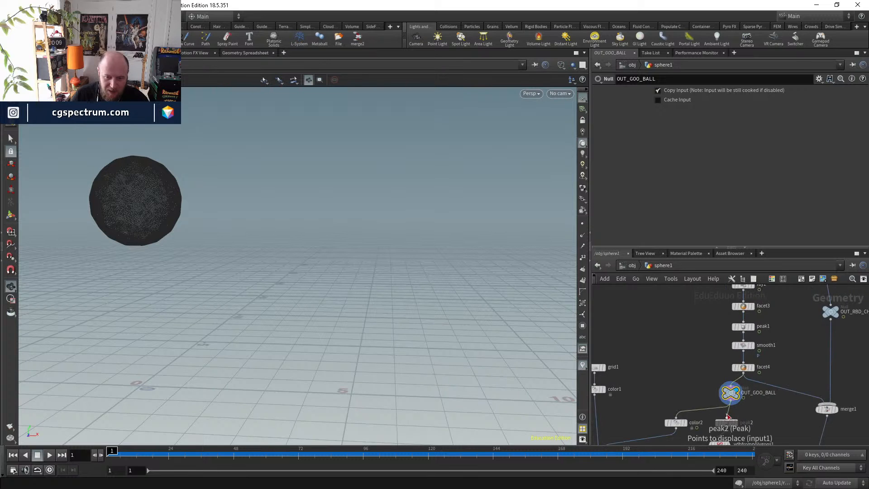
pyautogui.scroll(5, 726, 413)
pyautogui.scroll(-5, 684, 383)
pyautogui.moveTo(676, 387); pyautogui.dragTo(775, 369, button='middle')
pyautogui.scroll(2, 775, 371)
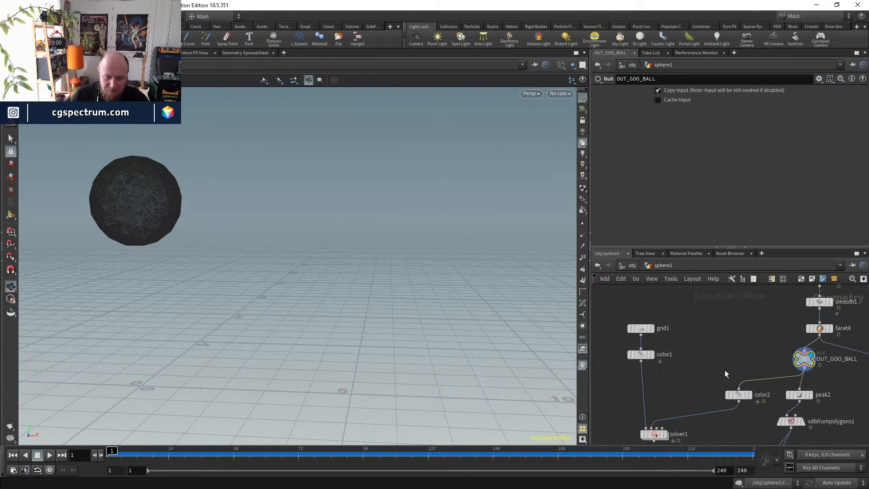
pyautogui.moveTo(646, 377); pyautogui.dragTo(626, 337, button='middle')
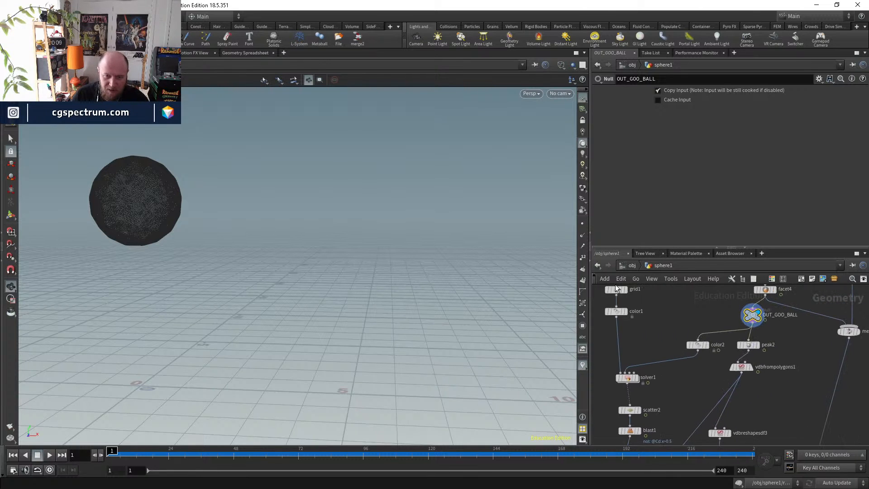
# - Return to the object level and add an empty Geometry object above SLIME
pyautogui.click(631, 266)
pyautogui.scroll(-2, 786, 398)
pyautogui.moveTo(786, 398); pyautogui.dragTo(784, 380, button='middle')
pyautogui.press('Tab')
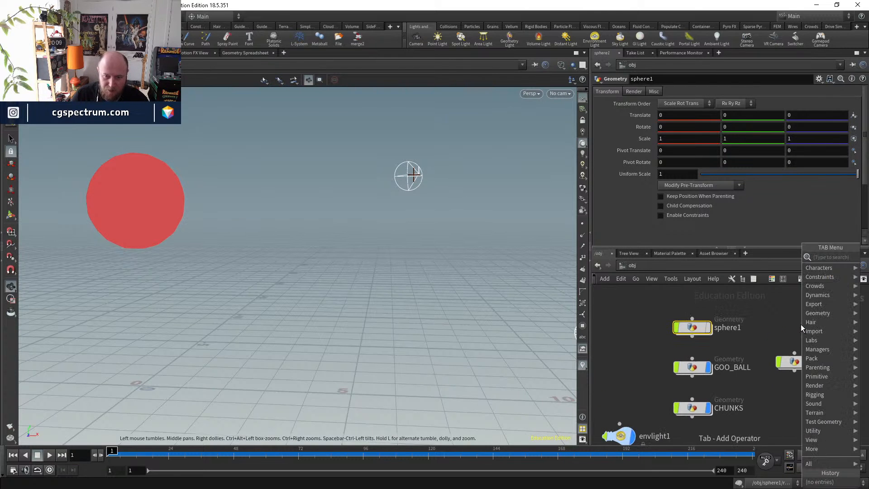
pyautogui.write('geo')
pyautogui.press('Return')
pyautogui.click(801, 324)
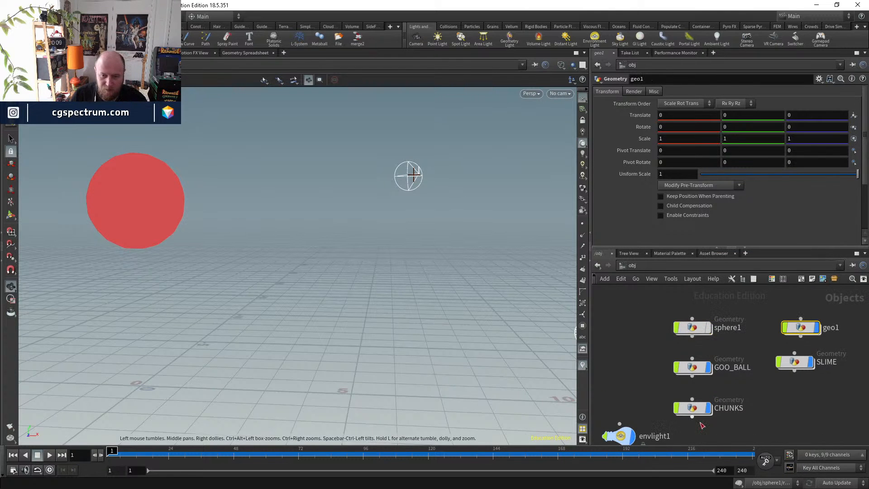
pyautogui.moveTo(802, 334); pyautogui.dragTo(797, 335)
# - Add an Object Merge node inside the geo1 network
pyautogui.doubleClick(796, 331)
pyautogui.press('Tab')
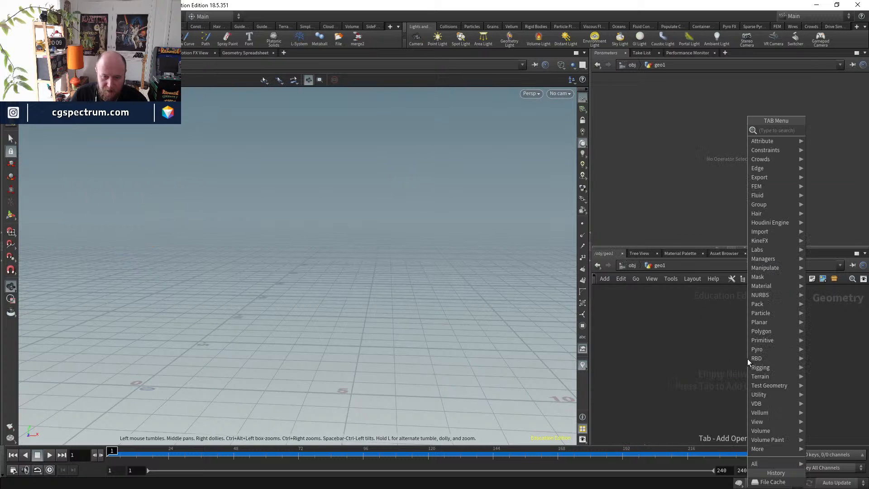
pyautogui.write('objm')
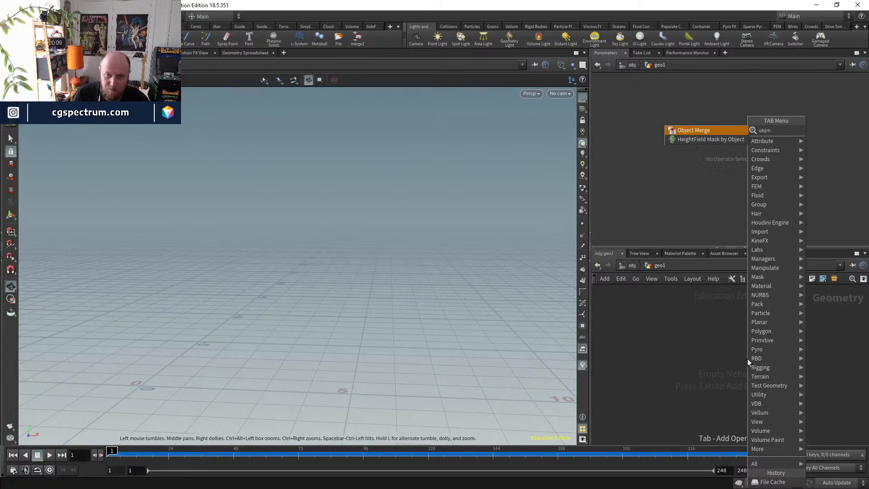
pyautogui.press('Return')
pyautogui.click(748, 359)
pyautogui.moveTo(748, 360); pyautogui.dragTo(694, 354)
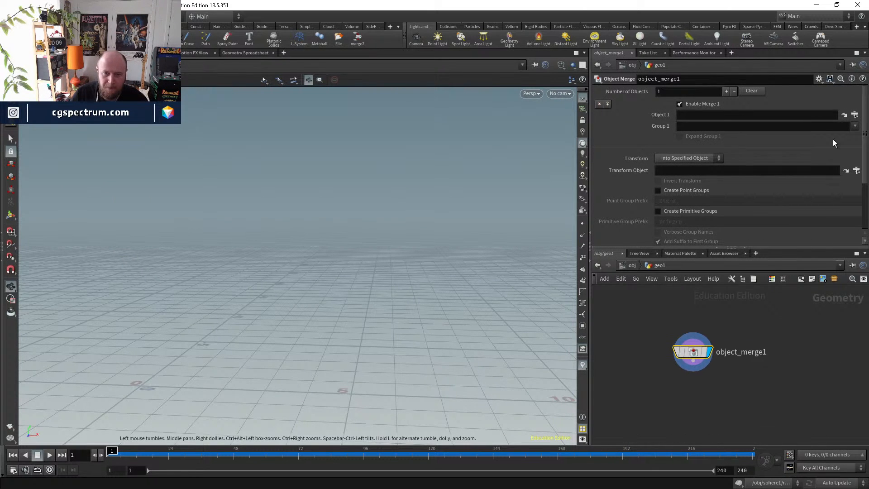
# - Point object_merge1's Object 1 at /obj/sphere1/OUT_GOO_BALL, scrub to frame 57 to check the deforming ball, and go back to frame 1
pyautogui.click(855, 115)
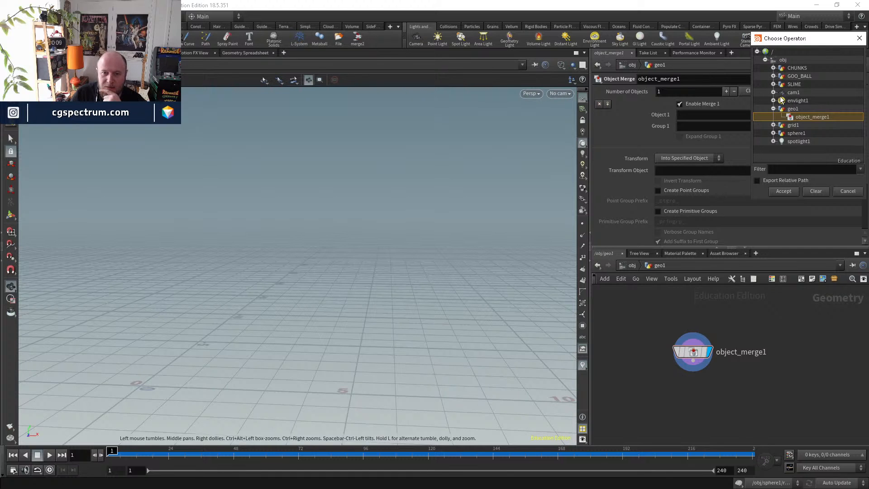
pyautogui.click(774, 133)
pyautogui.click(815, 141)
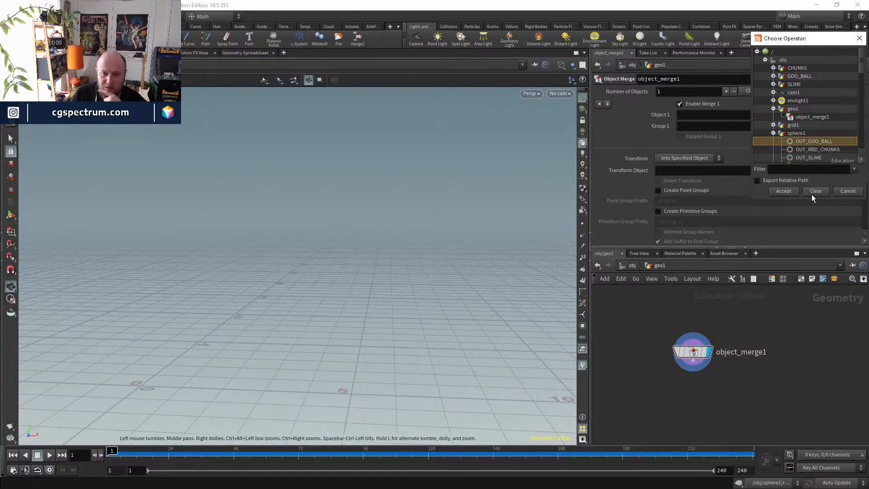
pyautogui.click(784, 192)
pyautogui.moveTo(113, 453); pyautogui.dragTo(258, 454)
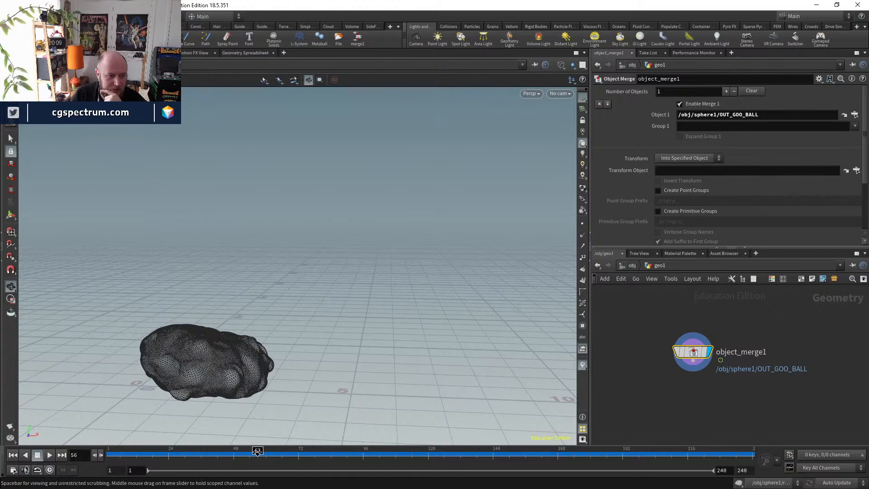
pyautogui.moveTo(713, 439); pyautogui.dragTo(727, 424, button='middle')
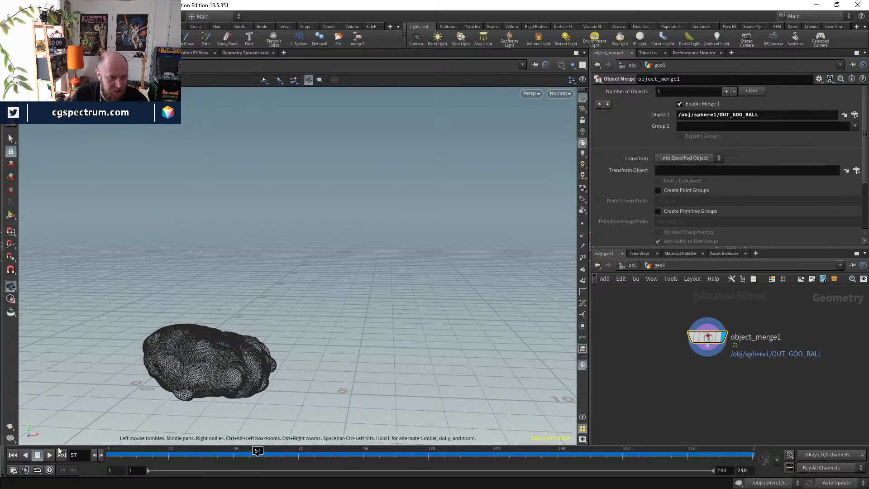
pyautogui.click(13, 455)
# - Add a Time Shift wired below object_merge1, display it, and remove its frame expression so it holds frame 1
pyautogui.press('Tab')
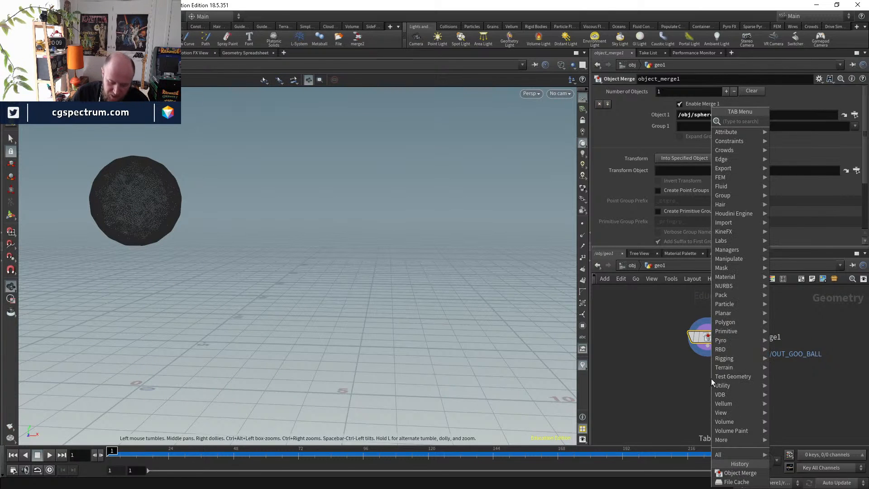
pyautogui.write('times')
pyautogui.press('Return')
pyautogui.click(711, 379)
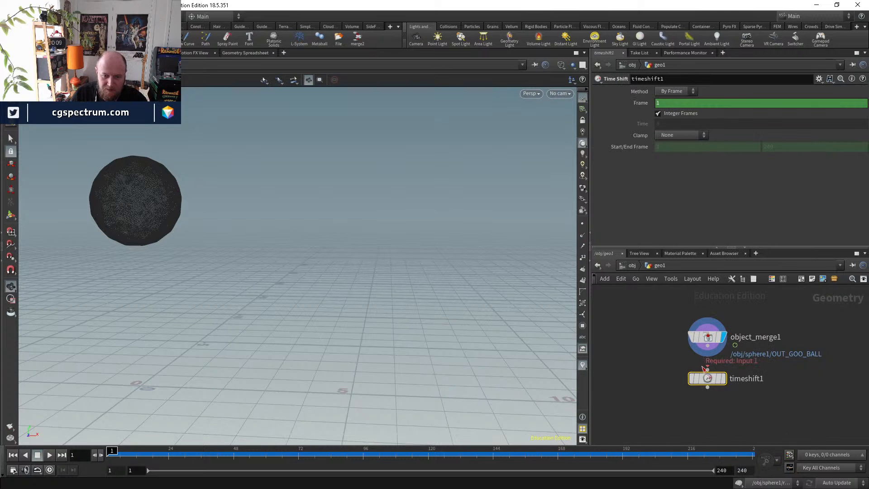
pyautogui.moveTo(705, 367); pyautogui.dragTo(707, 344)
pyautogui.click(722, 379)
pyautogui.keyDown('ctrl'); pyautogui.keyDown('shift'); pyautogui.click(725, 105); pyautogui.keyUp('shift'); pyautogui.keyUp('ctrl')
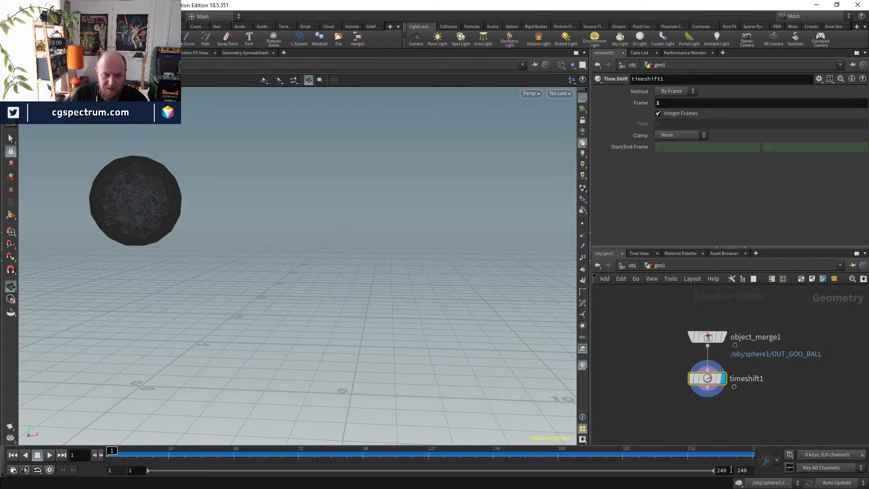
# - Add a Scatter wired below timeshift1, display it, and set its Force Total Count to 21
pyautogui.moveTo(712, 421); pyautogui.dragTo(647, 357, button='middle')
pyautogui.press('Tab')
pyautogui.write('sc')
pyautogui.press('Return')
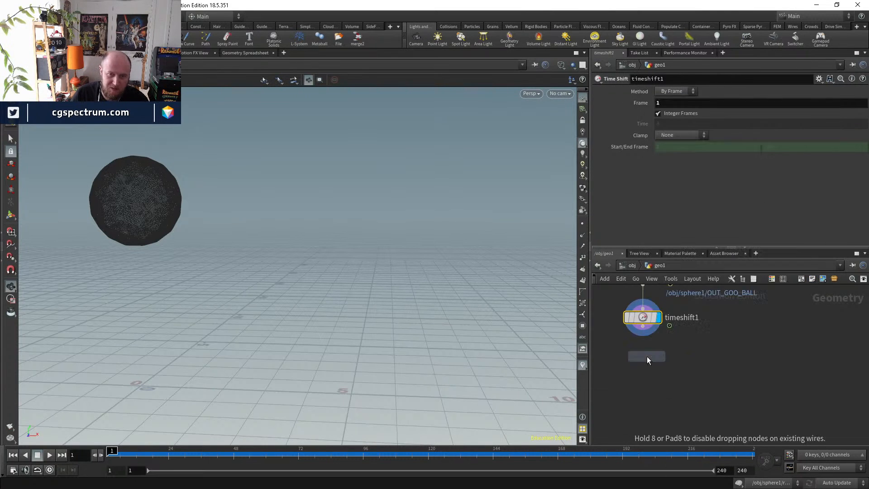
pyautogui.click(647, 357)
pyautogui.moveTo(647, 357); pyautogui.dragTo(645, 361)
pyautogui.click(650, 351)
pyautogui.click(643, 326)
pyautogui.click(665, 361)
pyautogui.moveTo(707, 179); pyautogui.dragTo(716, 184)
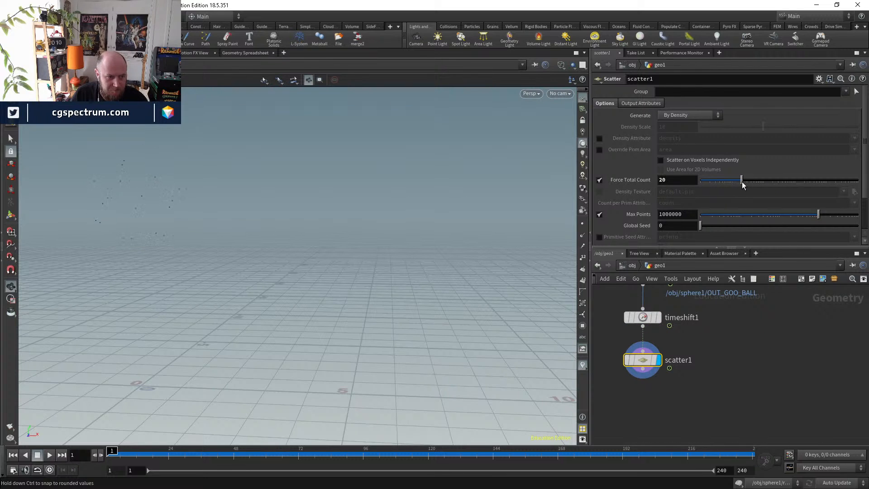
# - Tidy the network by lining up timeshift1 and scatter1 to one side below object_merge1
pyautogui.moveTo(649, 362); pyautogui.dragTo(633, 364)
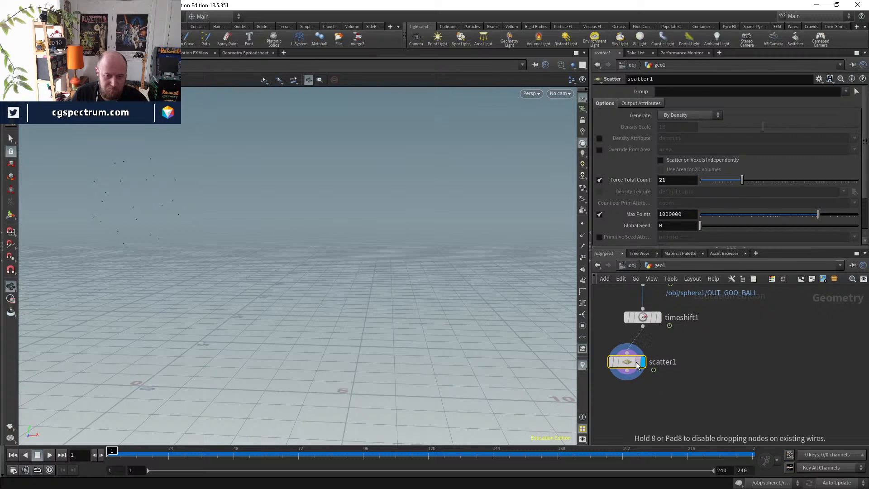
pyautogui.moveTo(633, 364); pyautogui.dragTo(687, 380, button='middle')
pyautogui.moveTo(699, 335); pyautogui.dragTo(682, 338)
pyautogui.moveTo(687, 376); pyautogui.dragTo(675, 378)
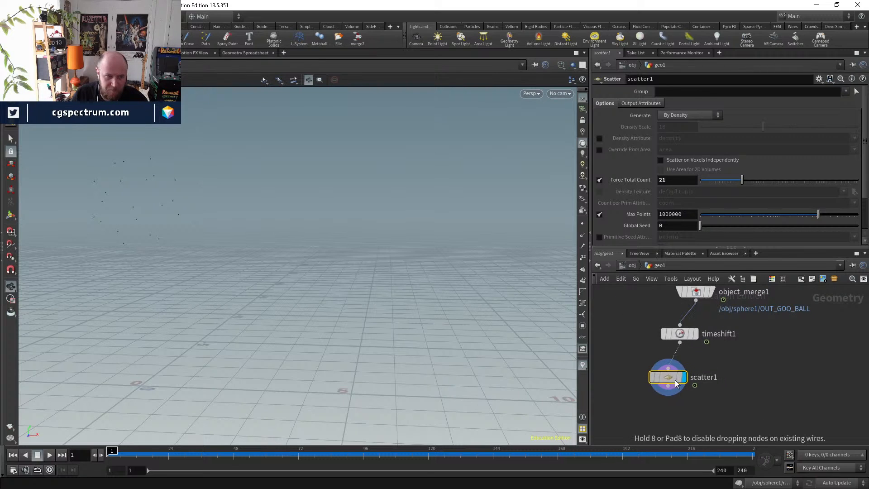
pyautogui.moveTo(686, 337); pyautogui.dragTo(674, 336)
pyautogui.moveTo(742, 372); pyautogui.dragTo(754, 299, button='middle')
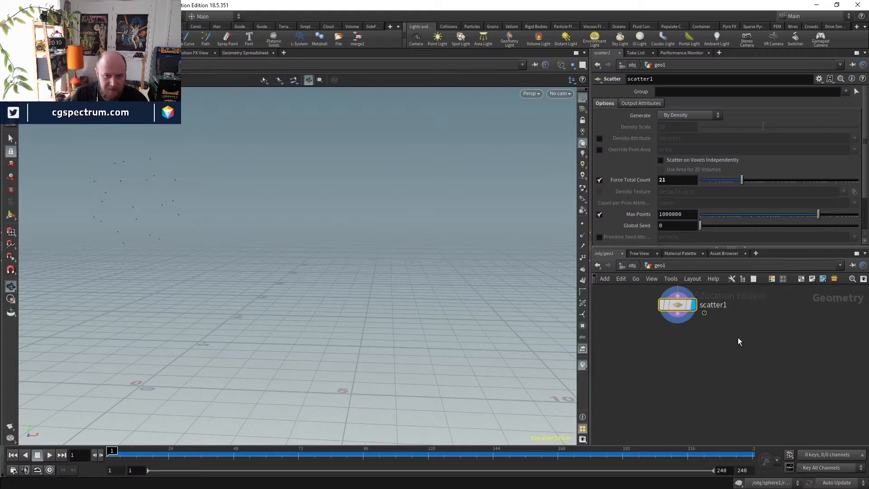
# - Wire scatter1 directly to object_merge1, bypassing timeshift1, and scrub the timeline to watch the scattered points
pyautogui.moveTo(693, 338); pyautogui.dragTo(670, 396, button='middle')
pyautogui.click(656, 354)
pyautogui.moveTo(699, 313); pyautogui.dragTo(691, 341, button='middle')
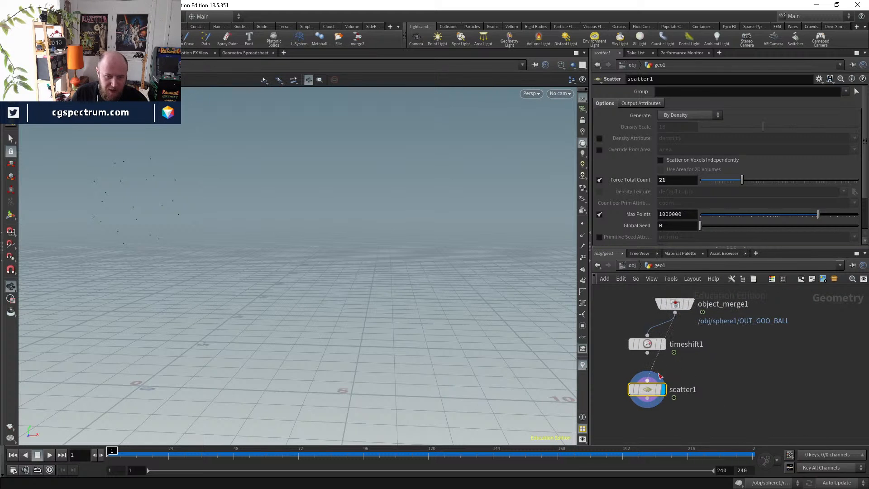
pyautogui.moveTo(127, 451); pyautogui.dragTo(150, 451)
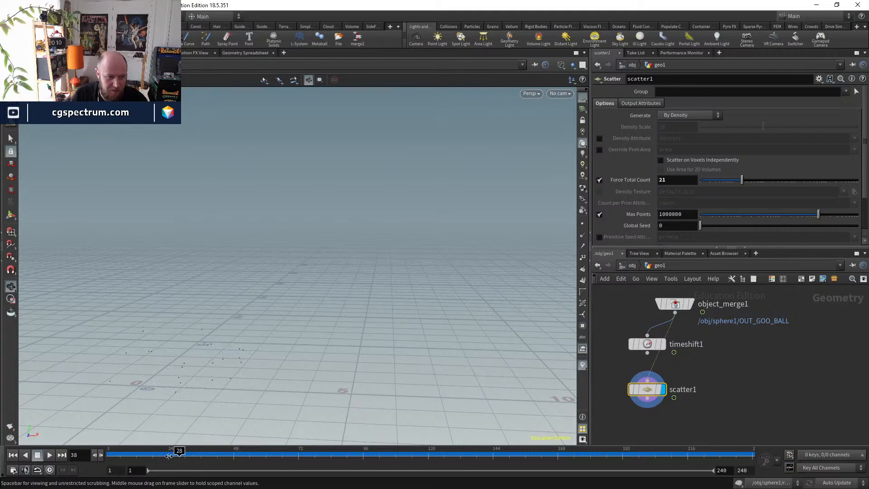
# - Reconnect scatter1 to timeshift1 and scrub the timeline to check the points at other frames
pyautogui.moveTo(745, 398); pyautogui.dragTo(749, 360, button='middle')
pyautogui.moveTo(696, 385)
pyautogui.mouseDown(button='middle')
pyautogui.moveTo(701, 413)
pyautogui.moveTo(706, 379)
pyautogui.mouseUp(button='middle')
pyautogui.click(657, 371)
pyautogui.click(658, 343)
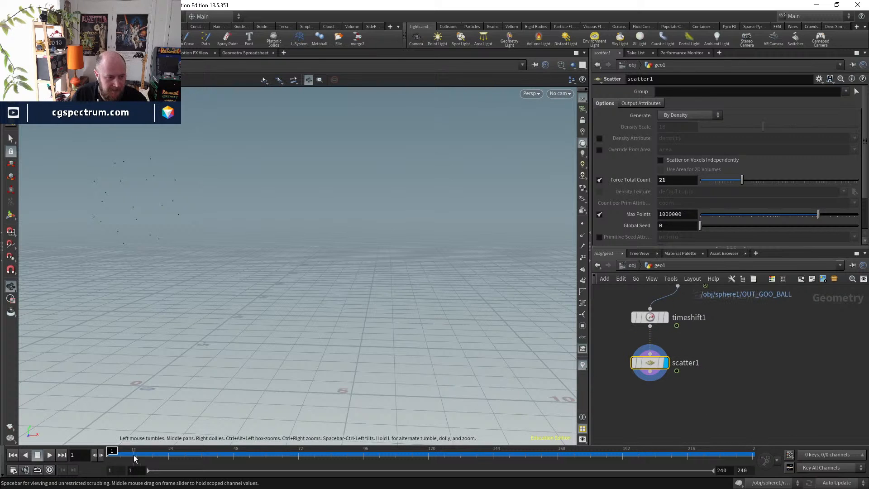
pyautogui.moveTo(132, 451); pyautogui.dragTo(194, 451)
pyautogui.moveTo(681, 408); pyautogui.dragTo(695, 393, button='middle')
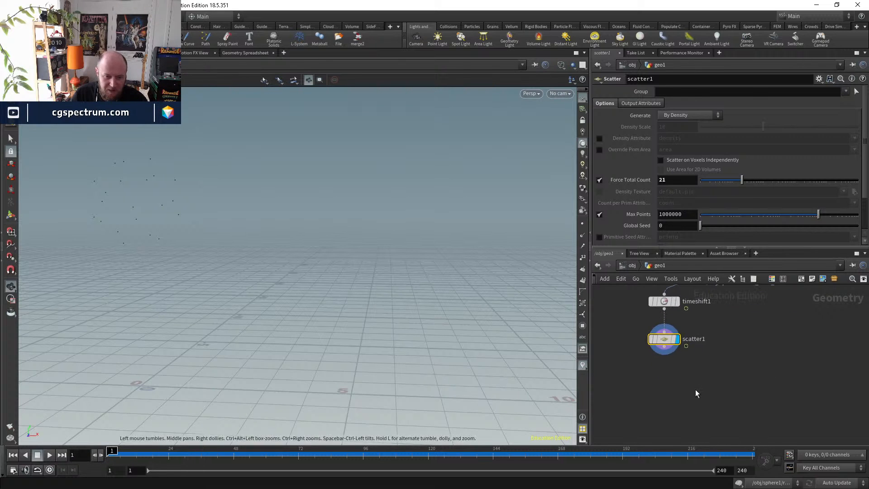
pyautogui.press('Tab')
pyautogui.write('pointd')
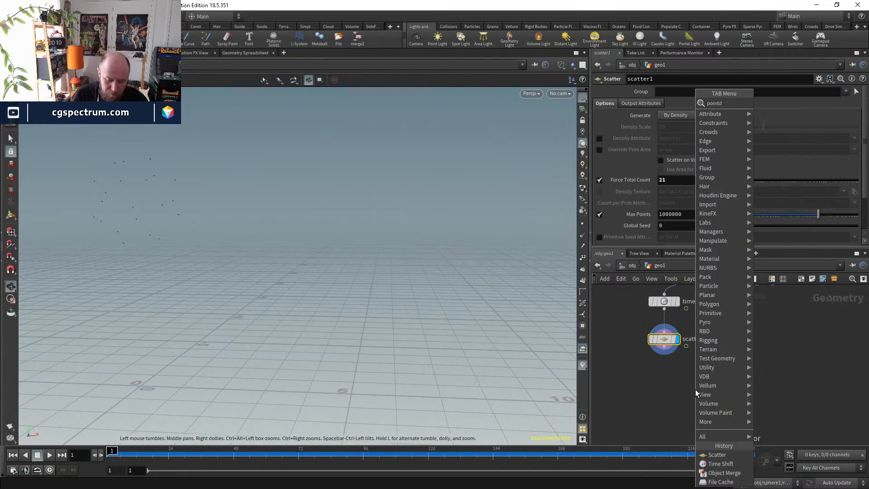
pyautogui.press('Return')
pyautogui.click(696, 389)
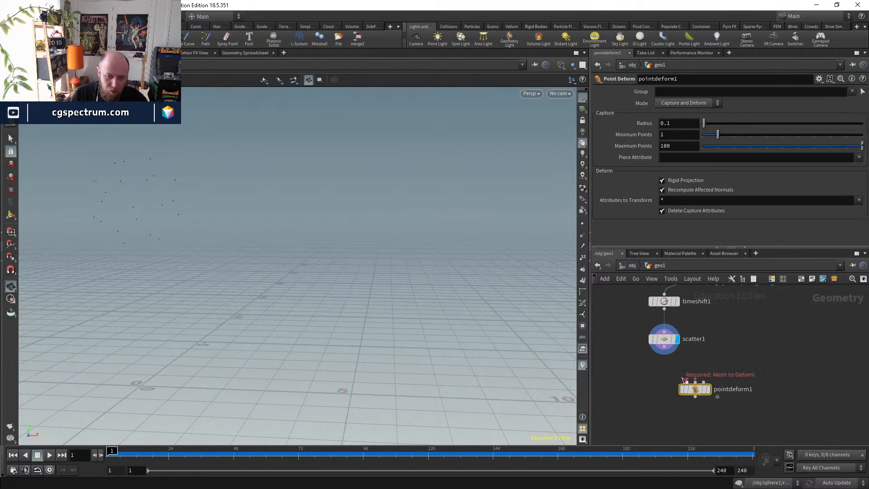
pyautogui.press('Delete')
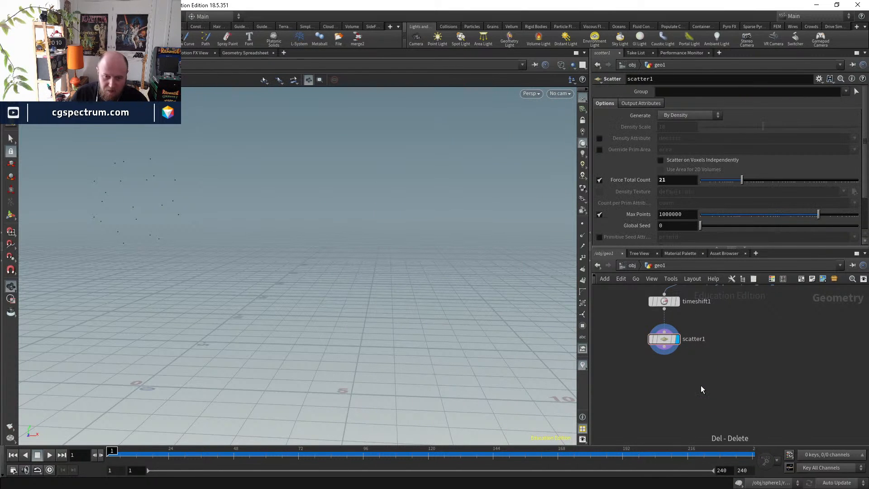
# - Jump from object_merge1 to its source OUT_GOO_BALL and compare the node's geometry info across frames, ending at frame 1
pyautogui.press('h')
pyautogui.click(701, 294)
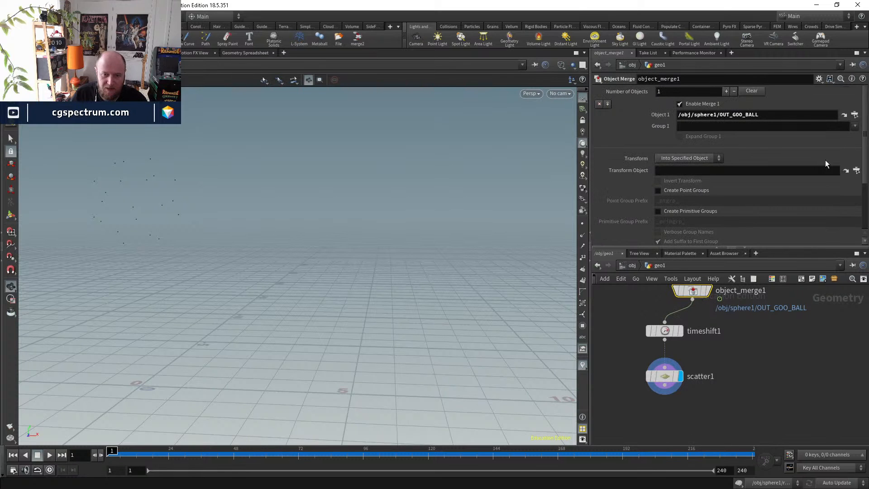
pyautogui.click(844, 116)
pyautogui.scroll(3, 779, 333)
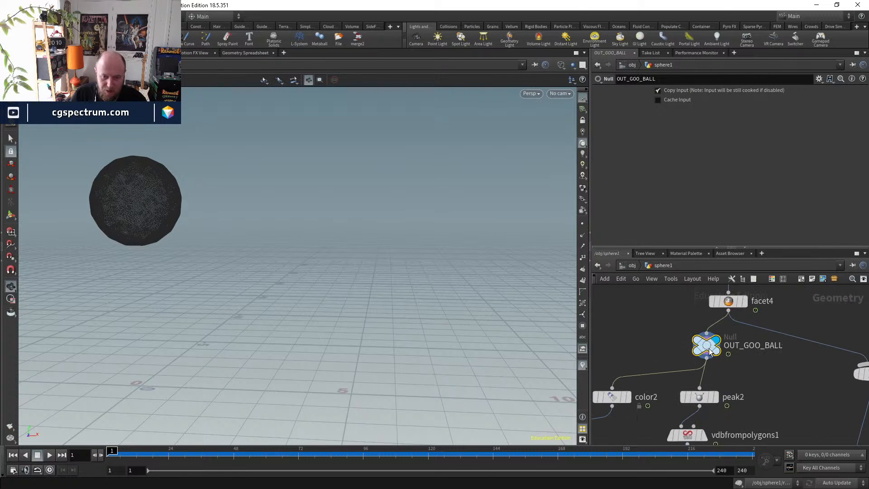
pyautogui.click(179, 455)
pyautogui.moveTo(179, 455); pyautogui.dragTo(199, 454)
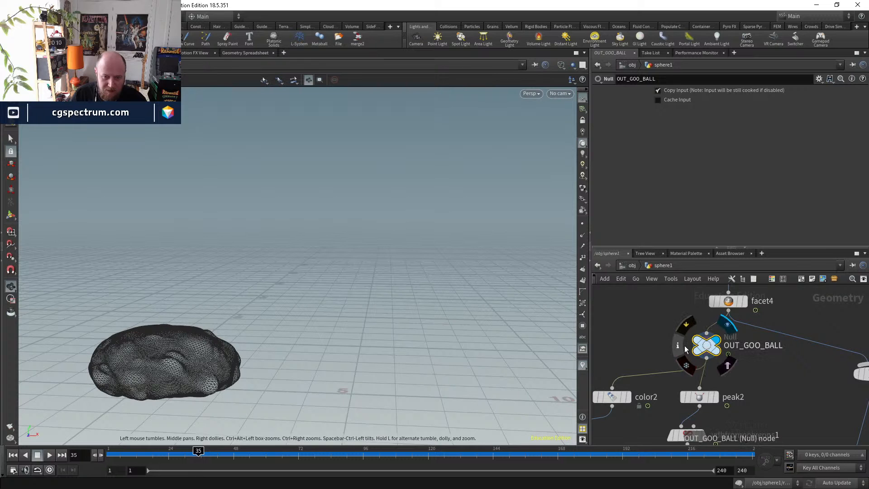
pyautogui.moveTo(868, 231); pyautogui.dragTo(347, 131)
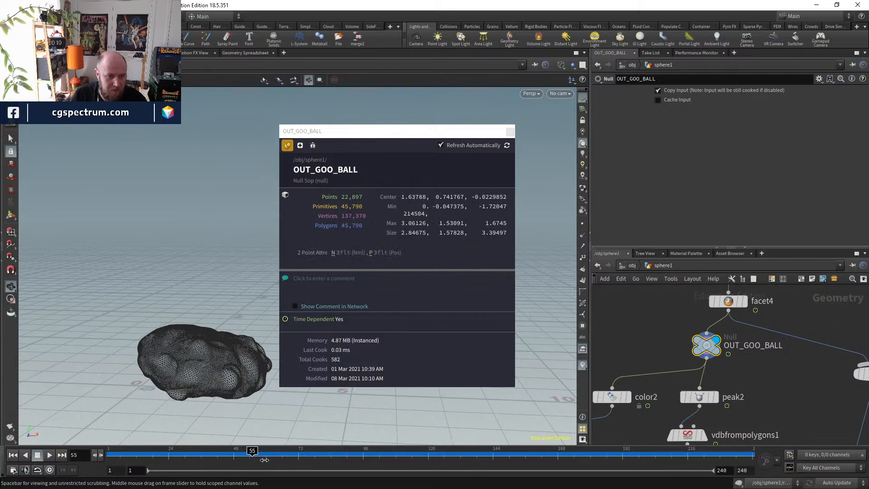
pyautogui.moveTo(319, 459); pyautogui.dragTo(109, 446)
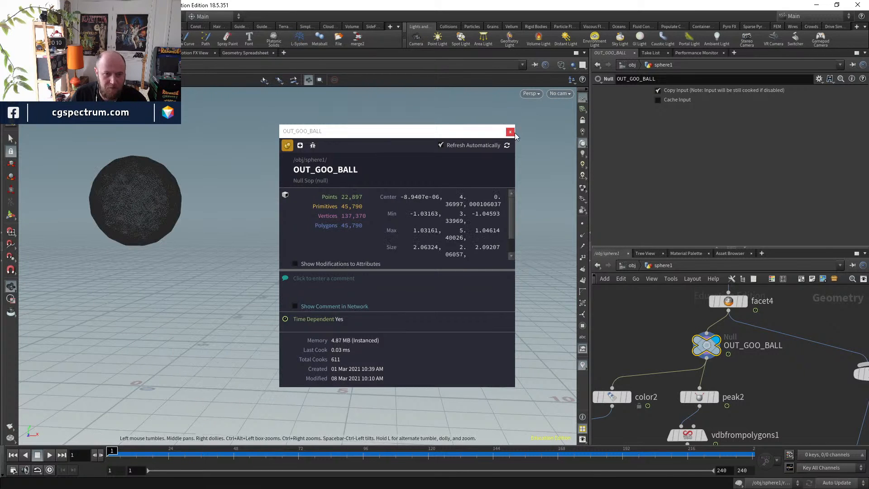
pyautogui.click(510, 131)
# - Return to the object level and rename geo1 as BUBBLE_FX
pyautogui.press('u')
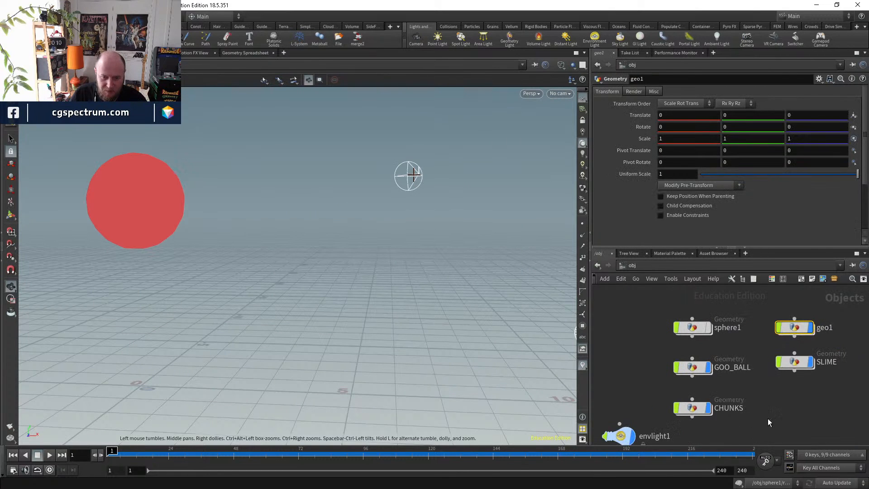
pyautogui.moveTo(768, 419); pyautogui.dragTo(727, 419, button='middle')
pyautogui.doubleClick(785, 329)
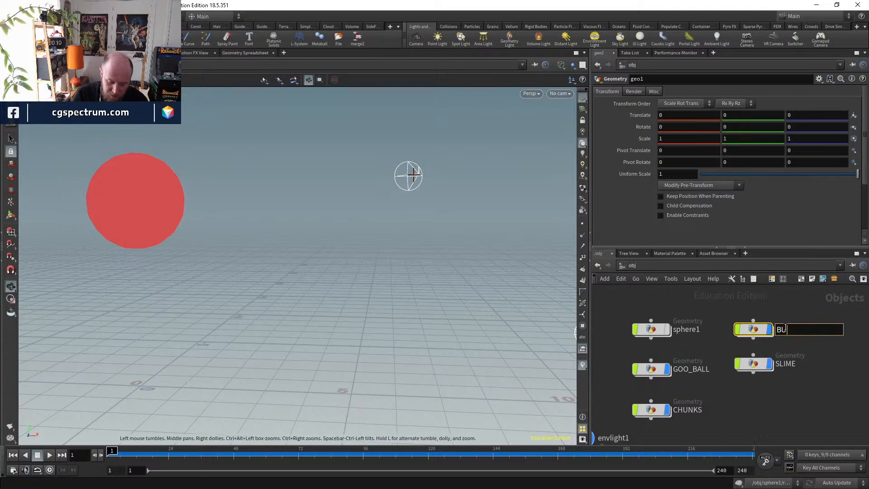
pyautogui.write('BUBBLE_')
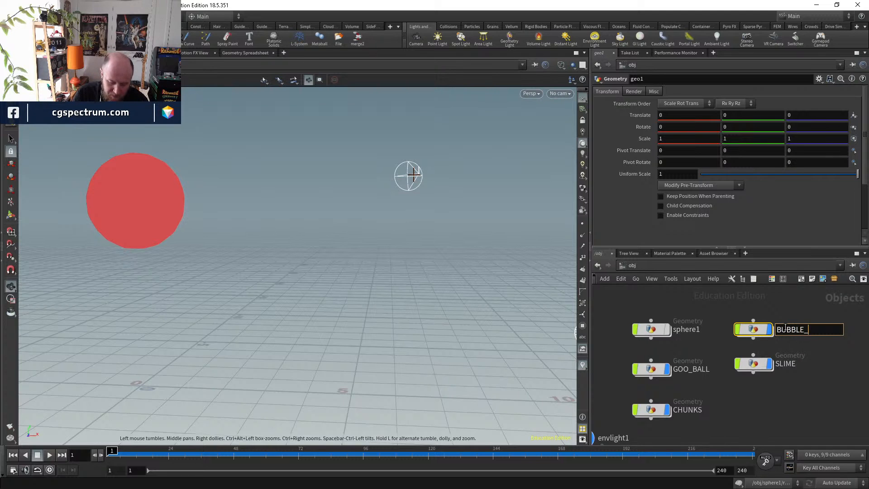
pyautogui.write('FX')
pyautogui.press('Return')
# - Inside BUBBLE_FX, add an Attribute Interpolate node below scatter1
pyautogui.moveTo(706, 314); pyautogui.dragTo(667, 322, button='middle')
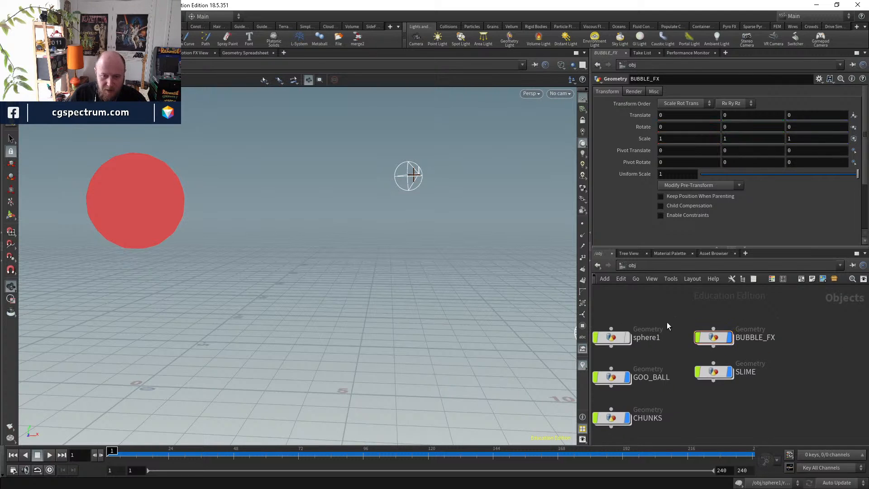
pyautogui.doubleClick(713, 338)
pyautogui.moveTo(718, 439); pyautogui.dragTo(695, 413, button='middle')
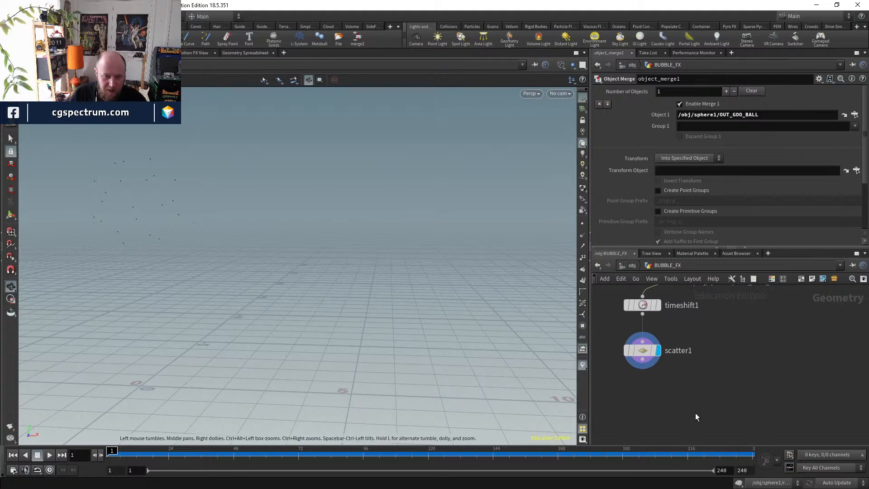
pyautogui.press('Tab')
pyautogui.write('atin')
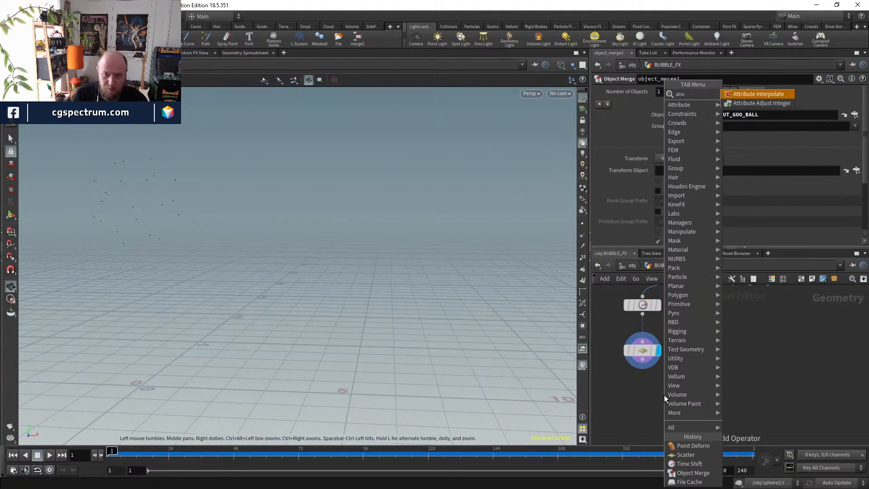
pyautogui.press('Return')
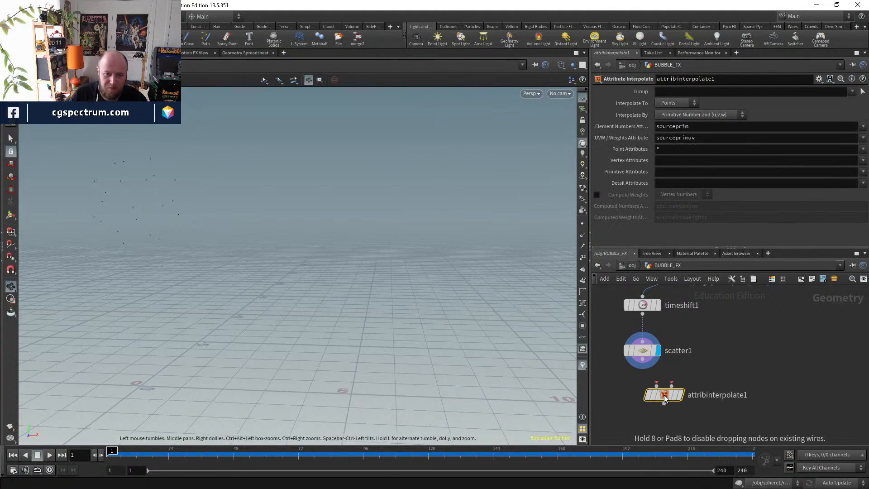
pyautogui.click(670, 400)
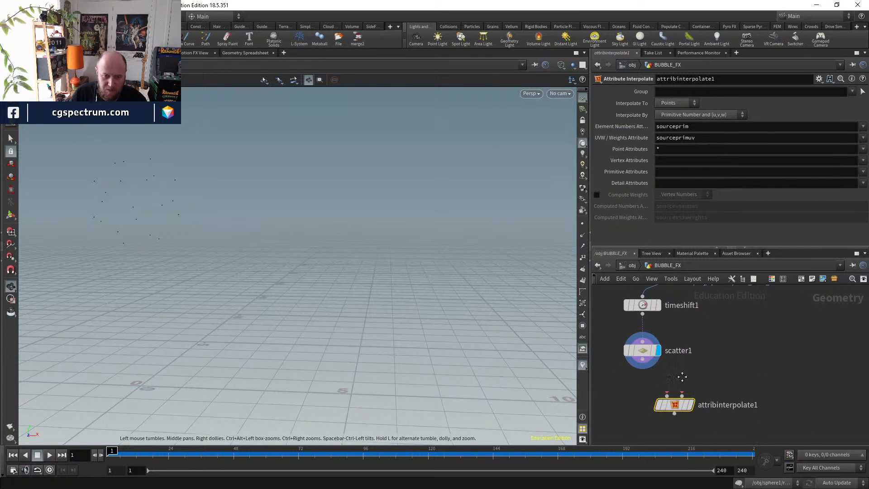
# - Wire scatter1 into the first input and object_merge1 into the second input of attribinterpolate1, and display attribinterpolate1
pyautogui.moveTo(636, 362); pyautogui.dragTo(635, 381, button='middle')
pyautogui.moveTo(708, 397); pyautogui.dragTo(701, 365, button='middle')
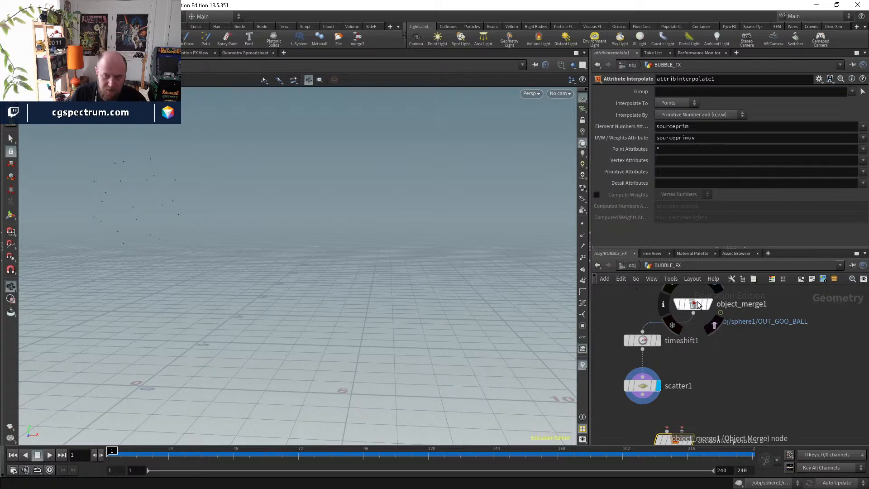
pyautogui.moveTo(697, 301); pyautogui.dragTo(698, 295)
pyautogui.moveTo(698, 295); pyautogui.dragTo(698, 302, button='middle')
pyautogui.scroll(-2, 695, 338)
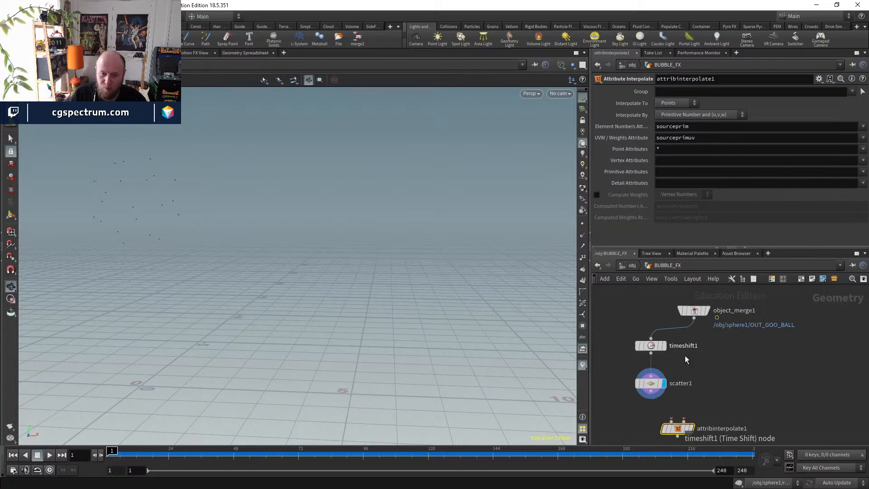
pyautogui.moveTo(674, 428); pyautogui.dragTo(688, 429)
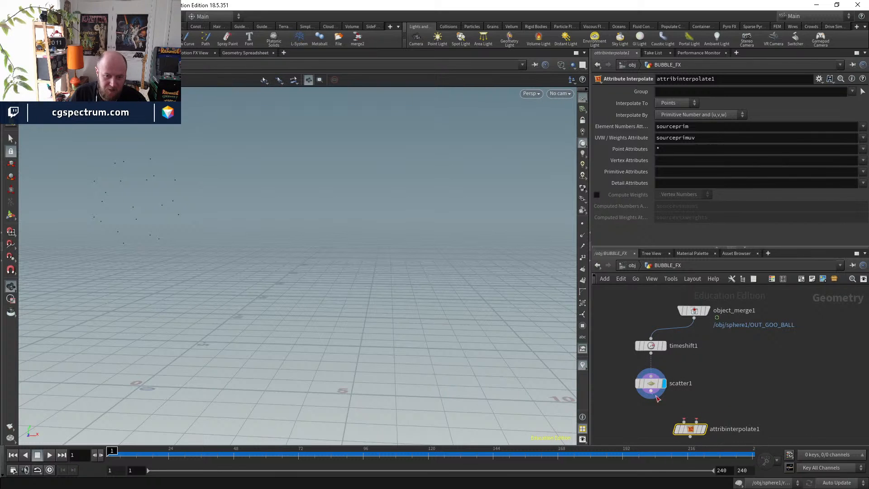
pyautogui.click(651, 391)
pyautogui.click(684, 421)
pyautogui.click(696, 422)
pyautogui.click(695, 319)
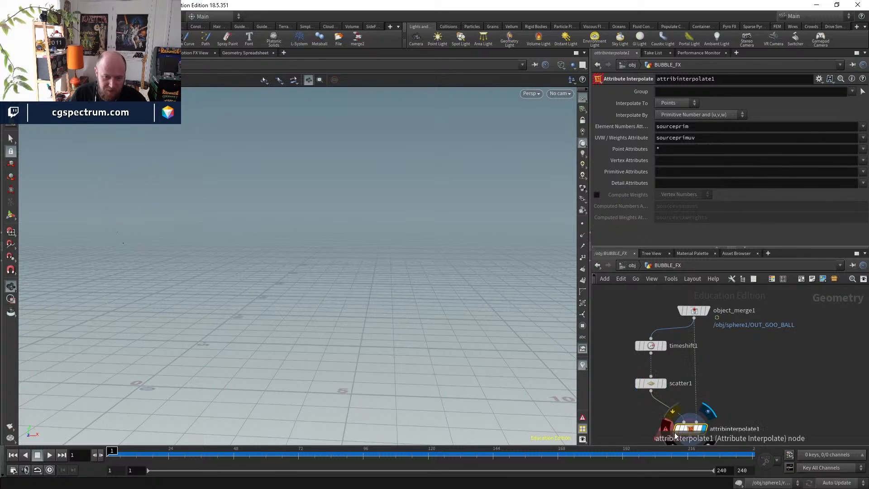
pyautogui.click(703, 429)
# - Enable scatter1's Prim Num and Prim UVW output attributes, sourceprim and sourceprimuv, matching the names used by attribinterpolate1
pyautogui.click(651, 383)
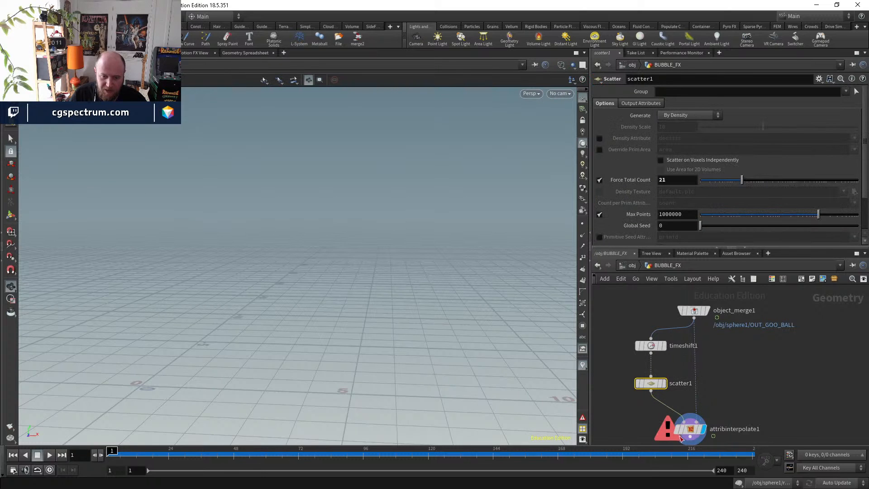
pyautogui.click(684, 431)
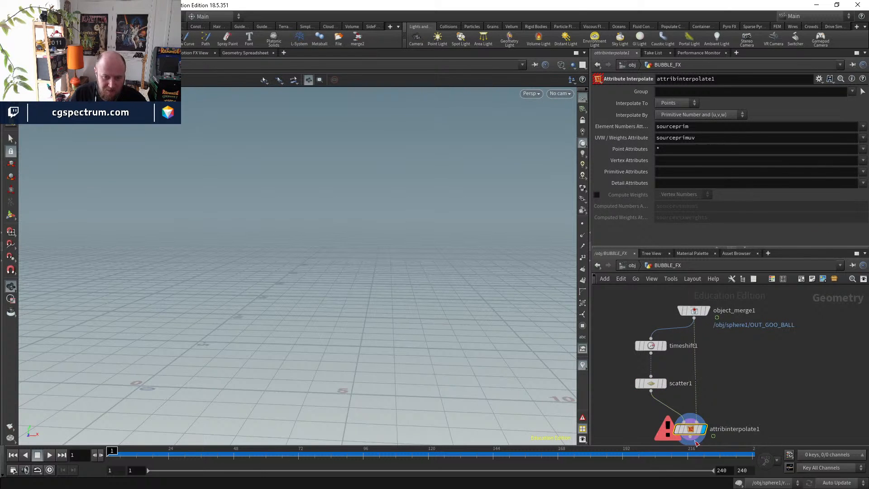
pyautogui.moveTo(720, 436); pyautogui.dragTo(719, 400, button='middle')
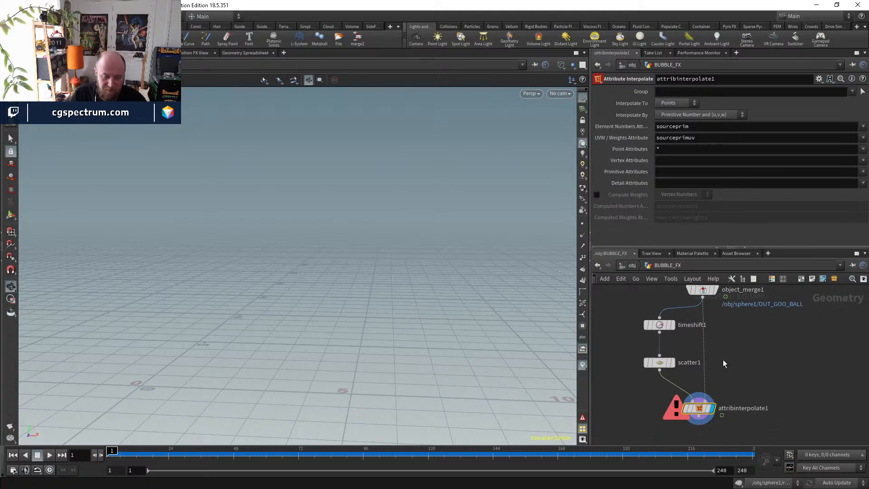
pyautogui.moveTo(743, 358); pyautogui.dragTo(734, 431, button='middle')
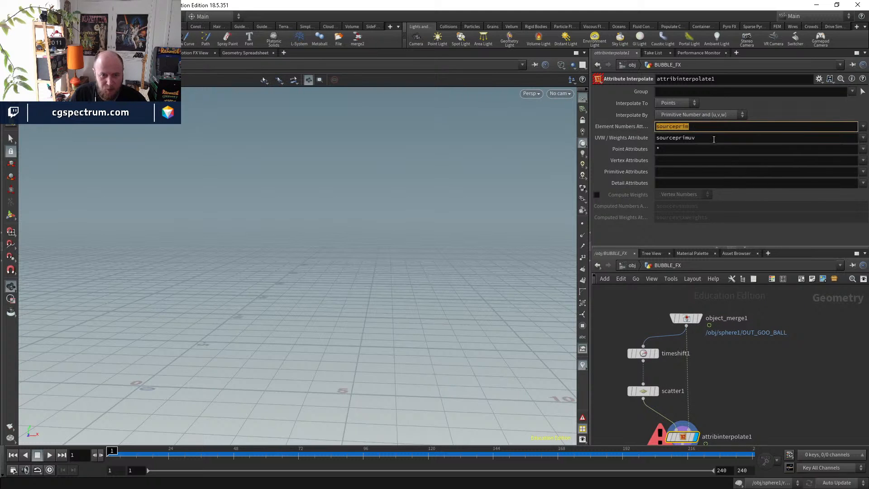
pyautogui.moveTo(714, 140); pyautogui.dragTo(676, 145)
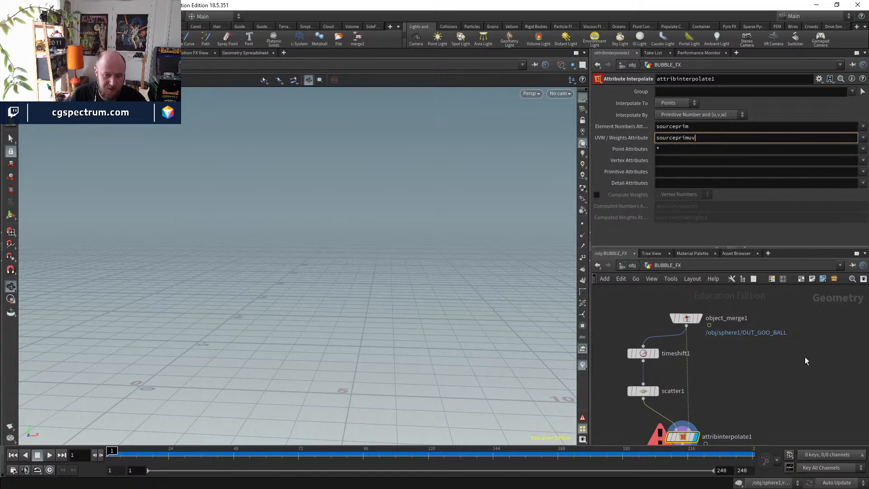
pyautogui.click(643, 391)
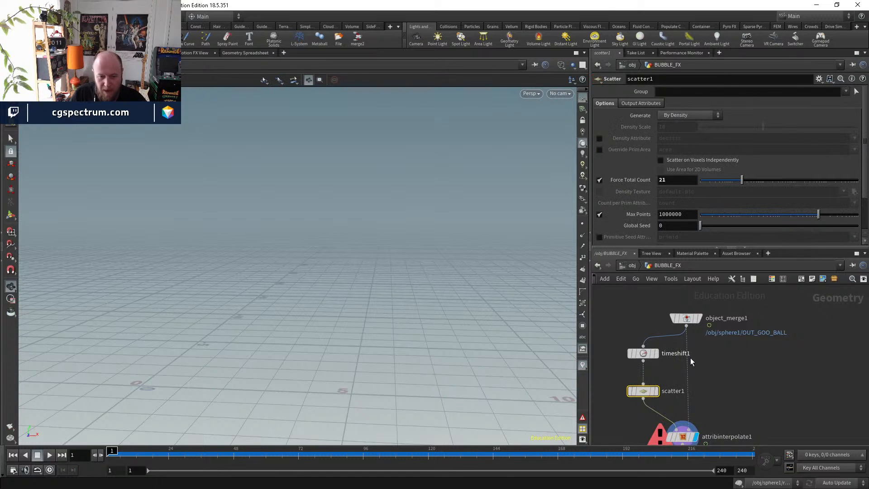
pyautogui.click(628, 104)
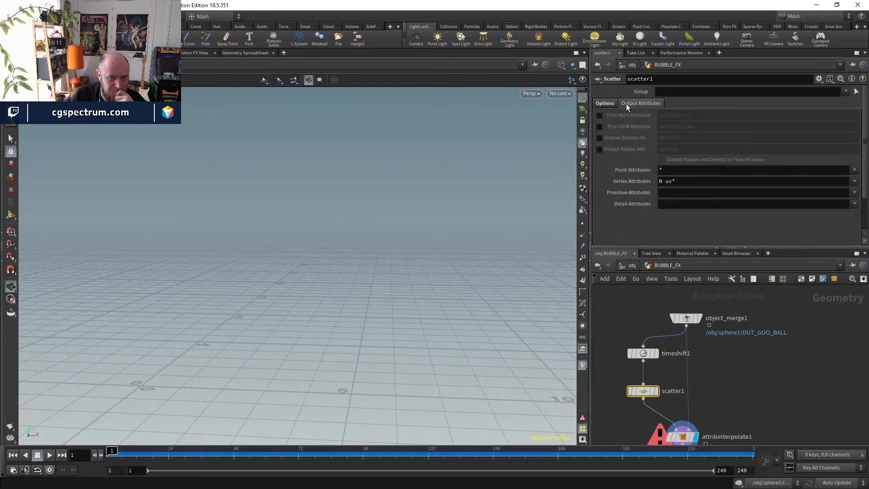
pyautogui.click(600, 126)
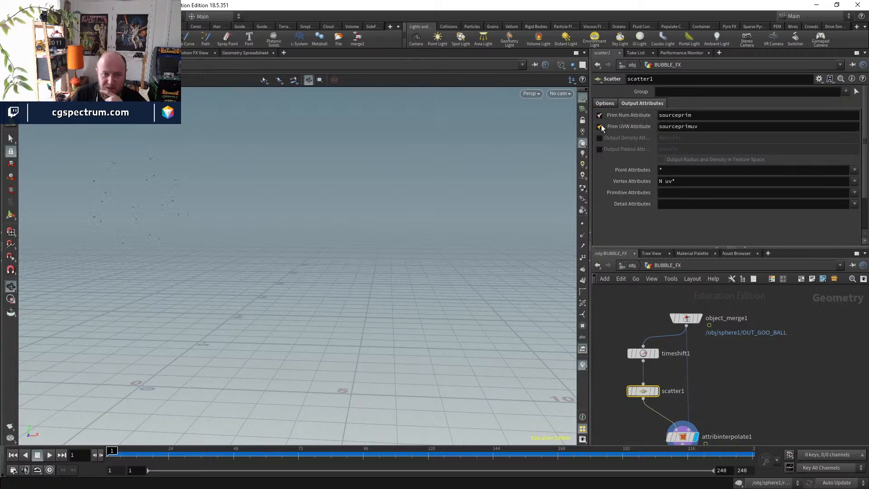
pyautogui.click(715, 131)
# - Inspect scatter1's point attributes in a widened network area and scrub the timeline to check the interpolated points
pyautogui.click(650, 395)
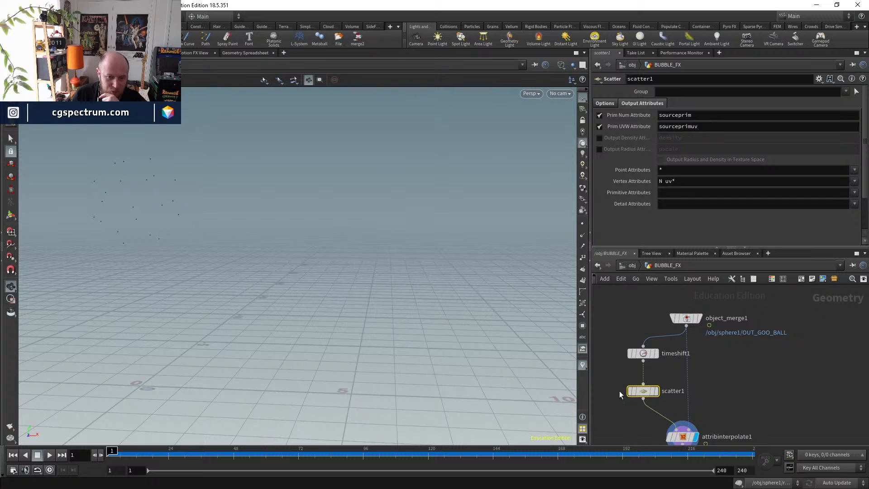
pyautogui.moveTo(592, 398); pyautogui.dragTo(357, 399)
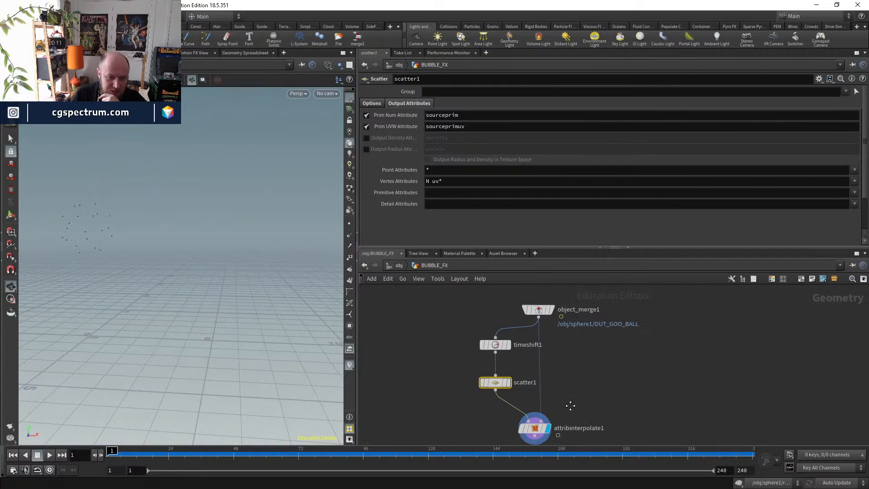
pyautogui.moveTo(432, 373); pyautogui.dragTo(594, 363, button='middle')
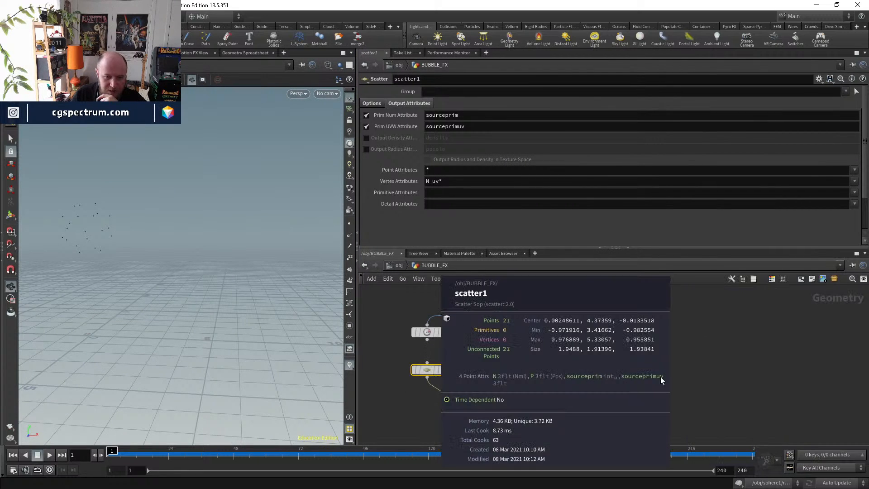
pyautogui.moveTo(662, 377); pyautogui.dragTo(649, 382, button='middle')
pyautogui.click(464, 415)
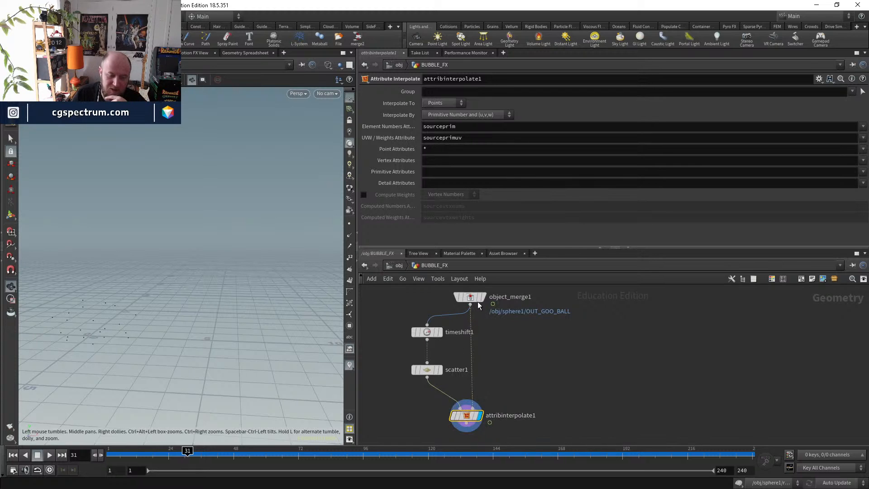
pyautogui.click(216, 455)
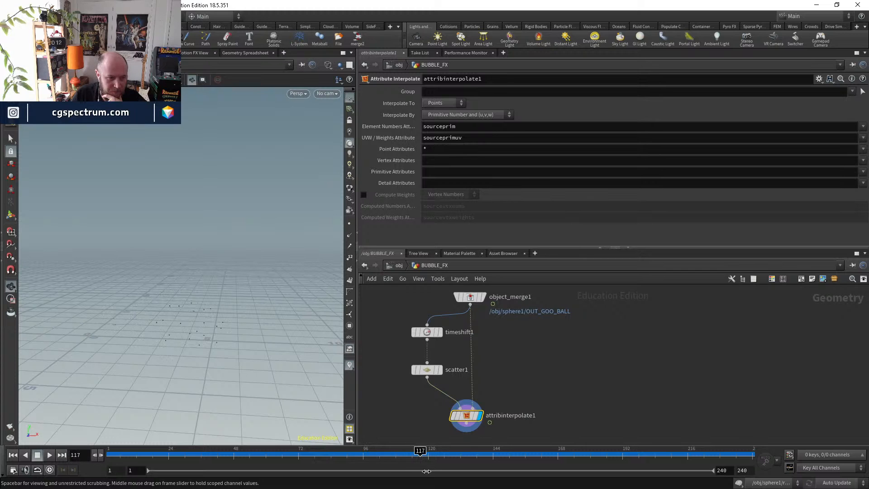
pyautogui.moveTo(569, 396); pyautogui.dragTo(583, 362, button='middle')
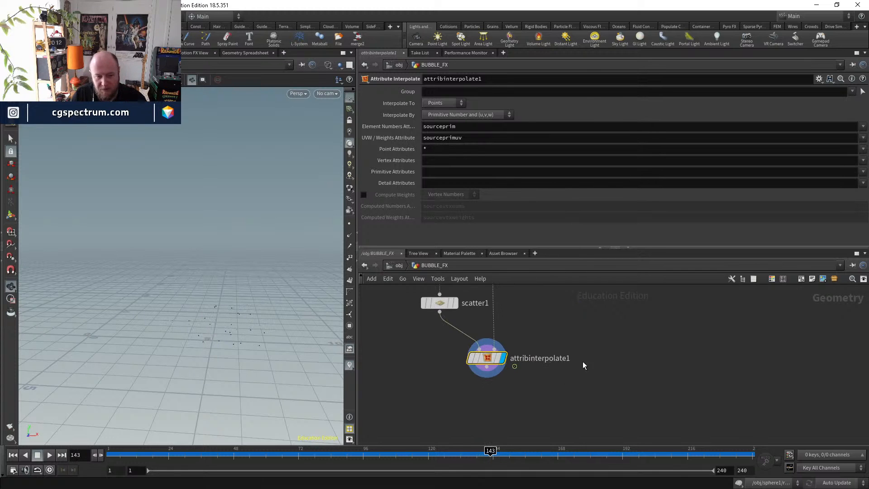
pyautogui.press('Tab')
pyautogui.write('copy')
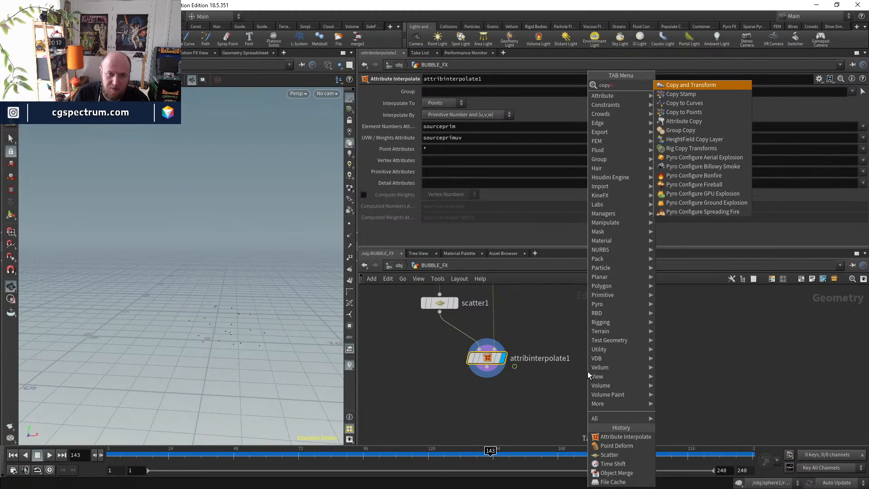
pyautogui.press('Down')
pyautogui.press('Down')
pyautogui.press('Return')
pyautogui.press('Escape')
pyautogui.press('Tab')
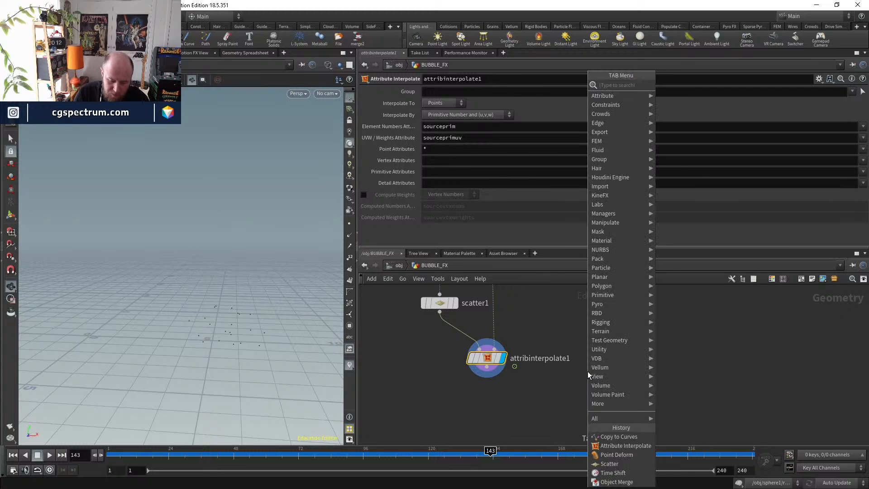
pyautogui.press('Escape')
# - Add a Copy to Points node below attribinterpolate1 and wire attribinterpolate1 into its target points input
pyautogui.press('Tab')
pyautogui.write('COPY')
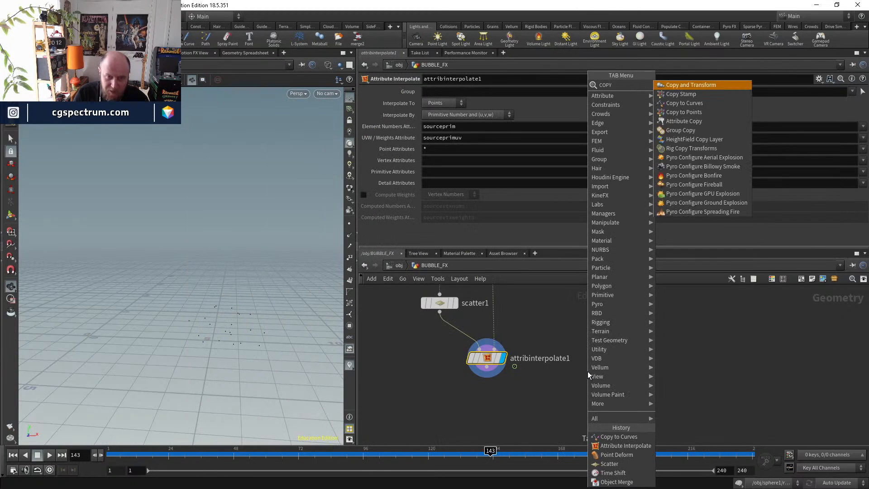
pyautogui.press('Down')
pyautogui.press('Down')
pyautogui.press('Down')
pyautogui.press('Return')
pyautogui.click(587, 373)
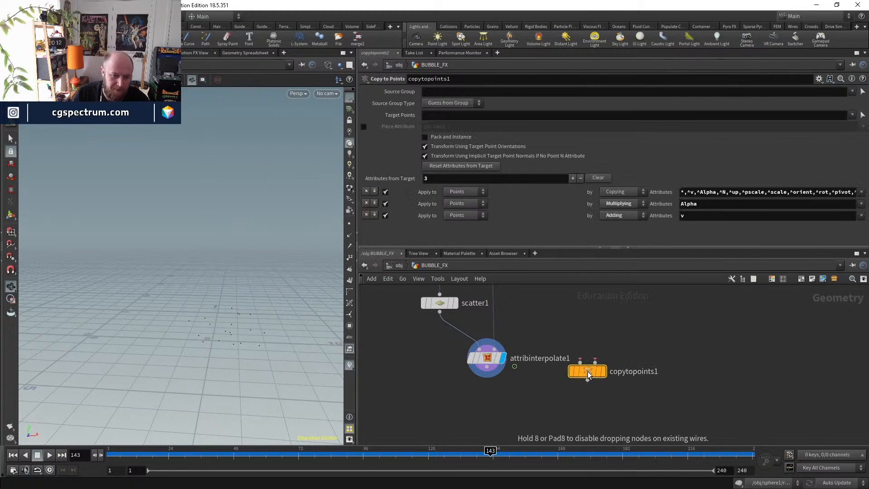
pyautogui.moveTo(588, 373); pyautogui.dragTo(572, 418)
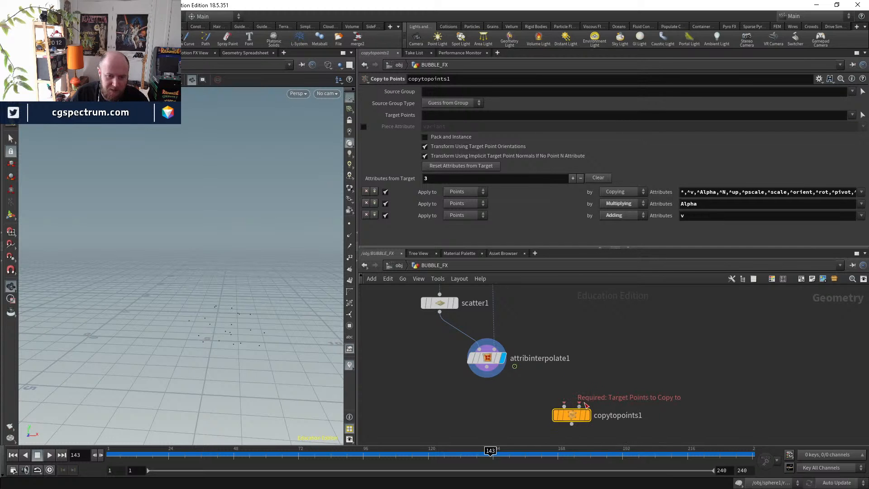
pyautogui.click(580, 405)
# - Add a Sphere node as the source geometry of copytopoints1, display the copies and scrub the timeline to check them
pyautogui.press('Tab')
pyautogui.write('SP')
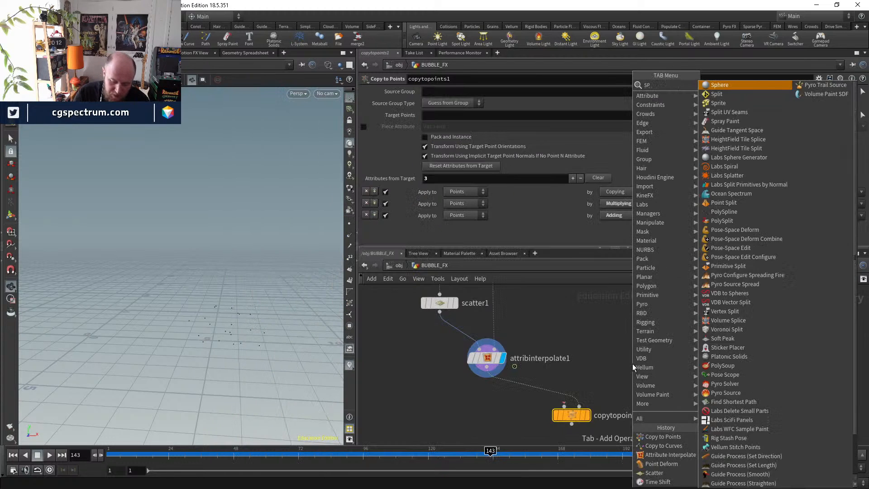
pyautogui.press('Return')
pyautogui.click(632, 364)
pyautogui.click(632, 373)
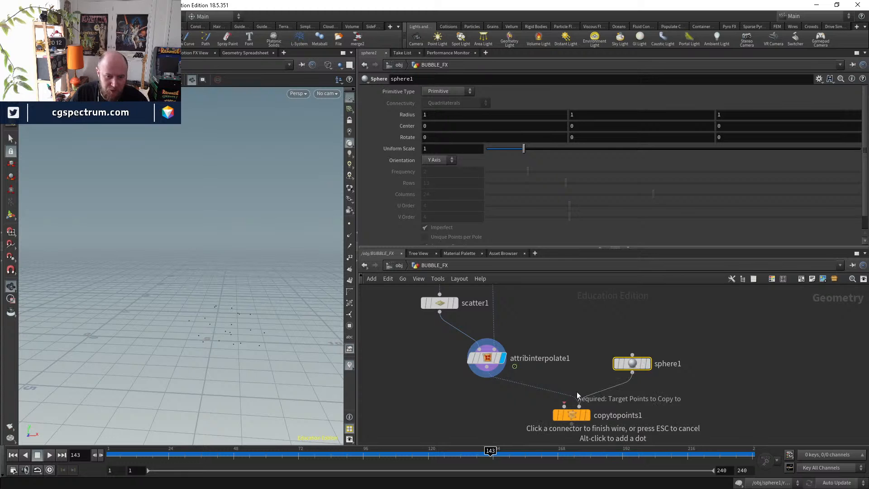
pyautogui.click(579, 405)
pyautogui.click(586, 415)
pyautogui.click(569, 416)
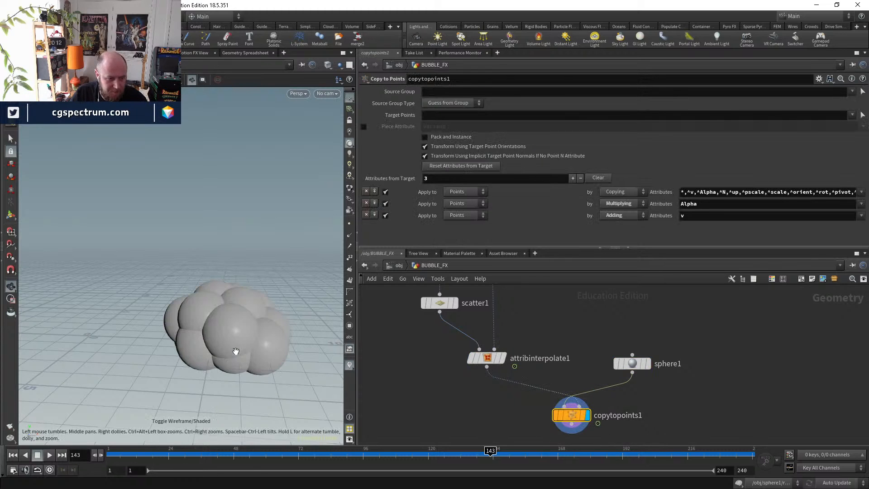
pyautogui.moveTo(228, 457); pyautogui.dragTo(596, 364)
# - Rearrange the network so copytopoints1 sits directly below attribinterpolate1 and sphere1 sits on the side of its first input
pyautogui.moveTo(561, 385); pyautogui.dragTo(569, 345, button='middle')
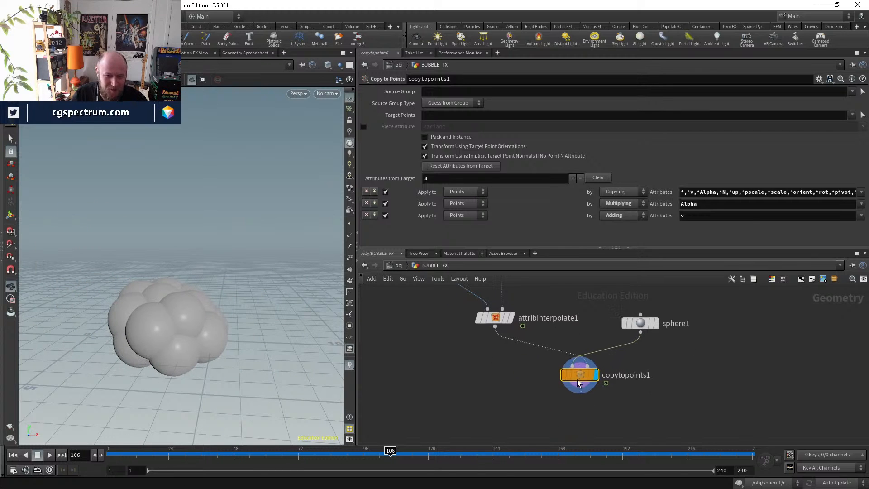
pyautogui.moveTo(580, 375); pyautogui.dragTo(562, 395)
pyautogui.click(547, 395)
pyautogui.click(547, 394)
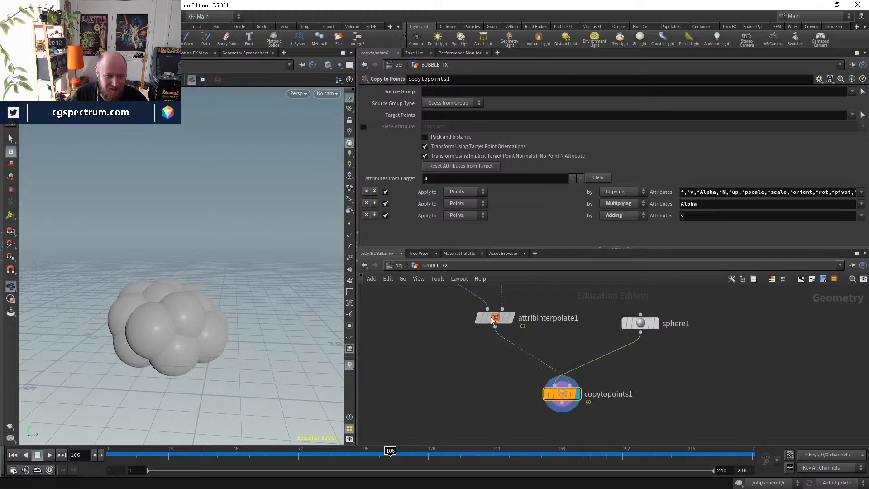
pyautogui.click(479, 322)
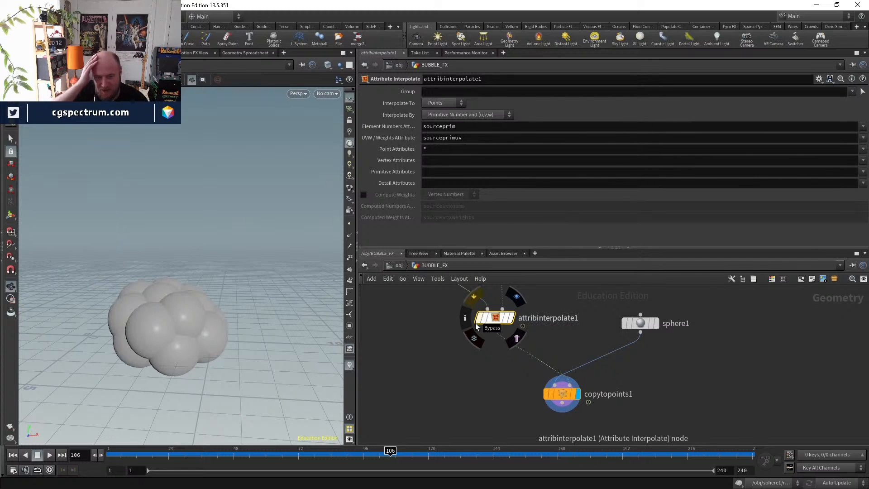
pyautogui.moveTo(563, 394); pyautogui.dragTo(495, 386)
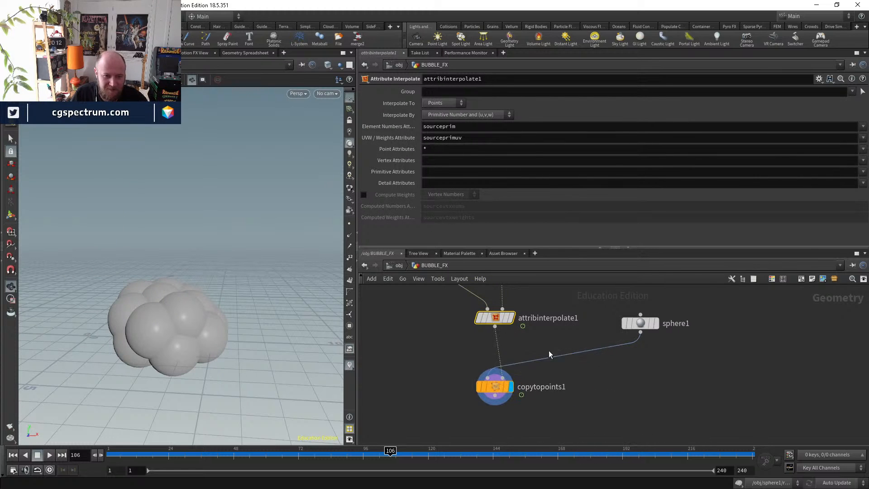
pyautogui.moveTo(640, 323); pyautogui.dragTo(422, 340)
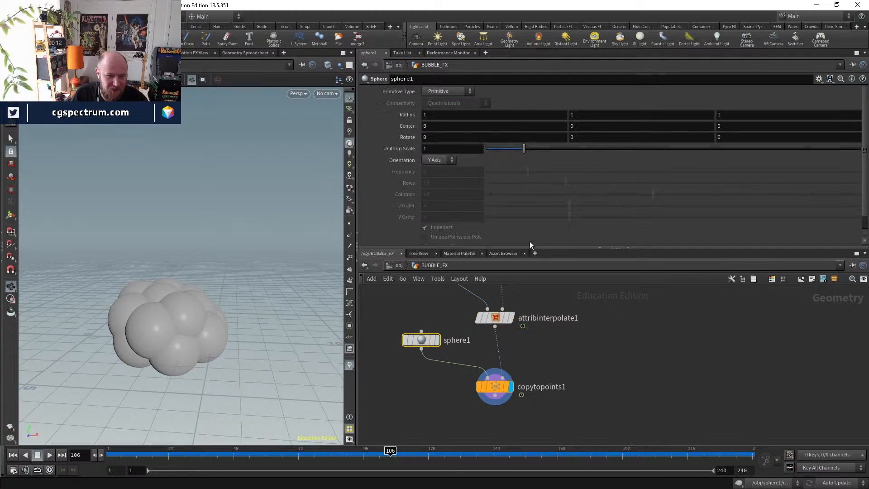
# - Reduce sphere1's Uniform Scale first to 0.3 and finally to 0.38, scrubbing the timeline to check the copied spheres
pyautogui.moveTo(503, 149); pyautogui.dragTo(494, 149)
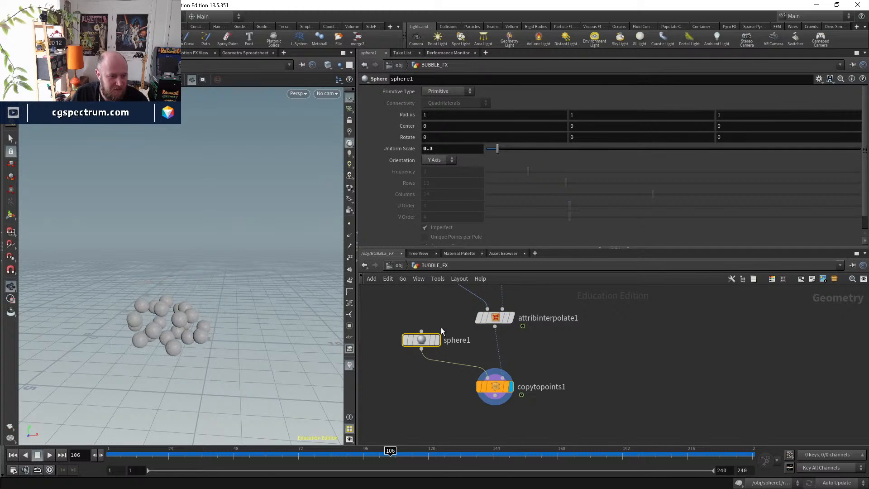
pyautogui.click(212, 453)
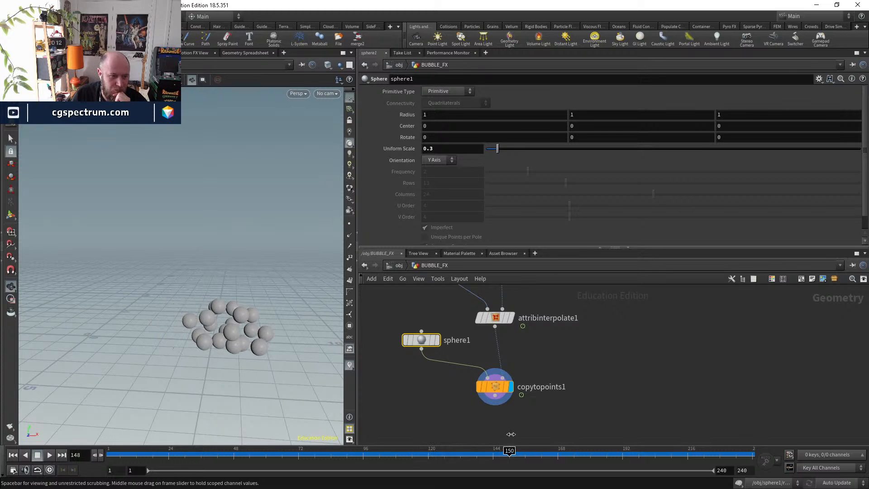
pyautogui.moveTo(467, 433); pyautogui.dragTo(372, 423)
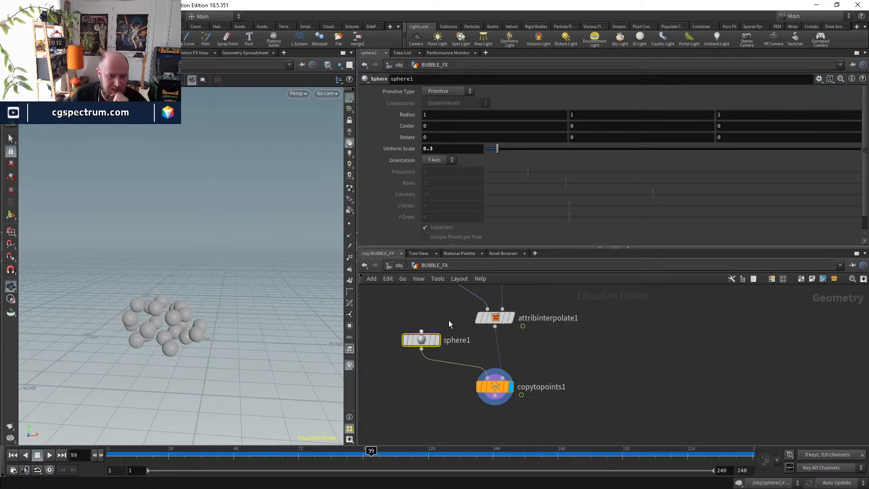
pyautogui.moveTo(488, 150); pyautogui.dragTo(501, 168)
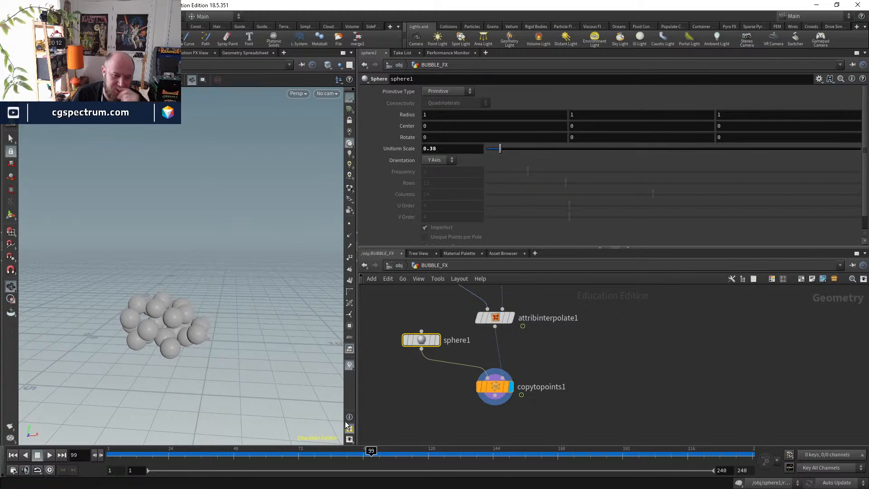
# - Display the output of scatter1 in the viewport
pyautogui.moveTo(360, 462); pyautogui.dragTo(384, 420)
pyautogui.moveTo(555, 351); pyautogui.dragTo(564, 422, button='middle')
pyautogui.moveTo(461, 334)
pyautogui.click(478, 312)
pyautogui.click(457, 336)
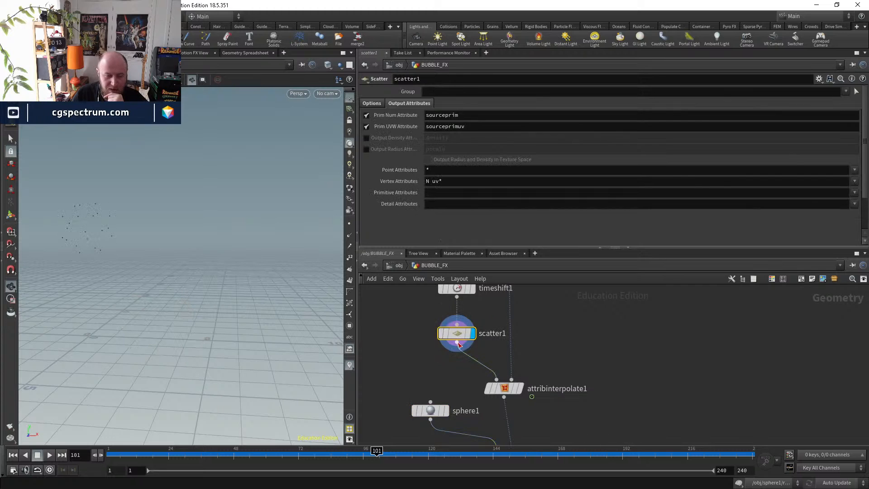
# - Move attribinterpolate1, sphere1 and copytopoints1 together further away to free up space below scatter1
pyautogui.scroll(-3, 454, 317)
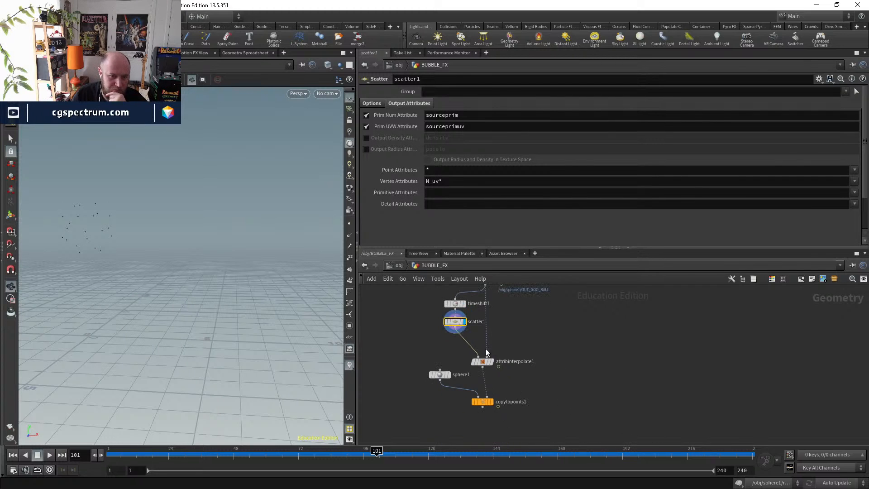
pyautogui.moveTo(526, 391); pyautogui.dragTo(518, 360, button='middle')
pyautogui.moveTo(522, 409); pyautogui.dragTo(389, 313)
pyautogui.moveTo(475, 336); pyautogui.dragTo(522, 380)
pyautogui.moveTo(538, 354); pyautogui.dragTo(534, 384, button='middle')
pyautogui.scroll(1, 534, 385)
pyautogui.scroll(1, 450, 326)
pyautogui.moveTo(450, 326); pyautogui.dragTo(447, 357, button='middle')
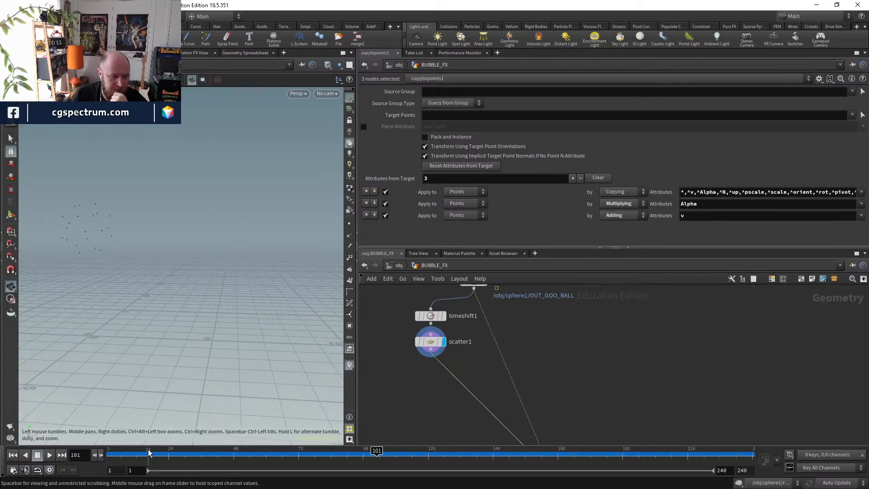
# - Return to frame 1, add a POP Network below scatter1 and wire scatter1 into its first input
pyautogui.click(112, 443)
pyautogui.scroll(1, 439, 397)
pyautogui.press('Tab')
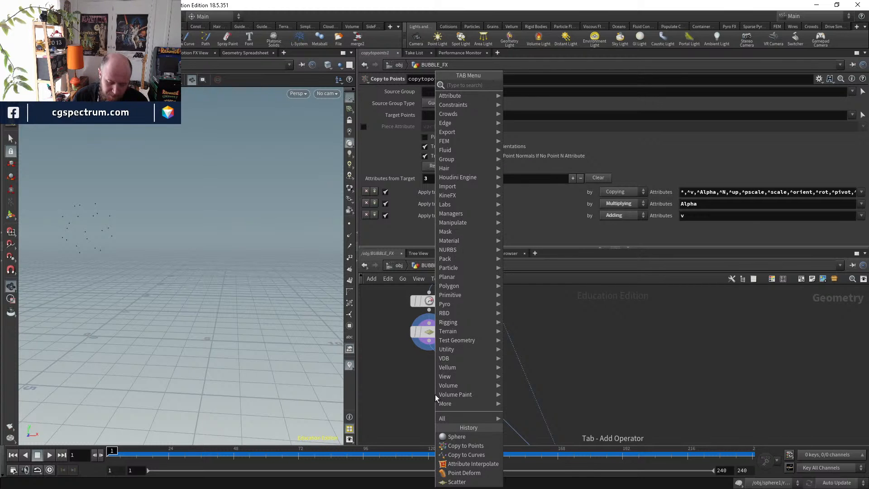
pyautogui.write('POP')
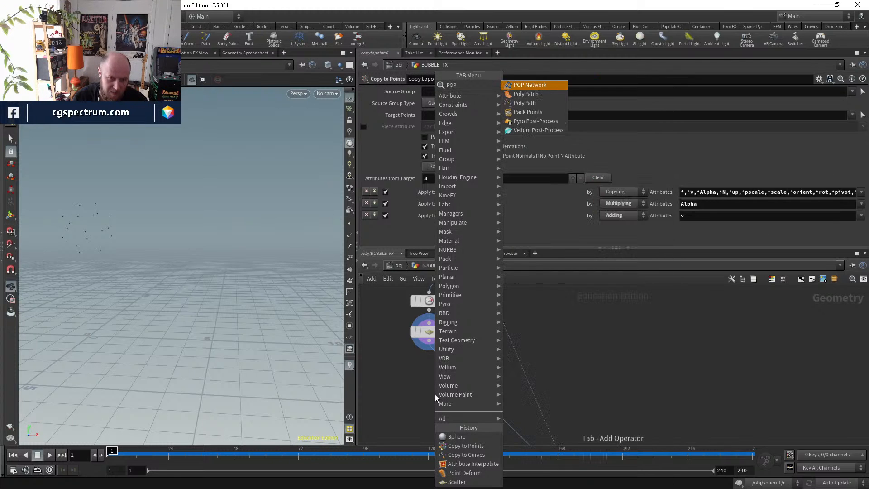
pyautogui.press('Return')
pyautogui.click(435, 395)
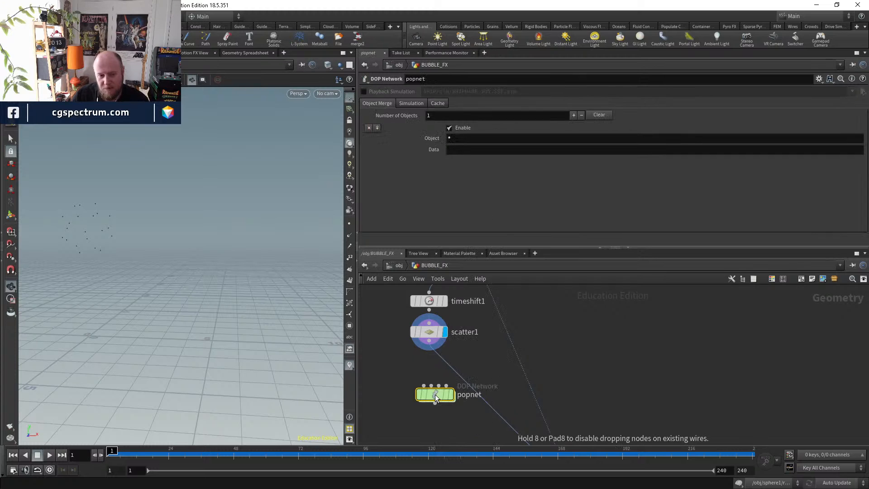
pyautogui.moveTo(424, 385); pyautogui.dragTo(427, 355)
pyautogui.click(427, 355)
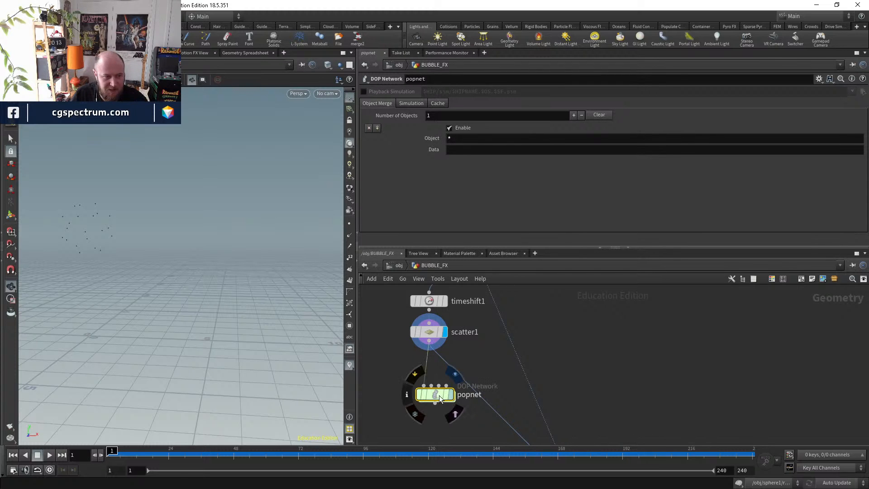
# - Inside popnet, set source_first_input's Emission Type to Points and scrub the timeline with its Birth settings open
pyautogui.doubleClick(431, 395)
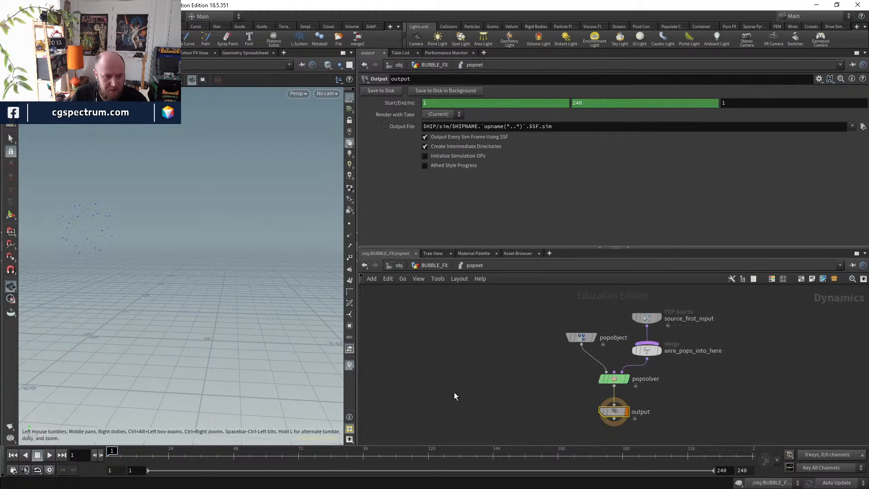
pyautogui.click(646, 318)
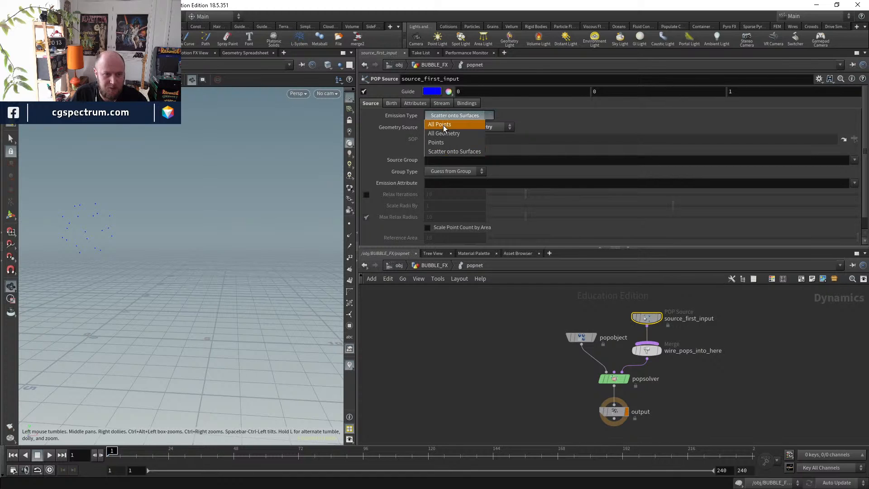
pyautogui.click(437, 142)
pyautogui.click(392, 103)
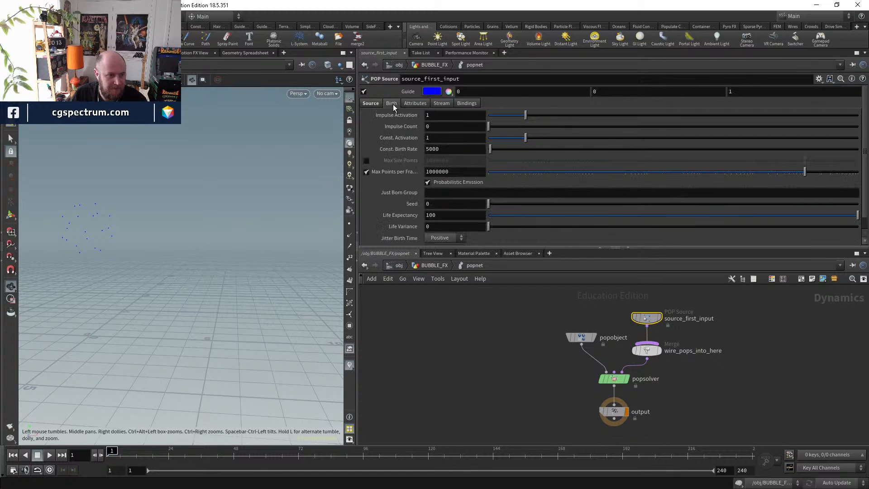
pyautogui.moveTo(138, 454); pyautogui.dragTo(175, 455)
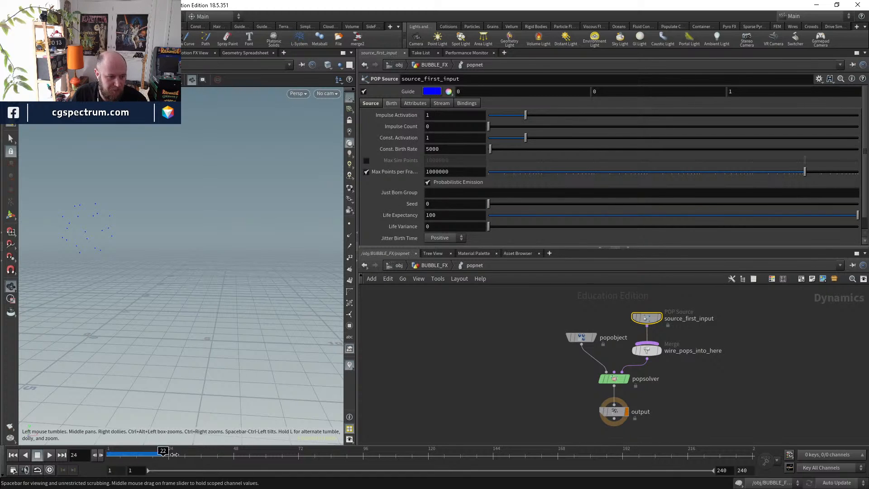
# - Set source_first_input's Life Expectancy first to 0.25 and finally to 0.5, with Life Variance at 0.5
pyautogui.scroll(-1, 460, 204)
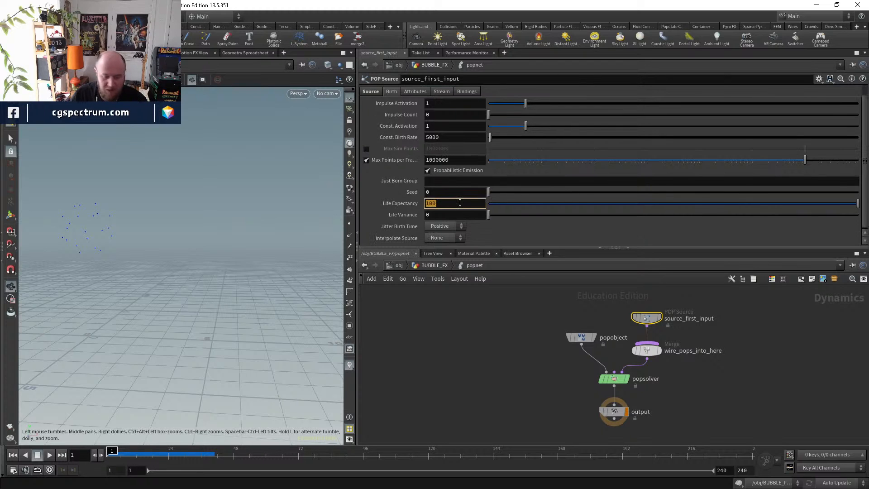
pyautogui.click(460, 202)
pyautogui.write('.25')
pyautogui.press('Return')
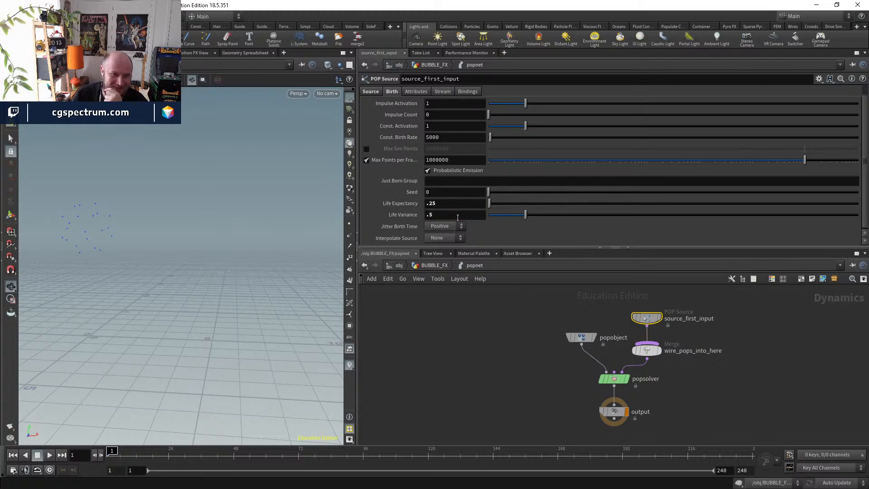
pyautogui.click(465, 204)
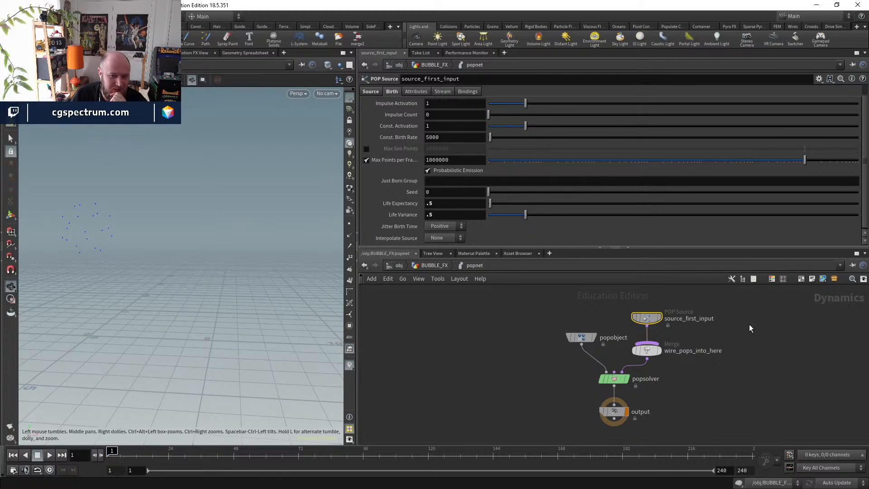
pyautogui.press('f')
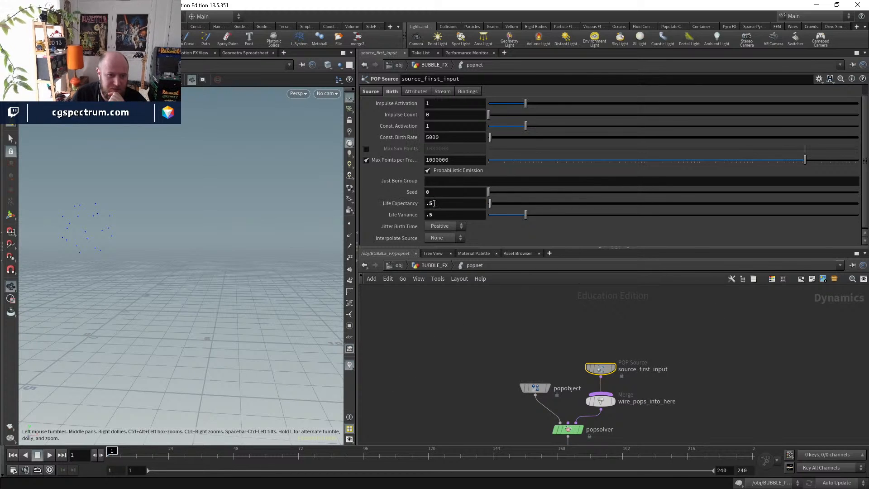
# - Go back up to BUBBLE_FX, scrub the timeline to check popnet's particles and return to frame 1
pyautogui.press('u')
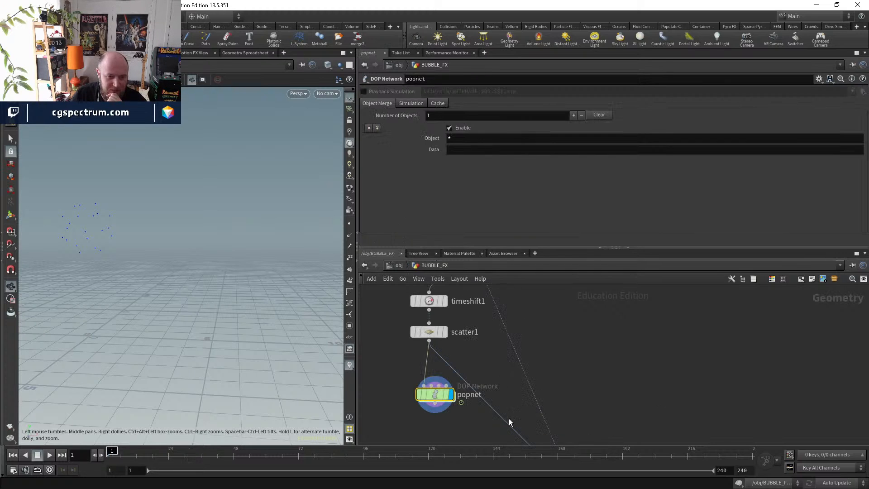
pyautogui.click(174, 452)
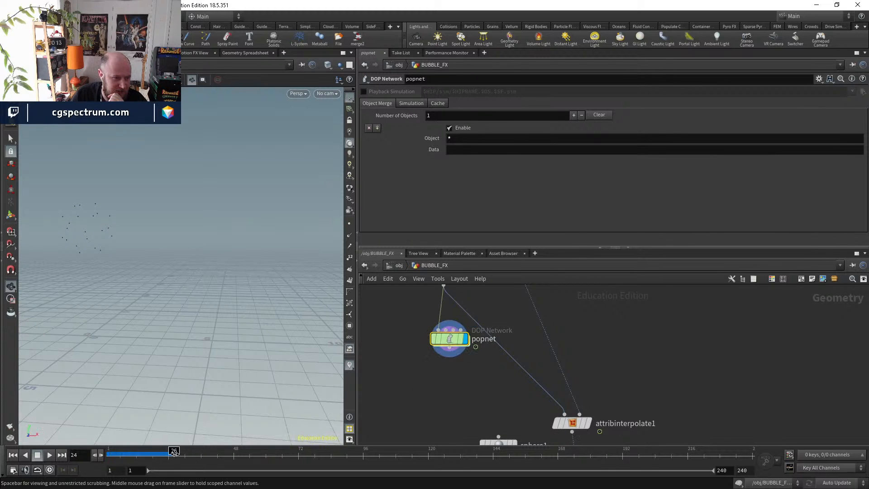
pyautogui.moveTo(190, 454); pyautogui.dragTo(202, 453)
pyautogui.hotkey('ctrl', 'Up')
# - Set the Const. Birth Rate of popnet's source_first_input to 5 and play the simulation from the BUBBLE_FX level
pyautogui.moveTo(462, 345); pyautogui.dragTo(456, 369, button='middle')
pyautogui.doubleClick(448, 363)
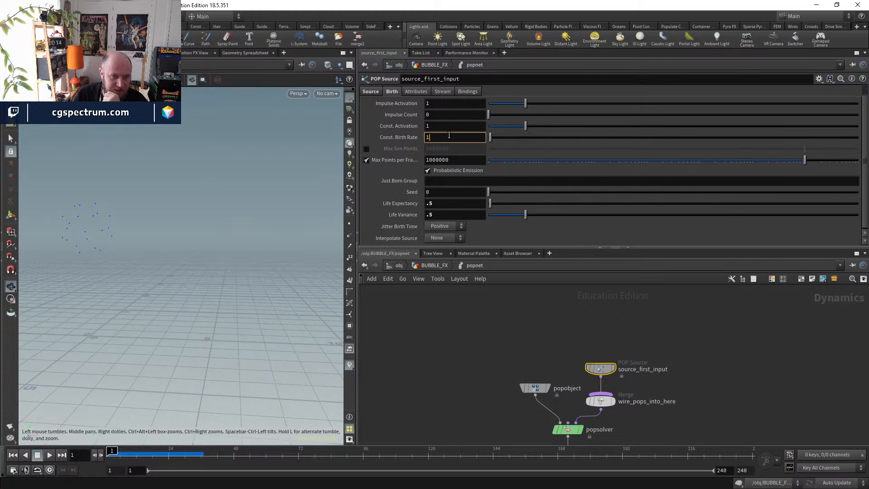
pyautogui.write('5')
pyautogui.press('Return')
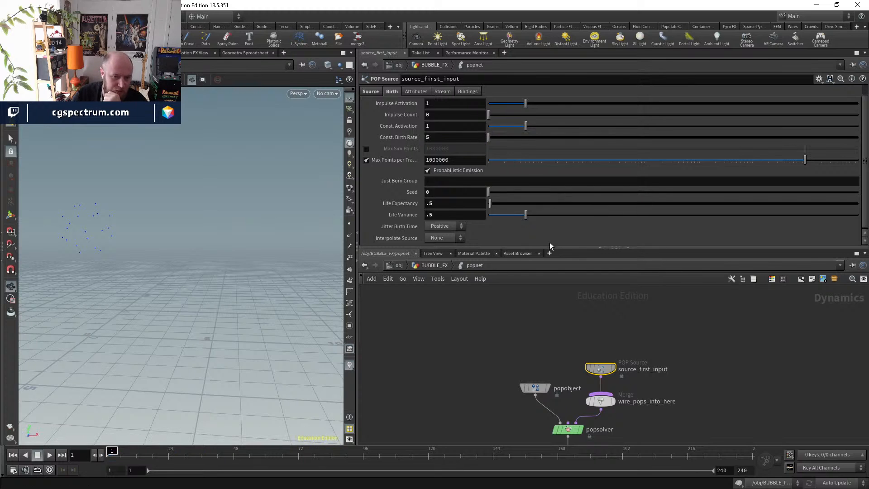
pyautogui.click(435, 266)
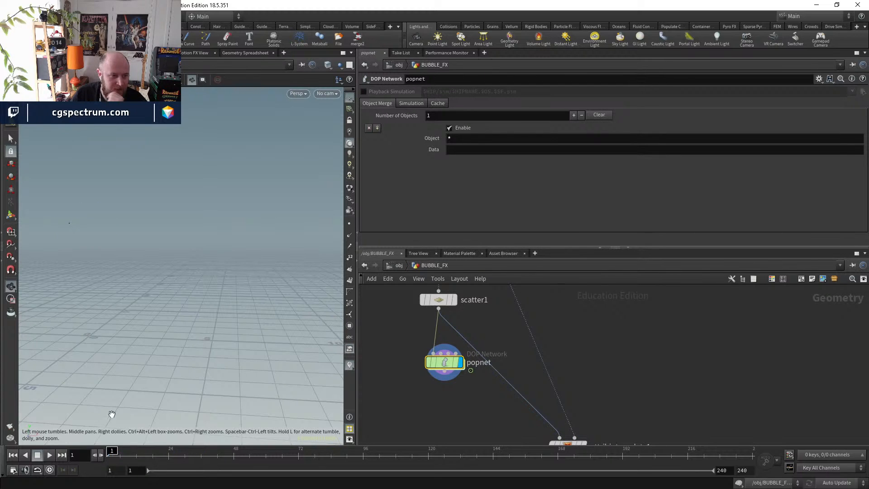
pyautogui.click(49, 455)
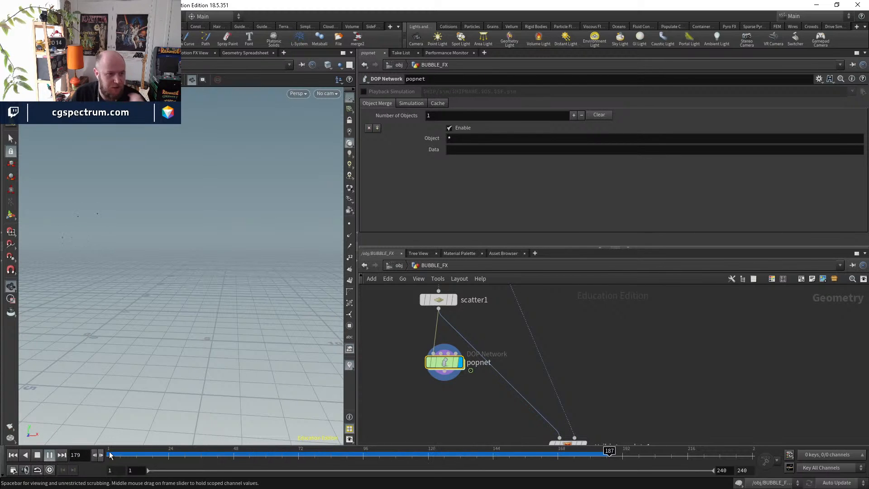
pyautogui.moveTo(125, 455); pyautogui.dragTo(109, 454)
# - Wire popnet into copytopoints1's target points input and move sphere1 and copytopoints1 below popnet
pyautogui.moveTo(601, 427); pyautogui.dragTo(591, 303, button='middle')
pyautogui.moveTo(537, 377); pyautogui.dragTo(541, 447, button='middle')
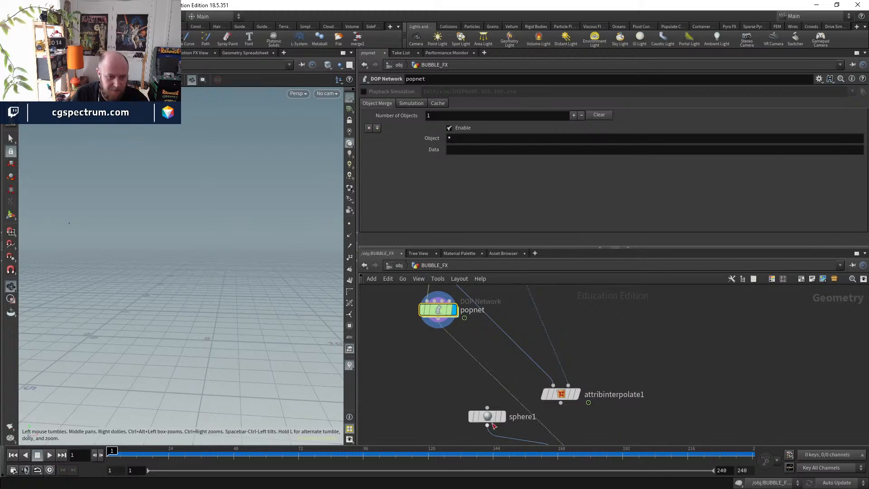
pyautogui.moveTo(494, 415); pyautogui.dragTo(361, 367)
pyautogui.moveTo(530, 418); pyautogui.dragTo(546, 385, button='middle')
pyautogui.moveTo(581, 430); pyautogui.dragTo(437, 374)
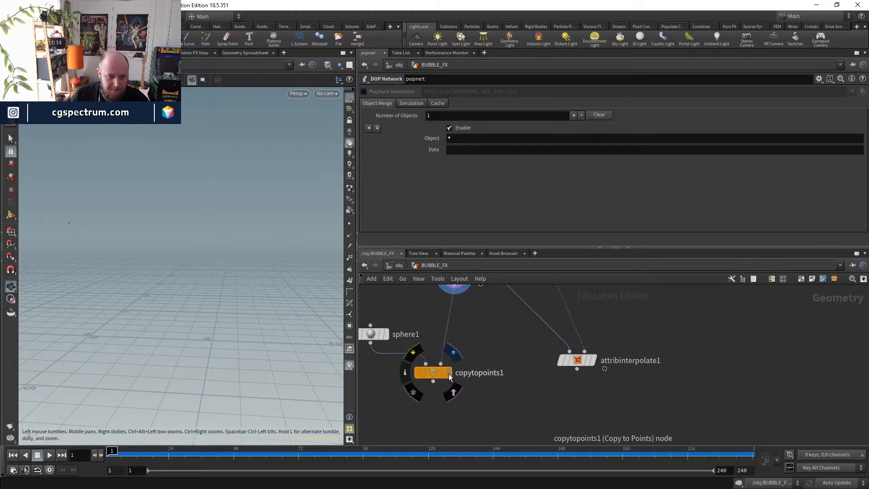
# - Display copytopoints1, scrub the timeline to check the spheres on the particles and return to the first frame
pyautogui.click(449, 373)
pyautogui.moveTo(126, 455); pyautogui.dragTo(147, 397)
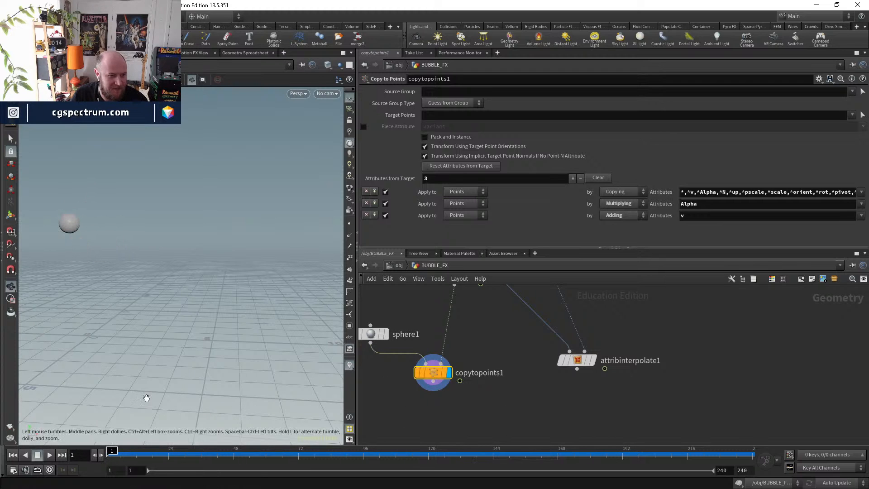
pyautogui.moveTo(113, 454); pyautogui.dragTo(236, 441)
pyautogui.scroll(2, 495, 373)
pyautogui.press('Tab')
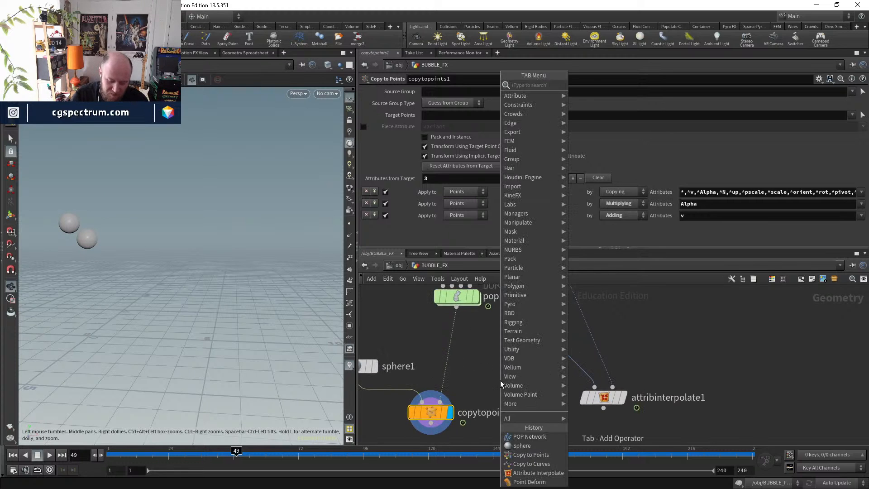
pyautogui.press('Escape')
pyautogui.click(148, 454)
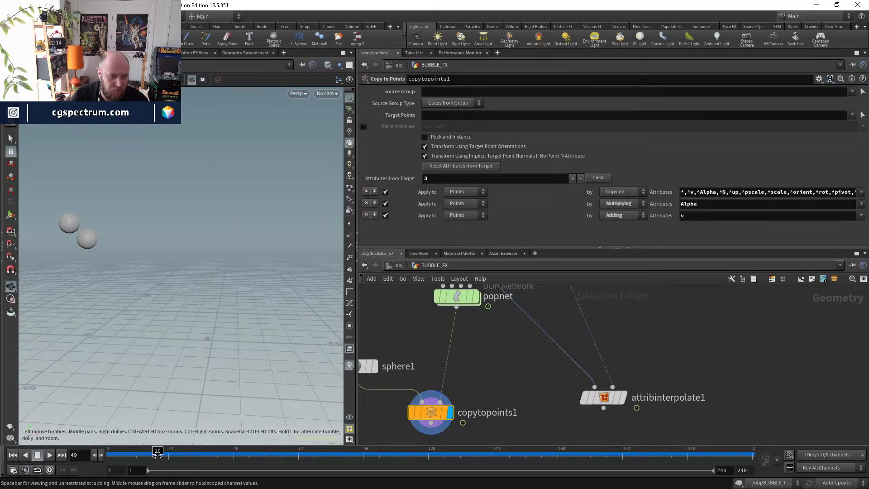
pyautogui.moveTo(148, 460); pyautogui.dragTo(290, 457)
pyautogui.hotkey('ctrl', 'Up')
# - Add an Attribute VOP node and insert it between popnet and copytopoints1
pyautogui.moveTo(496, 380); pyautogui.dragTo(529, 415, button='middle')
pyautogui.press('Tab')
pyautogui.write('ATV')
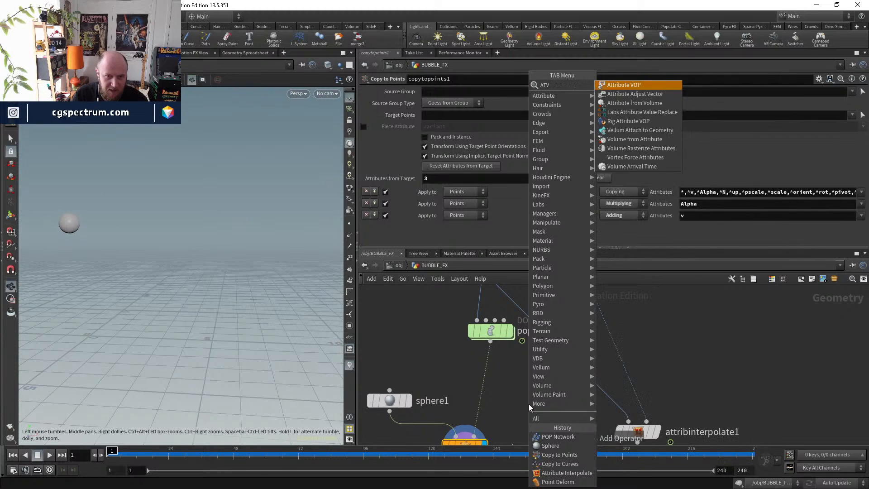
pyautogui.press('Escape')
pyautogui.press('Tab')
pyautogui.write('ATV')
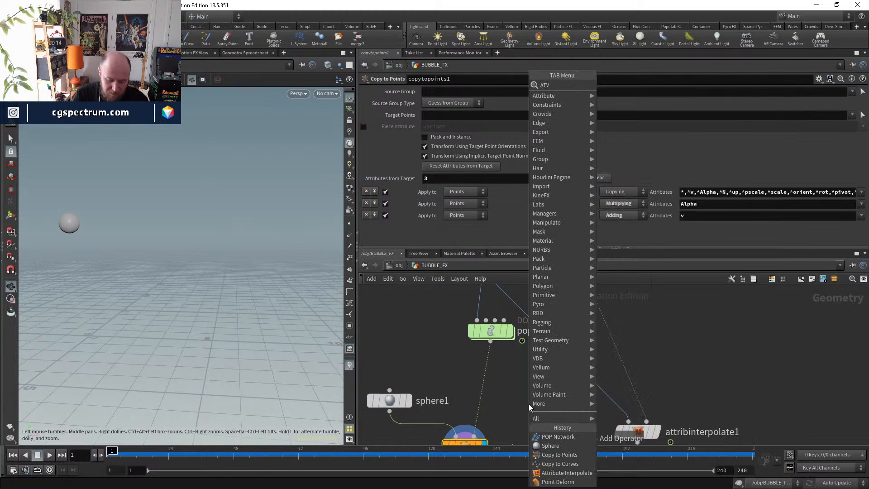
pyautogui.press('Return')
pyautogui.click(529, 404)
pyautogui.moveTo(529, 404); pyautogui.dragTo(483, 382)
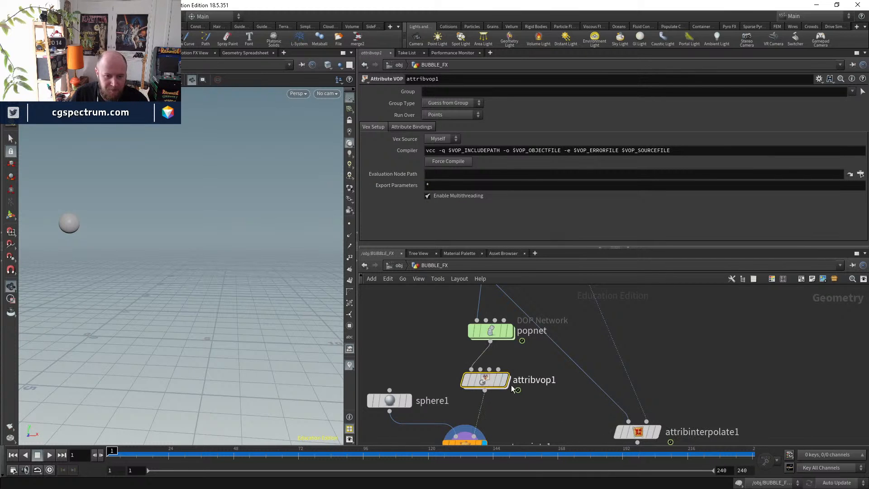
# - Inside attribvop1, move geometryvopoutput1 away from the global parameters and place a Divide node between them
pyautogui.doubleClick(482, 381)
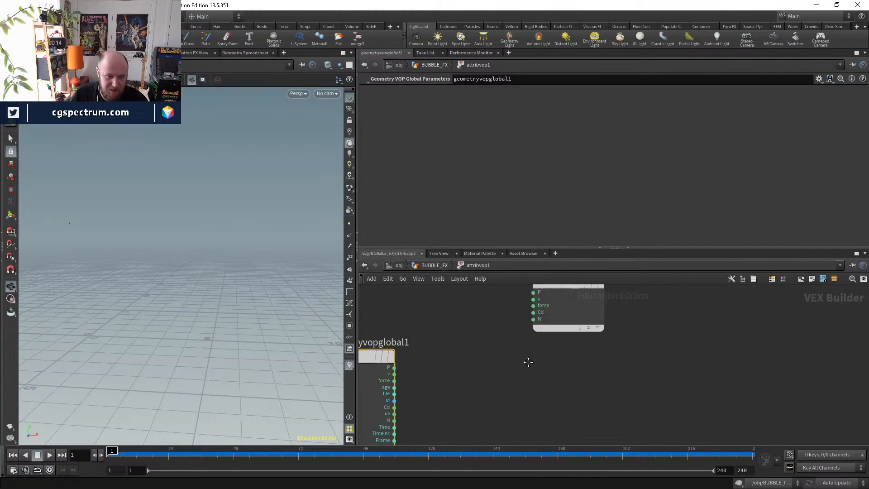
pyautogui.moveTo(559, 289); pyautogui.dragTo(635, 351)
pyautogui.press('Tab')
pyautogui.press('Escape')
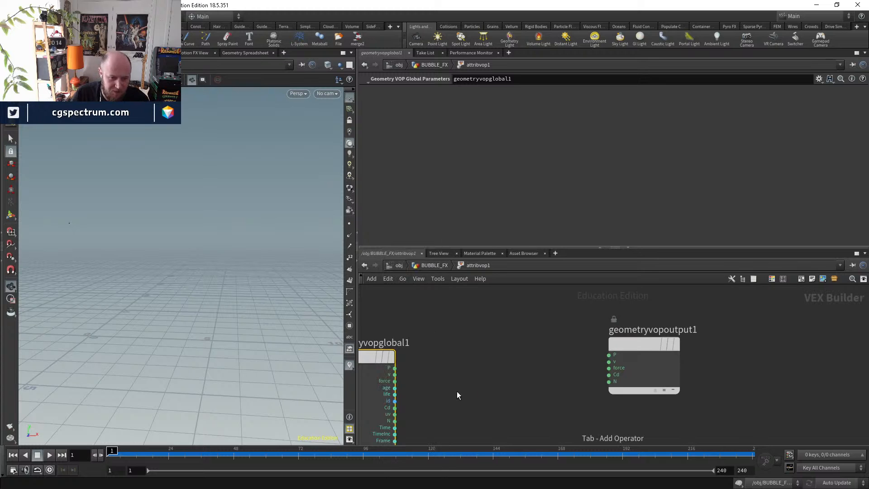
pyautogui.press('h')
pyautogui.press('Tab')
pyautogui.write('DIV')
pyautogui.press('Return')
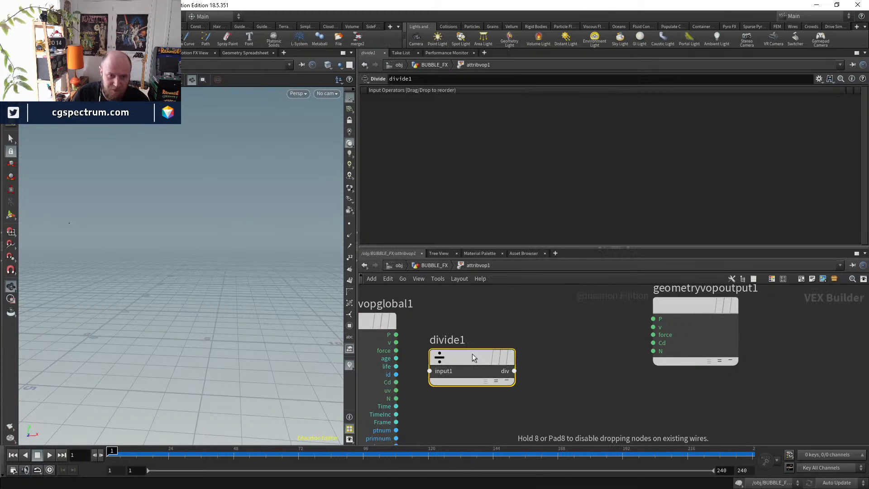
pyautogui.click(472, 354)
# - Wire age into the first input of divide1 and life into its second input
pyautogui.click(396, 358)
pyautogui.click(429, 371)
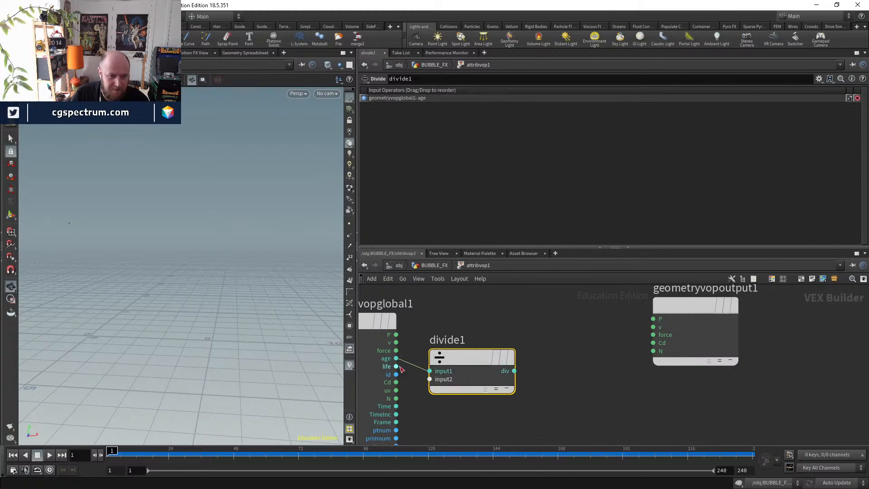
pyautogui.click(396, 367)
pyautogui.click(429, 378)
# - Add a Ramp Parameter node, wire divide1's output into it and set its ramp type to Spline Ramp (float)
pyautogui.moveTo(558, 381); pyautogui.dragTo(528, 383, button='middle')
pyautogui.press('Tab')
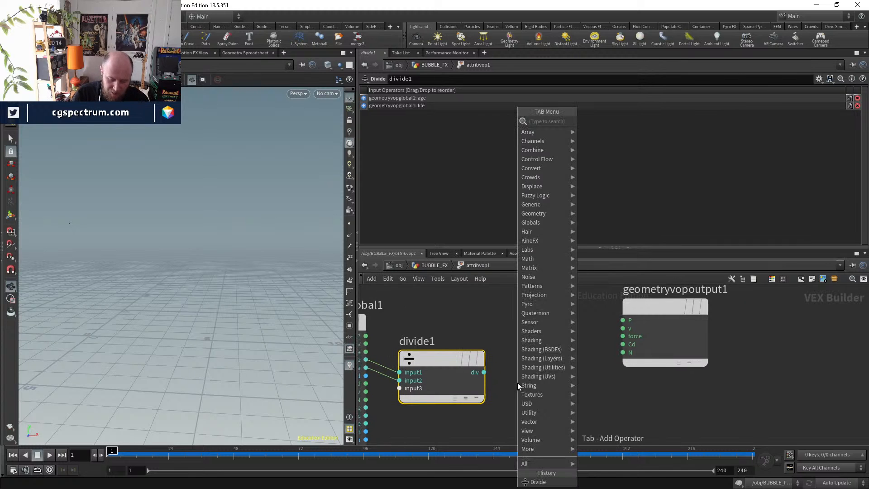
pyautogui.write('RAMP')
pyautogui.press('Down')
pyautogui.press('Down')
pyautogui.press('Return')
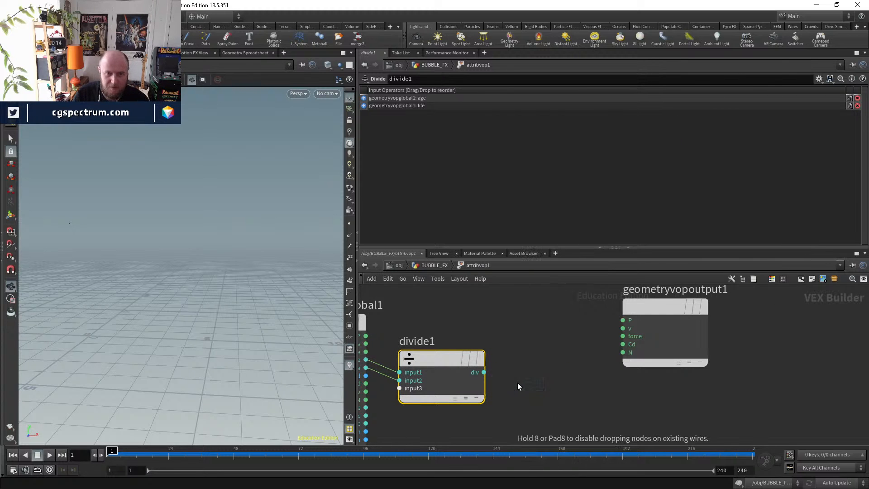
pyautogui.click(538, 367)
pyautogui.click(484, 372)
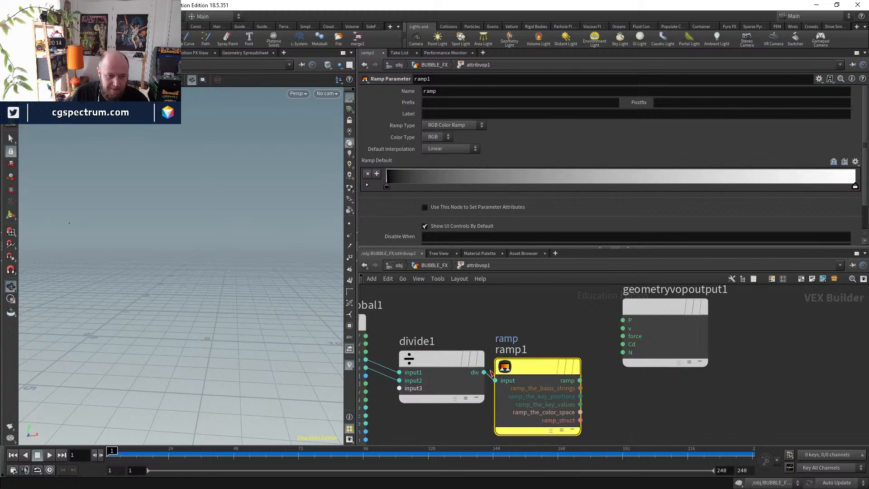
pyautogui.click(453, 142)
# - Add a Bind Export node beside ramp1 and connect ramp1's ramp output to its input
pyautogui.moveTo(645, 426); pyautogui.dragTo(608, 421, button='middle')
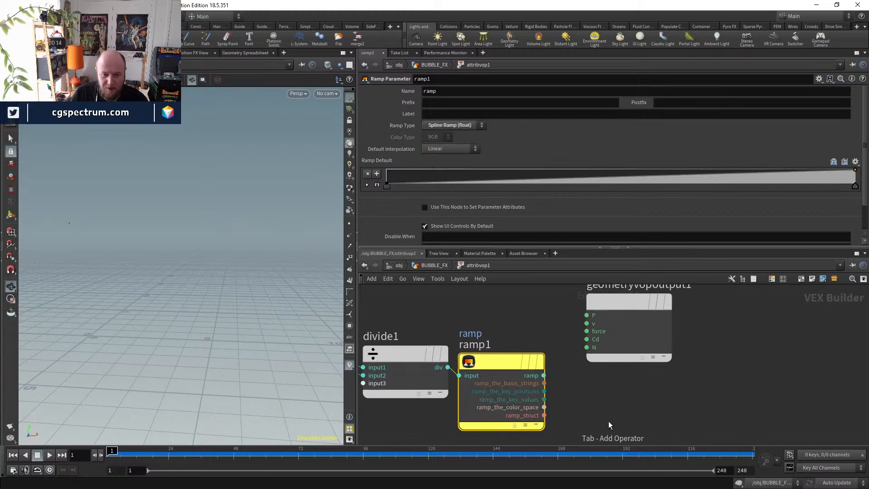
pyautogui.press('Tab')
pyautogui.write('BIN')
pyautogui.press('Return')
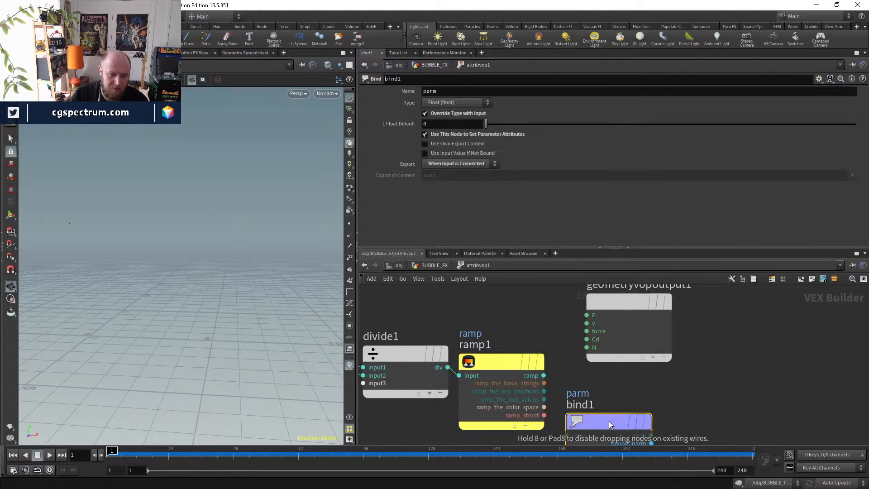
pyautogui.click(624, 408)
pyautogui.moveTo(582, 420); pyautogui.dragTo(544, 376)
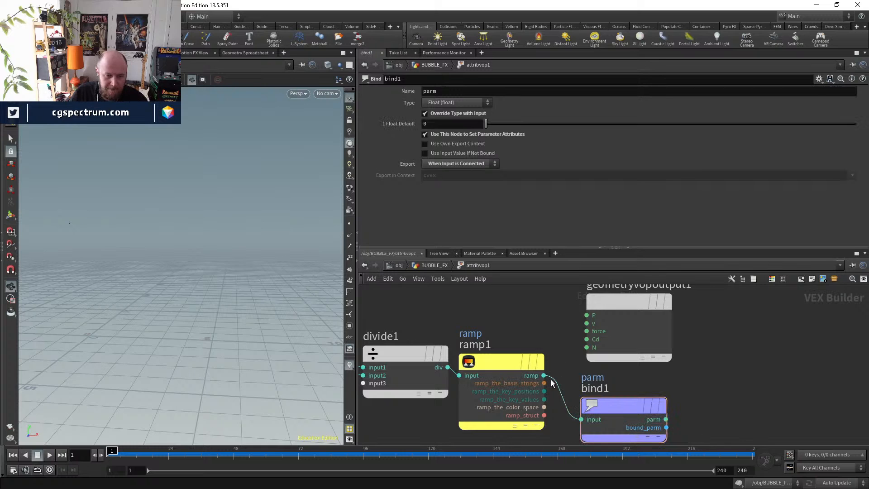
# - Set bind1's exported attribute name to pscale
pyautogui.doubleClick(424, 92)
pyautogui.write('pS')
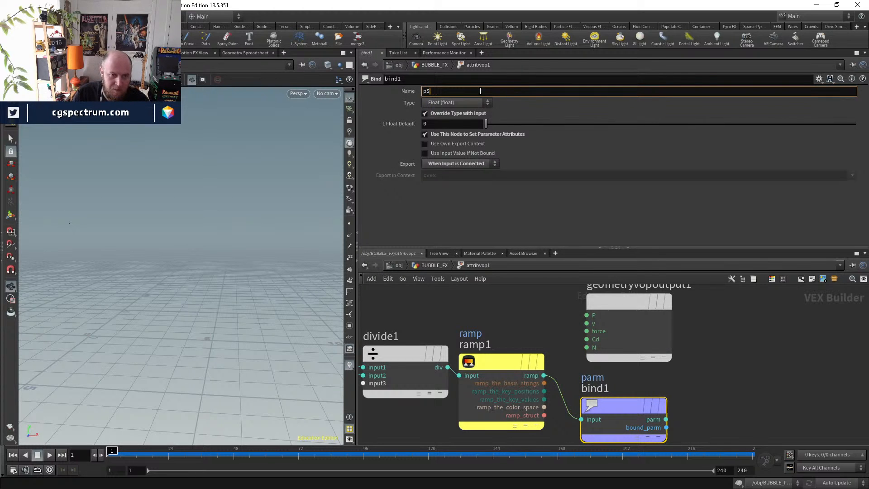
pyautogui.write('cale')
pyautogui.press('Return')
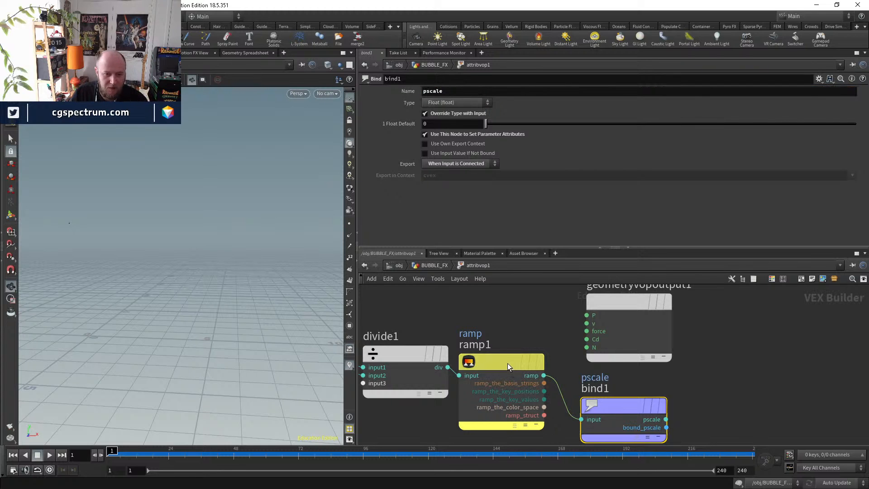
# - Insert a Fit Range node between ramp1 and bind1 and set its destination maximum to .1
pyautogui.moveTo(602, 406); pyautogui.dragTo(708, 406)
pyautogui.press('Tab')
pyautogui.write('f')
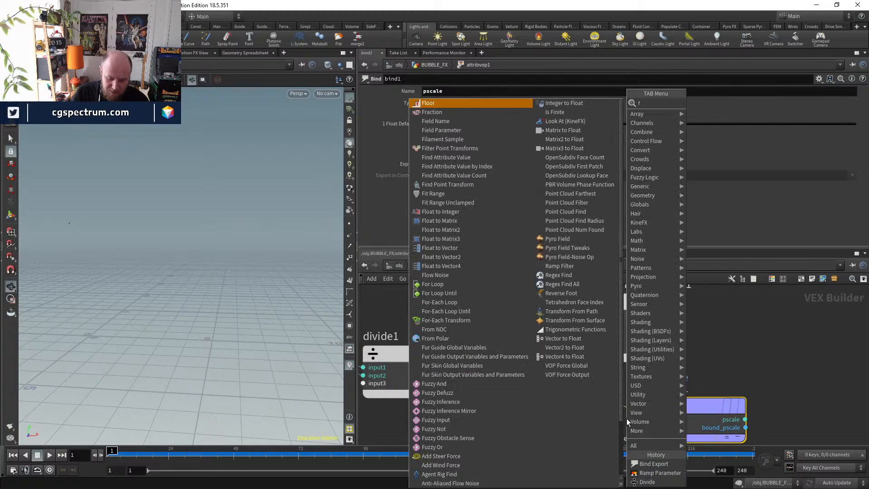
pyautogui.write('it')
pyautogui.press('Return')
pyautogui.click(616, 400)
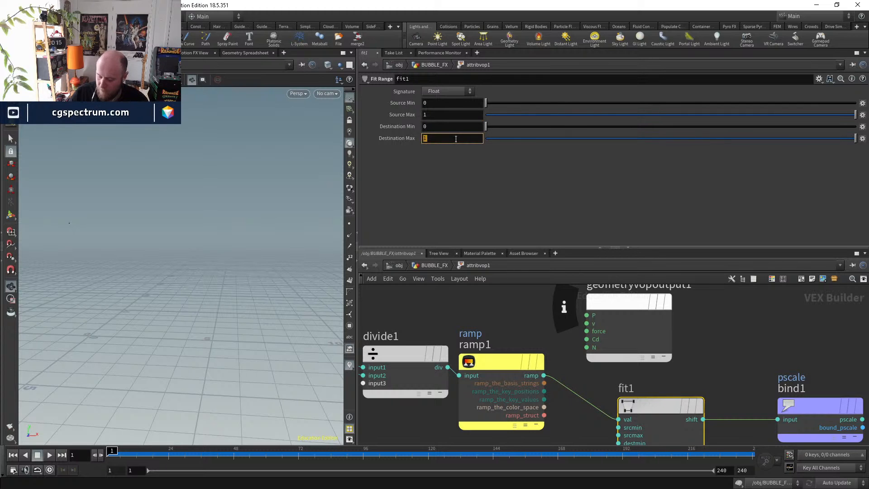
pyautogui.write('.1')
pyautogui.press('Return')
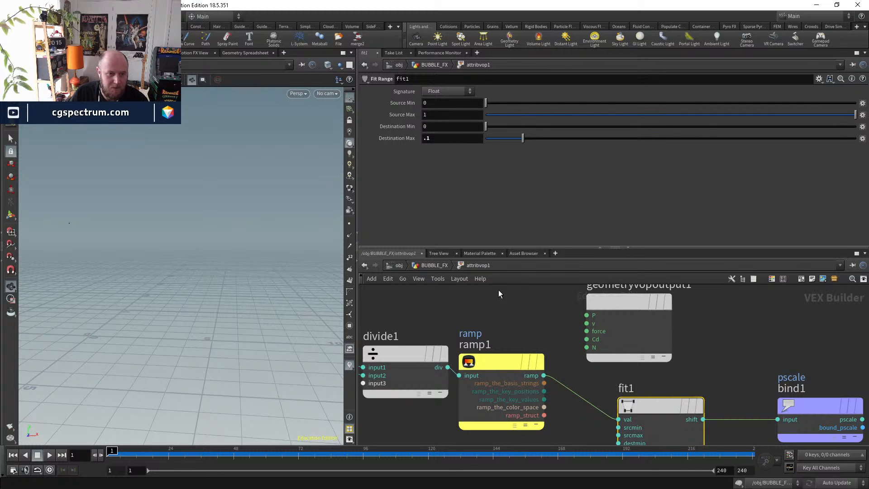
# - Return to the BUBBLE_FX network, display copytopoints1 and scrub the timeline to check the sphere sizes
pyautogui.click(436, 265)
pyautogui.moveTo(551, 410); pyautogui.dragTo(560, 358, button='middle')
pyautogui.click(494, 396)
pyautogui.moveTo(128, 452); pyautogui.dragTo(238, 449)
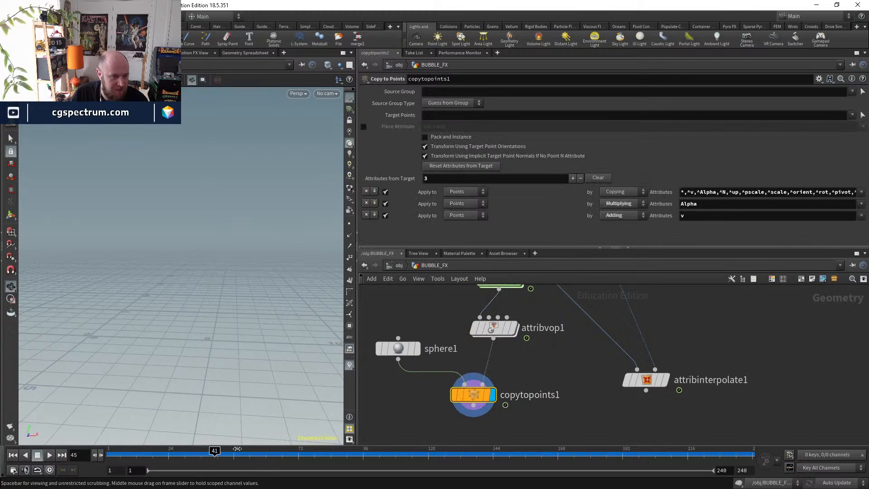
# - Raise the end point of attribvop1's ramp at position 1 to a value of 1
pyautogui.click(494, 328)
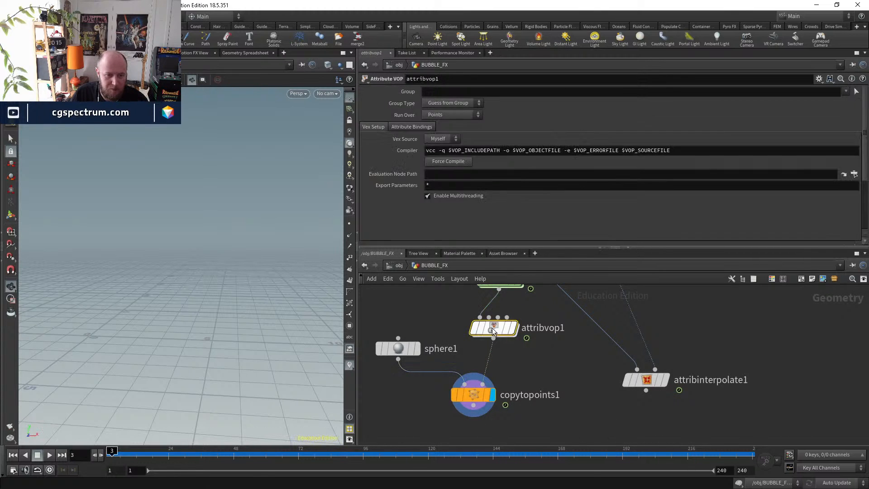
pyautogui.scroll(-5, 436, 205)
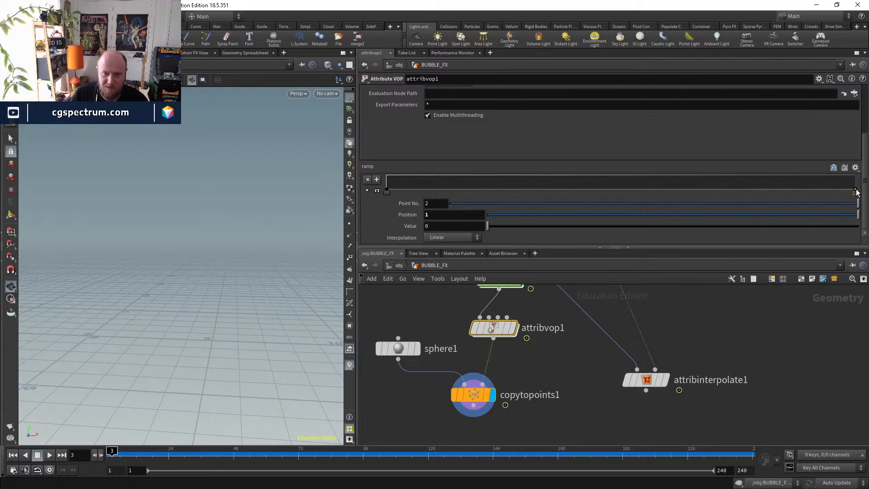
pyautogui.moveTo(856, 192); pyautogui.dragTo(862, 177)
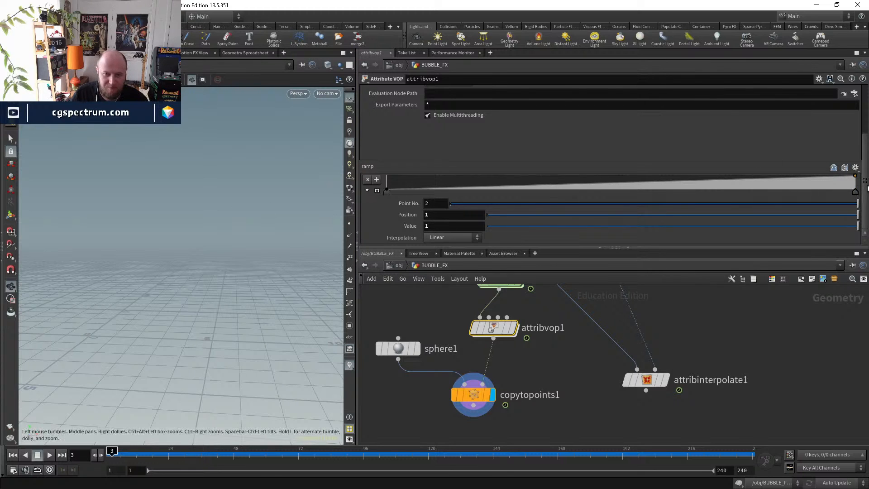
# - Scrub the timeline and select copytopoints1 to check how the ramp affects the copied spheres
pyautogui.moveTo(111, 454); pyautogui.dragTo(172, 456)
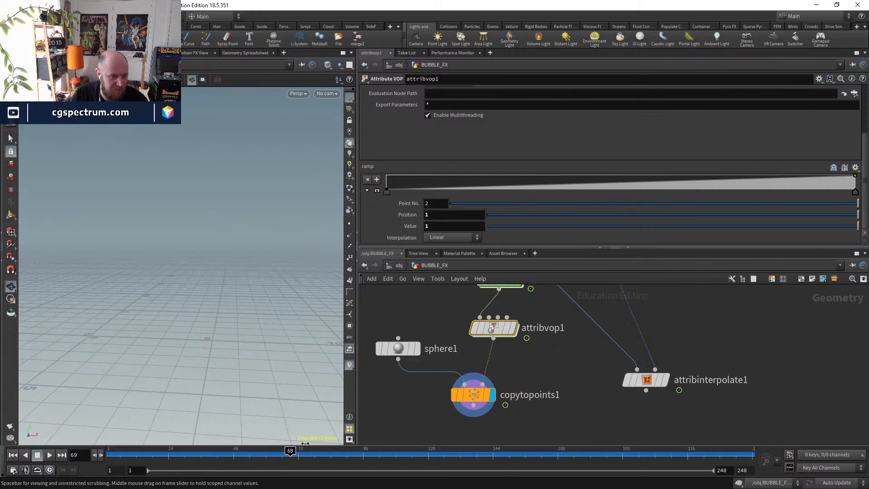
pyautogui.click(475, 394)
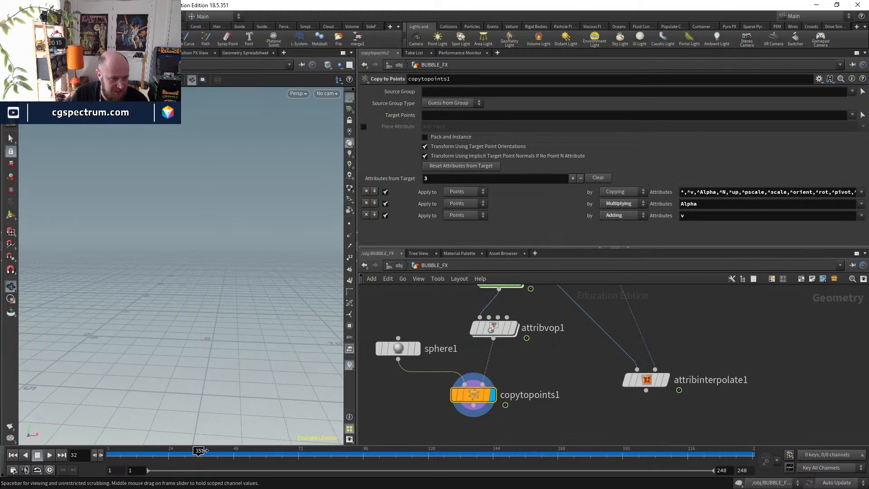
pyautogui.moveTo(203, 451); pyautogui.dragTo(209, 451)
# - Inside attribvop1, set the destination maximum of fit1 to 1
pyautogui.click(494, 327)
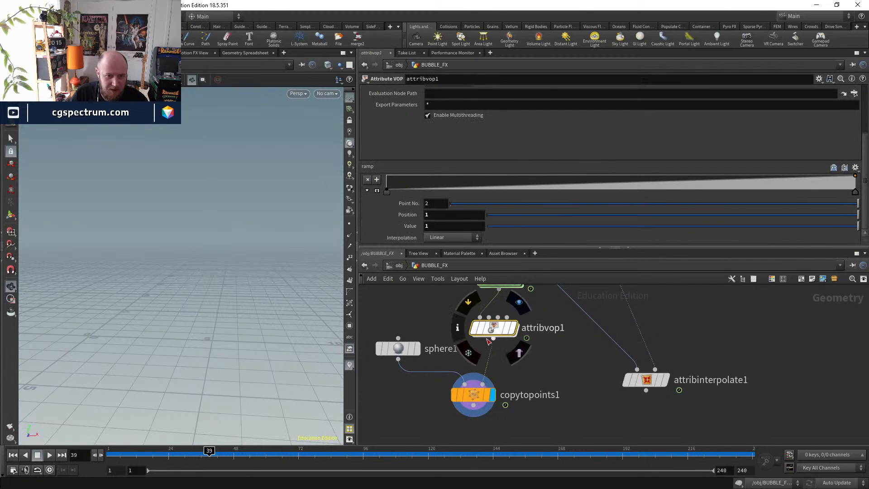
pyautogui.doubleClick(495, 327)
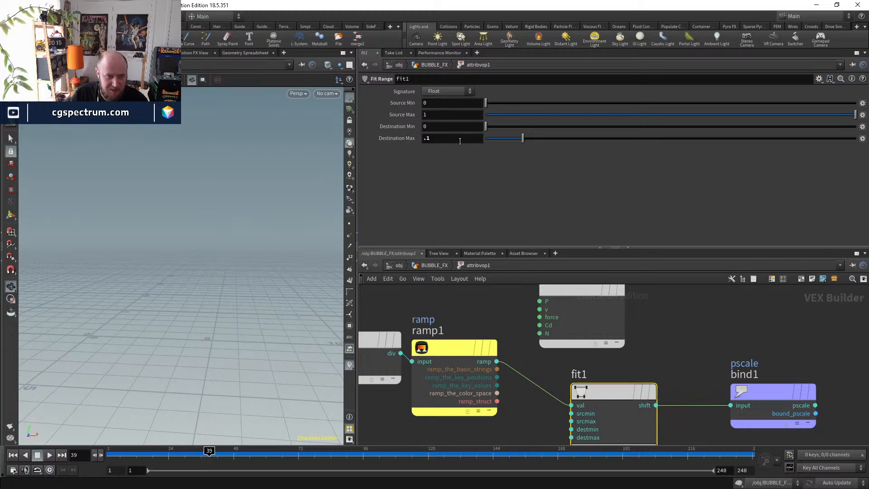
pyautogui.press('Return')
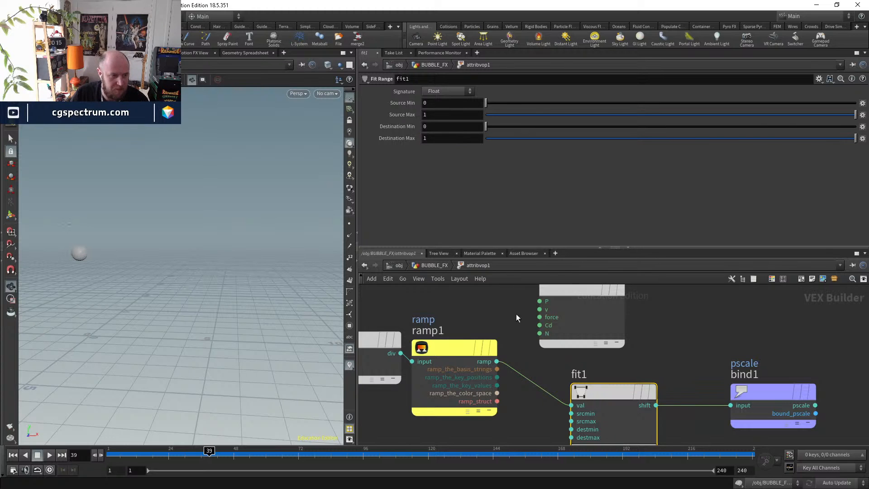
# - Scrub the timeline to check the growing bubbles and go back up to the BUBBLE_FX network
pyautogui.click(198, 453)
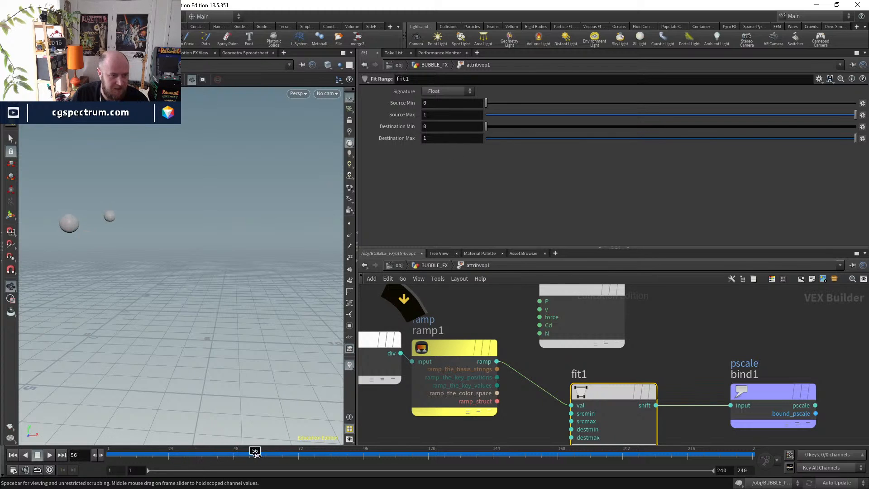
pyautogui.click(430, 266)
pyautogui.moveTo(145, 451)
pyautogui.mouseDown()
pyautogui.moveTo(122, 450)
pyautogui.moveTo(187, 438)
pyautogui.mouseUp()
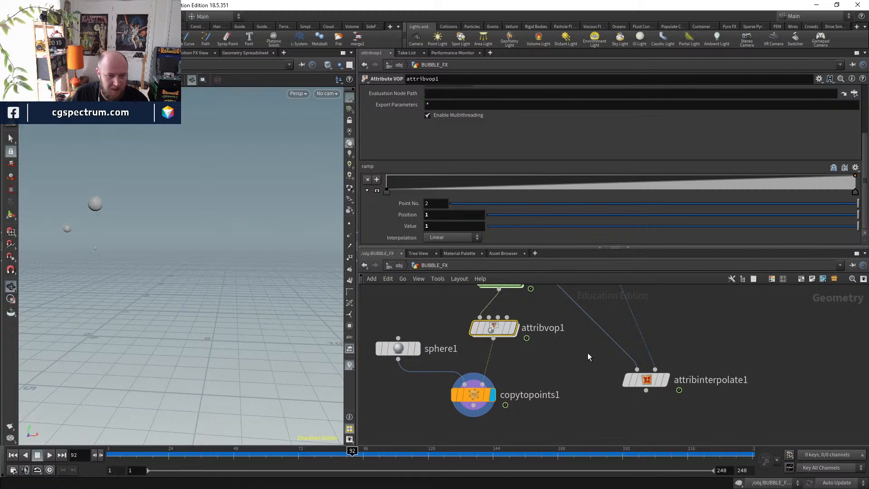
# - Spread copytopoints1 and attribinterpolate1 apart and wire attribvop1's output into the first input of attribinterpolate1
pyautogui.moveTo(587, 353); pyautogui.dragTo(578, 328, button='middle')
pyautogui.moveTo(465, 370); pyautogui.dragTo(454, 404)
pyautogui.moveTo(632, 355); pyautogui.dragTo(621, 374)
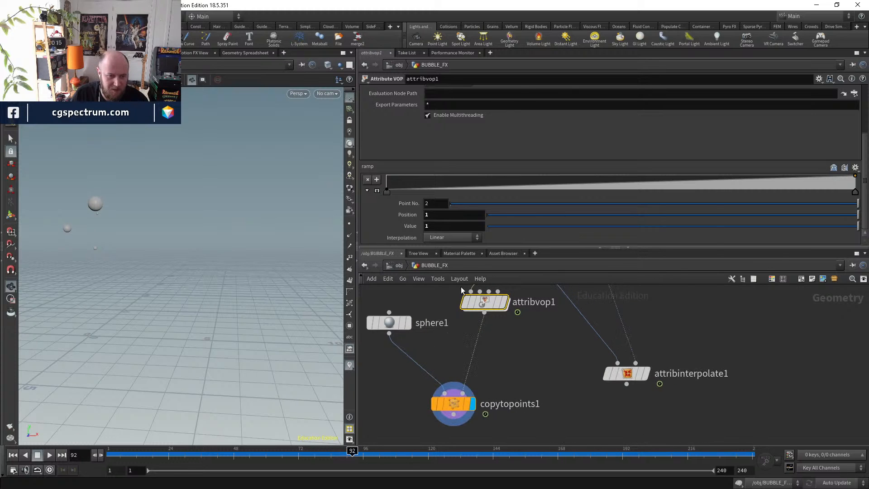
pyautogui.middleClick(481, 303)
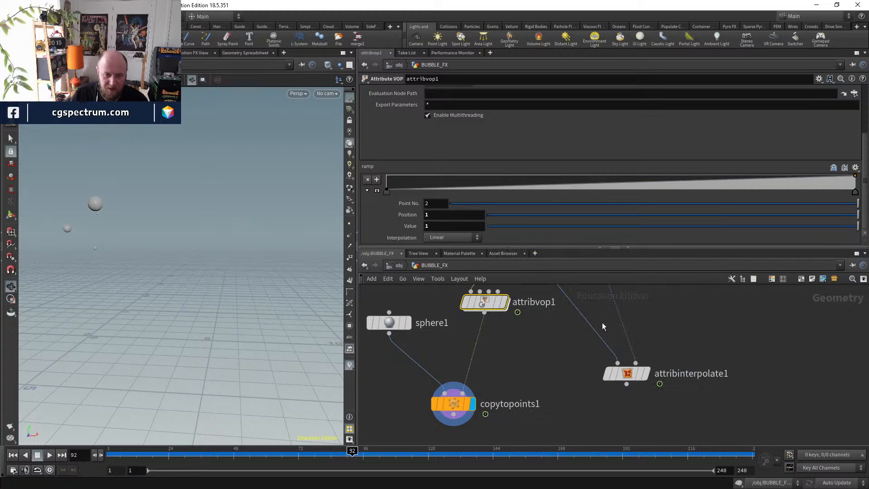
pyautogui.moveTo(626, 371); pyautogui.dragTo(612, 384)
pyautogui.moveTo(564, 307); pyautogui.dragTo(570, 382, button='middle')
pyautogui.moveTo(569, 383); pyautogui.dragTo(490, 389)
pyautogui.moveTo(521, 375); pyautogui.dragTo(498, 286, button='middle')
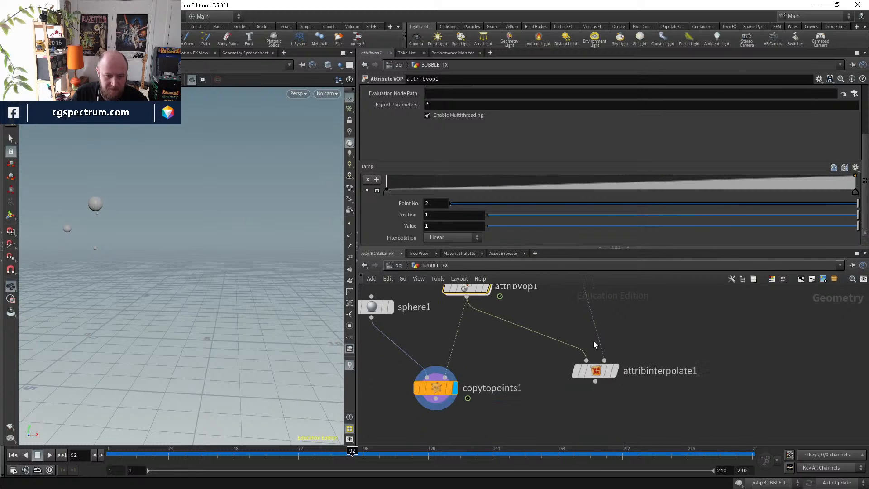
# - Display attribinterpolate1 and scrub the timeline to frame 138 to check the interpolated points
pyautogui.click(614, 371)
pyautogui.moveTo(231, 452); pyautogui.dragTo(265, 451)
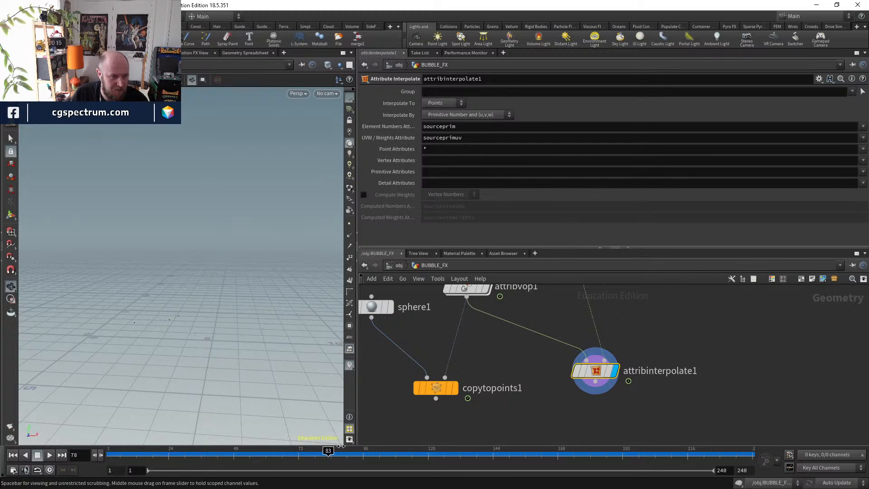
pyautogui.moveTo(378, 448); pyautogui.dragTo(477, 458)
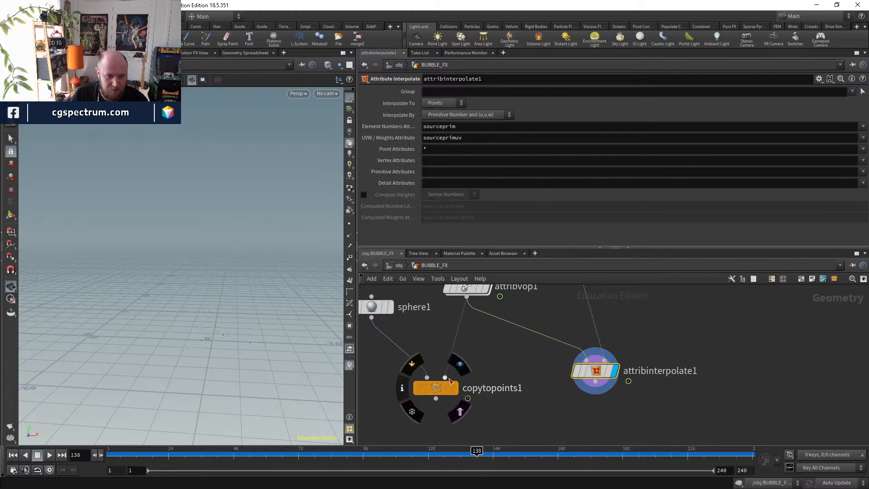
# - Wire attribinterpolate1 into the second input of copytopoints1, display copytopoints1 and scrub the timeline to check the bubbles
pyautogui.click(445, 377)
pyautogui.click(454, 388)
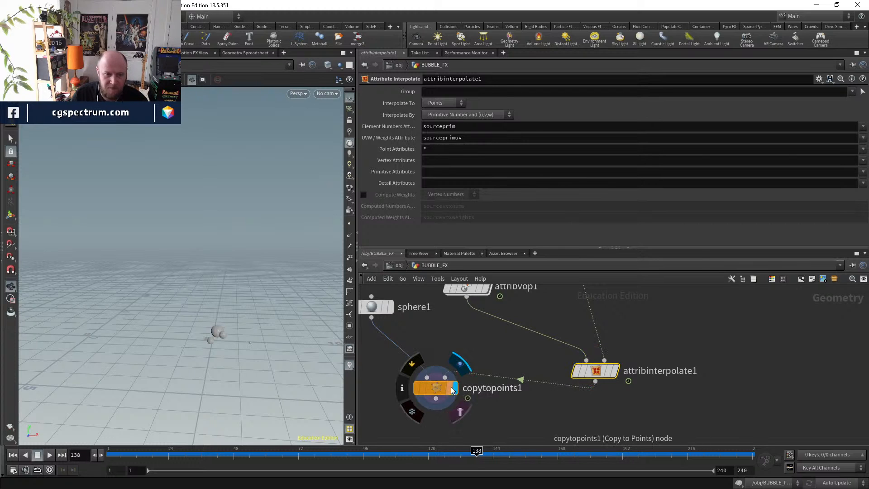
pyautogui.click(435, 388)
pyautogui.moveTo(145, 453); pyautogui.dragTo(233, 456)
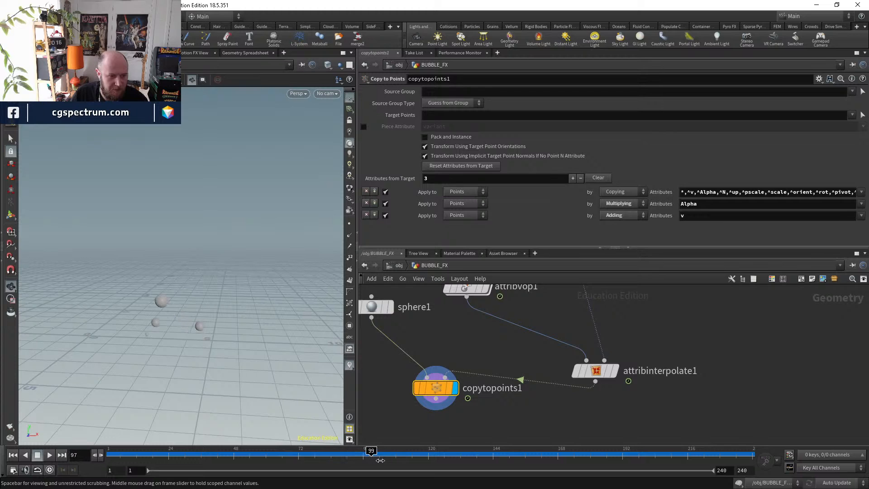
pyautogui.moveTo(381, 460); pyautogui.dragTo(435, 450)
# - Rearrange copytopoints1, sphere1 and attribinterpolate1 into a tidy layout and move the timeline to frame 100
pyautogui.moveTo(440, 390); pyautogui.dragTo(434, 417)
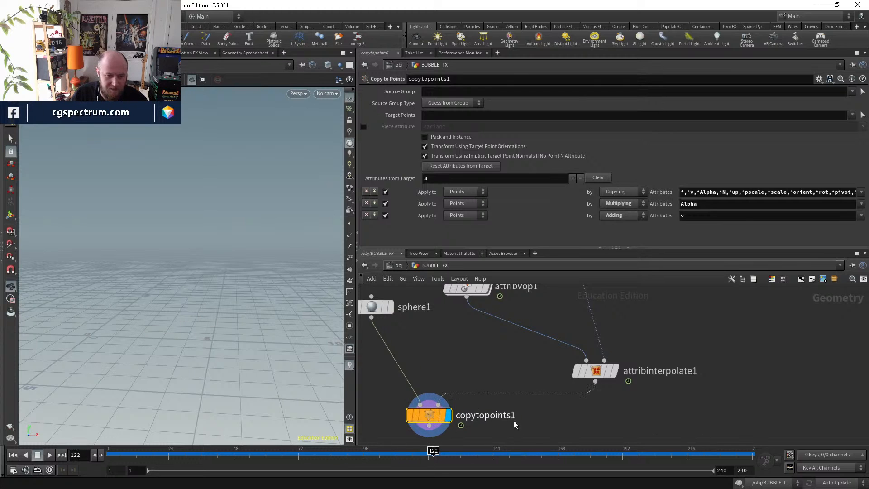
pyautogui.moveTo(515, 423); pyautogui.dragTo(518, 342, button='middle')
pyautogui.moveTo(436, 336); pyautogui.dragTo(436, 389)
pyautogui.moveTo(518, 404); pyautogui.dragTo(534, 432, button='middle')
pyautogui.scroll(-2, 533, 432)
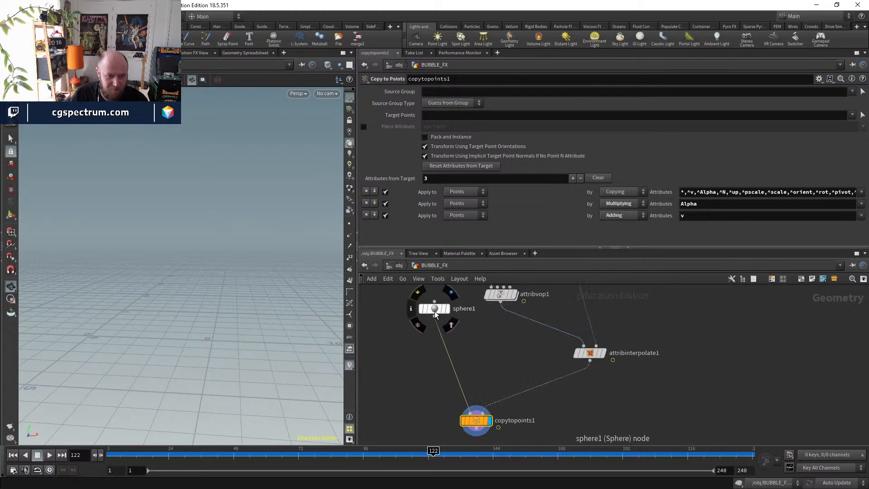
pyautogui.moveTo(434, 309); pyautogui.dragTo(432, 375)
pyautogui.moveTo(503, 394); pyautogui.dragTo(452, 406, button='middle')
pyautogui.moveTo(547, 363); pyautogui.dragTo(512, 362)
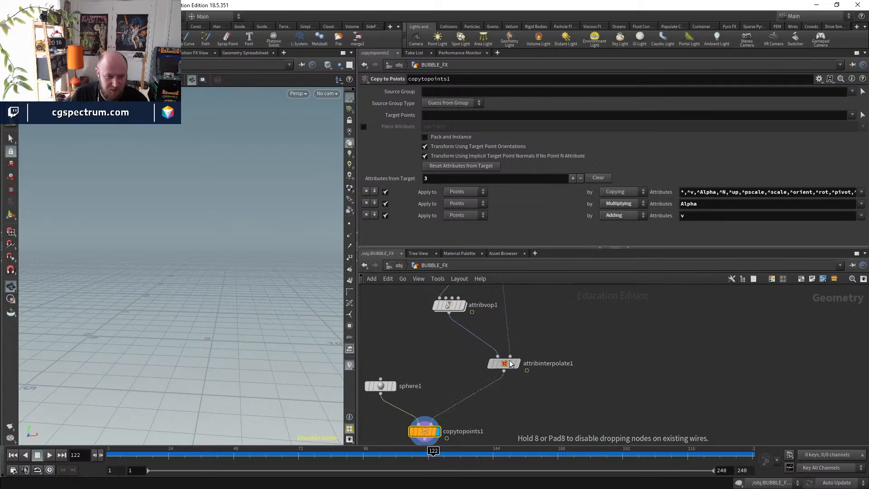
pyautogui.moveTo(446, 409); pyautogui.dragTo(413, 421, button='middle')
pyautogui.scroll(2, 414, 421)
pyautogui.moveTo(466, 425); pyautogui.dragTo(471, 358, button='middle')
pyautogui.scroll(2, 471, 357)
pyautogui.moveTo(269, 454); pyautogui.dragTo(374, 458)
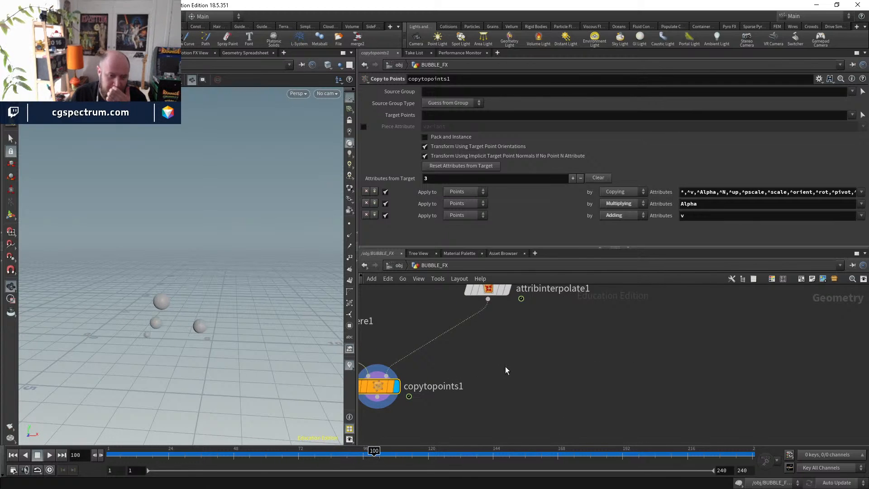
# - Add a Measure node below copytopoints1
pyautogui.scroll(-2, 514, 406)
pyautogui.scroll(1, 499, 391)
pyautogui.moveTo(491, 409); pyautogui.dragTo(482, 330, button='middle')
pyautogui.press('Tab')
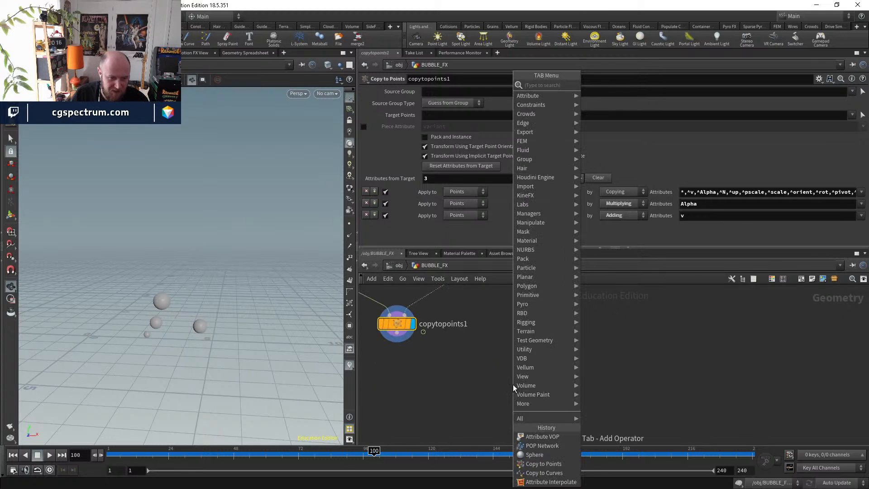
pyautogui.write('measure')
pyautogui.press('Return')
pyautogui.click(512, 385)
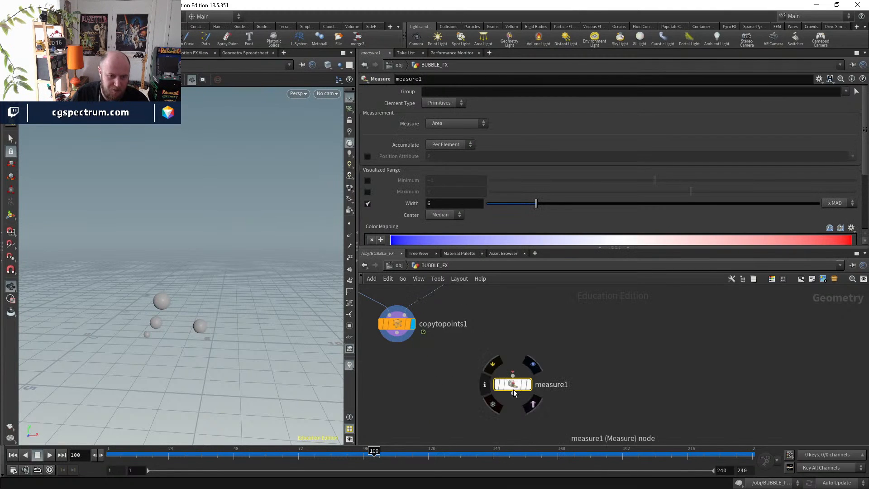
# - Delete measure1 and add a Merge node in its place below copytopoints1
pyautogui.press('Delete')
pyautogui.press('Tab')
pyautogui.write('merge')
pyautogui.press('Return')
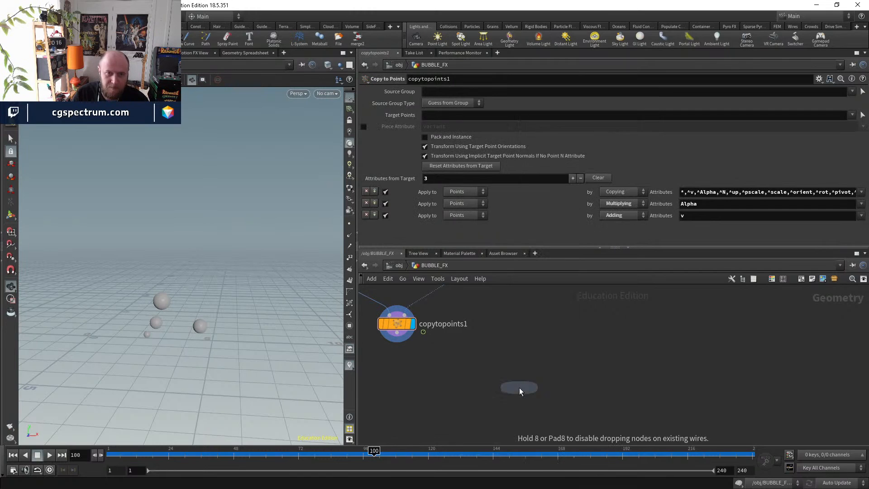
pyautogui.click(519, 388)
# - Wire copytopoints1 and object_merge1 into merge1 and display merge1
pyautogui.click(397, 339)
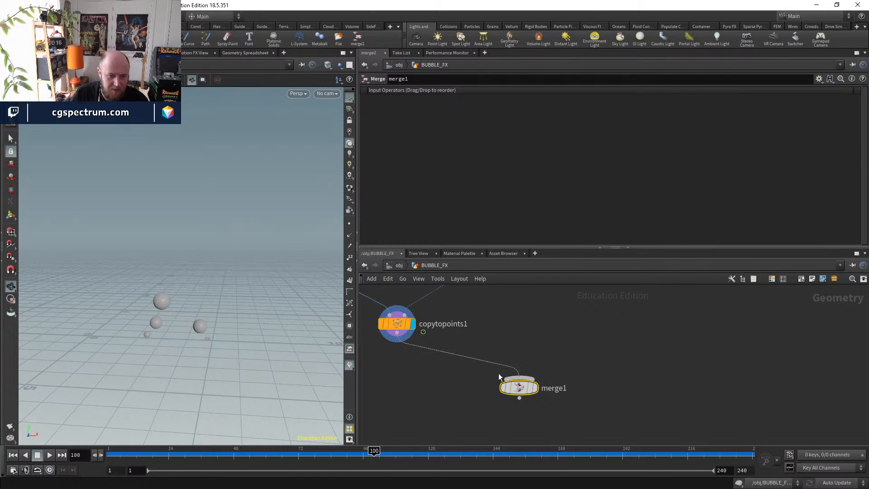
pyautogui.click(519, 378)
pyautogui.moveTo(571, 292); pyautogui.dragTo(559, 427, button='middle')
pyautogui.moveTo(556, 338); pyautogui.dragTo(553, 403, button='middle')
pyautogui.moveTo(516, 346); pyautogui.dragTo(542, 425, button='middle')
pyautogui.click(489, 325)
pyautogui.moveTo(578, 290); pyautogui.dragTo(568, 345, button='middle')
pyautogui.click(562, 345)
# - Scrub the timeline to frame 100 and inspect up close where the bubbles meet the goo ball surface
pyautogui.moveTo(161, 452); pyautogui.dragTo(349, 466)
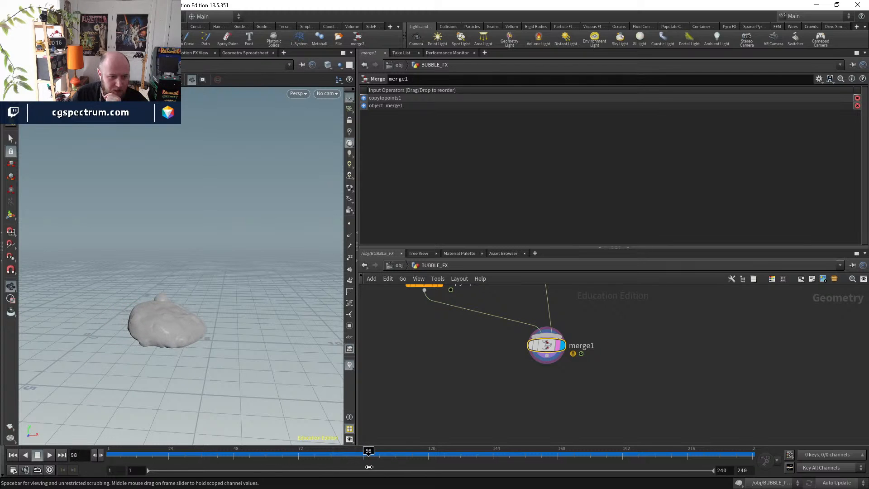
pyautogui.scroll(10, 175, 291)
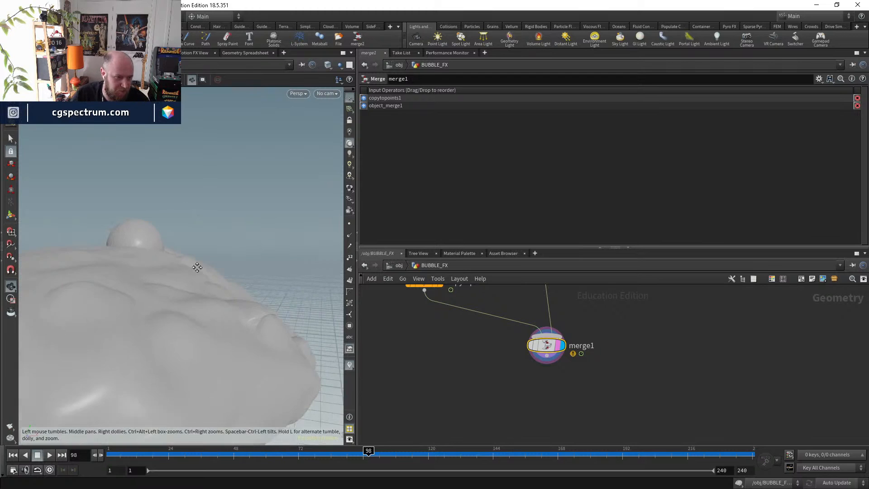
pyautogui.moveTo(369, 455); pyautogui.dragTo(374, 454)
# - Try shifting the position of the end point on the attribvop1 ramp
pyautogui.moveTo(434, 302); pyautogui.dragTo(502, 427, button='middle')
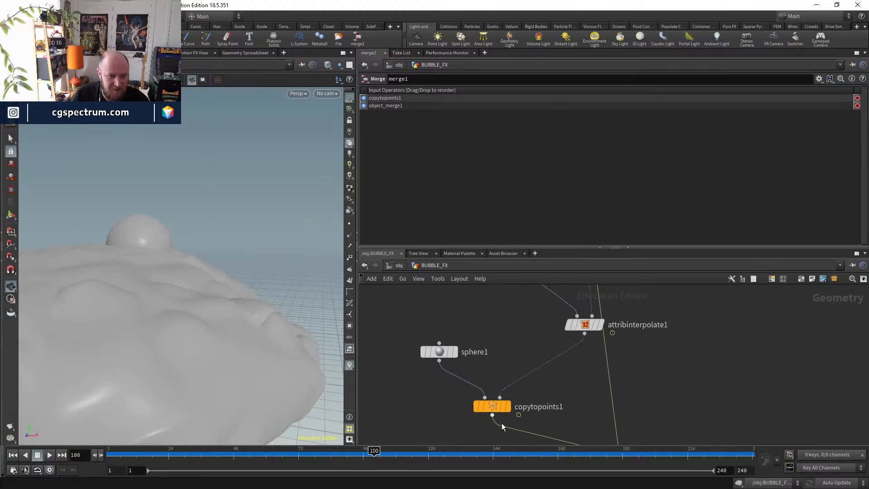
pyautogui.scroll(-2, 498, 347)
pyautogui.moveTo(497, 347); pyautogui.dragTo(469, 415, button='middle')
pyautogui.scroll(2, 504, 342)
pyautogui.click(490, 351)
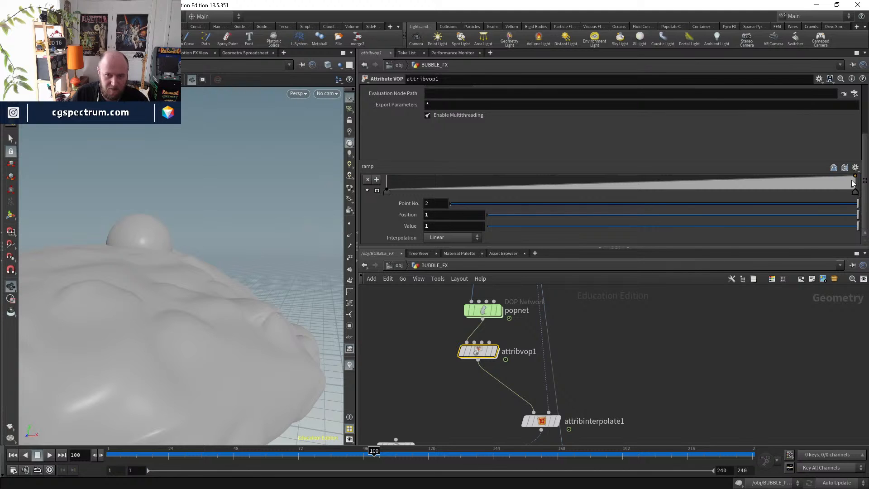
pyautogui.moveTo(851, 192); pyautogui.dragTo(855, 194)
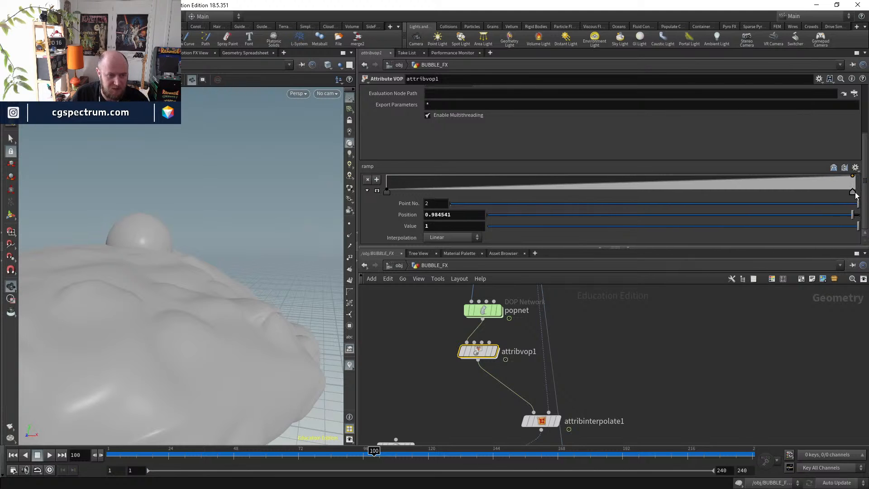
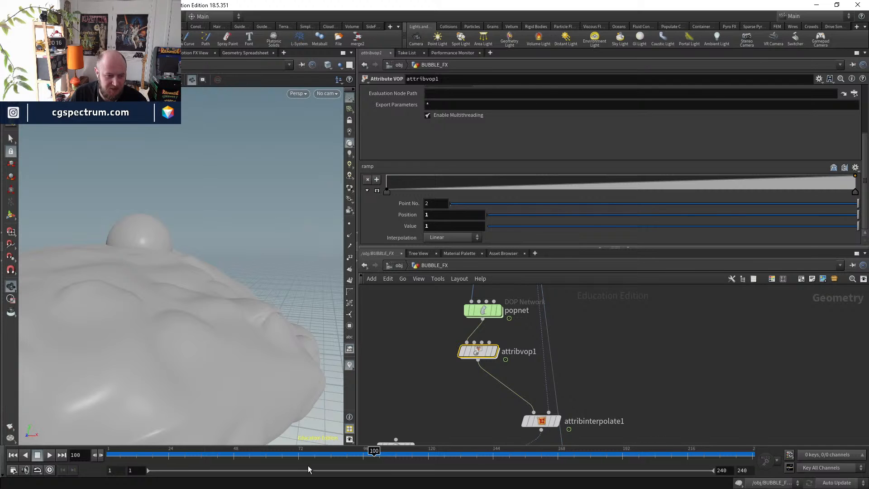
# - Scrub the timeline towards frame 98 and check the merged goo ball and bubbles in shaded and wireframe views
pyautogui.moveTo(308, 457)
pyautogui.mouseDown()
pyautogui.moveTo(387, 459)
pyautogui.moveTo(369, 458)
pyautogui.mouseUp()
pyautogui.moveTo(297, 359); pyautogui.dragTo(189, 327, button='right')
pyautogui.hotkey('shift', 'w')
pyautogui.moveTo(188, 327)
pyautogui.mouseDown()
pyautogui.moveTo(144, 322)
pyautogui.moveTo(103, 351)
pyautogui.moveTo(215, 328)
pyautogui.mouseUp()
pyautogui.hotkey('shift', 'w')
pyautogui.hotkey('shift', 'w')
pyautogui.hotkey('shift', 'w')
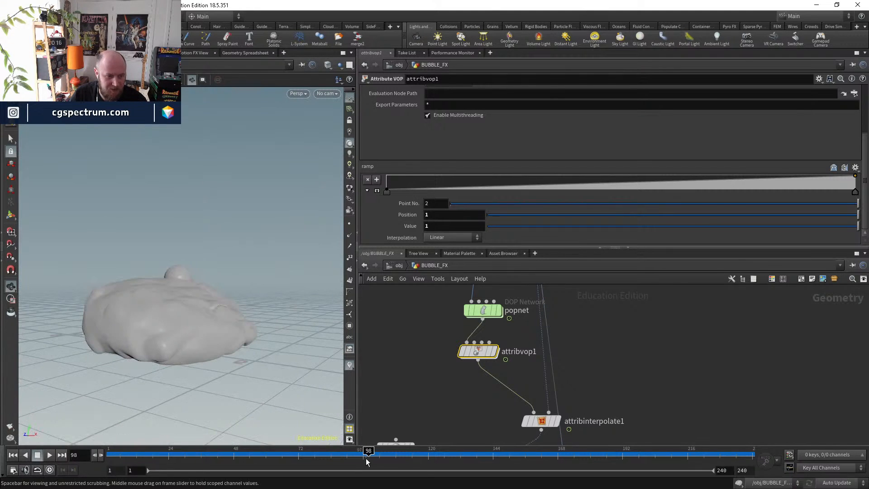
# - Scrub the timeline to frame 143, checking the bubbles on the goo ball from another angle and in wireframe
pyautogui.moveTo(377, 457); pyautogui.dragTo(458, 457)
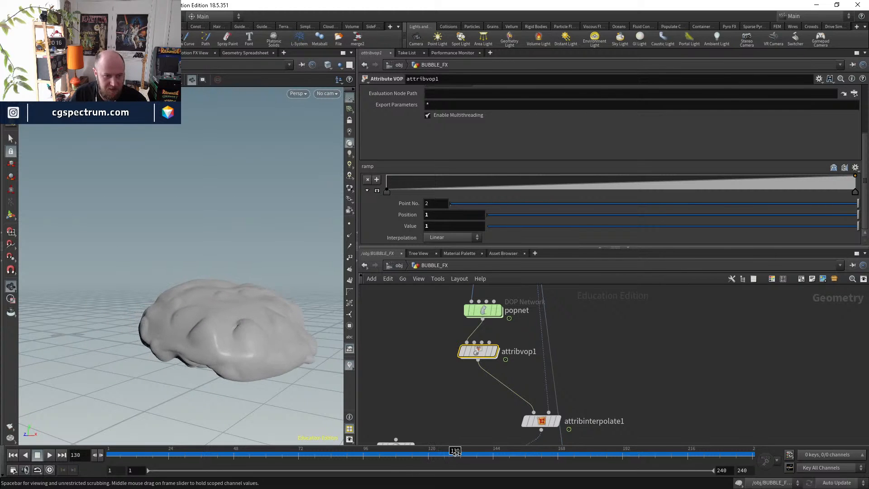
pyautogui.moveTo(155, 291); pyautogui.dragTo(195, 313)
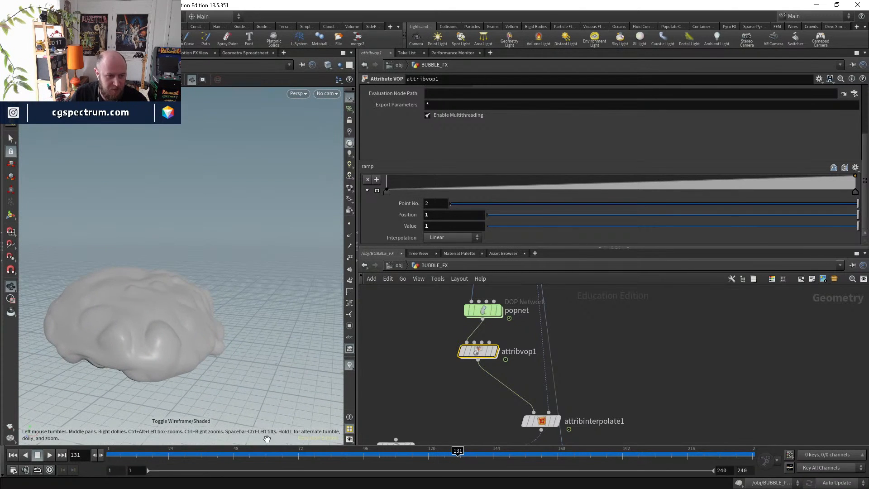
pyautogui.moveTo(290, 453); pyautogui.dragTo(445, 453)
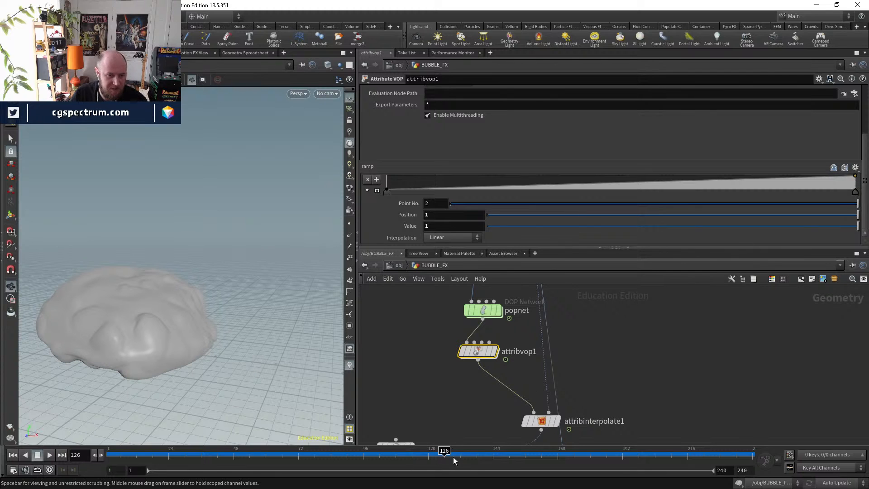
pyautogui.moveTo(453, 457); pyautogui.dragTo(494, 468)
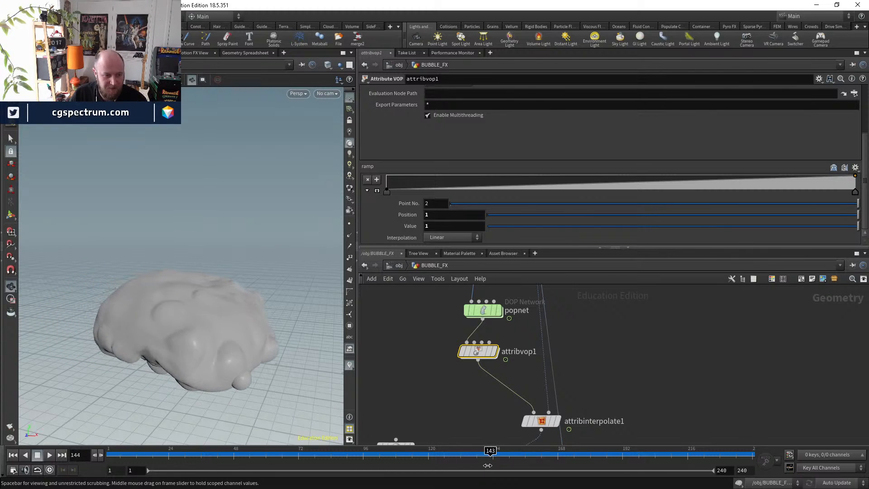
pyautogui.moveTo(262, 385)
pyautogui.keyDown('alt'); pyautogui.mouseDown()
pyautogui.moveTo(216, 350)
pyautogui.moveTo(216, 363)
pyautogui.moveTo(224, 334)
pyautogui.mouseUp(); pyautogui.keyUp('alt')
pyautogui.hotkey('shift', 'w')
pyautogui.hotkey('shift', 'w')
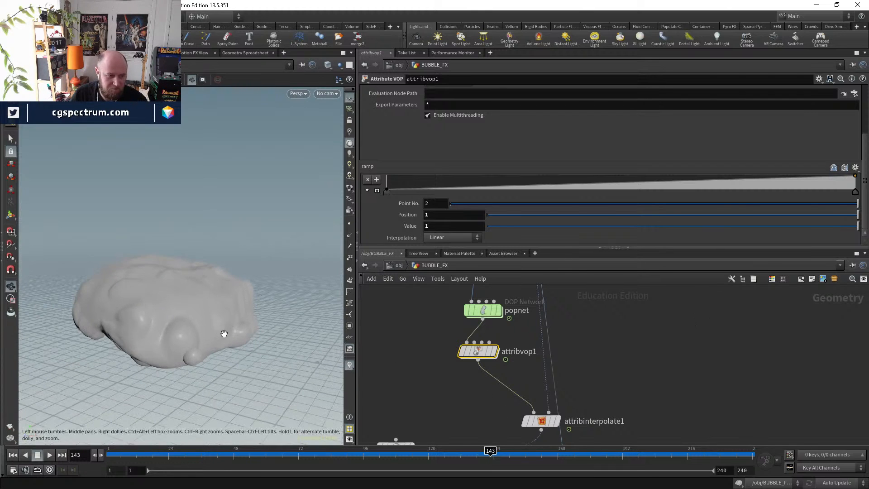
# - Display object_merge1 and jump to its source node OUT_GOO_BALL inside sphere1
pyautogui.moveTo(707, 345); pyautogui.dragTo(714, 439, button='middle')
pyautogui.moveTo(641, 357); pyautogui.dragTo(629, 444, button='middle')
pyautogui.click(528, 353)
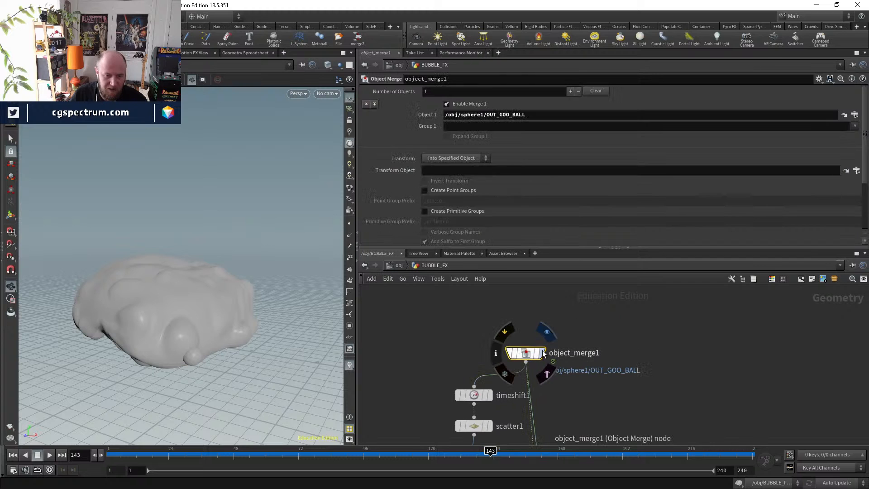
pyautogui.click(542, 352)
pyautogui.click(844, 115)
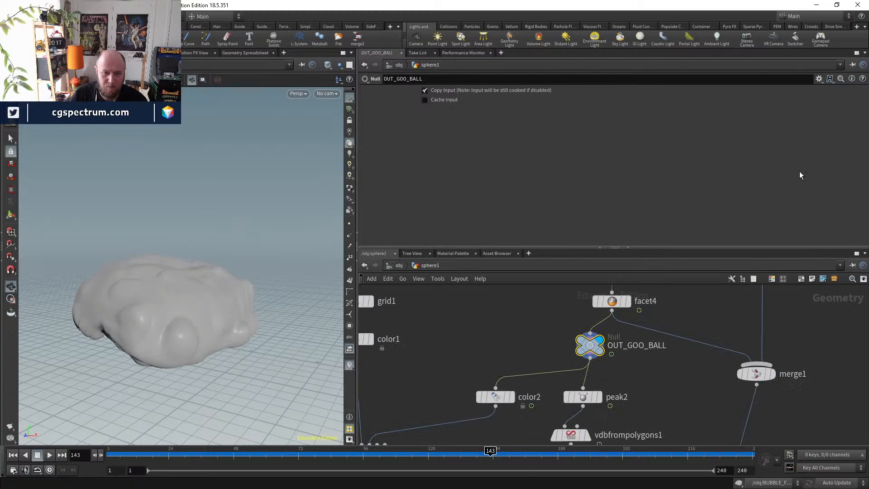
# - Examine the VDB chain below OUT_GOO_BALL by displaying vdbfrompolygons1, vdbcombine1 and vdbfromparticles1 in turn
pyautogui.scroll(-3, 611, 384)
pyautogui.moveTo(634, 388); pyautogui.dragTo(611, 286, button='middle')
pyautogui.moveTo(597, 363); pyautogui.dragTo(588, 436, button='middle')
pyautogui.scroll(3, 575, 324)
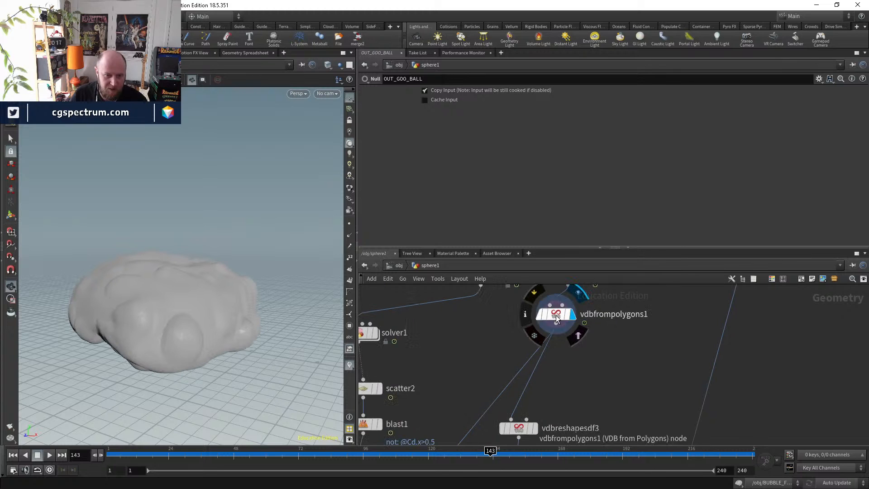
pyautogui.click(573, 315)
pyautogui.scroll(-5, 589, 390)
pyautogui.scroll(6, 491, 344)
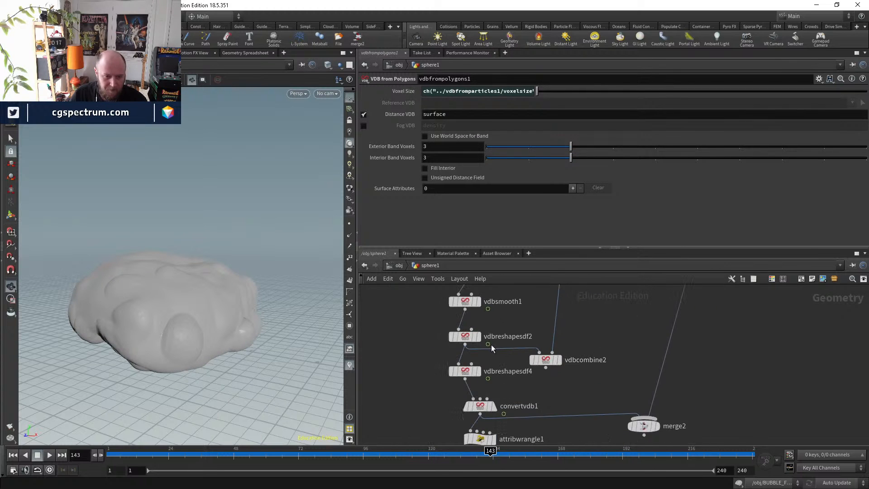
pyautogui.click(480, 365)
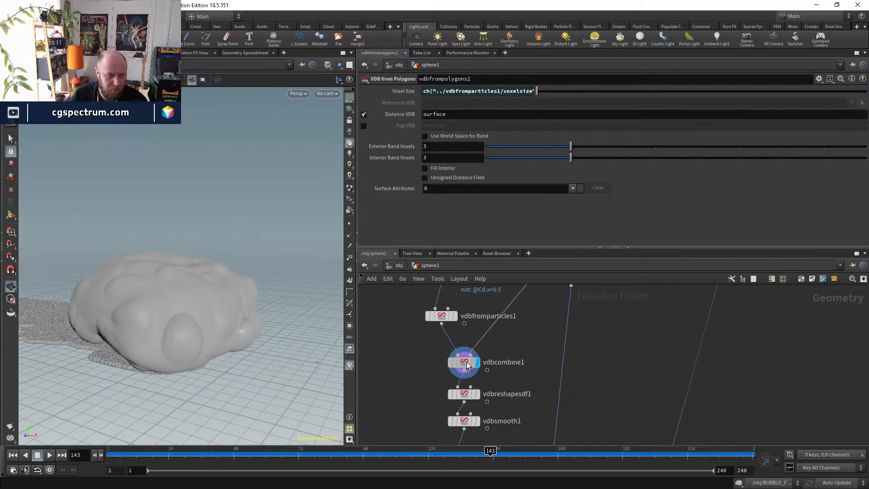
pyautogui.moveTo(457, 327); pyautogui.dragTo(483, 388, button='middle')
pyautogui.click(480, 378)
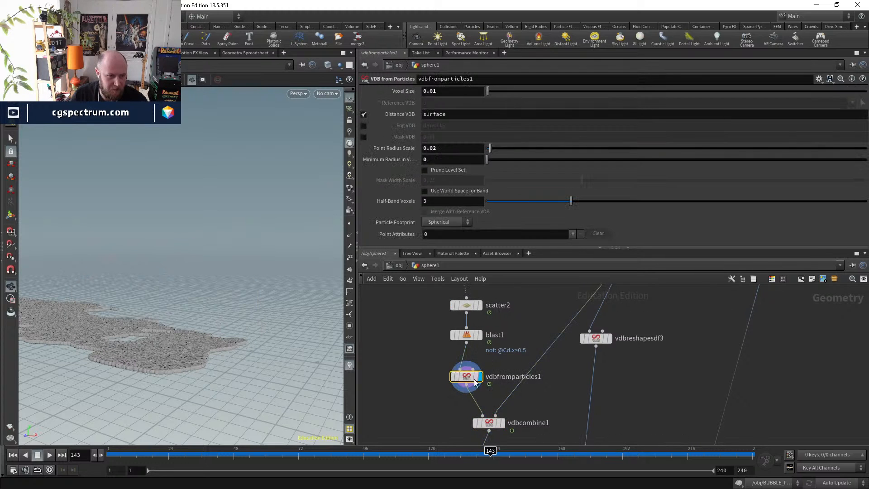
# - Display OUT_GOO_BALL in sphere1 again and go up to the object level
pyautogui.moveTo(550, 439); pyautogui.dragTo(558, 335, button='middle')
pyautogui.moveTo(545, 416); pyautogui.dragTo(520, 466, button='middle')
pyautogui.scroll(-4, 584, 380)
pyautogui.moveTo(614, 339); pyautogui.dragTo(591, 424, button='middle')
pyautogui.scroll(4, 580, 384)
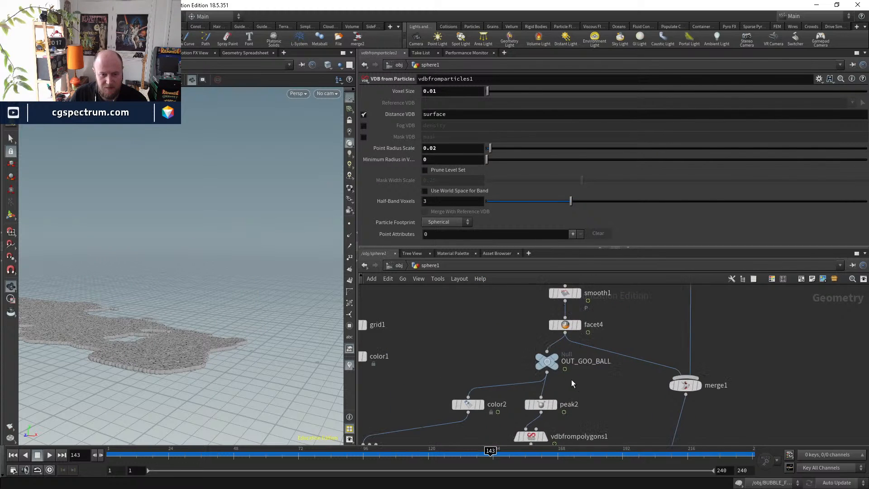
pyautogui.click(553, 358)
pyautogui.click(403, 266)
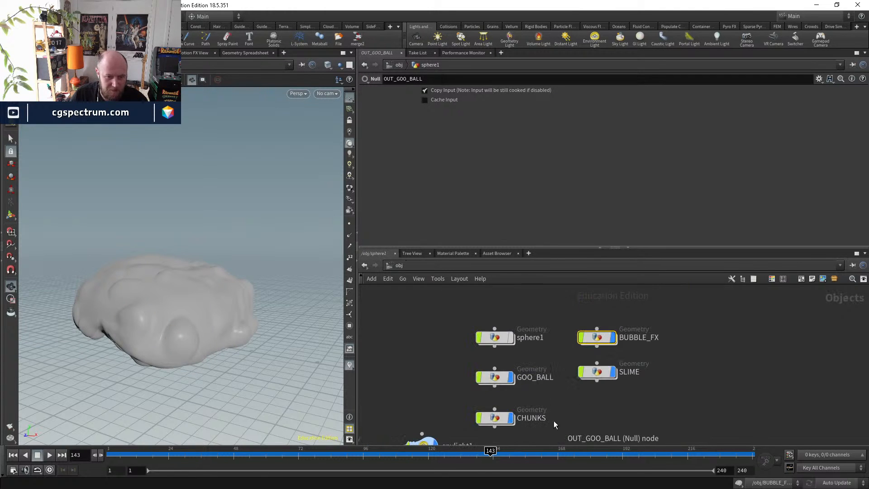
# - Open the GOO_BALL network and examine how object_merge1, the VDB nodes and boolean1 feed merge1
pyautogui.doubleClick(495, 375)
pyautogui.moveTo(540, 406); pyautogui.dragTo(512, 376, button='middle')
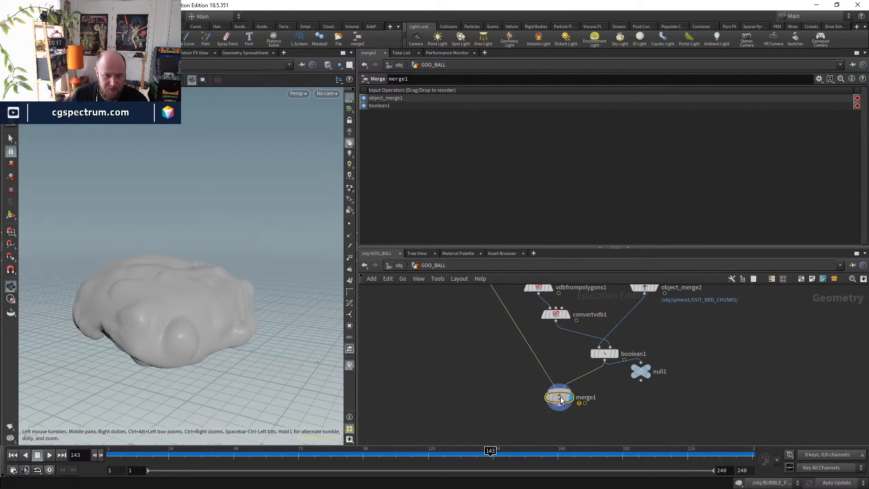
pyautogui.moveTo(560, 397); pyautogui.dragTo(556, 427)
pyautogui.moveTo(560, 338); pyautogui.dragTo(556, 399, button='middle')
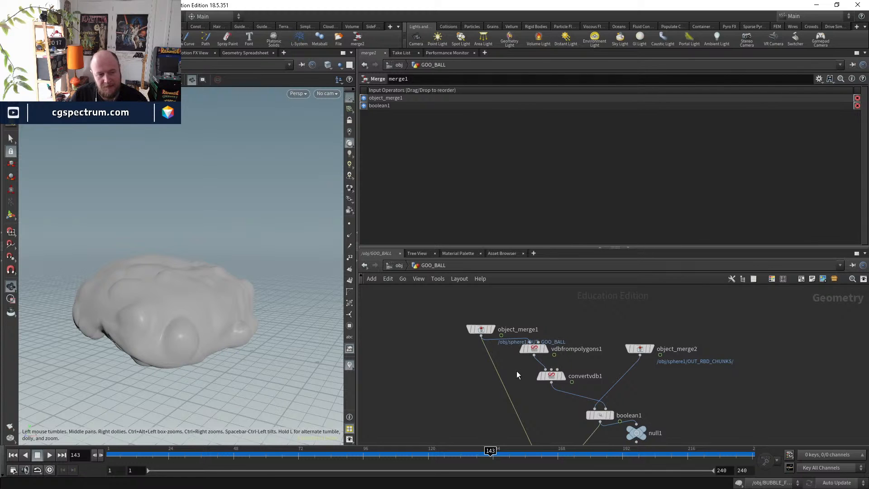
pyautogui.moveTo(470, 375); pyautogui.dragTo(540, 374, button='middle')
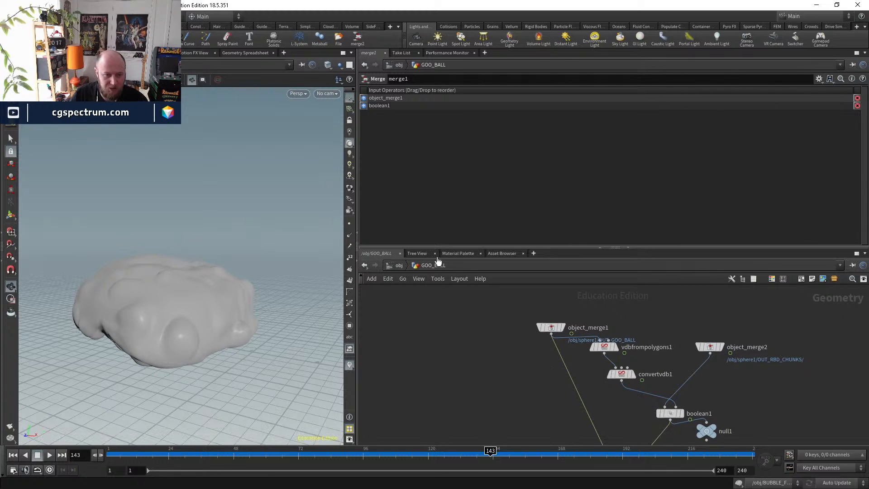
# - Return to the BUBBLE_FX network and display copytopoints1
pyautogui.click(399, 266)
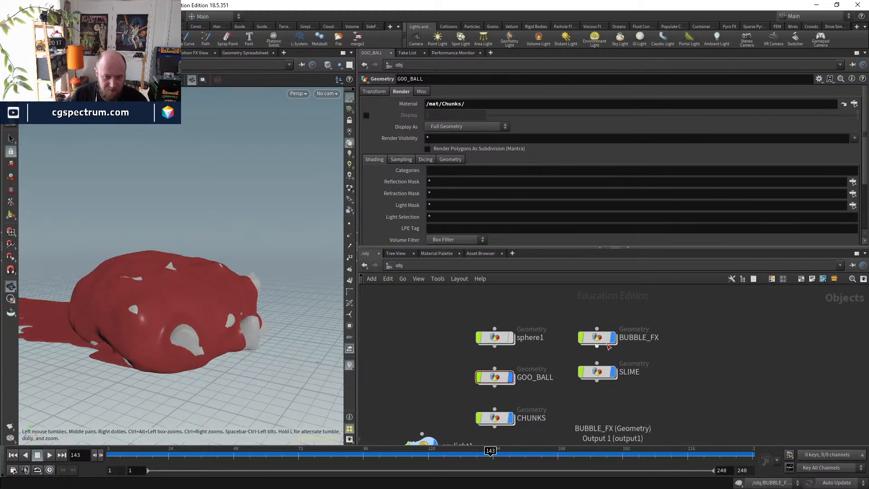
pyautogui.doubleClick(609, 347)
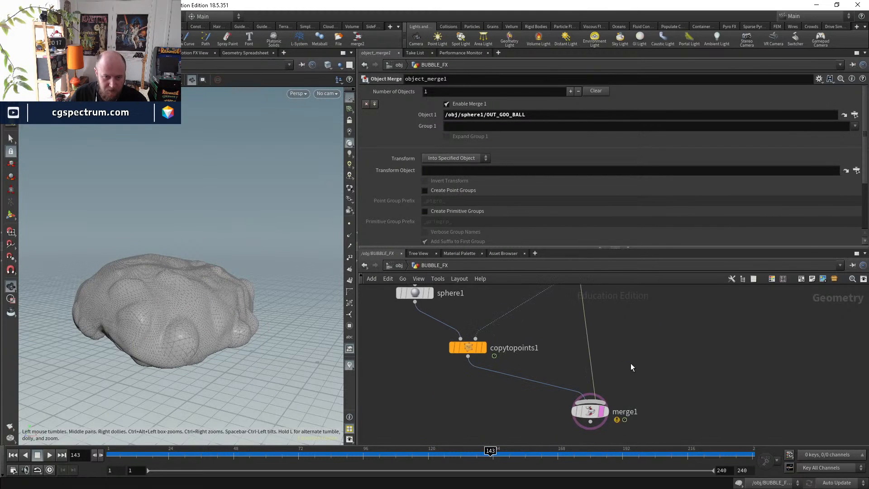
pyautogui.click(477, 313)
# - Add a Null node below copytopoints1 and wire copytopoints1 into it
pyautogui.press('Tab')
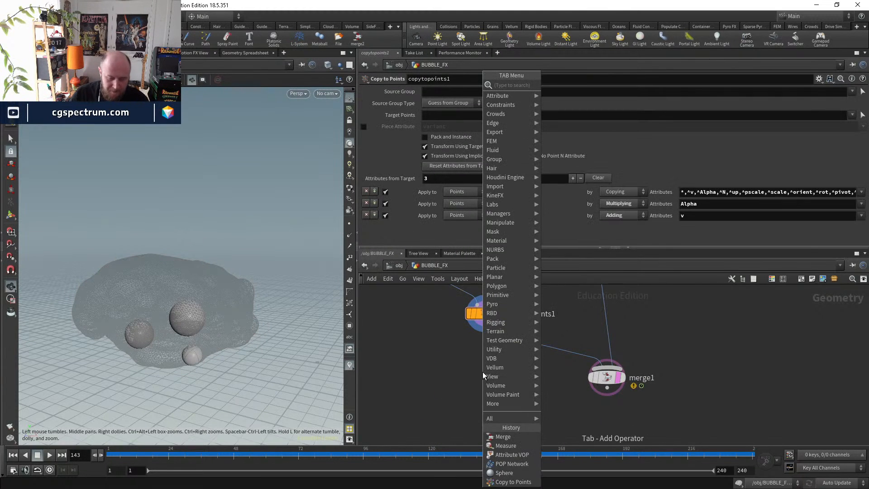
pyautogui.write('null')
pyautogui.press('Return')
pyautogui.click(483, 371)
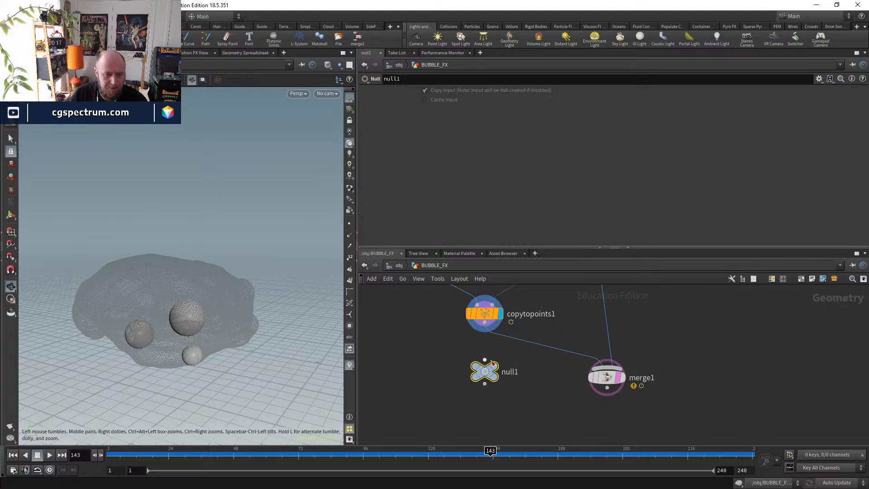
pyautogui.click(485, 360)
pyautogui.click(485, 323)
# - Rename the null OUT_BUBBLES, display it and scrub the timeline to frame 145
pyautogui.doubleClick(508, 373)
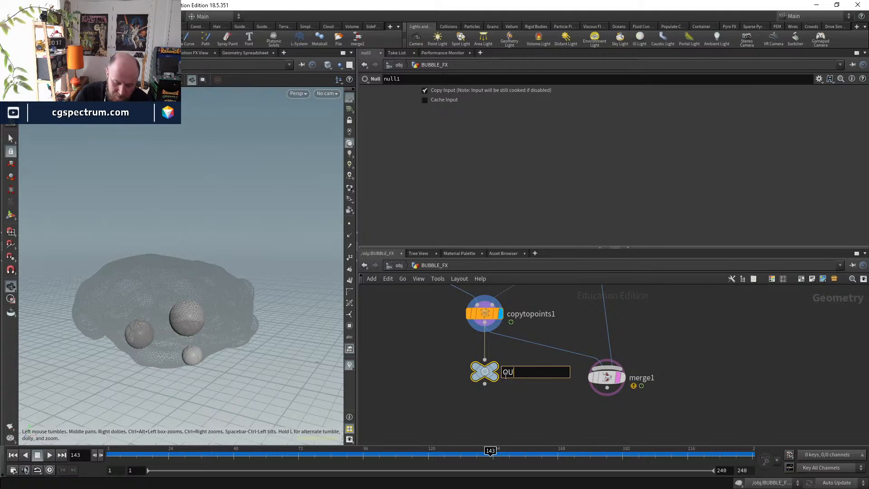
pyautogui.write('OUT_BUBBLES')
pyautogui.press('Return')
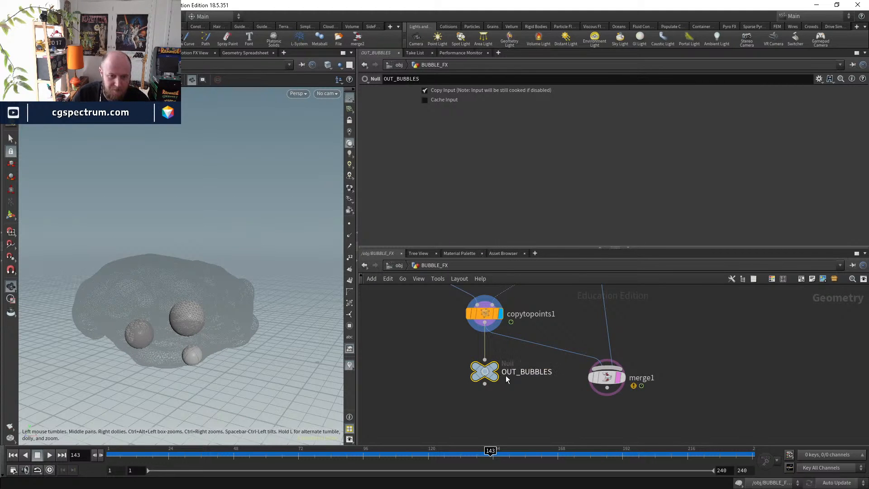
pyautogui.click(490, 377)
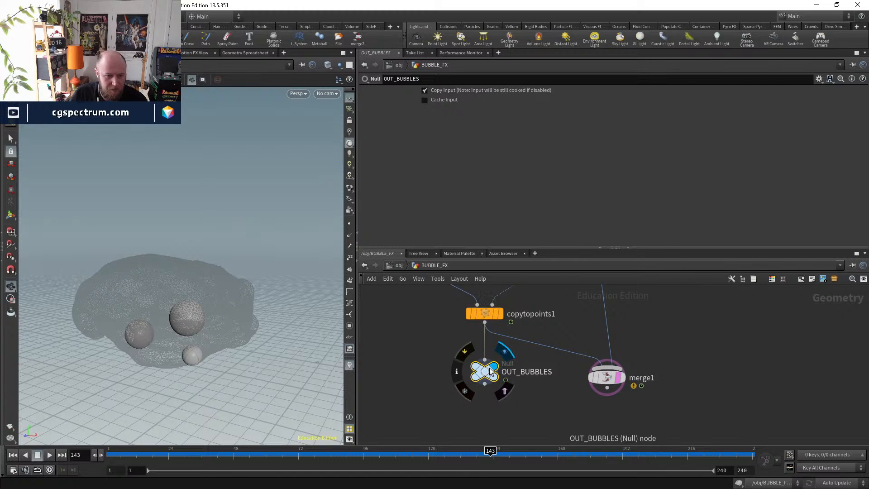
pyautogui.click(476, 452)
pyautogui.moveTo(476, 452); pyautogui.dragTo(496, 456)
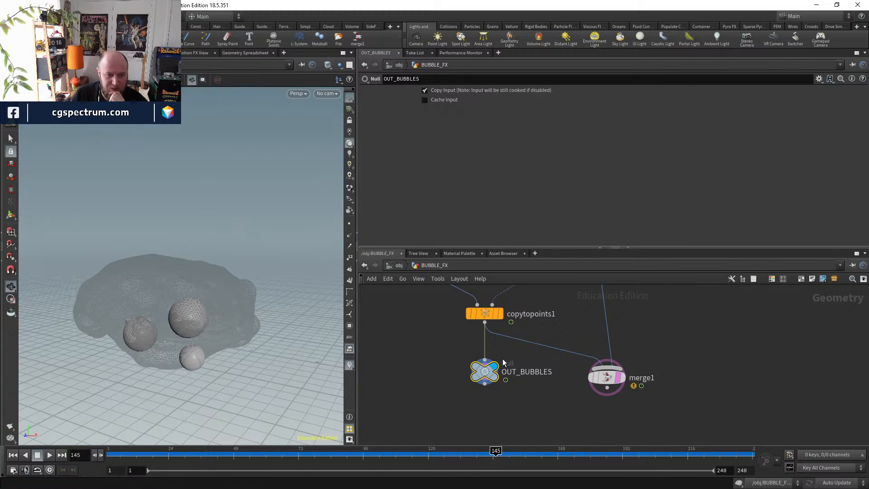
# - Set the primitive type of sphere1 to Polygon Mesh
pyautogui.moveTo(521, 333); pyautogui.dragTo(545, 411, button='middle')
pyautogui.click(455, 336)
pyautogui.click(448, 91)
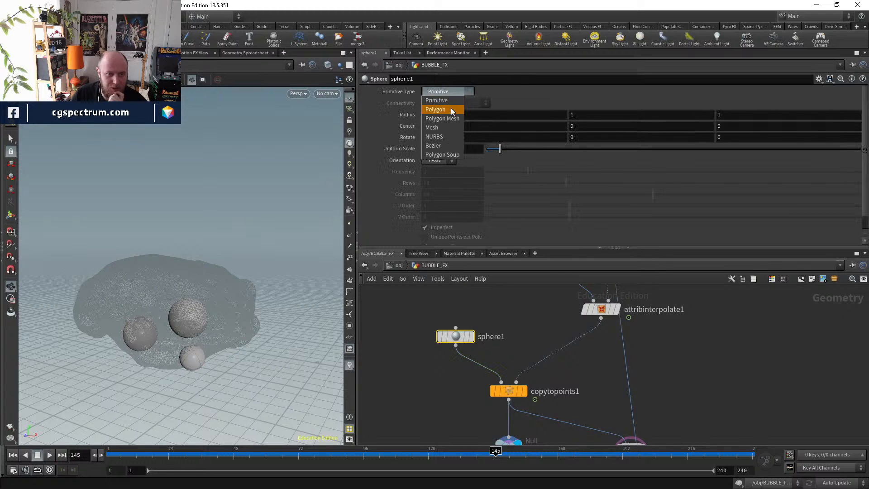
pyautogui.click(453, 119)
pyautogui.moveTo(512, 435); pyautogui.dragTo(510, 339, button='middle')
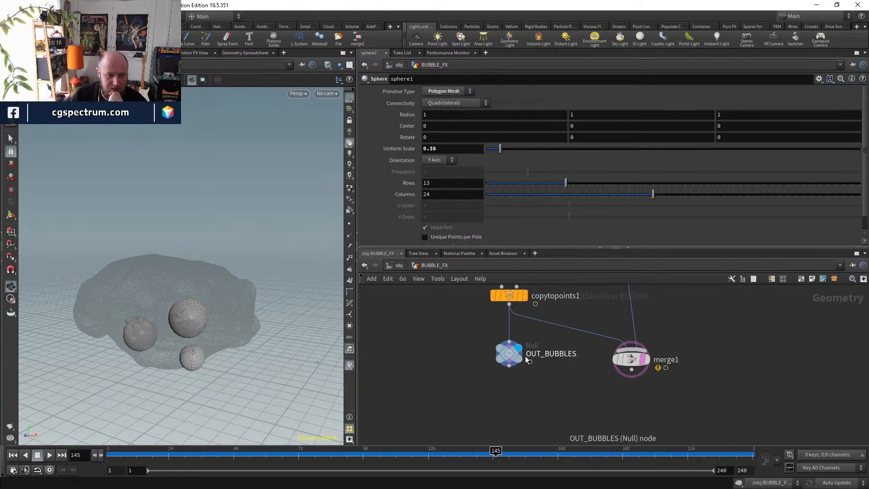
# - Go up to the object level, enter the GOO_BALL network and add an Object Merge node beside object_merge1
pyautogui.click(510, 357)
pyautogui.click(401, 266)
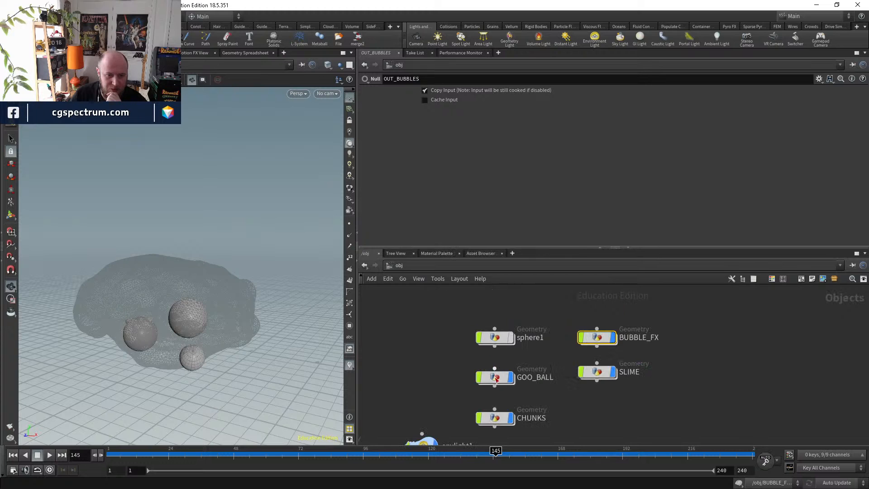
pyautogui.doubleClick(496, 378)
pyautogui.press('Tab')
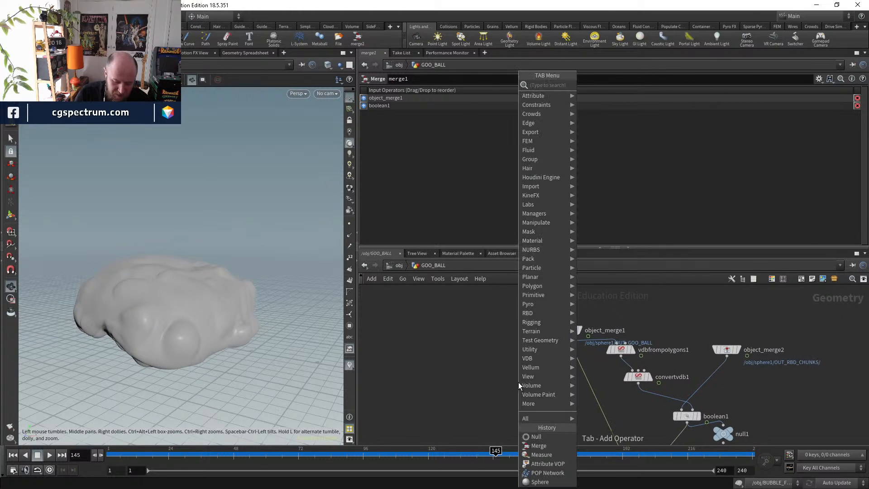
pyautogui.write('ob')
pyautogui.press('Return')
pyautogui.click(518, 382)
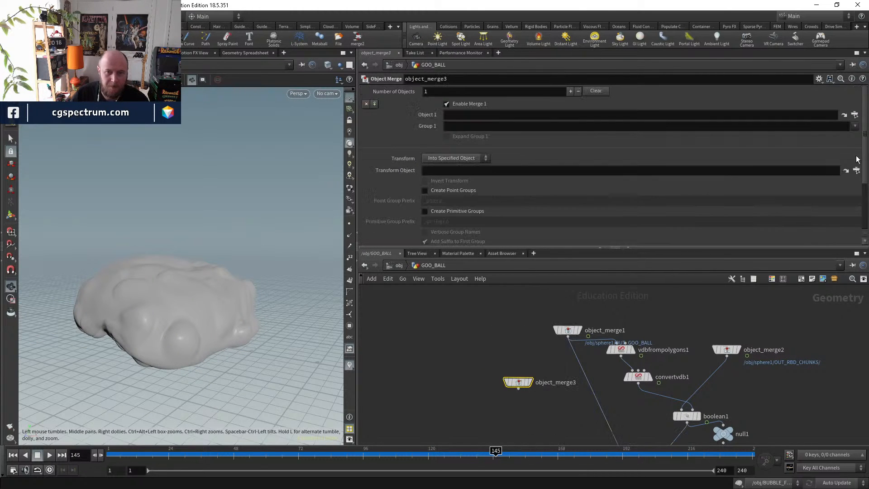
# - Point object_merge3's Object 1 at /obj/BUBBLE_FX/OUT_BUBBLES, display the node and move it away from the existing nodes
pyautogui.click(854, 115)
pyautogui.scroll(3, 820, 110)
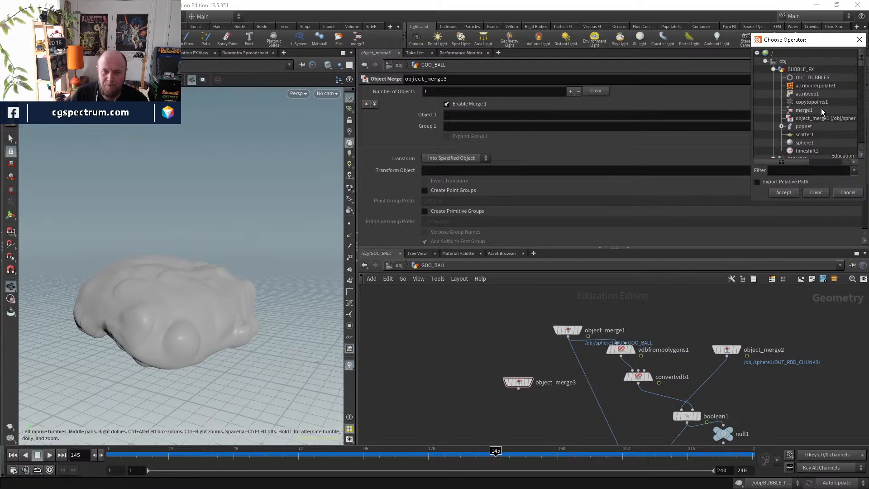
pyautogui.doubleClick(819, 78)
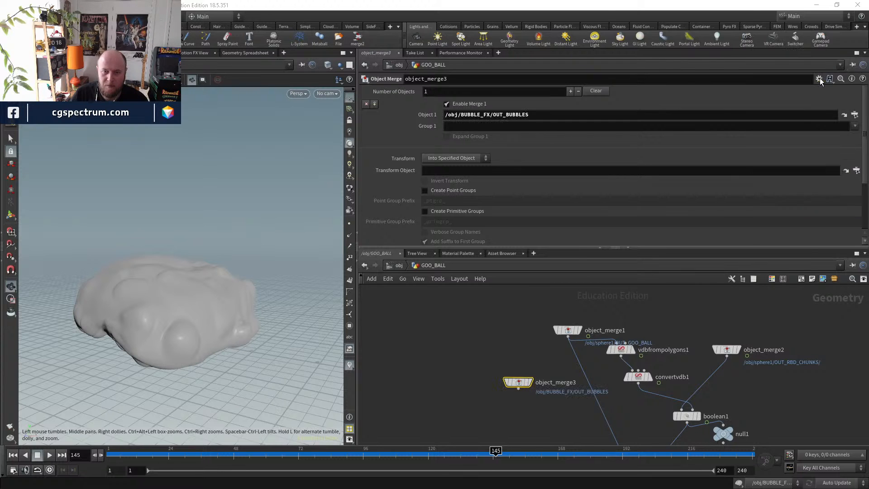
pyautogui.click(530, 383)
pyautogui.moveTo(519, 383); pyautogui.dragTo(471, 362)
# - Add a VDB from Polygons node below object_merge3
pyautogui.press('Tab')
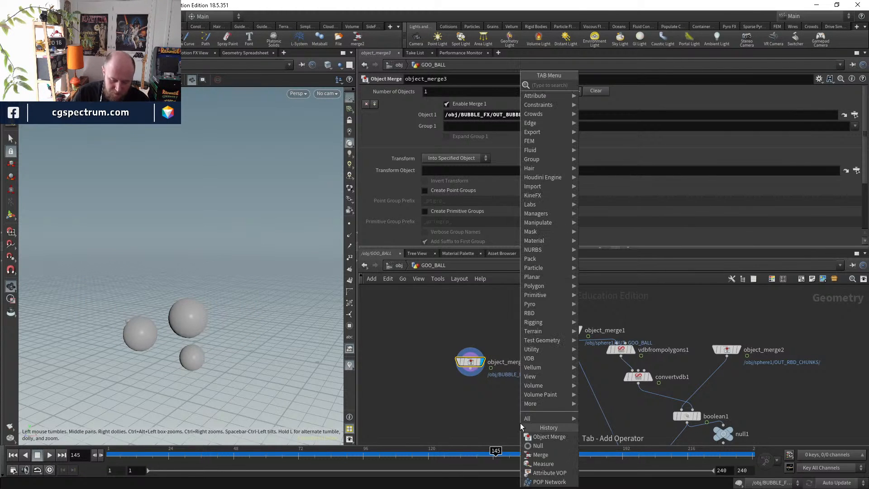
pyautogui.write('vdbf')
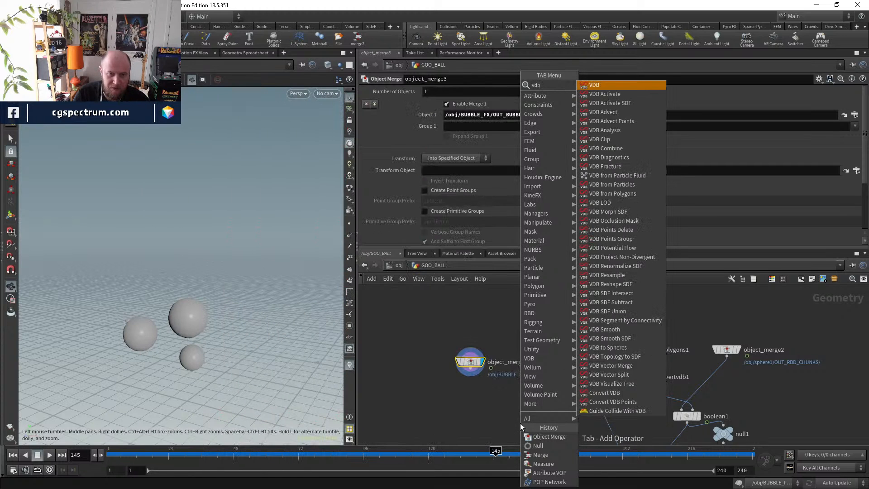
pyautogui.press('Down')
pyautogui.press('Down')
pyautogui.press('Down')
pyautogui.press('Return')
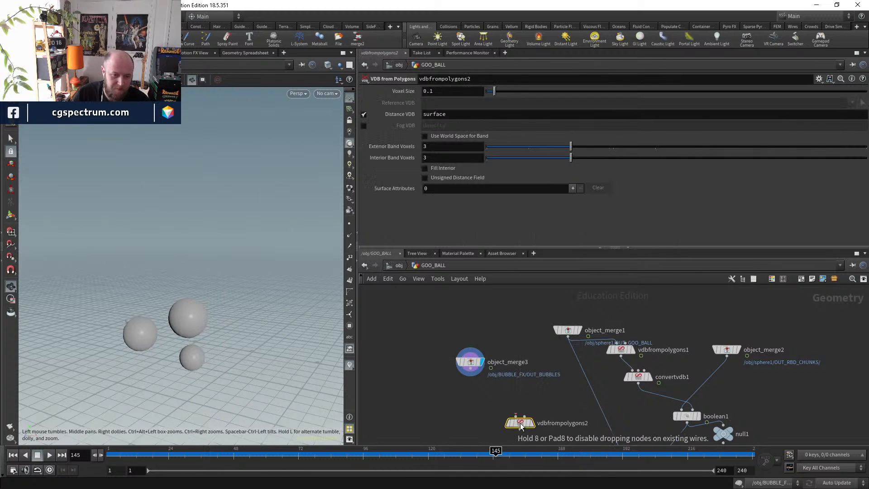
pyautogui.click(515, 413)
# - Wire object_merge3 into vdbfrompolygons2, align it beneath and display it to inspect the voxelised bubbles
pyautogui.scroll(3, 515, 410)
pyautogui.moveTo(502, 393); pyautogui.dragTo(423, 335)
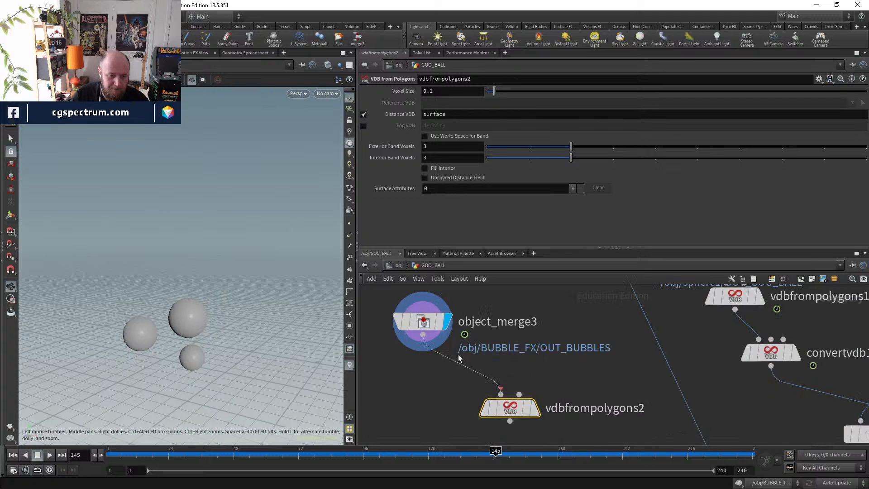
pyautogui.moveTo(521, 409); pyautogui.dragTo(433, 384)
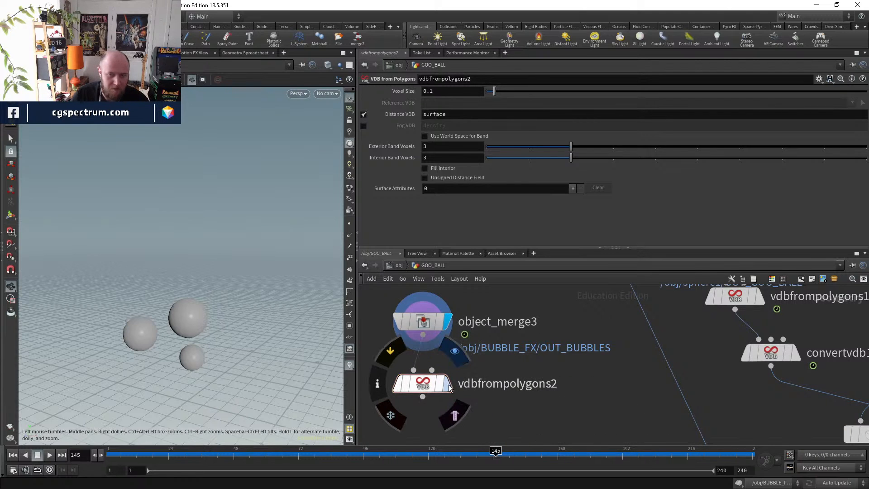
pyautogui.click(455, 352)
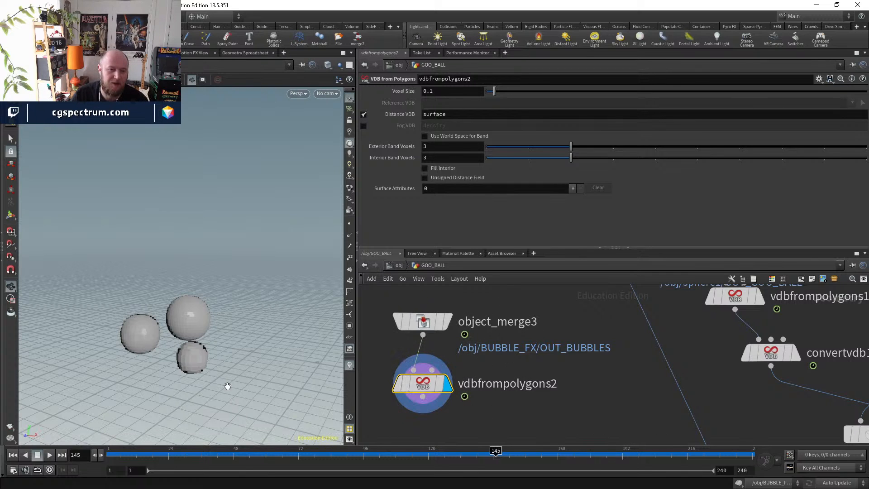
pyautogui.hotkey('shift', 'w')
pyautogui.moveTo(174, 298)
pyautogui.mouseDown()
pyautogui.moveTo(149, 299)
pyautogui.moveTo(182, 299)
pyautogui.moveTo(193, 316)
pyautogui.moveTo(188, 303)
pyautogui.moveTo(190, 332)
pyautogui.moveTo(208, 342)
pyautogui.moveTo(200, 305)
pyautogui.moveTo(225, 334)
pyautogui.moveTo(223, 314)
pyautogui.moveTo(256, 323)
pyautogui.mouseUp()
pyautogui.hotkey('shift', 'w')
# - Add a VDB Combine node below vdbfrompolygons2
pyautogui.moveTo(492, 431); pyautogui.dragTo(499, 398, button='middle')
pyautogui.press('Tab')
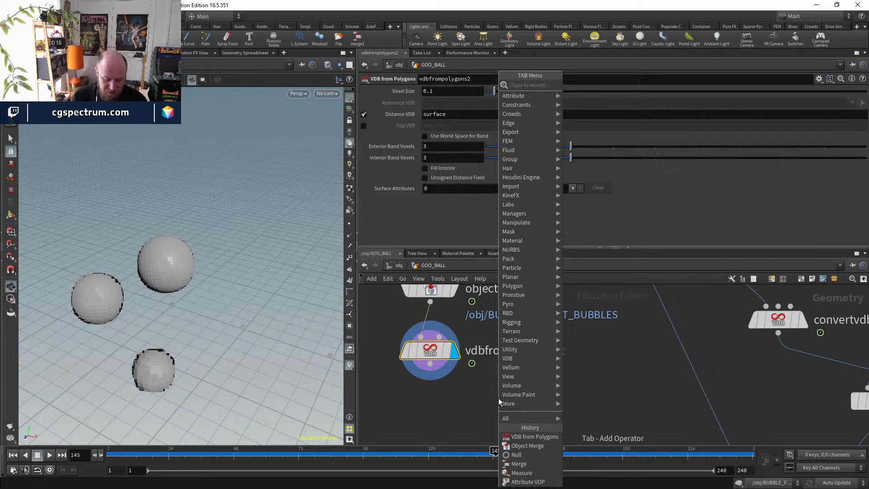
pyautogui.write('vdsbco')
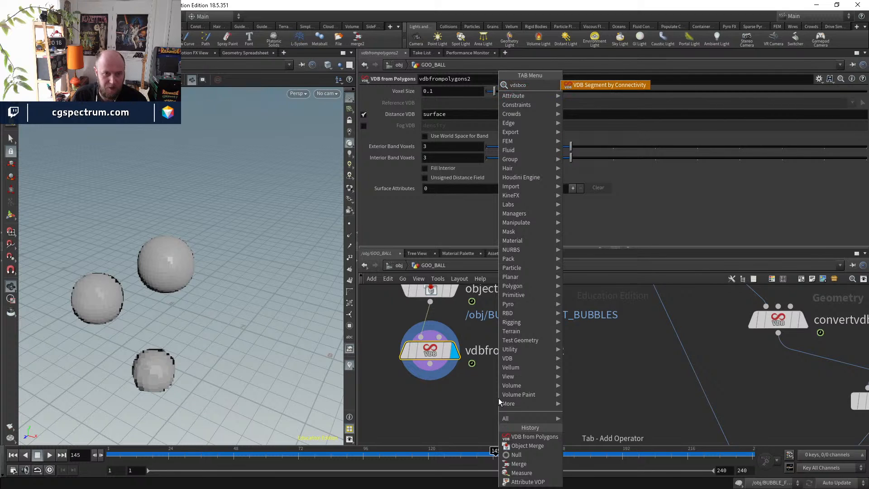
pyautogui.press('BackSpace')
pyautogui.press('BackSpace')
pyautogui.press('BackSpace')
pyautogui.press('BackSpace')
pyautogui.write('bcom')
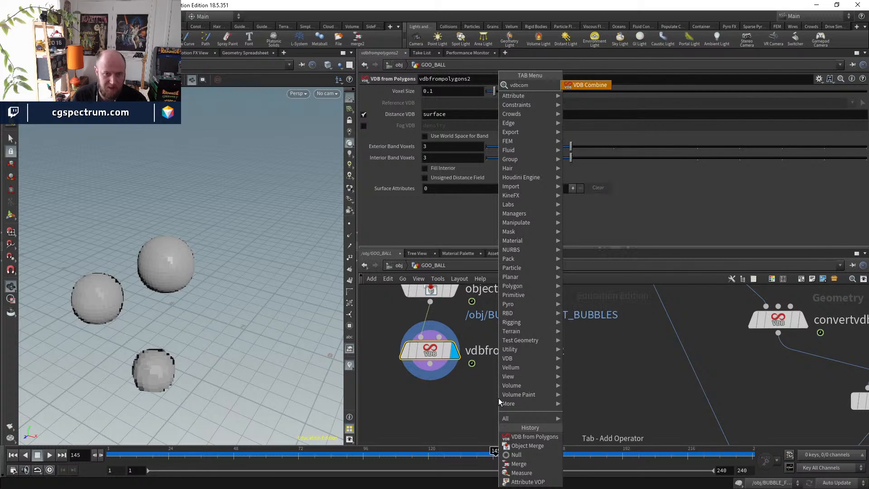
pyautogui.press('Return')
pyautogui.click(517, 392)
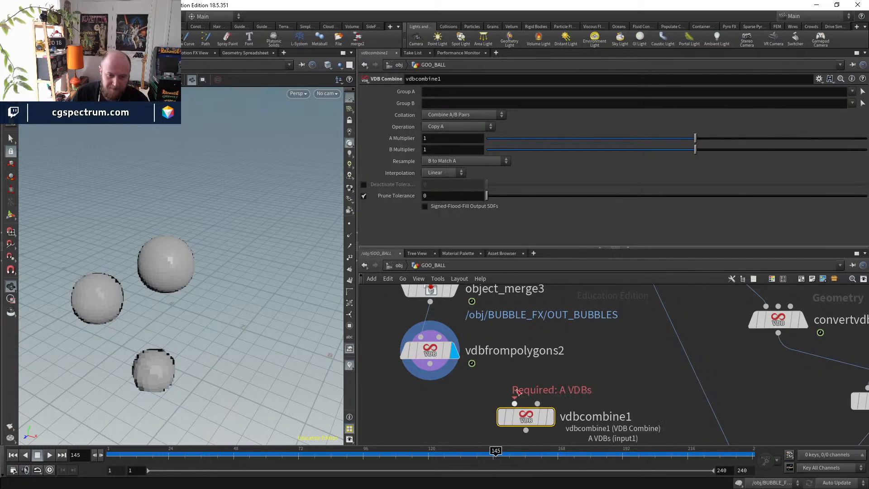
# - Wire vdbfrompolygons2 into the first input of vdbcombine1 and vdbfrompolygons1 into its second input
pyautogui.click(515, 398)
pyautogui.click(430, 365)
pyautogui.click(536, 401)
pyautogui.moveTo(620, 380); pyautogui.dragTo(526, 436, button='middle')
pyautogui.click(649, 333)
pyautogui.moveTo(589, 374); pyautogui.dragTo(604, 296, button='middle')
# - Display vdbcombine1 and set its operation to SDF Union
pyautogui.scroll(4, 491, 434)
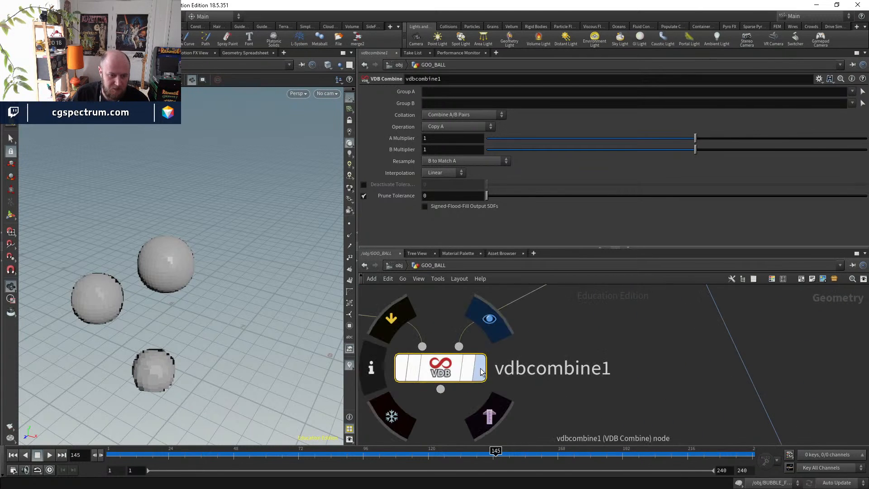
pyautogui.click(481, 371)
pyautogui.press('h')
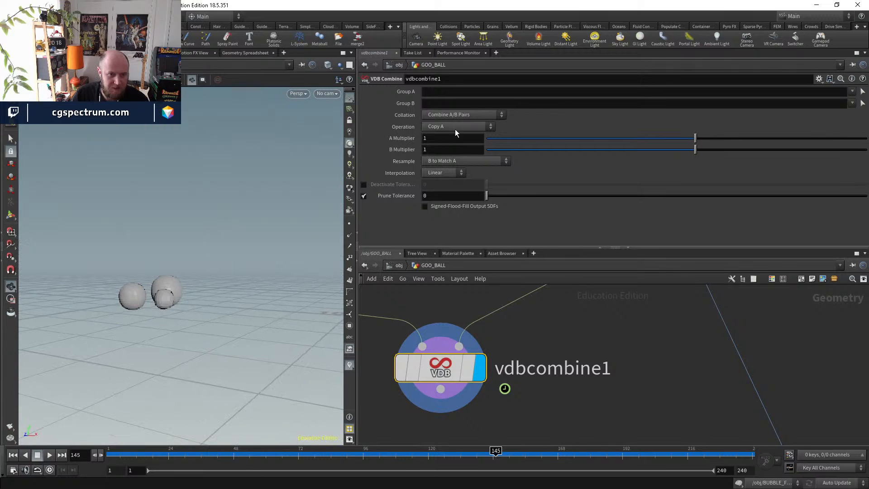
pyautogui.click(447, 125)
pyautogui.click(449, 236)
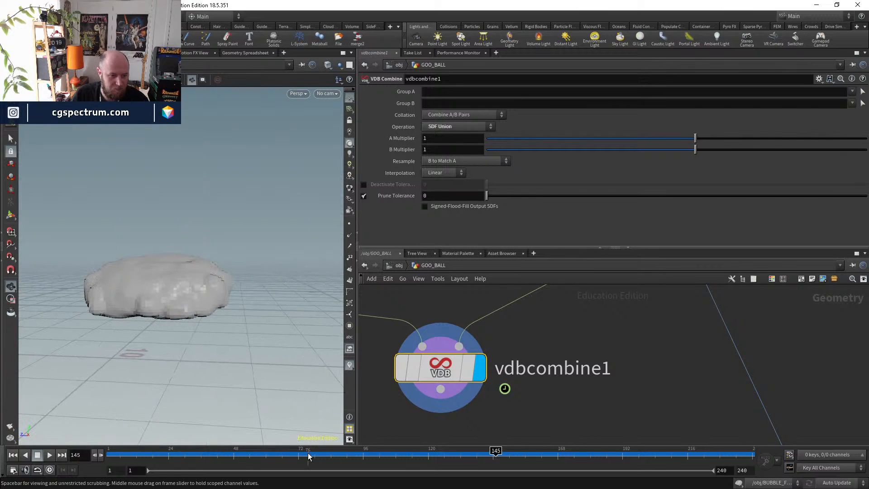
# - Scrub the timeline between frames 126 and 128 and toggle vdbcombine1's bypass to examine how the bubbles merge with the goo ball
pyautogui.moveTo(308, 455); pyautogui.dragTo(445, 451)
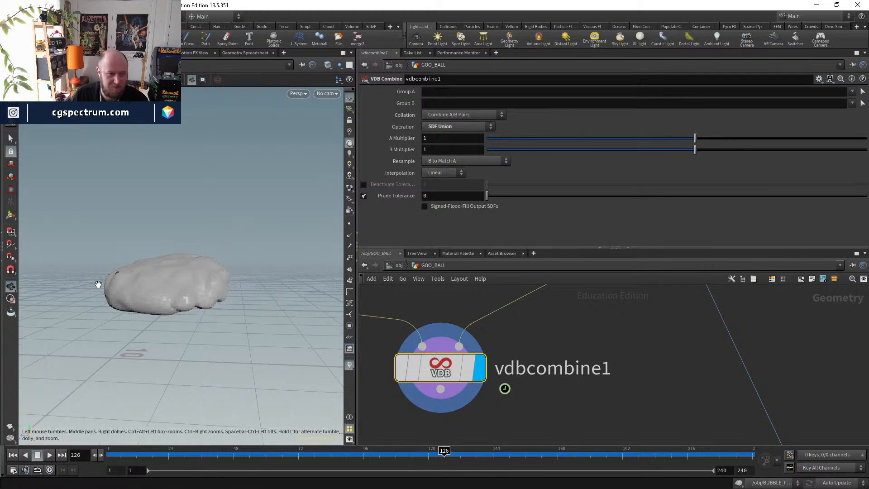
pyautogui.moveTo(98, 284); pyautogui.dragTo(197, 383)
pyautogui.moveTo(447, 455); pyautogui.dragTo(447, 453)
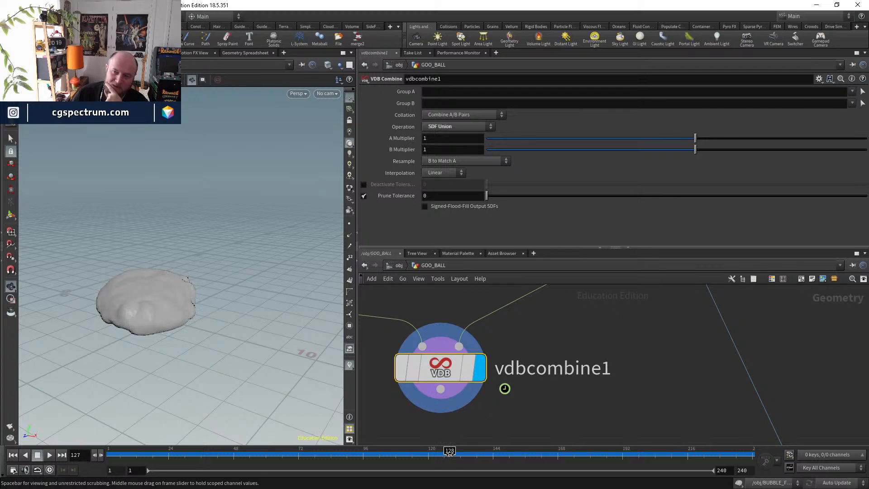
pyautogui.click(450, 453)
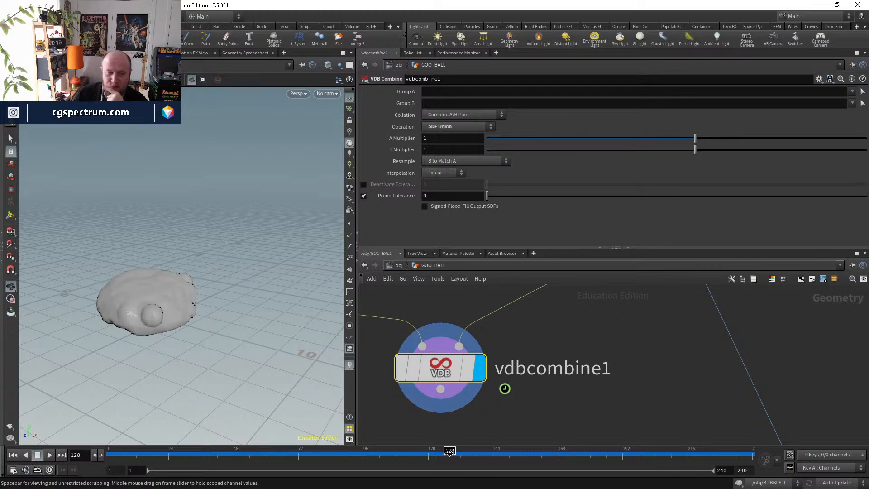
pyautogui.moveTo(449, 452); pyautogui.dragTo(447, 454)
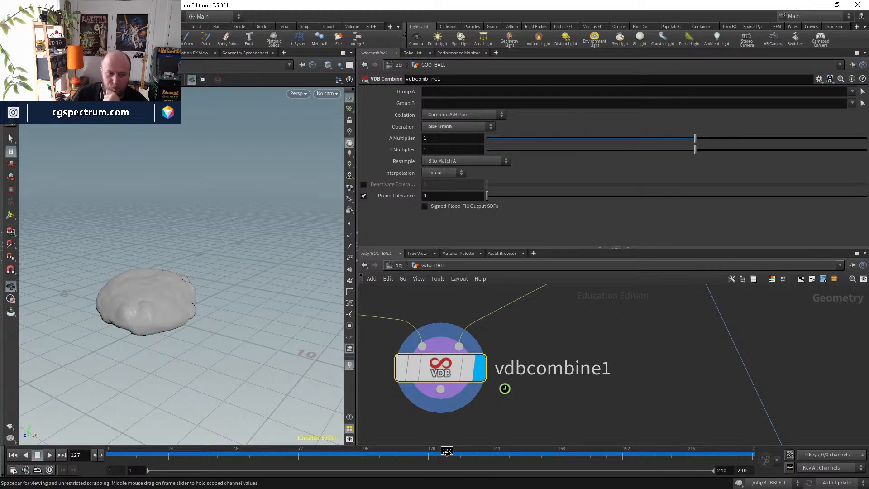
pyautogui.click(450, 454)
pyautogui.scroll(-4, 505, 390)
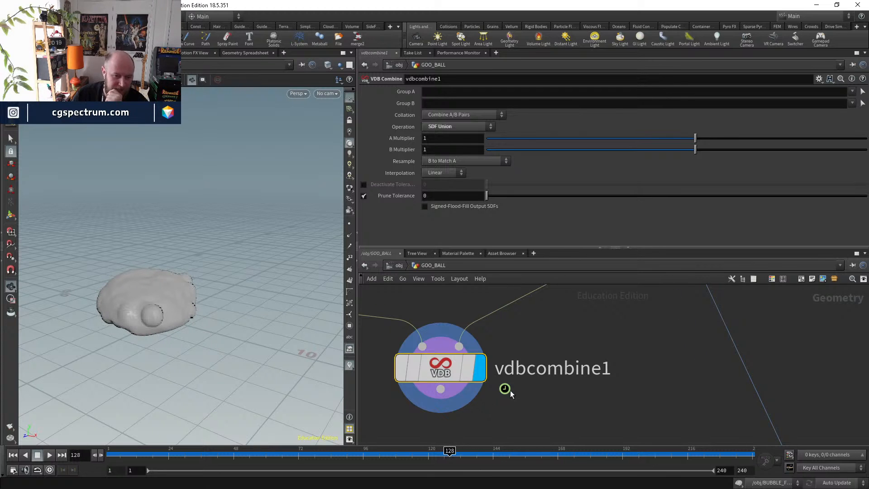
pyautogui.moveTo(452, 376)
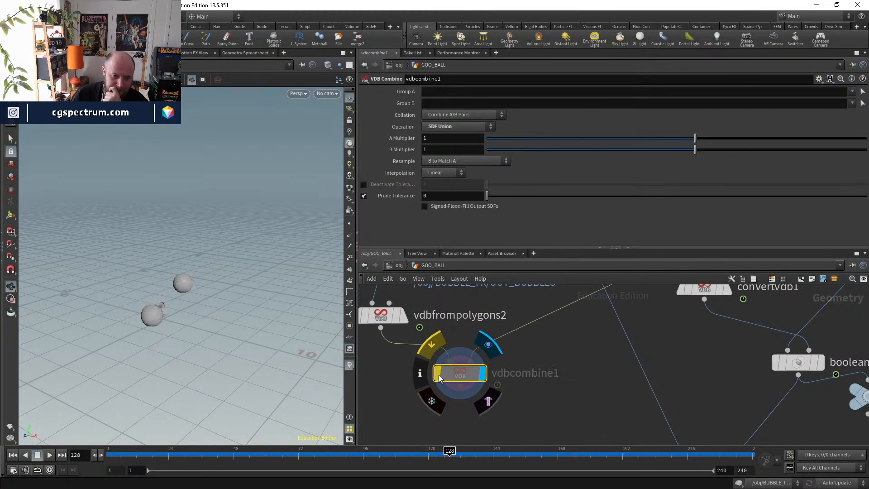
pyautogui.moveTo(439, 379); pyautogui.dragTo(460, 379)
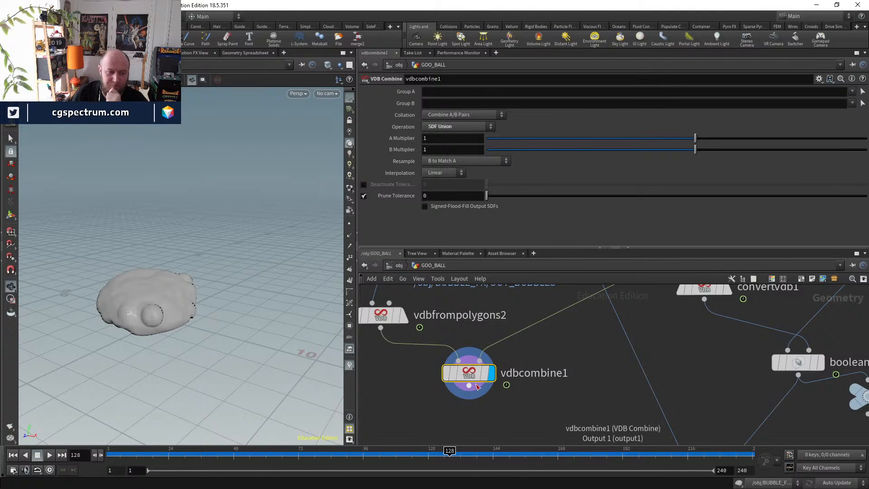
# - Tidy the layout of object_merge3, vdbfrompolygons2 and vdbcombine1 beside the goo ball branch
pyautogui.scroll(-2, 548, 395)
pyautogui.scroll(-1, 550, 394)
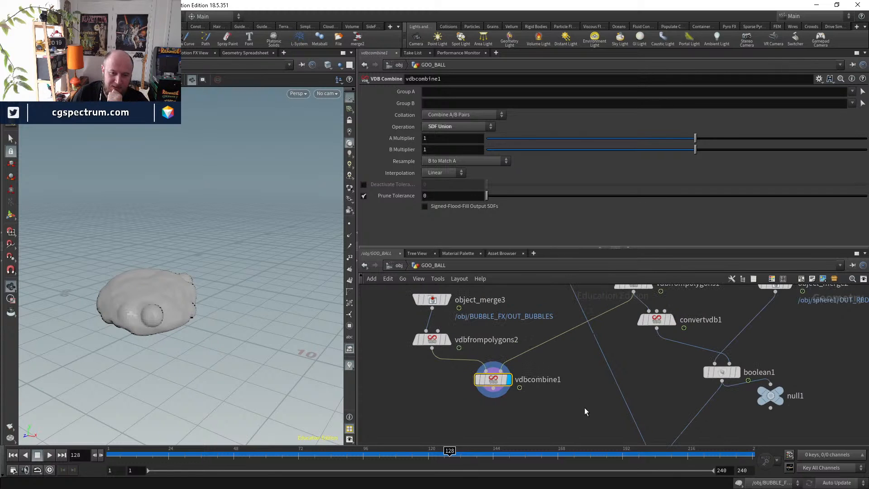
pyautogui.moveTo(411, 391); pyautogui.dragTo(434, 434, button='middle')
pyautogui.moveTo(454, 345); pyautogui.dragTo(436, 328)
pyautogui.moveTo(453, 385); pyautogui.dragTo(434, 364)
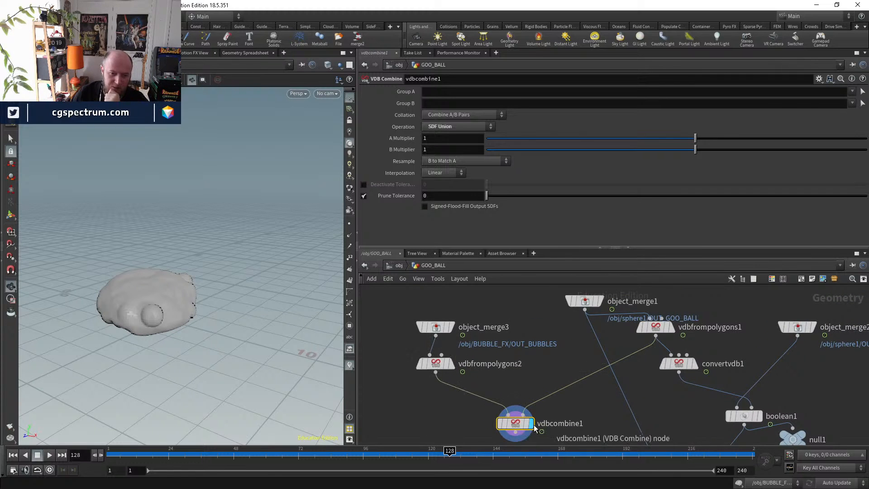
pyautogui.moveTo(520, 424); pyautogui.dragTo(513, 409)
pyautogui.moveTo(514, 410)
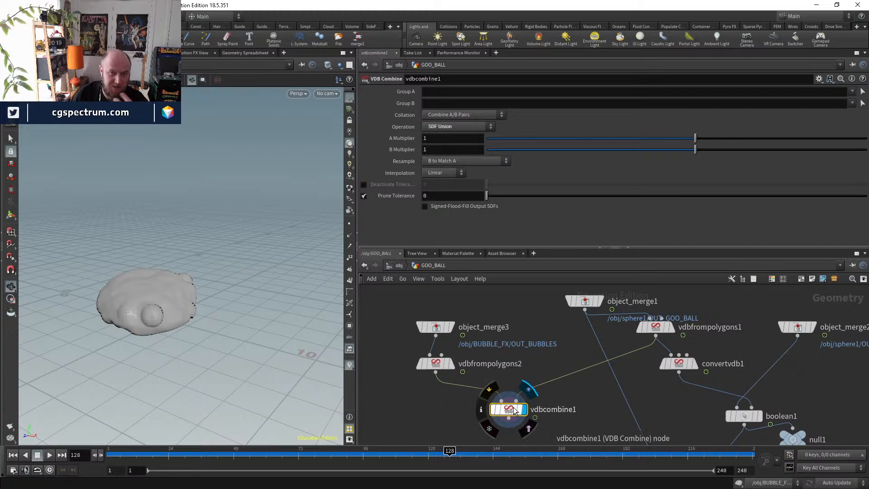
pyautogui.moveTo(583, 412); pyautogui.dragTo(565, 363, button='middle')
pyautogui.scroll(-3, 594, 401)
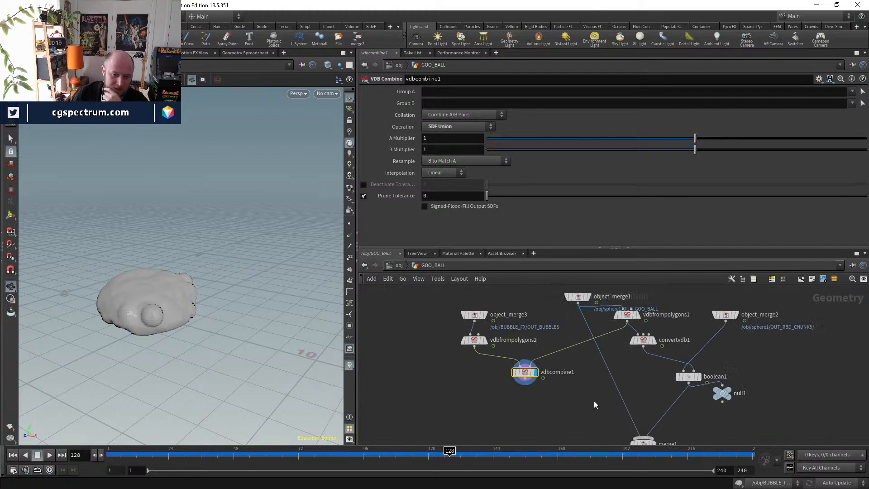
pyautogui.moveTo(597, 404); pyautogui.dragTo(557, 327, button='middle')
pyautogui.moveTo(596, 379); pyautogui.dragTo(551, 448, button='middle')
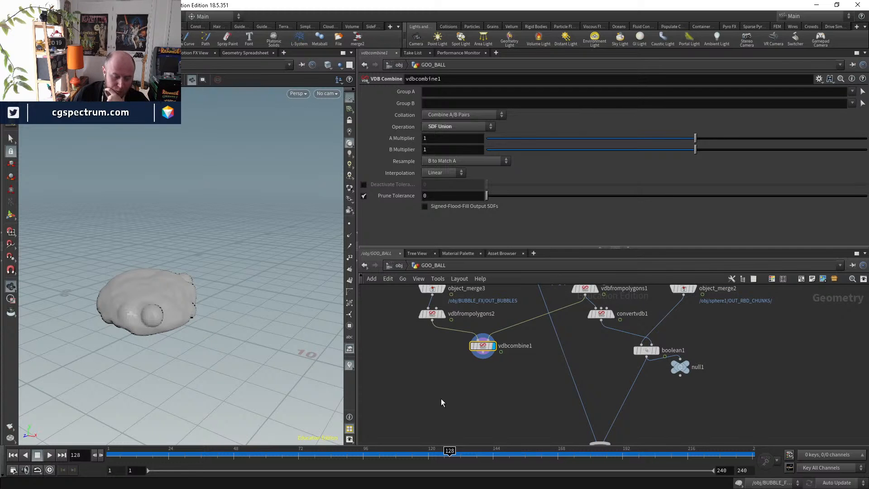
# - Scrub the timeline through frames 135, 99 and 92 to examine the combined bubbles and goo ball over time
pyautogui.moveTo(426, 455); pyautogui.dragTo(468, 453)
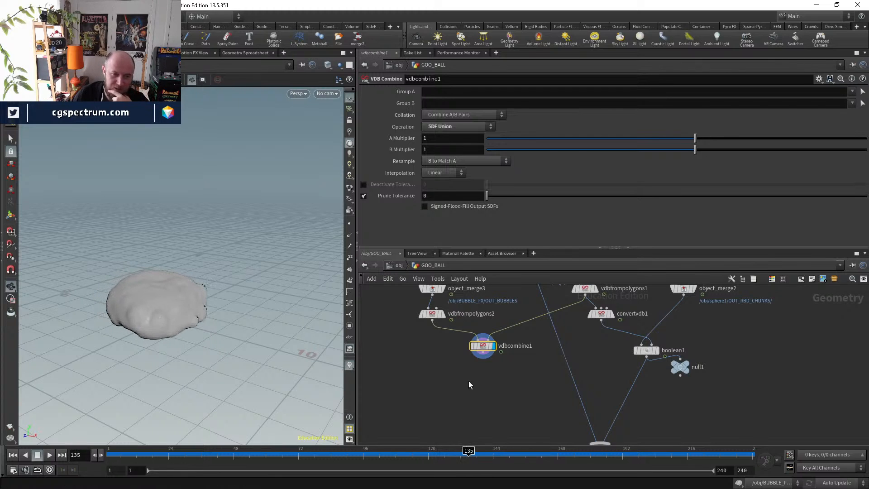
pyautogui.moveTo(468, 381); pyautogui.dragTo(461, 424, button='middle')
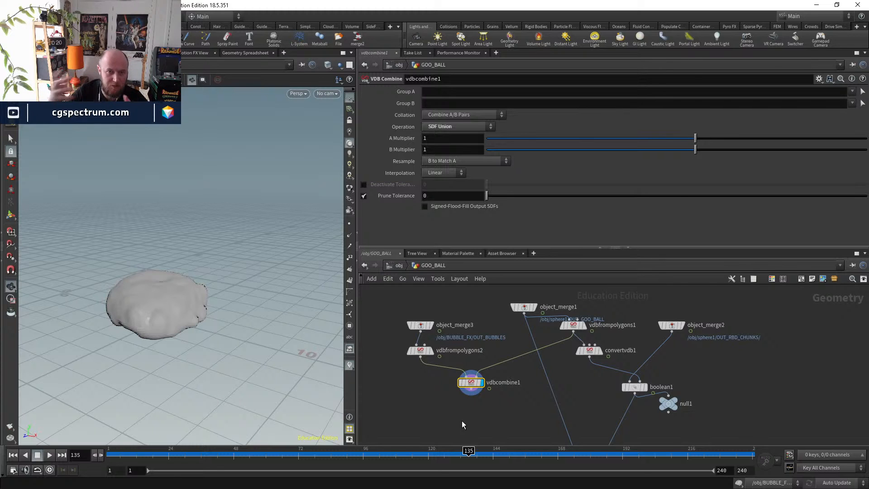
pyautogui.scroll(5, 470, 382)
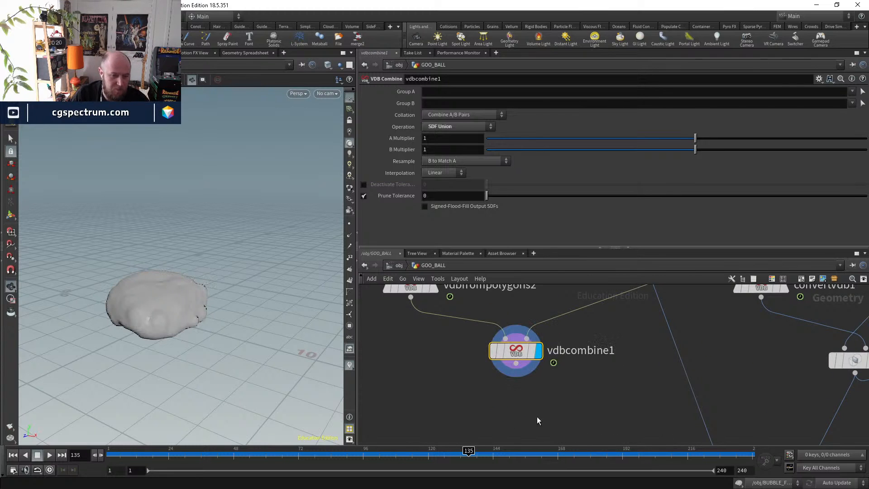
pyautogui.moveTo(363, 454); pyautogui.dragTo(415, 464)
pyautogui.moveTo(349, 453); pyautogui.dragTo(374, 454)
pyautogui.scroll(-3, 589, 390)
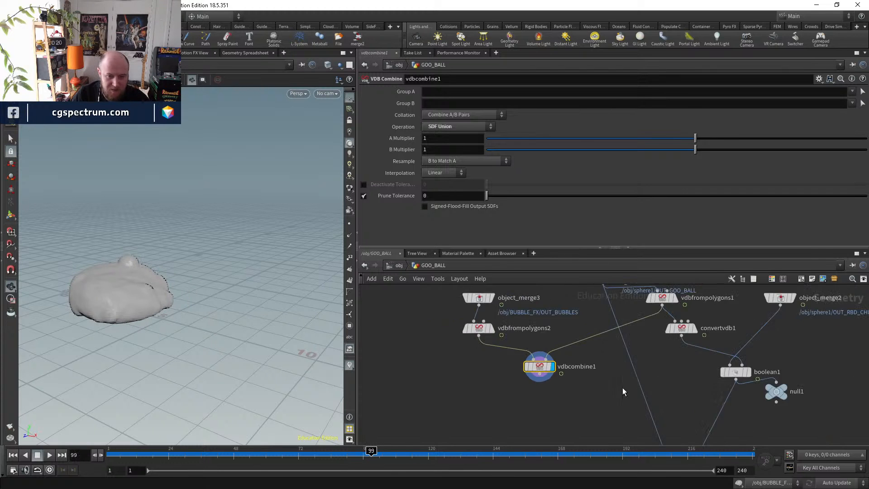
pyautogui.scroll(1, 623, 392)
pyautogui.moveTo(623, 392); pyautogui.dragTo(558, 437, button='middle')
pyautogui.moveTo(341, 454); pyautogui.dragTo(353, 455)
# - Add a Convert VDB node below vdbcombine1, wire vdbcombine1's output into it and display it
pyautogui.moveTo(504, 427); pyautogui.dragTo(501, 381, button='middle')
pyautogui.press('Tab')
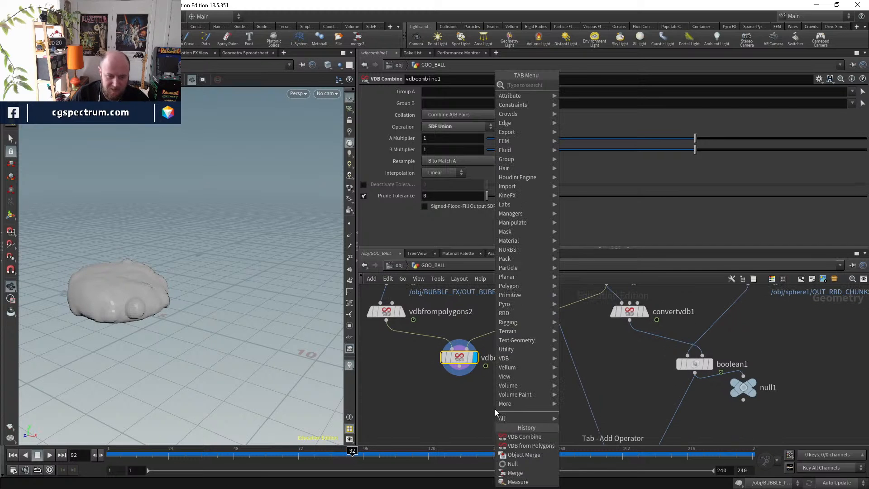
pyautogui.write('conve')
pyautogui.press('Down')
pyautogui.press('Down')
pyautogui.press('Down')
pyautogui.press('Down')
pyautogui.press('Down')
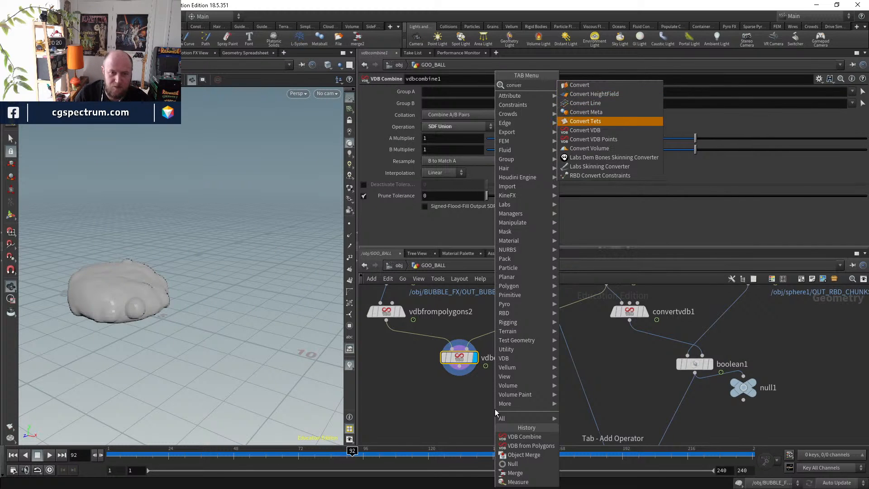
pyautogui.press('Return')
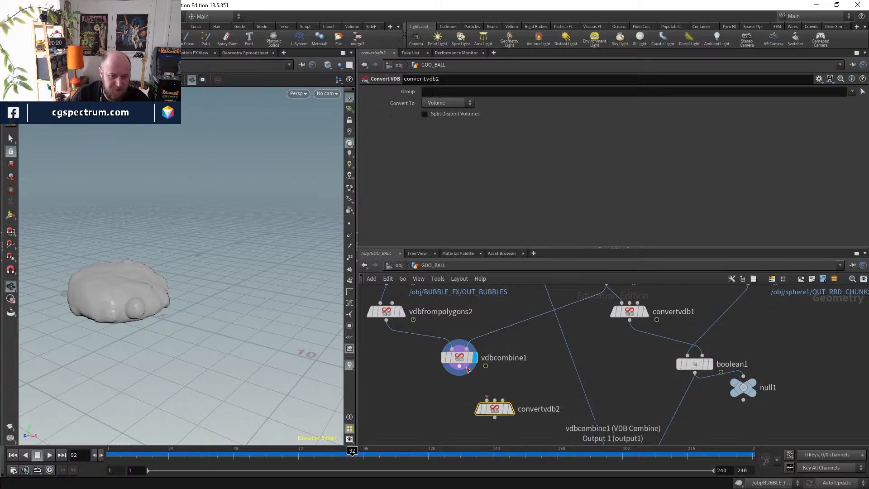
pyautogui.click(459, 366)
pyautogui.click(511, 412)
pyautogui.click(512, 410)
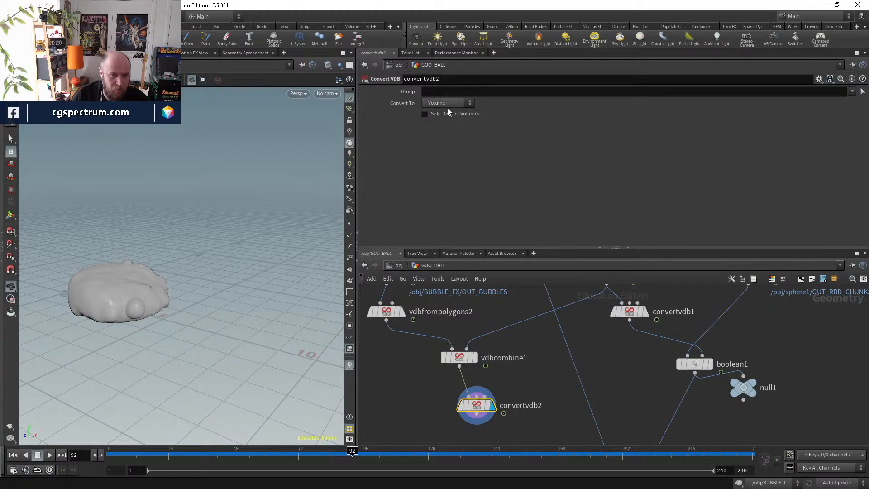
# - Set convertvdb2 to convert to Polygons and inspect the merged bubble surface up close at frame 96
pyautogui.click(448, 104)
pyautogui.click(439, 114)
pyautogui.keyDown('alt'); pyautogui.moveTo(177, 306); pyautogui.dragTo(151, 311); pyautogui.keyUp('alt')
pyautogui.keyDown('alt'); pyautogui.moveTo(151, 311); pyautogui.dragTo(115, 307, button='right'); pyautogui.keyUp('alt')
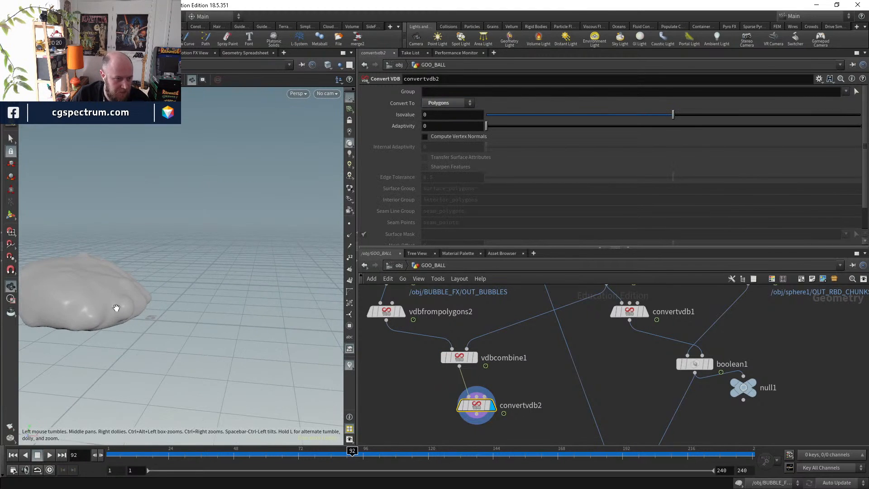
pyautogui.keyDown('alt'); pyautogui.moveTo(115, 306); pyautogui.dragTo(140, 310, button='middle'); pyautogui.keyUp('alt')
pyautogui.keyDown('alt'); pyautogui.moveTo(139, 311); pyautogui.dragTo(179, 313, button='right'); pyautogui.keyUp('alt')
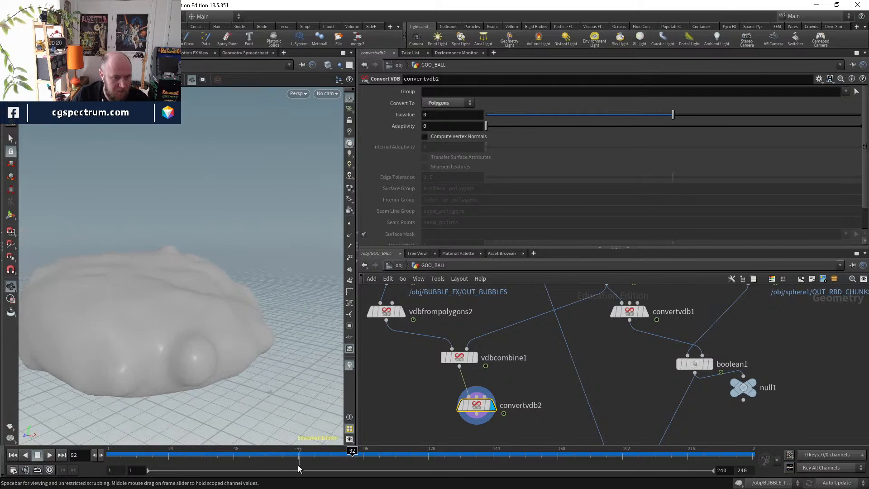
pyautogui.moveTo(352, 451)
pyautogui.mouseDown()
pyautogui.moveTo(290, 451)
pyautogui.moveTo(363, 457)
pyautogui.mouseUp()
pyautogui.scroll(5, 249, 367)
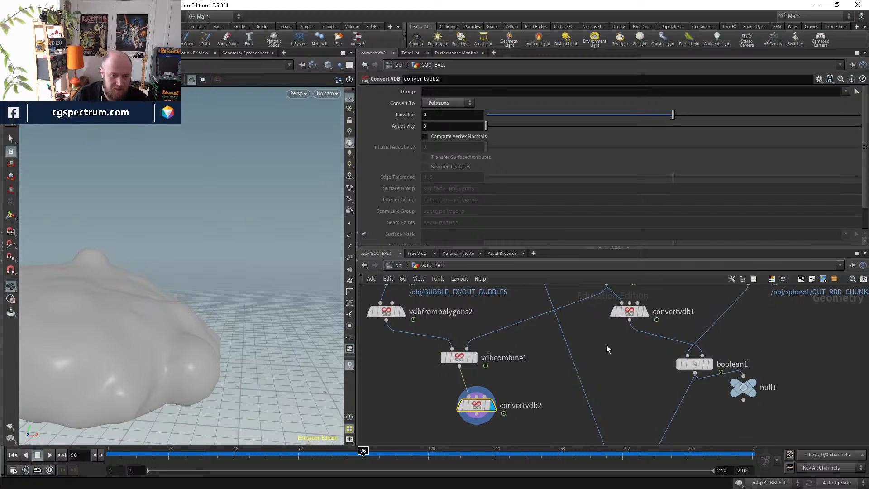
# - Open the BUBBLE_FX network and move OUT_BUBBLES and merge1 further below copytopoints1
pyautogui.scroll(-2, 560, 395)
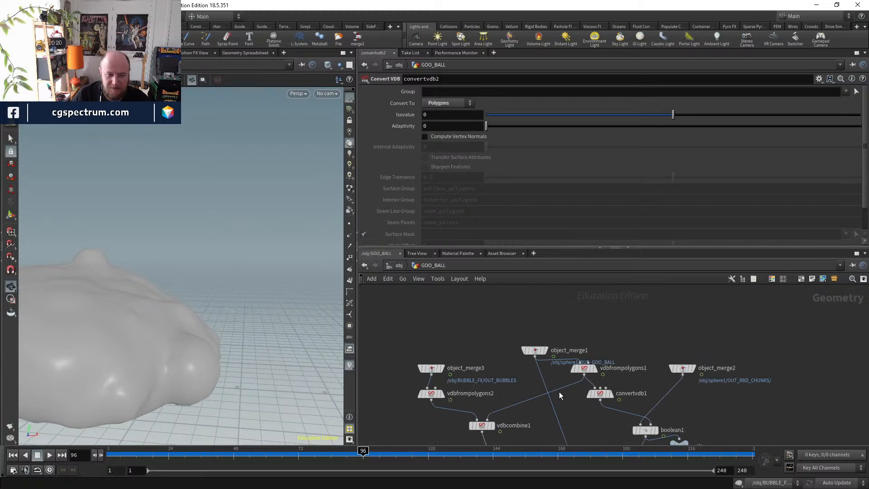
pyautogui.click(399, 266)
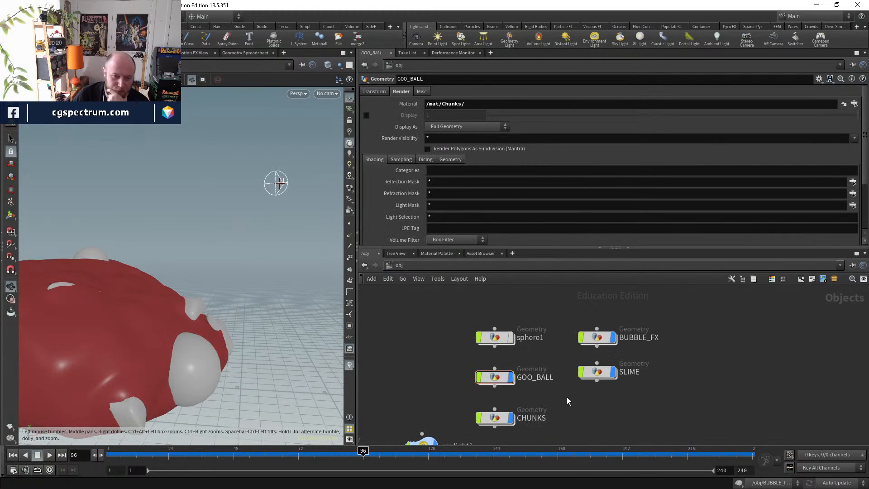
pyautogui.doubleClick(598, 338)
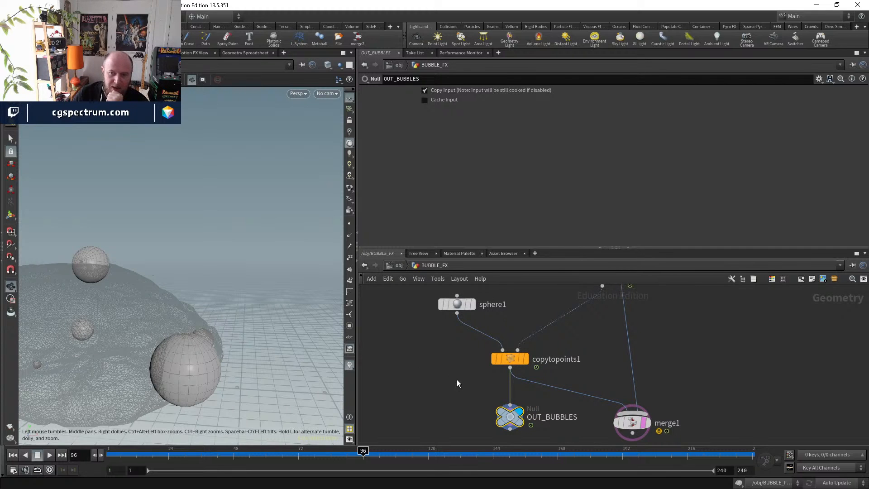
pyautogui.moveTo(301, 457); pyautogui.dragTo(363, 462)
pyautogui.moveTo(420, 406); pyautogui.dragTo(365, 296, button='middle')
pyautogui.moveTo(585, 318); pyautogui.dragTo(593, 357)
pyautogui.moveTo(454, 312); pyautogui.dragTo(446, 340)
pyautogui.scroll(-3, 501, 359)
pyautogui.moveTo(501, 359); pyautogui.dragTo(502, 407, button='middle')
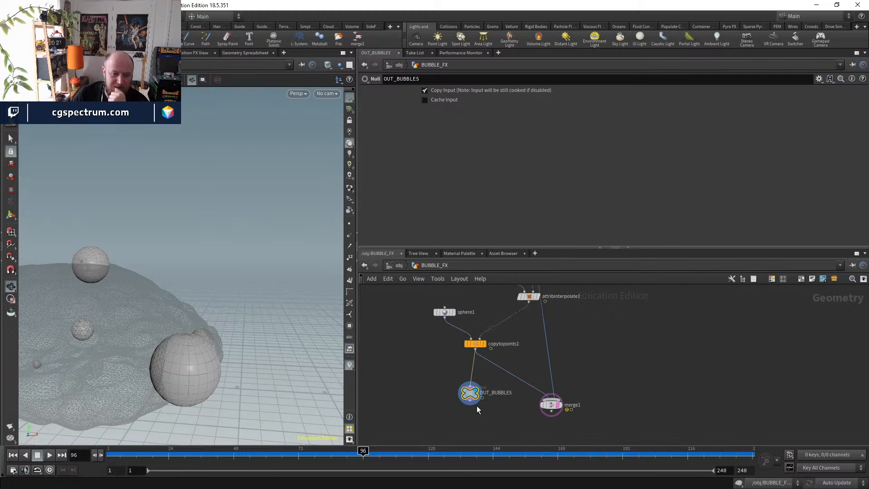
# - Change sphere1's primitive type to Polygon with a frequency of 4 and check the bubbles' wireframe
pyautogui.click(444, 312)
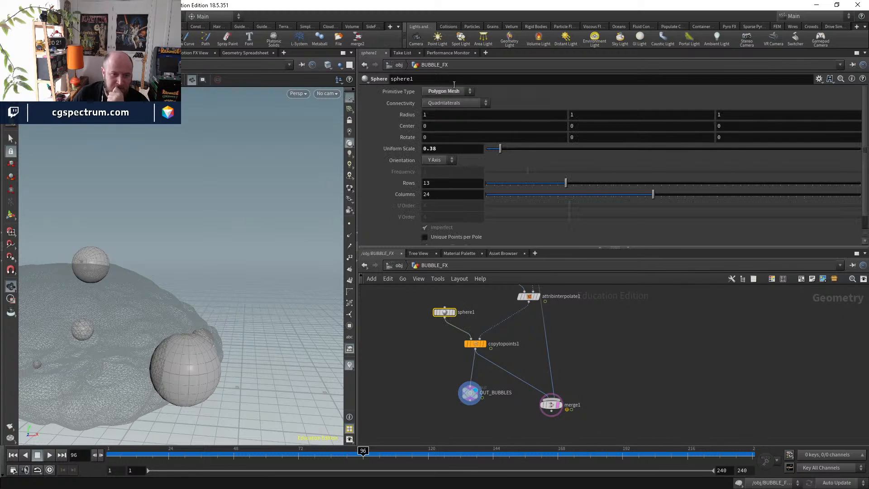
pyautogui.click(446, 92)
pyautogui.click(459, 110)
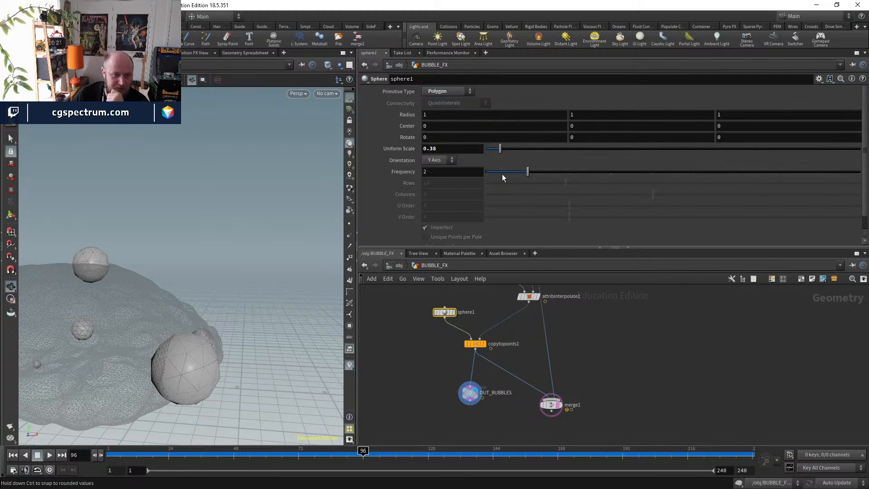
pyautogui.moveTo(531, 172); pyautogui.dragTo(609, 172)
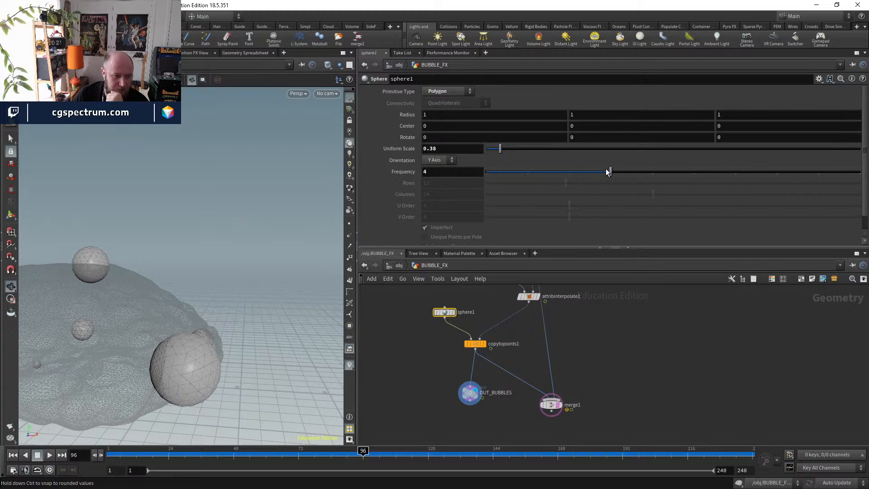
pyautogui.moveTo(253, 330)
pyautogui.mouseDown()
pyautogui.moveTo(209, 329)
pyautogui.moveTo(213, 348)
pyautogui.moveTo(245, 361)
pyautogui.moveTo(251, 381)
pyautogui.mouseUp()
pyautogui.press('w')
pyautogui.press('w')
pyautogui.press('w')
pyautogui.press('w')
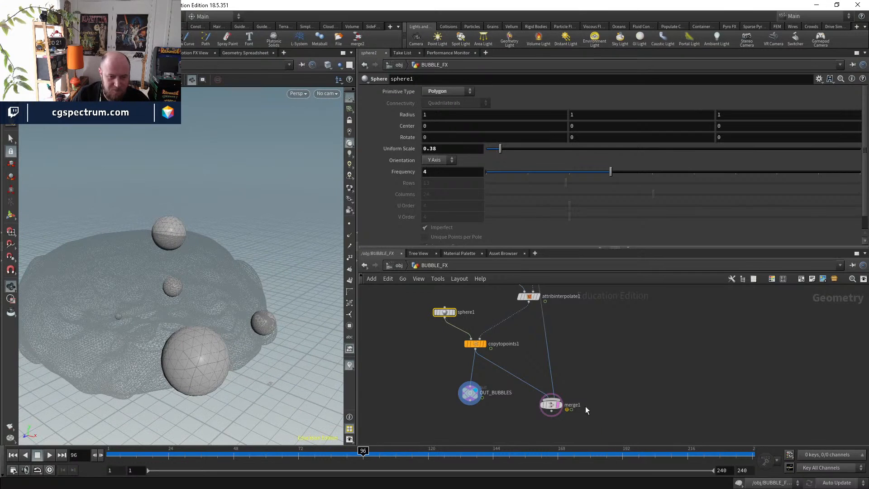
# - Align OUT_BUBBLES directly beneath copytopoints1 and look over the node chain up to popnet at frame 96
pyautogui.moveTo(585, 406); pyautogui.dragTo(567, 353, button='middle')
pyautogui.moveTo(445, 348); pyautogui.dragTo(453, 348)
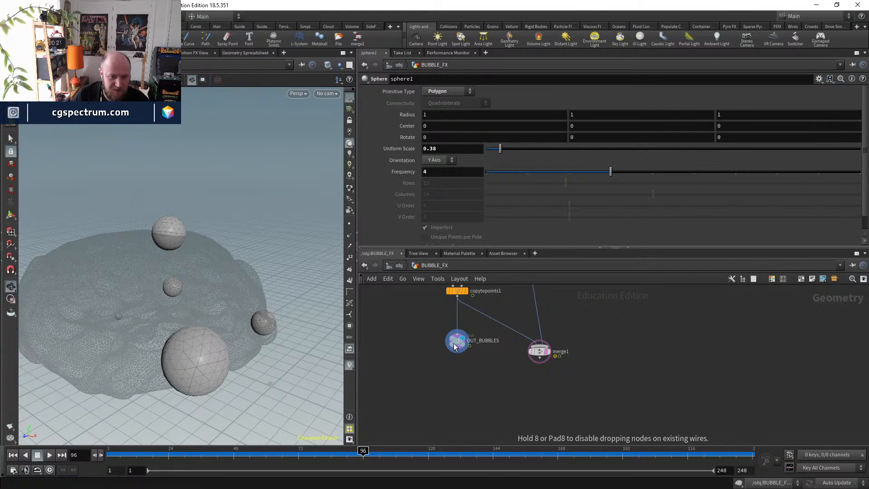
pyautogui.moveTo(509, 384); pyautogui.dragTo(484, 468, button='middle')
pyautogui.moveTo(474, 346); pyautogui.dragTo(475, 401, button='middle')
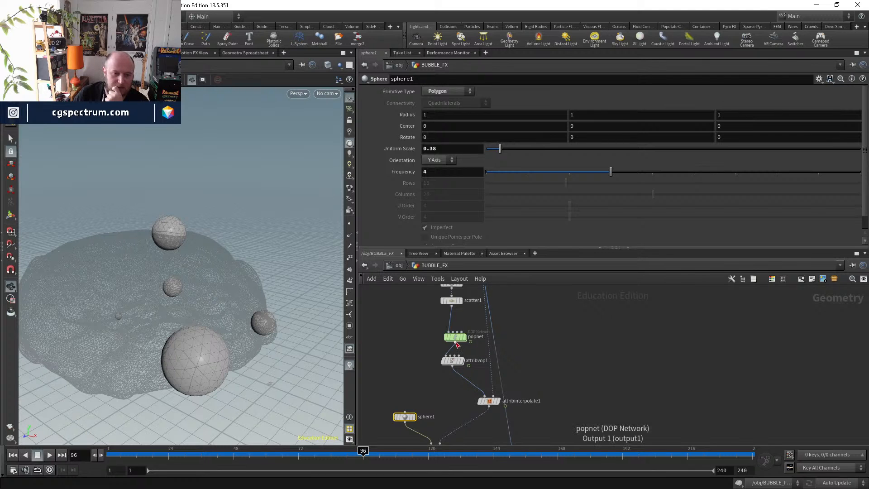
pyautogui.moveTo(447, 394); pyautogui.dragTo(443, 327, button='middle')
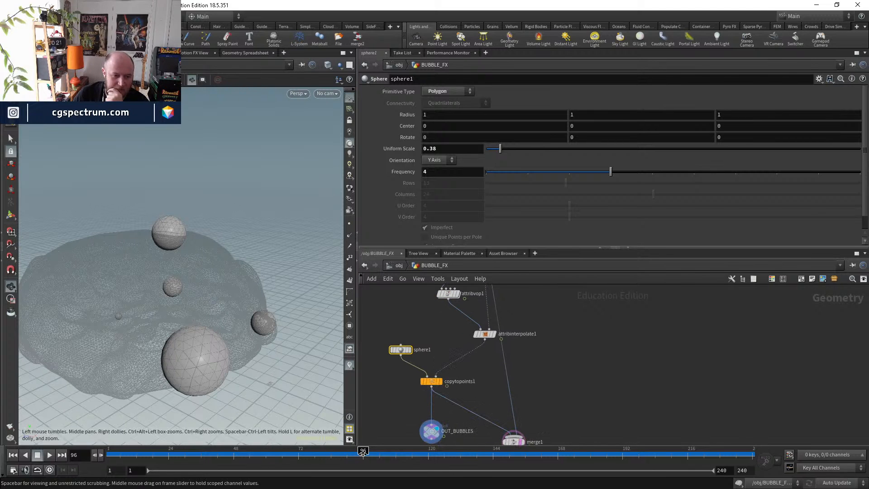
pyautogui.click(366, 452)
pyautogui.moveTo(366, 452); pyautogui.dragTo(363, 455)
# - Open the popnet and turn off Reap Particles in popsolver's update settings, scrubbing the simulation to compare
pyautogui.moveTo(453, 306); pyautogui.dragTo(435, 372, button='middle')
pyautogui.doubleClick(437, 338)
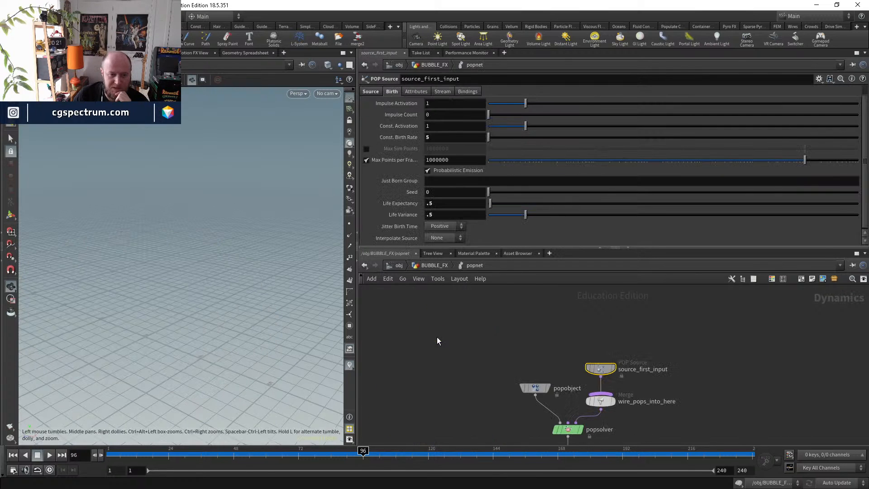
pyautogui.moveTo(690, 379); pyautogui.dragTo(661, 304, button='middle')
pyautogui.click(540, 354)
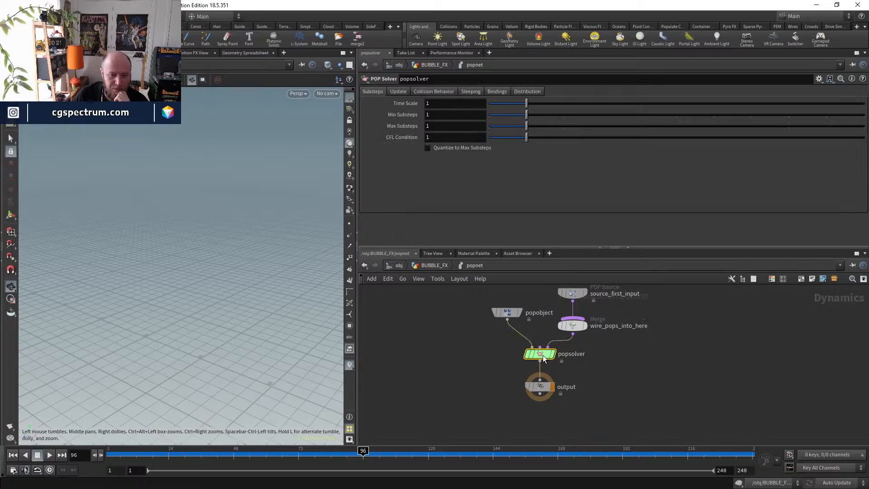
pyautogui.click(398, 91)
pyautogui.click(445, 172)
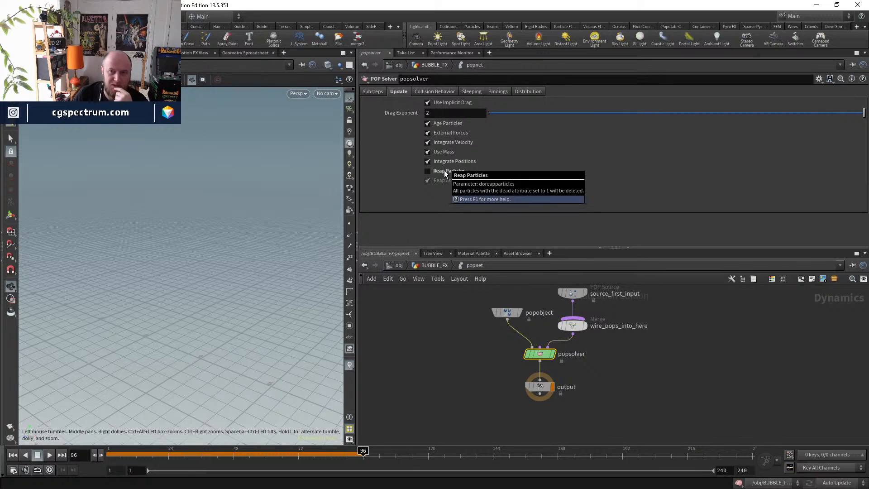
pyautogui.moveTo(444, 177)
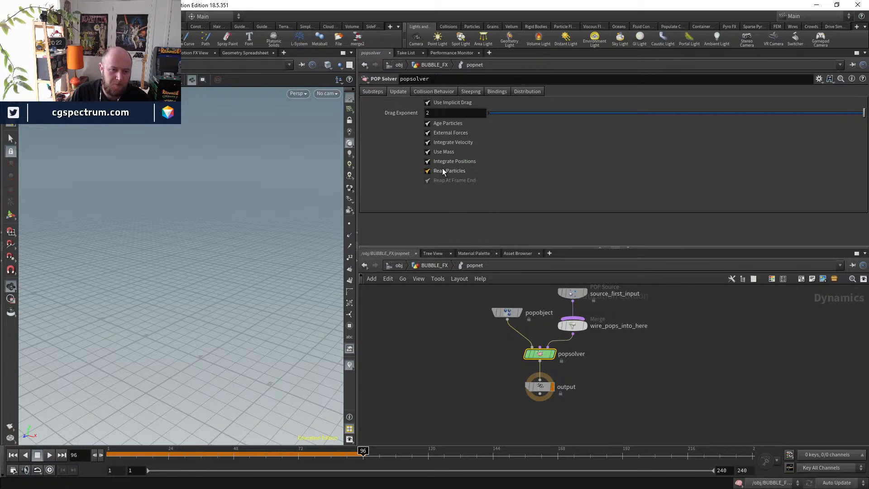
pyautogui.moveTo(290, 453); pyautogui.dragTo(353, 453)
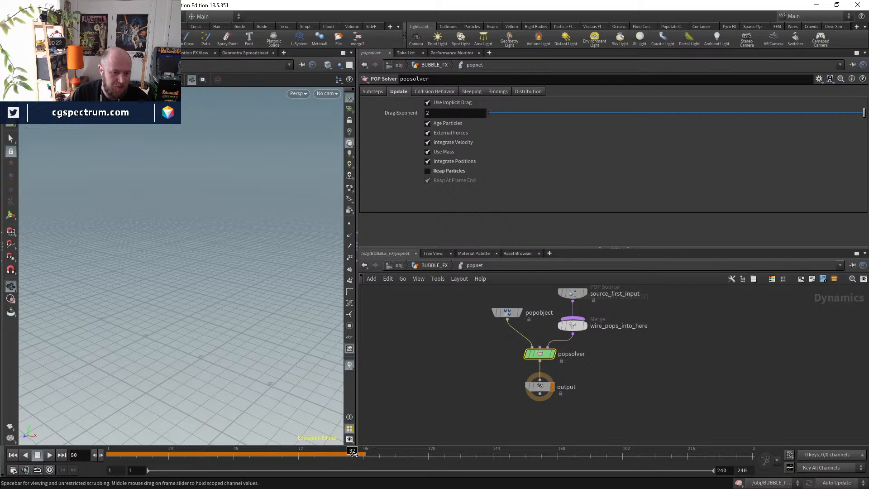
pyautogui.click(458, 170)
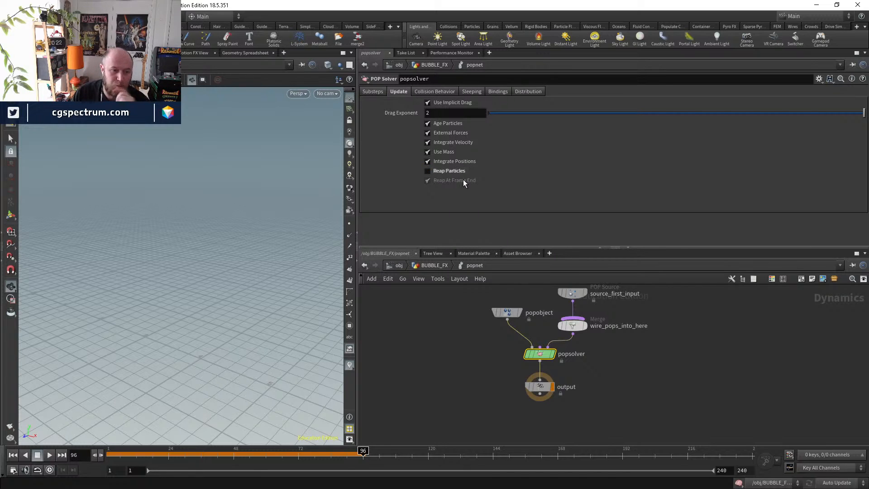
# - Check the bubbles in BUBBLE_FX, then reopen popnet to review popsolver's substep and update settings and scrub to frame 85
pyautogui.click(434, 266)
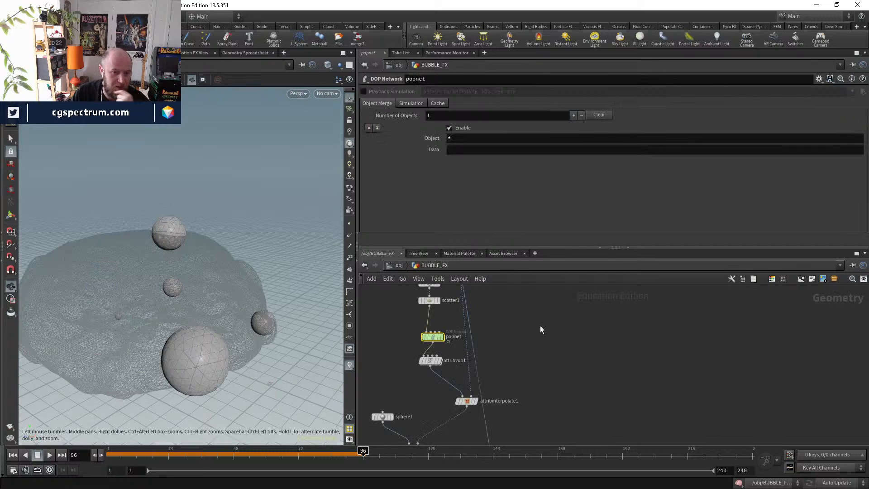
pyautogui.doubleClick(433, 338)
pyautogui.moveTo(512, 345); pyautogui.dragTo(485, 375, button='middle')
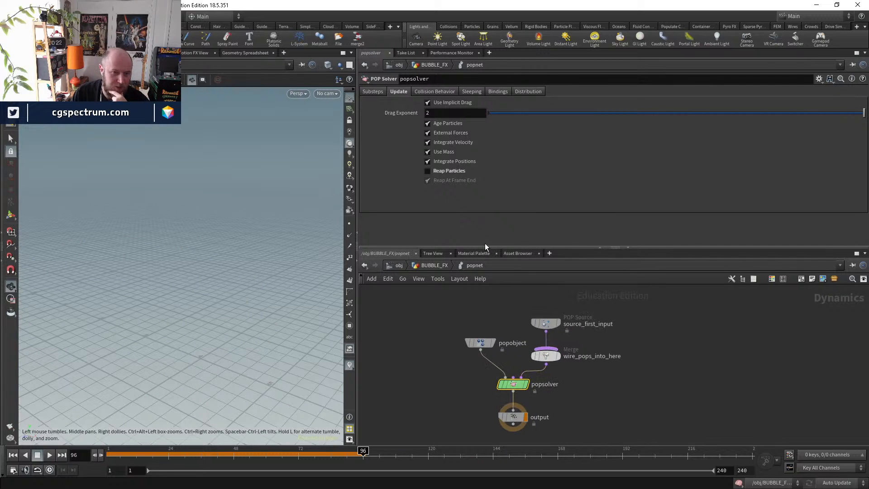
pyautogui.click(374, 92)
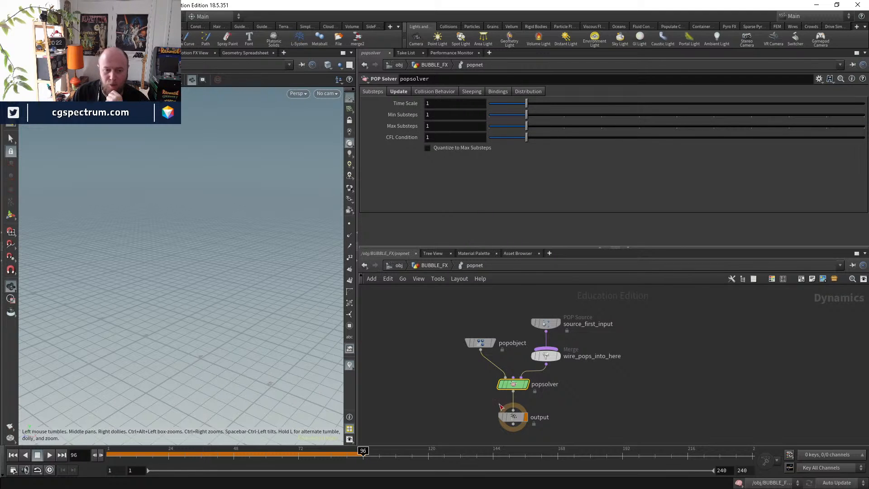
pyautogui.click(398, 93)
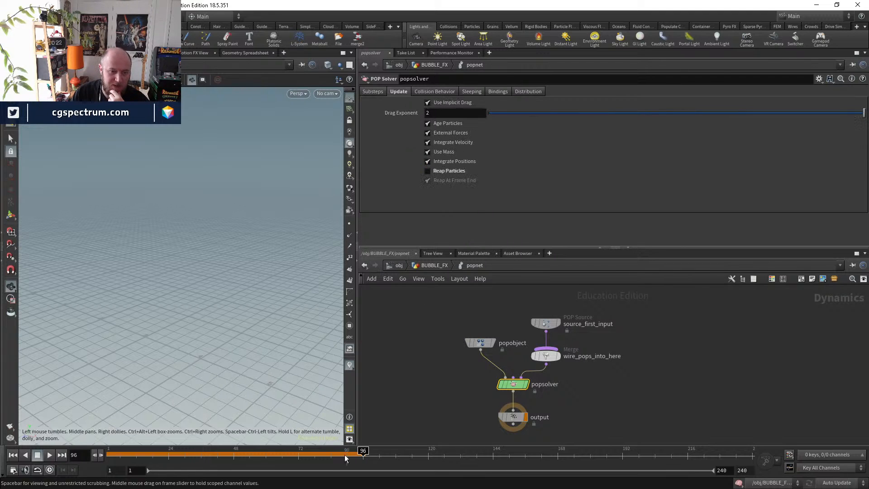
pyautogui.moveTo(270, 456); pyautogui.dragTo(334, 452)
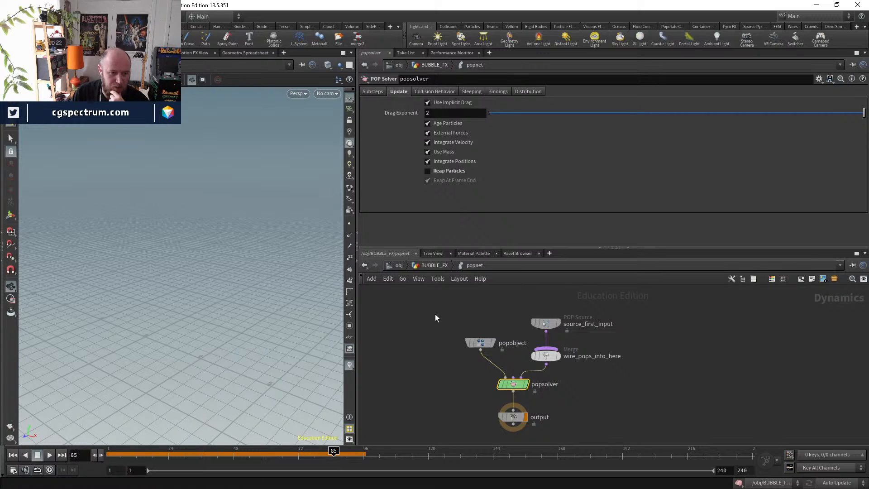
# - Display attribvop1 in BUBBLE_FX and examine its particles' dead and life attributes in the geometry spreadsheet while replaying the simulation to frame 75
pyautogui.click(434, 266)
pyautogui.click(430, 361)
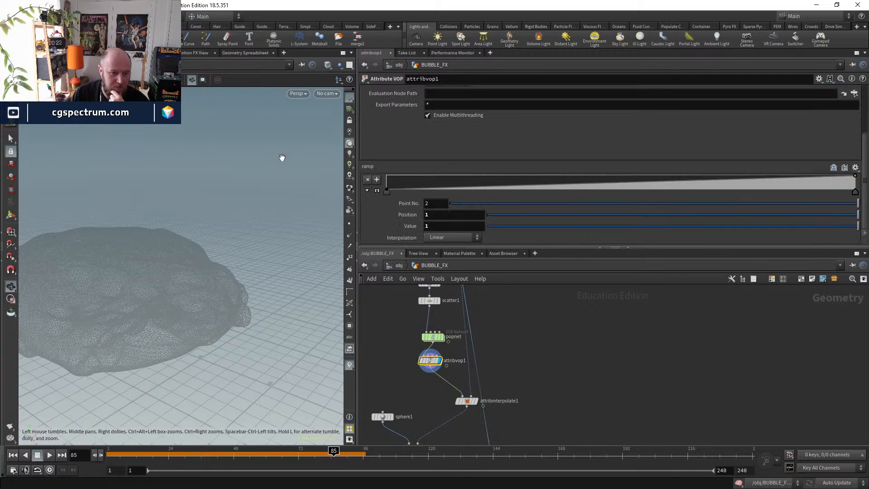
pyautogui.click(243, 53)
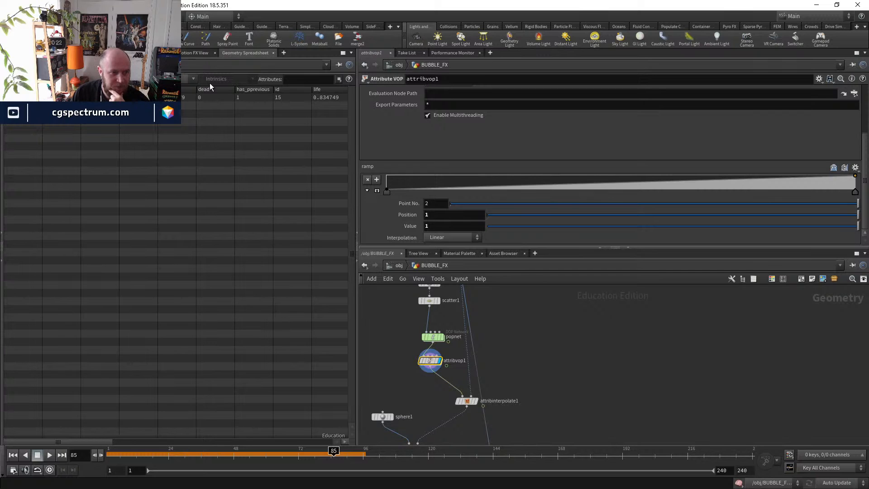
pyautogui.moveTo(172, 451)
pyautogui.mouseDown()
pyautogui.moveTo(235, 453)
pyautogui.moveTo(172, 454)
pyautogui.mouseUp()
pyautogui.hotkey('ctrl', 'Up')
pyautogui.click(49, 455)
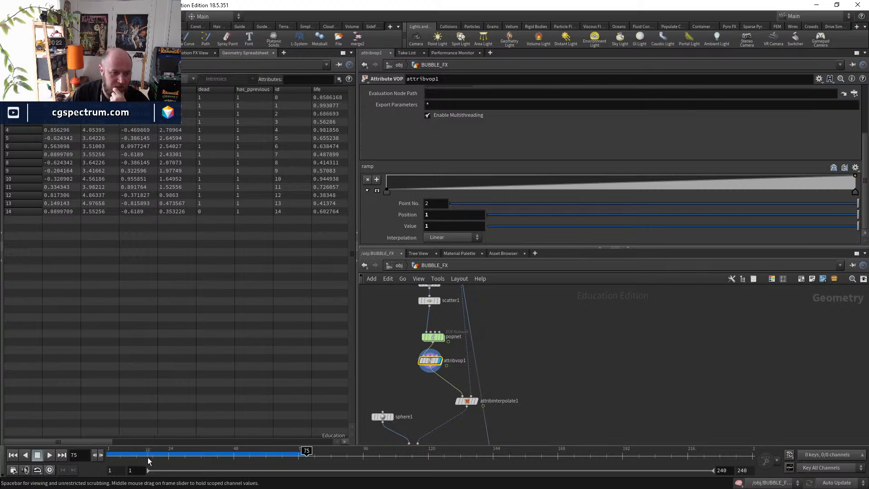
pyautogui.moveTo(152, 453); pyautogui.dragTo(275, 453)
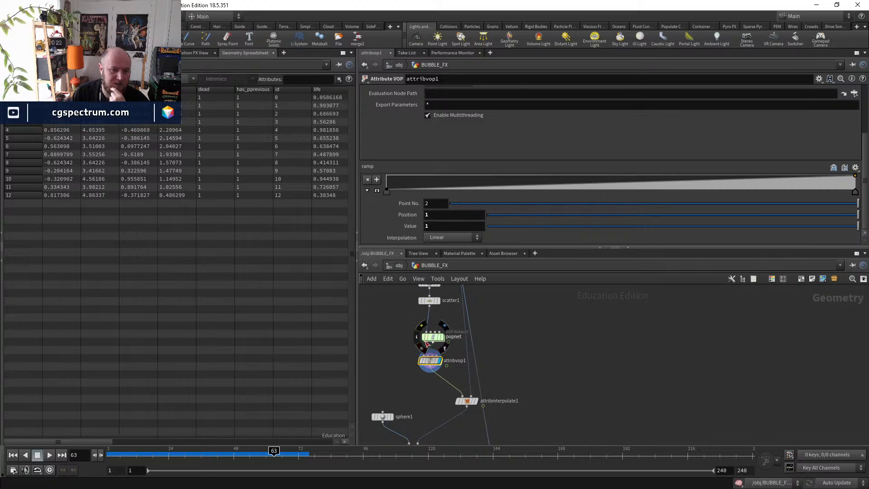
# - Return to the 3D view and examine attribvop1's particles around the goo ball at frame 37
pyautogui.click(19, 53)
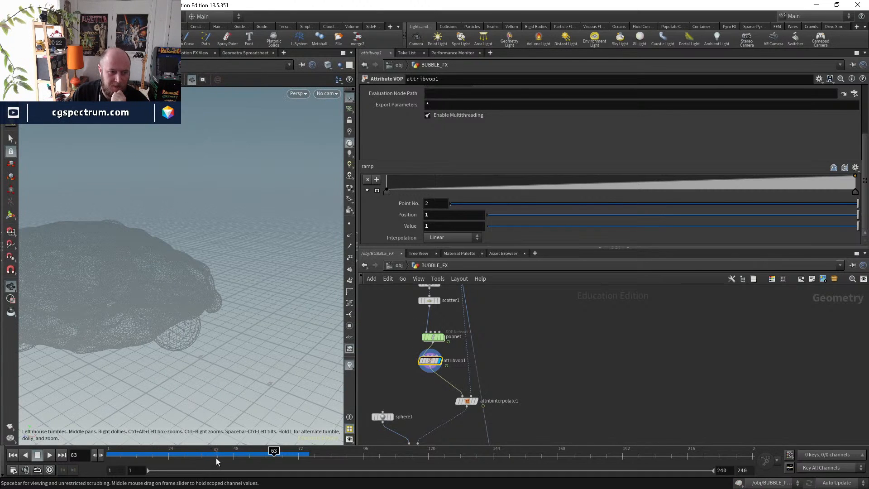
pyautogui.moveTo(155, 460); pyautogui.dragTo(204, 455)
pyautogui.moveTo(156, 229); pyautogui.dragTo(106, 311, button='right')
pyautogui.moveTo(128, 236); pyautogui.dragTo(235, 311, button='middle')
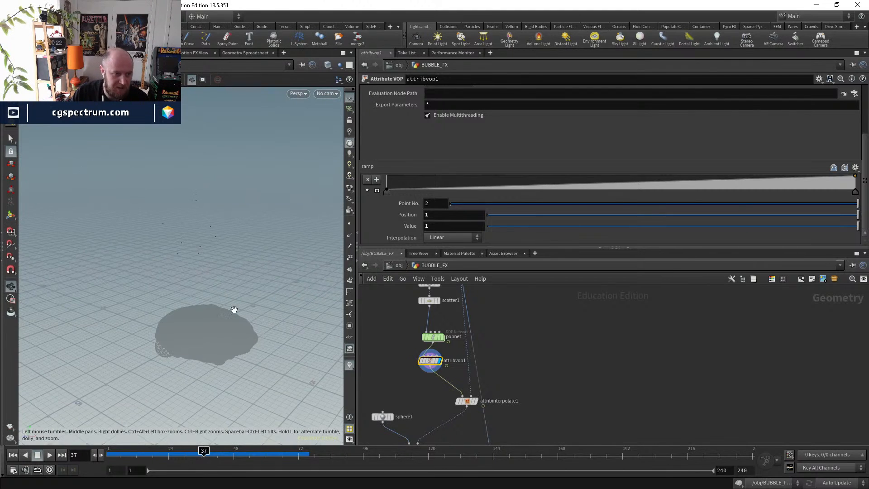
# - Scrub the particles to frame 36 and display the OUT_BUBBLES null in BUBBLE_FX
pyautogui.moveTo(234, 310); pyautogui.dragTo(221, 326)
pyautogui.moveTo(128, 458); pyautogui.dragTo(202, 452)
pyautogui.moveTo(581, 419); pyautogui.dragTo(603, 296, button='middle')
pyautogui.scroll(3, 433, 359)
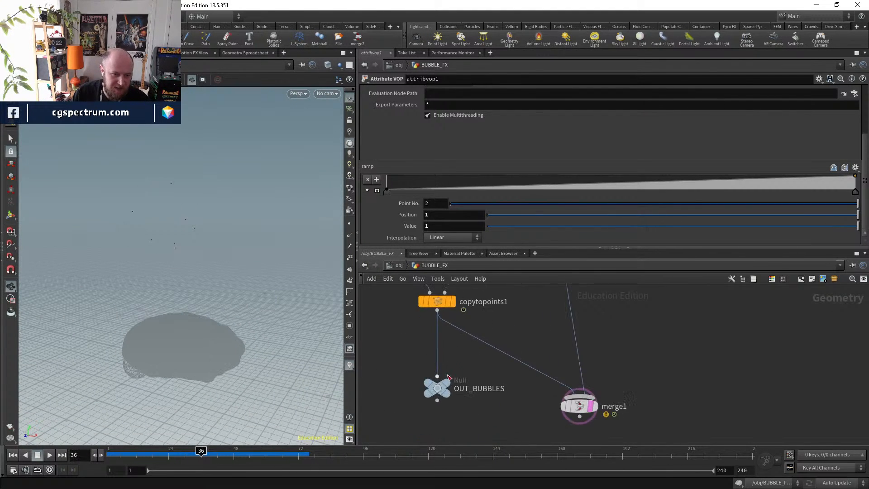
pyautogui.click(455, 372)
pyautogui.click(437, 388)
# - Scrub to frame 71, examine the bubble spheres in wireframe and check copytopoints1's point attributes
pyautogui.moveTo(117, 457); pyautogui.dragTo(296, 452)
pyautogui.press('w')
pyautogui.moveTo(269, 352); pyautogui.dragTo(295, 326, button='right')
pyautogui.moveTo(295, 326); pyautogui.dragTo(271, 337)
pyautogui.moveTo(480, 401); pyautogui.dragTo(471, 459, button='middle')
pyautogui.middleClick(433, 358)
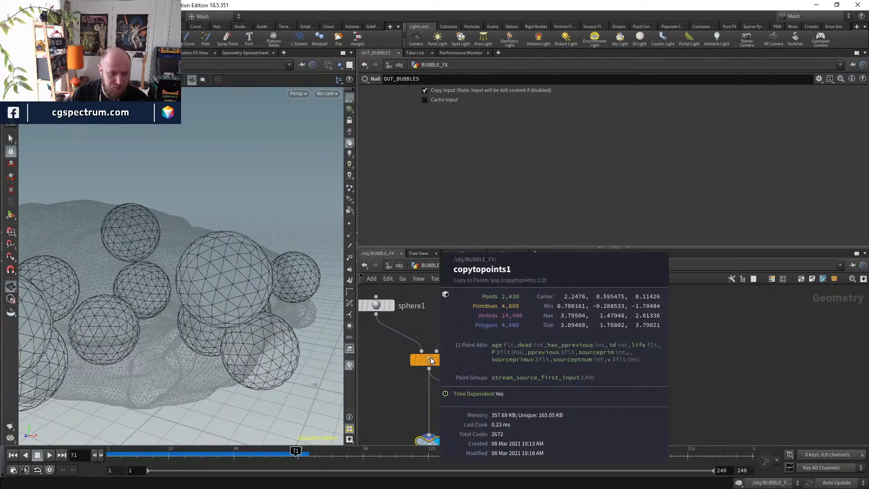
pyautogui.moveTo(472, 414); pyautogui.dragTo(468, 370, button='middle')
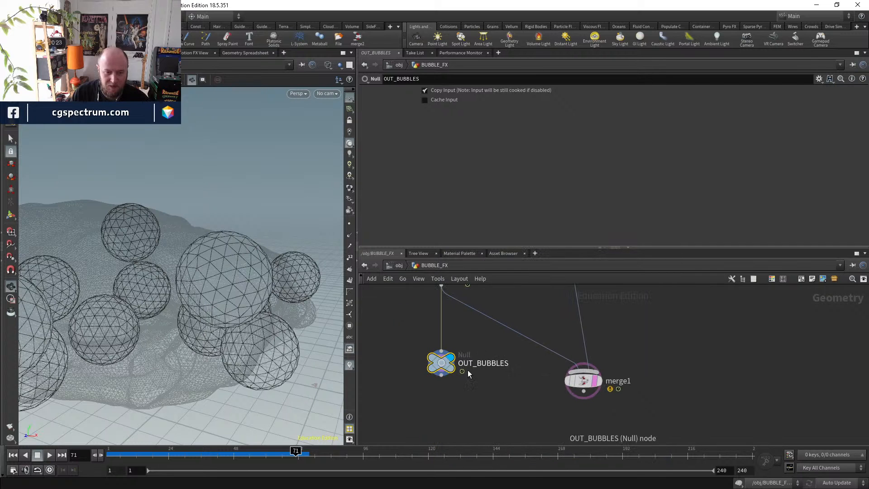
# - Insert a Blast node between copytopoints1 and OUT_BUBBLES
pyautogui.press('Tab')
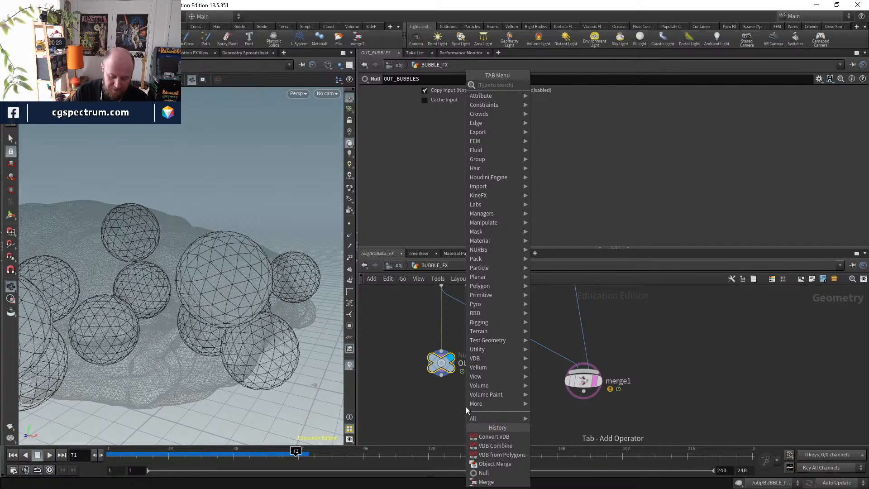
pyautogui.write('blast')
pyautogui.press('Return')
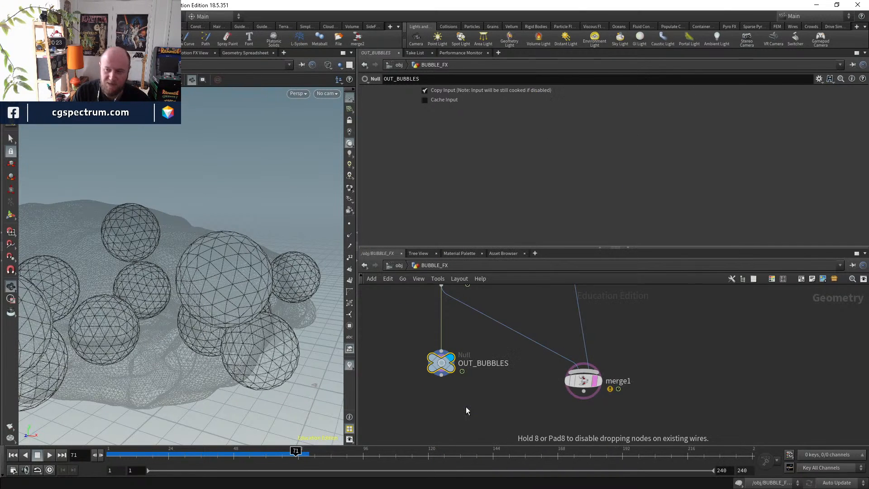
pyautogui.click(444, 329)
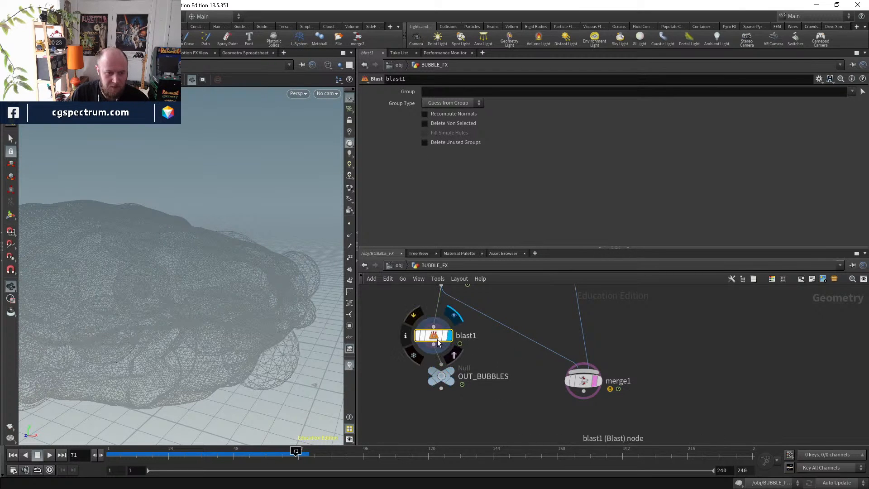
pyautogui.click(852, 95)
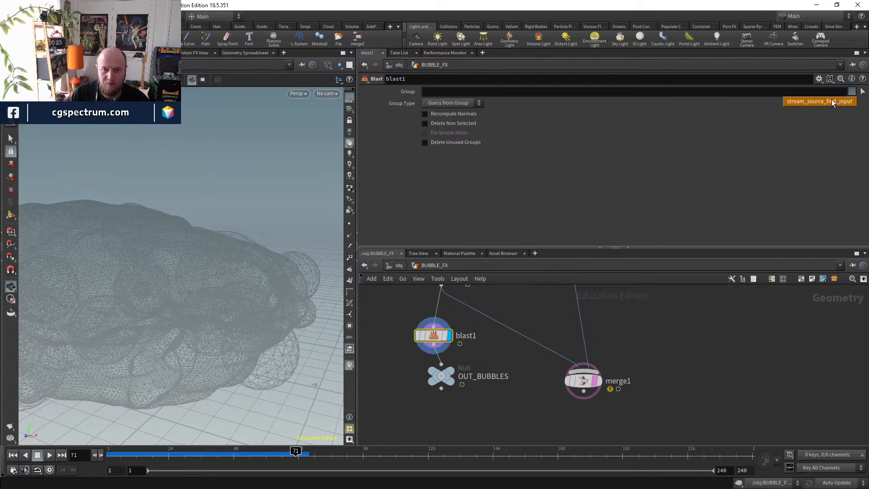
pyautogui.click(773, 92)
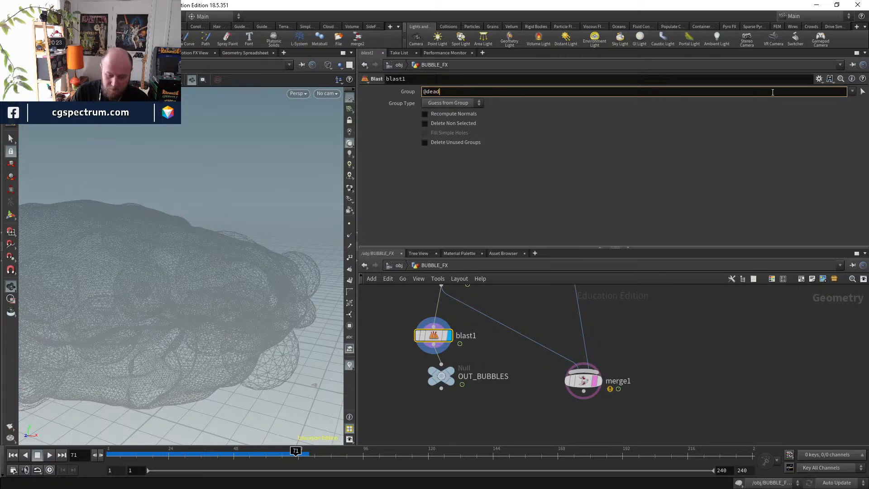
pyautogui.write('@dead>0')
pyautogui.press('Return')
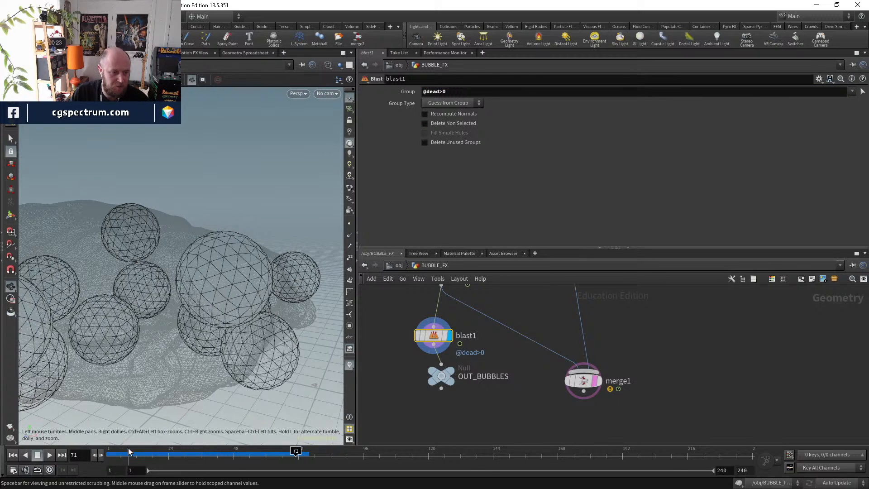
# - Scrub the simulation through frame 32 to frame 97 to check which bubbles blast1 leaves
pyautogui.moveTo(132, 455); pyautogui.dragTo(191, 458)
pyautogui.moveTo(141, 268); pyautogui.dragTo(170, 337)
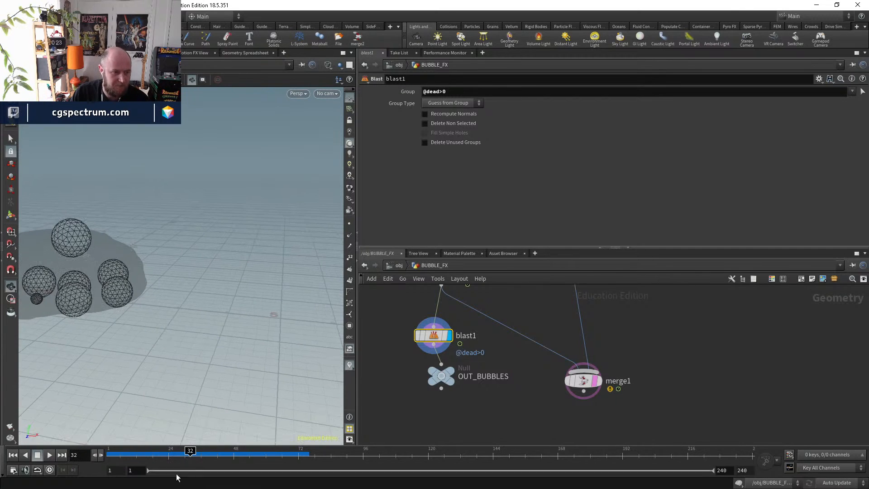
pyautogui.moveTo(191, 458); pyautogui.dragTo(367, 454)
# - Turn on Delete Non Selected for blast1 and scrub to frame 72 to compare the bubbles
pyautogui.click(435, 123)
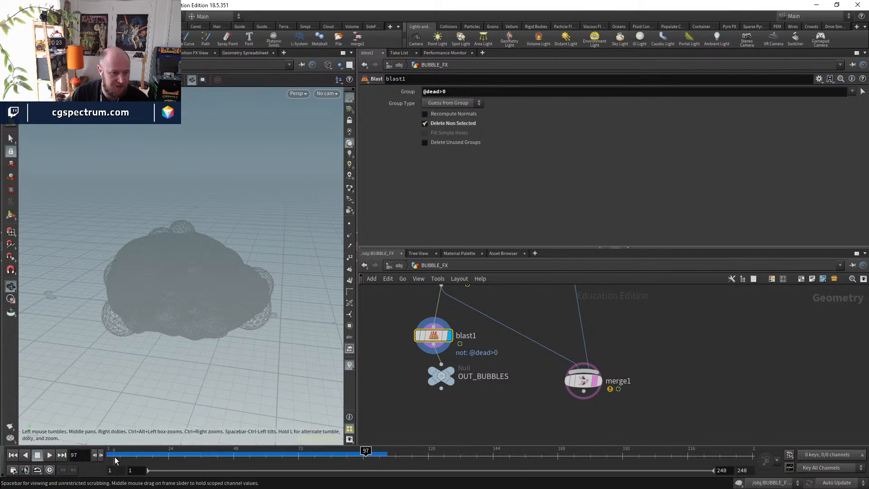
pyautogui.moveTo(126, 455); pyautogui.dragTo(299, 455)
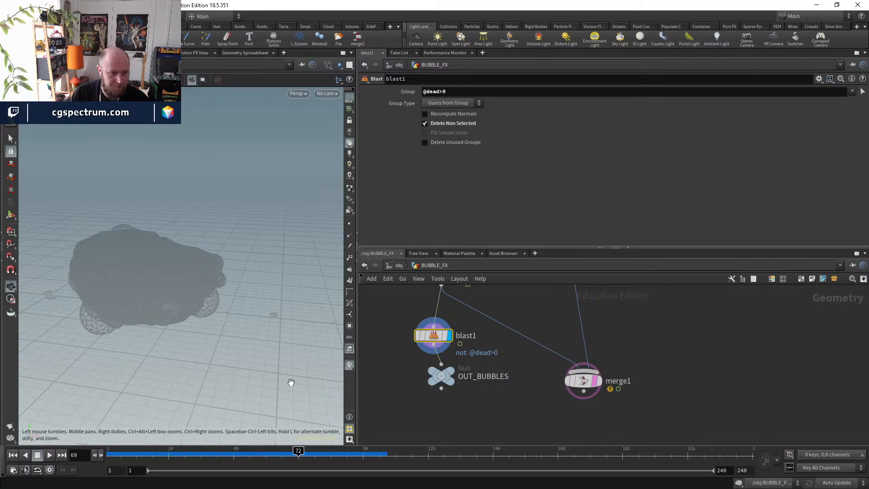
pyautogui.scroll(-3, 160, 310)
pyautogui.press('w')
pyautogui.moveTo(165, 305)
pyautogui.mouseDown()
pyautogui.moveTo(152, 288)
pyautogui.moveTo(153, 306)
pyautogui.mouseUp()
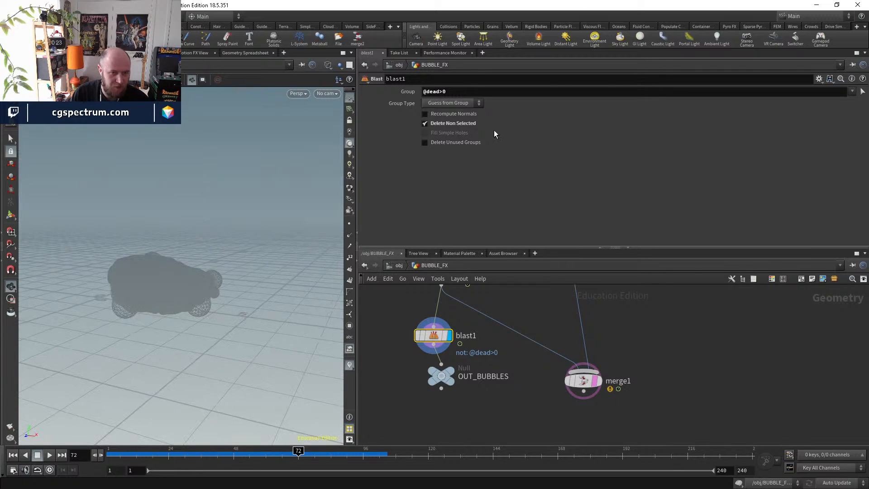
# - Set the Blast node's group type to Points and compare the bubbles across the timeline with Delete Non Selected off and on
pyautogui.click(449, 139)
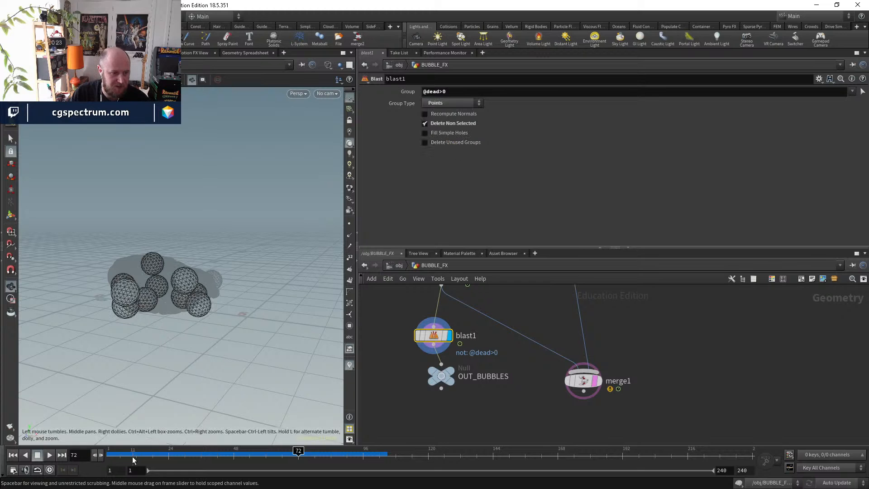
pyautogui.moveTo(132, 454); pyautogui.dragTo(312, 454)
pyautogui.click(441, 126)
pyautogui.moveTo(151, 454); pyautogui.dragTo(388, 462)
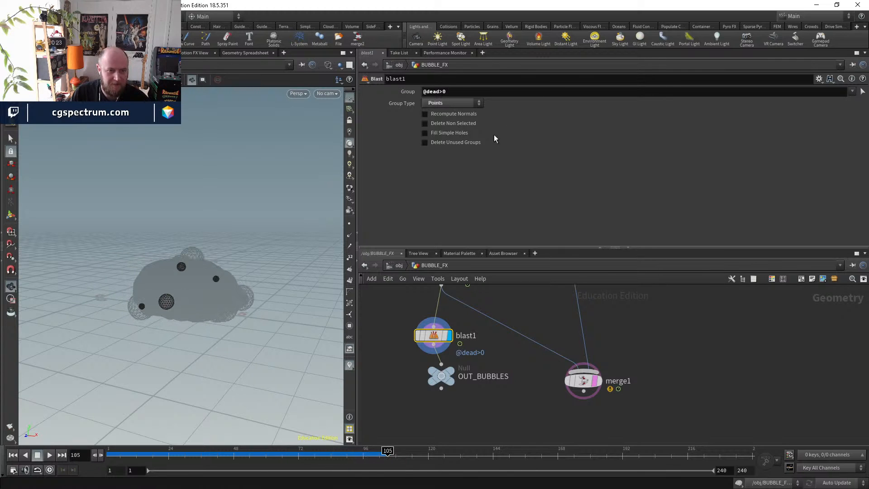
pyautogui.click(438, 127)
pyautogui.moveTo(213, 454); pyautogui.dragTo(279, 447)
# - Examine the dead bubbles up close frame by frame from frame 65 to 74 to see when each one appears
pyautogui.keyDown('alt'); pyautogui.moveTo(192, 209); pyautogui.dragTo(243, 277, button='right'); pyautogui.keyUp('alt')
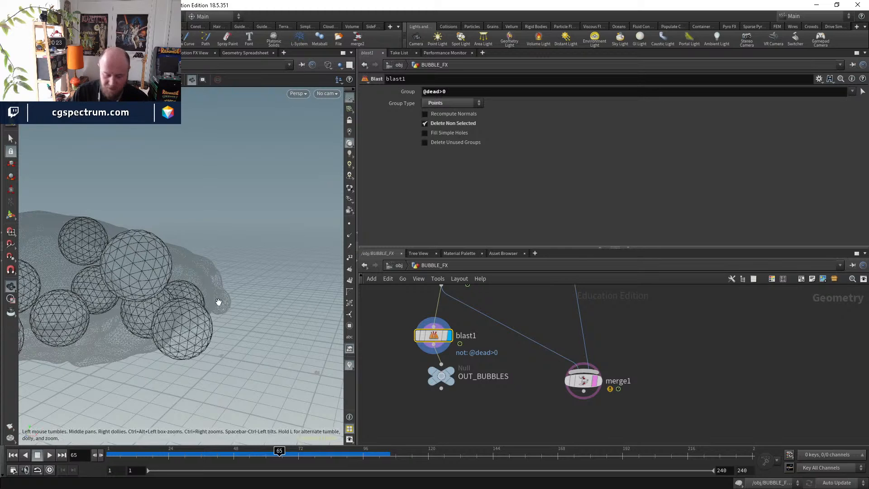
pyautogui.press('Right')
pyautogui.press('Right')
pyautogui.press('Right')
pyautogui.press('Right')
pyautogui.press('Right')
pyautogui.press('Right')
pyautogui.press('Right')
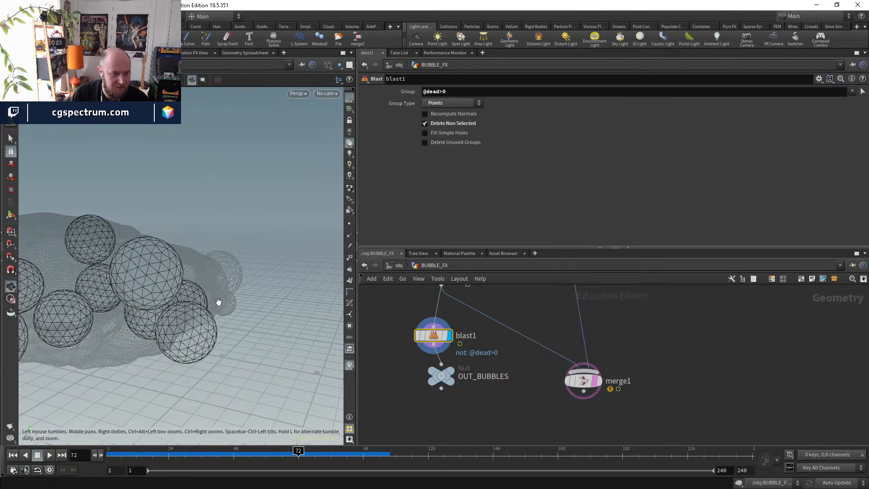
pyautogui.press('Right')
pyautogui.press('Right')
pyautogui.press('Left')
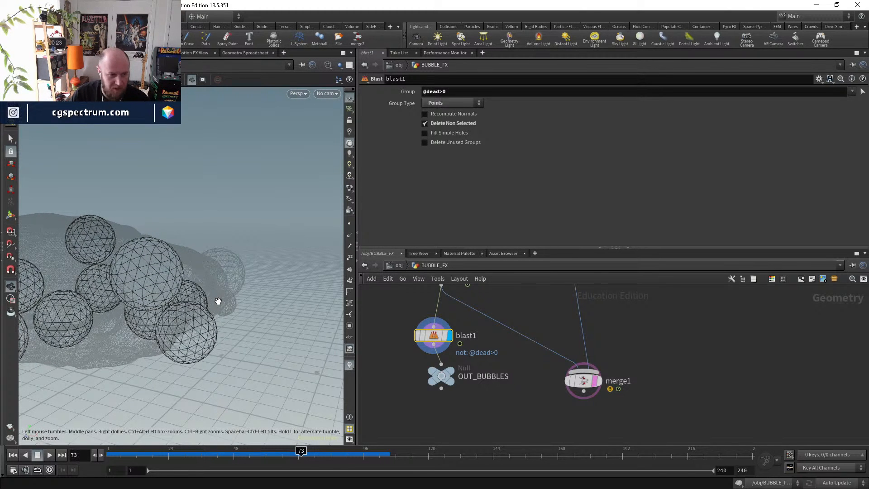
pyautogui.moveTo(295, 235); pyautogui.dragTo(251, 213, button='right')
pyautogui.press('Left')
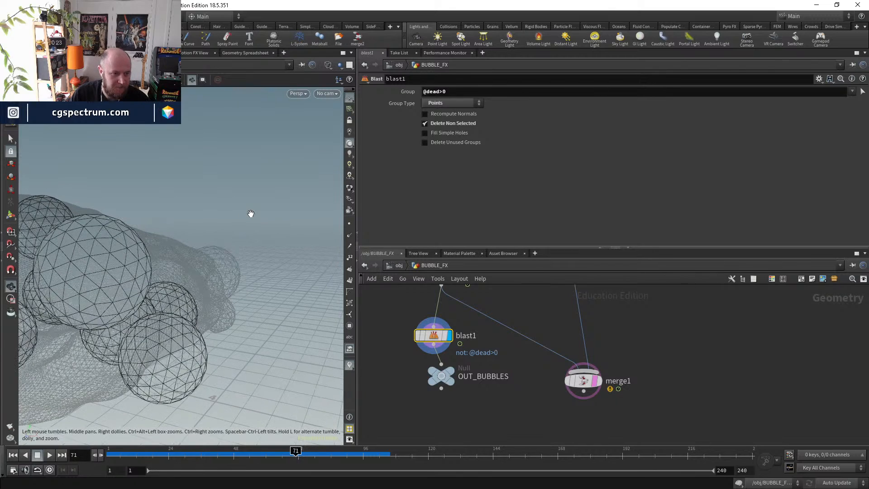
pyautogui.press('Right')
pyautogui.press('Right')
pyautogui.press('Right')
pyautogui.press('Left')
pyautogui.press('Left')
pyautogui.press('Right')
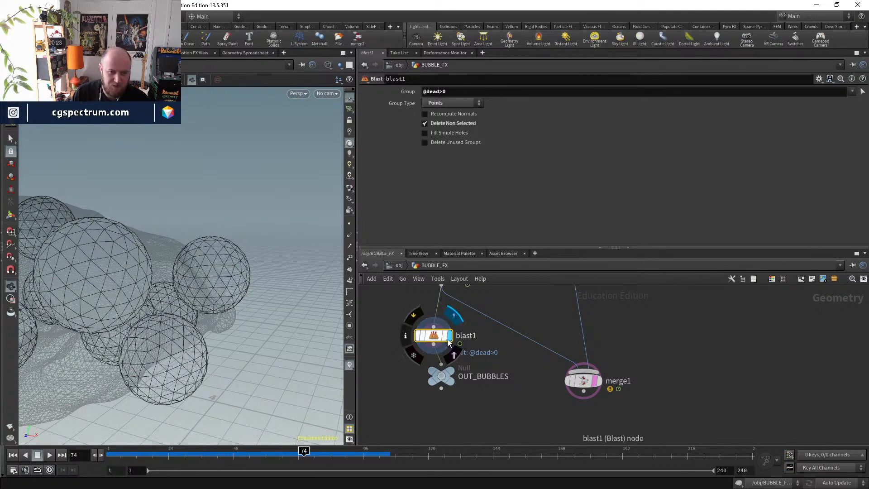
# - Replace the Blast node with a Split node between copytopoints1 and OUT_BUBBLES, and display the Split result
pyautogui.press('Delete')
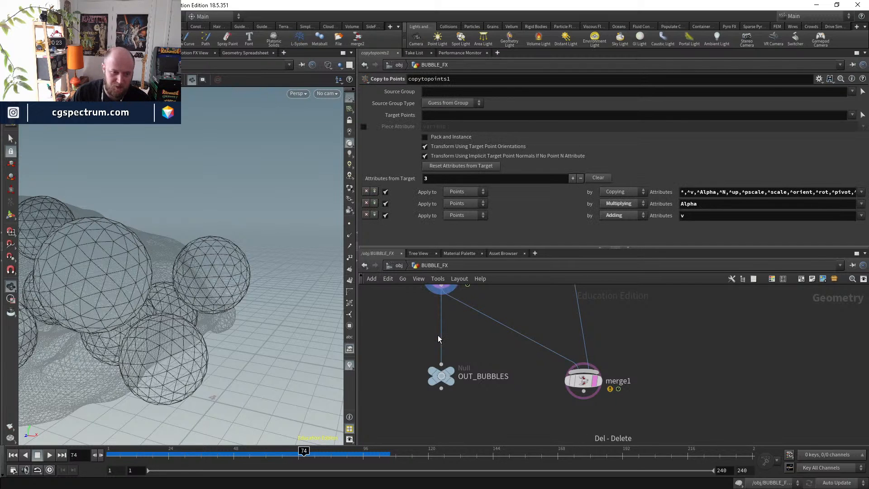
pyautogui.moveTo(436, 343); pyautogui.dragTo(432, 368, button='middle')
pyautogui.press('Tab')
pyautogui.write('split')
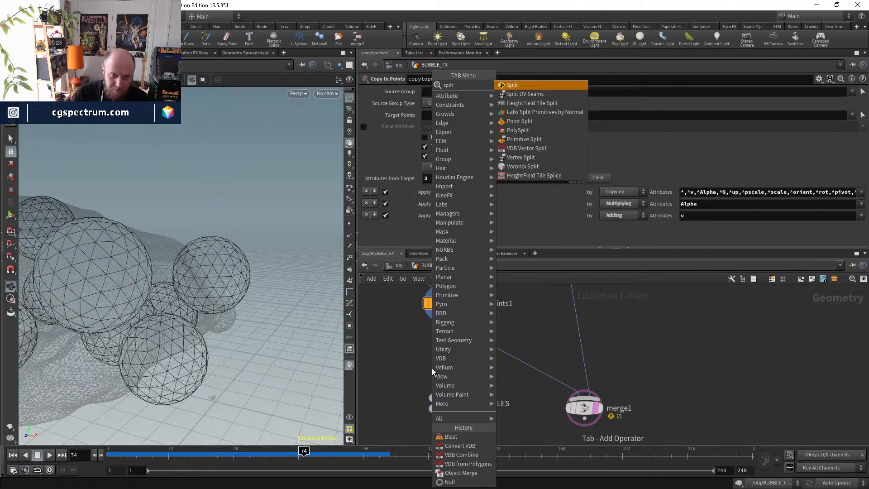
pyautogui.press('Return')
pyautogui.click(442, 358)
pyautogui.moveTo(443, 357); pyautogui.dragTo(436, 356)
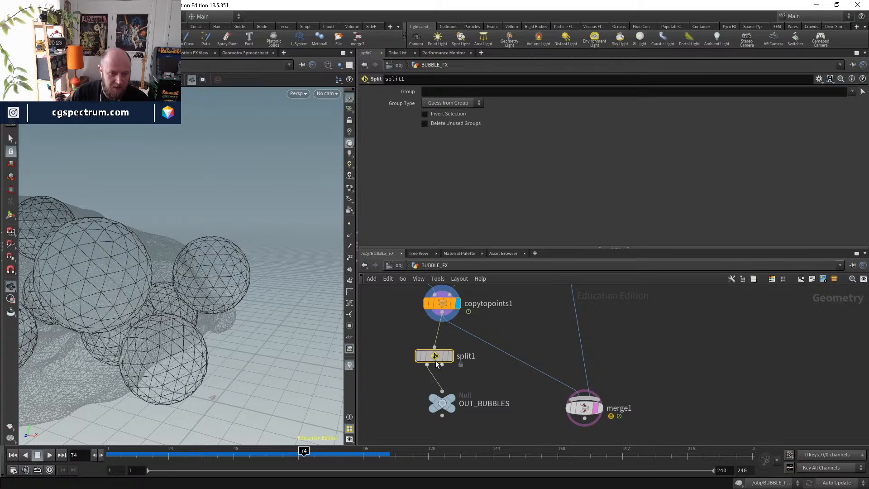
pyautogui.moveTo(444, 405); pyautogui.dragTo(414, 423)
pyautogui.click(453, 357)
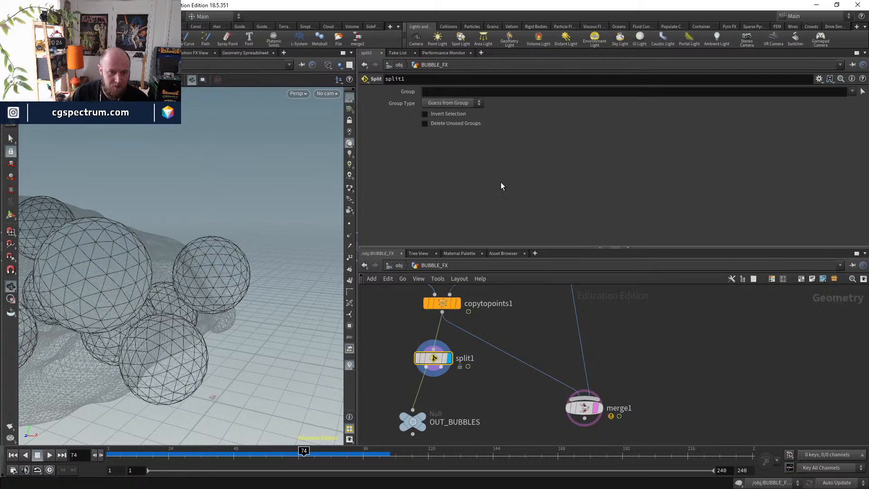
pyautogui.click(502, 91)
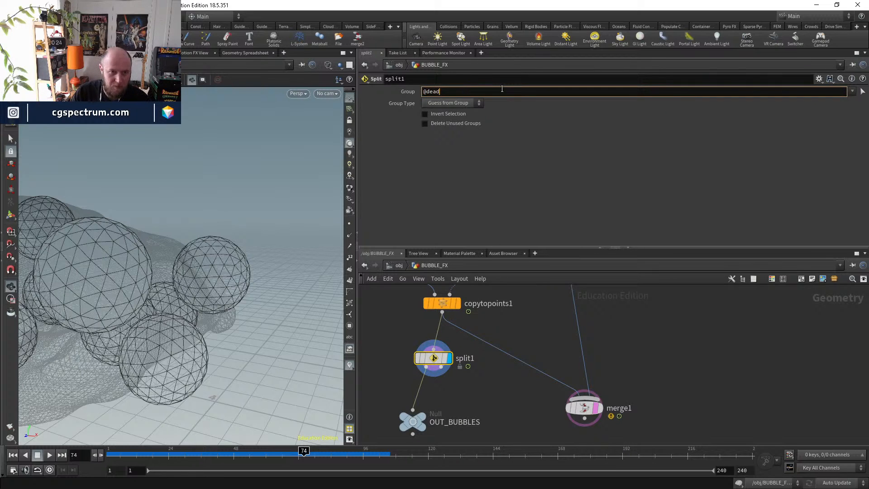
pyautogui.press('Return')
pyautogui.click(503, 89)
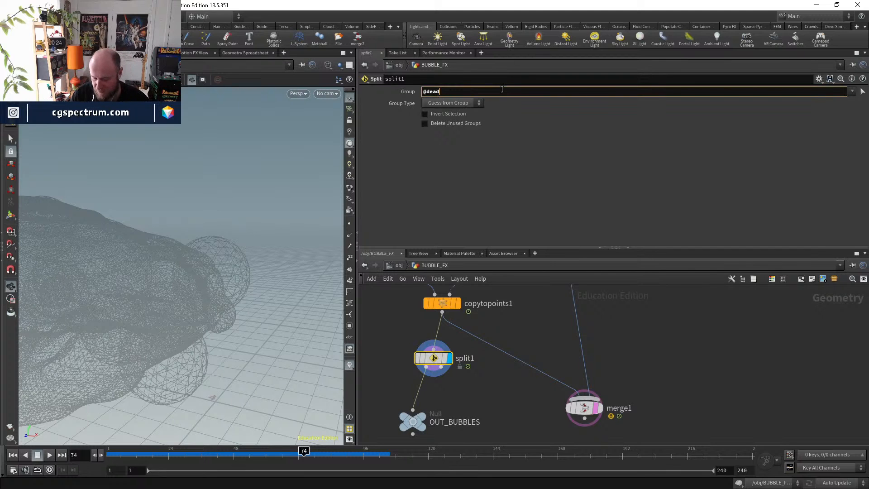
pyautogui.write('>0')
pyautogui.press('Return')
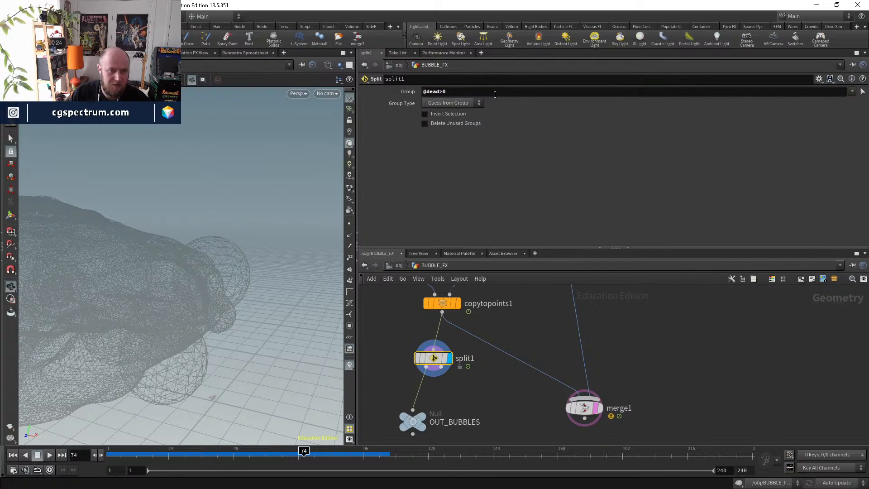
pyautogui.click(449, 139)
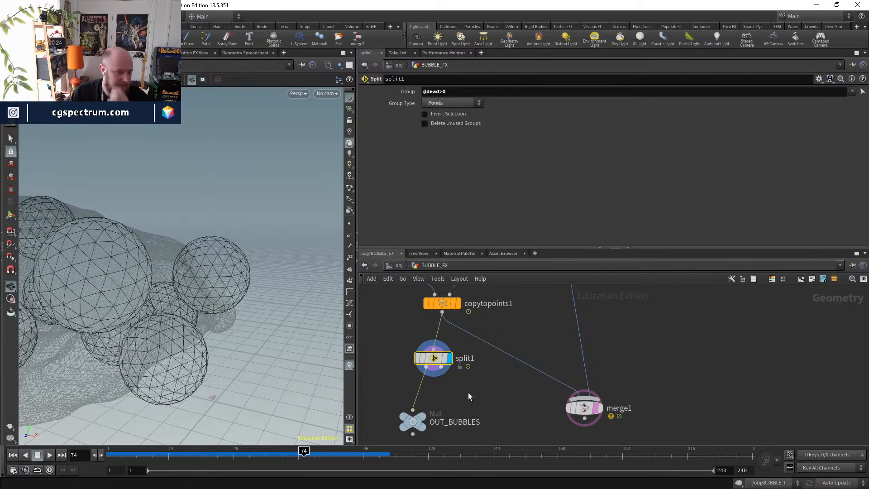
# - Display the OUT_BUBBLES null, move it aside below the Split node, and rename it OUT_DEAD
pyautogui.moveTo(468, 393); pyautogui.dragTo(474, 349, button='middle')
pyautogui.click(431, 379)
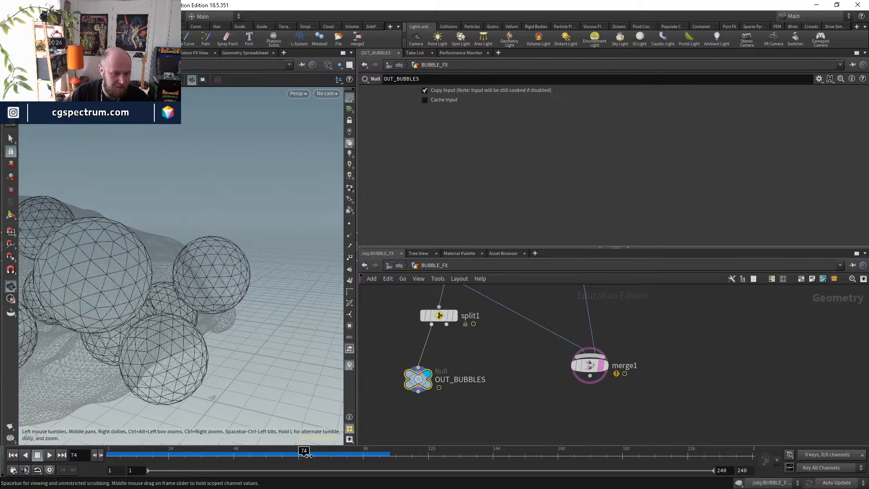
pyautogui.moveTo(309, 456)
pyautogui.mouseDown()
pyautogui.moveTo(299, 453)
pyautogui.moveTo(309, 453)
pyautogui.mouseUp()
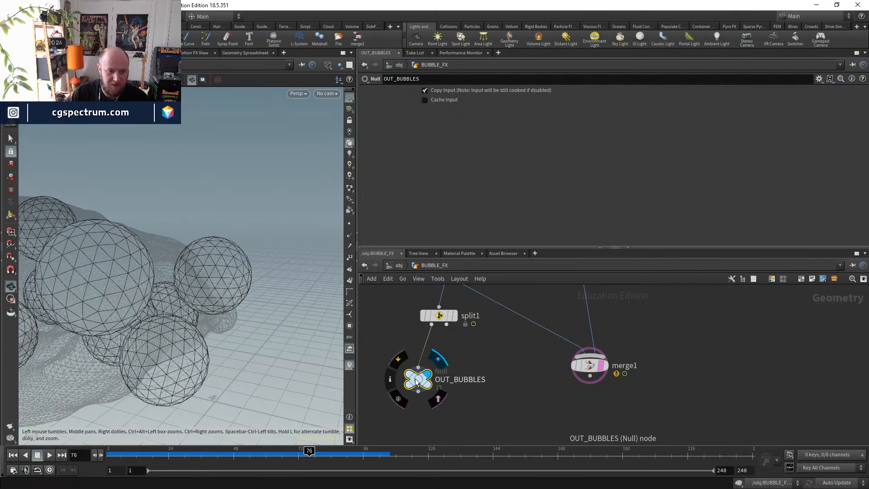
pyautogui.moveTo(417, 380); pyautogui.dragTo(398, 395)
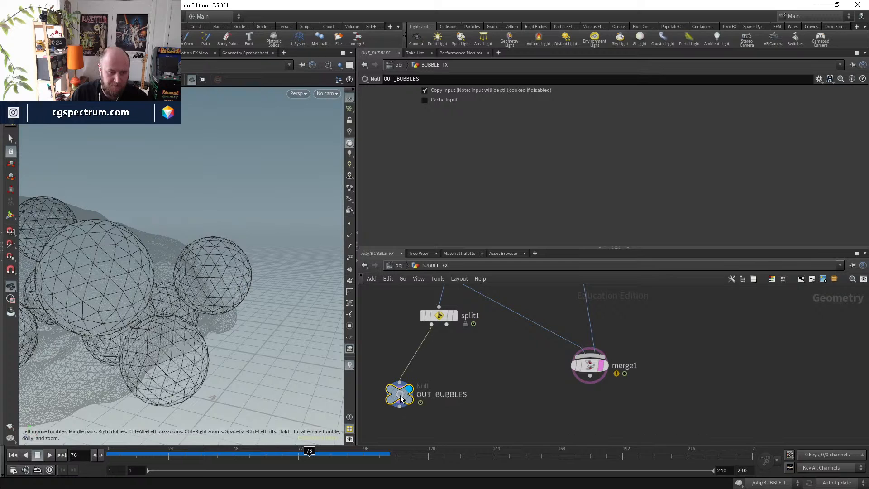
pyautogui.doubleClick(437, 395)
pyautogui.write('OUT_EA')
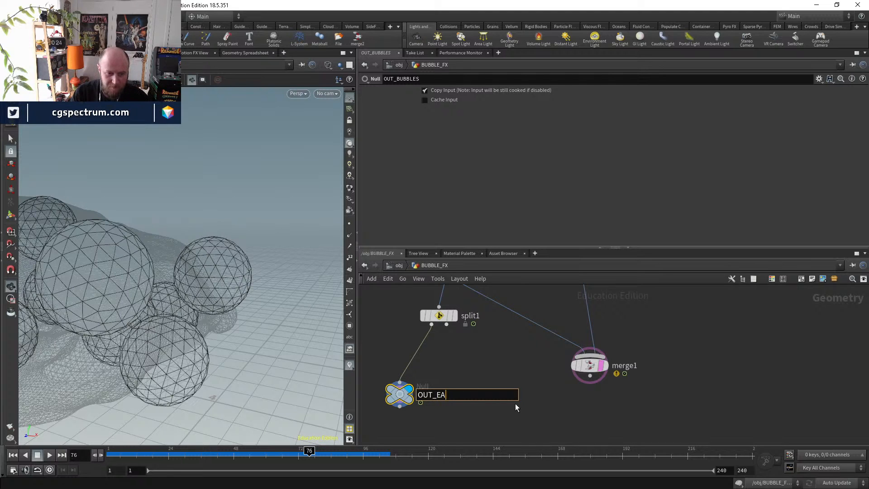
pyautogui.press('BackSpace')
pyautogui.write('D')
pyautogui.press('BackSpace')
pyautogui.press('BackSpace')
pyautogui.write('DEAD')
pyautogui.press('Return')
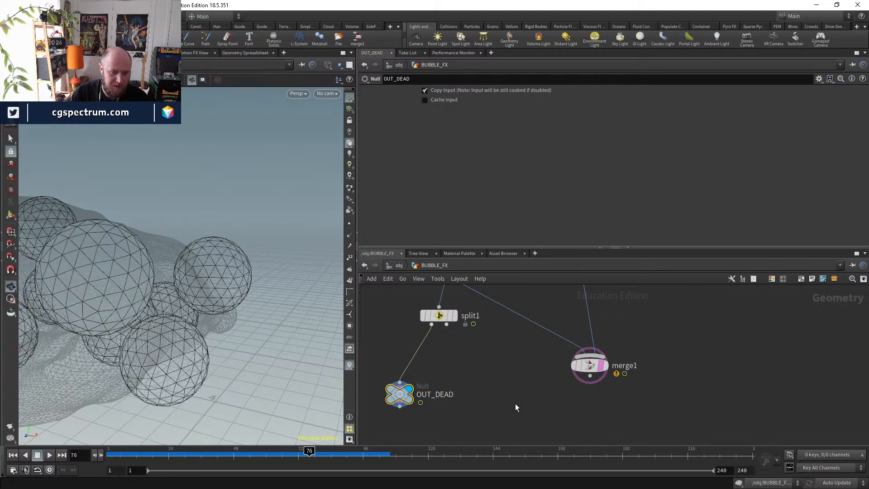
# - Duplicate the OUT_DEAD null, connect the copy to the Split node's second output, and name it OUT_LIVE
pyautogui.hotkey('ctrl', 'c')
pyautogui.hotkey('ctrl', 'v')
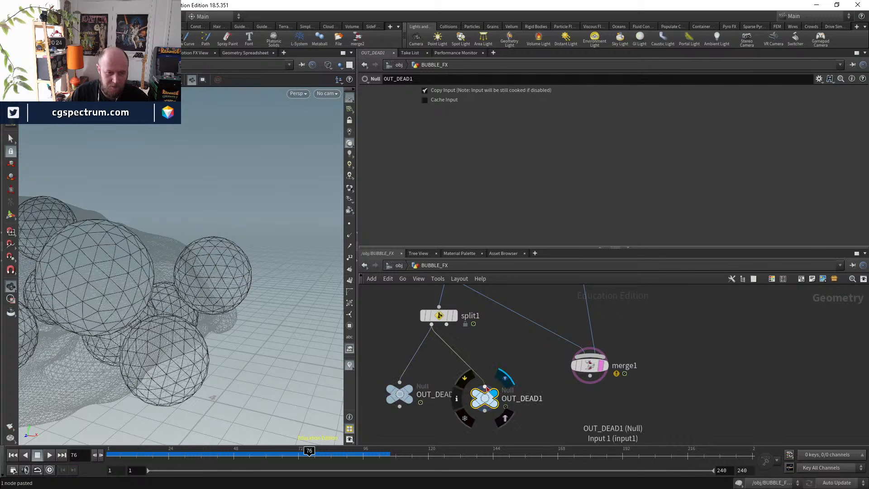
pyautogui.click(486, 388)
pyautogui.click(447, 325)
pyautogui.moveTo(486, 399); pyautogui.dragTo(571, 412)
pyautogui.click(543, 395)
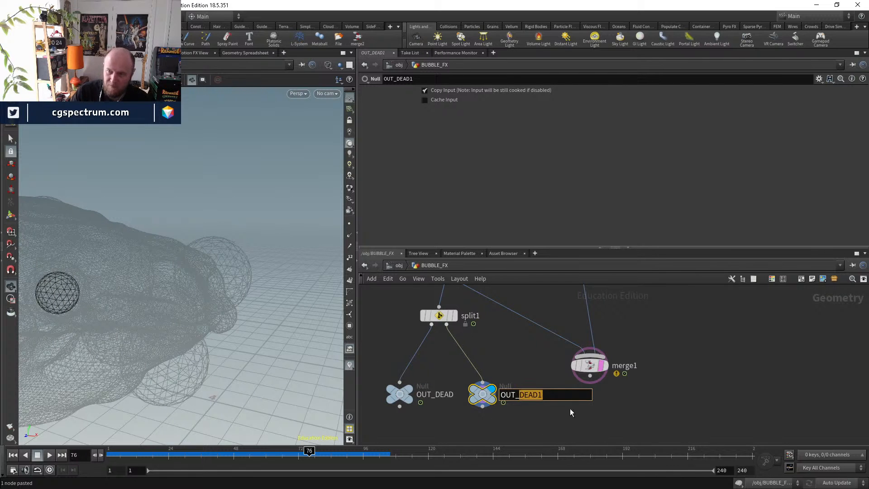
pyautogui.write('LIVE')
pyautogui.press('Return')
# - Examine the OUT_LIVE bubbles over the timeline and display OUT_DEAD to compare its bubbles between frames 73 and 74
pyautogui.scroll(-3, 570, 409)
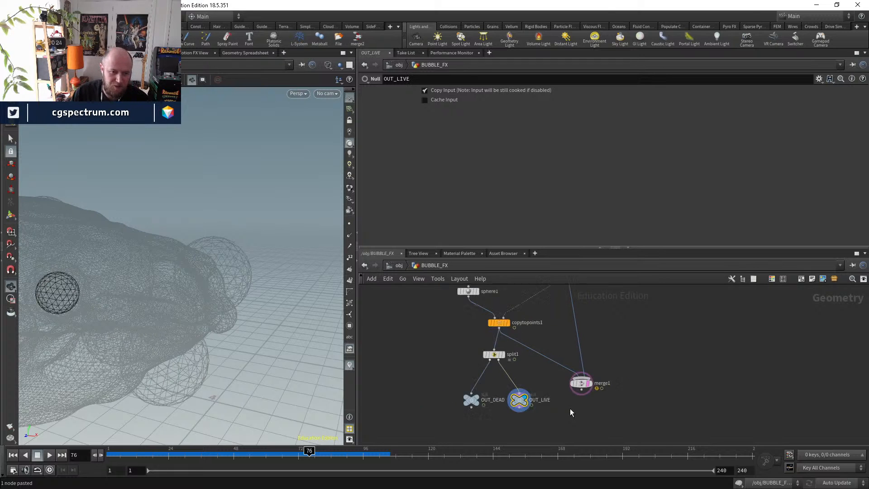
pyautogui.scroll(-2, 569, 409)
pyautogui.click(267, 455)
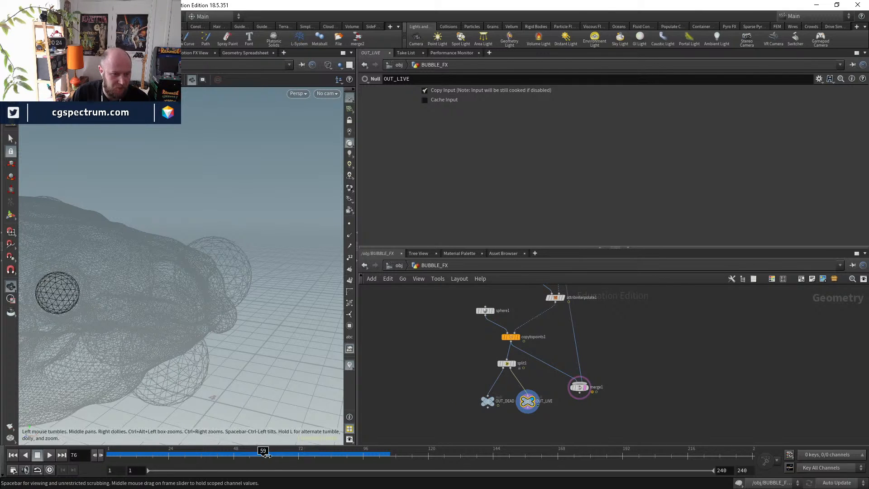
pyautogui.moveTo(267, 455); pyautogui.dragTo(303, 451)
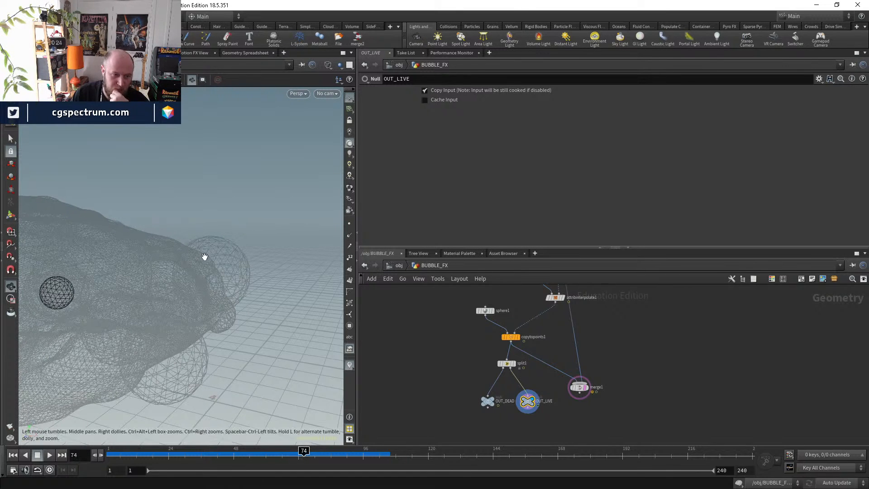
pyautogui.scroll(3, 453, 400)
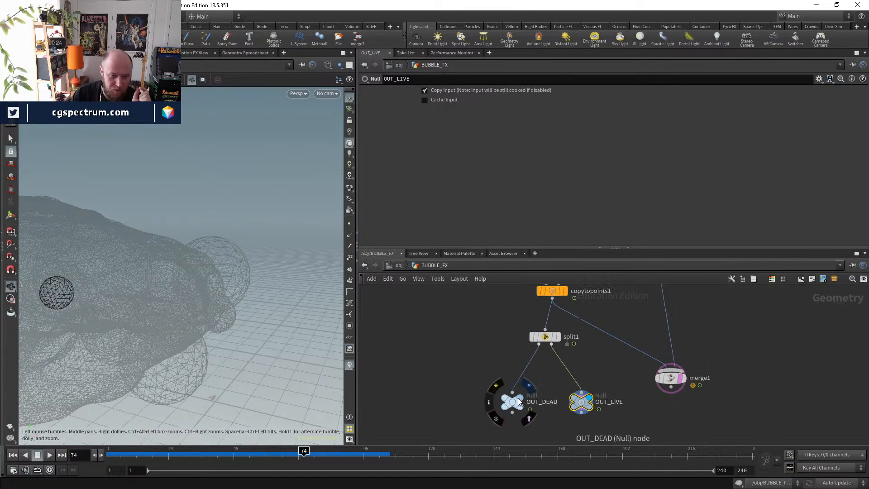
pyautogui.click(518, 398)
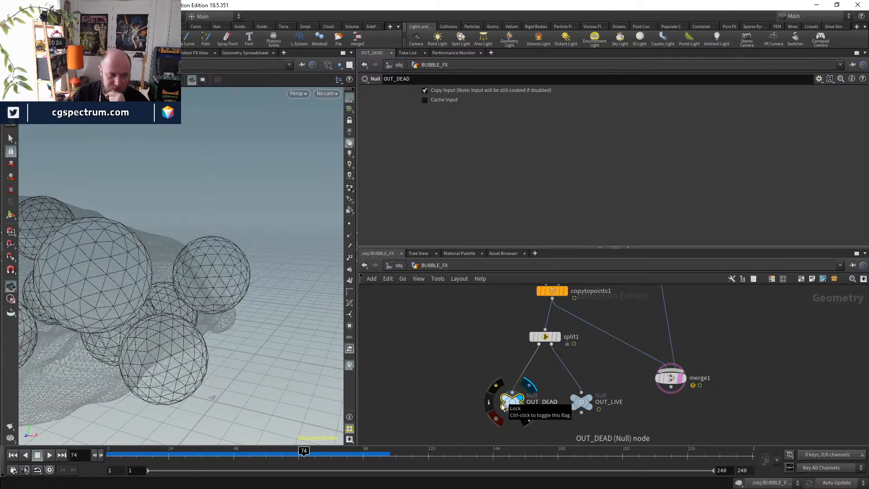
pyautogui.press('Left')
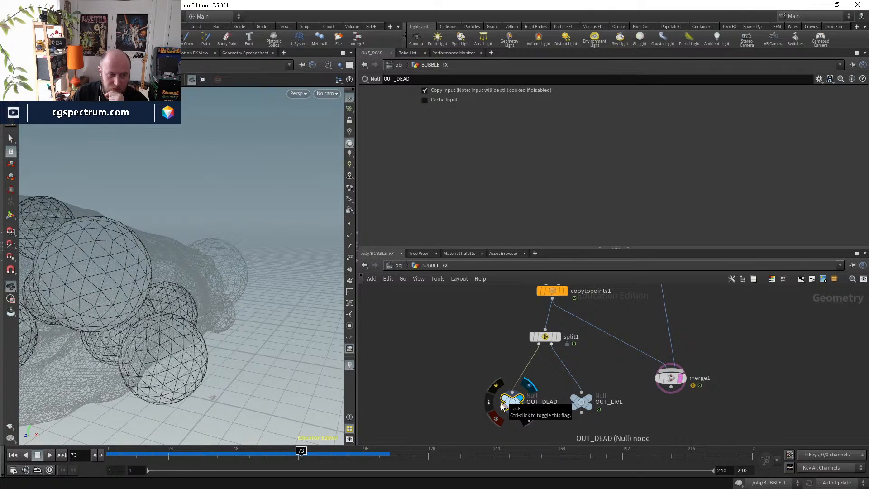
pyautogui.press('Right')
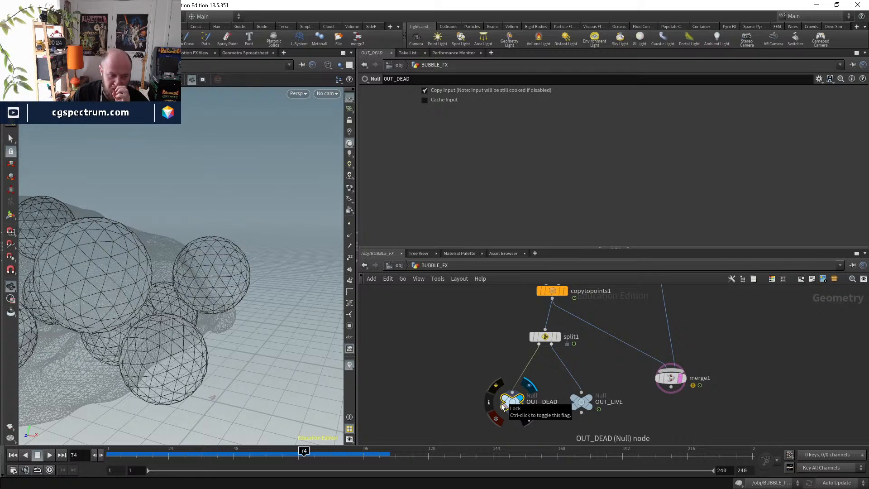
pyautogui.press('Left')
pyautogui.press('Left')
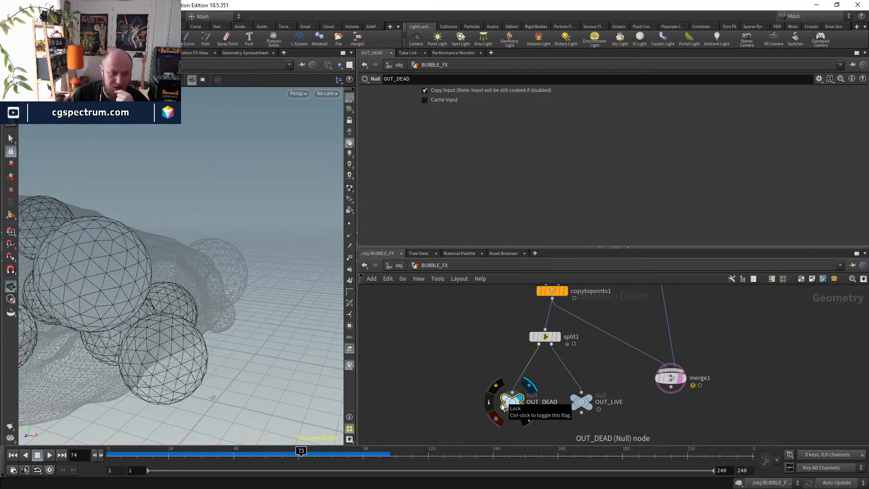
pyautogui.press('Right')
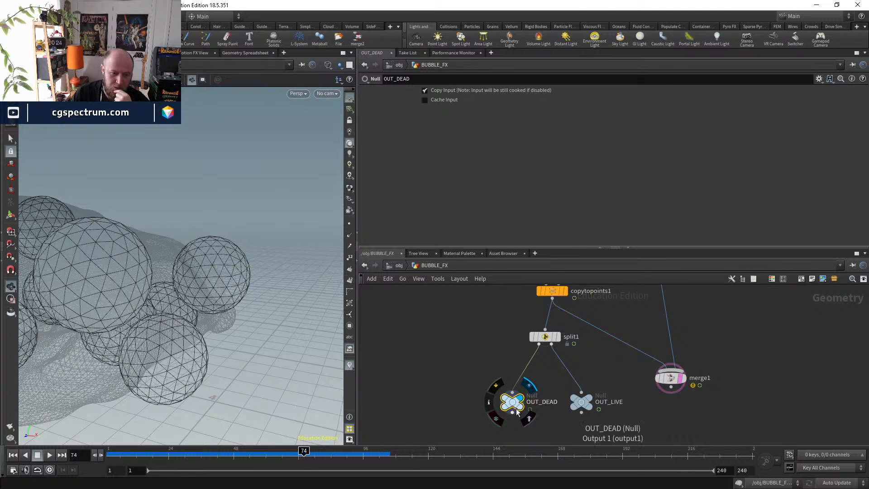
pyautogui.press('Left')
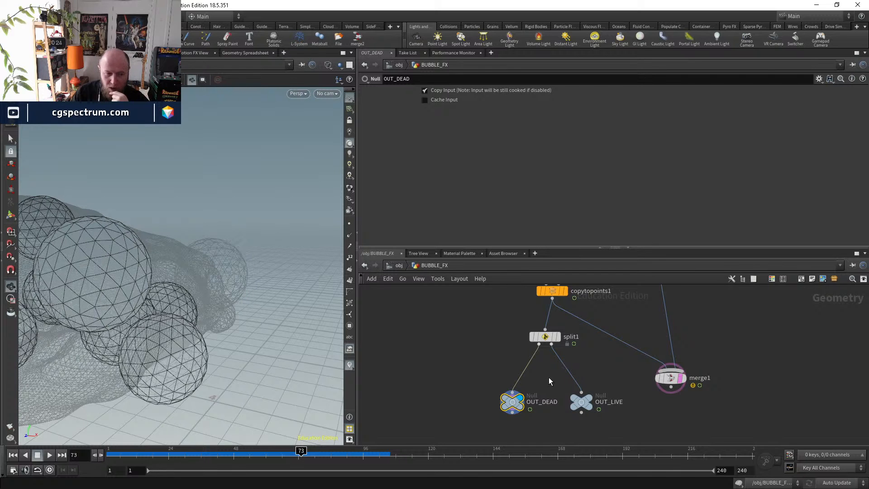
pyautogui.press('Right')
pyautogui.press('Right')
pyautogui.press('Left')
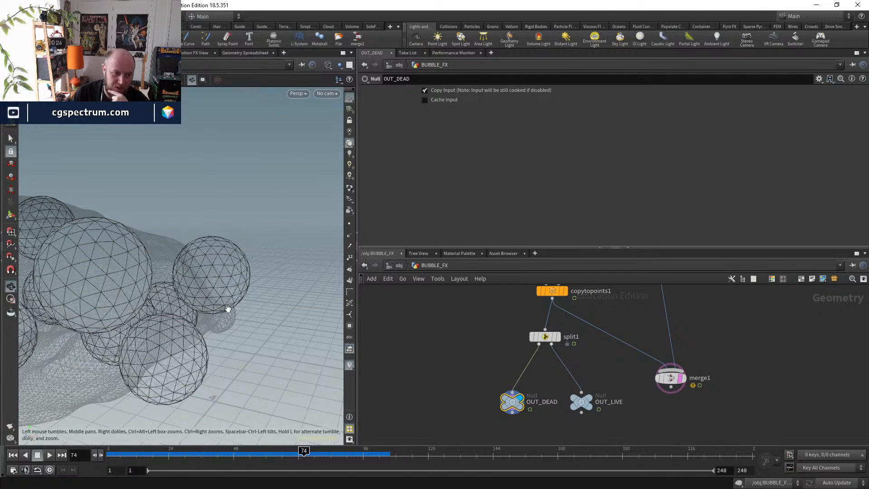
# - Reposition the popnet DOP Network node above attribvop1 in the network, select it, and nudge attribvop1 beneath it
pyautogui.scroll(2, 563, 339)
pyautogui.moveTo(563, 339); pyautogui.dragTo(559, 410, button='middle')
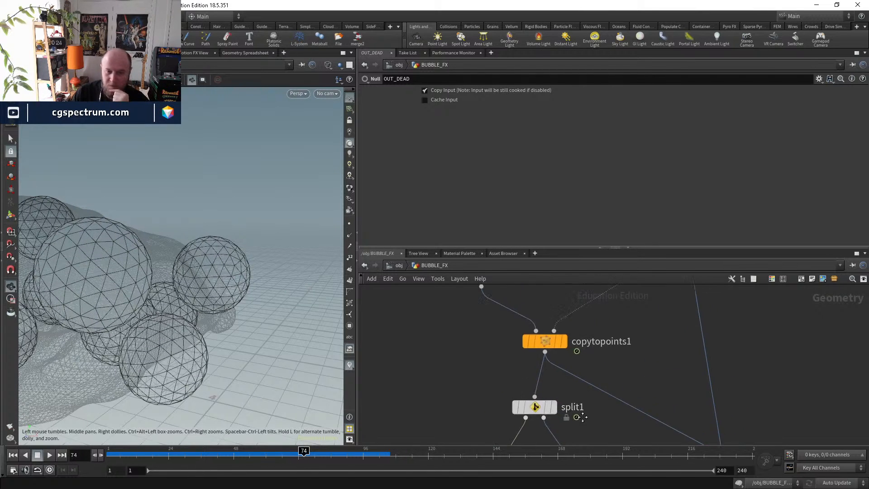
pyautogui.moveTo(589, 386); pyautogui.dragTo(572, 434, button='middle')
pyautogui.moveTo(602, 306); pyautogui.dragTo(560, 392, button='middle')
pyautogui.moveTo(557, 321); pyautogui.dragTo(540, 423, button='middle')
pyautogui.moveTo(544, 362); pyautogui.dragTo(537, 386, button='middle')
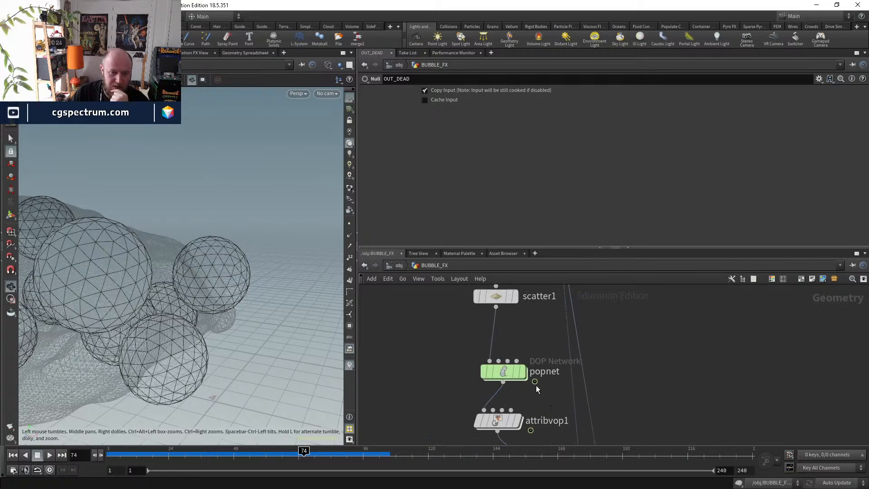
pyautogui.moveTo(506, 372); pyautogui.dragTo(499, 356)
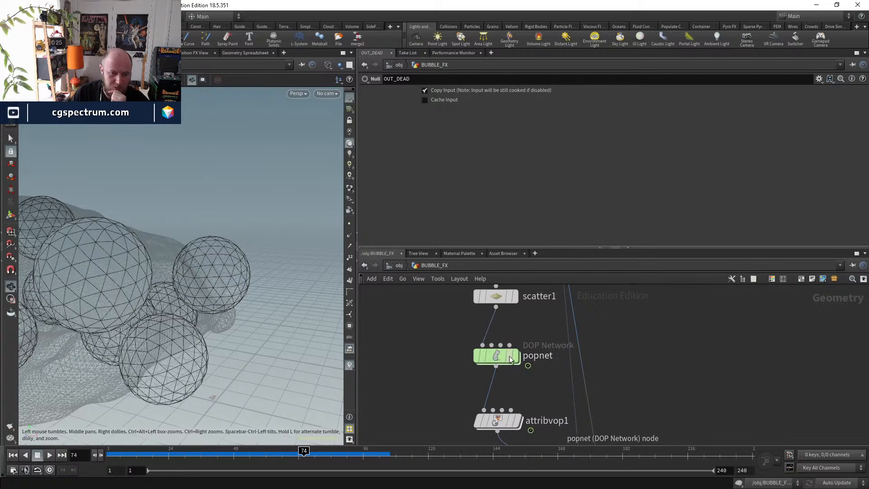
pyautogui.moveTo(503, 358)
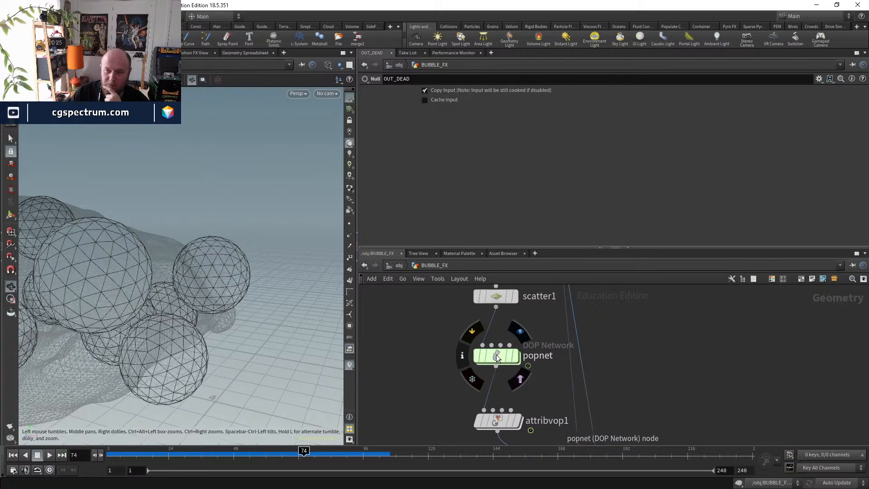
pyautogui.click(497, 359)
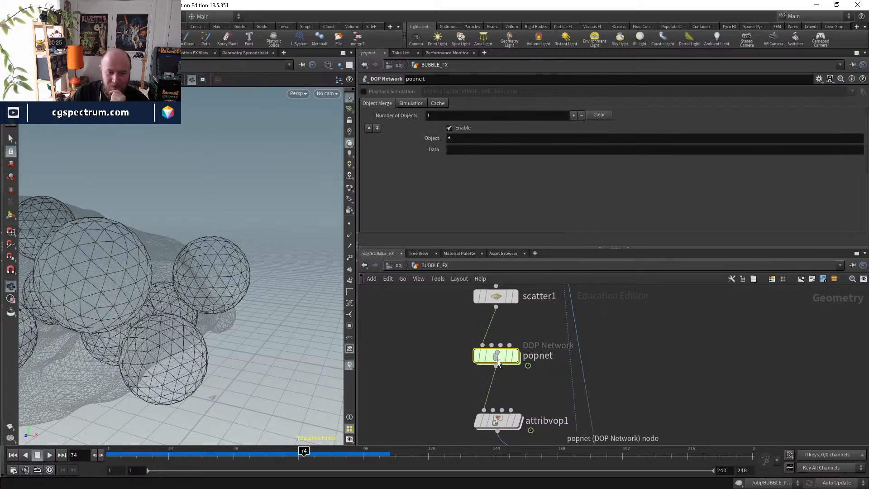
pyautogui.moveTo(541, 384); pyautogui.dragTo(530, 352, button='middle')
pyautogui.moveTo(492, 391); pyautogui.dragTo(490, 384)
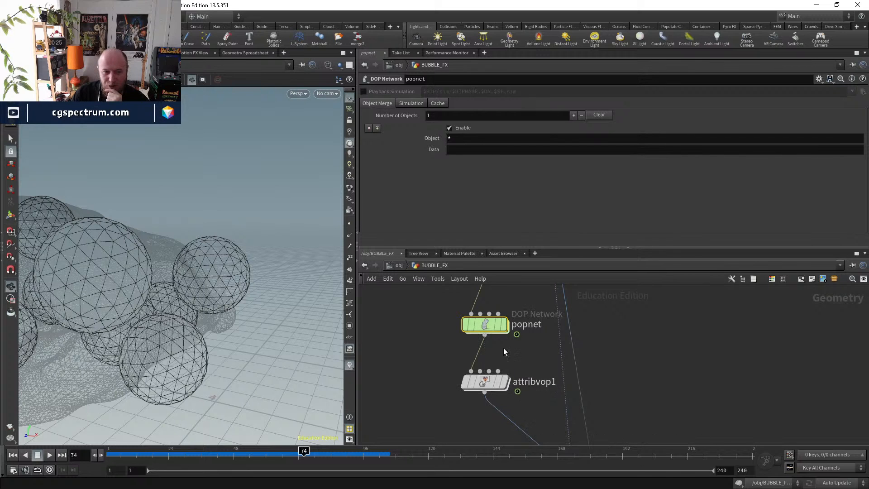
# - Move popnet closer to attribvop1, enter it, and raise source_first_input to make room above the merge node
pyautogui.moveTo(488, 323); pyautogui.dragTo(488, 346)
pyautogui.moveTo(561, 322); pyautogui.dragTo(544, 368, button='middle')
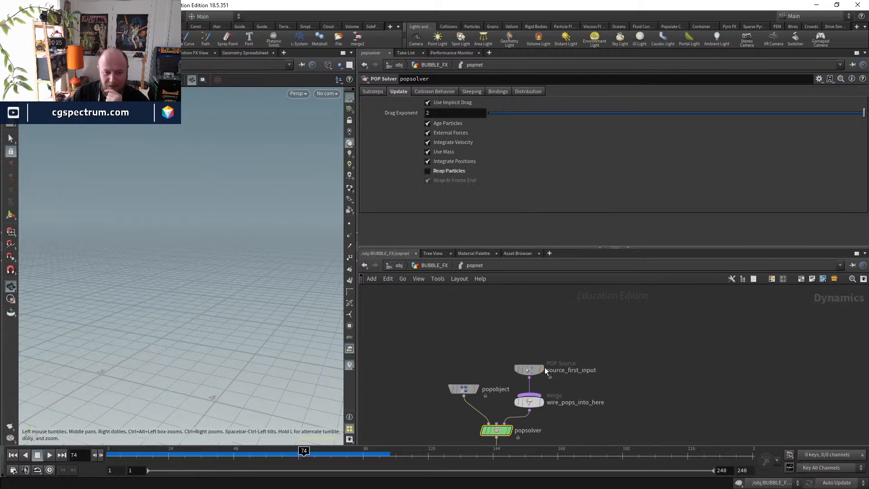
pyautogui.moveTo(530, 370); pyautogui.dragTo(528, 341)
pyautogui.press('Tab')
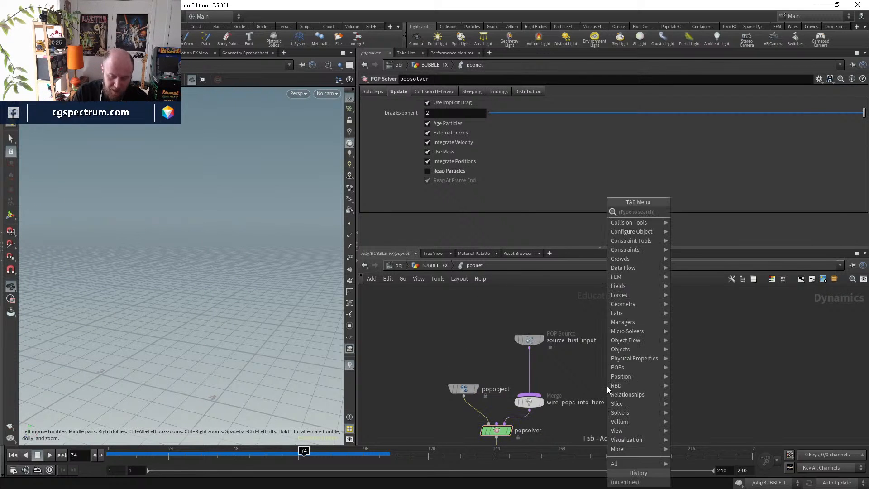
pyautogui.write('popw')
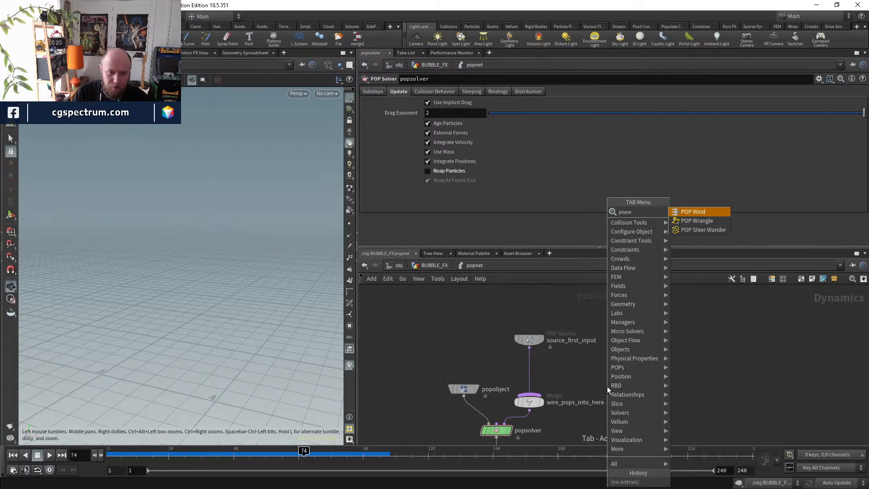
pyautogui.press('Return')
pyautogui.click(607, 387)
# - Add a POP Wrangle node and insert it on the wire between source_first_input and wire_pops_into_here
pyautogui.press('Tab')
pyautogui.write('popw')
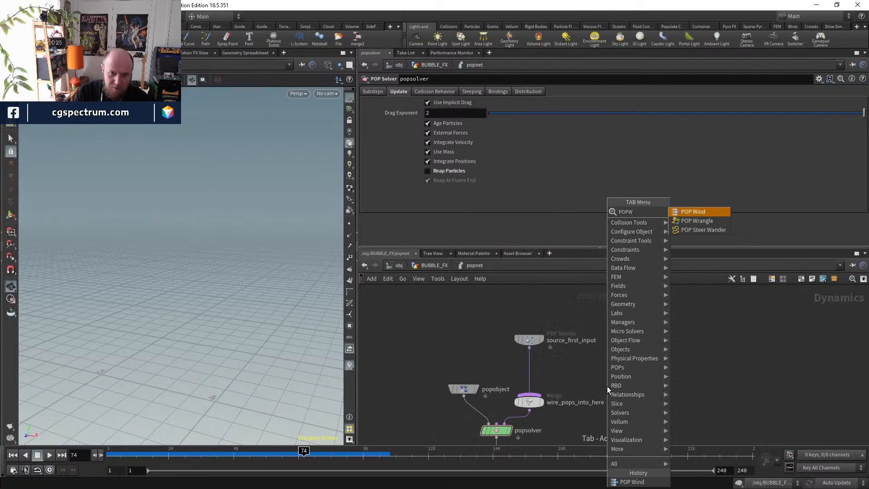
pyautogui.press('Down')
pyautogui.press('Return')
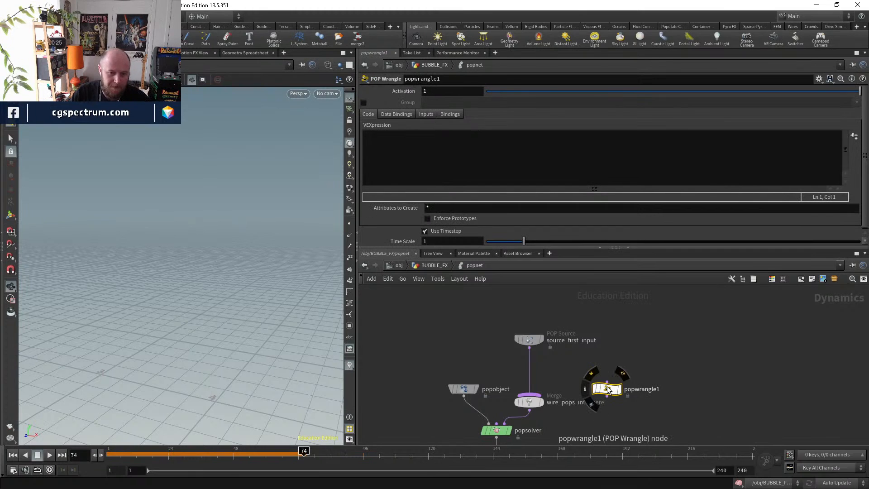
pyautogui.click(570, 378)
pyautogui.moveTo(570, 377); pyautogui.dragTo(526, 372)
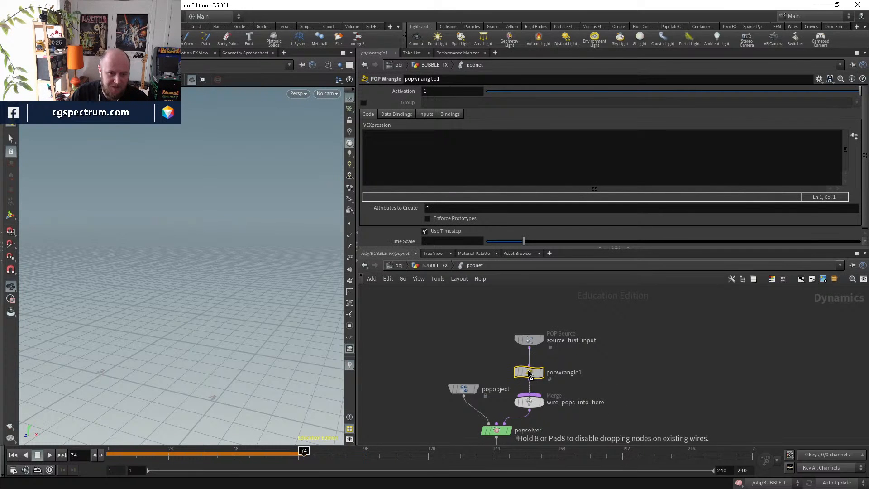
pyautogui.click(12, 455)
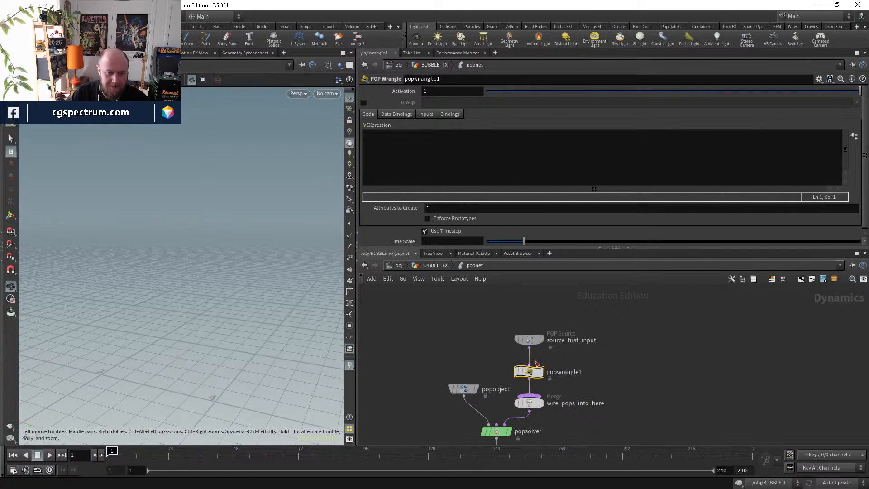
pyautogui.click(446, 169)
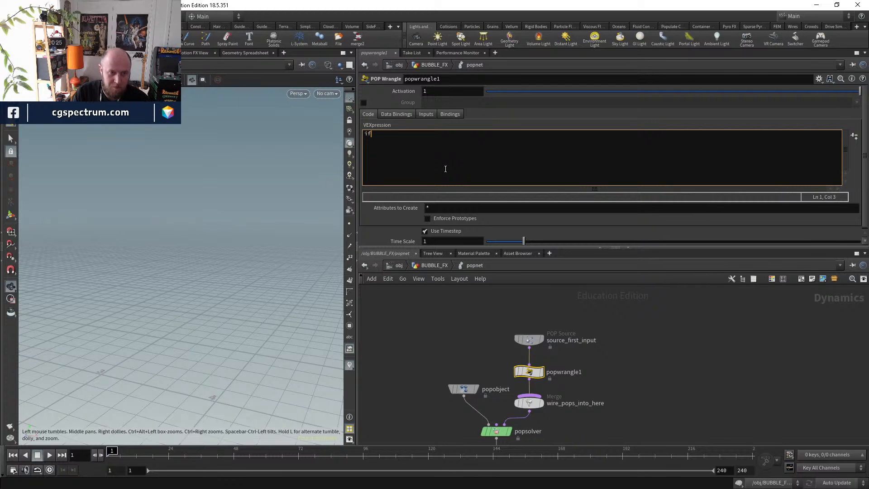
pyautogui.write('if(@dead>0')
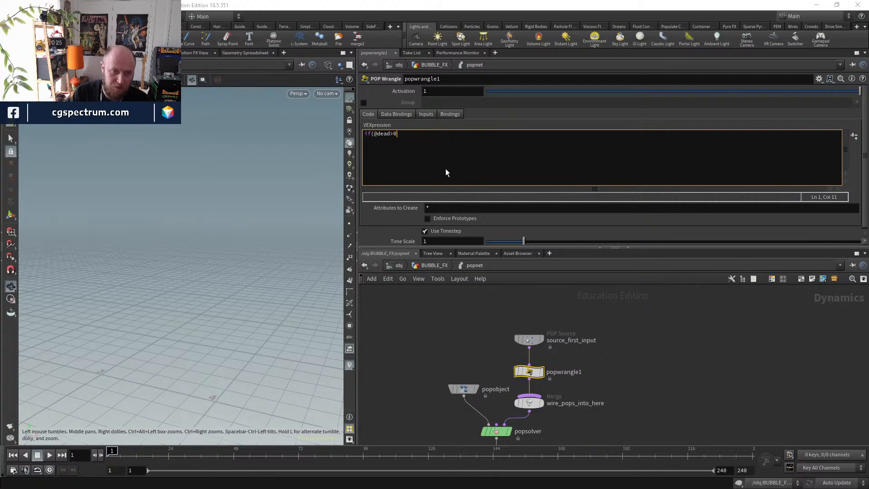
pyautogui.write('){ ')
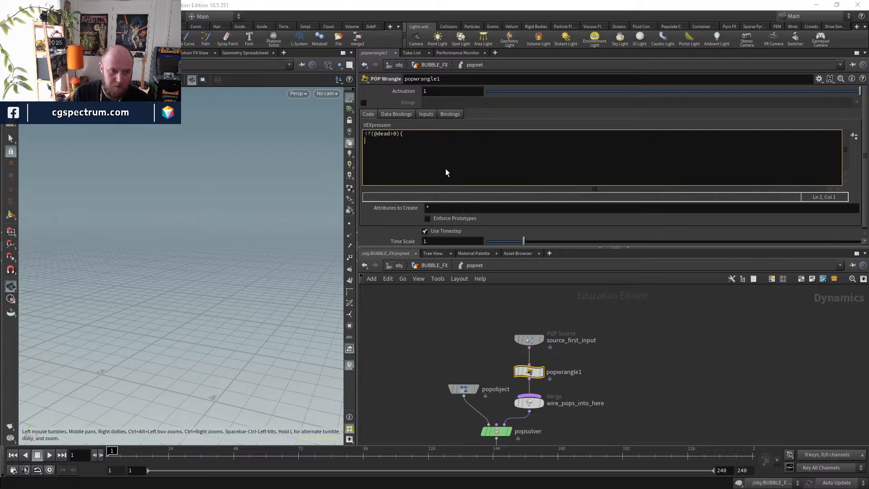
pyautogui.write('i@count')
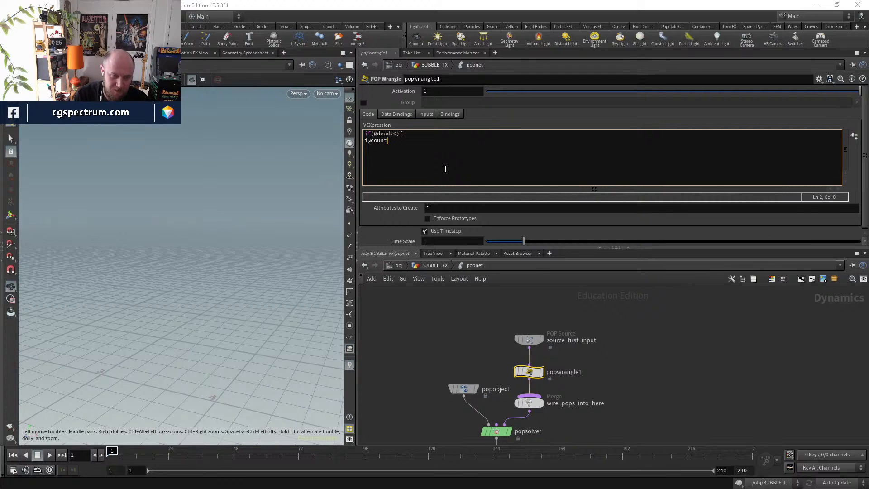
pyautogui.write('++;')
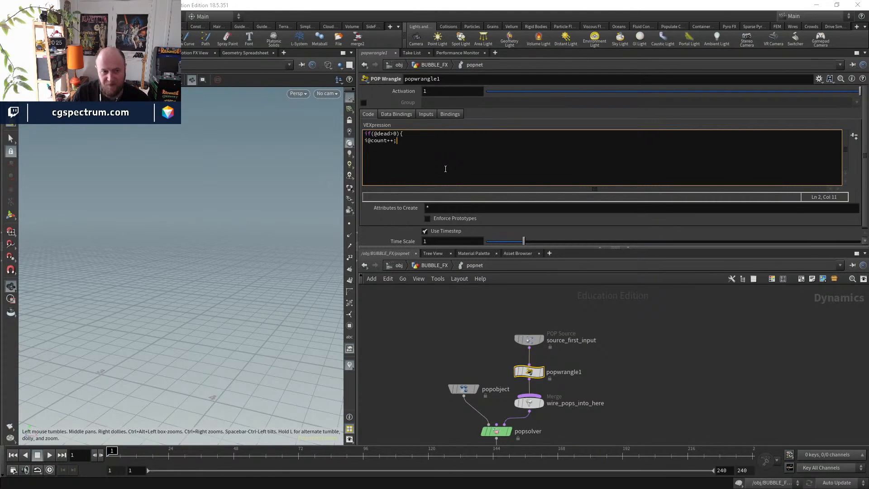
# - Try i@count+=1 as the increment statement in the VEXpression and remove the =1 again
pyautogui.press('BackSpace')
pyautogui.press('BackSpace')
pyautogui.write('=1')
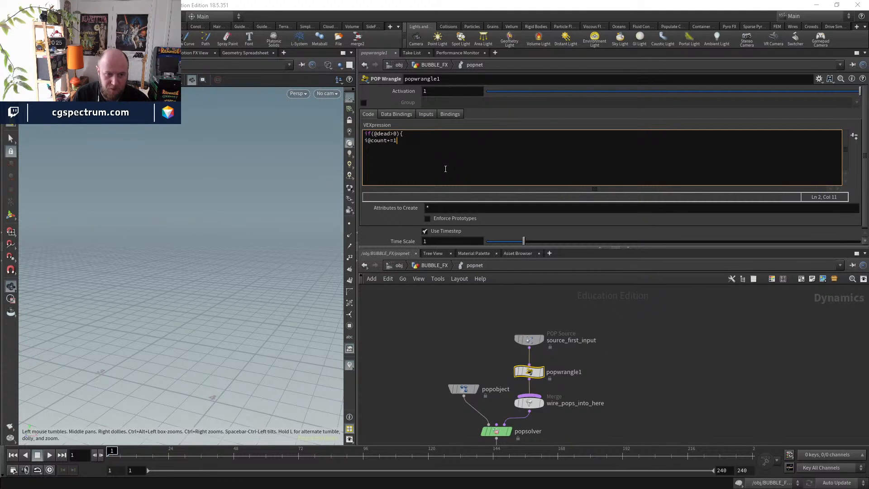
pyautogui.press('BackSpace')
pyautogui.press('BackSpace')
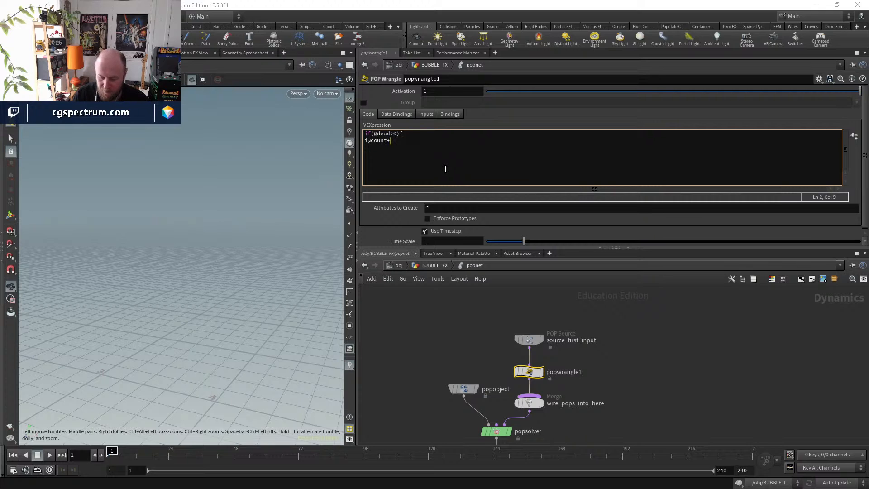
# - Complete the increment line as i@count++; and close the if block with } on the next line
pyautogui.write('+;')
pyautogui.press('Return')
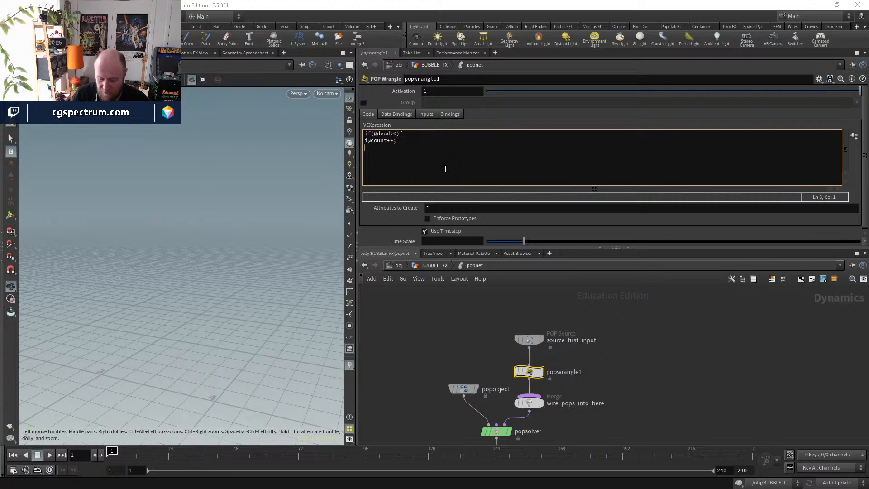
pyautogui.write('}')
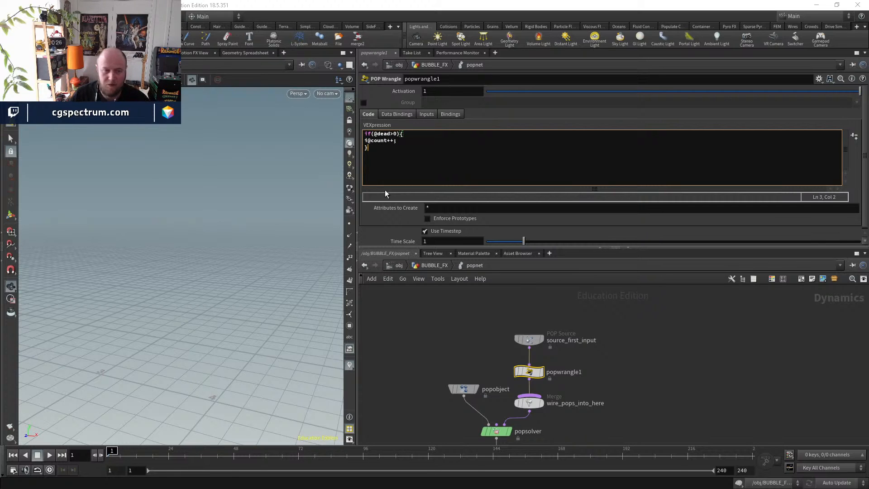
# - Show the simulation's Geometry data in the Geometry Spreadsheet and widen the pane to fit the count and dead columns
pyautogui.scroll(2, 627, 398)
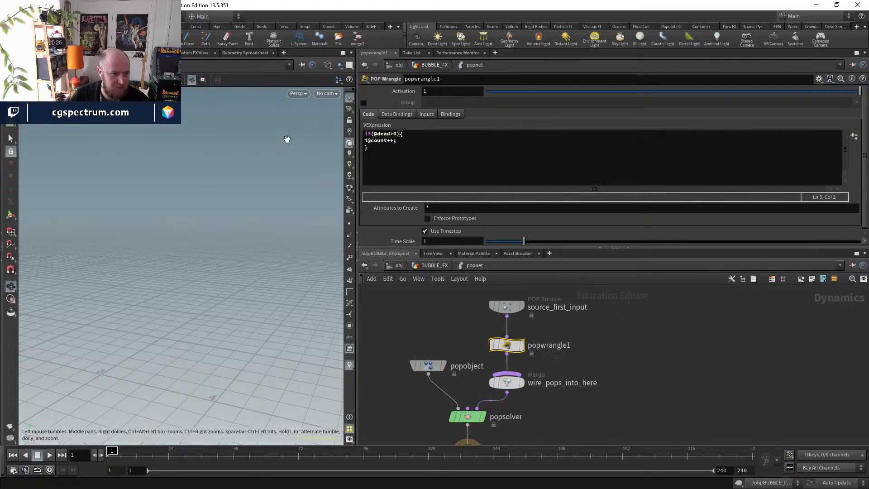
pyautogui.click(247, 53)
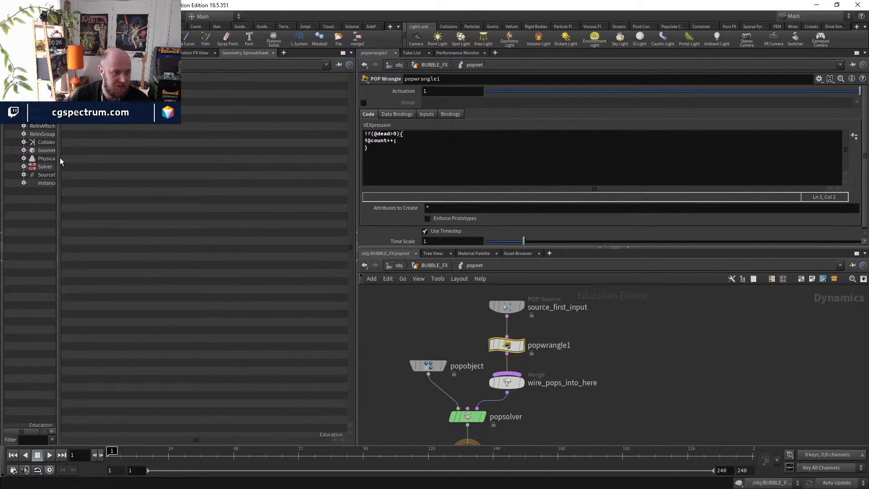
pyautogui.moveTo(58, 157); pyautogui.dragTo(82, 155)
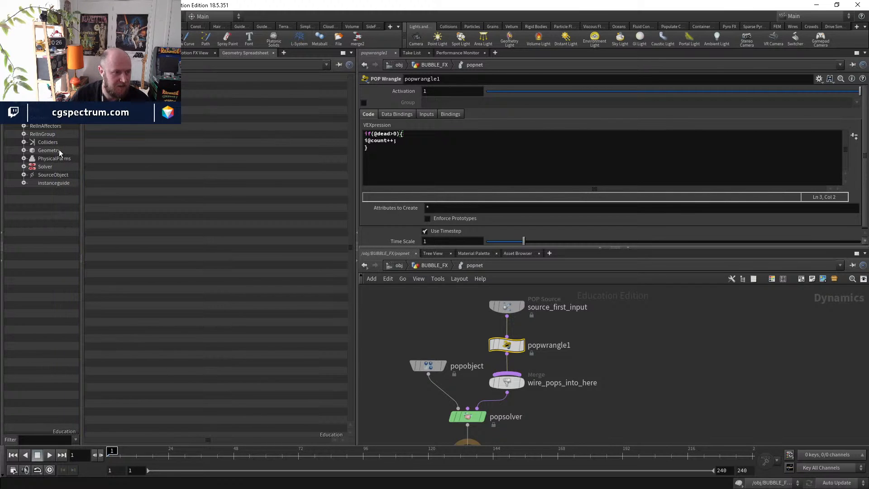
pyautogui.click(59, 150)
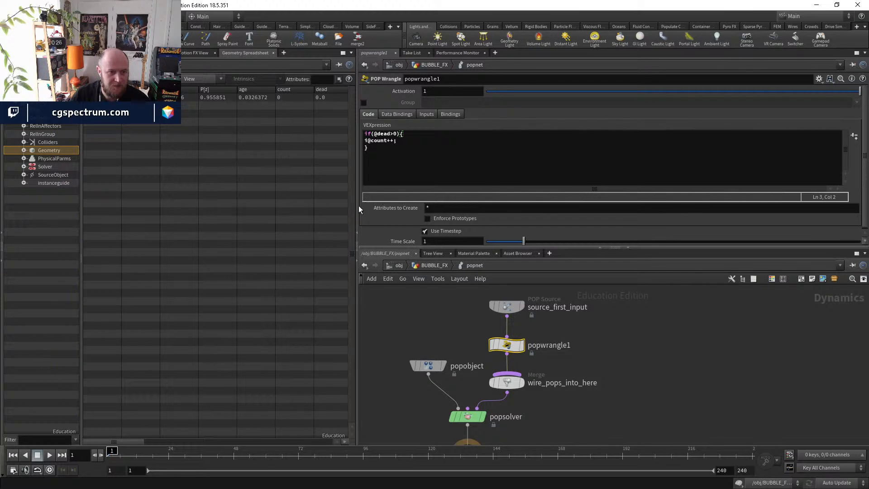
pyautogui.moveTo(358, 205); pyautogui.dragTo(414, 194)
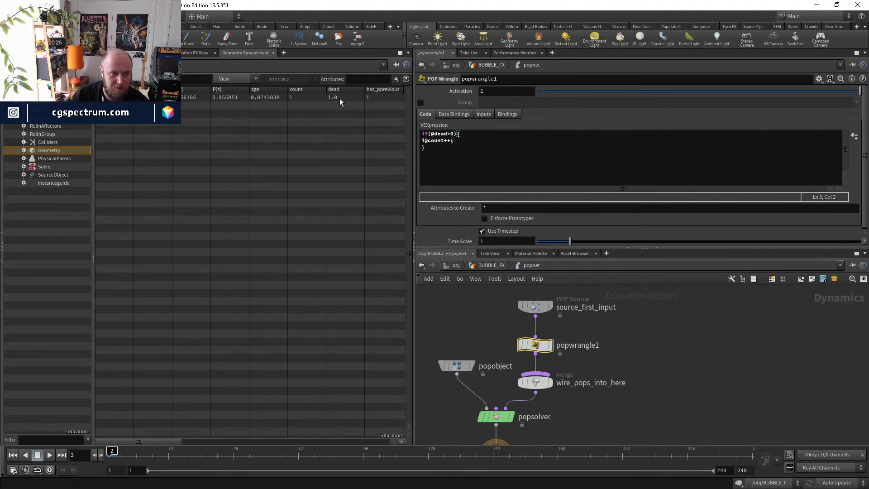
# - Step through the frames to about frame 45, then go back to frame 42, checking each particle's count and dead values
pyautogui.press('Right')
pyautogui.press('Right')
pyautogui.press('Right')
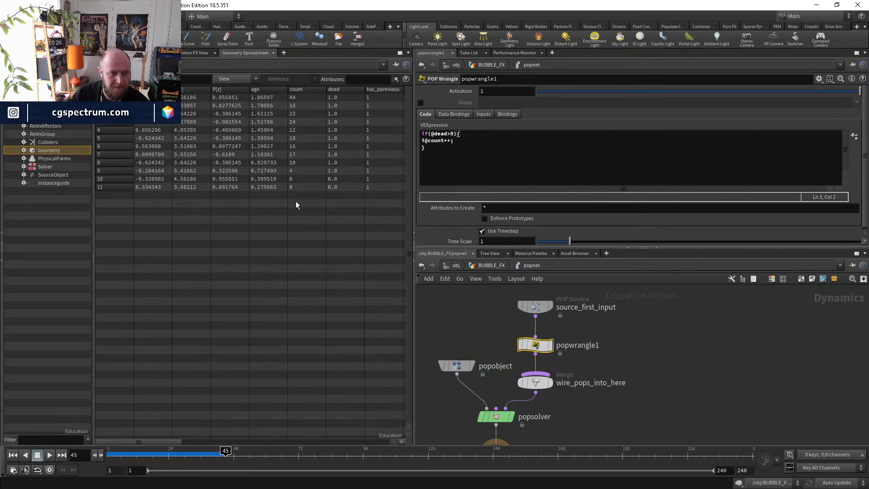
pyautogui.moveTo(154, 453); pyautogui.dragTo(218, 456)
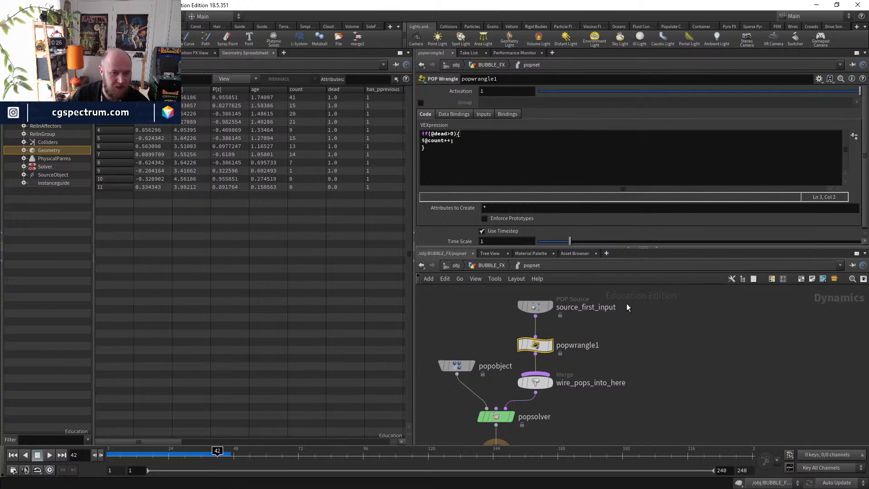
# - Return to the BUBBLE_FX network and view the OUT_DEAD bubbles in the 3D viewport, advancing the timeline to frame 74
pyautogui.click(502, 267)
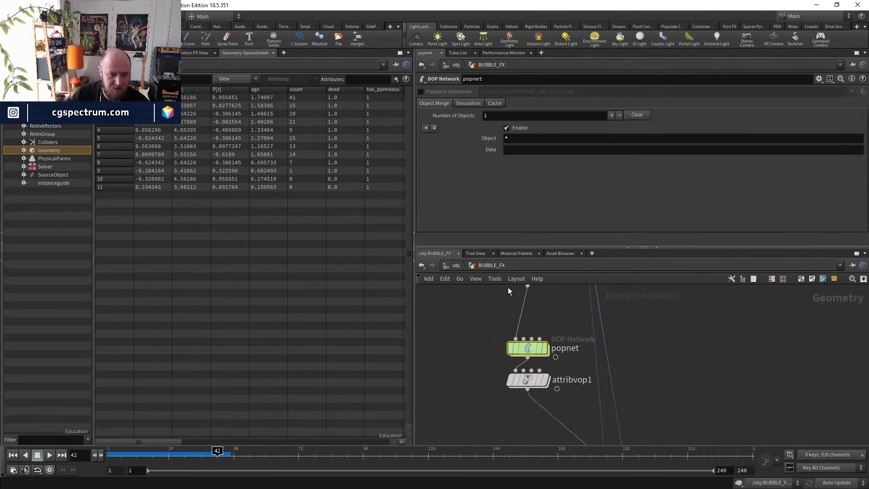
pyautogui.moveTo(578, 391); pyautogui.dragTo(564, 297, button='middle')
pyautogui.moveTo(556, 369); pyautogui.dragTo(565, 306, button='middle')
pyautogui.moveTo(580, 426); pyautogui.dragTo(594, 303, button='middle')
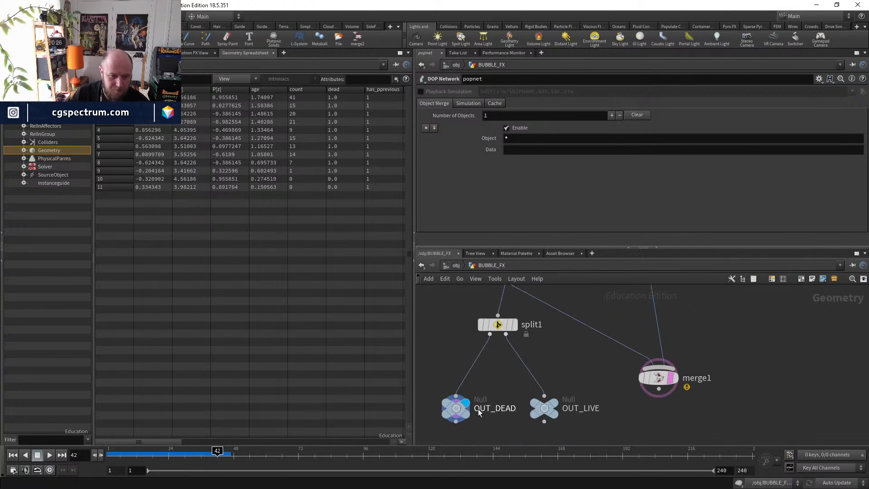
pyautogui.click(19, 53)
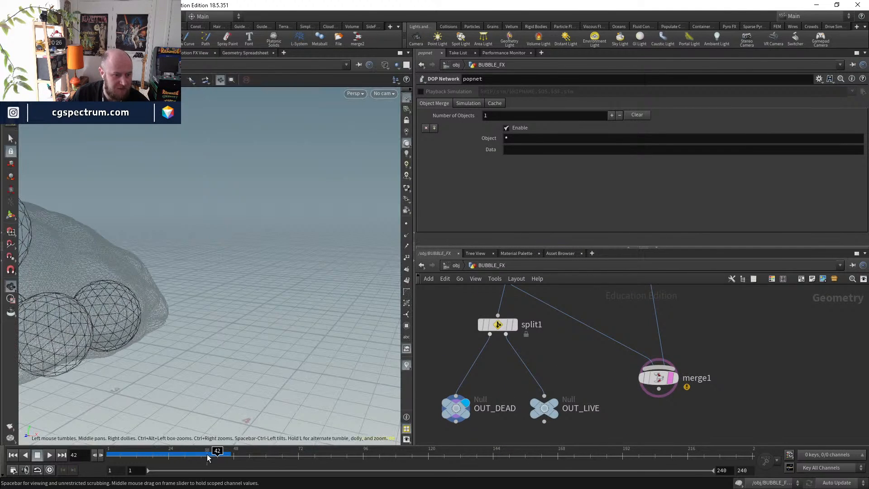
pyautogui.moveTo(209, 456); pyautogui.dragTo(228, 453)
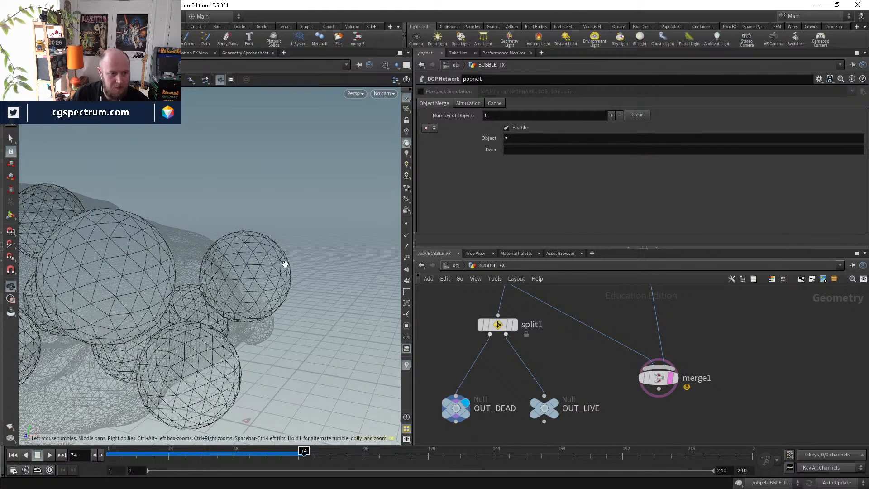
# - Try to select the points of the outermost bubble in the viewport and inspect them in the Geometry Spreadsheet
pyautogui.click(10, 138)
pyautogui.rightClick(11, 138)
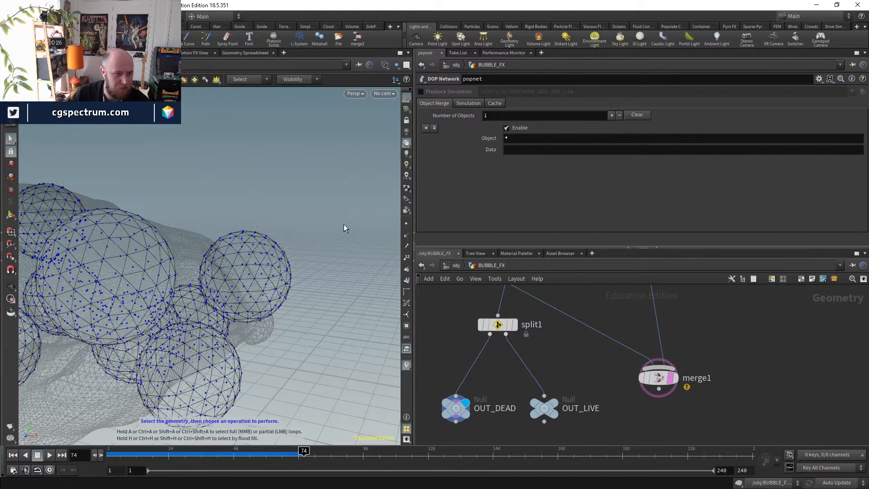
pyautogui.moveTo(292, 209); pyautogui.dragTo(217, 313)
pyautogui.moveTo(320, 197); pyautogui.dragTo(241, 301)
pyautogui.click(220, 52)
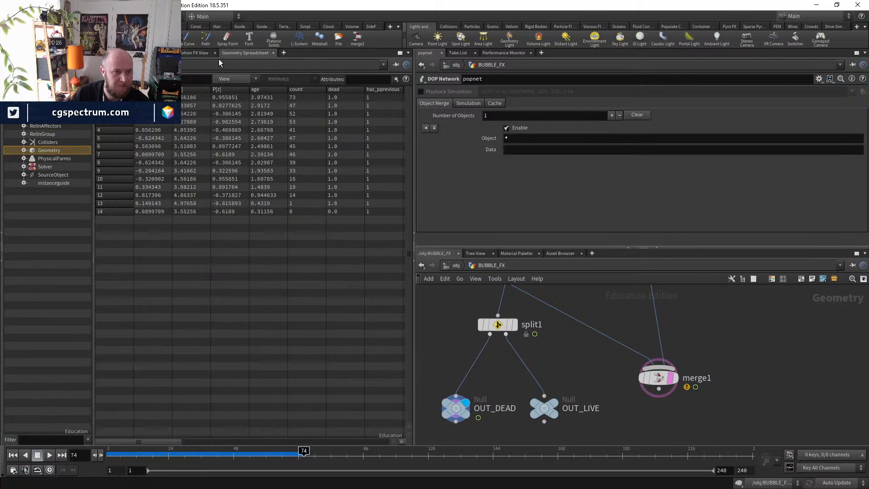
# - Select the OUT_DEAD node and limit the Geometry Spreadsheet to the bubble points selected in the viewport
pyautogui.click(234, 78)
pyautogui.click(235, 94)
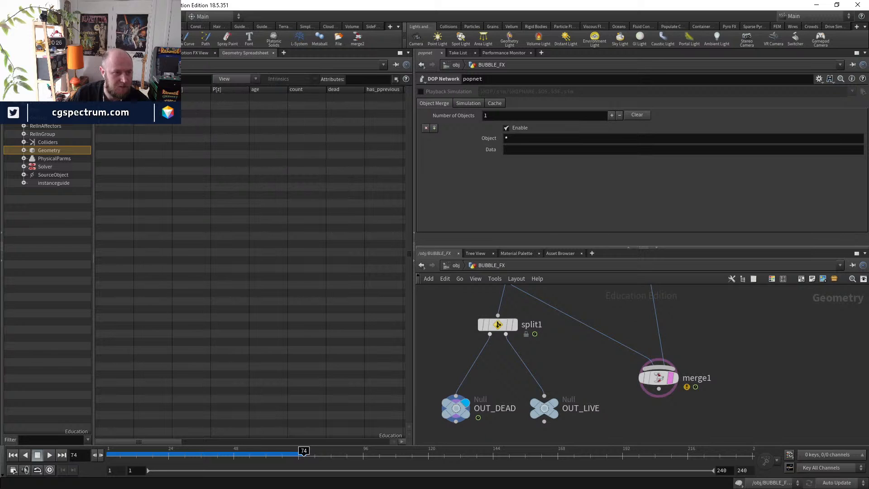
pyautogui.click(457, 409)
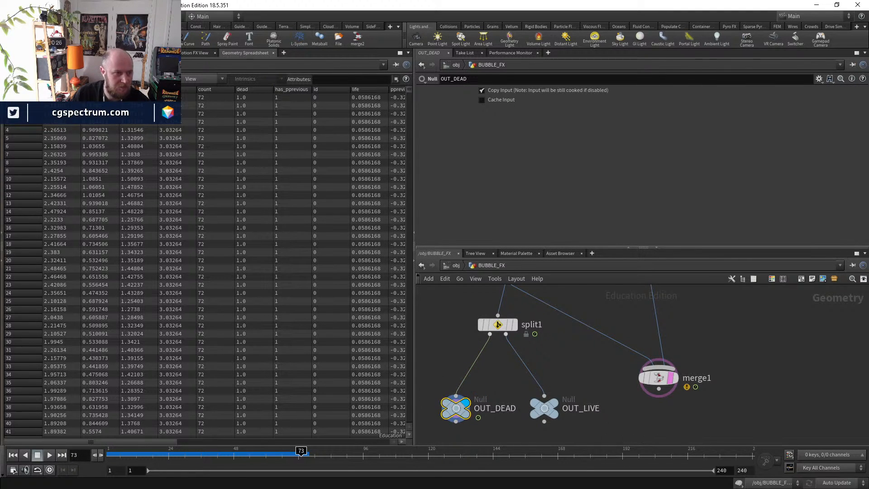
pyautogui.click(194, 80)
pyautogui.click(194, 93)
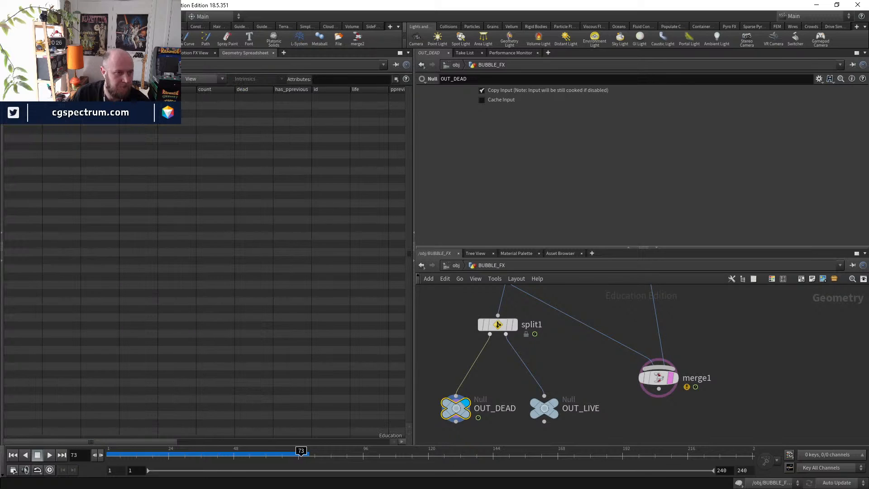
pyautogui.click(19, 53)
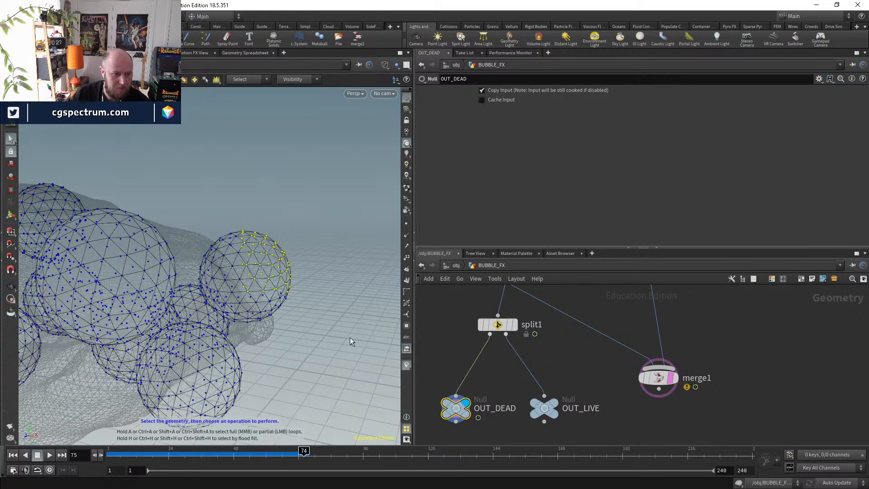
pyautogui.click(239, 53)
pyautogui.click(204, 78)
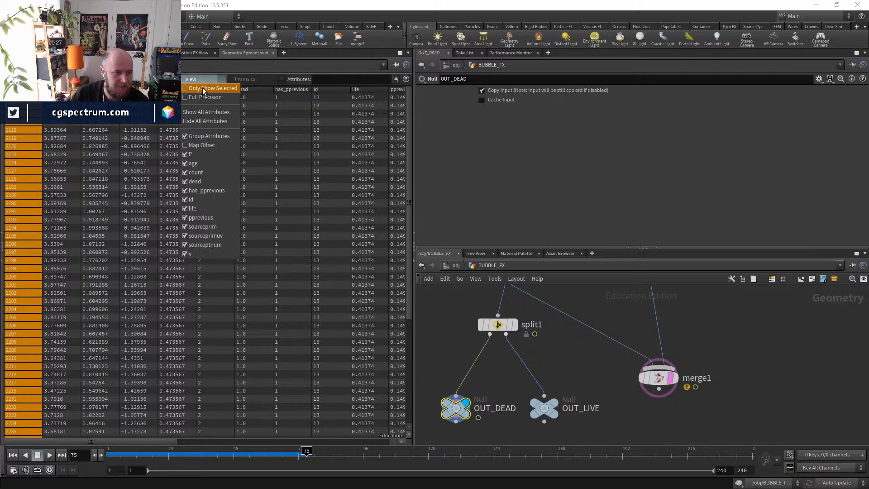
pyautogui.click(202, 87)
pyautogui.click(200, 81)
pyautogui.click(204, 88)
# - Step back and forth between frames 73 and 75, comparing the count values of the selected bubble points
pyautogui.press('Left')
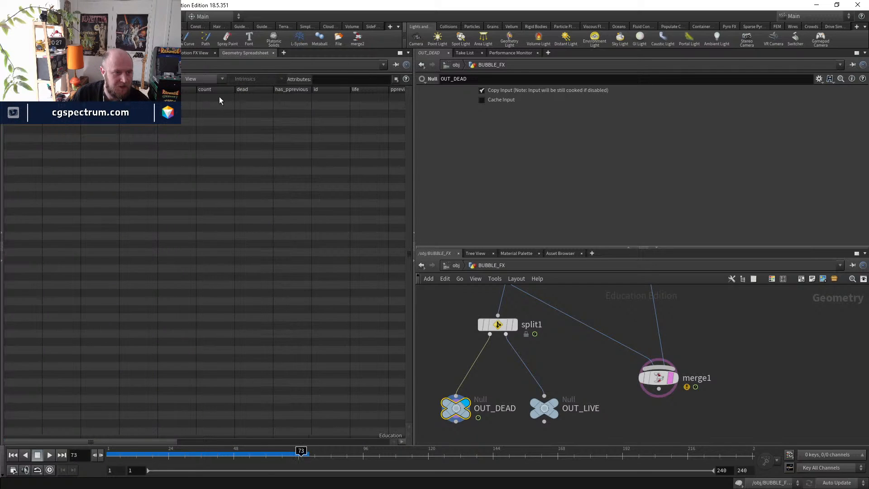
pyautogui.press('Left')
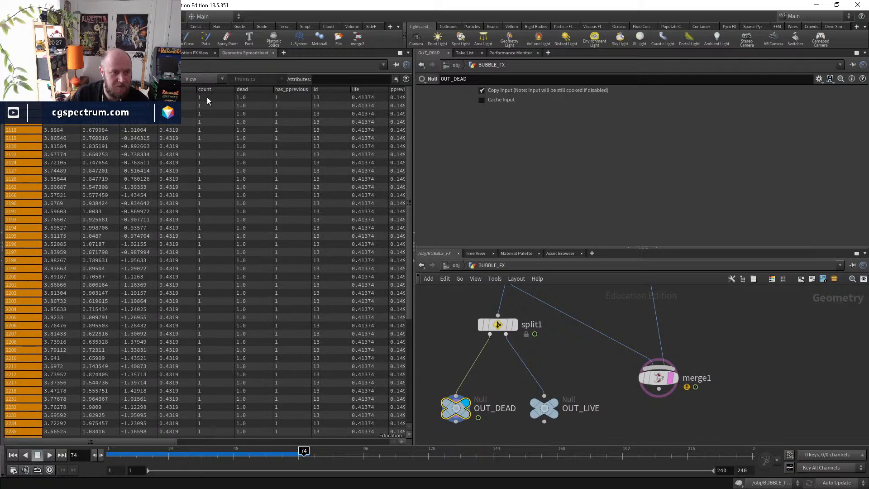
pyautogui.press('Right')
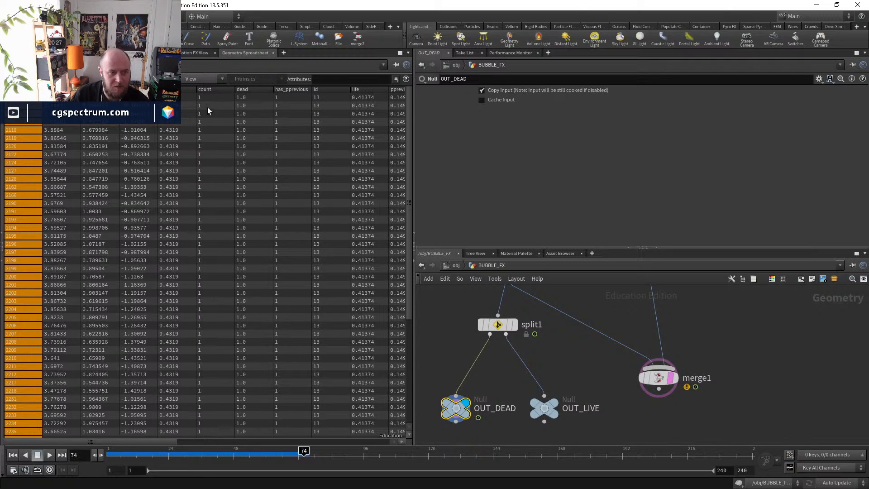
pyautogui.press('Right')
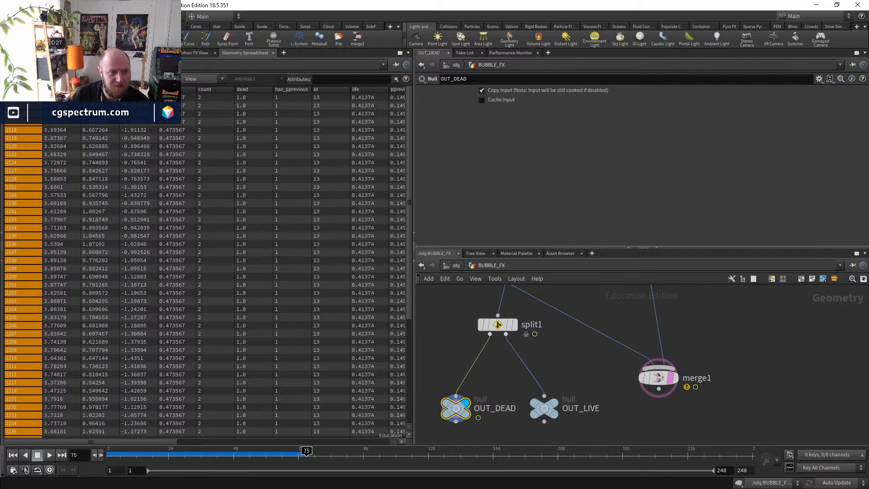
pyautogui.press('Left')
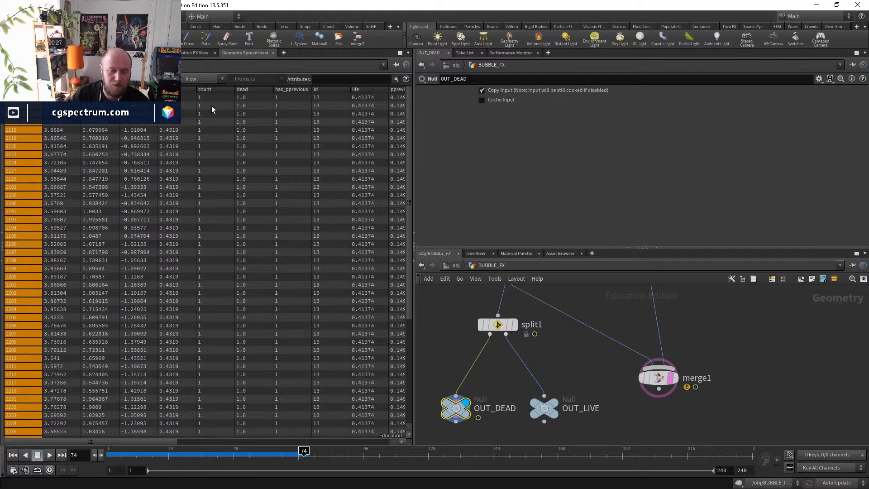
pyautogui.press('Right')
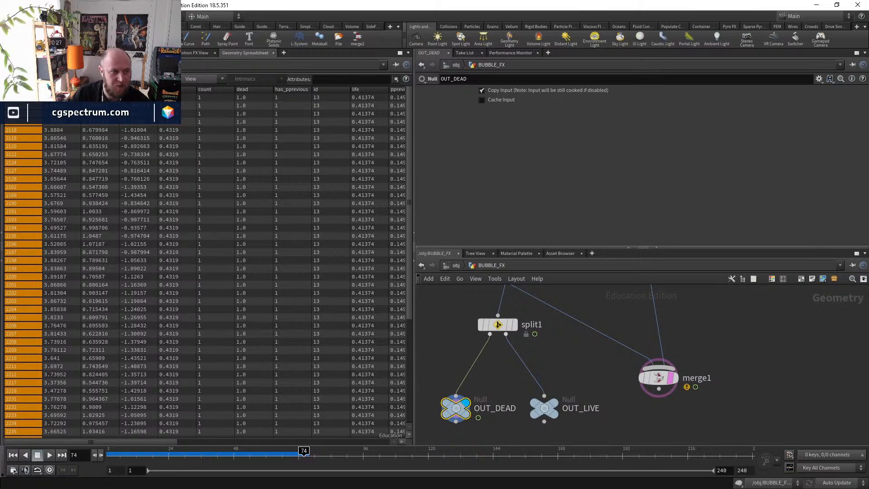
# - Return to the 3D viewport at frame 74, insert a Blast node between split1 and OUT_DEAD, and display it
pyautogui.click(21, 53)
pyautogui.press('Right')
pyautogui.press('Left')
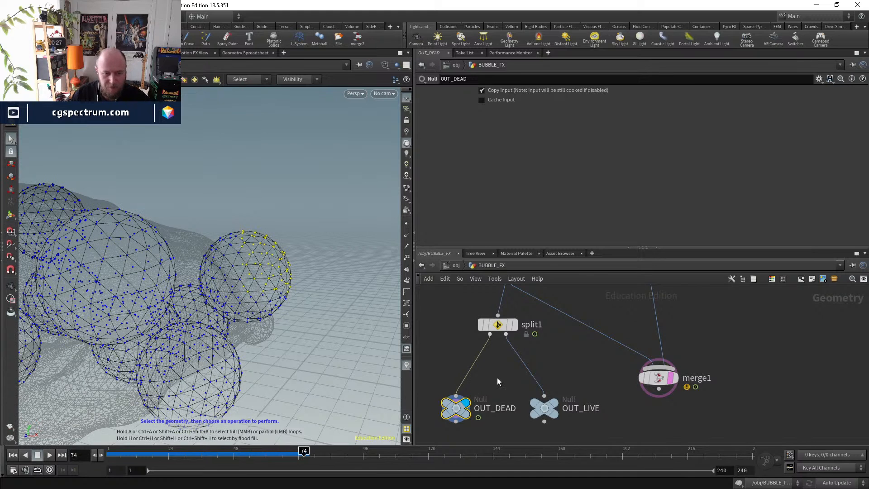
pyautogui.press('Tab')
pyautogui.write('blast')
pyautogui.press('Return')
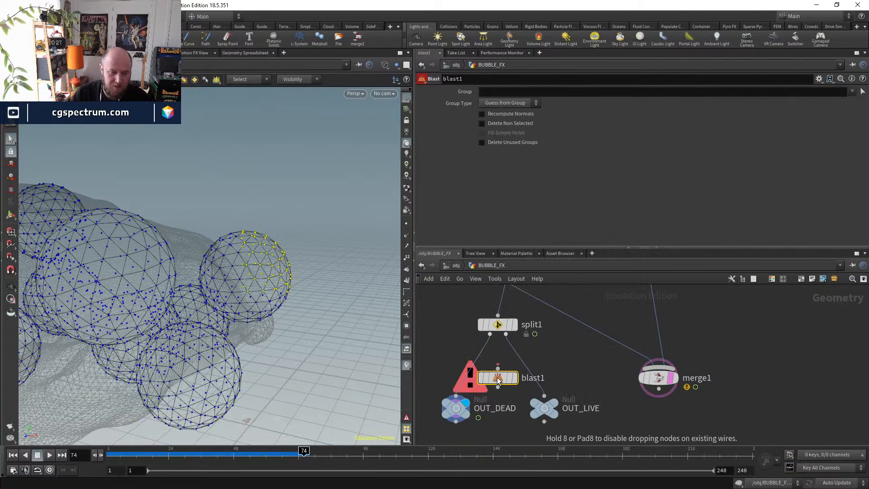
pyautogui.moveTo(490, 334)
pyautogui.mouseDown()
pyautogui.moveTo(499, 368)
pyautogui.moveTo(467, 374)
pyautogui.mouseUp()
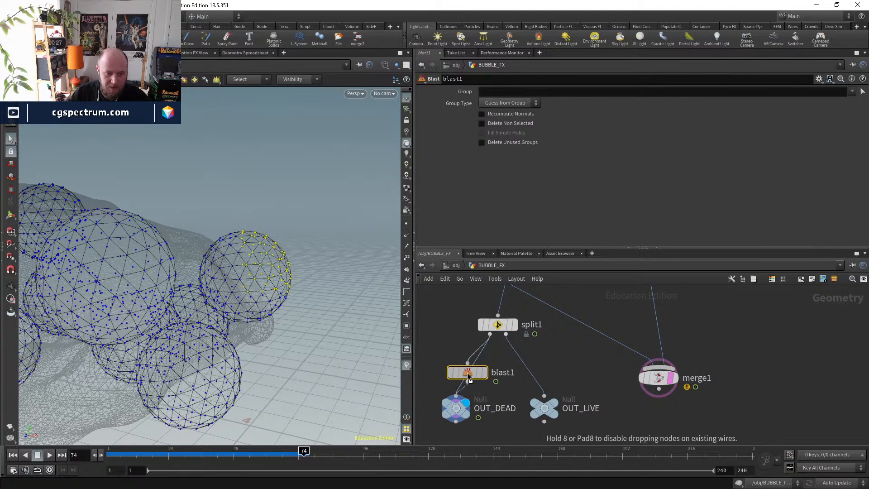
pyautogui.click(484, 372)
pyautogui.click(524, 90)
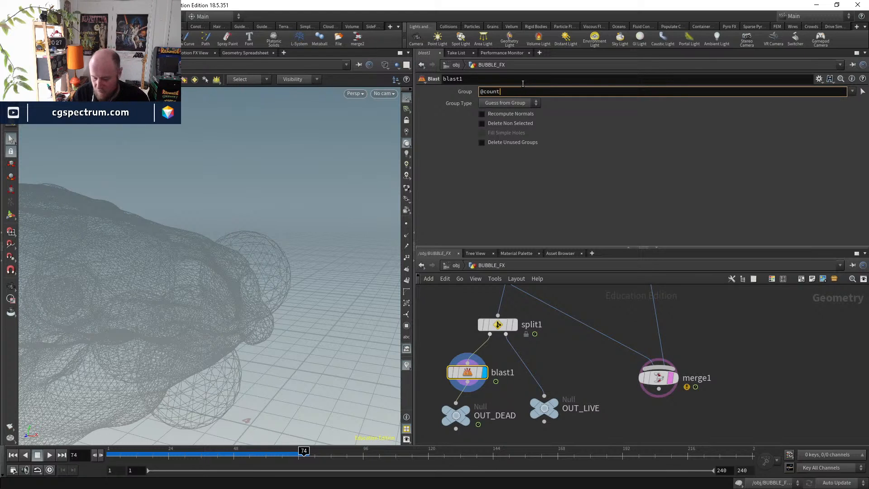
pyautogui.press('Return')
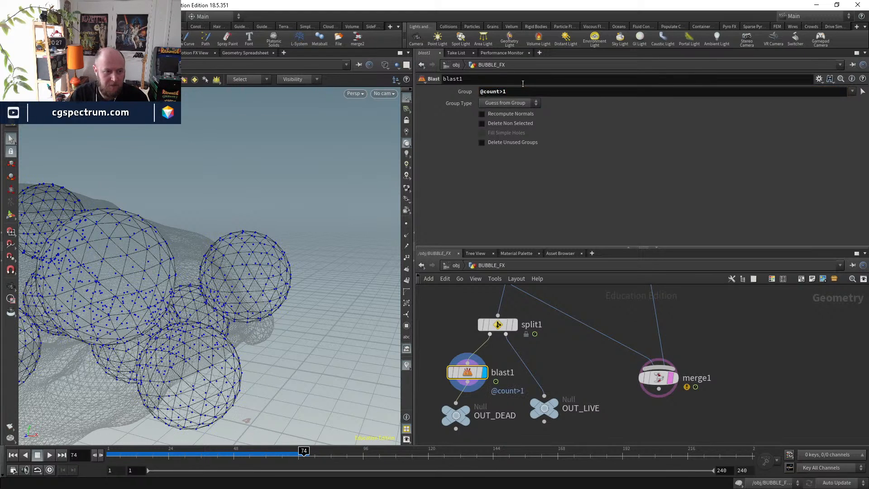
pyautogui.click(518, 102)
pyautogui.click(512, 137)
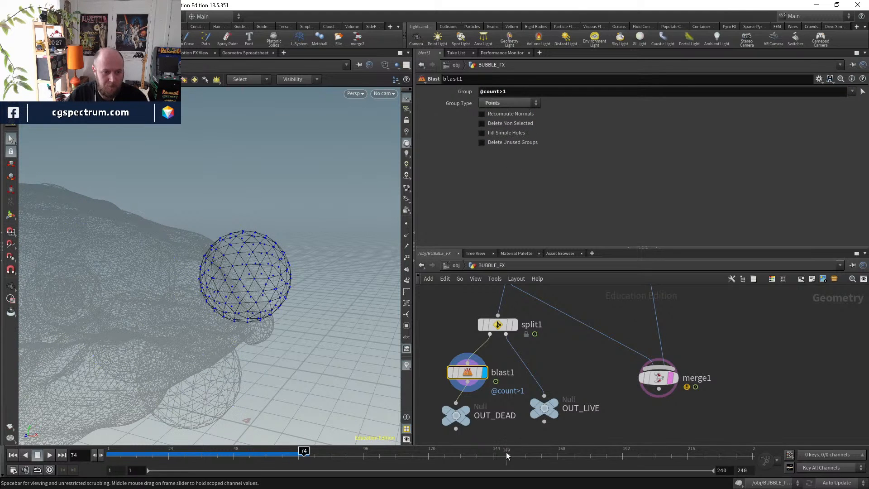
# - Step through the frames around 74 and scrub the timeline, examining when the blast1 bubble appears and disappears
pyautogui.press('Left')
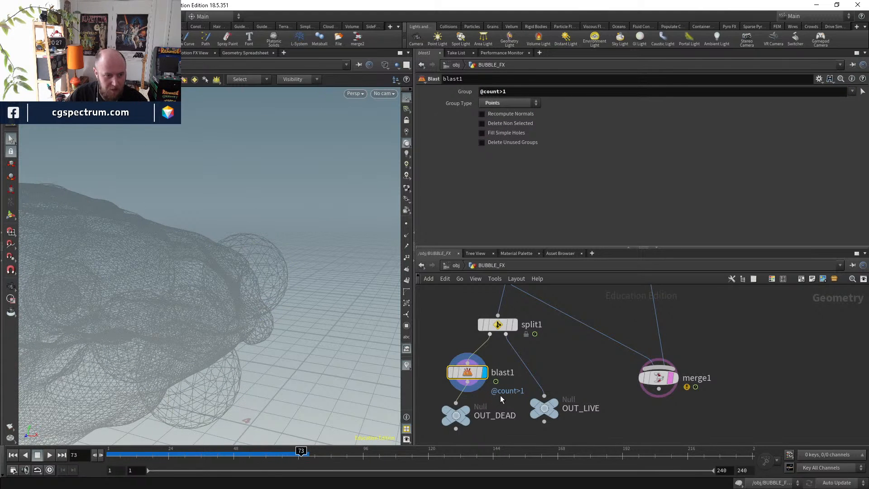
pyautogui.press('Left')
pyautogui.press('Left')
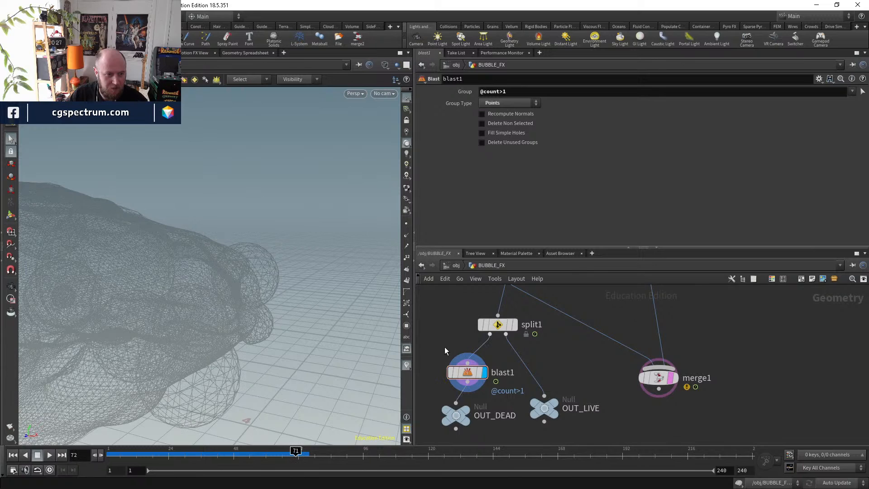
pyautogui.press('Right')
pyautogui.press('Right')
pyautogui.press('Left')
pyautogui.press('Right')
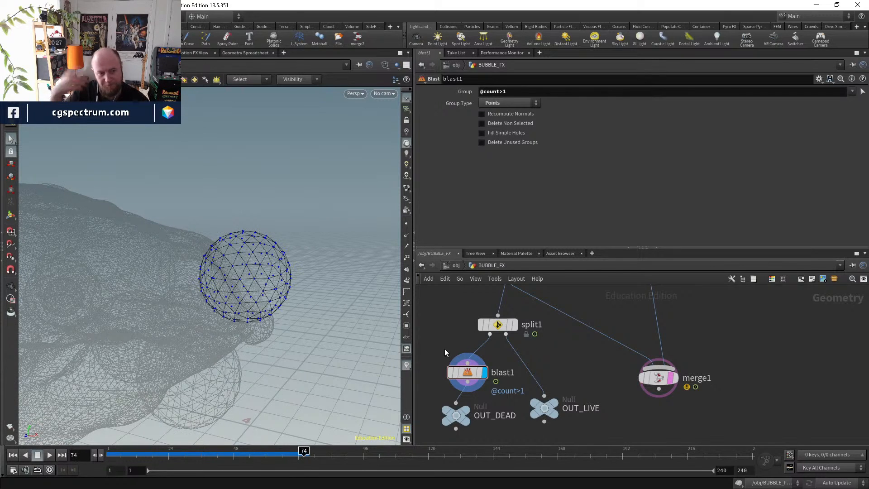
pyautogui.press('Right')
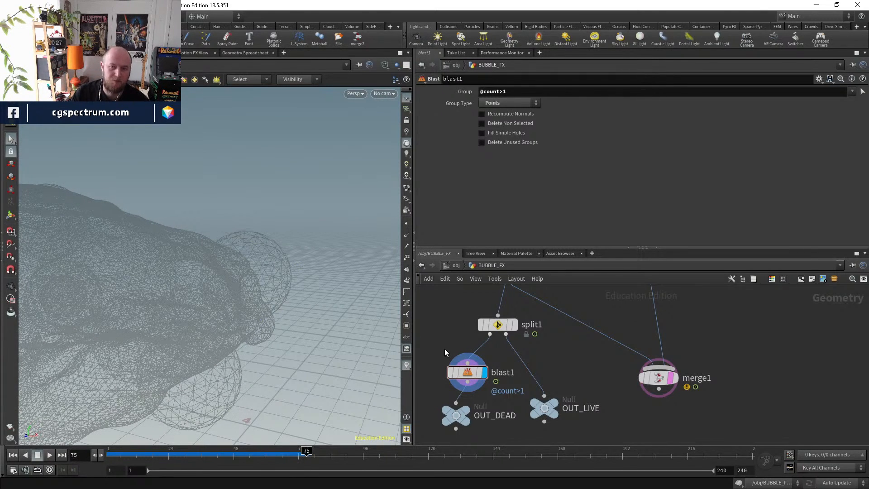
pyautogui.keyDown('alt'); pyautogui.moveTo(239, 233); pyautogui.dragTo(196, 338, button='right'); pyautogui.keyUp('alt')
pyautogui.keyDown('alt'); pyautogui.moveTo(196, 337); pyautogui.dragTo(199, 362); pyautogui.keyUp('alt')
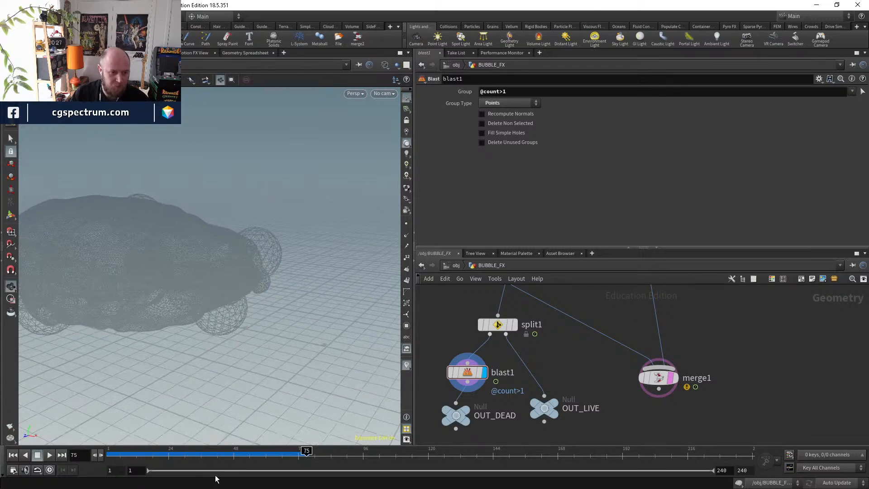
pyautogui.moveTo(241, 456); pyautogui.dragTo(304, 456)
pyautogui.keyDown('alt'); pyautogui.moveTo(262, 357); pyautogui.dragTo(222, 293); pyautogui.keyUp('alt')
# - Add a Vellum Configure Cloth node below OUT_DEAD, connect OUT_DEAD to its first input, and display it
pyautogui.moveTo(586, 414); pyautogui.dragTo(603, 334, button='middle')
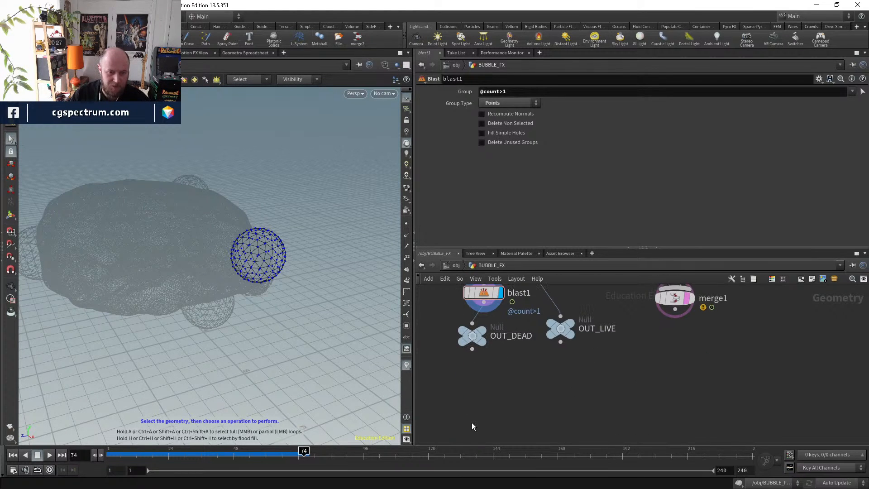
pyautogui.press('Tab')
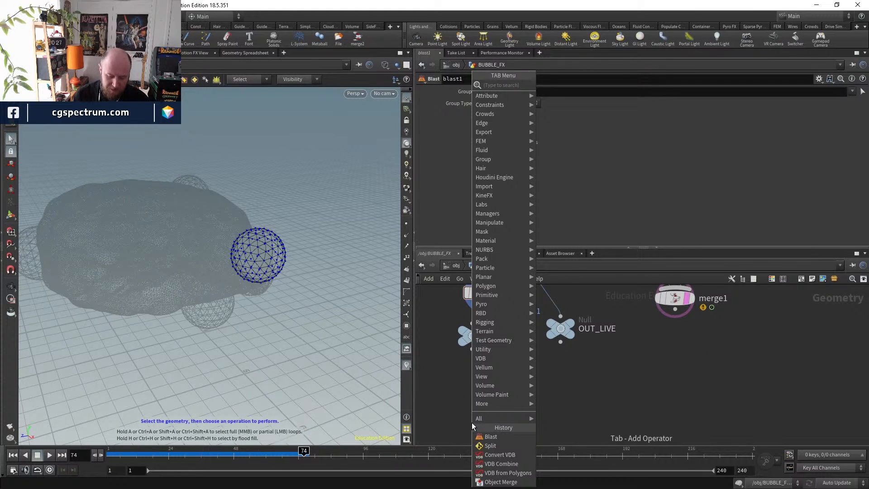
pyautogui.write('vellu')
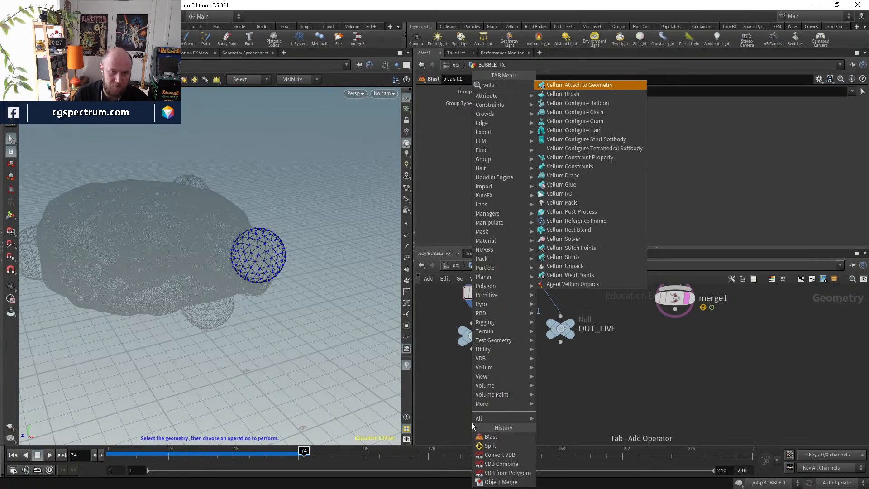
pyautogui.write('mcon')
pyautogui.press('Down')
pyautogui.press('Down')
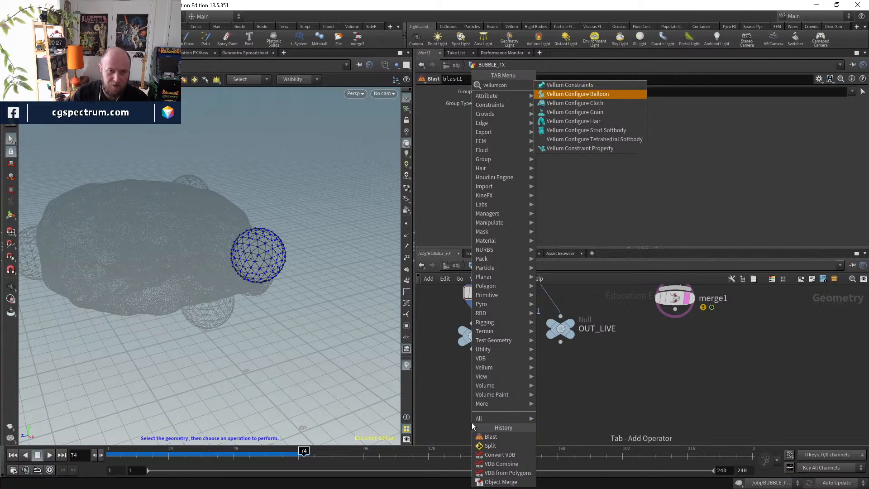
pyautogui.press('Return')
pyautogui.click(472, 425)
pyautogui.click(462, 412)
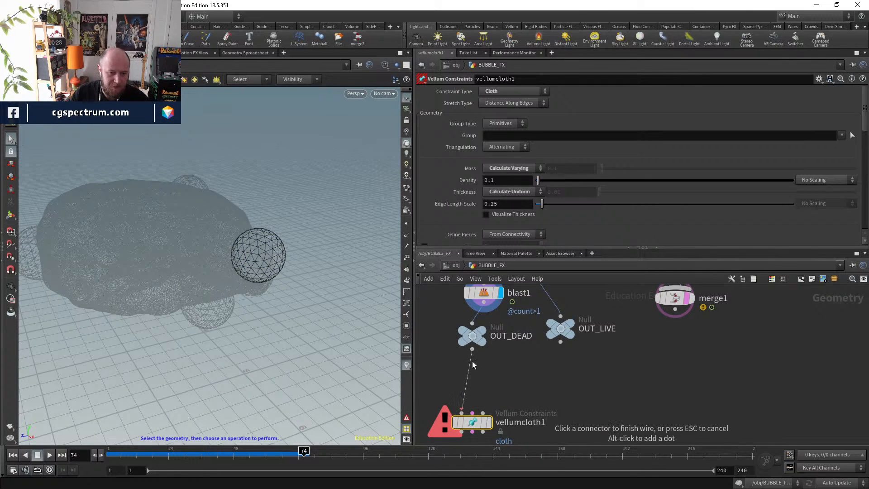
pyautogui.click(488, 424)
pyautogui.moveTo(547, 415); pyautogui.dragTo(551, 338, button='middle')
pyautogui.press('Tab')
pyautogui.write('vellumc')
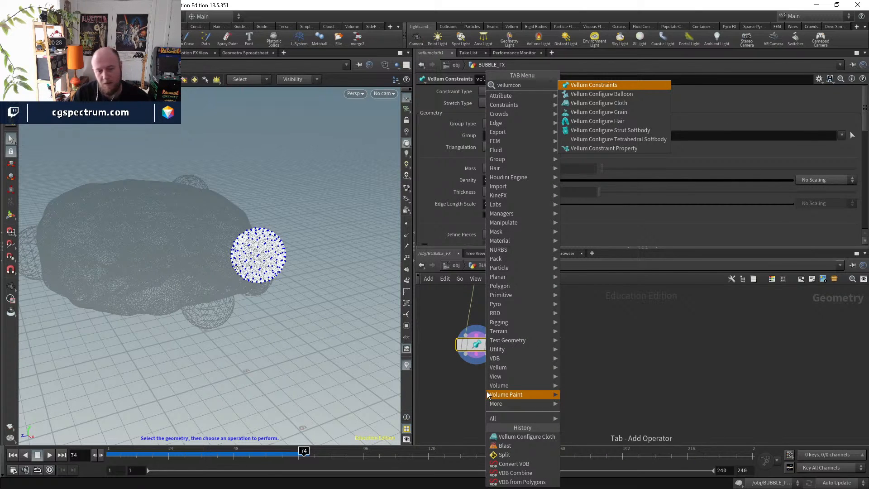
pyautogui.press('Escape')
# - Add a Vellum Solver node below vellumcloth1
pyautogui.press('Tab')
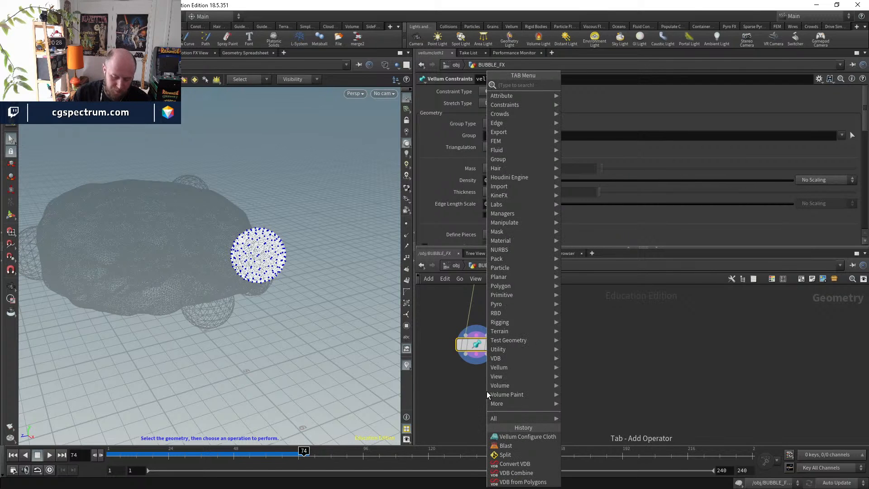
pyautogui.write('velu')
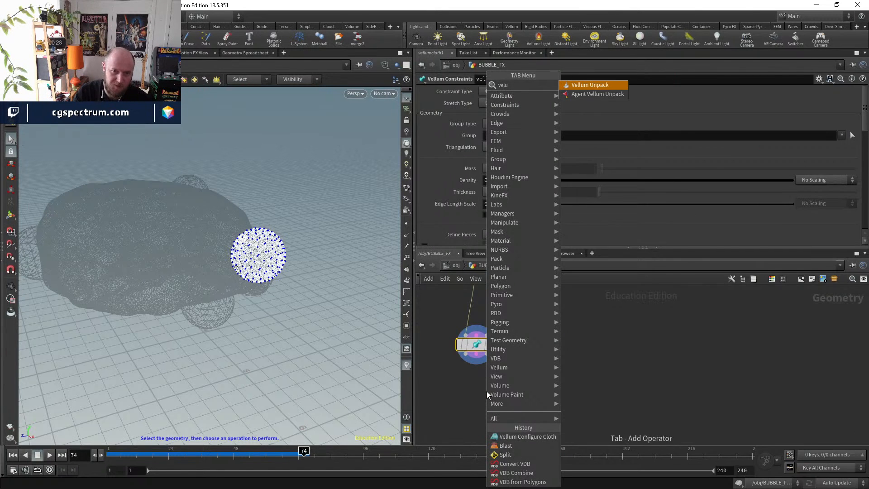
pyautogui.press('BackSpace')
pyautogui.write('lum')
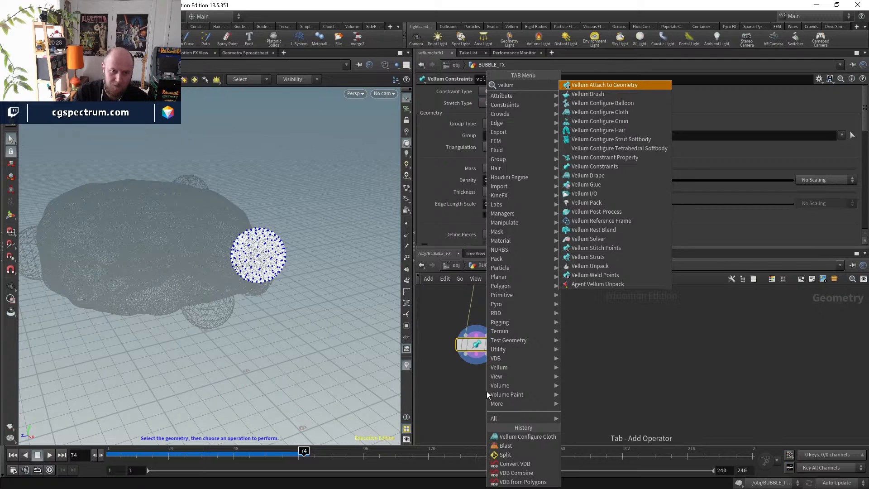
pyautogui.write('s')
pyautogui.press('Return')
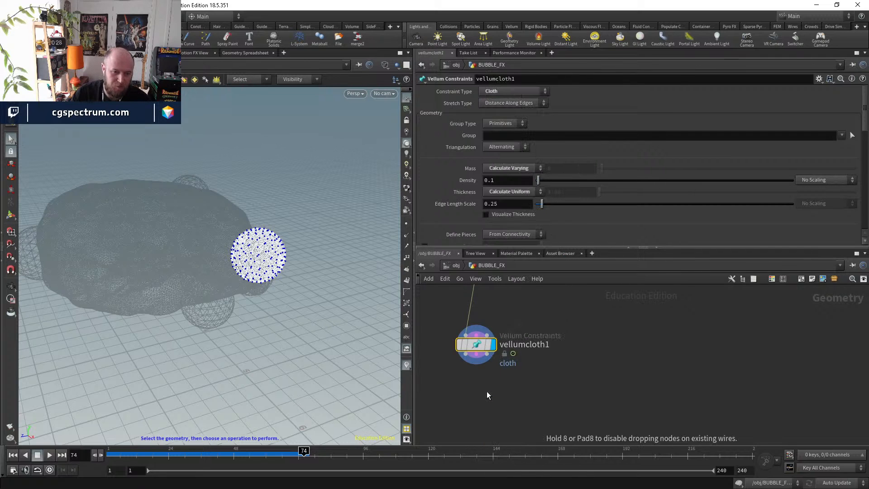
pyautogui.click(487, 392)
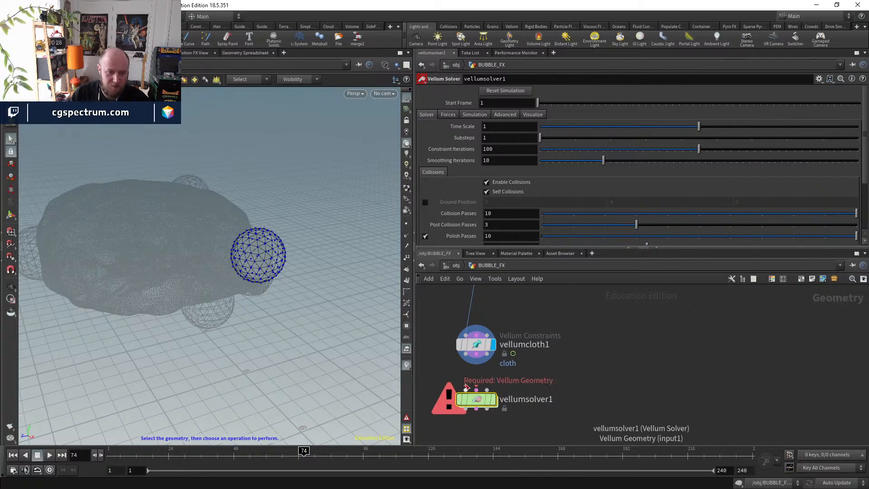
# - Connect vellumcloth1's geometry and constraint outputs to the matching Vellum Solver inputs, and rewind the timeline to frame 1
pyautogui.click(466, 387)
pyautogui.click(465, 355)
pyautogui.click(476, 354)
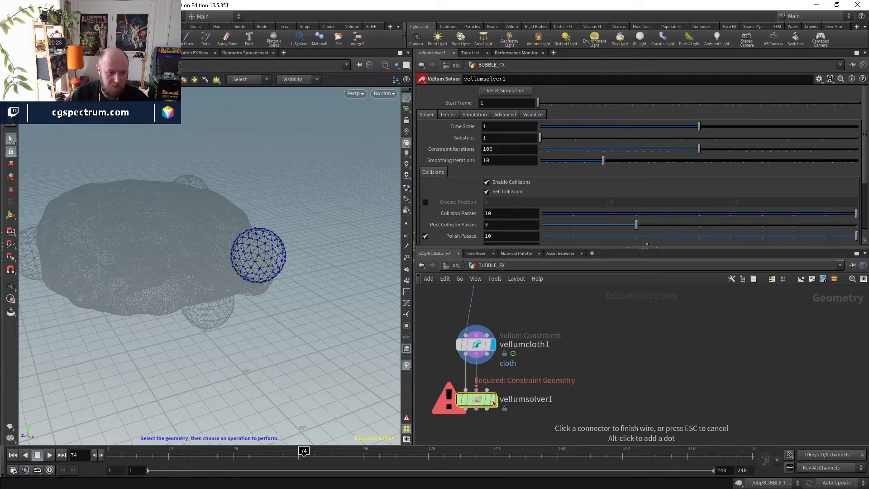
pyautogui.click(494, 402)
pyautogui.click(12, 455)
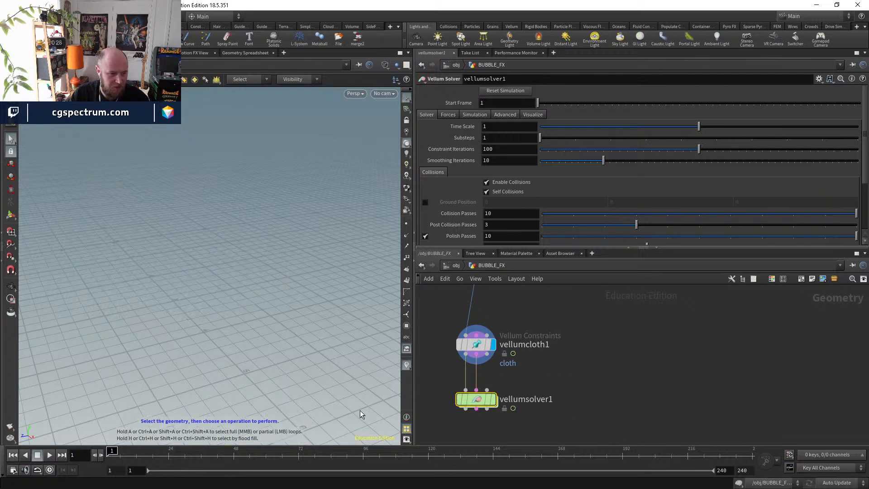
# - Display vellumsolver1 and briefly play the cloth simulation on the bubble, returning to frame 1
pyautogui.click(492, 400)
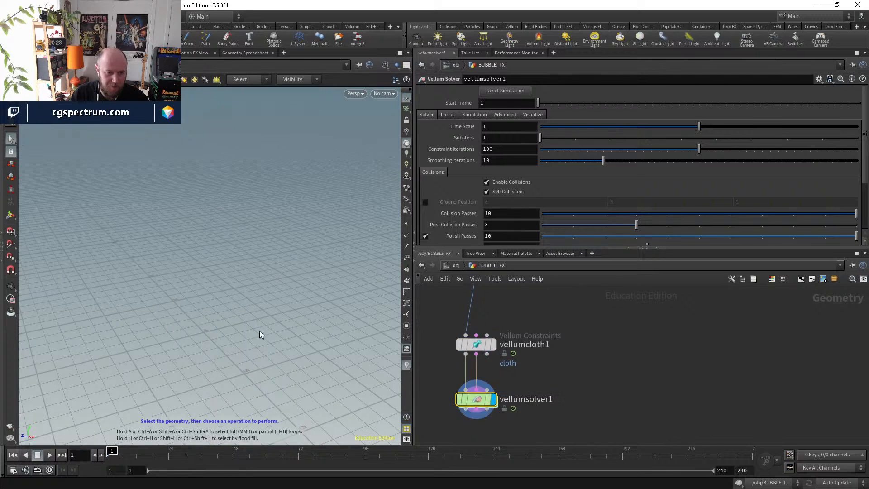
pyautogui.moveTo(72, 380); pyautogui.dragTo(136, 304)
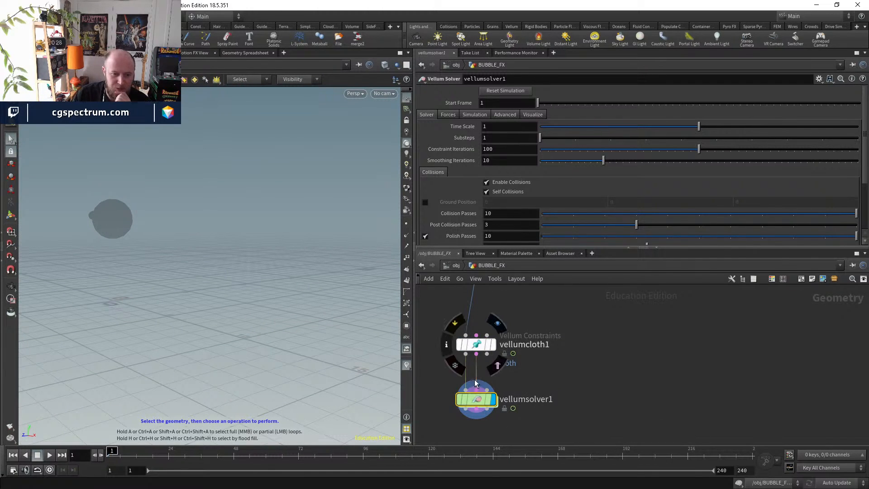
pyautogui.moveTo(479, 399)
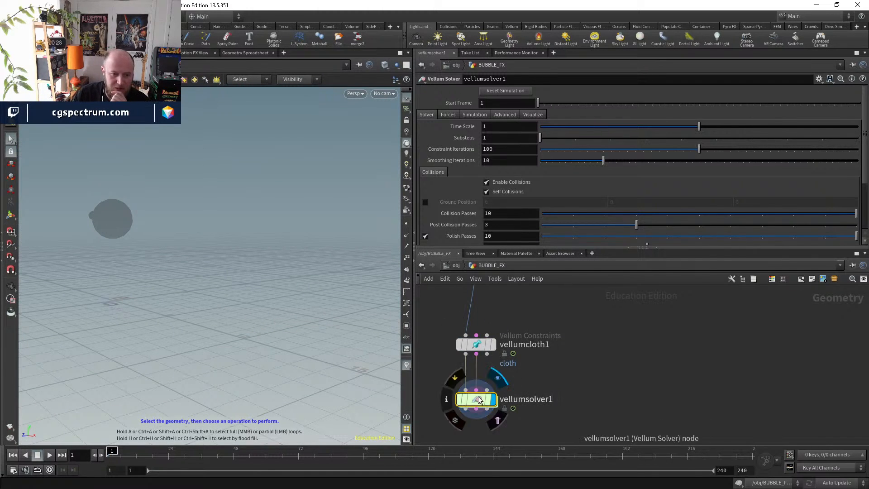
pyautogui.click(39, 456)
pyautogui.click(13, 456)
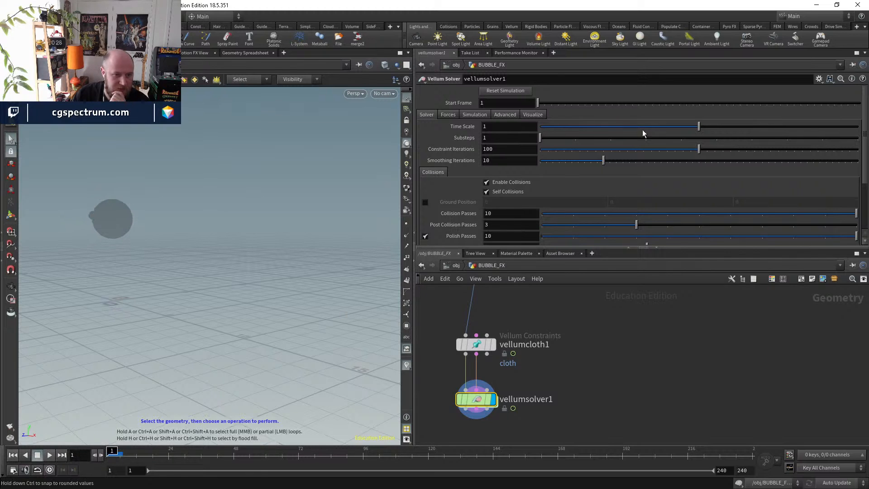
# - Enable the ground position at 0, 0, 0 in vellumsolver1's collision settings, play the simulation and return to frame 1
pyautogui.scroll(-4, 444, 184)
pyautogui.scroll(4, 471, 150)
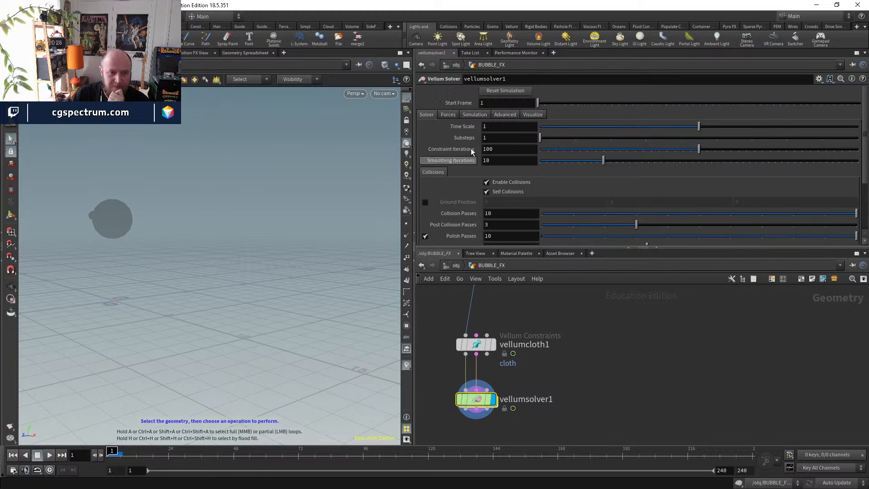
pyautogui.click(449, 115)
pyautogui.click(502, 116)
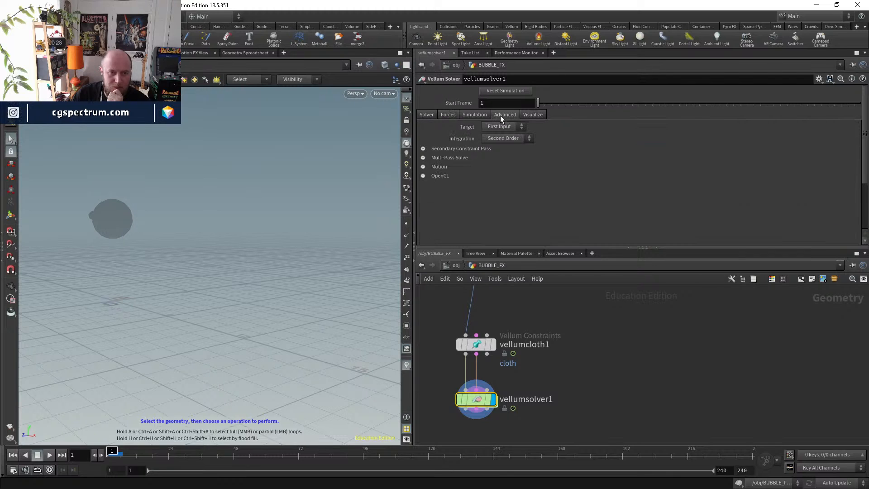
pyautogui.click(427, 115)
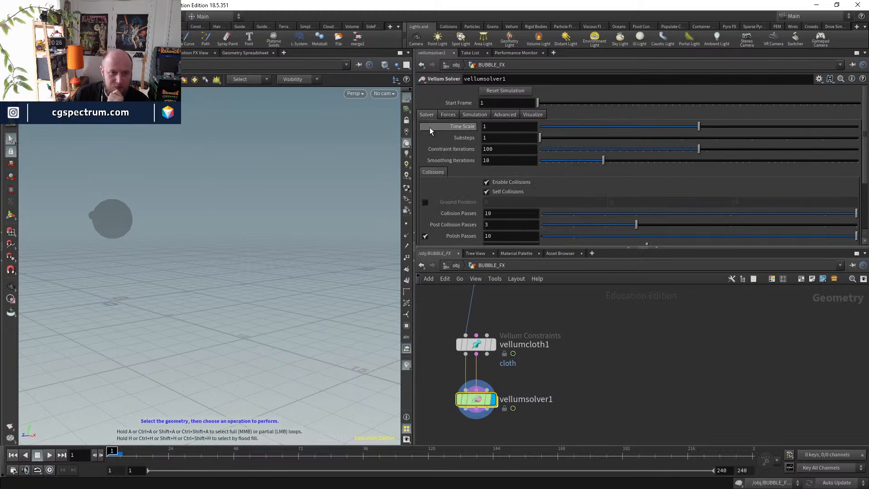
pyautogui.scroll(-3, 448, 155)
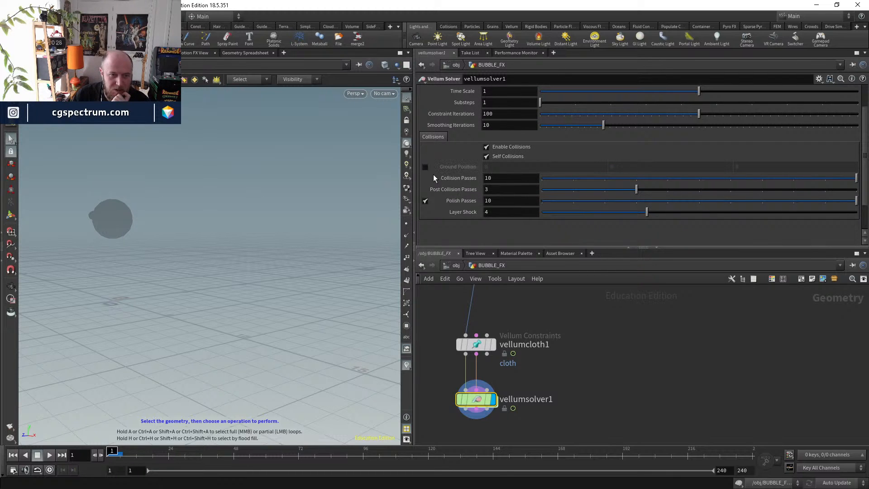
pyautogui.click(425, 167)
pyautogui.click(46, 455)
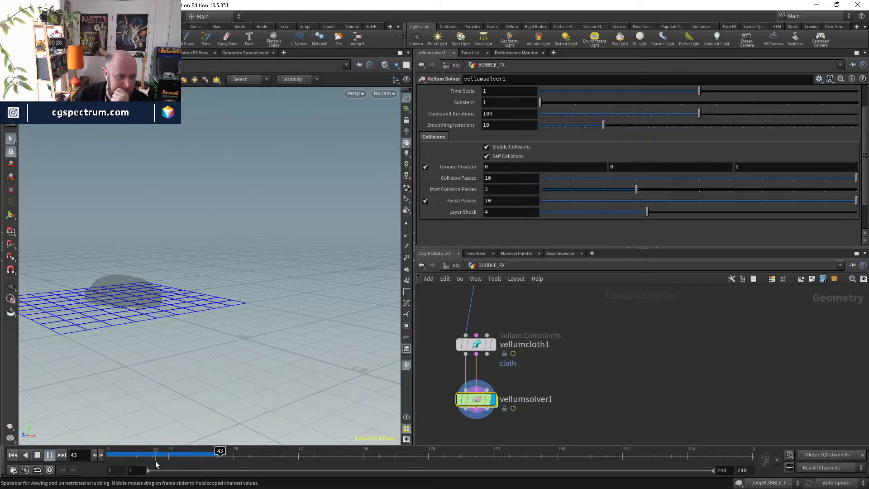
pyautogui.hotkey('ctrl', 'Up')
# - Examine the forces, simulation, visualization and advanced settings of vellumsolver1
pyautogui.moveTo(594, 352); pyautogui.dragTo(597, 383, button='middle')
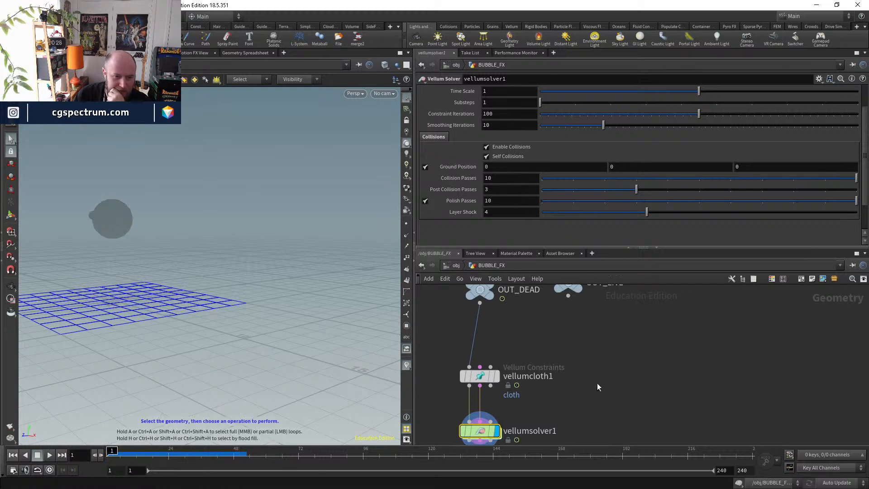
pyautogui.click(480, 377)
pyautogui.click(480, 431)
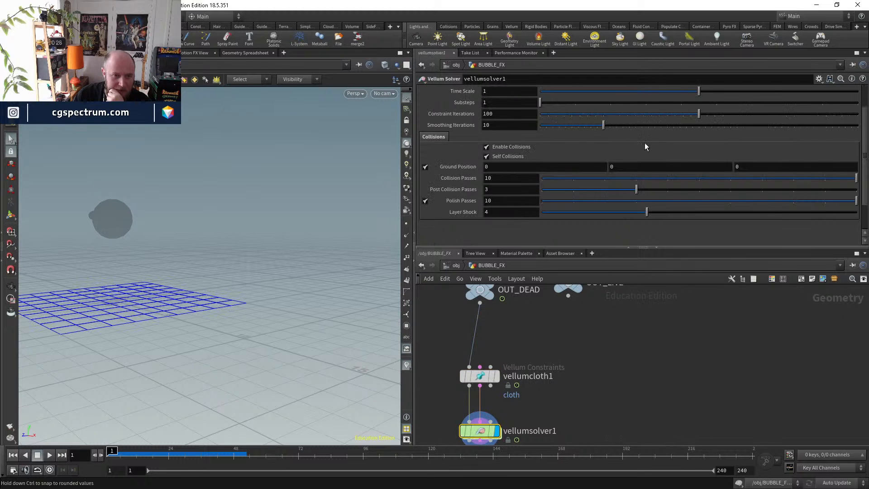
pyautogui.click(513, 114)
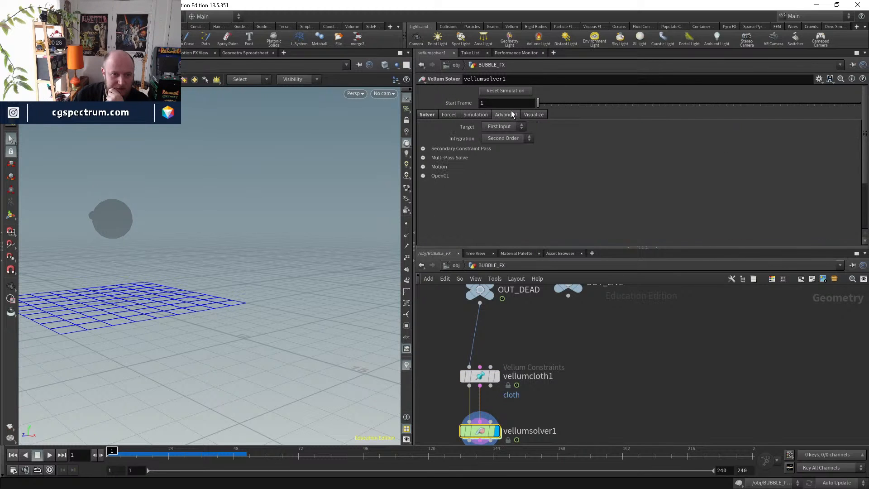
pyautogui.click(476, 114)
pyautogui.click(427, 114)
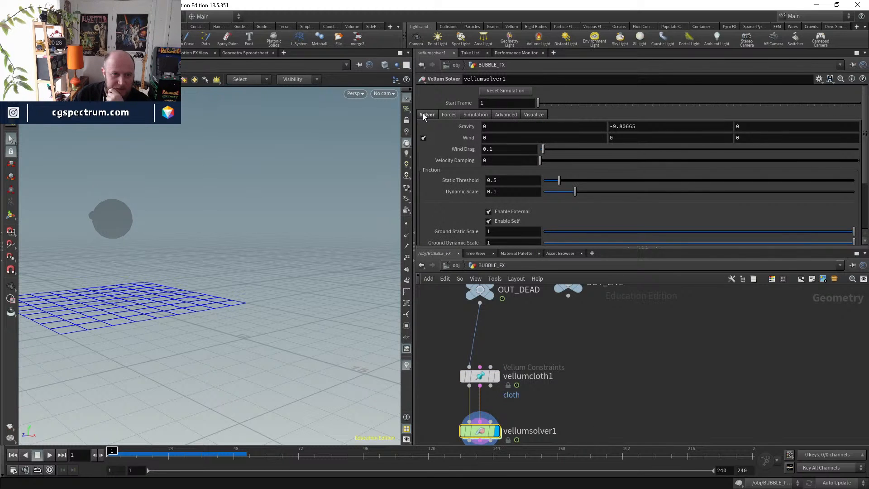
pyautogui.click(529, 115)
pyautogui.click(502, 115)
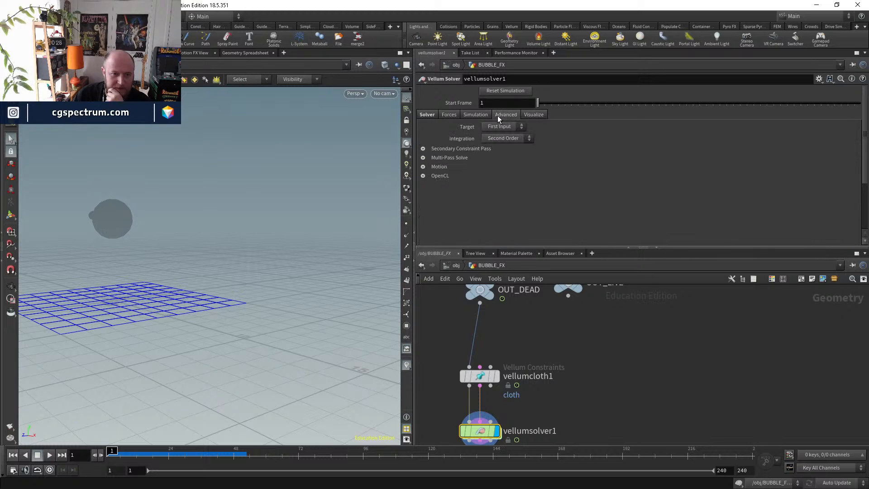
# - Replace vellumsolver1 with a DOP Network and connect vellumcloth1's geometry and constraint outputs to its first two inputs
pyautogui.moveTo(577, 414); pyautogui.dragTo(605, 347, button='middle')
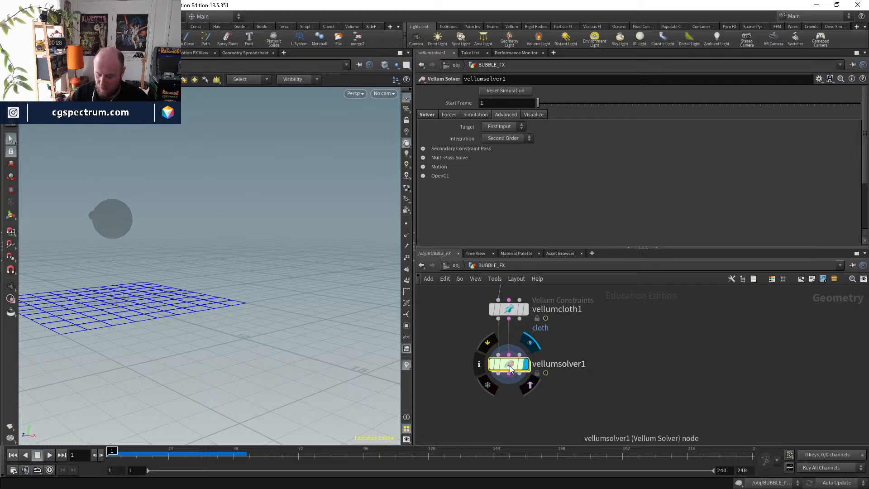
pyautogui.press('Tab')
pyautogui.write('dop')
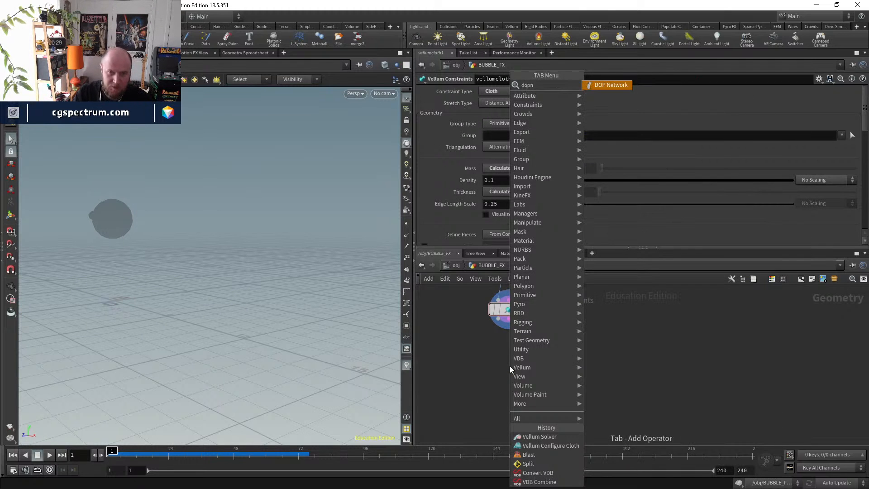
pyautogui.press('Return')
pyautogui.click(497, 356)
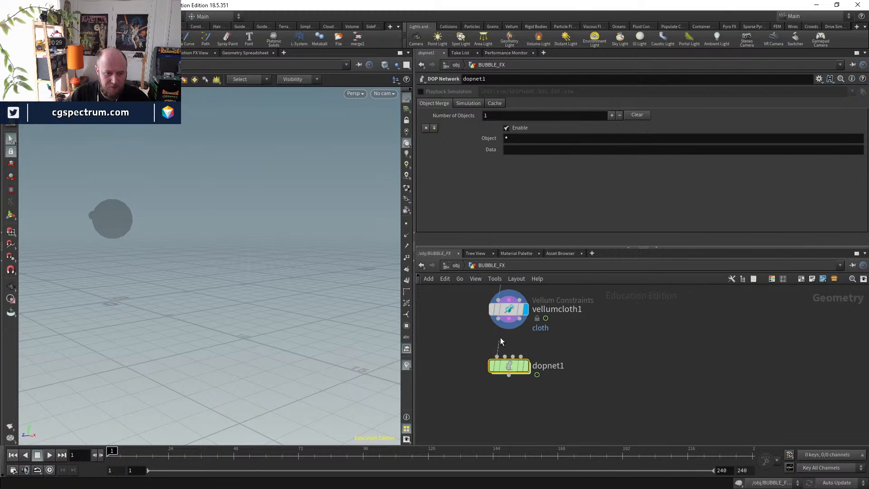
pyautogui.click(498, 319)
pyautogui.click(509, 319)
pyautogui.click(506, 357)
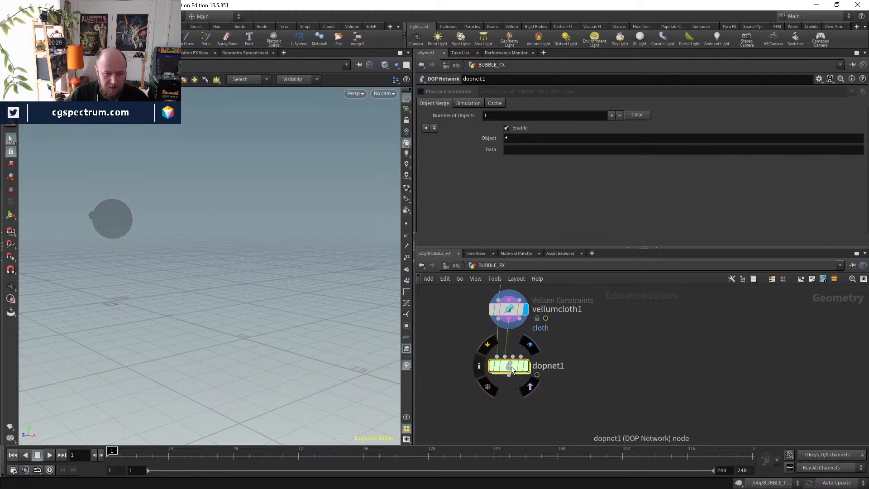
# - Inside dopnet1, add a Vellum Solver above the output node and connect it to the output
pyautogui.doubleClick(510, 366)
pyautogui.press('Tab')
pyautogui.write('vellu')
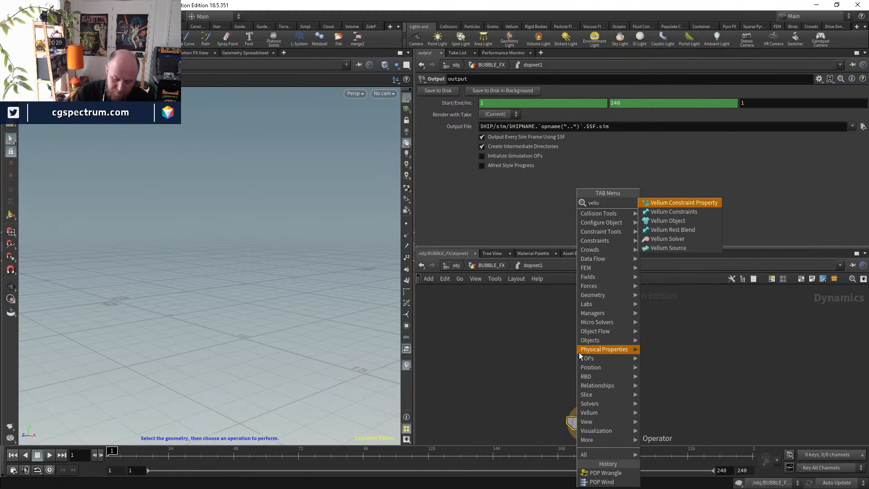
pyautogui.press('Down')
pyautogui.press('Down')
pyautogui.press('Down')
pyautogui.press('Down')
pyautogui.press('Return')
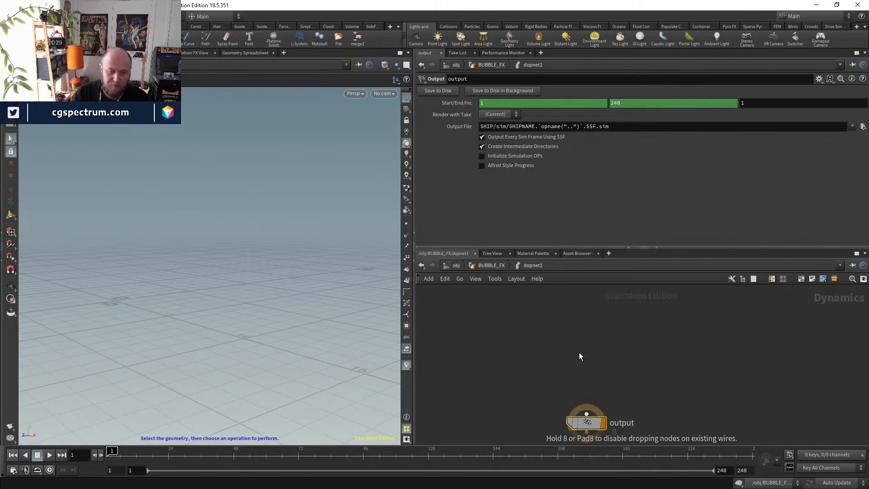
pyautogui.click(580, 352)
pyautogui.click(579, 361)
pyautogui.click(587, 414)
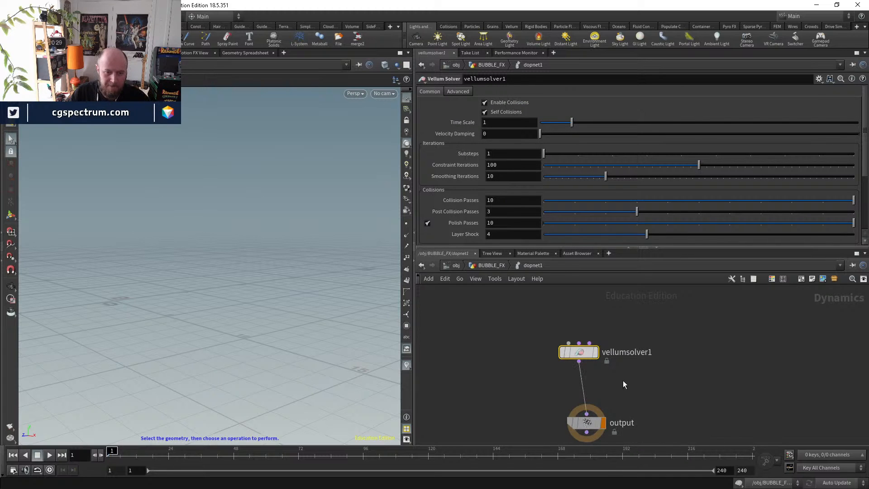
# - Add a Vellum Object above the solver and connect it to the solver's first input
pyautogui.moveTo(623, 381); pyautogui.dragTo(628, 428, button='middle')
pyautogui.press('Tab')
pyautogui.write('vellum o')
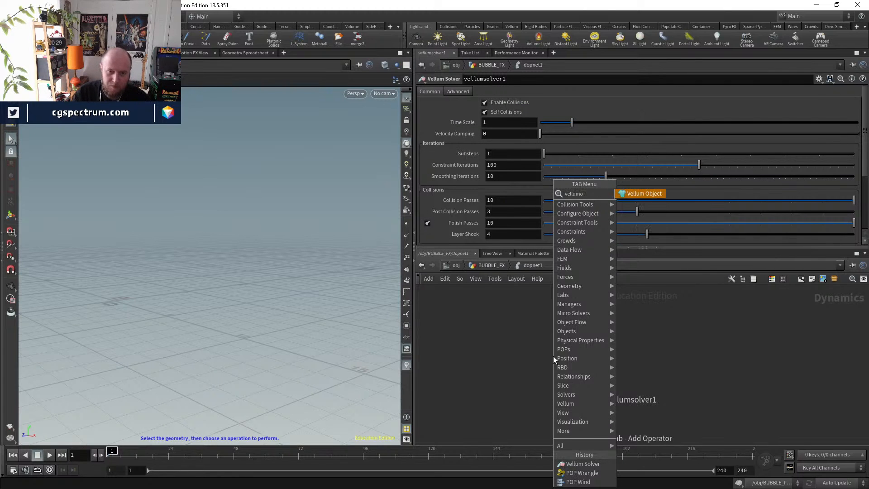
pyautogui.press('Return')
pyautogui.click(553, 355)
pyautogui.moveTo(574, 390); pyautogui.dragTo(534, 343)
# - Add a Vellum Source beside the Vellum Object and connect it to the solver's third input
pyautogui.press('Tab')
pyautogui.write('vellu')
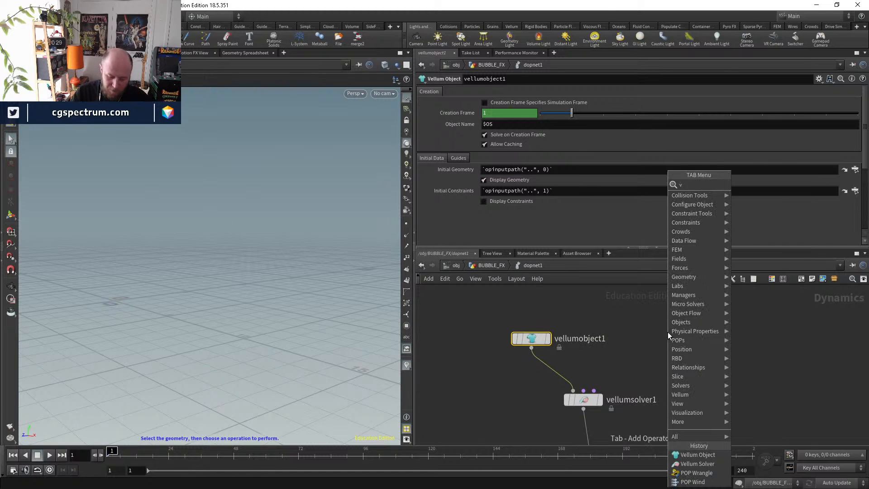
pyautogui.press('Escape')
pyautogui.press('Tab')
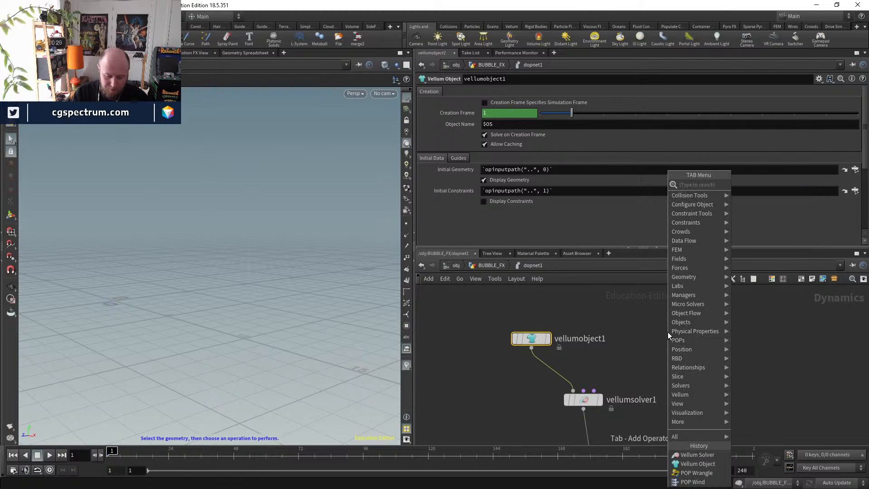
pyautogui.write('vells')
pyautogui.press('Down')
pyautogui.press('Return')
pyautogui.press('Return')
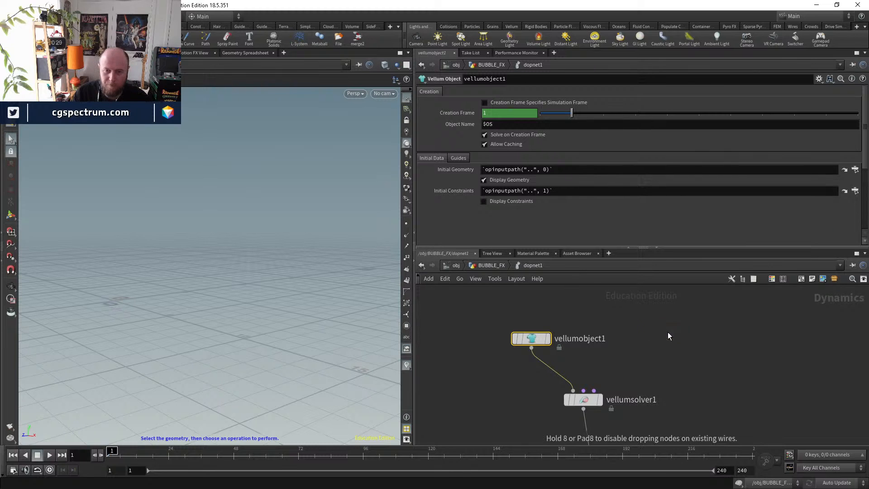
pyautogui.click(668, 341)
pyautogui.click(594, 390)
# - Arrange vellumobject1 and vellumsource1 level with each other above the solver
pyautogui.click(531, 339)
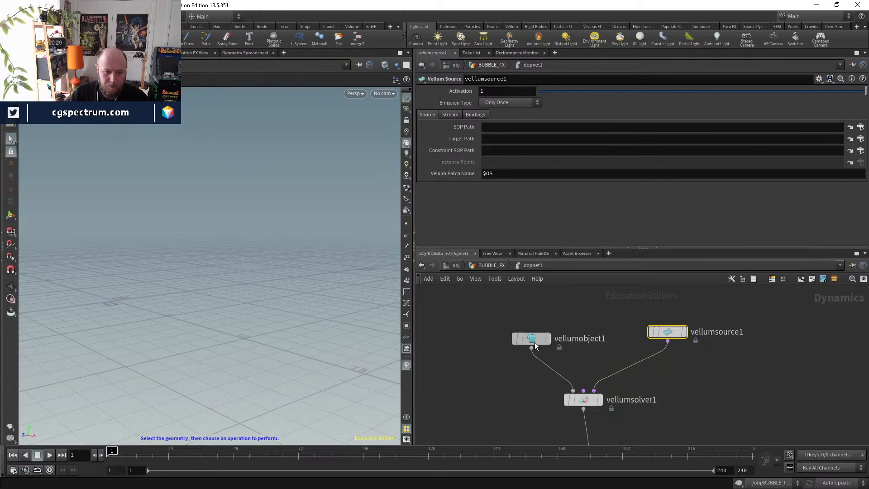
pyautogui.moveTo(529, 335); pyautogui.dragTo(521, 334)
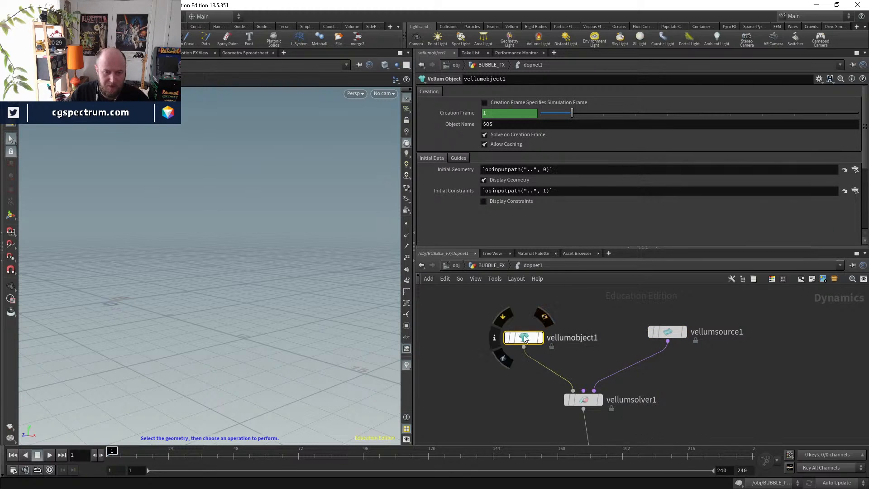
pyautogui.moveTo(668, 332); pyautogui.dragTo(668, 337)
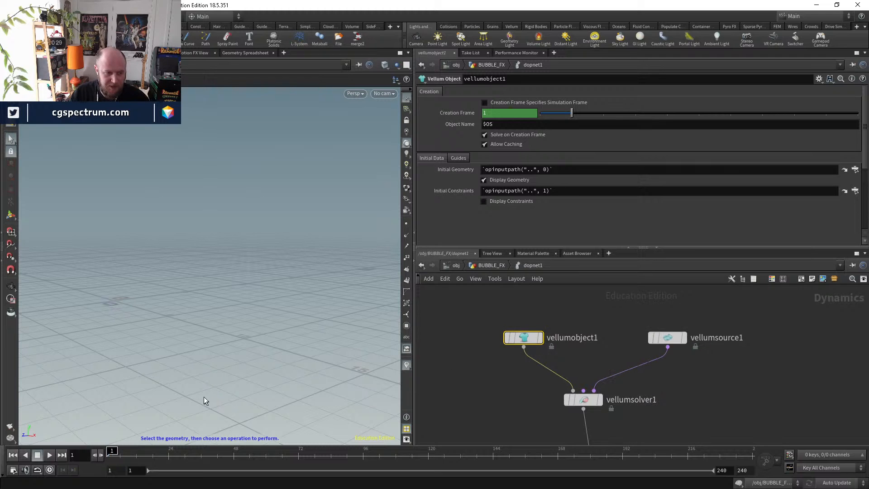
# - Move the `opinputpath("..", 0)` expression from vellumobject1's Initial Geometry to vellumsource1's SOP Path
pyautogui.moveTo(650, 400); pyautogui.dragTo(645, 368, button='middle')
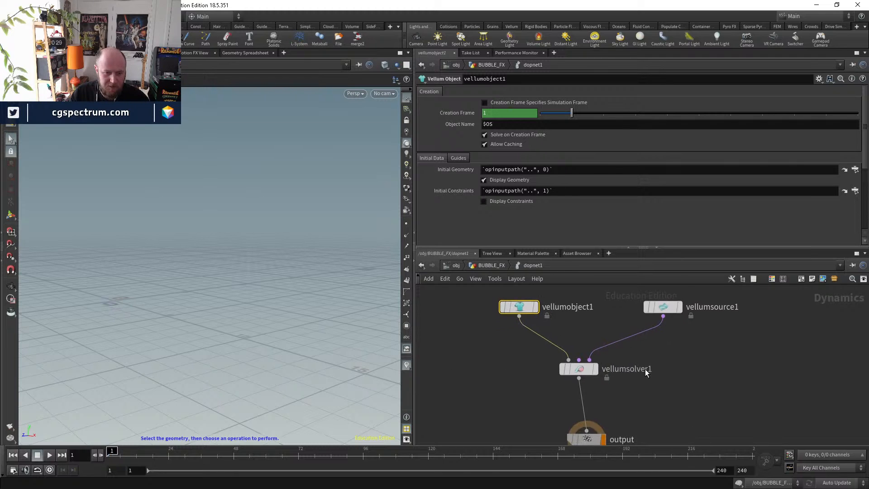
pyautogui.moveTo(591, 324); pyautogui.dragTo(576, 348, button='middle')
pyautogui.click(586, 168)
pyautogui.hotkey('ctrl', 'c')
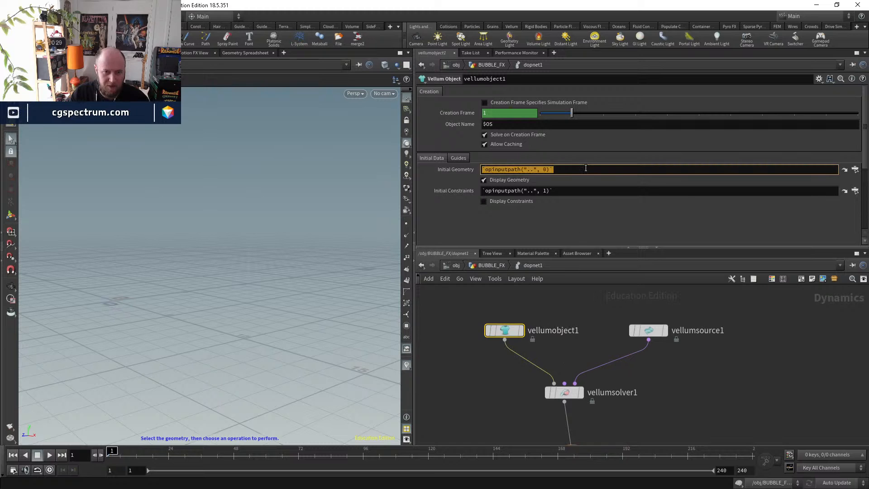
pyautogui.click(648, 330)
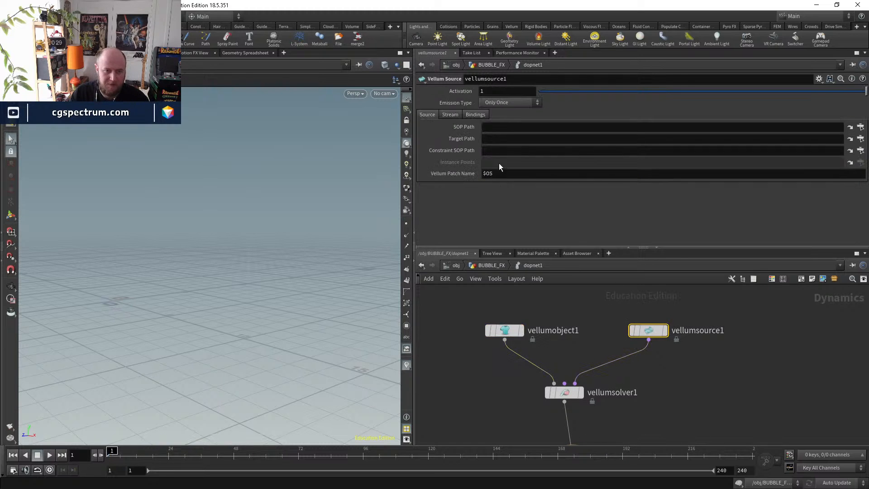
pyautogui.hotkey('ctrl', 'v')
# - Transfer the `opinputpath("..", 1)` expression from vellumobject1's Initial Constraints to vellumsource1's Constraint SOP Path, and return to the BUBBLE_FX network
pyautogui.click(504, 330)
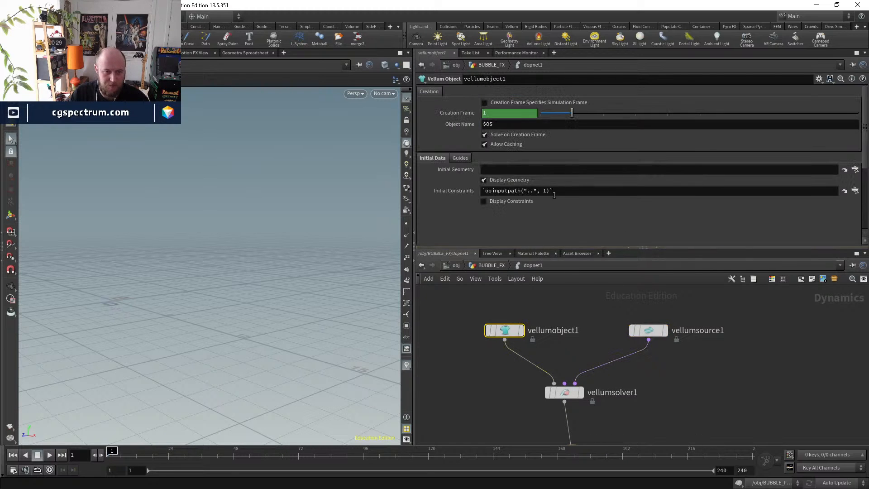
pyautogui.click(567, 191)
pyautogui.click(649, 331)
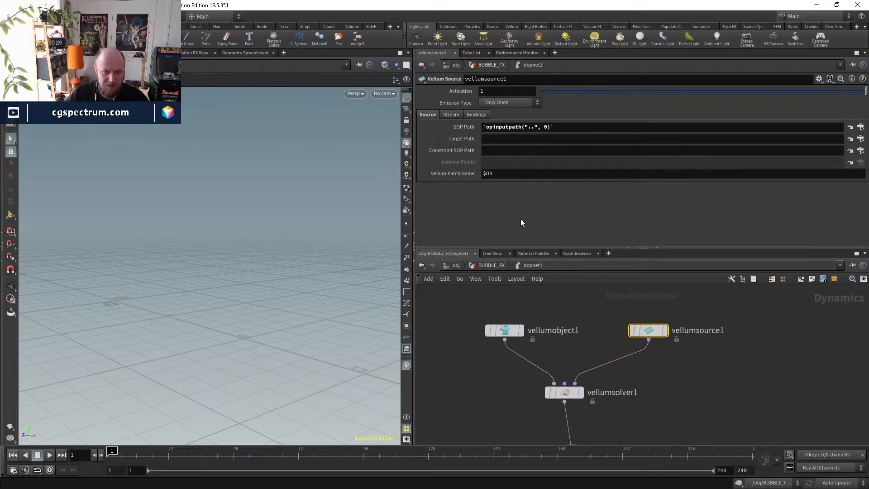
pyautogui.click(508, 150)
pyautogui.press('Return')
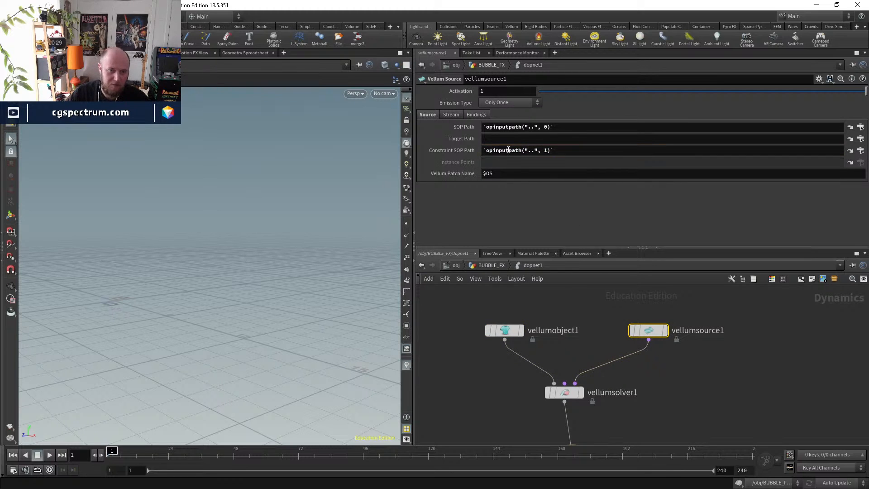
pyautogui.click(495, 266)
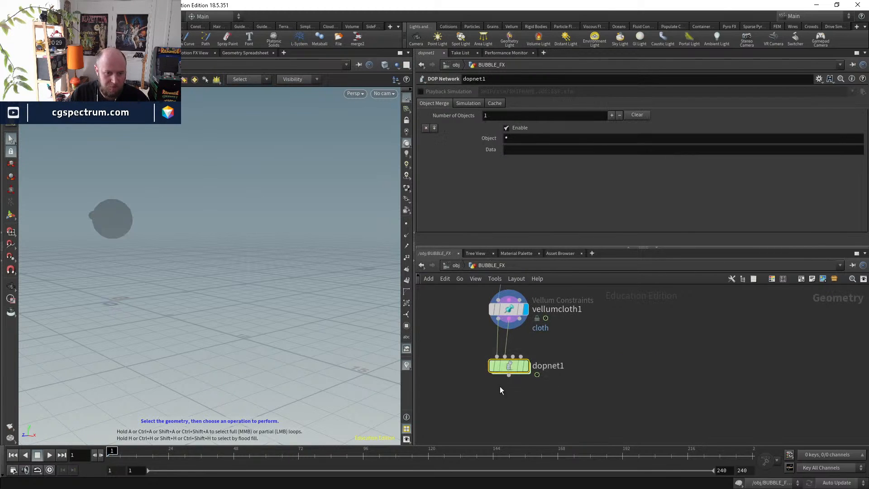
# - Set vellumsource1's Emission Type to Continuous inside dopnet1 and play the simulation from frame 1
pyautogui.doubleClick(510, 369)
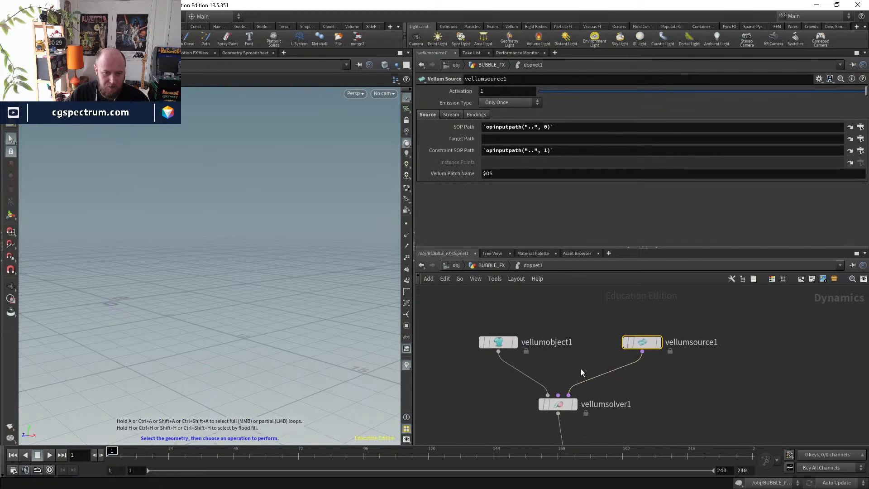
pyautogui.click(498, 344)
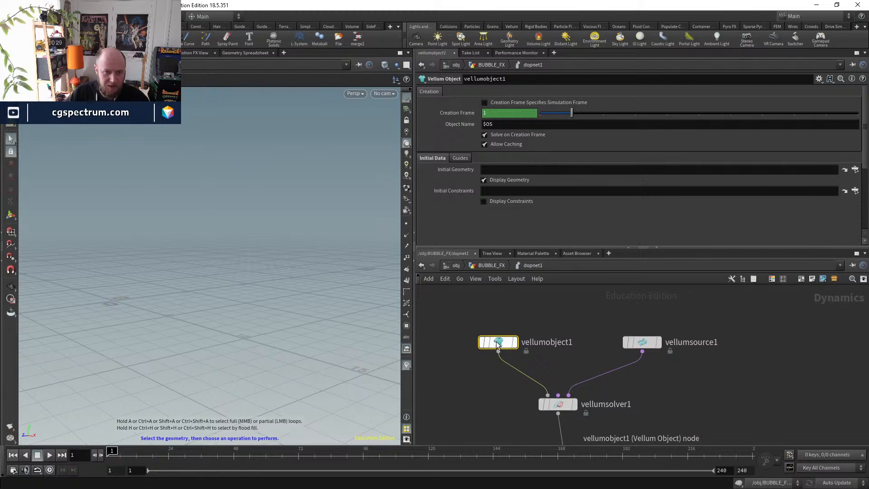
pyautogui.click(642, 343)
pyautogui.moveTo(706, 412); pyautogui.dragTo(698, 359, button='middle')
pyautogui.moveTo(596, 318); pyautogui.dragTo(583, 365, button='middle')
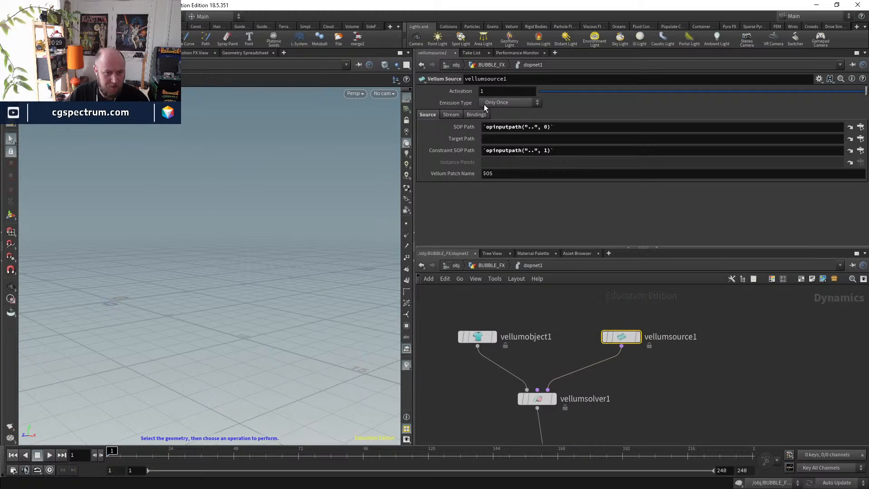
pyautogui.click(495, 102)
pyautogui.click(499, 118)
pyautogui.click(51, 455)
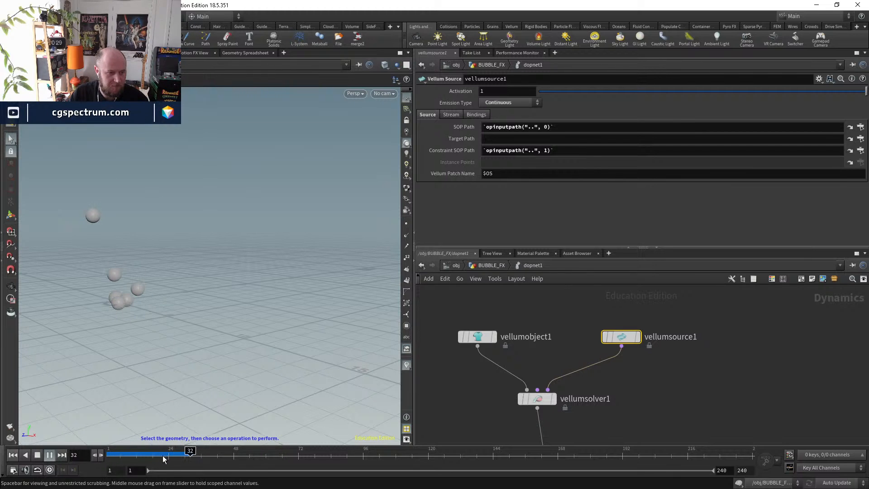
pyautogui.moveTo(166, 456); pyautogui.dragTo(108, 454)
# - Insert a Gravity node between vellumsolver1 and the output, moving the output node down to make room
pyautogui.moveTo(614, 444); pyautogui.dragTo(623, 365, button='middle')
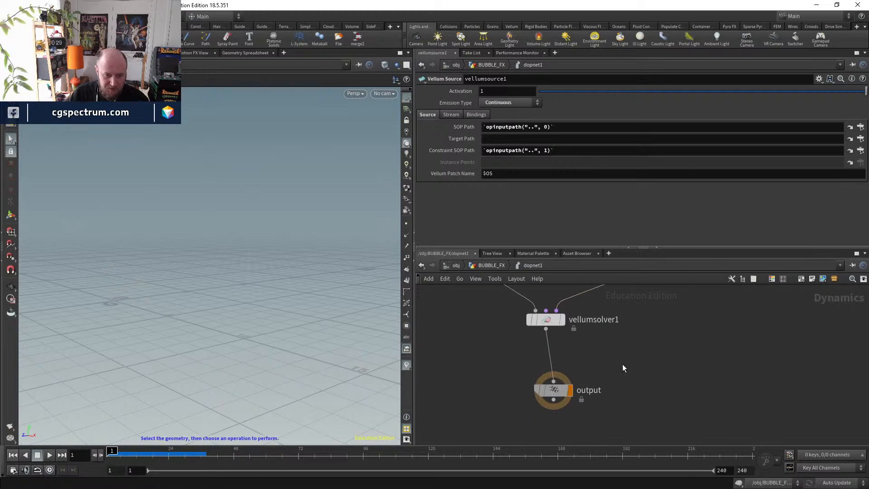
pyautogui.press('Tab')
pyautogui.write('gravit')
pyautogui.press('Return')
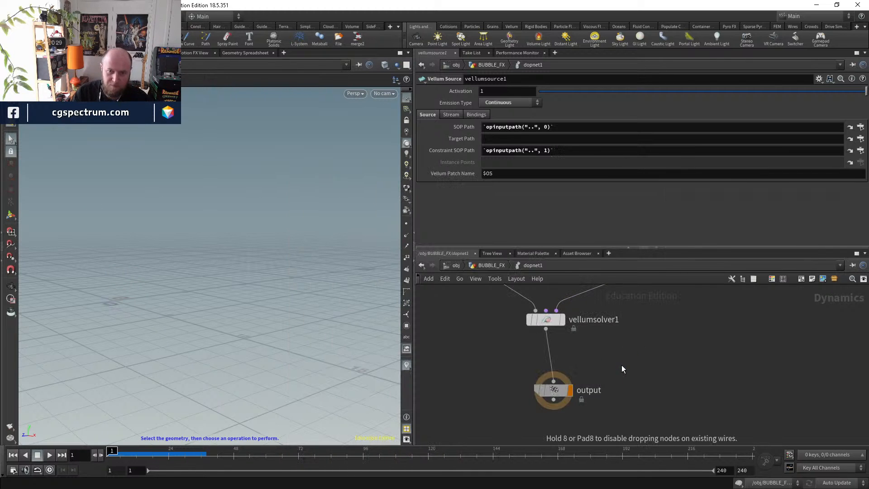
pyautogui.click(547, 359)
pyautogui.moveTo(561, 396); pyautogui.dragTo(547, 443)
# - Add a Ground Plane node beside gravity1 in the DOP network
pyautogui.press('Tab')
pyautogui.write('groun')
pyautogui.press('Return')
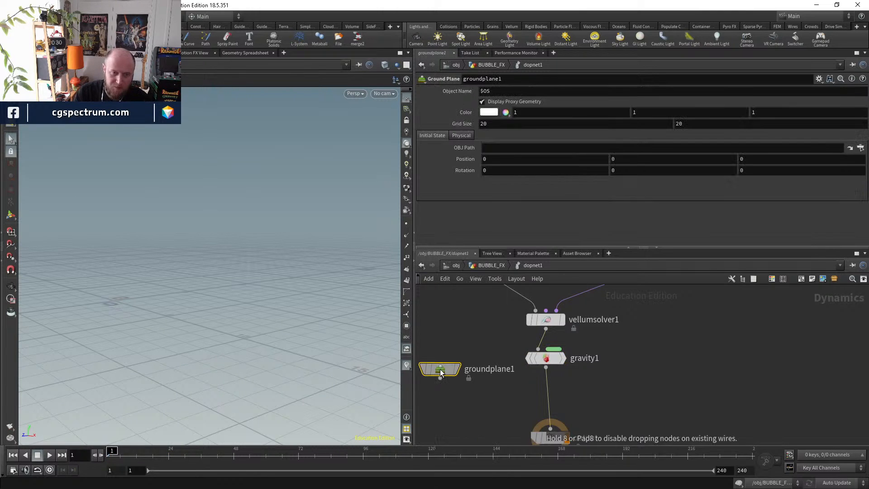
pyautogui.click(443, 369)
# - Insert a Merge between gravity1 and the output with groundplane1 as its first input, and play the simulation
pyautogui.press('Tab')
pyautogui.write('merge')
pyautogui.press('Return')
pyautogui.click(539, 405)
pyautogui.click(545, 398)
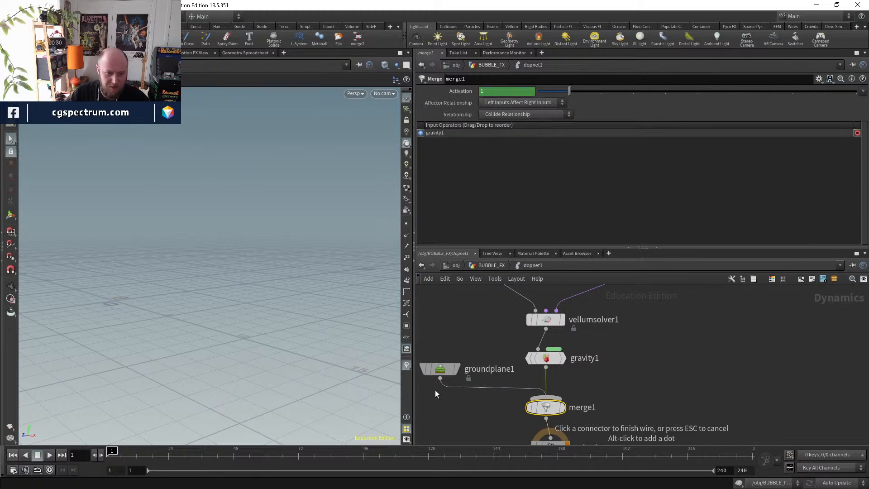
pyautogui.click(440, 378)
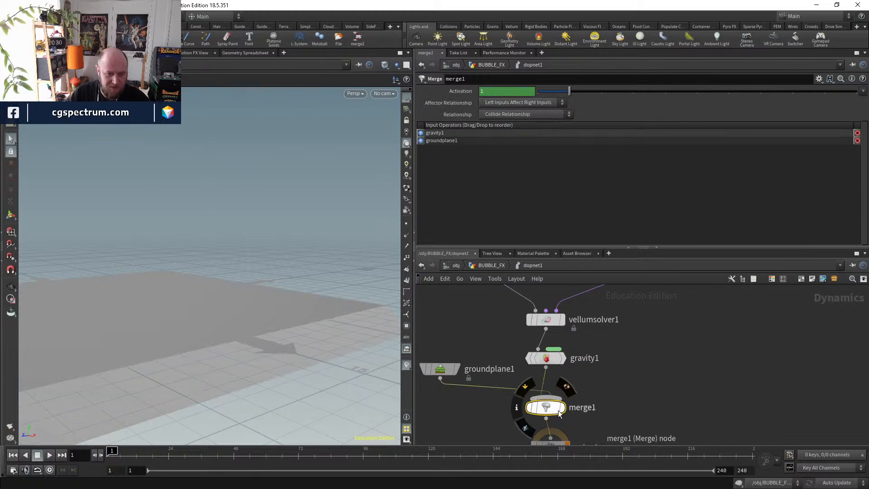
pyautogui.click(50, 456)
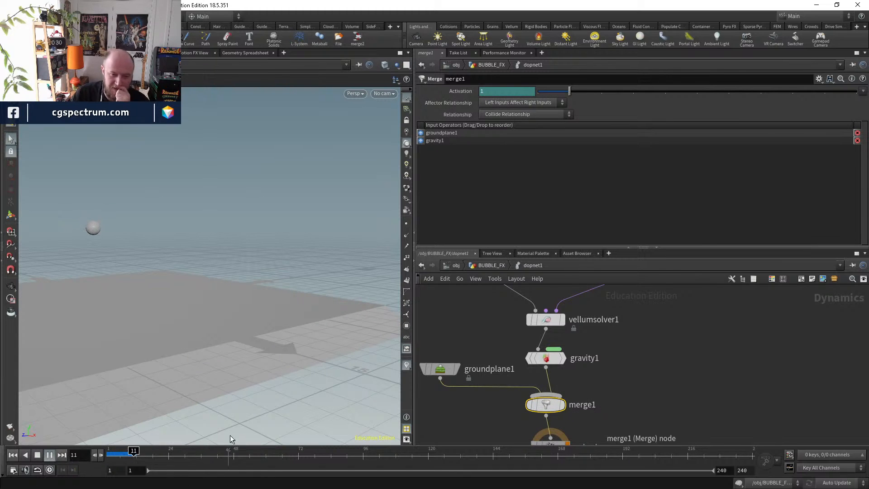
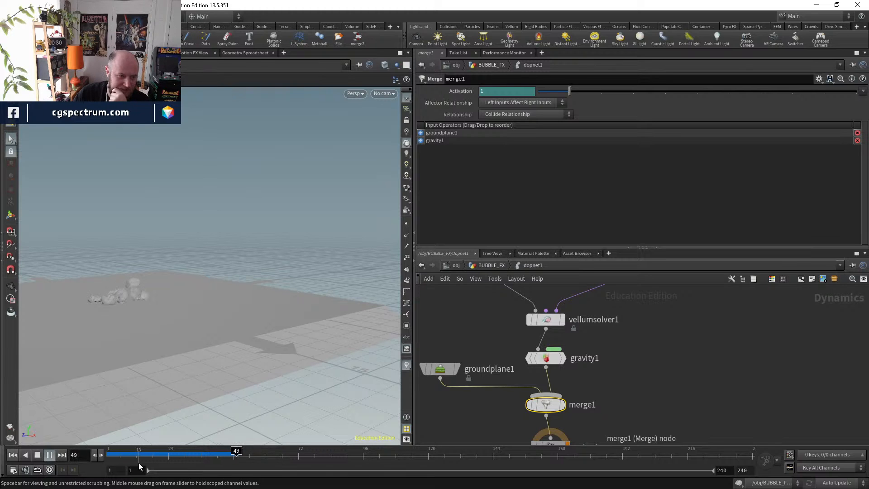
pyautogui.moveTo(144, 457)
pyautogui.mouseDown()
pyautogui.moveTo(104, 454)
pyautogui.moveTo(187, 455)
pyautogui.moveTo(111, 454)
pyautogui.mouseUp()
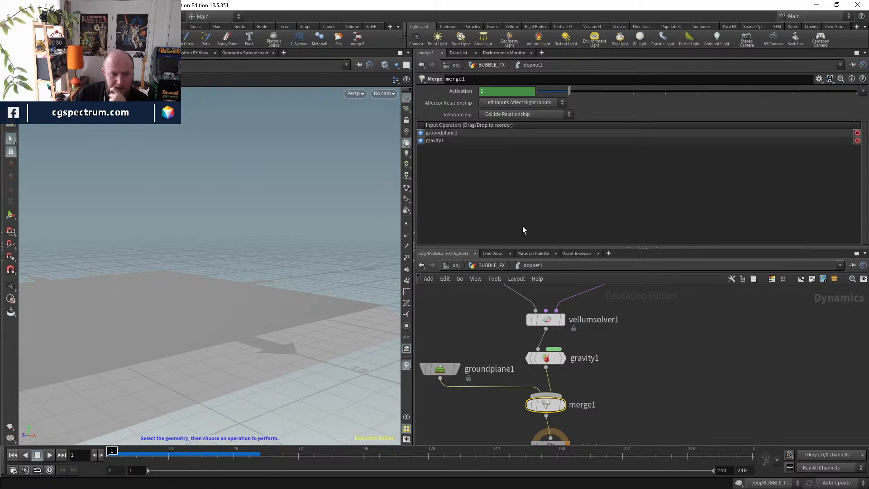
# - Return to the BUBBLE_FX network and inspect the chain from popnet to dopnet1, displaying blast1 and dopnet1
pyautogui.click(503, 269)
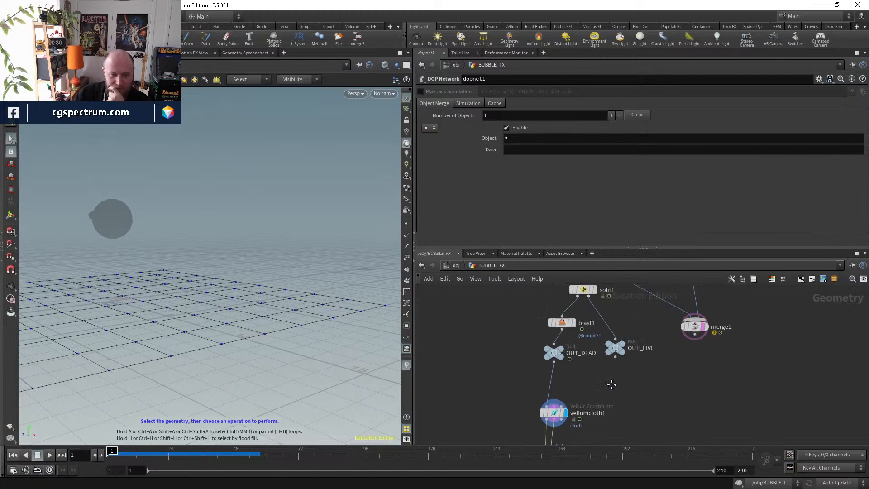
pyautogui.click(575, 402)
pyautogui.click(564, 401)
pyautogui.moveTo(508, 392); pyautogui.dragTo(495, 288, button='middle')
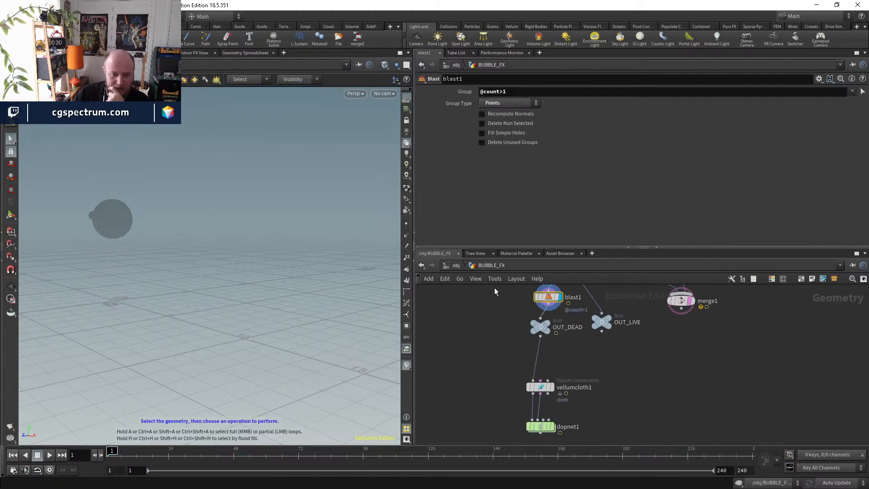
pyautogui.scroll(-2, 495, 333)
pyautogui.moveTo(496, 334); pyautogui.dragTo(496, 471, button='middle')
pyautogui.moveTo(577, 336); pyautogui.dragTo(564, 426, button='middle')
pyautogui.scroll(2, 564, 426)
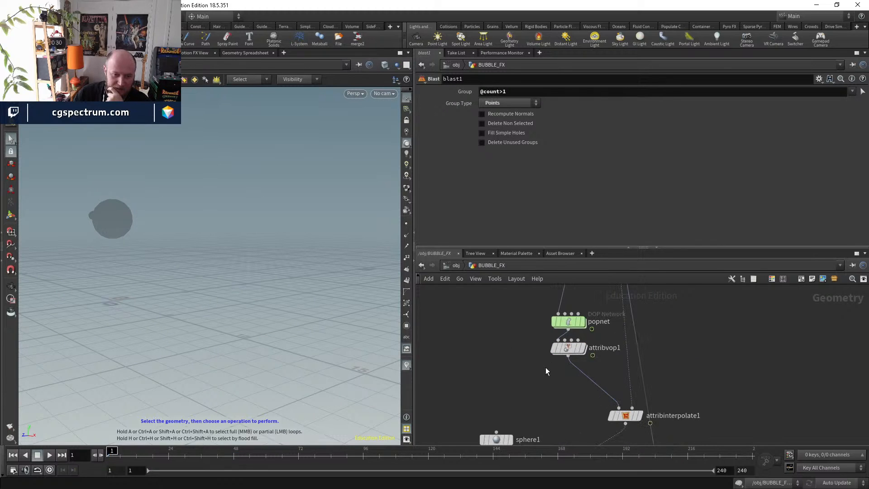
pyautogui.moveTo(547, 365); pyautogui.dragTo(546, 289, button='middle')
pyautogui.moveTo(571, 422); pyautogui.dragTo(593, 321, button='middle')
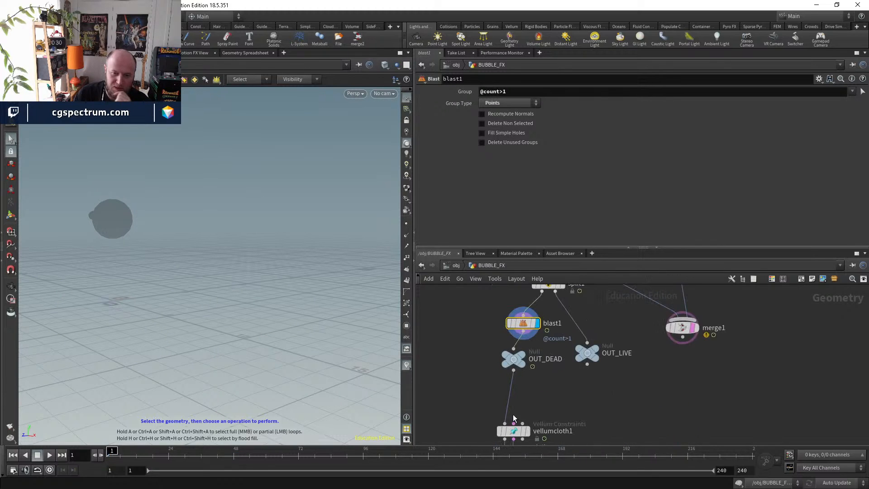
pyautogui.scroll(2, 515, 419)
pyautogui.moveTo(595, 412); pyautogui.dragTo(591, 287, button='middle')
pyautogui.click(529, 379)
pyautogui.click(517, 381)
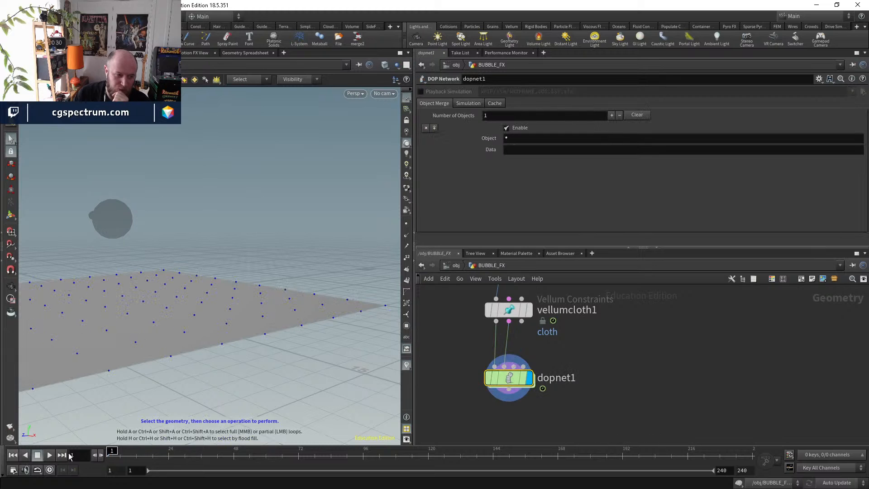
# - Rewire copytopoints1's target points input from attribinterpolate1 to attribvop1, and display copytopoints1 to check the early frames
pyautogui.scroll(-2, 622, 322)
pyautogui.moveTo(621, 316); pyautogui.dragTo(621, 395, button='middle')
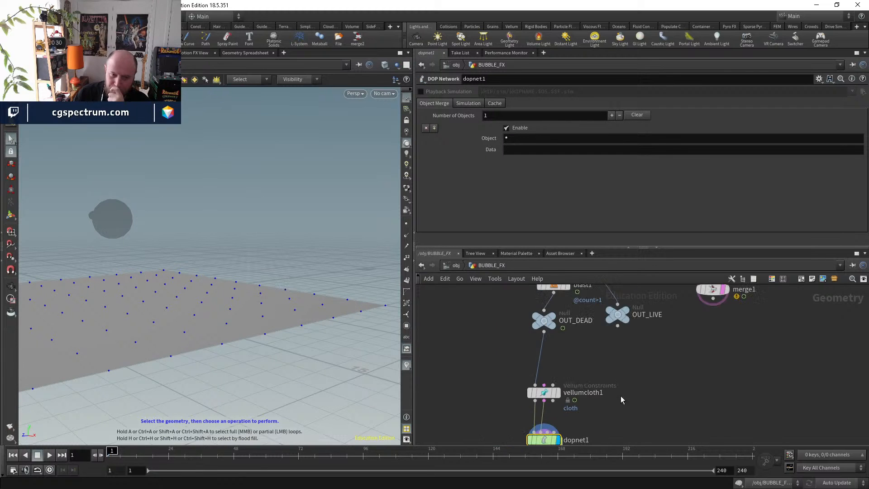
pyautogui.moveTo(618, 297); pyautogui.dragTo(621, 438, button='middle')
pyautogui.scroll(-2, 610, 369)
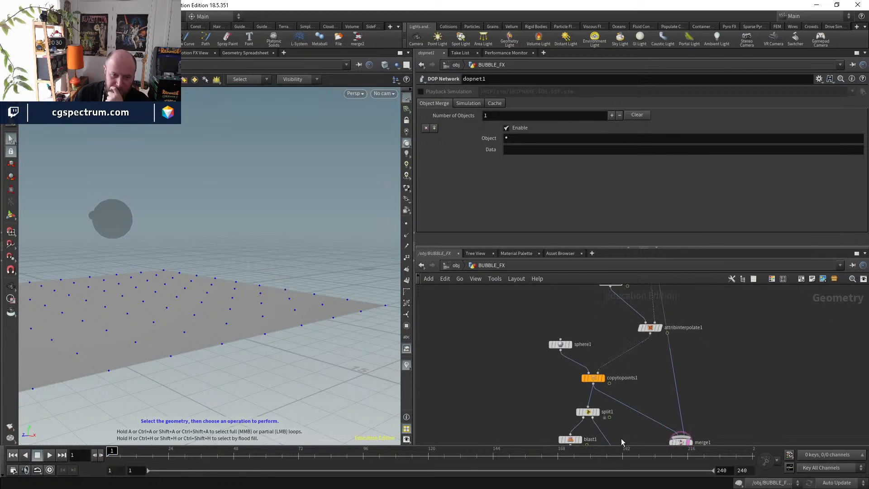
pyautogui.click(598, 373)
pyautogui.moveTo(607, 350); pyautogui.dragTo(603, 391, button='middle')
pyautogui.click(606, 328)
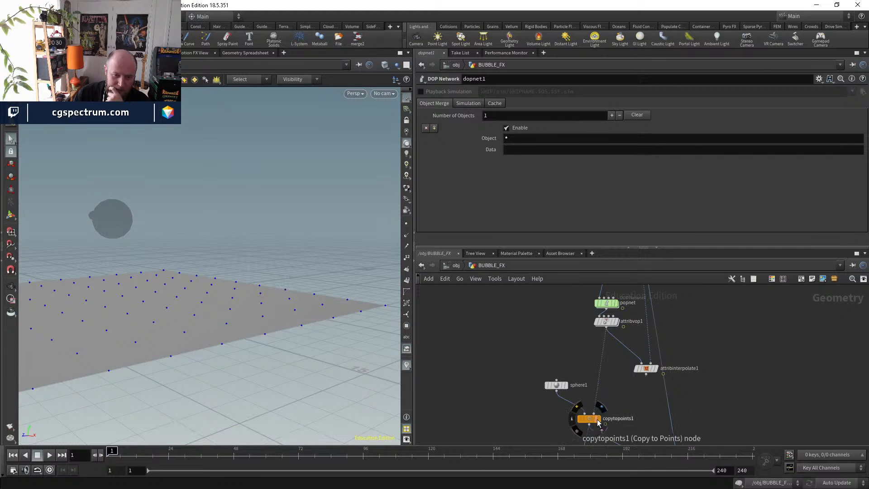
pyautogui.click(599, 418)
pyautogui.click(588, 421)
pyautogui.moveTo(643, 415); pyautogui.dragTo(653, 326, button='middle')
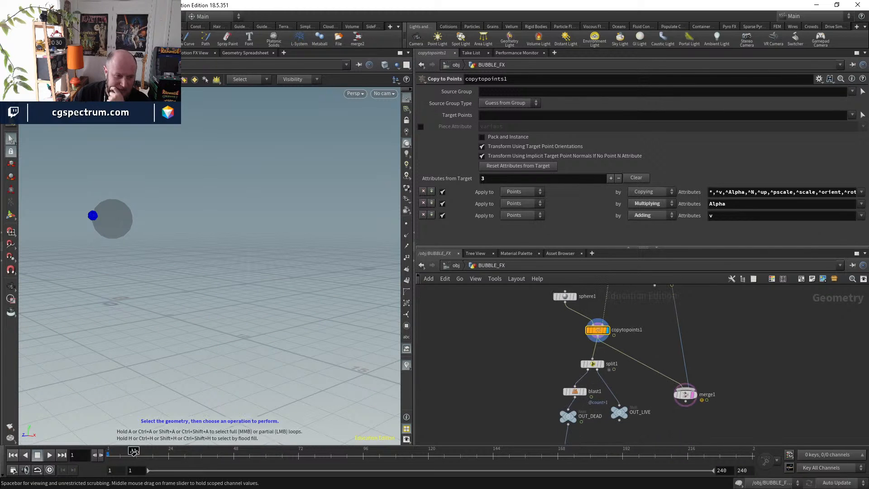
pyautogui.moveTo(129, 452); pyautogui.dragTo(2, 452)
# - Display vellumcloth1 and dopnet1 in turn, play the dopnet1 simulation, and rewind to frame 1
pyautogui.moveTo(661, 401); pyautogui.dragTo(658, 324, button='middle')
pyautogui.moveTo(580, 345); pyautogui.dragTo(576, 321, button='middle')
pyautogui.scroll(3, 574, 388)
pyautogui.click(566, 376)
pyautogui.click(573, 360)
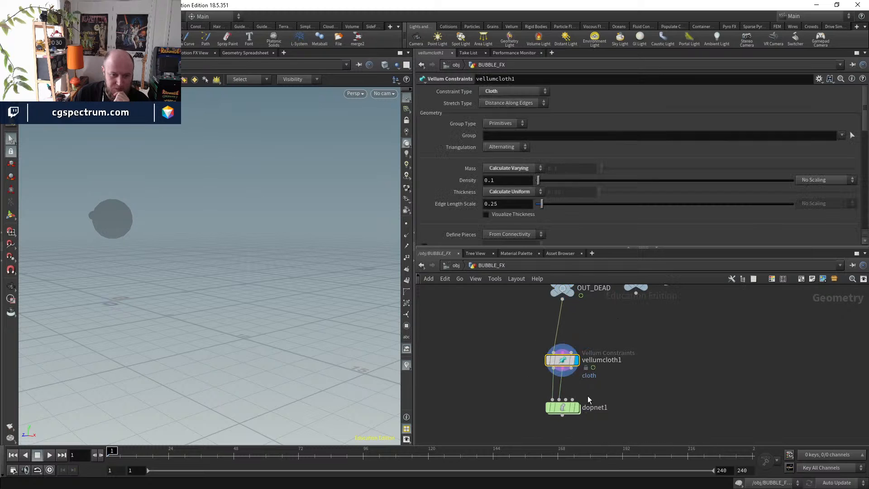
pyautogui.click(576, 407)
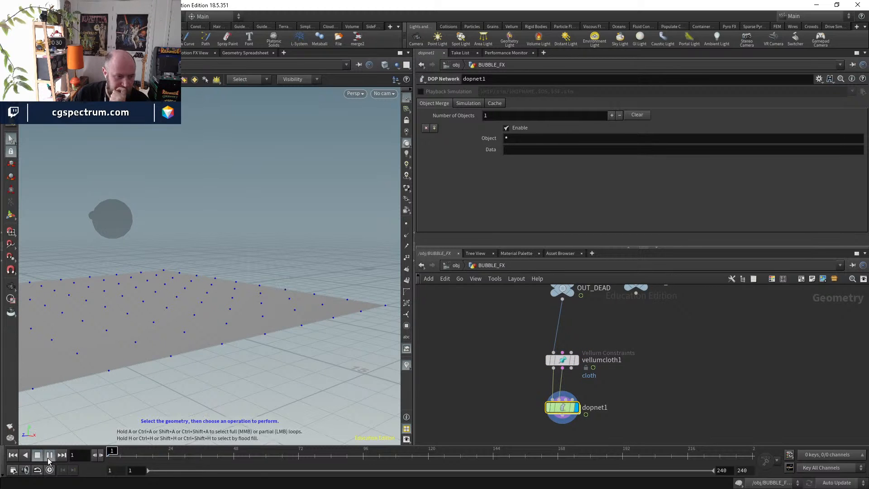
pyautogui.click(48, 456)
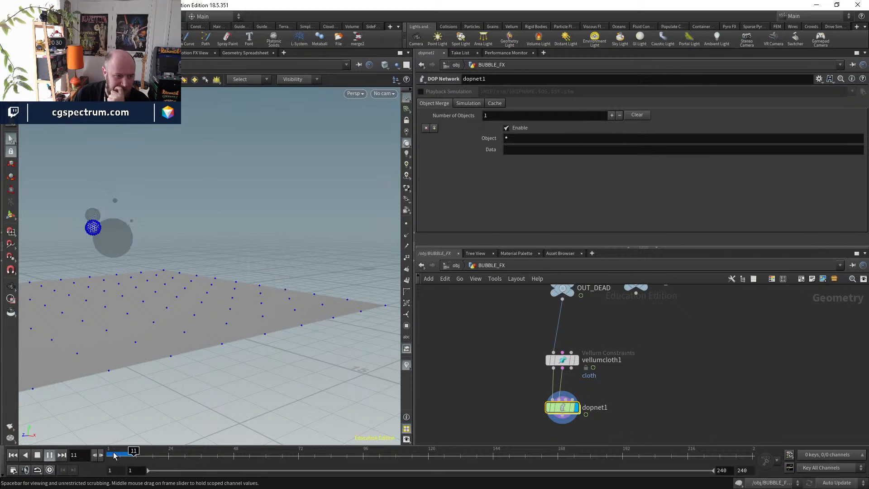
pyautogui.hotkey('ctrl', 'Up')
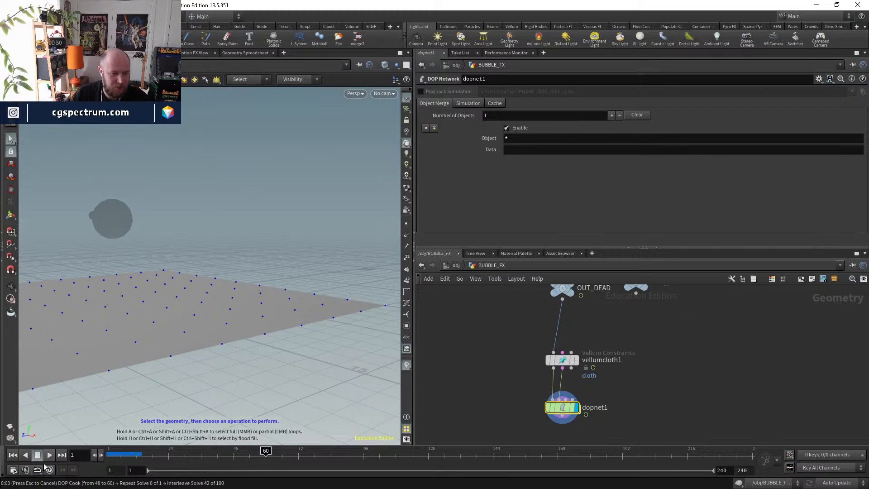
# - Bypass gravity1 inside dopnet1
pyautogui.doubleClick(562, 407)
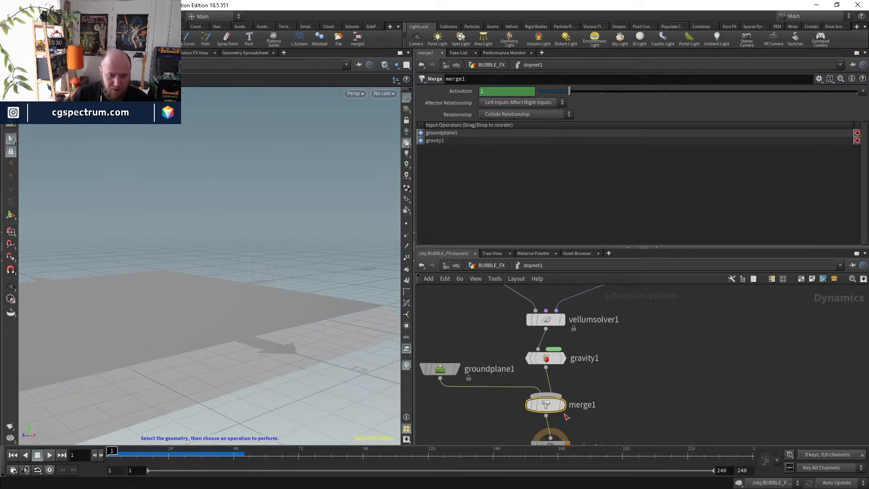
pyautogui.moveTo(566, 415); pyautogui.dragTo(564, 457, button='middle')
pyautogui.click(527, 400)
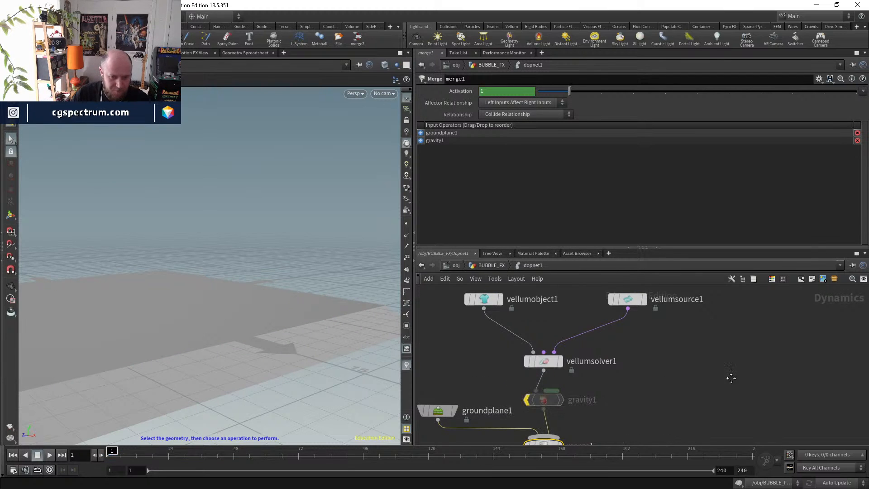
pyautogui.moveTo(732, 378); pyautogui.dragTo(720, 445, button='middle')
# - Insert an Edge Fracture between OUT_DEAD and vellumcloth1 in the BUBBLE_FX network and display it
pyautogui.click(490, 265)
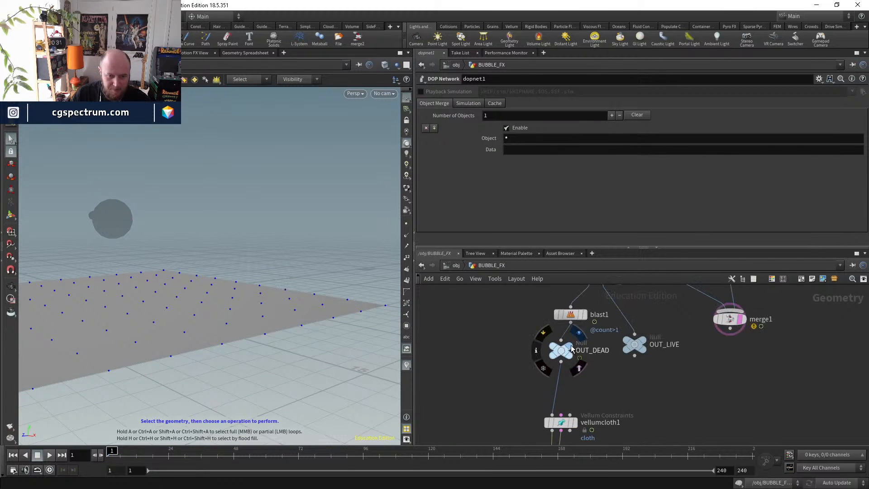
pyautogui.click(571, 349)
pyautogui.press('Tab')
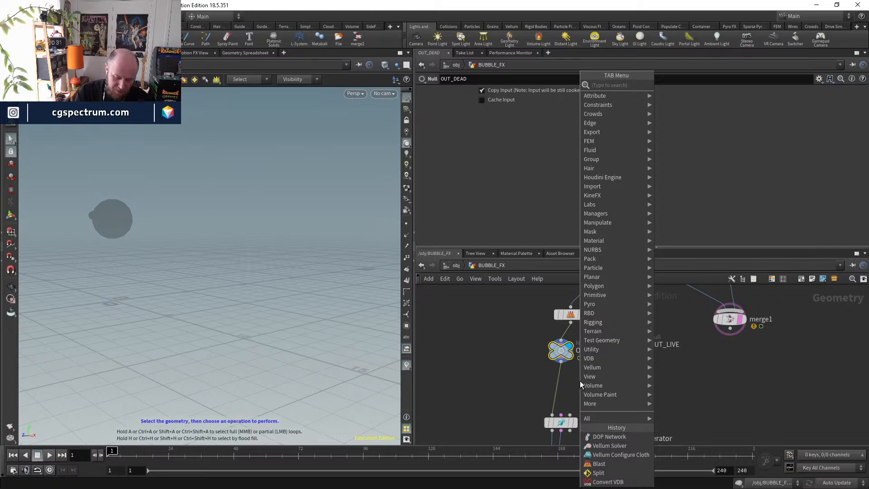
pyautogui.write('EDGEF')
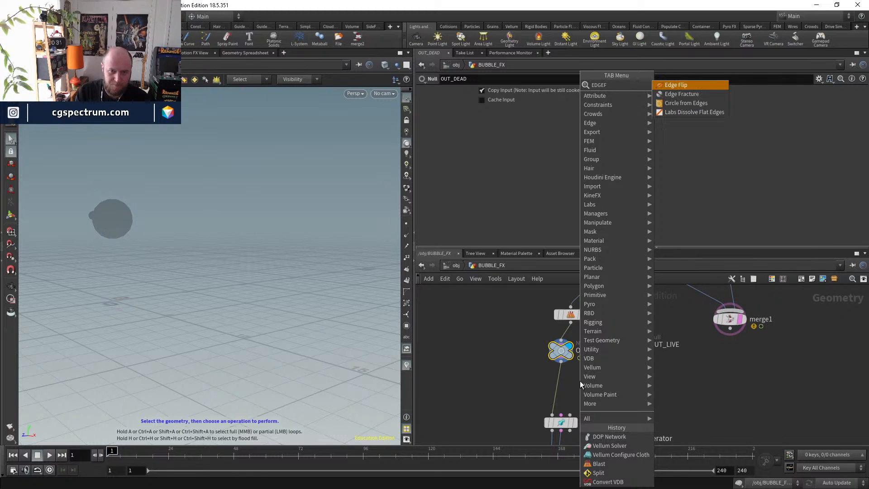
pyautogui.press('Down')
pyautogui.press('Return')
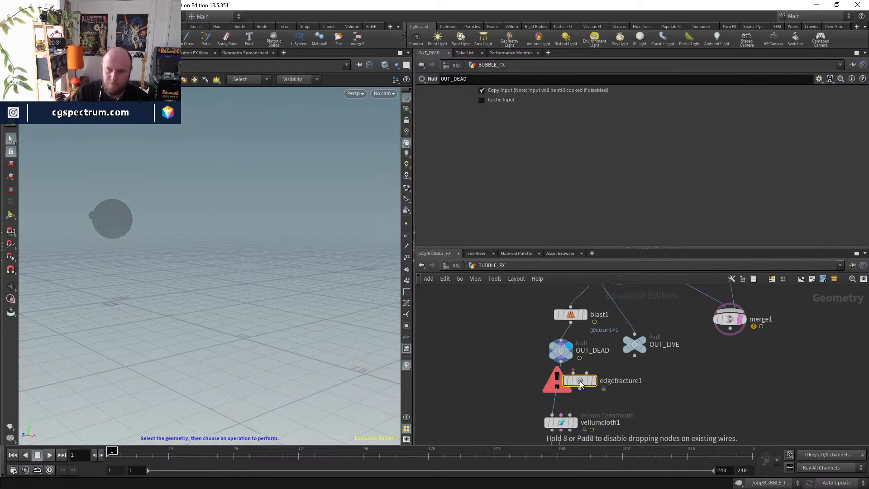
pyautogui.click(562, 400)
pyautogui.click(575, 395)
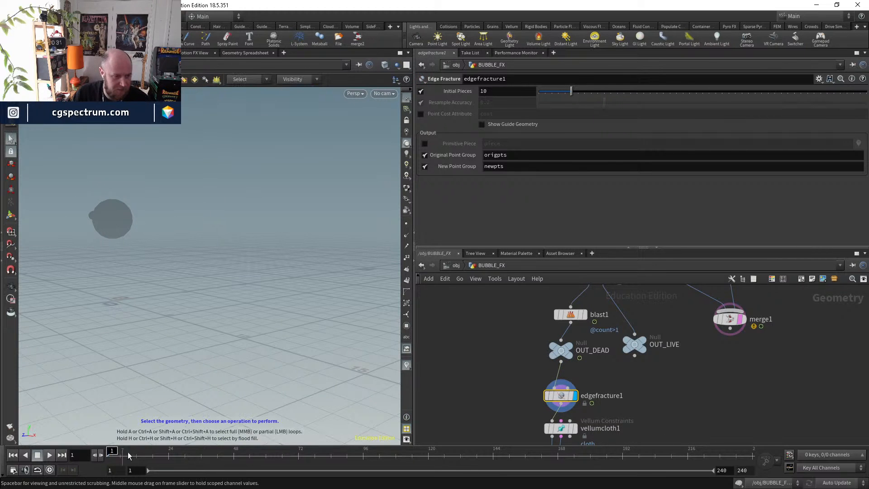
# - Inspect the dead bubble up close at frame 22 and enable edgefracture1's Primitive Piece output named piece
pyautogui.moveTo(109, 451); pyautogui.dragTo(163, 453)
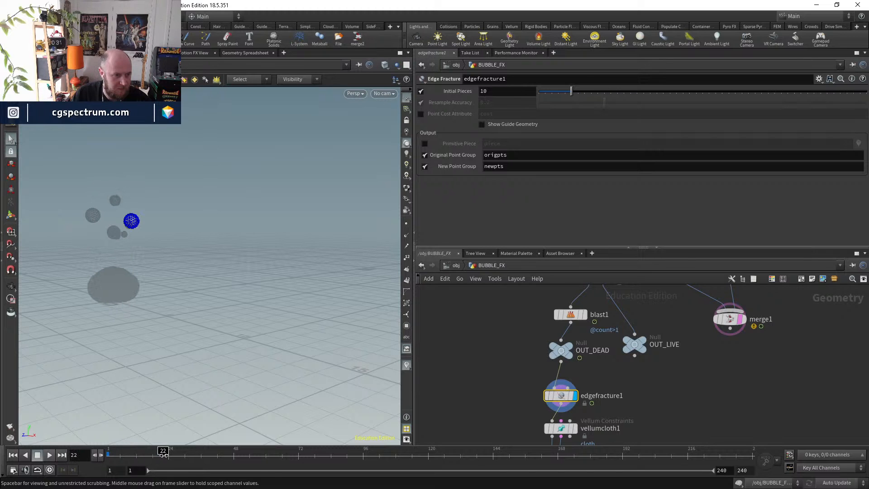
pyautogui.hotkey('space', 'g')
pyautogui.moveTo(152, 248); pyautogui.dragTo(188, 208)
pyautogui.scroll(3, 189, 208)
pyautogui.scroll(-5, 188, 210)
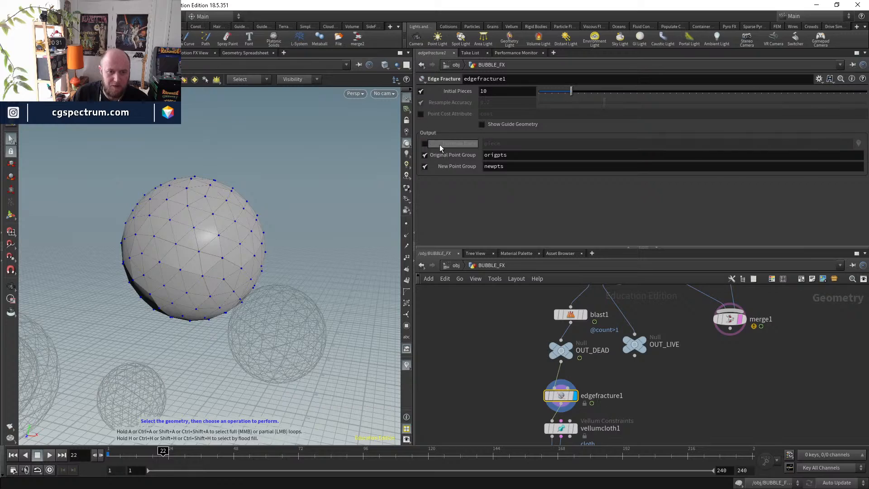
pyautogui.click(425, 144)
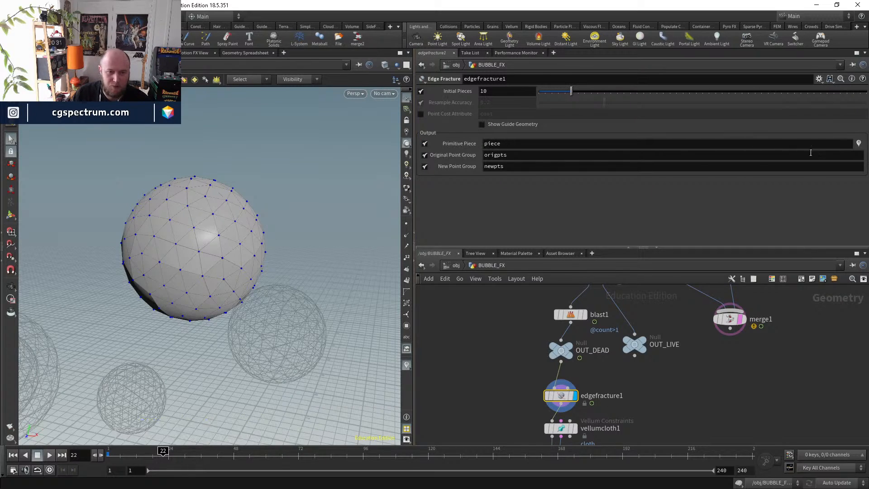
# - Visualize the piece attribute on the dead bubble and set edgefracture1's Initial Pieces to 5
pyautogui.click(859, 146)
pyautogui.keyDown('alt'); pyautogui.moveTo(230, 254); pyautogui.dragTo(290, 277); pyautogui.keyUp('alt')
pyautogui.moveTo(586, 93); pyautogui.dragTo(555, 101)
pyautogui.moveTo(245, 249)
pyautogui.keyDown('alt'); pyautogui.mouseDown()
pyautogui.moveTo(0, 223)
pyautogui.moveTo(68, 165)
pyautogui.moveTo(25, 321)
pyautogui.moveTo(86, 240)
pyautogui.moveTo(54, 205)
pyautogui.mouseUp(); pyautogui.keyUp('alt')
pyautogui.press('w')
pyautogui.press('w')
pyautogui.press('w')
pyautogui.press('w')
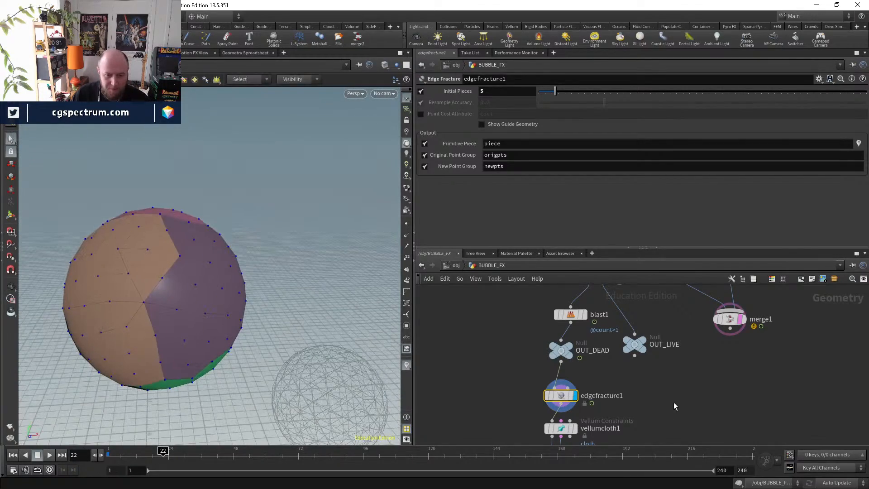
# - Display dopnet1 and rewind the timeline to frame 1
pyautogui.moveTo(672, 405); pyautogui.dragTo(675, 287, button='middle')
pyautogui.scroll(-1, 645, 358)
pyautogui.moveTo(645, 359); pyautogui.dragTo(609, 388, button='middle')
pyautogui.click(555, 385)
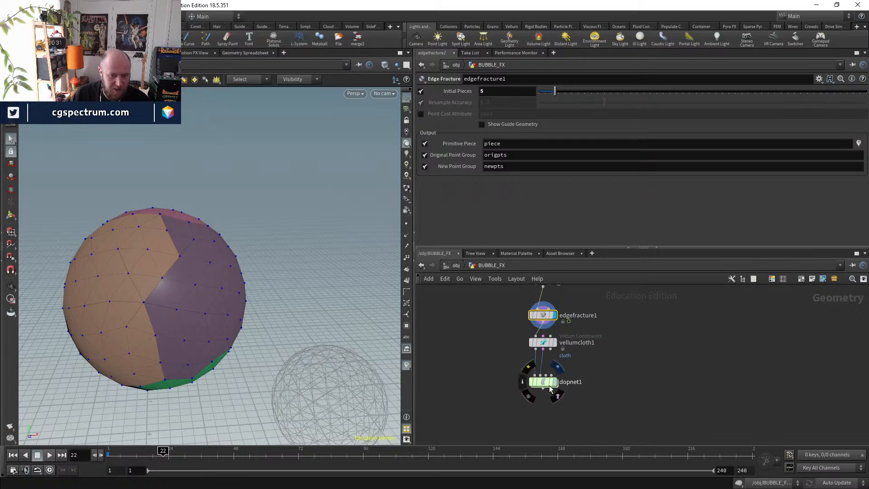
pyautogui.click(12, 456)
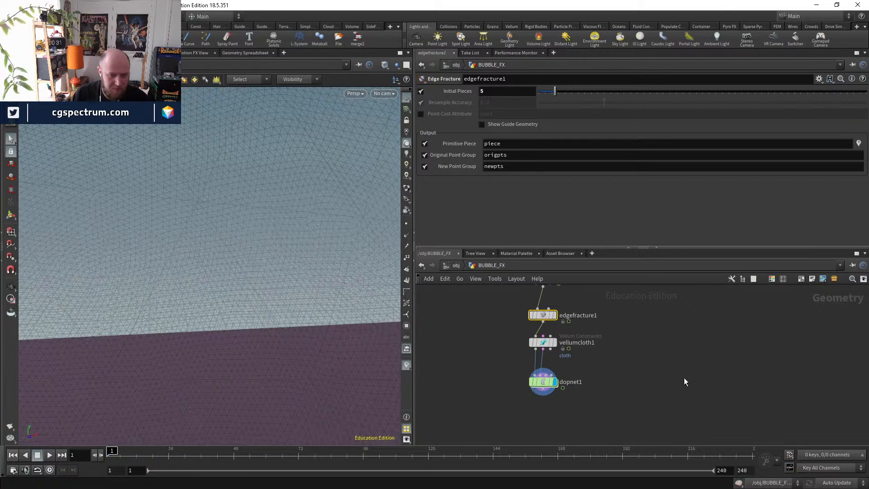
# - Play the simulation inside dopnet1, inspect the sourced bubble up close at frame 13, and rewind to frame 1
pyautogui.doubleClick(543, 382)
pyautogui.press('g')
pyautogui.moveTo(175, 327); pyautogui.dragTo(104, 456)
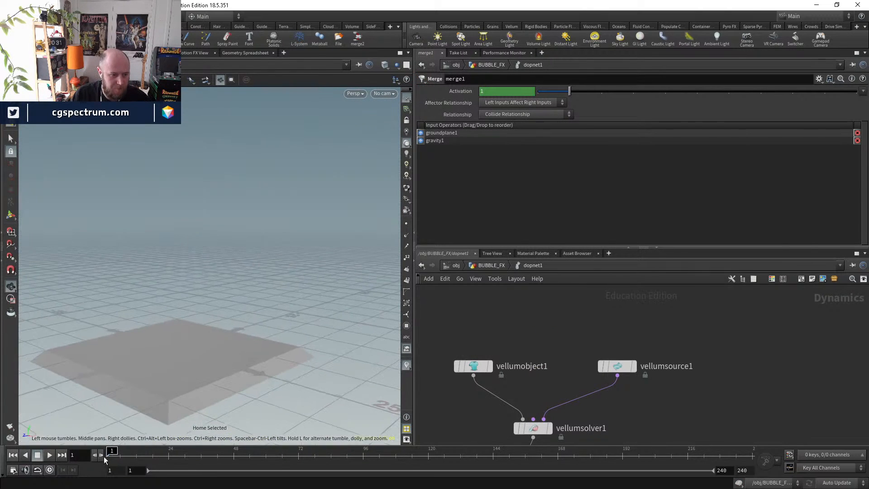
pyautogui.click(48, 455)
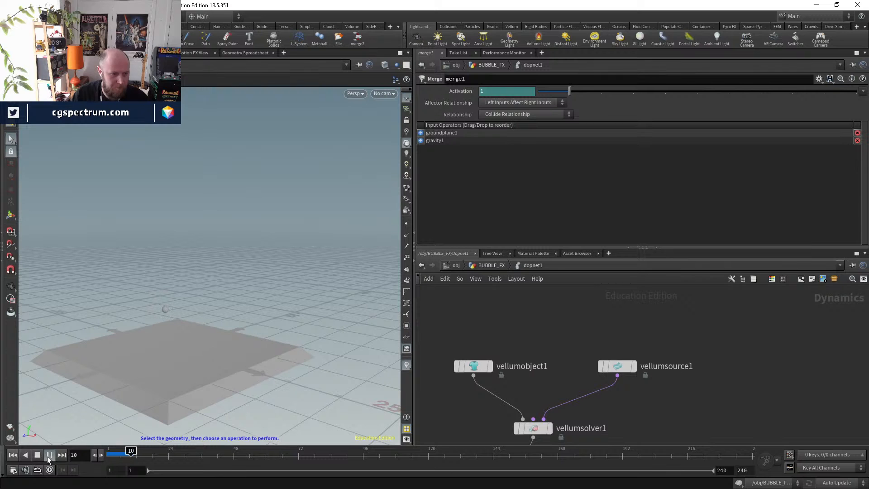
pyautogui.click(138, 456)
pyautogui.keyDown('alt'); pyautogui.moveTo(148, 294); pyautogui.dragTo(196, 328, button='right'); pyautogui.keyUp('alt')
pyautogui.keyDown('alt'); pyautogui.moveTo(227, 283); pyautogui.dragTo(169, 301, button='middle'); pyautogui.keyUp('alt')
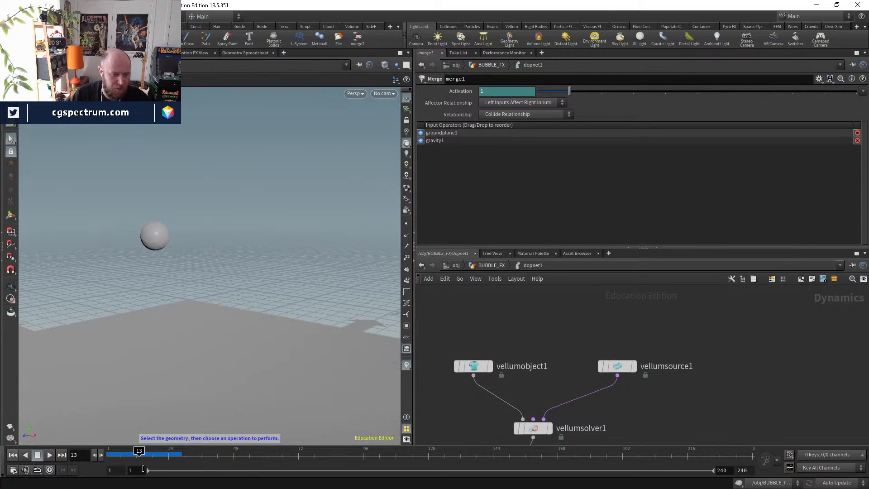
pyautogui.moveTo(140, 452); pyautogui.dragTo(108, 451)
# - Return to the BUBBLE_FX network, reposition vellumcloth1 slightly, and display edgefracture1
pyautogui.click(485, 266)
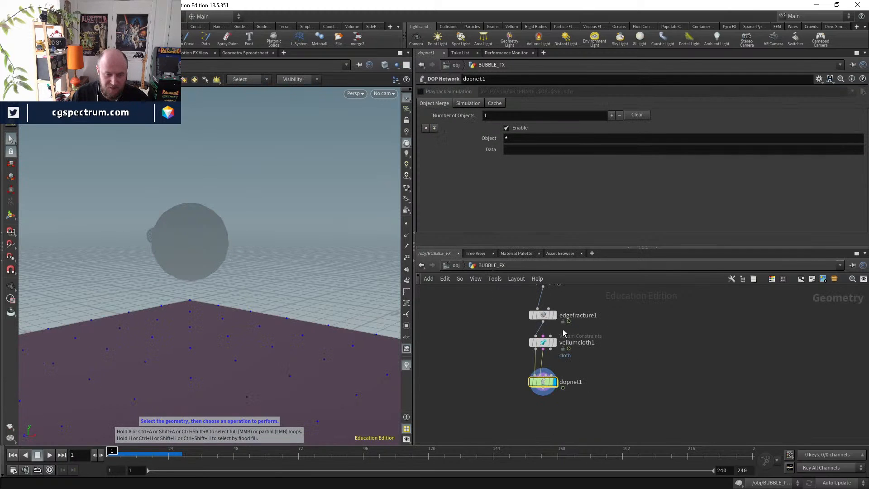
pyautogui.scroll(2, 563, 330)
pyautogui.moveTo(535, 369); pyautogui.dragTo(535, 379)
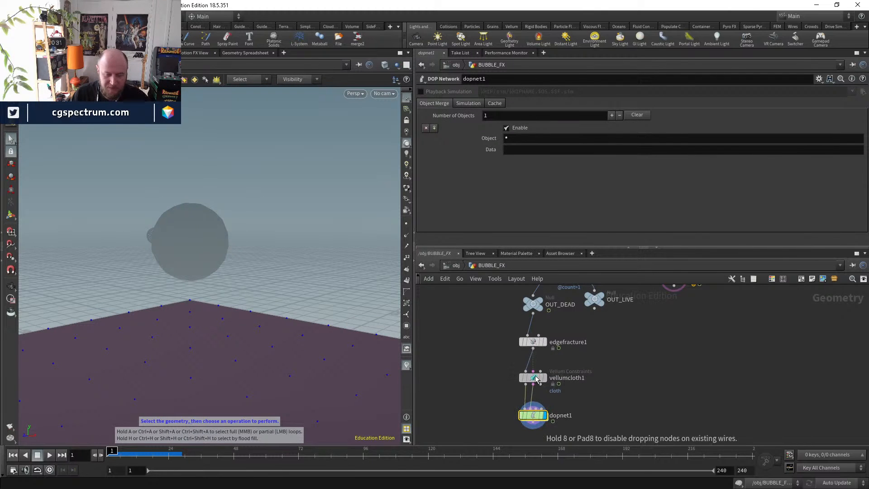
pyautogui.moveTo(568, 394); pyautogui.dragTo(568, 370, button='middle')
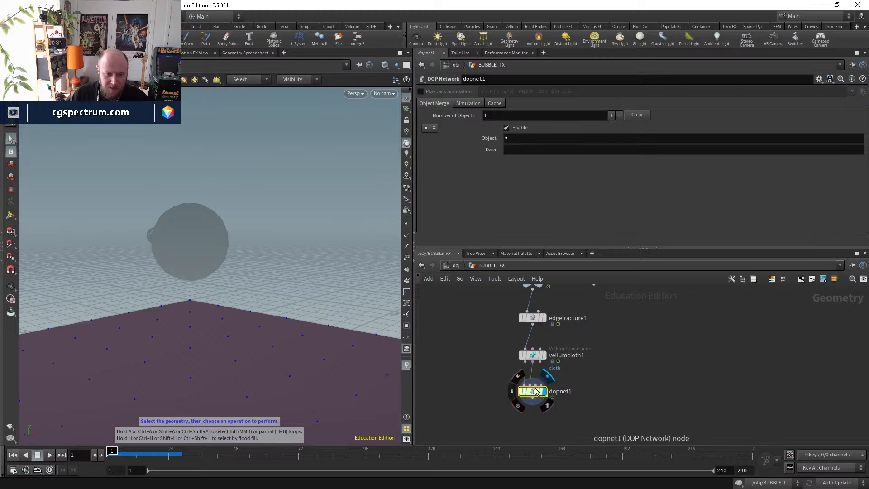
pyautogui.moveTo(548, 333); pyautogui.dragTo(539, 371, button='middle')
pyautogui.scroll(2, 532, 351)
pyautogui.click(537, 358)
pyautogui.click(521, 358)
pyautogui.hotkey('space', 'g')
pyautogui.moveTo(318, 304); pyautogui.dragTo(323, 340)
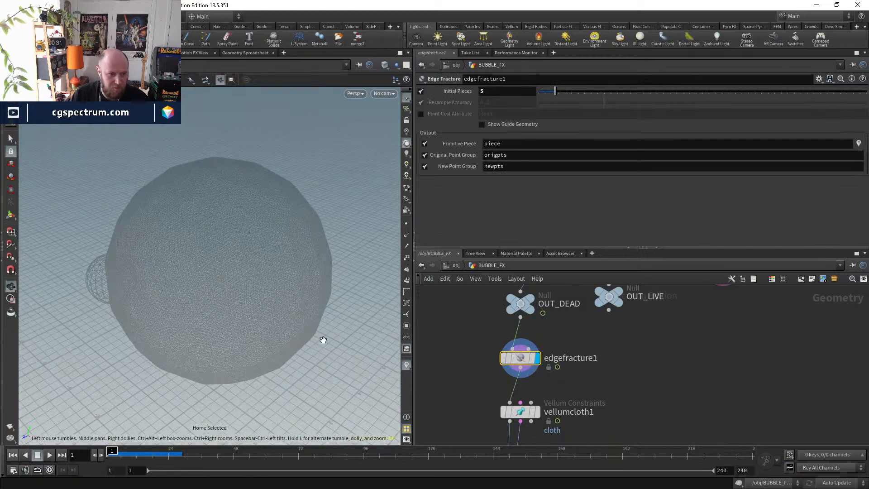
# - Bypass blast1 and inspect the fractured dead bubble at frame 15
pyautogui.moveTo(588, 357); pyautogui.dragTo(588, 420, button='middle')
pyautogui.scroll(2, 588, 420)
pyautogui.click(499, 306)
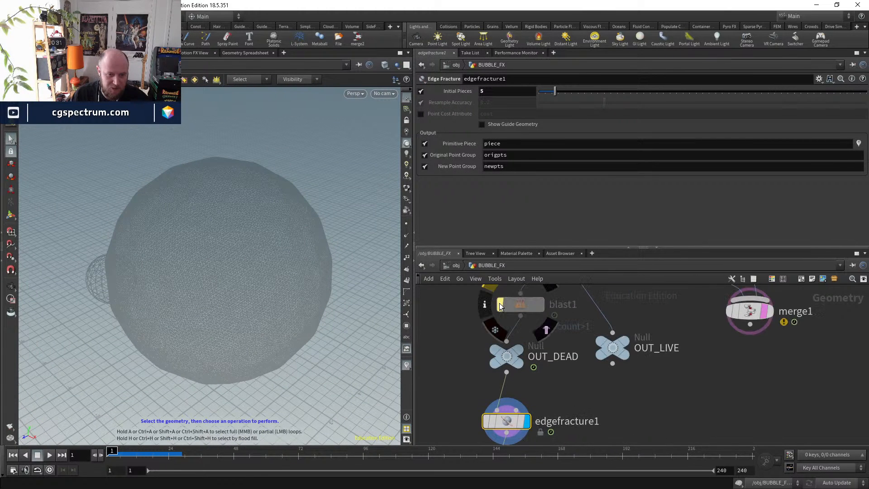
pyautogui.scroll(1, 108, 299)
pyautogui.moveTo(114, 454); pyautogui.dragTo(156, 454)
pyautogui.moveTo(170, 287); pyautogui.dragTo(130, 261)
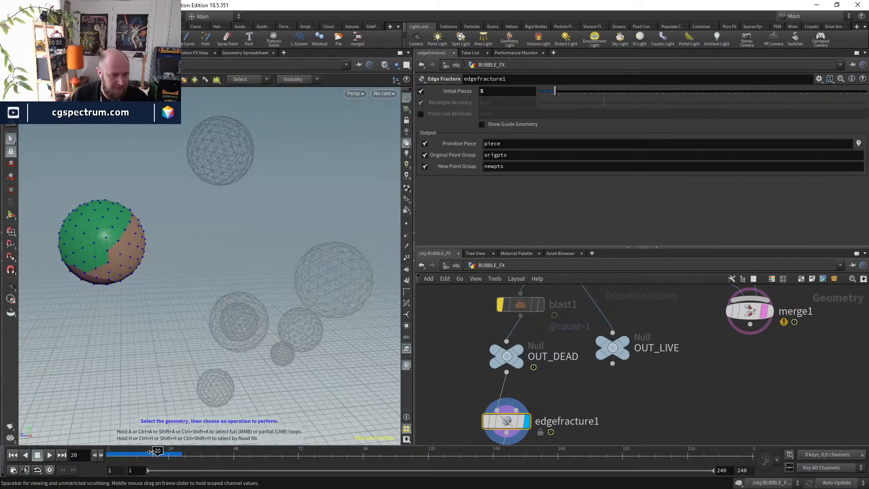
pyautogui.moveTo(141, 453)
pyautogui.mouseDown()
pyautogui.moveTo(134, 453)
pyautogui.moveTo(144, 453)
pyautogui.mouseUp()
pyautogui.moveTo(183, 333)
pyautogui.mouseDown()
pyautogui.moveTo(234, 329)
pyautogui.moveTo(318, 355)
pyautogui.moveTo(335, 349)
pyautogui.moveTo(184, 289)
pyautogui.moveTo(186, 253)
pyautogui.mouseUp()
pyautogui.hotkey('shift', 'w')
pyautogui.hotkey('shift', 'w')
# - Move blast1 and OUT_DEAD closer beneath split1 and display OUT_DEAD
pyautogui.moveTo(578, 379); pyautogui.dragTo(580, 422, button='middle')
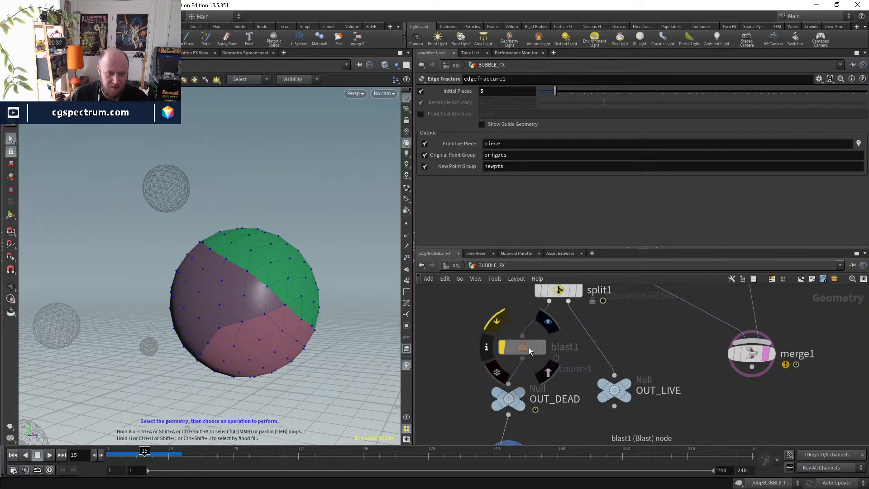
pyautogui.moveTo(529, 348); pyautogui.dragTo(526, 333)
pyautogui.moveTo(507, 402); pyautogui.dragTo(511, 372)
pyautogui.press('r')
pyautogui.click(510, 382)
pyautogui.moveTo(520, 335); pyautogui.dragTo(512, 320)
pyautogui.moveTo(512, 367); pyautogui.dragTo(512, 356)
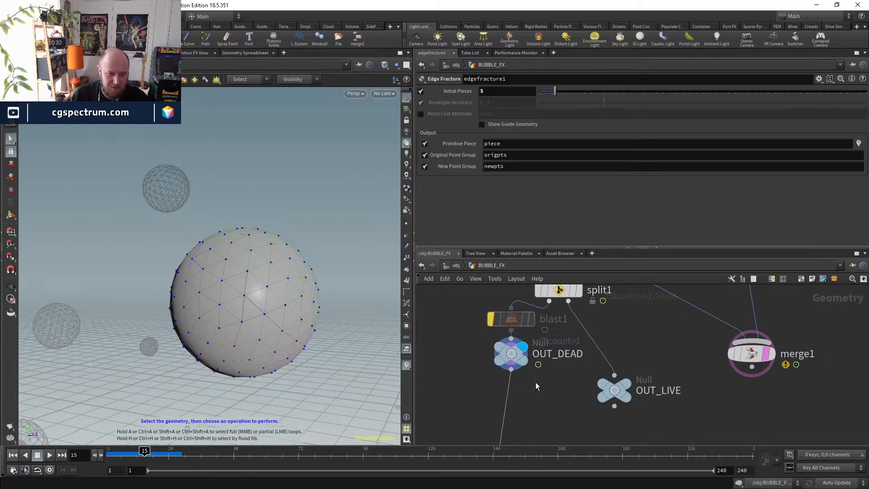
# - Add an Extract Centroid node and connect it to OUT_DEAD's output
pyautogui.press('Tab')
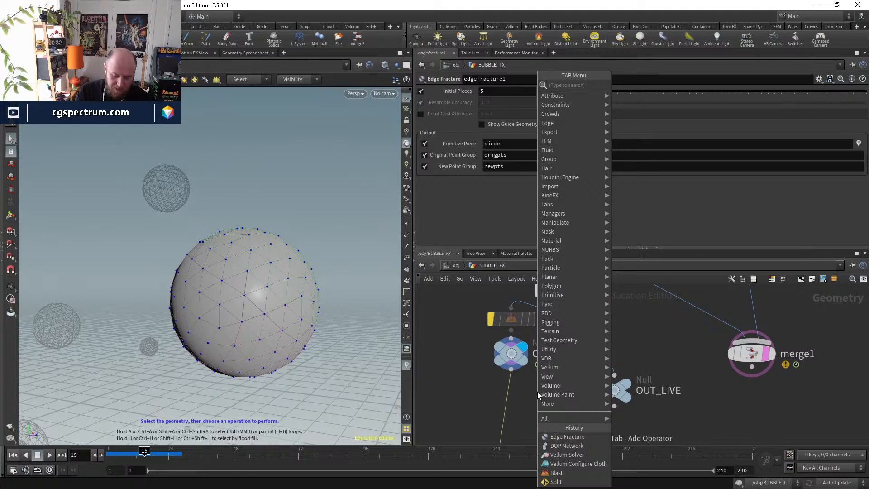
pyautogui.write('extra')
pyautogui.press('Down')
pyautogui.press('Return')
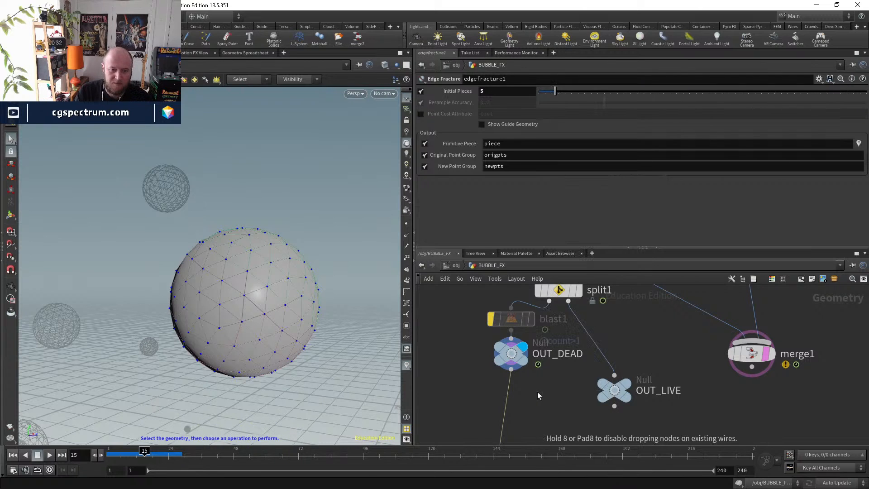
pyautogui.click(537, 392)
pyautogui.click(511, 369)
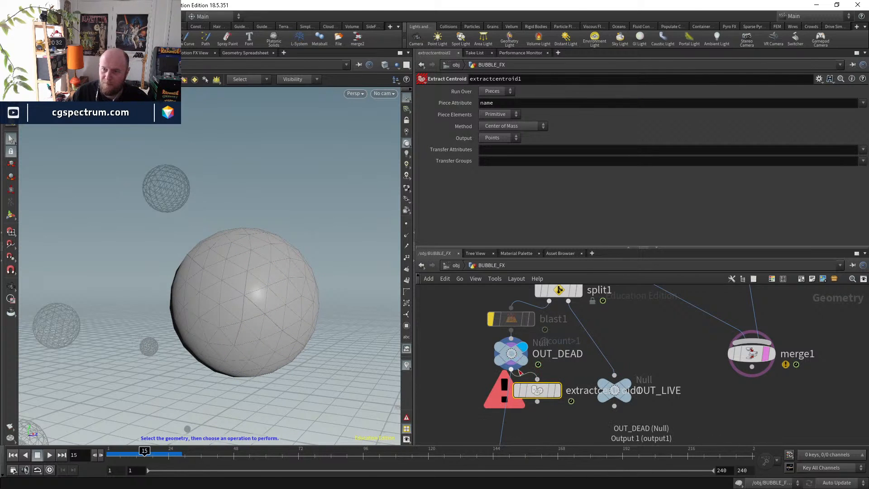
pyautogui.click(537, 377)
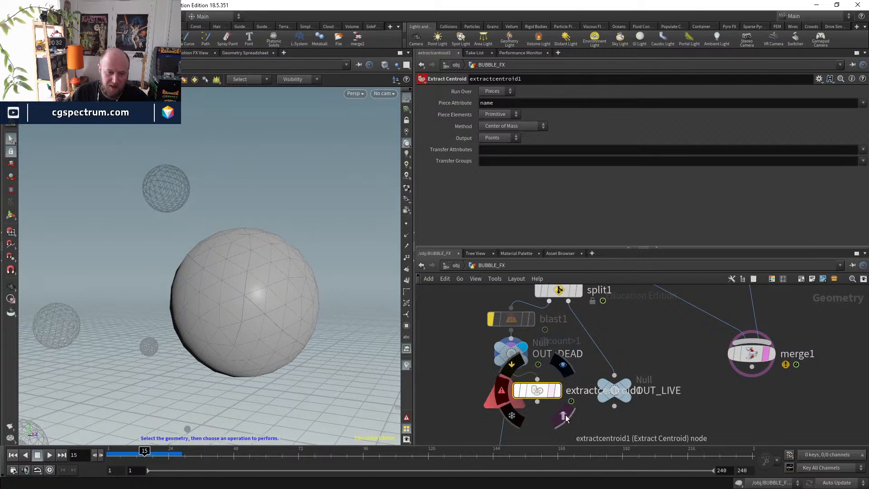
# - Space OUT_LIVE and extractcentroid1 apart in the network and display extractcentroid1
pyautogui.moveTo(566, 419); pyautogui.dragTo(548, 403, button='middle')
pyautogui.moveTo(598, 377); pyautogui.dragTo(636, 377)
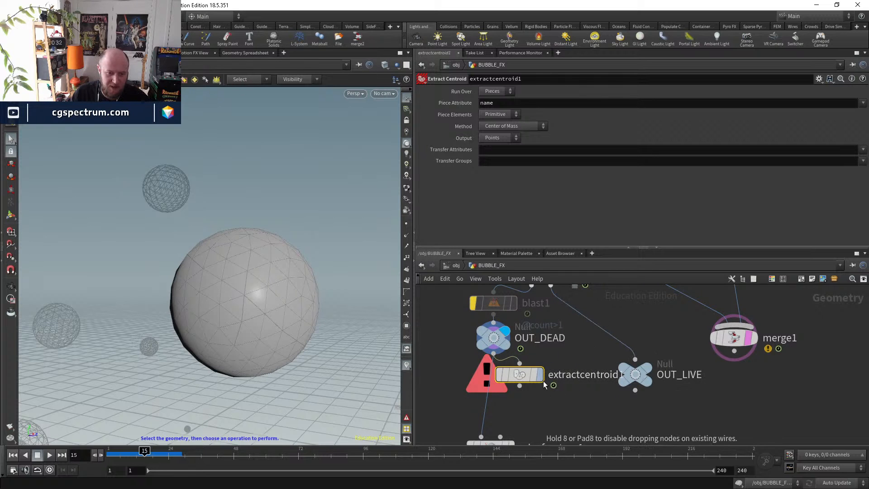
pyautogui.moveTo(522, 375); pyautogui.dragTo(545, 375)
pyautogui.click(564, 375)
pyautogui.moveTo(562, 401); pyautogui.dragTo(563, 370, button='middle')
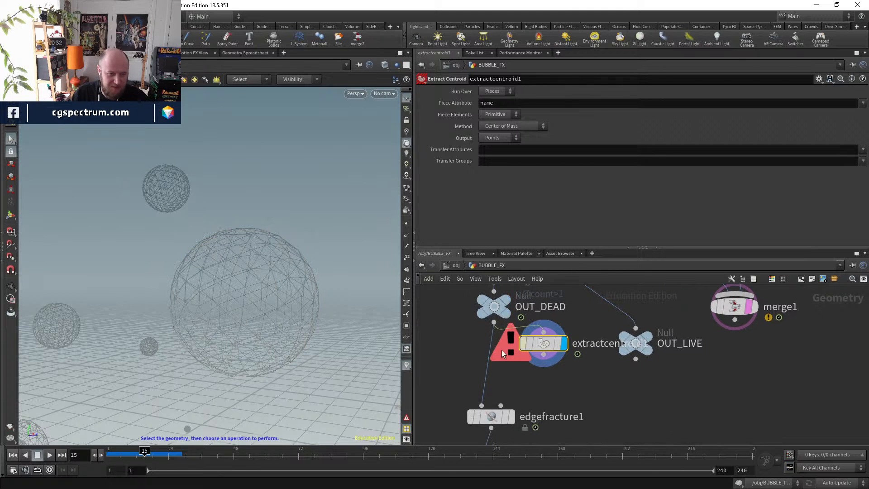
# - Try Detail as extractcentroid1's Run Over, then restore Pieces and clear its Piece Attribute
pyautogui.click(503, 92)
pyautogui.click(500, 109)
pyautogui.click(498, 92)
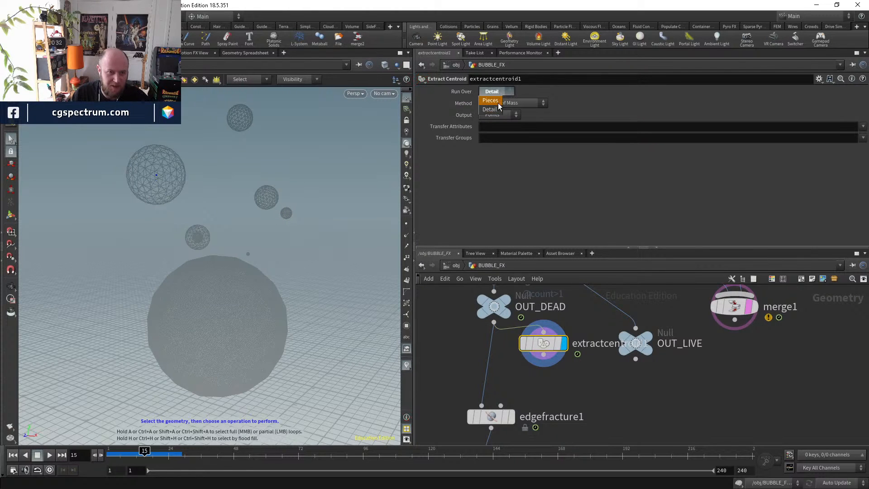
pyautogui.click(498, 103)
pyautogui.click(511, 127)
pyautogui.click(503, 126)
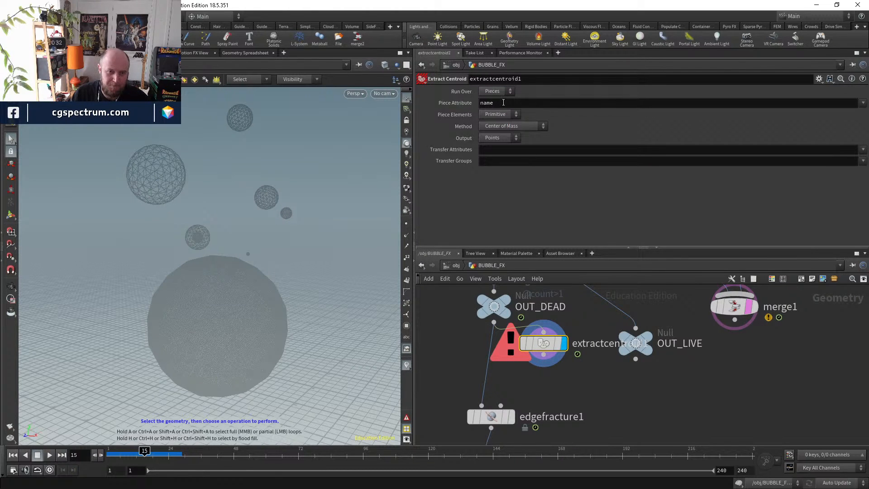
pyautogui.doubleClick(504, 102)
pyautogui.press('Return')
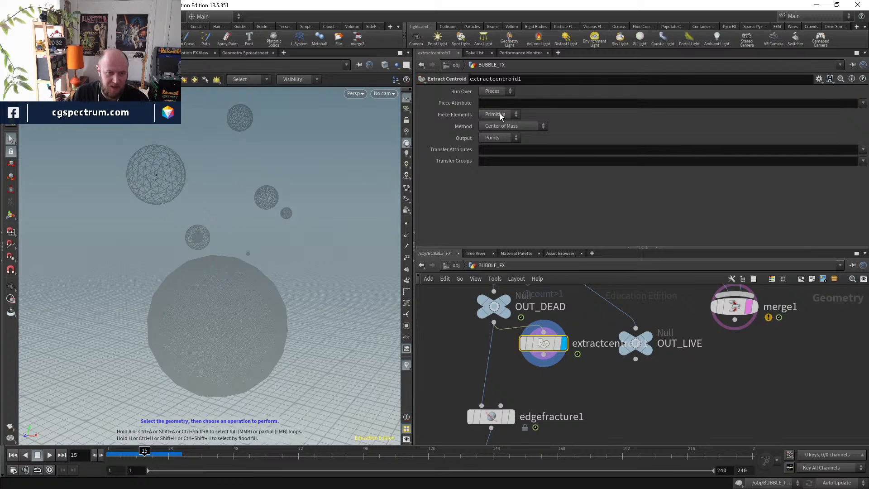
# - Compare the extracted centroid point with the OUT_DEAD bubble by displaying each node in turn
pyautogui.click(564, 345)
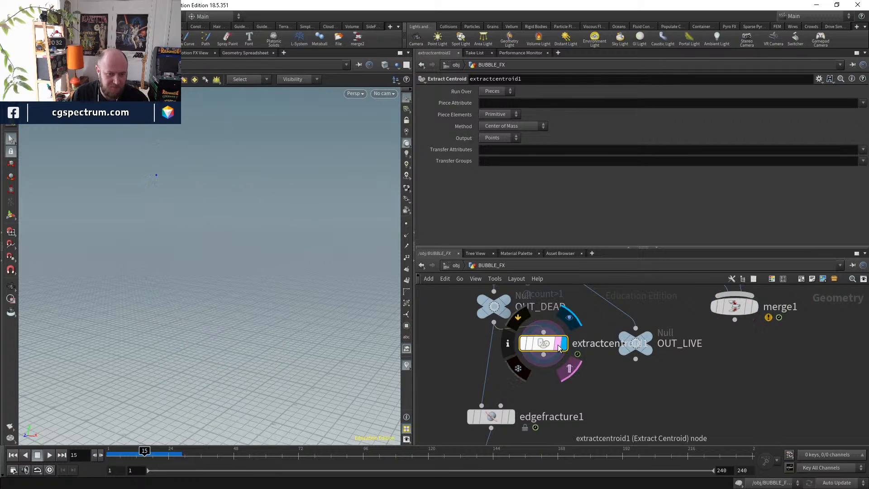
pyautogui.keyDown('alt'); pyautogui.moveTo(237, 225); pyautogui.dragTo(185, 250); pyautogui.keyUp('alt')
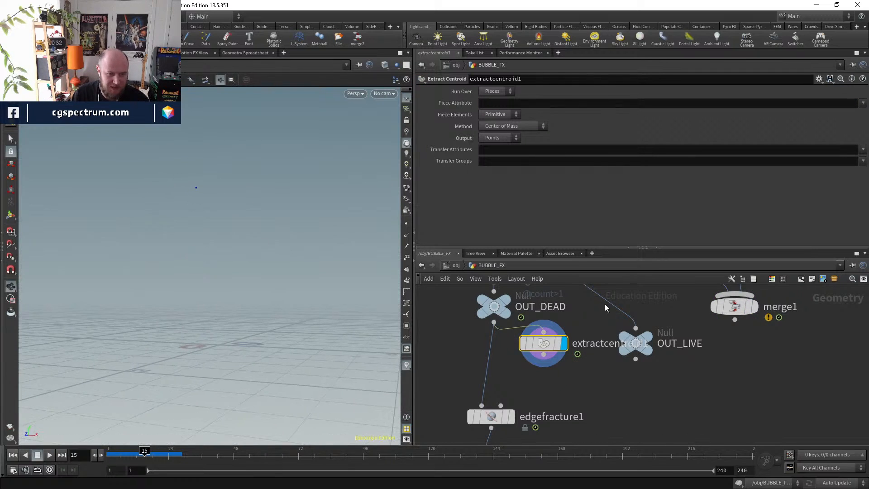
pyautogui.click(505, 300)
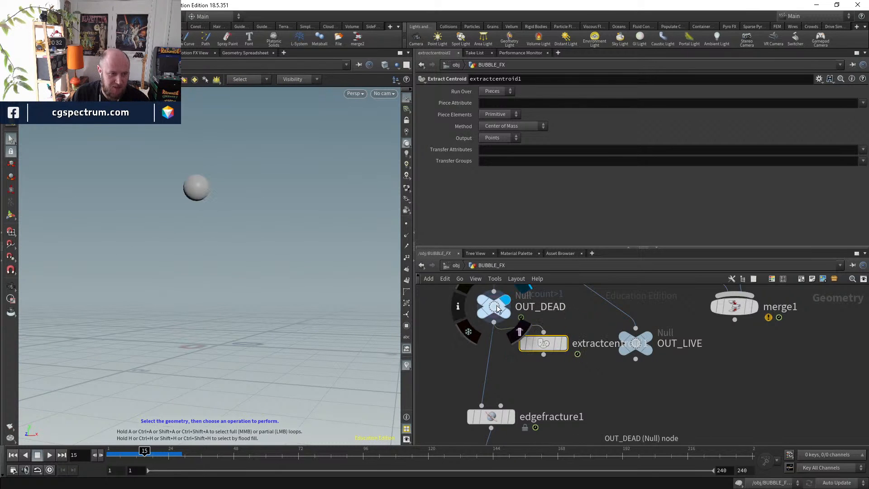
pyautogui.click(566, 348)
pyautogui.moveTo(545, 346); pyautogui.dragTo(554, 346)
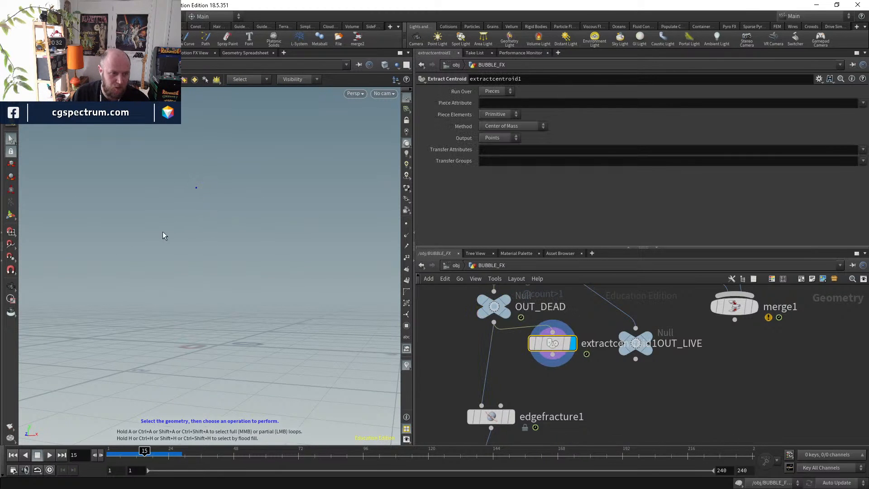
pyautogui.keyDown('alt'); pyautogui.moveTo(194, 229); pyautogui.dragTo(186, 272); pyautogui.keyUp('alt')
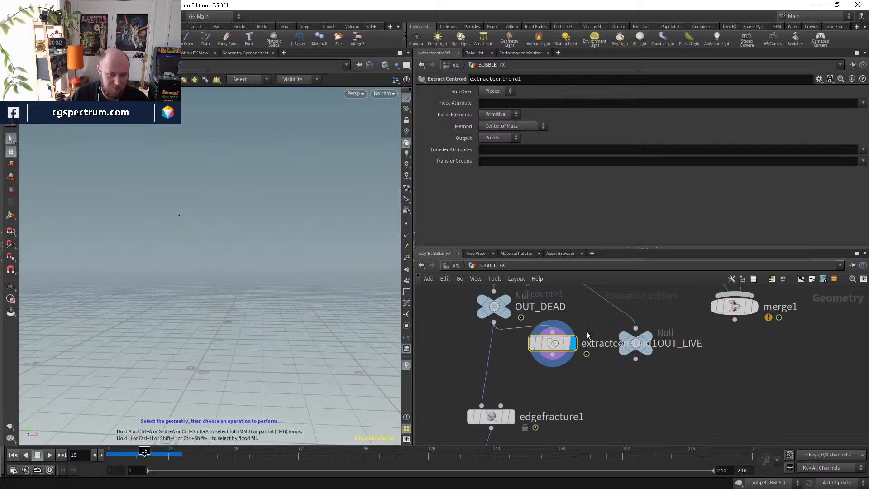
pyautogui.click(534, 346)
pyautogui.click(533, 344)
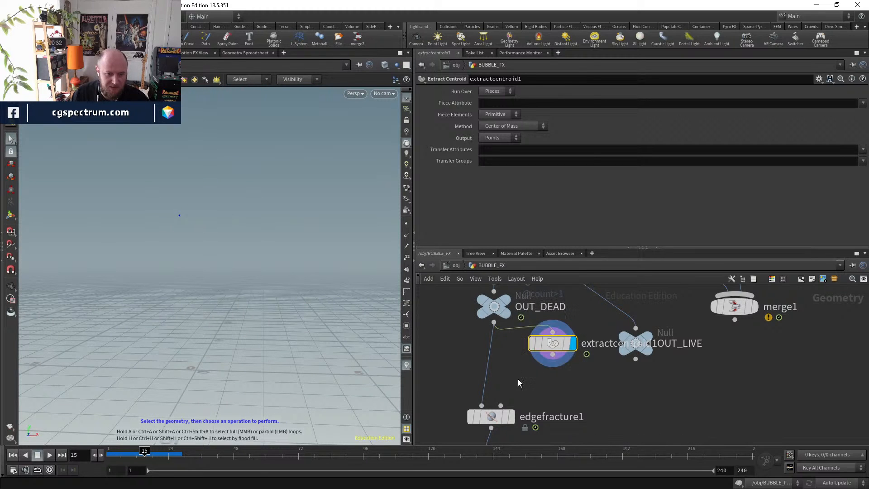
# - Insert an Attribute Wrangle between OUT_DEAD and edgefracture1, with extractcentroid1 feeding its second input, and display it
pyautogui.press('Tab')
pyautogui.write('aw')
pyautogui.press('Return')
pyautogui.click(518, 378)
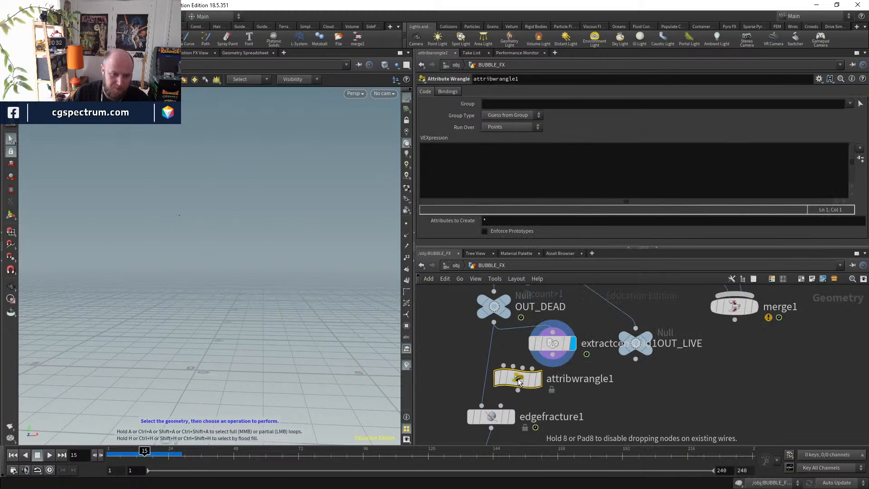
pyautogui.moveTo(518, 379); pyautogui.dragTo(497, 384)
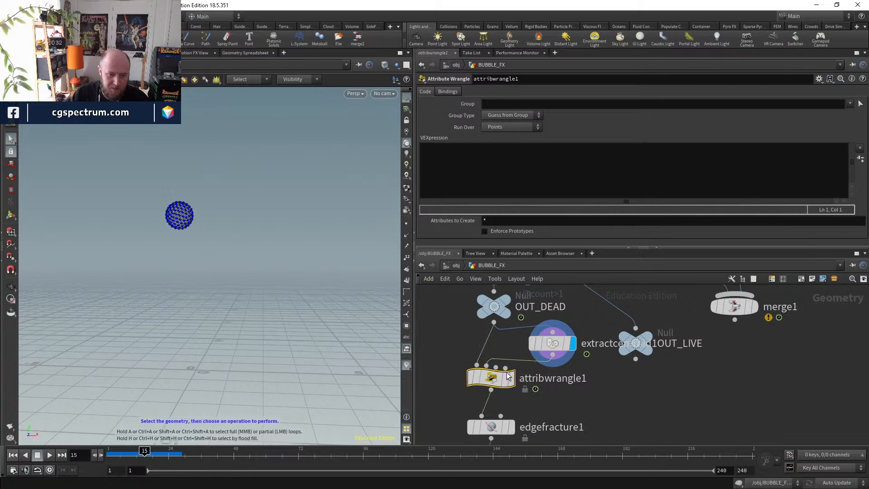
pyautogui.click(467, 164)
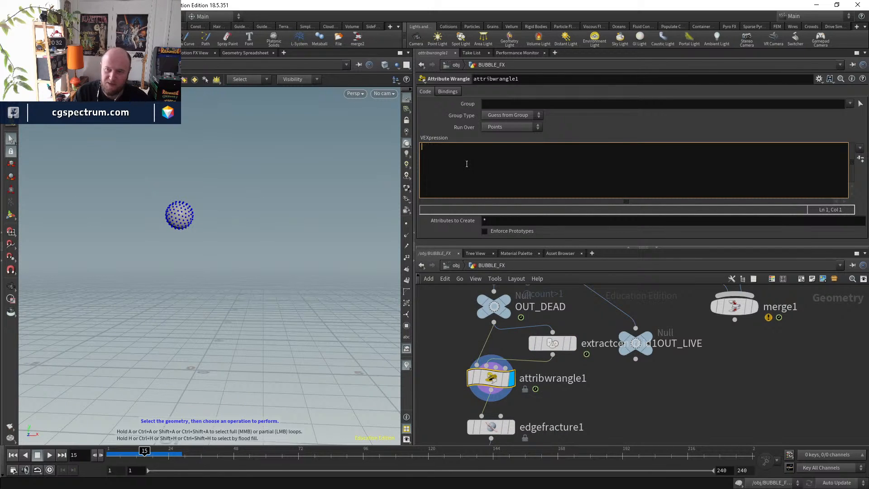
pyautogui.write('V')
pyautogui.press('Tab')
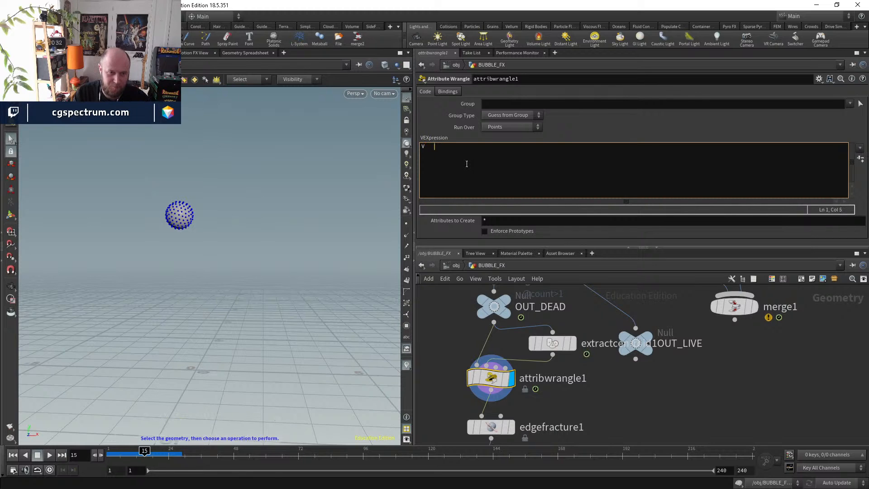
pyautogui.write('@')
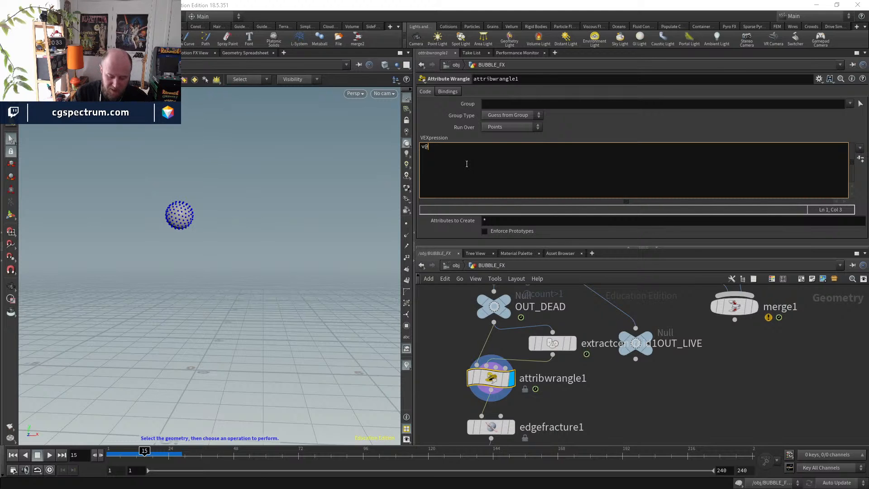
pyautogui.write('v=')
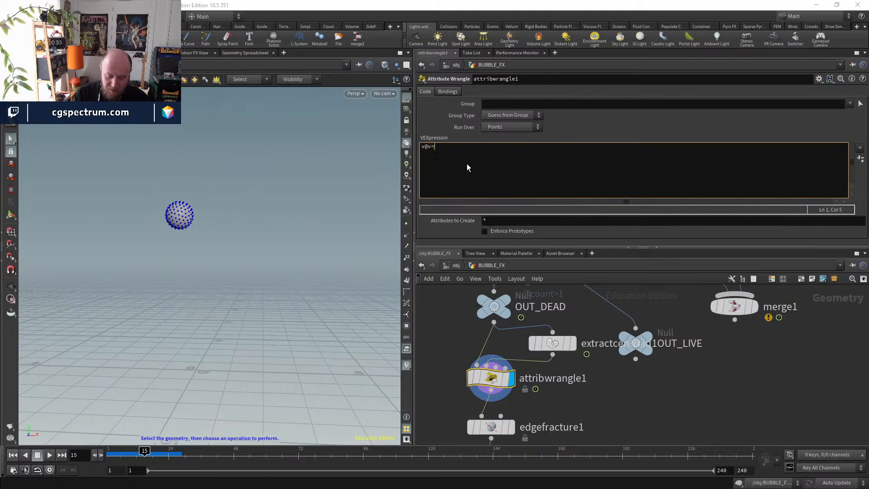
pyautogui.write('v@P-')
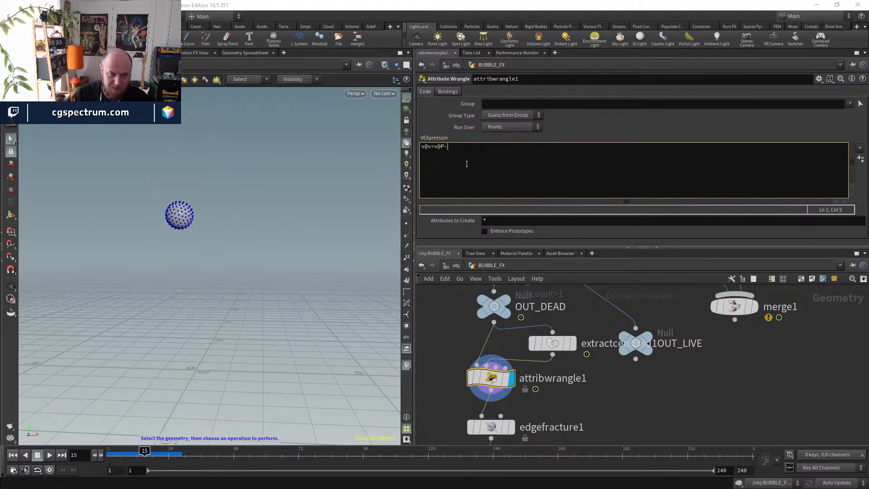
pyautogui.write('point')
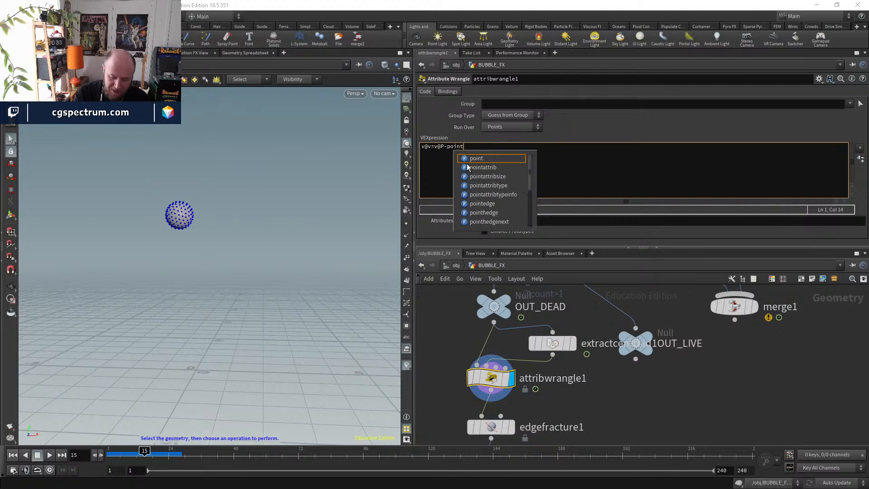
pyautogui.write('(')
pyautogui.write('0')
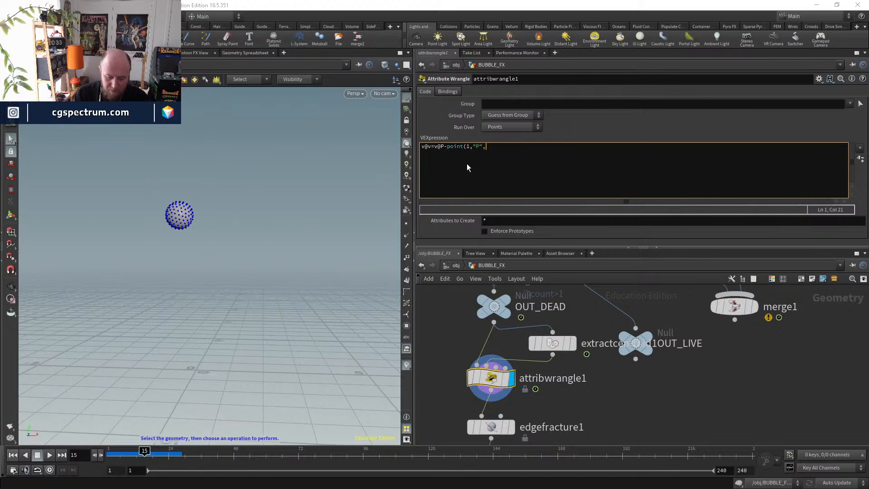
pyautogui.write('@ptnum)')
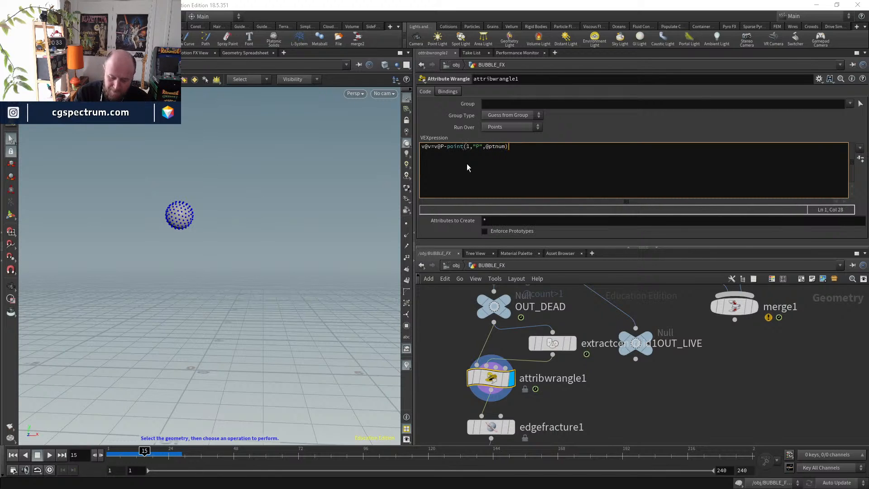
pyautogui.write(';')
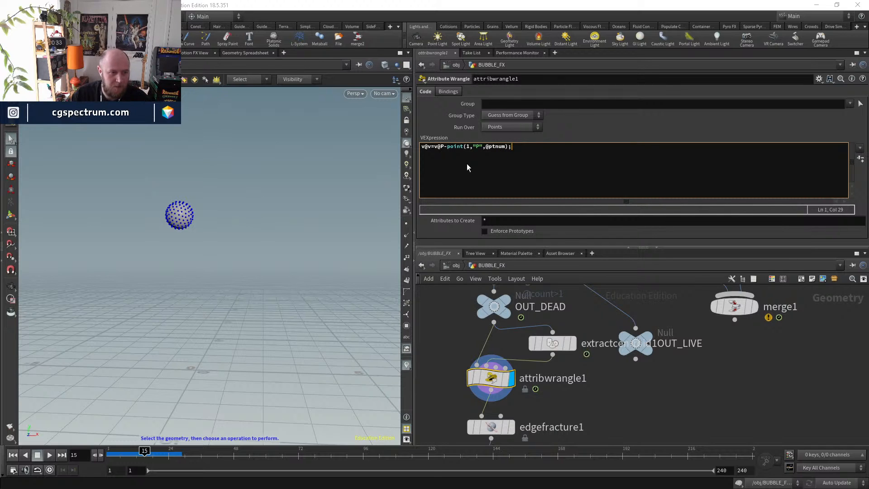
# - Add a scene Marker visualizer for attribute v with the Vector style
pyautogui.click(406, 365)
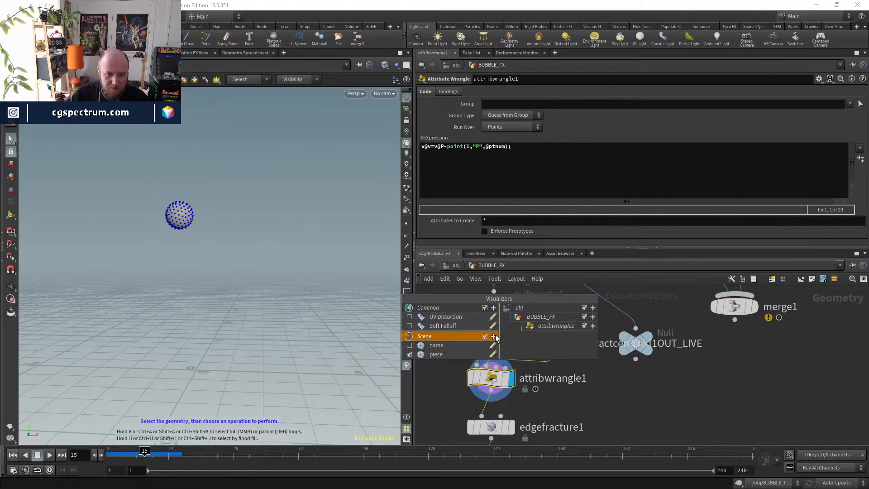
pyautogui.click(494, 337)
pyautogui.click(502, 345)
pyautogui.click(504, 343)
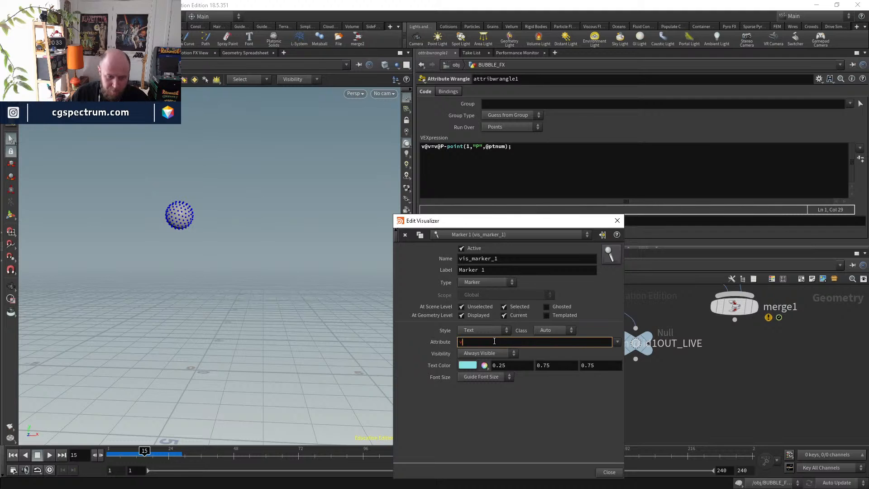
pyautogui.click(496, 332)
pyautogui.click(485, 371)
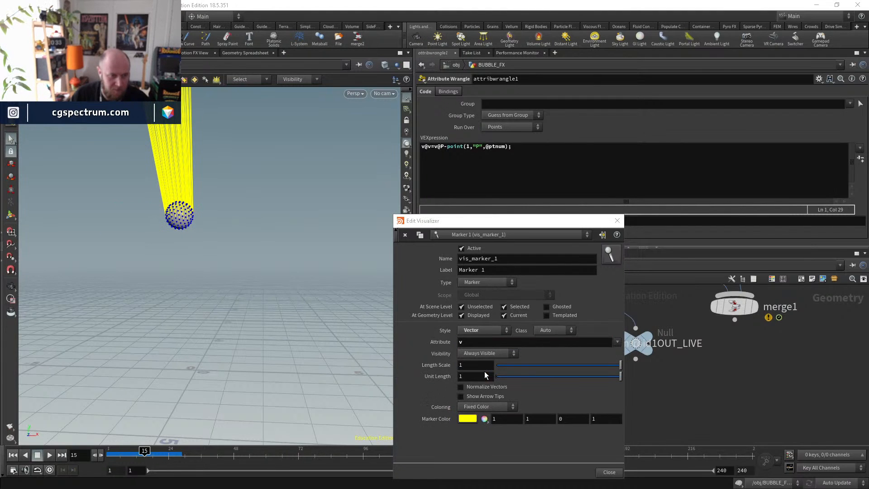
pyautogui.click(617, 220)
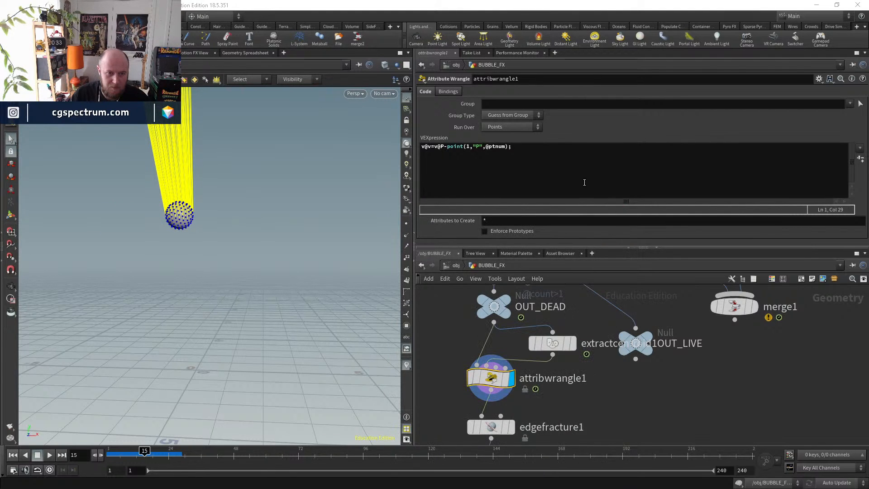
pyautogui.click(505, 146)
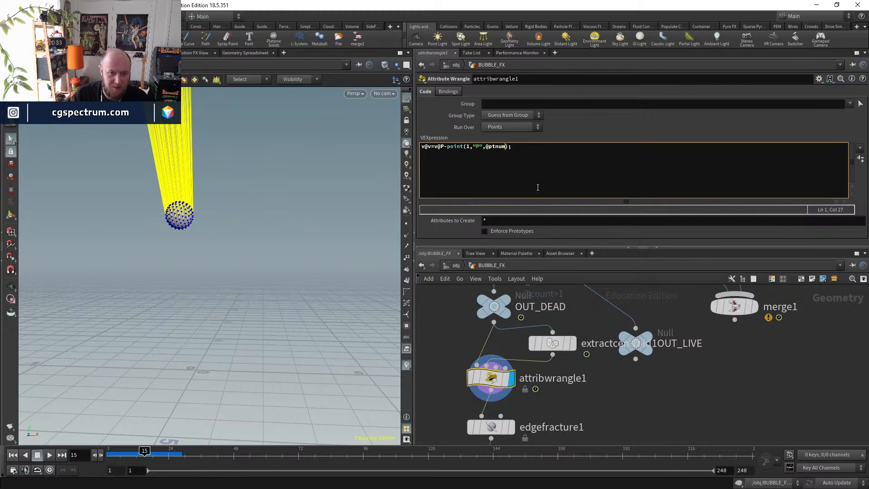
pyautogui.write('0')
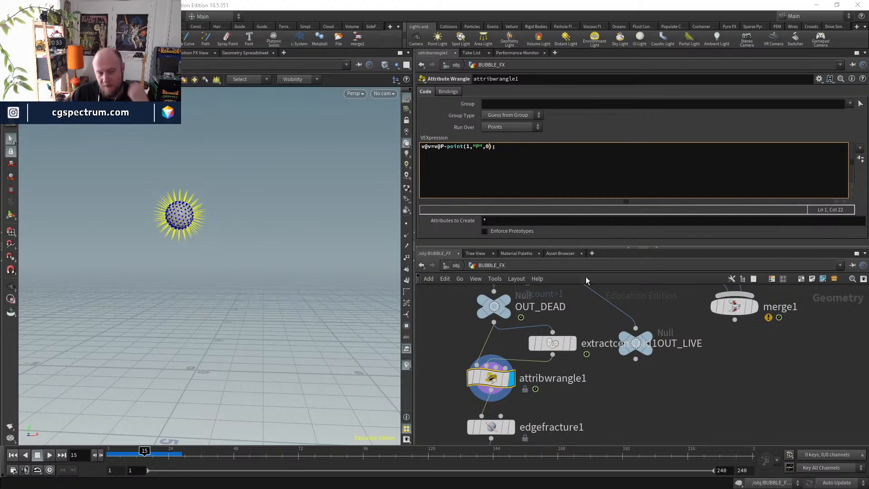
pyautogui.click(572, 343)
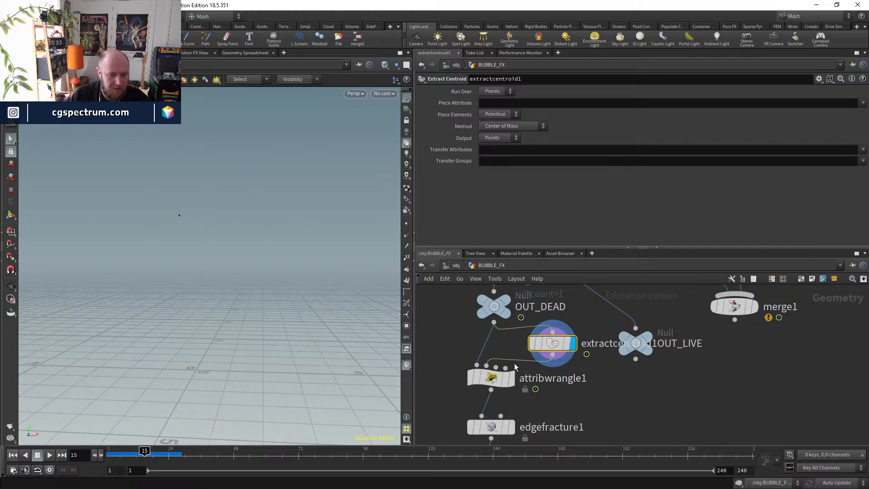
pyautogui.click(512, 378)
pyautogui.moveTo(168, 207)
pyautogui.keyDown('alt'); pyautogui.mouseDown()
pyautogui.moveTo(171, 216)
pyautogui.moveTo(190, 190)
pyautogui.moveTo(291, 135)
pyautogui.moveTo(169, 159)
pyautogui.moveTo(160, 187)
pyautogui.moveTo(190, 147)
pyautogui.moveTo(210, 144)
pyautogui.mouseUp(); pyautogui.keyUp('alt')
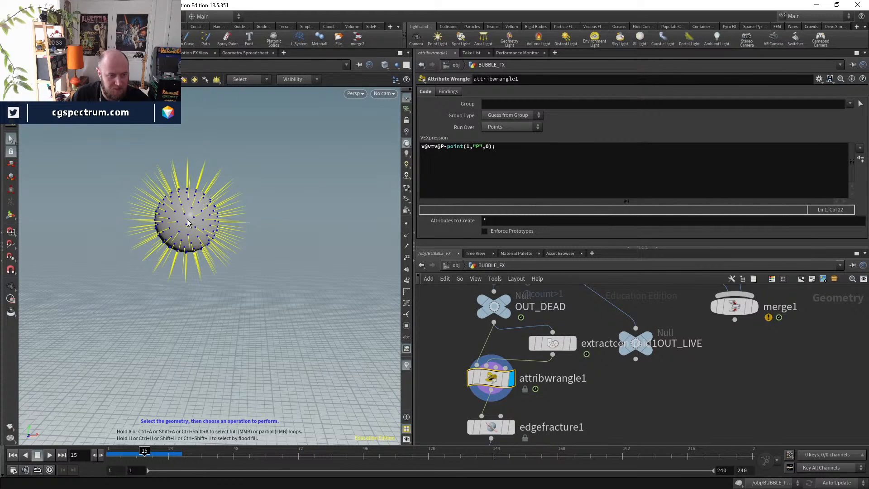
# - Play the simulation inside dopnet1 from the first frame and switch off the visualizers to watch the bubble pop
pyautogui.moveTo(589, 413); pyautogui.dragTo(577, 282, button='middle')
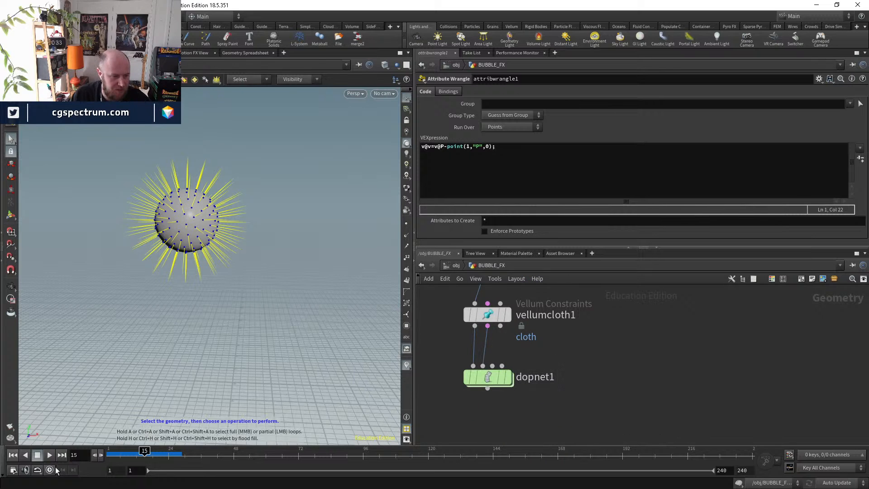
pyautogui.click(13, 455)
pyautogui.doubleClick(487, 377)
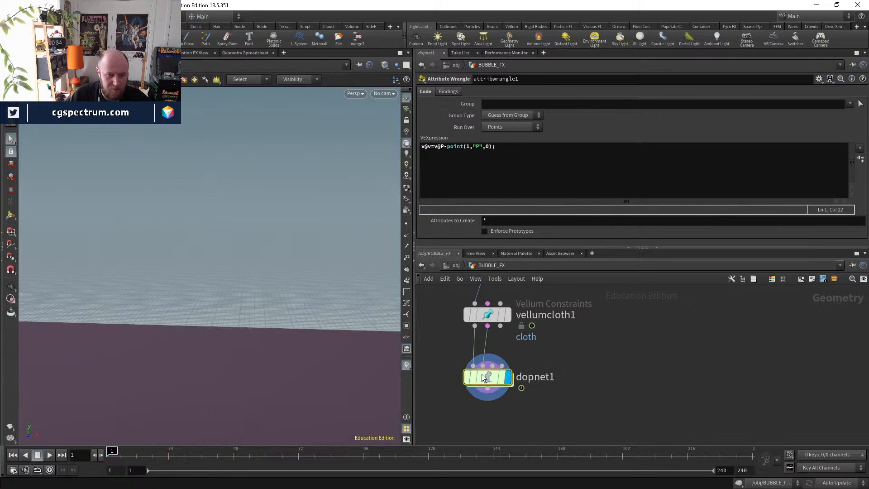
pyautogui.moveTo(186, 350)
pyautogui.keyDown('alt'); pyautogui.mouseDown()
pyautogui.moveTo(194, 275)
pyautogui.moveTo(183, 344)
pyautogui.mouseUp(); pyautogui.keyUp('alt')
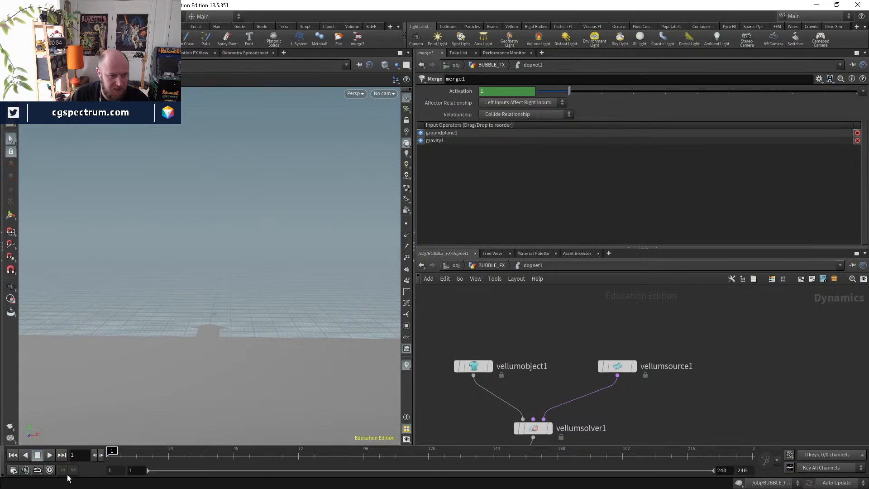
pyautogui.click(50, 455)
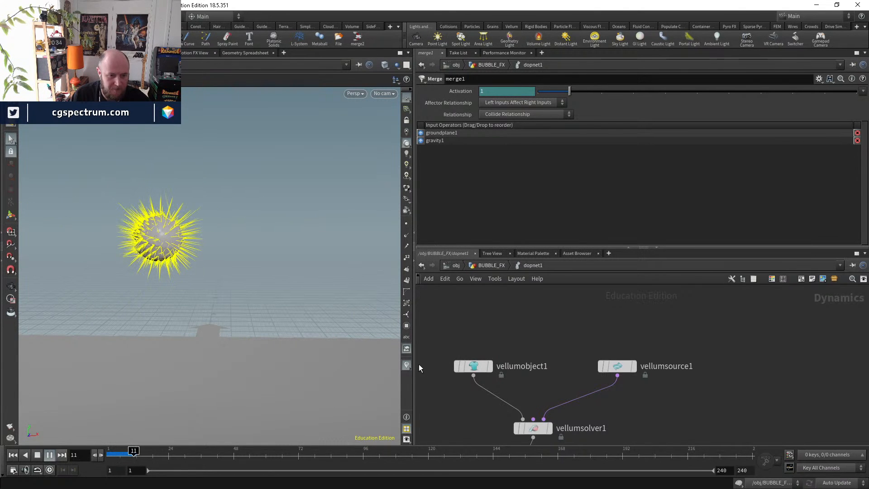
pyautogui.click(408, 365)
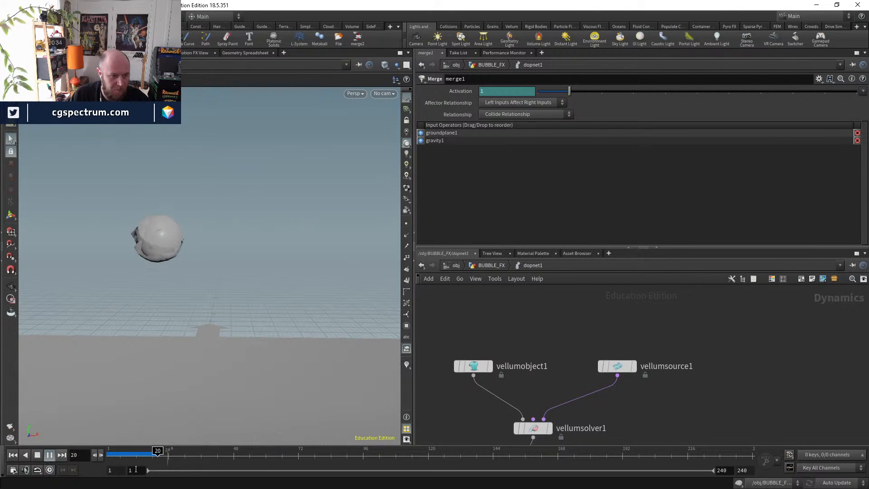
pyautogui.click(13, 455)
# - Look over the BUBBLE_FX network, then replay the dopnet1 simulation, scrub through the popping bubbles and return to the first frame
pyautogui.click(491, 265)
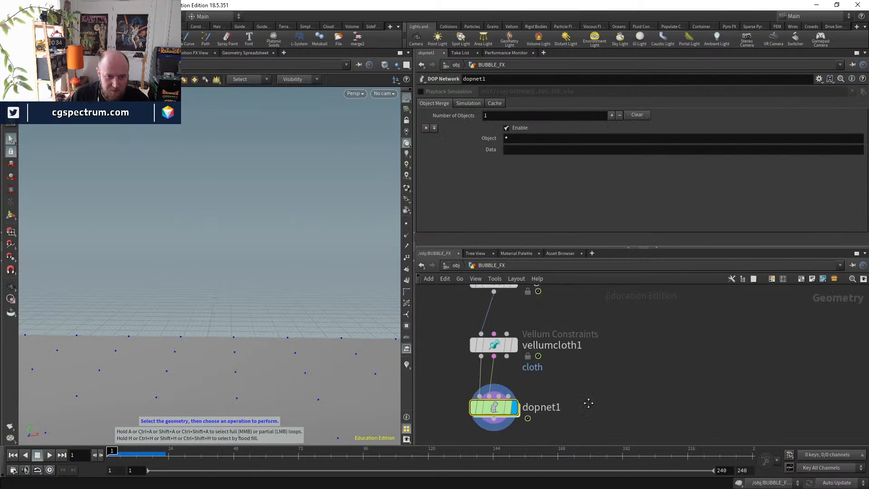
pyautogui.scroll(5, 603, 417)
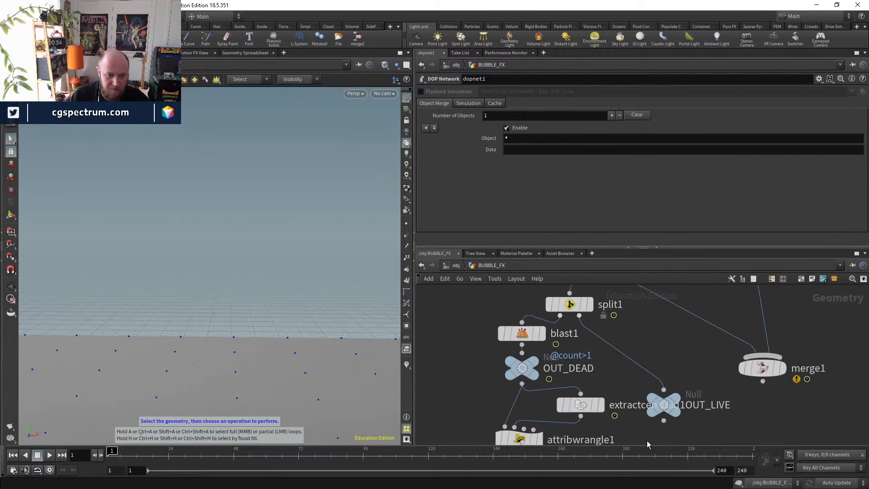
pyautogui.scroll(-5, 635, 357)
pyautogui.doubleClick(493, 404)
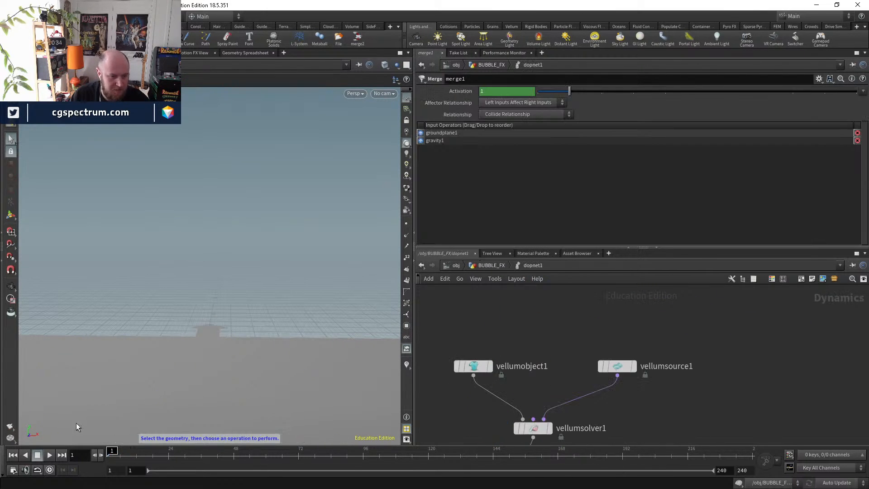
pyautogui.click(50, 455)
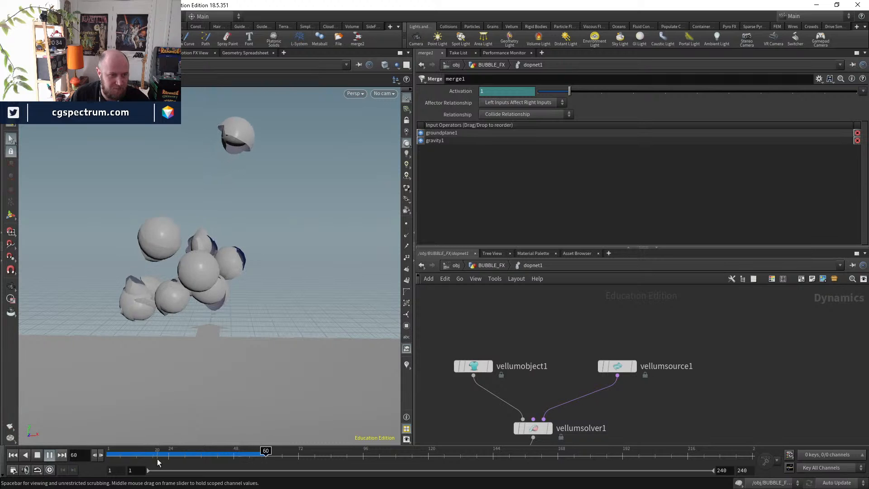
pyautogui.moveTo(187, 455); pyautogui.dragTo(264, 447)
pyautogui.hotkey('ctrl', 'Up')
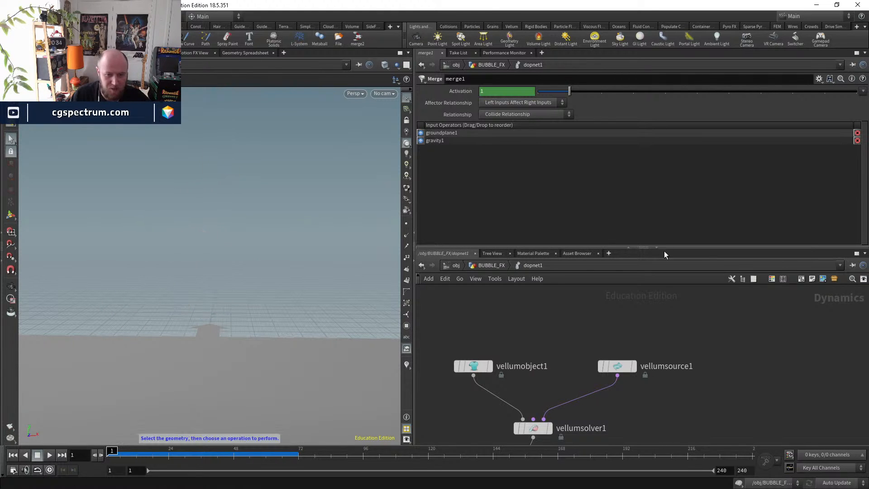
# - Append *5 to the point() term in attribwrangle1's velocity expression in BUBBLE_FX
pyautogui.click(498, 265)
pyautogui.moveTo(645, 327); pyautogui.dragTo(645, 375, button='middle')
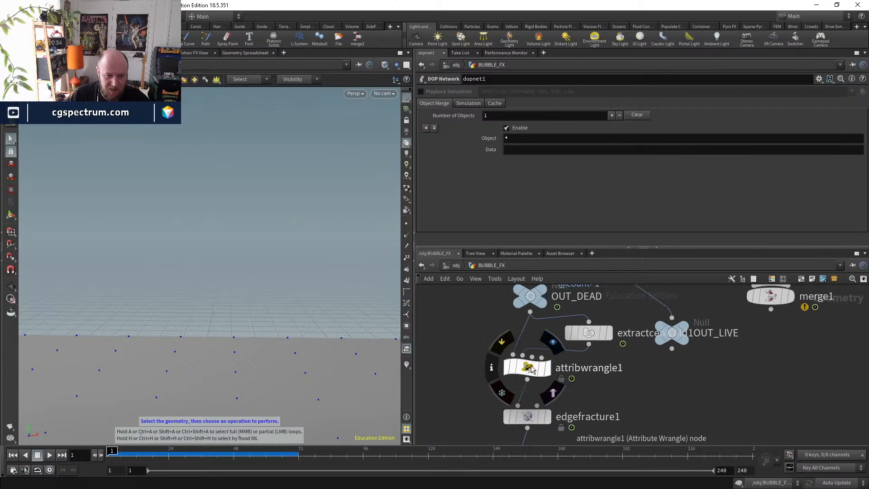
pyautogui.click(529, 368)
pyautogui.click(492, 146)
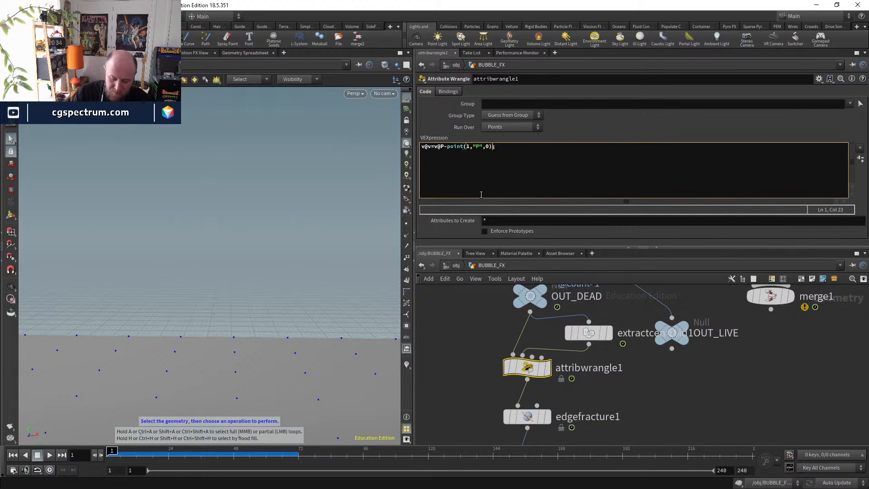
pyautogui.write('*5')
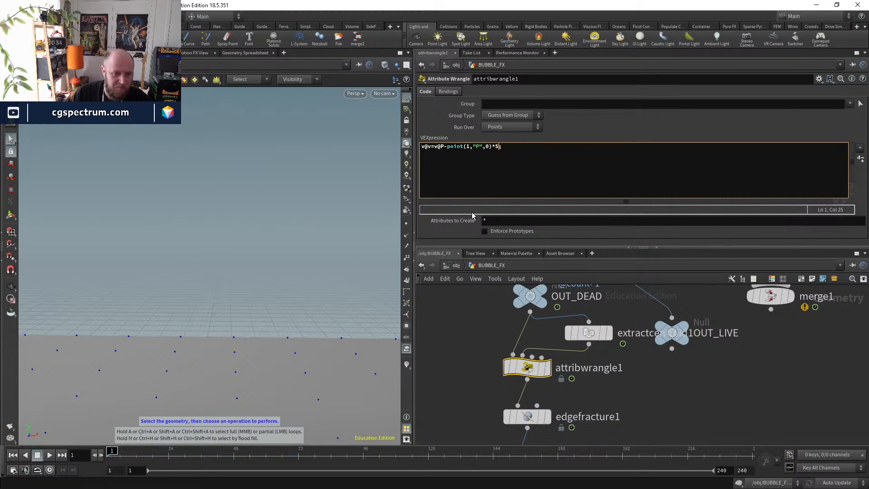
# - Go to frame 2 and move OUT_LIVE clear of extractcentroid1 in the network
pyautogui.moveTo(112, 451)
pyautogui.mouseDown()
pyautogui.moveTo(154, 453)
pyautogui.moveTo(100, 454)
pyautogui.moveTo(112, 452)
pyautogui.mouseUp()
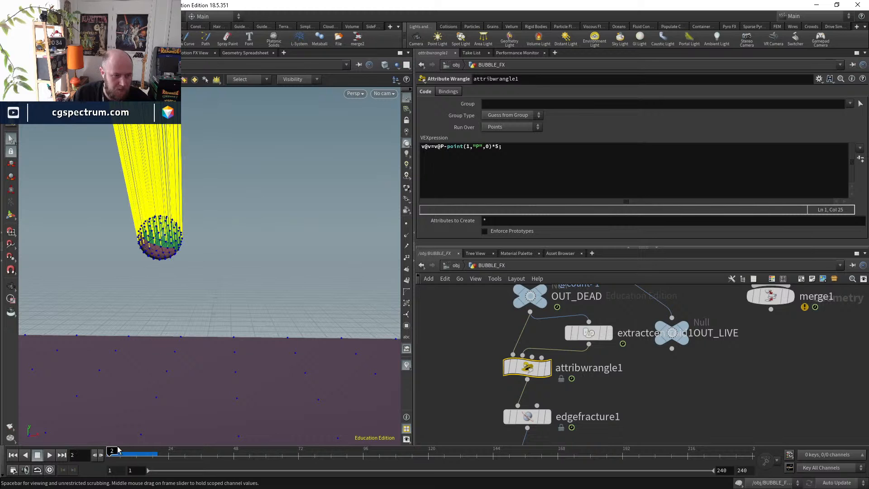
pyautogui.moveTo(634, 366); pyautogui.dragTo(619, 402, button='middle')
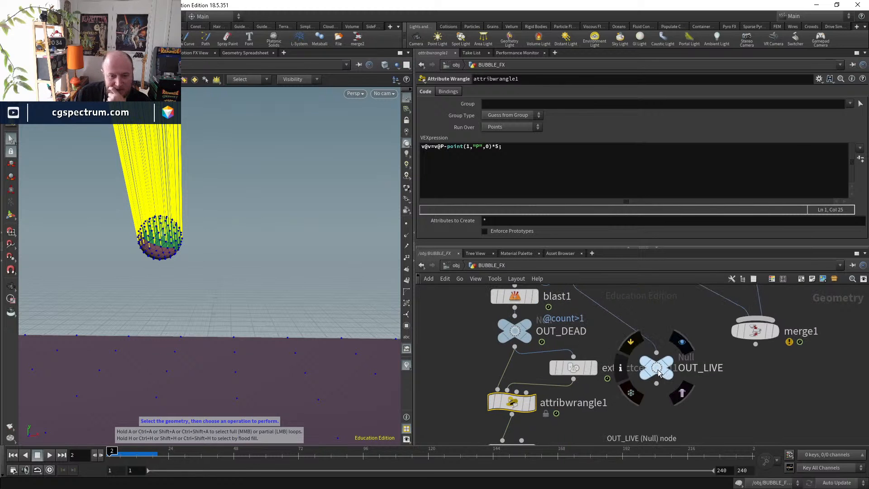
pyautogui.moveTo(658, 369); pyautogui.dragTo(699, 348)
# - Display extractcentroid1 and attribwrangle1 in turn to compare the centroid point with the velocity vectors
pyautogui.click(596, 369)
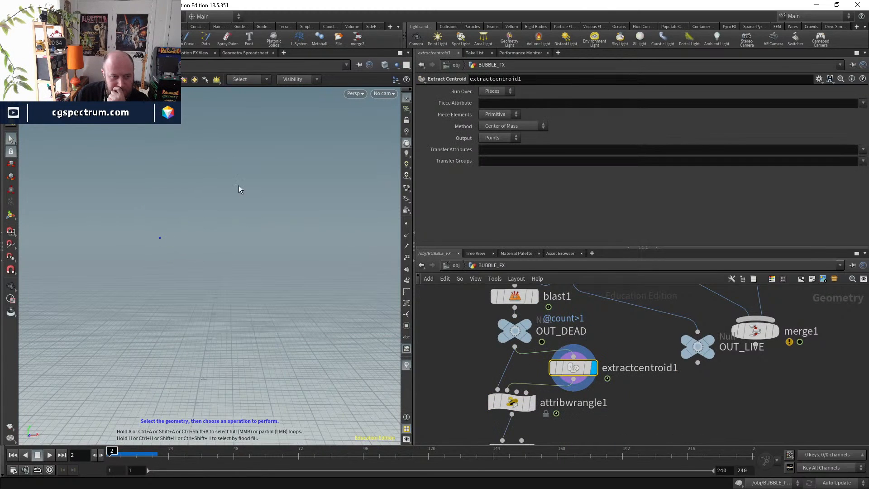
pyautogui.keyDown('alt'); pyautogui.moveTo(234, 181); pyautogui.dragTo(213, 241); pyautogui.keyUp('alt')
pyautogui.keyDown('alt'); pyautogui.moveTo(214, 240); pyautogui.dragTo(159, 369, button='middle'); pyautogui.keyUp('alt')
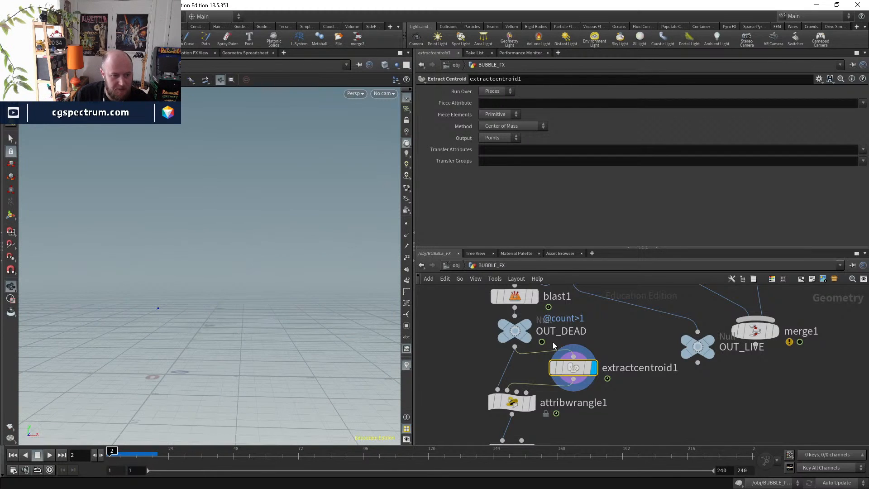
pyautogui.click(530, 402)
pyautogui.click(511, 402)
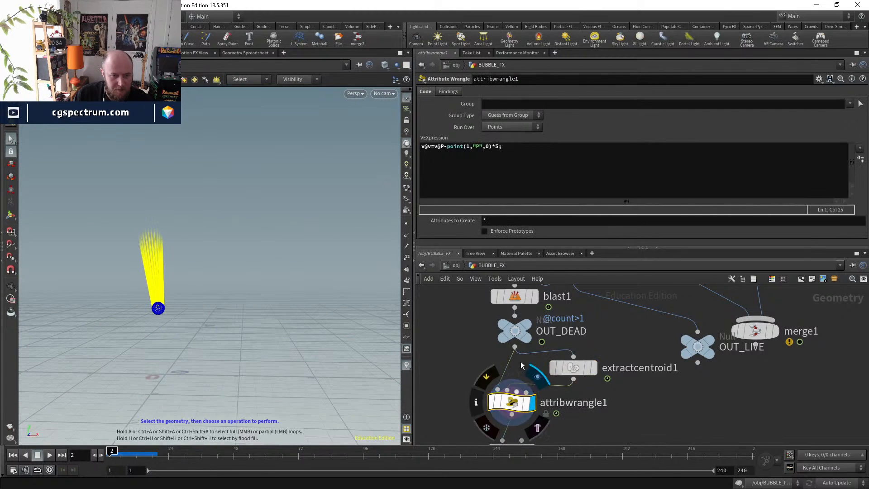
# - Wrap the position subtraction in attribwrangle1 in parentheses so the expression reads v@v=(v@P-point(1,"P",0))*5;
pyautogui.click(495, 147)
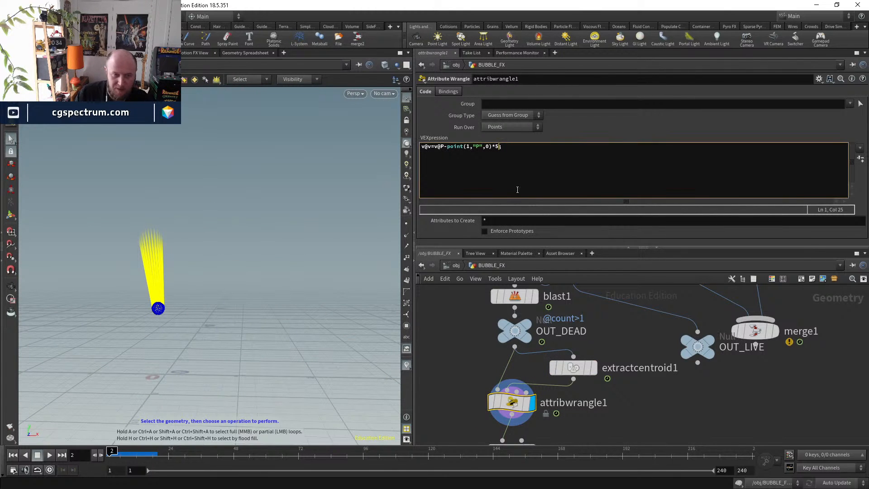
pyautogui.write(')')
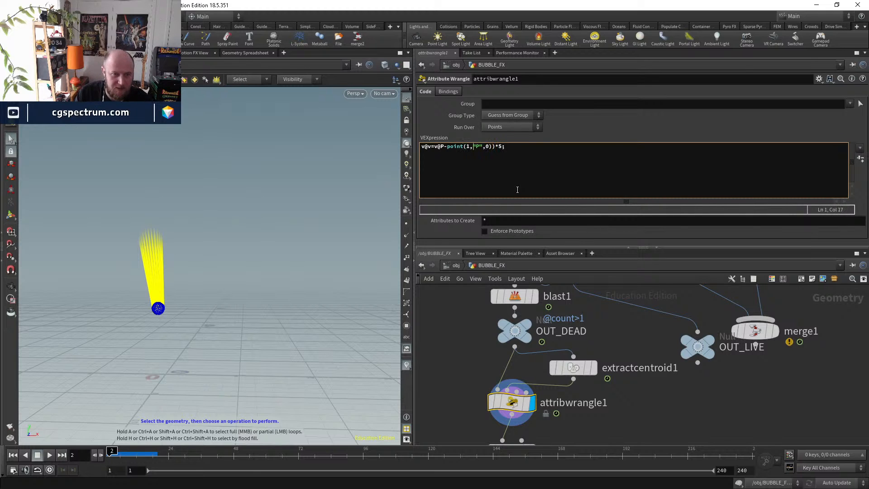
pyautogui.press('Left')
pyautogui.press('Left')
pyautogui.press('Left')
pyautogui.press('Left')
pyautogui.write('*')
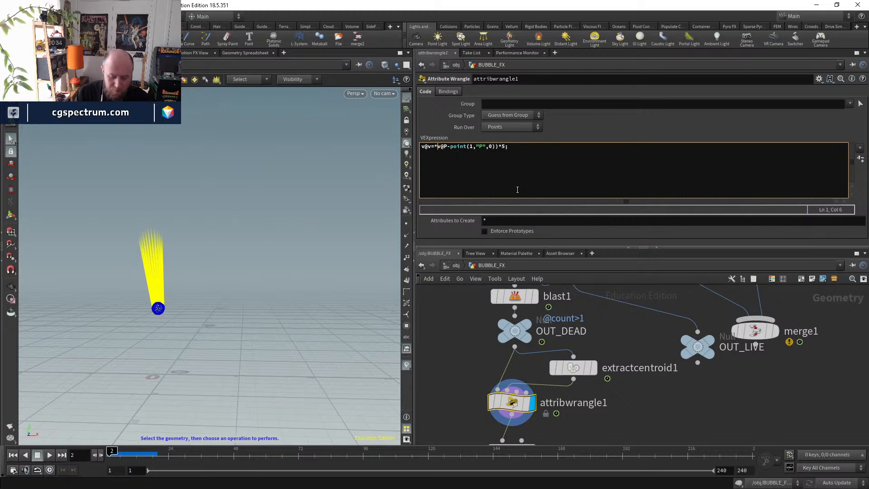
pyautogui.press('BackSpace')
pyautogui.write('(')
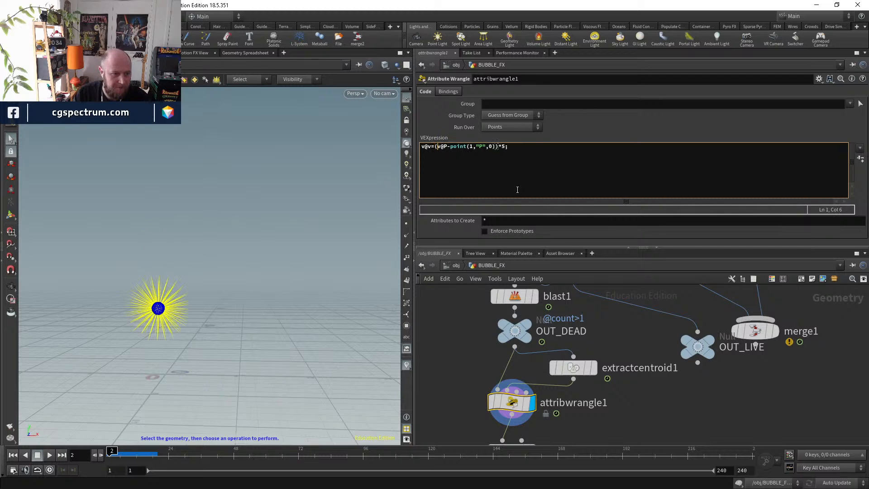
# - Scrub to frame 28 and examine the velocity vectors of the two dead bubbles up close
pyautogui.click(682, 421)
pyautogui.press('Right')
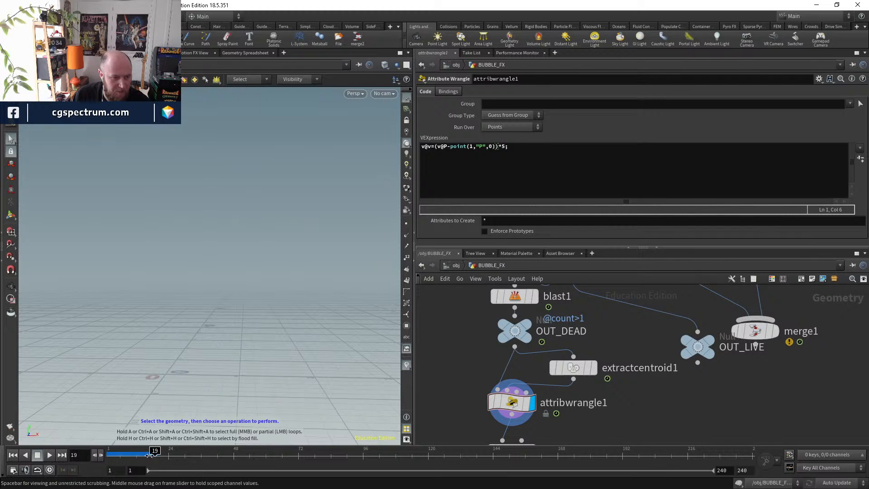
pyautogui.moveTo(187, 455); pyautogui.dragTo(180, 455)
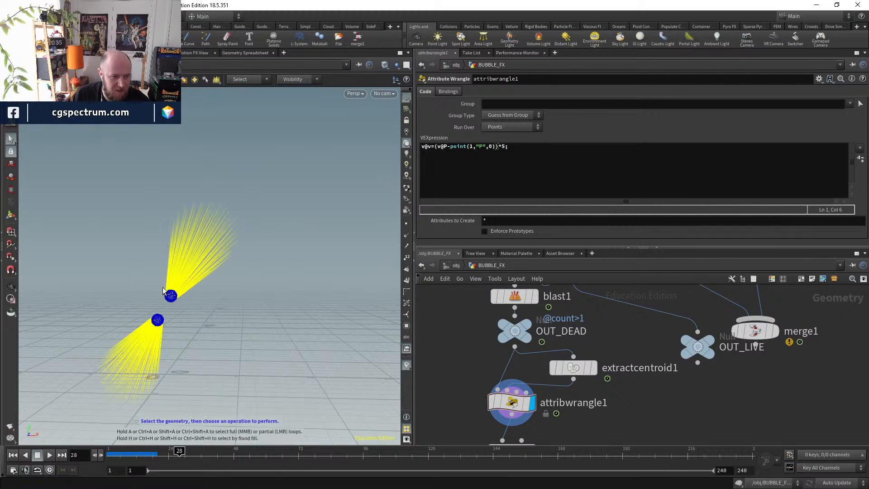
pyautogui.moveTo(120, 301); pyautogui.dragTo(129, 292)
pyautogui.keyDown('alt'); pyautogui.moveTo(129, 292); pyautogui.dragTo(194, 272, button='right'); pyautogui.keyUp('alt')
pyautogui.keyDown('alt'); pyautogui.moveTo(195, 272); pyautogui.dragTo(247, 250); pyautogui.keyUp('alt')
pyautogui.keyDown('alt'); pyautogui.moveTo(246, 249); pyautogui.dragTo(209, 274, button='middle'); pyautogui.keyUp('alt')
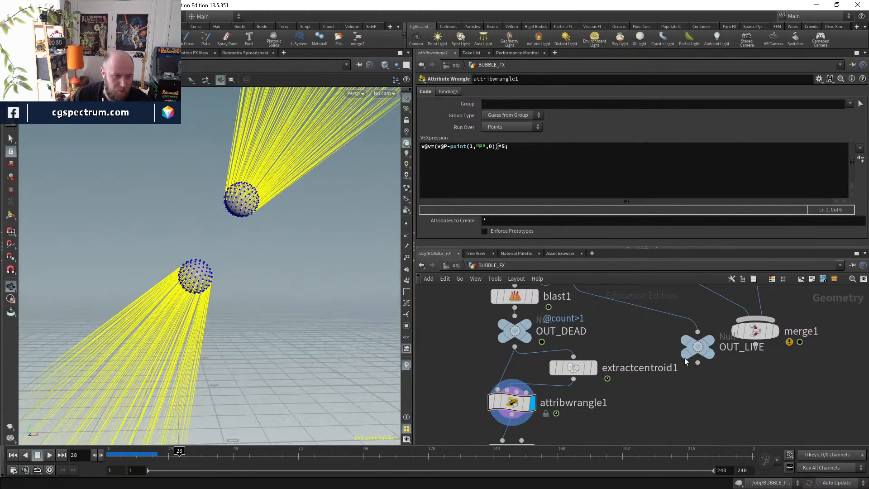
# - Display extractcentroid1 to check its centroid output and inspect the node info of OUT_DEAD
pyautogui.click(599, 343)
pyautogui.click(573, 368)
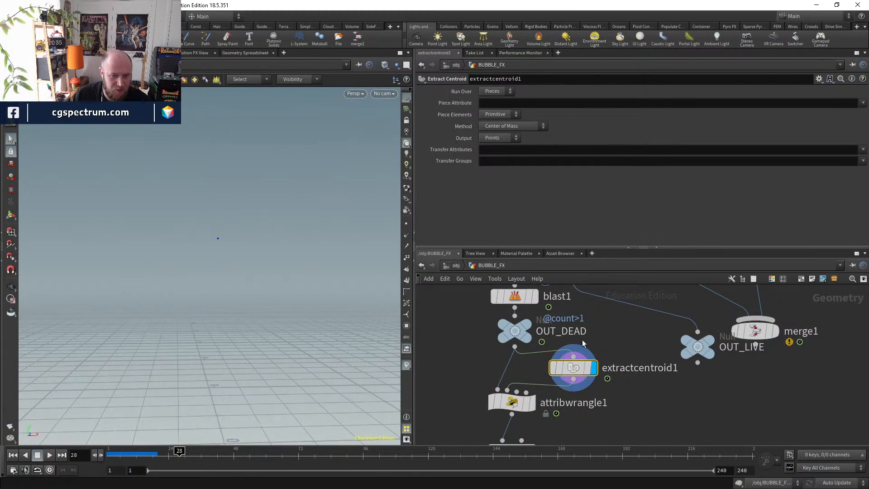
pyautogui.click(530, 326)
pyautogui.click(594, 369)
pyautogui.middleClick(515, 332)
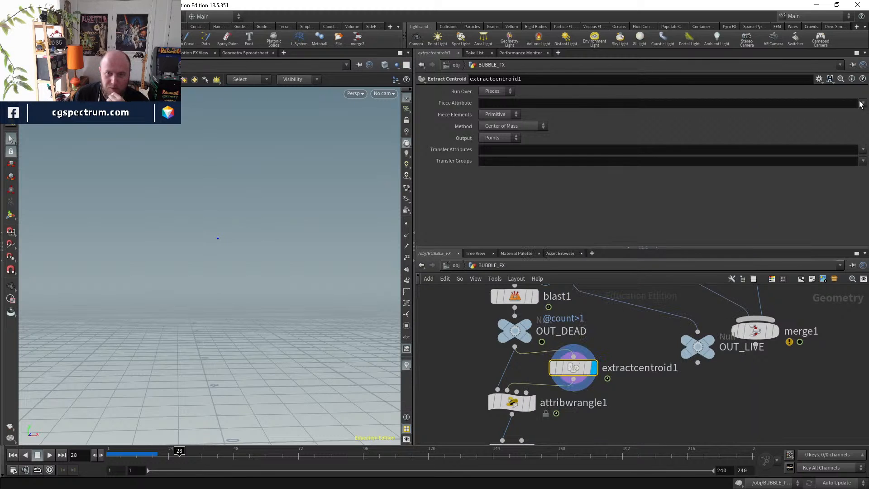
# - Try id as extractcentroid1's Piece Attribute with primitive piece elements, and clear it again
pyautogui.click(839, 104)
pyautogui.write('id')
pyautogui.press('Return')
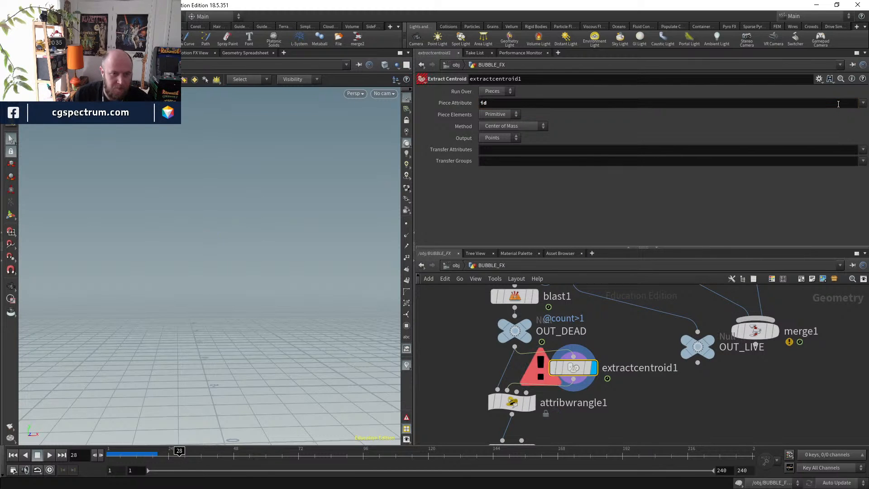
pyautogui.doubleClick(534, 102)
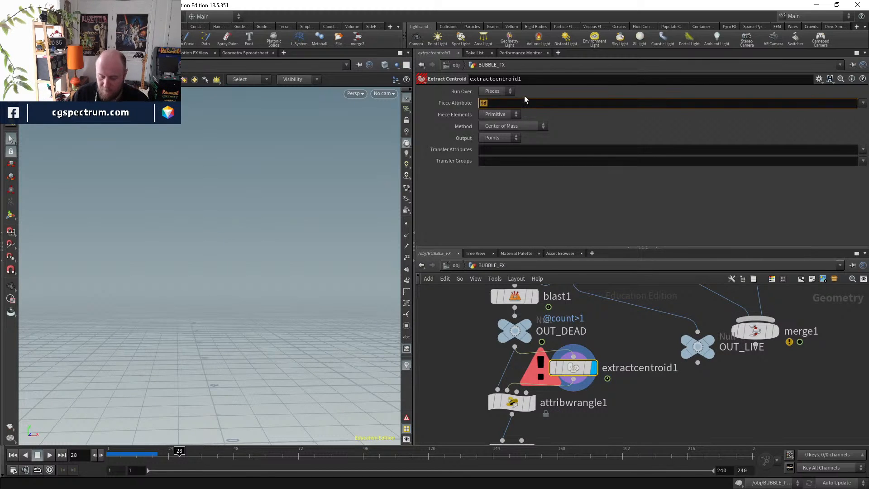
pyautogui.press('BackSpace')
pyautogui.press('Return')
# - Set extractcentroid1's Piece Elements to Point and its Piece Attribute to id
pyautogui.click(509, 115)
pyautogui.click(496, 132)
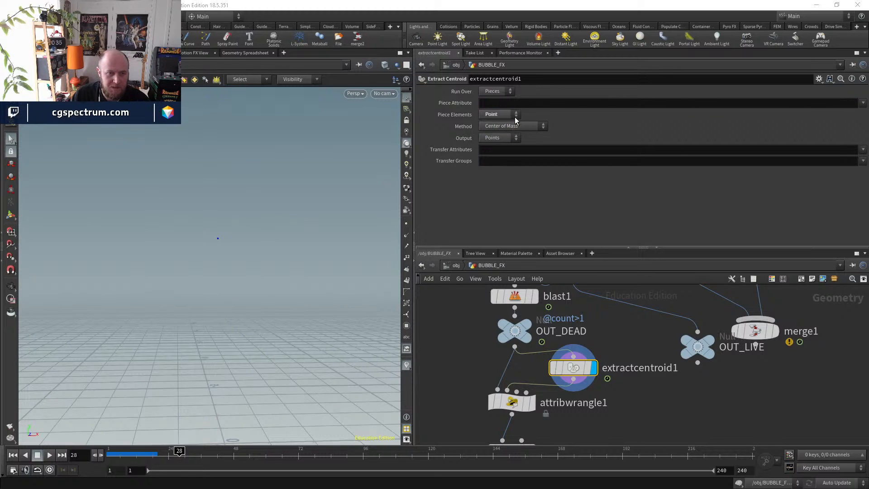
pyautogui.write('id')
pyautogui.press('Return')
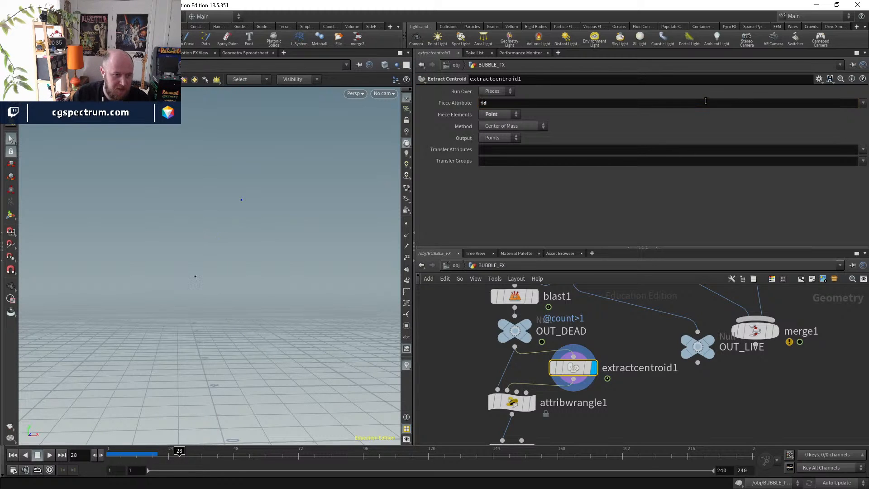
pyautogui.click(488, 116)
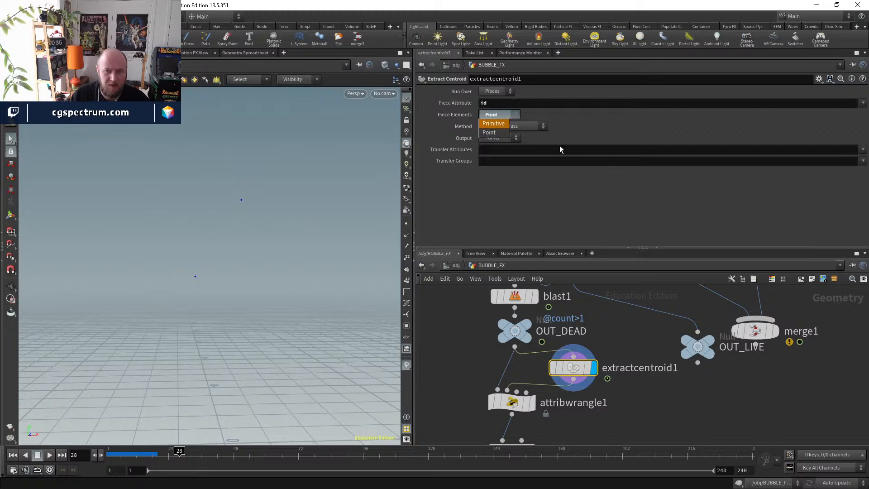
pyautogui.click(604, 215)
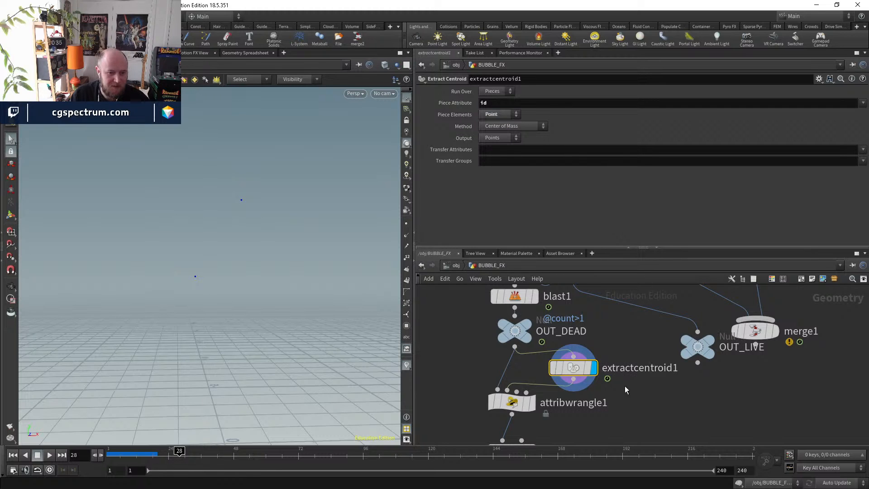
# - Display attribwrangle1 and extractcentroid1 in turn to compare each bubble's vectors with its centroid
pyautogui.click(532, 402)
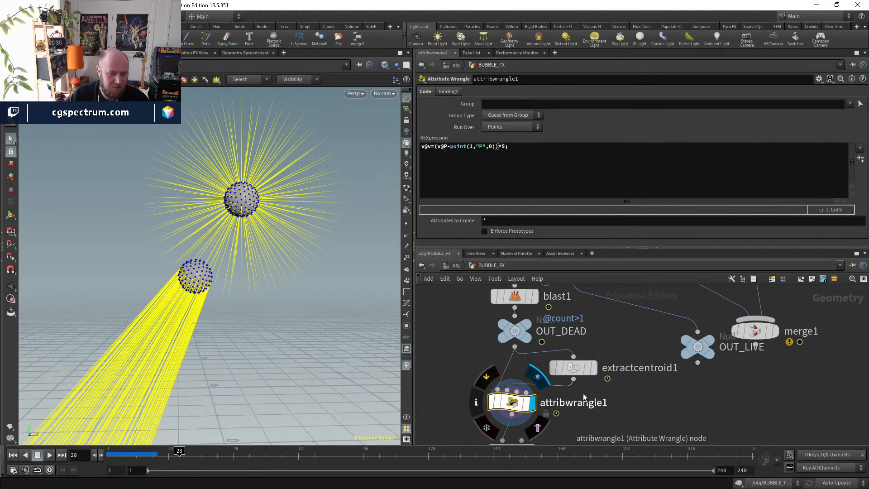
pyautogui.click(594, 367)
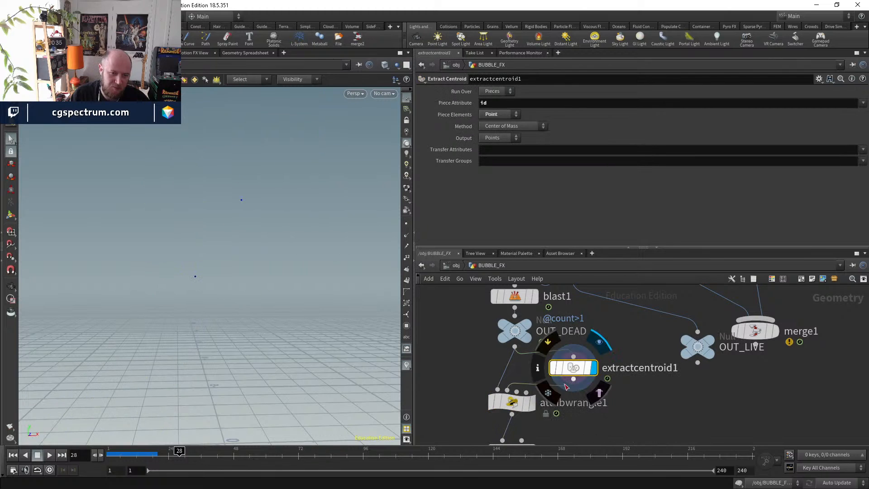
pyautogui.click(534, 404)
# - Spread out attribwrangle1, extractcentroid1 and OUT_DEAD in the network to make room between them
pyautogui.moveTo(503, 405); pyautogui.dragTo(441, 411)
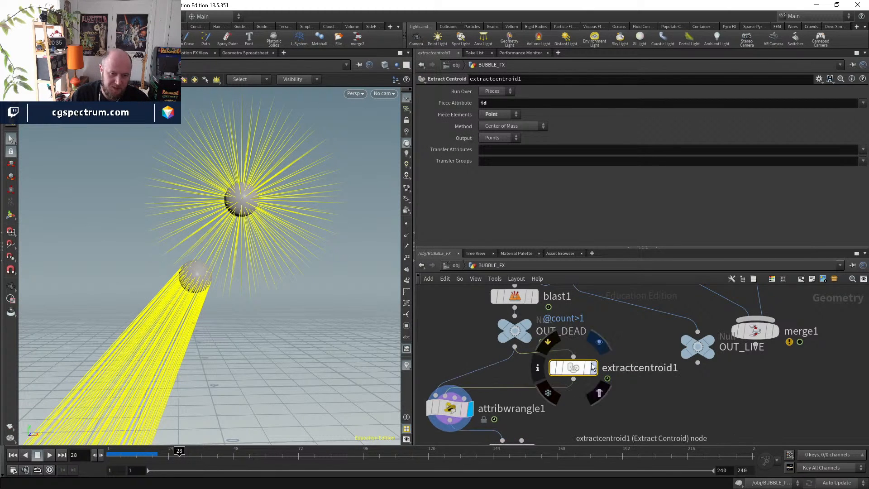
pyautogui.moveTo(593, 367); pyautogui.dragTo(578, 387)
pyautogui.moveTo(514, 331); pyautogui.dragTo(499, 332)
pyautogui.scroll(-4, 607, 355)
pyautogui.moveTo(607, 355); pyautogui.dragTo(604, 367, button='middle')
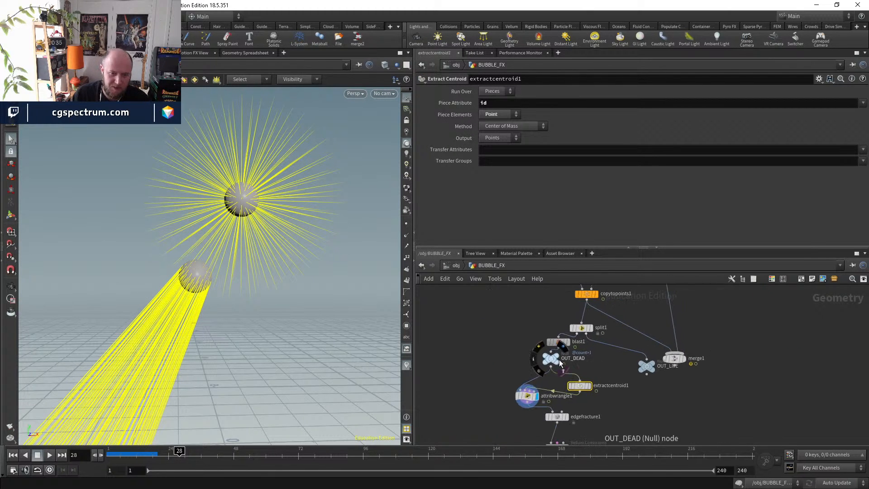
# - Add a For-Each Named Primitive loop beside the OUT_DEAD branch
pyautogui.press('Tab')
pyautogui.write('for')
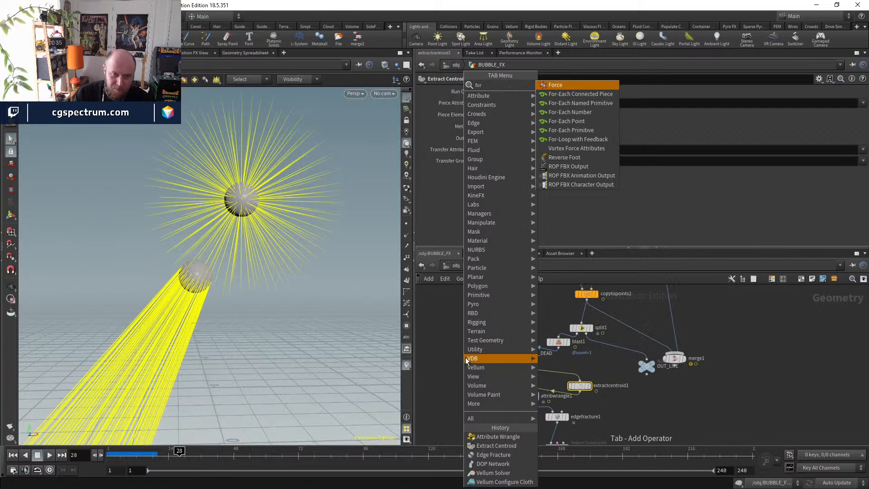
pyautogui.press('Down')
pyautogui.press('Down')
pyautogui.press('Return')
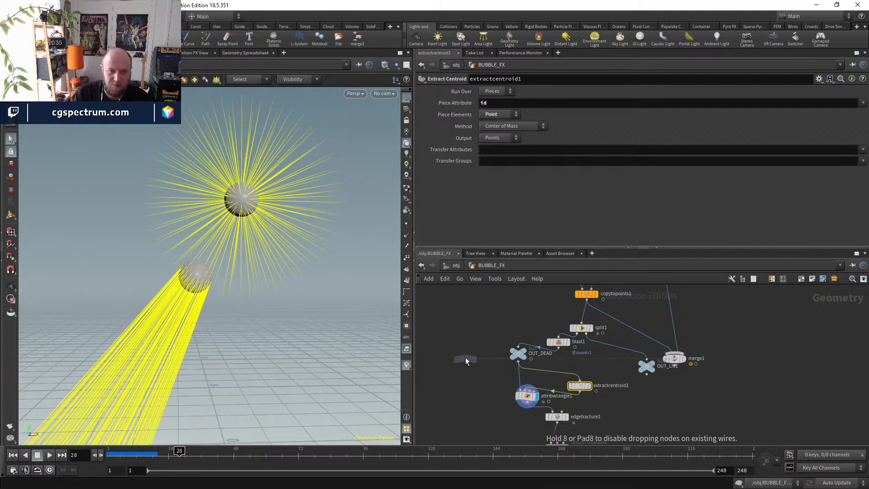
pyautogui.click(466, 357)
pyautogui.scroll(3, 556, 356)
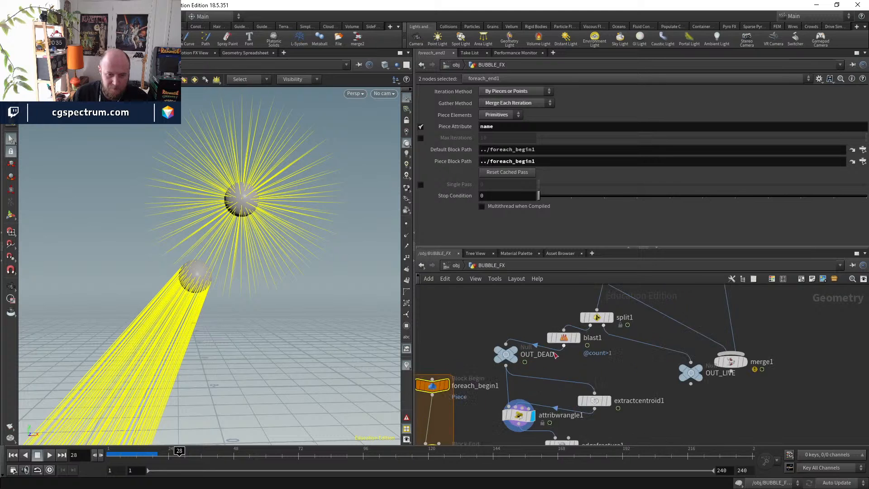
pyautogui.moveTo(594, 362); pyautogui.dragTo(546, 413, button='middle')
pyautogui.moveTo(515, 388); pyautogui.dragTo(482, 374)
# - Display copytopoints1 and move it up to make room above split1
pyautogui.moveTo(583, 362); pyautogui.dragTo(568, 406, button='middle')
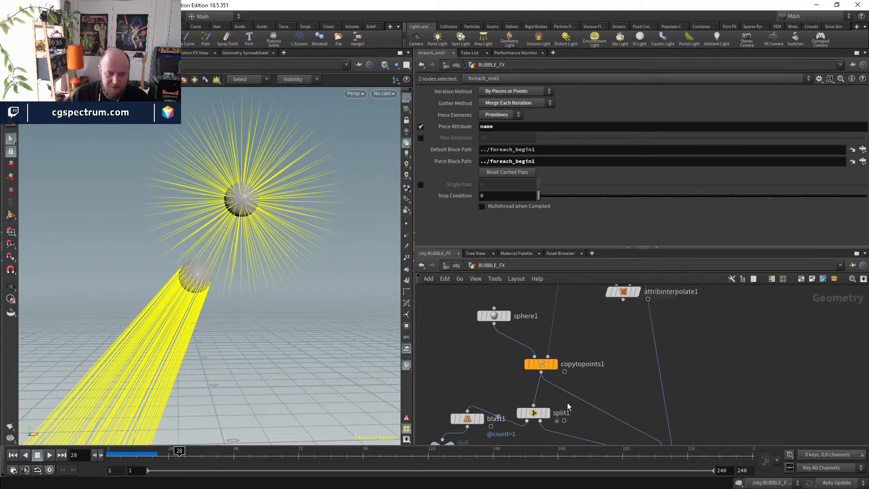
pyautogui.click(555, 365)
pyautogui.moveTo(545, 365); pyautogui.dragTo(546, 354)
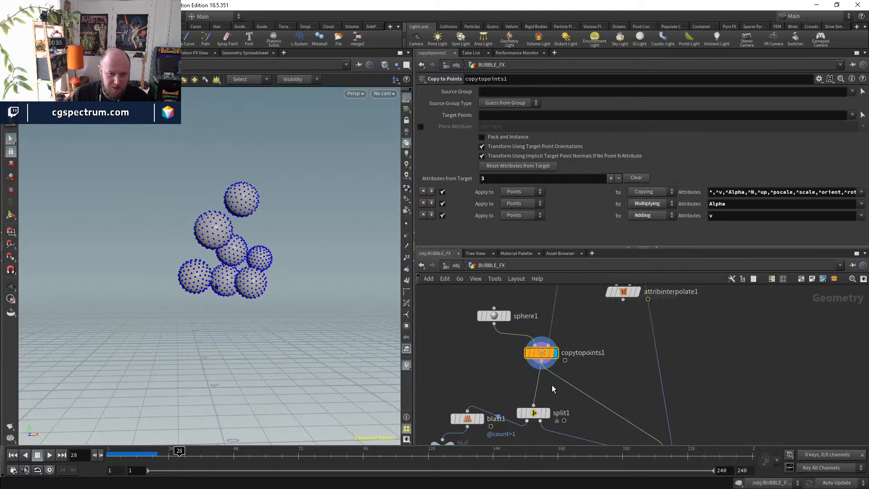
# - Try an Assemble node below copytopoints1, and delete it again
pyautogui.press('Tab')
pyautogui.write('assemble')
pyautogui.press('Return')
pyautogui.click(540, 387)
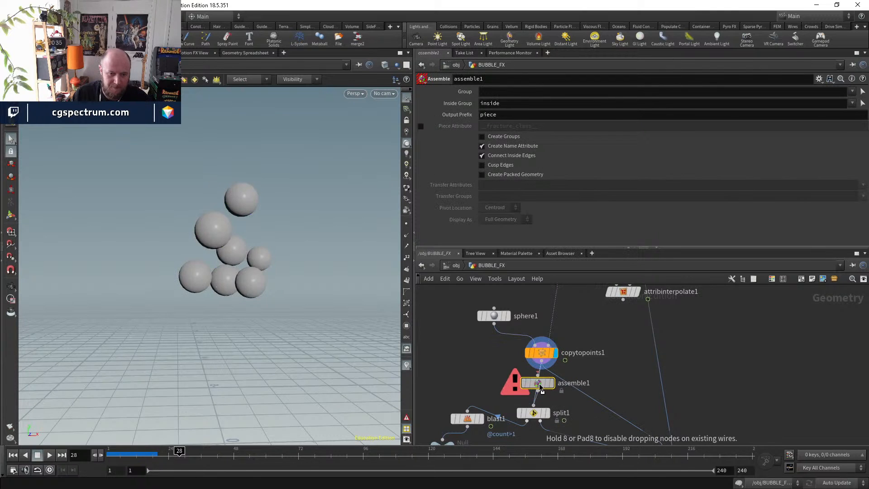
pyautogui.moveTo(542, 388); pyautogui.dragTo(493, 388)
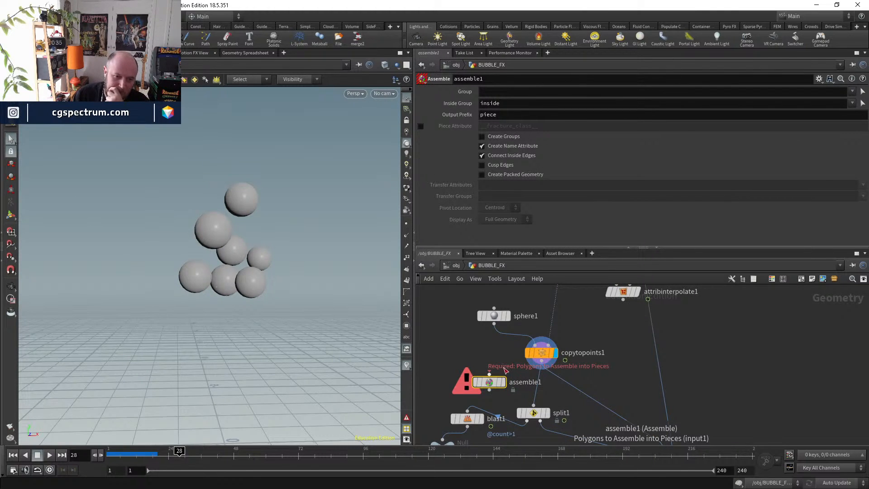
pyautogui.press('Delete')
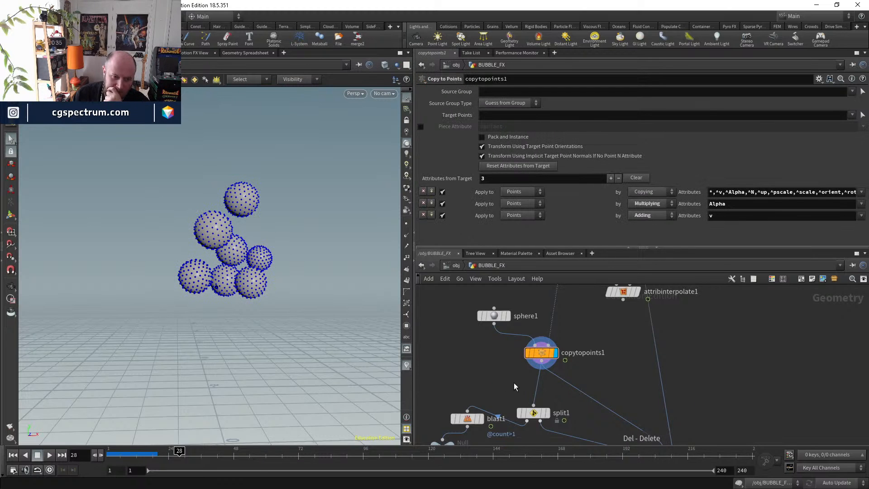
# - Check the point attributes on copytopoints1 and move it and sphere1 further above split1
pyautogui.scroll(2, 515, 387)
pyautogui.middleClick(541, 347)
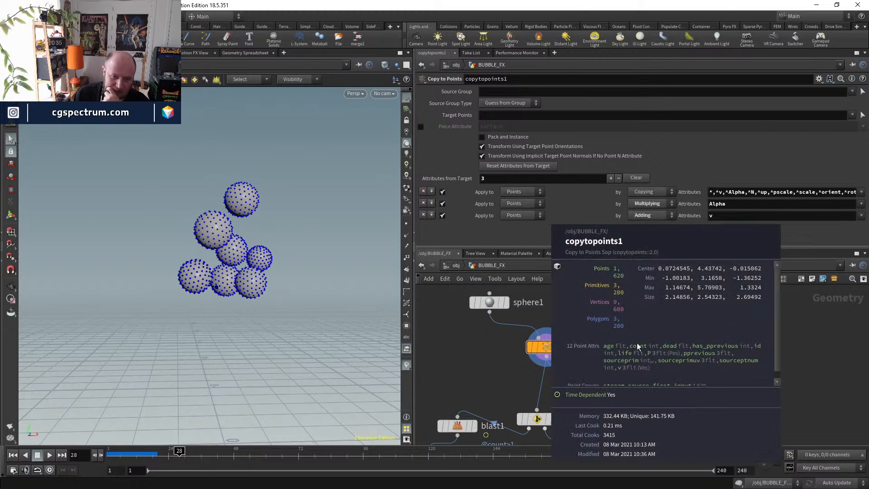
pyautogui.moveTo(545, 349); pyautogui.dragTo(546, 333)
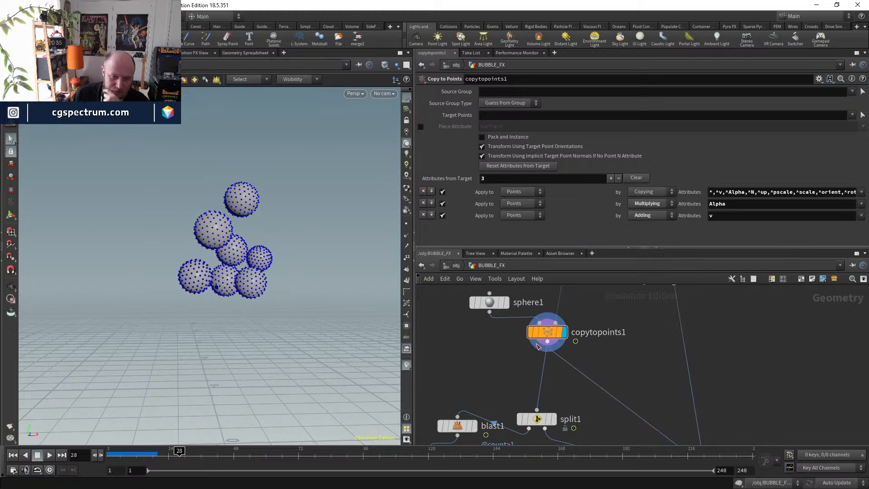
pyautogui.moveTo(493, 360); pyautogui.dragTo(493, 372, button='middle')
pyautogui.moveTo(493, 316); pyautogui.dragTo(488, 304)
pyautogui.moveTo(550, 345); pyautogui.dragTo(545, 330)
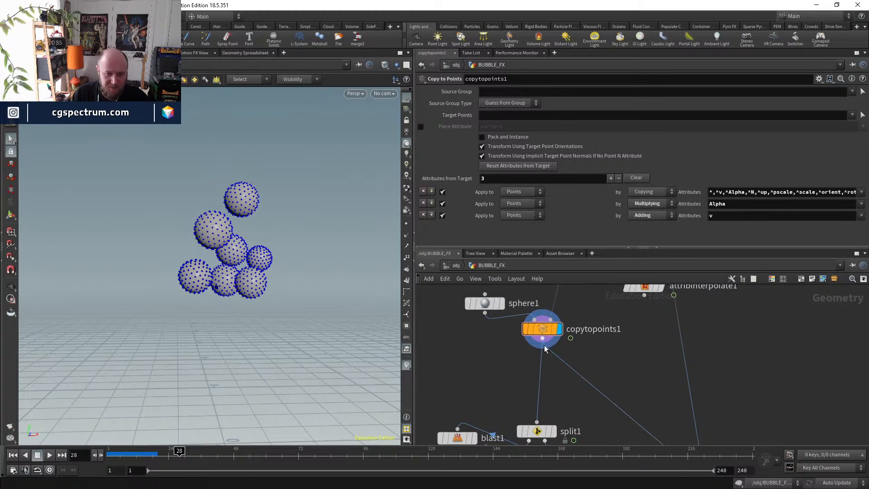
# - Insert an Attribute Wrangle between copytopoints1 and split1 and display it
pyautogui.moveTo(527, 377); pyautogui.dragTo(530, 355, button='middle')
pyautogui.press('Tab')
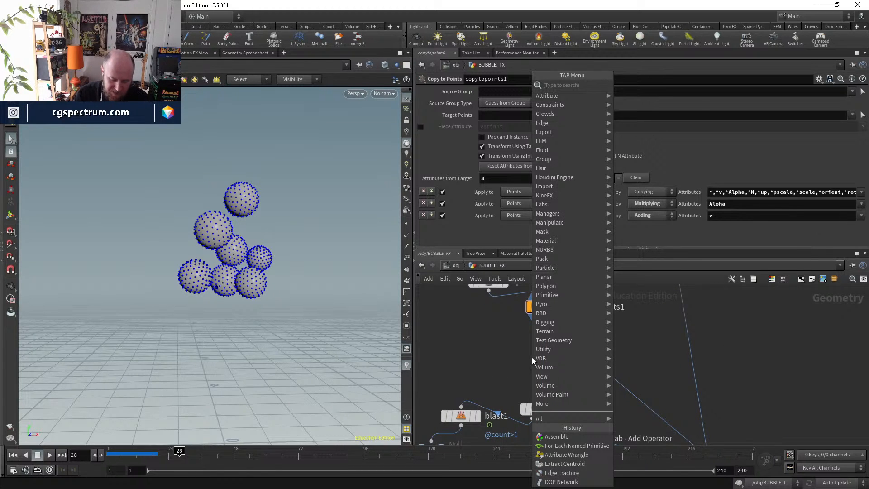
pyautogui.write('aw')
pyautogui.press('Return')
pyautogui.click(532, 358)
pyautogui.moveTo(545, 338); pyautogui.dragTo(521, 347)
pyautogui.moveTo(540, 400); pyautogui.dragTo(533, 368)
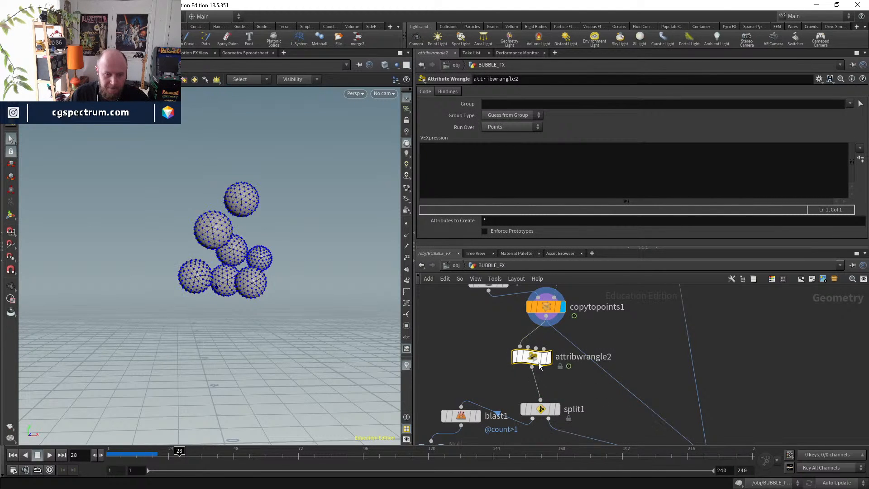
pyautogui.click(549, 357)
# - Begin the VEX expression of attribwrangle2 with the string attribute assignment s@name="bubble"
pyautogui.click(501, 168)
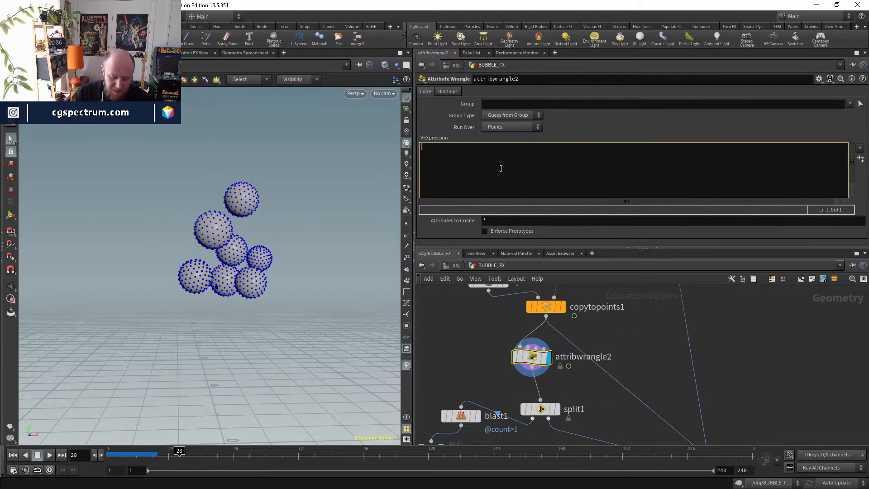
pyautogui.write('@name')
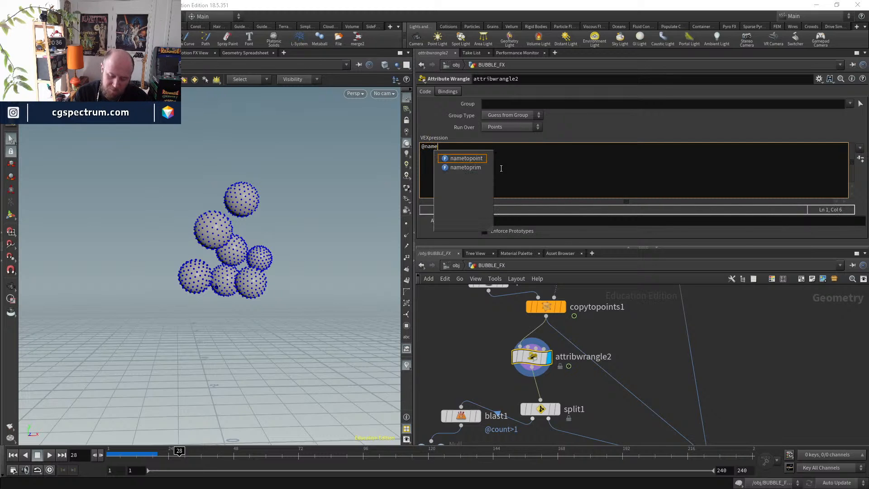
pyautogui.press('Left')
pyautogui.press('Left')
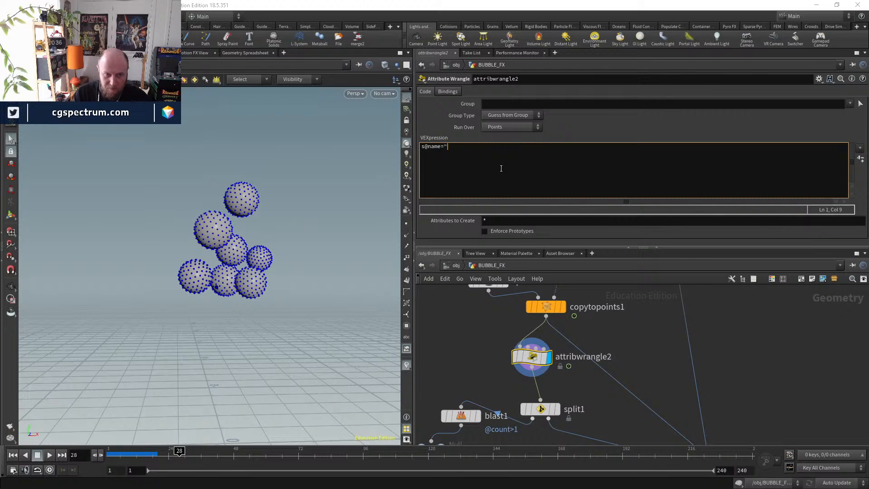
pyautogui.write('ubble')
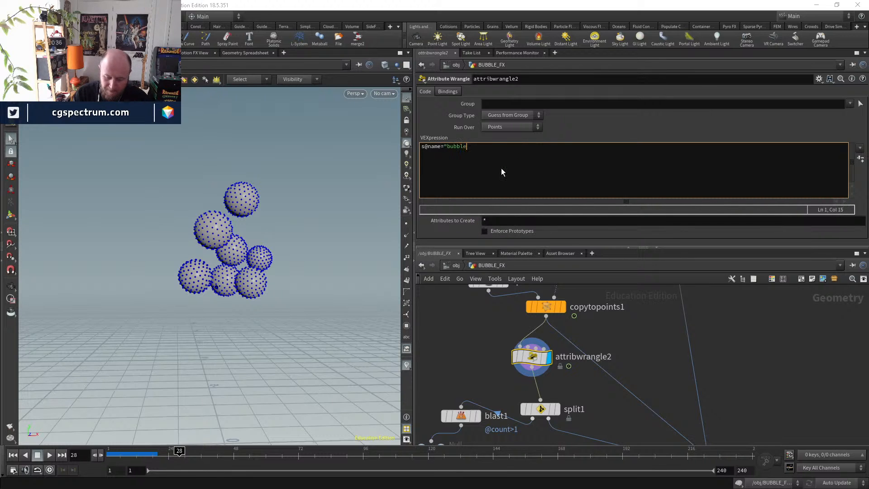
pyautogui.write('"')
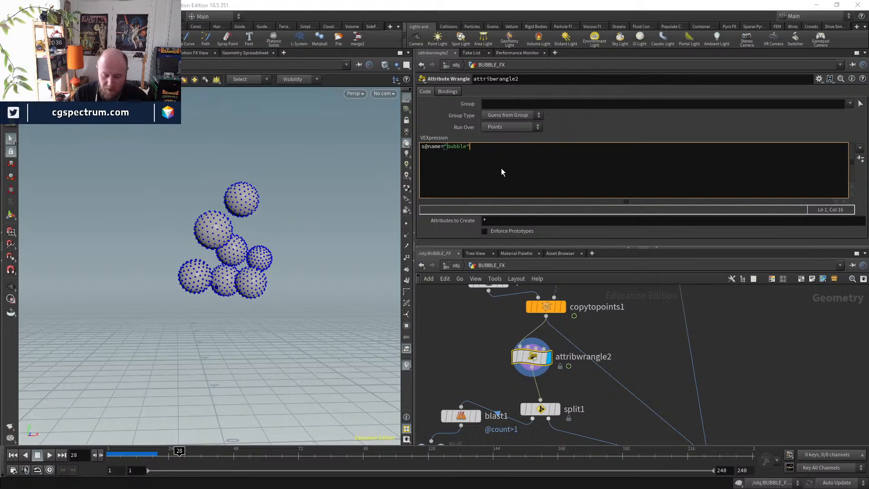
pyautogui.write('+atoi(')
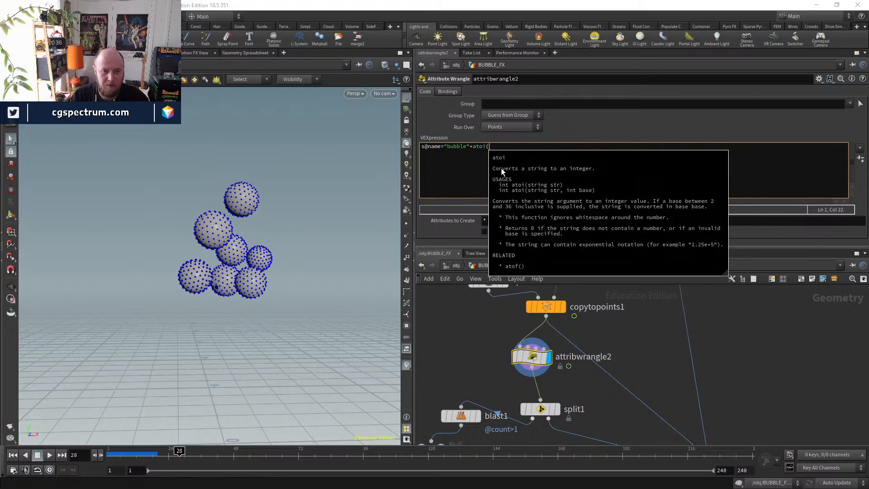
pyautogui.press('BackSpace')
pyautogui.press('BackSpace')
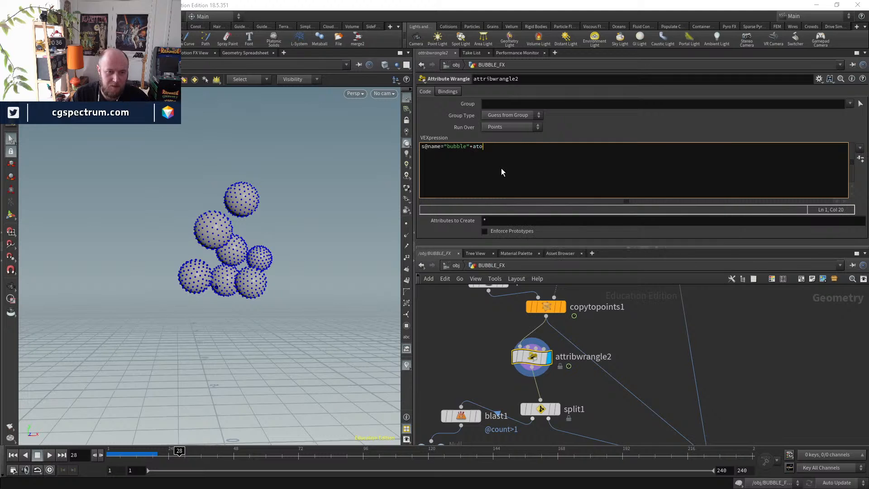
pyautogui.write('f')
pyautogui.press('BackSpace')
pyautogui.press('BackSpace')
pyautogui.press('BackSpace')
pyautogui.press('BackSpace')
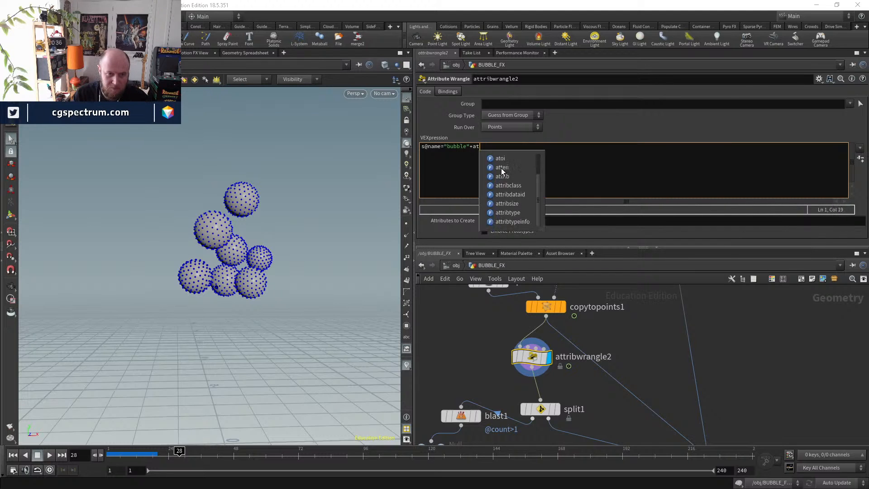
pyautogui.write('itoa')
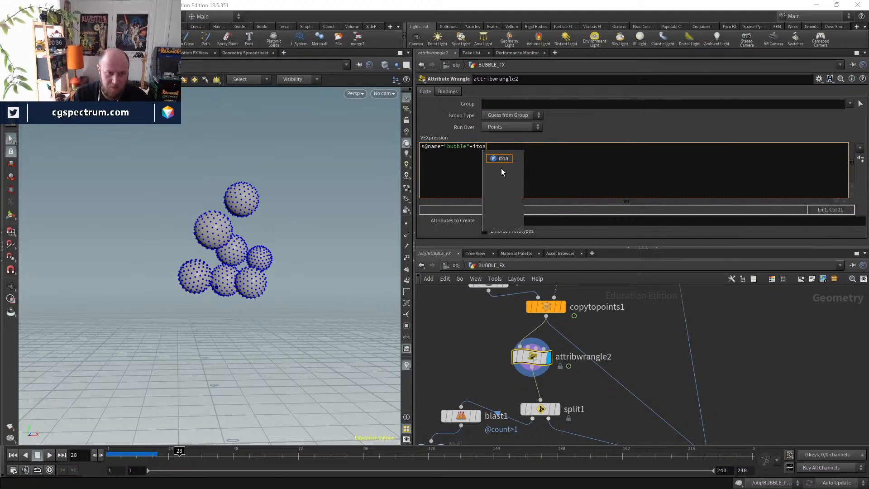
pyautogui.write('(')
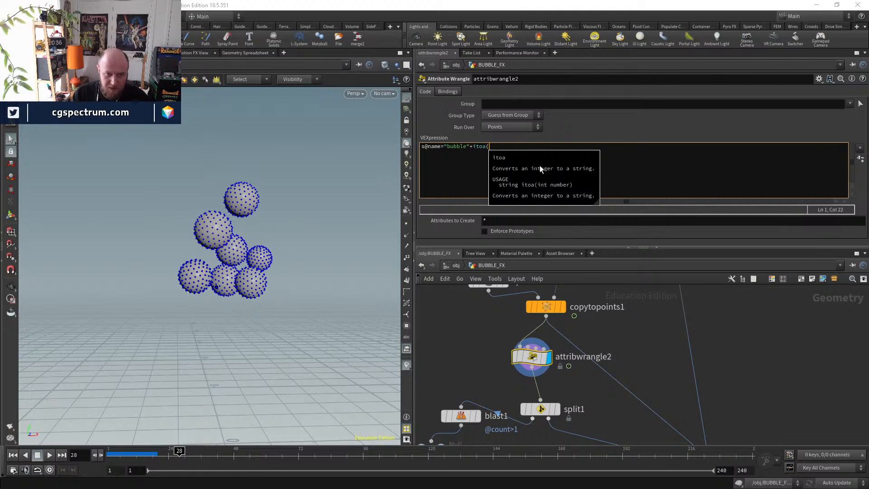
pyautogui.write('@')
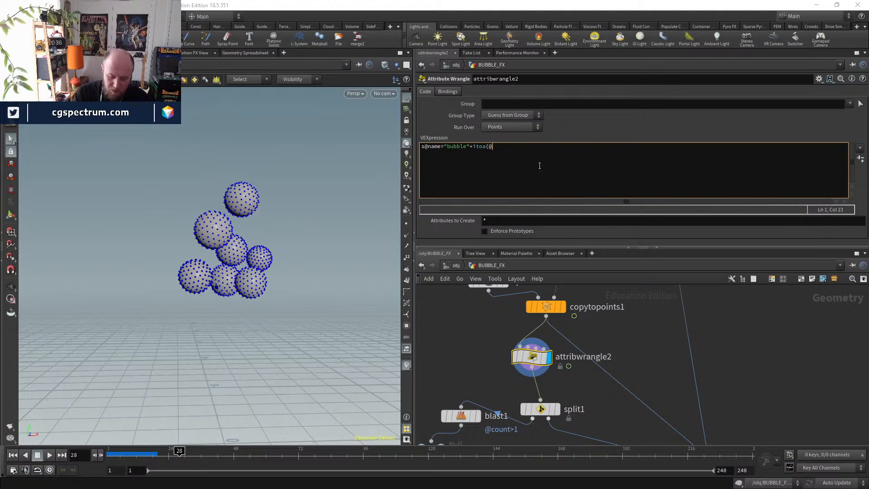
pyautogui.write('id);')
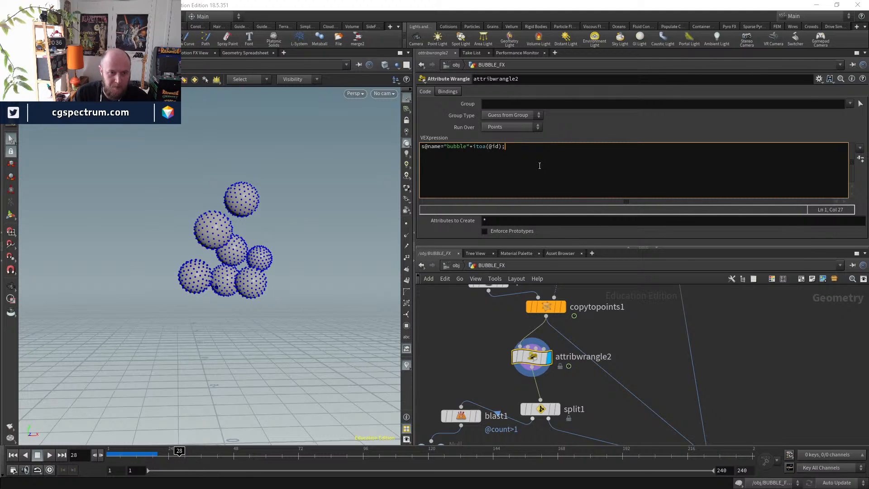
pyautogui.hotkey('ctrl', 'Return')
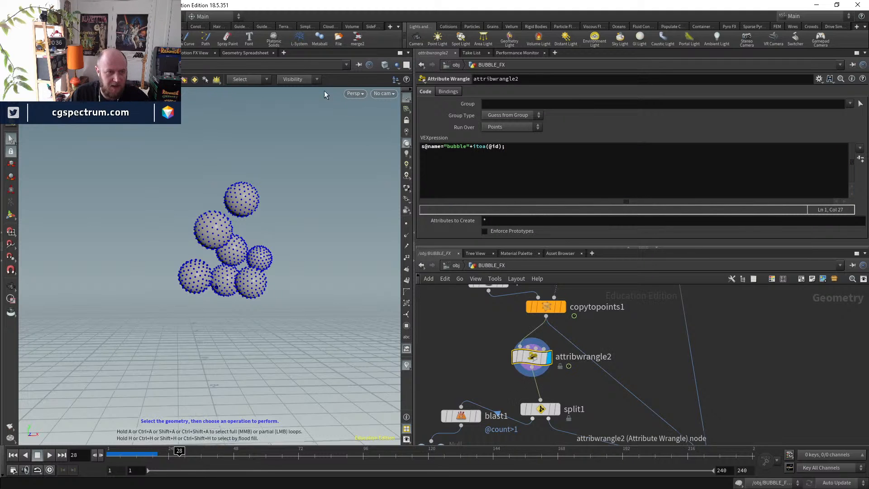
# - Go to frame 26 and make the Geometry Spreadsheet list all points instead of only selected ones
pyautogui.click(253, 53)
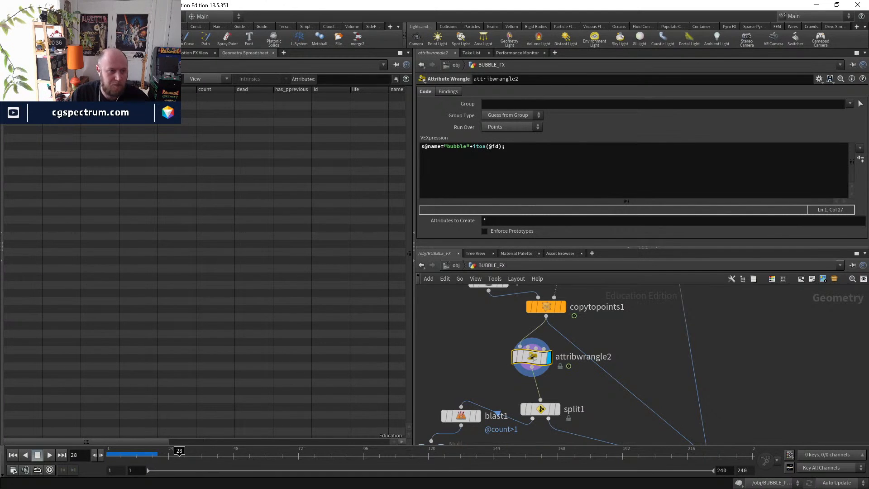
pyautogui.click(21, 53)
pyautogui.moveTo(178, 455); pyautogui.dragTo(174, 454)
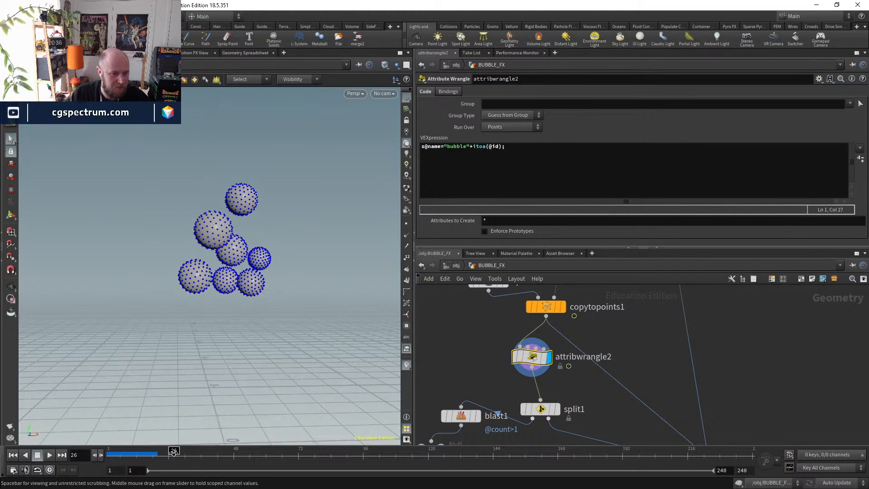
pyautogui.click(231, 55)
pyautogui.click(208, 79)
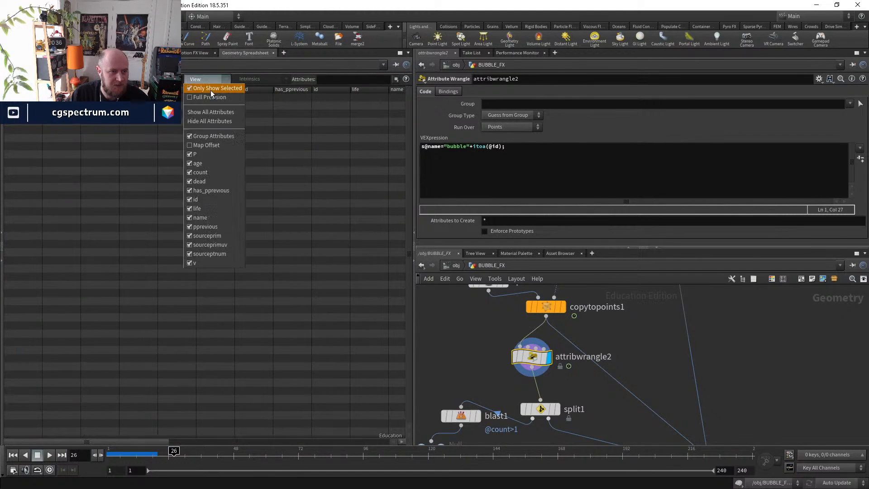
pyautogui.click(211, 89)
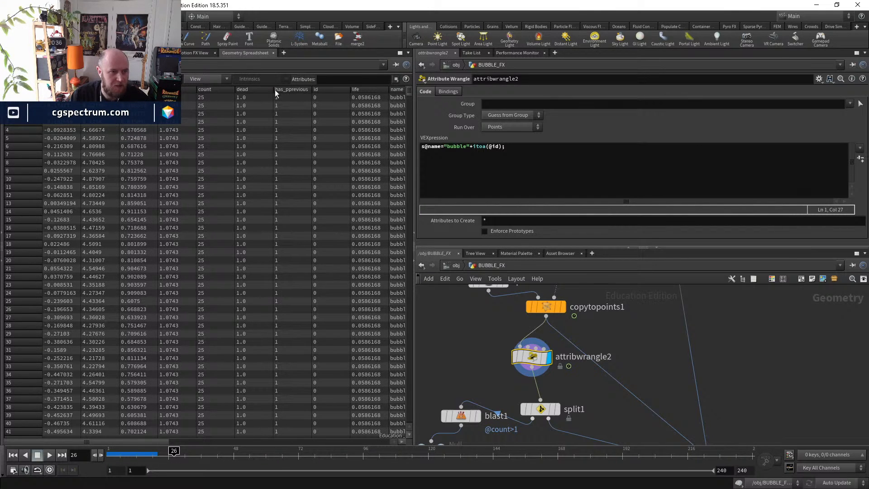
# - Hide all attributes in the Geometry Spreadsheet except name to check the bubble names
pyautogui.click(219, 81)
pyautogui.click(219, 88)
pyautogui.click(219, 81)
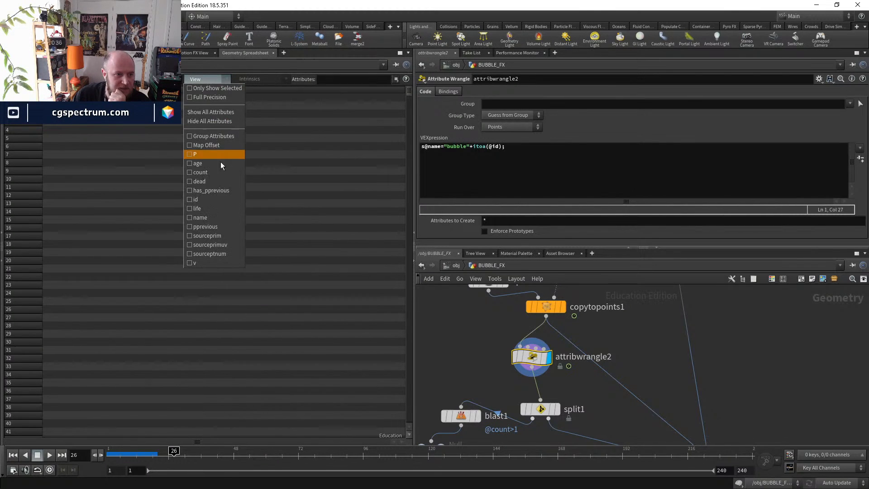
pyautogui.click(203, 227)
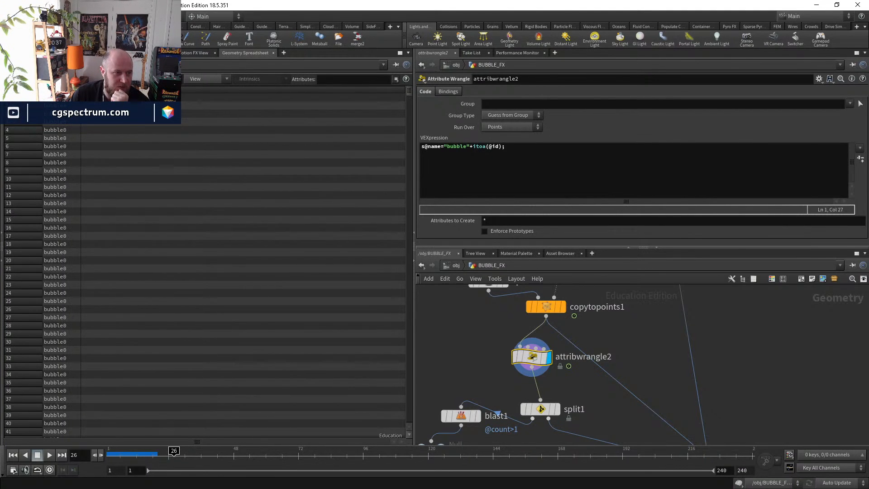
# - Display copytopoints1, show its id attribute in the spreadsheet, and look through the ids in reverse point order
pyautogui.click(548, 307)
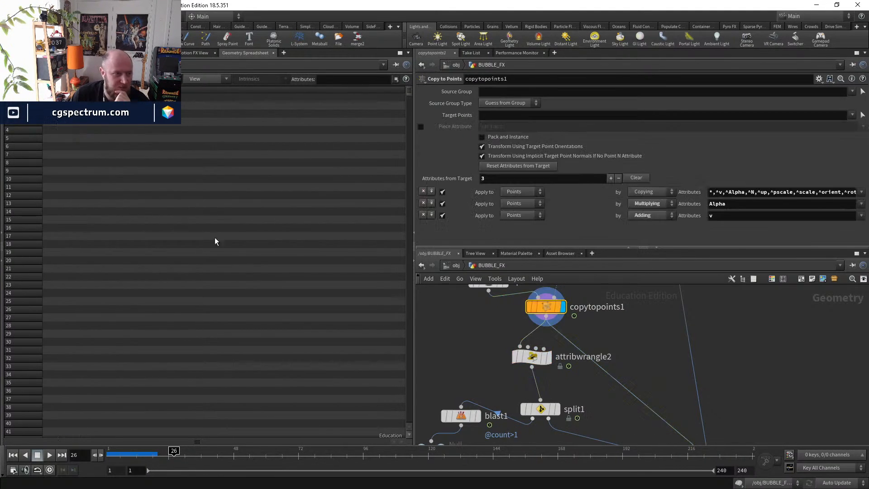
pyautogui.click(194, 79)
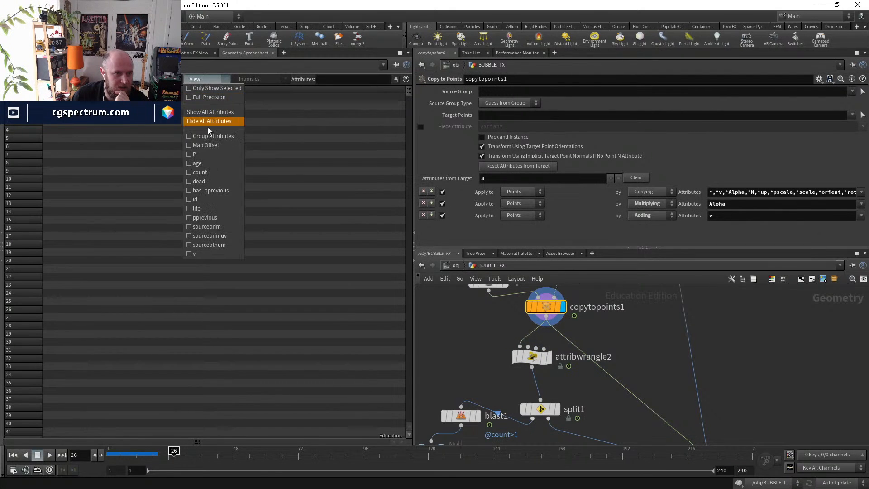
pyautogui.click(207, 203)
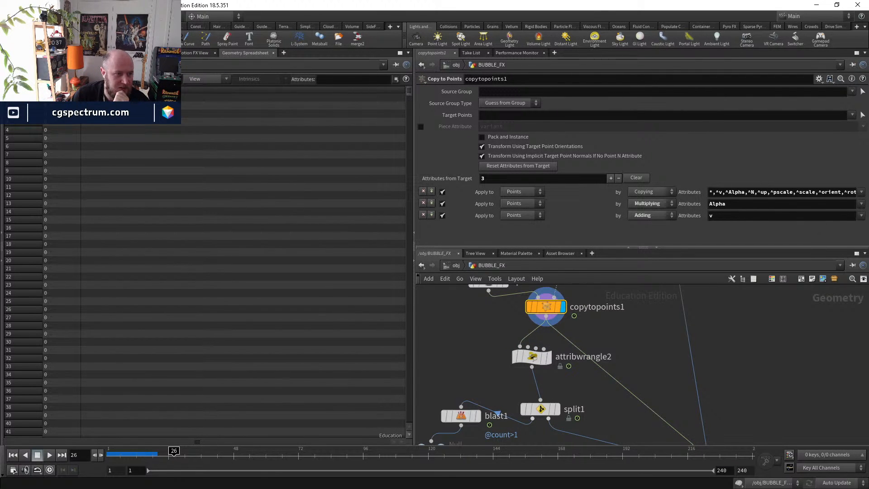
pyautogui.click(61, 89)
pyautogui.scroll(-8, 135, 227)
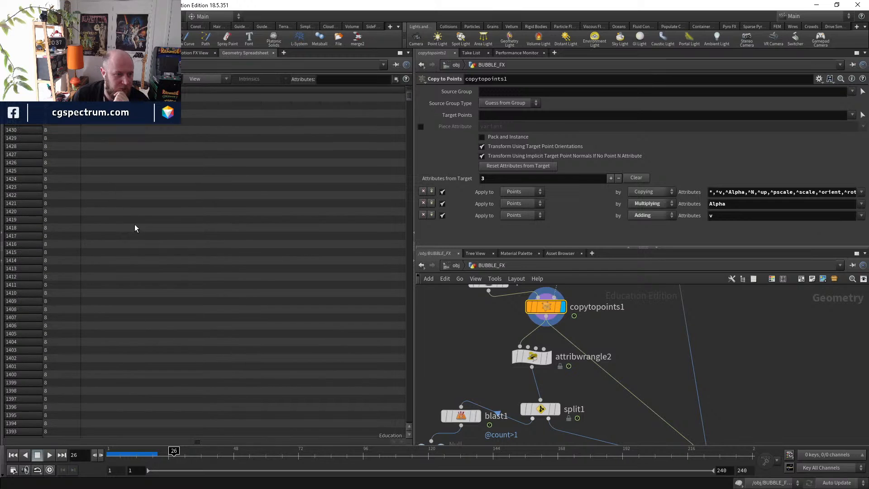
pyautogui.moveTo(411, 98)
pyautogui.mouseDown()
pyautogui.moveTo(393, 207)
pyautogui.moveTo(409, 303)
pyautogui.moveTo(403, 86)
pyautogui.mouseUp()
pyautogui.click(550, 357)
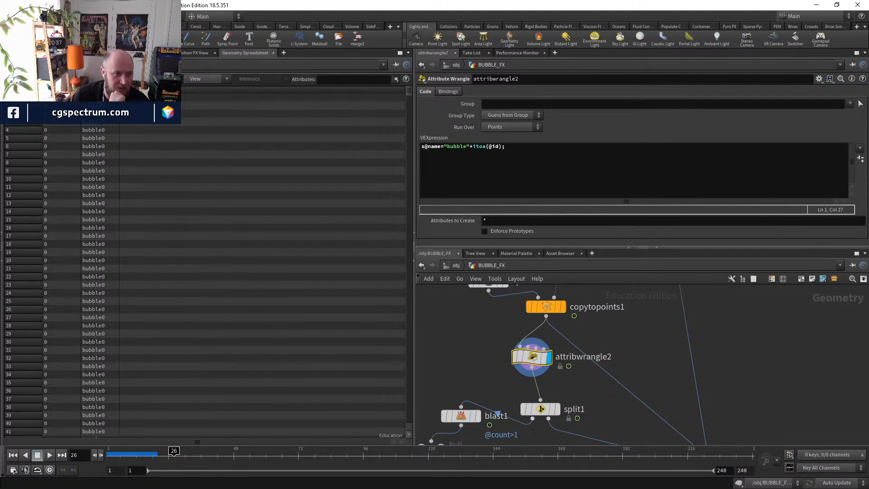
pyautogui.click(472, 147)
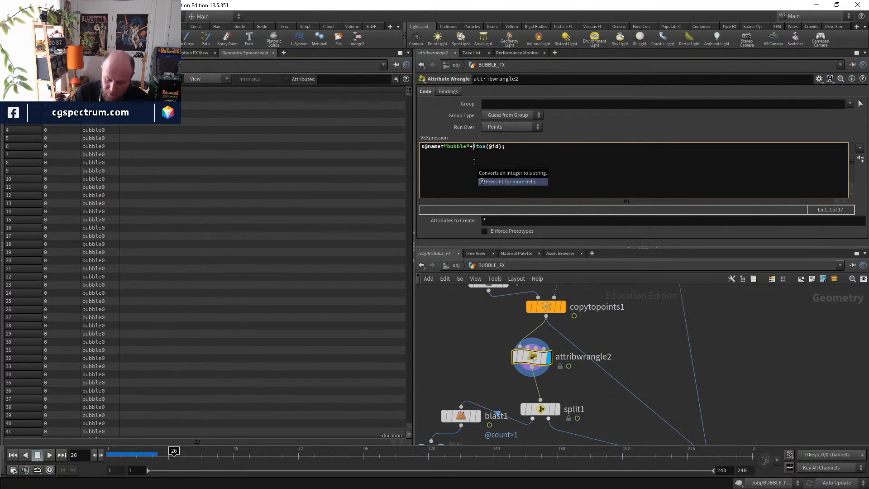
pyautogui.write('"_')
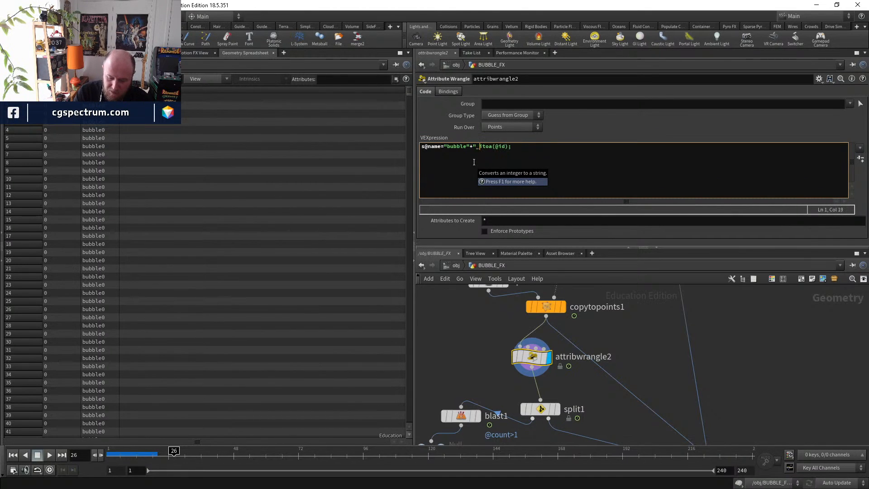
pyautogui.write('"+')
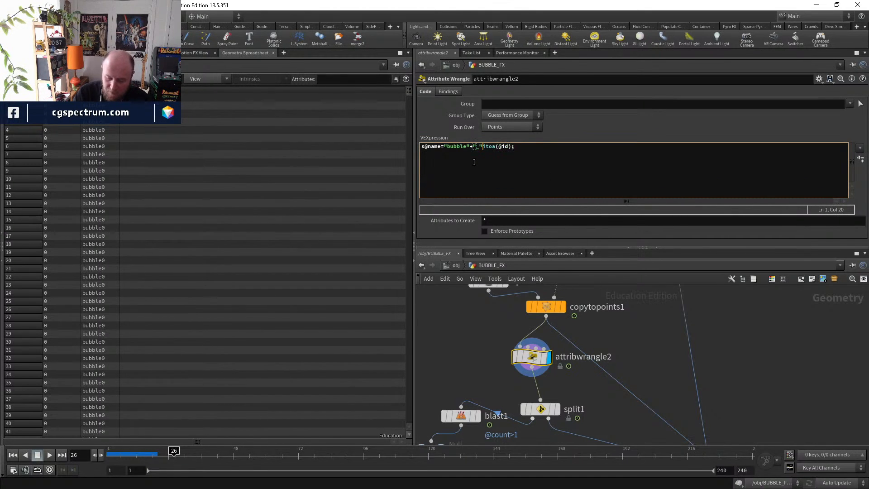
pyautogui.hotkey('ctrl', 'Return')
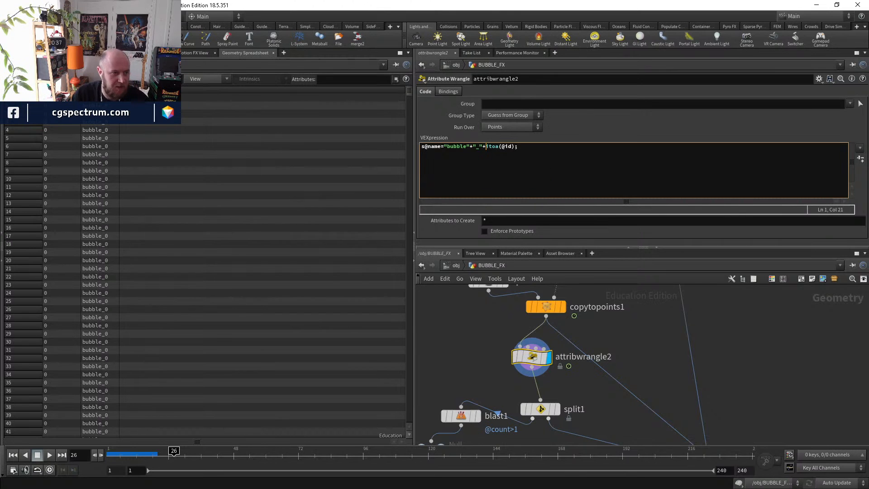
pyautogui.scroll(-2, 111, 333)
pyautogui.scroll(-3, 111, 333)
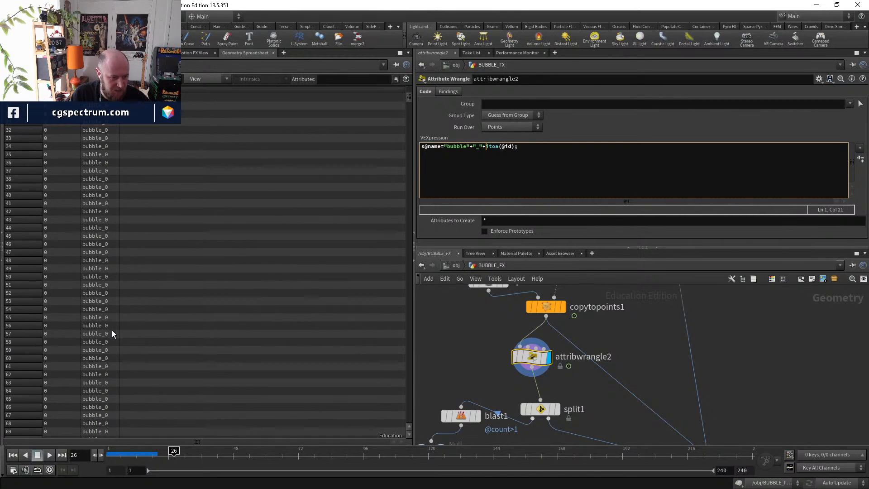
pyautogui.scroll(5, 114, 330)
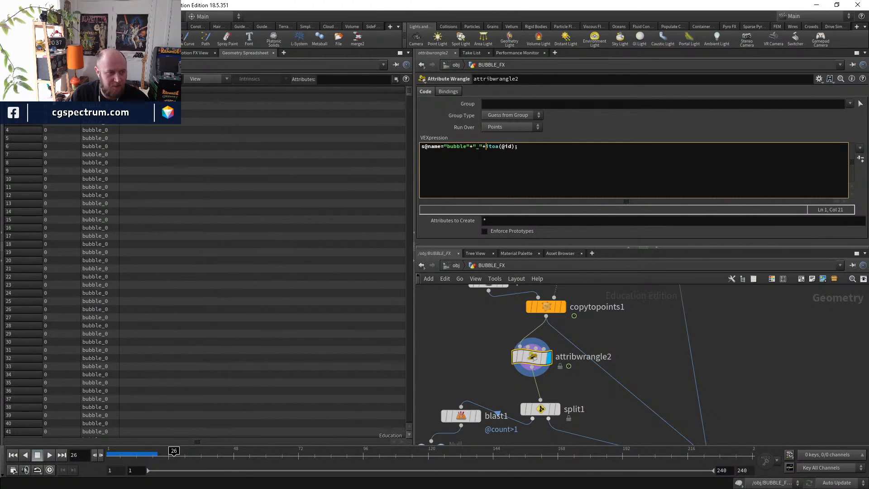
# - Wire OUT_DEAD into foreach_begin1 and open the settings of foreach_end1
pyautogui.moveTo(475, 394); pyautogui.dragTo(584, 299, button='middle')
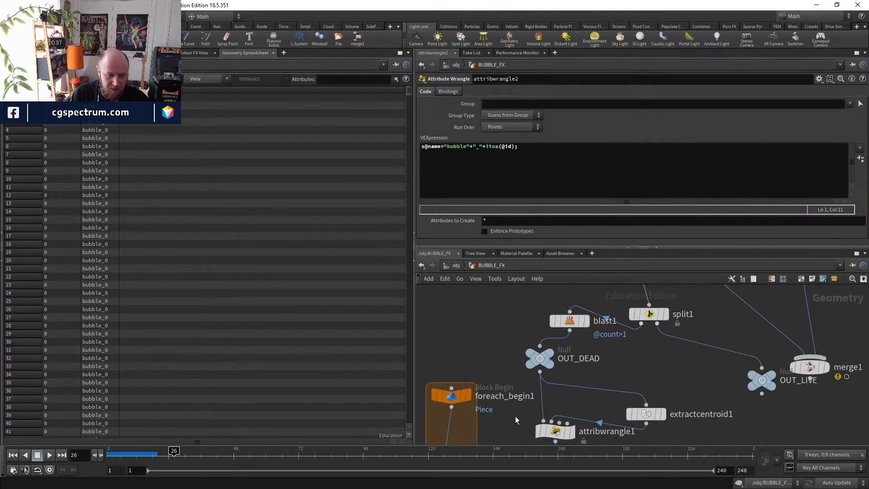
pyautogui.moveTo(517, 419); pyautogui.dragTo(553, 381, button='middle')
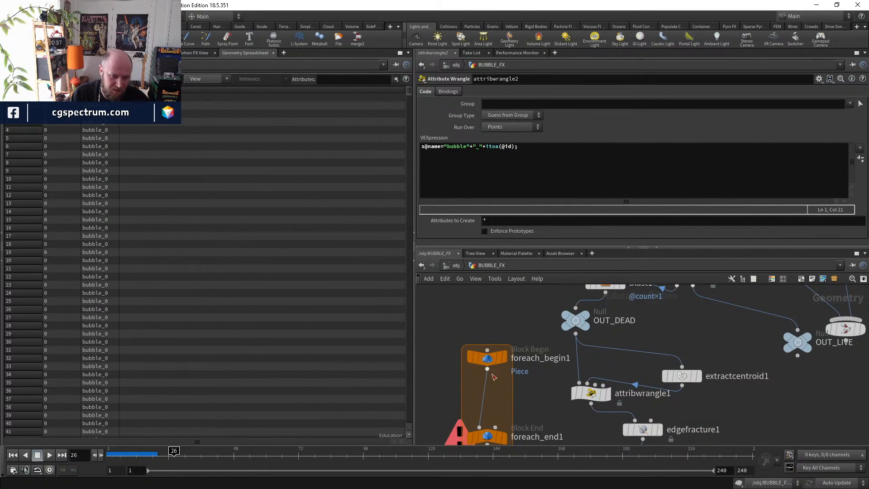
pyautogui.click(488, 350)
pyautogui.click(575, 334)
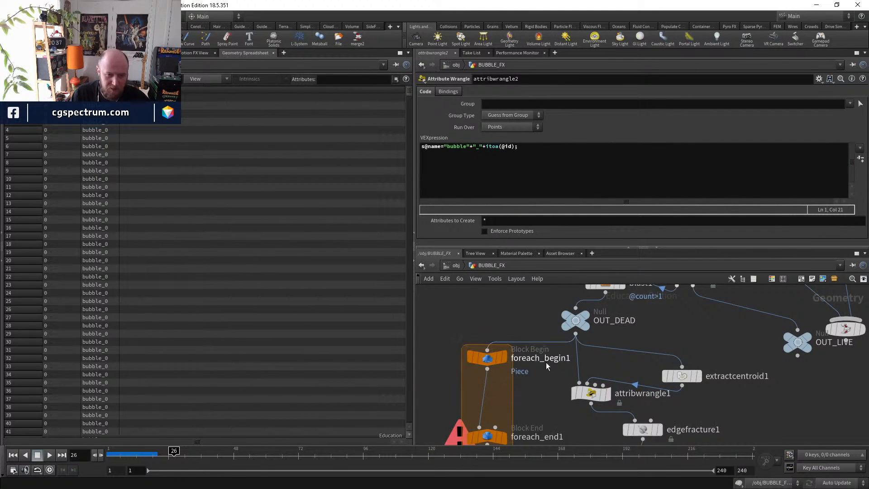
pyautogui.click(490, 360)
pyautogui.click(487, 436)
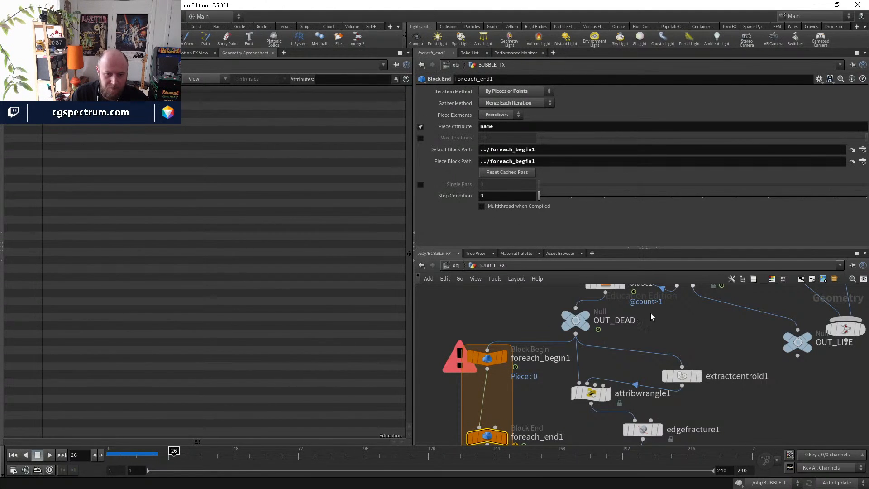
# - Insert an Attribute Promote node between attribwrangle2 and split1
pyautogui.moveTo(653, 307); pyautogui.dragTo(577, 420, button='middle')
pyautogui.click(600, 341)
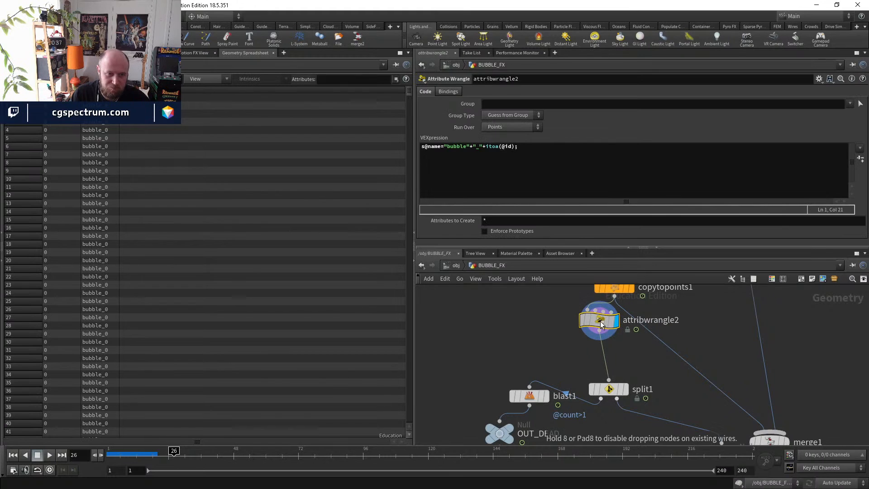
pyautogui.press('Tab')
pyautogui.write('atp')
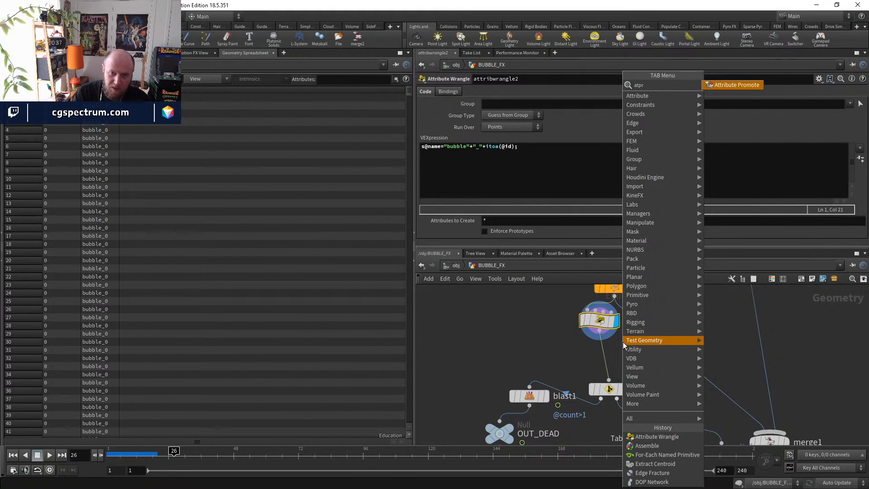
pyautogui.press('Down')
pyautogui.press('Return')
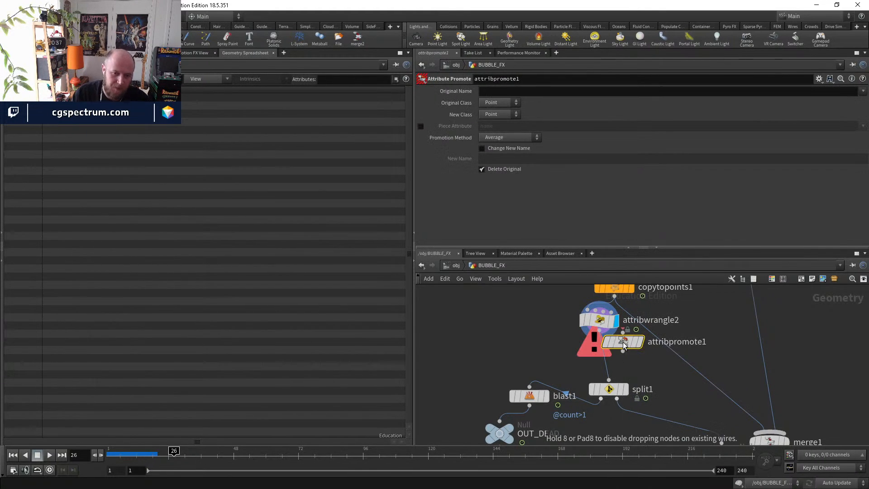
# - Set attribpromote1 to promote the name attribute from Point to Primitive class
pyautogui.click(497, 114)
pyautogui.click(498, 118)
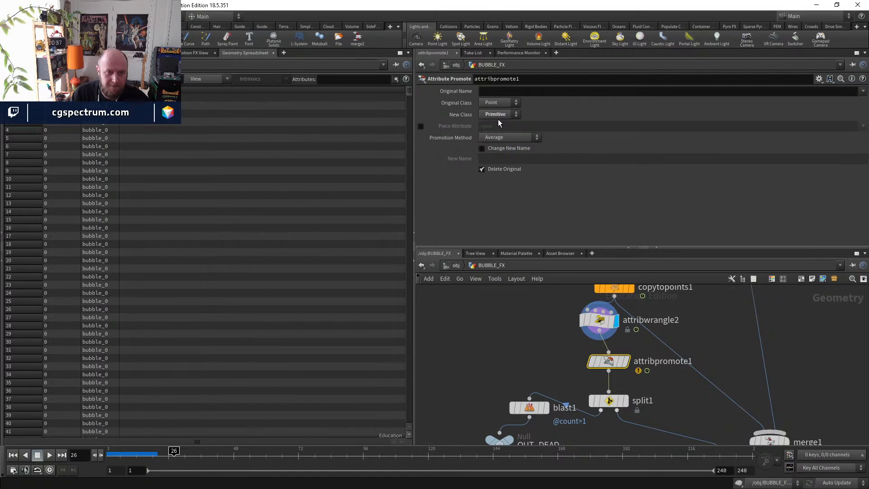
pyautogui.click(503, 89)
pyautogui.write('name')
pyautogui.press('Return')
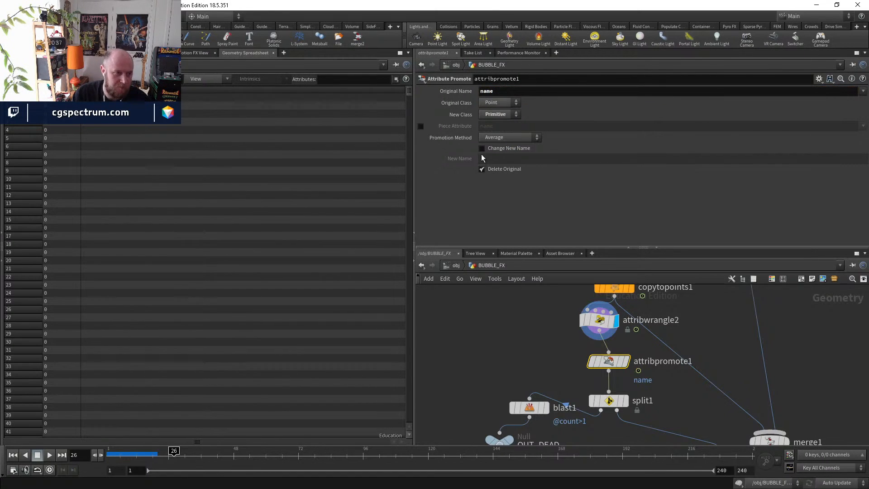
# - Keep foreach_end1's piece elements on Primitives and inspect the output of foreach_end1 and foreach_begin1
pyautogui.moveTo(450, 427); pyautogui.dragTo(559, 271, button='middle')
pyautogui.click(537, 325)
pyautogui.click(517, 323)
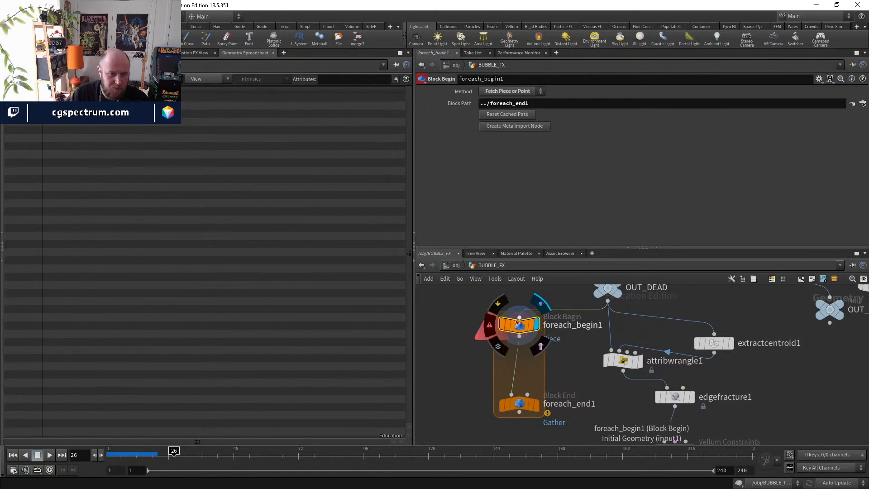
pyautogui.click(516, 404)
pyautogui.click(503, 116)
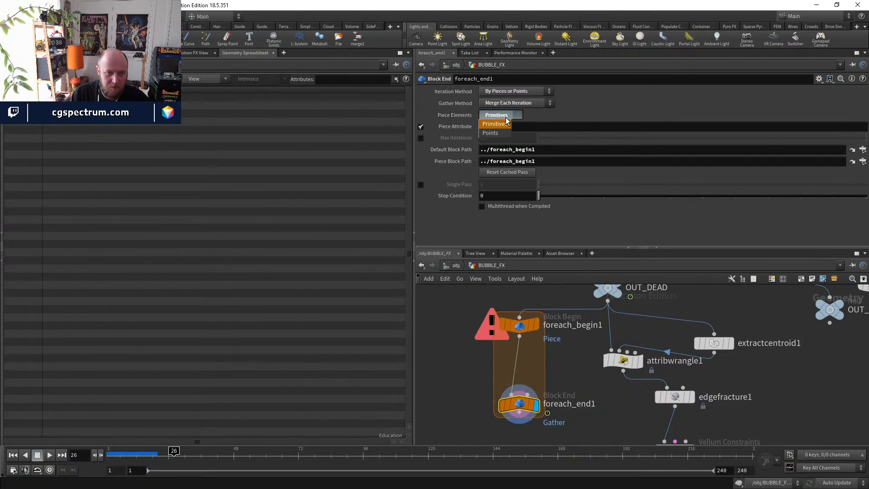
pyautogui.click(506, 122)
pyautogui.click(536, 325)
pyautogui.click(521, 327)
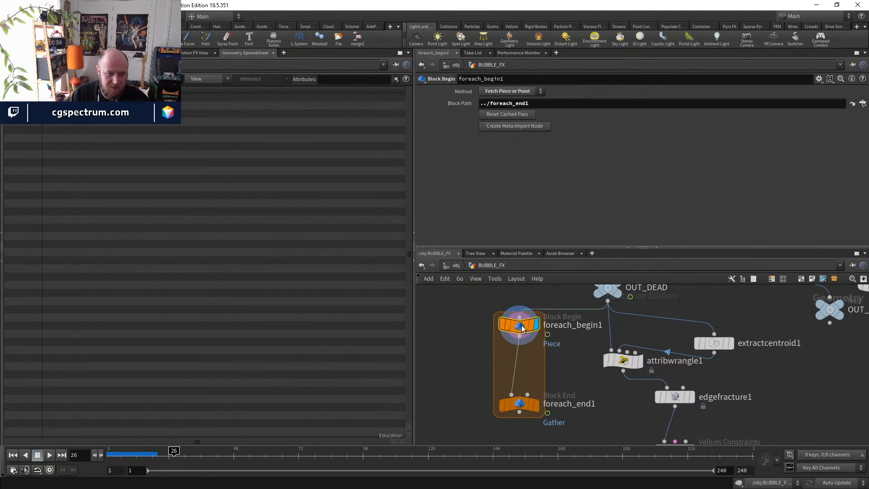
pyautogui.middleClick(521, 328)
# - Display OUT_DEAD in the scene view at frame 23 and frame the dead bubble
pyautogui.click(19, 53)
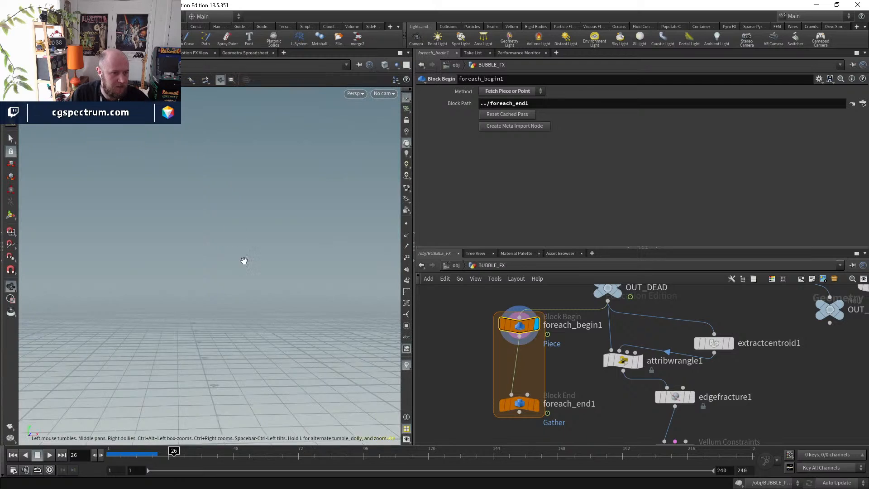
pyautogui.moveTo(244, 261); pyautogui.dragTo(229, 306)
pyautogui.press('s')
pyautogui.moveTo(586, 353); pyautogui.dragTo(514, 474, button='middle')
pyautogui.click(545, 403)
pyautogui.hotkey('space', 'g')
pyautogui.moveTo(226, 308); pyautogui.dragTo(191, 257)
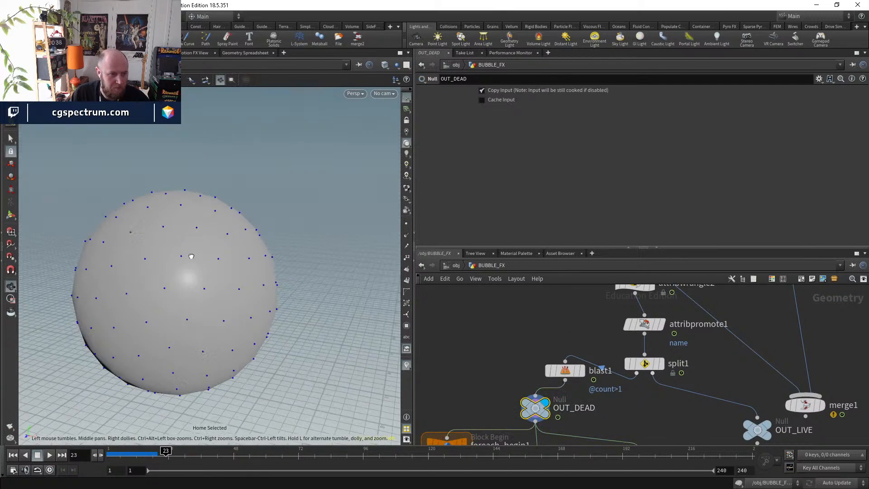
pyautogui.moveTo(191, 257); pyautogui.dragTo(121, 314, button='right')
# - Inspect the node information of OUT_DEAD, attribpromote1 and blast1 to check the primitive name attribute
pyautogui.middleClick(538, 411)
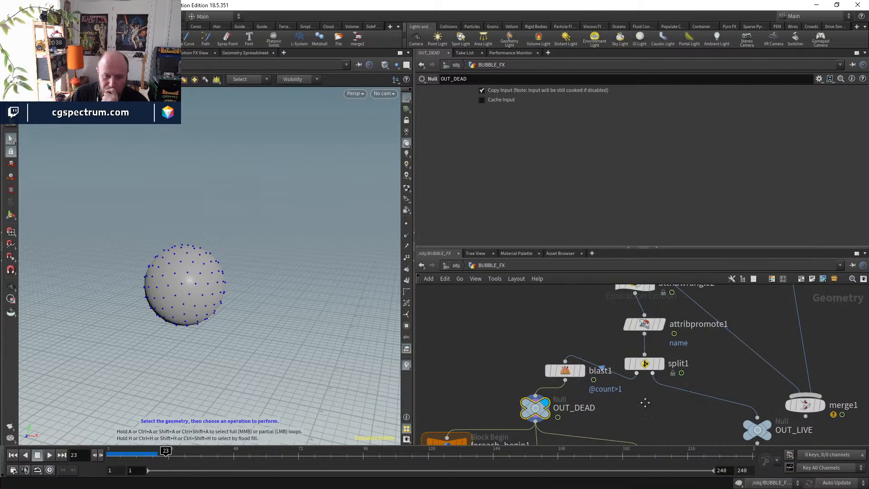
pyautogui.moveTo(645, 402); pyautogui.dragTo(621, 439, button='middle')
pyautogui.click(624, 363)
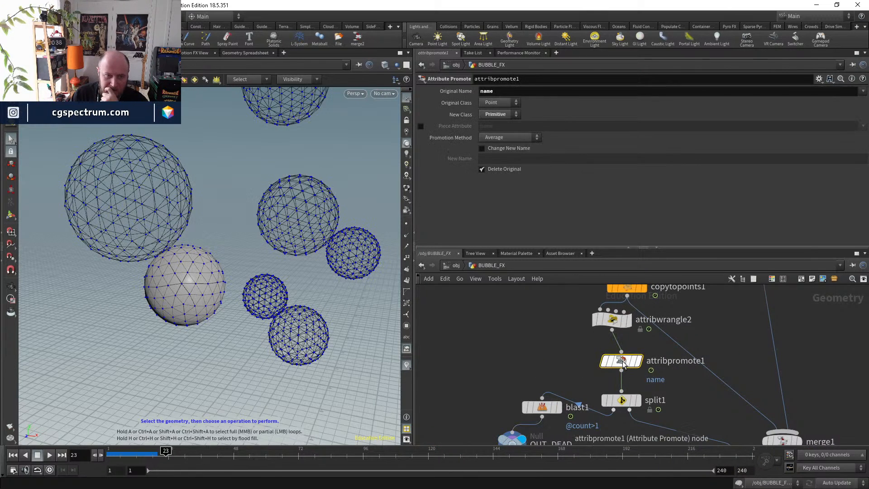
pyautogui.middleClick(623, 364)
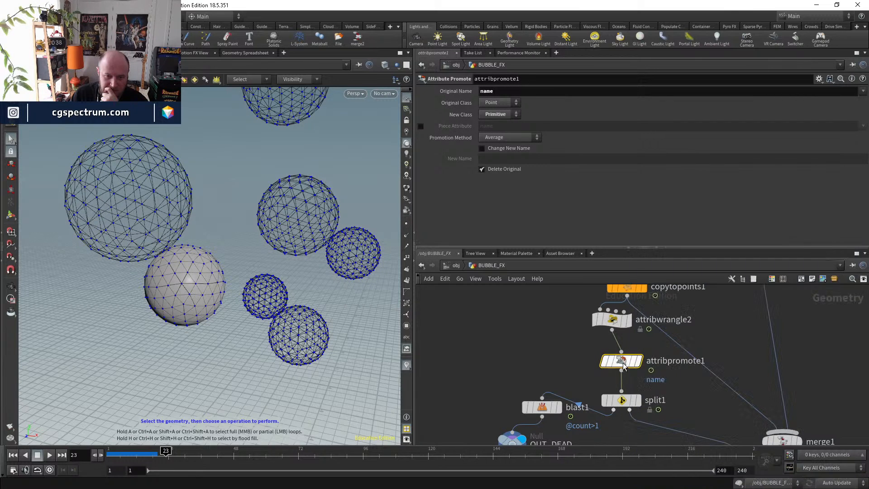
pyautogui.click(543, 409)
pyautogui.middleClick(545, 413)
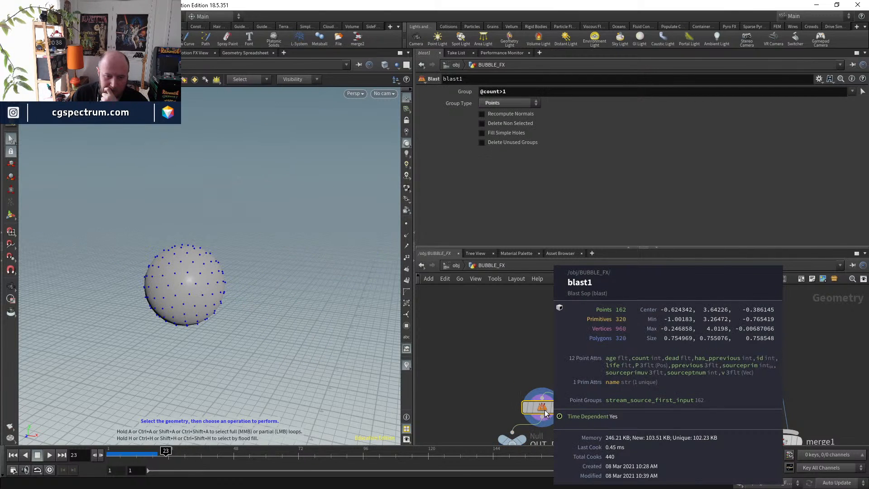
# - Display foreach_begin1 and foreach_end1 in turn to compare the geometry entering and leaving the loop
pyautogui.moveTo(548, 433); pyautogui.dragTo(587, 324, button='middle')
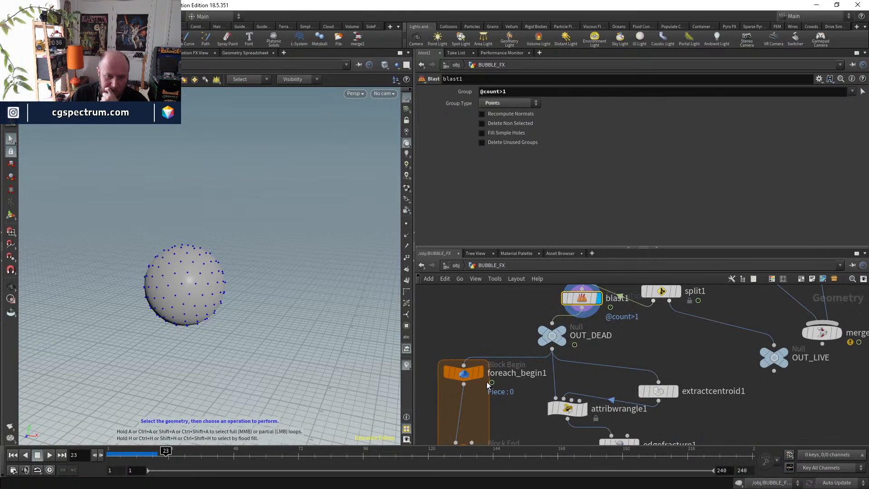
pyautogui.click(481, 370)
pyautogui.click(469, 374)
pyautogui.moveTo(511, 397); pyautogui.dragTo(540, 325, button='middle')
pyautogui.click(510, 381)
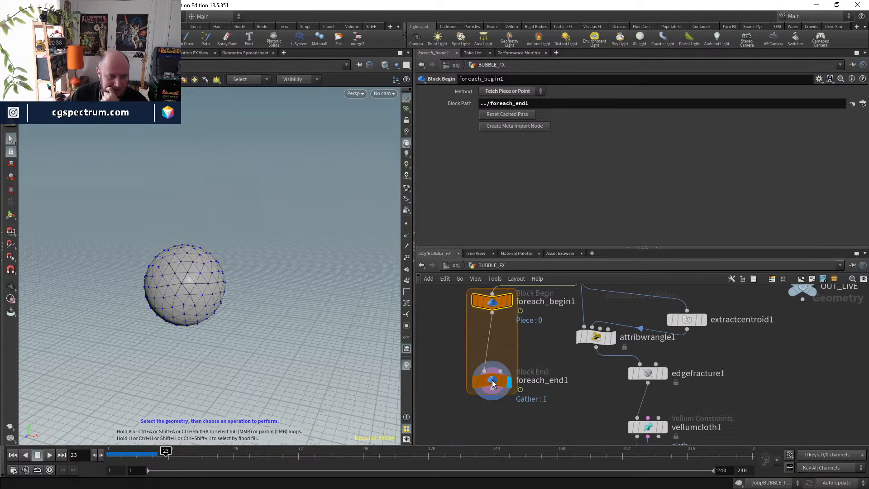
pyautogui.click(496, 382)
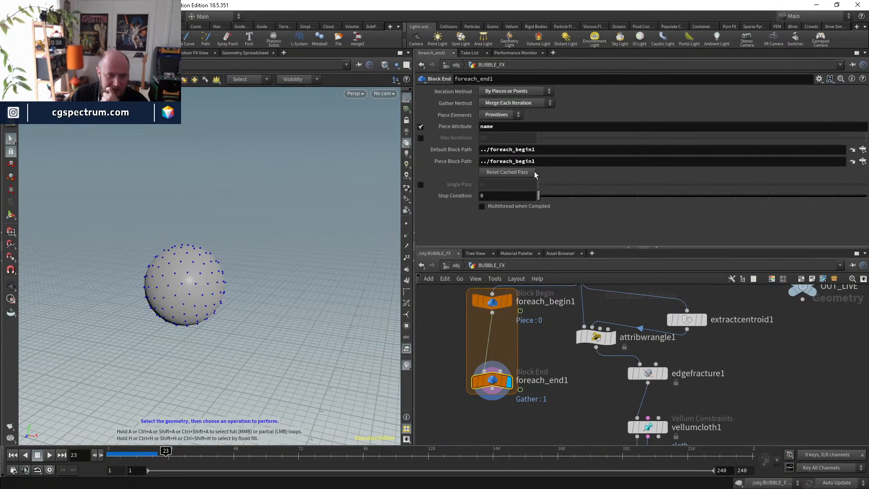
pyautogui.click(508, 301)
# - Move attribwrangle1 into the for-each block, wired between foreach_begin1 and foreach_end1
pyautogui.moveTo(547, 292); pyautogui.dragTo(540, 373, button='middle')
pyautogui.moveTo(634, 356); pyautogui.dragTo(621, 401, button='middle')
pyautogui.moveTo(576, 439); pyautogui.dragTo(602, 372, button='middle')
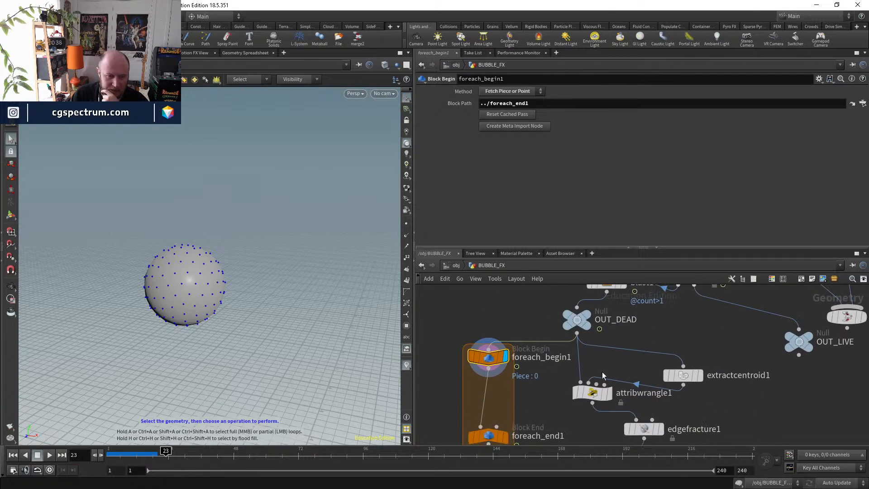
pyautogui.moveTo(546, 412); pyautogui.dragTo(529, 371, button='middle')
pyautogui.moveTo(574, 366); pyautogui.dragTo(469, 389)
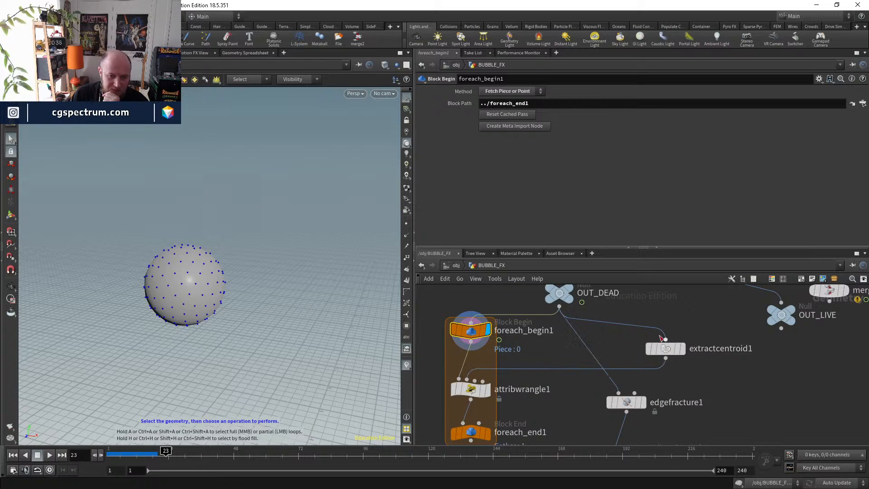
# - Move extractcentroid1 into the for-each block, feed it from foreach_begin1, and display its centroid point
pyautogui.moveTo(666, 348); pyautogui.dragTo(541, 366)
pyautogui.click(536, 358)
pyautogui.click(463, 336)
pyautogui.click(540, 367)
pyautogui.click(554, 344)
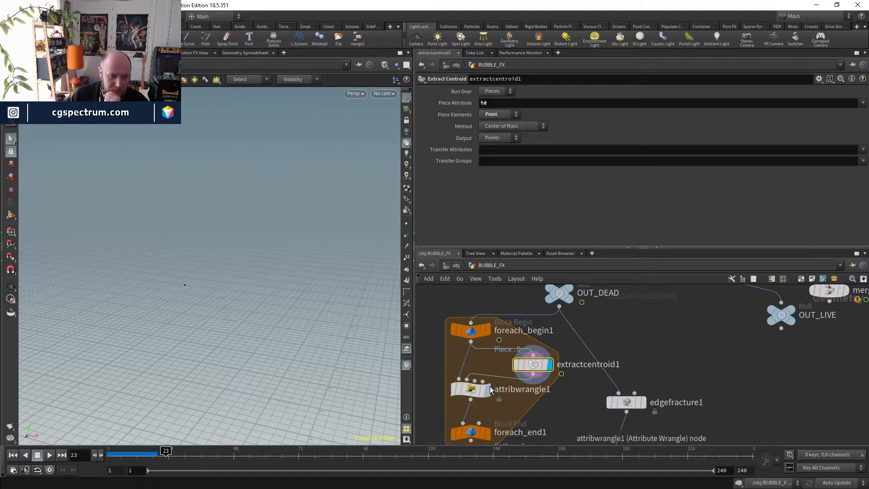
# - Display attribwrangle1 and foreach_end1, and scrub the timeline to check the outward velocity vectors
pyautogui.click(487, 389)
pyautogui.click(478, 390)
pyautogui.moveTo(527, 405); pyautogui.dragTo(534, 367, button='middle')
pyautogui.click(495, 395)
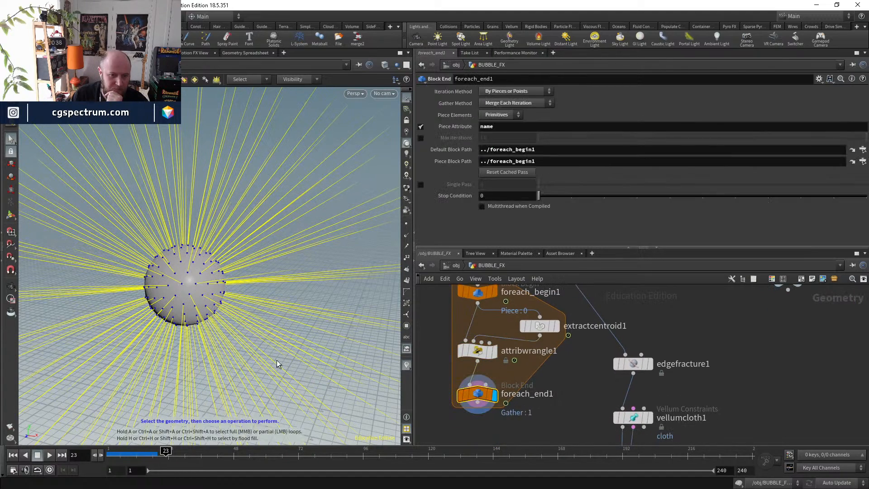
pyautogui.moveTo(166, 450); pyautogui.dragTo(193, 451)
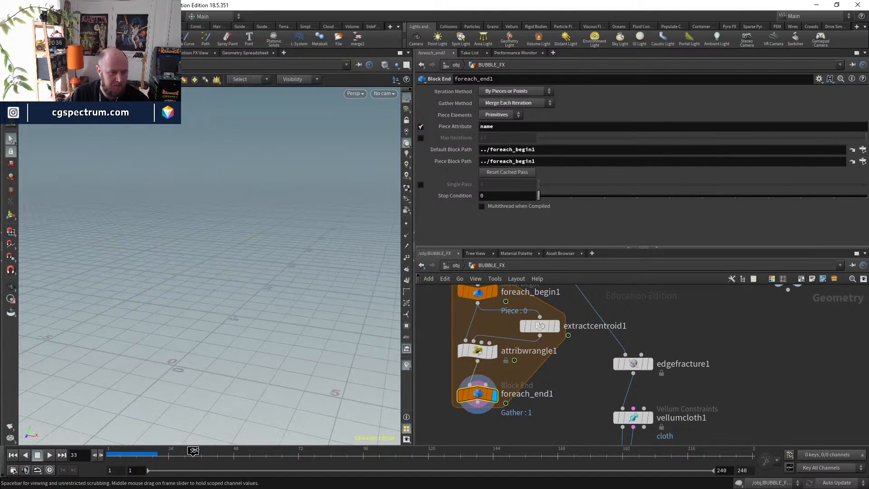
pyautogui.moveTo(378, 428)
pyautogui.mouseDown()
pyautogui.moveTo(420, 427)
pyautogui.moveTo(149, 427)
pyautogui.mouseUp()
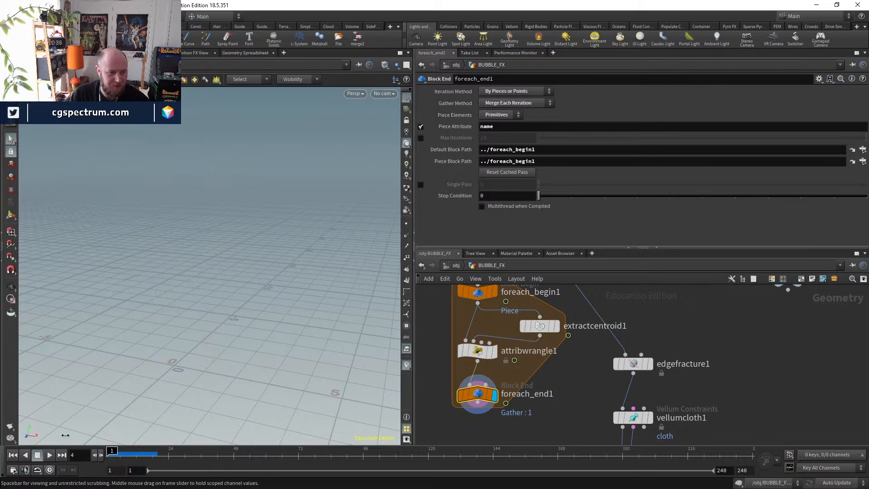
# - Wire foreach_end1 into edgefracture1 and place edgefracture1 just below the loop
pyautogui.click(625, 354)
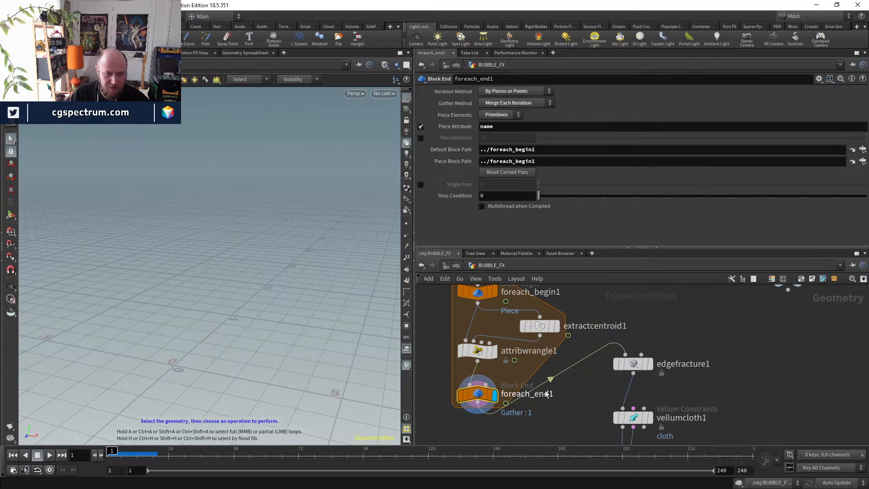
pyautogui.moveTo(651, 366); pyautogui.dragTo(479, 391)
pyautogui.click(487, 394)
pyautogui.click(468, 356)
pyautogui.moveTo(551, 397); pyautogui.dragTo(502, 367, button='middle')
pyautogui.moveTo(475, 363); pyautogui.dragTo(560, 416)
# - Display foreach_end1 and edgefracture1 in turn while scrubbing the timeline to check their output
pyautogui.moveTo(612, 357); pyautogui.dragTo(619, 284, button='middle')
pyautogui.click(499, 336)
pyautogui.click(484, 334)
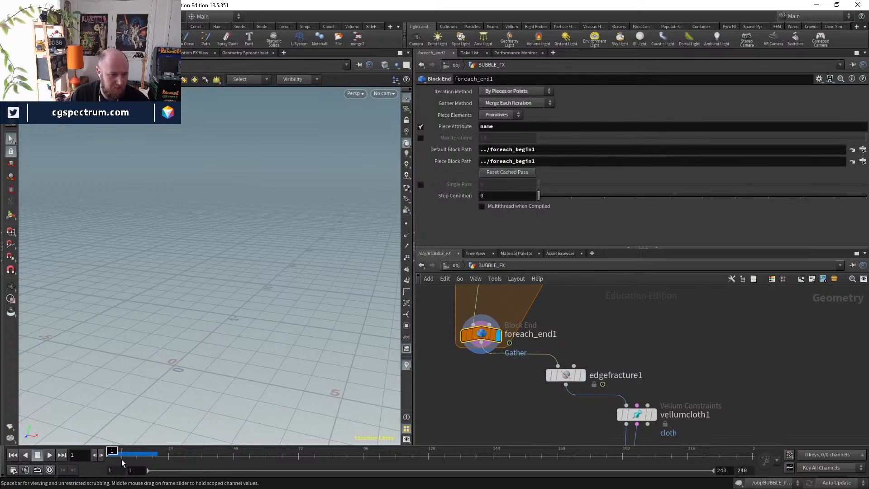
pyautogui.moveTo(229, 446); pyautogui.dragTo(209, 446)
pyautogui.moveTo(644, 322); pyautogui.dragTo(659, 381, button='middle')
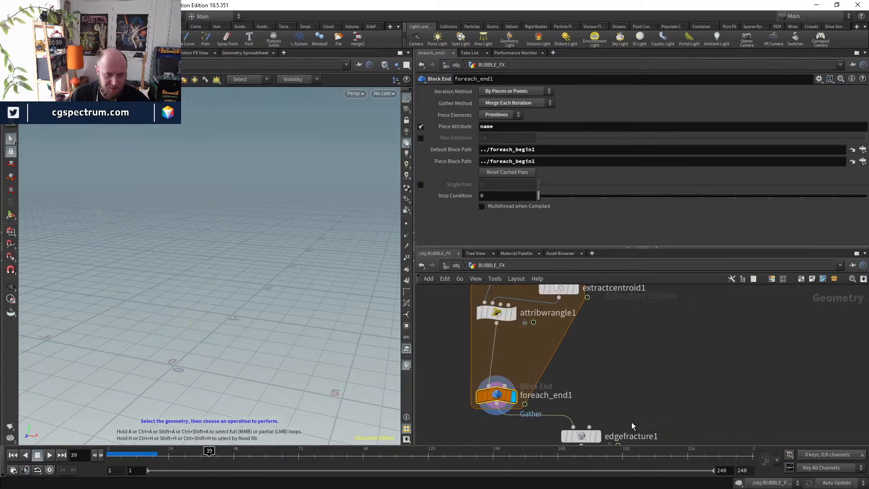
pyautogui.moveTo(632, 425); pyautogui.dragTo(625, 355, button='middle')
pyautogui.click(588, 365)
pyautogui.moveTo(209, 450); pyautogui.dragTo(235, 450)
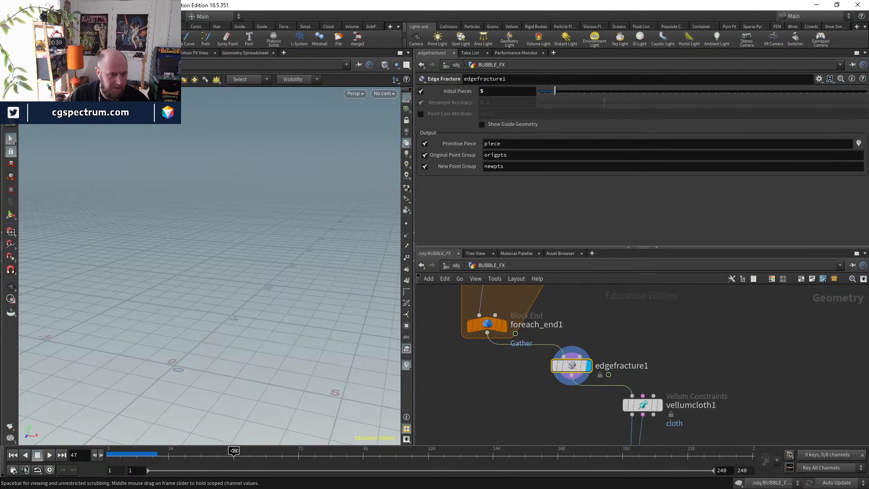
# - Return to frame 1, display dopnet1, go inside it and play the Vellum simulation
pyautogui.moveTo(695, 361); pyautogui.dragTo(653, 261, button='middle')
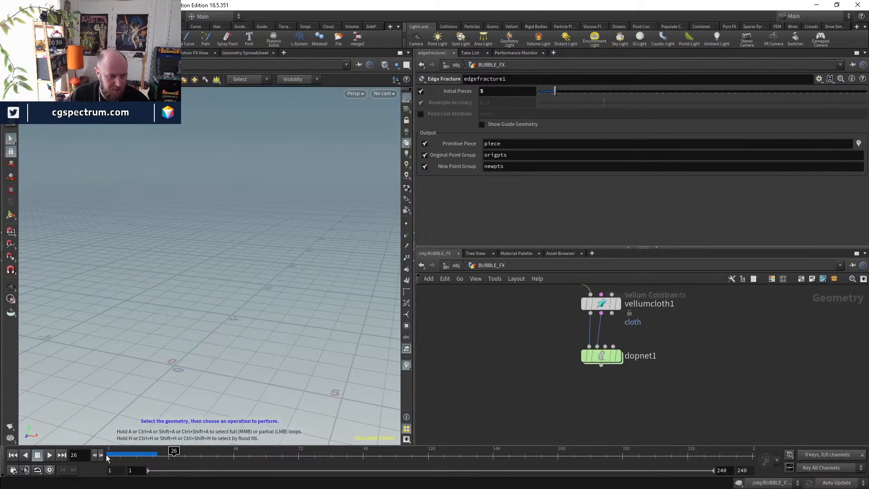
pyautogui.click(108, 458)
pyautogui.click(618, 356)
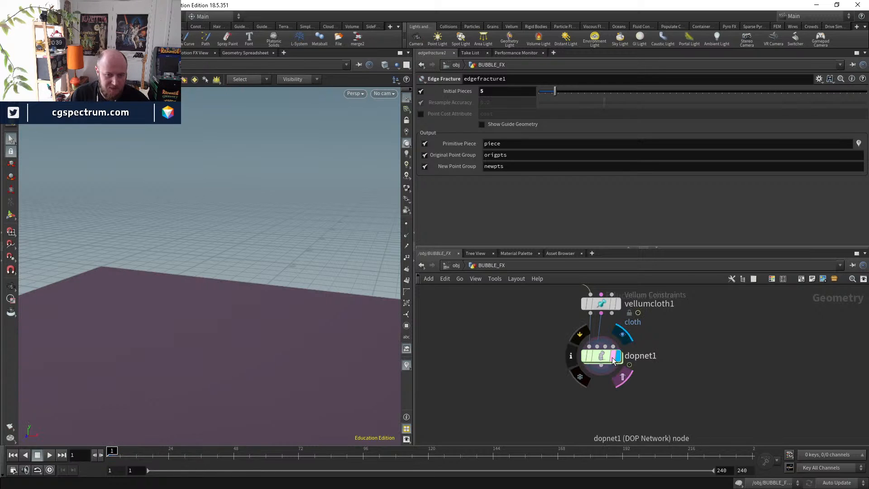
pyautogui.doubleClick(602, 357)
pyautogui.click(49, 456)
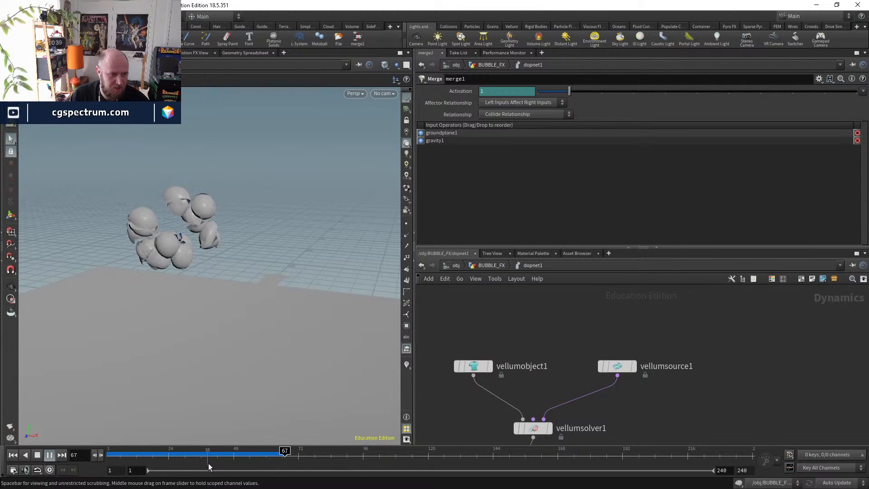
# - Go back up to BUBBLE_FX, display foreach_end1 and scrub to frame 29 to see a dead bubble
pyautogui.hotkey('ctrl', 'Up')
pyautogui.click(495, 263)
pyautogui.moveTo(538, 350); pyautogui.dragTo(531, 452, button='middle')
pyautogui.click(454, 325)
pyautogui.moveTo(555, 346); pyautogui.dragTo(569, 362, button='middle')
pyautogui.scroll(2, 569, 363)
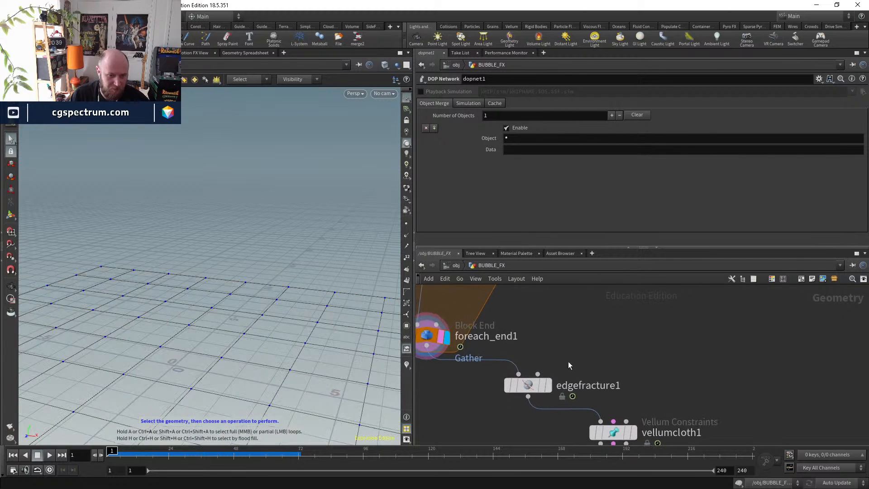
pyautogui.moveTo(179, 453); pyautogui.dragTo(158, 455)
pyautogui.click(432, 335)
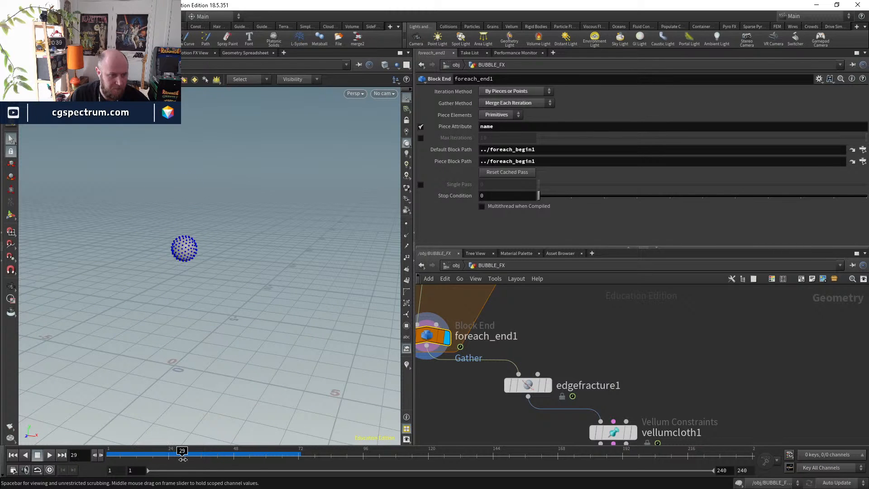
# - Turn on the visualizers for the bubble's velocity vectors and review the Marker 1 visualizer's settings
pyautogui.click(407, 365)
pyautogui.keyDown('alt'); pyautogui.moveTo(210, 144); pyautogui.dragTo(164, 302, button='right'); pyautogui.keyUp('alt')
pyautogui.keyDown('alt'); pyautogui.moveTo(164, 302); pyautogui.dragTo(240, 329); pyautogui.keyUp('alt')
pyautogui.rightClick(409, 365)
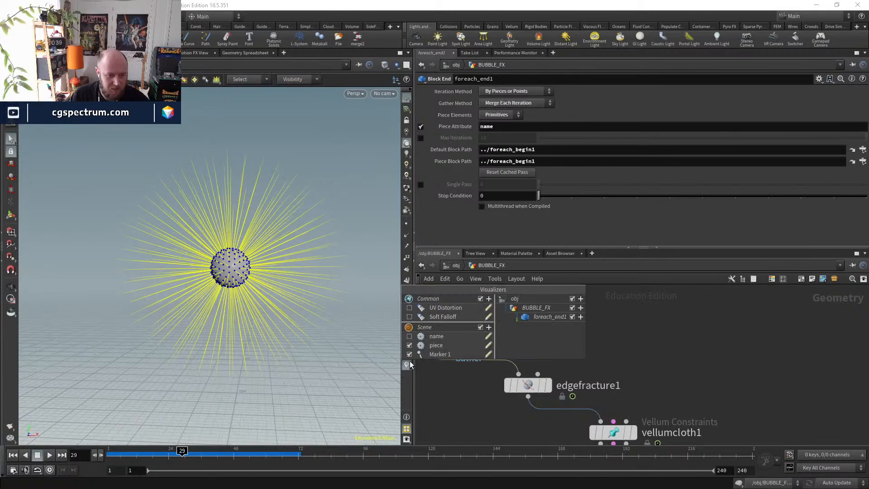
pyautogui.click(489, 355)
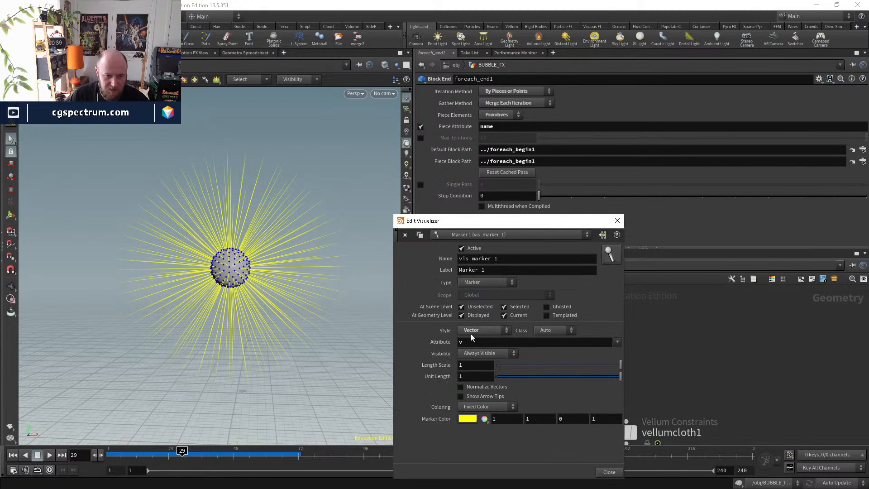
pyautogui.click(612, 471)
pyautogui.moveTo(506, 425); pyautogui.dragTo(489, 374, button='middle')
pyautogui.scroll(-3, 489, 372)
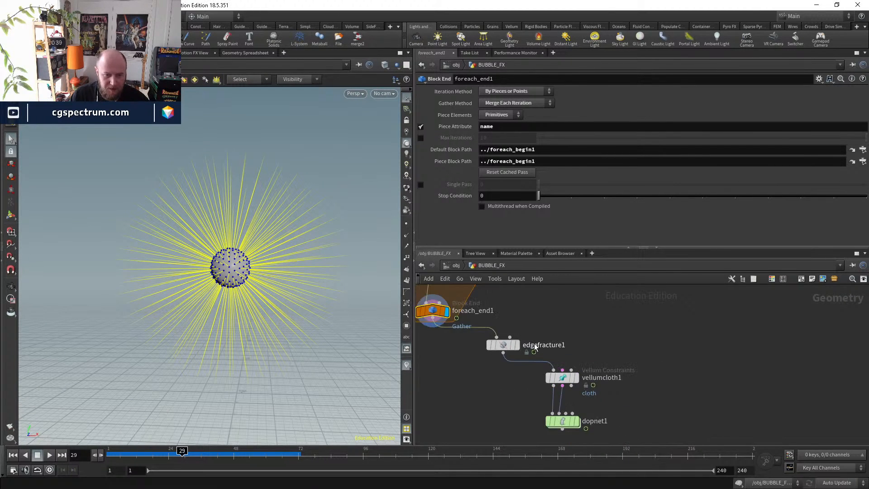
# - Display edgefracture1, vellumcloth1 and dopnet1 in turn at frame 29, and scrub back to frame 1
pyautogui.click(518, 346)
pyautogui.click(575, 378)
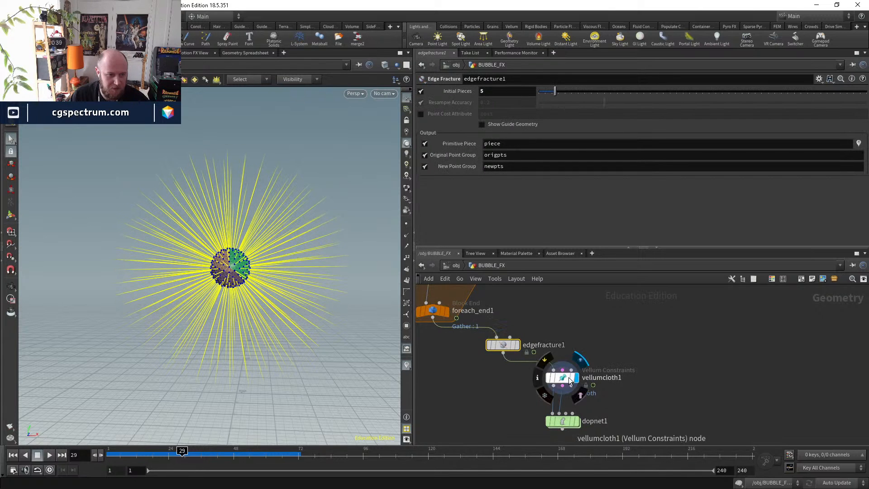
pyautogui.click(580, 422)
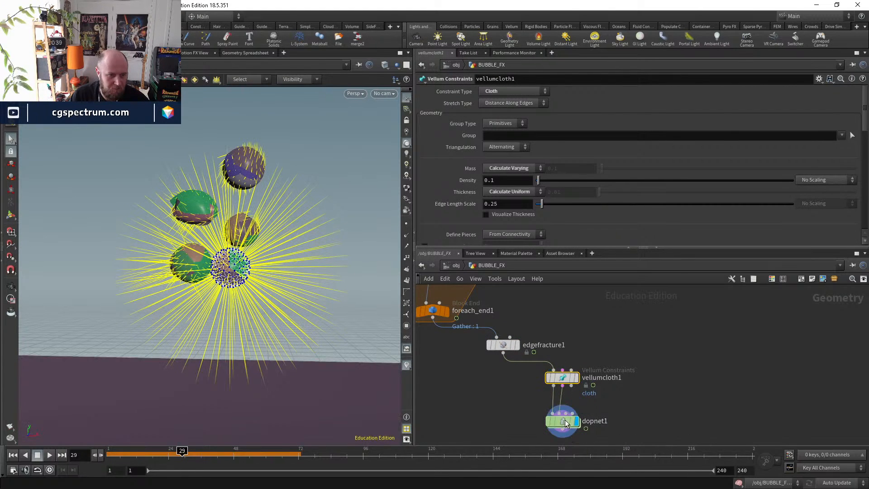
pyautogui.click(154, 452)
pyautogui.moveTo(155, 451); pyautogui.dragTo(108, 453)
# - Go inside dopnet1 and review the source settings of vellumsource1
pyautogui.moveTo(530, 310); pyautogui.dragTo(567, 405, button='middle')
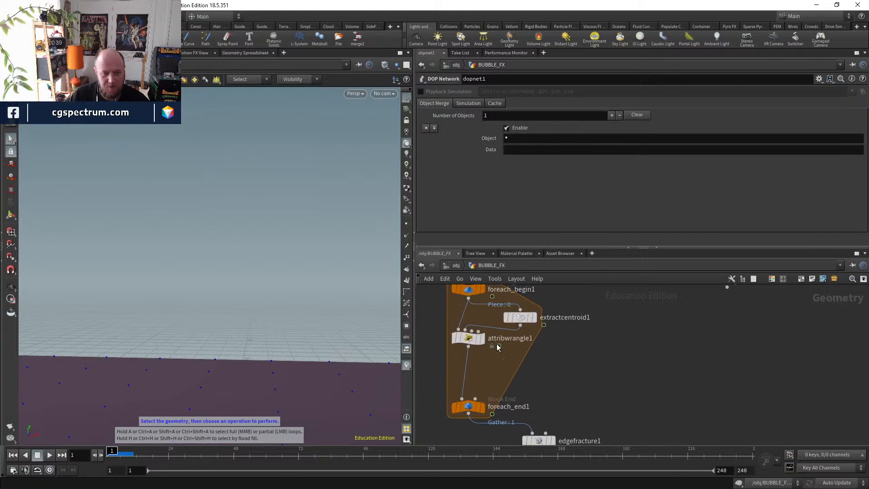
pyautogui.moveTo(588, 352); pyautogui.dragTo(541, 250, button='middle')
pyautogui.doubleClick(551, 415)
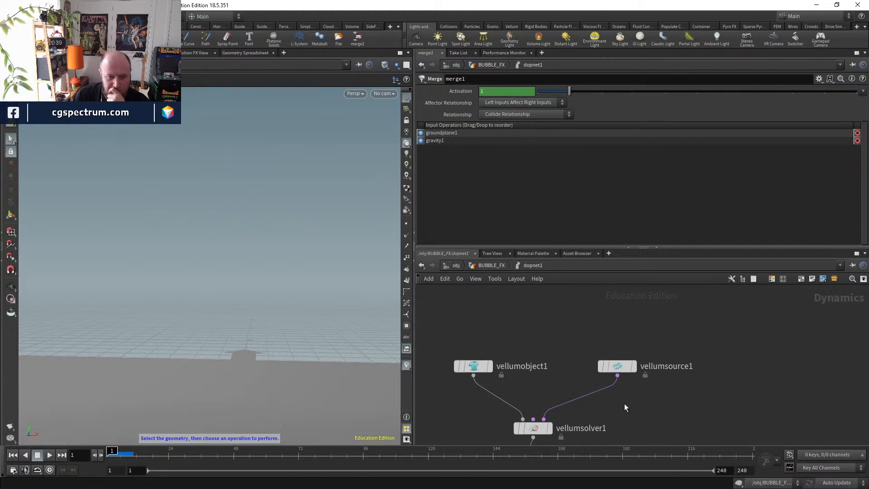
pyautogui.click(614, 367)
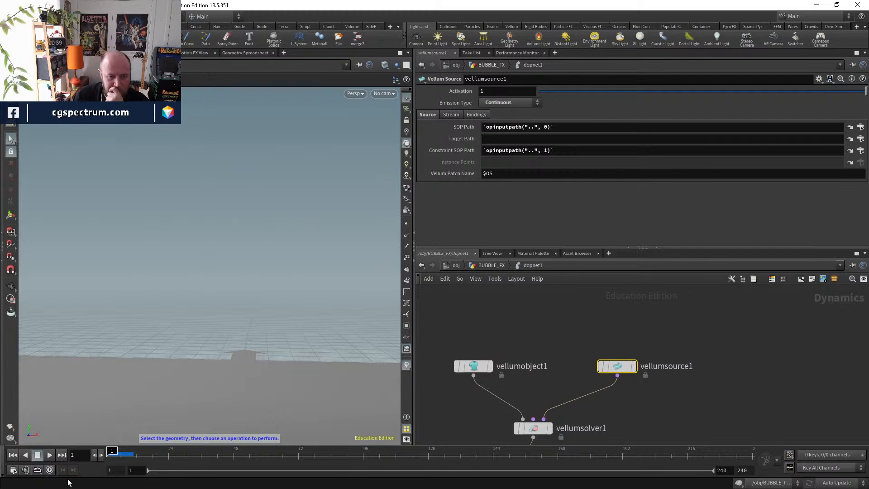
pyautogui.moveTo(111, 455); pyautogui.dragTo(111, 452)
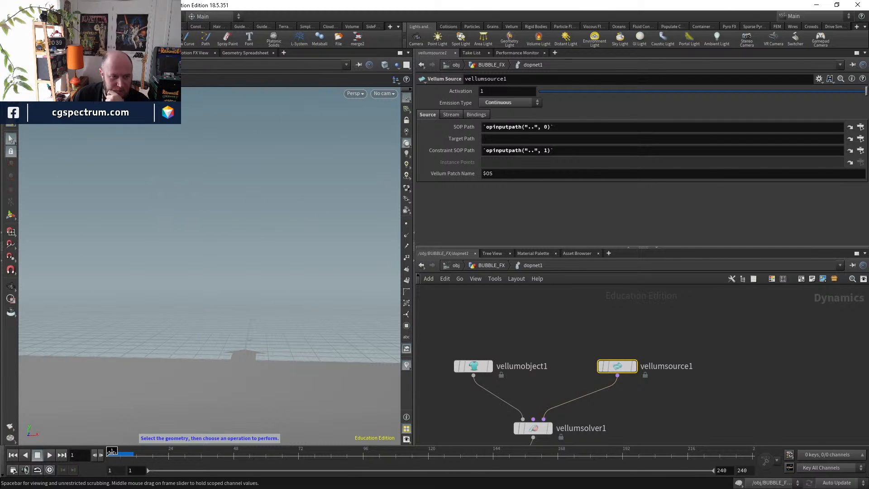
# - Go back up to BUBBLE_FX and inspect the velocity expression in attribwrangle1
pyautogui.click(510, 268)
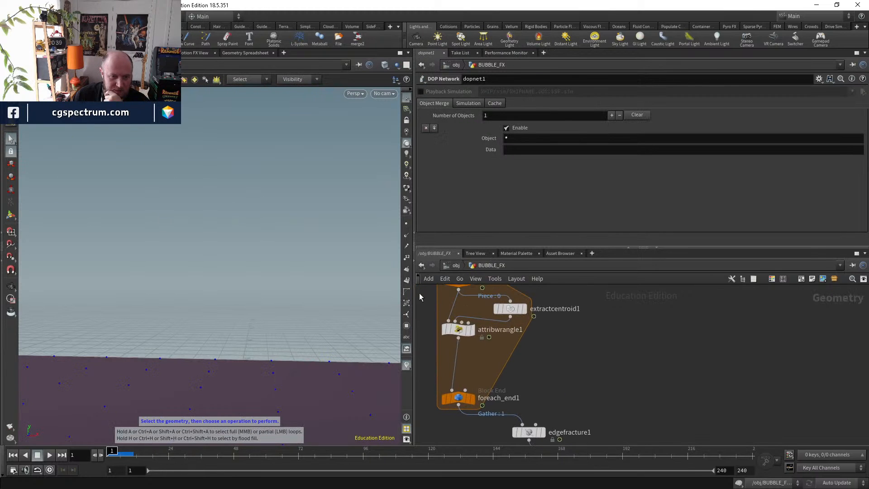
pyautogui.click(459, 330)
pyautogui.click(514, 193)
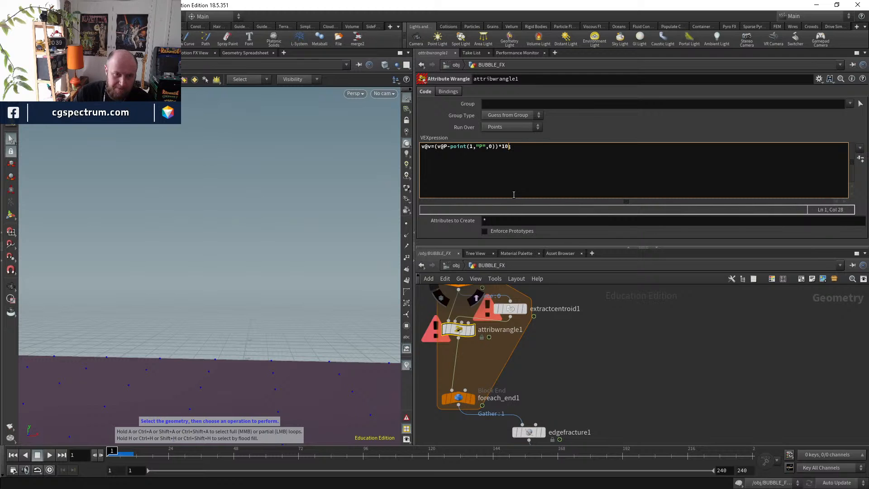
# - Go inside dopnet1 again and play the Vellum simulation, restarting it from frame 1
pyautogui.moveTo(611, 417); pyautogui.dragTo(582, 335, button='middle')
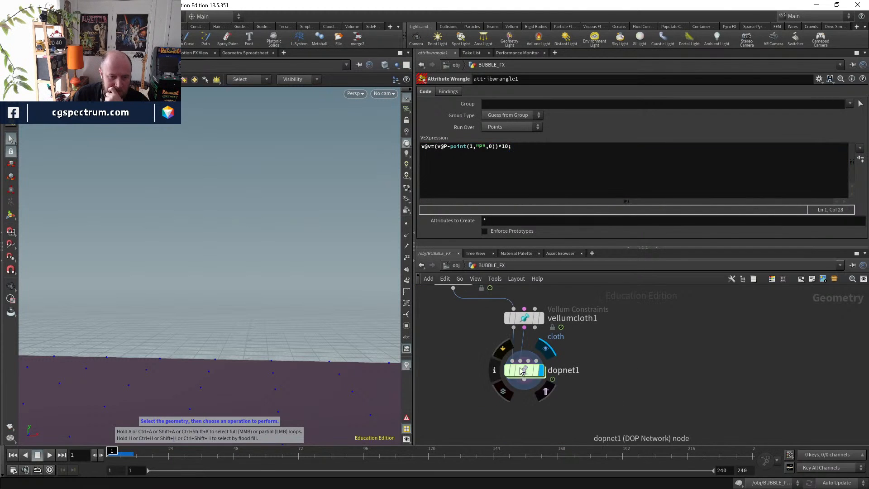
pyautogui.doubleClick(523, 370)
pyautogui.click(50, 457)
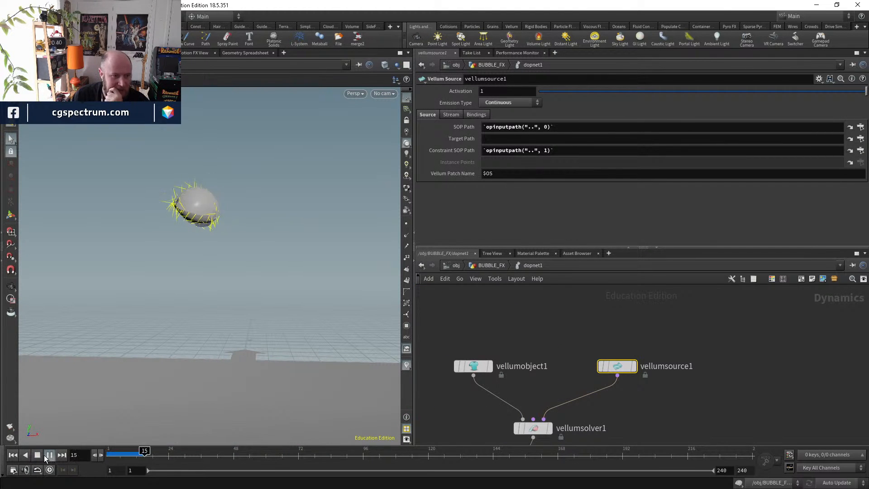
pyautogui.hotkey('ctrl', 'Up')
pyautogui.click(513, 408)
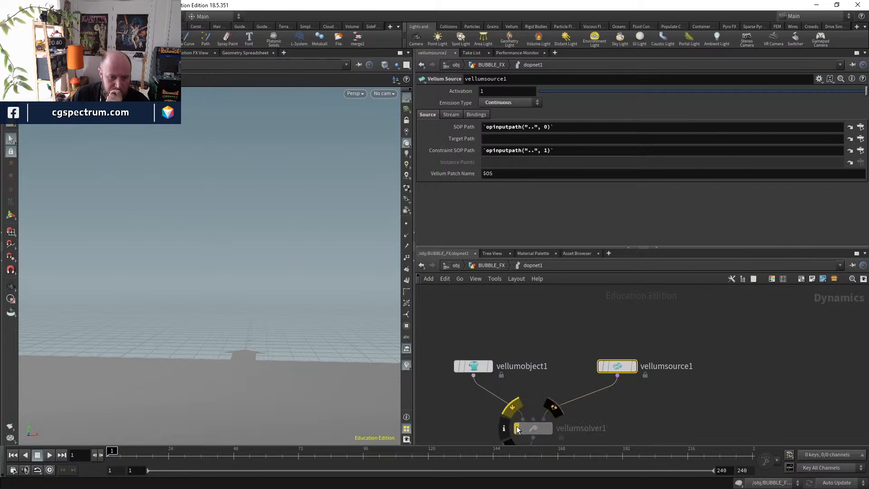
pyautogui.click(513, 408)
pyautogui.click(49, 455)
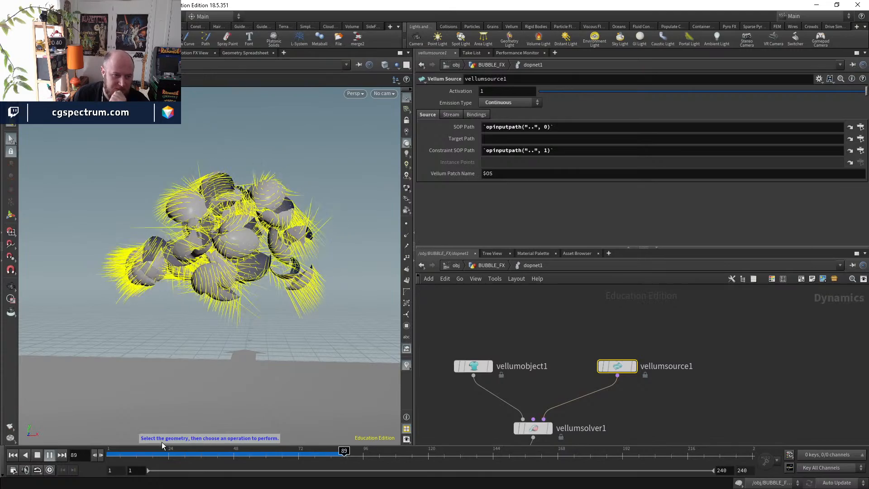
# - Return the timeline to frame 1 and go back up to the BUBBLE_FX network
pyautogui.moveTo(179, 455); pyautogui.dragTo(111, 453)
pyautogui.moveTo(543, 292); pyautogui.dragTo(551, 360, button='middle')
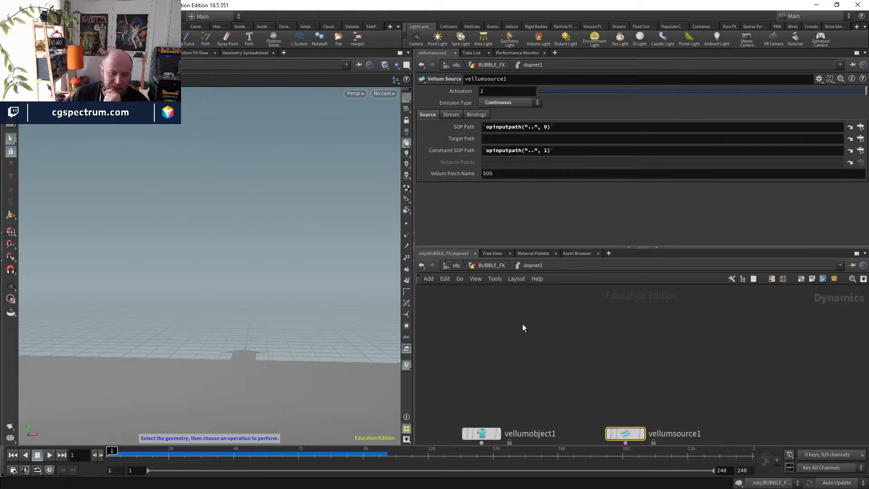
pyautogui.click(489, 265)
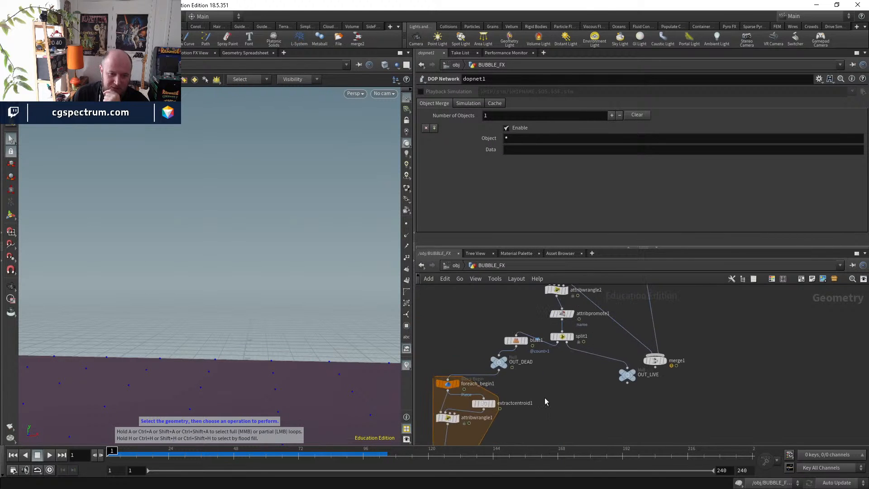
# - Display the OUT_DEAD null's geometry and move the timeline to frame 36
pyautogui.scroll(2, 504, 352)
pyautogui.click(514, 350)
pyautogui.click(496, 367)
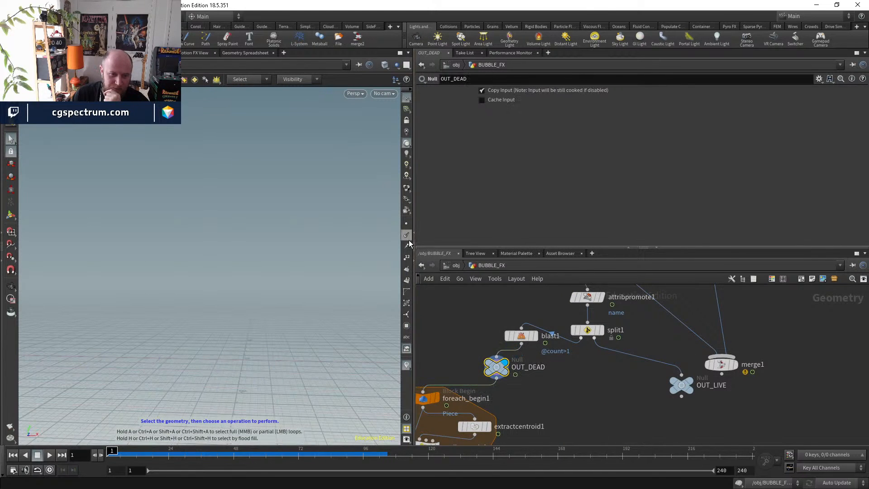
pyautogui.moveTo(197, 454)
pyautogui.mouseDown()
pyautogui.moveTo(186, 454)
pyautogui.moveTo(201, 454)
pyautogui.mouseUp()
# - Add a Facet node fed by OUT_DEAD, enable Pre-Compute Normals and display it
pyautogui.press('Tab')
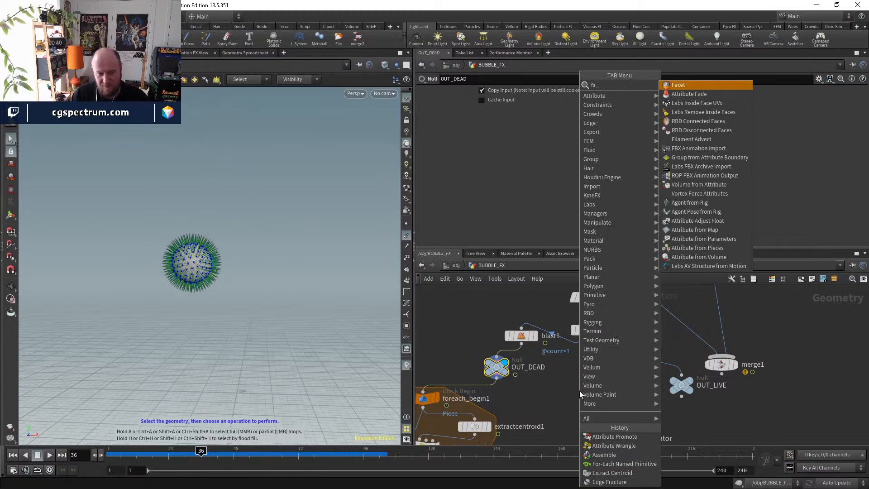
pyautogui.write('facet')
pyautogui.press('Return')
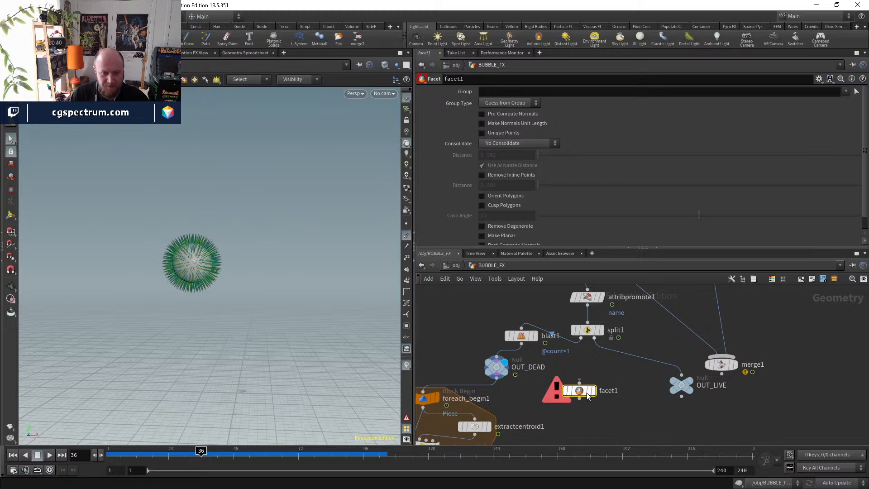
pyautogui.moveTo(497, 379); pyautogui.dragTo(558, 394)
pyautogui.click(482, 113)
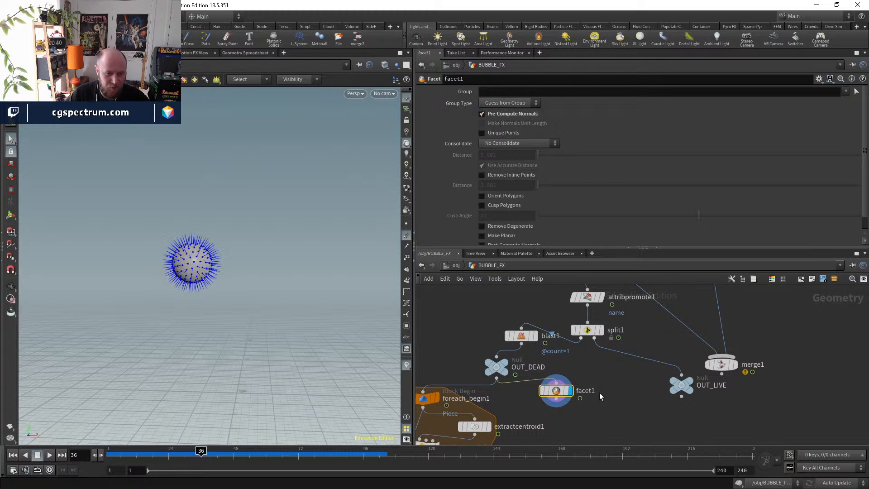
# - Add an Attribute Wrangle below facet1, connect facet1 to its first input and display the wrangle
pyautogui.moveTo(599, 393); pyautogui.dragTo(622, 324, button='middle')
pyautogui.press('Tab')
pyautogui.write('atw')
pyautogui.press('Return')
pyautogui.click(580, 369)
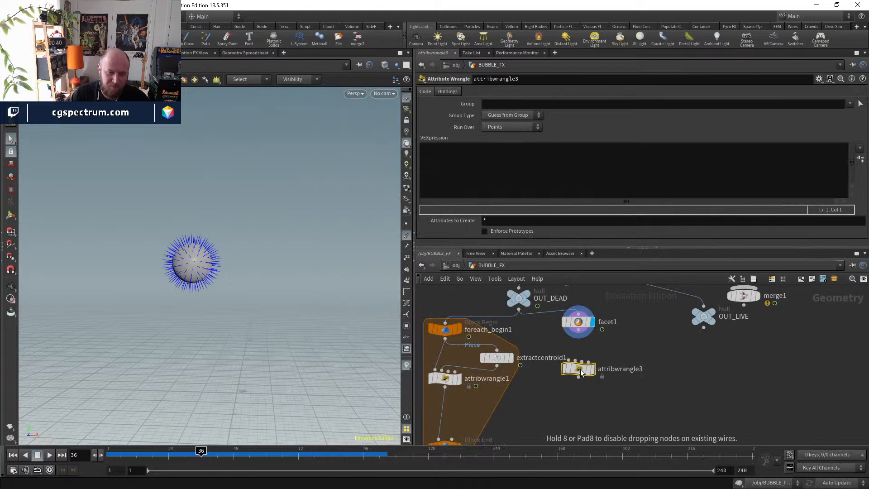
pyautogui.click(579, 335)
pyautogui.click(571, 360)
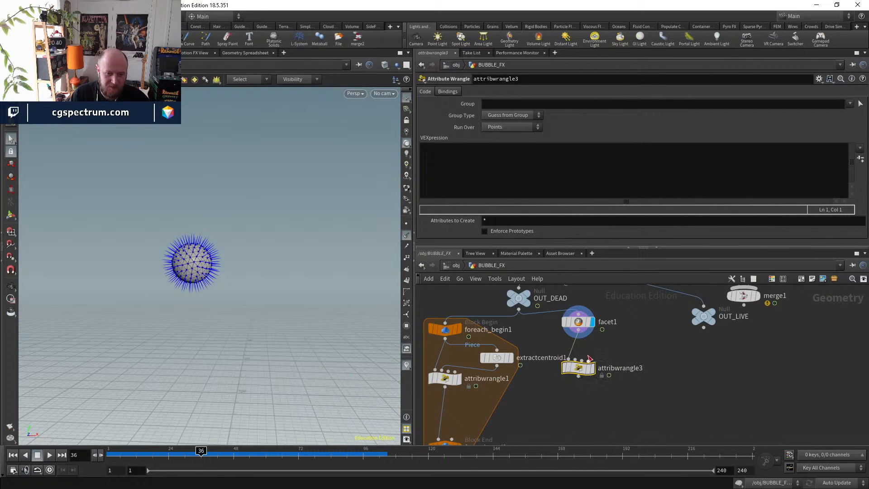
pyautogui.click(591, 367)
# - Write the expression v@v=v@N*10; in attribwrangle3 to drive point velocity from the normals
pyautogui.click(474, 174)
pyautogui.write('v')
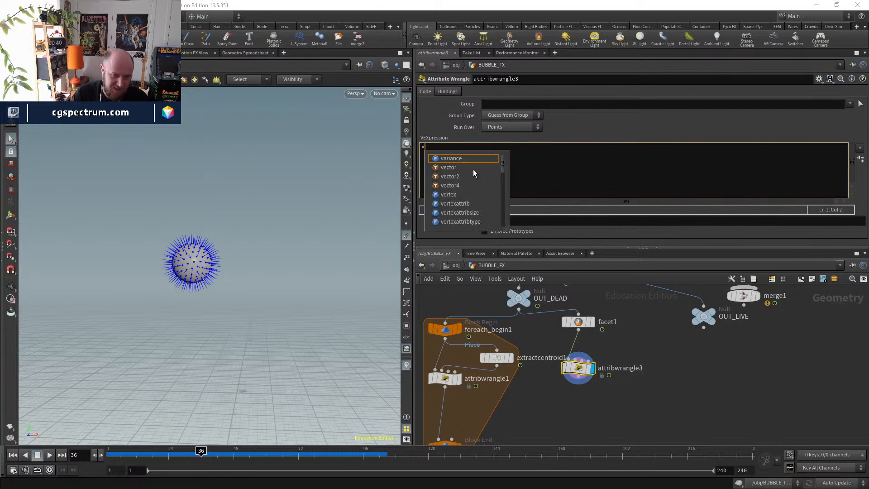
pyautogui.write('@N')
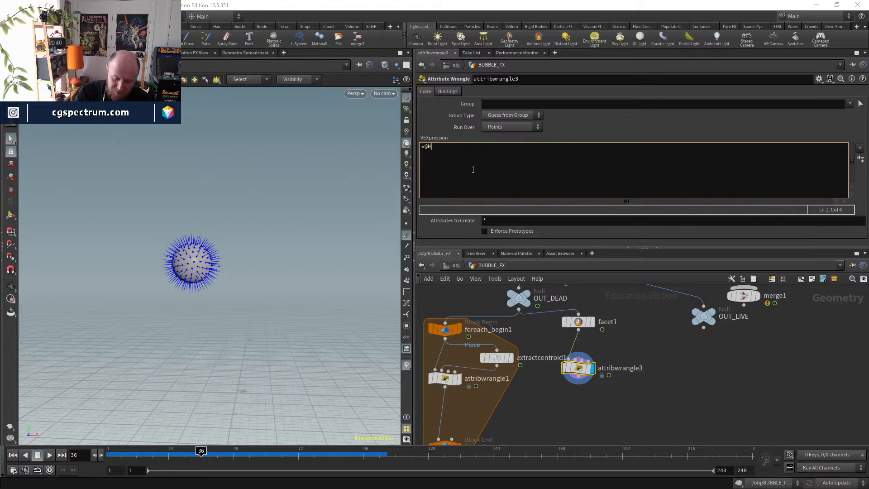
pyautogui.write('v')
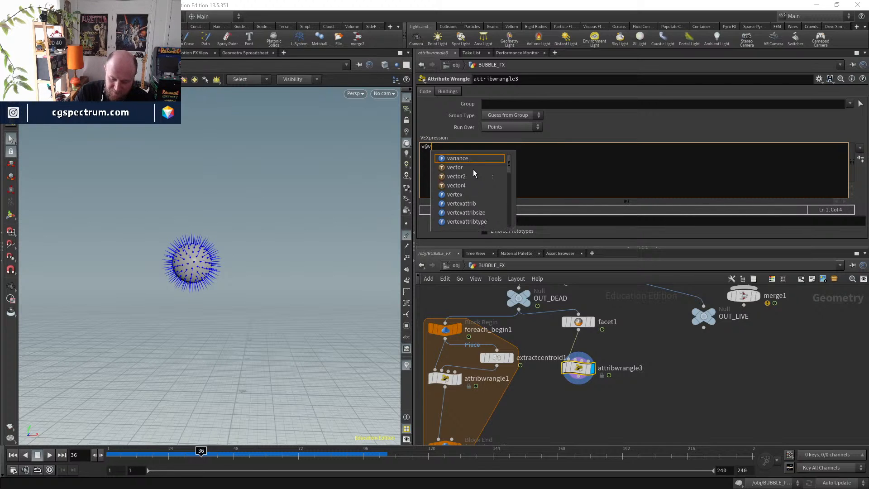
pyautogui.write('*')
pyautogui.write('=v@N')
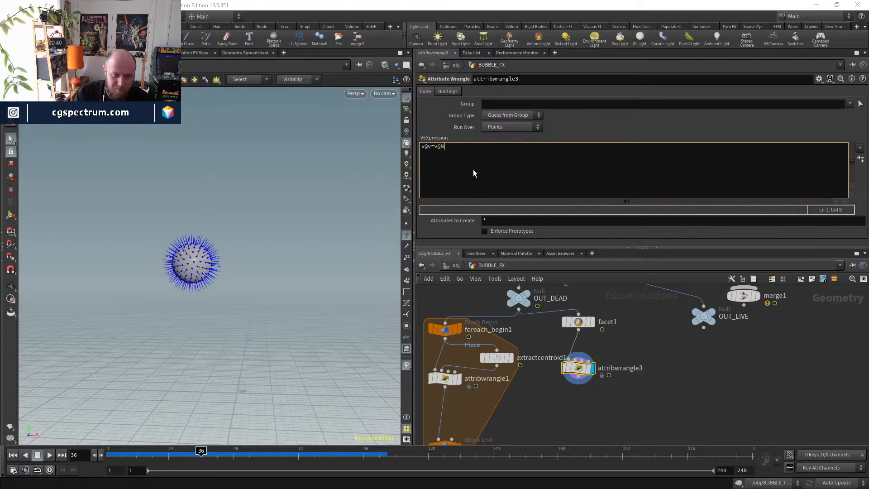
pyautogui.write(';')
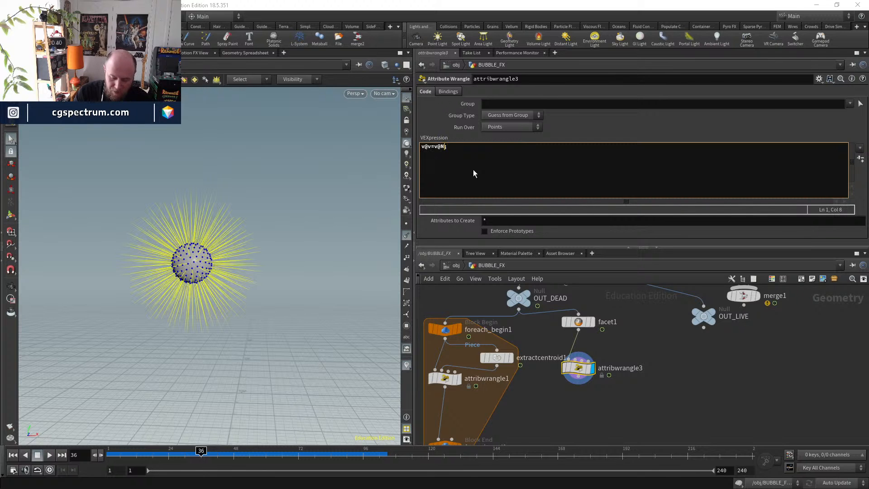
pyautogui.write('10')
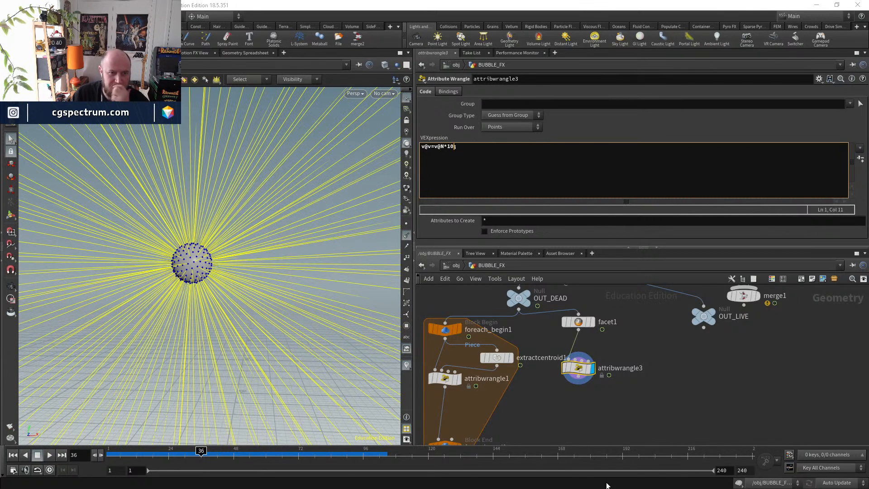
# - Feed edgefracture1 from attribwrangle3 instead of foreach_end1, and display edgefracture1
pyautogui.moveTo(651, 407); pyautogui.dragTo(661, 372, button='middle')
pyautogui.click(471, 412)
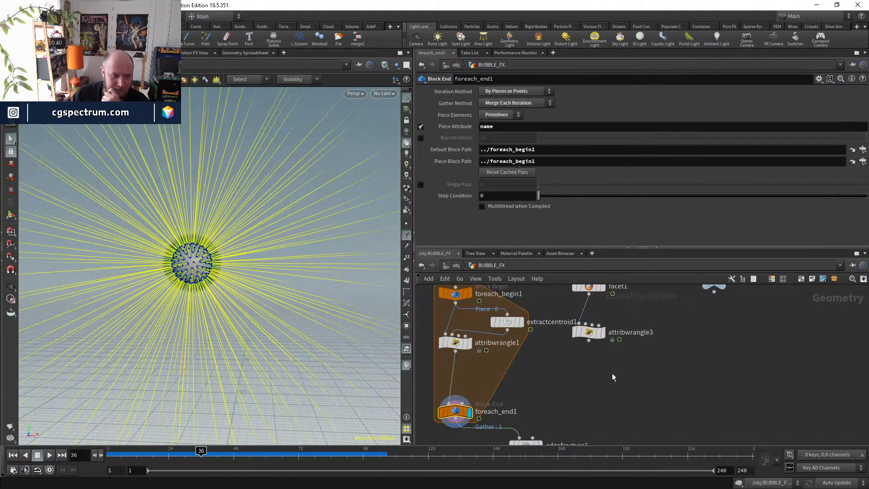
pyautogui.click(587, 334)
pyautogui.moveTo(594, 401); pyautogui.dragTo(584, 359, button='middle')
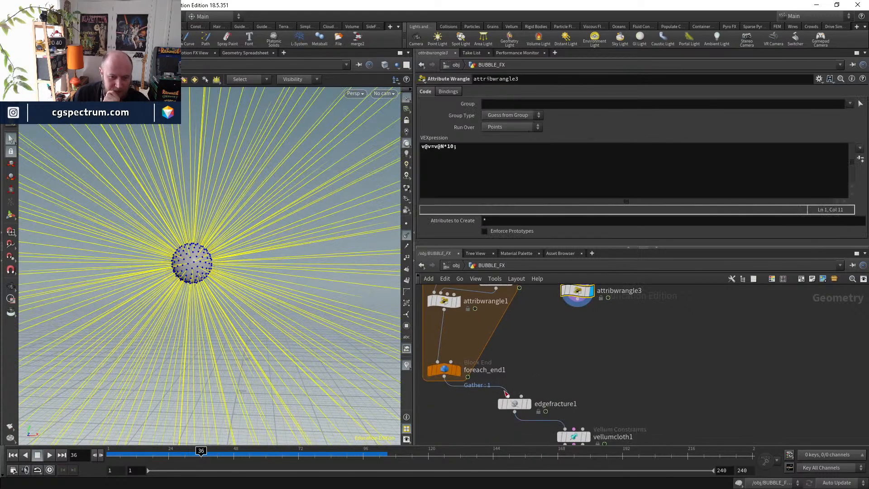
pyautogui.moveTo(577, 321); pyautogui.dragTo(575, 281, button='middle')
pyautogui.click(512, 364)
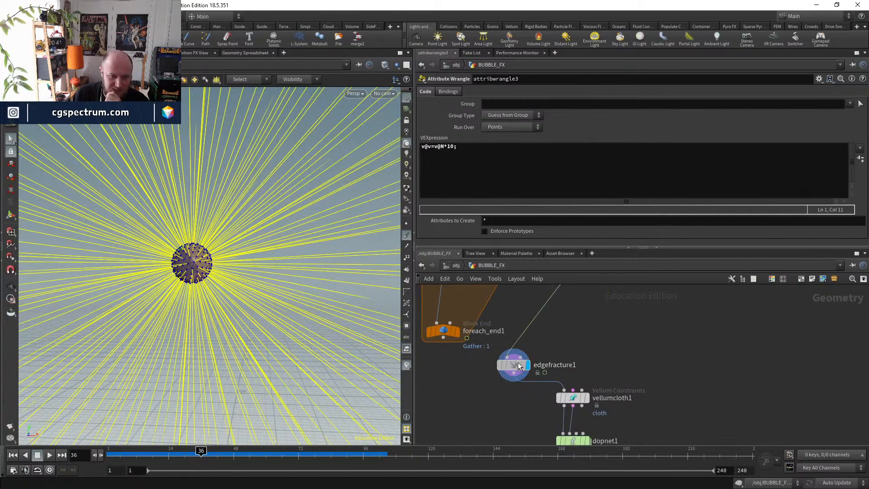
# - Display vellumcloth1, enter dopnet1 and play the simulation from frame 1, returning to the start after the check
pyautogui.moveTo(565, 398); pyautogui.dragTo(561, 357, button='middle')
pyautogui.click(571, 368)
pyautogui.click(110, 455)
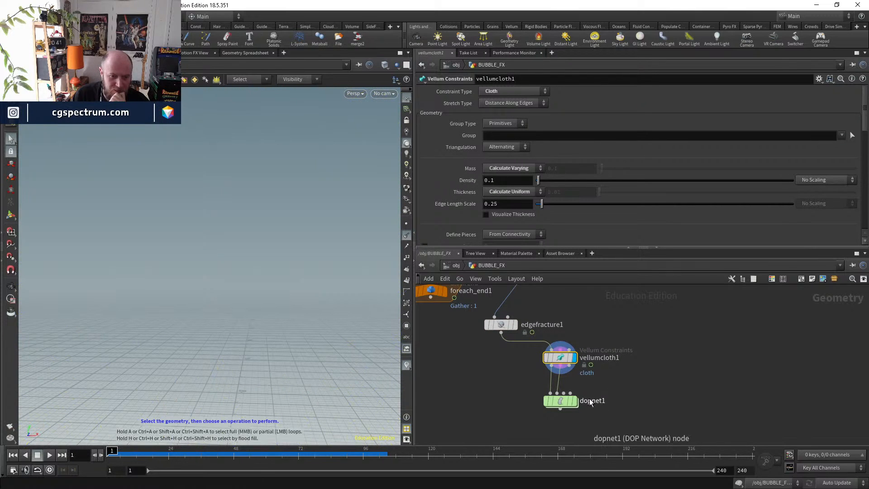
pyautogui.click(575, 402)
pyautogui.doubleClick(565, 403)
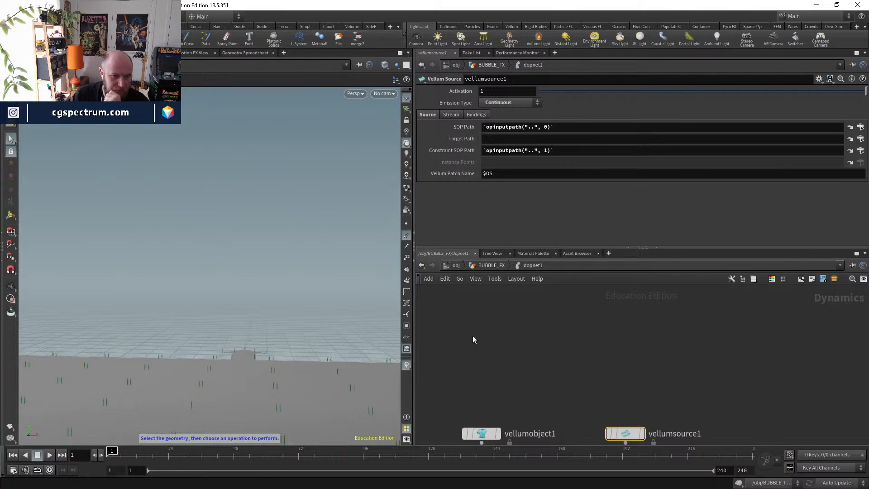
pyautogui.click(49, 455)
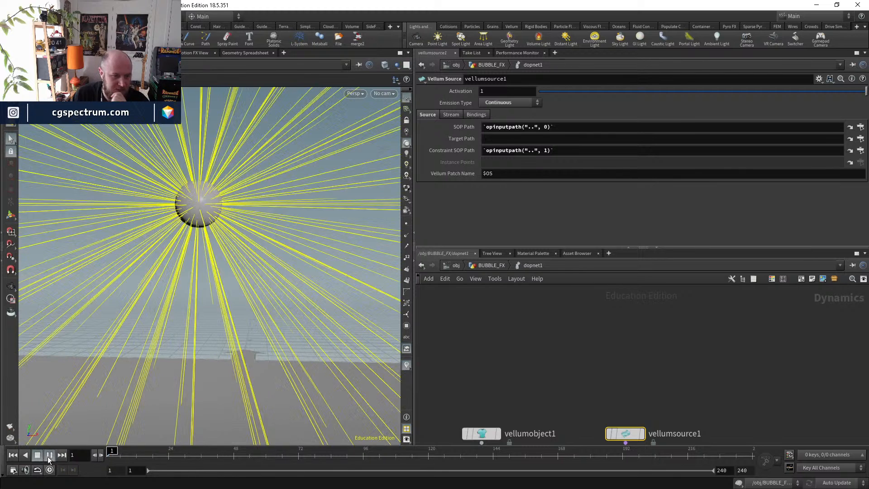
pyautogui.moveTo(126, 456); pyautogui.dragTo(70, 456)
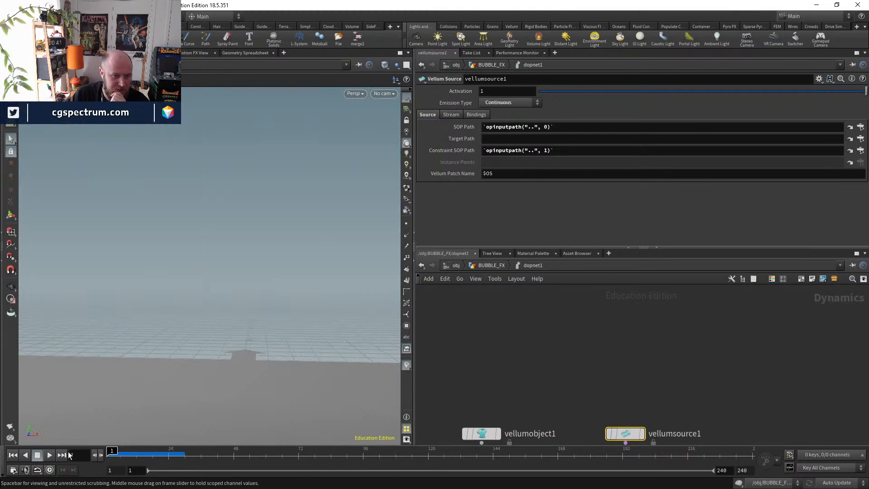
# - Return to the BUBBLE_FX network and change the velocity multiplier in attribwrangle3 to -10
pyautogui.moveTo(543, 334); pyautogui.dragTo(546, 350, button='middle')
pyautogui.click(497, 266)
pyautogui.moveTo(629, 318); pyautogui.dragTo(629, 384, button='middle')
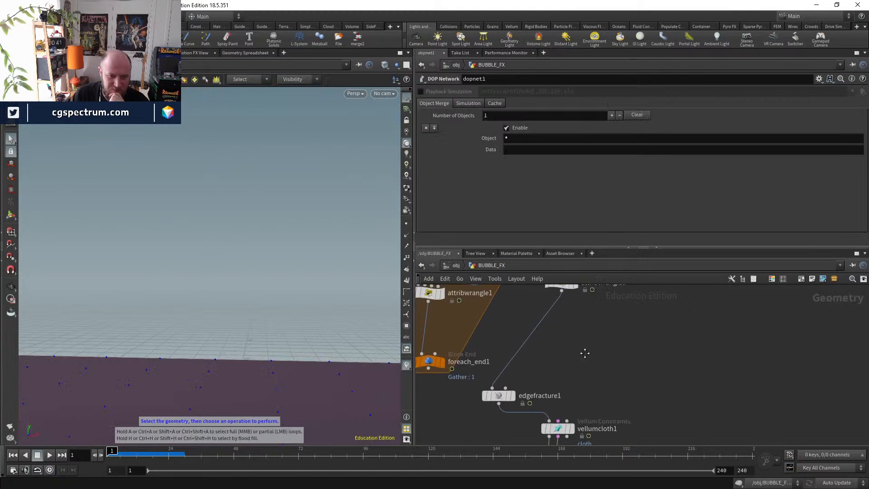
pyautogui.click(536, 337)
pyautogui.click(447, 147)
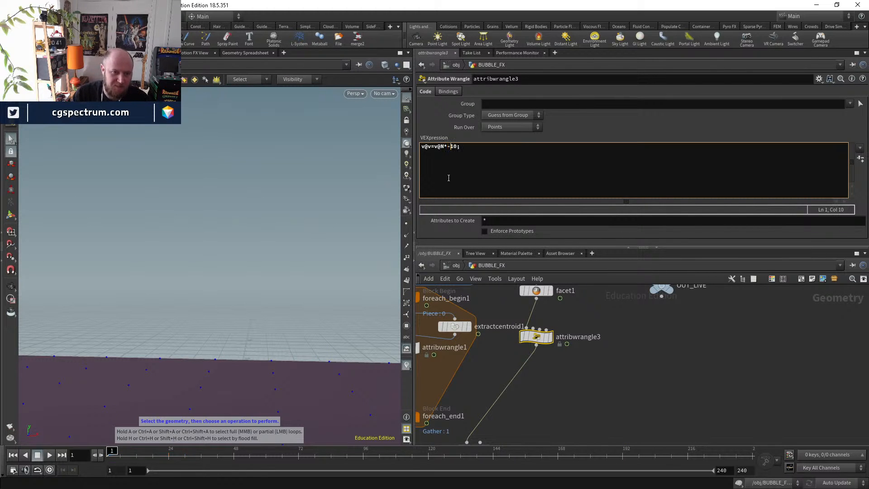
# - Play the simulation inside dopnet1 to examine the inverted velocity, and rewind to the first frame
pyautogui.moveTo(620, 429); pyautogui.dragTo(624, 312, button='middle')
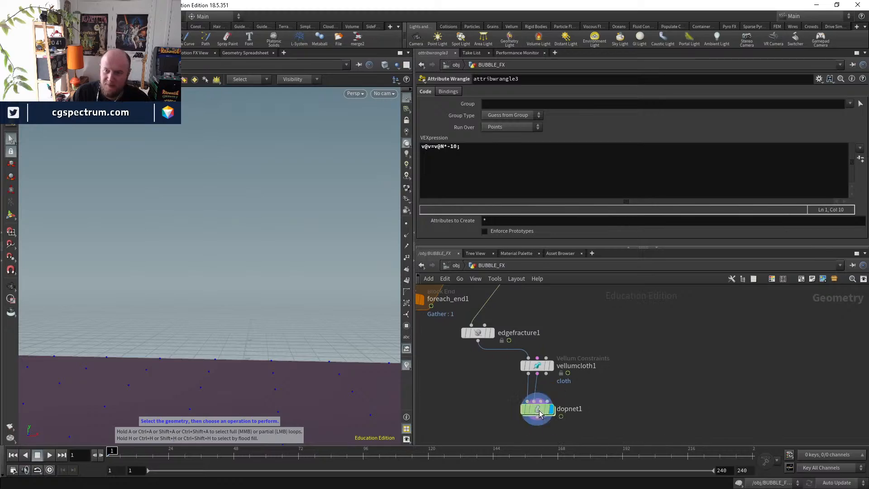
pyautogui.doubleClick(540, 413)
pyautogui.click(50, 455)
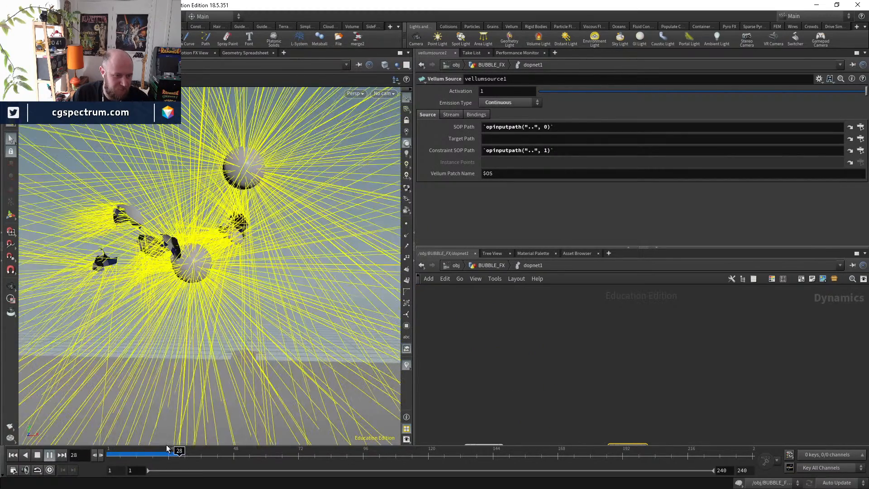
pyautogui.click(13, 455)
# - Go back to BUBBLE_FX and set the attribwrangle3 expression to v@v=v@N*100;
pyautogui.click(492, 267)
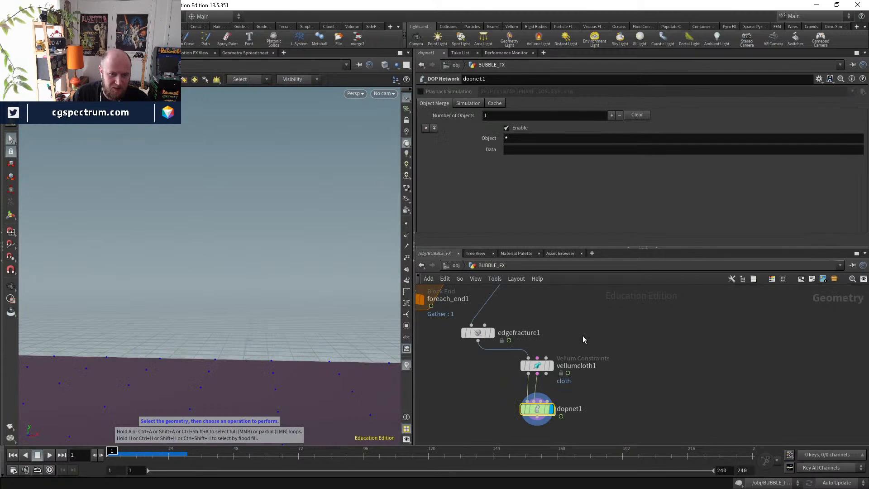
pyautogui.scroll(3, 582, 336)
pyautogui.click(545, 323)
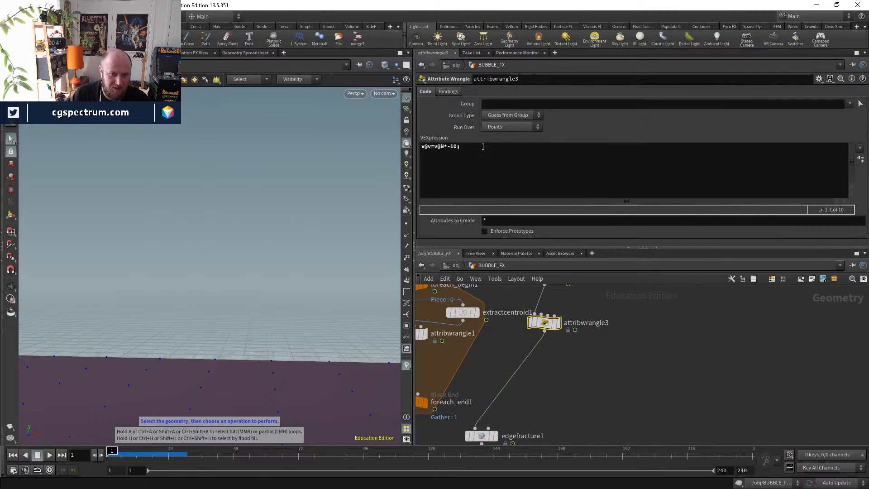
pyautogui.click(451, 145)
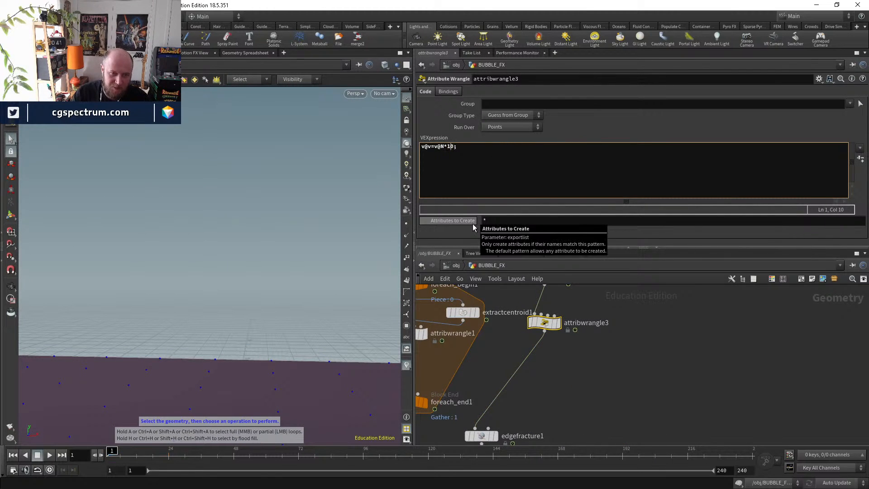
pyautogui.press('BackSpace')
pyautogui.write('6')
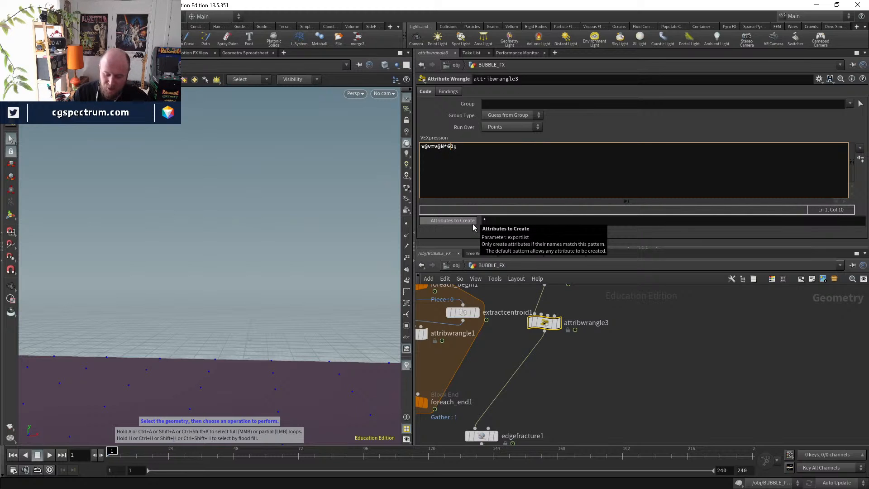
pyautogui.press('BackSpace')
pyautogui.write('10')
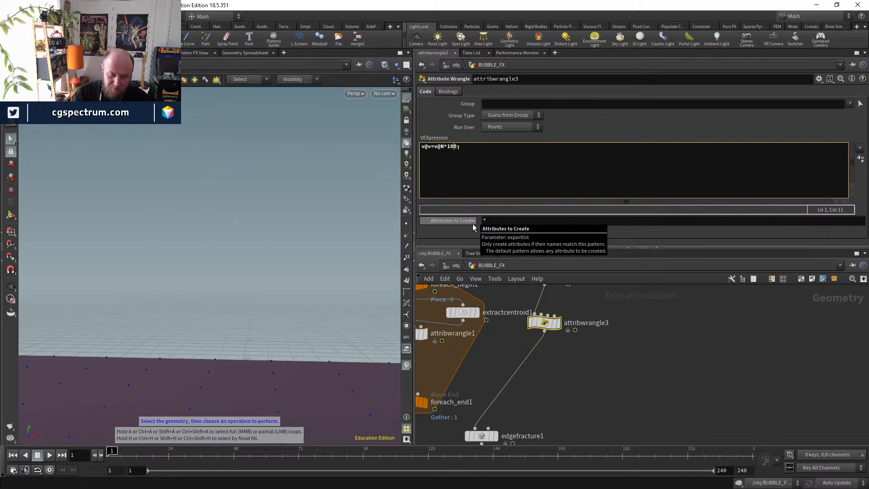
# - Play the dopnet1 simulation with the stronger outward velocity, and return to frame 1
pyautogui.moveTo(606, 394); pyautogui.dragTo(587, 247, button='middle')
pyautogui.doubleClick(524, 364)
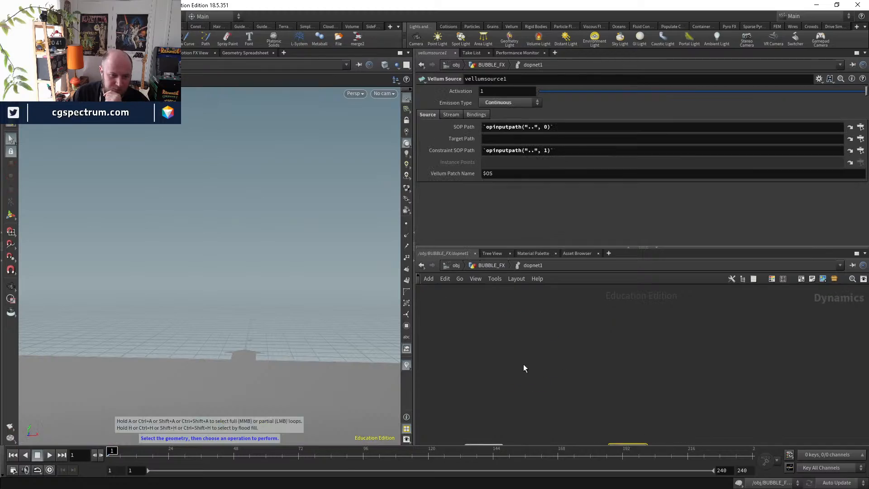
pyautogui.click(47, 455)
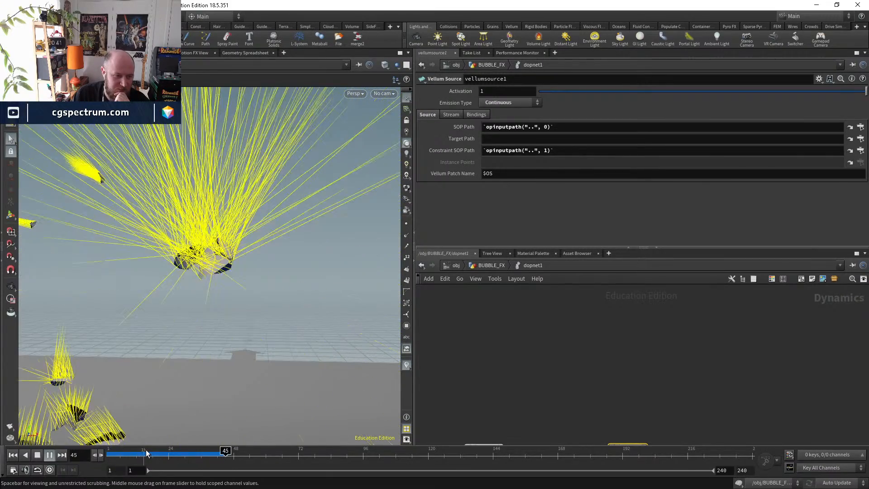
pyautogui.hotkey('ctrl', 'Up')
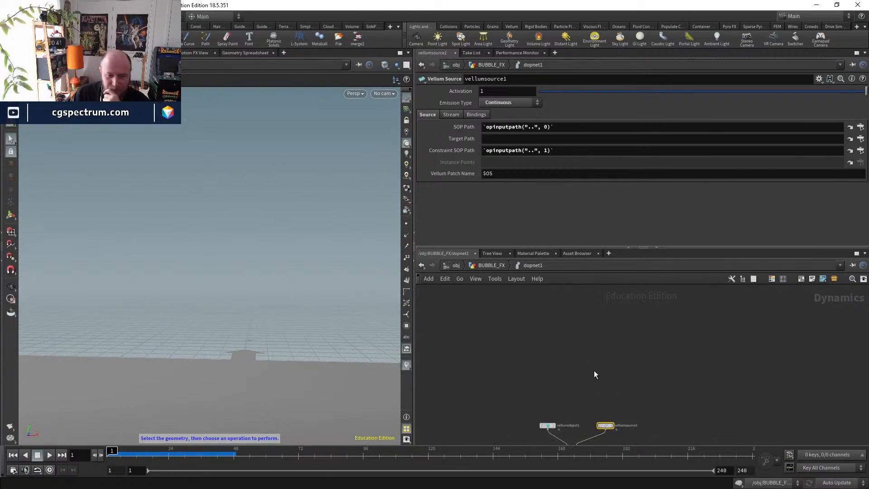
# - Spread the vellumobject1 and vellumsource1 nodes farther apart above vellumsolver1 in the dopnet1 network
pyautogui.moveTo(594, 371); pyautogui.dragTo(586, 349, button='middle')
pyautogui.click(495, 266)
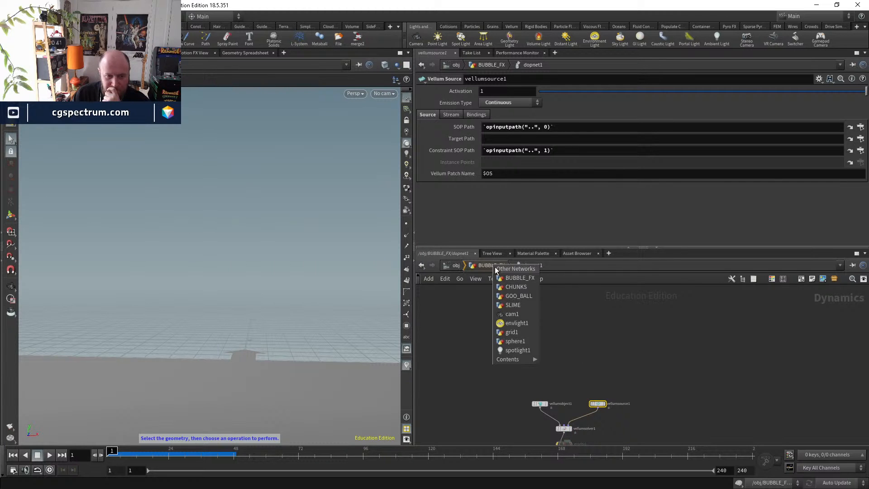
pyautogui.click(469, 279)
pyautogui.moveTo(583, 403); pyautogui.dragTo(539, 335, button='middle')
pyautogui.scroll(4, 539, 335)
pyautogui.moveTo(567, 320); pyautogui.dragTo(581, 323)
pyautogui.moveTo(526, 333); pyautogui.dragTo(540, 378, button='middle')
pyautogui.moveTo(464, 365); pyautogui.dragTo(434, 352)
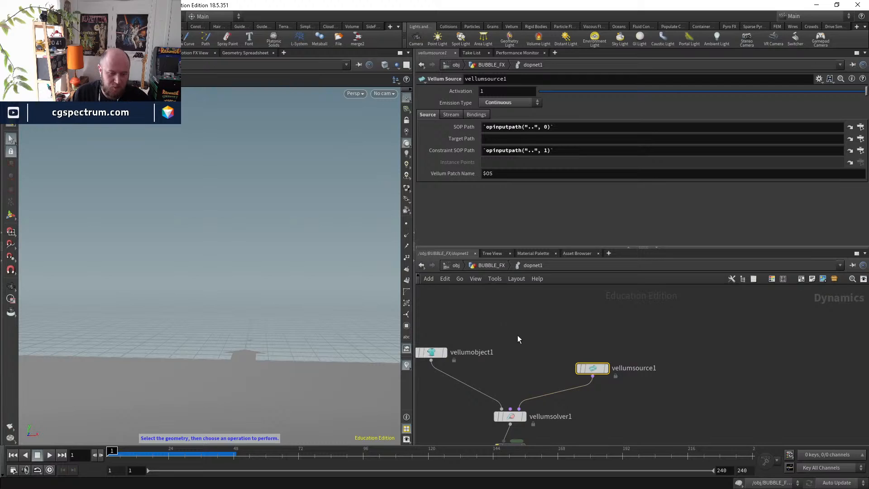
# - Return to the BUBBLE_FX network at frame 1 and display the vellumcloth1 node
pyautogui.moveTo(113, 450)
pyautogui.mouseDown()
pyautogui.moveTo(128, 445)
pyautogui.moveTo(115, 439)
pyautogui.mouseUp()
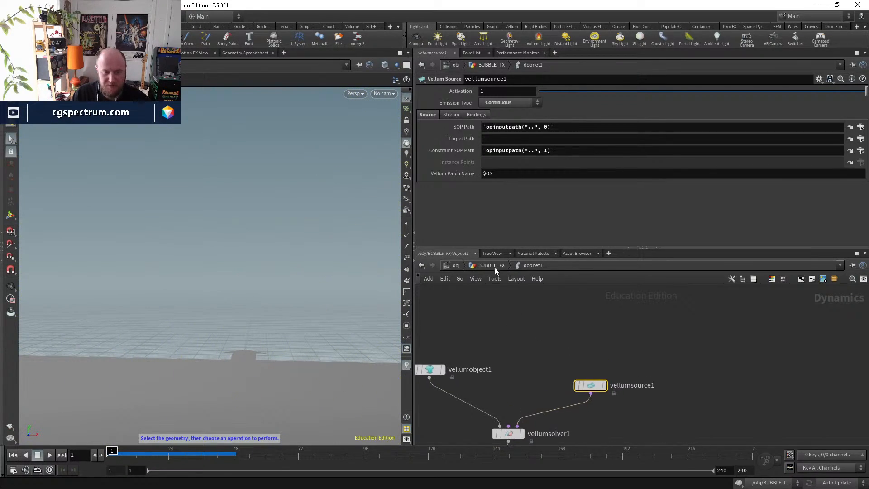
pyautogui.click(493, 266)
pyautogui.click(546, 361)
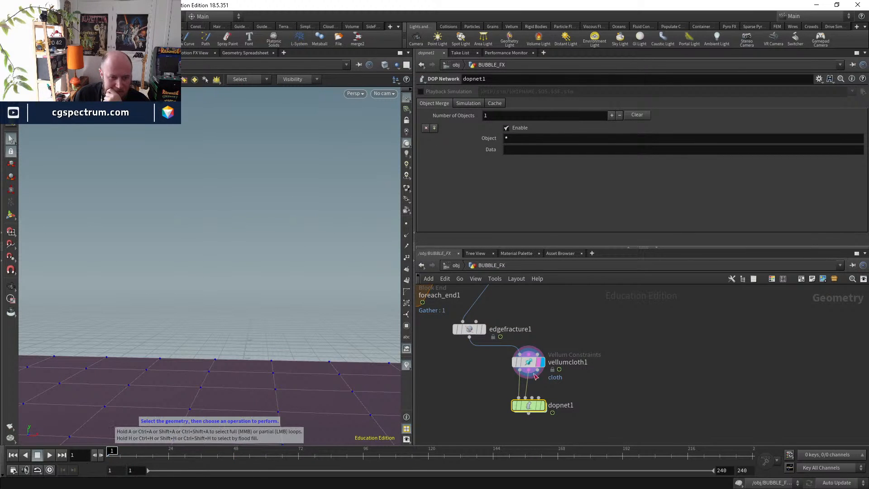
# - Check vellumcloth1's output at frame 2, and move vellumsource1 higher above vellumsolver1 in the dopnet1 network
pyautogui.click(538, 363)
pyautogui.click(530, 363)
pyautogui.moveTo(140, 452); pyautogui.dragTo(111, 451)
pyautogui.doubleClick(531, 404)
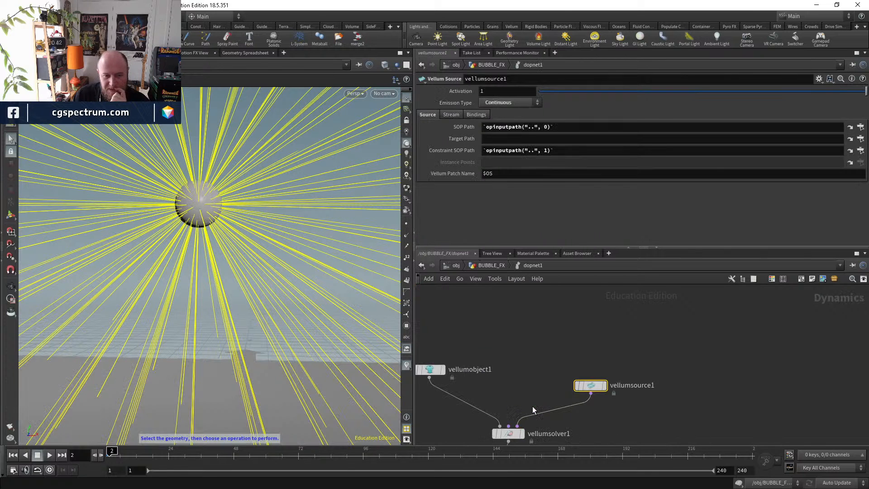
pyautogui.moveTo(594, 389); pyautogui.dragTo(587, 352)
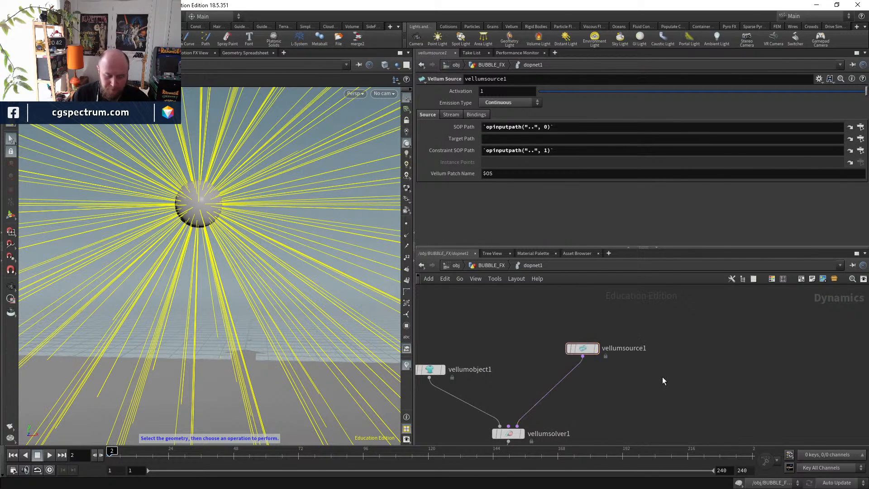
pyautogui.press('Tab')
pyautogui.write('sop')
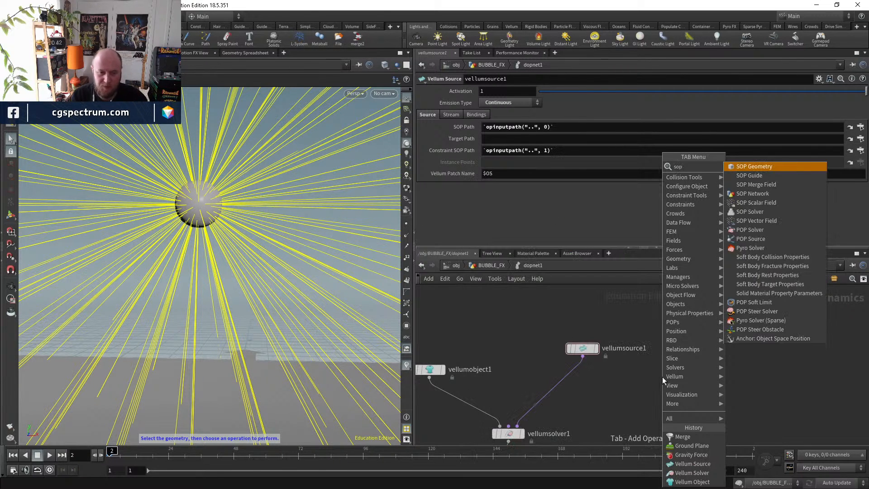
pyautogui.press('Escape')
# - Return to BUBBLE_FX and raise edgefracture1's Initial Pieces to 20, settling on 80
pyautogui.click(490, 266)
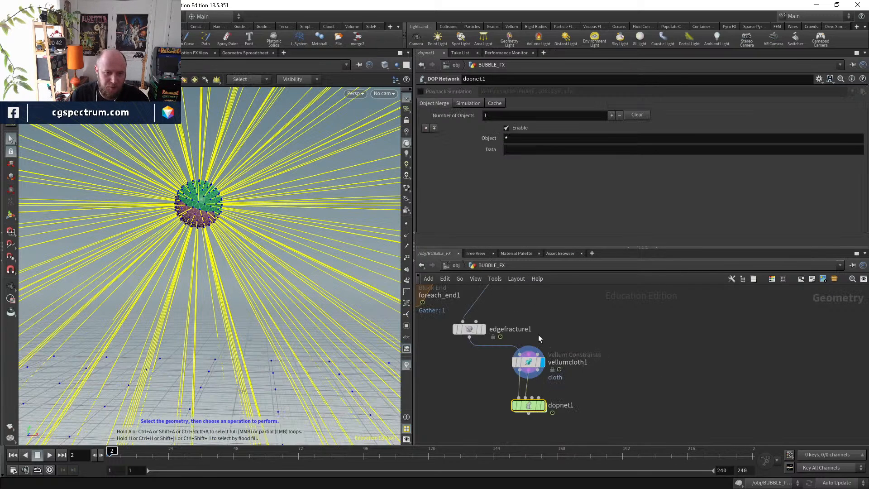
pyautogui.moveTo(539, 336); pyautogui.dragTo(548, 398, button='middle')
pyautogui.click(481, 391)
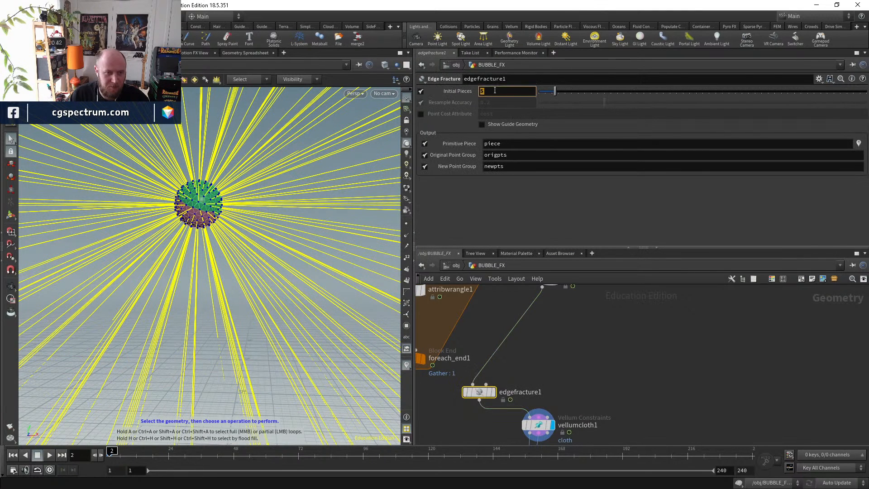
pyautogui.write('20')
pyautogui.press('Return')
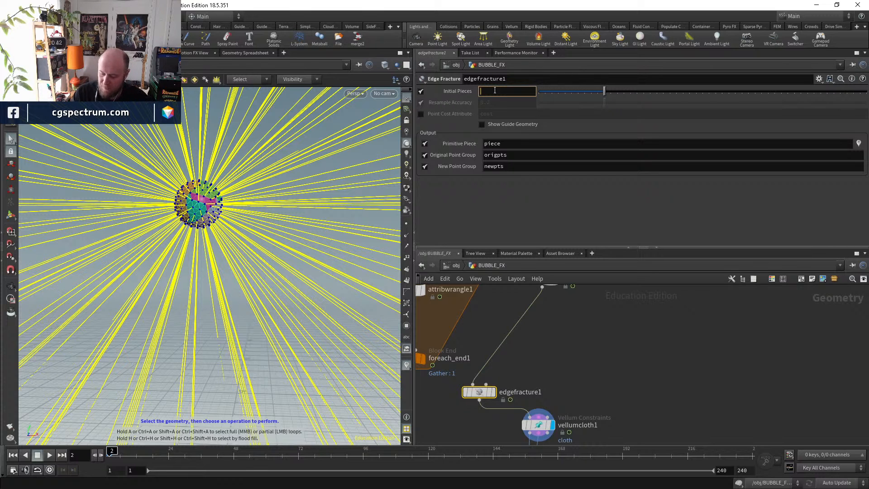
pyautogui.moveTo(591, 416); pyautogui.dragTo(585, 346, button='middle')
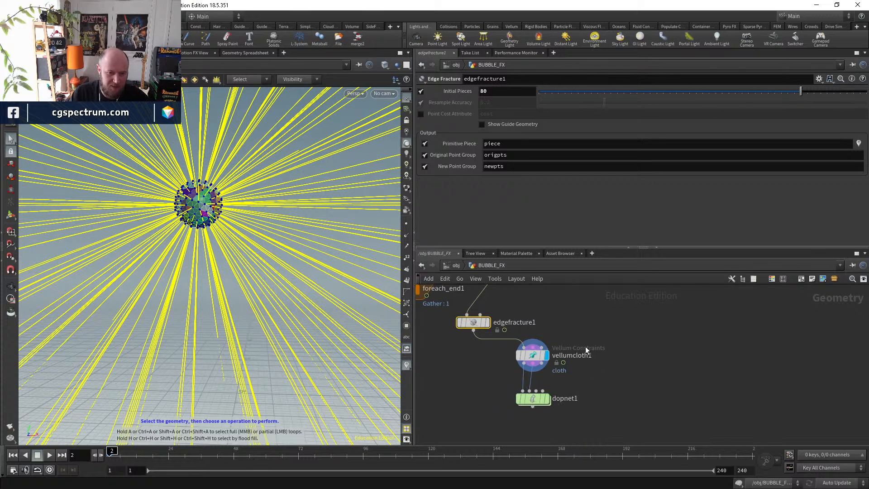
# - Display dopnet1, play the simulation from frame 1 to check the fragments, and return to frame 1
pyautogui.click(549, 399)
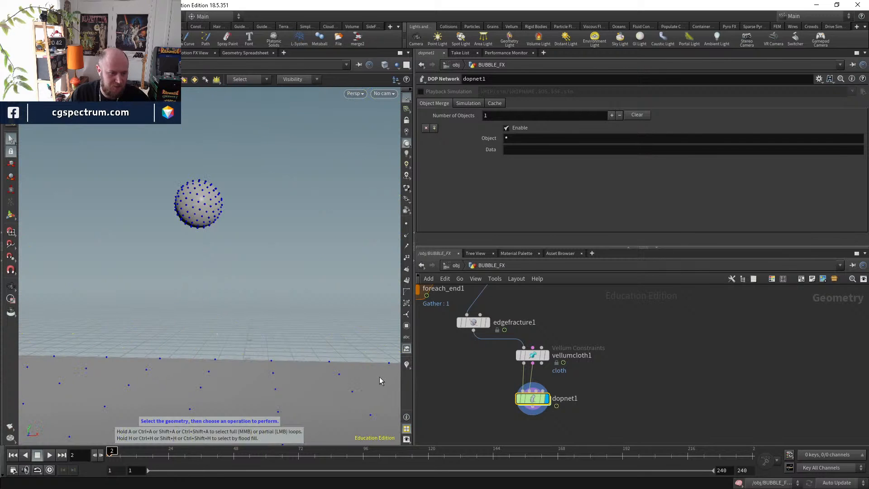
pyautogui.click(12, 458)
pyautogui.click(49, 455)
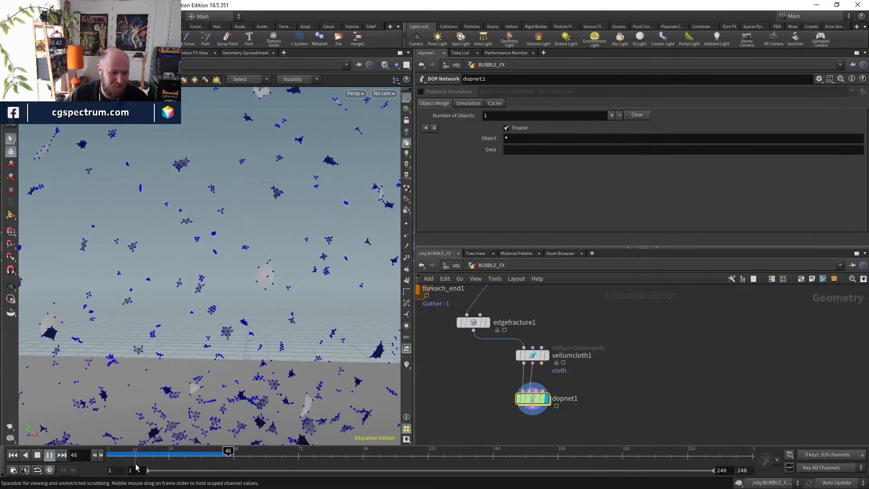
pyautogui.moveTo(131, 454); pyautogui.dragTo(104, 451)
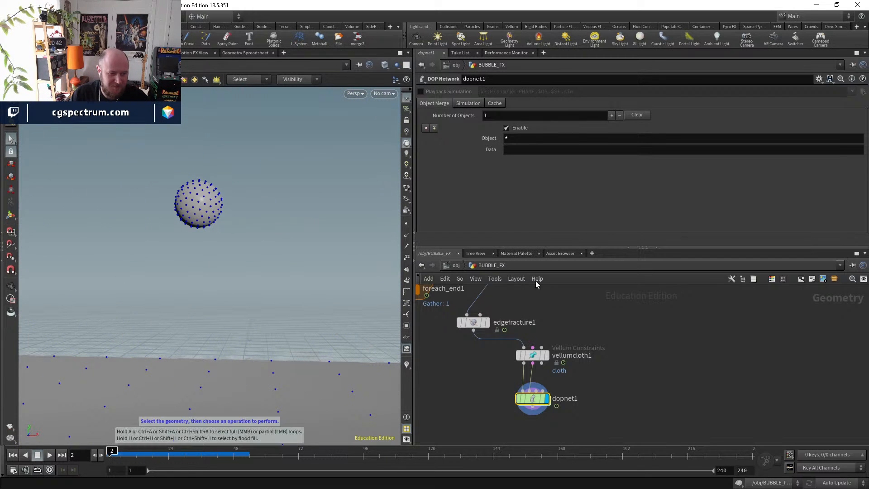
pyautogui.click(13, 455)
# - Display edgefracture1 and set its Initial Pieces to 30
pyautogui.moveTo(579, 344); pyautogui.dragTo(595, 439, button='middle')
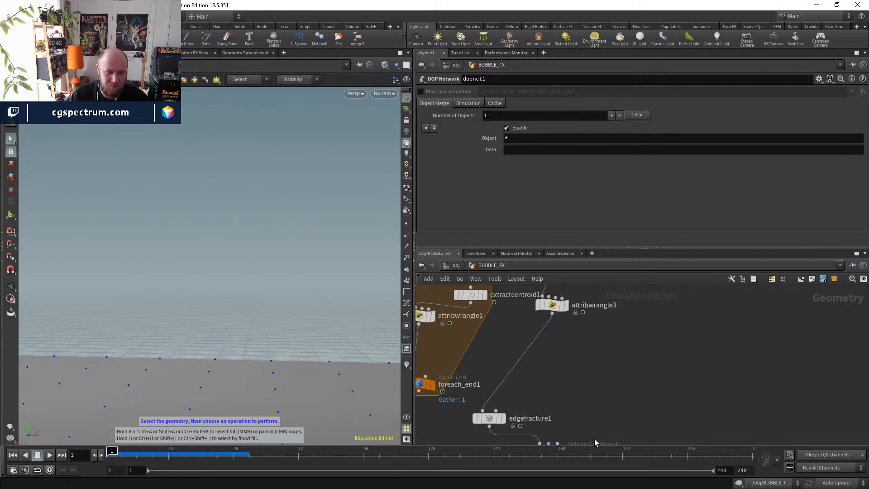
pyautogui.click(503, 419)
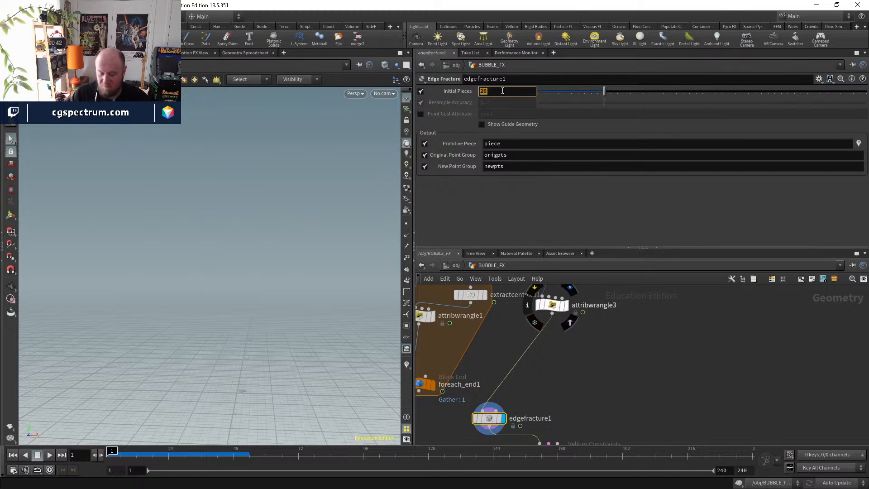
pyautogui.moveTo(672, 384); pyautogui.dragTo(645, 290, button='middle')
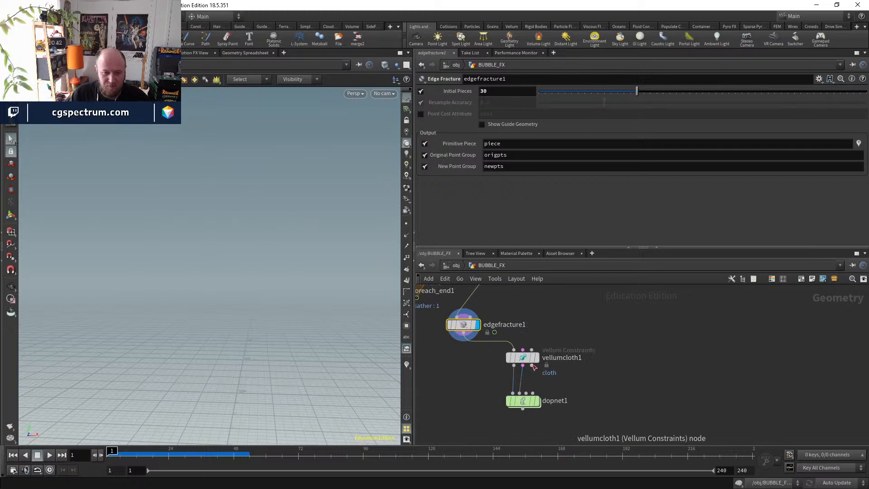
# - Enter dopnet1 and play the simulation with 30 pieces per bubble, and return to frame 1
pyautogui.doubleClick(524, 400)
pyautogui.click(49, 455)
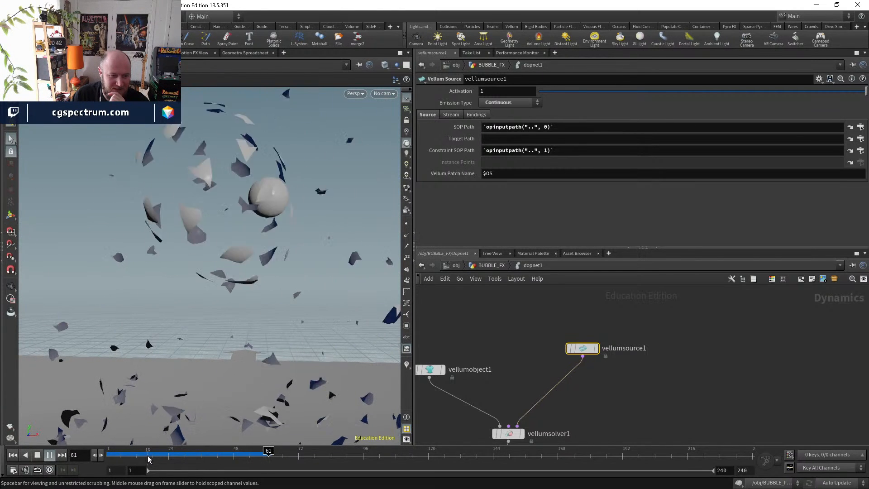
pyautogui.click(13, 455)
pyautogui.moveTo(658, 370); pyautogui.dragTo(653, 386, button='middle')
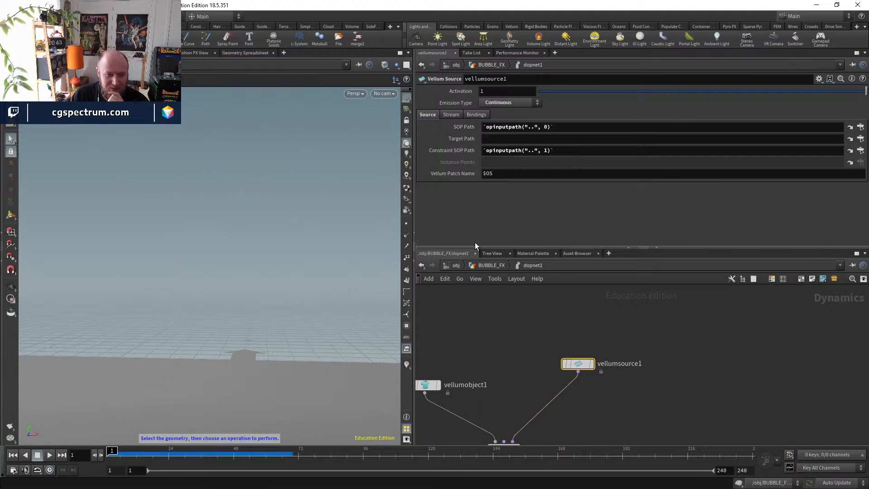
# - Go back to BUBBLE_FX and set the attribwrangle3 expression to v@v=v@N*10;
pyautogui.click(492, 265)
pyautogui.moveTo(607, 348); pyautogui.dragTo(606, 373, button='middle')
pyautogui.click(525, 383)
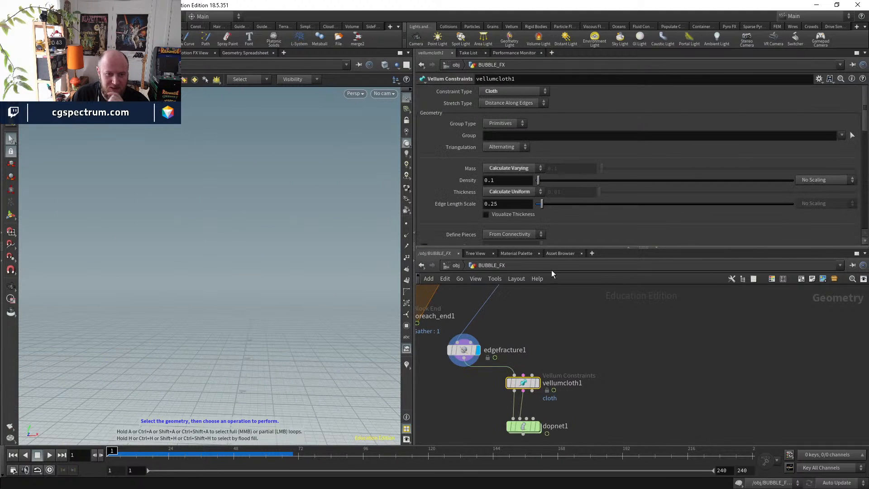
pyautogui.moveTo(564, 318); pyautogui.dragTo(559, 402, button='middle')
pyautogui.click(464, 420)
pyautogui.moveTo(584, 357); pyautogui.dragTo(593, 281, button='middle')
pyautogui.moveTo(539, 287); pyautogui.dragTo(542, 374, button='middle')
pyautogui.click(538, 322)
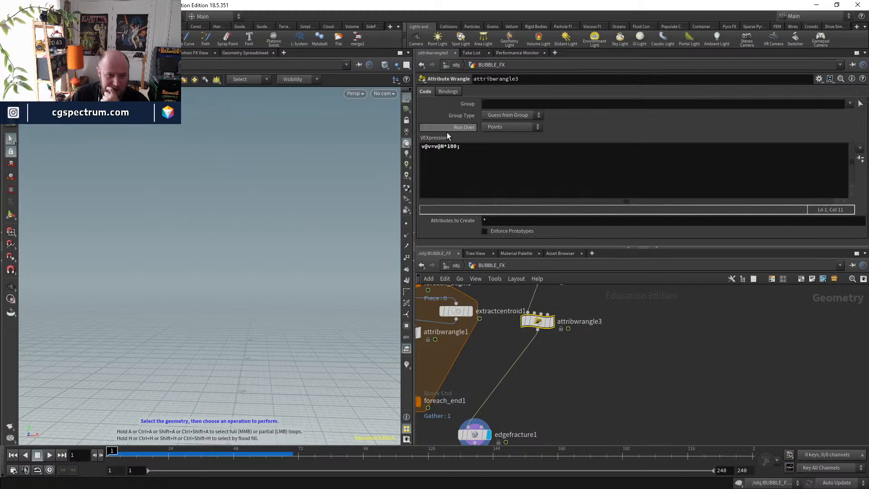
pyautogui.click(458, 157)
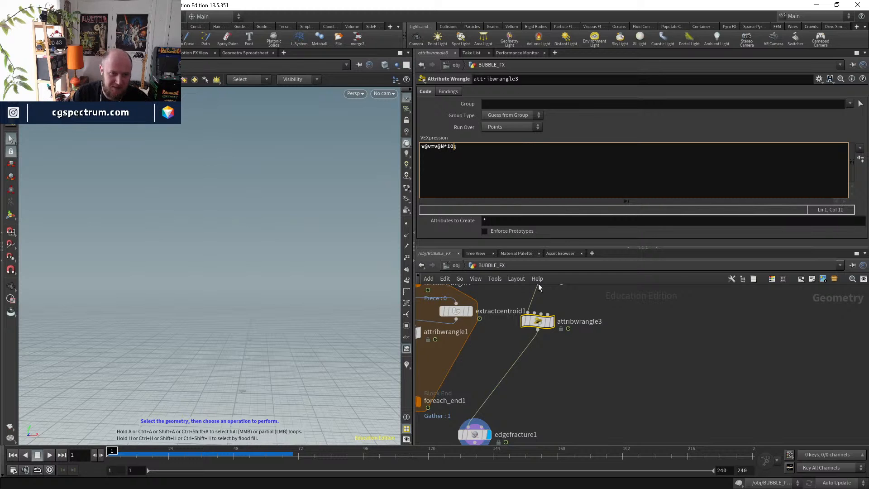
# - Enter dopnet1 and play the simulation with the reduced outward velocity, and return to frame 1
pyautogui.moveTo(538, 283); pyautogui.dragTo(574, 251, button='middle')
pyautogui.doubleClick(505, 356)
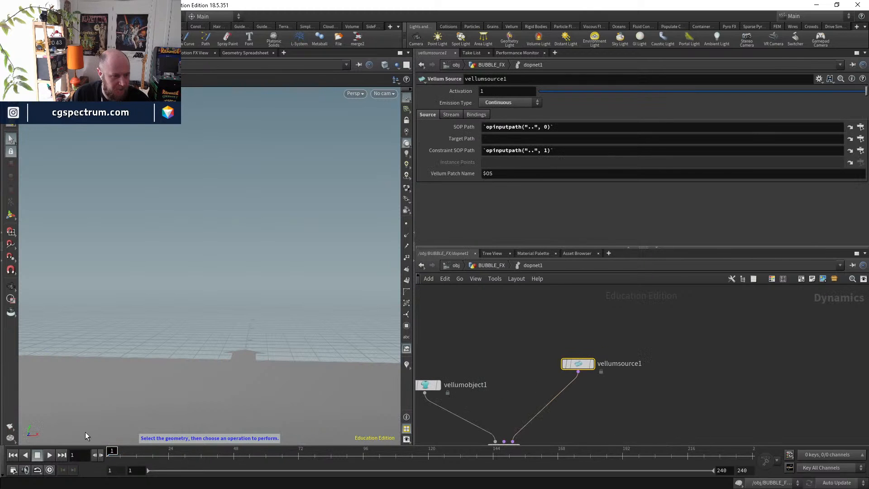
pyautogui.click(50, 455)
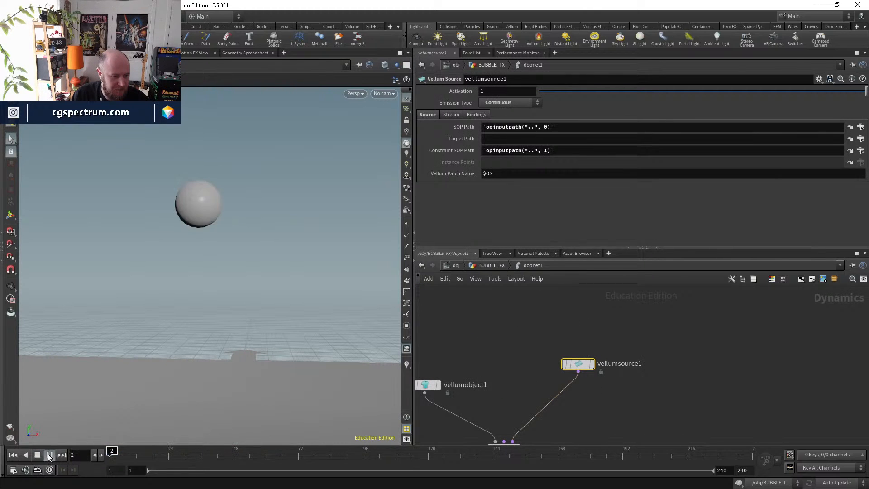
pyautogui.click(115, 458)
# - Set edgefracture1's Initial Pieces to 20 in BUBBLE_FX, and replay the dopnet1 simulation
pyautogui.press('u')
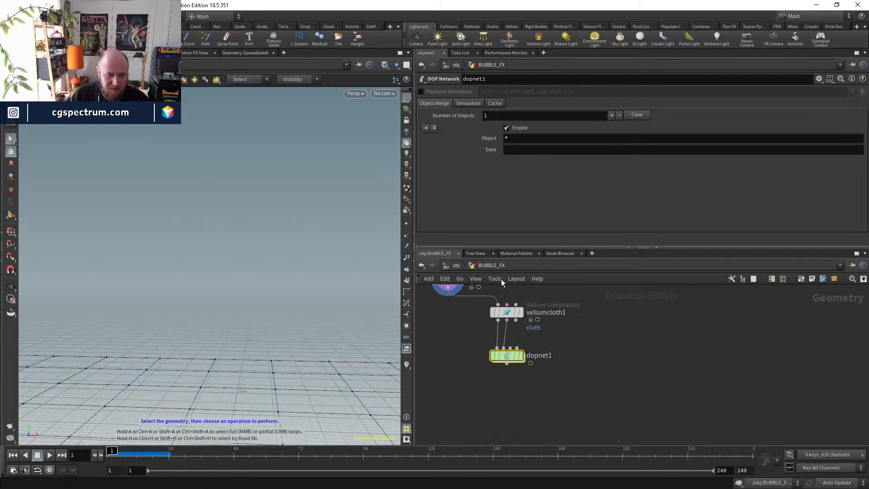
pyautogui.moveTo(496, 346)
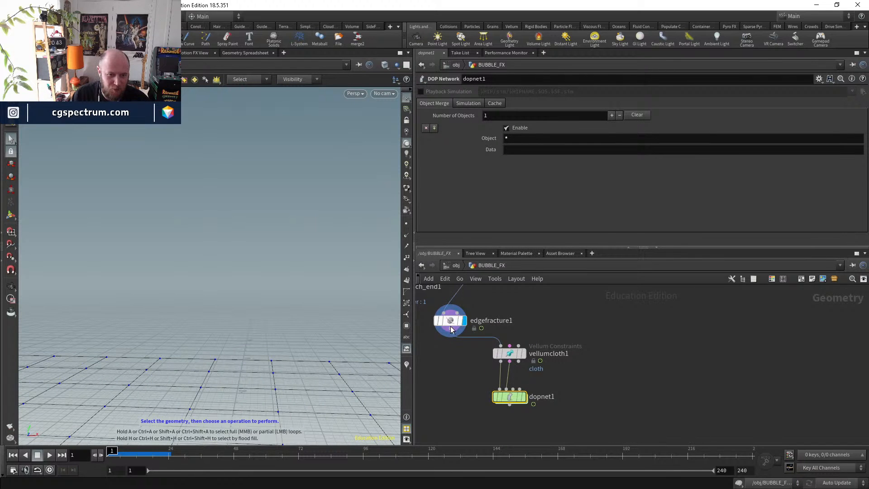
pyautogui.click(451, 322)
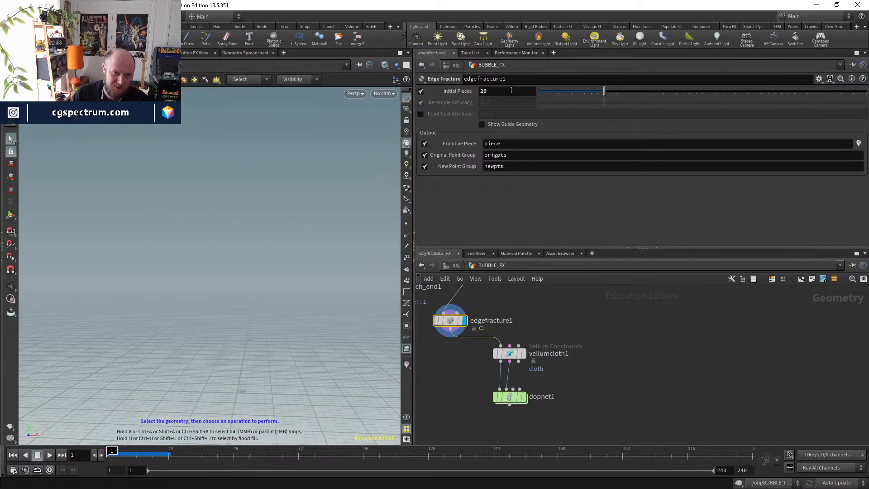
pyautogui.doubleClick(510, 397)
pyautogui.click(49, 455)
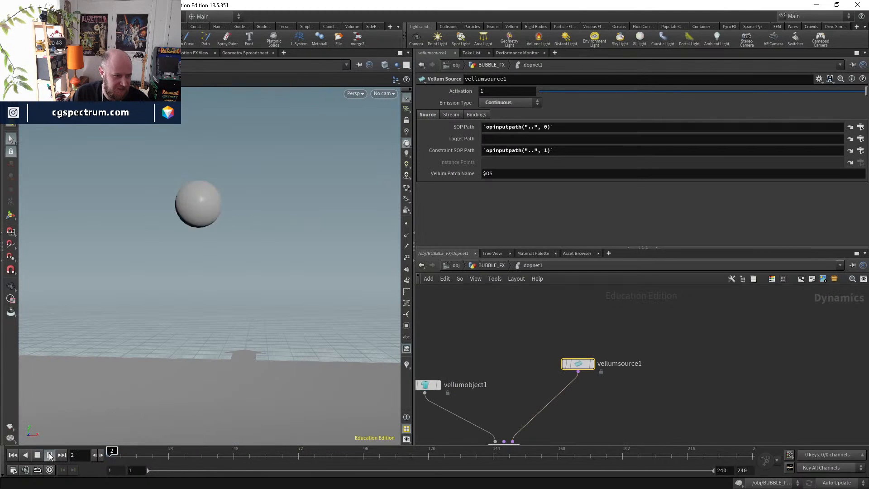
pyautogui.hotkey('ctrl', 'Up')
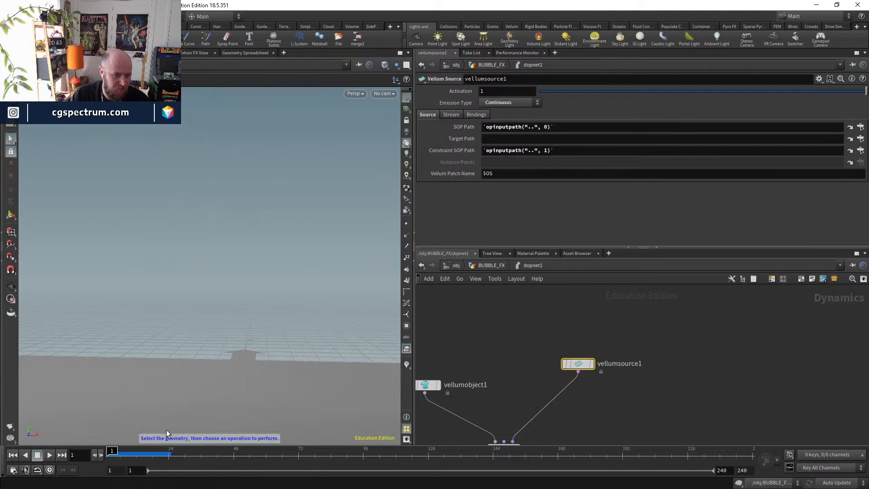
# - Set edgefracture1's Initial Pieces to 15, play the dopnet1 simulation, and return to frame 1
pyautogui.click(502, 265)
pyautogui.click(455, 313)
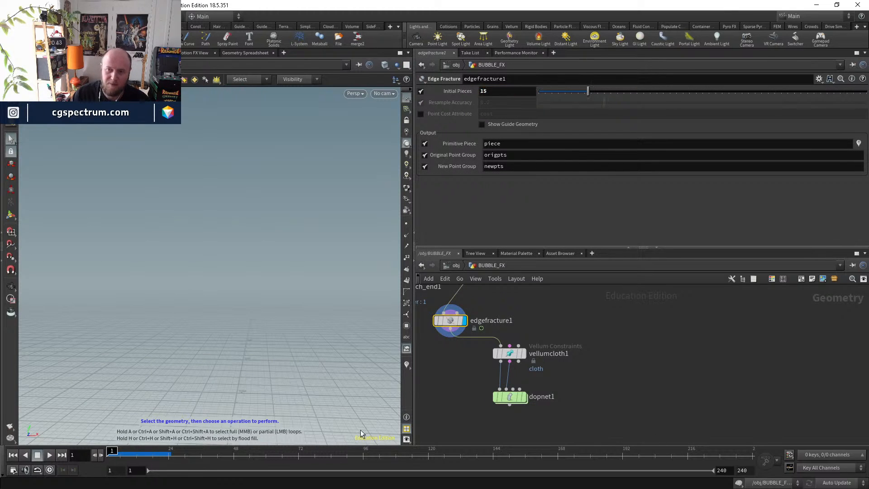
pyautogui.doubleClick(509, 397)
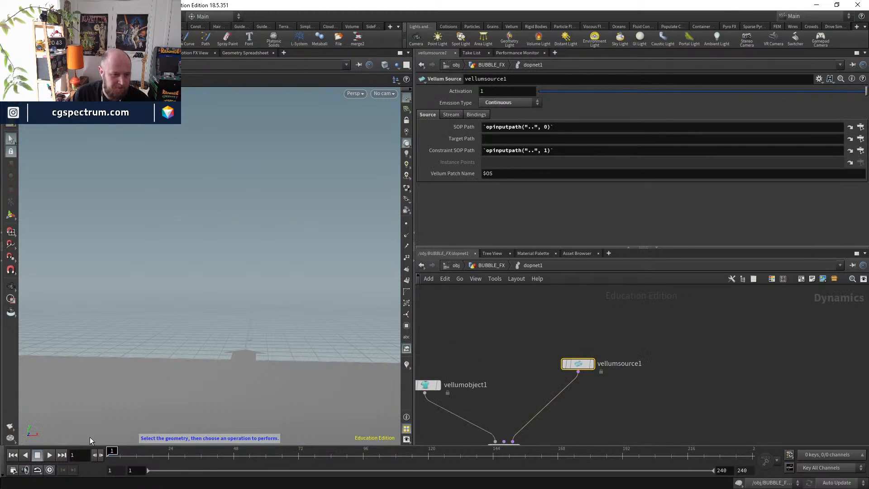
pyautogui.click(48, 455)
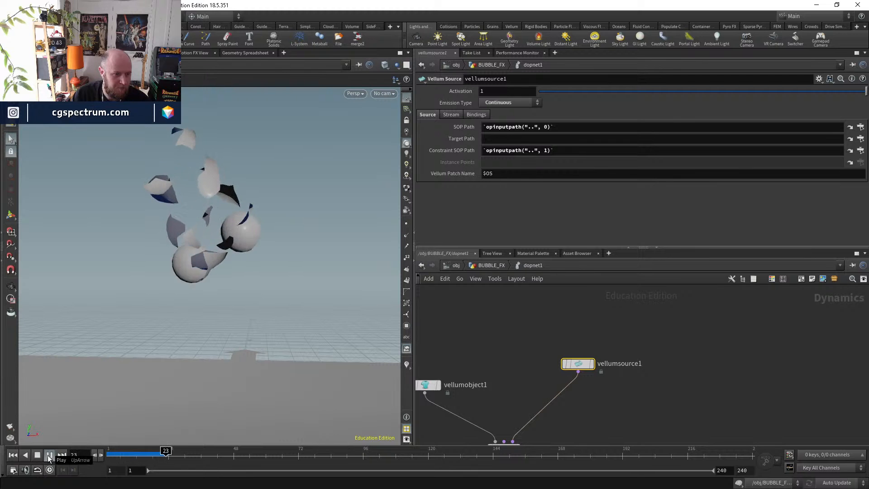
pyautogui.click(47, 456)
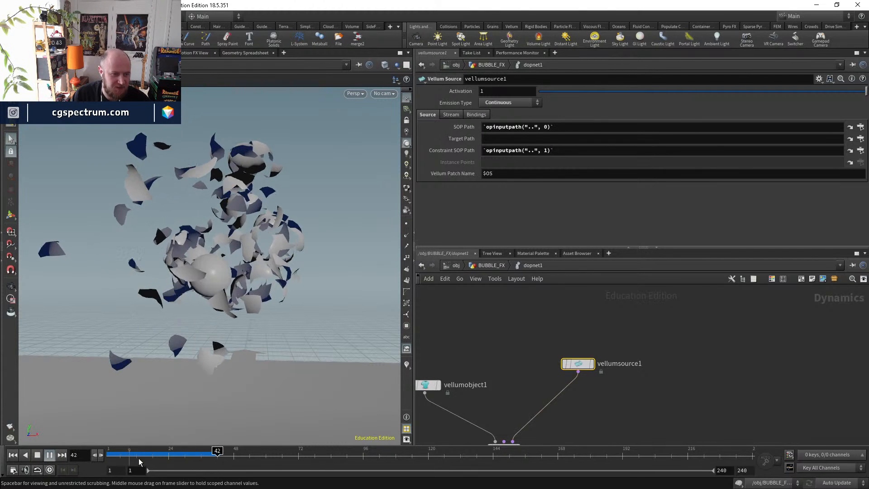
pyautogui.hotkey('ctrl', 'Up')
# - Rewire copytopoints1's target points input in BUBBLE_FX to come from attribinterpolate1 instead of attribvop1
pyautogui.moveTo(543, 294); pyautogui.dragTo(591, 400, button='middle')
pyautogui.click(492, 265)
pyautogui.scroll(-3, 584, 335)
pyautogui.moveTo(585, 344); pyautogui.dragTo(599, 403, button='middle')
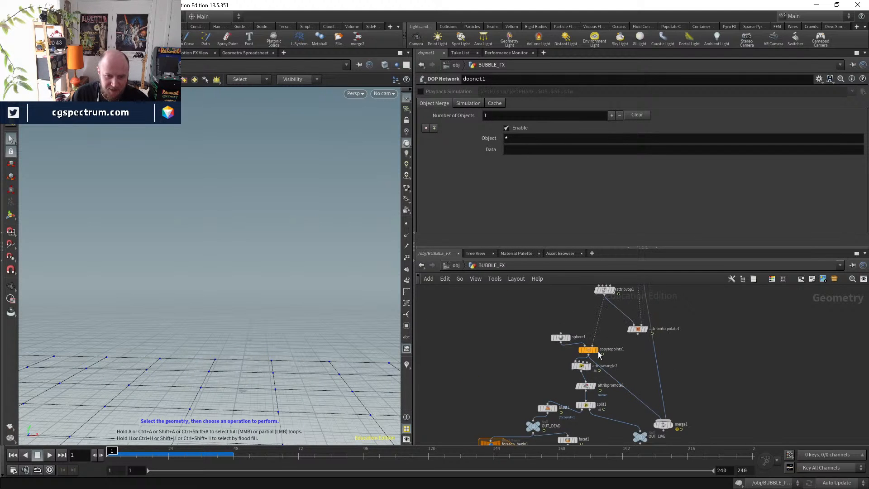
pyautogui.moveTo(593, 336); pyautogui.dragTo(629, 345)
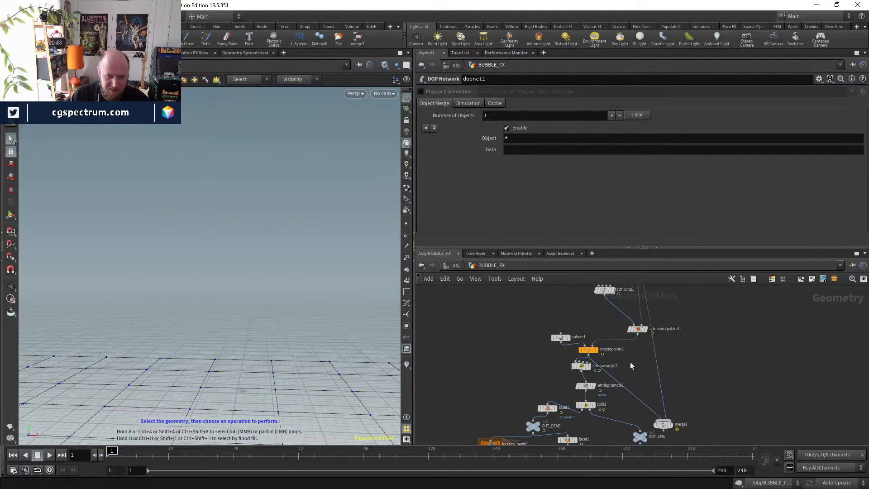
# - Play the dopnet1 simulation with the rewired bubble points, and examine the burst around frame 22 from a lower angle
pyautogui.moveTo(630, 364); pyautogui.dragTo(626, 306, button='middle')
pyautogui.moveTo(610, 390); pyautogui.dragTo(634, 290, button='middle')
pyautogui.keyDown('alt'); pyautogui.moveTo(264, 309); pyautogui.dragTo(149, 371); pyautogui.keyUp('alt')
pyautogui.doubleClick(585, 417)
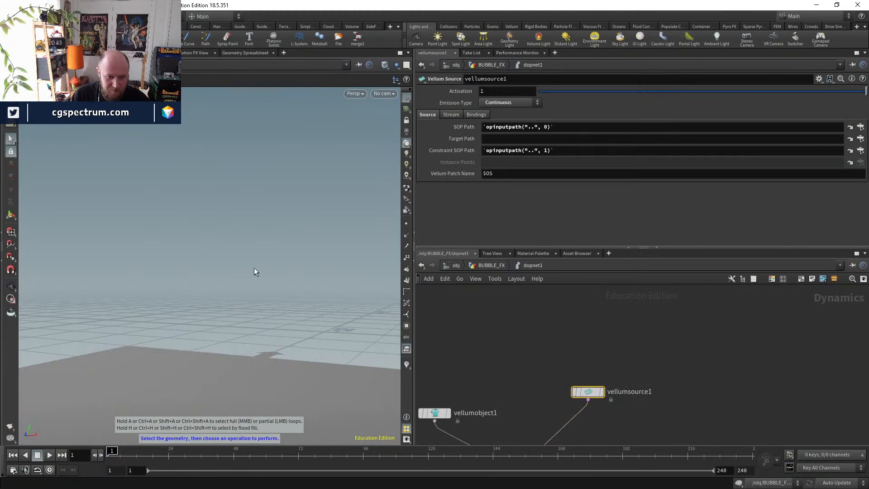
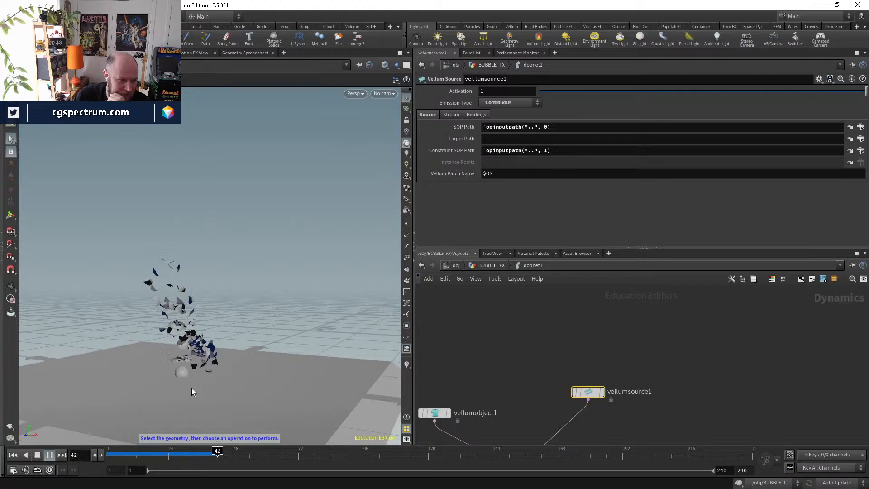
pyautogui.click(171, 453)
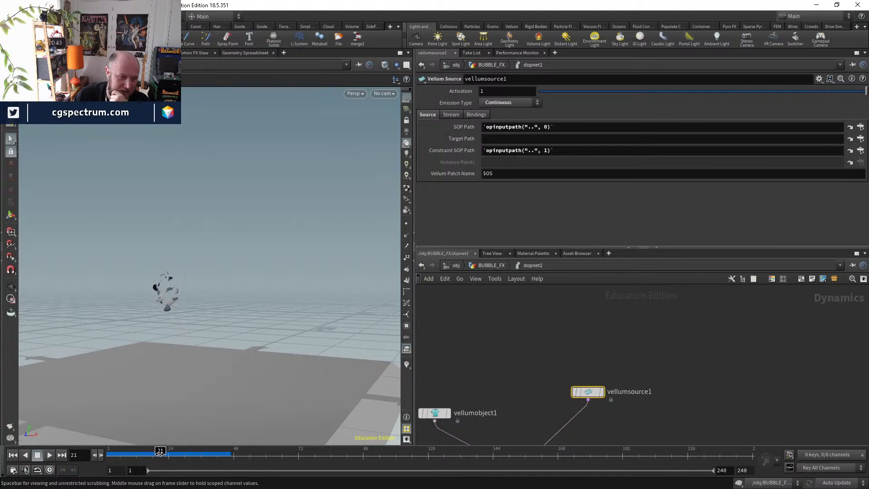
pyautogui.keyDown('alt'); pyautogui.moveTo(190, 385); pyautogui.dragTo(198, 352); pyautogui.keyUp('alt')
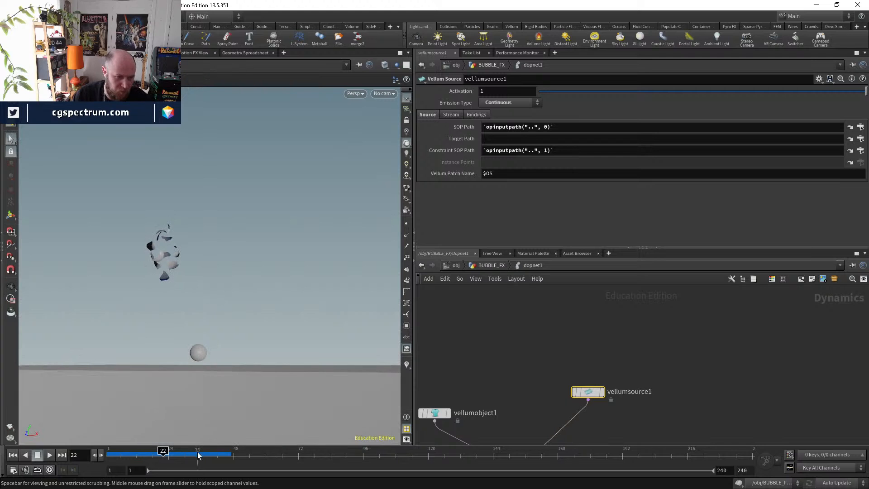
# - Examine the bursting bubble pieces in wireframe around frames 26 to 31 from a closer view
pyautogui.moveTo(169, 455)
pyautogui.mouseDown()
pyautogui.moveTo(190, 456)
pyautogui.moveTo(178, 458)
pyautogui.mouseUp()
pyautogui.press('w')
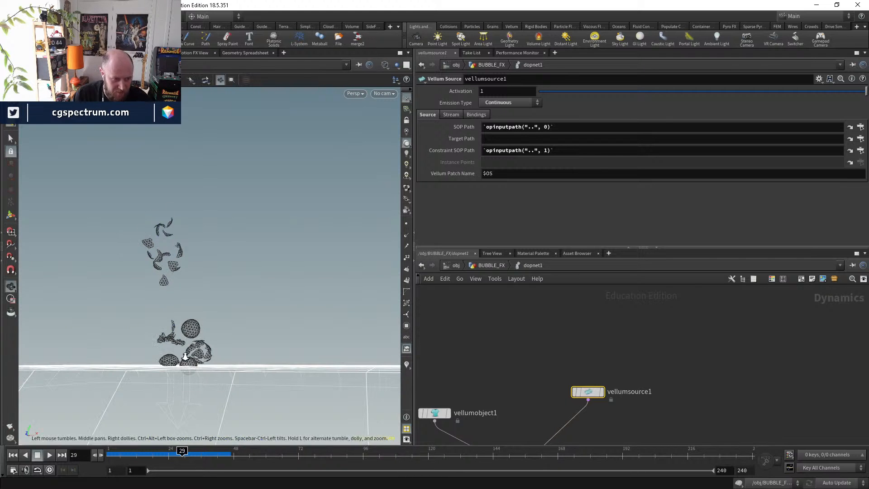
pyautogui.keyDown('alt'); pyautogui.moveTo(188, 354); pyautogui.dragTo(216, 350, button='right'); pyautogui.keyUp('alt')
pyautogui.moveTo(216, 349)
pyautogui.keyDown('alt'); pyautogui.mouseDown()
pyautogui.moveTo(219, 336)
pyautogui.moveTo(220, 344)
pyautogui.mouseUp(); pyautogui.keyUp('alt')
pyautogui.press('Right')
pyautogui.press('Right')
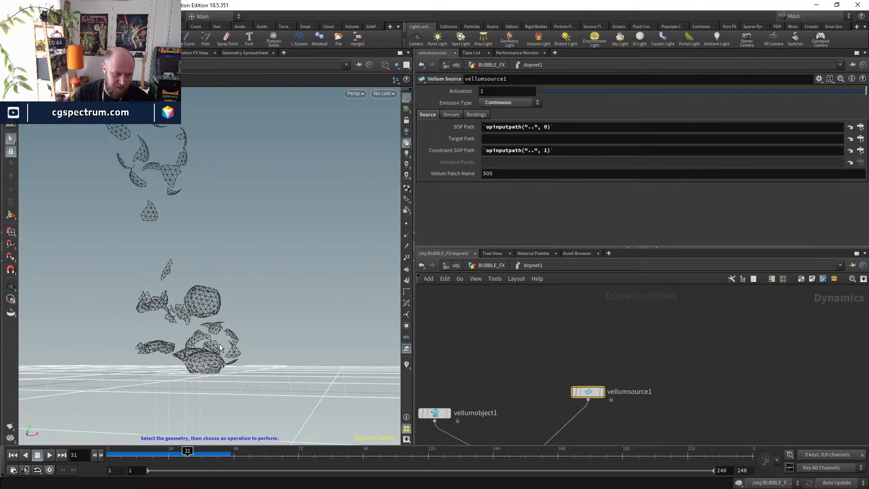
pyautogui.press('Left')
pyautogui.press('Left')
pyautogui.press('Left')
pyautogui.press('Left')
pyautogui.press('Left')
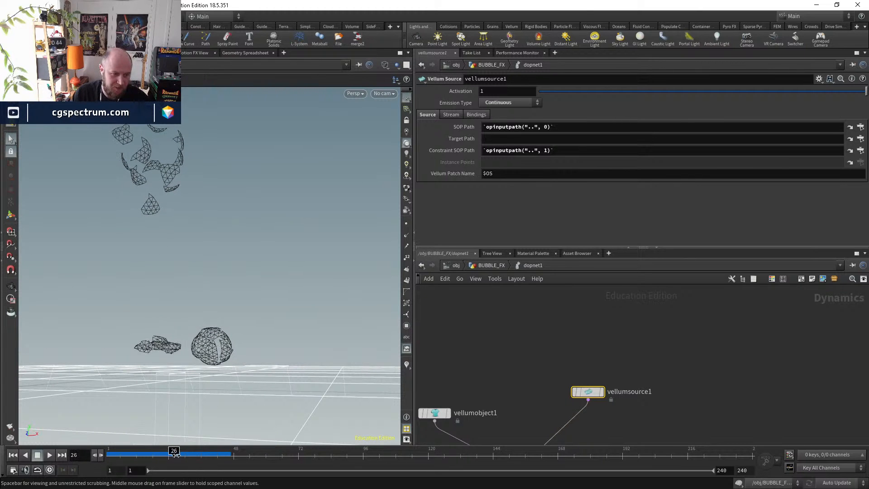
# - Bypass groundplane1 in dopnet1, replay the simulation from frame 1, and scrub to frame 32
pyautogui.moveTo(175, 454); pyautogui.dragTo(109, 454)
pyautogui.moveTo(502, 423); pyautogui.dragTo(564, 332, button='middle')
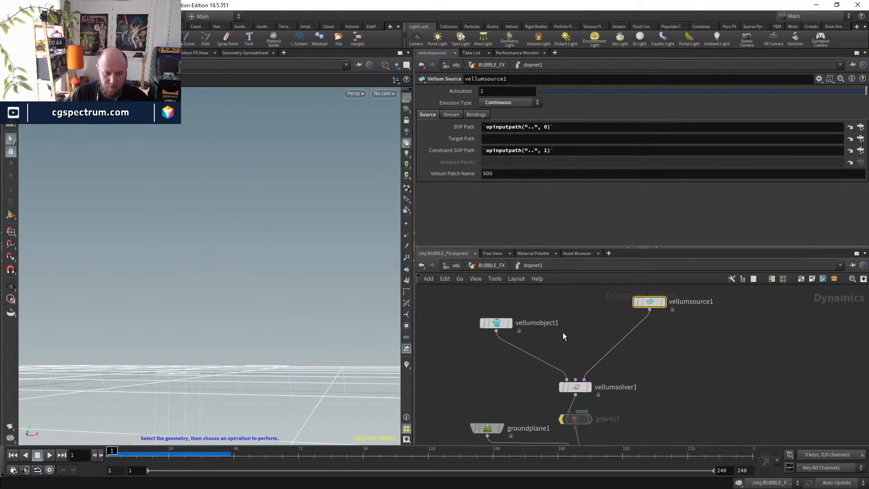
pyautogui.click(474, 427)
pyautogui.moveTo(512, 398); pyautogui.dragTo(498, 365, button='middle')
pyautogui.click(49, 455)
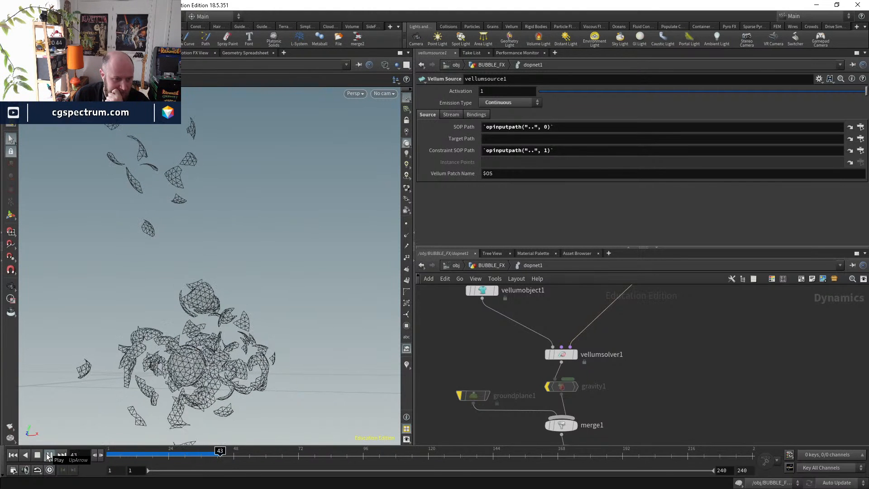
pyautogui.moveTo(115, 456); pyautogui.dragTo(191, 458)
# - Add a Merge node below dopnet1 in BUBBLE_FX and wire dopnet1 into it
pyautogui.click(498, 265)
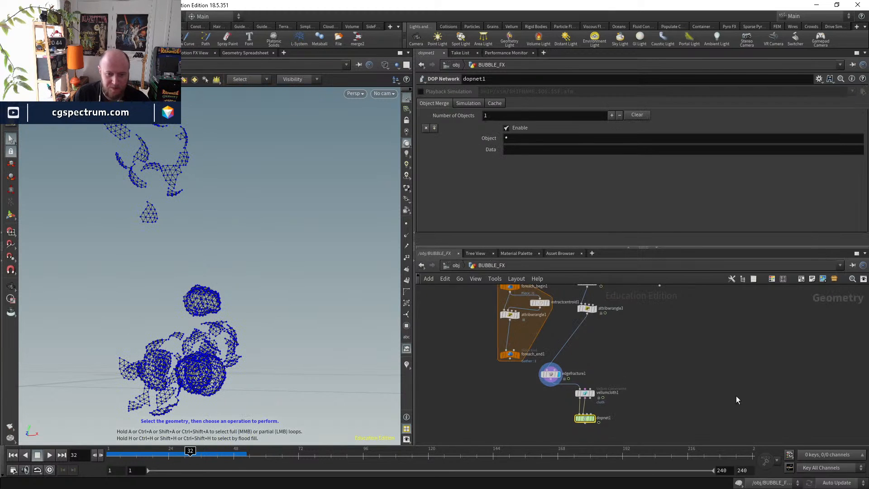
pyautogui.press('Tab')
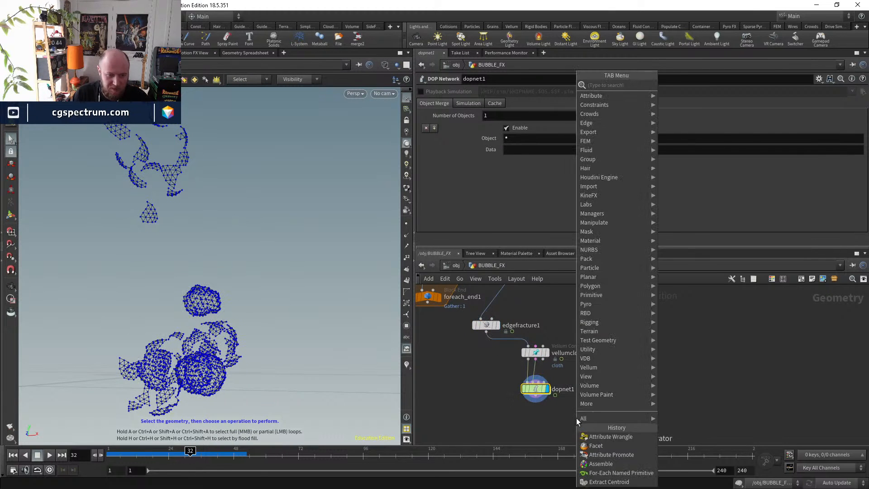
pyautogui.write('merge')
pyautogui.press('Return')
pyautogui.click(577, 417)
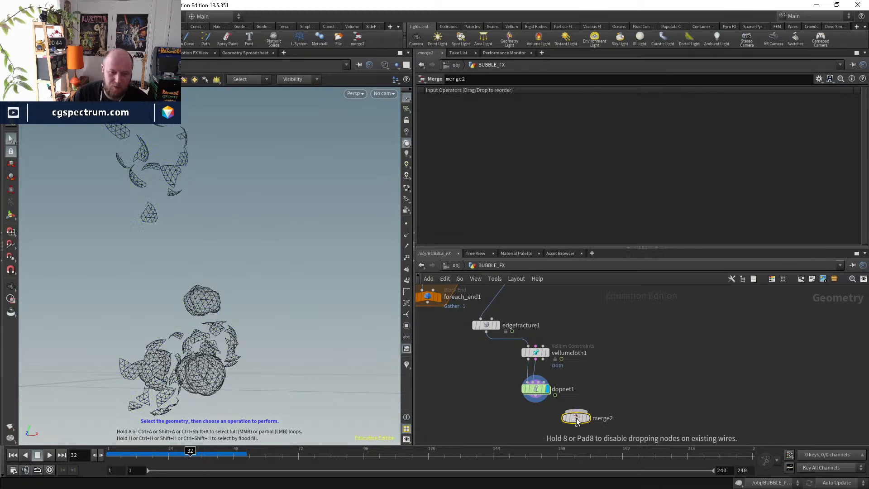
pyautogui.click(538, 397)
pyautogui.click(576, 412)
# - Wire object_merge1 into merge2 as its second input, and display merge2 just below dopnet1
pyautogui.click(577, 412)
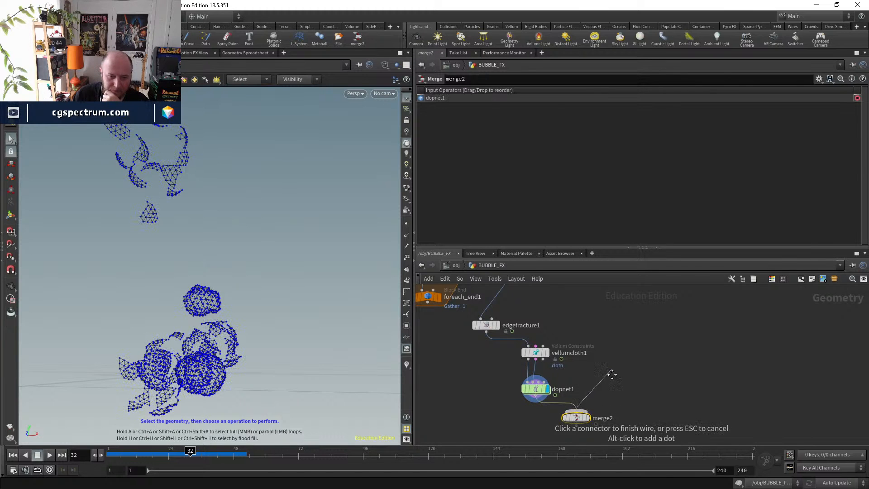
pyautogui.scroll(-3, 615, 362)
pyautogui.moveTo(620, 312); pyautogui.dragTo(615, 439, button='middle')
pyautogui.moveTo(667, 338); pyautogui.dragTo(653, 411, button='middle')
pyautogui.moveTo(642, 348)
pyautogui.mouseDown(button='middle')
pyautogui.moveTo(633, 397)
pyautogui.moveTo(616, 377)
pyautogui.moveTo(624, 292)
pyautogui.mouseUp(button='middle')
pyautogui.scroll(3, 623, 347)
pyautogui.click(575, 317)
pyautogui.moveTo(627, 410)
pyautogui.mouseDown(button='middle')
pyautogui.moveTo(634, 303)
pyautogui.moveTo(609, 307)
pyautogui.mouseUp(button='middle')
pyautogui.moveTo(554, 391); pyautogui.dragTo(554, 277, button='middle')
pyautogui.click(539, 355)
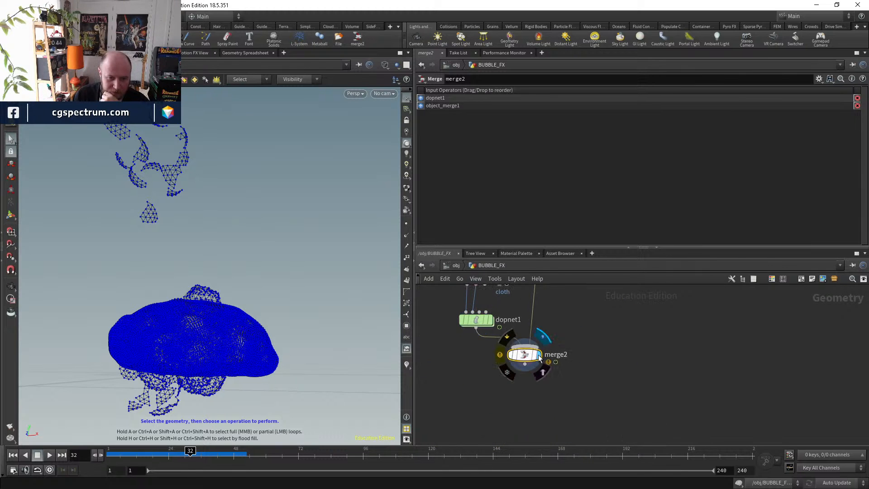
pyautogui.moveTo(527, 356); pyautogui.dragTo(534, 367)
pyautogui.press('Escape')
# - View the merged geometry shaded, scrub to frame 11 to compare the bubbles with the pieces, and inspect dopnet1's node info
pyautogui.hotkey('shift', 'w')
pyautogui.moveTo(209, 346); pyautogui.dragTo(200, 344)
pyautogui.press('s')
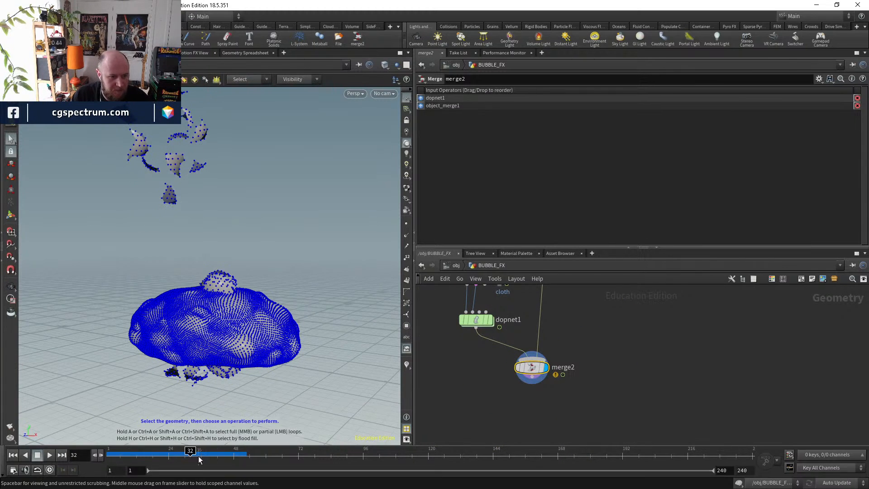
pyautogui.moveTo(162, 454)
pyautogui.mouseDown()
pyautogui.moveTo(213, 454)
pyautogui.moveTo(143, 448)
pyautogui.moveTo(216, 456)
pyautogui.moveTo(109, 455)
pyautogui.moveTo(113, 443)
pyautogui.moveTo(133, 450)
pyautogui.mouseUp()
pyautogui.press('Escape')
pyautogui.moveTo(603, 346); pyautogui.dragTo(615, 396, button='middle')
pyautogui.scroll(-1, 616, 396)
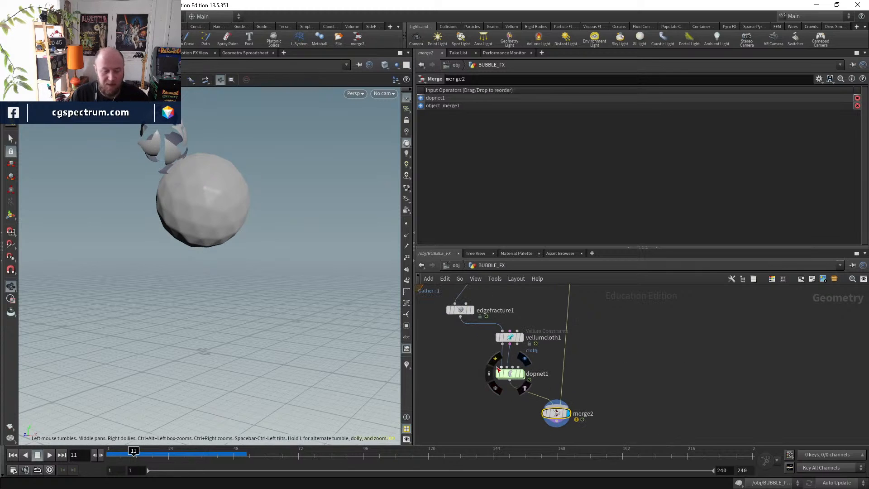
pyautogui.middleClick(508, 375)
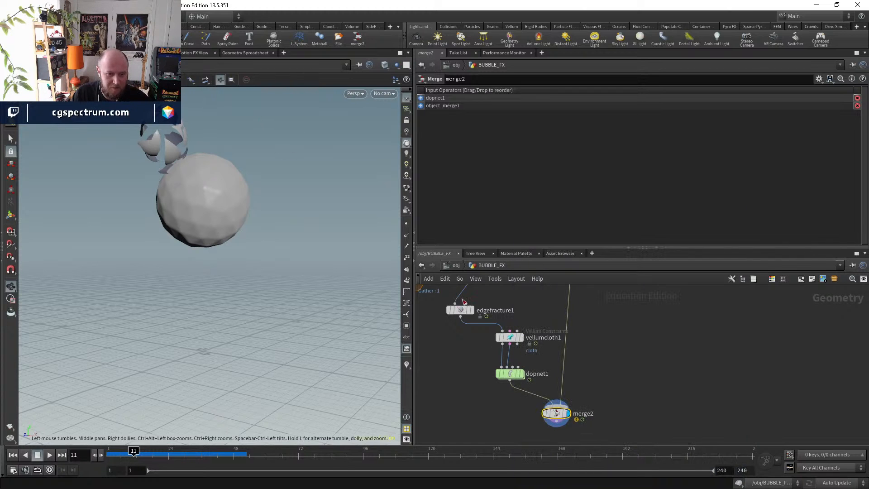
# - Show only the count attribute of merge2 in the Geometry Spreadsheet, and check its values at frames 30 and 34
pyautogui.click(250, 53)
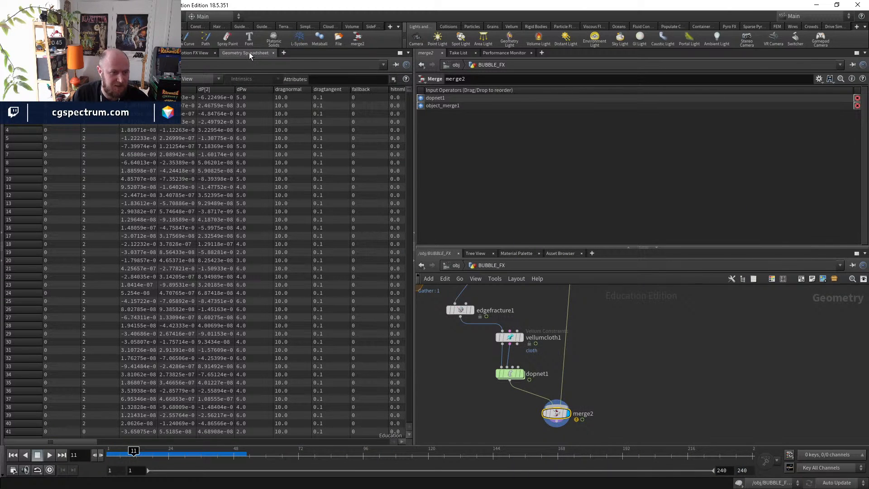
pyautogui.click(216, 80)
pyautogui.click(204, 121)
pyautogui.click(209, 80)
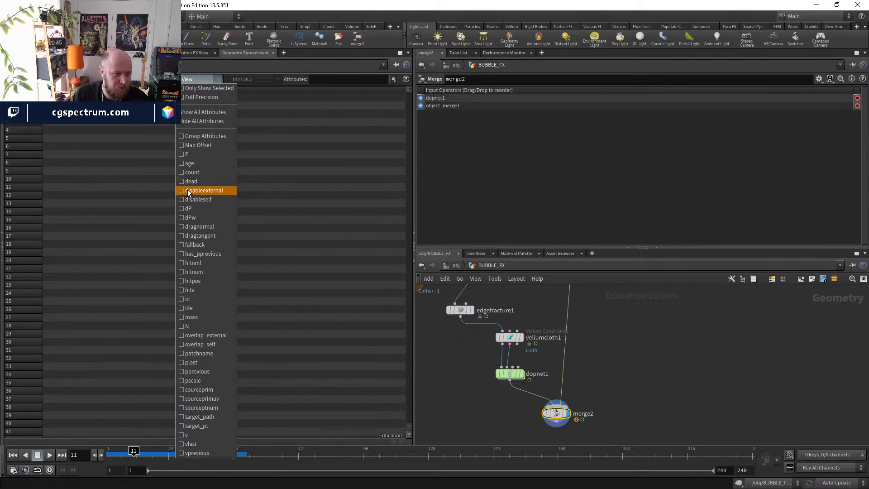
pyautogui.click(194, 172)
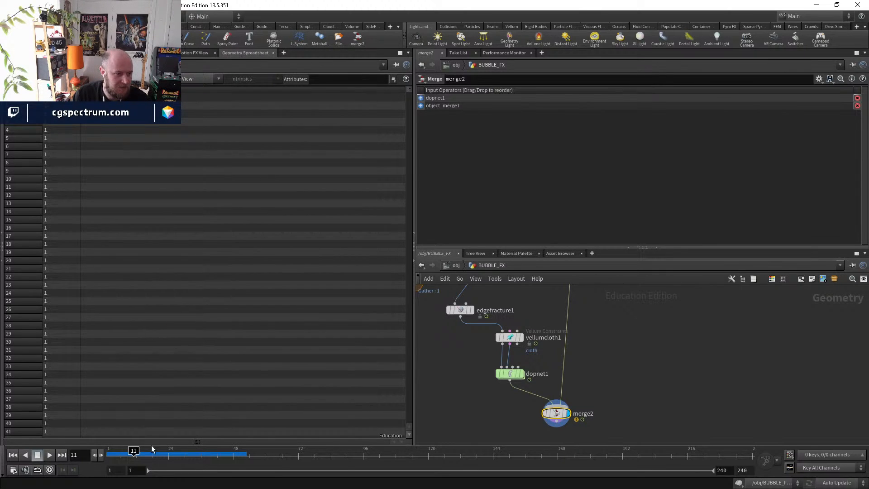
pyautogui.click(186, 454)
pyautogui.moveTo(187, 456)
pyautogui.mouseDown()
pyautogui.moveTo(147, 455)
pyautogui.moveTo(185, 455)
pyautogui.mouseUp()
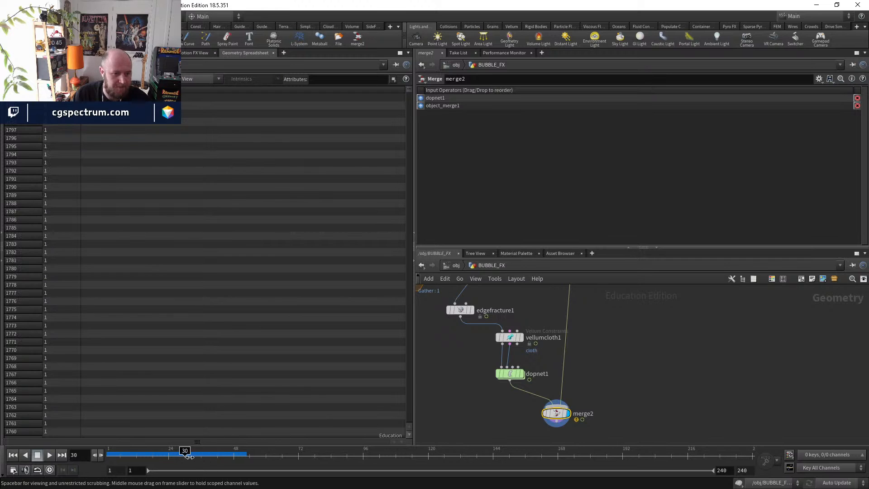
pyautogui.moveTo(189, 457); pyautogui.dragTo(195, 455)
# - Review the node setup inside dopnet1 from frame 1, and check the merged BUBBLE_FX geometry in the 3D view at frame 29
pyautogui.scroll(-1, 525, 302)
pyautogui.moveTo(521, 292); pyautogui.dragTo(527, 421, button='middle')
pyautogui.moveTo(540, 320); pyautogui.dragTo(543, 343, button='middle')
pyautogui.moveTo(543, 422); pyautogui.dragTo(554, 305, button='middle')
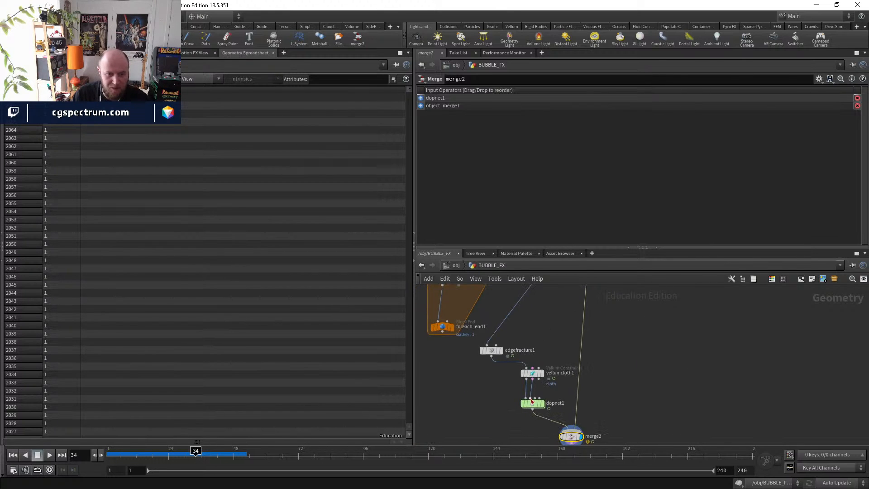
pyautogui.doubleClick(533, 403)
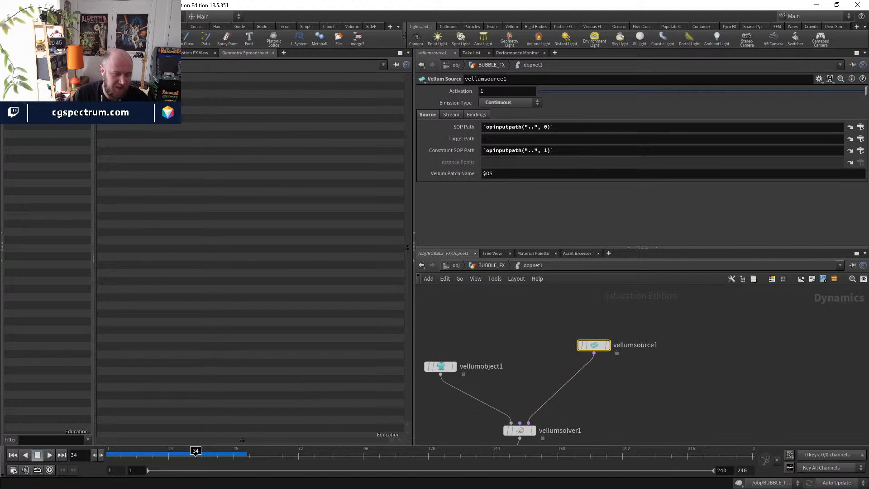
pyautogui.click(19, 53)
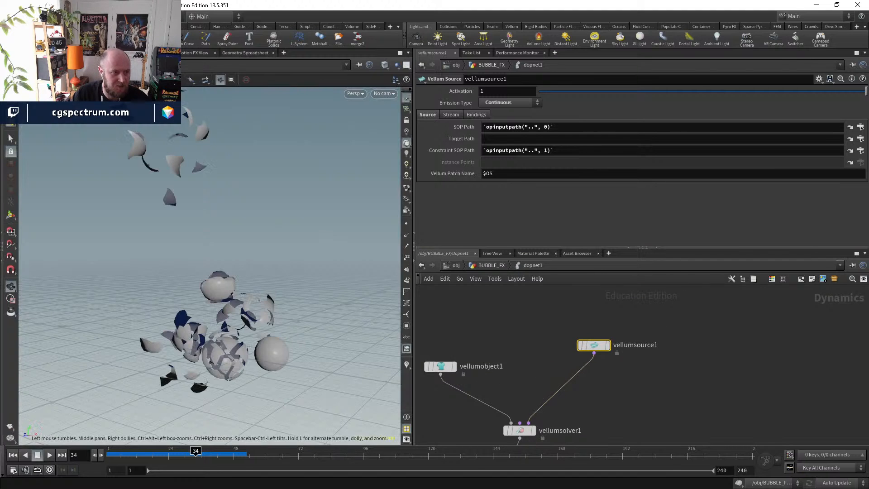
pyautogui.moveTo(195, 454); pyautogui.dragTo(109, 454)
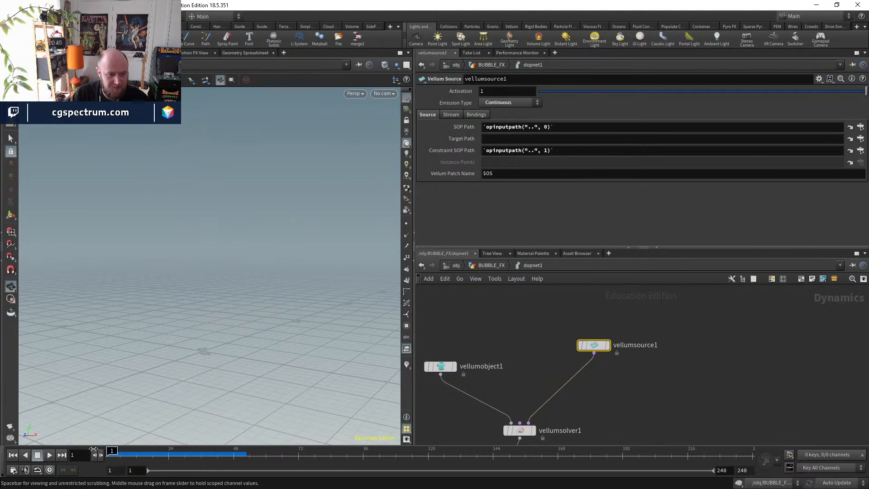
pyautogui.moveTo(622, 427); pyautogui.dragTo(628, 369, button='middle')
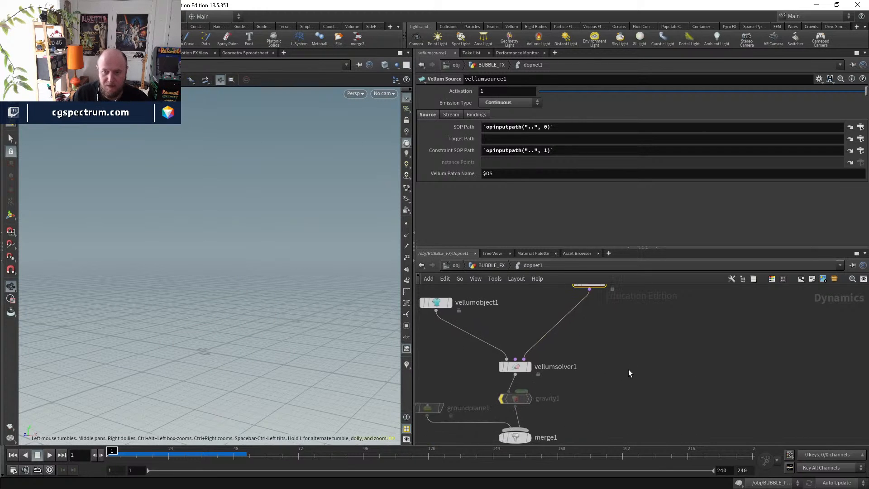
pyautogui.click(496, 265)
pyautogui.moveTo(111, 454); pyautogui.dragTo(182, 452)
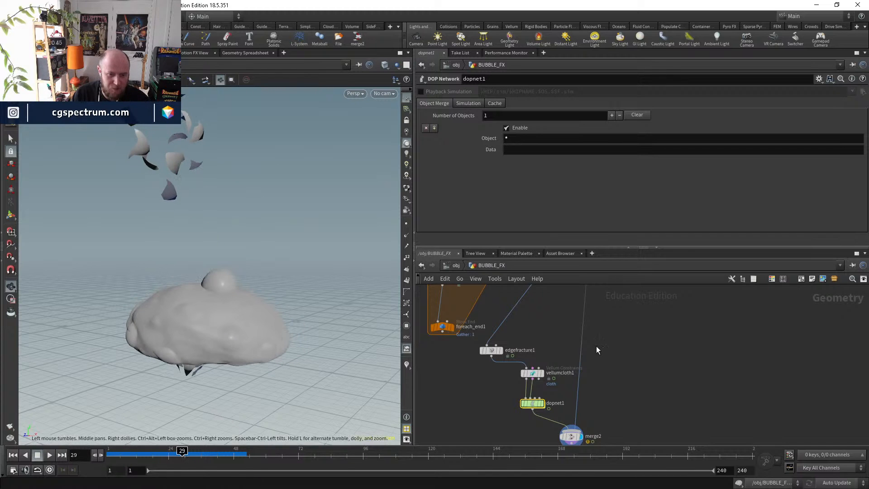
# - Move merge2 further away from dopnet1, and examine the merged geometry in wireframe while scrubbing back to frame 1
pyautogui.moveTo(591, 444); pyautogui.dragTo(566, 395, button='middle')
pyautogui.moveTo(546, 391); pyautogui.dragTo(579, 420)
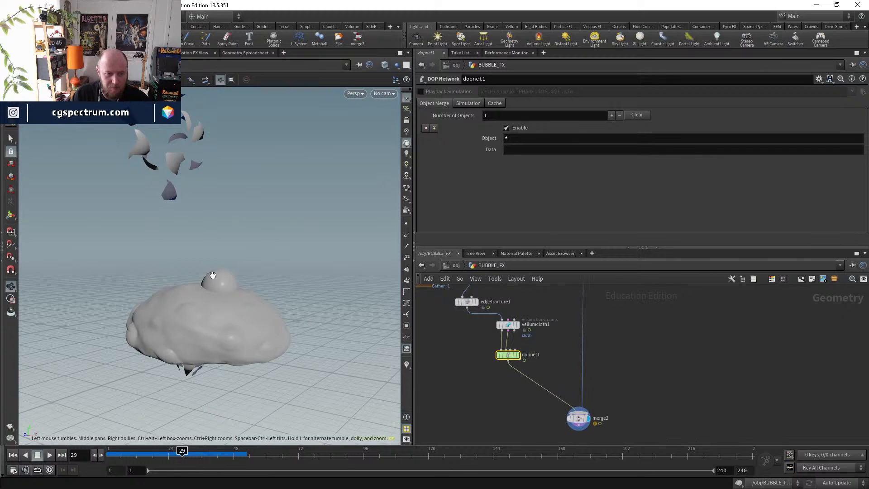
pyautogui.press('w')
pyautogui.scroll(3, 244, 267)
pyautogui.press('w')
pyautogui.press('w')
pyautogui.moveTo(146, 455); pyautogui.dragTo(109, 455)
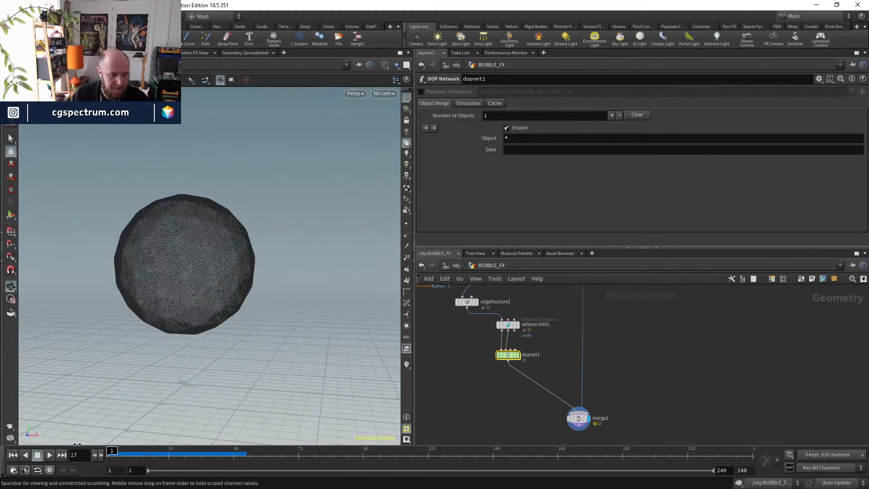
# - Move edgefracture1 and vellumcloth1 upward in the network to make room above dopnet1
pyautogui.moveTo(553, 339); pyautogui.dragTo(544, 412, button='middle')
pyautogui.scroll(2, 498, 397)
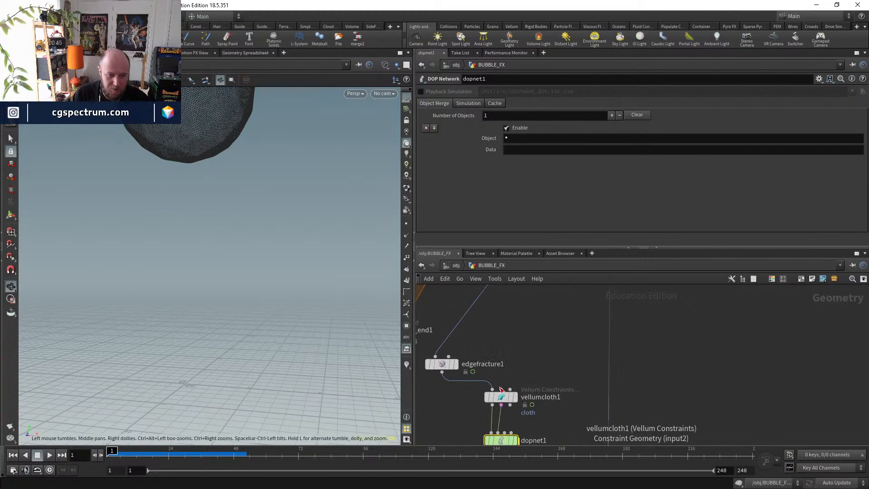
pyautogui.moveTo(452, 365); pyautogui.dragTo(465, 339)
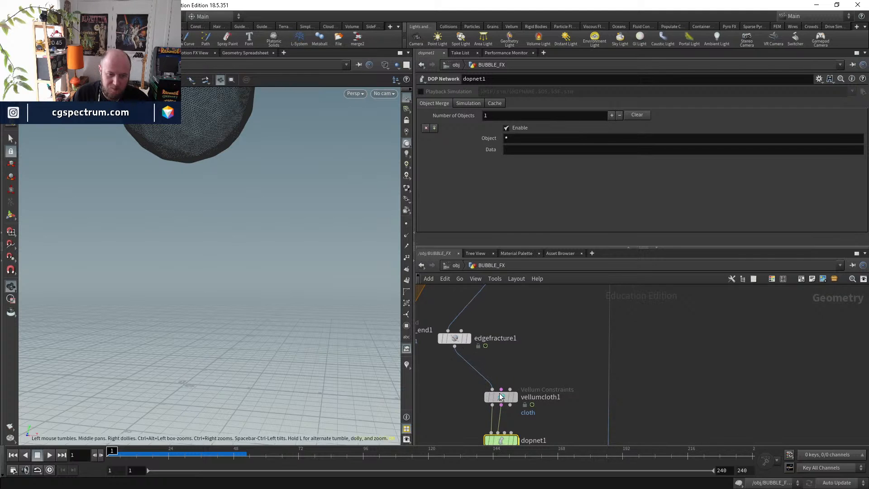
pyautogui.moveTo(497, 397); pyautogui.dragTo(498, 380)
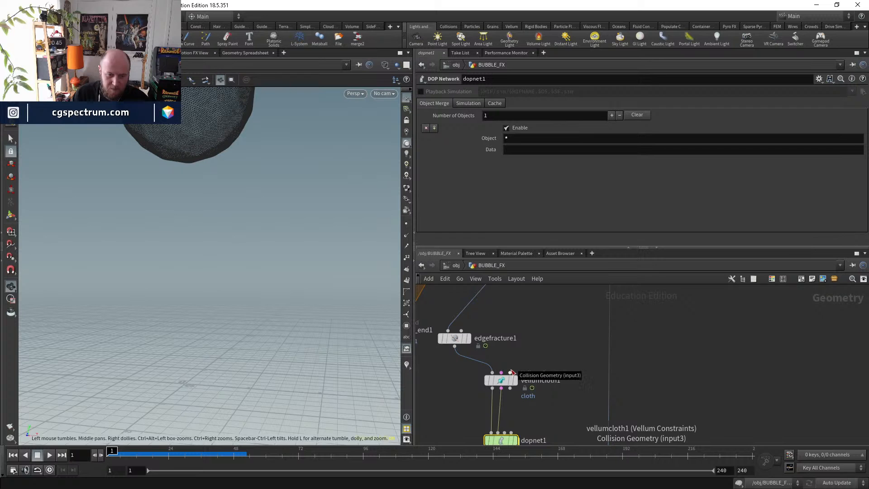
pyautogui.click(511, 372)
pyautogui.click(511, 371)
pyautogui.moveTo(502, 383); pyautogui.dragTo(498, 366)
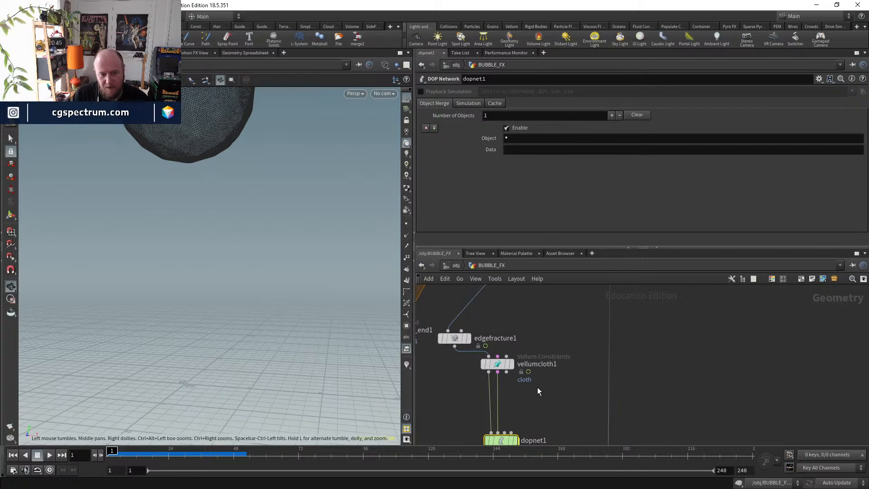
# - Insert a Vellum Attach to Geometry constraint between vellumcloth1 and dopnet1
pyautogui.press('Tab')
pyautogui.write('vellumat')
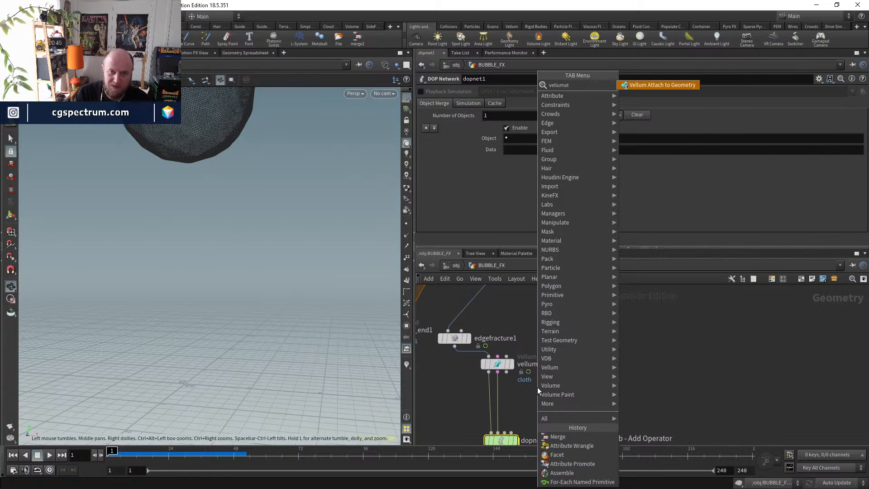
pyautogui.press('Return')
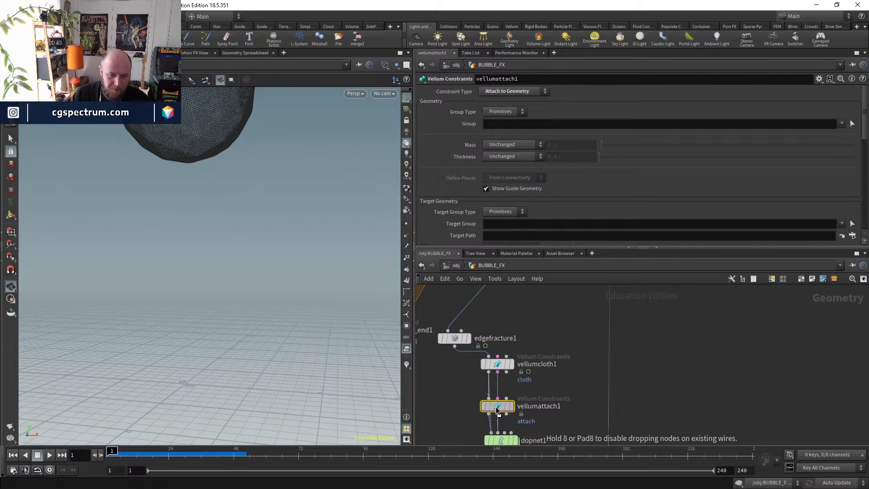
pyautogui.click(497, 408)
# - Wire OUT_LIVE into vellumattach1's third input as collision geometry, and display vellumattach1 in the 3D view
pyautogui.click(499, 398)
pyautogui.moveTo(555, 372); pyautogui.dragTo(547, 410, button='middle')
pyautogui.scroll(-3, 547, 411)
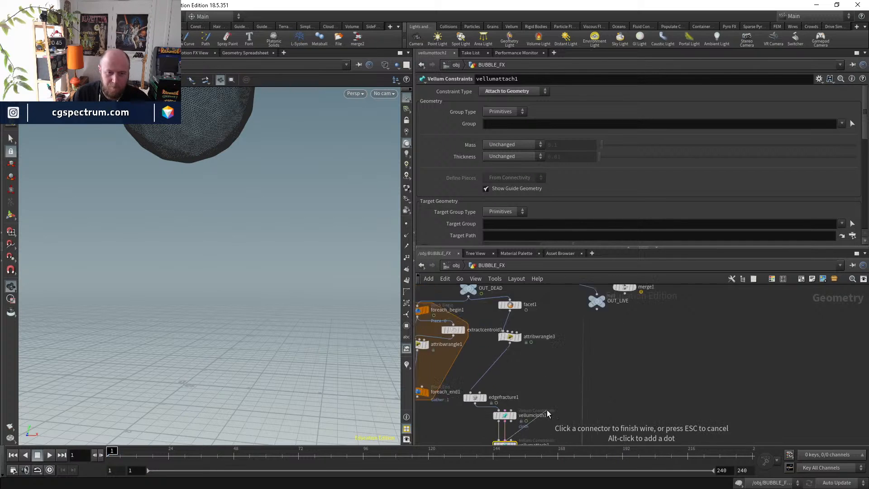
pyautogui.moveTo(566, 349); pyautogui.dragTo(561, 399, button='middle')
pyautogui.scroll(-3, 561, 400)
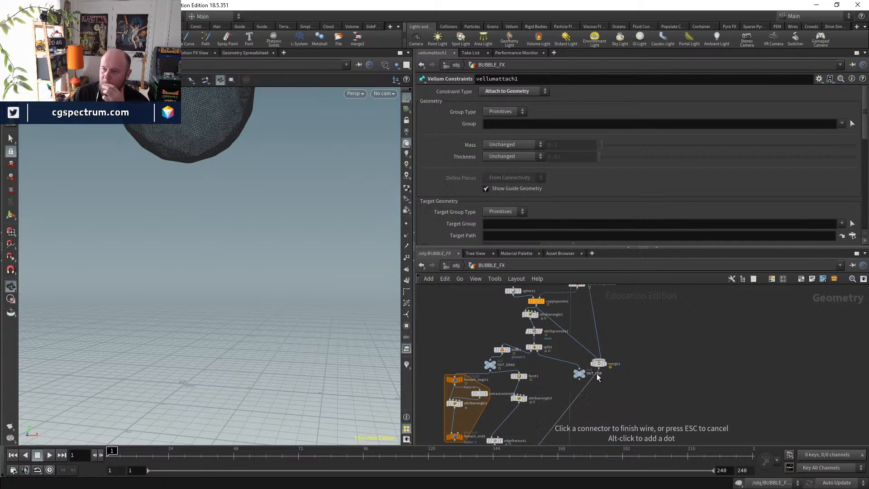
pyautogui.moveTo(621, 344); pyautogui.dragTo(647, 272, button='middle')
pyautogui.scroll(2, 586, 340)
pyautogui.click(586, 340)
pyautogui.moveTo(720, 403); pyautogui.dragTo(700, 275, button='middle')
pyautogui.moveTo(644, 404); pyautogui.dragTo(626, 363, button='middle')
pyautogui.scroll(4, 540, 373)
pyautogui.click(539, 365)
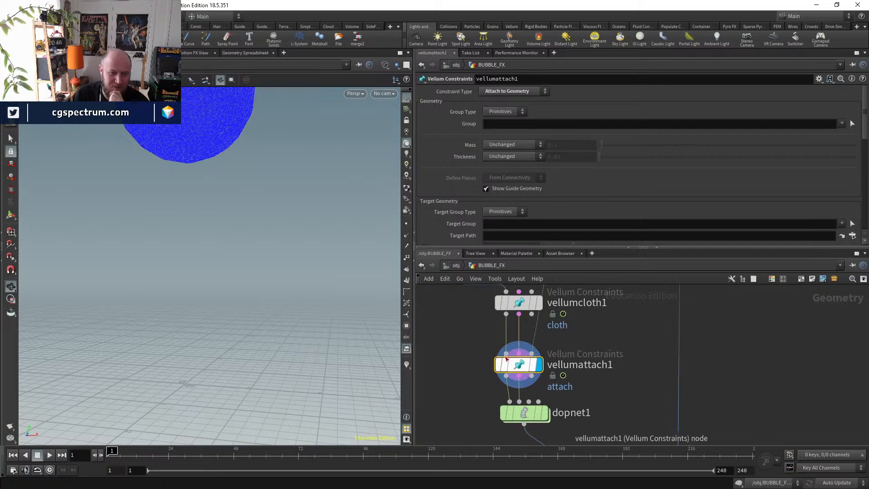
pyautogui.moveTo(201, 178); pyautogui.dragTo(168, 312)
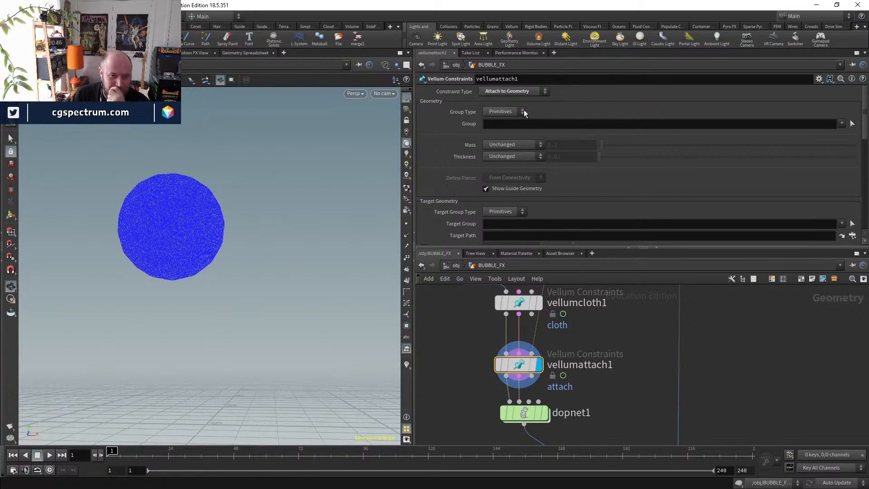
# - Disconnect the collision geometry wire between vellumcloth1 and vellumattach1's third input after checking the Target Geometry options
pyautogui.moveTo(242, 219); pyautogui.dragTo(265, 225)
pyautogui.scroll(-3, 453, 181)
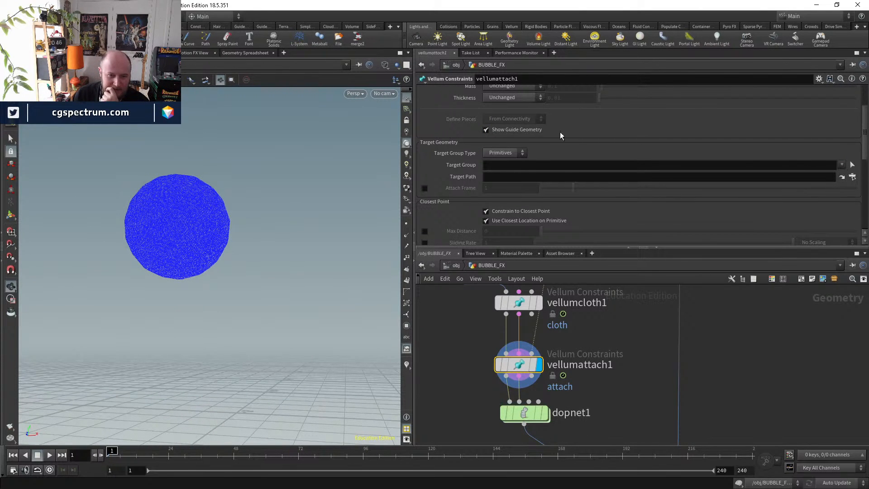
pyautogui.click(503, 153)
pyautogui.click(503, 151)
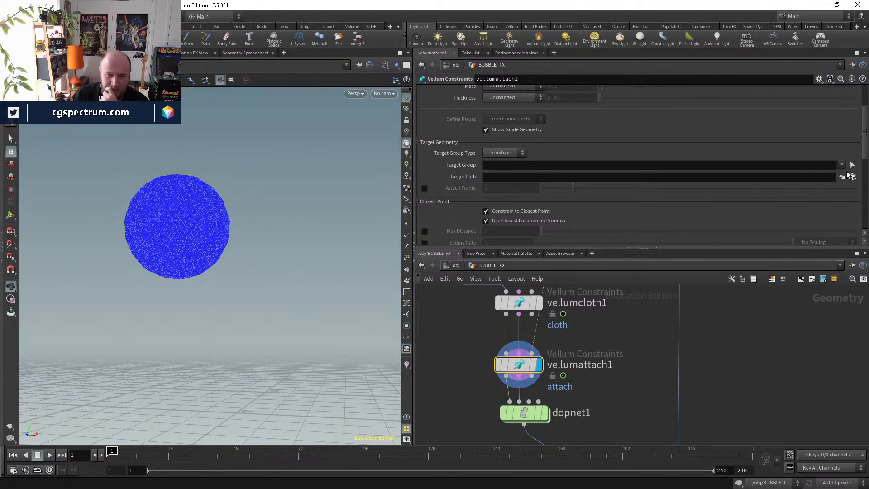
pyautogui.moveTo(586, 385); pyautogui.dragTo(560, 468, button='middle')
pyautogui.moveTo(550, 362); pyautogui.dragTo(561, 300, button='middle')
pyautogui.press('y')
pyautogui.moveTo(523, 292); pyautogui.dragTo(539, 296)
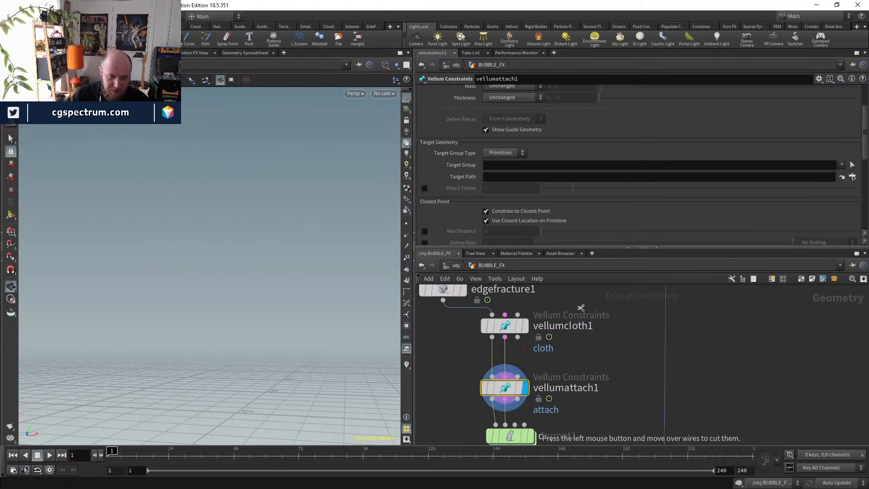
# - Duplicate the OUT_LIVE null, place it to the side of merge1, and wire the goo ball geometry into the copy
pyautogui.moveTo(630, 311); pyautogui.dragTo(599, 422, button='middle')
pyautogui.scroll(-5, 600, 419)
pyautogui.moveTo(669, 299); pyautogui.dragTo(635, 407, button='middle')
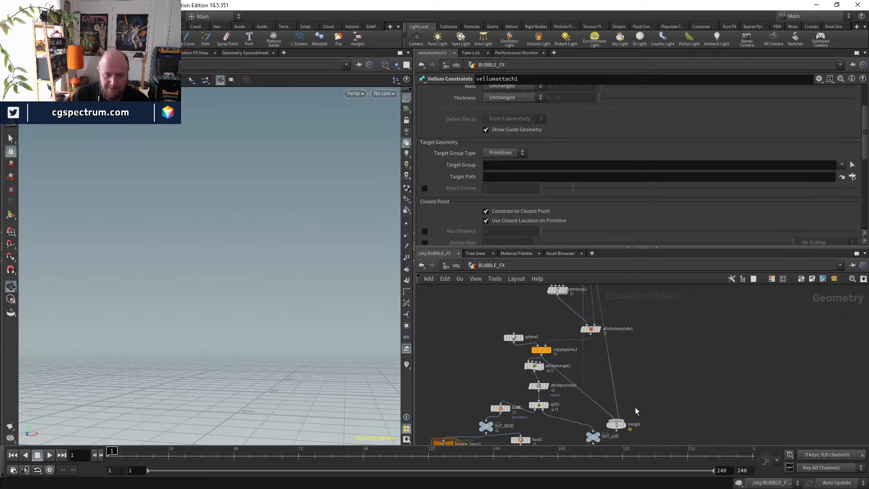
pyautogui.moveTo(673, 380); pyautogui.dragTo(666, 354, button='middle')
pyautogui.click(588, 414)
pyautogui.hotkey('ctrl', 'c')
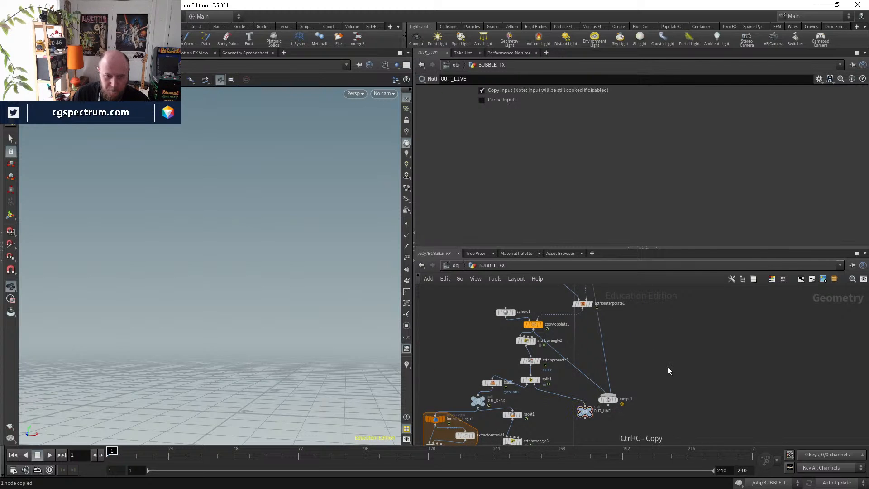
pyautogui.hotkey('ctrl', 'v')
pyautogui.click(667, 361)
pyautogui.moveTo(649, 295); pyautogui.dragTo(640, 353, button='middle')
pyautogui.click(586, 294)
pyautogui.scroll(3, 641, 354)
pyautogui.moveTo(626, 395); pyautogui.dragTo(629, 324, button='middle')
pyautogui.scroll(5, 629, 320)
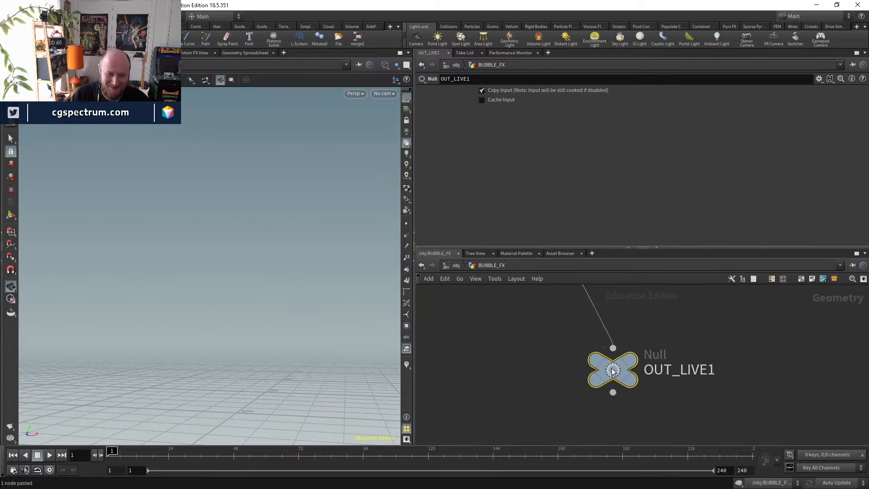
# - Rename the copied null as OUT_GOO_BALL_FOR_ATTACH
pyautogui.doubleClick(695, 385)
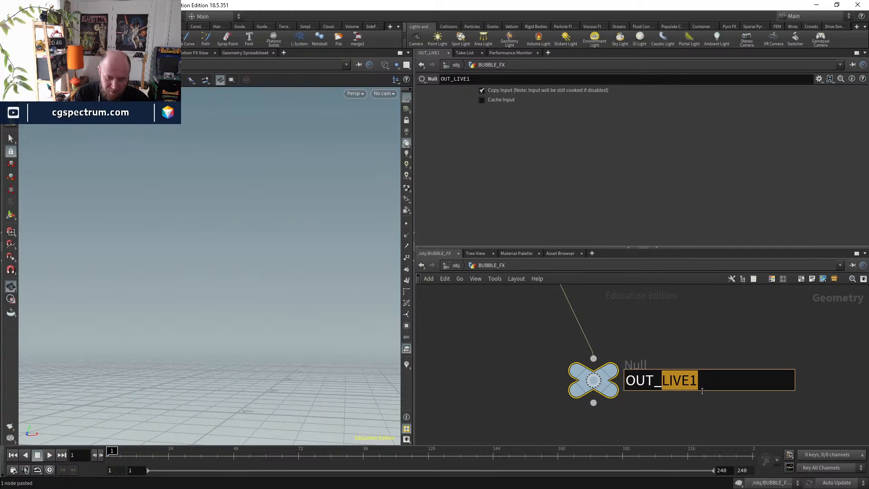
pyautogui.write('GOO_BALL')
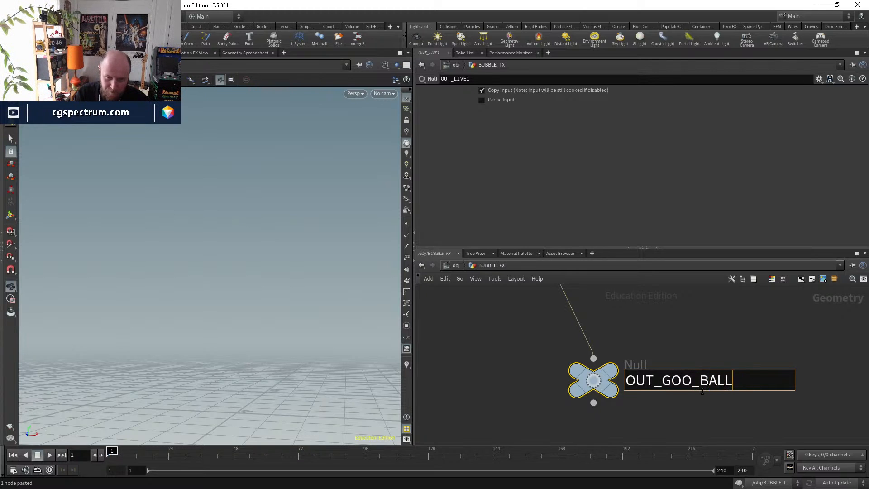
pyautogui.write('_FOR_ATTACH')
pyautogui.press('Return')
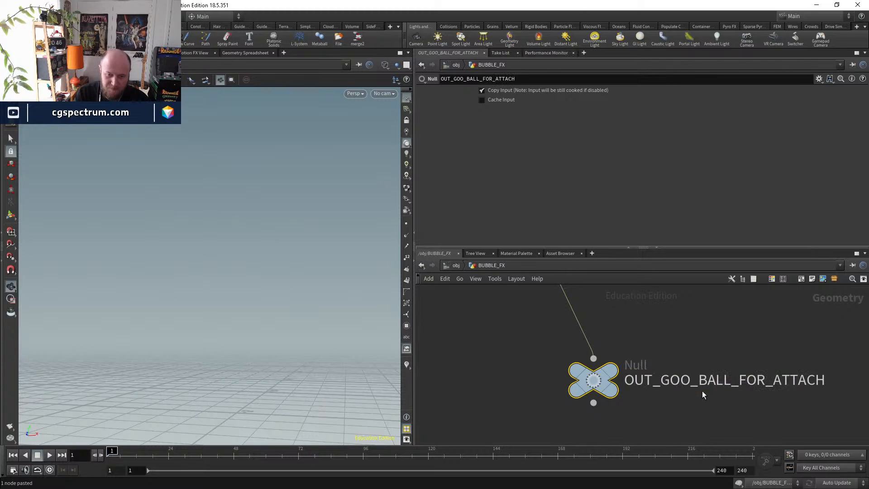
# - Set vellumattach1's Target Path to /obj/BUBBLE_FX/OUT_GOO_BALL_FOR_ATTACH
pyautogui.scroll(-5, 702, 390)
pyautogui.moveTo(686, 405); pyautogui.dragTo(682, 291, button='middle')
pyautogui.moveTo(569, 392); pyautogui.dragTo(567, 368, button='middle')
pyautogui.scroll(5, 567, 367)
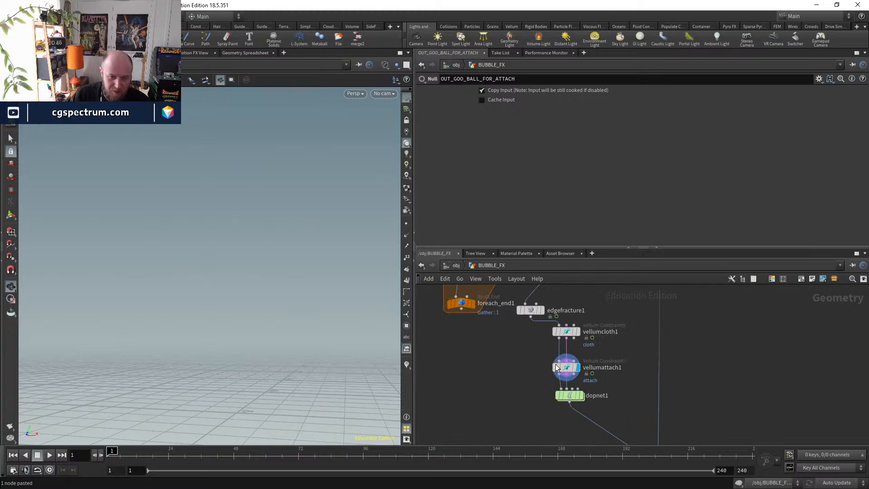
pyautogui.click(567, 367)
pyautogui.click(853, 177)
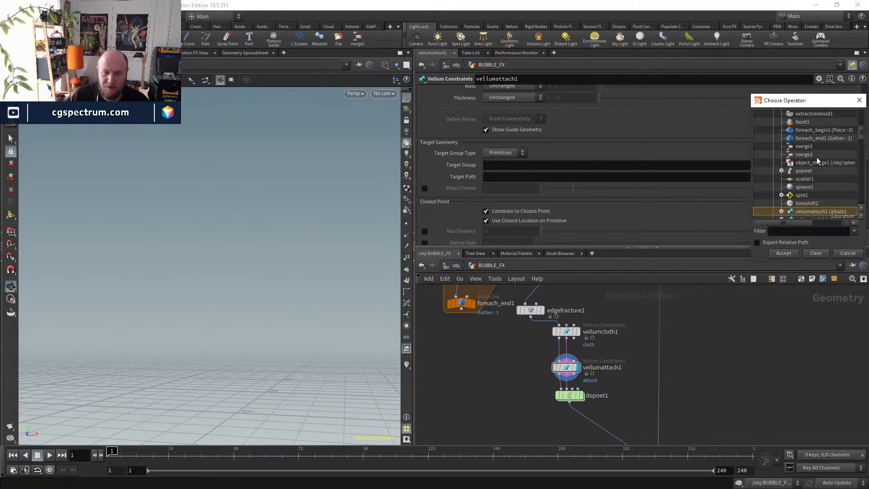
pyautogui.doubleClick(830, 143)
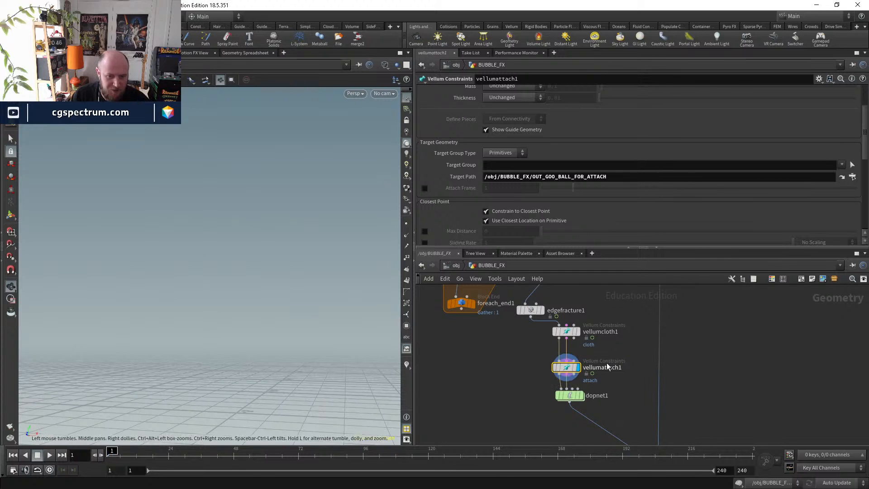
# - Wire vellumcloth1's third output into vellumattach1's third input, and OUT_GOO_BALL_FOR_ATTACH into vellumcloth1's third input
pyautogui.click(579, 362)
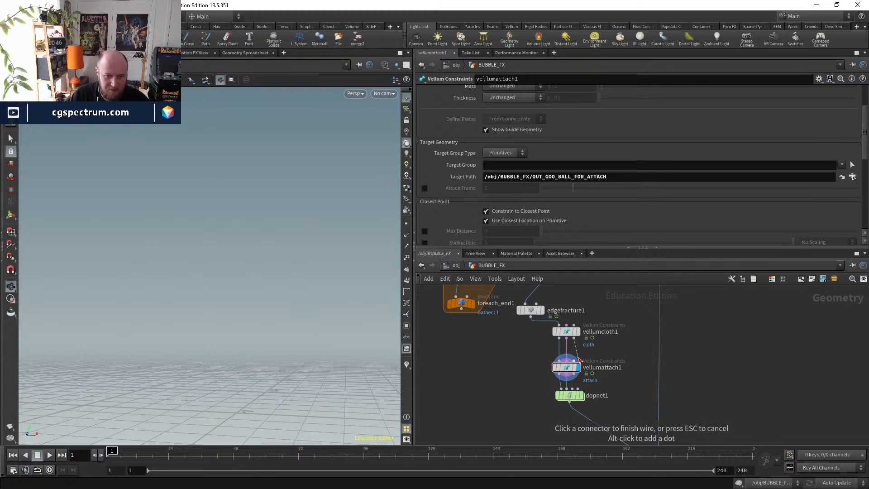
pyautogui.click(574, 339)
pyautogui.click(575, 325)
pyautogui.scroll(-3, 656, 325)
pyautogui.moveTo(686, 299); pyautogui.dragTo(652, 313, button='middle')
pyautogui.click(640, 367)
pyautogui.scroll(4, 609, 349)
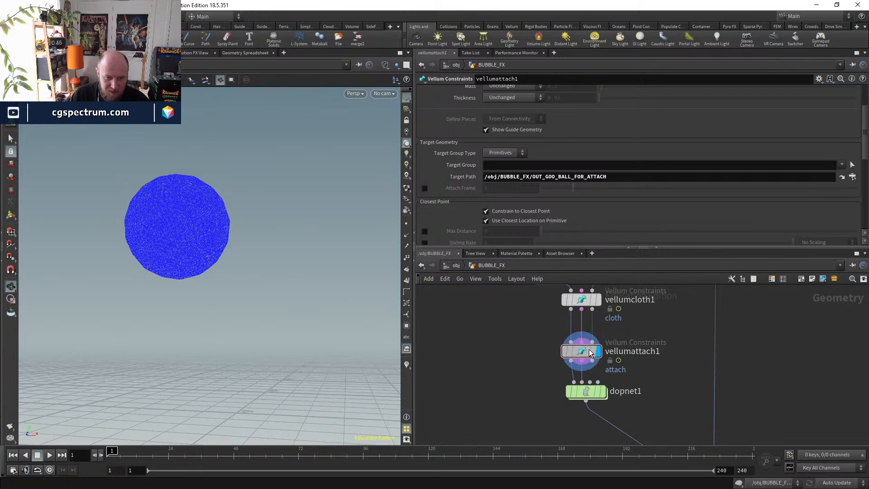
# - Scrub to frame 59 and examine the attach constraints between the dead bubble and the goo ball
pyautogui.moveTo(112, 454); pyautogui.dragTo(263, 456)
pyautogui.keyDown('alt'); pyautogui.moveTo(243, 411); pyautogui.dragTo(262, 352, button='middle'); pyautogui.keyUp('alt')
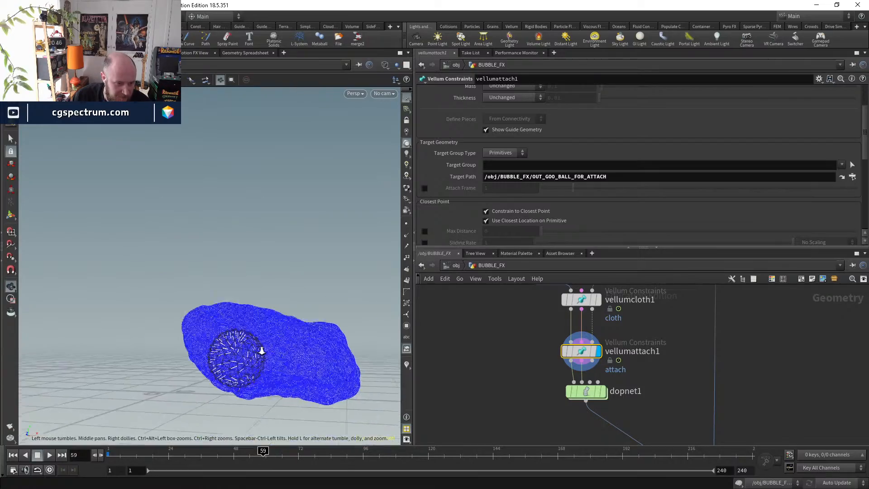
pyautogui.keyDown('alt'); pyautogui.moveTo(263, 351); pyautogui.dragTo(260, 328, button='right'); pyautogui.keyUp('alt')
pyautogui.moveTo(260, 328); pyautogui.dragTo(200, 394)
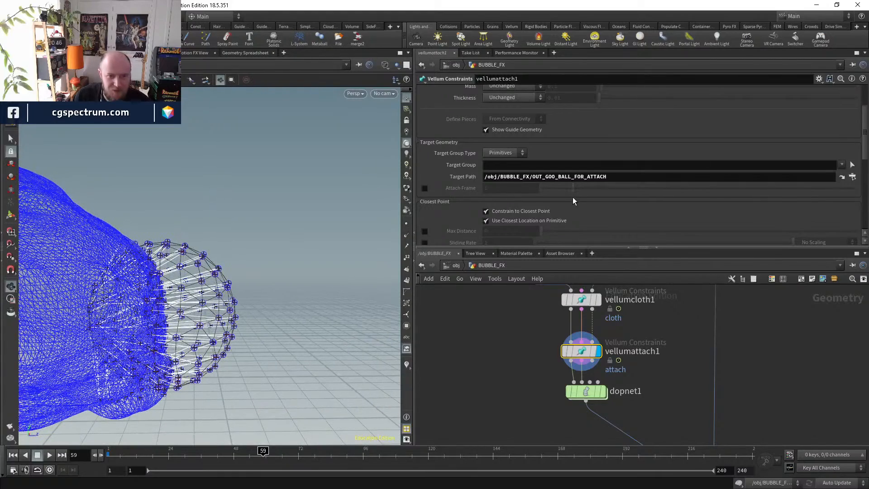
pyautogui.click(644, 176)
pyautogui.press('BackSpace')
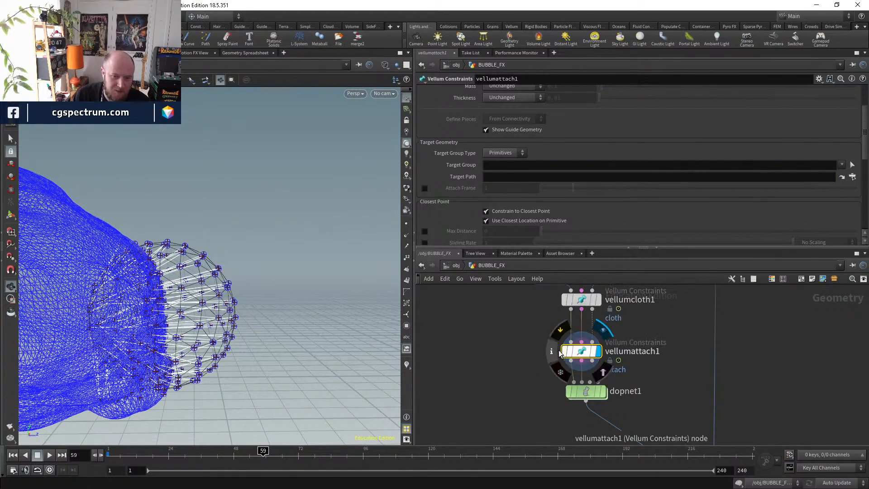
pyautogui.moveTo(624, 344)
pyautogui.mouseDown(button='middle')
pyautogui.moveTo(608, 373)
pyautogui.moveTo(588, 379)
pyautogui.mouseUp(button='middle')
pyautogui.hotkey('ctrl', 'z')
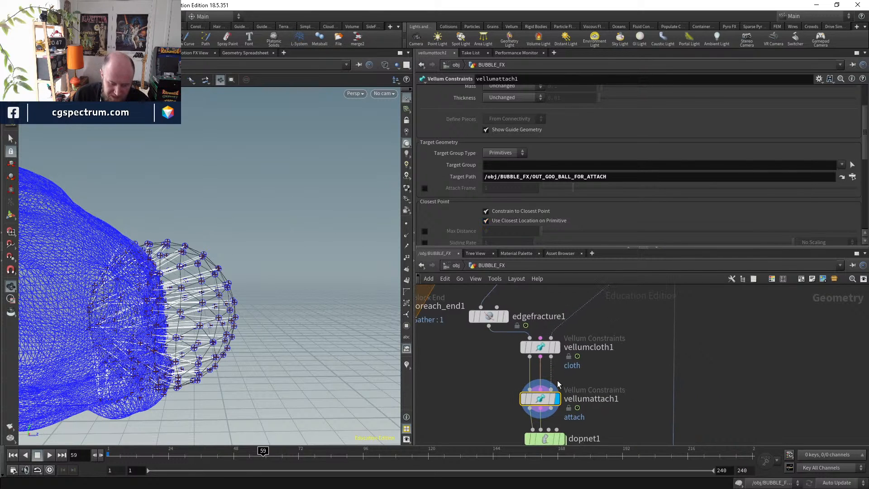
pyautogui.press('y')
pyautogui.moveTo(547, 375); pyautogui.dragTo(563, 375)
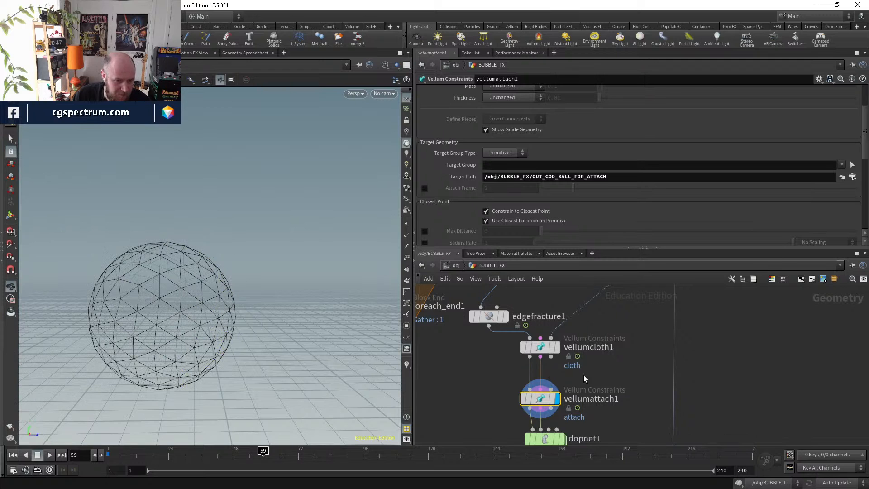
pyautogui.click(551, 357)
pyautogui.click(549, 390)
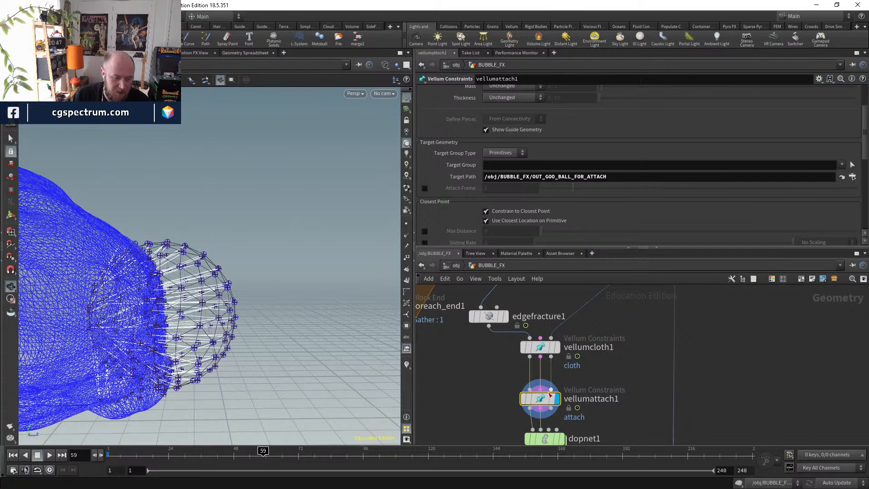
# - Enable Max Distance for vellumattach1's closest-point constraint and set it to 0.04
pyautogui.scroll(-4, 509, 159)
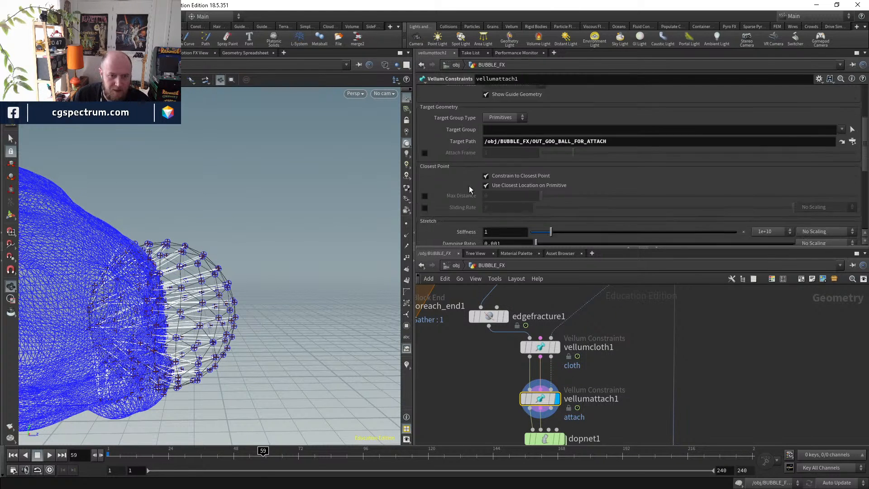
pyautogui.scroll(1, 501, 156)
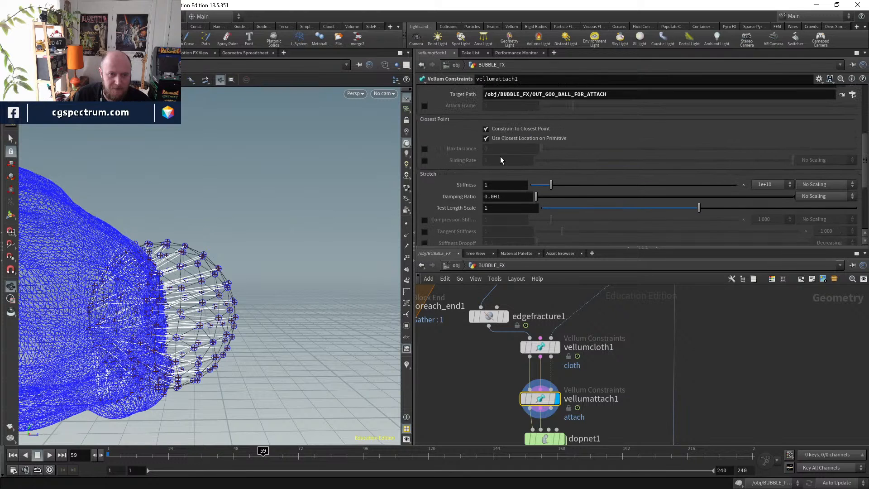
pyautogui.click(501, 142)
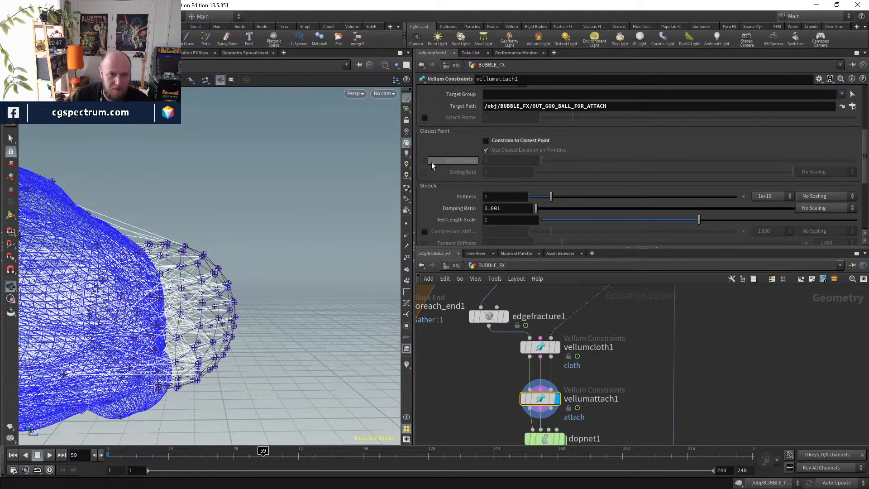
pyautogui.click(424, 161)
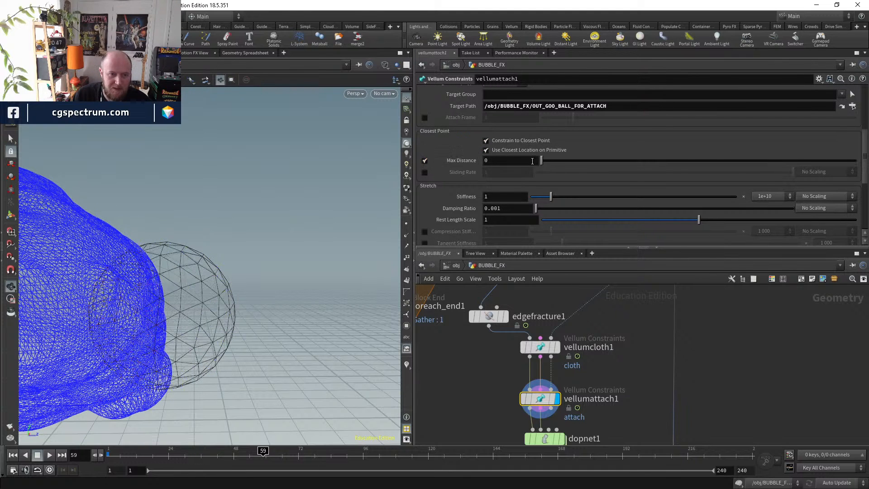
pyautogui.moveTo(547, 163); pyautogui.dragTo(540, 163)
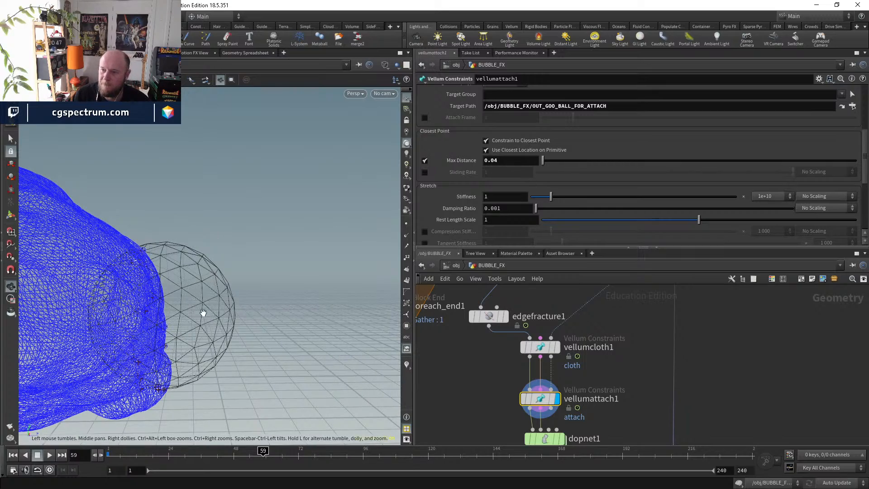
# - Set Max Distance to 0.06 while checking in shaded and wireframe views which bubble points attach to the goo ball
pyautogui.moveTo(203, 313)
pyautogui.mouseDown()
pyautogui.moveTo(176, 318)
pyautogui.moveTo(150, 297)
pyautogui.moveTo(169, 297)
pyautogui.moveTo(93, 299)
pyautogui.moveTo(169, 291)
pyautogui.moveTo(122, 293)
pyautogui.mouseUp()
pyautogui.press('w')
pyautogui.press('w')
pyautogui.press('w')
pyautogui.press('w')
pyautogui.press('w')
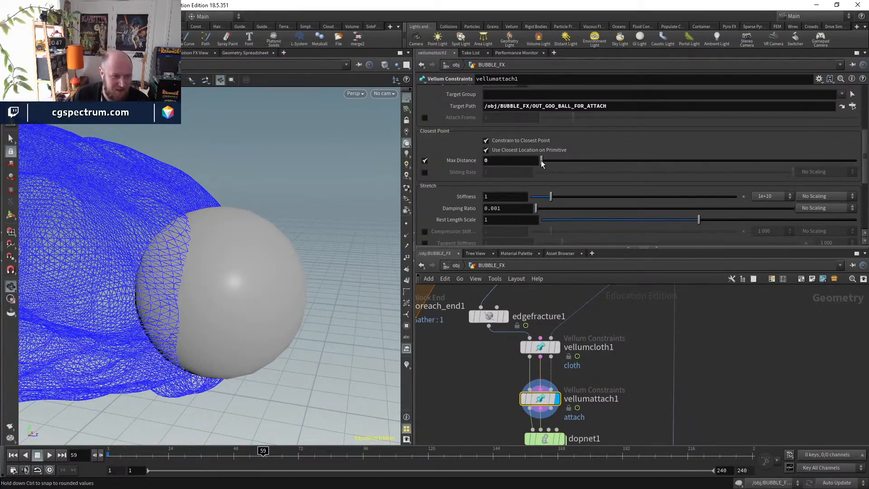
pyautogui.moveTo(367, 218)
pyautogui.mouseDown()
pyautogui.moveTo(97, 258)
pyautogui.moveTo(68, 254)
pyautogui.moveTo(254, 226)
pyautogui.moveTo(250, 237)
pyautogui.moveTo(145, 286)
pyautogui.moveTo(222, 267)
pyautogui.moveTo(200, 263)
pyautogui.moveTo(227, 255)
pyautogui.moveTo(289, 288)
pyautogui.moveTo(285, 258)
pyautogui.mouseUp()
pyautogui.press('w')
pyautogui.press('w')
pyautogui.press('w')
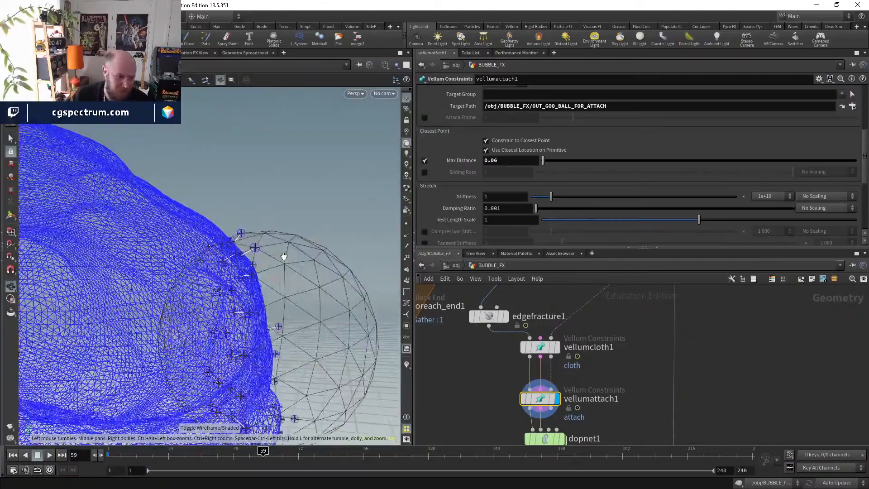
pyautogui.moveTo(272, 305); pyautogui.dragTo(301, 309)
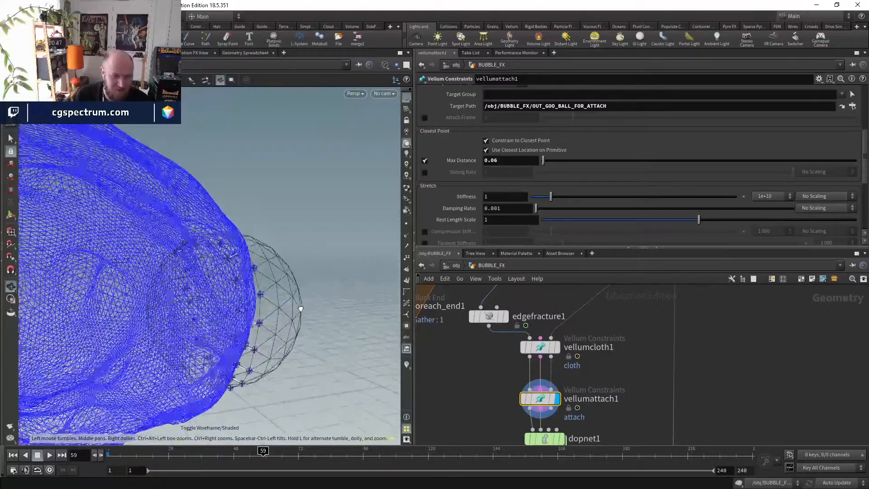
# - Move edgefracture1 slightly up in the network so it sits between attribwrangle3 and vellumcloth1
pyautogui.moveTo(616, 347); pyautogui.dragTo(590, 408, button='middle')
pyautogui.scroll(-4, 584, 401)
pyautogui.moveTo(548, 344); pyautogui.dragTo(533, 366, button='middle')
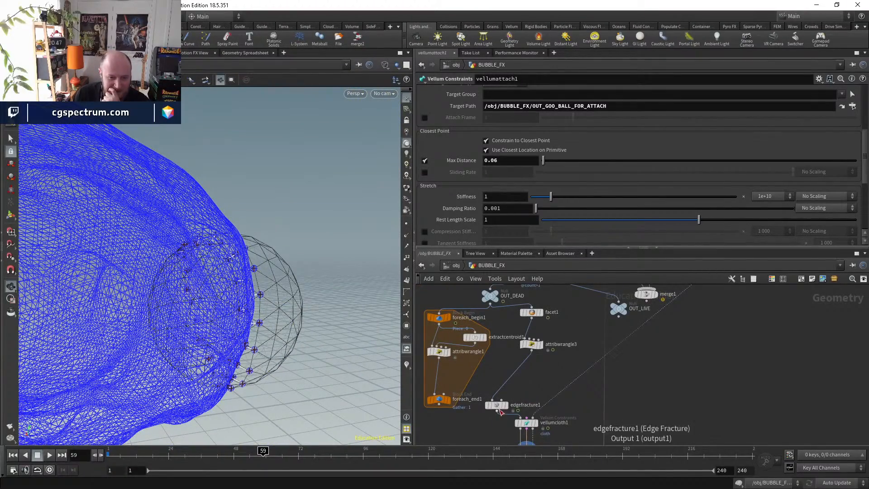
pyautogui.moveTo(499, 408); pyautogui.dragTo(508, 391)
# - Examine in shaded view where the bubble meets the goo ball and which of its points are constrained
pyautogui.moveTo(225, 311)
pyautogui.mouseDown()
pyautogui.moveTo(249, 233)
pyautogui.moveTo(293, 263)
pyautogui.moveTo(337, 261)
pyautogui.moveTo(198, 273)
pyautogui.moveTo(307, 275)
pyautogui.moveTo(295, 277)
pyautogui.moveTo(57, 260)
pyautogui.moveTo(223, 254)
pyautogui.moveTo(200, 225)
pyautogui.moveTo(227, 265)
pyautogui.mouseUp()
pyautogui.hotkey('shift', 'w')
pyautogui.hotkey('shift', 'w')
pyautogui.moveTo(359, 285); pyautogui.dragTo(260, 305)
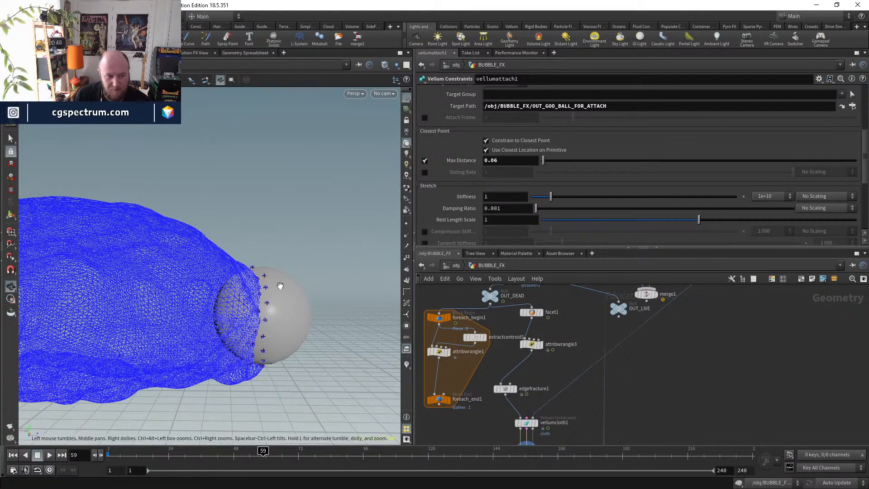
pyautogui.moveTo(243, 330)
pyautogui.mouseDown()
pyautogui.moveTo(223, 311)
pyautogui.moveTo(244, 319)
pyautogui.mouseUp()
# - Display attribwrangle3 and insert a Group Create node between it and edgefracture1
pyautogui.scroll(4, 521, 376)
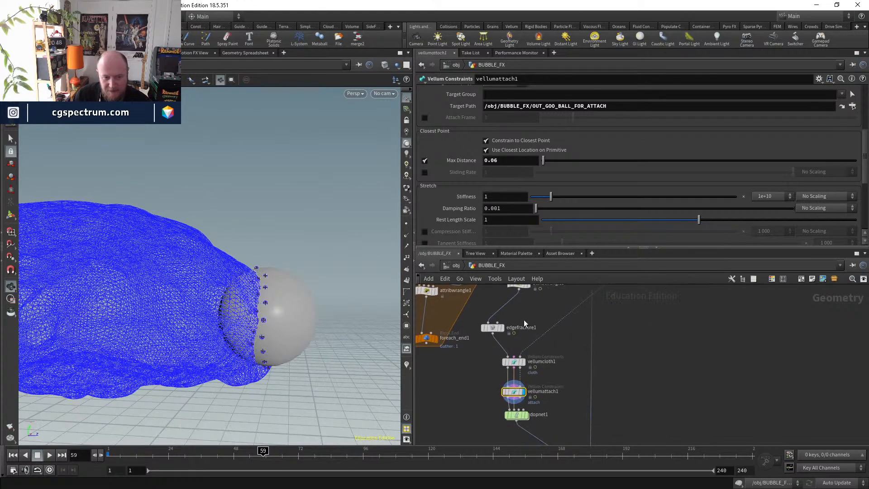
pyautogui.click(506, 366)
pyautogui.moveTo(495, 365); pyautogui.dragTo(495, 347)
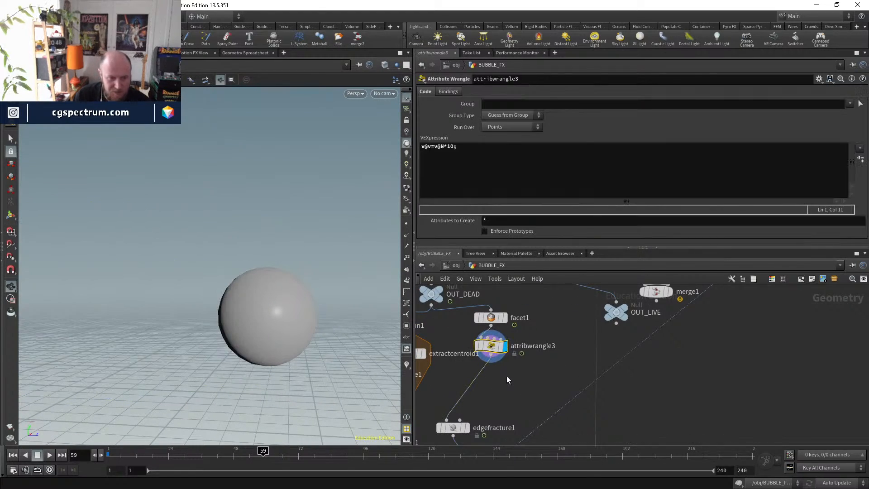
pyautogui.press('Tab')
pyautogui.write('group')
pyautogui.press('Return')
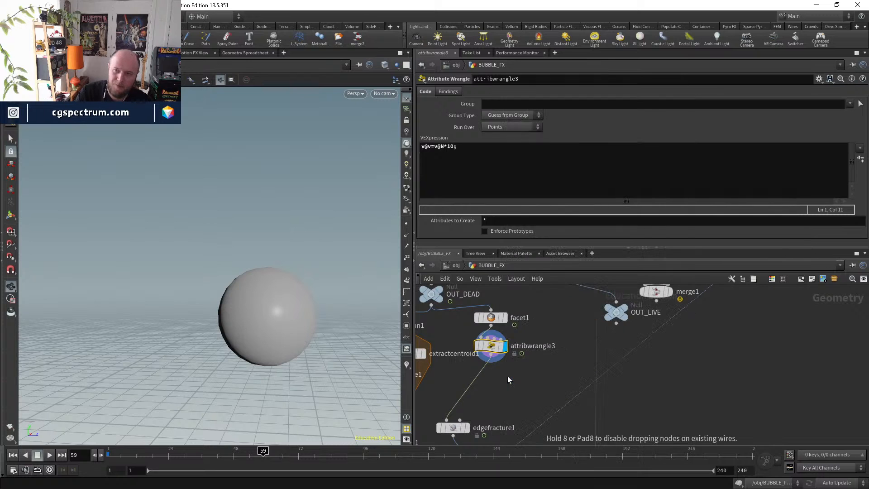
pyautogui.click(508, 376)
pyautogui.moveTo(508, 376); pyautogui.dragTo(480, 388)
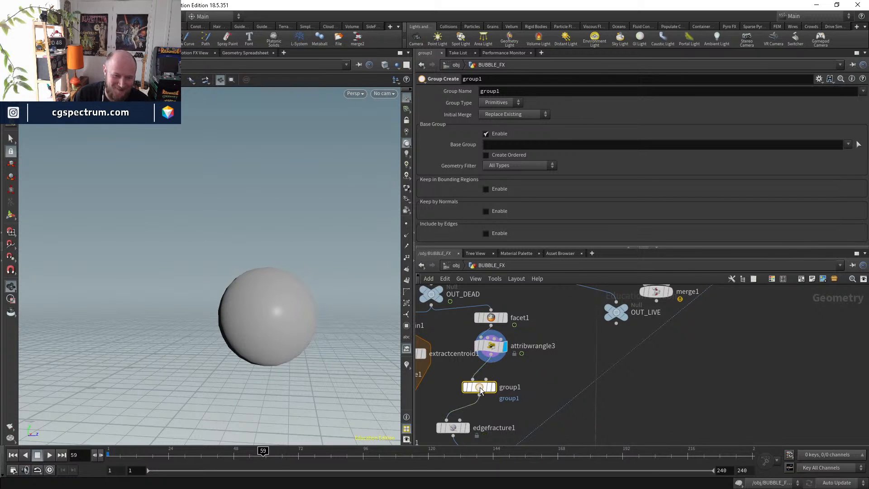
# - Wire OUT_GOO_BALL_FOR_ATTACH into the second input of group1 as its bounding geometry
pyautogui.click(486, 380)
pyautogui.moveTo(643, 362); pyautogui.dragTo(538, 435, button='middle')
pyautogui.scroll(-2, 537, 435)
pyautogui.click(611, 357)
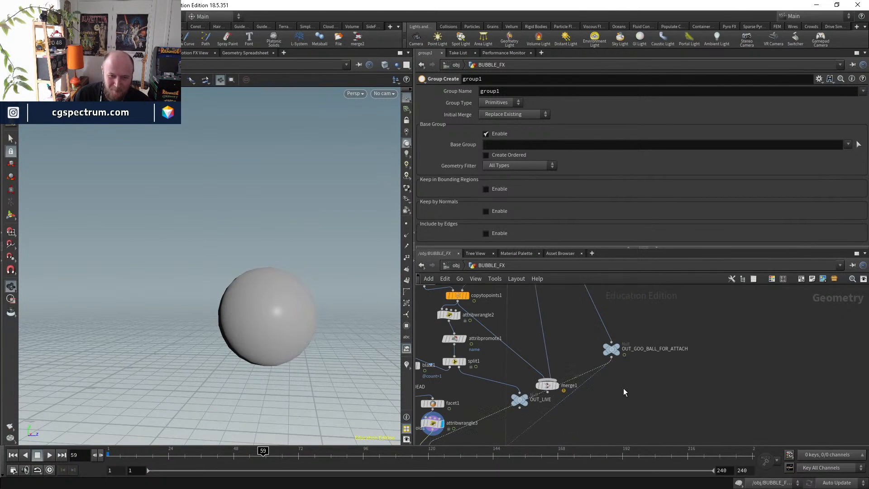
# - Set group1 to group points without a base group, keeping those in bounding regions with the Bounding Object type
pyautogui.moveTo(623, 389); pyautogui.dragTo(682, 314, button='middle')
pyautogui.scroll(4, 440, 439)
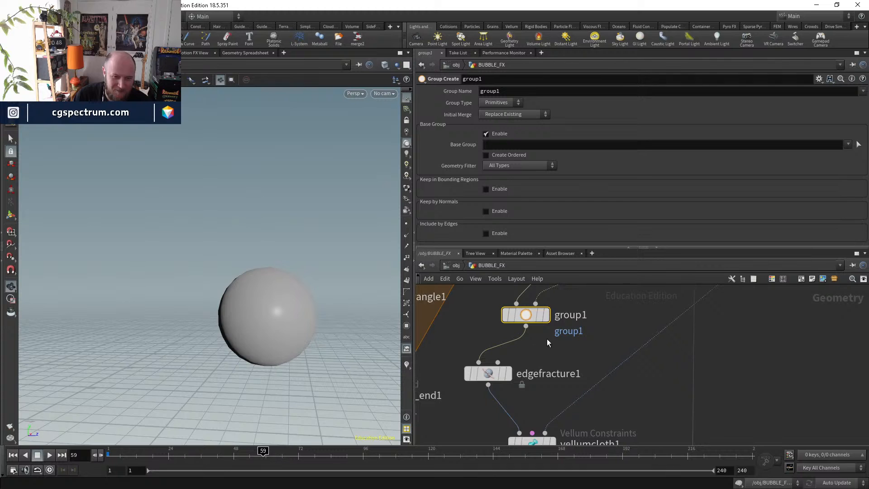
pyautogui.click(539, 317)
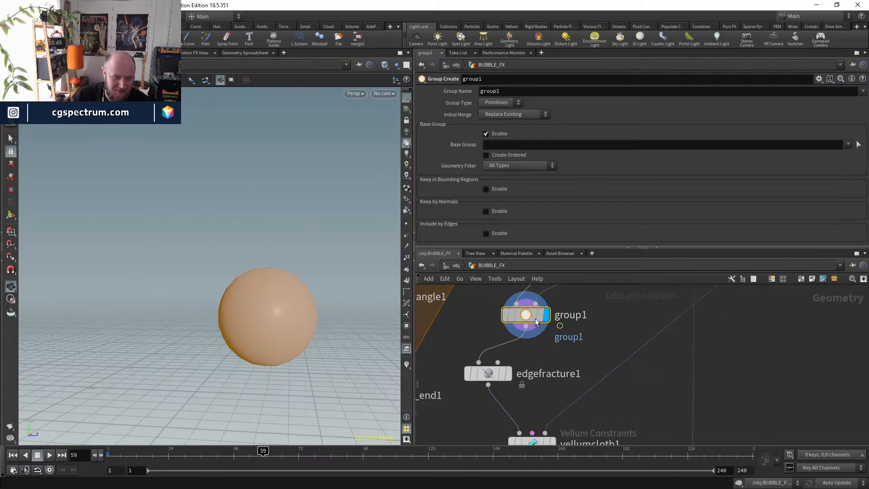
pyautogui.click(501, 103)
pyautogui.click(499, 114)
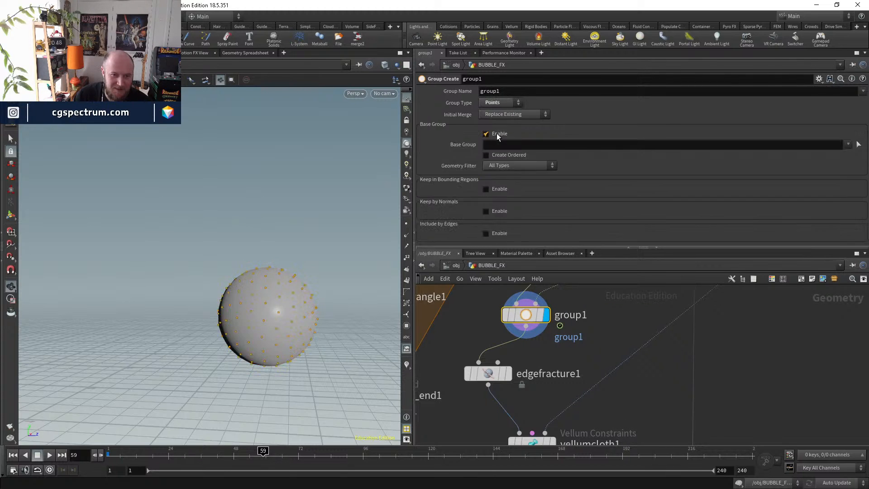
pyautogui.click(489, 133)
pyautogui.click(487, 155)
pyautogui.click(528, 166)
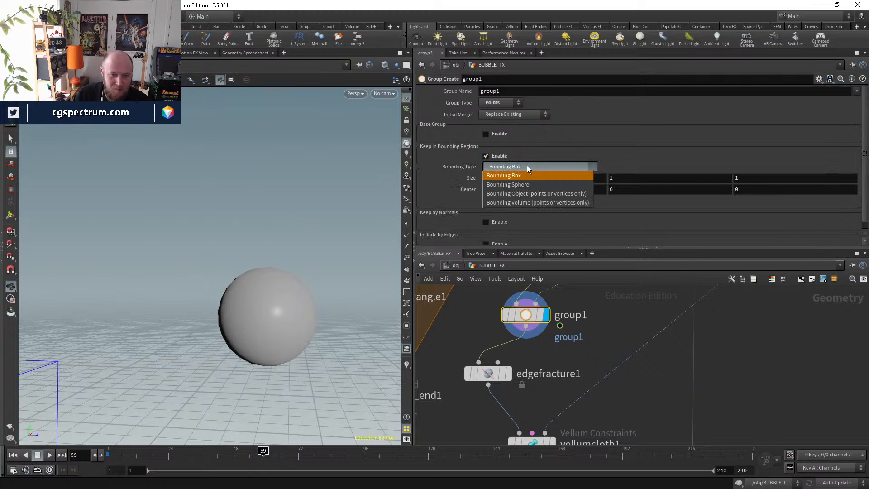
pyautogui.click(529, 194)
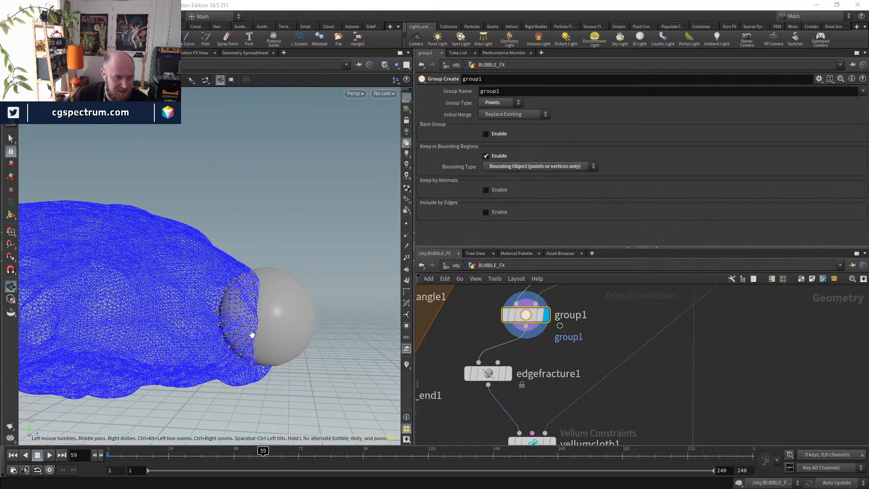
# - Insert a Blast node between group1 and edgefracture1, display it, and set its group to group1
pyautogui.moveTo(499, 376)
pyautogui.press('Tab')
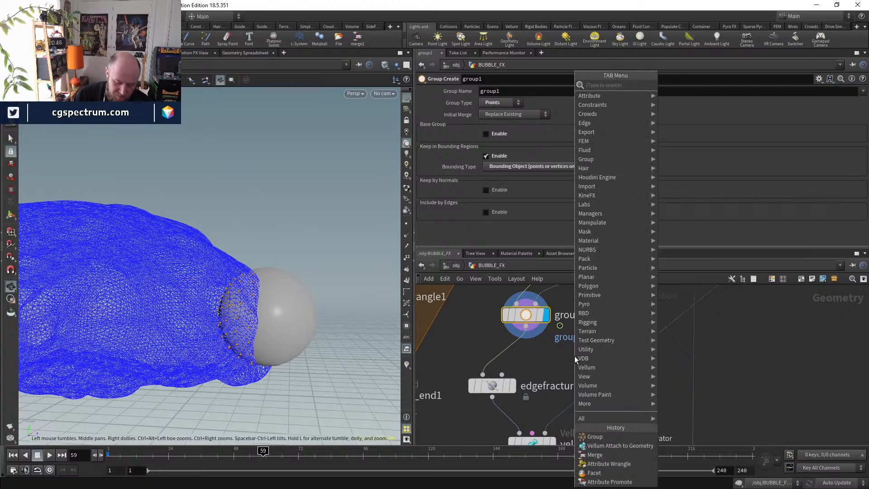
pyautogui.write('blast')
pyautogui.press('Return')
pyautogui.click(575, 356)
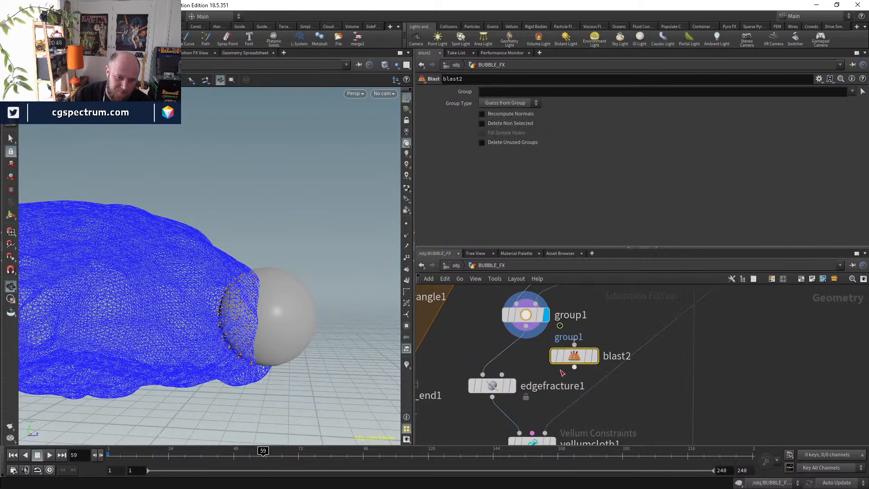
pyautogui.moveTo(481, 389); pyautogui.dragTo(469, 360)
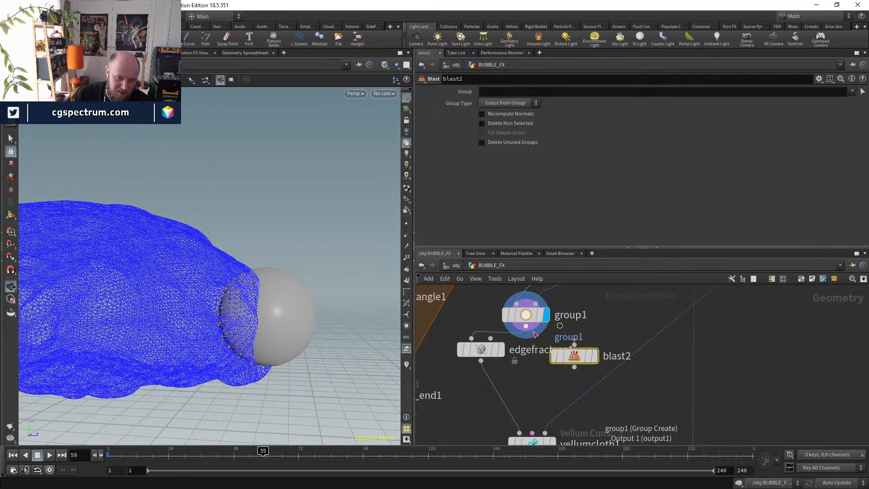
pyautogui.click(501, 350)
pyautogui.click(548, 318)
pyautogui.moveTo(583, 362); pyautogui.dragTo(473, 362)
pyautogui.click(501, 361)
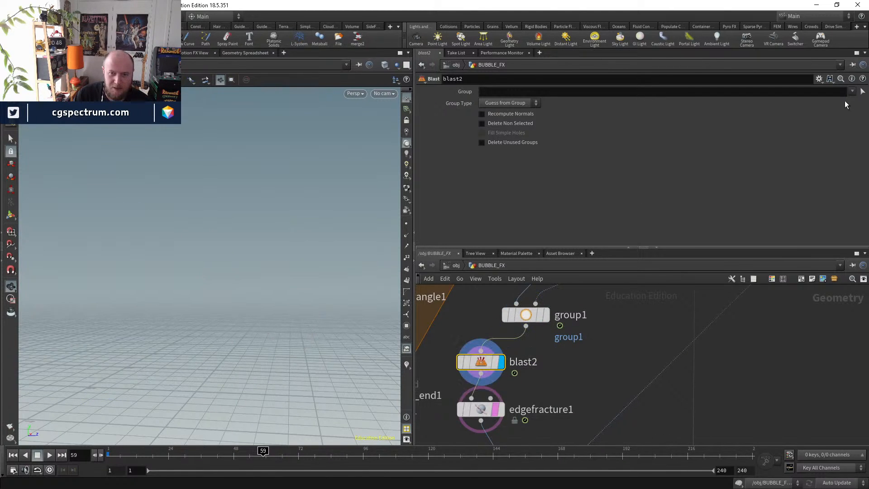
pyautogui.click(815, 118)
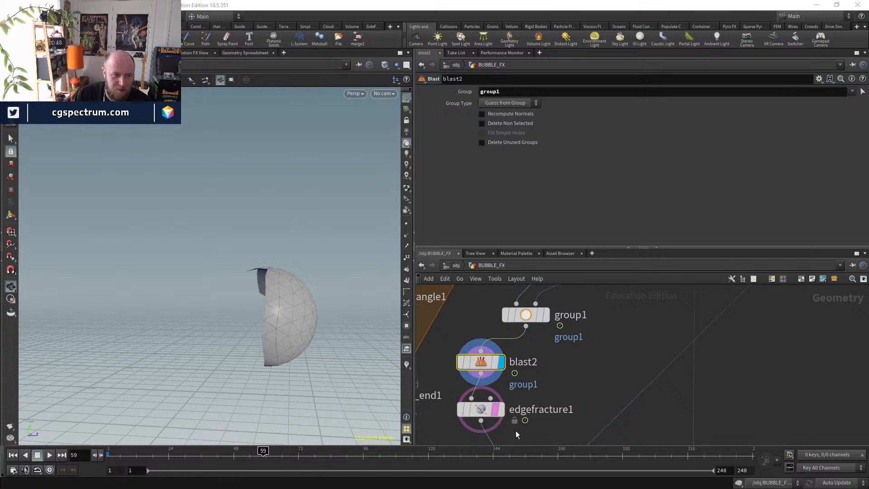
# - Inspect the trimmed bubble at edgefracture1 and vellumcloth1, display merge2, and cancel the simulation cook
pyautogui.click(499, 410)
pyautogui.click(549, 430)
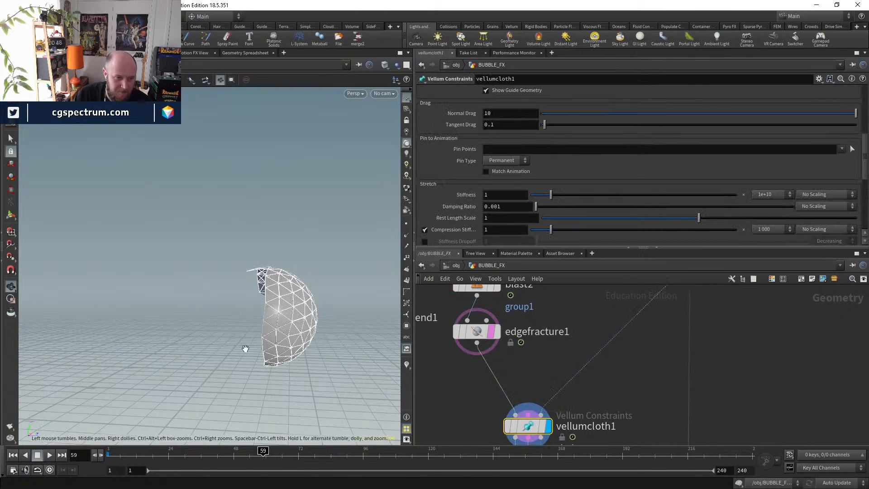
pyautogui.moveTo(646, 390); pyautogui.dragTo(630, 276, button='middle')
pyautogui.moveTo(617, 345); pyautogui.dragTo(589, 415, button='middle')
pyautogui.scroll(-3, 573, 426)
pyautogui.moveTo(606, 311); pyautogui.dragTo(554, 270, button='middle')
pyautogui.moveTo(609, 400); pyautogui.dragTo(604, 330, button='middle')
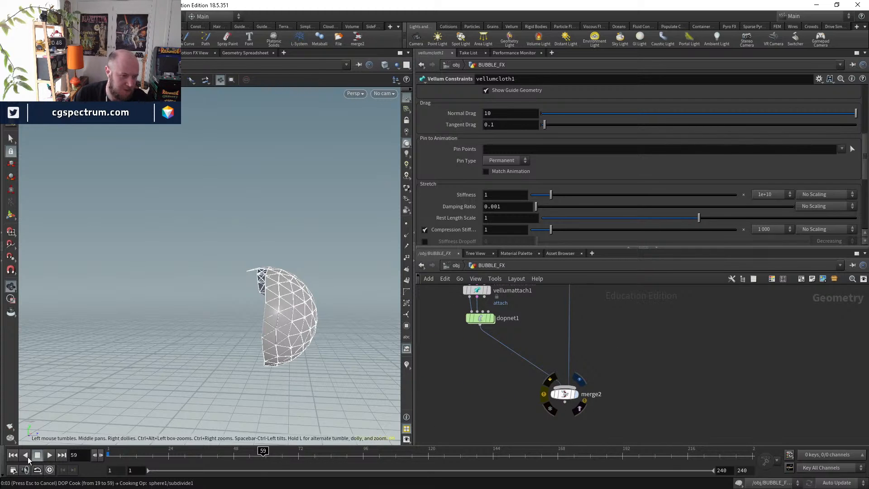
pyautogui.press('Escape')
# - Move merge2 beside dopnet1 and replace its dopnet1 input with edgefracture1
pyautogui.moveTo(646, 378); pyautogui.dragTo(652, 461, button='middle')
pyautogui.moveTo(558, 331); pyautogui.dragTo(571, 293, button='middle')
pyautogui.moveTo(576, 424); pyautogui.dragTo(601, 342)
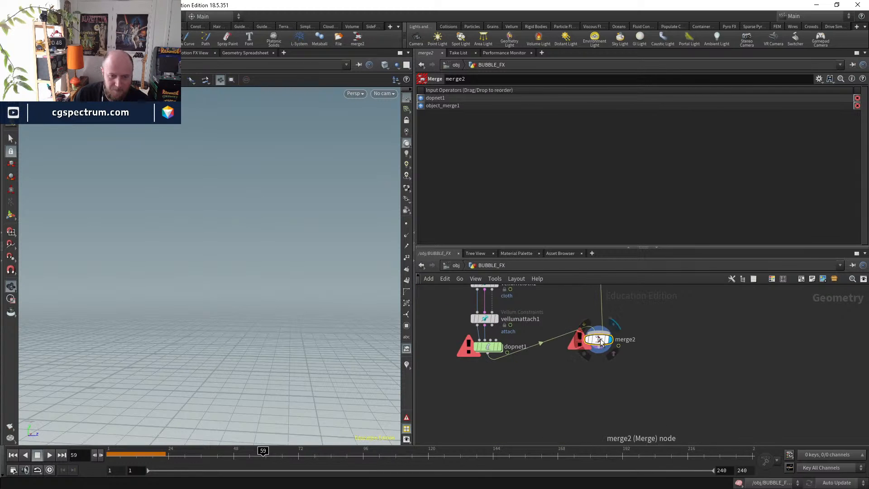
pyautogui.moveTo(602, 343); pyautogui.dragTo(611, 385, button='middle')
pyautogui.hotkey('ctrl', 'c')
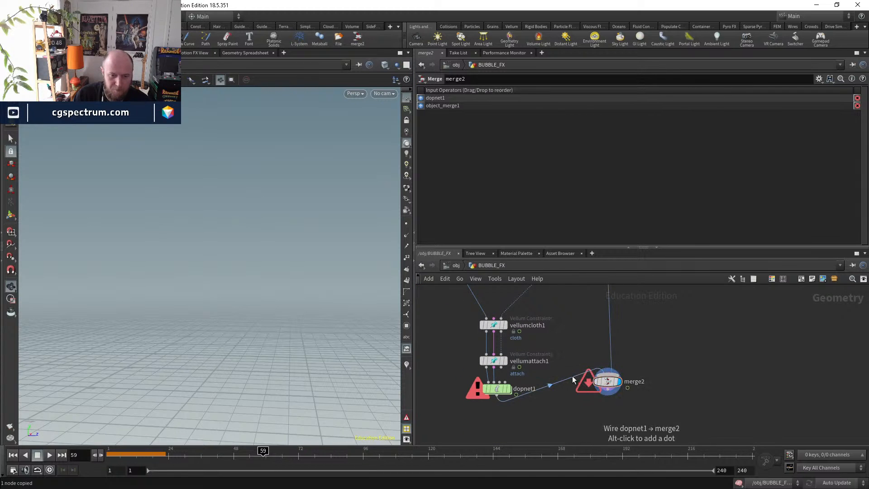
pyautogui.moveTo(571, 380); pyautogui.dragTo(579, 373)
pyautogui.moveTo(578, 373); pyautogui.dragTo(615, 443, button='middle')
pyautogui.click(503, 353)
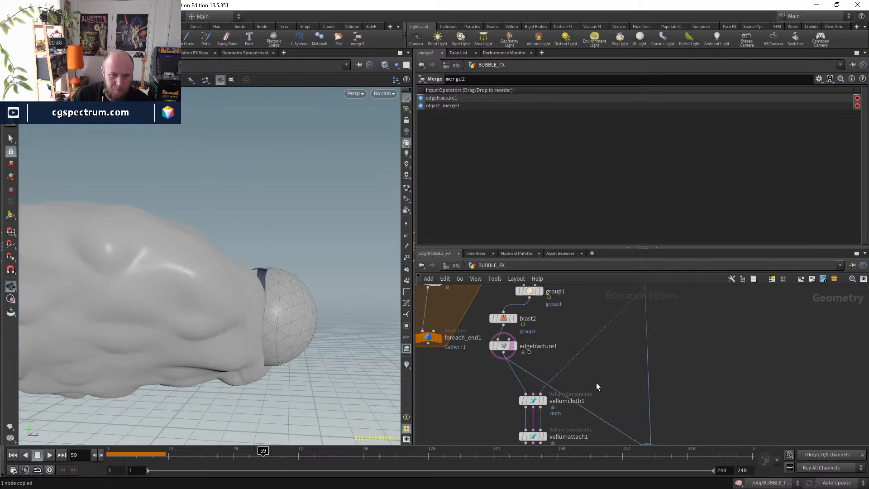
# - Set the frequency of sphere1, which feeds copytopoints1, to 5
pyautogui.moveTo(597, 386); pyautogui.dragTo(575, 347, button='middle')
pyautogui.scroll(2, 634, 429)
pyautogui.moveTo(636, 430); pyautogui.dragTo(633, 406)
pyautogui.moveTo(236, 353)
pyautogui.mouseDown()
pyautogui.moveTo(208, 279)
pyautogui.moveTo(176, 308)
pyautogui.moveTo(383, 300)
pyautogui.moveTo(235, 338)
pyautogui.moveTo(237, 308)
pyautogui.mouseUp()
pyautogui.moveTo(569, 331); pyautogui.dragTo(591, 425, button='middle')
pyautogui.moveTo(550, 363); pyautogui.dragTo(581, 466, button='middle')
pyautogui.moveTo(521, 346); pyautogui.dragTo(520, 446, button='middle')
pyautogui.click(536, 397)
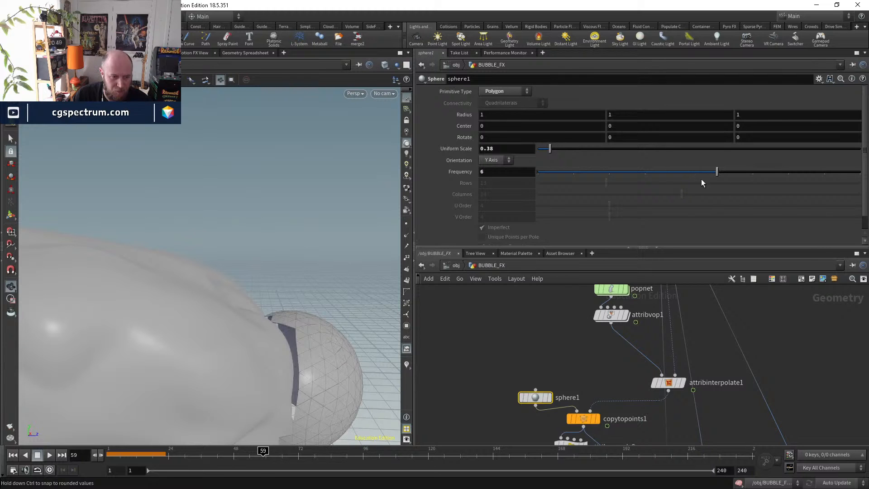
pyautogui.moveTo(702, 178); pyautogui.dragTo(635, 175)
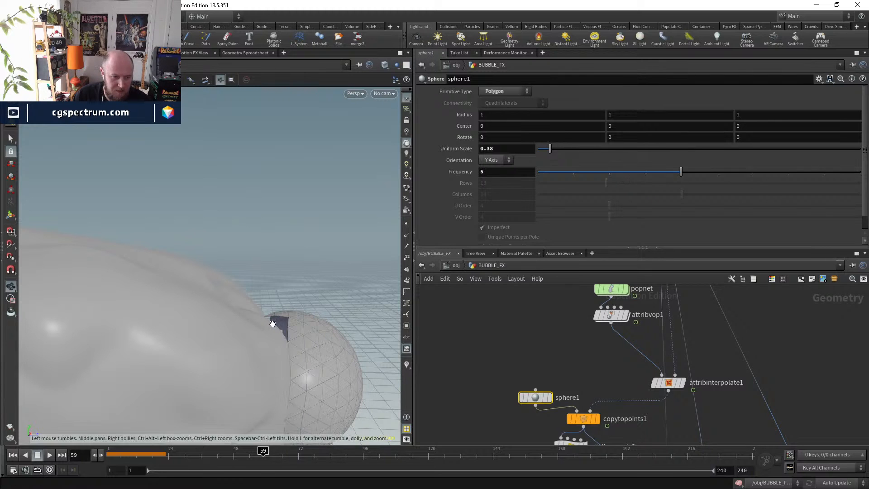
# - Insert a Peak node on the wire from OUT_GOO_BALL_FOR_ATTACH to group1's bounding input
pyautogui.moveTo(273, 324); pyautogui.dragTo(314, 372)
pyautogui.moveTo(512, 422); pyautogui.dragTo(440, 285, button='middle')
pyautogui.moveTo(744, 404); pyautogui.dragTo(763, 295, button='middle')
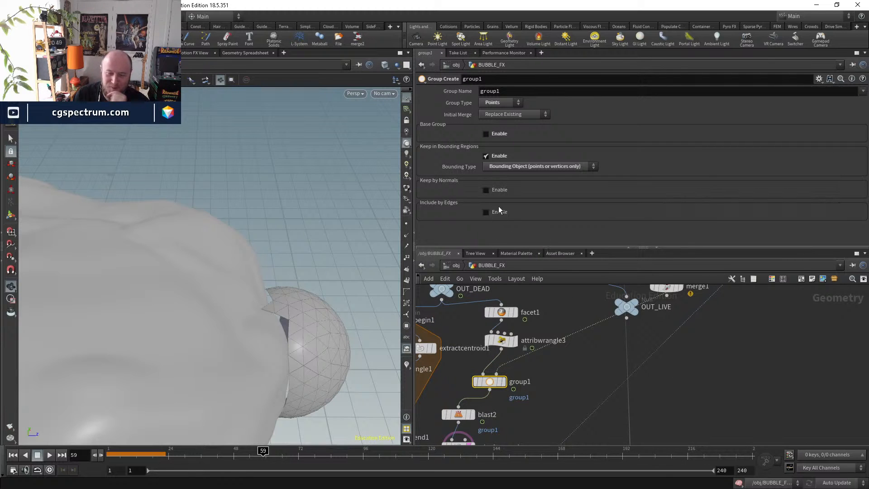
pyautogui.moveTo(720, 316); pyautogui.dragTo(615, 398, button='middle')
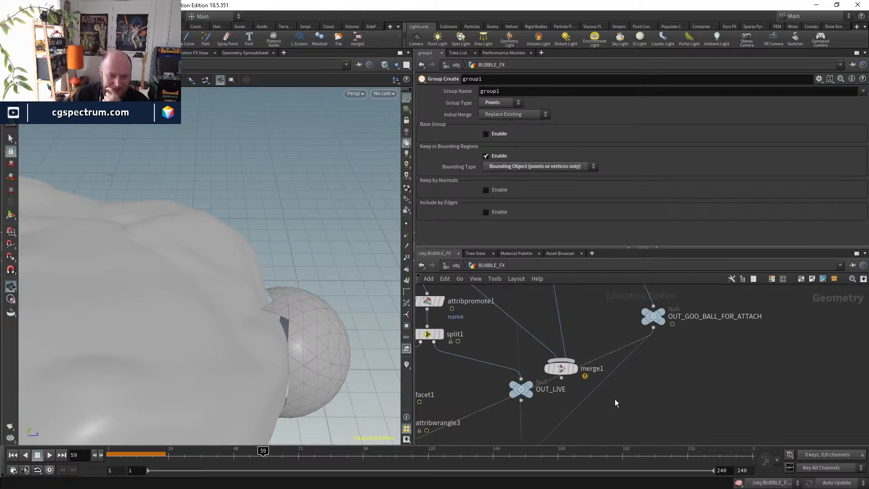
pyautogui.press('Tab')
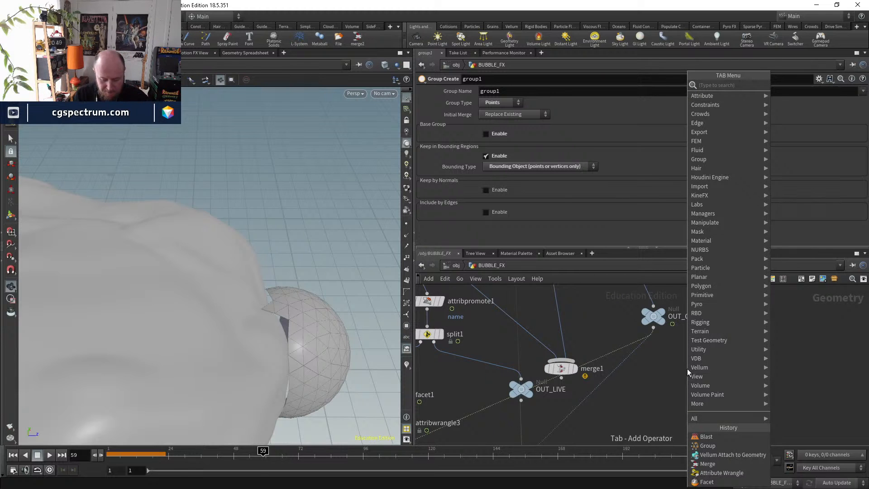
pyautogui.write('peak')
pyautogui.press('Return')
pyautogui.click(688, 368)
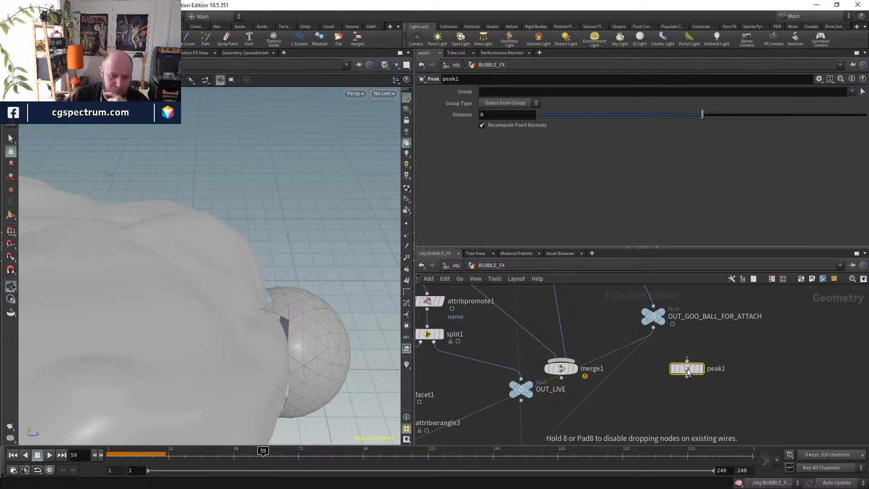
pyautogui.moveTo(687, 372); pyautogui.dragTo(479, 429)
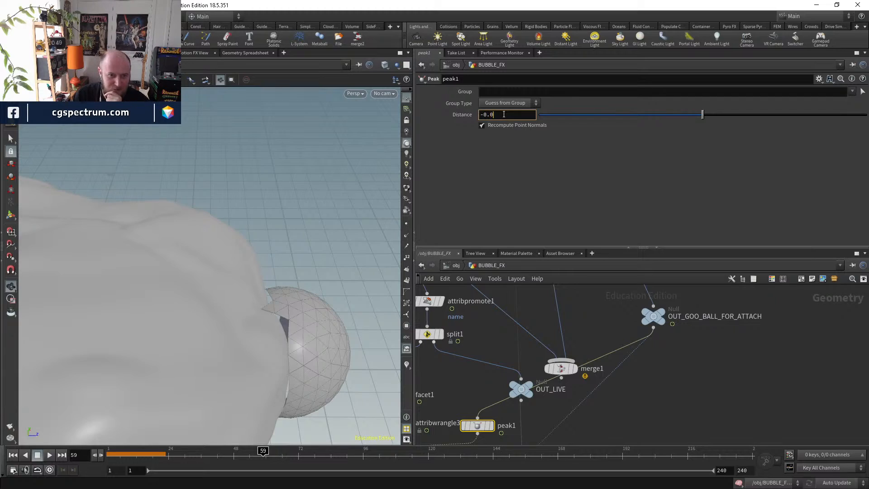
# - Set peak1's distance to -0.06 and check in wireframe where the trimmed bubble meets the goo ball
pyautogui.moveTo(274, 369)
pyautogui.mouseDown()
pyautogui.moveTo(266, 338)
pyautogui.moveTo(312, 303)
pyautogui.moveTo(227, 317)
pyautogui.moveTo(338, 317)
pyautogui.moveTo(371, 332)
pyautogui.moveTo(301, 338)
pyautogui.moveTo(182, 319)
pyautogui.moveTo(192, 326)
pyautogui.mouseUp()
pyautogui.hotkey('shift', 'w')
pyautogui.hotkey('shift', 'w')
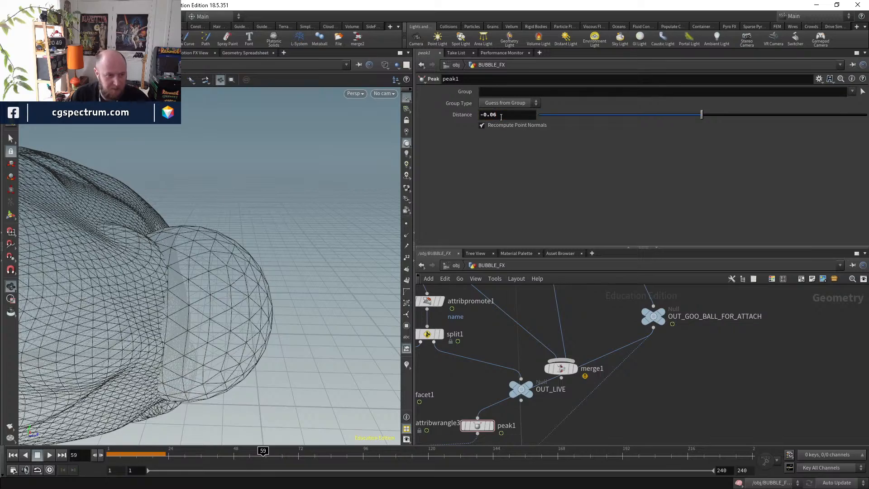
pyautogui.moveTo(202, 316); pyautogui.dragTo(182, 318)
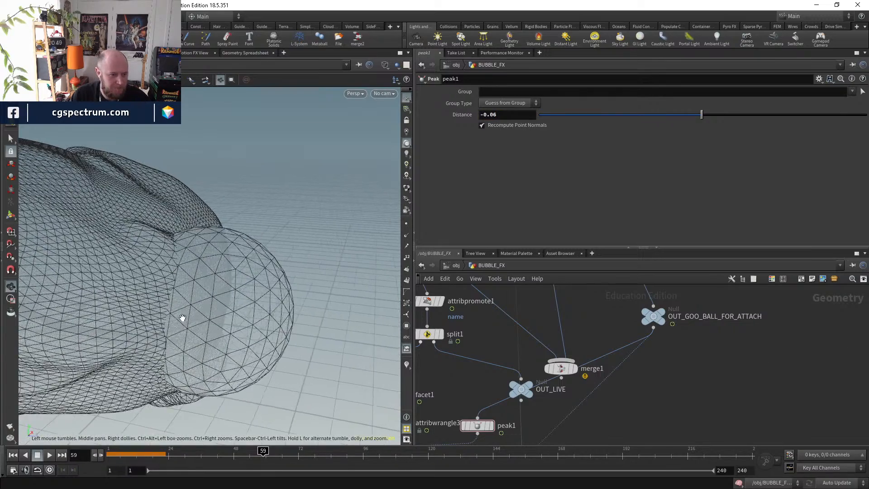
pyautogui.moveTo(256, 248); pyautogui.dragTo(233, 243)
pyautogui.moveTo(232, 243); pyautogui.dragTo(213, 349, button='right')
pyautogui.hotkey('shift', 'w')
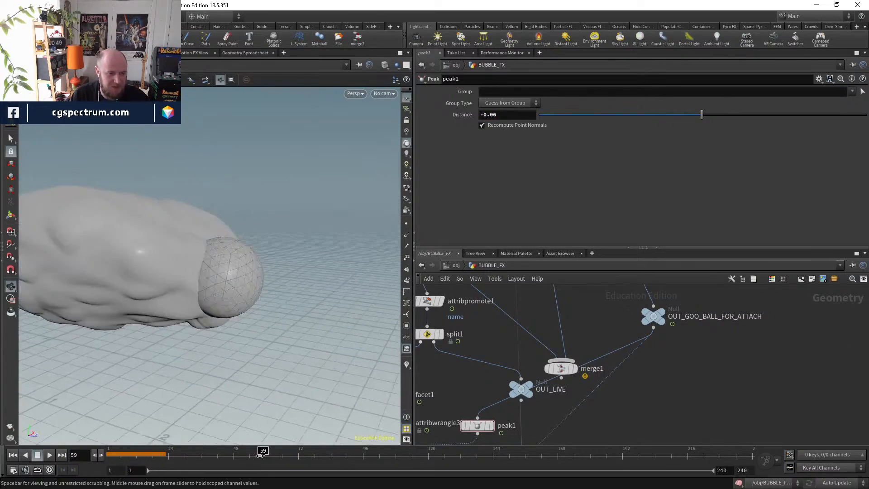
# - Scrub to frame 70 and back to 59 to examine the bubble on the goo ball, and return to frame 1
pyautogui.moveTo(228, 458); pyautogui.dragTo(293, 453)
pyautogui.moveTo(608, 430); pyautogui.dragTo(700, 236, button='middle')
pyautogui.moveTo(549, 366); pyautogui.dragTo(573, 324, button='middle')
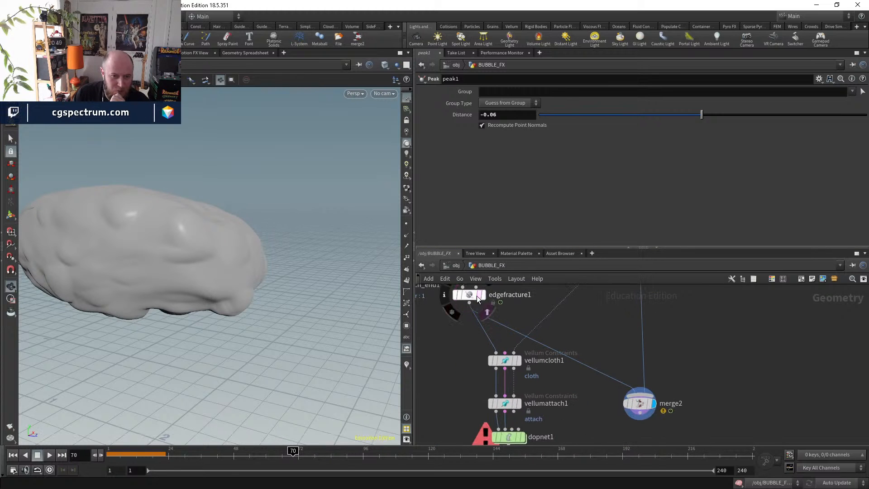
pyautogui.moveTo(552, 379); pyautogui.dragTo(555, 322, button='middle')
pyautogui.moveTo(514, 381); pyautogui.dragTo(512, 391)
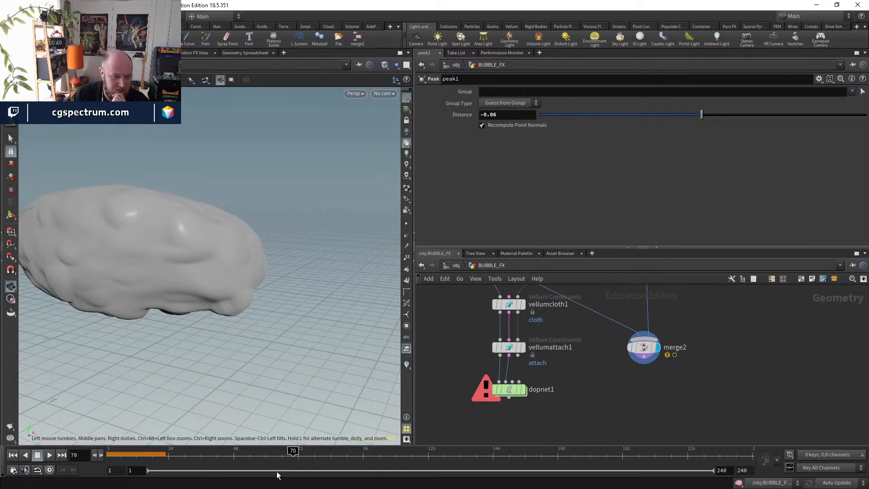
pyautogui.moveTo(292, 454); pyautogui.dragTo(263, 458)
pyautogui.moveTo(222, 273); pyautogui.dragTo(211, 308)
pyautogui.scroll(-3, 212, 308)
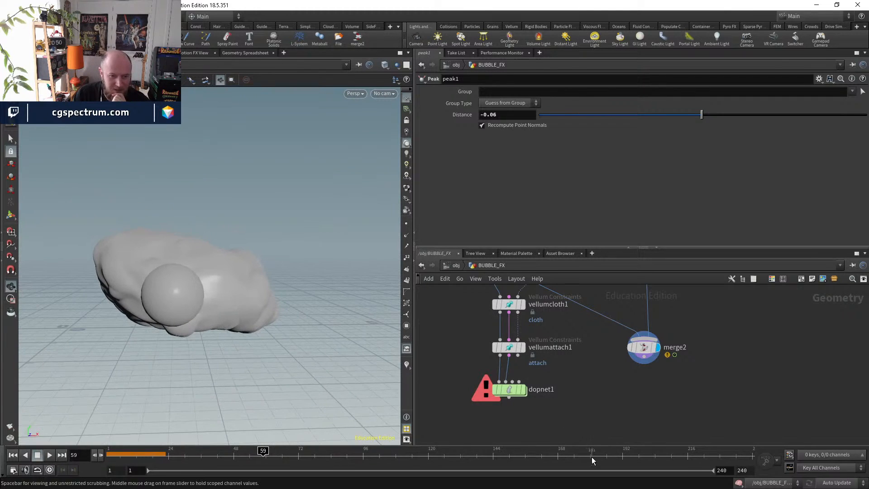
pyautogui.moveTo(185, 456); pyautogui.dragTo(63, 448)
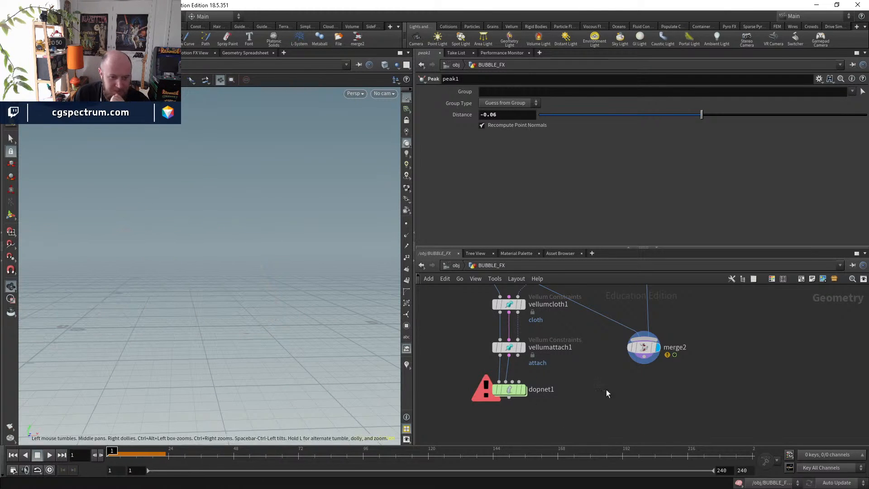
# - Display vellumattach1, examine its attachment constraints around the bubble at frame 61 in wireframe, and return to frame 1
pyautogui.moveTo(548, 389); pyautogui.dragTo(548, 430, button='middle')
pyautogui.click(508, 388)
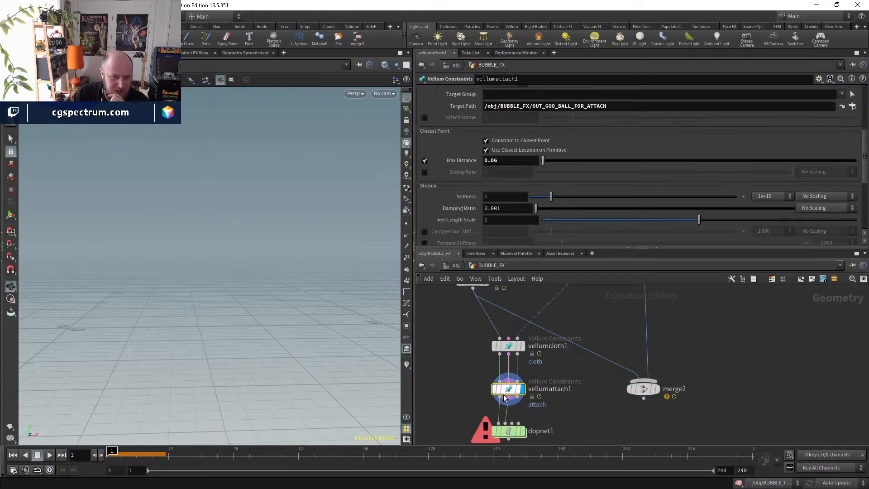
pyautogui.moveTo(182, 451); pyautogui.dragTo(269, 450)
pyautogui.moveTo(303, 329); pyautogui.dragTo(275, 322)
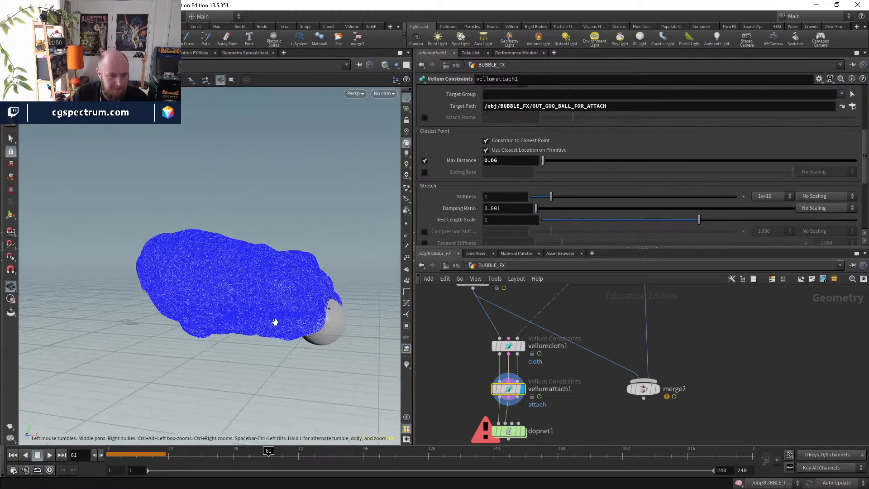
pyautogui.scroll(4, 276, 322)
pyautogui.moveTo(276, 322); pyautogui.dragTo(224, 313, button='middle')
pyautogui.scroll(4, 224, 313)
pyautogui.moveTo(224, 312)
pyautogui.mouseDown()
pyautogui.moveTo(355, 254)
pyautogui.moveTo(270, 279)
pyautogui.moveTo(310, 314)
pyautogui.moveTo(113, 272)
pyautogui.moveTo(195, 273)
pyautogui.mouseUp()
pyautogui.hotkey('shift', 'w')
pyautogui.hotkey('shift', 'w')
pyautogui.click(136, 450)
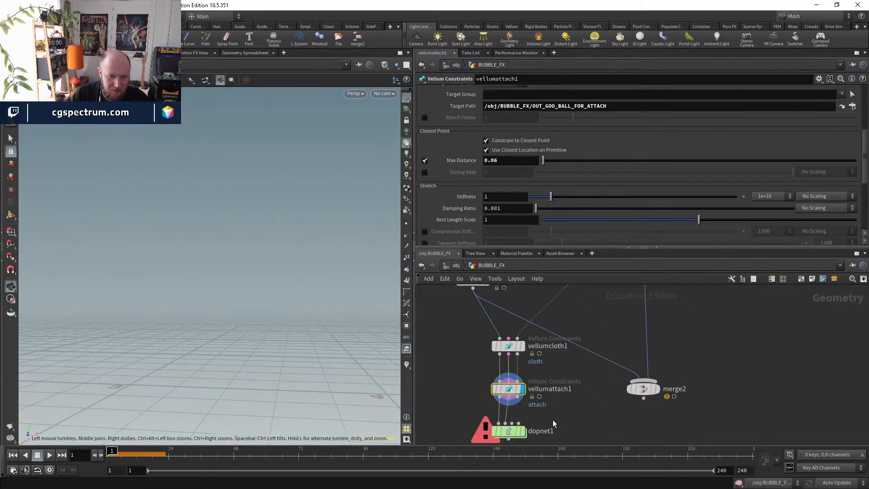
# - Review the vellumsource1 settings inside dopnet1, return to BUBBLE_FX, and review vellumattach1's target geometry and closest point settings
pyautogui.moveTo(506, 447); pyautogui.dragTo(511, 396, button='middle')
pyautogui.doubleClick(511, 396)
pyautogui.moveTo(181, 358); pyautogui.dragTo(108, 408, button='middle')
pyautogui.moveTo(180, 330); pyautogui.dragTo(146, 398, button='middle')
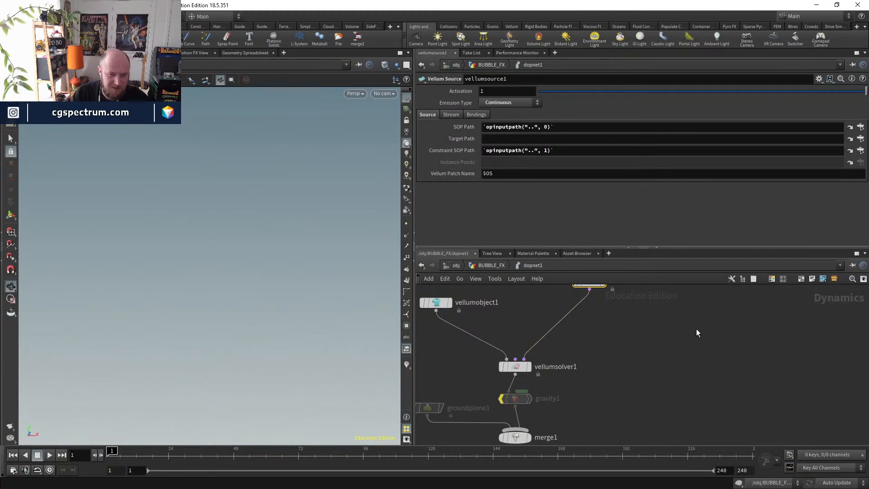
pyautogui.press('u')
pyautogui.click(516, 334)
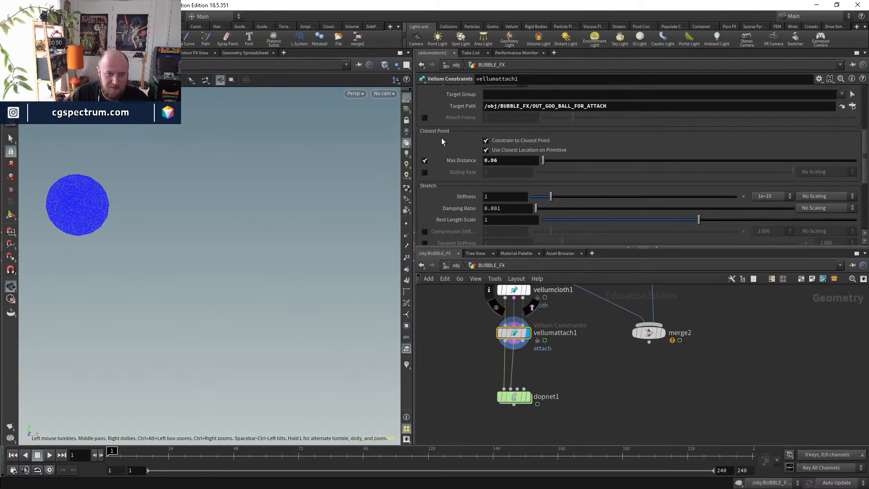
pyautogui.scroll(-5, 480, 181)
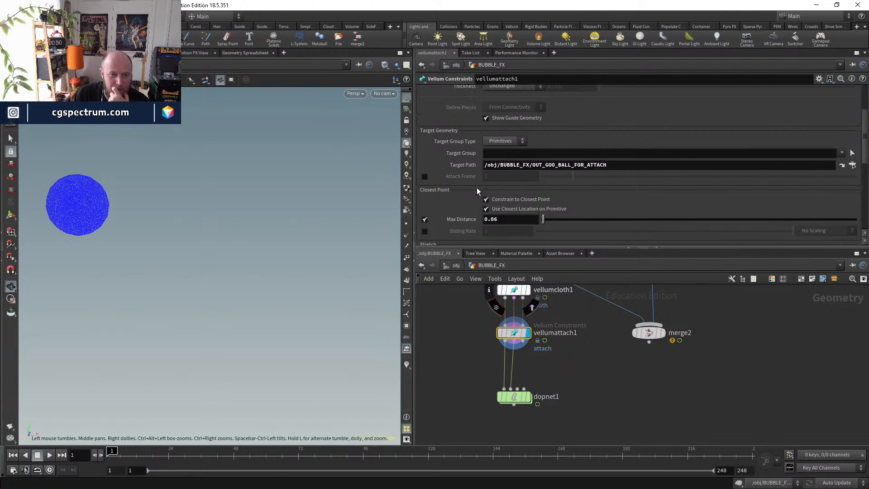
# - Review vellumattach1's geometry settings, look inside dopnet1, and return to the BUBBLE_FX network
pyautogui.scroll(3, 477, 187)
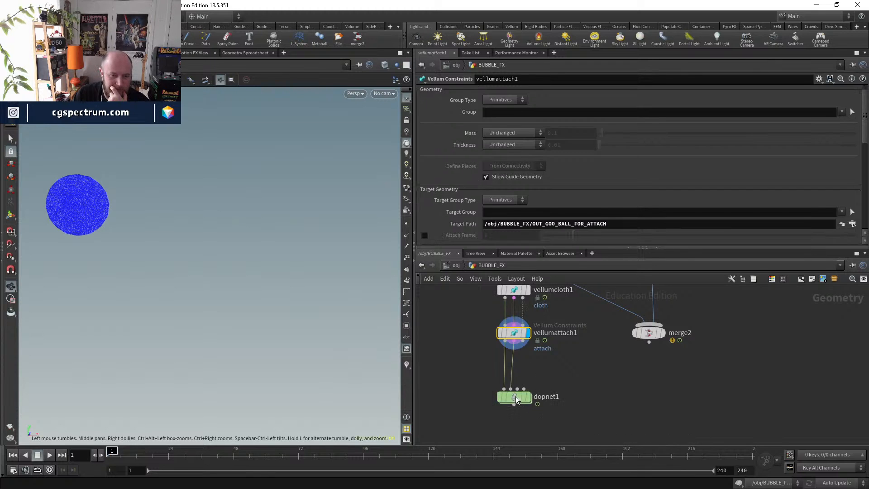
pyautogui.doubleClick(515, 397)
pyautogui.moveTo(561, 360); pyautogui.dragTo(571, 415, button='middle')
pyautogui.click(498, 266)
pyautogui.moveTo(549, 298); pyautogui.dragTo(550, 380, button='middle')
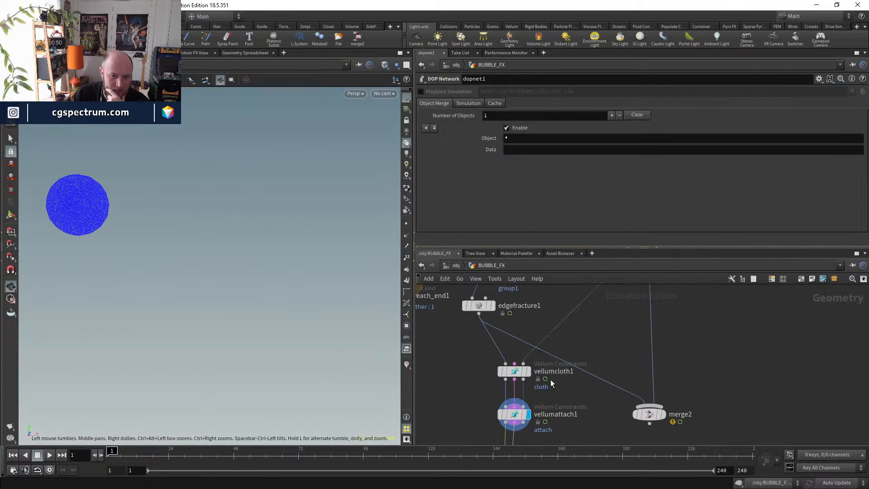
# - Display vellumcloth1, review its drag and pin settings, and examine the open bubble up close at frame 74
pyautogui.click(516, 373)
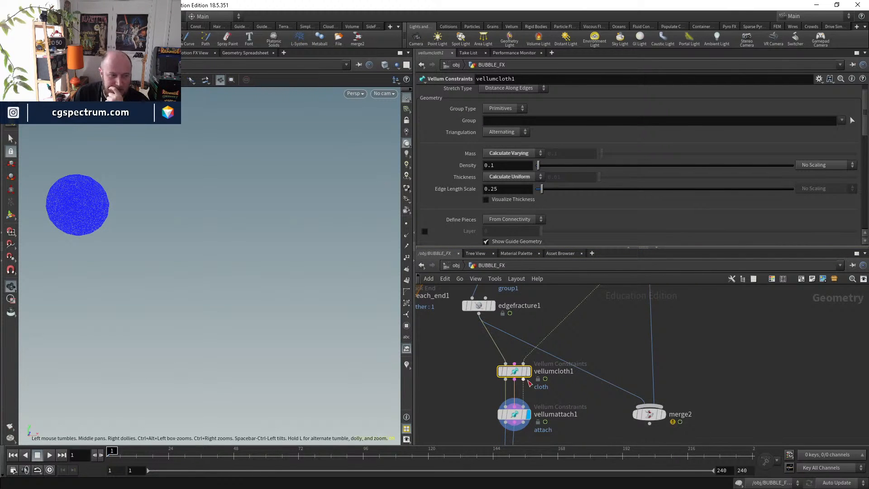
pyautogui.click(528, 371)
pyautogui.moveTo(132, 461); pyautogui.dragTo(206, 447)
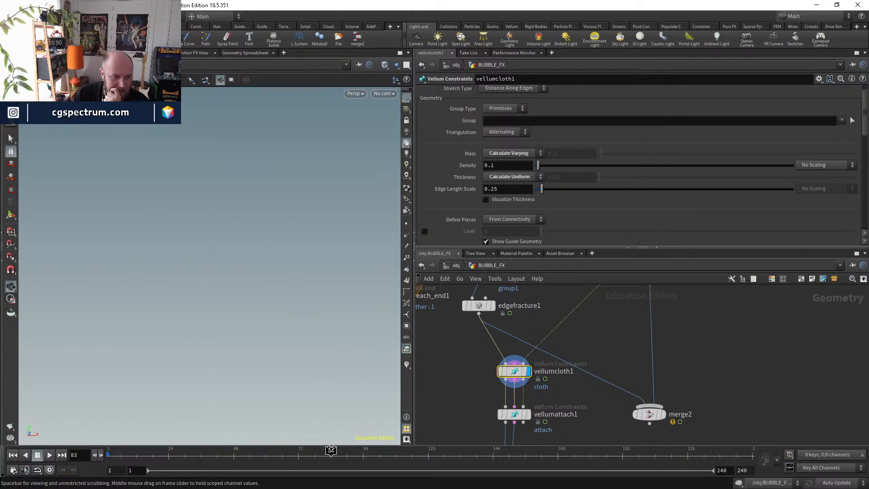
pyautogui.moveTo(306, 451); pyautogui.dragTo(304, 451)
pyautogui.scroll(-5, 453, 181)
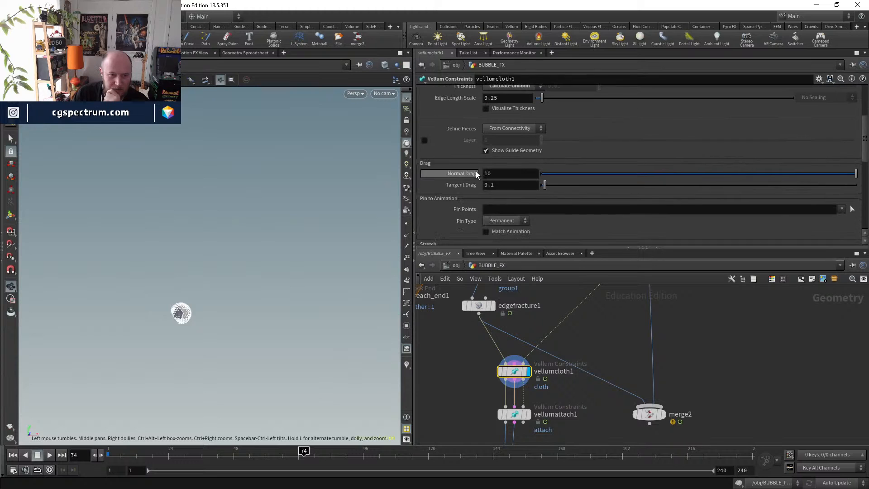
pyautogui.scroll(-1, 482, 195)
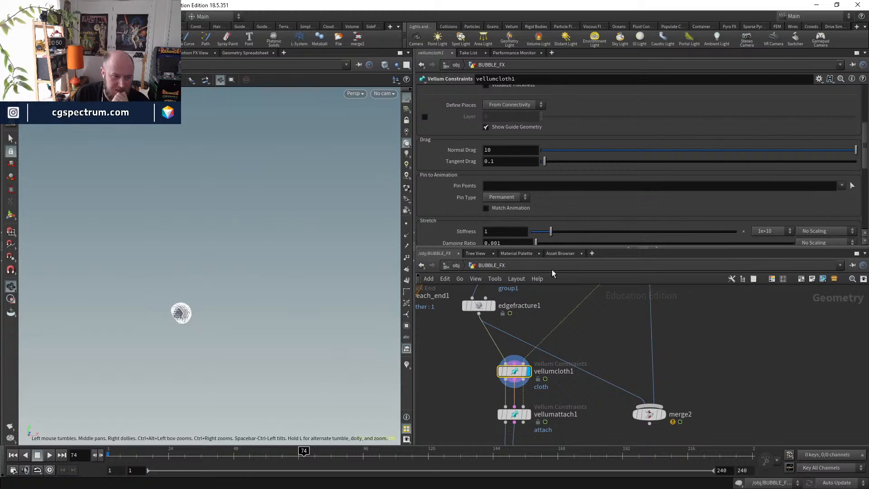
pyautogui.moveTo(205, 316); pyautogui.dragTo(268, 235, button='right')
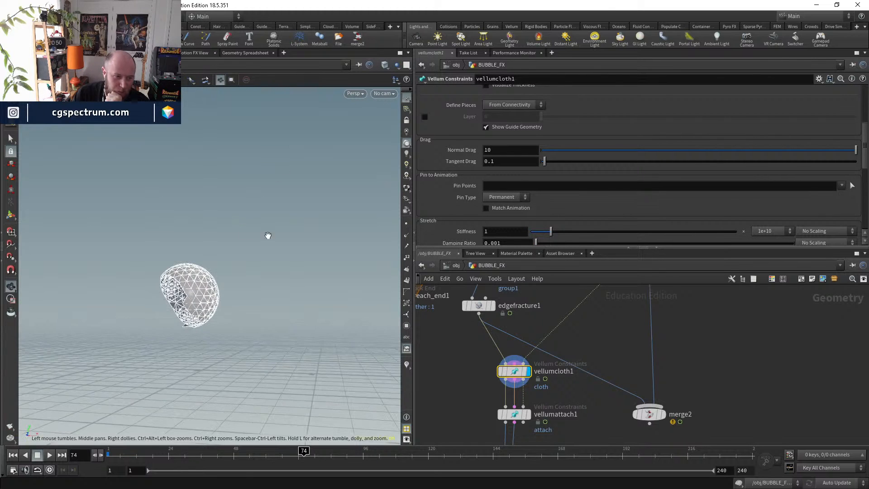
pyautogui.moveTo(205, 305)
pyautogui.mouseDown()
pyautogui.moveTo(182, 305)
pyautogui.moveTo(204, 304)
pyautogui.mouseUp()
# - Return to frame 1, open dopnet1, play the simulation to about frame 41, and scrub back to frame 31 to examine the bursting bubbles
pyautogui.moveTo(576, 400); pyautogui.dragTo(591, 311, button='middle')
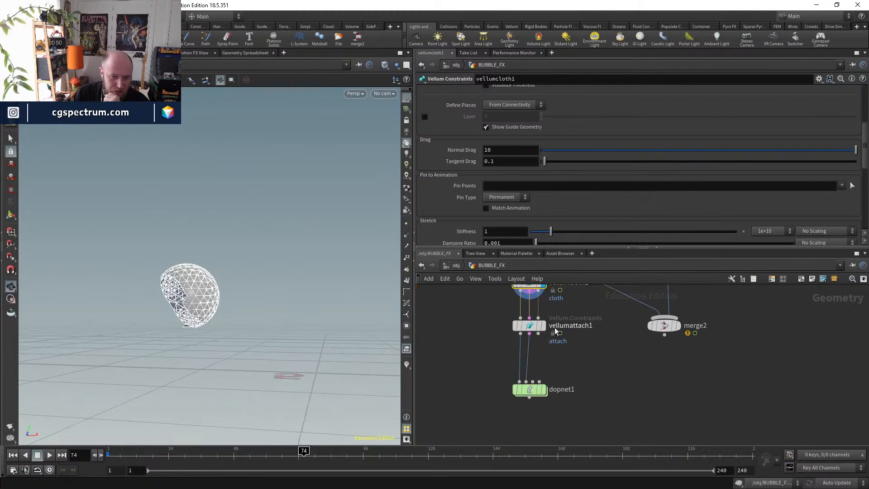
pyautogui.hotkey('ctrl', 'Up')
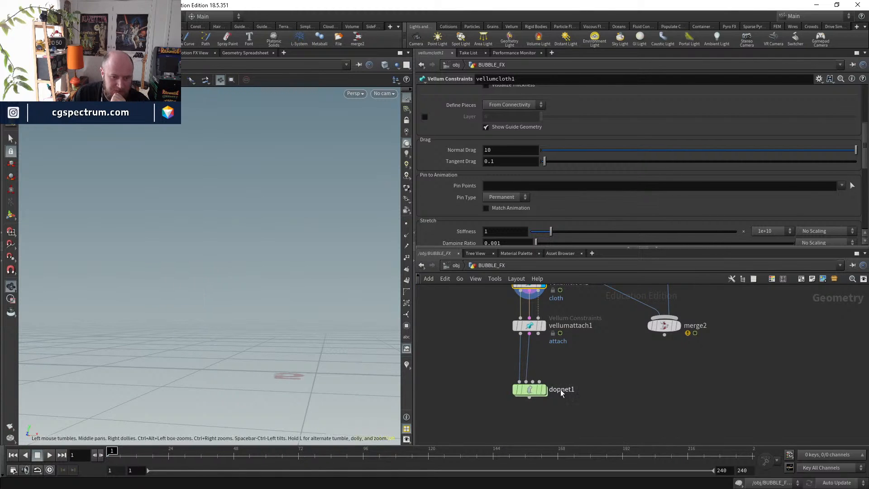
pyautogui.doubleClick(529, 389)
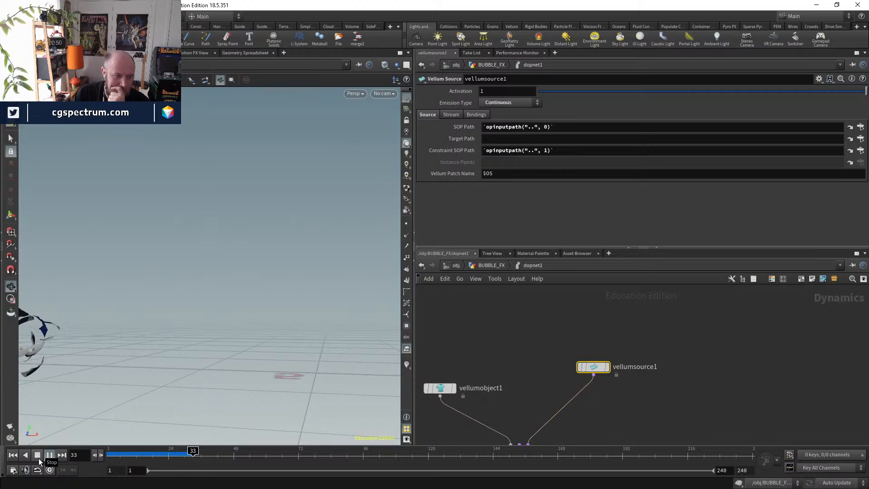
pyautogui.click(39, 459)
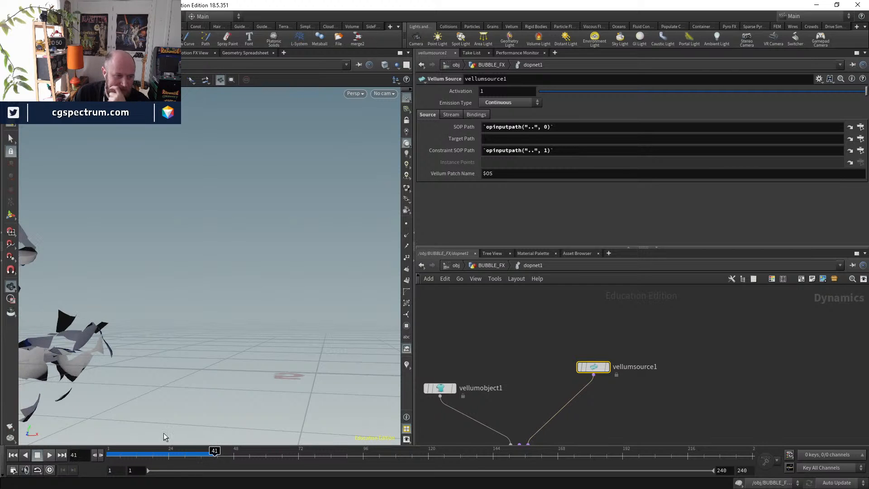
pyautogui.moveTo(185, 303); pyautogui.dragTo(243, 361)
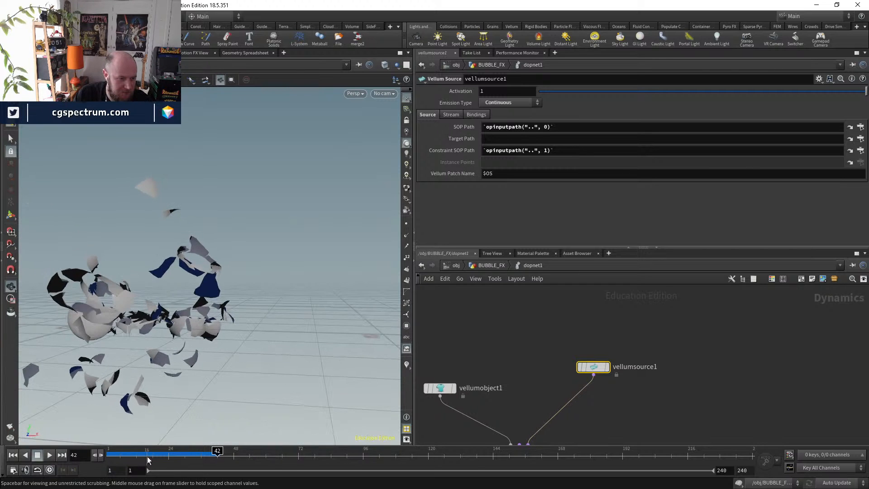
pyautogui.moveTo(148, 453); pyautogui.dragTo(187, 450)
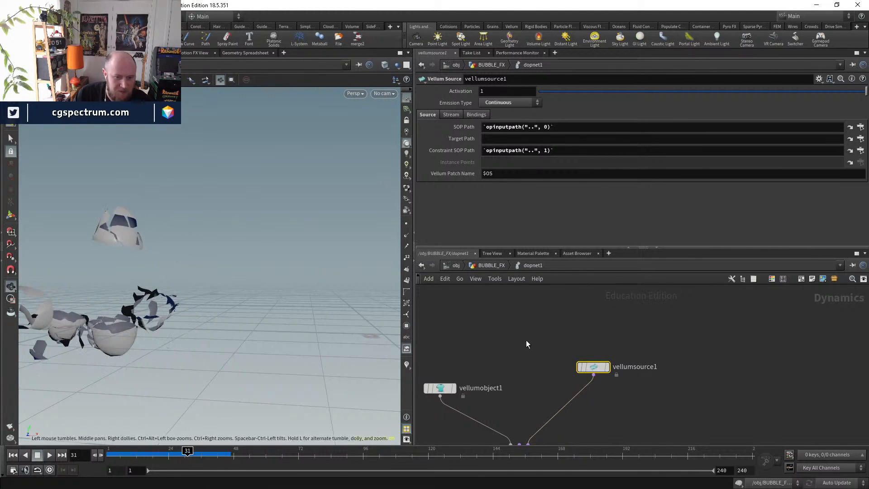
# - In BUBBLE_FX, feed dopnet1 into merge2 in place of edgefracture1 and display merge2
pyautogui.click(500, 268)
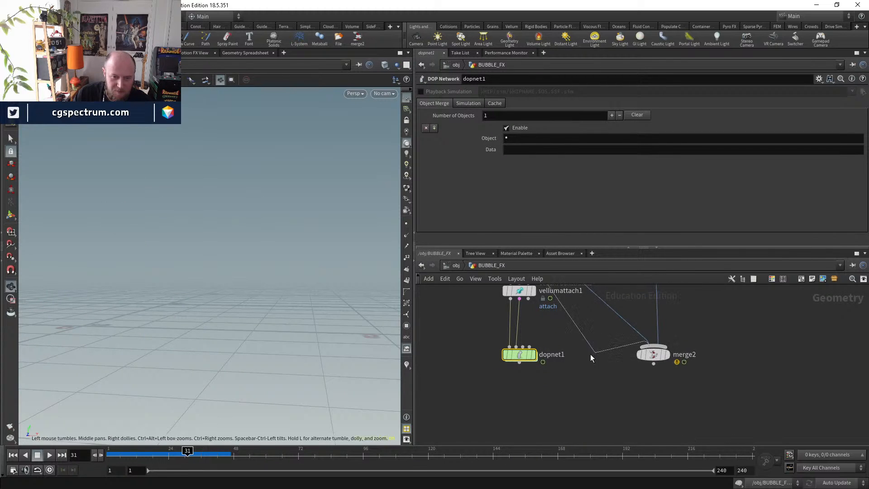
pyautogui.click(667, 354)
pyautogui.moveTo(658, 354); pyautogui.dragTo(656, 376)
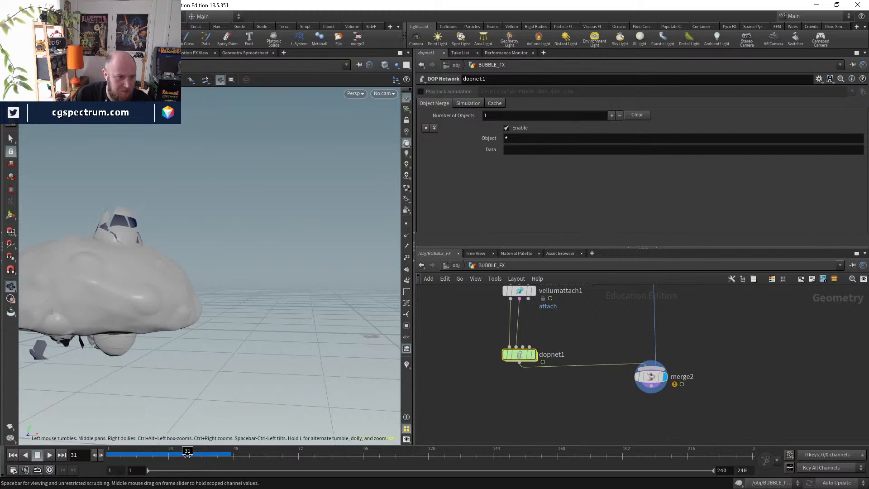
# - Scrub to frame 46, examine the burst bubble fragments against the goo ball, and return to frame 1
pyautogui.moveTo(146, 458); pyautogui.dragTo(229, 429)
pyautogui.moveTo(195, 346); pyautogui.dragTo(245, 382)
pyautogui.moveTo(245, 382); pyautogui.dragTo(176, 270, button='right')
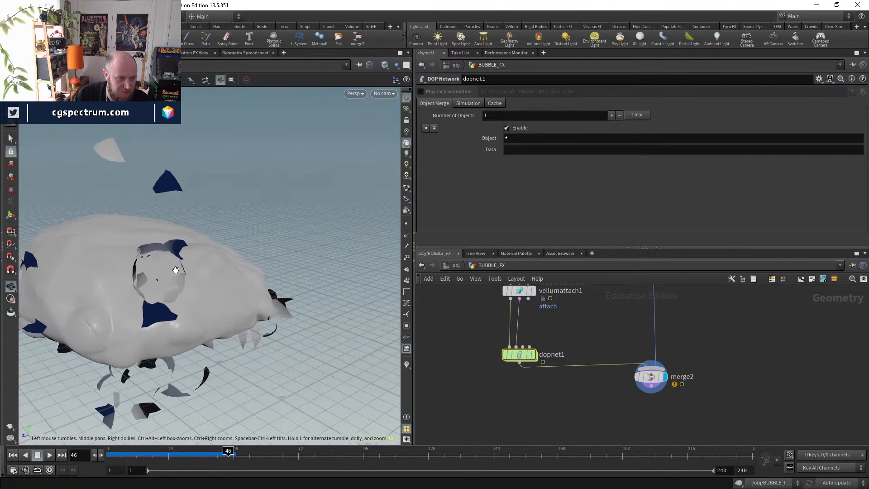
pyautogui.moveTo(175, 270); pyautogui.dragTo(193, 296)
pyautogui.click(152, 459)
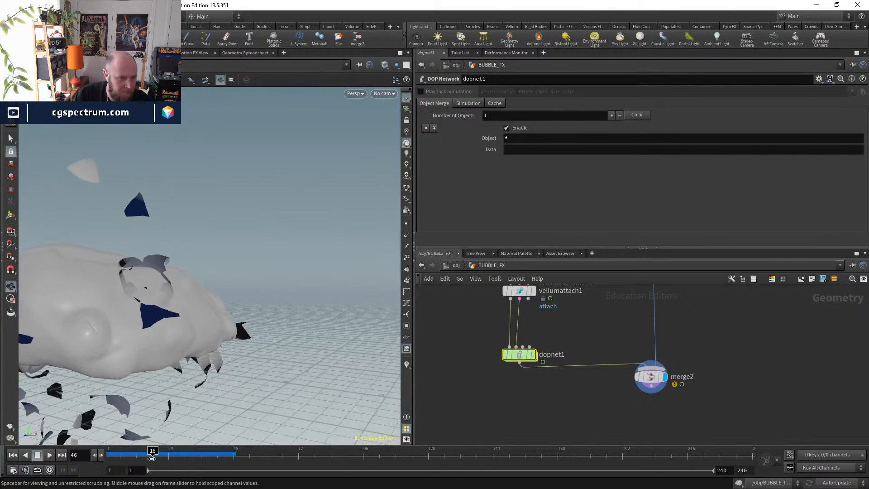
pyautogui.moveTo(151, 459); pyautogui.dragTo(110, 452)
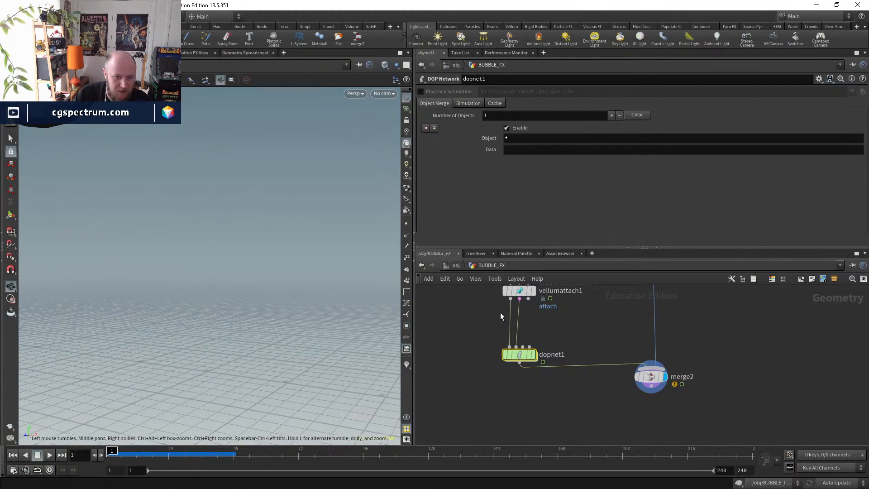
# - Add a SOP Solver inside dopnet1, placed beside the vellumsource1 branch
pyautogui.doubleClick(518, 356)
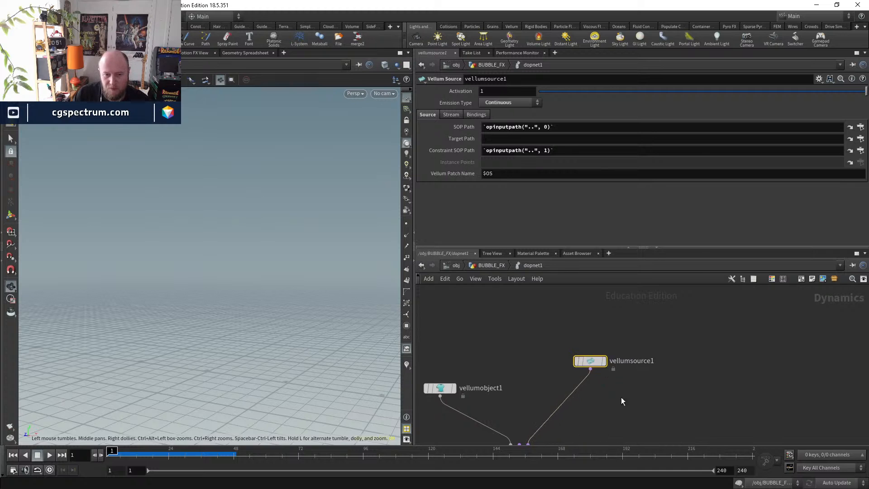
pyautogui.moveTo(621, 398); pyautogui.dragTo(640, 359, button='middle')
pyautogui.press('Tab')
pyautogui.write('sops')
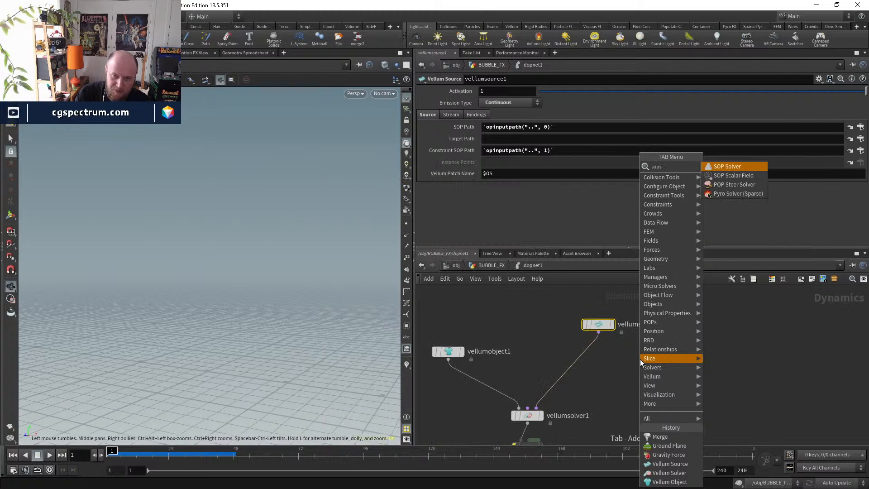
pyautogui.press('Return')
pyautogui.click(640, 360)
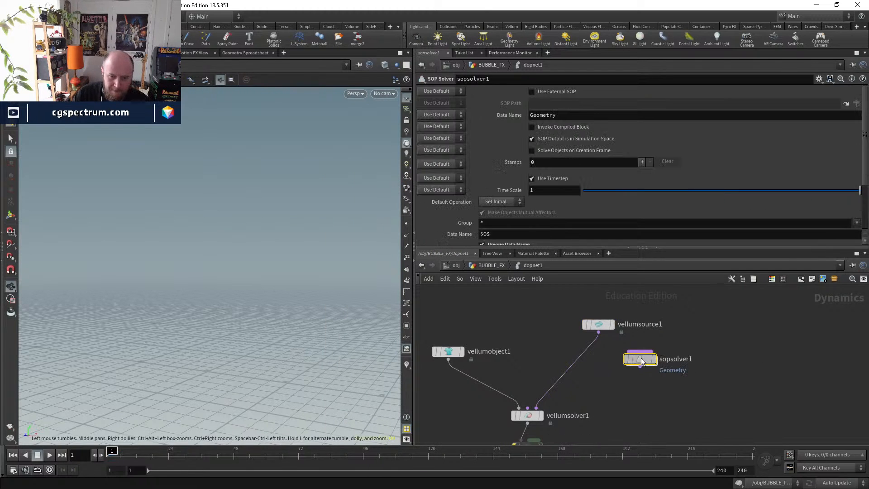
pyautogui.moveTo(641, 358); pyautogui.dragTo(658, 357)
# - Insert a Merge between vellumsource1 and vellumsolver1 and connect sopsolver1 into it
pyautogui.press('Tab')
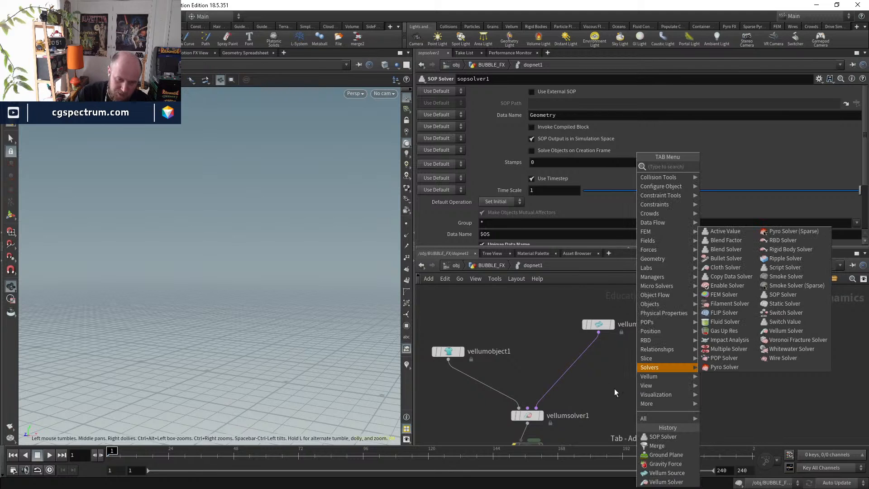
pyautogui.write('merge')
pyautogui.press('Return')
pyautogui.click(615, 388)
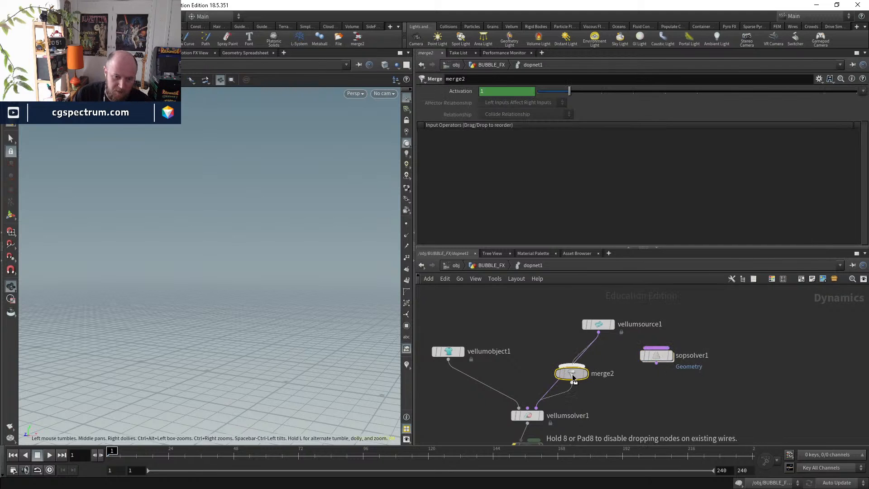
pyautogui.moveTo(572, 377); pyautogui.dragTo(571, 378)
pyautogui.click(594, 374)
# - Open sopsolver1, check dop_geometry in the view at frames 27 and 40, and return to frame 1
pyautogui.doubleClick(656, 356)
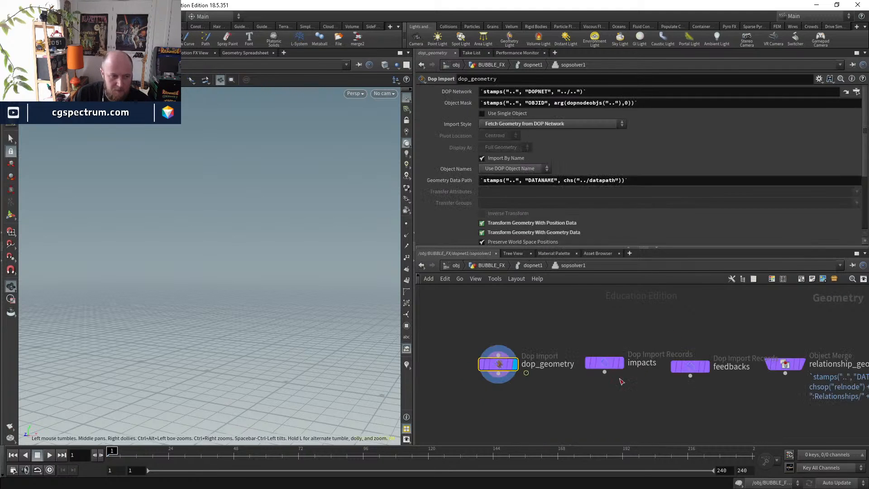
pyautogui.moveTo(108, 225); pyautogui.dragTo(162, 286)
pyautogui.moveTo(183, 335); pyautogui.dragTo(184, 250)
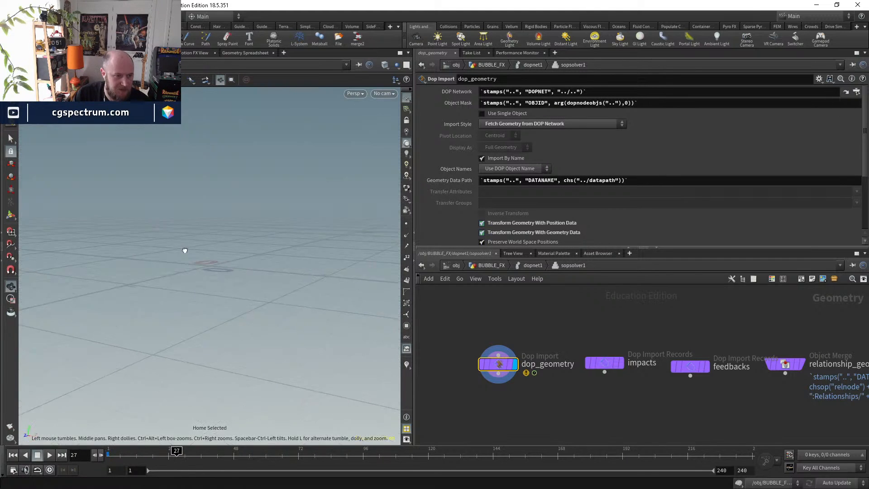
pyautogui.click(181, 458)
pyautogui.press('g')
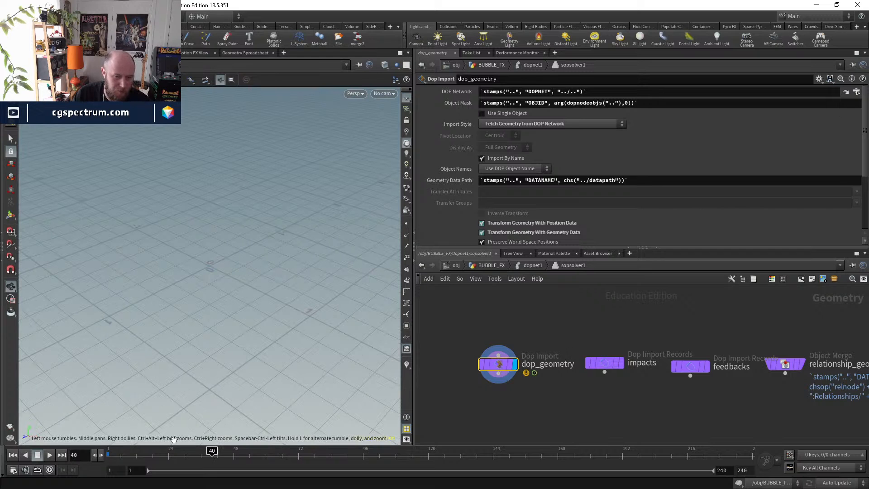
pyautogui.moveTo(182, 453); pyautogui.dragTo(108, 454)
pyautogui.moveTo(565, 430); pyautogui.dragTo(560, 365, button='middle')
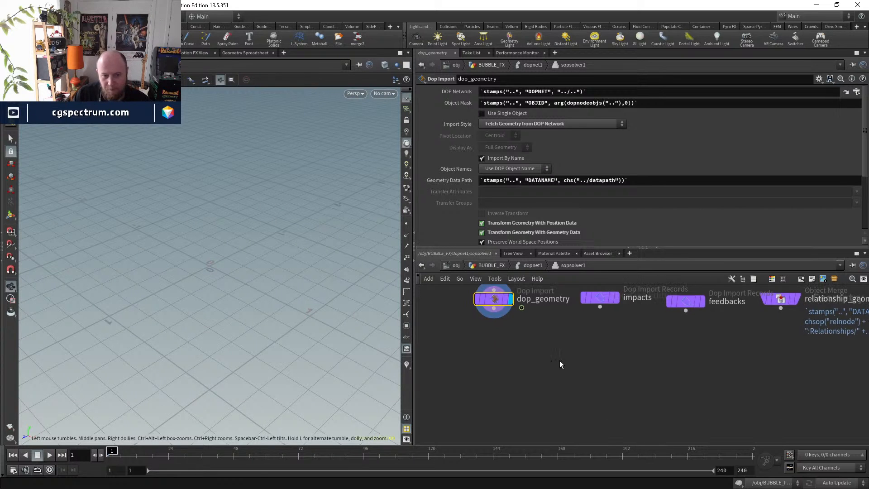
# - Return to dopnet1, run the simulation for the first few frames, and examine the bubble fragments up to frame 10
pyautogui.click(533, 266)
pyautogui.click(51, 455)
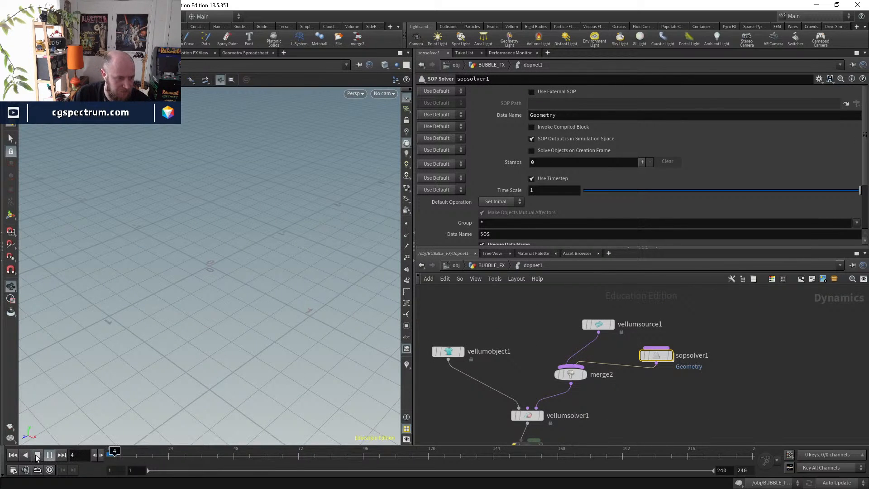
pyautogui.click(36, 457)
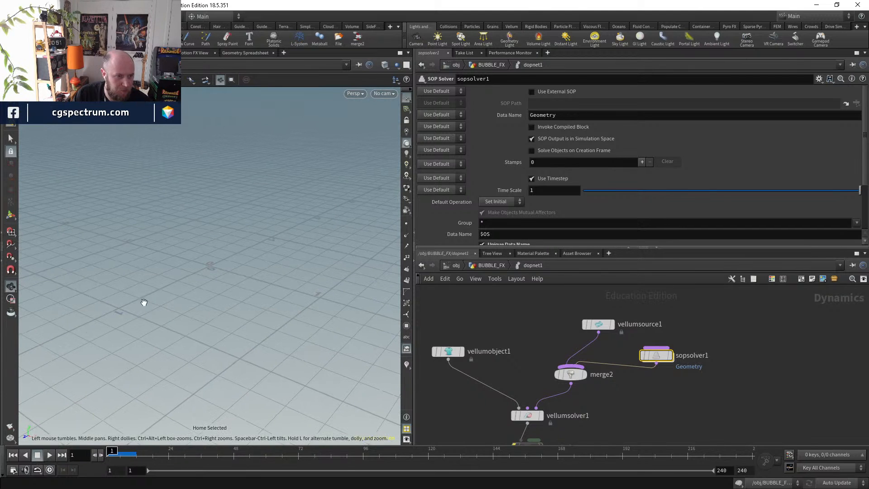
pyautogui.moveTo(177, 299); pyautogui.dragTo(199, 294)
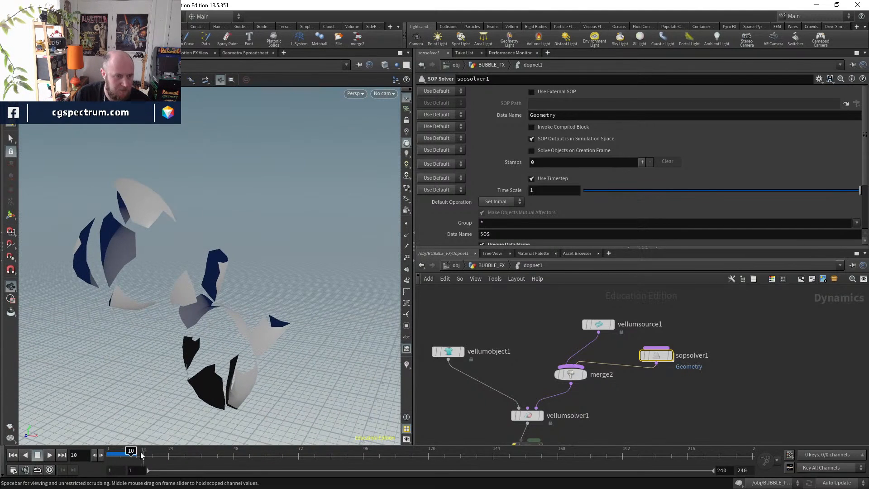
# - Open sopsolver1 and examine dop_geometry at frame 2 from several angles, toggling between wireframe and shaded display
pyautogui.doubleClick(656, 356)
pyautogui.moveTo(131, 453); pyautogui.dragTo(105, 441)
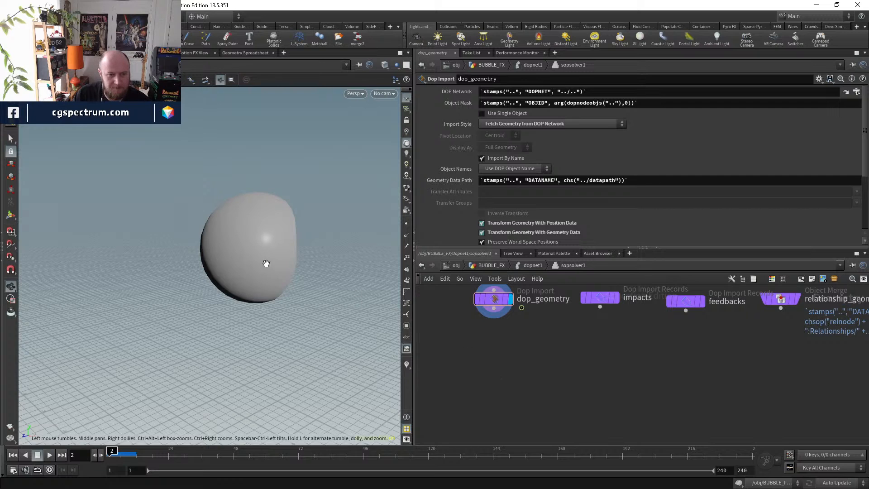
pyautogui.moveTo(267, 262)
pyautogui.mouseDown()
pyautogui.moveTo(279, 285)
pyautogui.moveTo(213, 293)
pyautogui.moveTo(220, 283)
pyautogui.mouseUp()
pyautogui.press('w')
pyautogui.press('w')
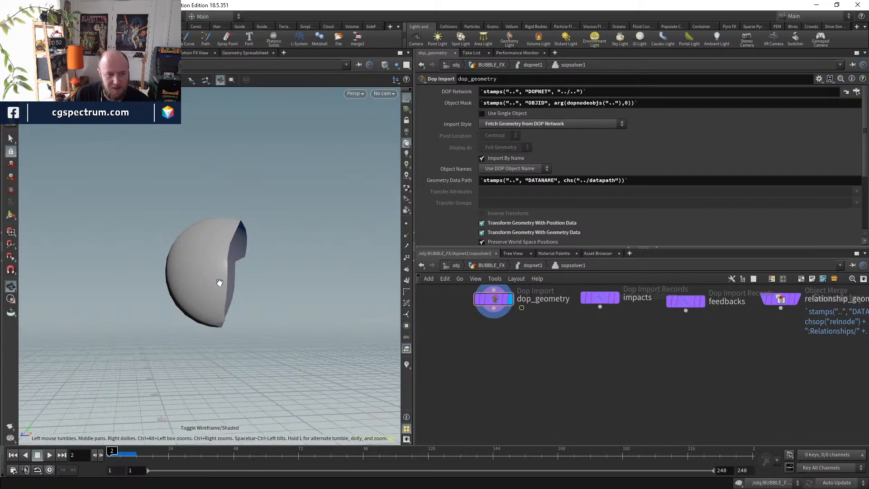
pyautogui.moveTo(110, 452); pyautogui.dragTo(111, 451)
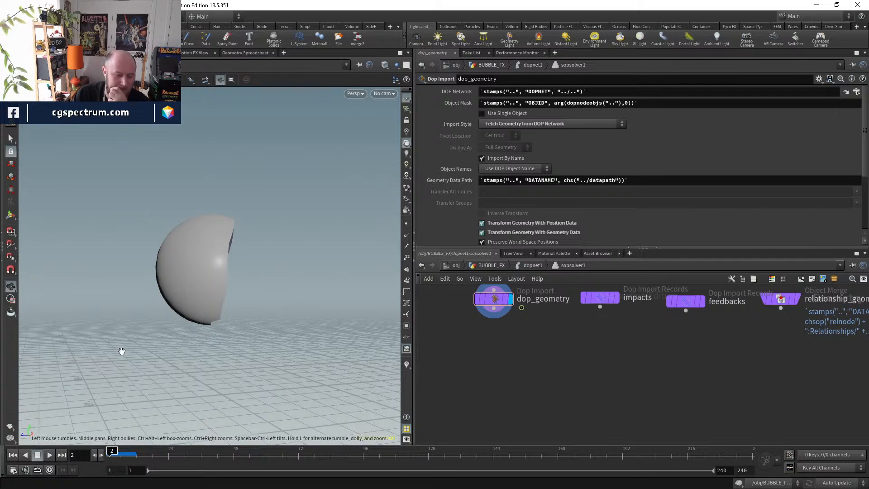
pyautogui.moveTo(184, 323); pyautogui.dragTo(317, 323)
pyautogui.press('w')
pyautogui.press('w')
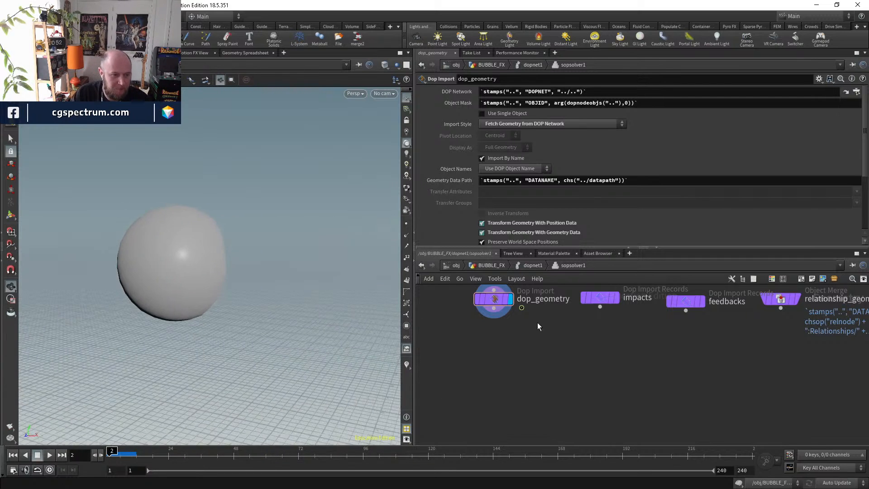
# - Add an Attribute Wrangle below dop_geometry, wire dop_geometry into its first input, and make the wrangle the displayed node
pyautogui.press('Tab')
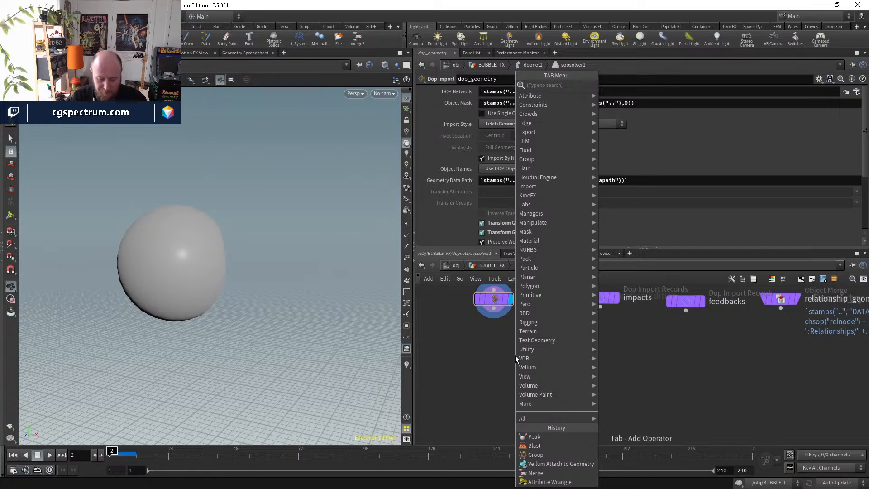
pyautogui.write('i')
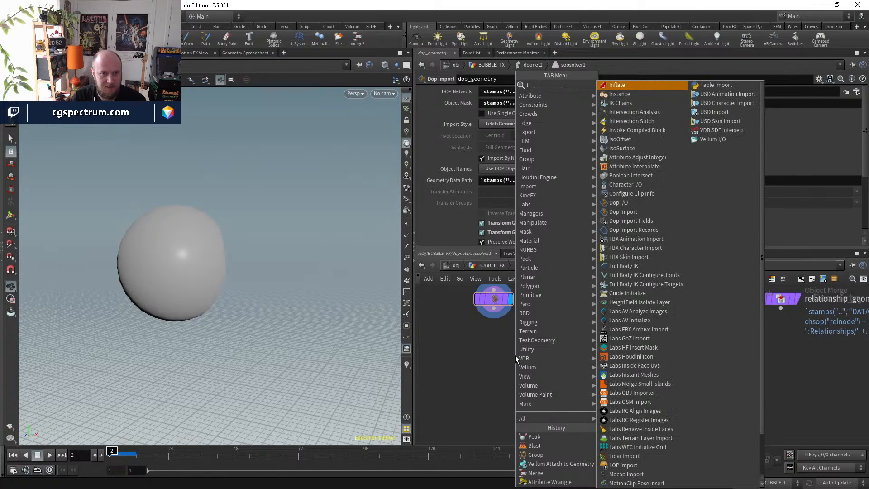
pyautogui.press('BackSpace')
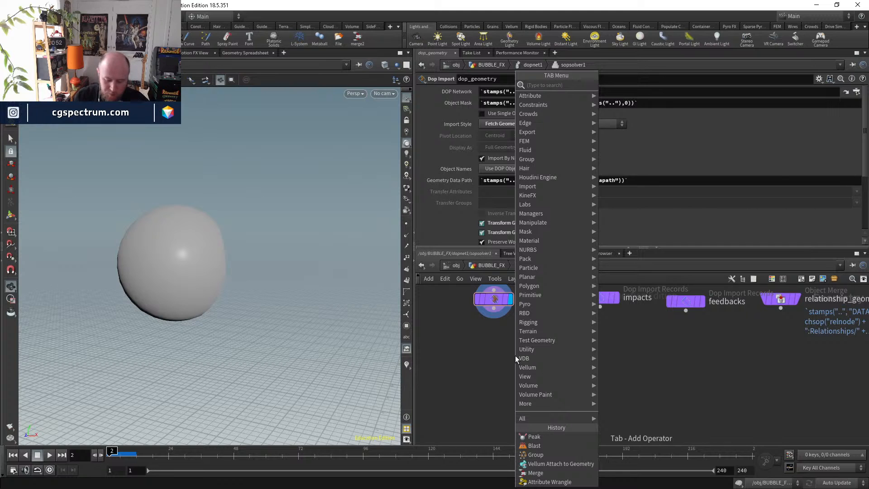
pyautogui.write('atw')
pyautogui.press('Return')
pyautogui.press('Return')
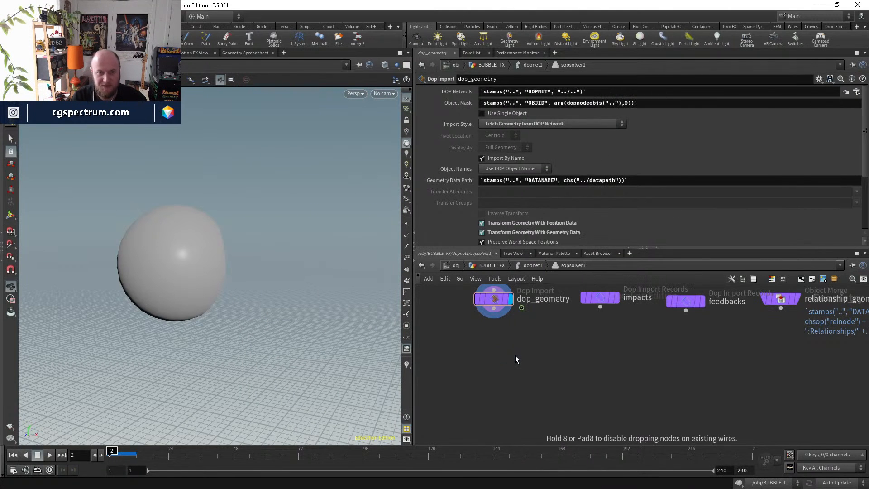
pyautogui.moveTo(516, 357); pyautogui.dragTo(500, 318)
pyautogui.click(504, 371)
pyautogui.click(518, 384)
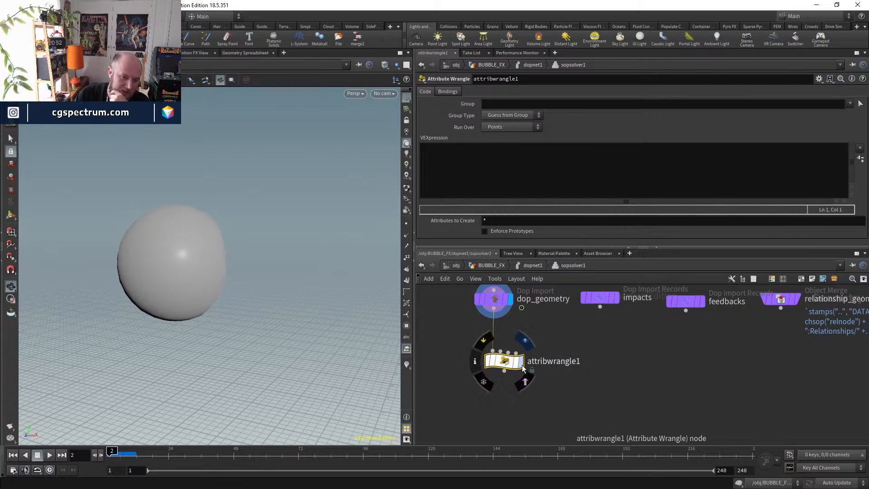
pyautogui.click(522, 361)
pyautogui.moveTo(505, 363); pyautogui.dragTo(495, 363)
# - Return to frame 1 and write the wrangle expression i@count++; to increment a point counter
pyautogui.click(449, 166)
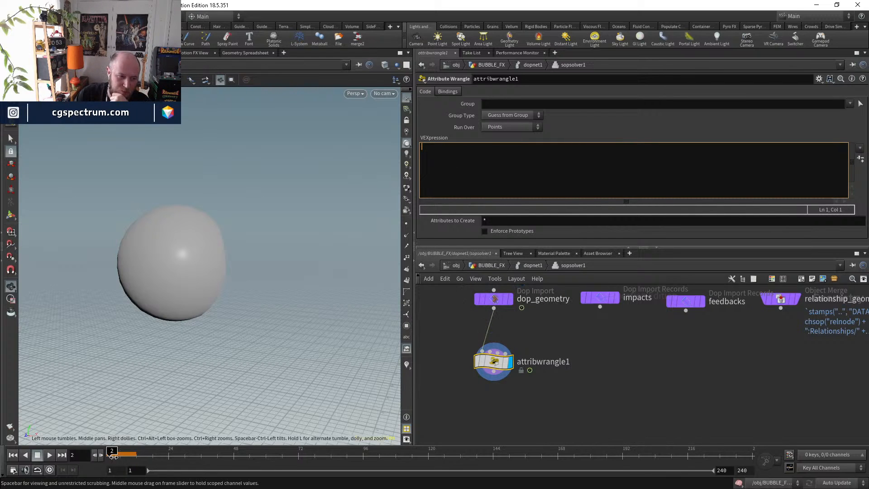
pyautogui.moveTo(112, 454); pyautogui.dragTo(109, 454)
pyautogui.click(459, 154)
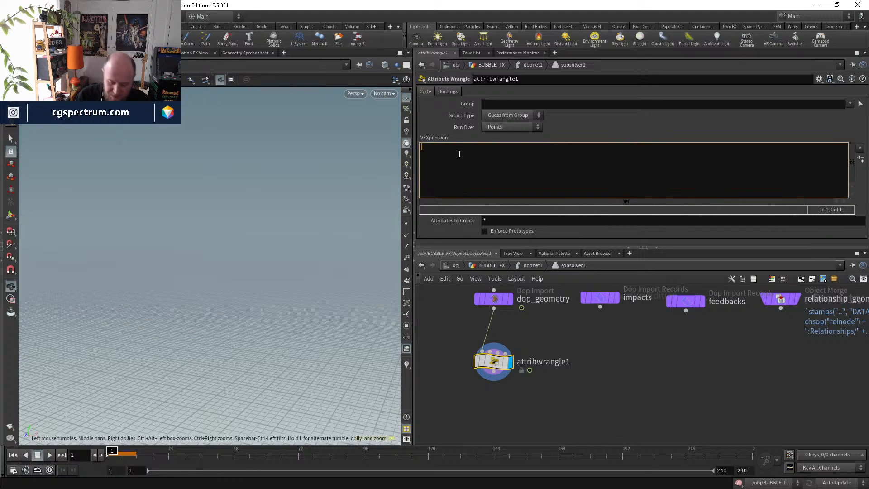
pyautogui.write('i@')
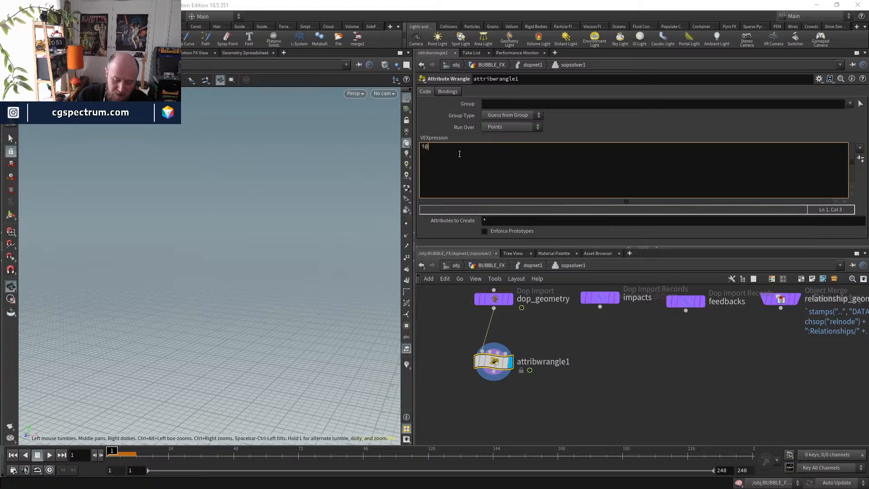
pyautogui.write('count')
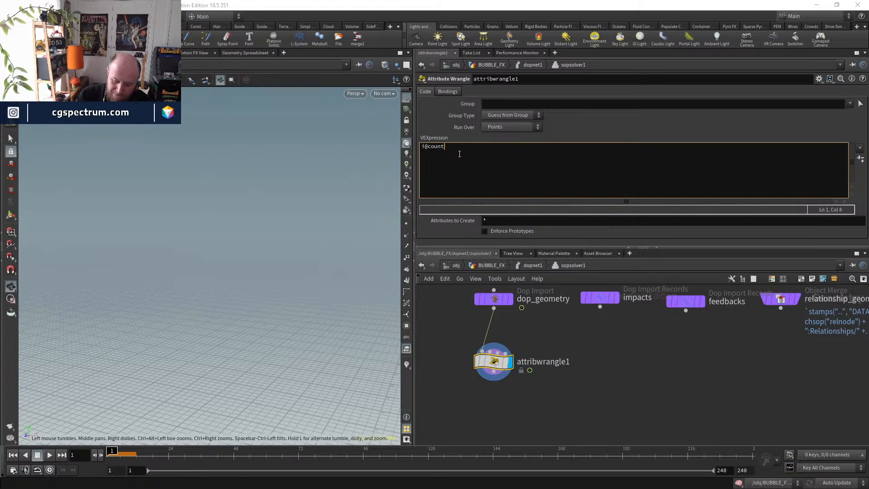
pyautogui.write('++;')
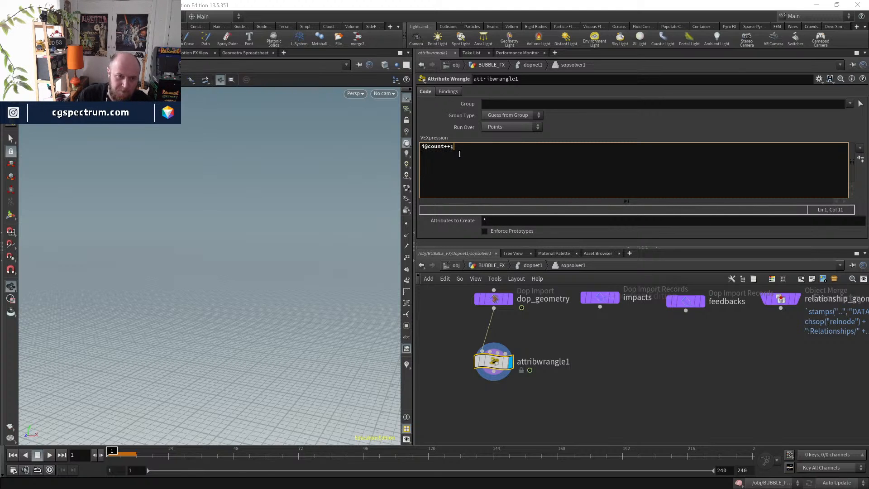
# - Go back up to dopnet1 and tidy the layout of vellumsource1 and sopsolver1 around merge2
pyautogui.click(530, 265)
pyautogui.moveTo(676, 341); pyautogui.dragTo(685, 338, button='middle')
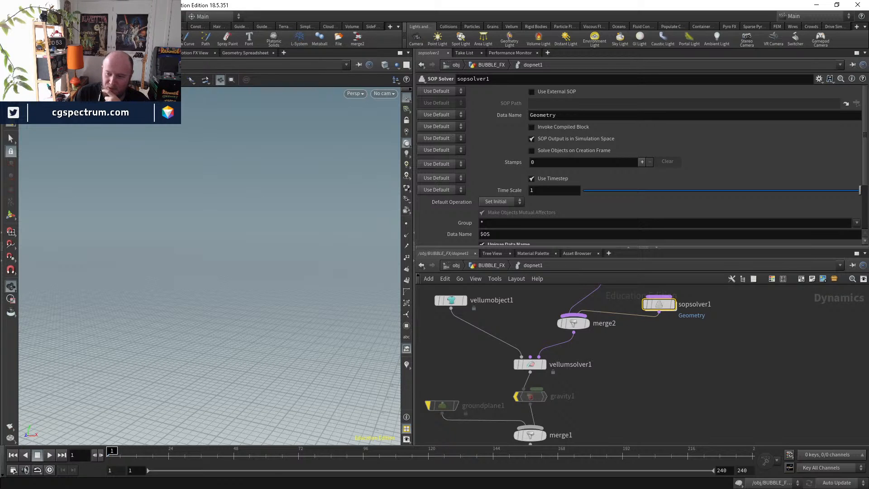
pyautogui.moveTo(673, 375); pyautogui.dragTo(680, 419, button='middle')
pyautogui.moveTo(650, 353)
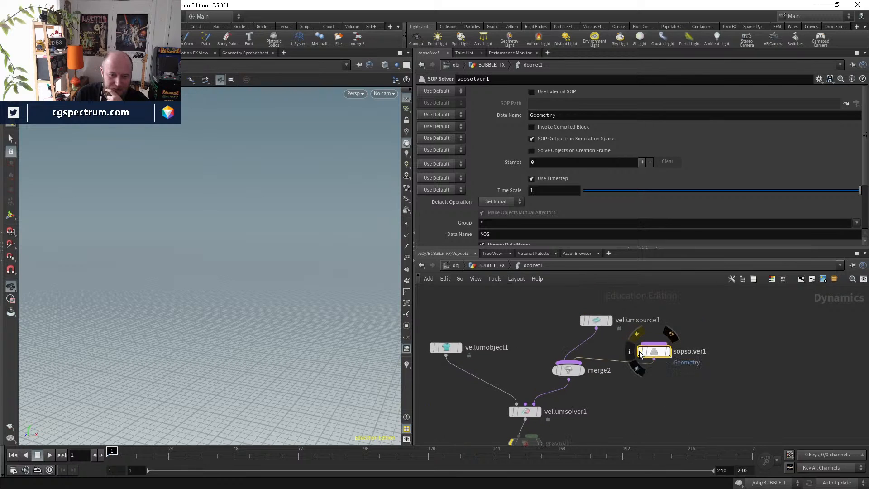
pyautogui.moveTo(651, 353); pyautogui.dragTo(657, 350)
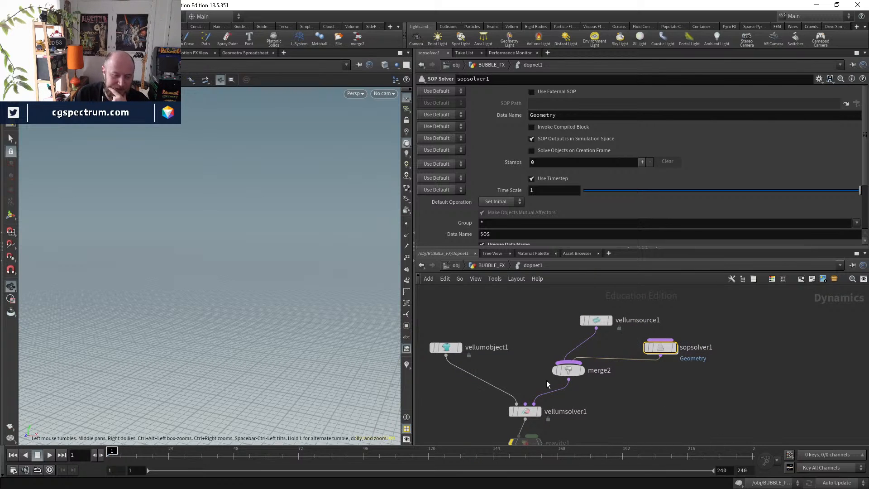
pyautogui.moveTo(584, 321); pyautogui.dragTo(566, 319)
pyautogui.moveTo(565, 320)
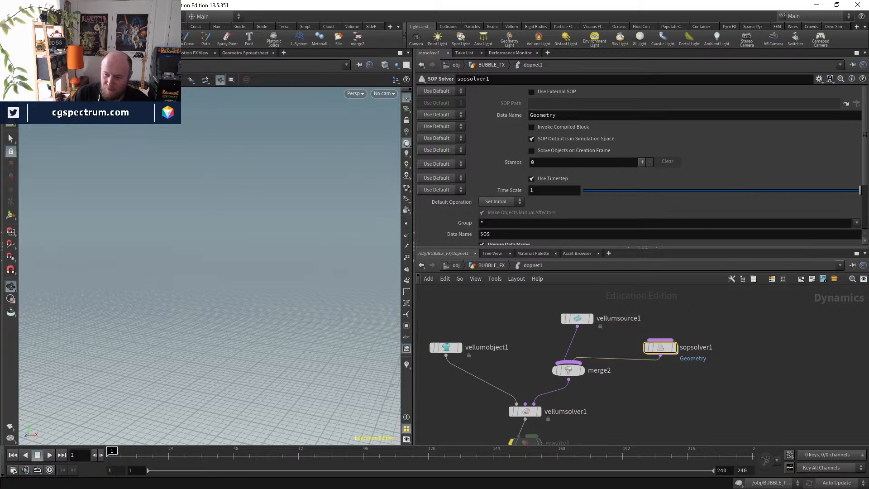
pyautogui.moveTo(660, 349); pyautogui.dragTo(671, 341)
pyautogui.moveTo(660, 348)
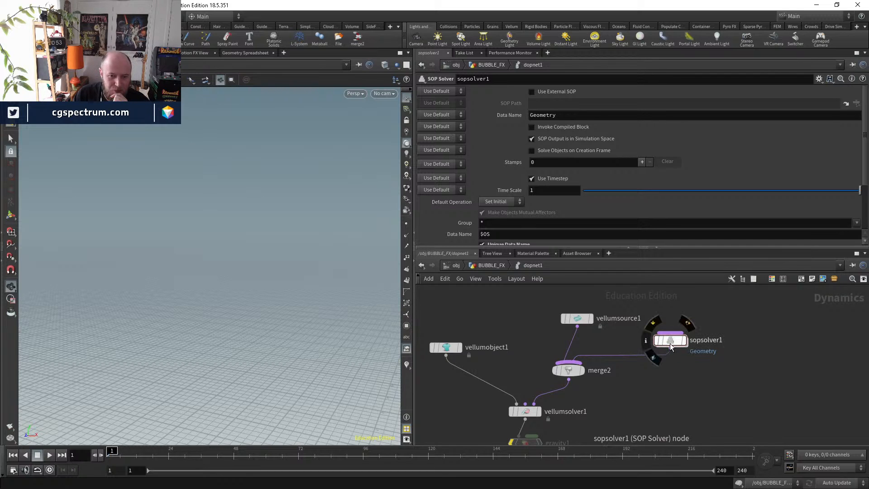
# - Look into sopsolver1 again, go up to the BUBBLE_FX network, and play the dopnet1 simulation from frame 1
pyautogui.doubleClick(671, 342)
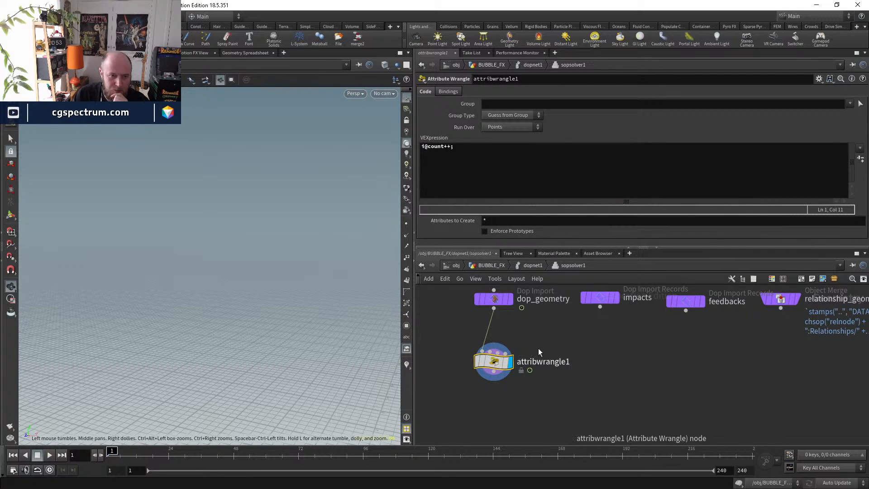
pyautogui.click(533, 264)
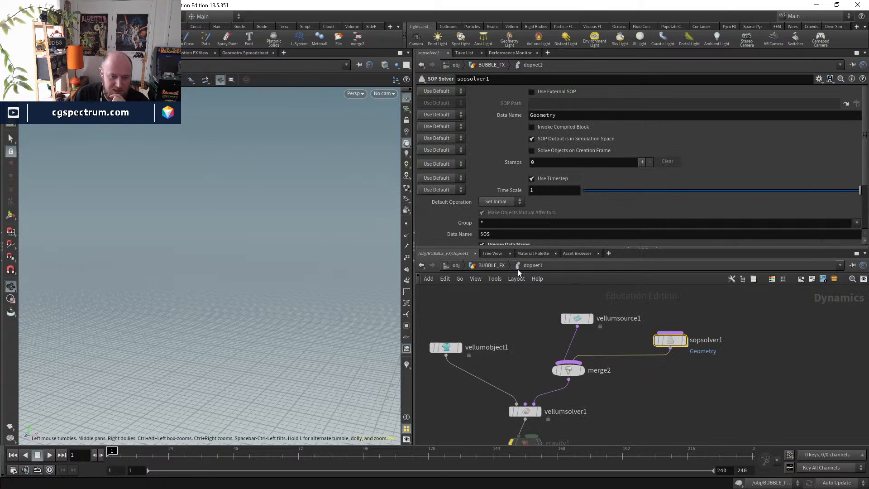
pyautogui.click(491, 265)
pyautogui.click(534, 355)
pyautogui.click(523, 348)
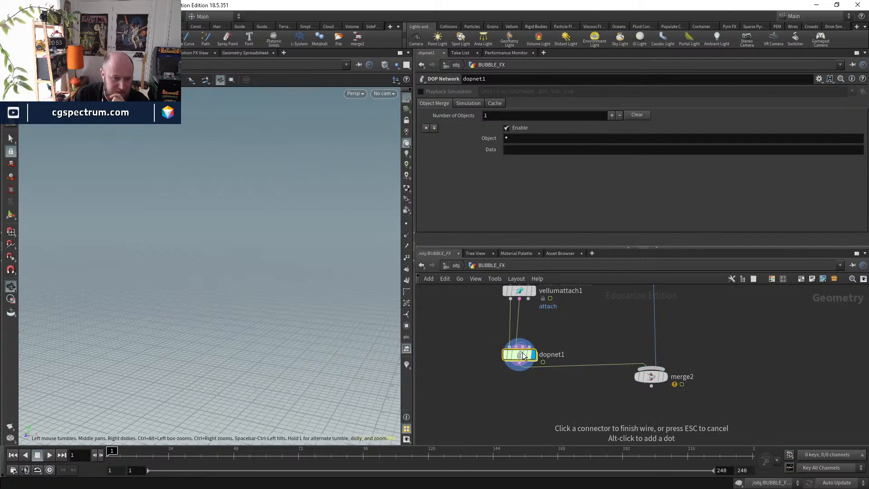
pyautogui.press('Escape')
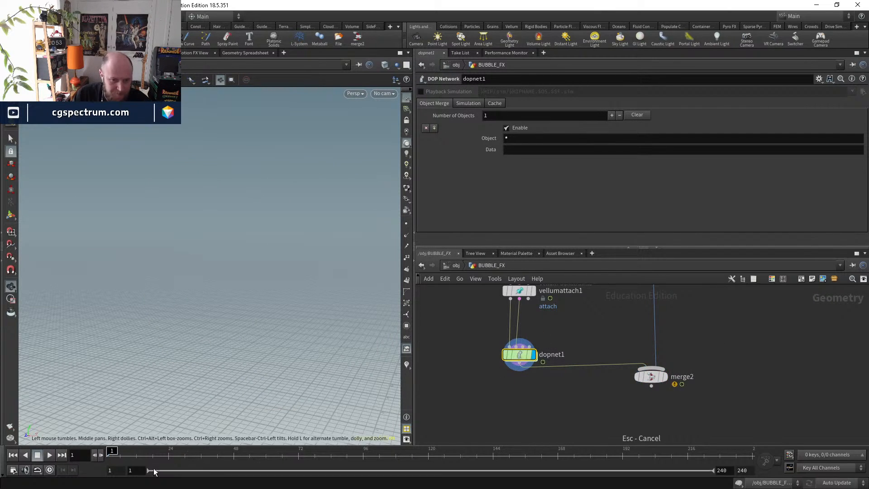
pyautogui.click(50, 454)
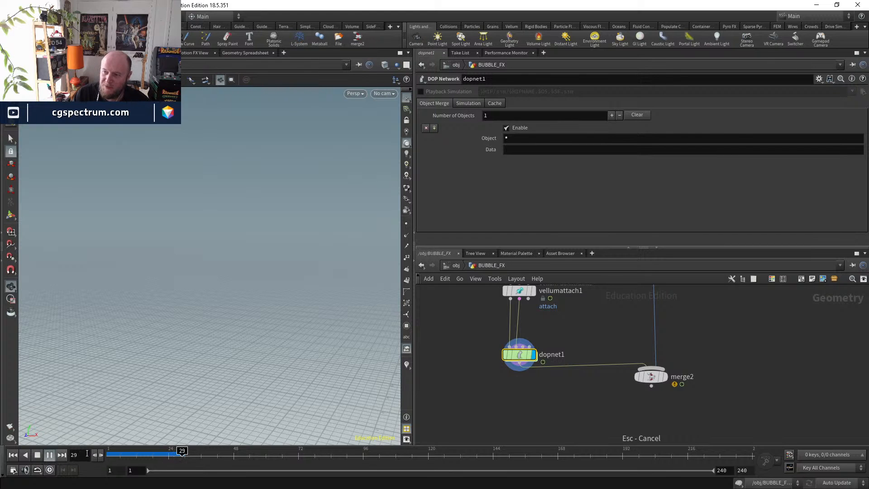
# - Examine the bubble fragments from several angles while scrubbing through the simulated frames up to frame 36
pyautogui.moveTo(131, 454); pyautogui.dragTo(154, 454)
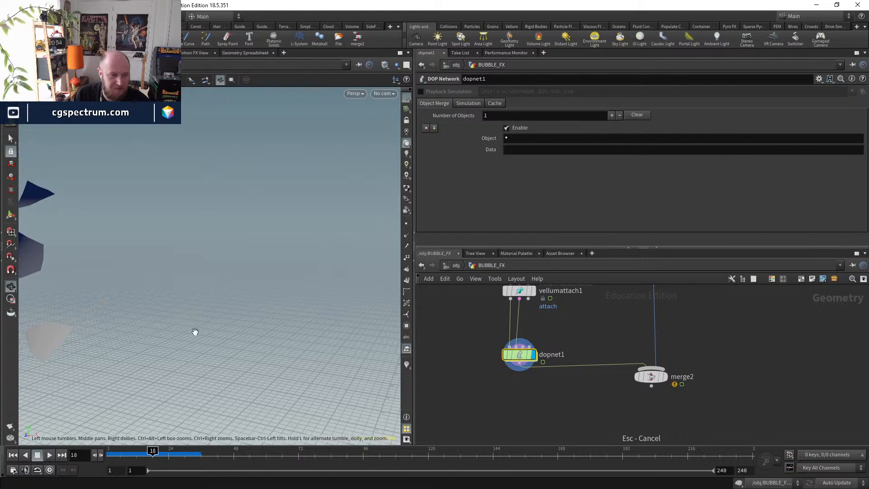
pyautogui.moveTo(195, 332); pyautogui.dragTo(233, 300)
pyautogui.moveTo(233, 299); pyautogui.dragTo(209, 388, button='right')
pyautogui.moveTo(153, 454); pyautogui.dragTo(188, 455)
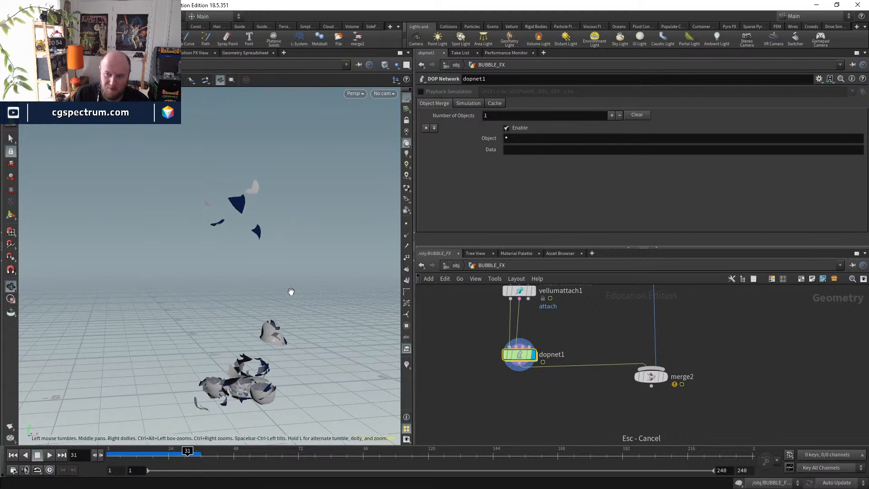
pyautogui.moveTo(250, 290); pyautogui.dragTo(399, 279)
pyautogui.moveTo(254, 322); pyautogui.dragTo(271, 382)
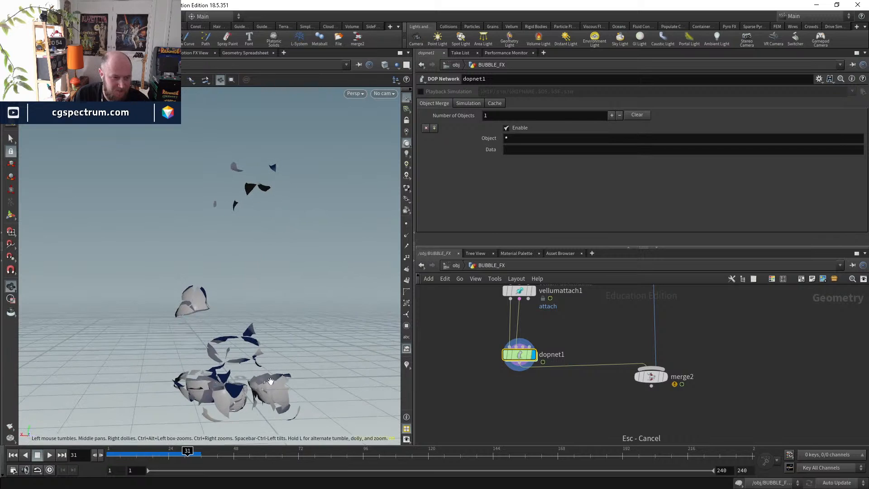
pyautogui.moveTo(187, 455)
pyautogui.mouseDown()
pyautogui.moveTo(165, 454)
pyautogui.moveTo(201, 453)
pyautogui.moveTo(167, 453)
pyautogui.moveTo(184, 452)
pyautogui.mouseUp()
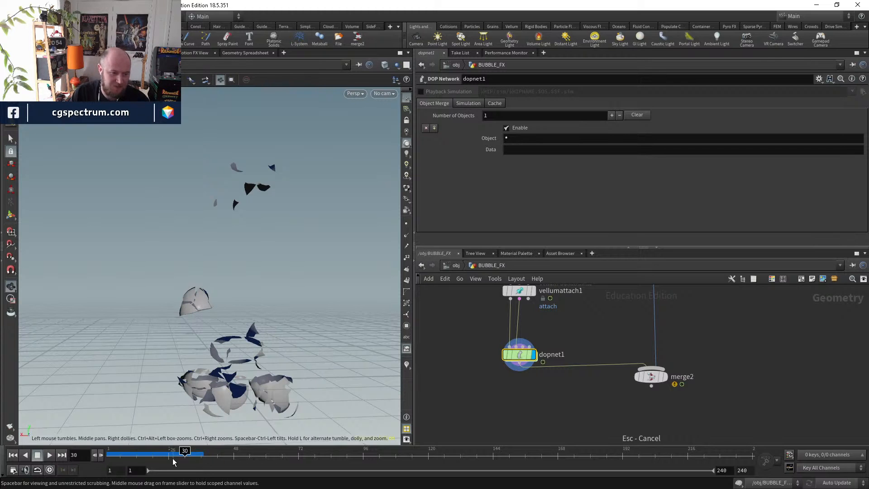
pyautogui.moveTo(150, 453); pyautogui.dragTo(199, 448)
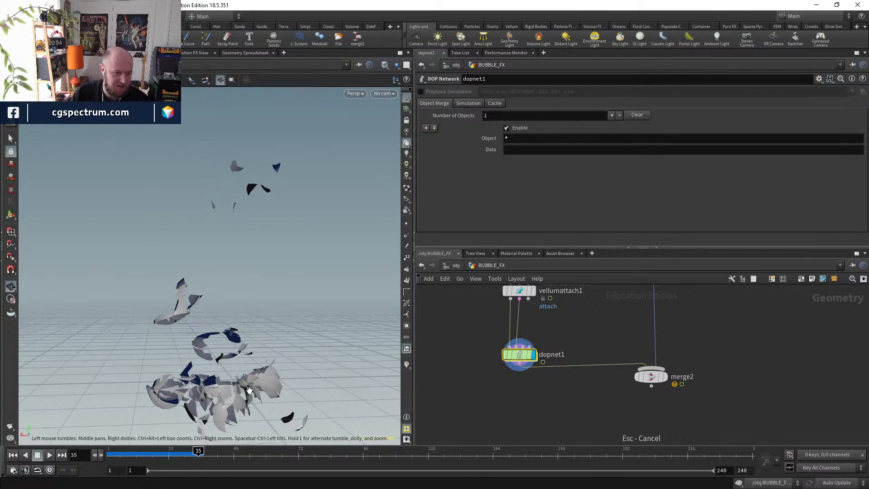
pyautogui.moveTo(202, 327); pyautogui.dragTo(230, 268)
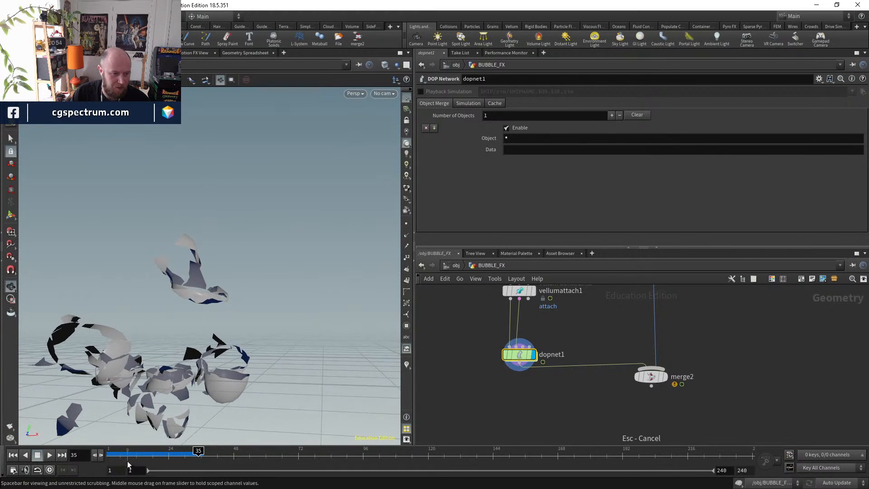
pyautogui.moveTo(131, 454); pyautogui.dragTo(201, 450)
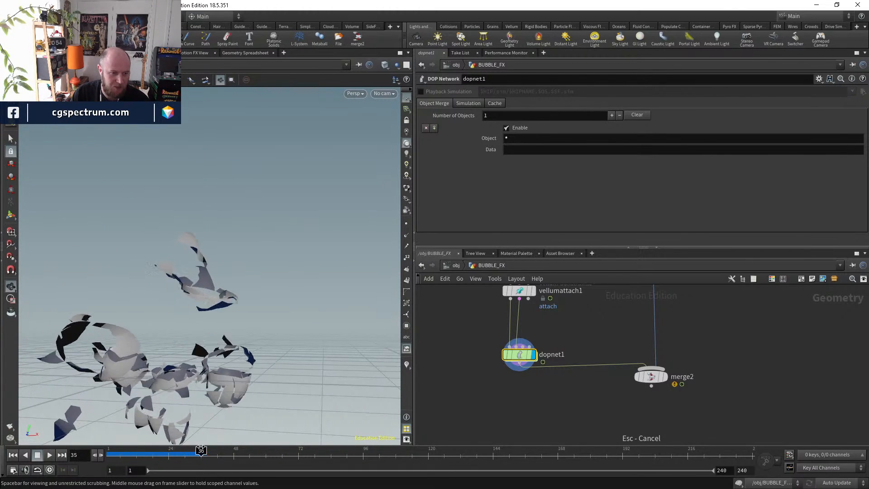
# - Insert a Null between dopnet1 and merge2 and display it with the Geometry Spreadsheet open
pyautogui.moveTo(651, 375); pyautogui.dragTo(661, 406)
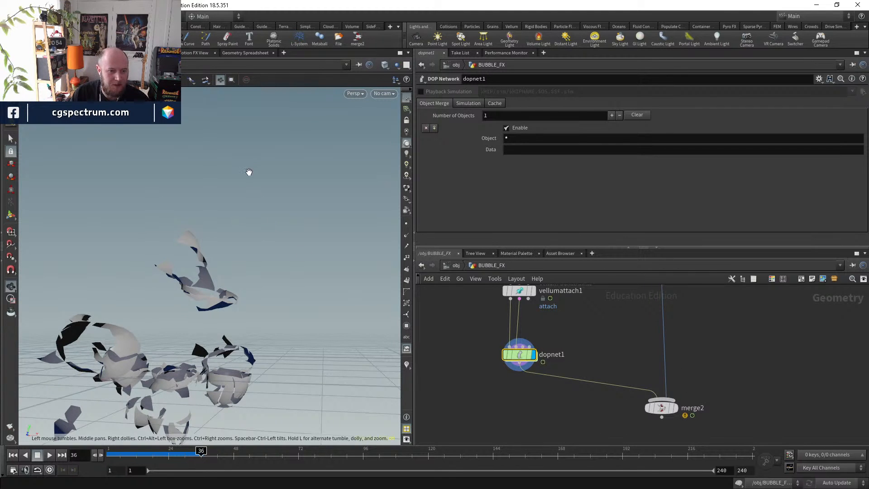
pyautogui.click(247, 52)
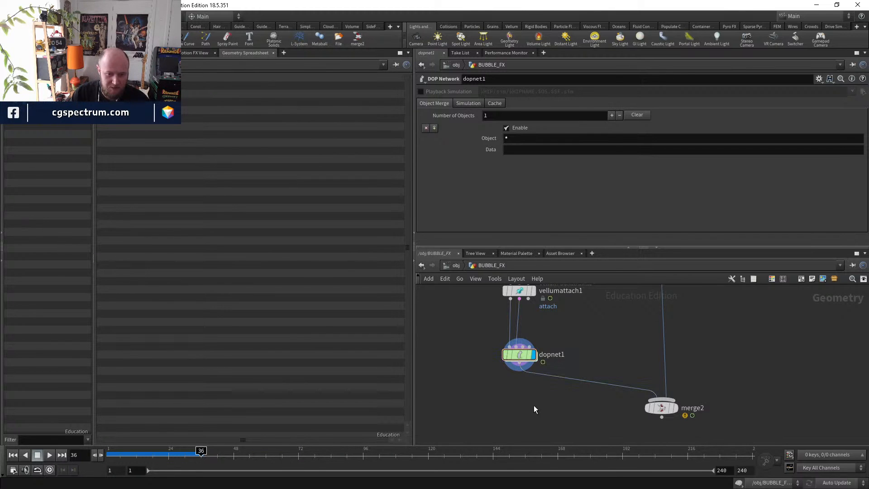
pyautogui.press('Tab')
pyautogui.write('nul')
pyautogui.press('Return')
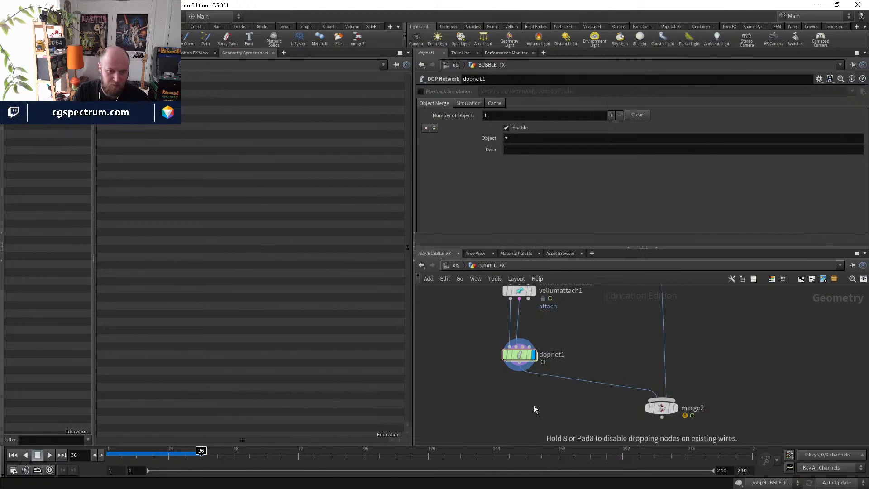
pyautogui.click(534, 406)
pyautogui.click(523, 353)
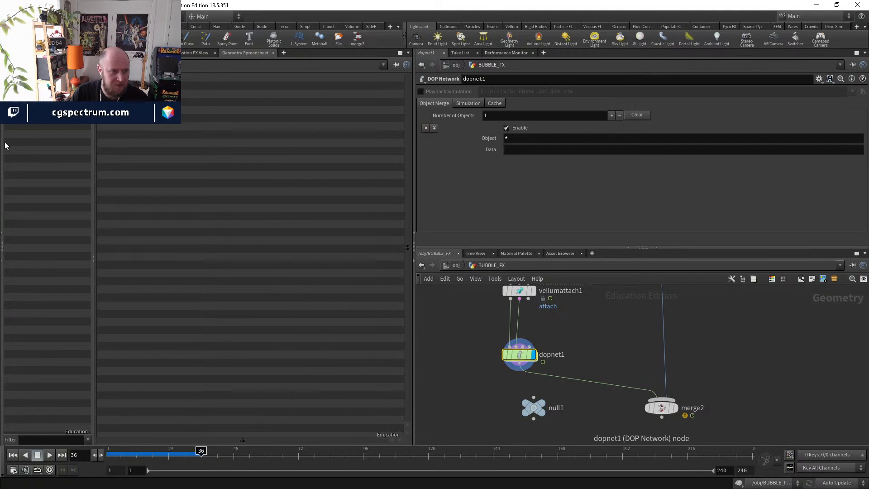
pyautogui.moveTo(545, 405); pyautogui.dragTo(535, 388)
pyautogui.click(535, 387)
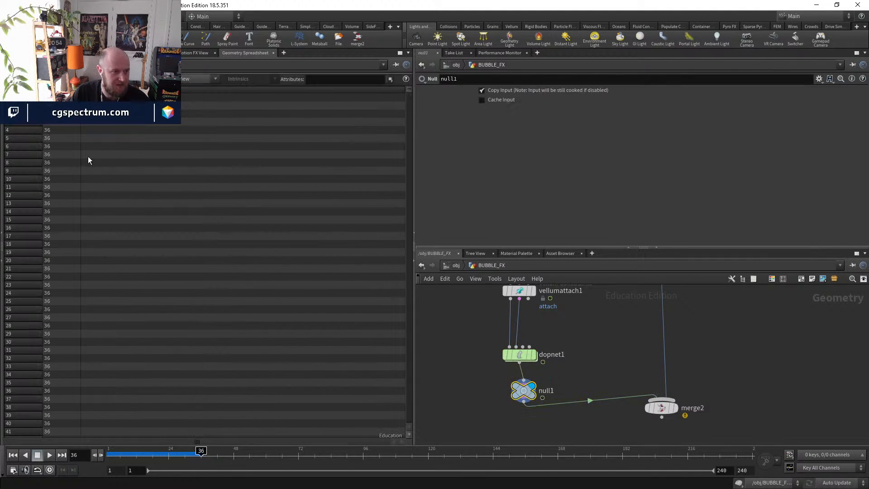
# - Check null1's point count values in the spreadsheet at frame 27 and return to the 3D scene view
pyautogui.moveTo(200, 454); pyautogui.dragTo(177, 455)
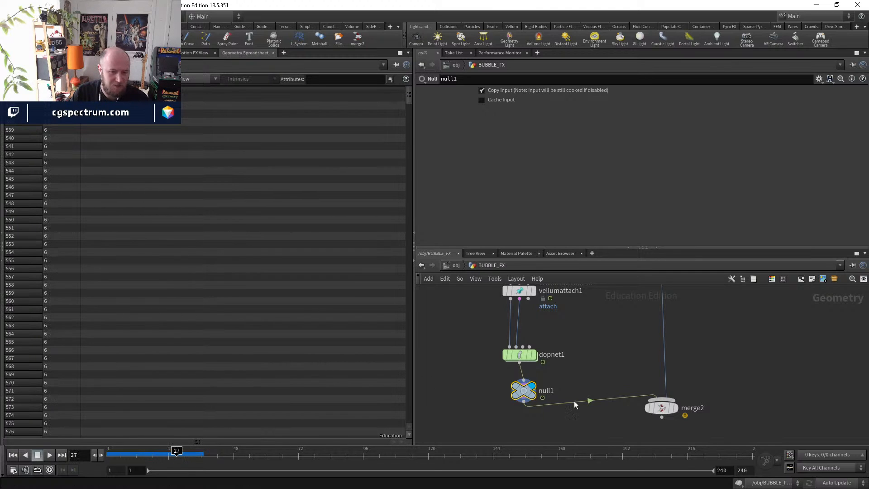
pyautogui.click(524, 402)
pyautogui.press('Escape')
pyautogui.moveTo(677, 413); pyautogui.dragTo(653, 363, button='middle')
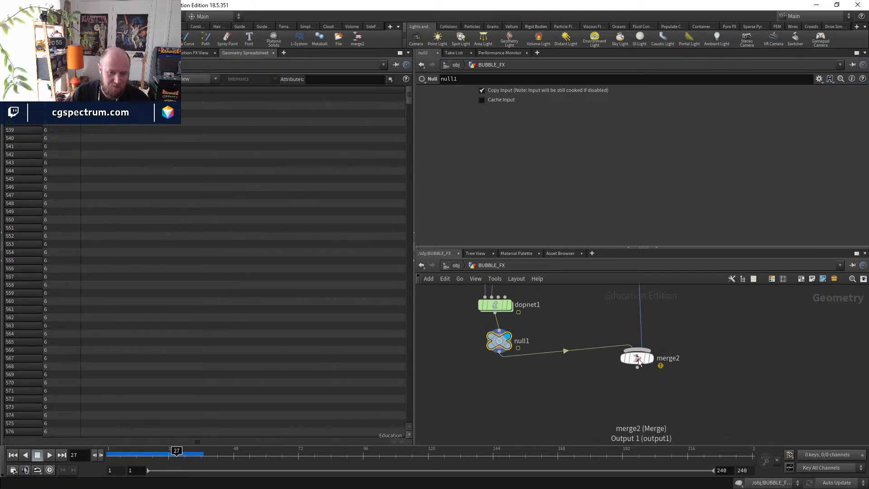
pyautogui.moveTo(639, 359); pyautogui.dragTo(640, 386)
pyautogui.click(21, 53)
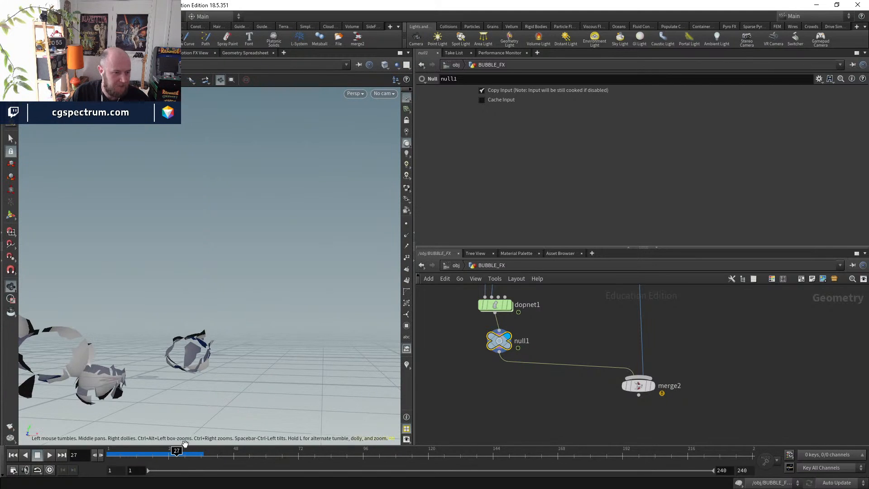
# - Move to frame 25, insert a Blast between null1 and merge2, and display it
pyautogui.moveTo(178, 455); pyautogui.dragTo(171, 454)
pyautogui.press('Tab')
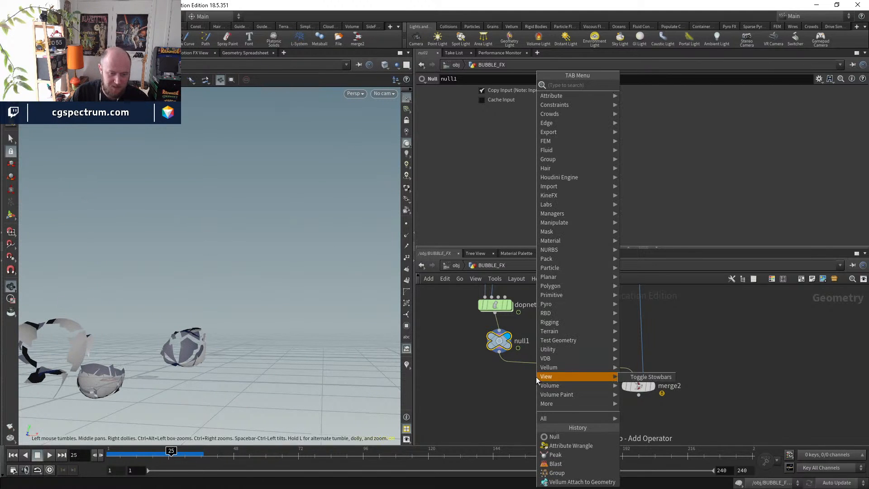
pyautogui.write('blast')
pyautogui.press('Return')
pyautogui.click(537, 377)
pyautogui.moveTo(537, 376); pyautogui.dragTo(510, 379)
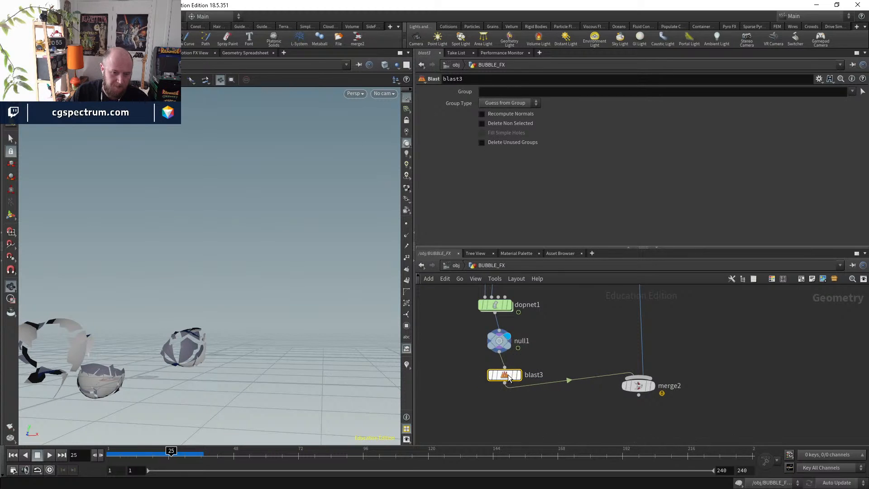
pyautogui.moveTo(510, 379)
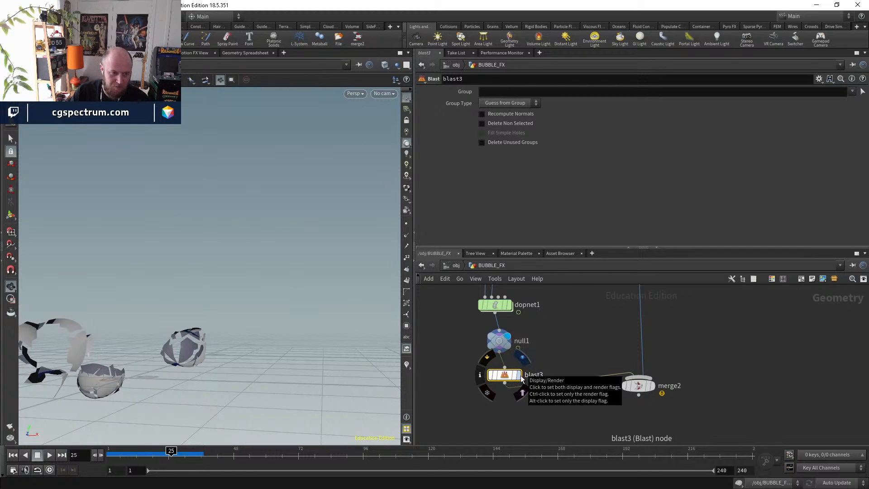
pyautogui.click(522, 379)
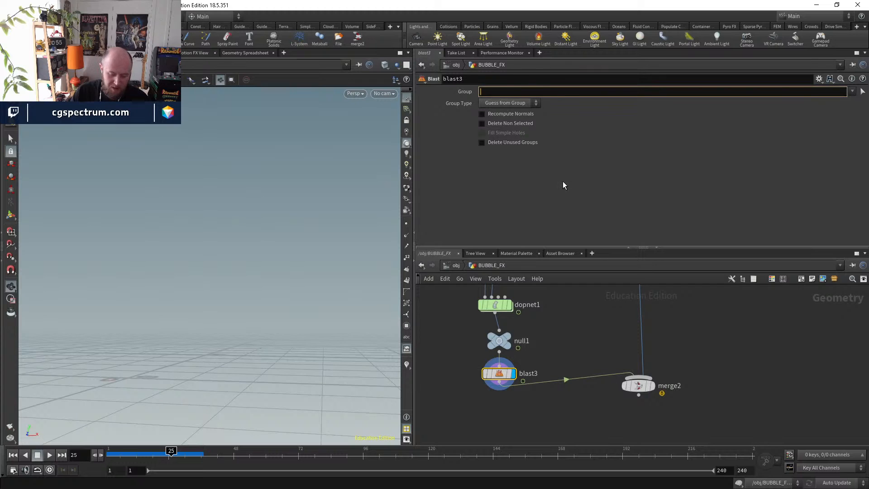
pyautogui.write('@count')
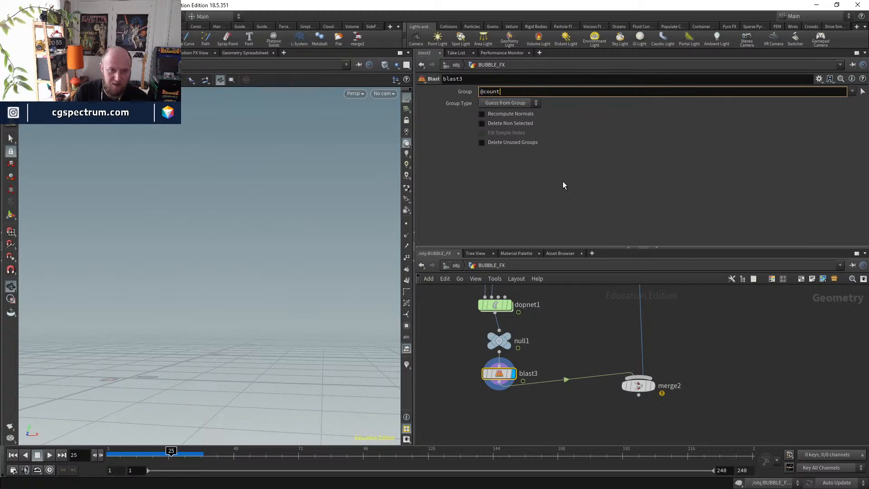
pyautogui.write('>4')
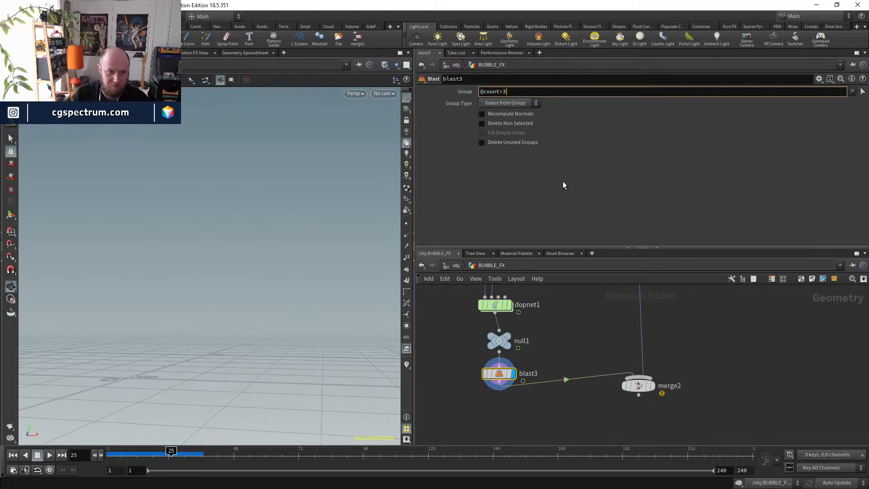
pyautogui.press('Return')
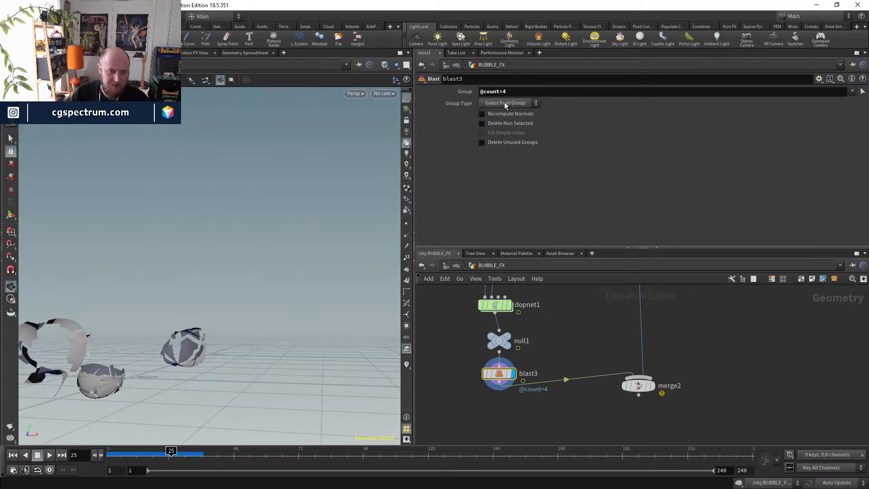
# - Display null1 and examine its attributes and point count values in the Geometry Spreadsheet at frames 25 and 27
pyautogui.middleClick(499, 340)
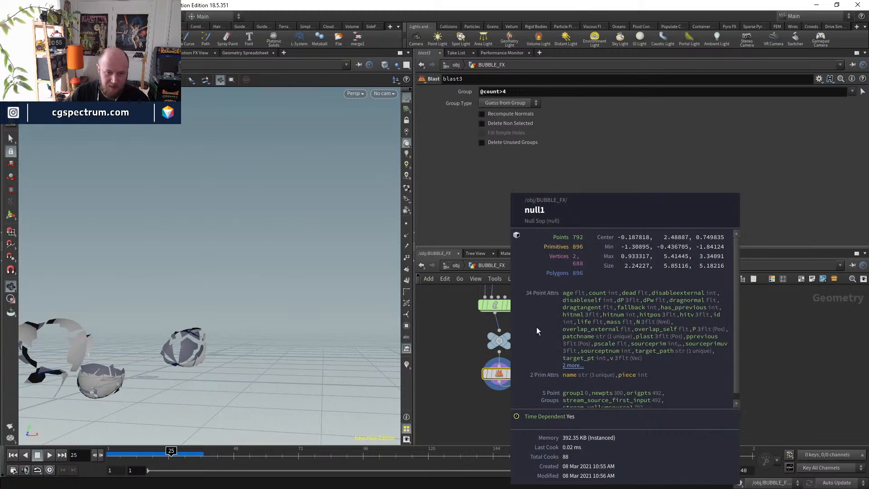
pyautogui.click(488, 340)
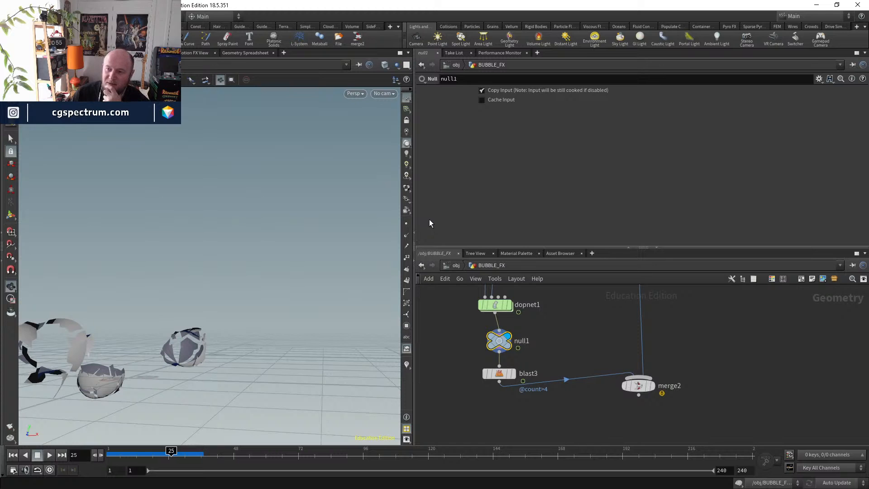
pyautogui.click(244, 53)
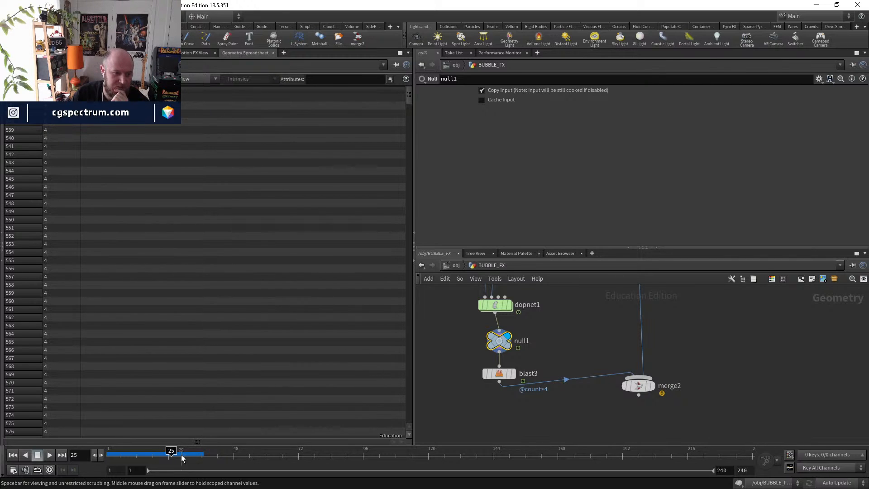
pyautogui.moveTo(172, 454)
pyautogui.mouseDown()
pyautogui.moveTo(159, 455)
pyautogui.moveTo(178, 459)
pyautogui.mouseUp()
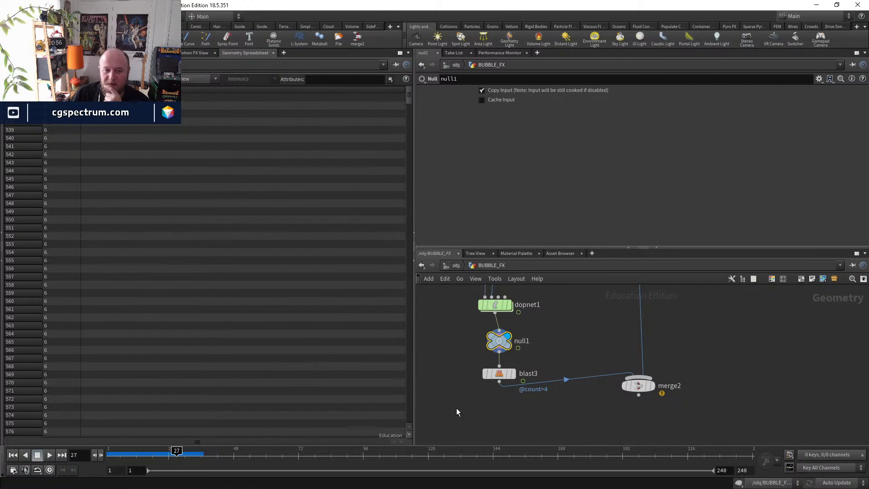
# - Tidy the node positions, display merge2, and check it in the 3D scene view up to frame 32
pyautogui.moveTo(506, 351); pyautogui.dragTo(493, 367)
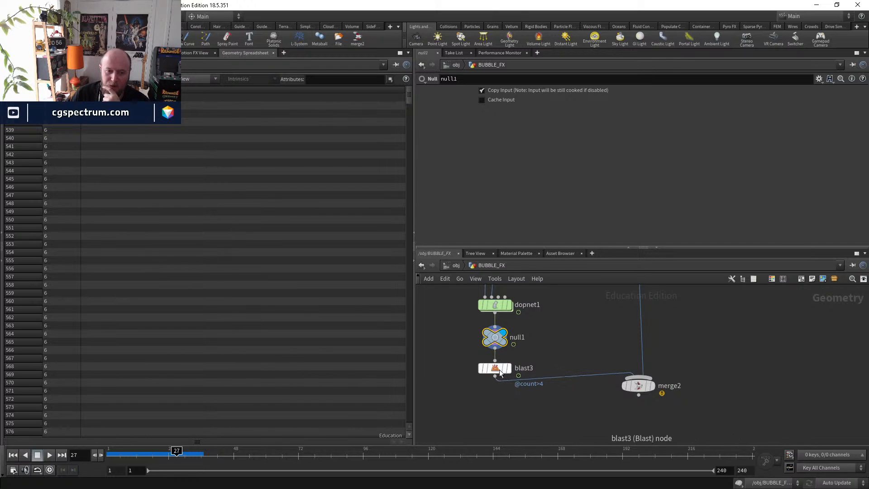
pyautogui.click(507, 370)
pyautogui.moveTo(639, 385); pyautogui.dragTo(631, 406)
pyautogui.click(632, 407)
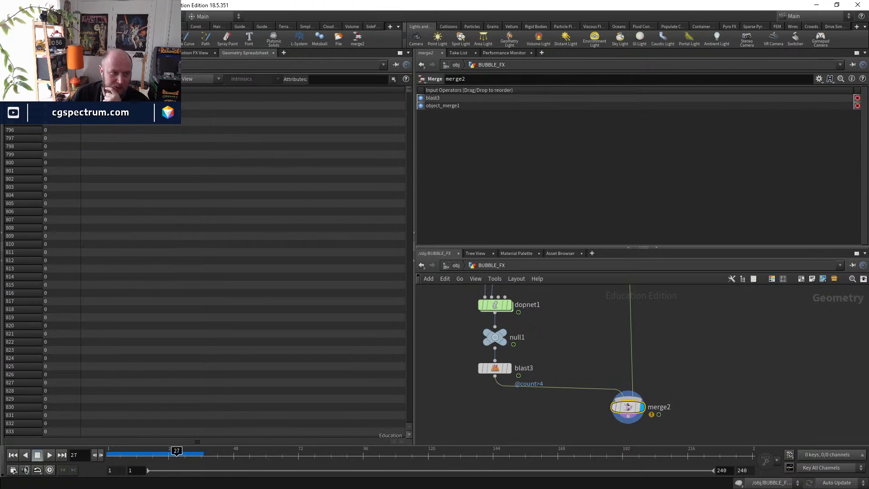
pyautogui.click(19, 53)
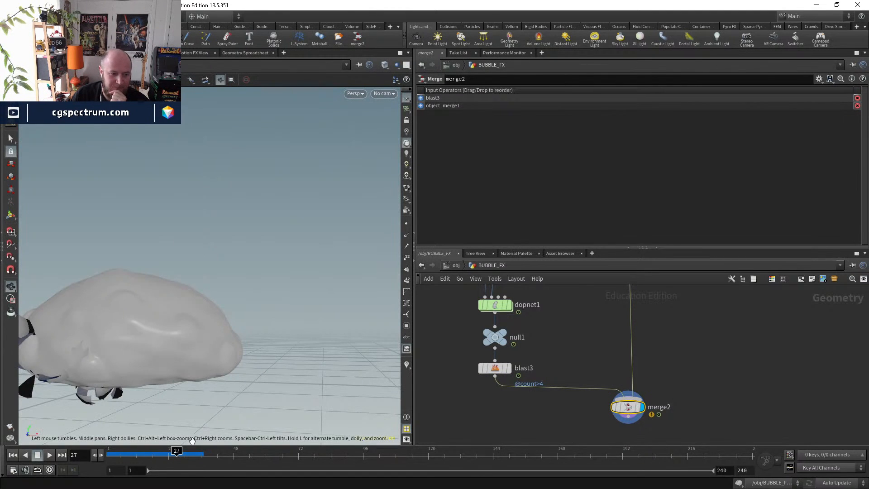
pyautogui.moveTo(192, 452)
pyautogui.mouseDown()
pyautogui.moveTo(176, 451)
pyautogui.moveTo(194, 452)
pyautogui.moveTo(197, 462)
pyautogui.moveTo(190, 455)
pyautogui.mouseUp()
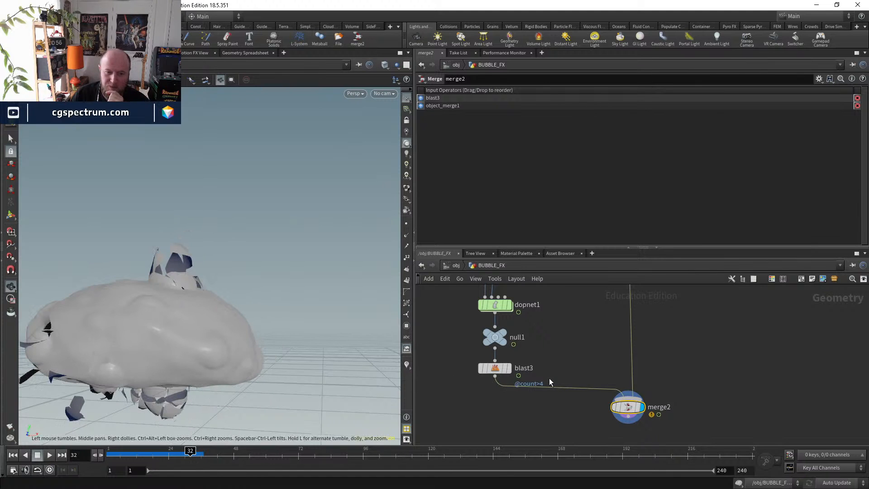
# - Display blast3, set its Group Type to Points, and scrub the frames to check the deletion
pyautogui.click(510, 368)
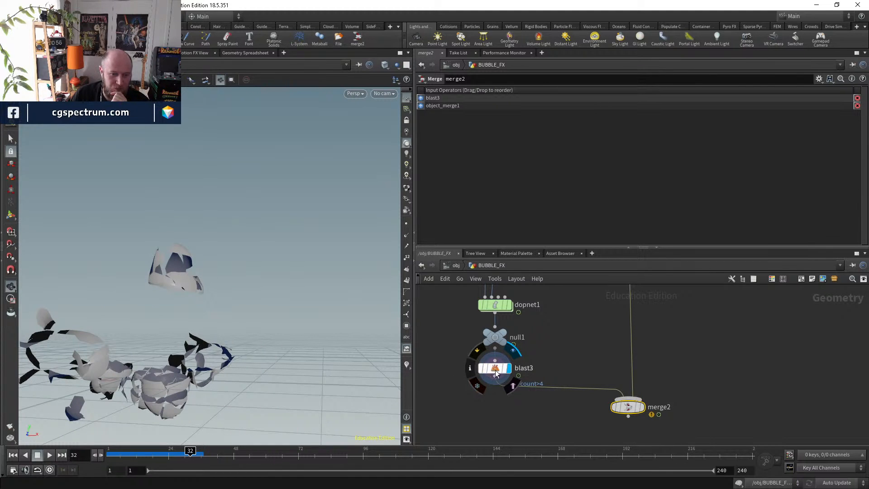
pyautogui.click(489, 368)
pyautogui.click(496, 103)
pyautogui.click(512, 137)
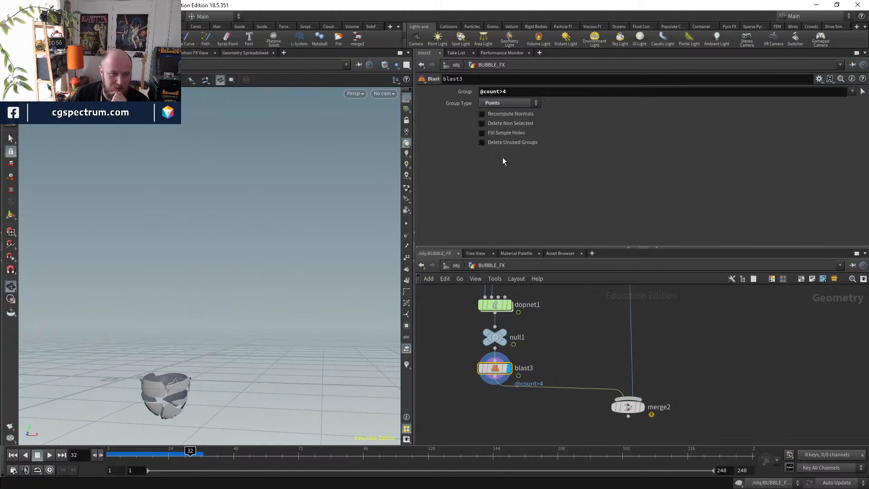
pyautogui.moveTo(197, 457)
pyautogui.mouseDown()
pyautogui.moveTo(221, 456)
pyautogui.moveTo(171, 455)
pyautogui.moveTo(213, 452)
pyautogui.moveTo(182, 452)
pyautogui.mouseUp()
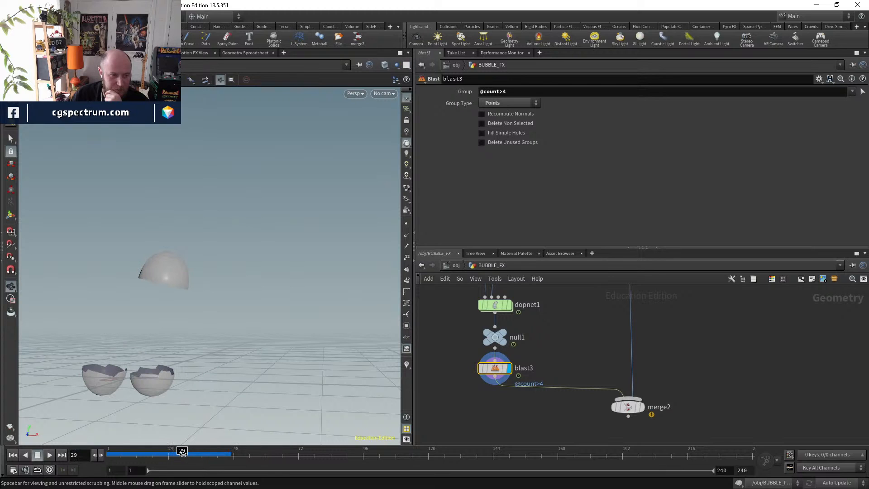
pyautogui.doubleClick(509, 93)
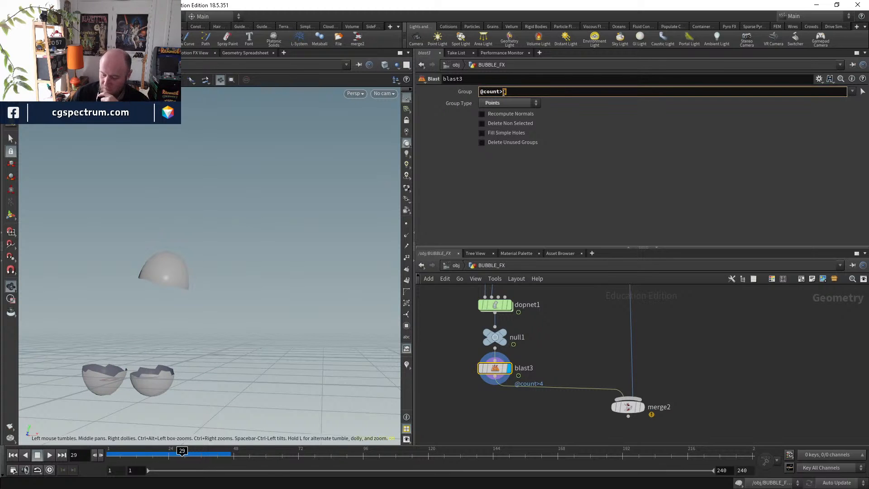
pyautogui.write('8')
pyautogui.press('Return')
pyautogui.moveTo(166, 459); pyautogui.dragTo(195, 450)
pyautogui.doubleClick(503, 93)
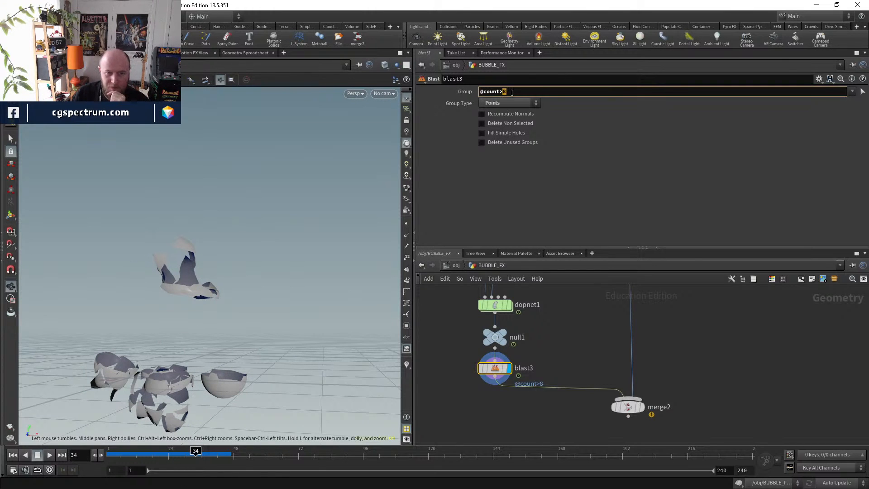
pyautogui.write('9')
pyautogui.press('Return')
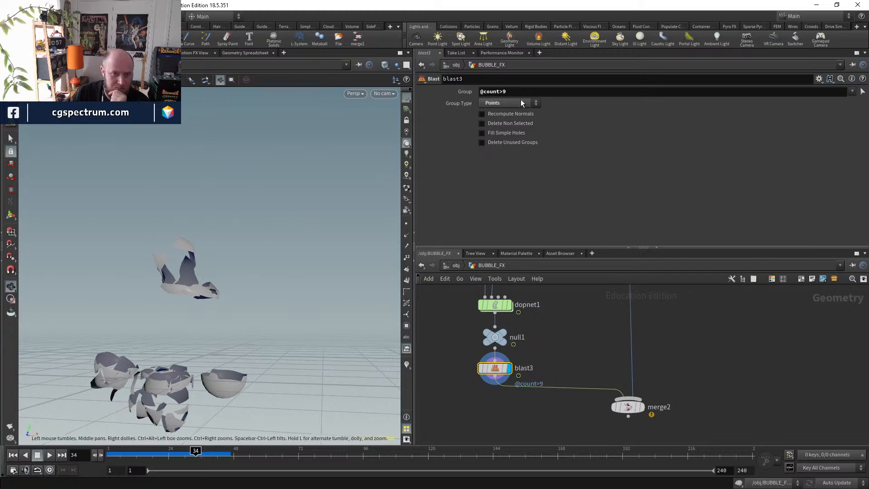
pyautogui.doubleClick(504, 91)
pyautogui.write('10')
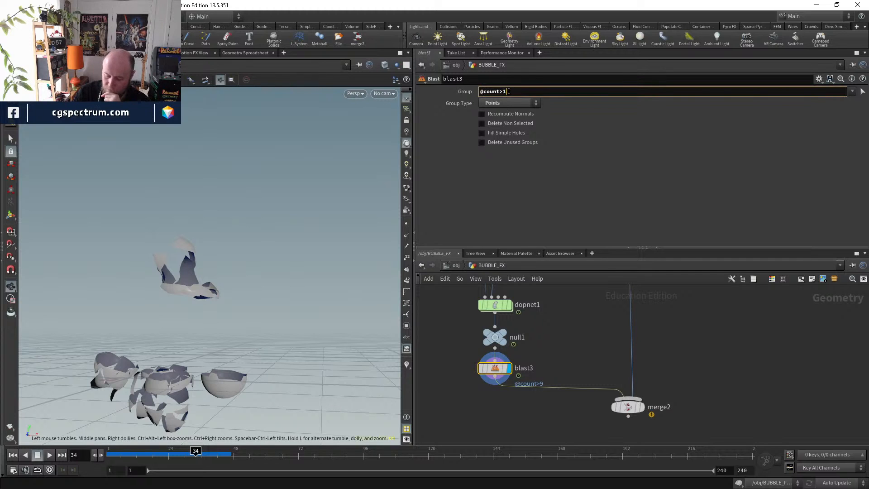
pyautogui.press('Return')
pyautogui.moveTo(134, 449); pyautogui.dragTo(201, 449)
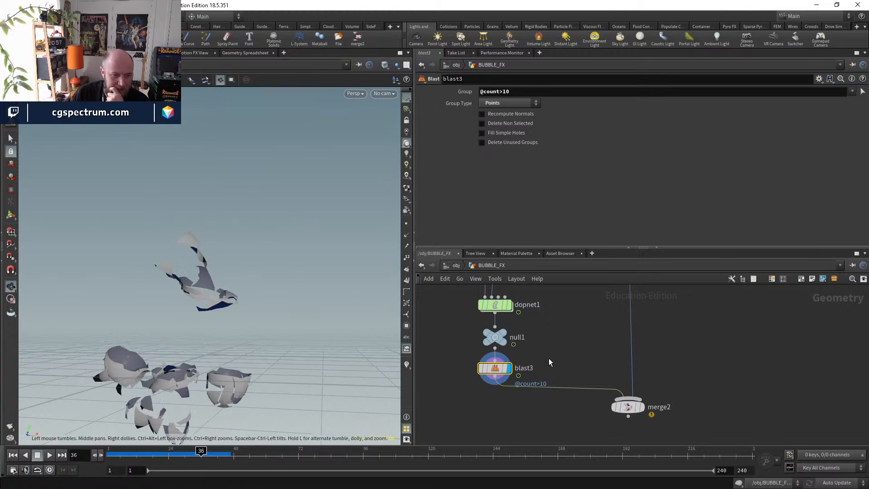
# - Insert a Smooth node between blast3 and merge2 and display it
pyautogui.press('Tab')
pyautogui.write('smo')
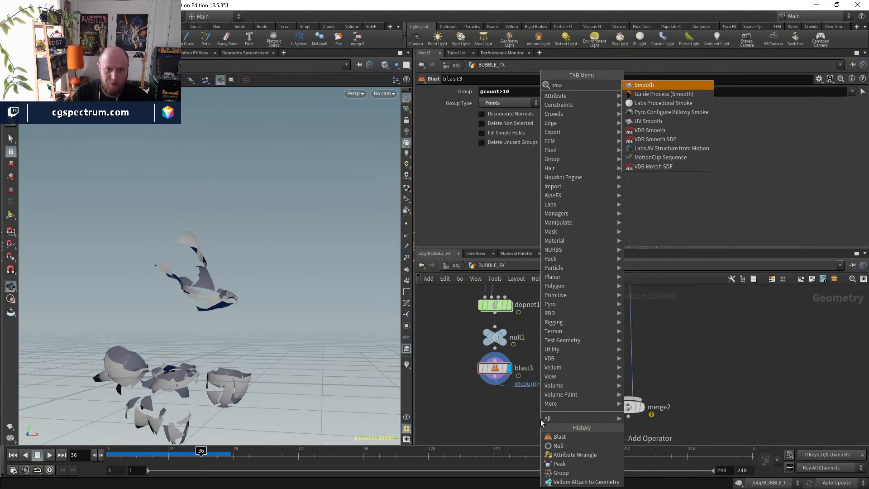
pyautogui.press('Return')
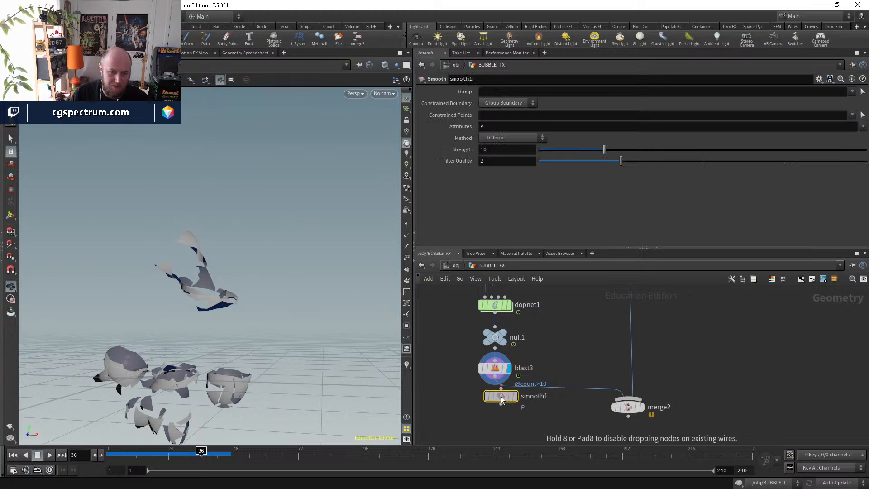
pyautogui.click(500, 403)
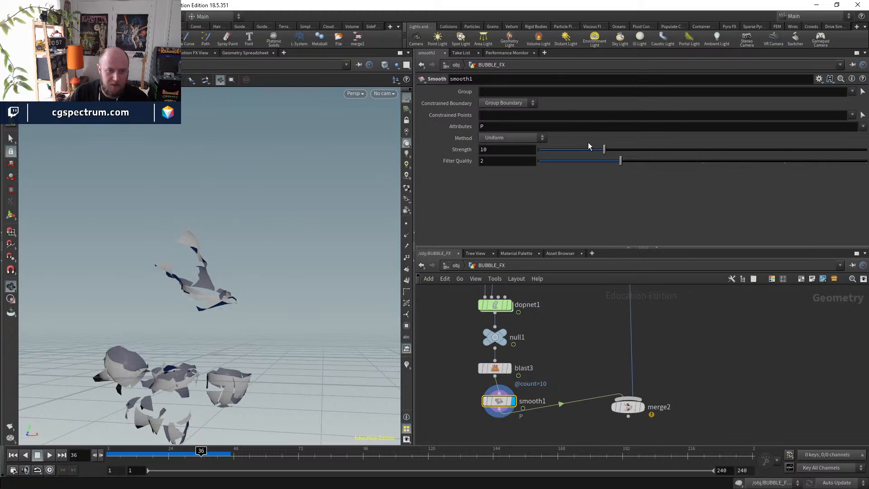
# - Check smooth1's Method options and set its Constrained Boundary to None
pyautogui.click(516, 140)
pyautogui.click(517, 141)
pyautogui.click(520, 103)
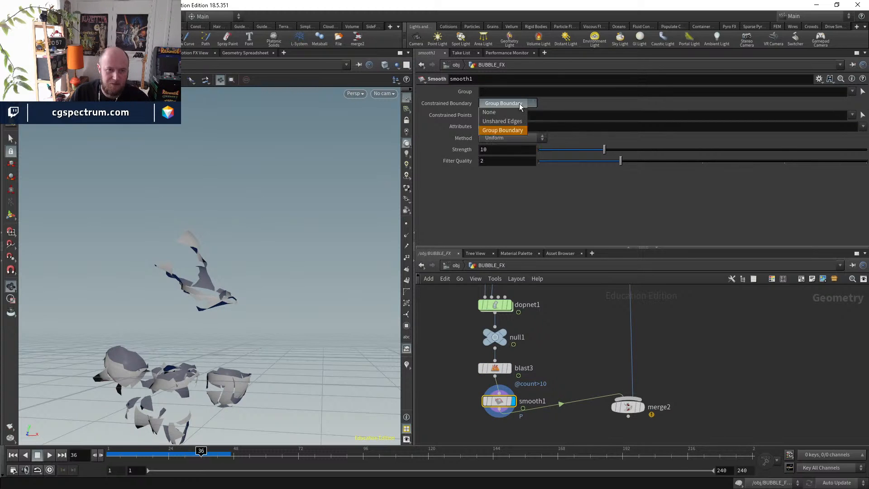
pyautogui.click(511, 114)
pyautogui.moveTo(605, 150)
pyautogui.mouseDown()
pyautogui.moveTo(796, 146)
pyautogui.moveTo(540, 149)
pyautogui.moveTo(588, 149)
pyautogui.mouseUp()
pyautogui.doubleClick(505, 150)
pyautogui.write('point(')
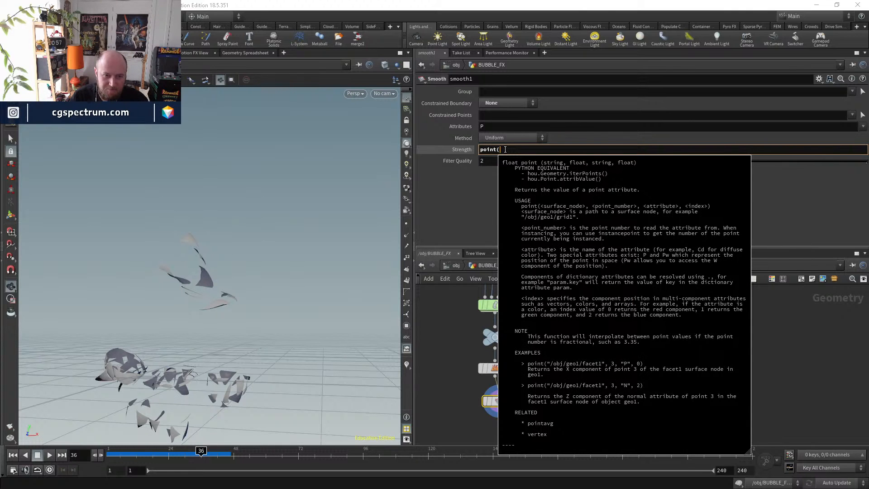
pyautogui.write('"')
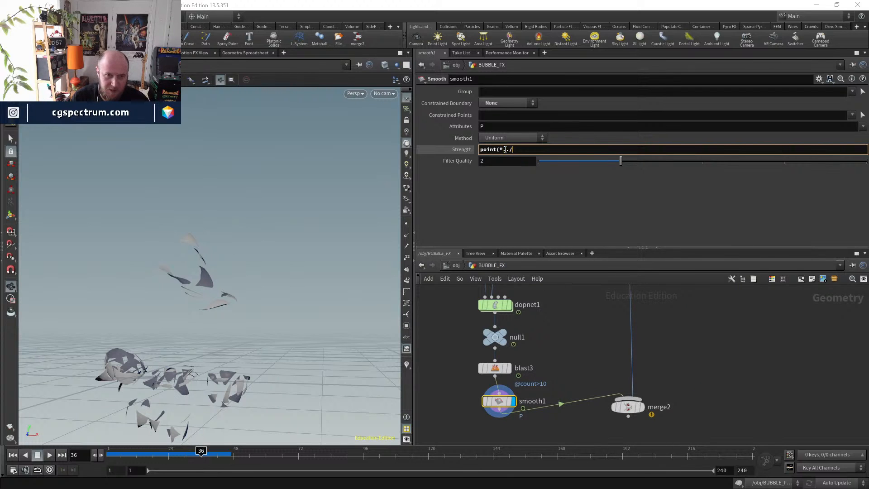
pyautogui.write('./')
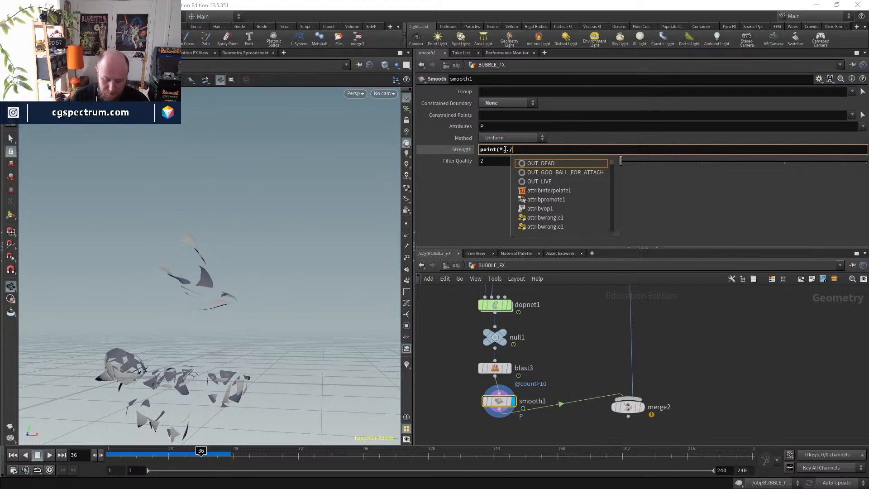
pyautogui.write('null1')
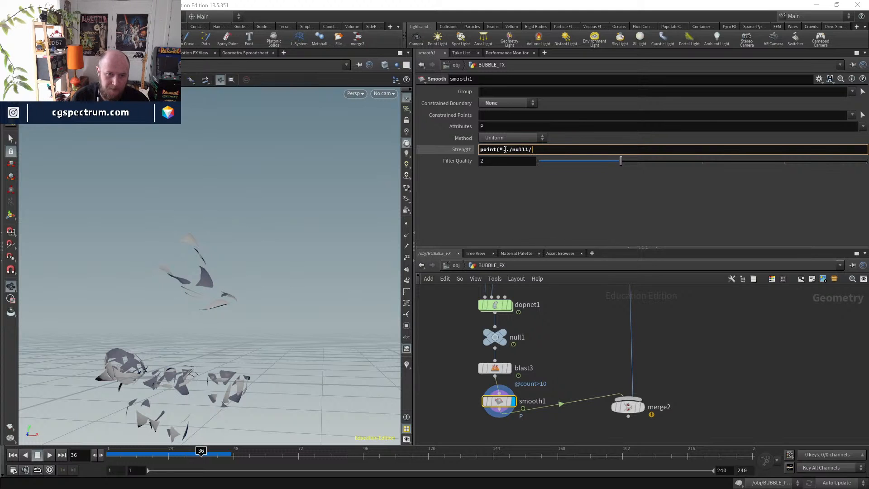
pyautogui.write('"')
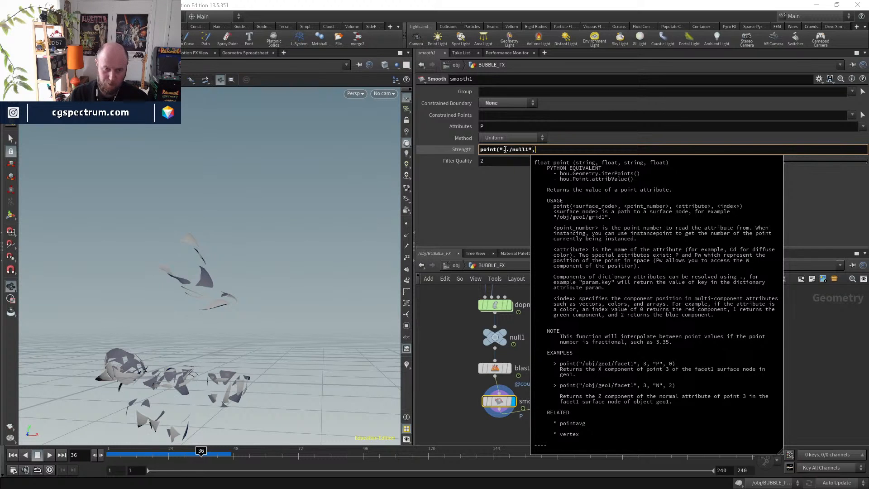
pyautogui.write(',@ptnum')
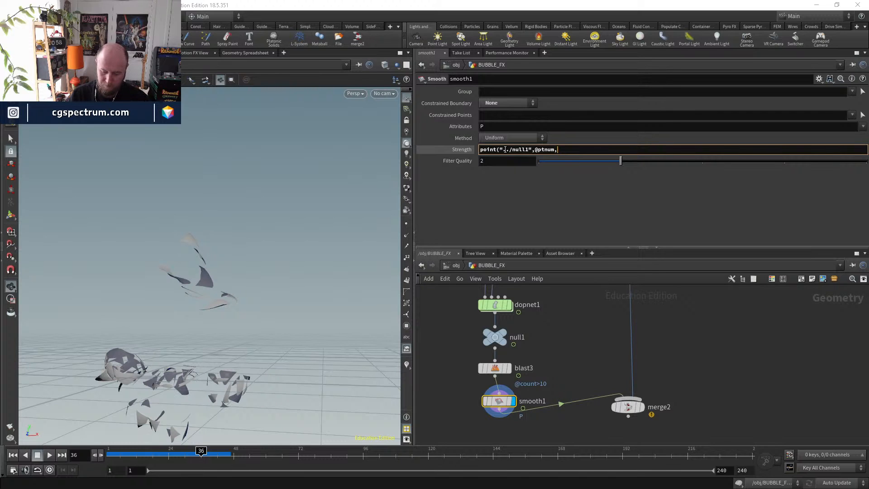
pyautogui.write(',"count",')
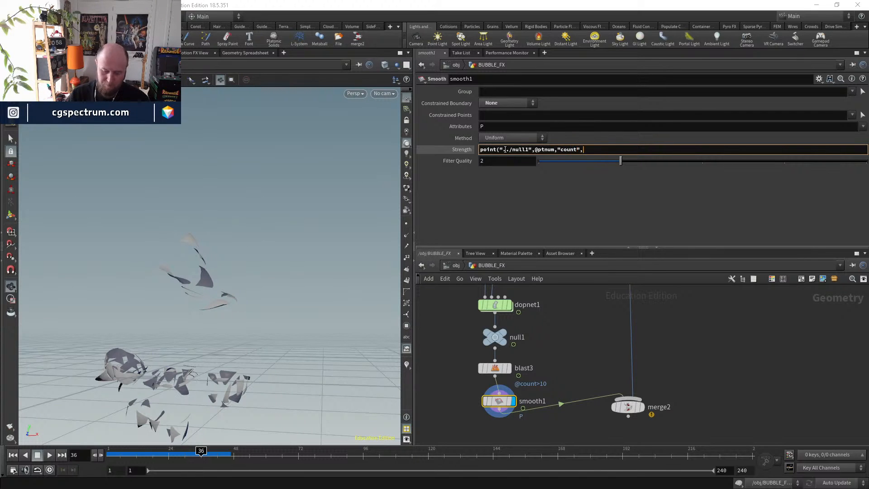
pyautogui.write('0)')
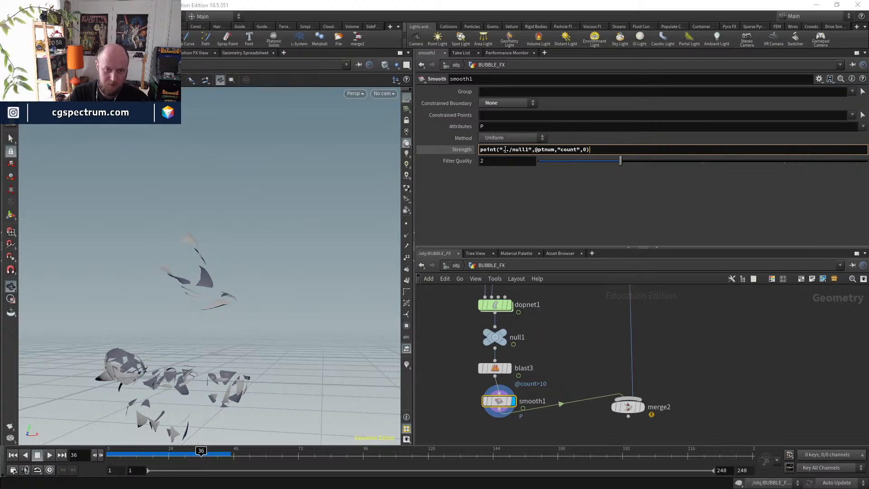
pyautogui.press('Return')
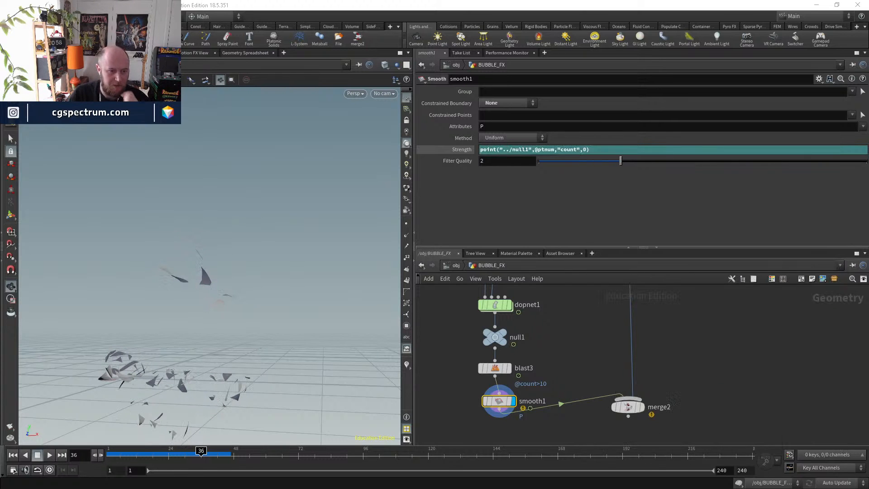
pyautogui.moveTo(194, 451); pyautogui.dragTo(177, 450)
# - Delete the smooth1 node, display merge2 and scrub to frame 32 to view the fragments with the goo ball
pyautogui.moveTo(482, 401)
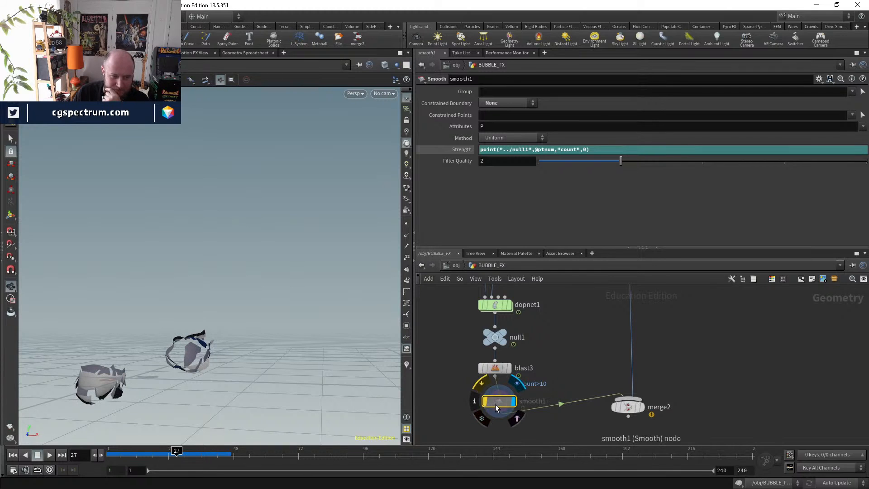
pyautogui.press('Delete')
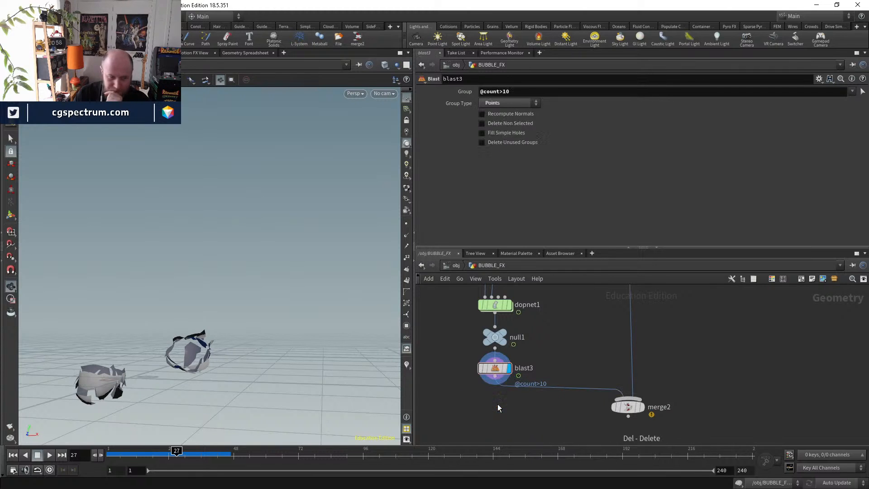
pyautogui.click(642, 407)
pyautogui.click(631, 408)
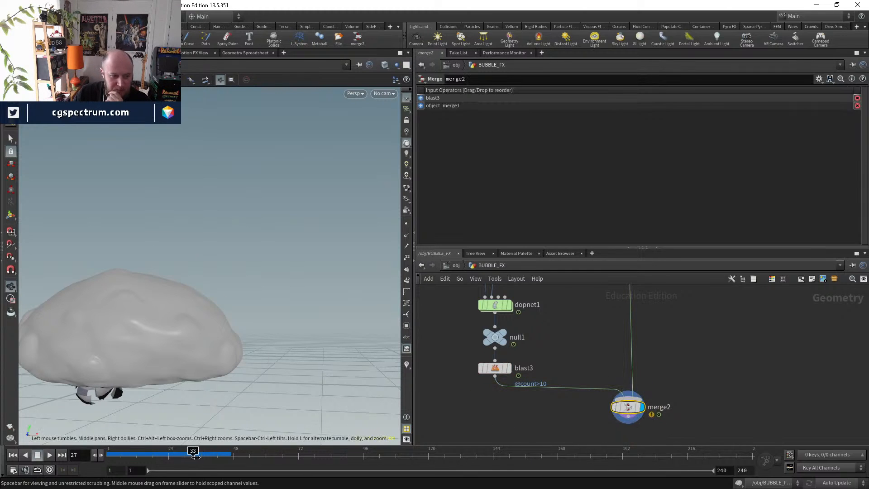
pyautogui.moveTo(196, 456)
pyautogui.mouseDown()
pyautogui.moveTo(208, 455)
pyautogui.moveTo(193, 456)
pyautogui.moveTo(198, 466)
pyautogui.moveTo(180, 462)
pyautogui.moveTo(203, 454)
pyautogui.moveTo(177, 454)
pyautogui.moveTo(187, 457)
pyautogui.mouseUp()
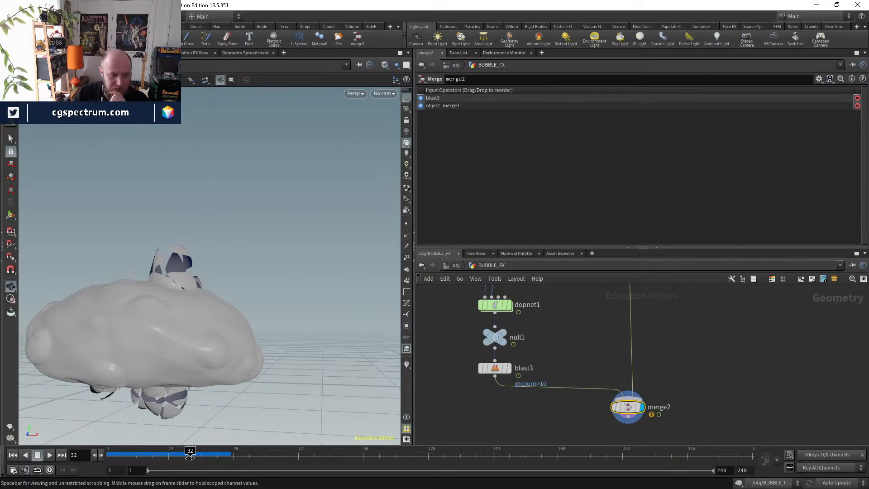
pyautogui.click(495, 368)
pyautogui.moveTo(502, 90); pyautogui.dragTo(516, 92)
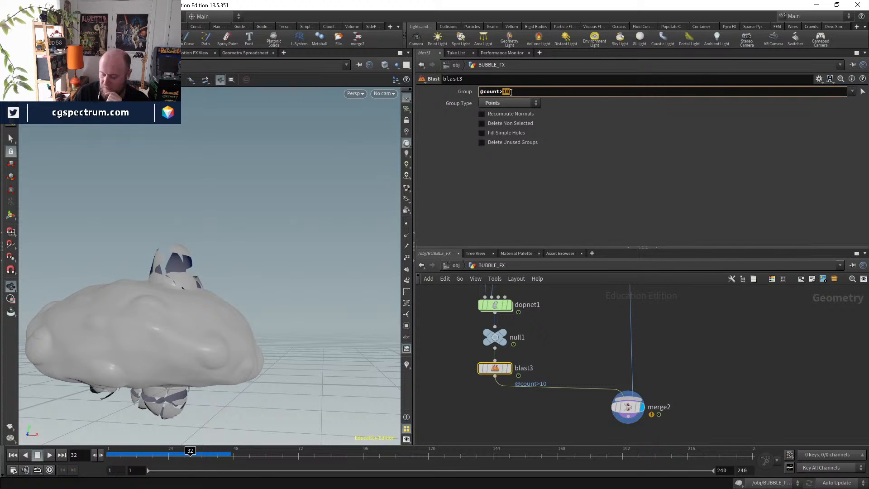
pyautogui.write('15')
pyautogui.press('Return')
pyautogui.moveTo(191, 454); pyautogui.dragTo(210, 454)
# - Look through cam1 and play the merged bubbles and goo ball to review the bursts, returning to frame 28
pyautogui.moveTo(697, 418); pyautogui.dragTo(679, 372, button='middle')
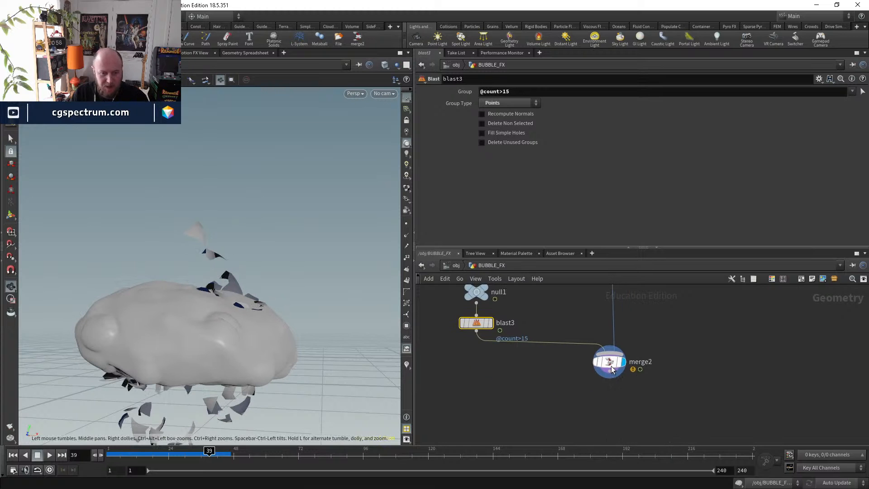
pyautogui.moveTo(609, 362); pyautogui.dragTo(615, 379)
pyautogui.moveTo(161, 300); pyautogui.dragTo(204, 317)
pyautogui.click(387, 95)
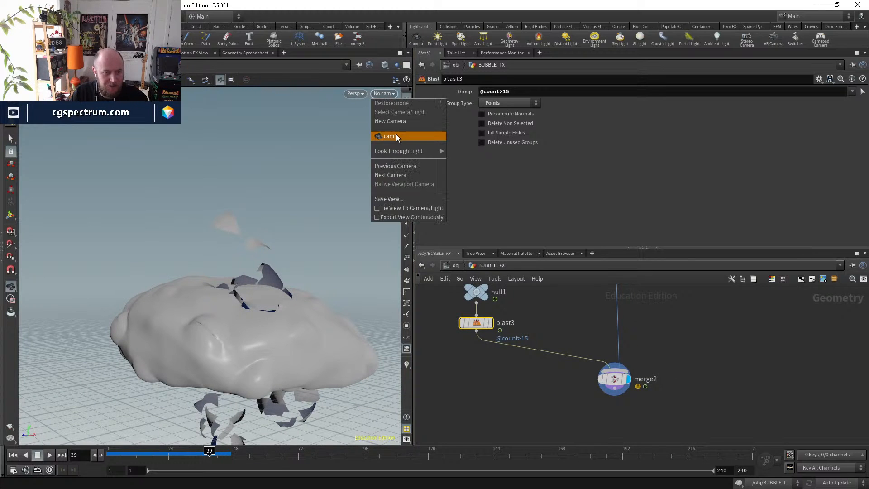
pyautogui.click(398, 135)
pyautogui.moveTo(129, 454); pyautogui.dragTo(218, 451)
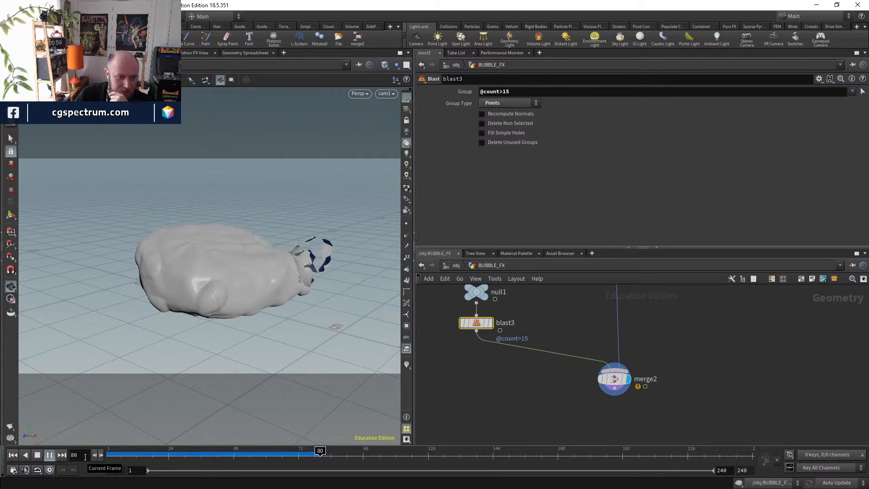
pyautogui.click(191, 455)
pyautogui.moveTo(201, 456); pyautogui.dragTo(180, 455)
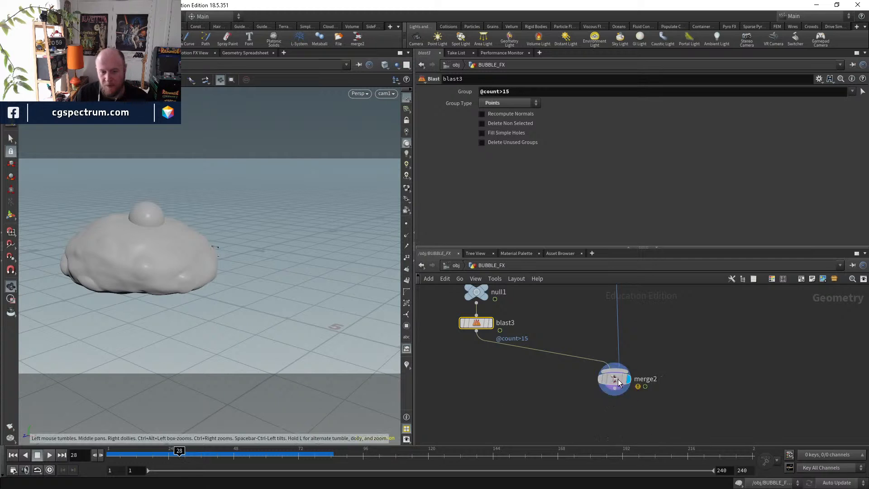
# - Move the OUT_LIVE null directly below split1 and display it to view only the live bubbles
pyautogui.moveTo(618, 379); pyautogui.dragTo(636, 399)
pyautogui.moveTo(554, 344); pyautogui.dragTo(535, 435, button='middle')
pyautogui.scroll(-3, 548, 370)
pyautogui.scroll(1, 540, 326)
pyautogui.moveTo(539, 325); pyautogui.dragTo(544, 411, button='middle')
pyautogui.moveTo(515, 343); pyautogui.dragTo(530, 433, button='middle')
pyautogui.moveTo(520, 333); pyautogui.dragTo(531, 355, button='middle')
pyautogui.scroll(2, 530, 354)
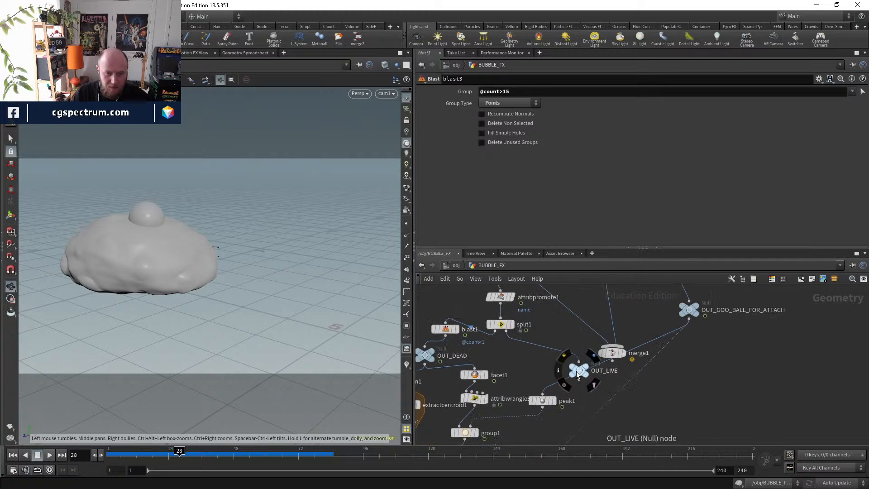
pyautogui.moveTo(581, 371); pyautogui.dragTo(537, 368)
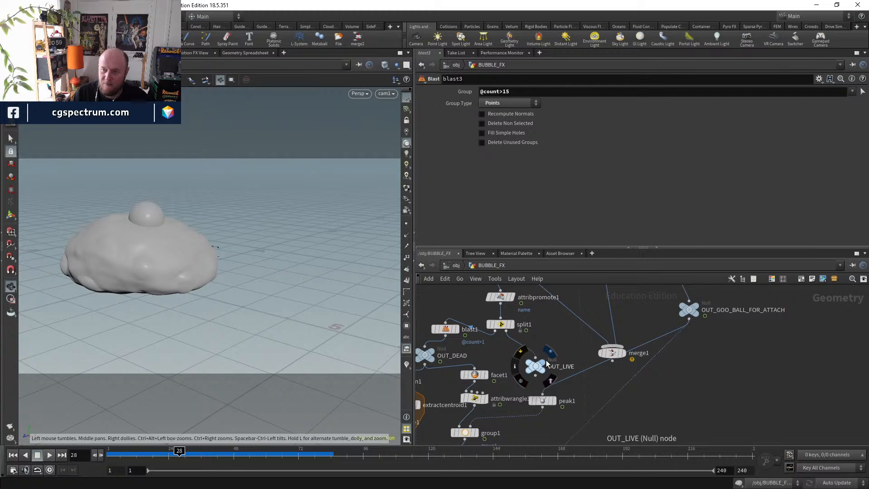
pyautogui.click(550, 352)
pyautogui.click(537, 367)
pyautogui.scroll(-1, 538, 371)
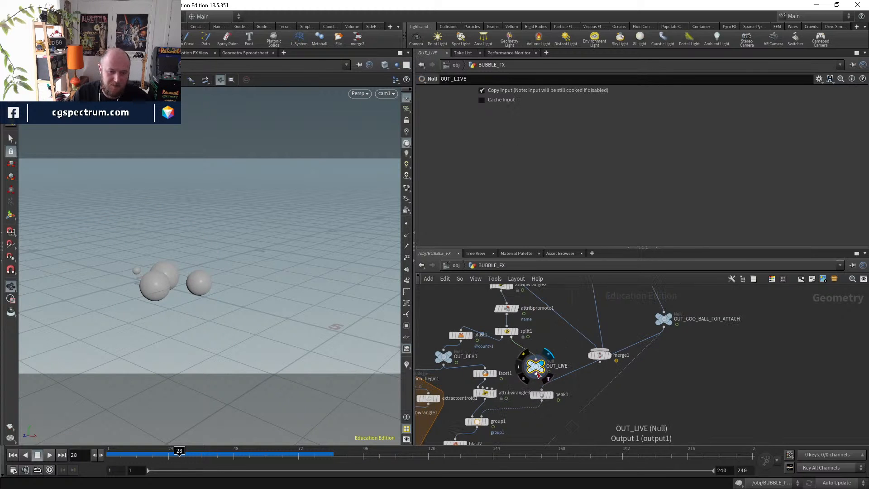
# - Insert a Merge node on the wire between blast3 and merge2
pyautogui.click(537, 377)
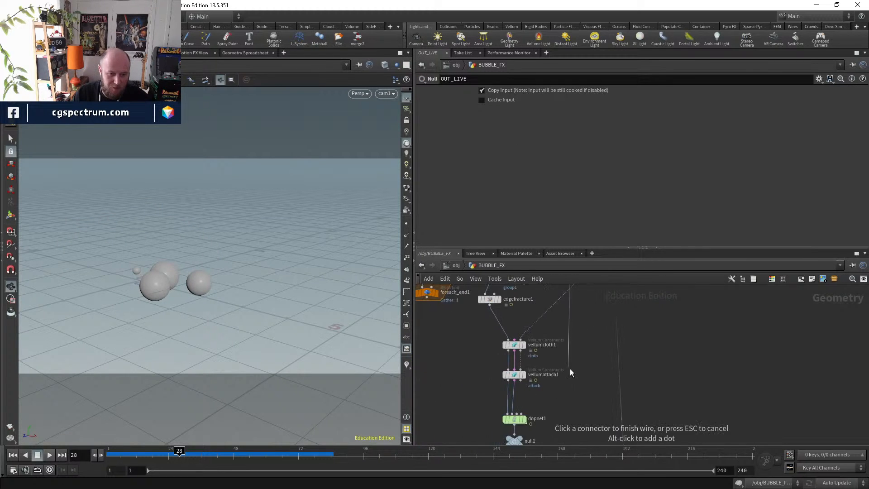
pyautogui.press('Tab')
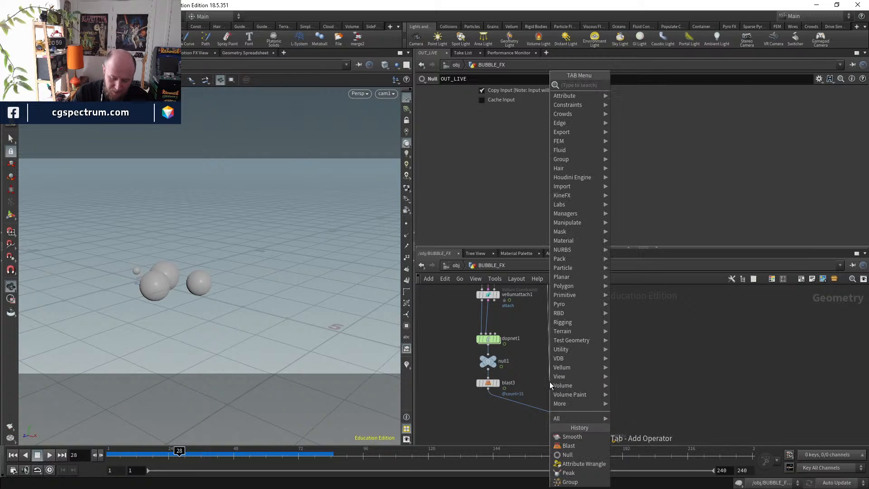
pyautogui.write('merge')
pyautogui.press('Return')
pyautogui.click(541, 406)
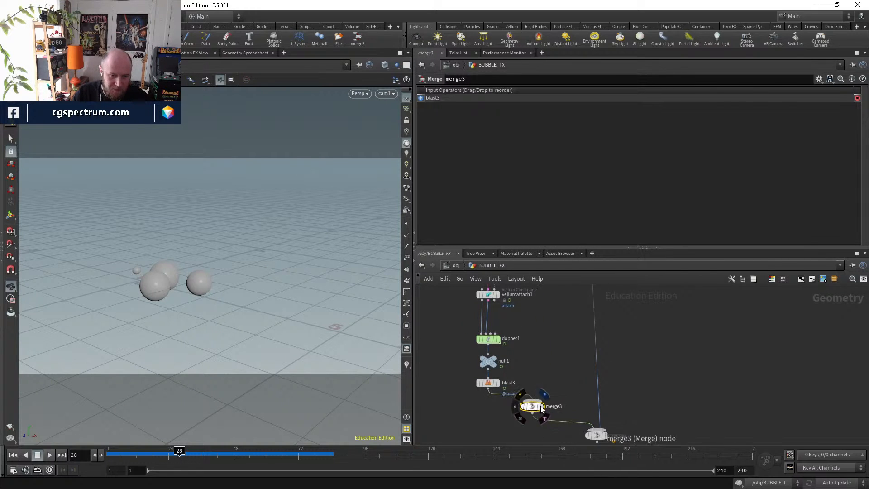
# - Wire OUT_LIVE into merge3 as its second input and display merge3
pyautogui.scroll(3, 541, 406)
pyautogui.click(525, 395)
pyautogui.scroll(-5, 547, 371)
pyautogui.moveTo(571, 300); pyautogui.dragTo(561, 401, button='middle')
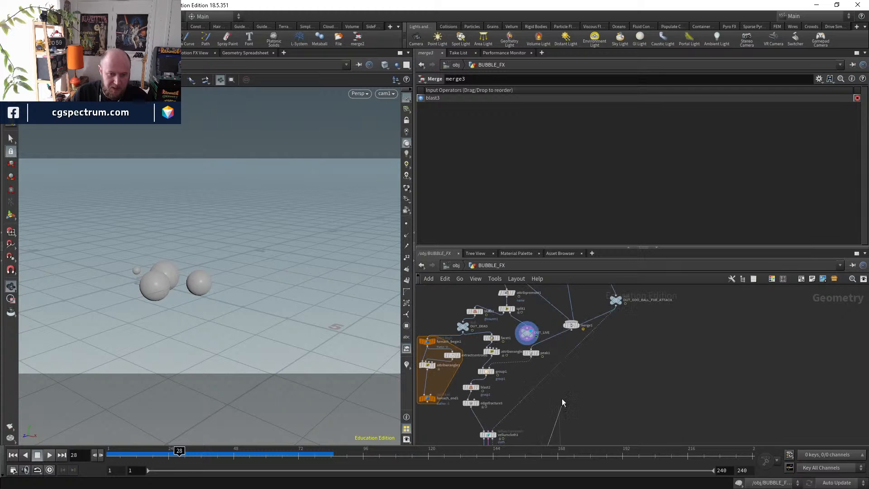
pyautogui.click(530, 344)
pyautogui.scroll(3, 536, 397)
pyautogui.click(539, 397)
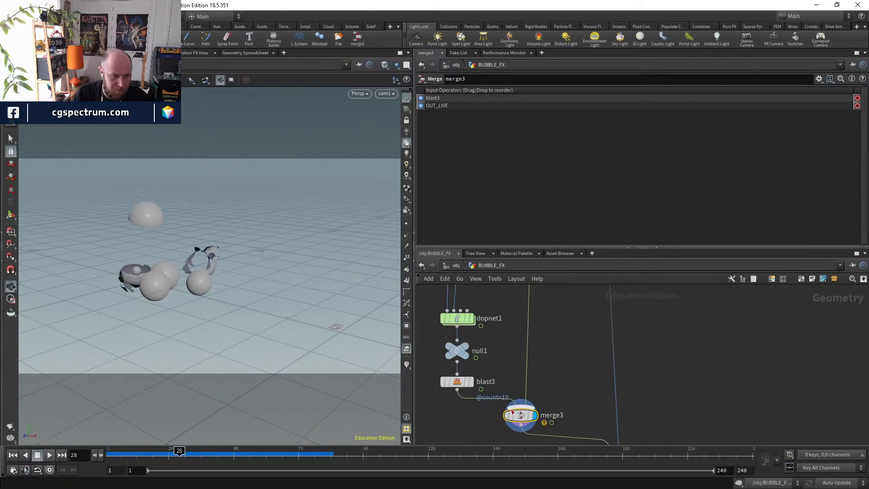
# - Scrub merge3's result to frame 43, display merge2, and scrub to frame 83 to review the live and bursting bubbles with the goo ball
pyautogui.click(177, 455)
pyautogui.moveTo(176, 455); pyautogui.dragTo(220, 456)
pyautogui.scroll(2, 622, 436)
pyautogui.moveTo(623, 435); pyautogui.dragTo(598, 386, button='middle')
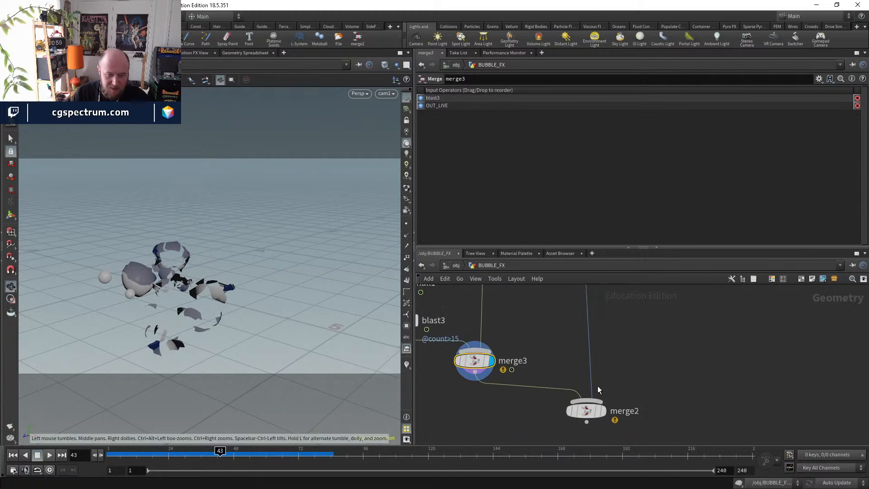
pyautogui.click(603, 411)
pyautogui.click(591, 411)
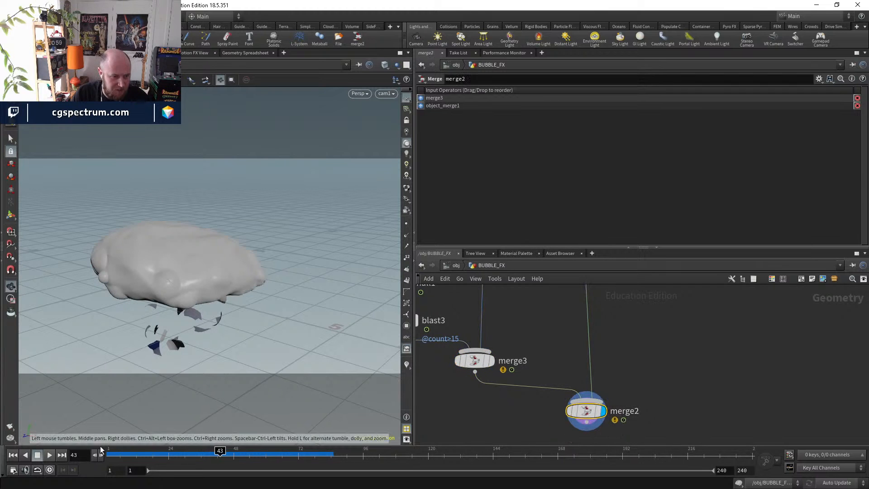
pyautogui.moveTo(138, 454); pyautogui.dragTo(328, 452)
pyautogui.moveTo(235, 461); pyautogui.dragTo(327, 464)
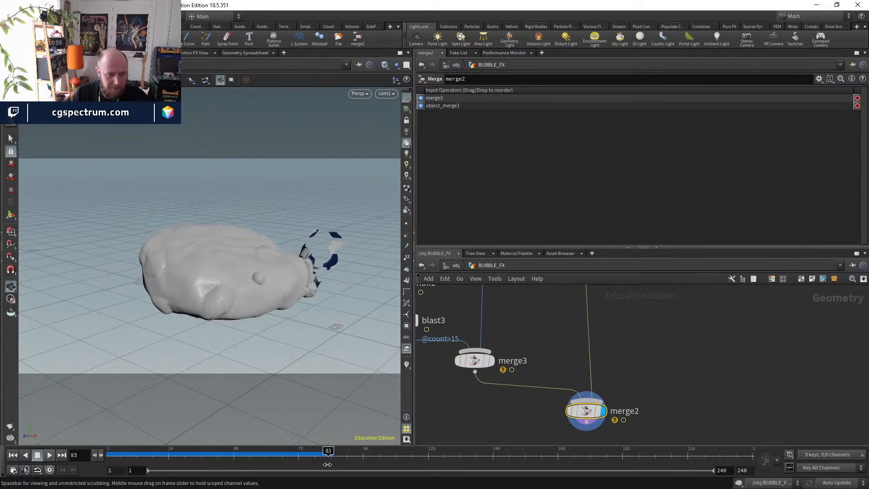
# - Move merge2 farther down and place an unwired Attribute Transfer node below merge3
pyautogui.moveTo(645, 418); pyautogui.dragTo(617, 368, button='middle')
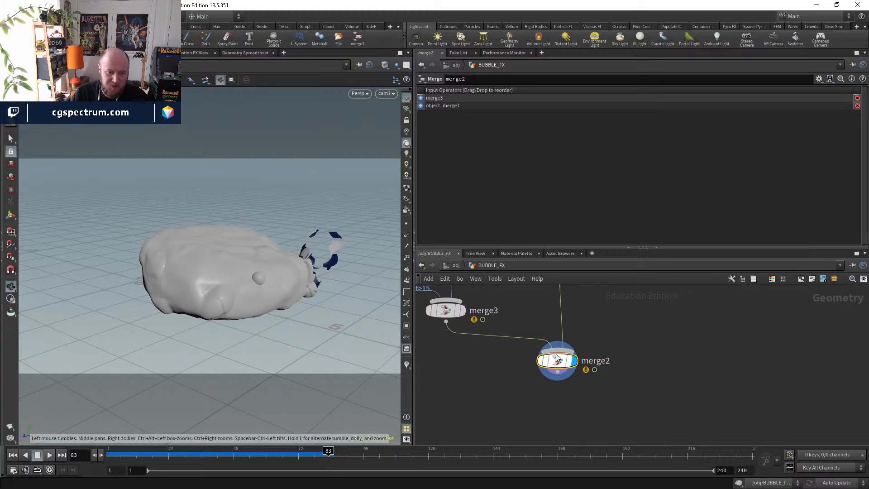
pyautogui.moveTo(558, 360); pyautogui.dragTo(597, 400)
pyautogui.scroll(-2, 504, 376)
pyautogui.press('Tab')
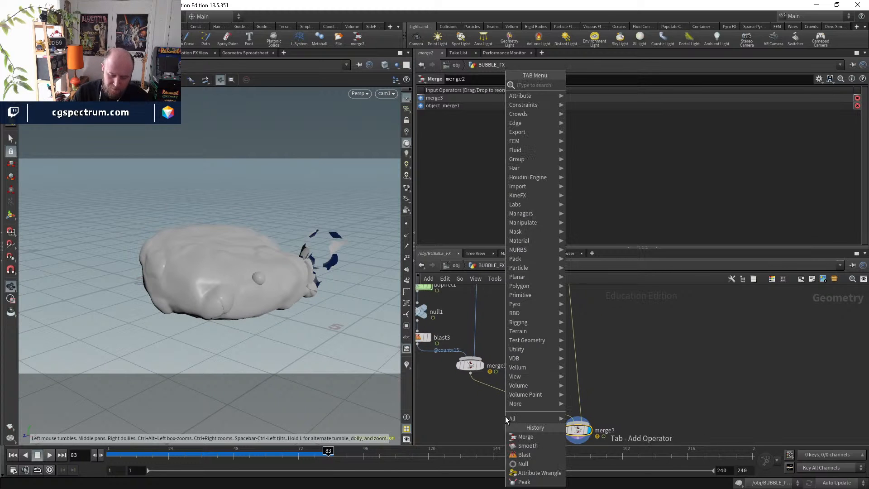
pyautogui.write('aw')
pyautogui.press('Return')
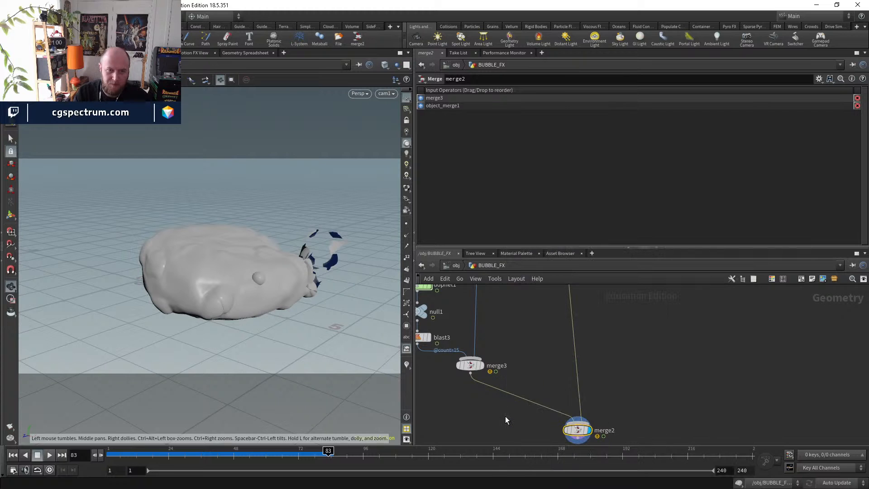
pyautogui.press('Tab')
pyautogui.write('atra')
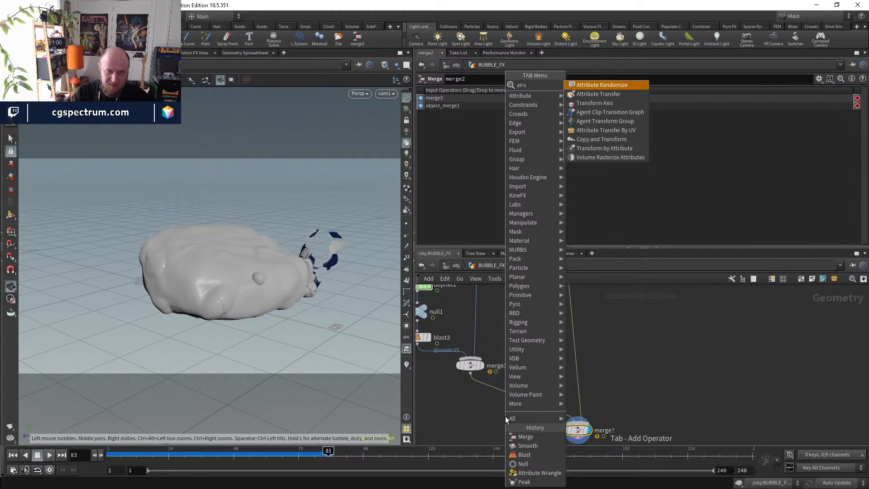
pyautogui.press('Down')
pyautogui.press('Return')
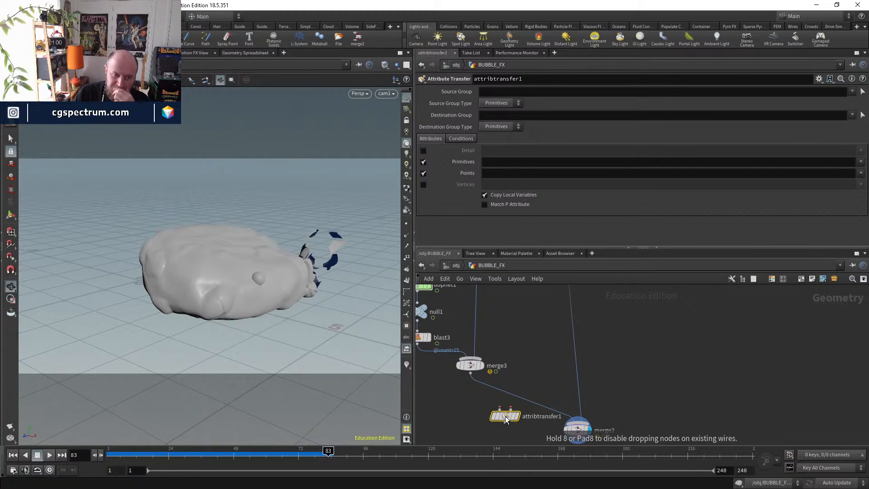
pyautogui.click(499, 412)
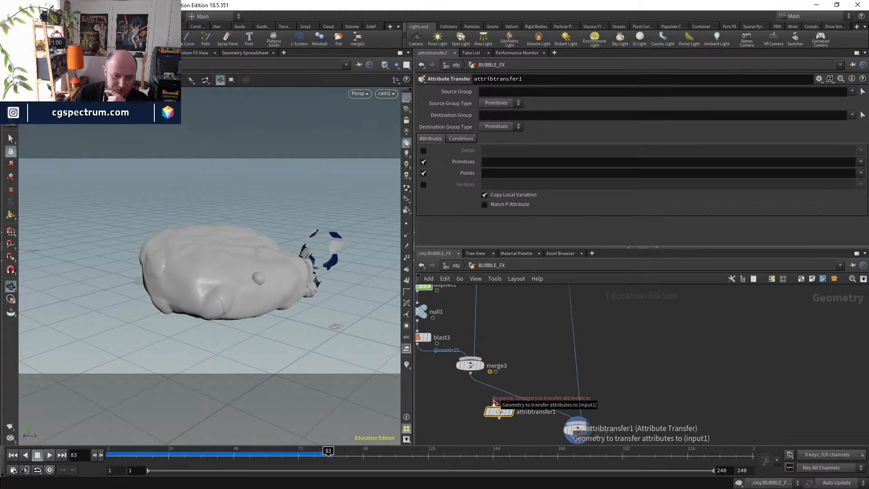
# - Wire blast3 into attribtransfer1's first input and the goo ball attach null into its second, and display the node
pyautogui.click(494, 401)
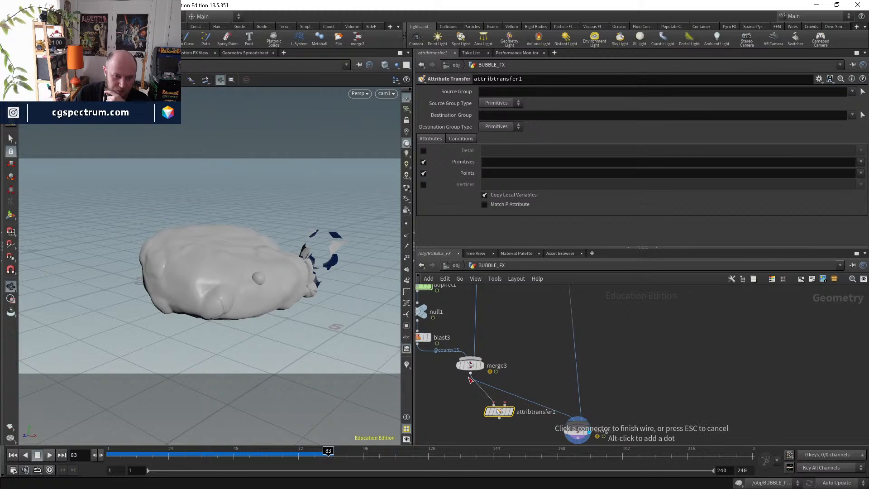
pyautogui.click(425, 364)
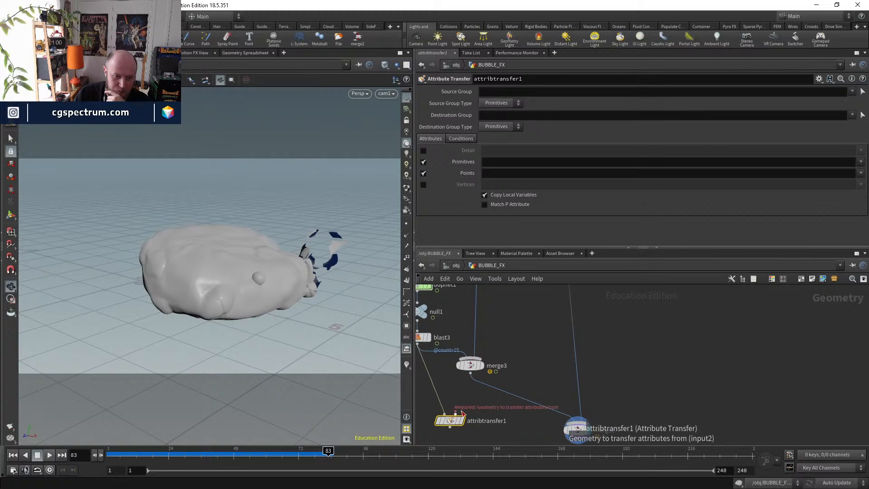
pyautogui.click(504, 402)
pyautogui.scroll(-5, 522, 355)
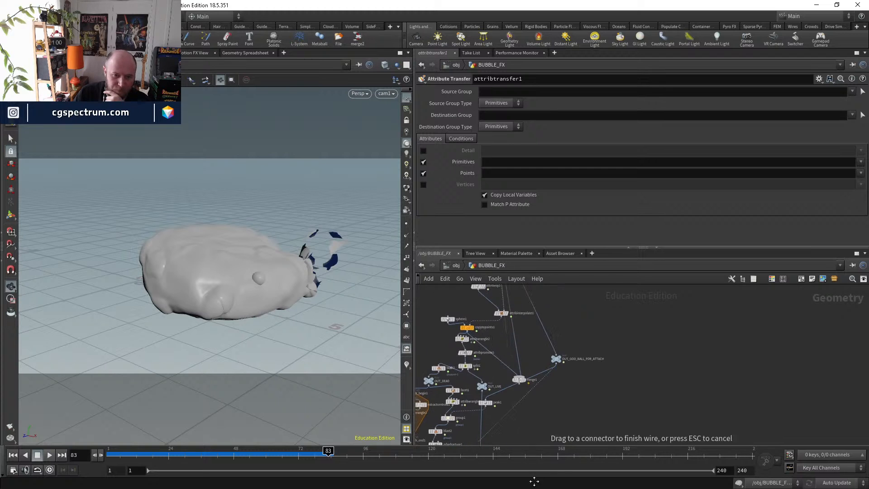
pyautogui.click(565, 364)
pyautogui.scroll(5, 617, 337)
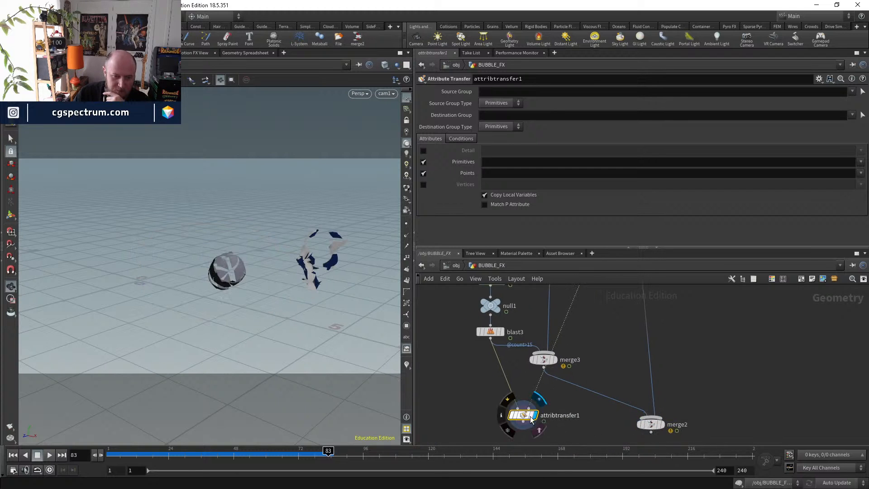
# - Insert a Color node between blast3 and attribtransfer1, set its color to black, and offset it beside the wire
pyautogui.moveTo(531, 419); pyautogui.dragTo(496, 433)
pyautogui.press('Tab')
pyautogui.write('colo')
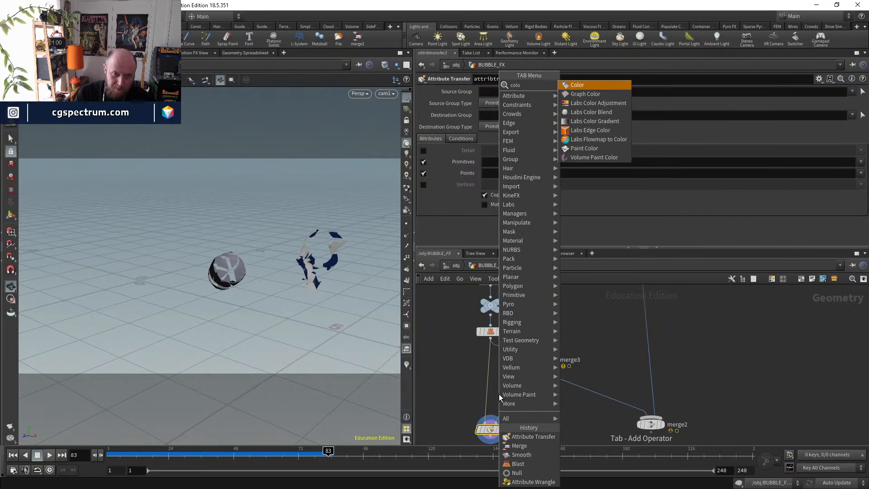
pyautogui.press('Return')
pyautogui.click(487, 373)
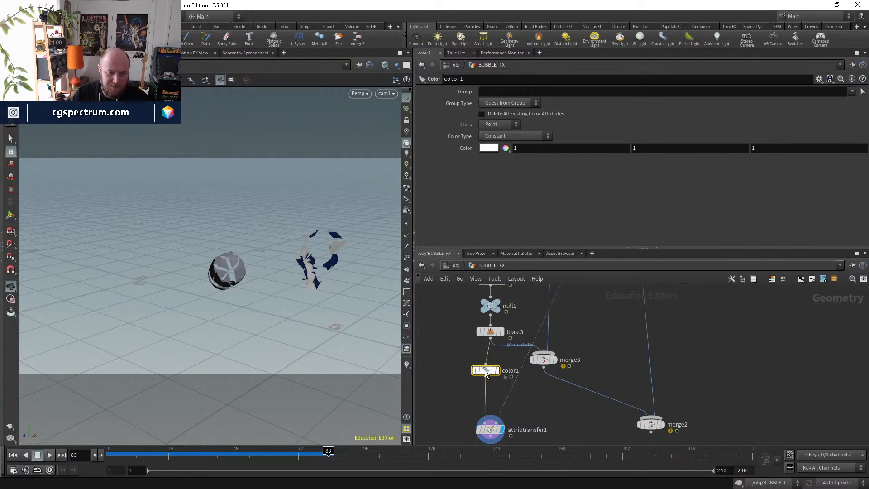
pyautogui.rightClick(494, 150)
pyautogui.click(505, 181)
pyautogui.moveTo(489, 371); pyautogui.dragTo(474, 376)
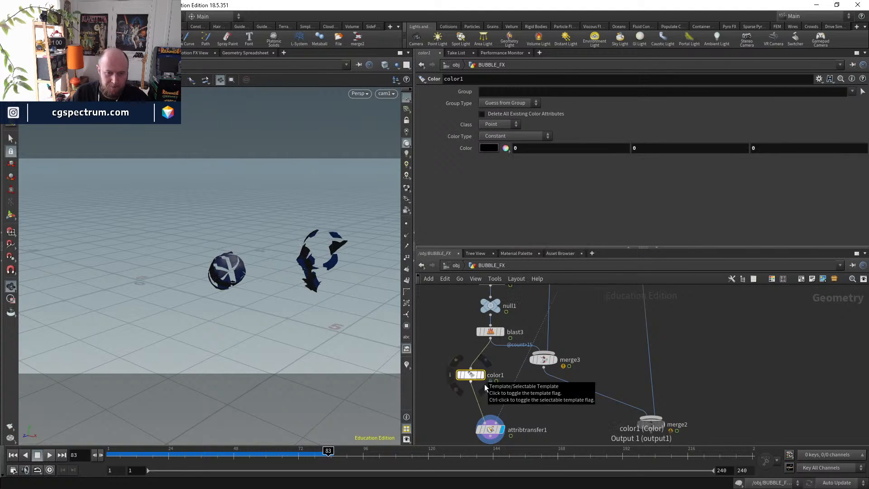
# - Duplicate color1 onto the goo ball wire entering attribtransfer1 and set the copy's color to red (1, 0, 0)
pyautogui.hotkey('ctrl', 'c')
pyautogui.hotkey('ctrl', 'v')
pyautogui.moveTo(543, 415); pyautogui.dragTo(512, 391)
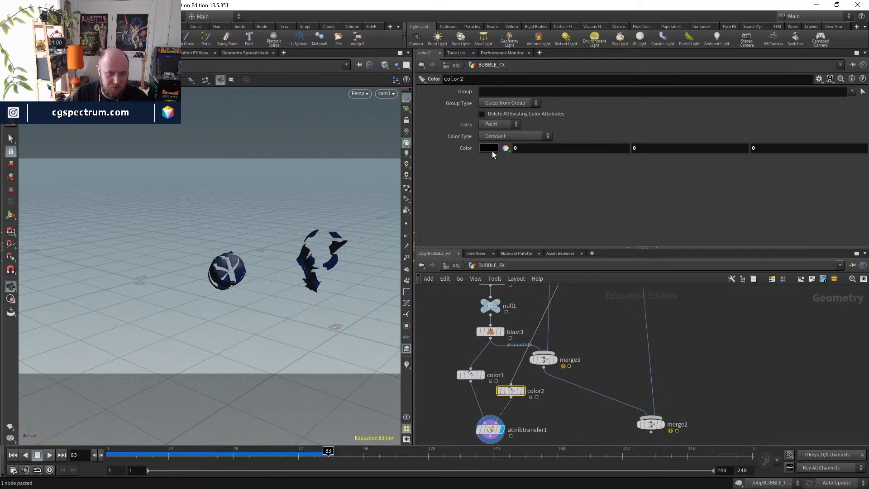
pyautogui.click(544, 146)
pyautogui.write('1')
pyautogui.press('Return')
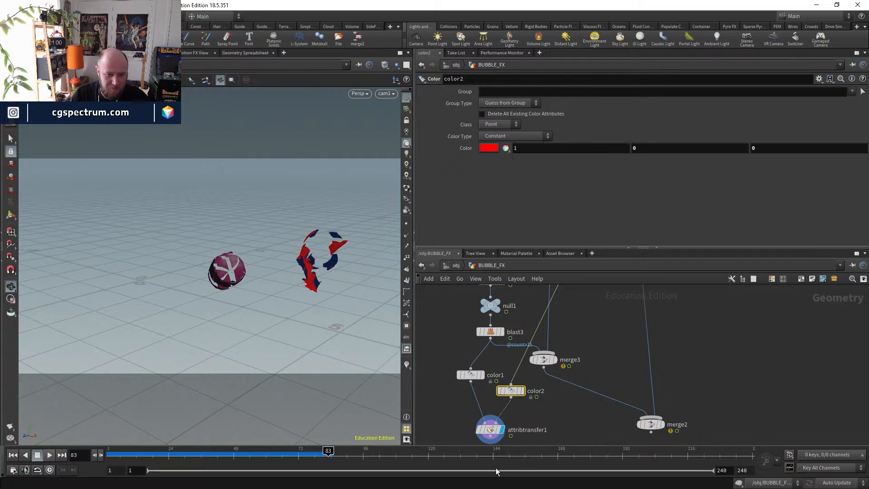
# - Turn off primitive attributes on attribtransfer1 and set its Distance Threshold to 0.24 and Blend Width to 0.48
pyautogui.click(490, 429)
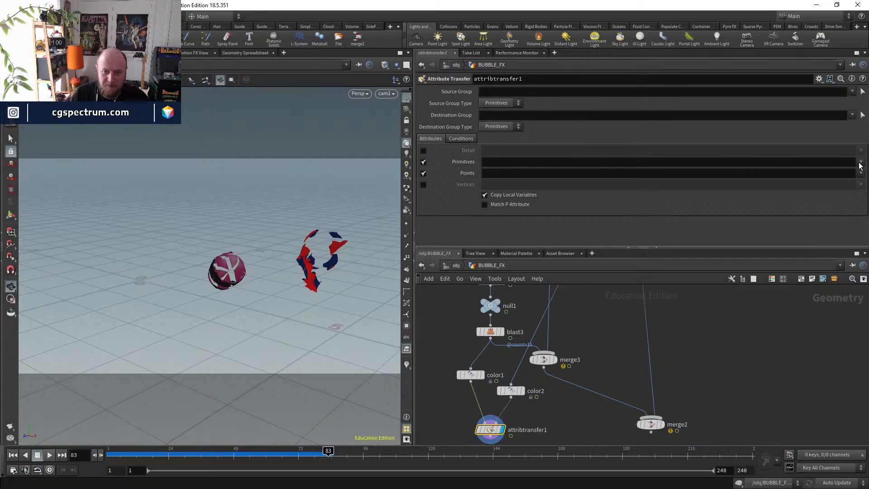
pyautogui.click(424, 162)
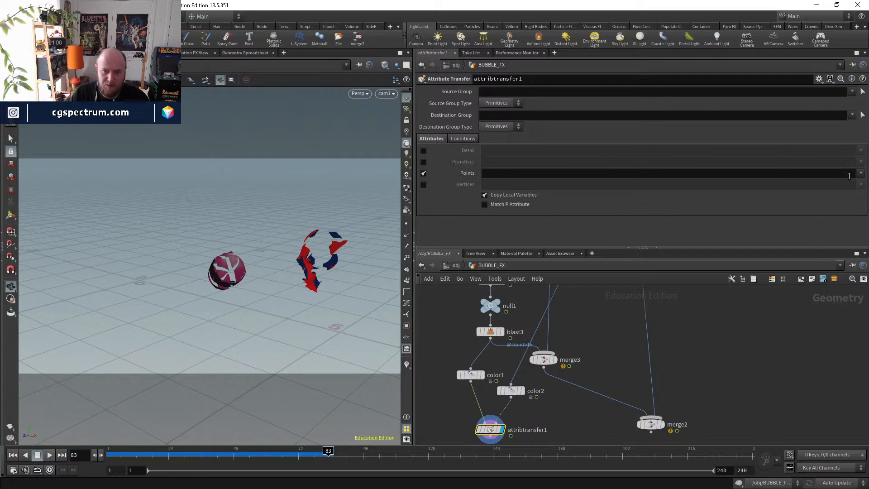
pyautogui.click(859, 184)
pyautogui.click(464, 139)
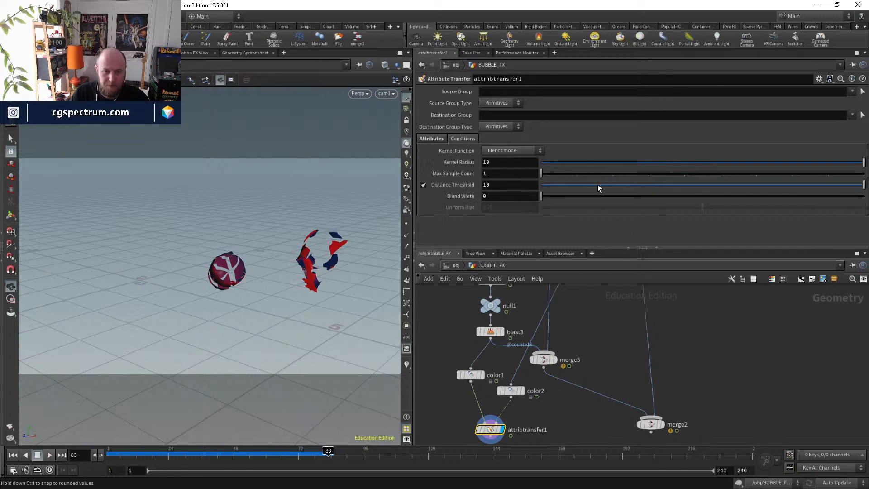
pyautogui.moveTo(555, 183); pyautogui.dragTo(562, 183)
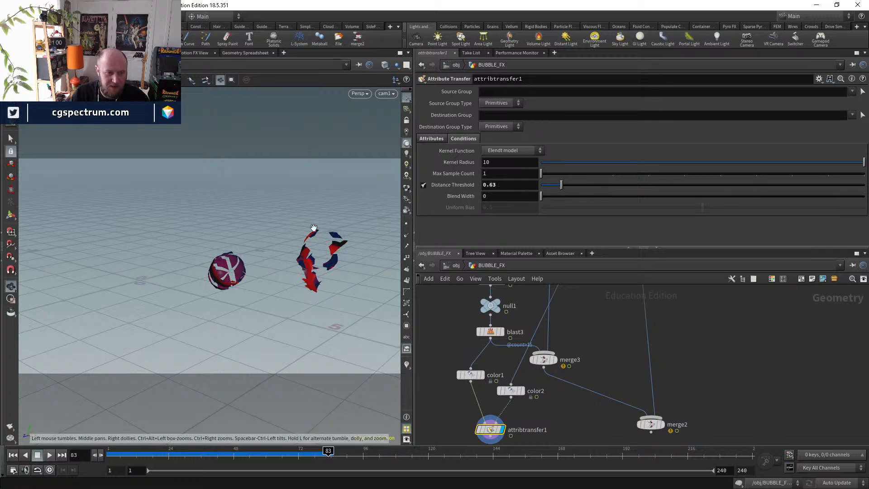
pyautogui.moveTo(327, 251); pyautogui.dragTo(365, 163, button='right')
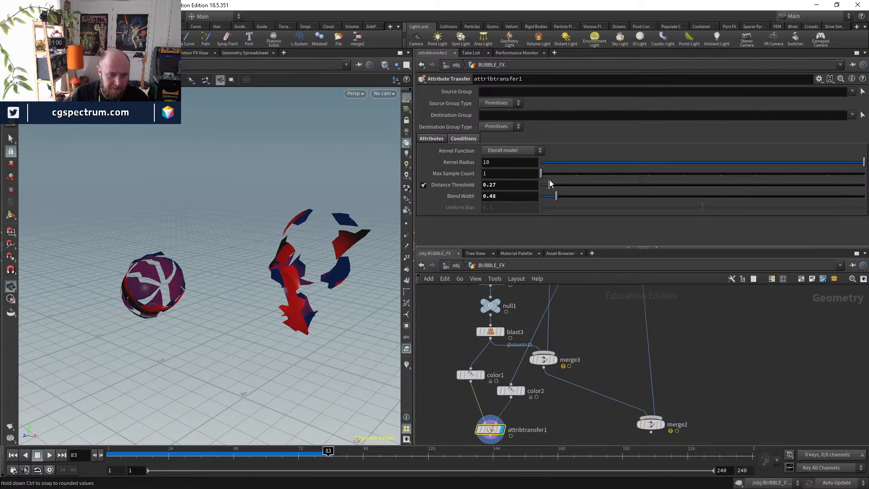
pyautogui.moveTo(550, 183); pyautogui.dragTo(548, 184)
# - Scrub to frame 86 around the colored fragments and bypass blast3 to bring back all the bubbles
pyautogui.moveTo(311, 458); pyautogui.dragTo(336, 463)
pyautogui.moveTo(312, 263)
pyautogui.mouseDown()
pyautogui.moveTo(97, 259)
pyautogui.moveTo(233, 253)
pyautogui.moveTo(267, 266)
pyautogui.moveTo(246, 341)
pyautogui.mouseUp()
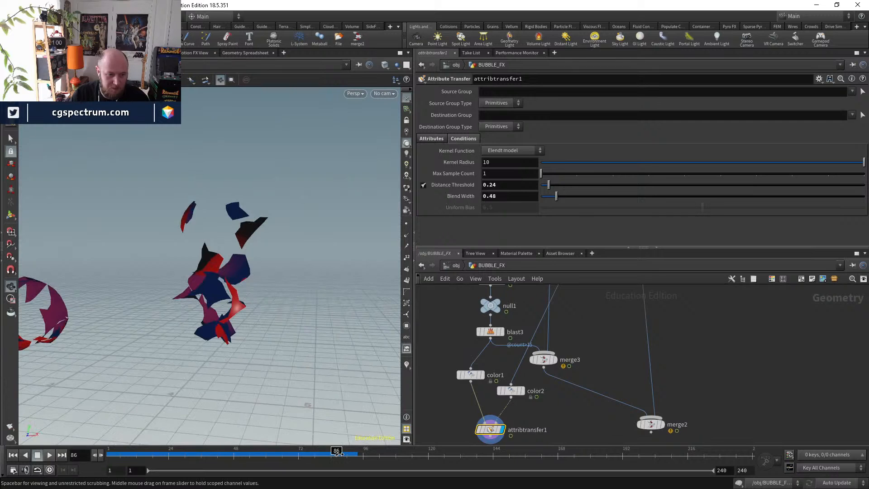
pyautogui.moveTo(338, 453); pyautogui.dragTo(337, 461)
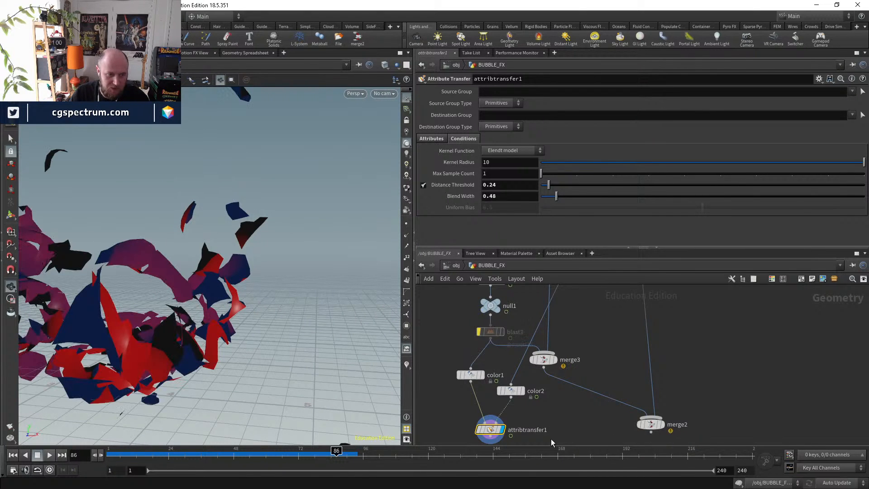
# - Add a Blast node below attribtransfer1, wire it to that node's output, and display it
pyautogui.moveTo(551, 438); pyautogui.dragTo(552, 333, button='middle')
pyautogui.press('Tab')
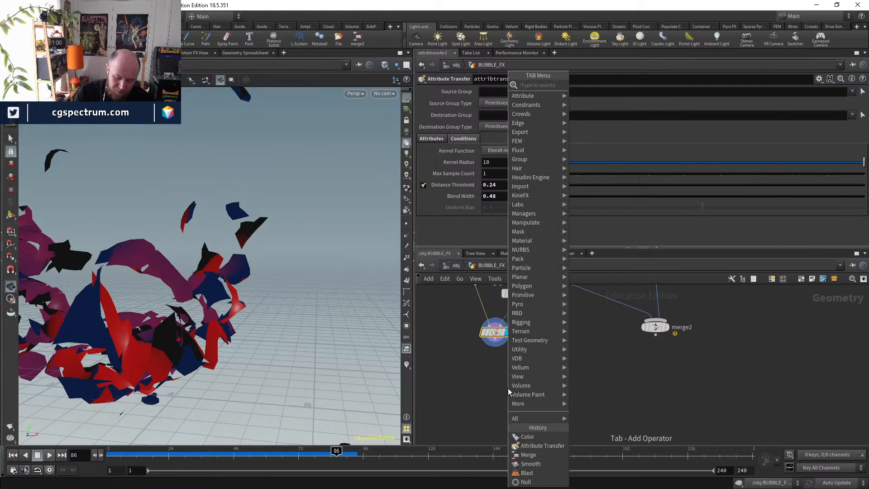
pyautogui.write('blast')
pyautogui.press('Return')
pyautogui.click(508, 388)
pyautogui.click(508, 382)
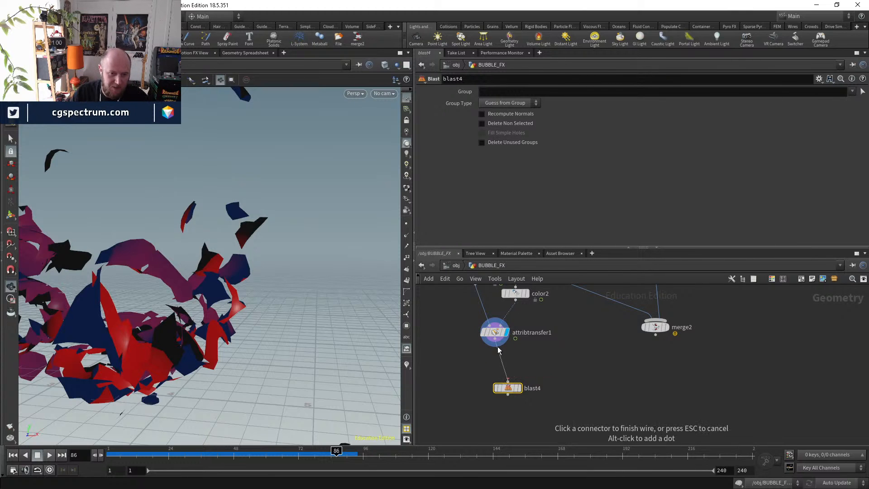
pyautogui.click(496, 339)
pyautogui.click(520, 388)
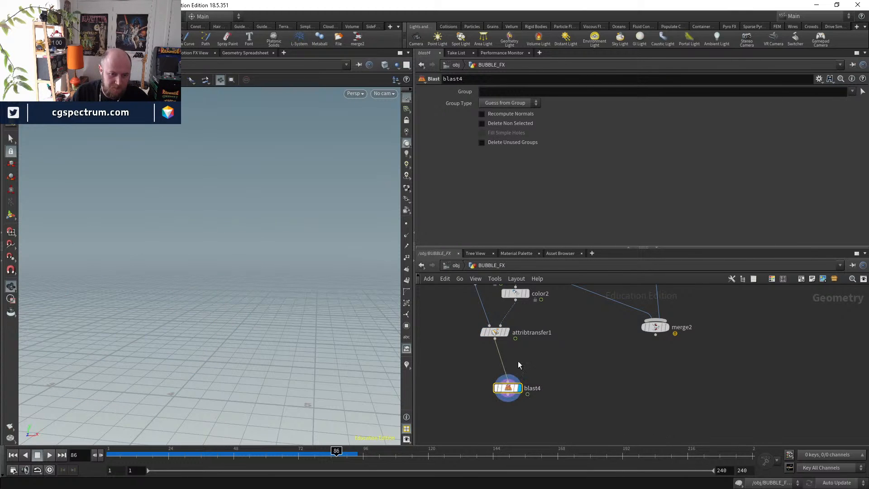
pyautogui.click(511, 91)
pyautogui.write('@Cd.x<0.2')
pyautogui.press('Return')
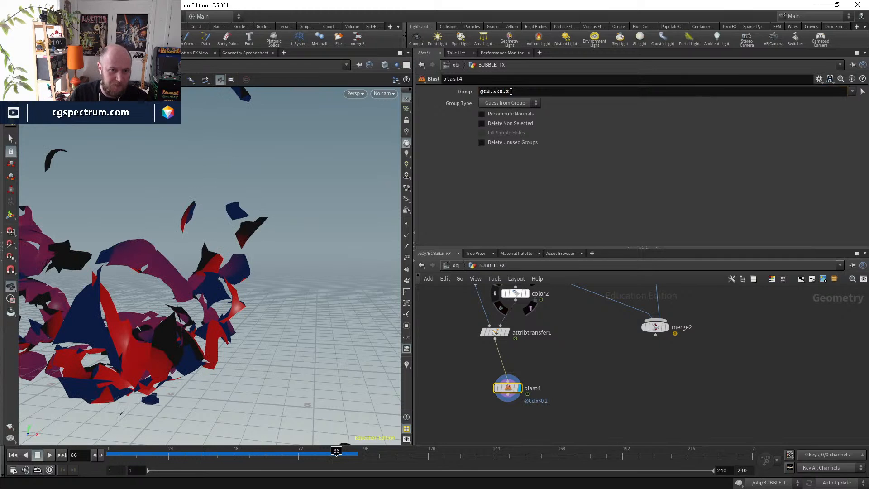
pyautogui.click(503, 139)
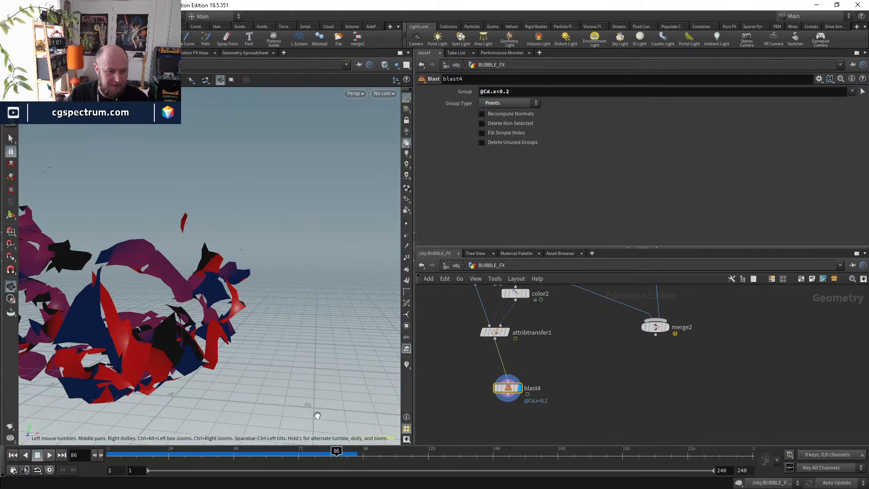
# - Scrub to frame 92 and examine the remaining fragments in wireframe
pyautogui.moveTo(294, 456); pyautogui.dragTo(352, 455)
pyautogui.moveTo(253, 292)
pyautogui.mouseDown()
pyautogui.moveTo(219, 281)
pyautogui.moveTo(198, 342)
pyautogui.moveTo(259, 272)
pyautogui.moveTo(244, 264)
pyautogui.moveTo(312, 273)
pyautogui.moveTo(295, 276)
pyautogui.mouseUp()
pyautogui.hotkey('shift', 'w')
pyautogui.hotkey('shift', 'w')
pyautogui.hotkey('shift', 'w')
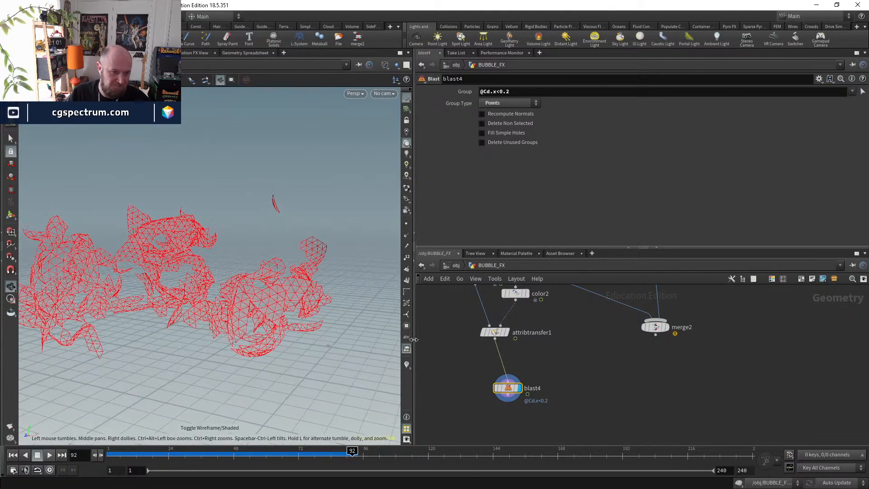
# - Align blast4 under attribtransfer1, move merge2 lower, and rewire merge3's fragment input from blast3 to blast4
pyautogui.press('l')
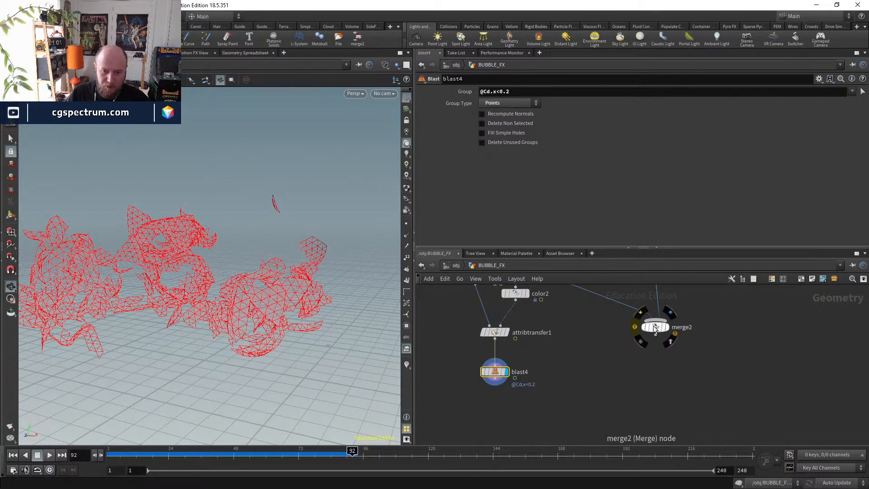
pyautogui.moveTo(653, 326); pyautogui.dragTo(663, 391)
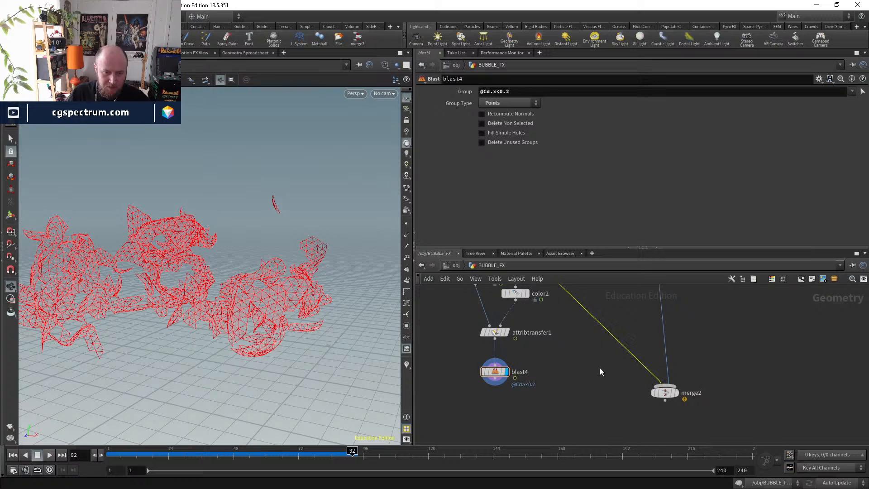
pyautogui.scroll(-1, 578, 297)
pyautogui.moveTo(577, 297); pyautogui.dragTo(582, 359, button='middle')
pyautogui.moveTo(559, 332); pyautogui.dragTo(586, 353)
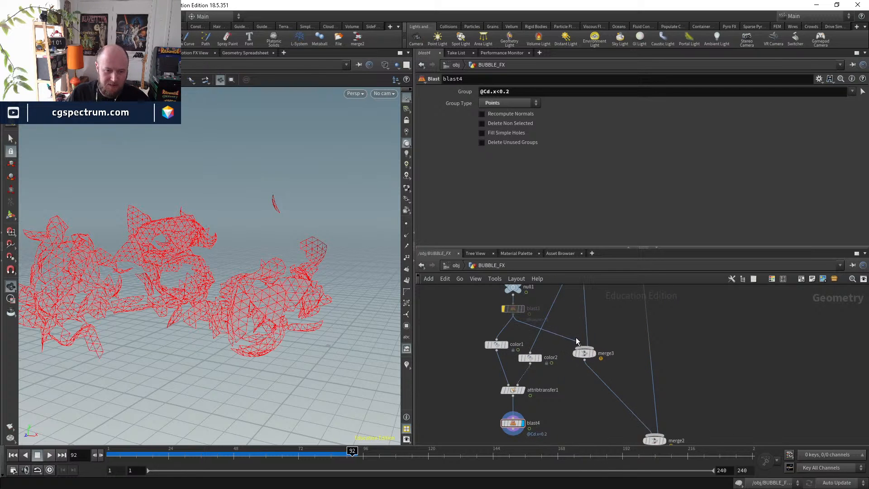
pyautogui.moveTo(549, 398); pyautogui.dragTo(520, 428)
# - Insert a white Color node on the wire between blast4 and merge3
pyautogui.press('Tab')
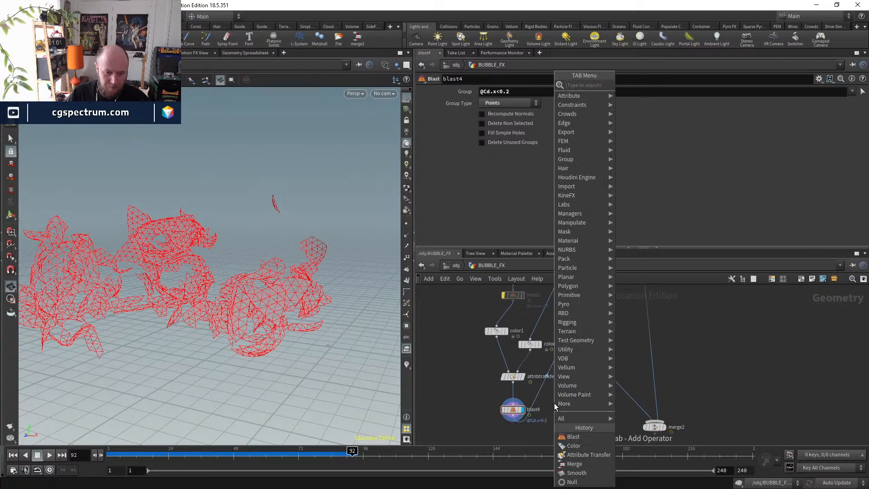
pyautogui.write('color')
pyautogui.press('Return')
pyautogui.click(554, 403)
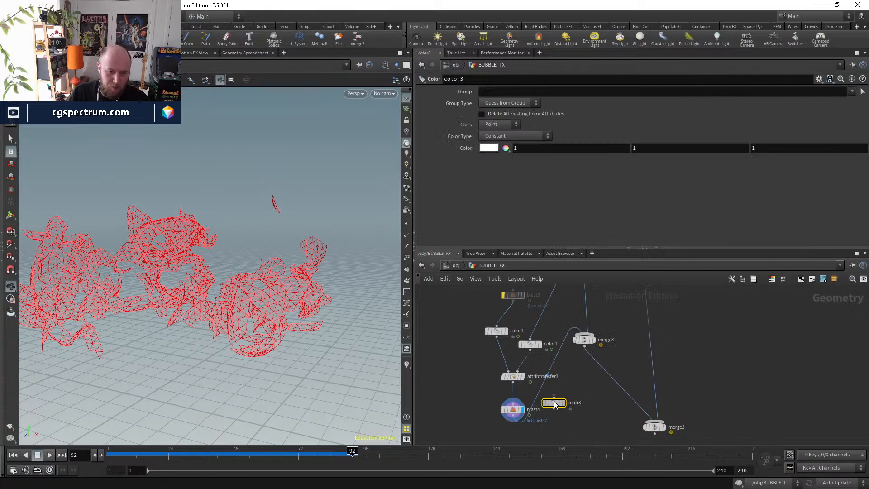
pyautogui.moveTo(554, 403); pyautogui.dragTo(537, 399)
# - Display merge2 and switch the viewport back to shaded mode
pyautogui.click(664, 428)
pyautogui.click(654, 427)
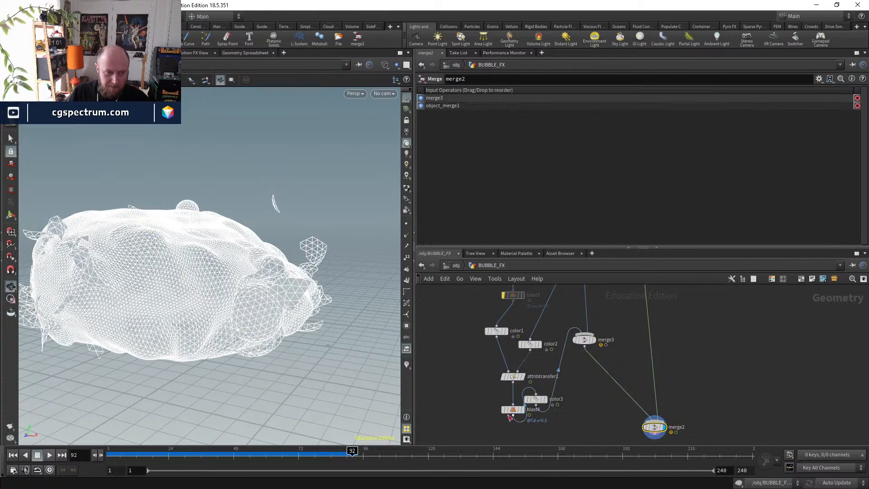
pyautogui.press('w')
# - Insert a Smooth node on the wire between color3 and merge3 and display it
pyautogui.press('Tab')
pyautogui.write('smooth')
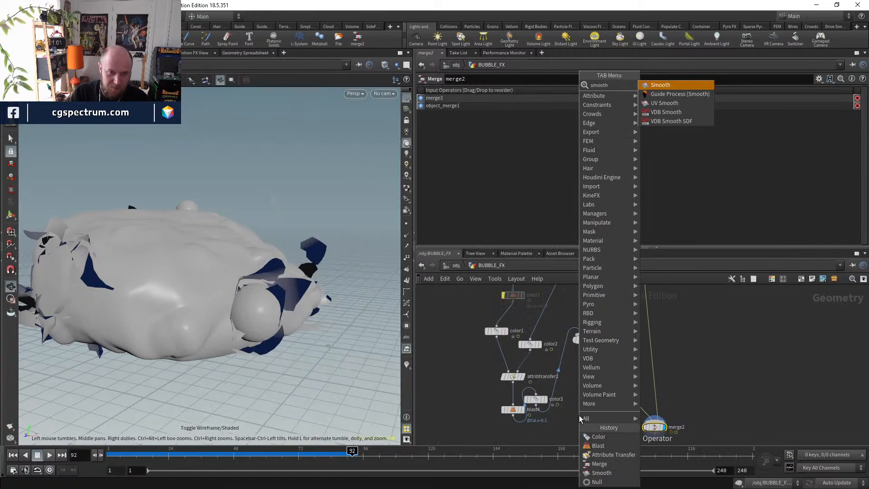
pyautogui.press('Return')
pyautogui.click(580, 415)
pyautogui.moveTo(580, 415)
pyautogui.mouseDown()
pyautogui.moveTo(562, 385)
pyautogui.moveTo(559, 400)
pyautogui.moveTo(579, 402)
pyautogui.mouseUp()
pyautogui.click(568, 401)
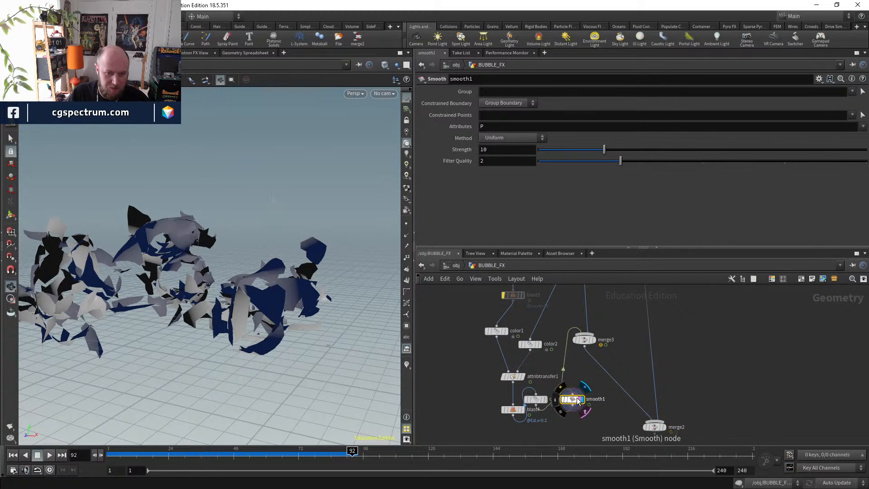
# - Compare None and Unshared Edges for smooth1's Constrained Boundary, choose None, and set Strength to 1.73
pyautogui.click(495, 101)
pyautogui.click(499, 112)
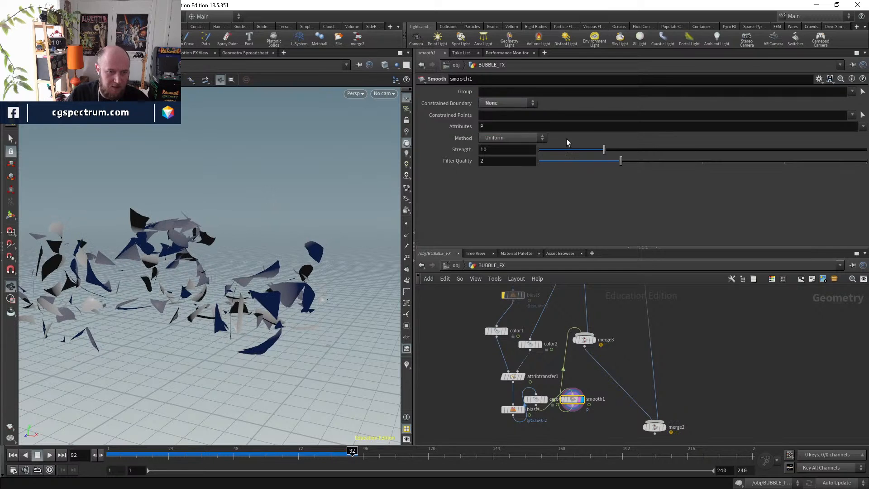
pyautogui.moveTo(575, 151); pyautogui.dragTo(557, 154)
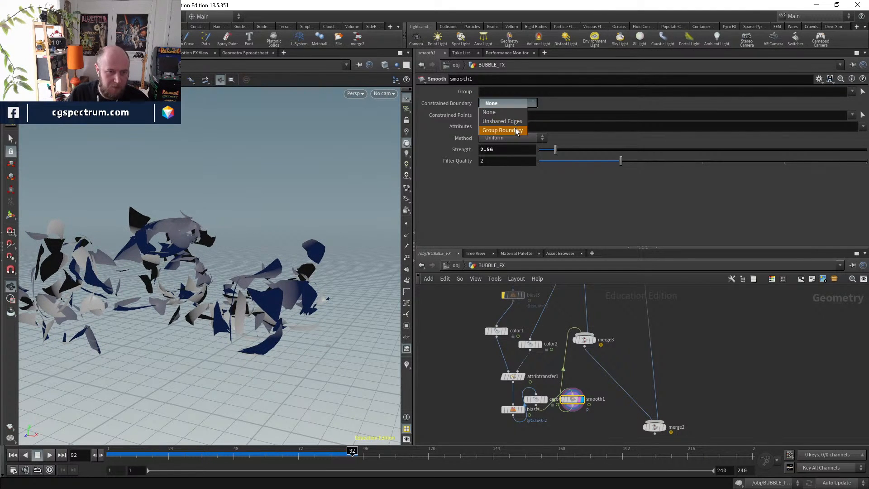
pyautogui.click(516, 130)
pyautogui.click(515, 121)
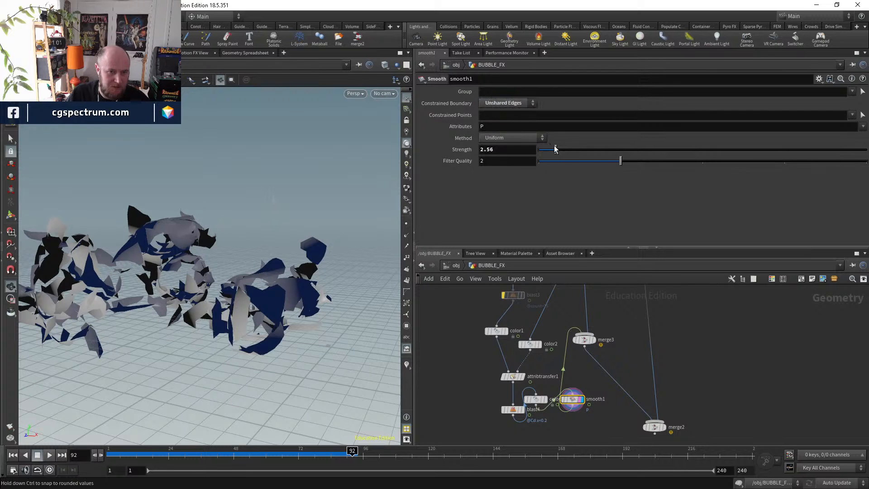
pyautogui.click(505, 114)
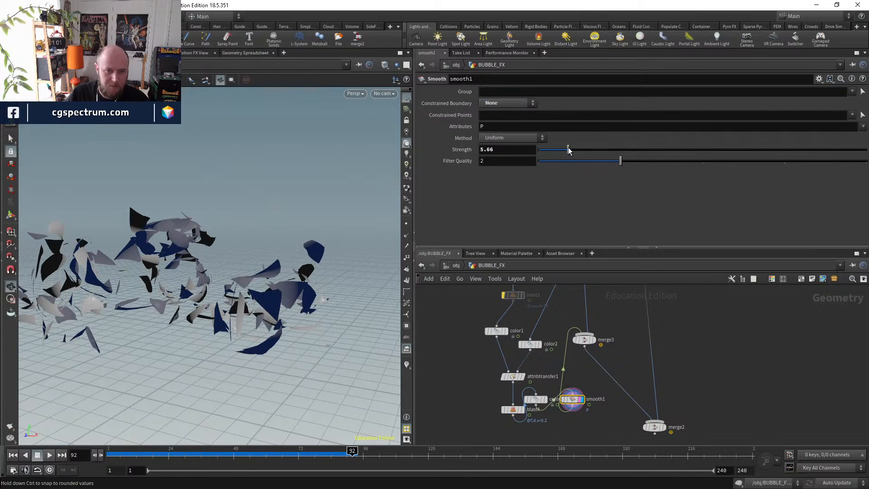
pyautogui.moveTo(569, 150); pyautogui.dragTo(550, 148)
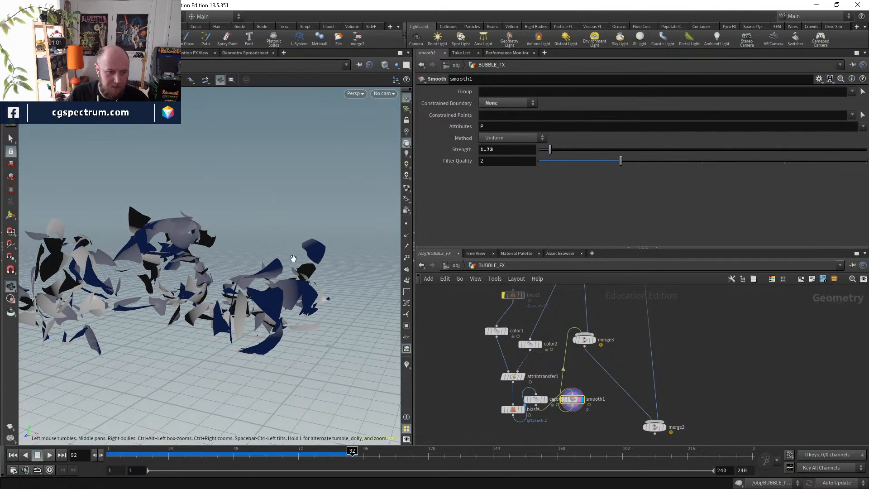
# - Display merge2 in shaded mode and scrub through the frames to check the smoothed fragments around the goo ball
pyautogui.press('w')
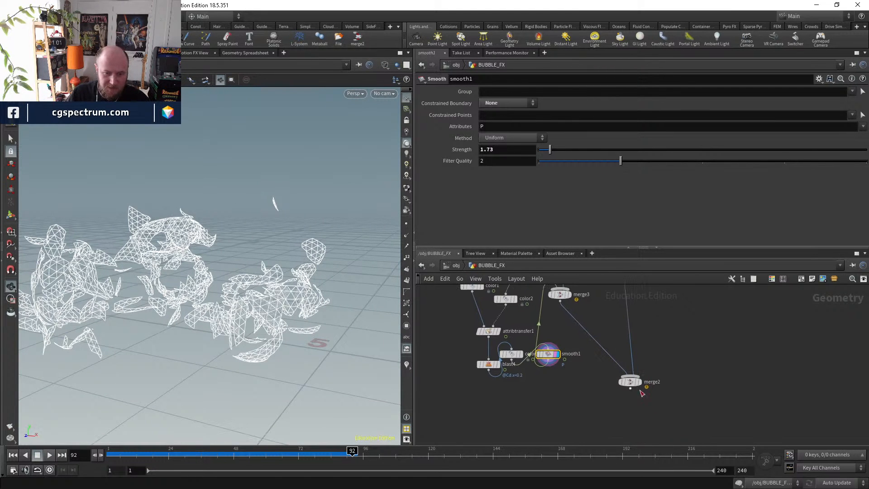
pyautogui.click(644, 399)
pyautogui.press('w')
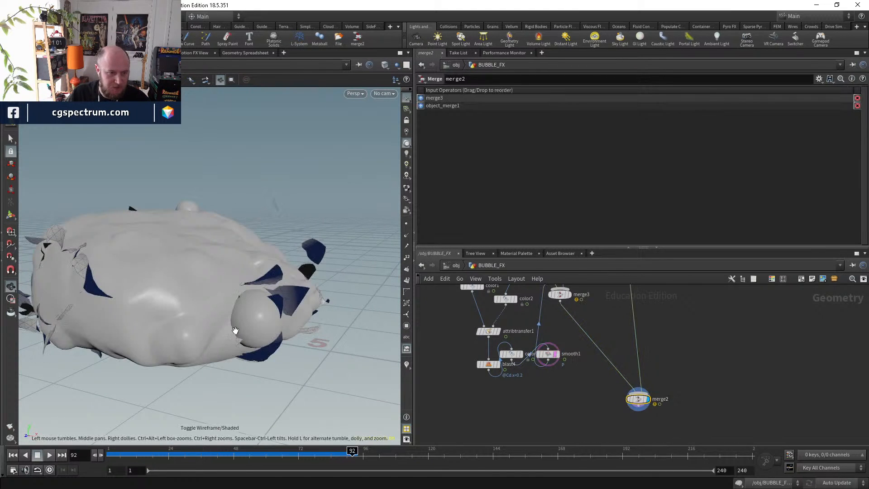
pyautogui.click(240, 453)
pyautogui.moveTo(263, 459); pyautogui.dragTo(301, 457)
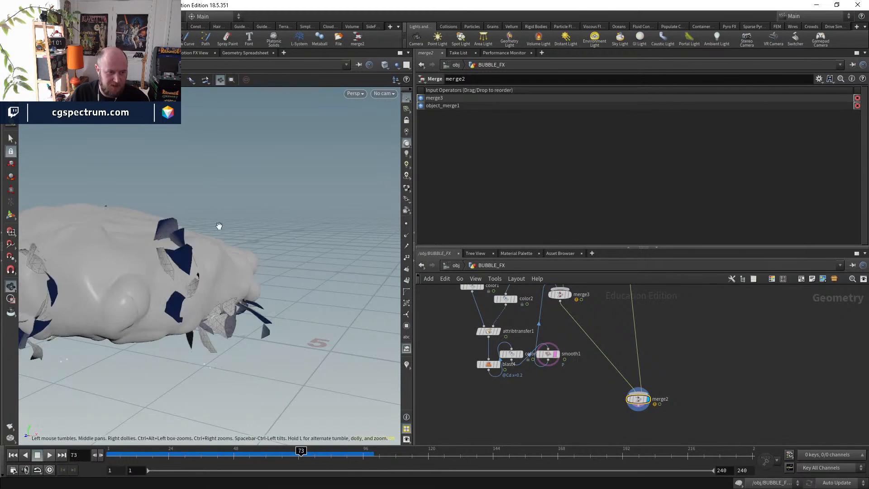
pyautogui.moveTo(219, 226); pyautogui.dragTo(186, 238)
pyautogui.moveTo(301, 452); pyautogui.dragTo(328, 456)
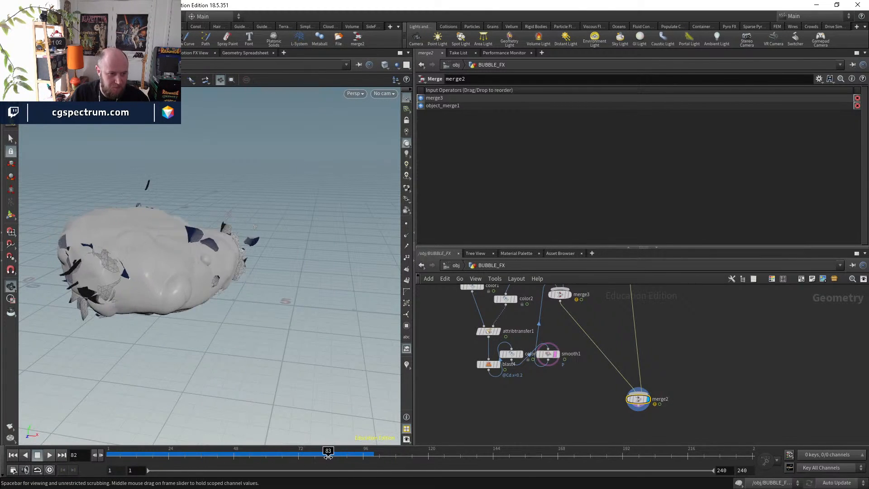
# - Rewind to the first frame, go inside dopnet1 to its solver and gravity nodes, and play the simulation
pyautogui.moveTo(600, 355); pyautogui.dragTo(627, 475, button='middle')
pyautogui.scroll(3, 520, 332)
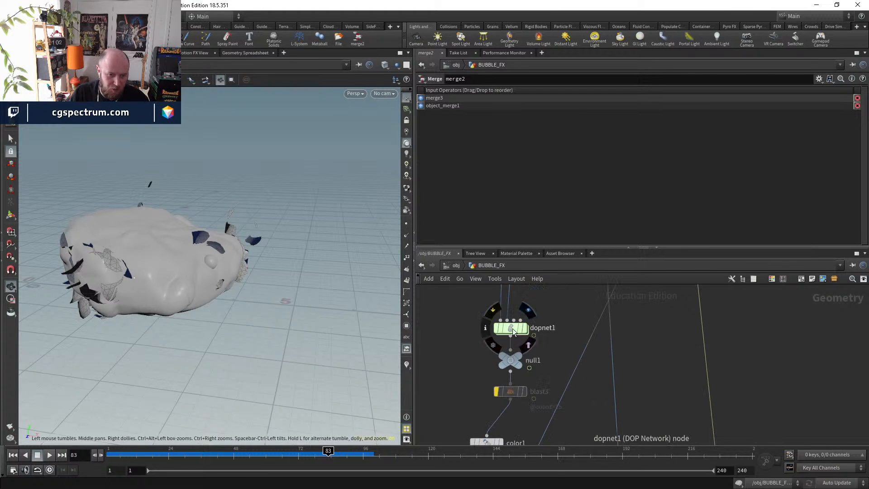
pyautogui.click(13, 455)
pyautogui.doubleClick(508, 328)
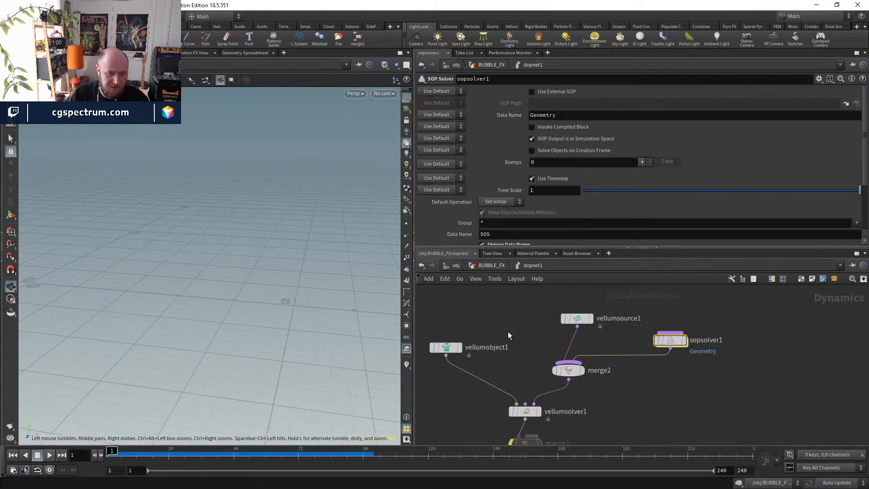
pyautogui.moveTo(624, 402); pyautogui.dragTo(642, 305, button='middle')
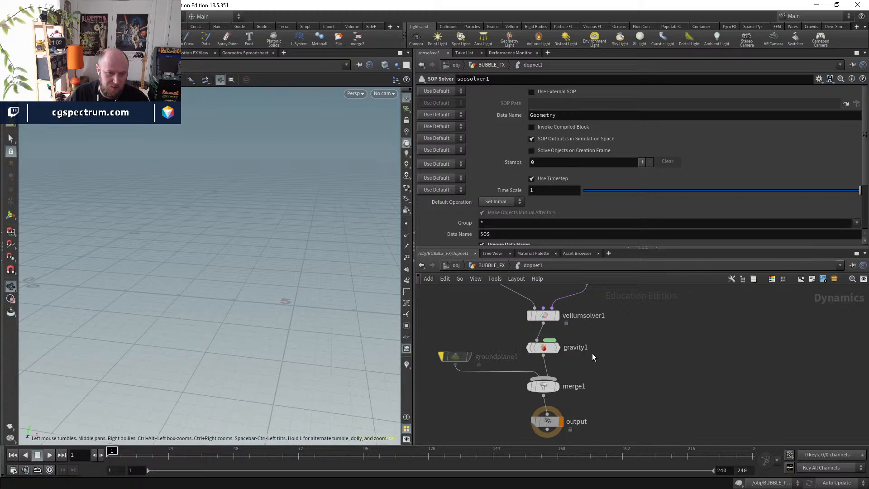
pyautogui.click(49, 455)
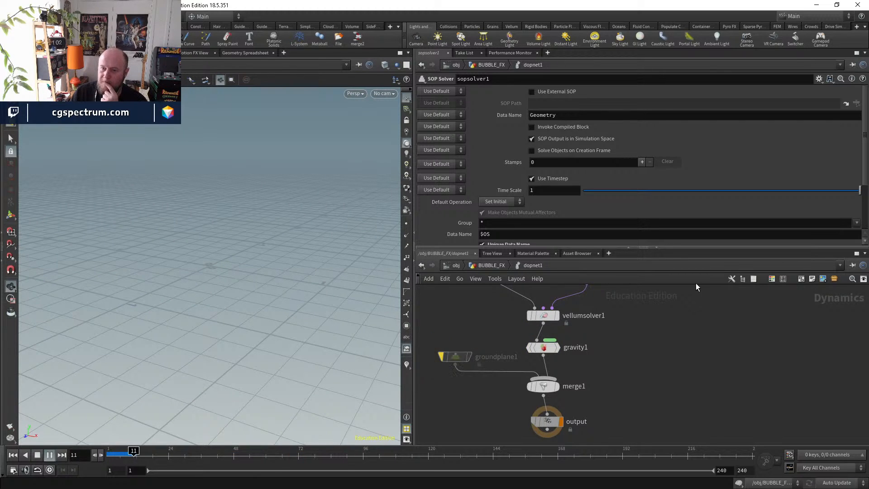
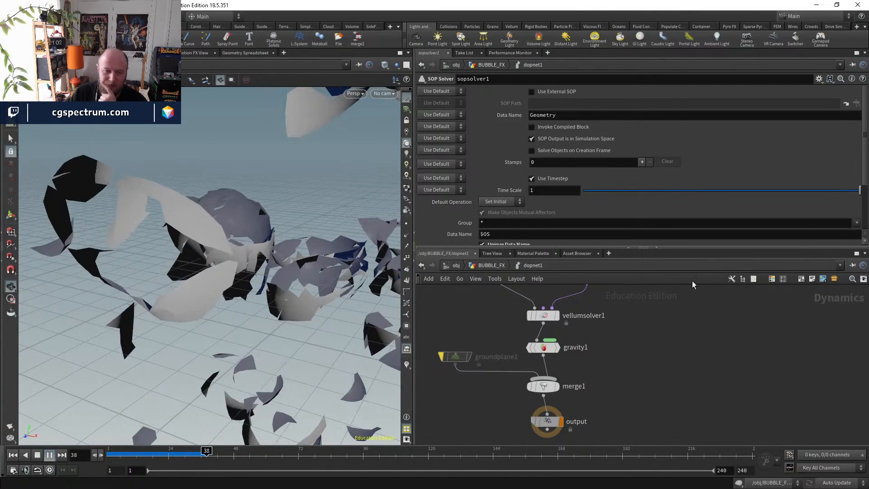
# - Replay and scrub the Vellum simulation to frame 66, examining how the bubble fragments burst and fall from different angles
pyautogui.moveTo(134, 454); pyautogui.dragTo(182, 454)
pyautogui.moveTo(267, 266); pyautogui.dragTo(216, 381)
pyautogui.moveTo(182, 454); pyautogui.dragTo(204, 456)
pyautogui.click(50, 455)
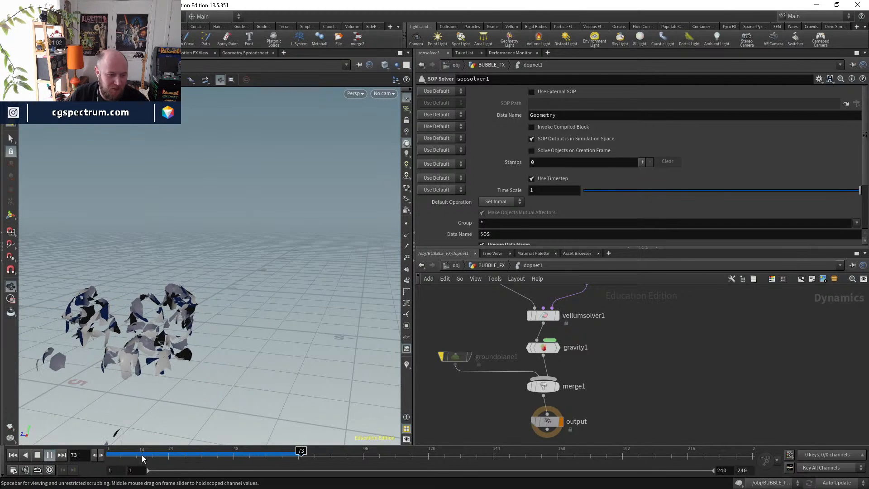
pyautogui.moveTo(142, 459); pyautogui.dragTo(254, 460)
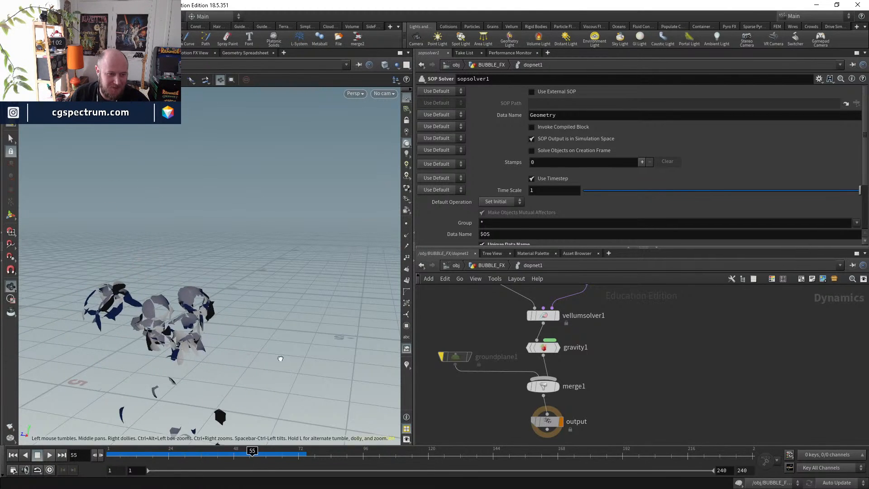
pyautogui.moveTo(280, 357)
pyautogui.mouseDown()
pyautogui.moveTo(194, 348)
pyautogui.moveTo(221, 373)
pyautogui.moveTo(272, 357)
pyautogui.mouseUp()
pyautogui.moveTo(270, 459); pyautogui.dragTo(282, 456)
pyautogui.moveTo(290, 350); pyautogui.dragTo(237, 345)
pyautogui.moveTo(237, 346); pyautogui.dragTo(258, 330, button='right')
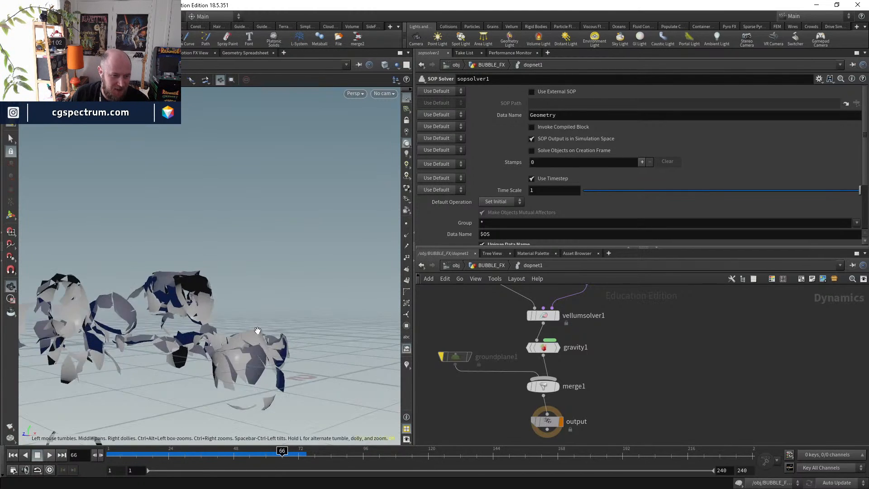
# - Examine the shattered bubble pieces in the dopnet1 simulation from several angles and at several frames
pyautogui.hotkey('shift', 'w')
pyautogui.moveTo(258, 330)
pyautogui.mouseDown()
pyautogui.moveTo(275, 344)
pyautogui.moveTo(251, 352)
pyautogui.mouseUp()
pyautogui.hotkey('shift', 'w')
pyautogui.moveTo(251, 351); pyautogui.dragTo(232, 364, button='right')
pyautogui.moveTo(163, 457); pyautogui.dragTo(287, 453)
pyautogui.moveTo(205, 360); pyautogui.dragTo(105, 379)
pyautogui.moveTo(141, 458); pyautogui.dragTo(274, 455)
pyautogui.moveTo(223, 365); pyautogui.dragTo(264, 365)
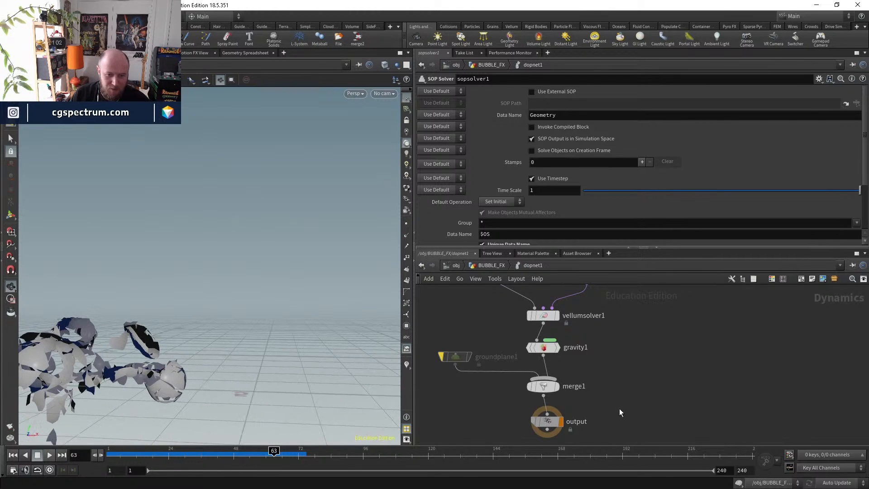
# - Return to the BUBBLE_FX geometry network and select the merge2 node
pyautogui.moveTo(595, 331)
pyautogui.mouseDown(button='middle')
pyautogui.moveTo(599, 392)
pyautogui.moveTo(572, 322)
pyautogui.mouseUp(button='middle')
pyautogui.click(495, 267)
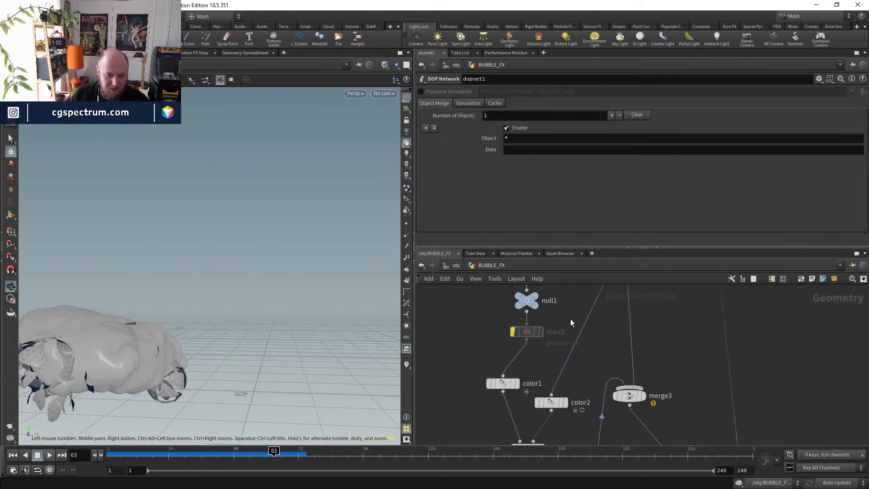
pyautogui.moveTo(561, 375); pyautogui.dragTo(557, 295, button='middle')
pyautogui.moveTo(648, 386); pyautogui.dragTo(558, 335, button='middle')
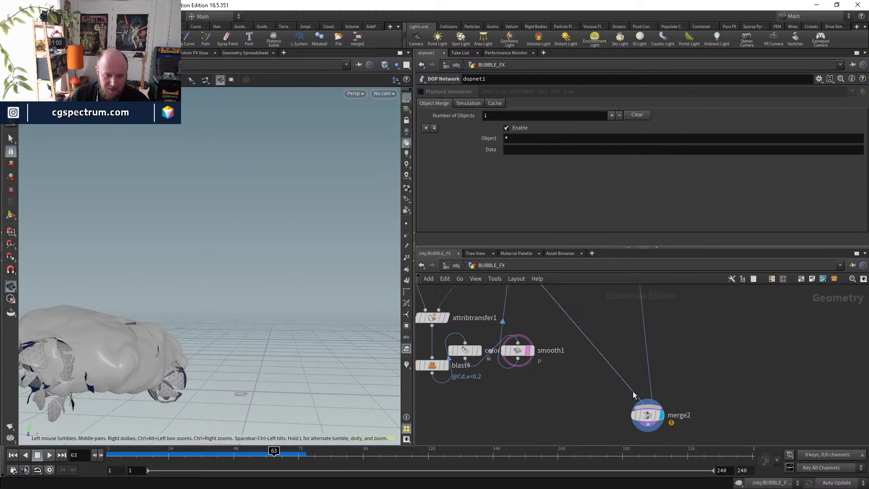
pyautogui.click(649, 417)
# - Examine how the fragments and goo ball interact in merge2 over the timeline, then return to frame 1
pyautogui.moveTo(190, 455); pyautogui.dragTo(231, 478)
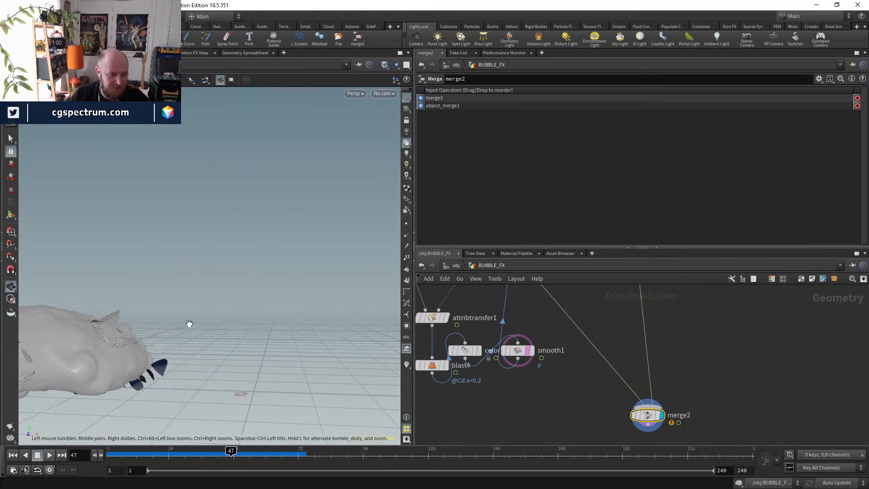
pyautogui.moveTo(146, 324); pyautogui.dragTo(177, 388, button='right')
pyautogui.moveTo(176, 388); pyautogui.dragTo(213, 485)
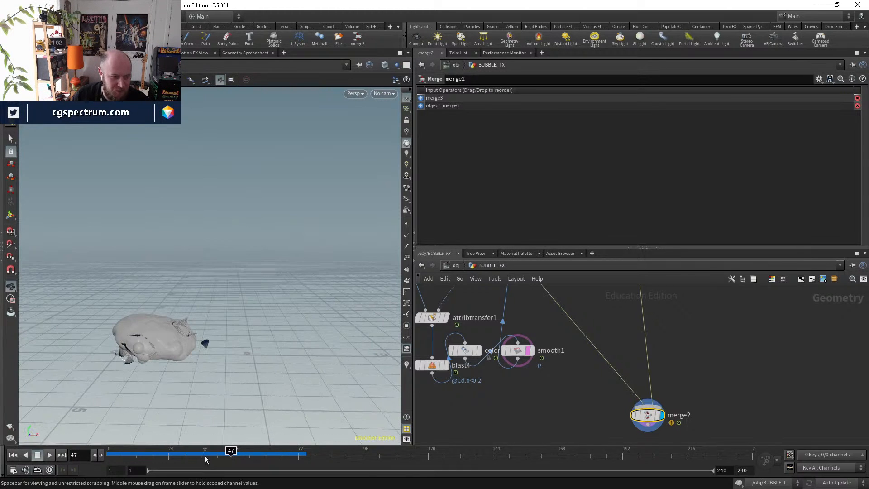
pyautogui.moveTo(205, 452); pyautogui.dragTo(272, 454)
pyautogui.moveTo(189, 336); pyautogui.dragTo(185, 355)
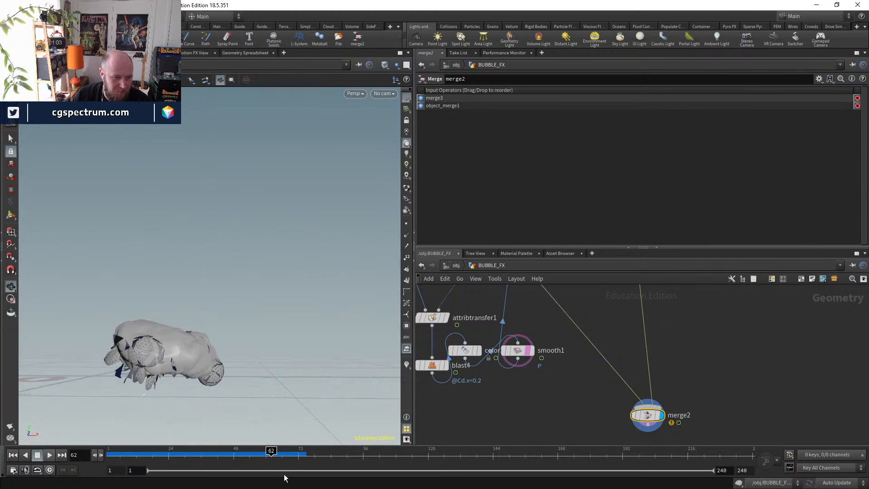
pyautogui.moveTo(284, 458); pyautogui.dragTo(303, 462)
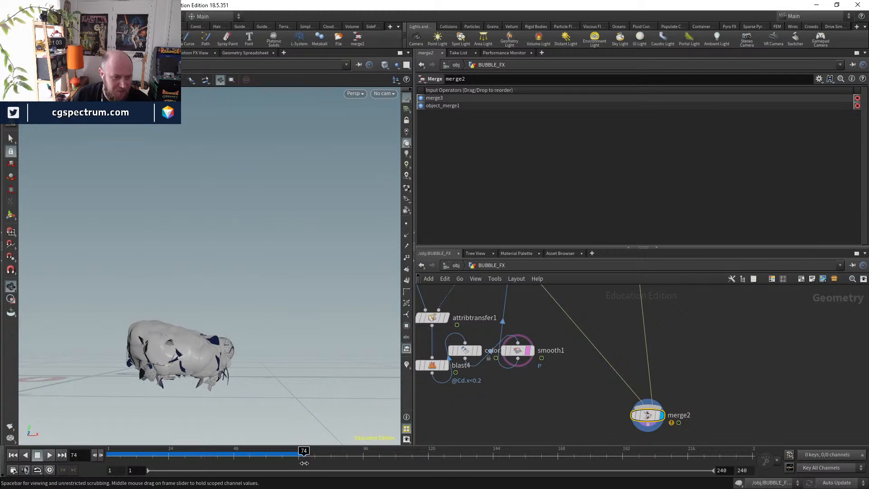
pyautogui.moveTo(277, 380); pyautogui.dragTo(283, 464)
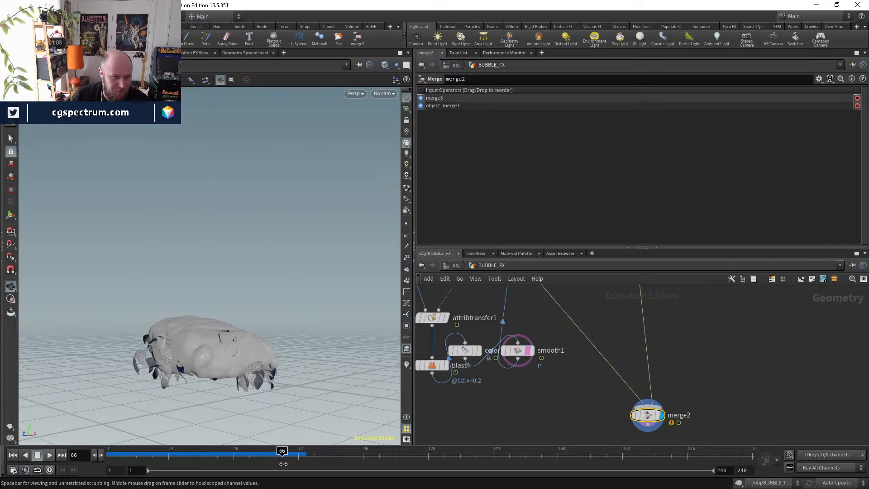
pyautogui.moveTo(264, 398); pyautogui.dragTo(288, 446)
pyautogui.moveTo(231, 456); pyautogui.dragTo(91, 454)
# - Locate the OUT_GOO_BALL_FOR_ATTACH null and display its geometry
pyautogui.moveTo(659, 351); pyautogui.dragTo(648, 436, button='middle')
pyautogui.scroll(-3, 674, 299)
pyautogui.moveTo(674, 299); pyautogui.dragTo(604, 415, button='middle')
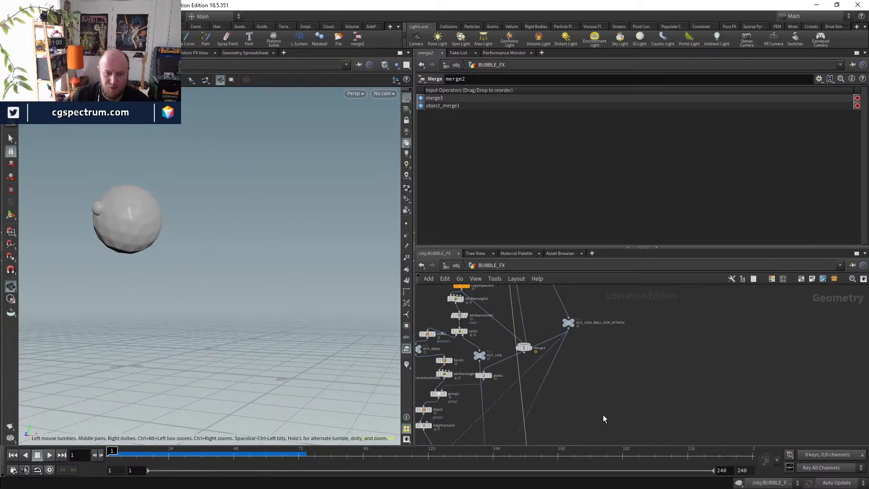
pyautogui.moveTo(566, 320); pyautogui.dragTo(561, 360, button='middle')
pyautogui.scroll(5, 561, 361)
pyautogui.click(581, 364)
pyautogui.moveTo(562, 370); pyautogui.dragTo(595, 374)
# - Add a VDB from Polygons node below OUT_GOO_BALL_FOR_ATTACH
pyautogui.press('Tab')
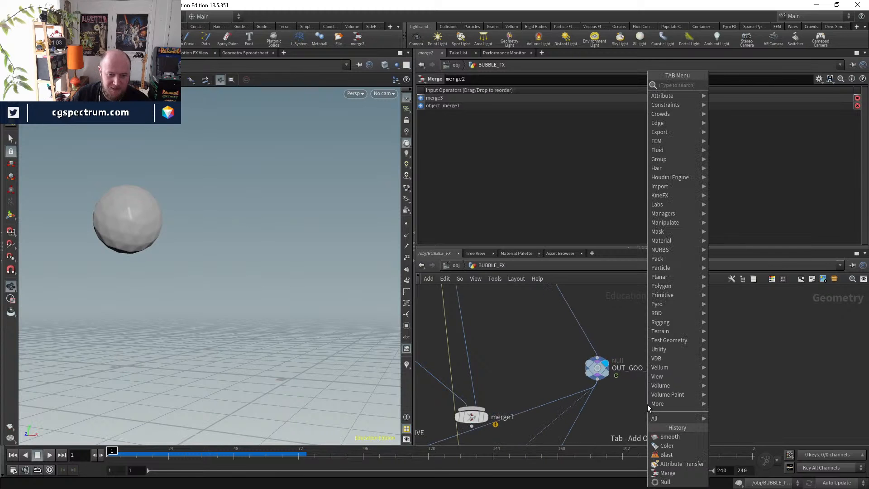
pyautogui.write('vdbfrom')
pyautogui.press('Down')
pyautogui.press('Down')
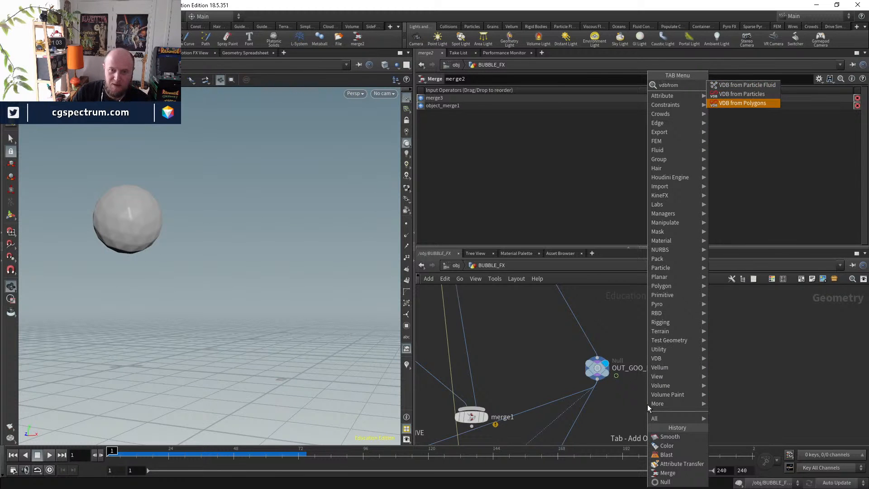
pyautogui.press('Return')
pyautogui.click(647, 404)
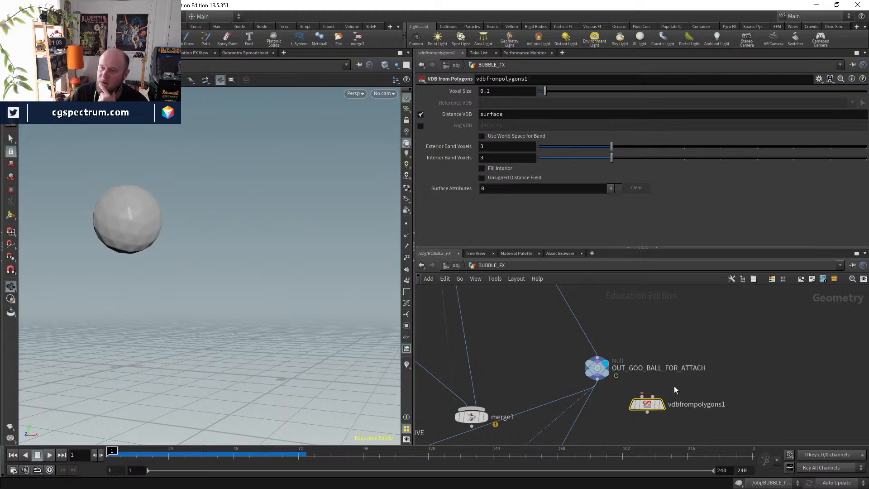
# - Wire OUT_GOO_BALL_FOR_ATTACH into the VDB from Polygons node and display the VDB
pyautogui.moveTo(681, 385); pyautogui.dragTo(684, 334, button='middle')
pyautogui.moveTo(653, 361)
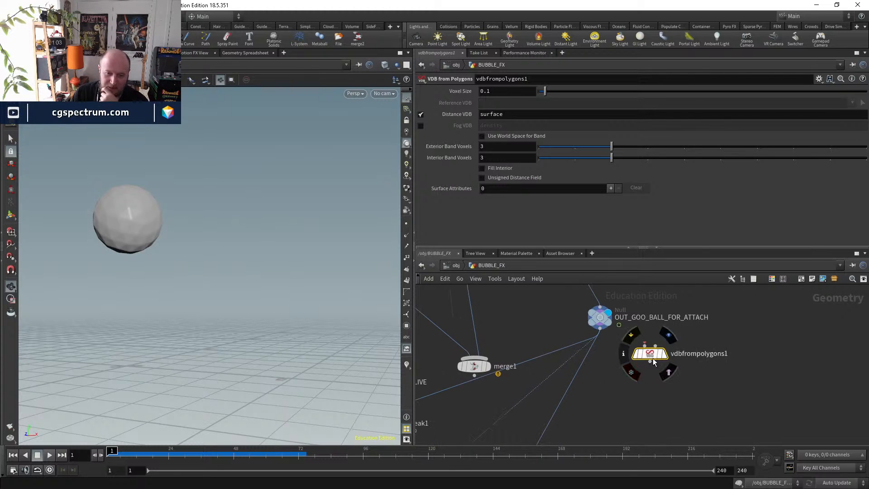
pyautogui.moveTo(647, 354); pyautogui.dragTo(612, 333)
pyautogui.click(675, 372)
pyautogui.moveTo(657, 368); pyautogui.dragTo(605, 390)
pyautogui.click(667, 371)
pyautogui.moveTo(640, 423); pyautogui.dragTo(637, 381, button='middle')
# - Add a Null fed by vdbfrompolygons1, set it as the displayed node, and rename it OUT_COLLISION_VDB
pyautogui.press('Tab')
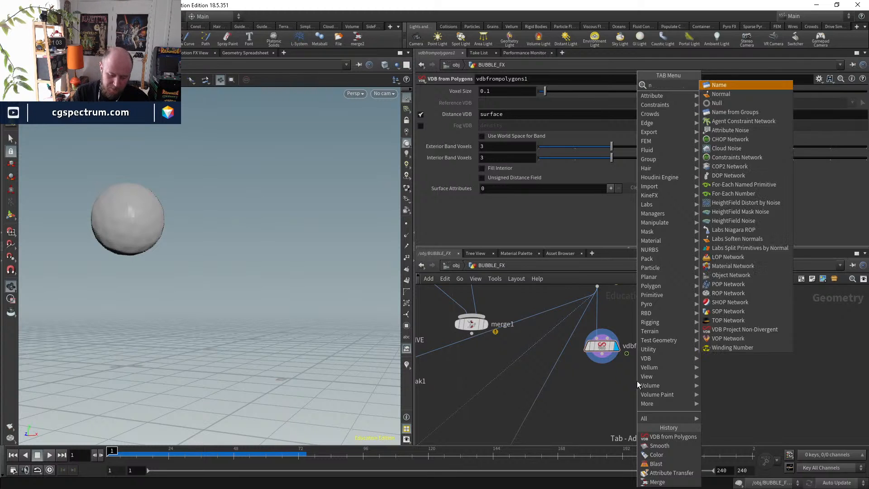
pyautogui.write('null')
pyautogui.press('Return')
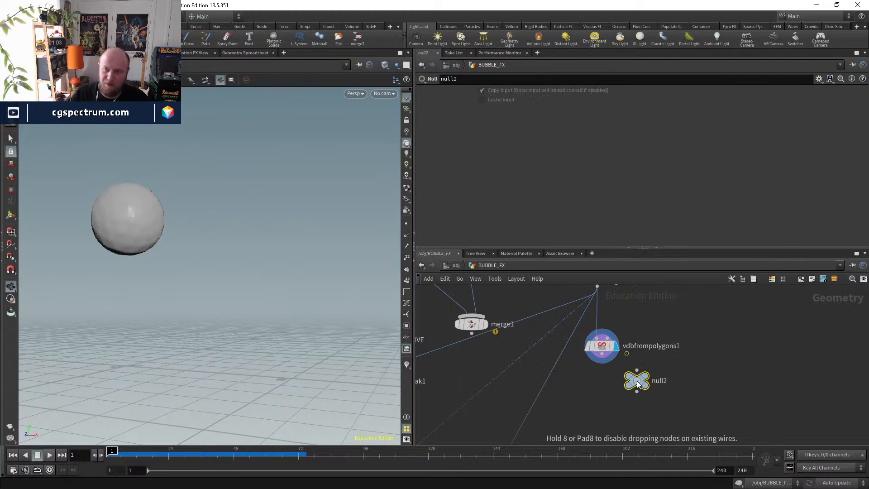
pyautogui.click(637, 381)
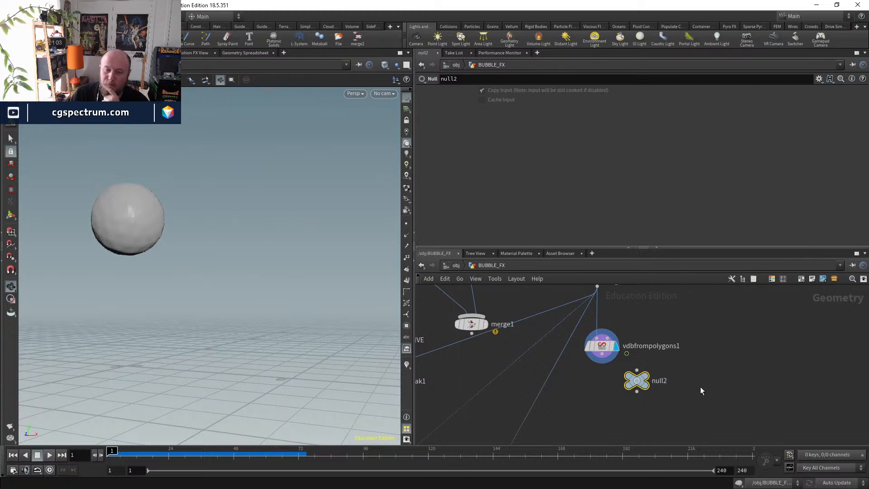
pyautogui.moveTo(642, 372); pyautogui.dragTo(606, 396)
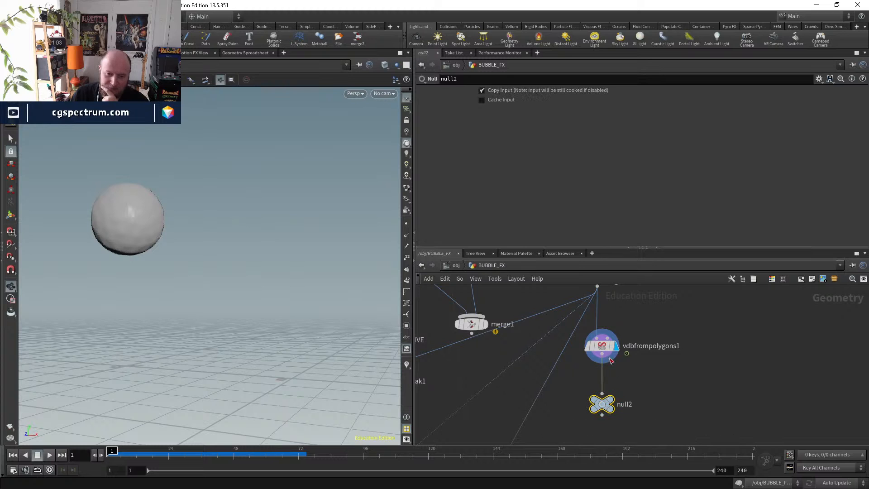
pyautogui.moveTo(603, 354); pyautogui.dragTo(603, 393)
pyautogui.click(618, 388)
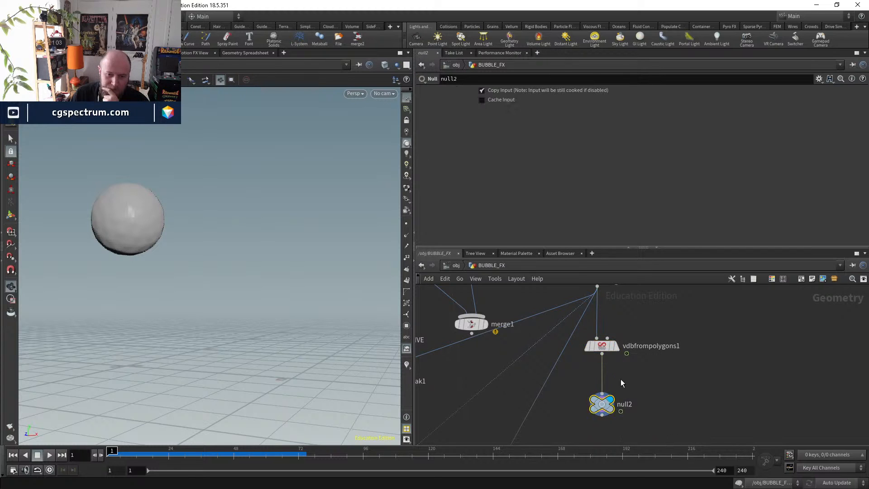
pyautogui.click(602, 346)
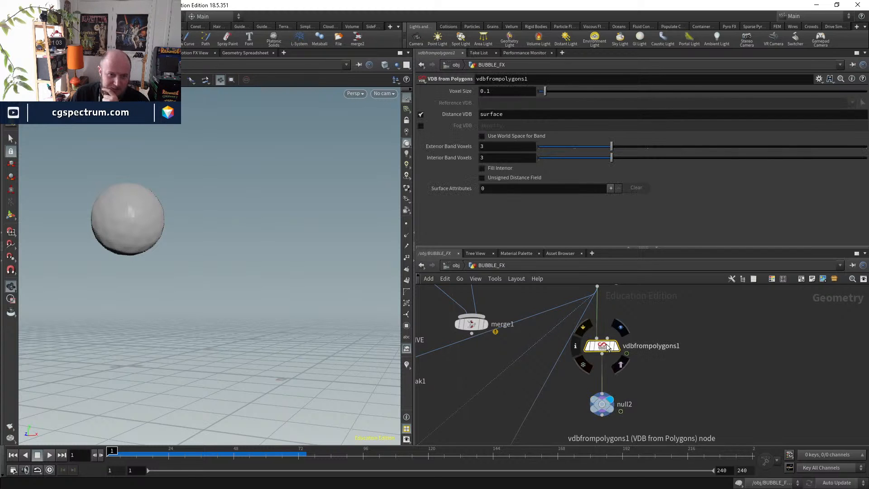
pyautogui.doubleClick(621, 408)
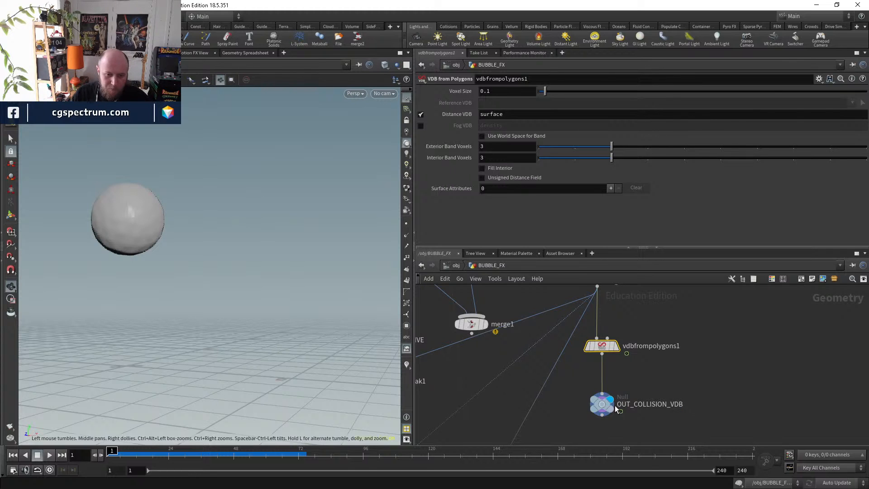
pyautogui.hotkey('ctrl', 'c')
pyautogui.hotkey('ctrl', 'v')
pyautogui.moveTo(693, 338); pyautogui.dragTo(698, 409, button='middle')
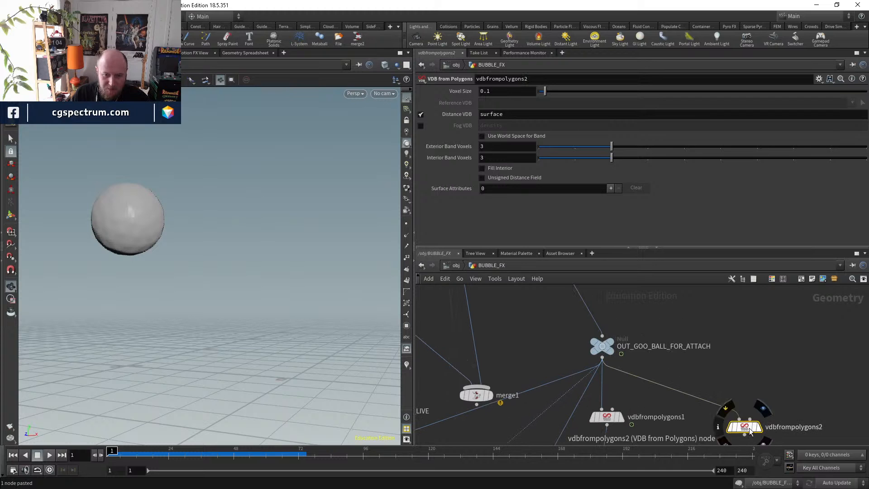
pyautogui.press('Delete')
pyautogui.moveTo(678, 443); pyautogui.dragTo(690, 345, button='middle')
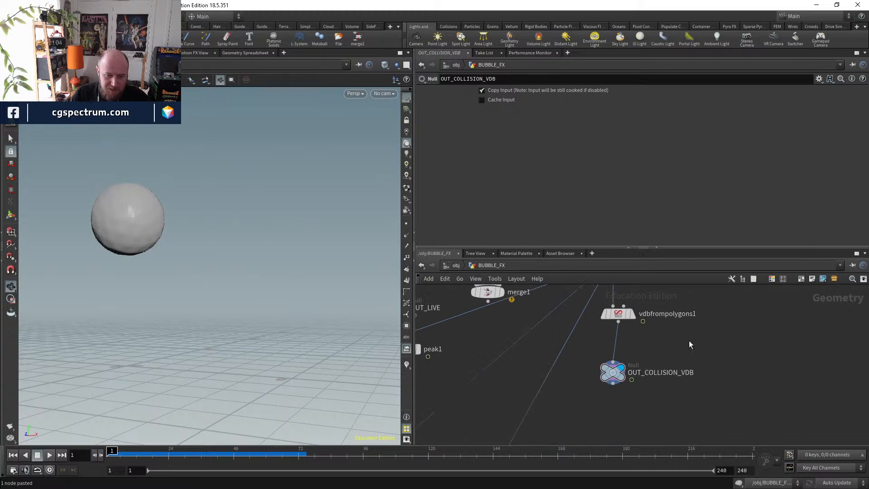
# - Scrub the timeline back to frame 1 and enter the dopnet1 network
pyautogui.click(618, 322)
pyautogui.moveTo(213, 454); pyautogui.dragTo(112, 454)
pyautogui.scroll(-5, 748, 314)
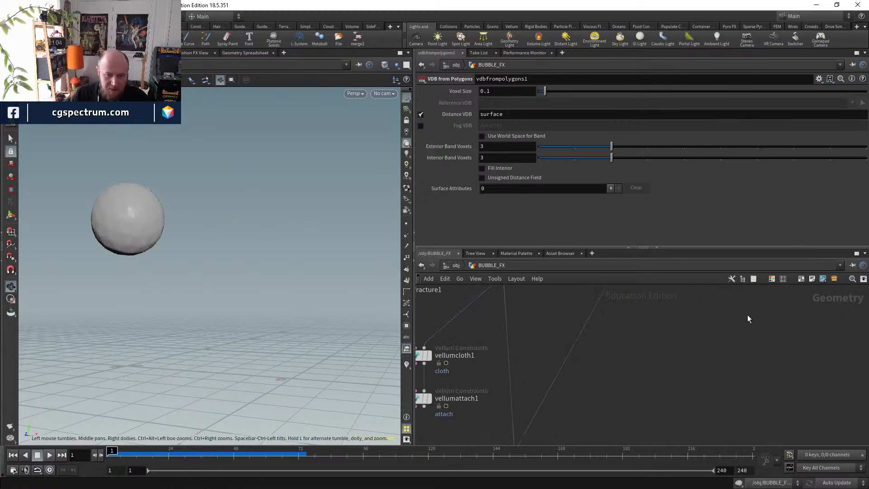
pyautogui.scroll(5, 605, 333)
pyautogui.doubleClick(605, 330)
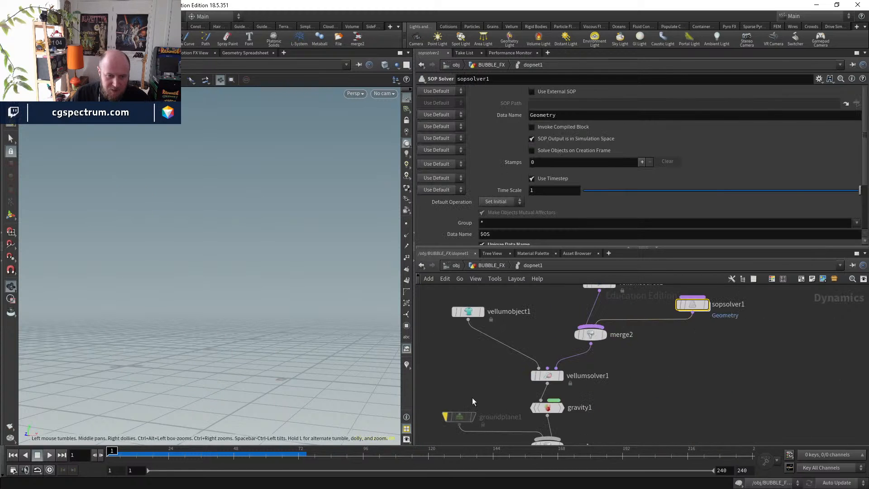
# - Add a Static Object node, wire it into merge1 in place of groundplane1, and move the ground plane aside
pyautogui.press('Tab')
pyautogui.moveTo(540, 361)
pyautogui.write('static')
pyautogui.press('Return')
pyautogui.click(539, 361)
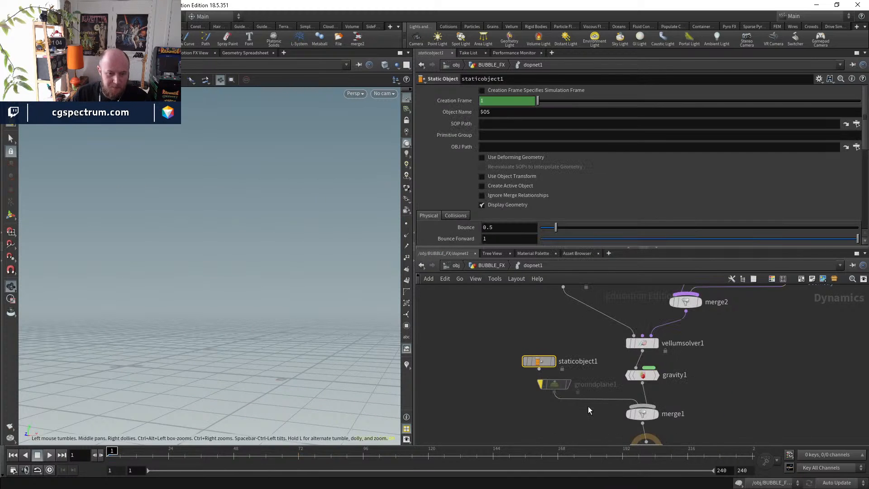
pyautogui.moveTo(570, 398); pyautogui.dragTo(539, 370)
pyautogui.moveTo(548, 385); pyautogui.dragTo(516, 386)
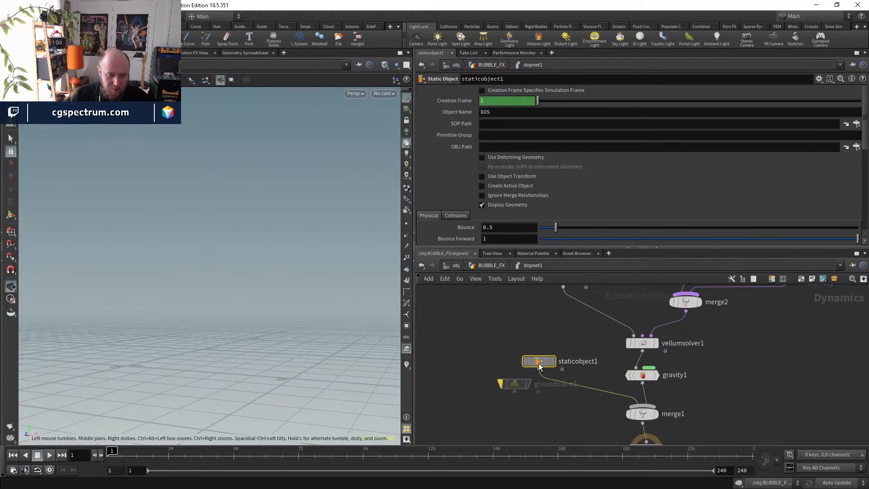
# - Set the static object's SOP Path to OUT_GOO_BALL_FOR_ATTACH and enable Use Deforming Geometry and Re-evaluate SOPs to Interpolate Geometry
pyautogui.click(857, 124)
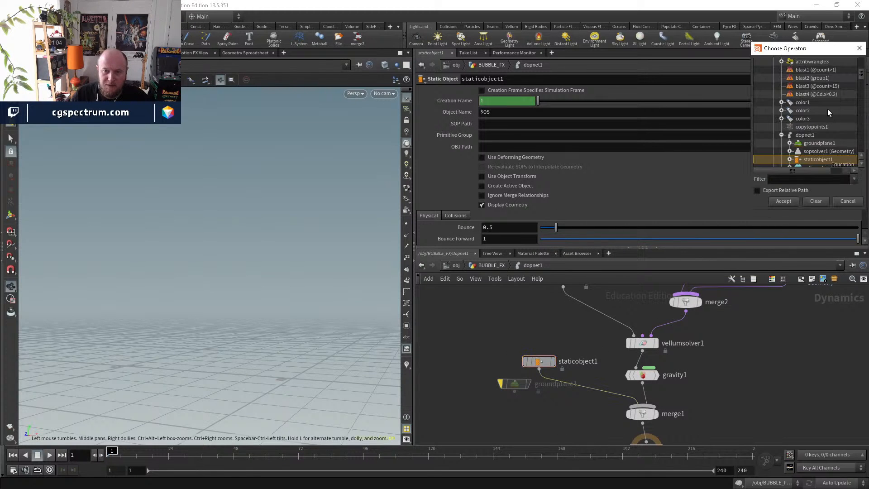
pyautogui.scroll(5, 836, 121)
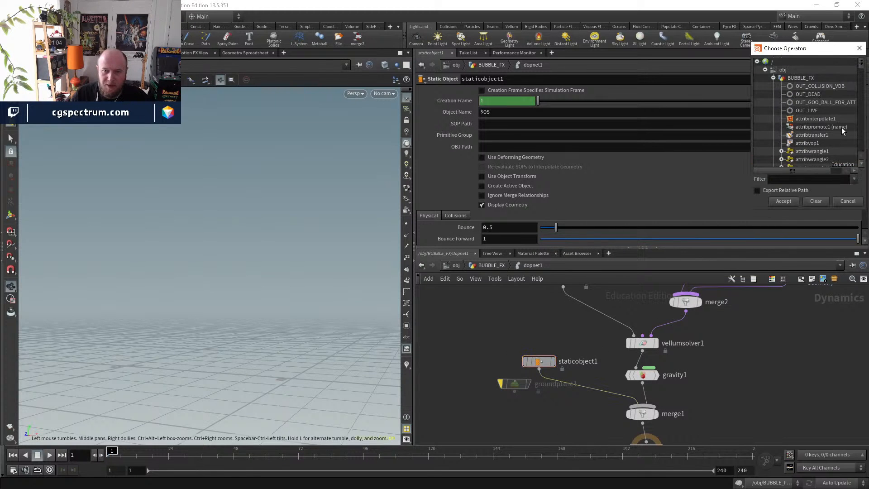
pyautogui.doubleClick(838, 103)
pyautogui.click(523, 158)
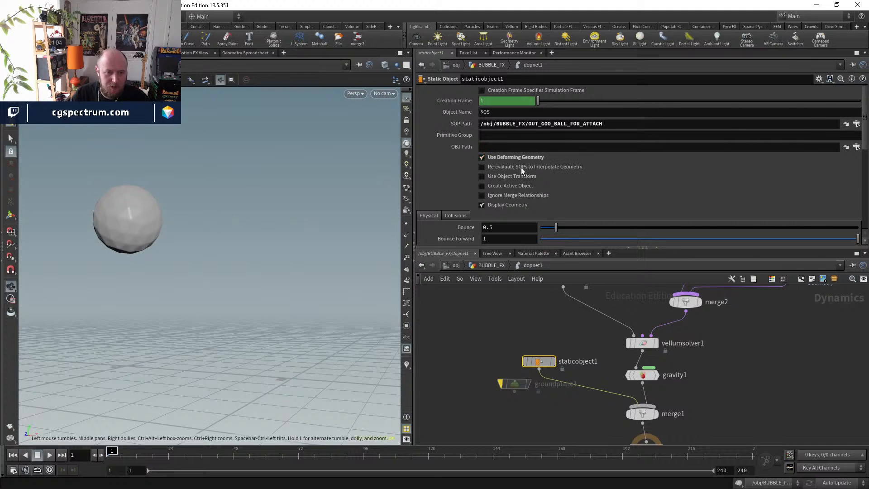
pyautogui.click(521, 167)
# - Set the static object's RBD Solver collision volume mode to Volume Sample
pyautogui.click(458, 216)
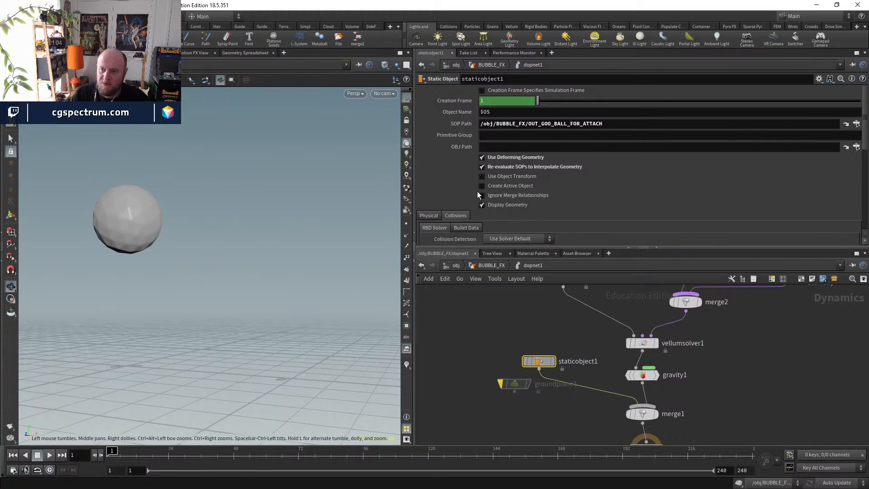
pyautogui.scroll(-3, 475, 192)
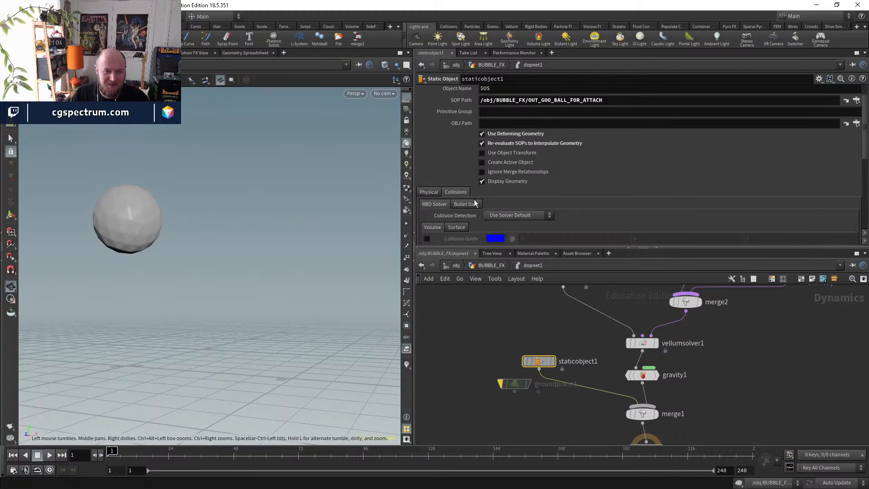
pyautogui.scroll(-2, 480, 202)
pyautogui.click(502, 192)
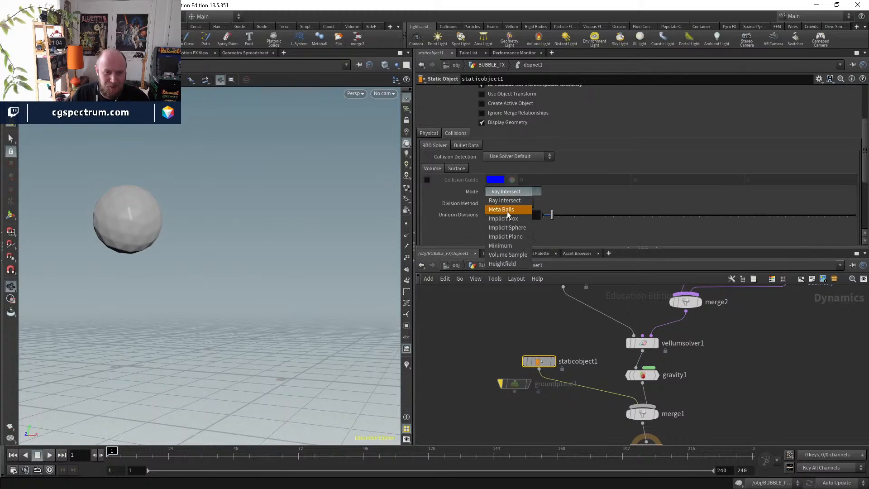
pyautogui.click(508, 255)
# - Set the static object's Proxy Volume to /obj/BUBBLE_FX/OUT_COLLISION_VDB
pyautogui.scroll(-5, 498, 185)
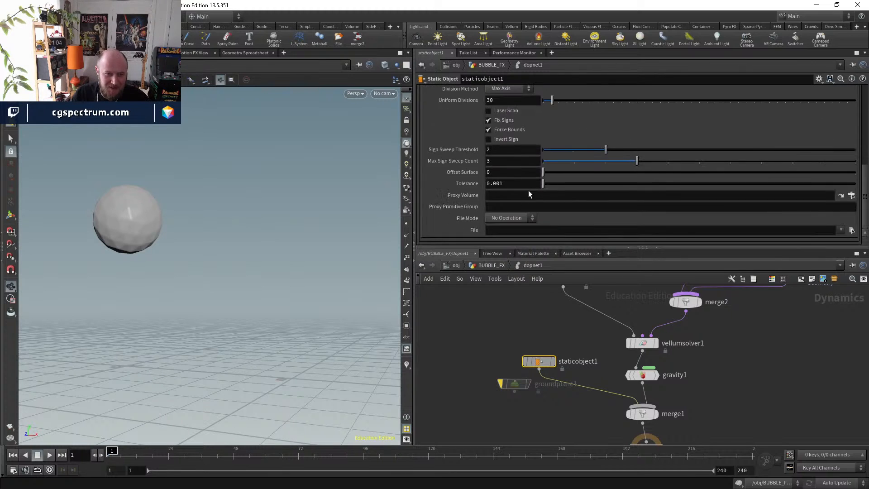
pyautogui.click(851, 196)
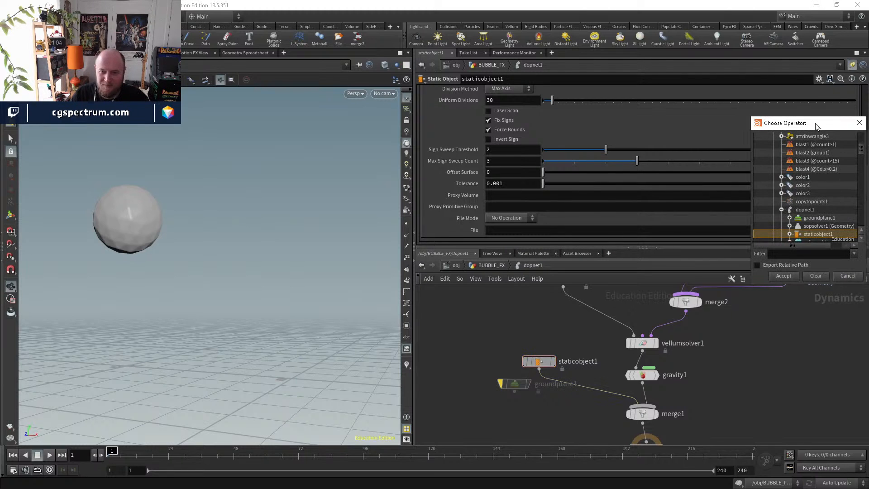
pyautogui.moveTo(817, 127); pyautogui.dragTo(565, 161)
pyautogui.doubleClick(583, 198)
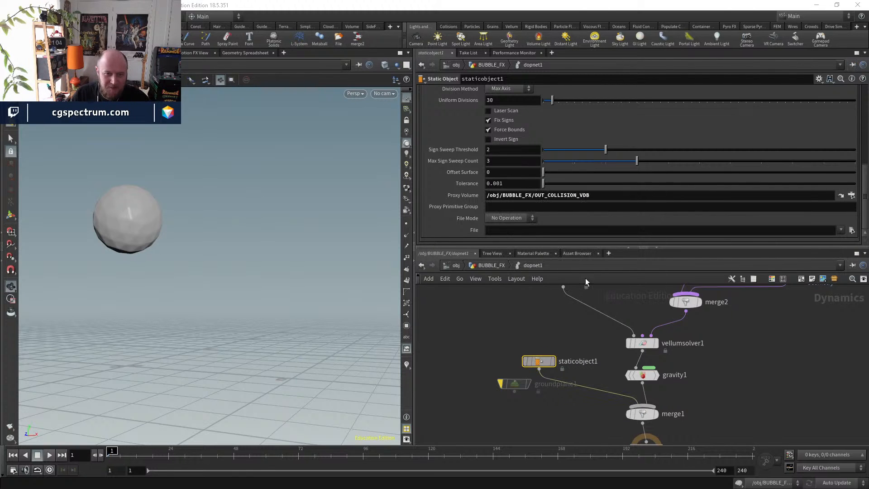
# - Check the static object's volume collision guide and move the disabled ground plane node farther away from the static object
pyautogui.scroll(6, 433, 197)
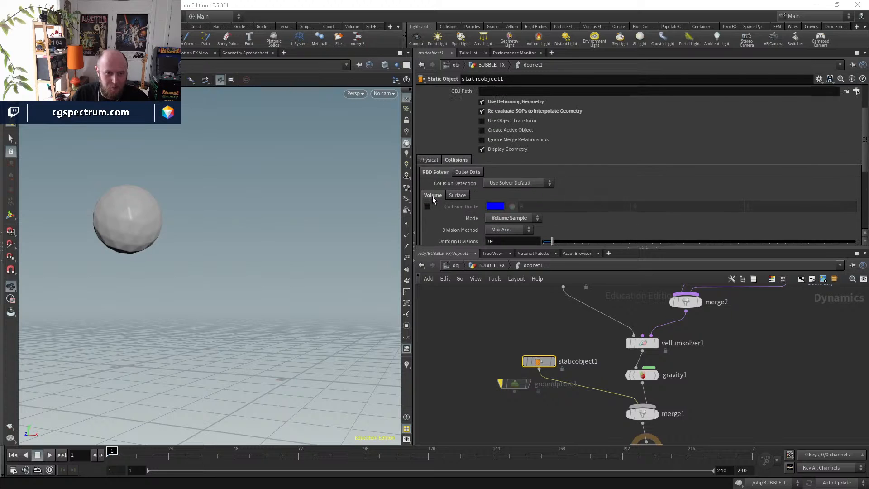
pyautogui.click(427, 207)
pyautogui.click(428, 206)
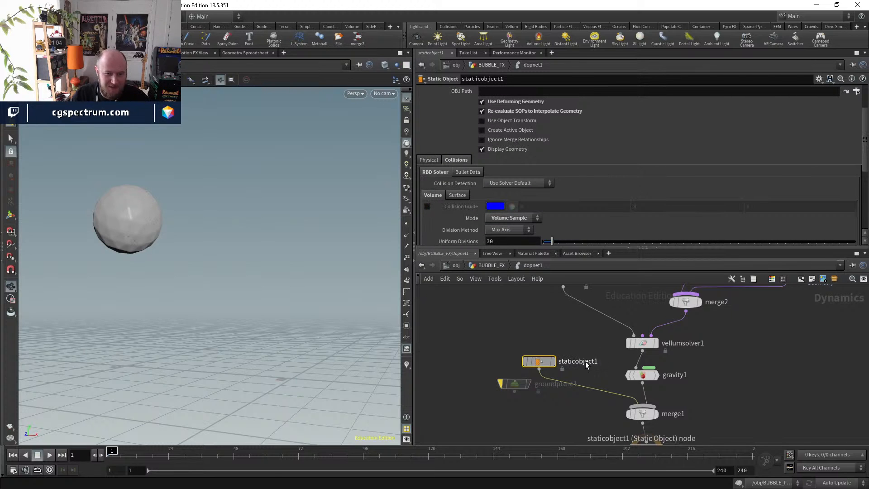
pyautogui.moveTo(530, 383); pyautogui.dragTo(510, 346, button='middle')
pyautogui.moveTo(509, 345); pyautogui.dragTo(472, 348)
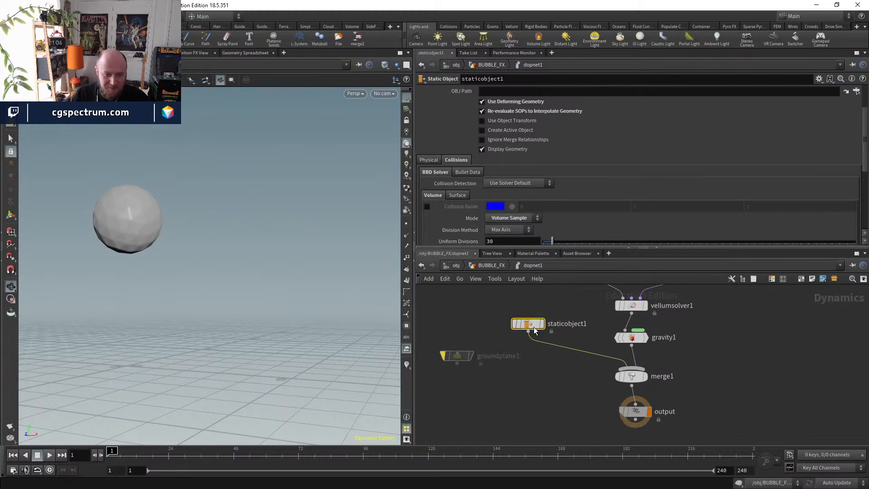
# - Play the Vellum simulation with the static object included, and return to the first frame
pyautogui.moveTo(717, 329); pyautogui.dragTo(631, 435, button='middle')
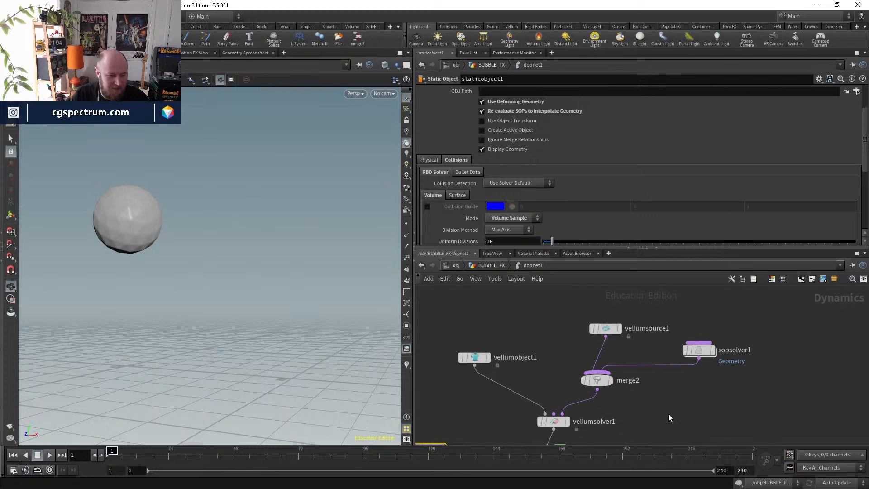
pyautogui.moveTo(466, 406); pyautogui.dragTo(499, 353, button='middle')
pyautogui.click(453, 398)
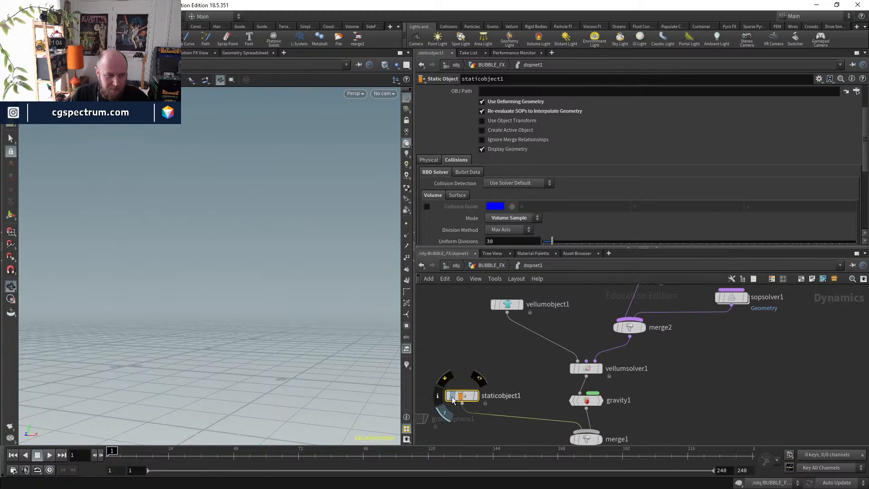
pyautogui.click(452, 399)
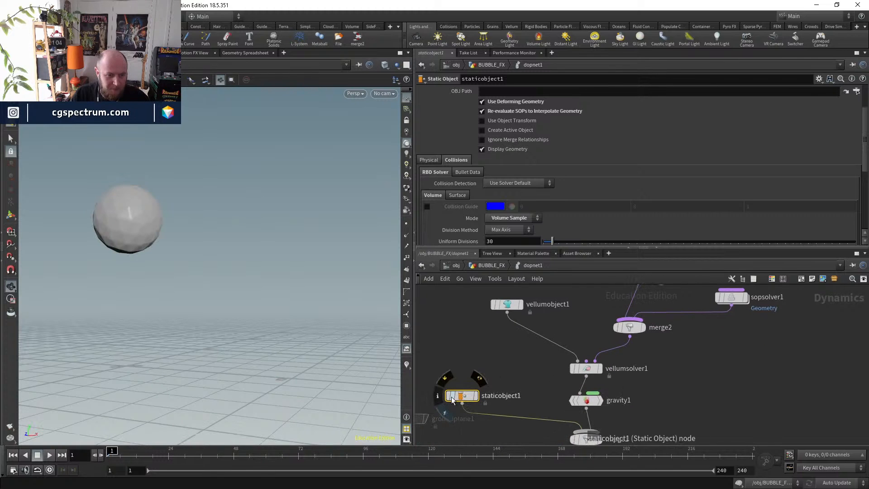
pyautogui.click(49, 456)
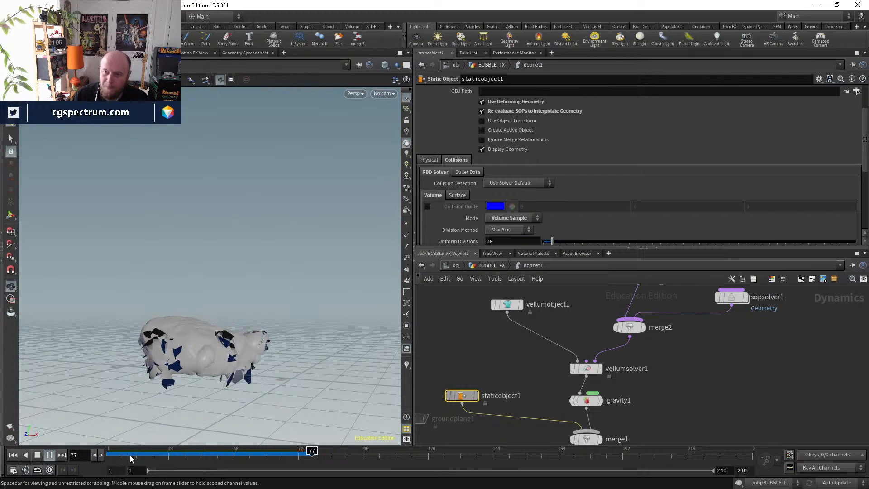
pyautogui.moveTo(132, 454); pyautogui.dragTo(109, 460)
# - Return to the BUBBLE_FX network and display the merge2 node in the viewport
pyautogui.click(495, 264)
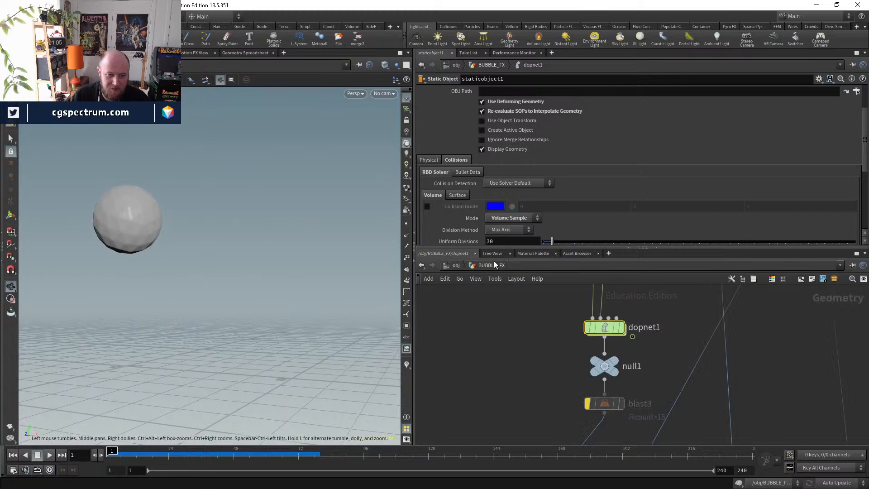
pyautogui.moveTo(621, 376); pyautogui.dragTo(586, 328, button='middle')
pyautogui.click(572, 318)
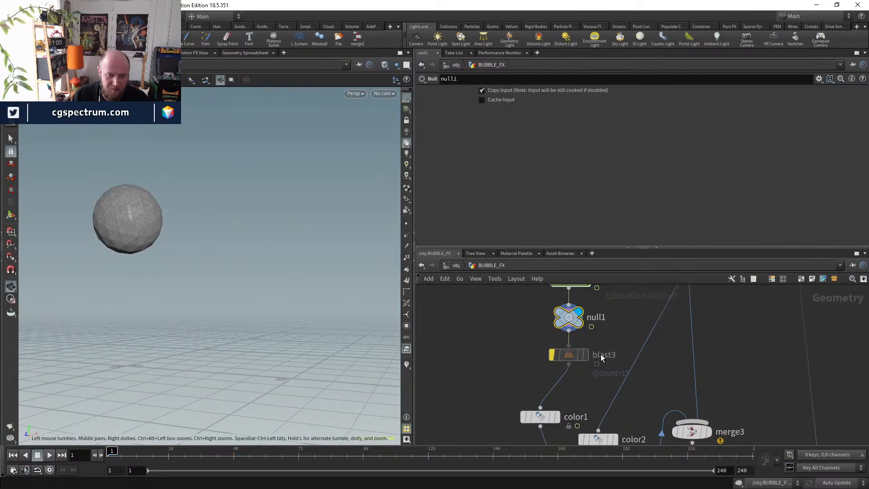
pyautogui.scroll(-1, 601, 357)
pyautogui.moveTo(614, 384); pyautogui.dragTo(602, 339, button='middle')
pyautogui.scroll(-2, 607, 362)
pyautogui.moveTo(614, 400); pyautogui.dragTo(587, 329, button='middle')
pyautogui.scroll(-1, 588, 329)
pyautogui.scroll(3, 625, 376)
pyautogui.moveTo(629, 379); pyautogui.dragTo(550, 390, button='middle')
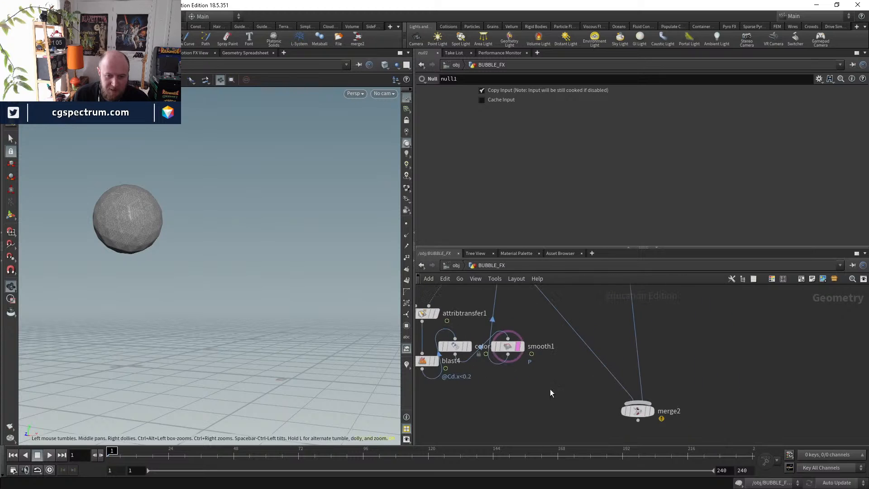
pyautogui.click(654, 413)
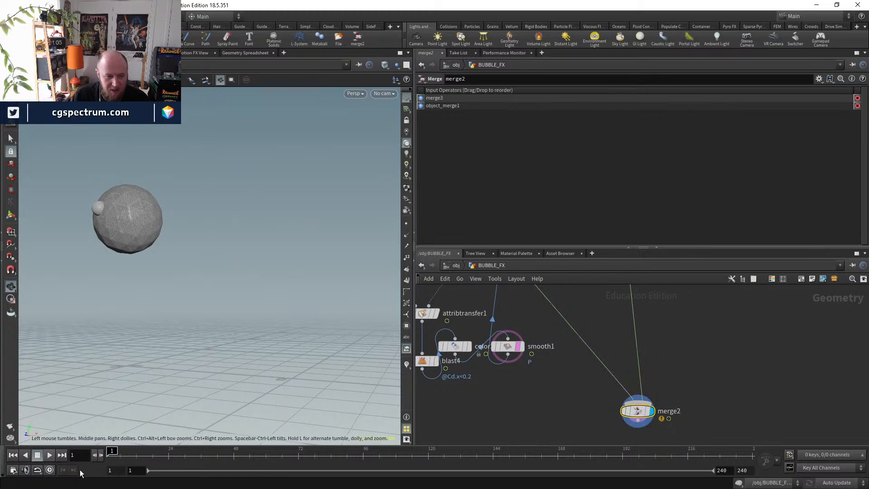
# - Play the merged result and examine the burst bubble fragments up close at frames 86 and 92
pyautogui.click(49, 456)
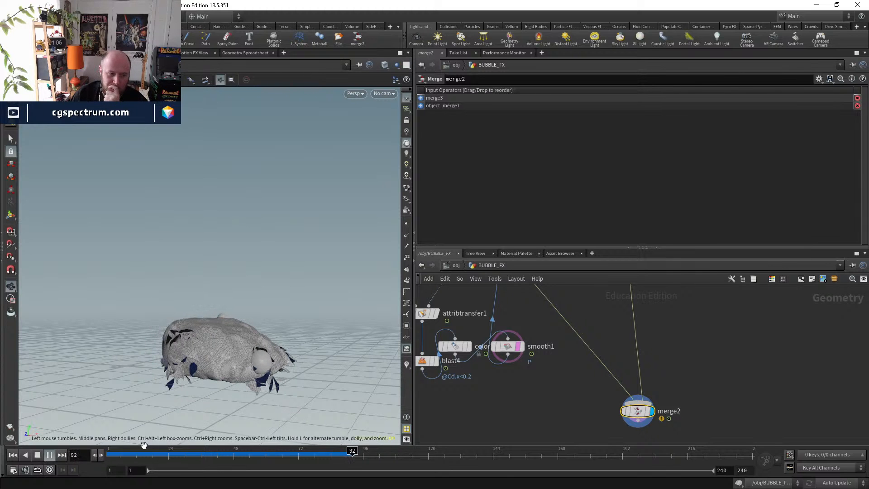
pyautogui.moveTo(158, 454); pyautogui.dragTo(244, 455)
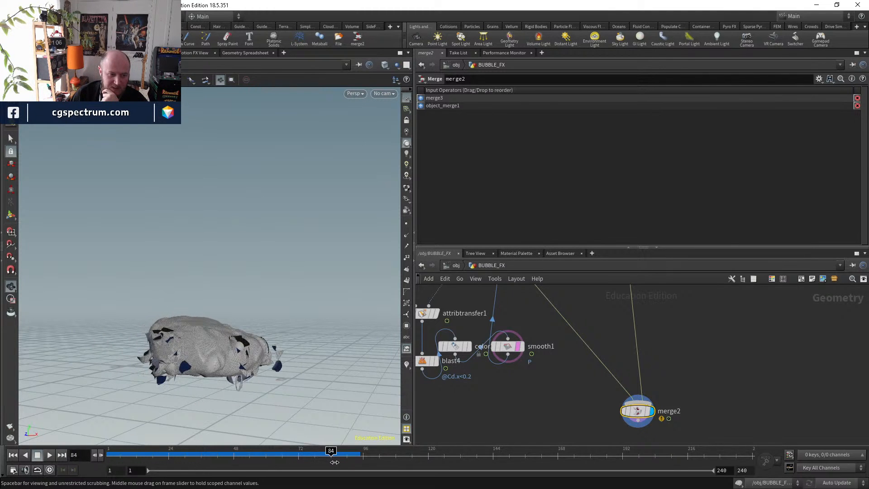
pyautogui.moveTo(334, 462); pyautogui.dragTo(337, 461)
pyautogui.moveTo(240, 358); pyautogui.dragTo(287, 243, button='right')
pyautogui.moveTo(287, 243); pyautogui.dragTo(316, 409)
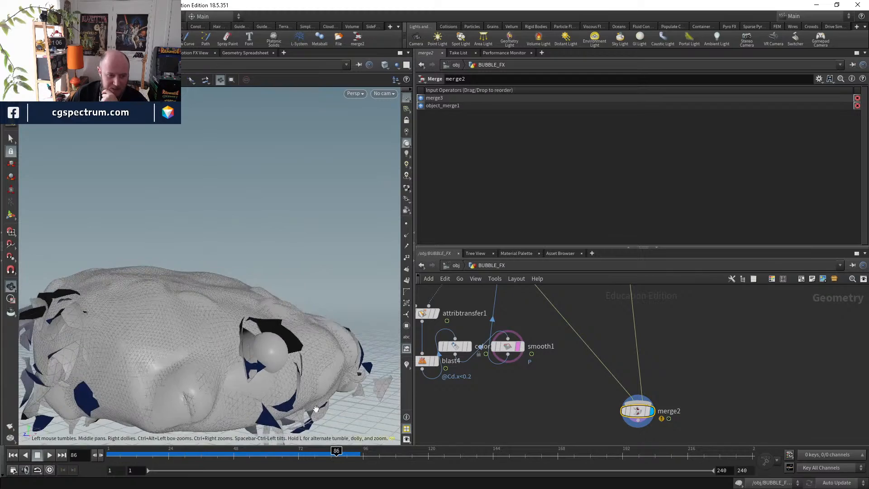
pyautogui.moveTo(337, 451)
pyautogui.mouseDown()
pyautogui.moveTo(287, 450)
pyautogui.moveTo(351, 457)
pyautogui.mouseUp()
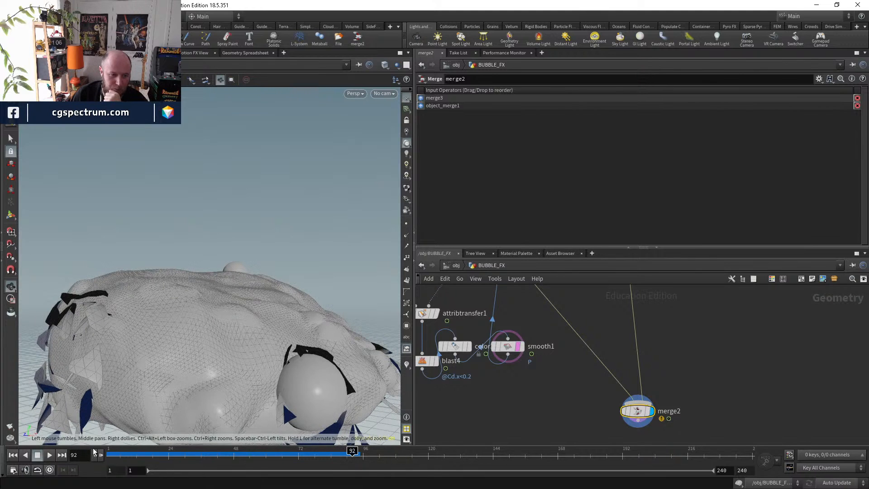
# - Display the scatter1 node and set its Force Total Count to 398
pyautogui.scroll(-4, 550, 388)
pyautogui.moveTo(549, 295); pyautogui.dragTo(551, 397, button='middle')
pyautogui.moveTo(521, 292); pyautogui.dragTo(551, 395, button='middle')
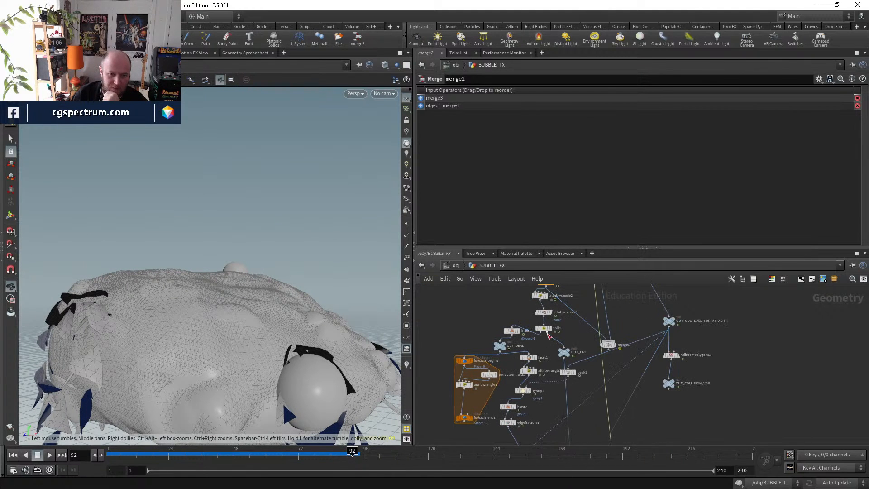
pyautogui.moveTo(547, 343); pyautogui.dragTo(551, 408, button='middle')
pyautogui.scroll(3, 566, 316)
pyautogui.moveTo(566, 315); pyautogui.dragTo(538, 443, button='middle')
pyautogui.scroll(3, 544, 340)
pyautogui.click(544, 344)
pyautogui.click(530, 346)
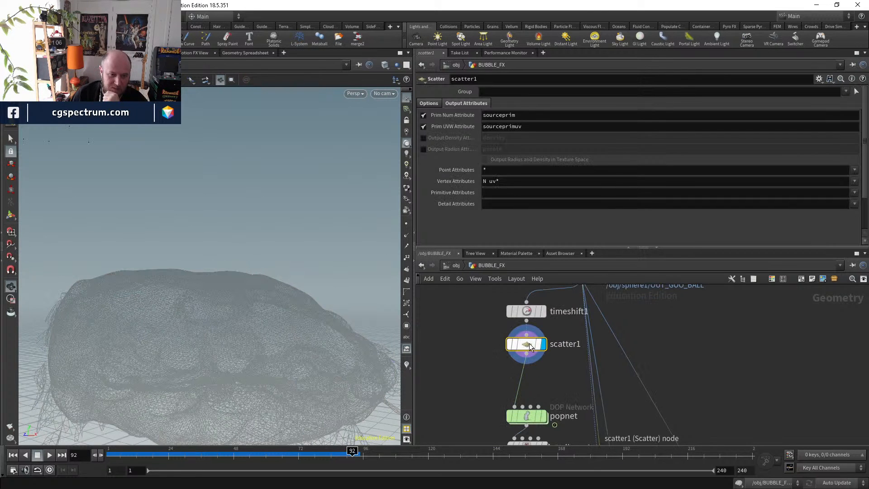
pyautogui.click(430, 104)
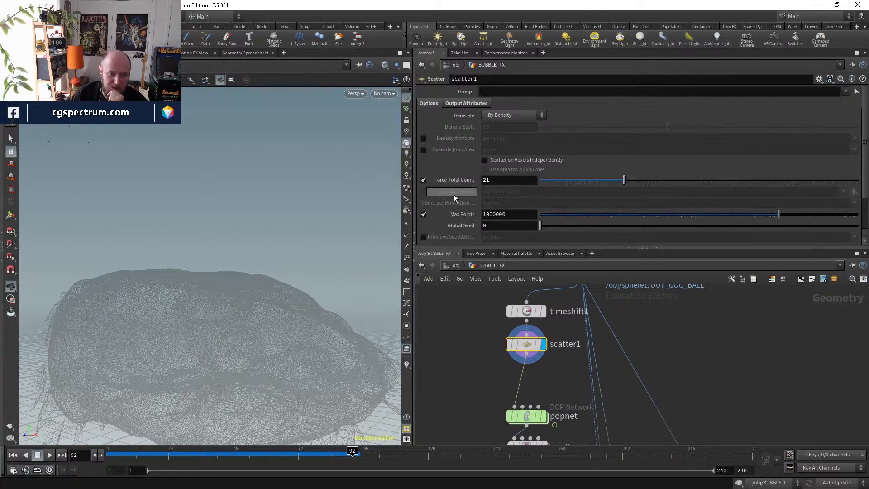
pyautogui.scroll(-3, 454, 195)
pyautogui.moveTo(559, 406); pyautogui.dragTo(542, 343, button='middle')
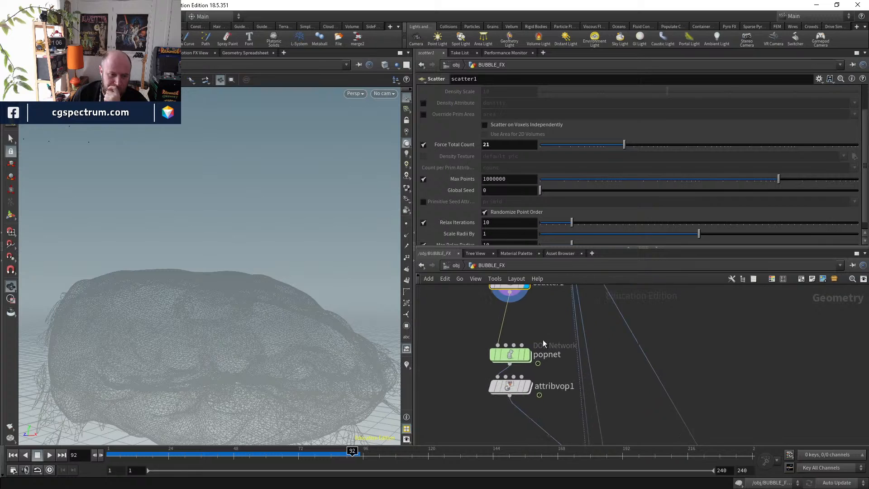
pyautogui.scroll(1, 542, 341)
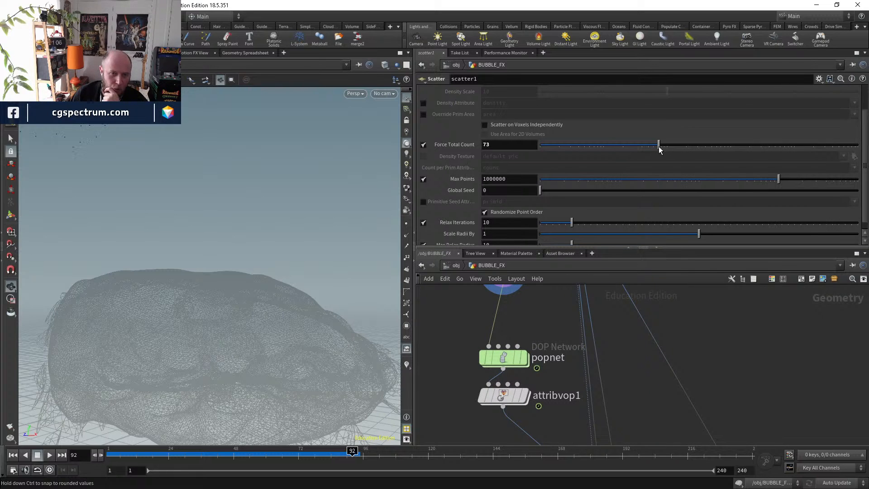
pyautogui.moveTo(701, 149); pyautogui.dragTo(707, 150)
pyautogui.moveTo(521, 342); pyautogui.dragTo(523, 395, button='middle')
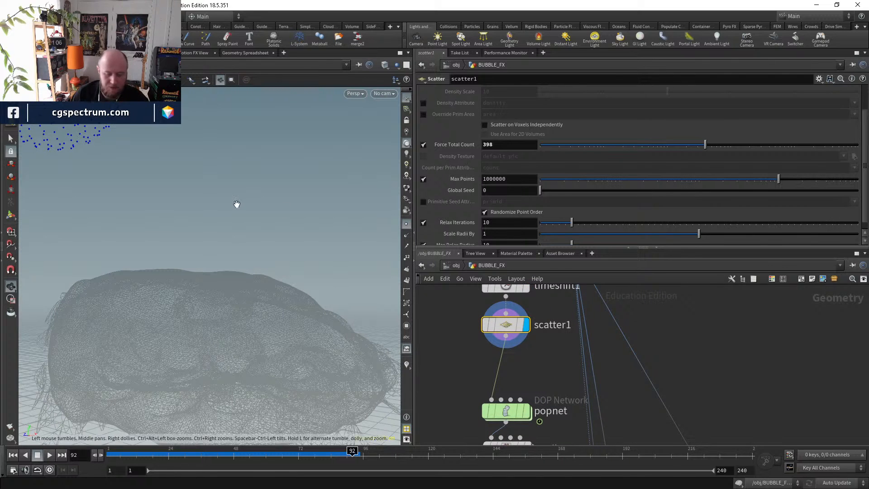
# - Frame the scattered points on the goo ball and turn off Relax Iterations on scatter1
pyautogui.moveTo(237, 204); pyautogui.dragTo(198, 295, button='right')
pyautogui.moveTo(198, 294); pyautogui.dragTo(227, 324, button='middle')
pyautogui.scroll(-1, 512, 179)
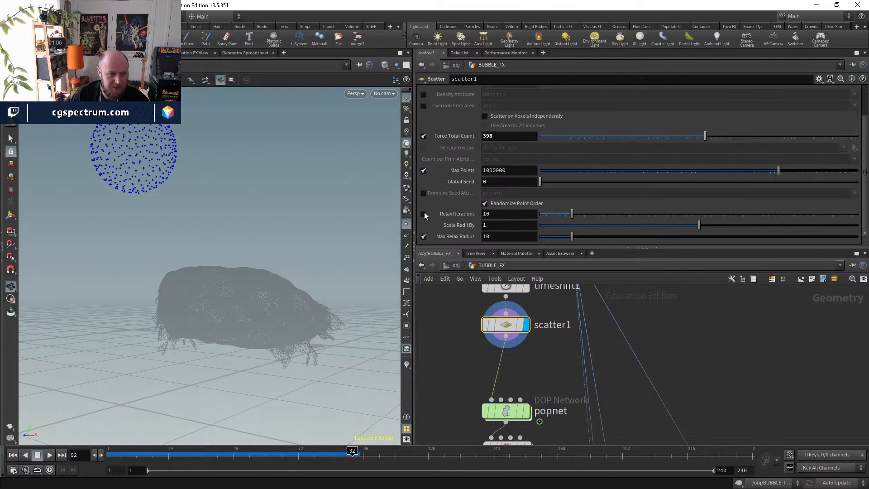
pyautogui.click(423, 214)
pyautogui.moveTo(519, 415); pyautogui.dragTo(519, 382, button='middle')
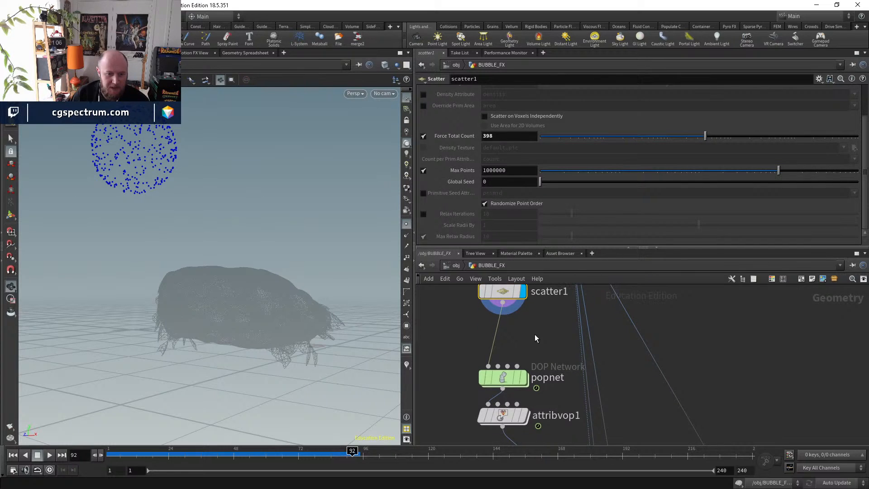
# - Enter the popnet network and review the Birth and Source settings of source_first_input
pyautogui.doubleClick(503, 380)
pyautogui.moveTo(631, 342); pyautogui.dragTo(633, 378, button='middle')
pyautogui.moveTo(271, 455); pyautogui.dragTo(192, 461)
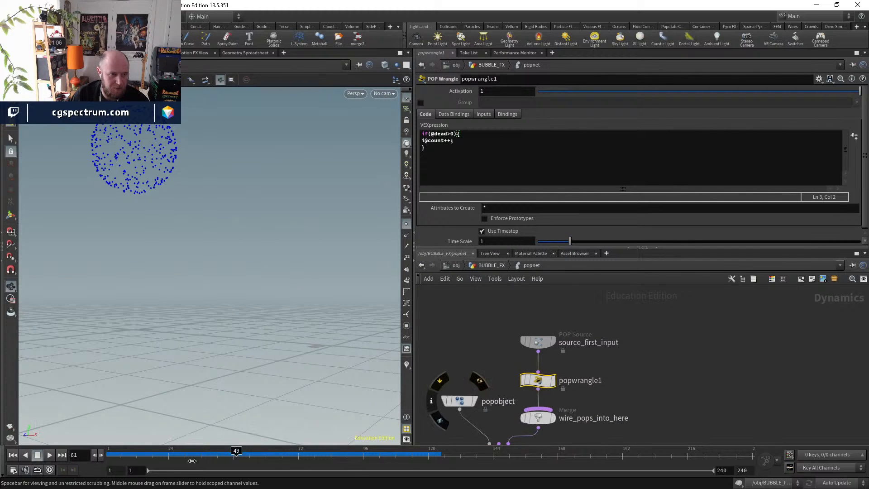
pyautogui.click(538, 341)
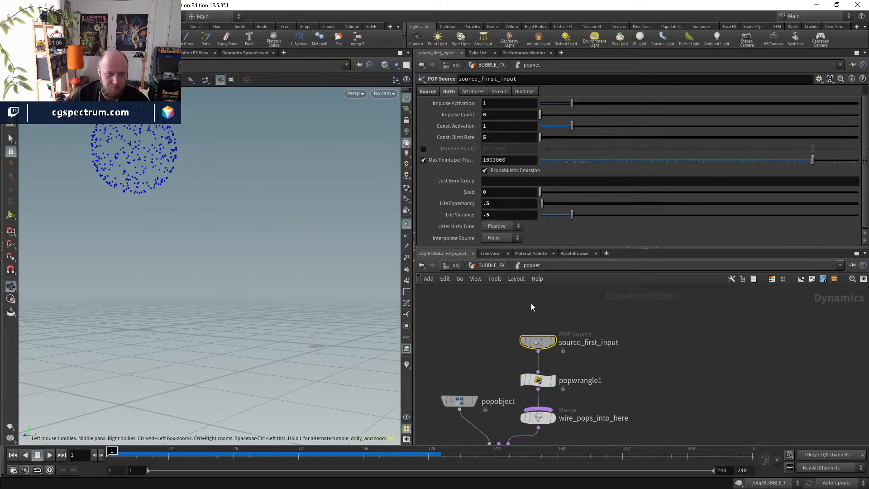
pyautogui.click(427, 91)
pyautogui.scroll(1, 429, 121)
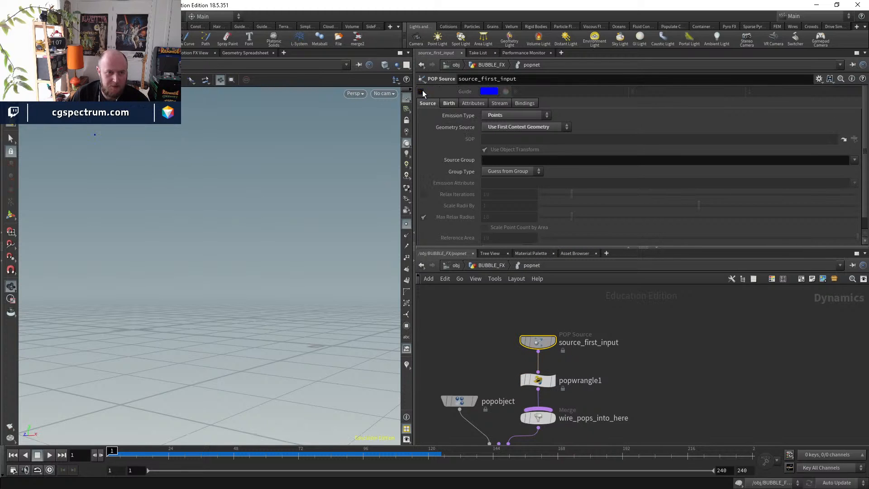
# - Play the particle simulation from the first frame and check the emitted points up to frame 119
pyautogui.moveTo(128, 456); pyautogui.dragTo(209, 451)
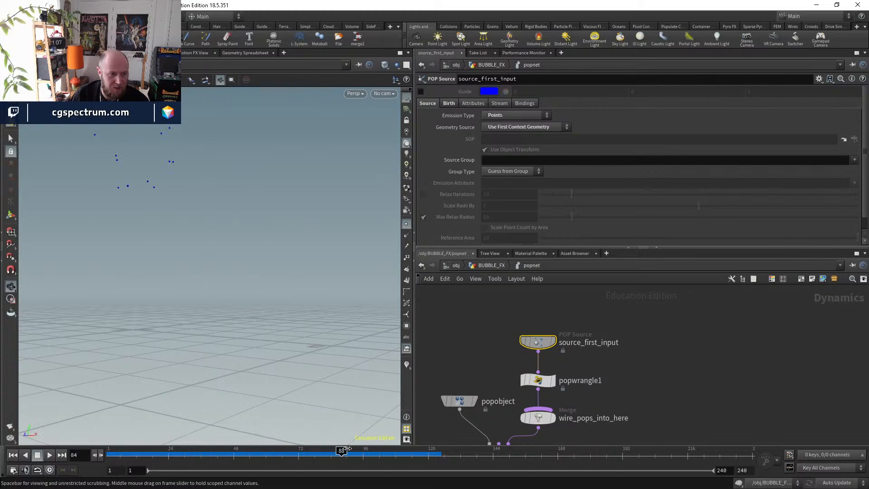
pyautogui.hotkey('ctrl', 'Up')
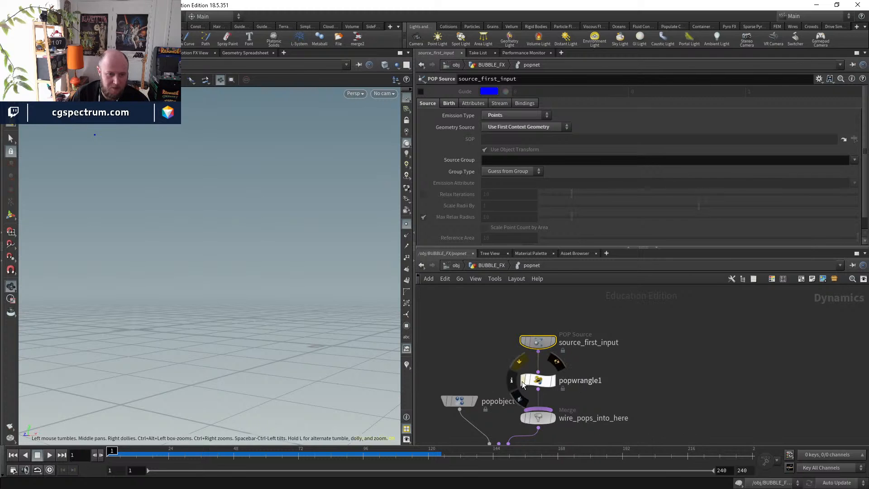
pyautogui.click(13, 455)
pyautogui.click(47, 457)
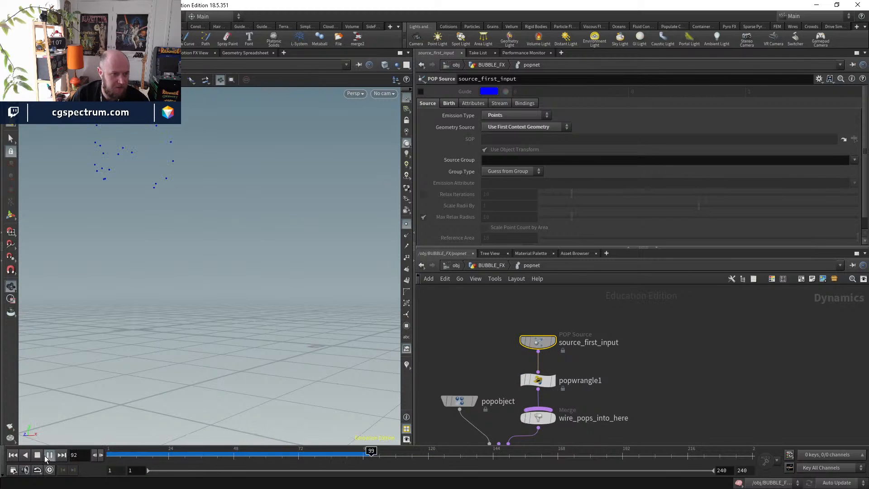
pyautogui.click(48, 455)
pyautogui.click(426, 453)
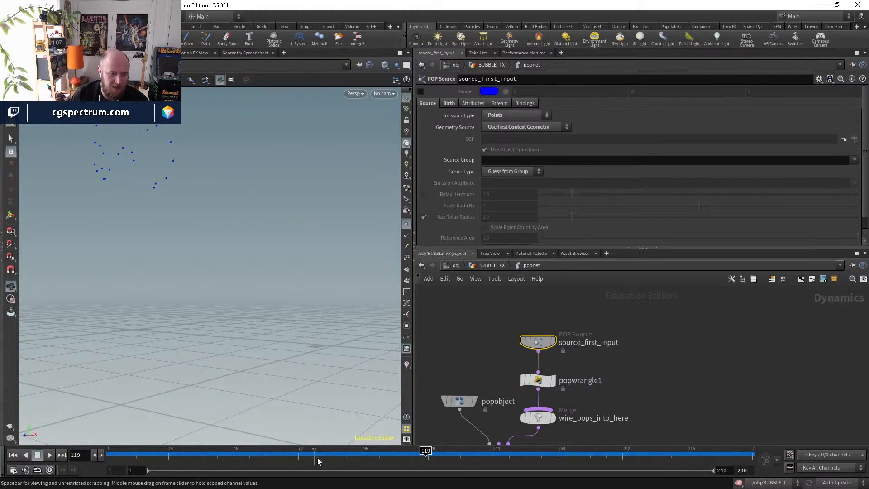
# - Return to the BUBBLE_FX network, display dopnet1 and turn off the viewport's point display
pyautogui.click(492, 265)
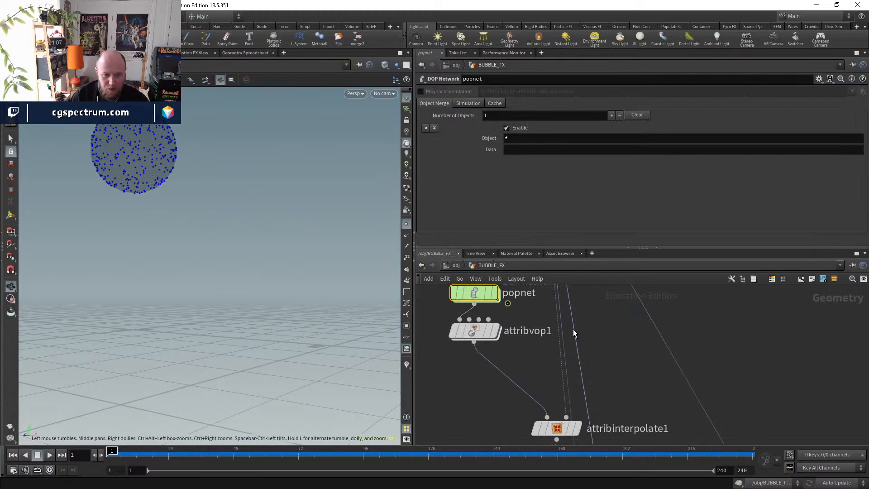
pyautogui.scroll(-3, 571, 341)
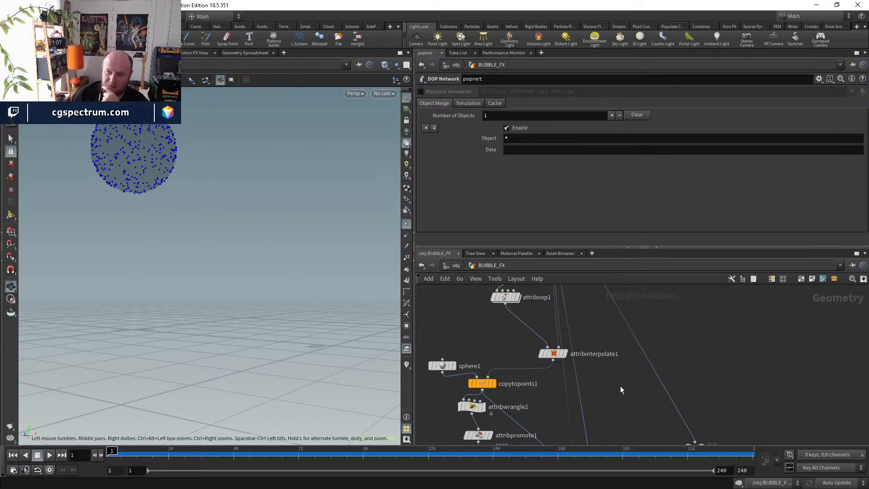
pyautogui.moveTo(621, 386); pyautogui.dragTo(621, 279, button='middle')
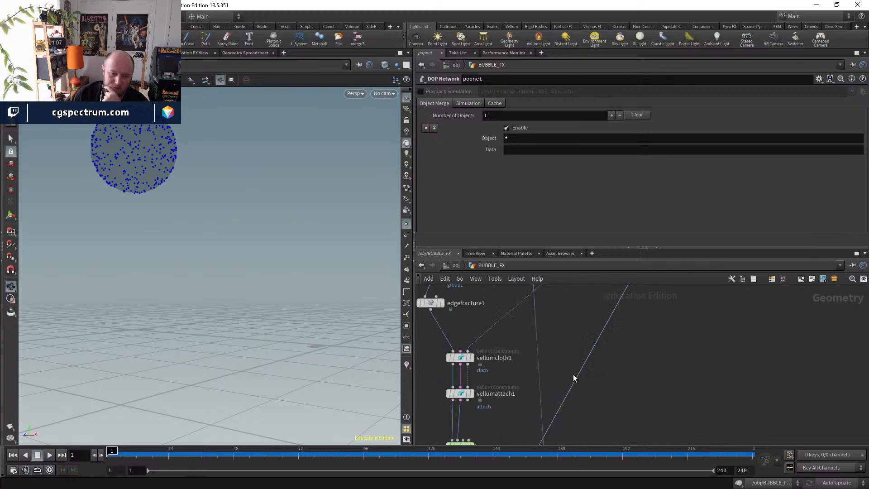
pyautogui.moveTo(574, 374); pyautogui.dragTo(593, 272, button='middle')
pyautogui.scroll(3, 484, 363)
pyautogui.click(496, 332)
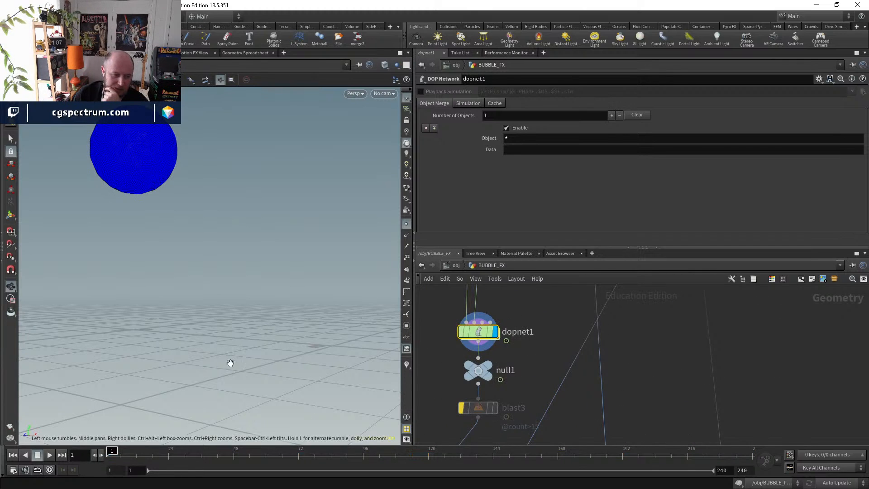
pyautogui.click(406, 225)
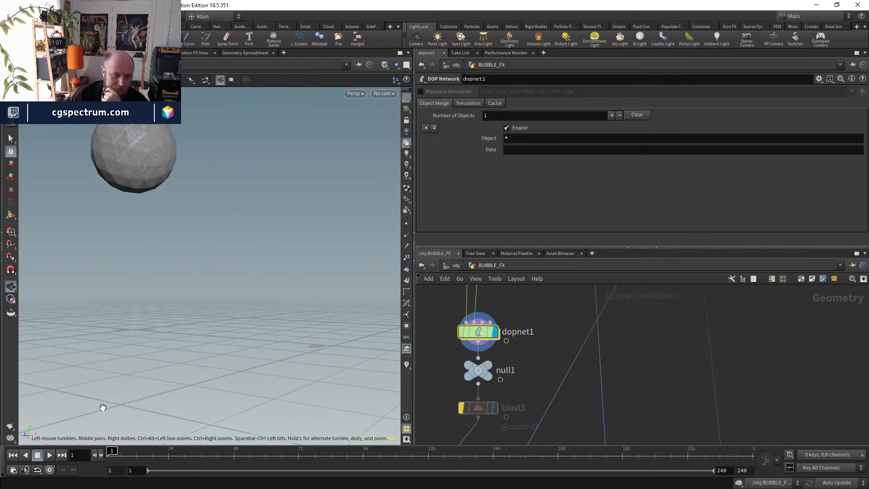
# - Play the dopnet1 simulation past frame 50 and check how the burst fragments collide with the goo ball around frame 53
pyautogui.click(51, 458)
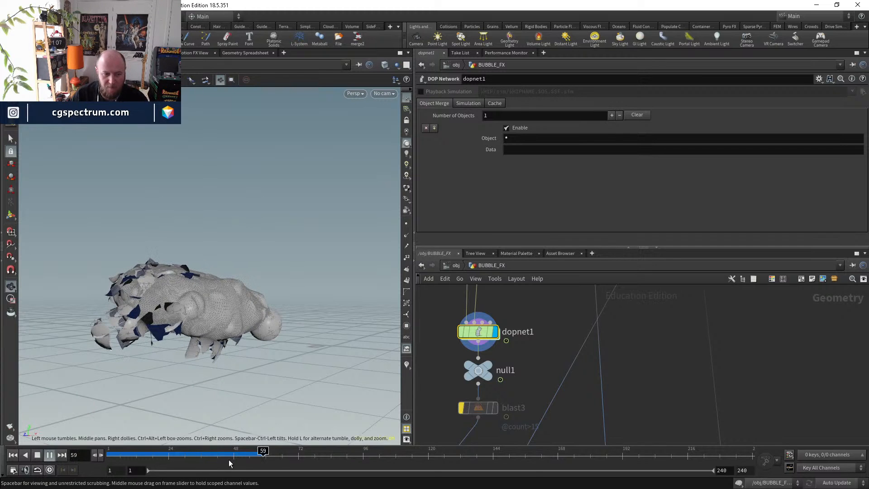
pyautogui.moveTo(229, 459); pyautogui.dragTo(248, 456)
pyautogui.click(461, 265)
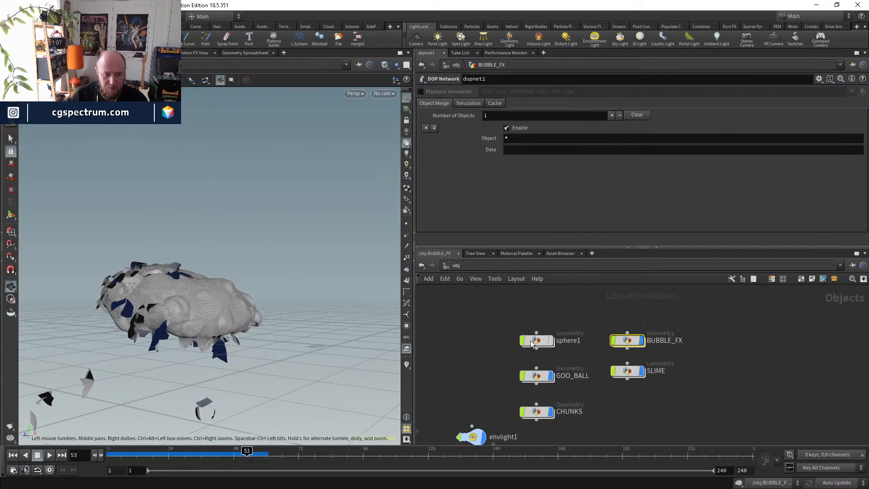
pyautogui.doubleClick(609, 343)
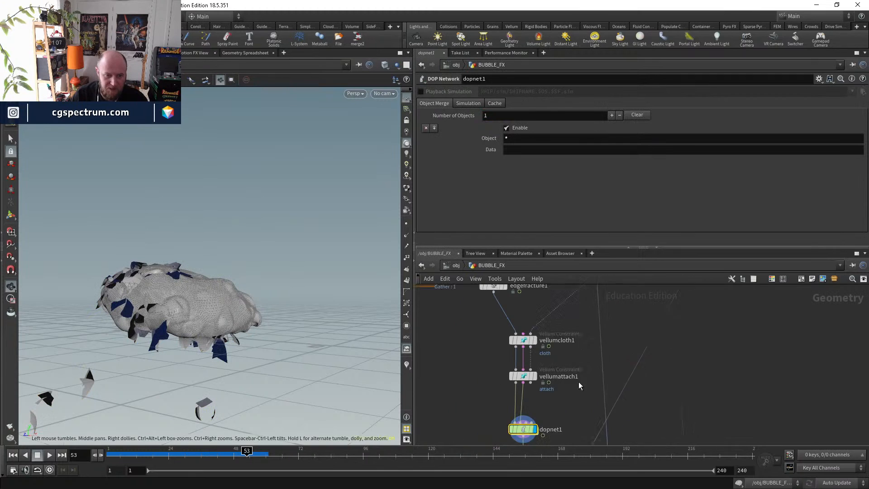
# - Display vellumattach1 and inspect the goo ball and surrounding fragments up close at frame 40
pyautogui.click(512, 383)
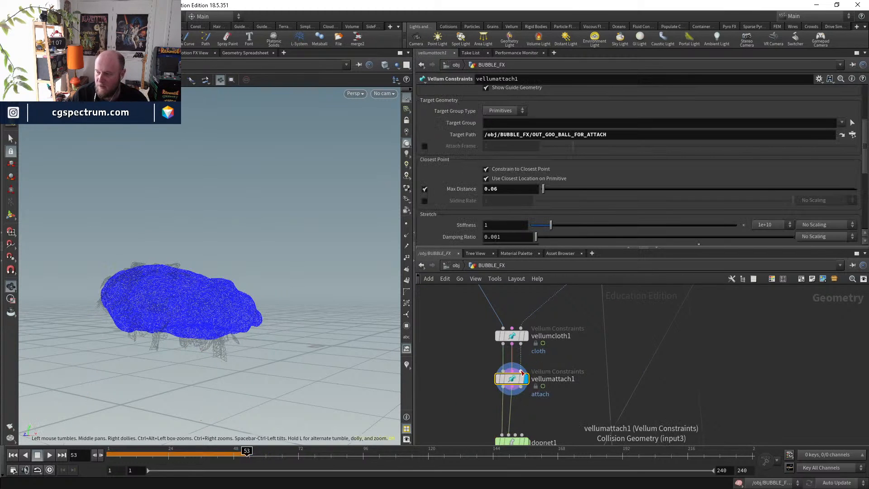
pyautogui.moveTo(151, 458); pyautogui.dragTo(212, 457)
pyautogui.moveTo(93, 296); pyautogui.dragTo(165, 268, button='right')
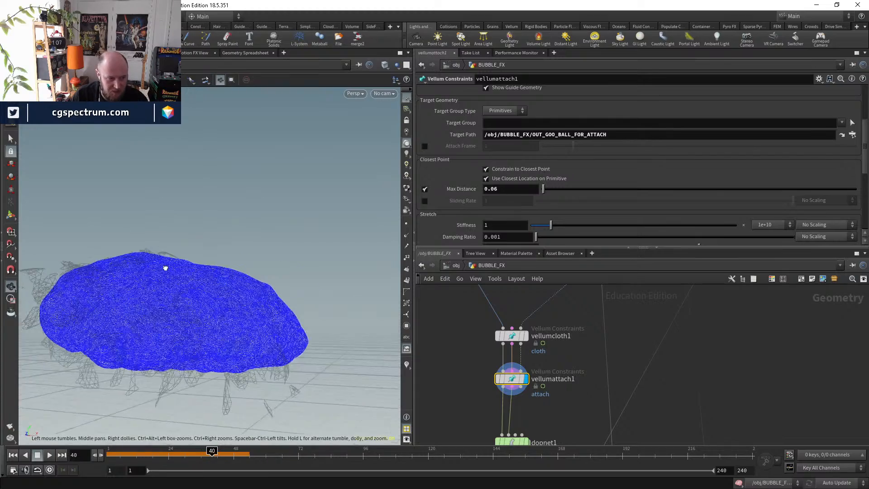
pyautogui.moveTo(165, 268); pyautogui.dragTo(229, 279)
pyautogui.scroll(2, 525, 380)
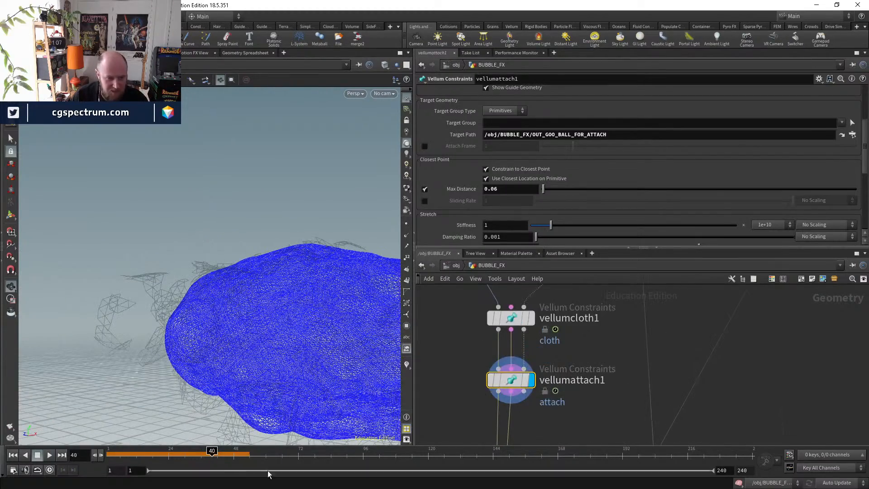
# - Compare frames 35 to 37 and inspect the bubble on the goo ball's end at frame 36
pyautogui.click(200, 453)
pyautogui.moveTo(199, 452); pyautogui.dragTo(205, 453)
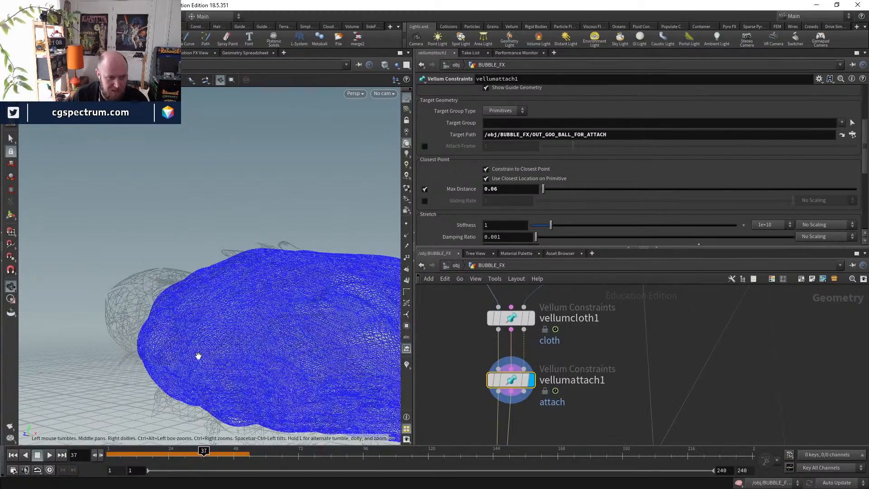
pyautogui.click(199, 451)
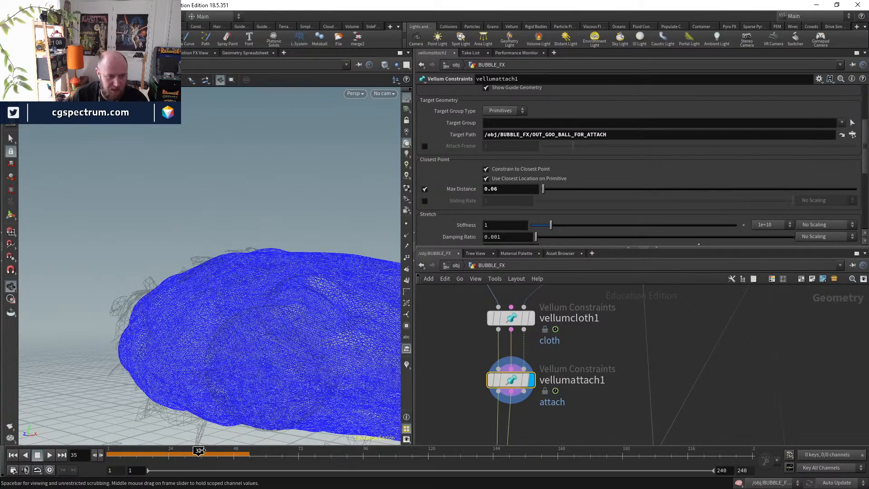
pyautogui.click(201, 451)
pyautogui.moveTo(183, 345); pyautogui.dragTo(203, 308)
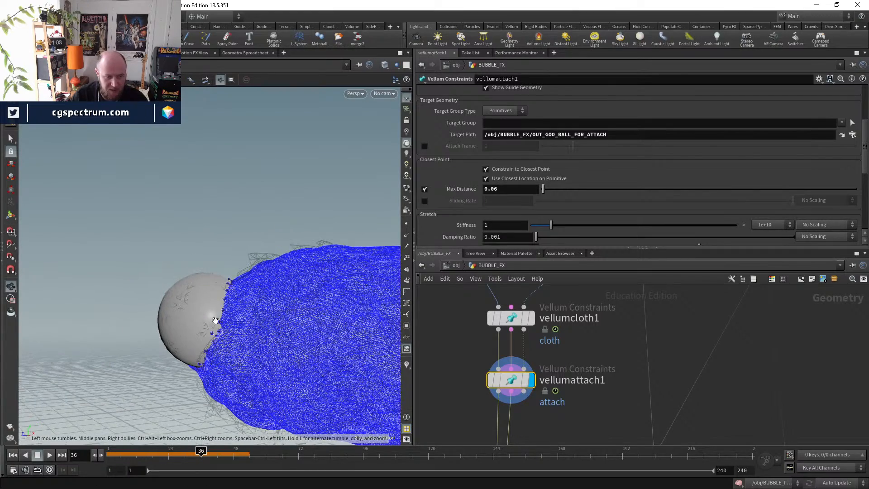
pyautogui.moveTo(350, 361); pyautogui.dragTo(264, 338, button='middle')
pyautogui.moveTo(264, 338); pyautogui.dragTo(290, 339)
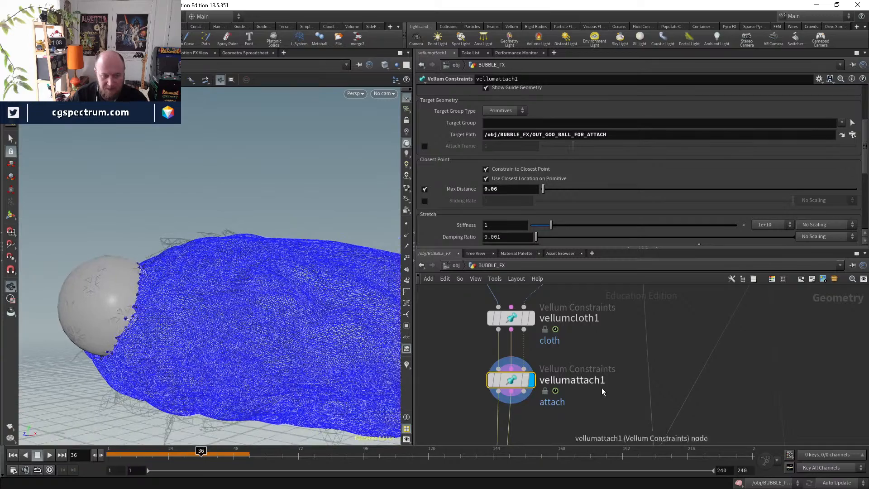
# - Scrub back to frame 29 and display the smooth1 node's result
pyautogui.moveTo(595, 401); pyautogui.dragTo(548, 306, button='middle')
pyautogui.scroll(-2, 547, 321)
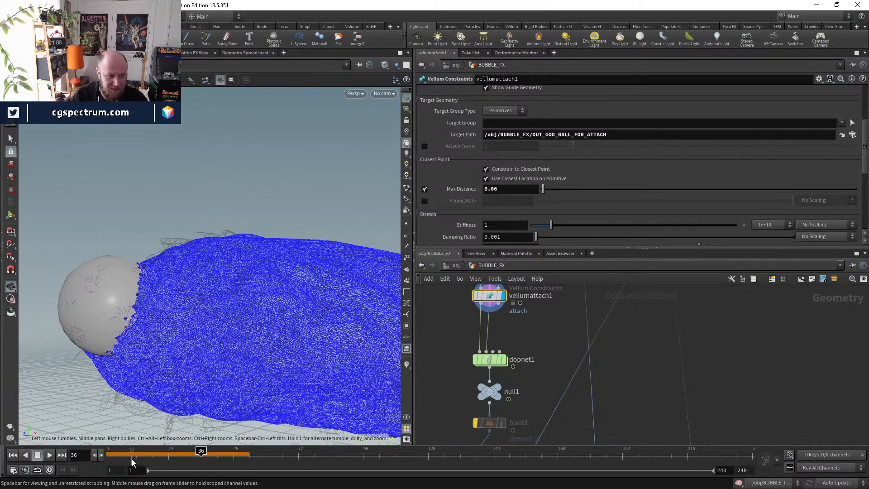
pyautogui.moveTo(136, 453); pyautogui.dragTo(182, 460)
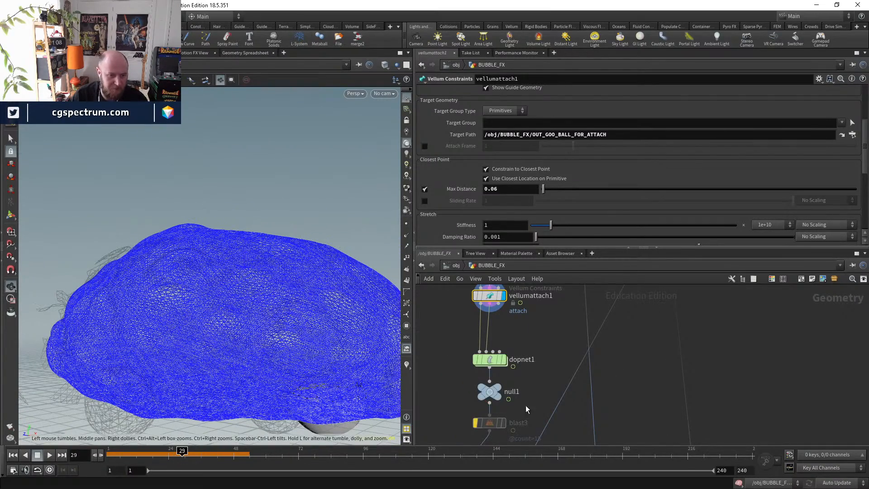
pyautogui.moveTo(526, 409); pyautogui.dragTo(502, 304, button='middle')
pyautogui.moveTo(475, 361); pyautogui.dragTo(482, 302, button='middle')
pyautogui.scroll(3, 515, 365)
pyautogui.click(518, 371)
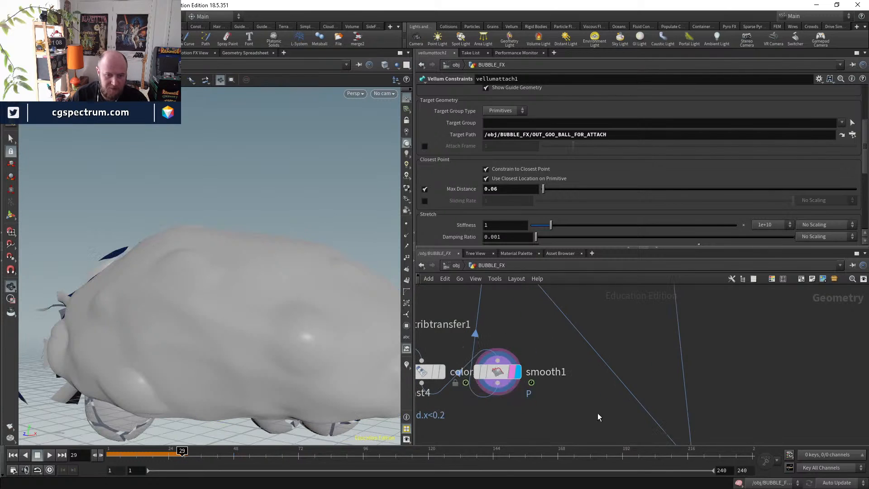
# - Display merge2 and check the combined bubbles and fragments through frame 32, stopping at frame 26
pyautogui.moveTo(598, 417); pyautogui.dragTo(530, 354, button='middle')
pyautogui.click(630, 399)
pyautogui.click(609, 399)
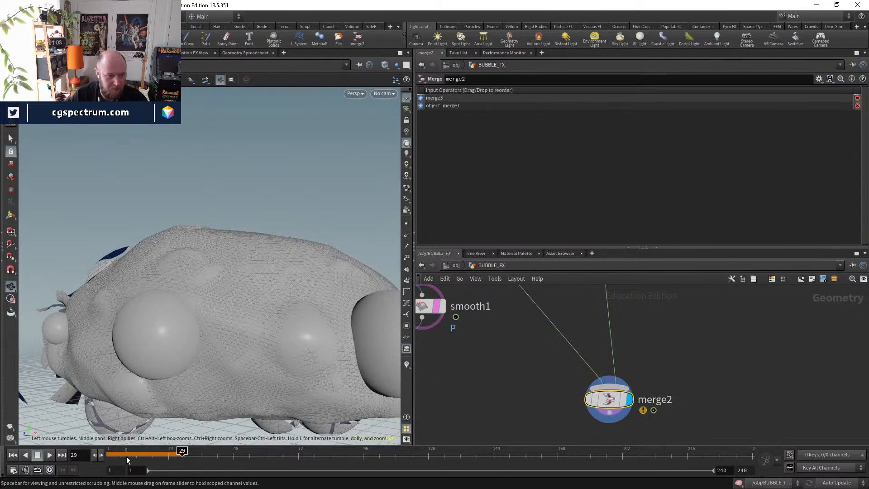
pyautogui.moveTo(127, 457); pyautogui.dragTo(182, 454)
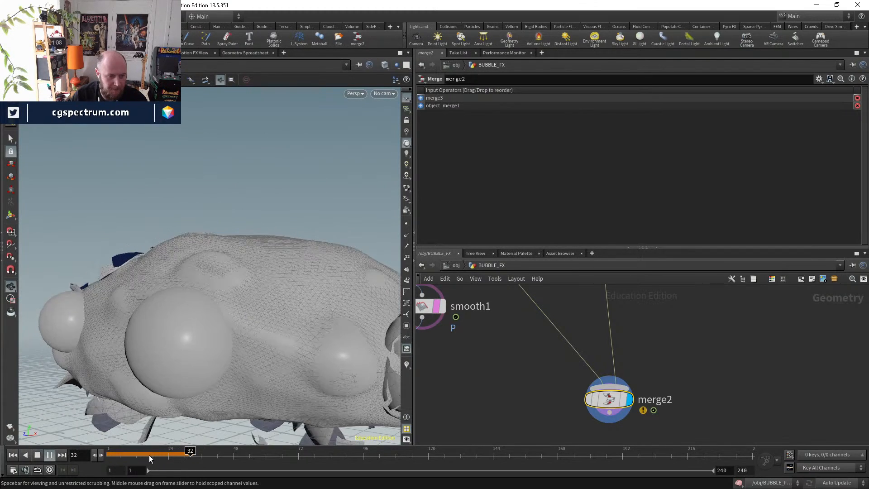
pyautogui.moveTo(154, 458); pyautogui.dragTo(174, 458)
# - Display merge3, which combines smooth1 and OUT_LIVE
pyautogui.moveTo(557, 353); pyautogui.dragTo(608, 480, button='middle')
pyautogui.click(510, 317)
pyautogui.moveTo(576, 378); pyautogui.dragTo(564, 349, button='middle')
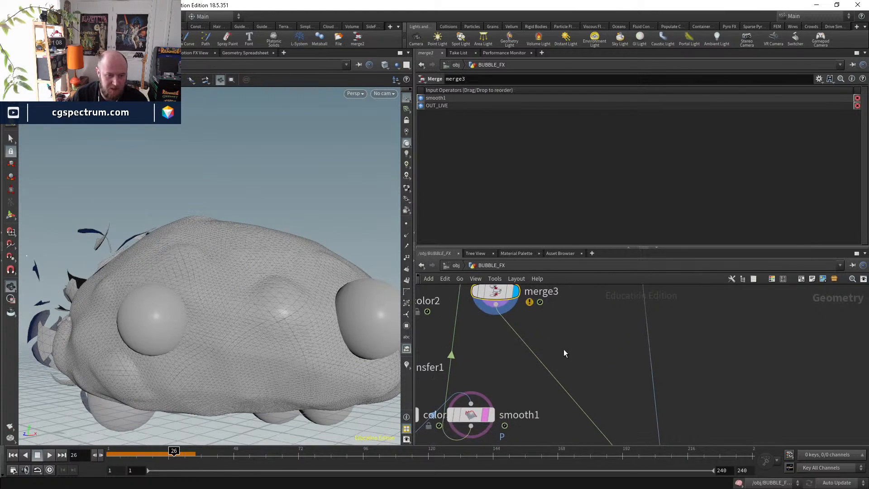
pyautogui.press('Tab')
pyautogui.moveTo(568, 358)
pyautogui.write('p')
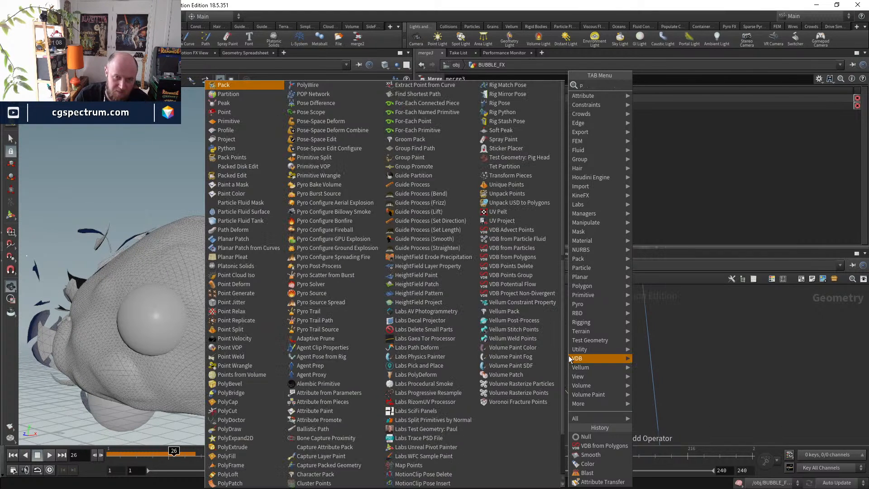
pyautogui.write('olye')
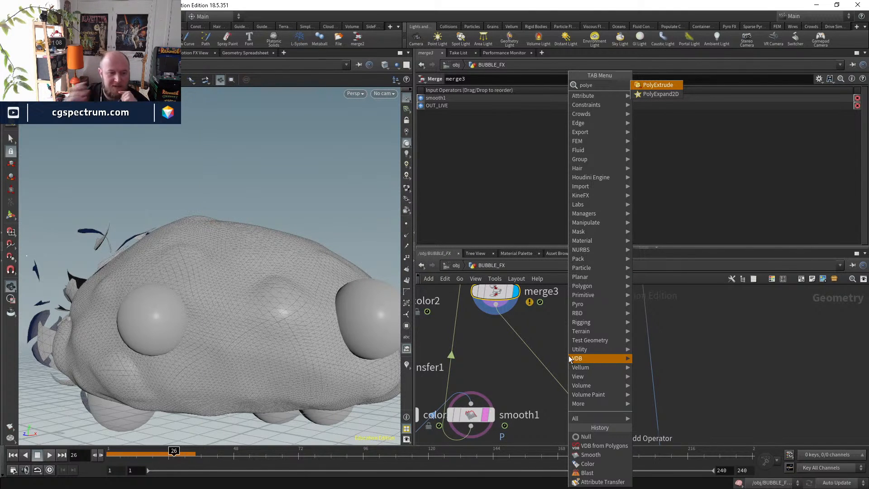
pyautogui.click(515, 334)
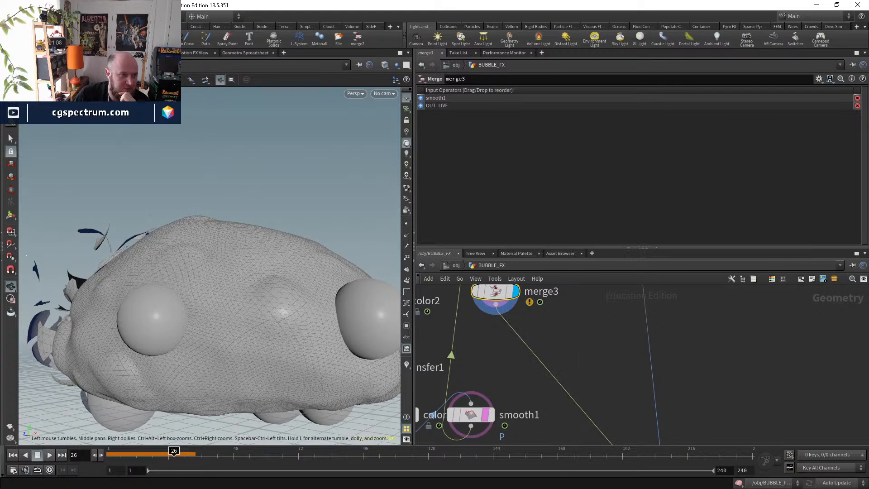
# - Save the scene file goo_ball4.hipnc
pyautogui.click(10, 17)
pyautogui.hotkey('ctrl', 's')
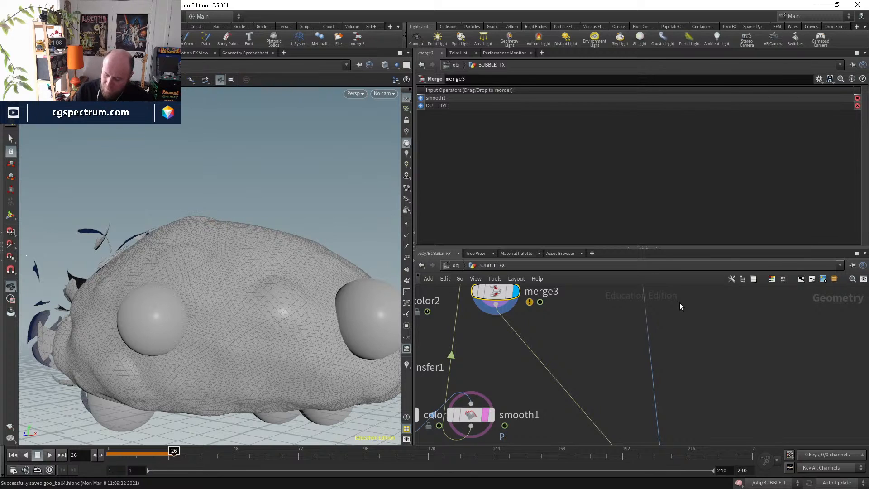
# - Insert a VDB from Polygons node on the wire between merge3 and merge2 and display it
pyautogui.scroll(-5, 586, 358)
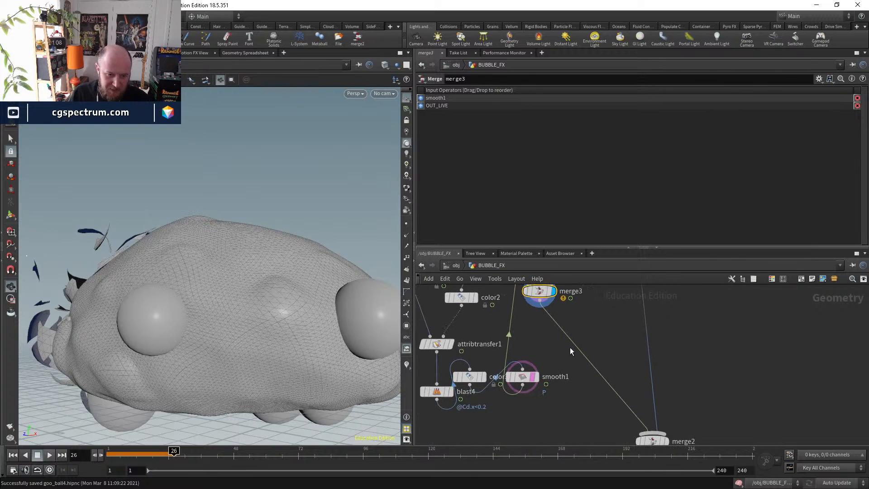
pyautogui.moveTo(566, 328); pyautogui.dragTo(578, 332, button='middle')
pyautogui.press('Tab')
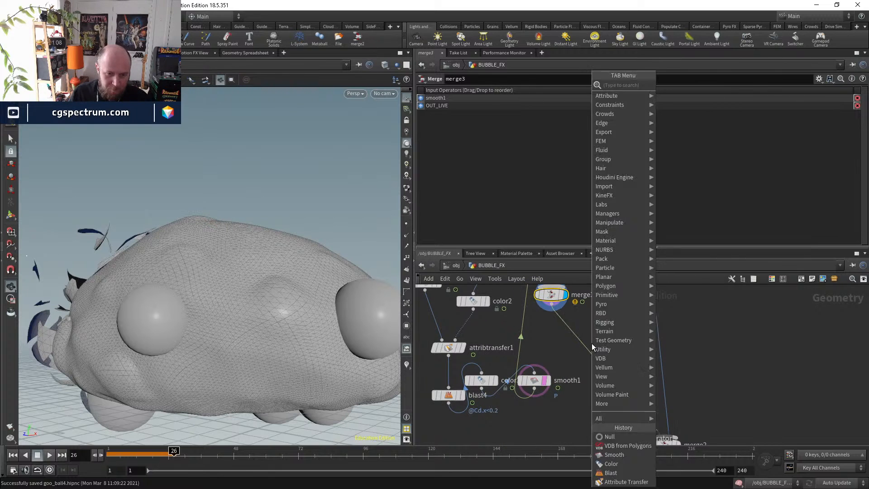
pyautogui.write('vdbfrom')
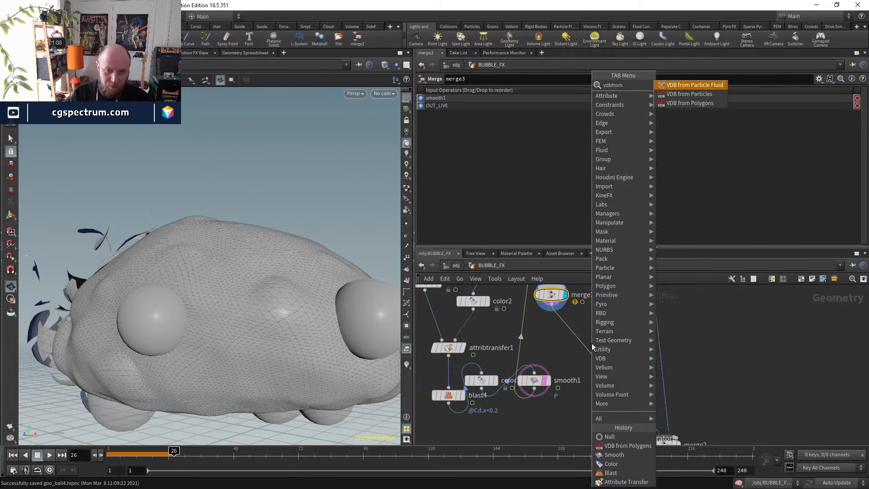
pyautogui.press('Down')
pyautogui.press('Down')
pyautogui.press('Return')
pyautogui.click(591, 348)
pyautogui.moveTo(586, 342)
pyautogui.mouseDown()
pyautogui.moveTo(566, 336)
pyautogui.moveTo(574, 340)
pyautogui.mouseUp()
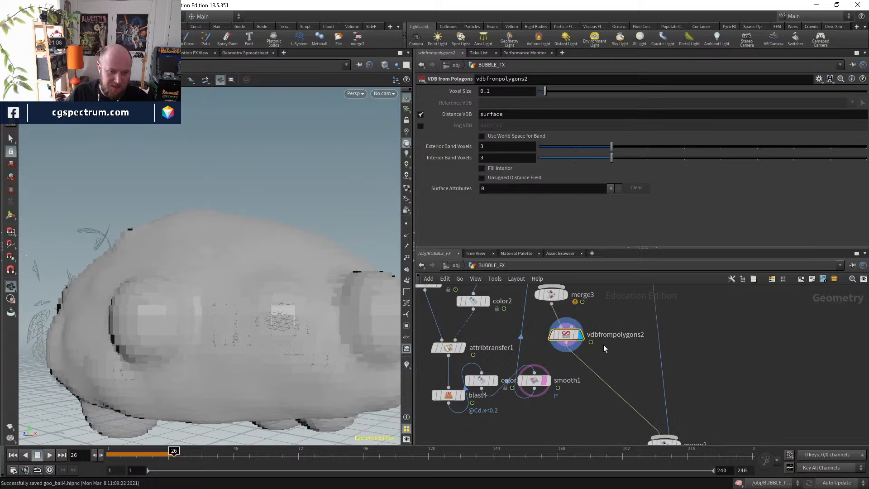
# - Display merge3 and the OUT_LIVE null in turn to find which input brings in the goo ball geometry
pyautogui.moveTo(588, 345); pyautogui.dragTo(619, 409, button='middle')
pyautogui.click(596, 359)
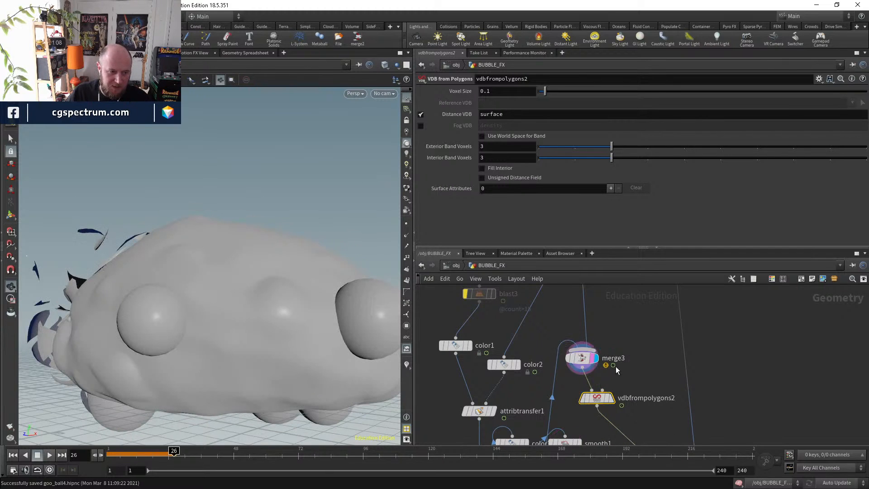
pyautogui.scroll(-1, 627, 366)
pyautogui.moveTo(626, 366); pyautogui.dragTo(639, 415, button='middle')
pyautogui.scroll(-3, 655, 364)
pyautogui.moveTo(655, 363); pyautogui.dragTo(645, 460, button='middle')
pyautogui.moveTo(631, 376); pyautogui.dragTo(636, 292, button='middle')
pyautogui.scroll(3, 618, 340)
pyautogui.click(602, 341)
pyautogui.click(591, 342)
pyautogui.moveTo(644, 439); pyautogui.dragTo(599, 287, button='middle')
pyautogui.moveTo(529, 384); pyautogui.dragTo(508, 310, button='middle')
pyautogui.moveTo(530, 401); pyautogui.dragTo(539, 488, button='middle')
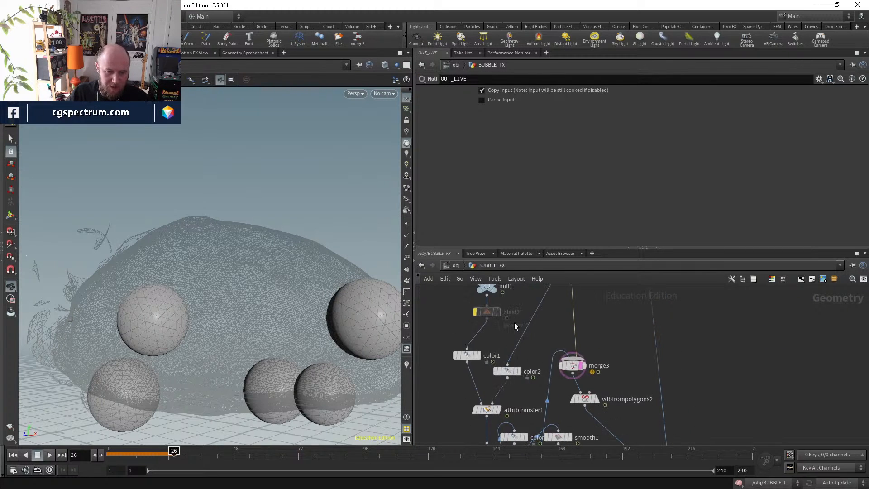
# - Display dopnet1 and set its Object filter to *vellum* so only the Vellum object is imported
pyautogui.moveTo(514, 322); pyautogui.dragTo(518, 370, button='middle')
pyautogui.scroll(3, 512, 317)
pyautogui.click(500, 308)
pyautogui.click(481, 307)
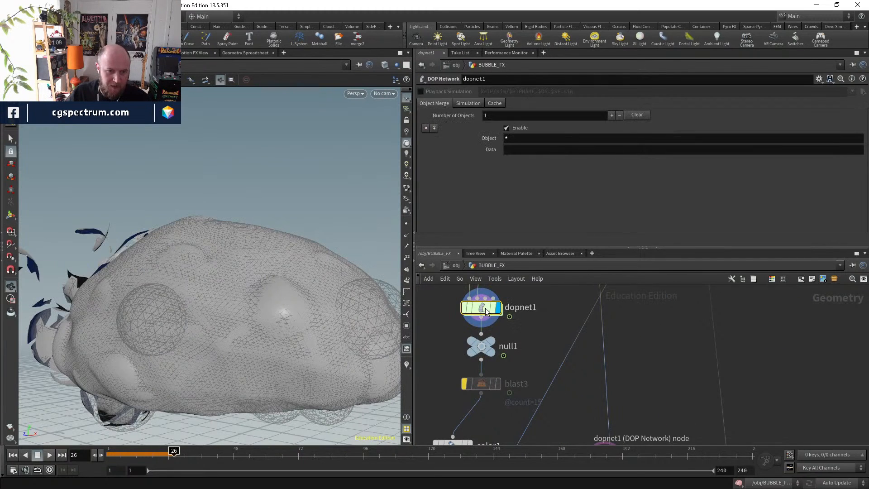
pyautogui.click(533, 138)
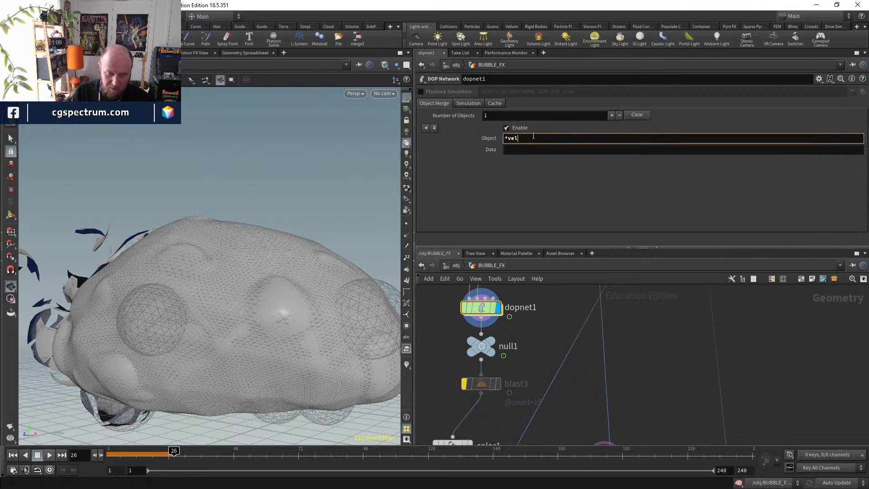
pyautogui.write('vellum*')
pyautogui.press('Return')
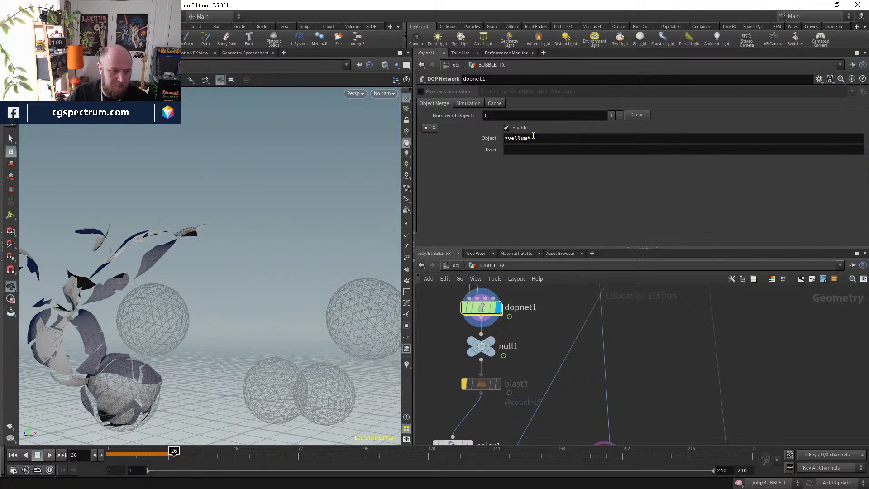
# - Display vdbfrompolygons2, move to frame 28 and set its Voxel Size to 0.05
pyautogui.moveTo(637, 357); pyautogui.dragTo(592, 488, button='middle')
pyautogui.scroll(-3, 613, 372)
pyautogui.moveTo(612, 453); pyautogui.dragTo(577, 319, button='middle')
pyautogui.scroll(3, 572, 390)
pyautogui.click(560, 405)
pyautogui.click(543, 405)
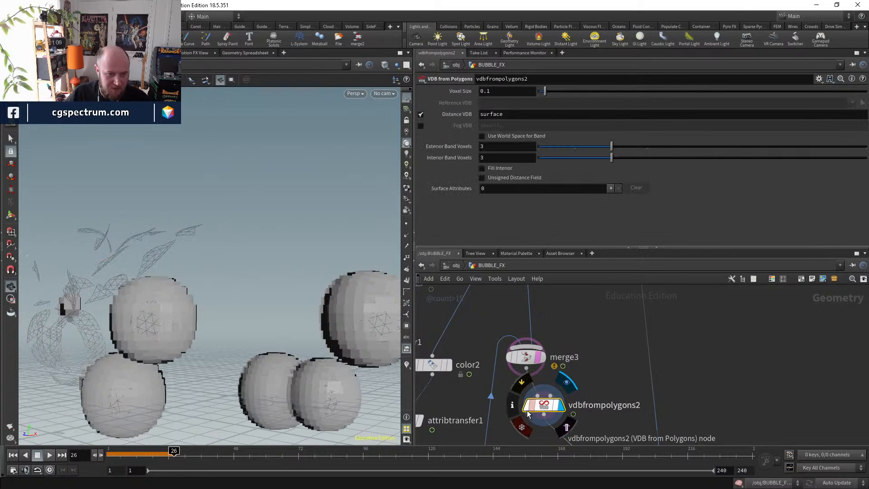
pyautogui.moveTo(142, 459); pyautogui.dragTo(179, 459)
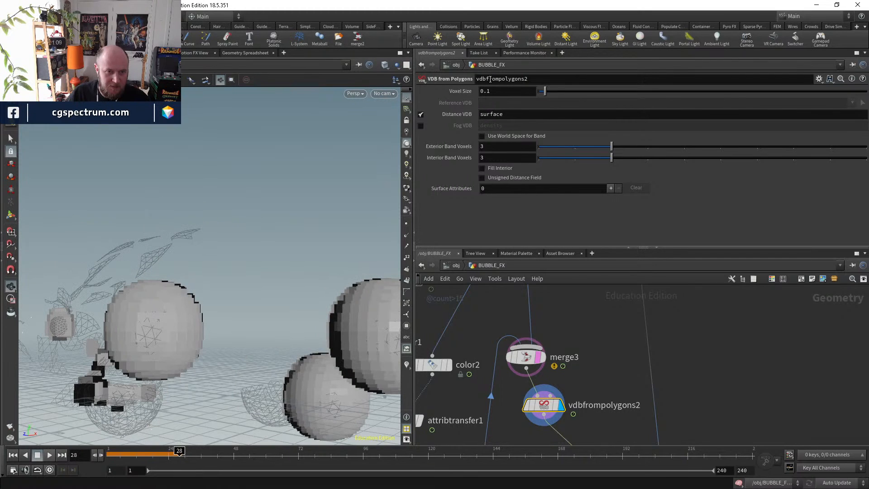
pyautogui.write('05')
pyautogui.press('Return')
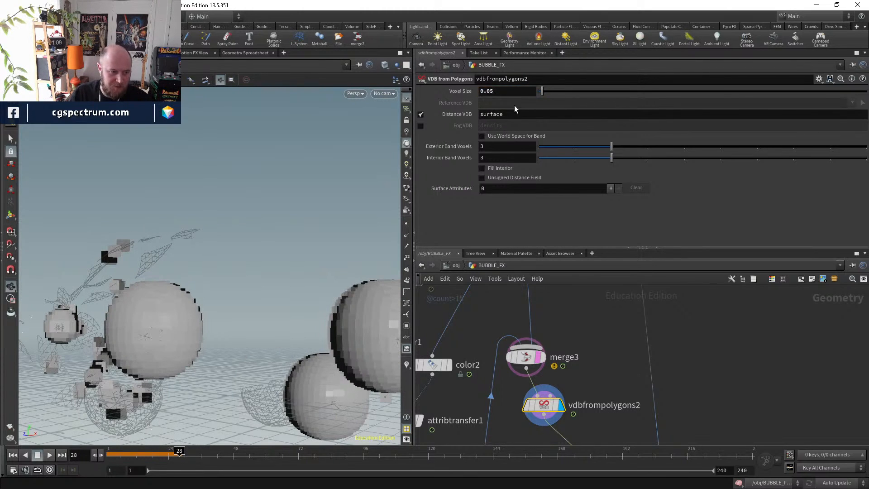
# - Insert a Convert VDB node on the wire between vdbfrompolygons2 and merge2
pyautogui.scroll(-1, 594, 426)
pyautogui.moveTo(591, 427); pyautogui.dragTo(538, 338, button='middle')
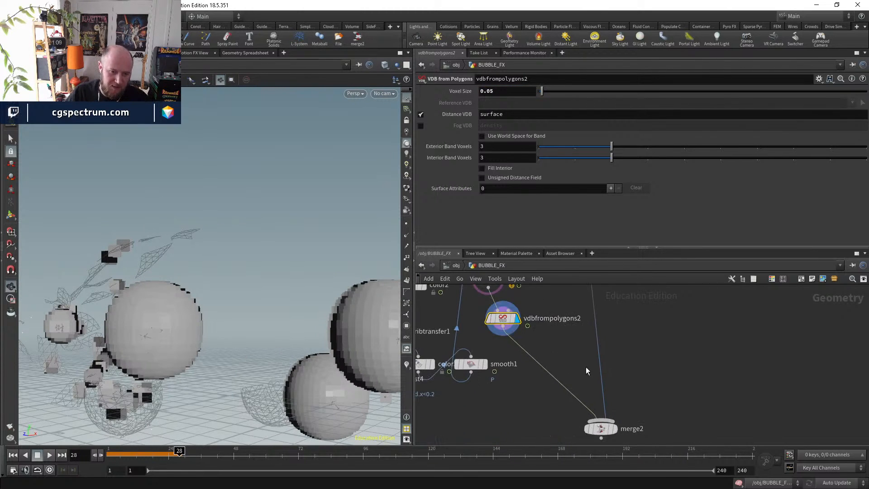
pyautogui.press('Tab')
pyautogui.write('conver')
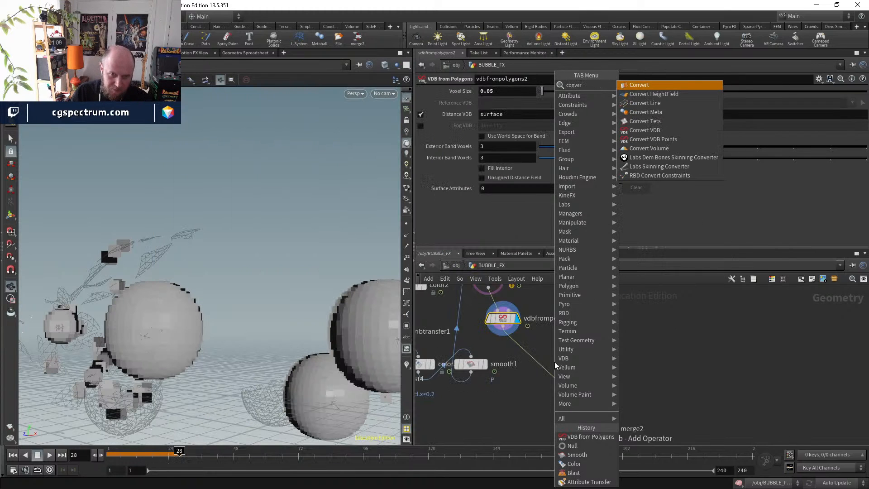
pyautogui.press('Down')
pyautogui.press('Down')
pyautogui.press('Down')
pyautogui.press('Down')
pyautogui.press('Down')
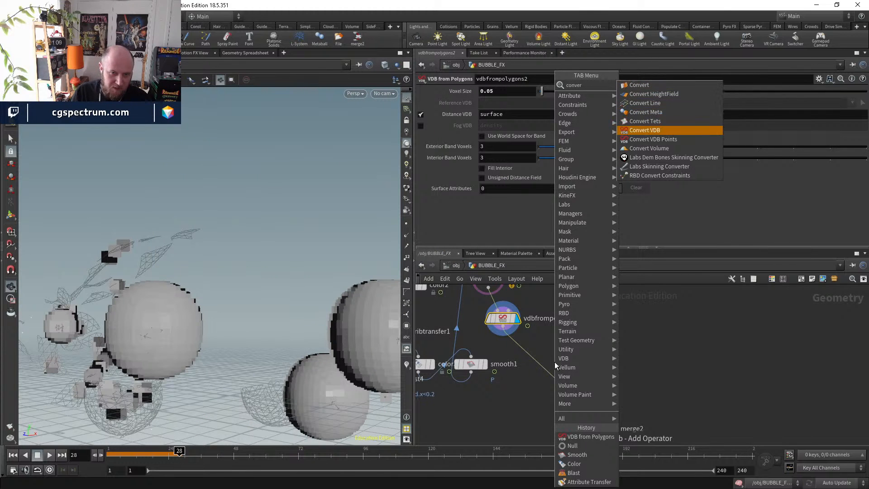
pyautogui.press('Return')
pyautogui.click(530, 365)
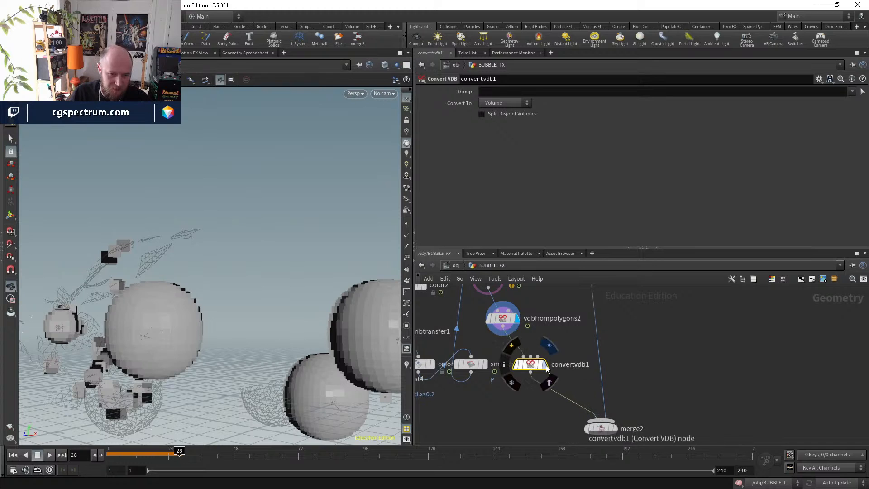
# - Display convertvdb1 and set it to convert the VDB to Polygons
pyautogui.click(545, 365)
pyautogui.click(503, 103)
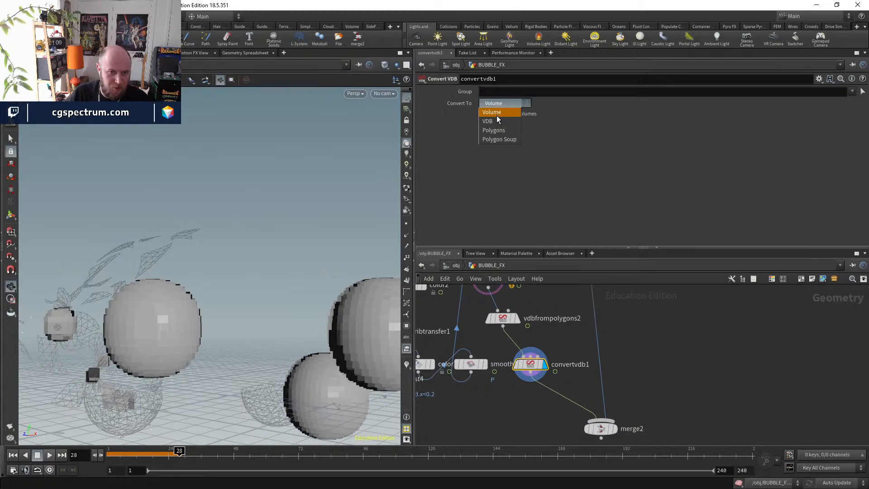
pyautogui.click(497, 129)
# - Set the Voxel Size of vdbfrompolygons2 to 0.025
pyautogui.moveTo(533, 326); pyautogui.dragTo(569, 358, button='middle')
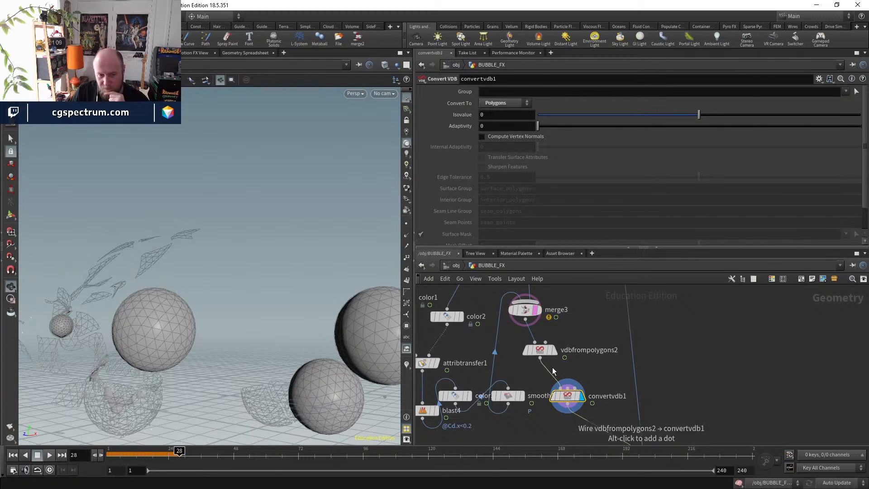
pyautogui.click(540, 350)
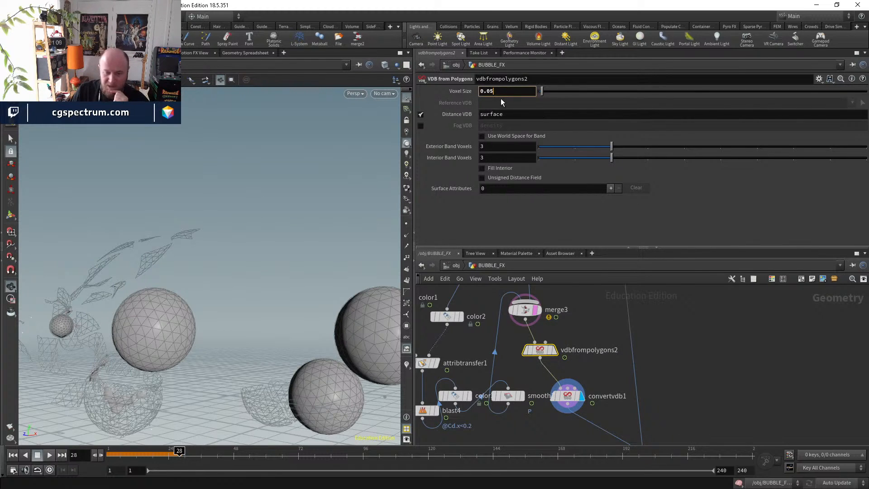
pyautogui.write('0.025')
pyautogui.press('Return')
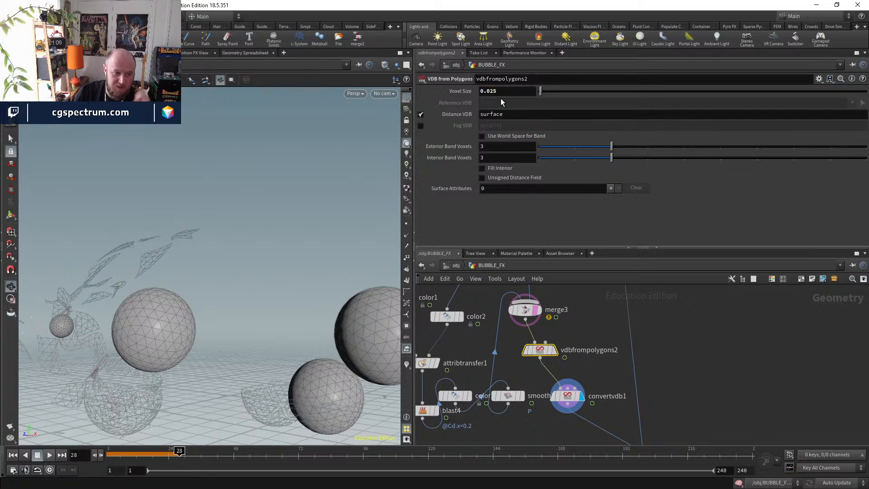
# - Try Isovalues of 0.01 and 0.02 on convertvdb1 to thicken the bubble fragments
pyautogui.click(586, 397)
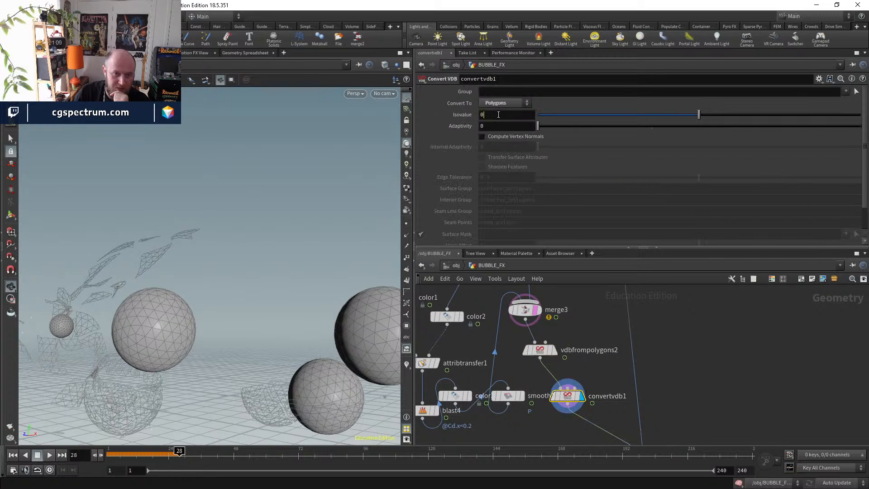
pyautogui.write('.01')
pyautogui.press('Return')
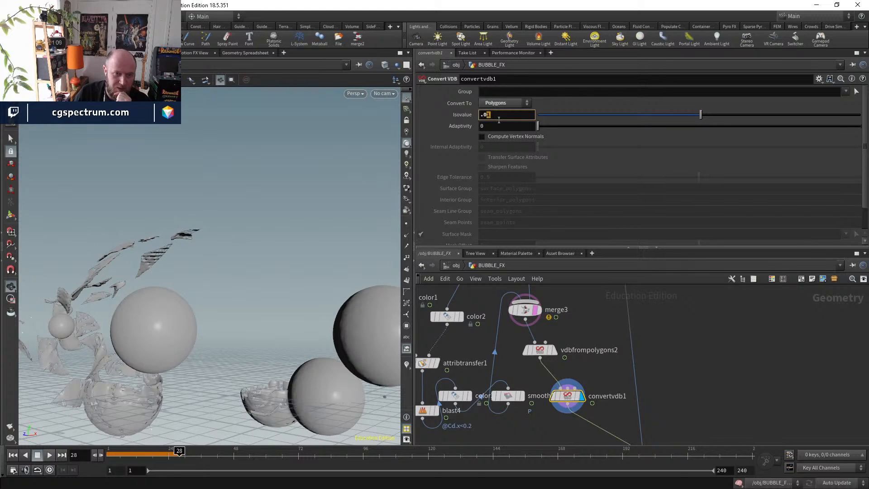
pyautogui.write('2')
pyautogui.press('Return')
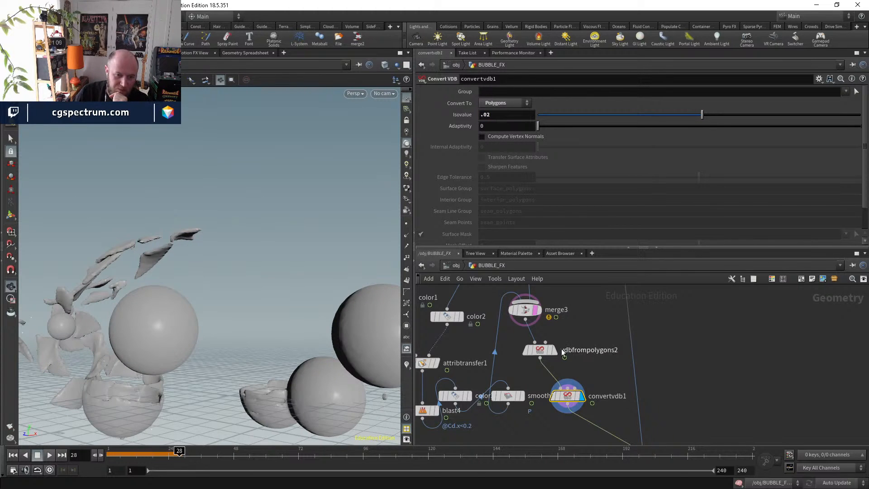
# - Bypass and re-enable convertvdb1 to compare the raw VDB with the polygon conversion from several angles
pyautogui.moveTo(168, 261); pyautogui.dragTo(208, 290)
pyautogui.click(553, 396)
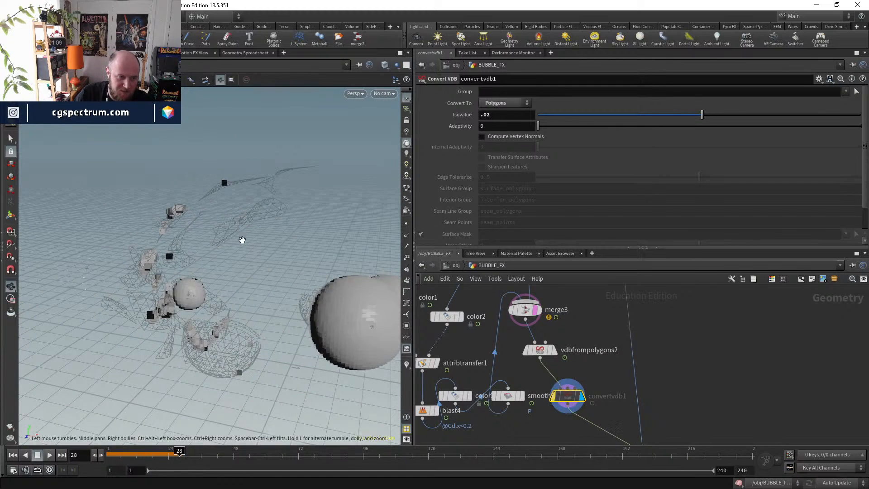
pyautogui.moveTo(243, 241); pyautogui.dragTo(219, 201)
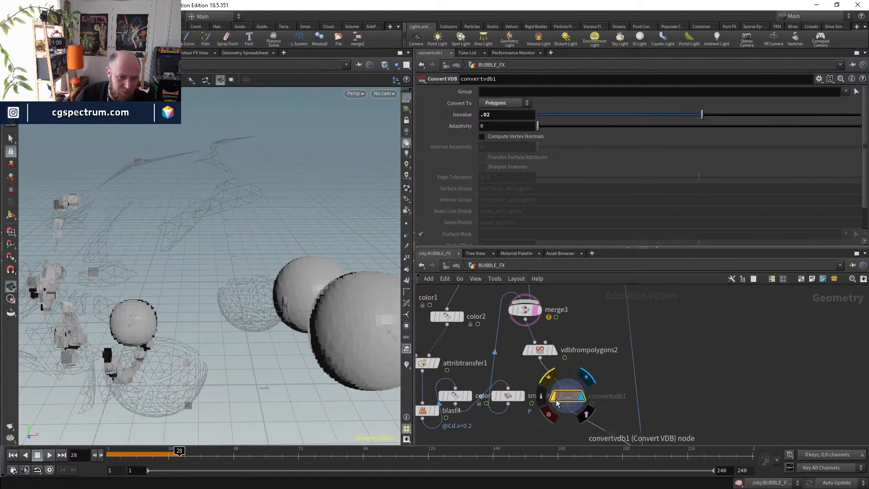
pyautogui.moveTo(120, 183)
pyautogui.mouseDown()
pyautogui.moveTo(231, 214)
pyautogui.moveTo(219, 202)
pyautogui.moveTo(176, 213)
pyautogui.moveTo(119, 305)
pyautogui.moveTo(268, 285)
pyautogui.moveTo(154, 192)
pyautogui.moveTo(200, 208)
pyautogui.mouseUp()
pyautogui.moveTo(562, 398)
pyautogui.hotkey('shift', 'w')
pyautogui.hotkey('shift', 'w')
pyautogui.hotkey('shift', 'w')
pyautogui.hotkey('shift', 'w')
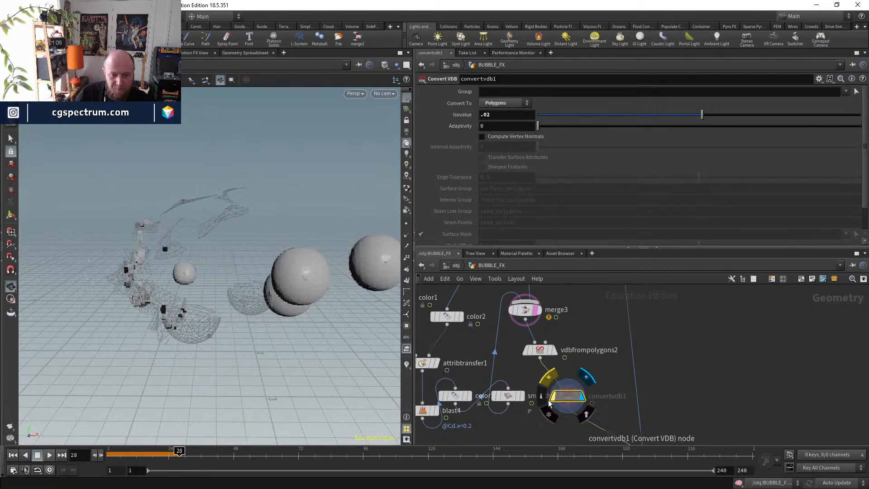
pyautogui.click(553, 397)
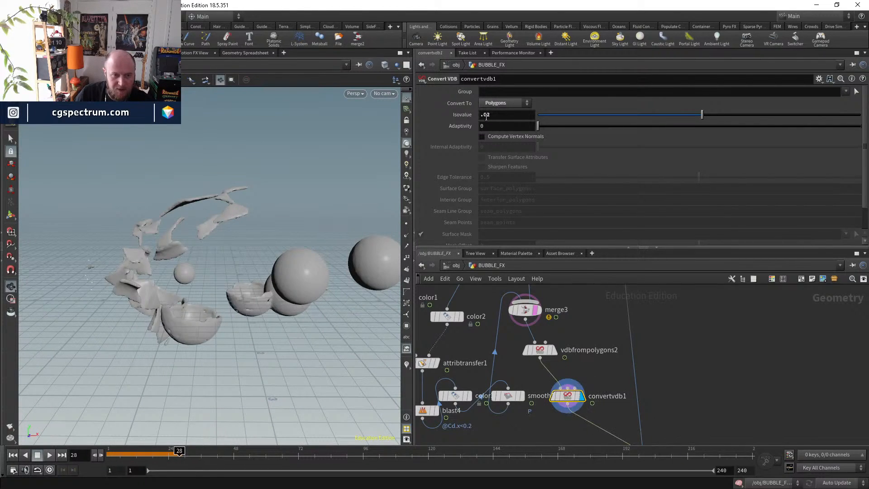
# - Set the Isovalue of convertvdb1 to 0.03 and check the thickened fragments in shaded and wireframe view
pyautogui.write('3')
pyautogui.press('Return')
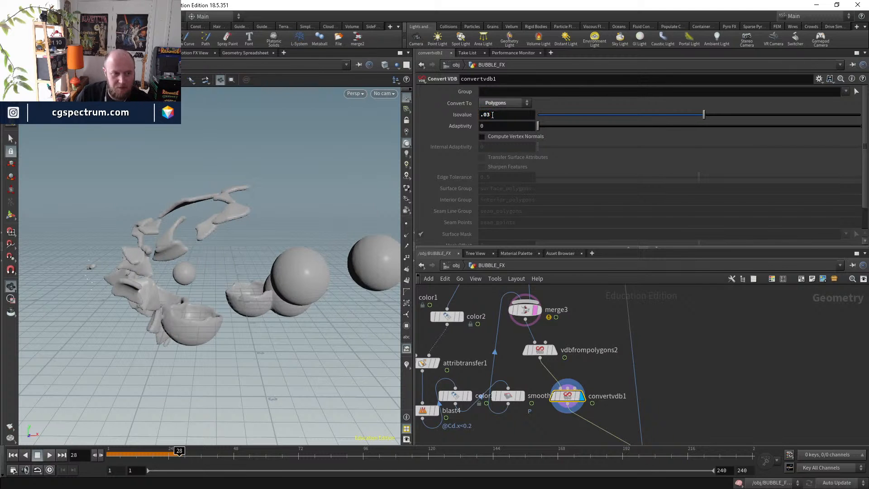
pyautogui.moveTo(345, 307)
pyautogui.mouseDown()
pyautogui.moveTo(311, 287)
pyautogui.moveTo(326, 258)
pyautogui.moveTo(243, 268)
pyautogui.moveTo(171, 259)
pyautogui.moveTo(151, 232)
pyautogui.moveTo(219, 218)
pyautogui.moveTo(201, 227)
pyautogui.moveTo(233, 246)
pyautogui.moveTo(281, 248)
pyautogui.moveTo(213, 321)
pyautogui.moveTo(202, 286)
pyautogui.moveTo(311, 291)
pyautogui.moveTo(343, 321)
pyautogui.mouseUp()
pyautogui.press('w')
pyautogui.press('w')
# - Display merge2 and scrub the timeline to frame 34 to examine the thickened bubbles against the goo ball
pyautogui.moveTo(678, 416); pyautogui.dragTo(619, 344, button='middle')
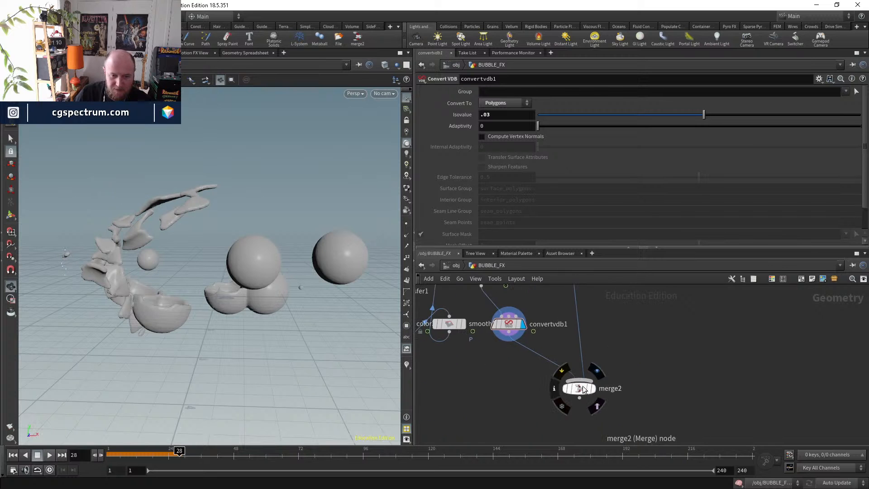
pyautogui.click(595, 390)
pyautogui.moveTo(320, 277); pyautogui.dragTo(268, 297)
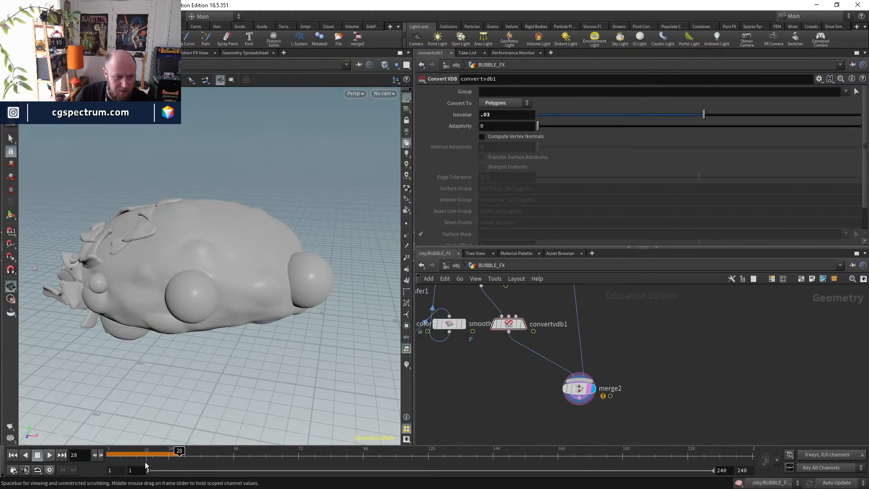
pyautogui.moveTo(141, 456); pyautogui.dragTo(197, 456)
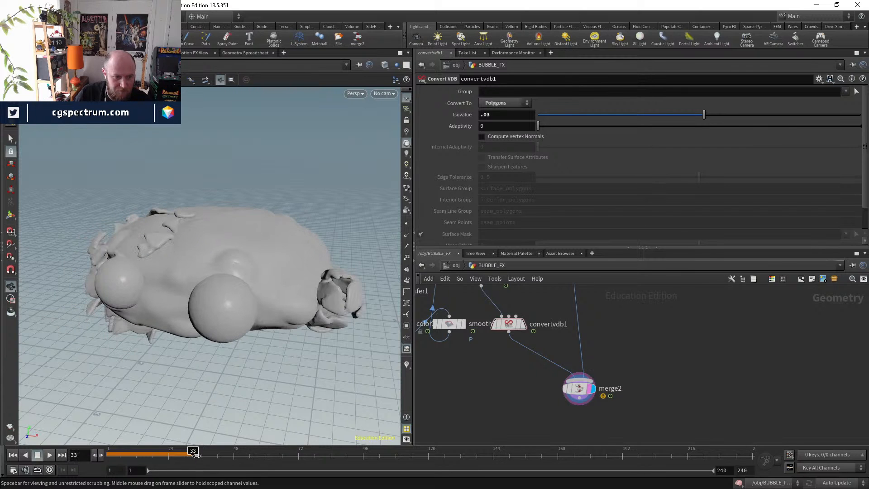
pyautogui.moveTo(385, 277); pyautogui.dragTo(305, 300)
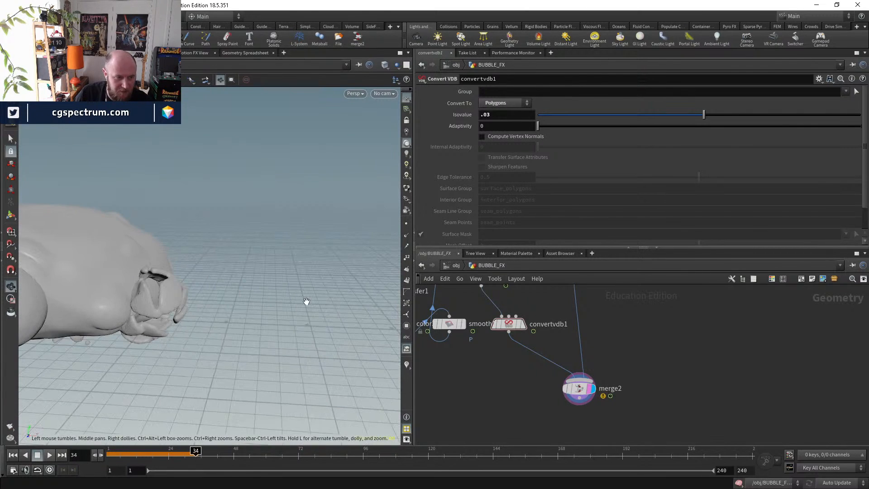
# - Bypass convertvdb1 and move it further below vdbfrompolygons2 to make room in the network
pyautogui.moveTo(571, 343); pyautogui.dragTo(612, 428, button='middle')
pyautogui.click(531, 390)
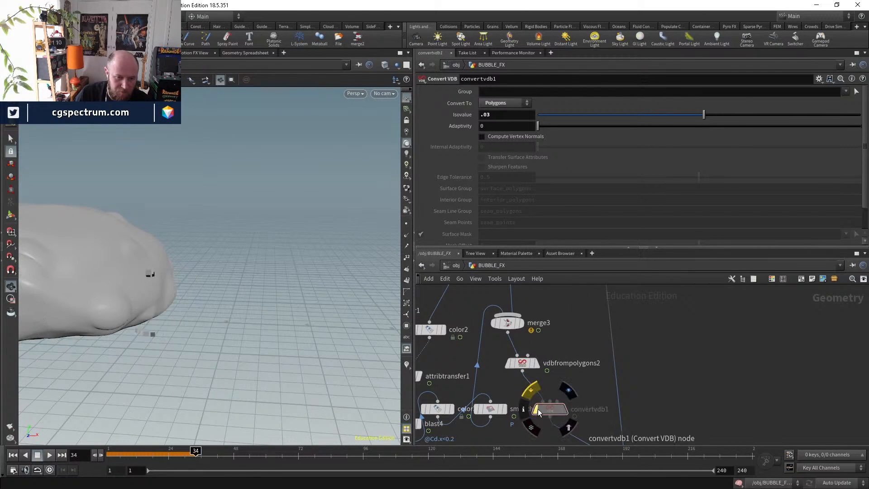
pyautogui.moveTo(550, 409); pyautogui.dragTo(549, 437)
pyautogui.press('Tab')
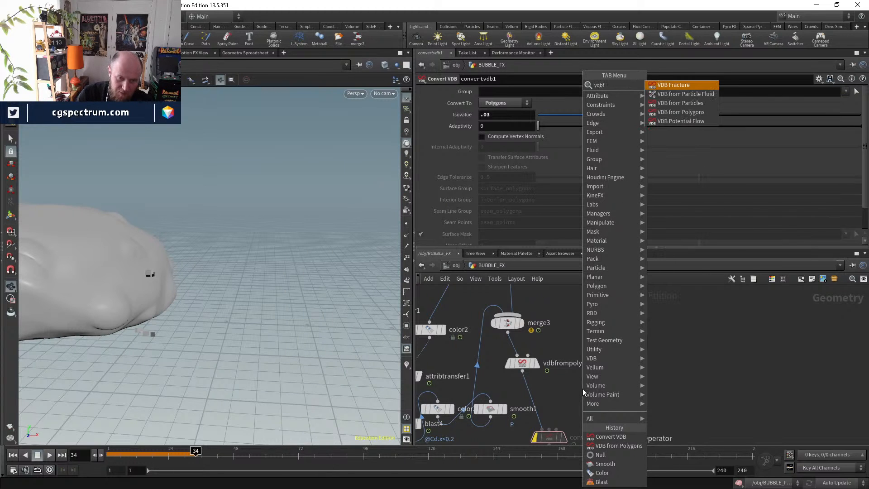
pyautogui.press('Escape')
# - Display object_merge3 inside GOO_BALL to check which bubble geometry it imports, and return to the BUBBLE_FX network
pyautogui.click(456, 266)
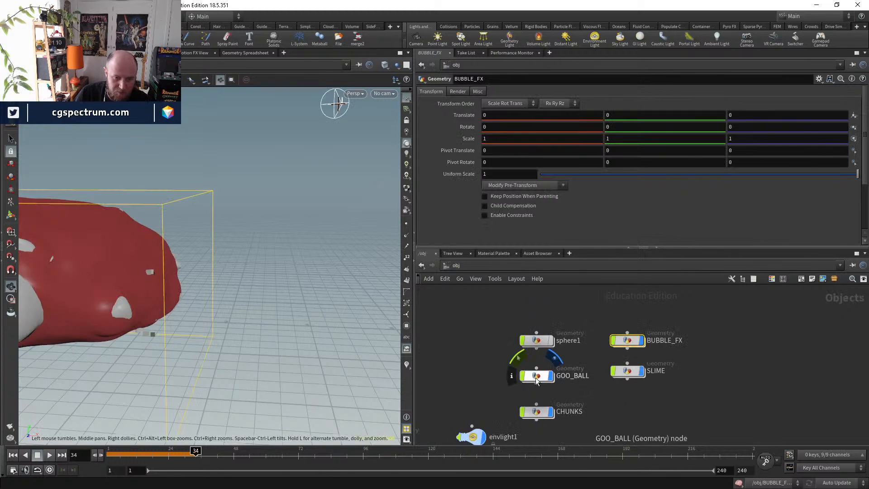
pyautogui.doubleClick(537, 376)
pyautogui.moveTo(551, 421); pyautogui.dragTo(558, 374, button='middle')
pyautogui.scroll(3, 525, 345)
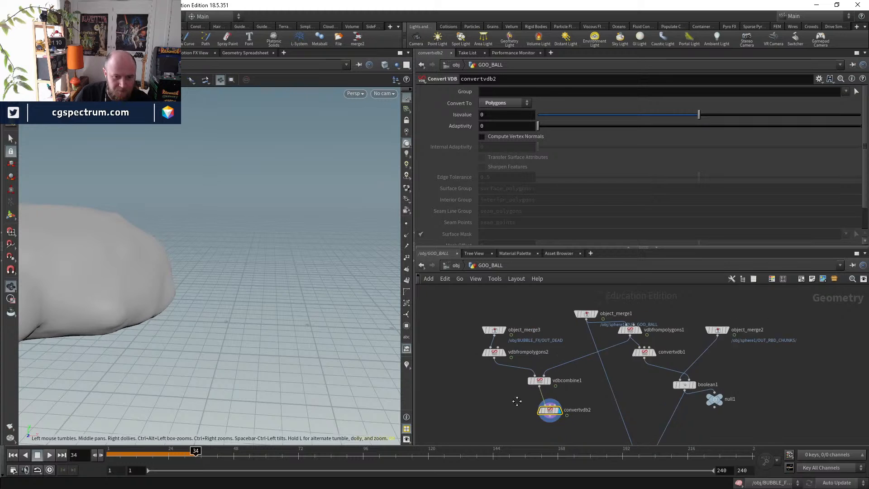
pyautogui.click(500, 349)
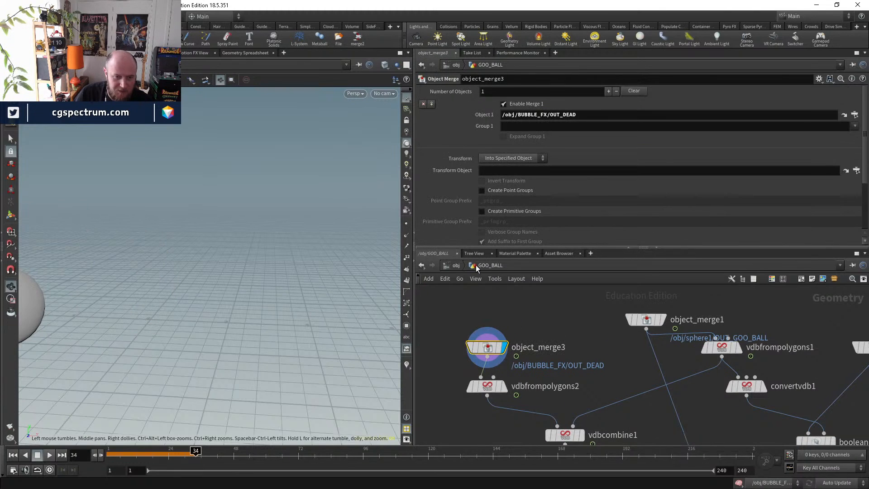
pyautogui.click(456, 266)
pyautogui.doubleClick(631, 341)
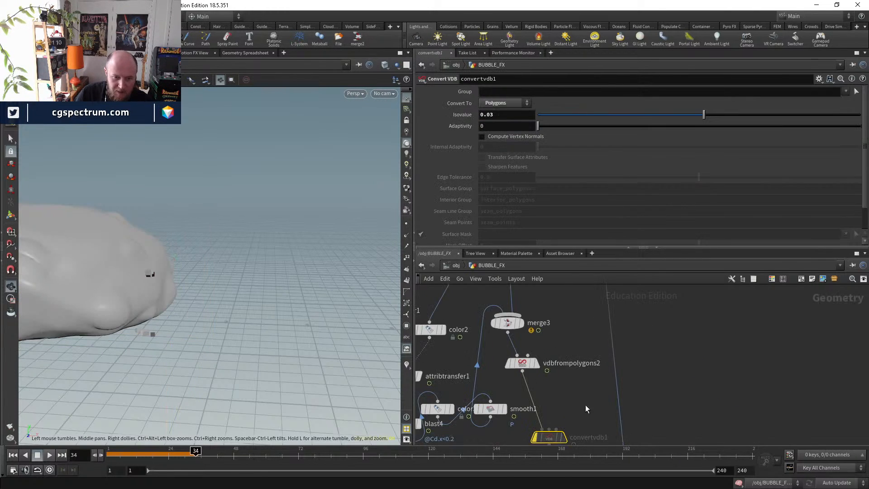
# - Display merge3 and insert a Null node between merge3 and vdbfrompolygons2
pyautogui.scroll(-3, 634, 362)
pyautogui.scroll(3, 622, 426)
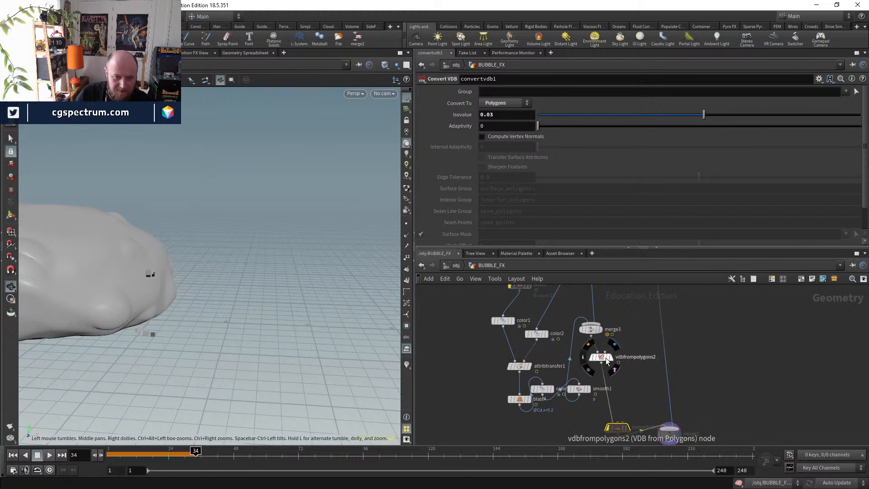
pyautogui.click(591, 330)
pyautogui.press('Tab')
pyautogui.moveTo(630, 358)
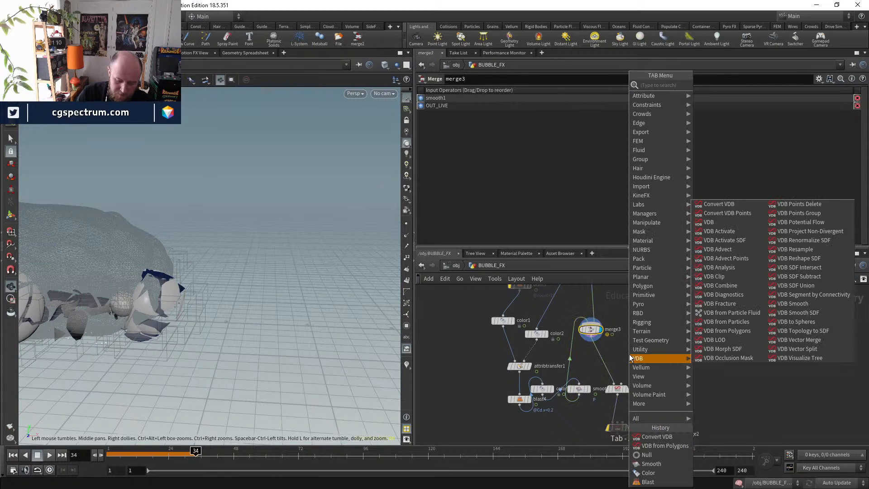
pyautogui.click(647, 454)
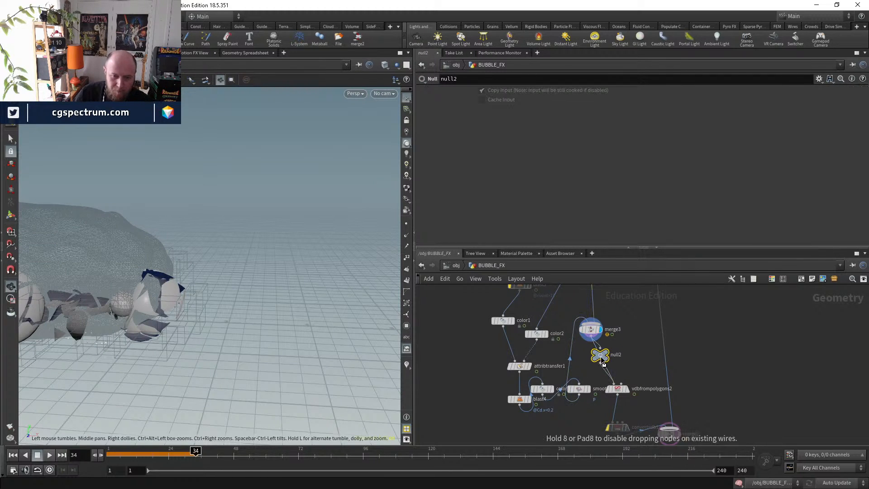
pyautogui.click(602, 359)
# - Rename the new null below merge3 to OUT_BUBBLE
pyautogui.scroll(4, 603, 359)
pyautogui.doubleClick(621, 360)
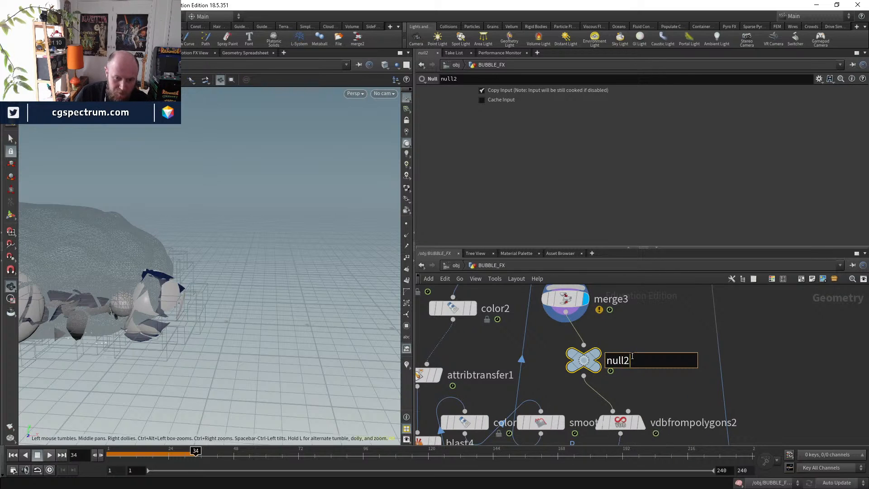
pyautogui.hotkey('ctrl', 'a')
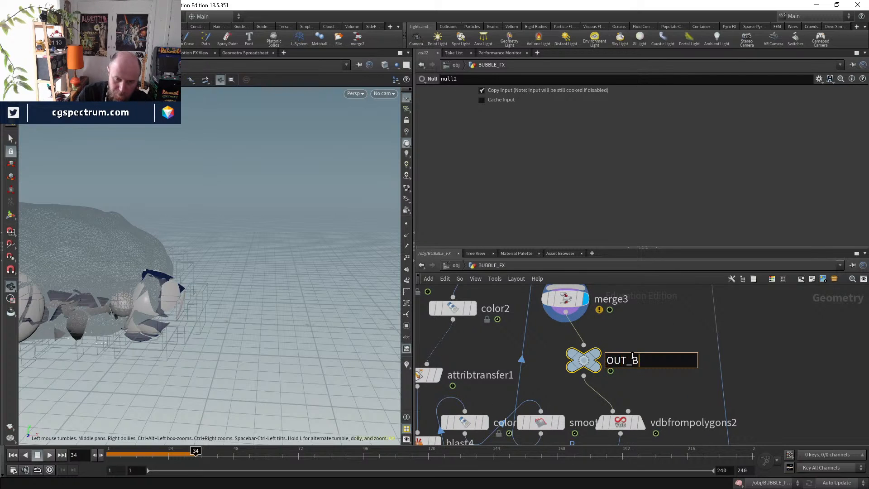
pyautogui.write('OUT_BUBBLE')
pyautogui.press('Return')
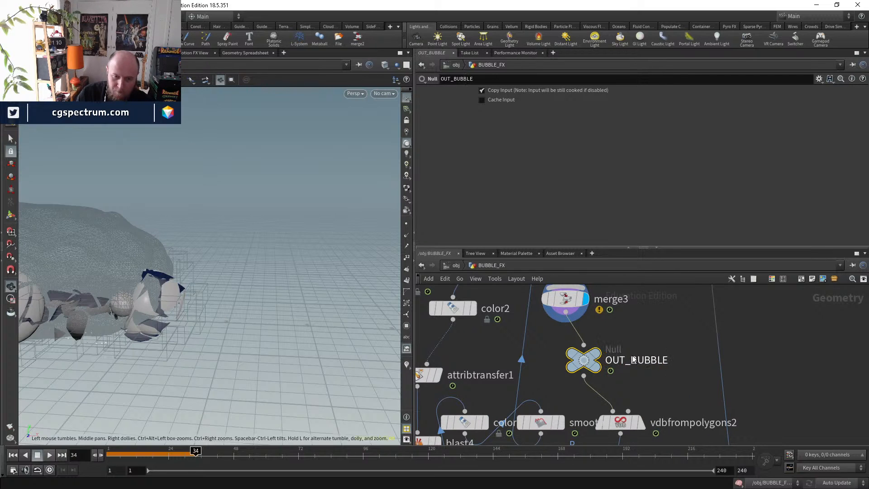
# - In the GOO_BALL network, point object_merge3 to /obj/BUBBLE_FX/OUT_BUBBLE/
pyautogui.click(457, 265)
pyautogui.doubleClick(536, 376)
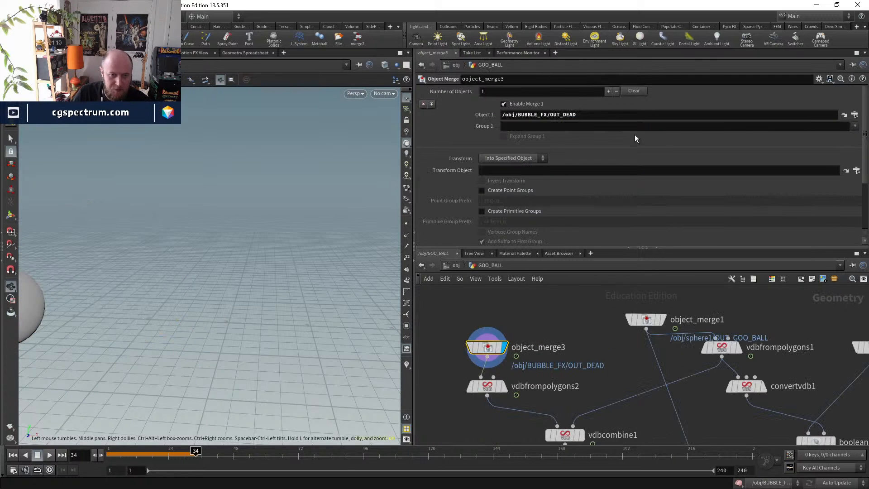
pyautogui.press('BackSpace')
pyautogui.press('BackSpace')
pyautogui.write('BUBB')
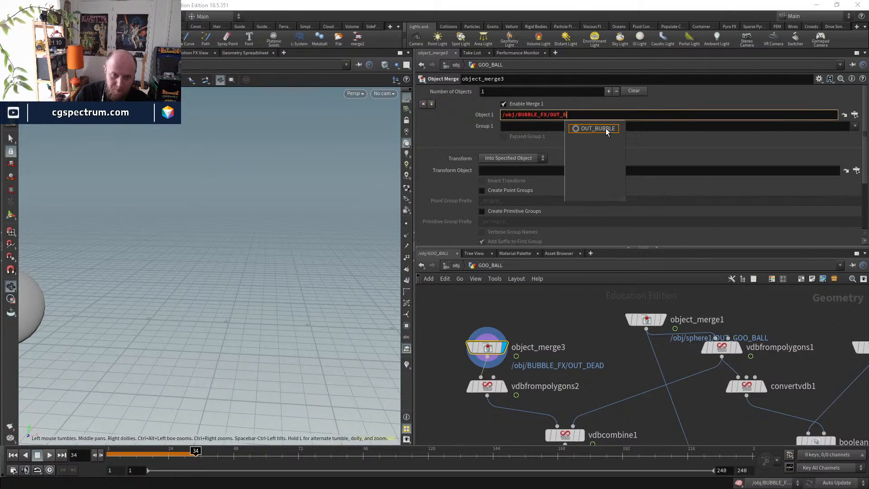
pyautogui.click(606, 129)
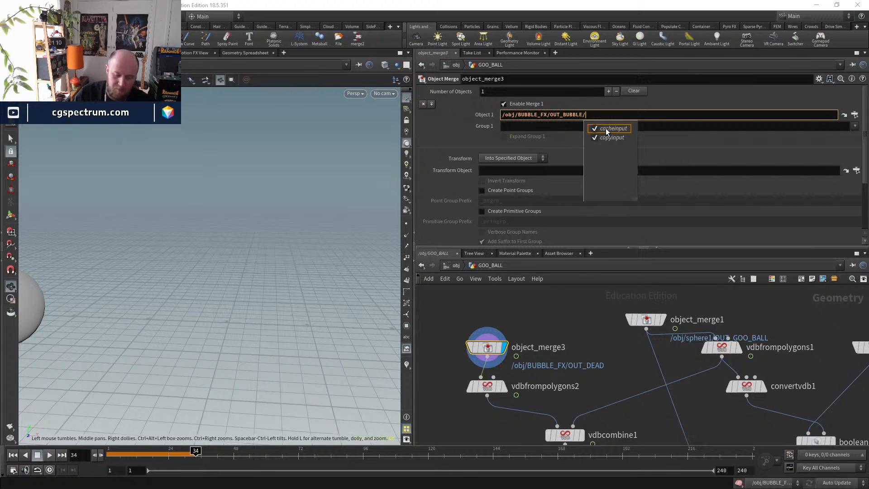
pyautogui.press('Return')
# - Display vdbfrompolygons2 and move object_merge3 and vdbfrompolygons2 slightly upward in the network
pyautogui.moveTo(550, 379); pyautogui.dragTo(553, 347, button='middle')
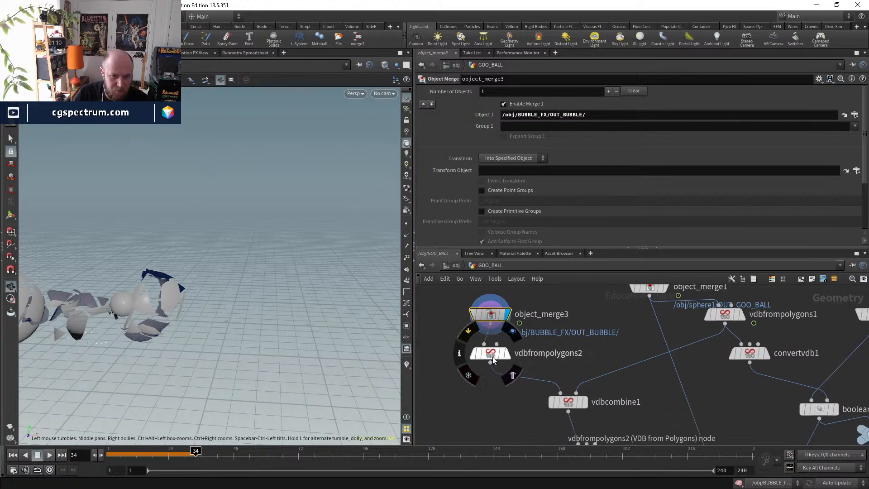
pyautogui.click(507, 354)
pyautogui.click(491, 356)
pyautogui.moveTo(492, 316); pyautogui.dragTo(493, 304)
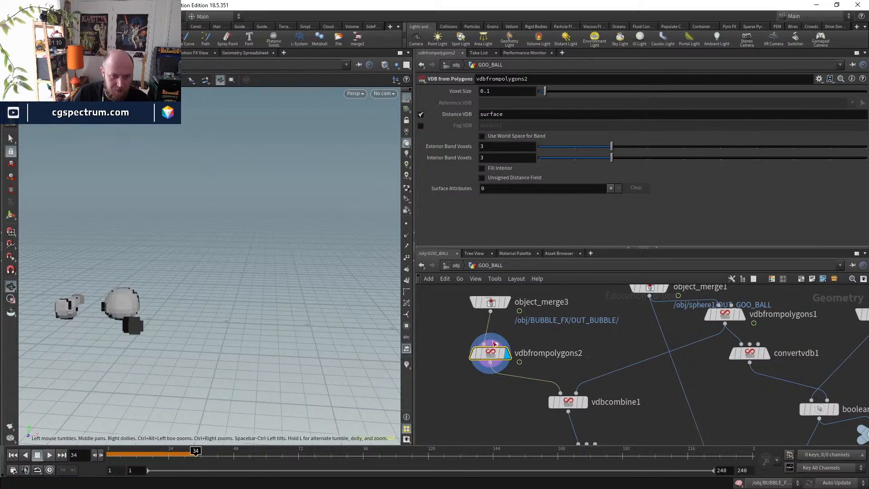
pyautogui.moveTo(491, 354); pyautogui.dragTo(491, 338)
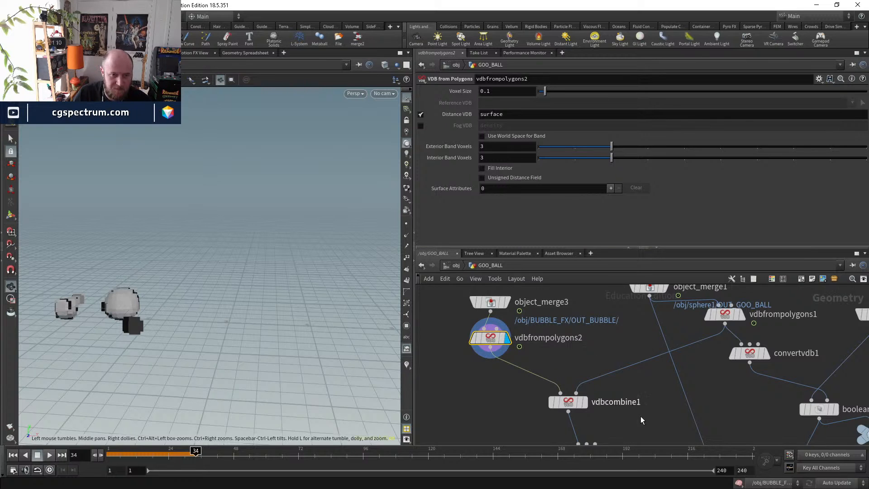
# - Check the voxel size of vdbfrompolygons1 and set vdbfrompolygons2 to the same voxel size of 0.05
pyautogui.moveTo(662, 396); pyautogui.dragTo(635, 419, button='middle')
pyautogui.click(700, 339)
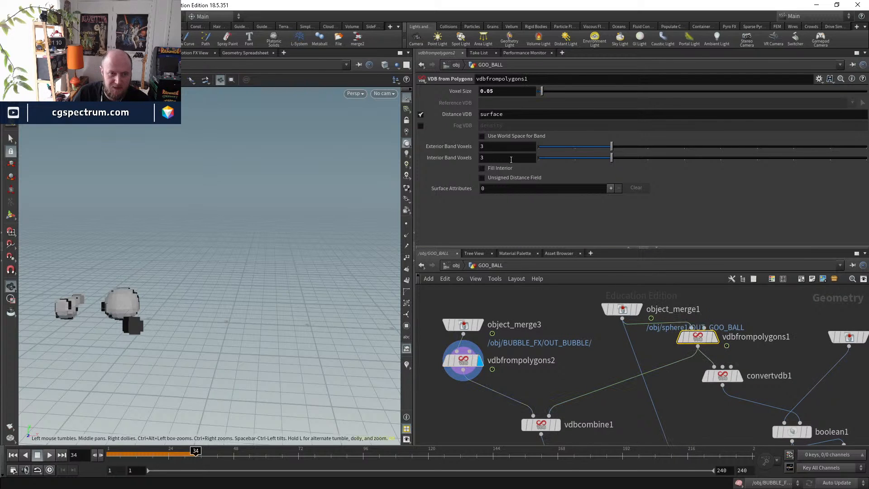
pyautogui.click(459, 369)
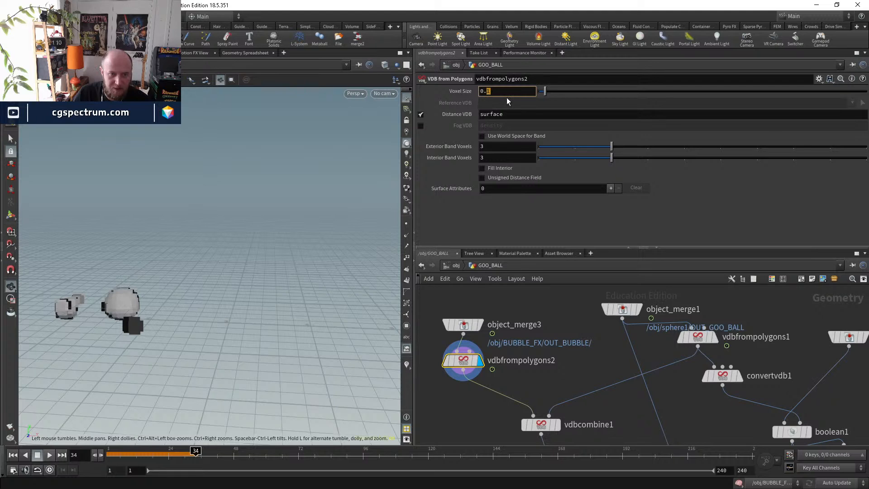
pyautogui.write('05')
pyautogui.press('Return')
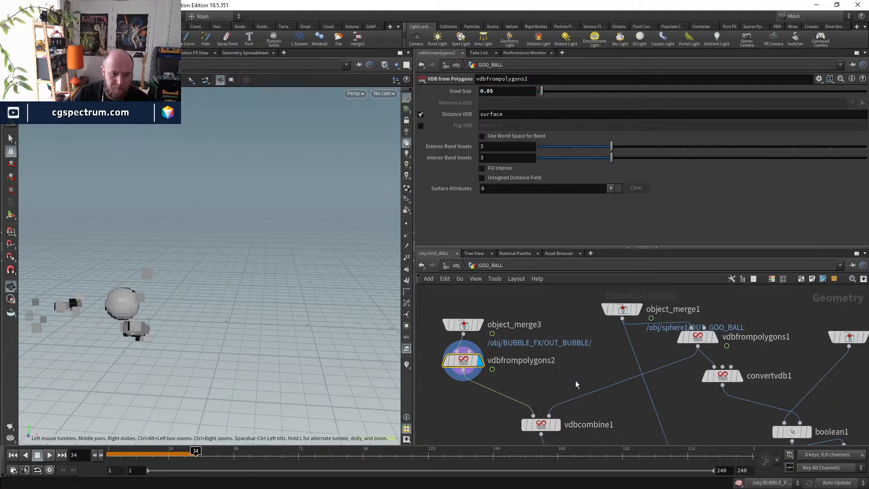
# - Display vdbcombine1 and convertvdb2 to inspect the combined result, moving the timeline to frame 29
pyautogui.moveTo(576, 412); pyautogui.dragTo(569, 362, button='middle')
pyautogui.click(551, 375)
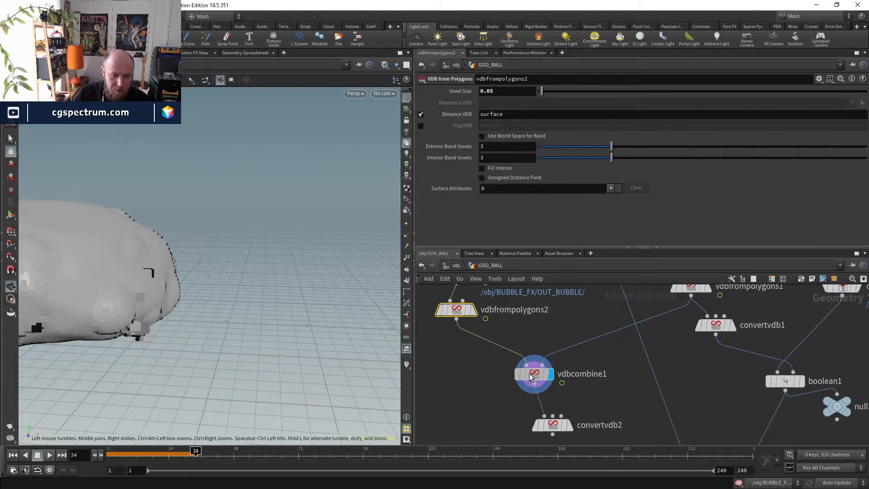
pyautogui.click(571, 426)
pyautogui.moveTo(157, 453); pyautogui.dragTo(182, 458)
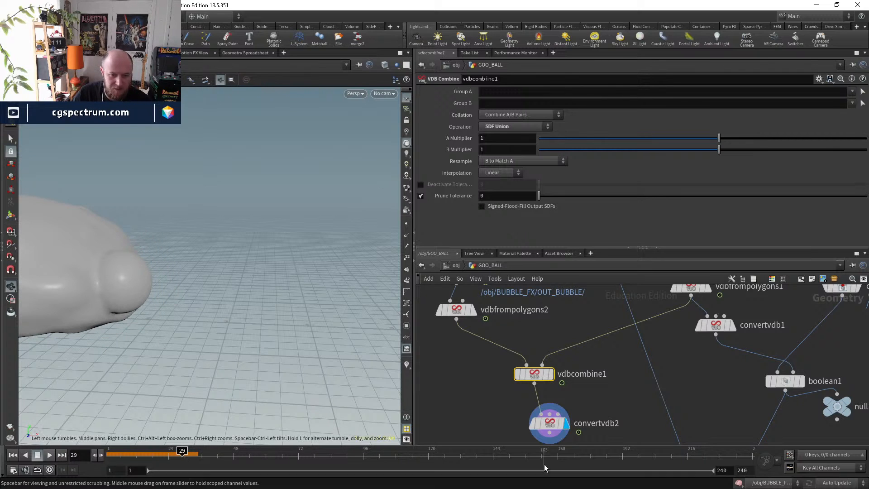
# - Try isovalues of 0.01, 0.02 and 0.05 on convertvdb2
pyautogui.click(550, 423)
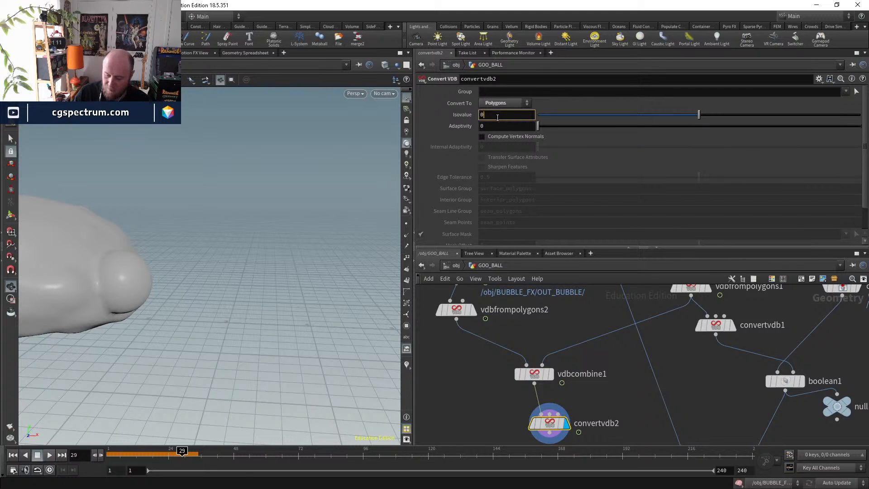
pyautogui.click(498, 117)
pyautogui.write('0.01')
pyautogui.press('Return')
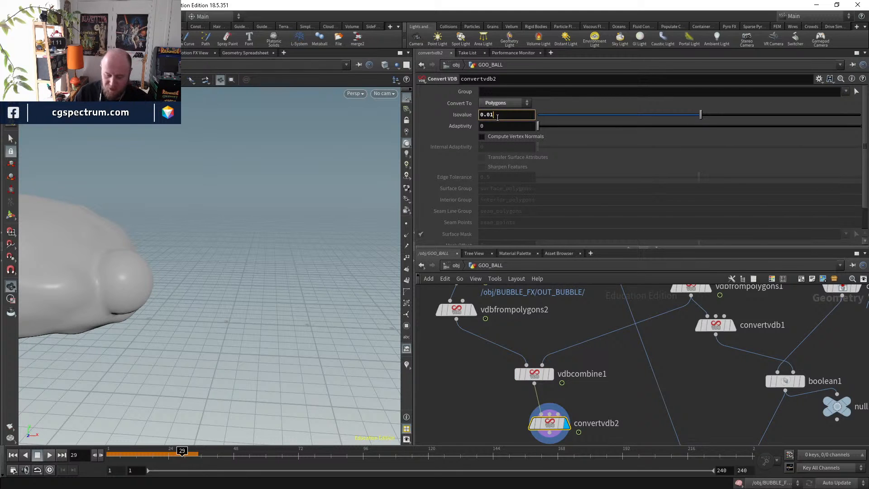
pyautogui.press('BackSpace')
pyautogui.write('2')
pyautogui.press('Return')
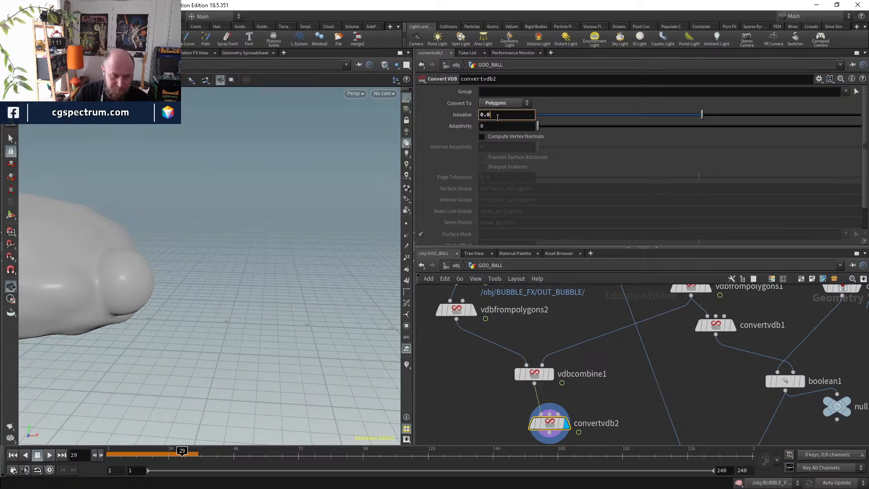
pyautogui.write('5')
pyautogui.press('Return')
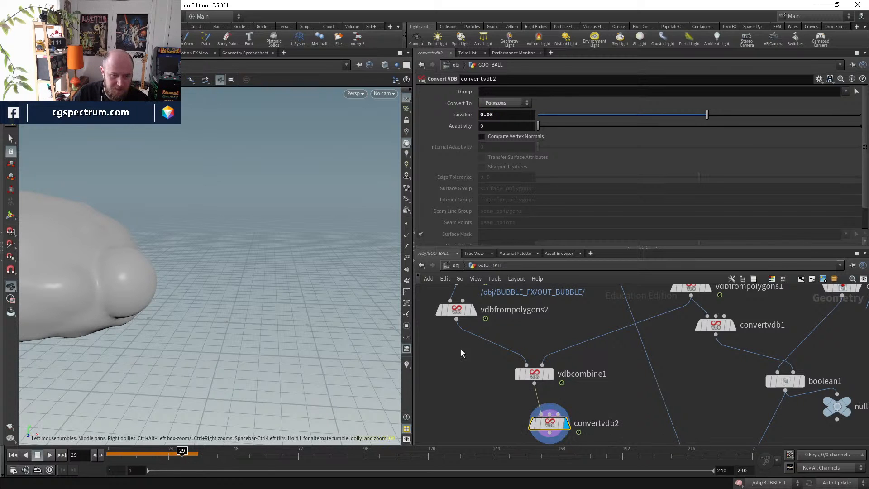
# - Insert a VDB Reshape SDF node between vdbfrompolygons2 and vdbcombine1 and display it
pyautogui.press('Tab')
pyautogui.write('vds')
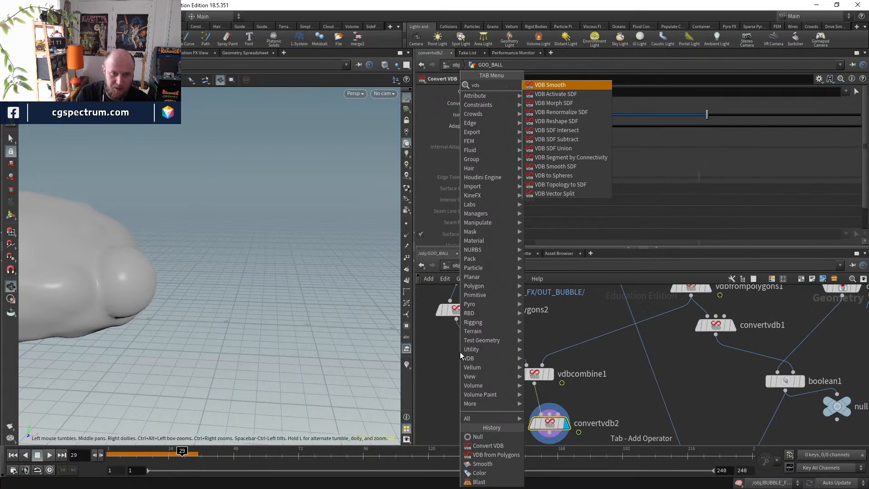
pyautogui.press('BackSpace')
pyautogui.write('bre')
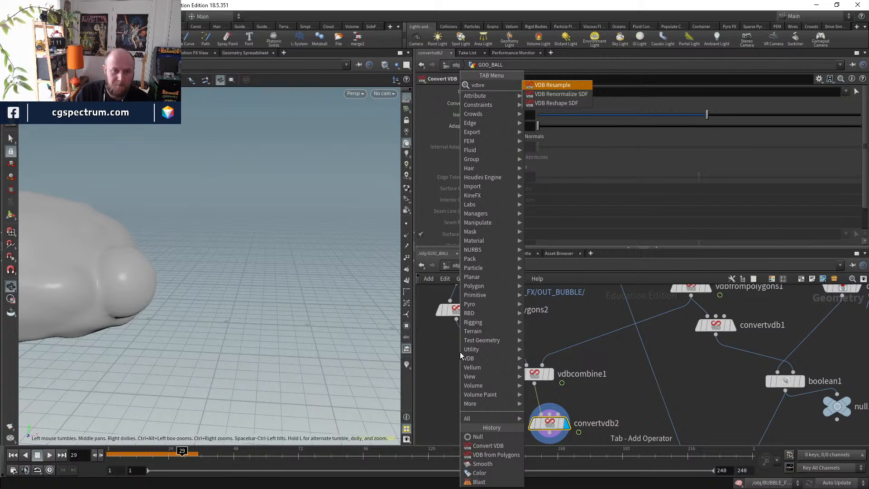
pyautogui.press('Down')
pyautogui.press('Down')
pyautogui.press('Return')
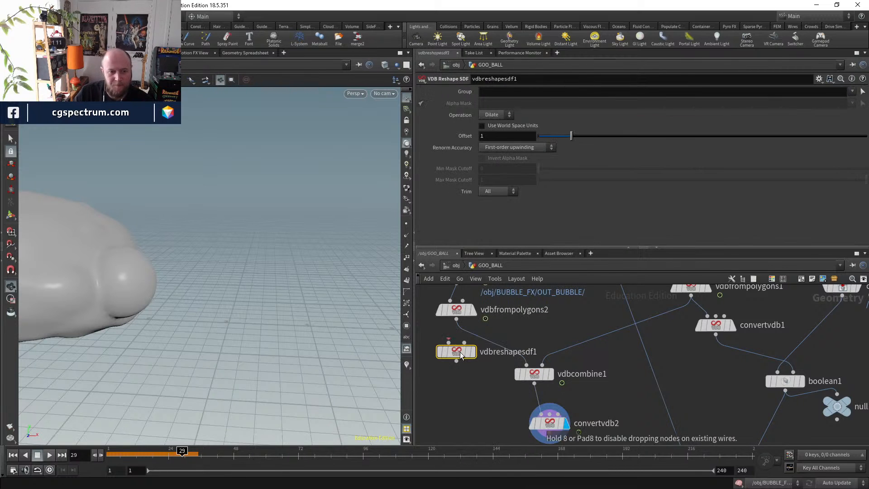
pyautogui.click(470, 349)
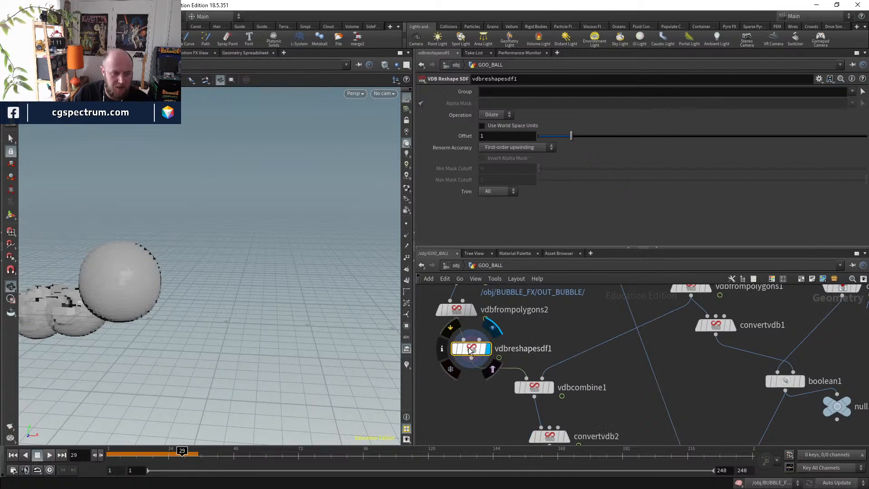
# - Check the dilated bubbles and vdbcombine1 at frame 33, and set the isovalue of the displayed convertvdb2 to 0.0
pyautogui.moveTo(233, 313); pyautogui.dragTo(193, 455)
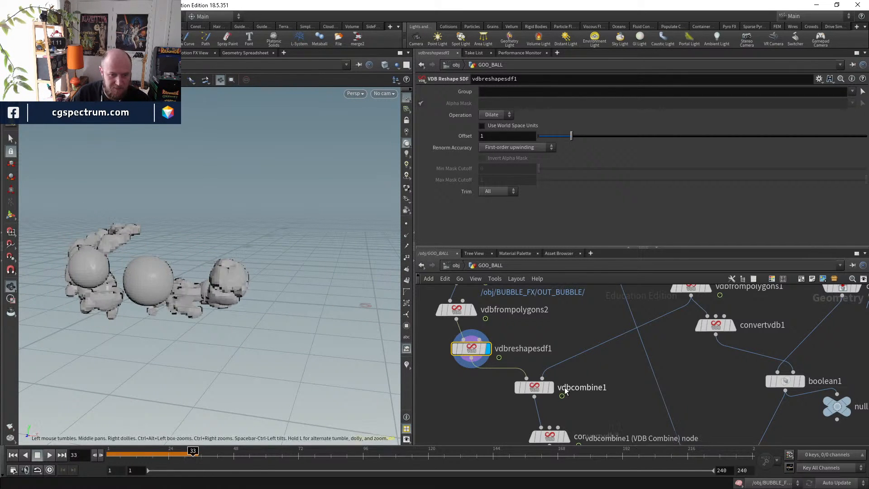
pyautogui.click(550, 387)
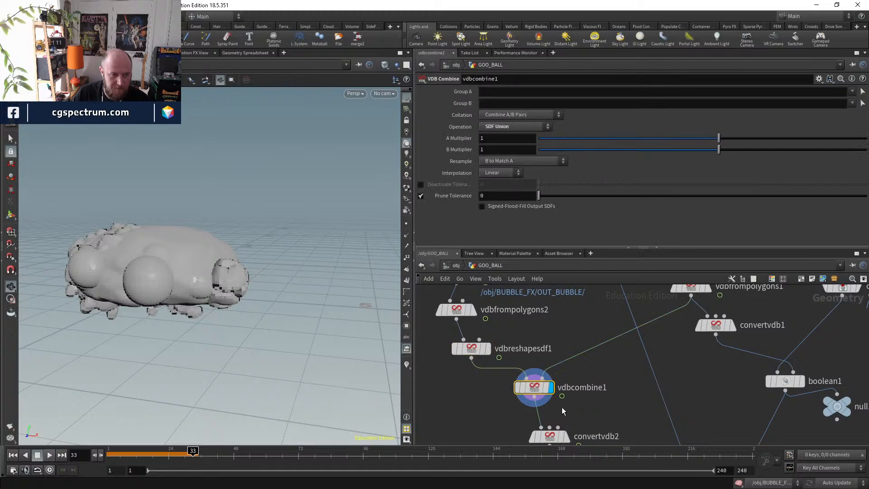
pyautogui.click(566, 438)
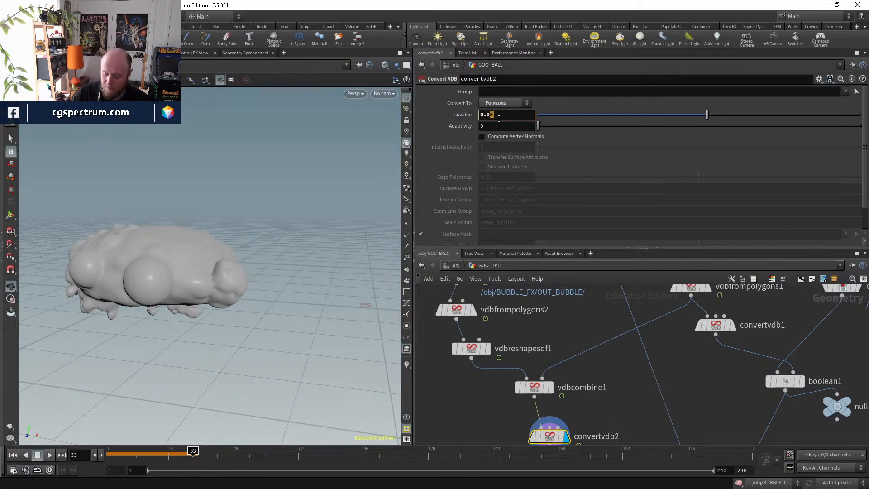
pyautogui.press('Return')
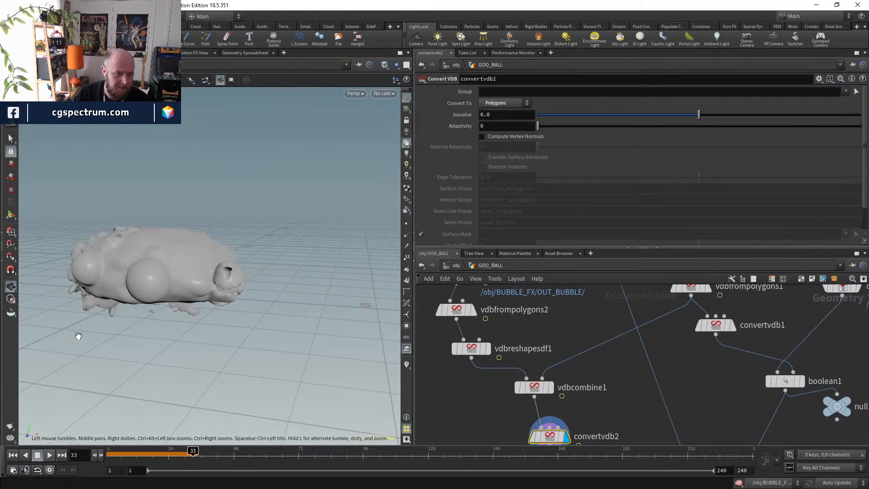
# - Examine the combined goo and bubble mesh from several angles and across frames, ending at frame 34
pyautogui.moveTo(203, 290); pyautogui.dragTo(217, 270)
pyautogui.moveTo(218, 270); pyautogui.dragTo(240, 277, button='right')
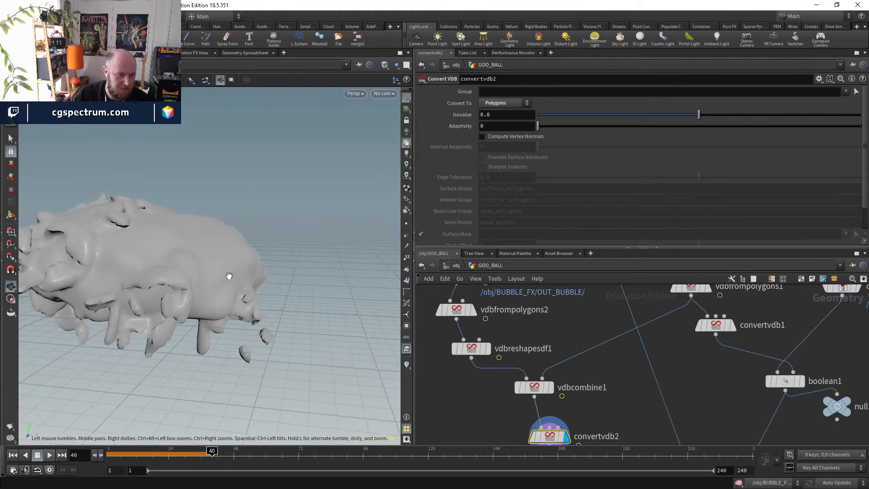
pyautogui.moveTo(228, 275)
pyautogui.mouseDown()
pyautogui.moveTo(247, 279)
pyautogui.moveTo(264, 268)
pyautogui.moveTo(220, 300)
pyautogui.moveTo(179, 287)
pyautogui.moveTo(334, 339)
pyautogui.moveTo(227, 399)
pyautogui.moveTo(197, 459)
pyautogui.moveTo(167, 448)
pyautogui.mouseUp()
pyautogui.press('w')
pyautogui.press('w')
pyautogui.moveTo(180, 452); pyautogui.dragTo(195, 451)
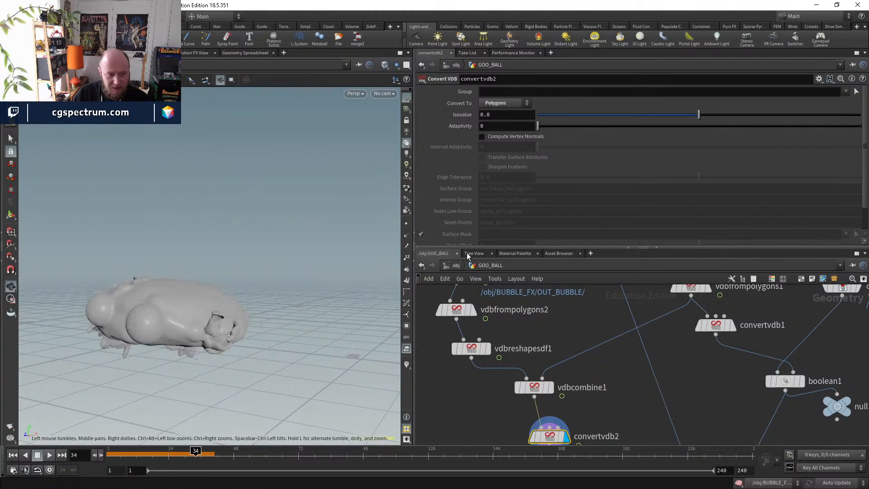
# - Go to the BUBBLE_FX network and examine its node chain around OUT_BUBBLE, merge2 and the dead and live branches
pyautogui.click(461, 265)
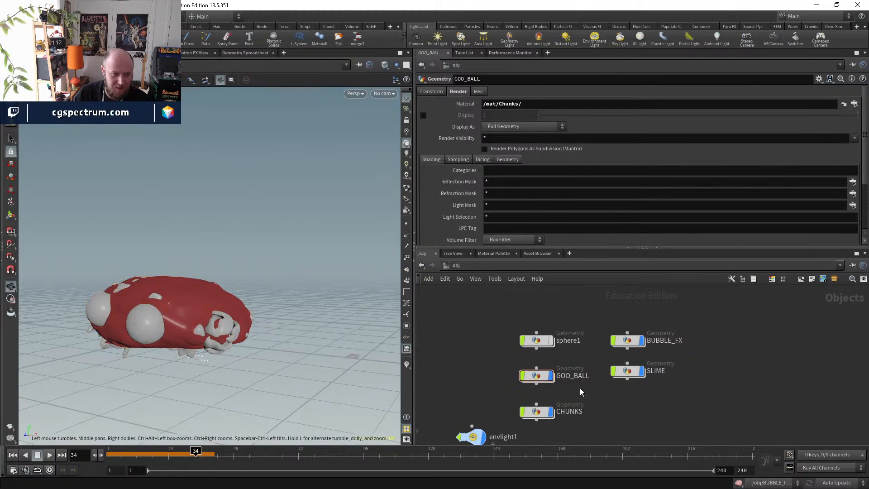
pyautogui.doubleClick(592, 361)
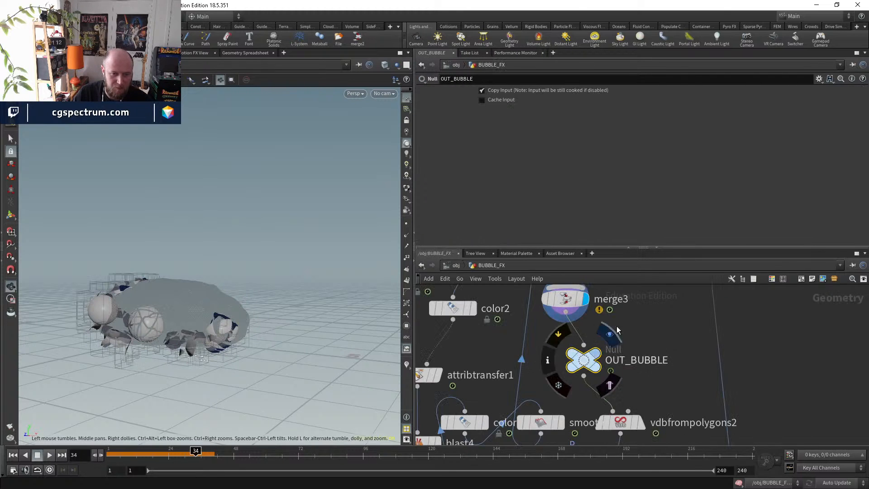
pyautogui.scroll(-3, 635, 380)
pyautogui.moveTo(644, 379); pyautogui.dragTo(577, 318, button='middle')
pyautogui.moveTo(663, 443); pyautogui.dragTo(646, 381, button='middle')
pyautogui.scroll(-1, 646, 381)
pyautogui.scroll(2, 645, 382)
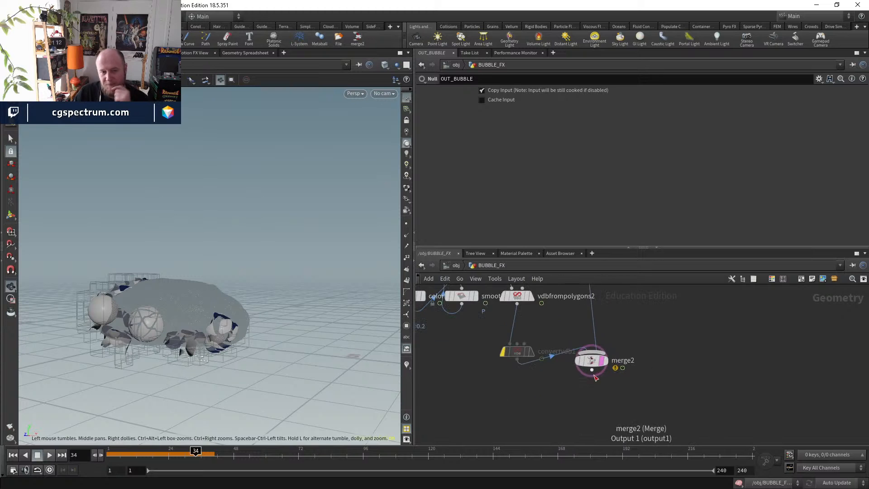
pyautogui.moveTo(565, 355); pyautogui.dragTo(643, 488, button='middle')
pyautogui.scroll(-3, 643, 486)
pyautogui.moveTo(633, 353); pyautogui.dragTo(619, 487, button='middle')
pyautogui.moveTo(558, 371); pyautogui.dragTo(563, 421, button='middle')
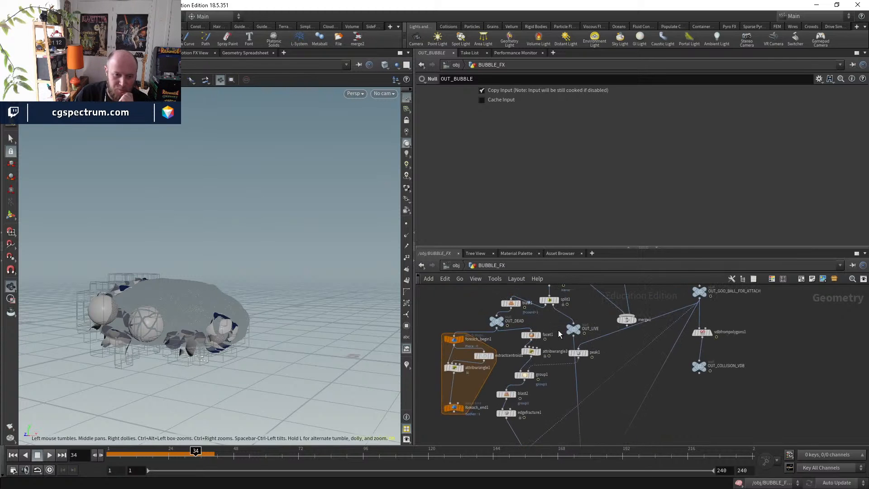
# - Display OUT_DEAD in BUBBLE_FX and review the bubbles across frames up to frame 34
pyautogui.moveTo(558, 330); pyautogui.dragTo(553, 379, button='middle')
pyautogui.scroll(3, 505, 335)
pyautogui.click(490, 402)
pyautogui.click(474, 402)
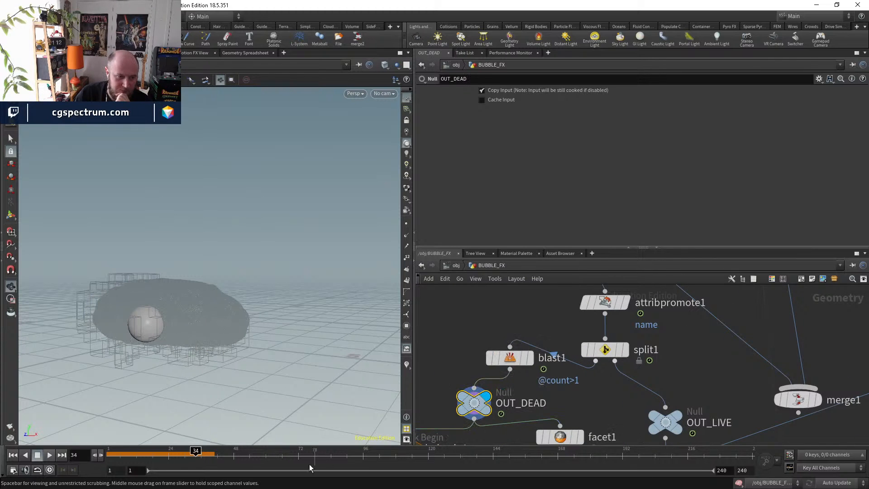
pyautogui.moveTo(182, 455); pyautogui.dragTo(195, 452)
pyautogui.moveTo(584, 390); pyautogui.dragTo(607, 315, button='middle')
pyautogui.scroll(-3, 720, 324)
# - Return to the object level and create a new Geometry object beside BUBBLE_FX
pyautogui.click(458, 266)
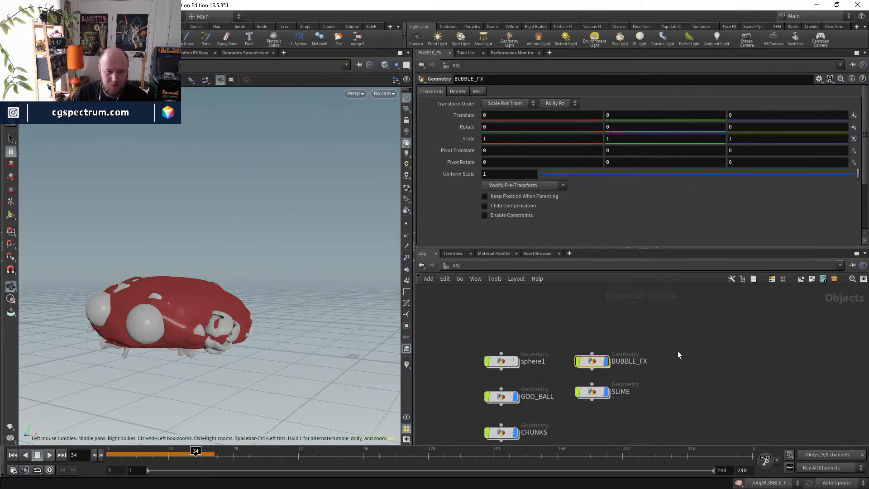
pyautogui.moveTo(701, 361); pyautogui.dragTo(610, 361, button='middle')
pyautogui.press('Tab')
pyautogui.write('geo')
pyautogui.press('Return')
pyautogui.click(610, 363)
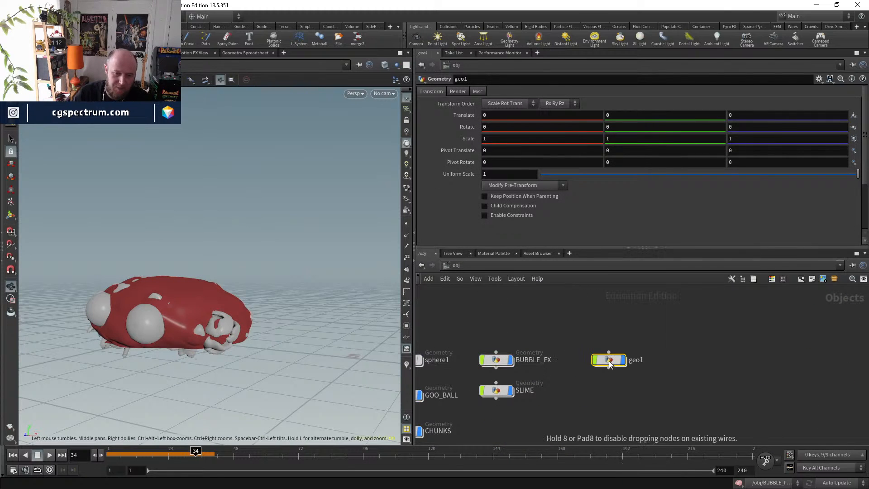
# - Add an Object Merge node inside the new geo1 object
pyautogui.doubleClick(609, 361)
pyautogui.press('Tab')
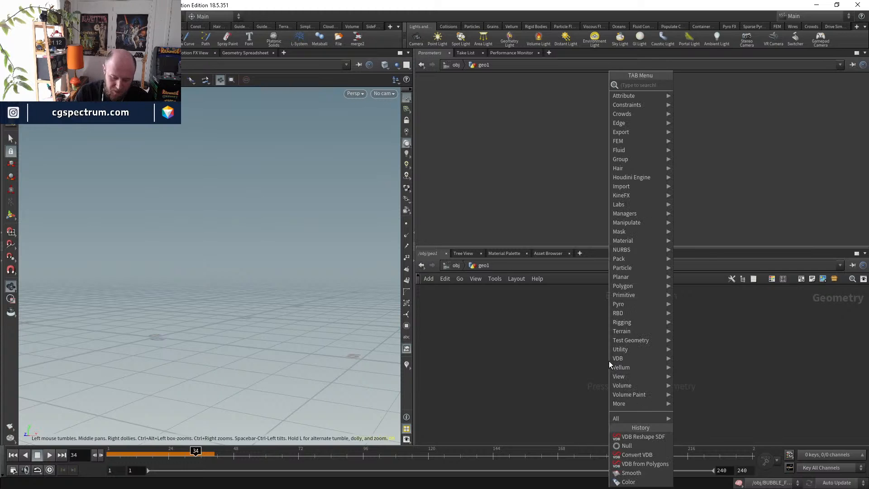
pyautogui.write('obj m')
pyautogui.press('Return')
pyautogui.click(610, 362)
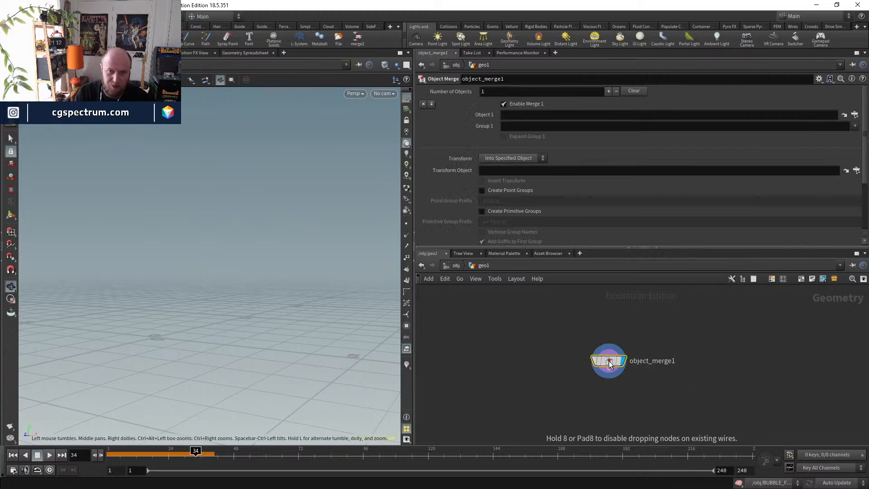
# - Set the Object Merge's Object 1 to /obj/BUBBLE_FX/OUT_DEAD
pyautogui.click(855, 115)
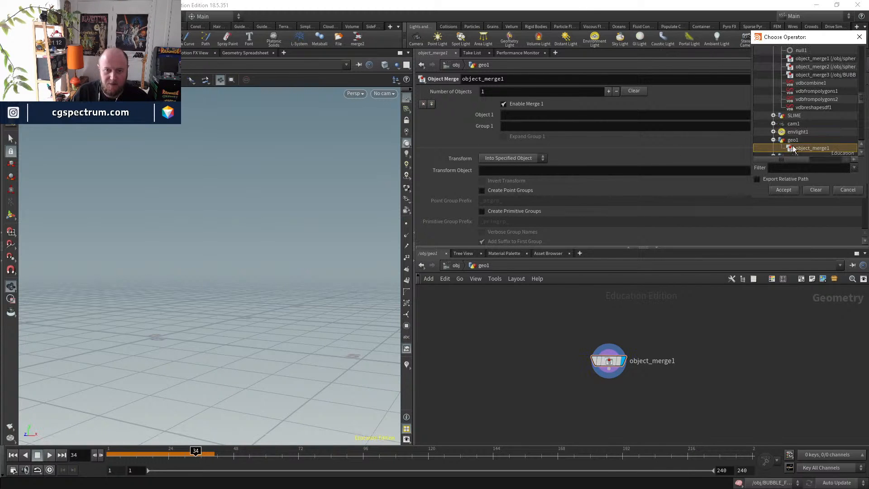
pyautogui.scroll(10, 816, 115)
pyautogui.scroll(5, 832, 105)
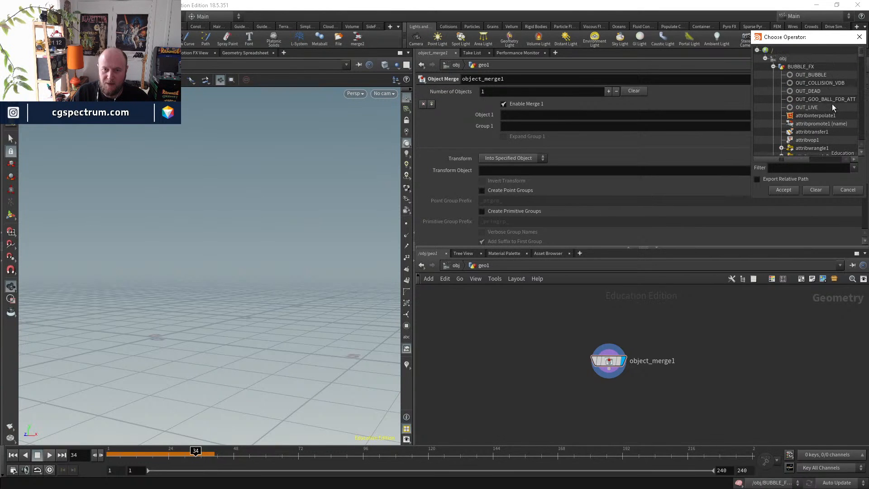
pyautogui.doubleClick(824, 92)
# - Add a Peak node after object_merge1, display it and set its distance to -0.03
pyautogui.press('Tab')
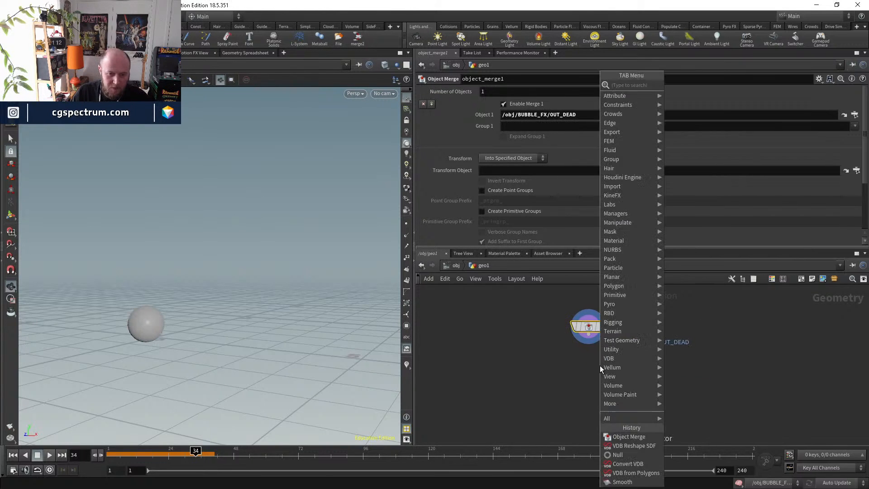
pyautogui.write('peak')
pyautogui.press('Return')
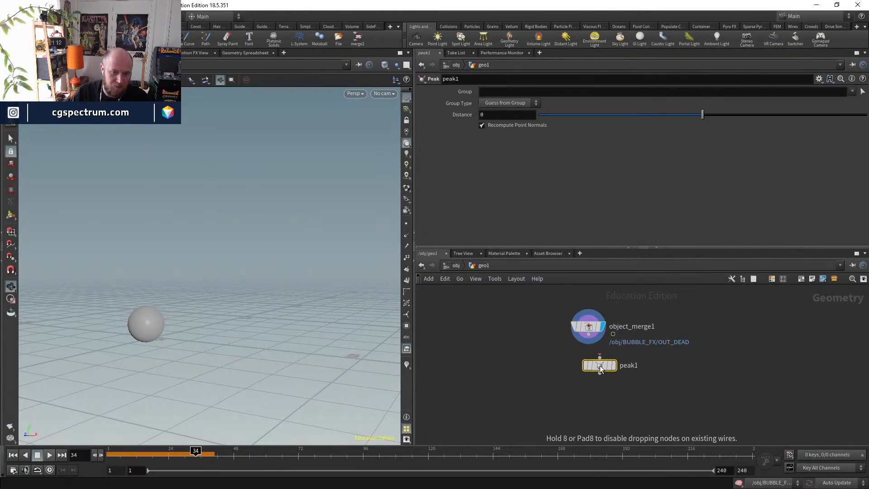
pyautogui.scroll(4, 600, 366)
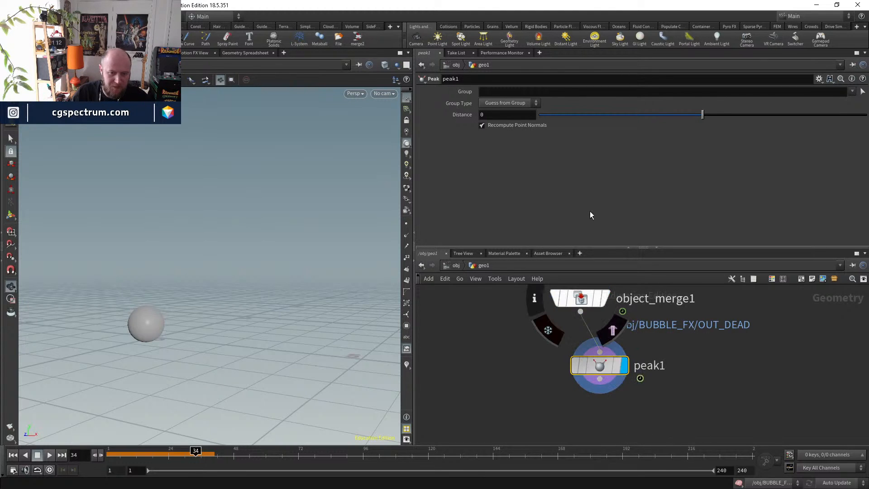
pyautogui.moveTo(696, 115); pyautogui.dragTo(703, 116)
pyautogui.moveTo(673, 420); pyautogui.dragTo(666, 388, button='middle')
pyautogui.moveTo(591, 333); pyautogui.dragTo(579, 330)
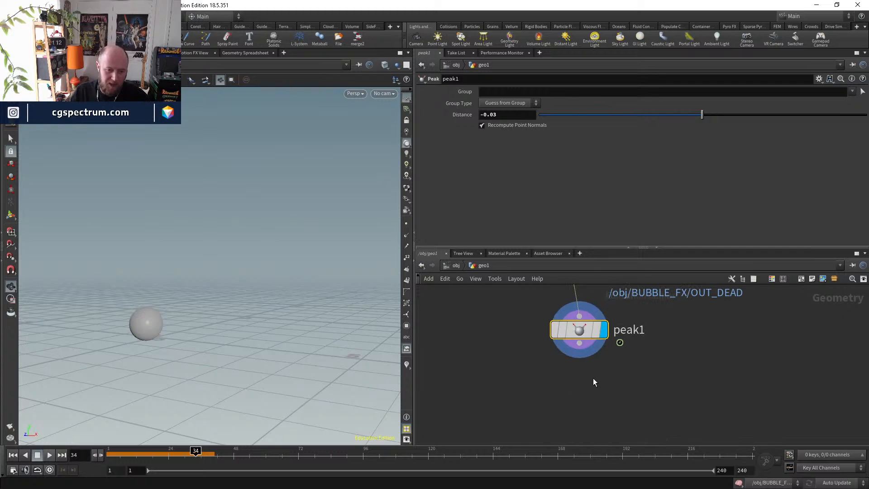
# - Add a VDB from Polygons node, feed it from peak1 and display it
pyautogui.press('Tab')
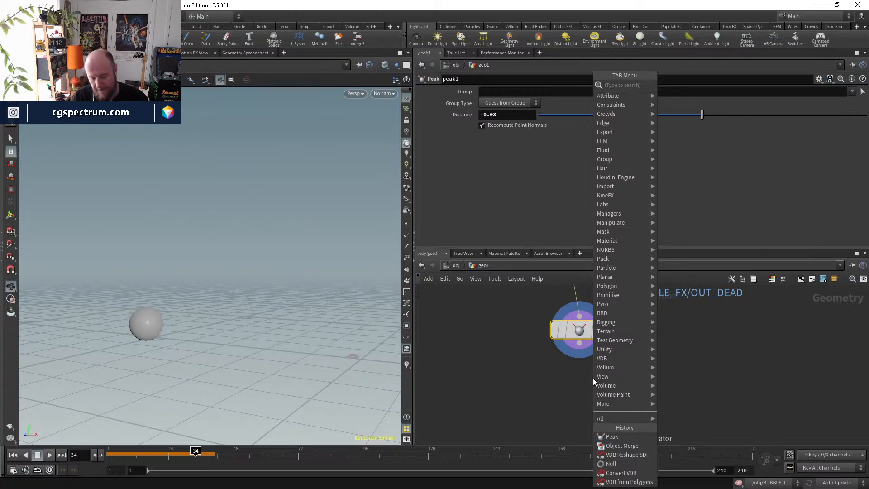
pyautogui.write('vdbfrom')
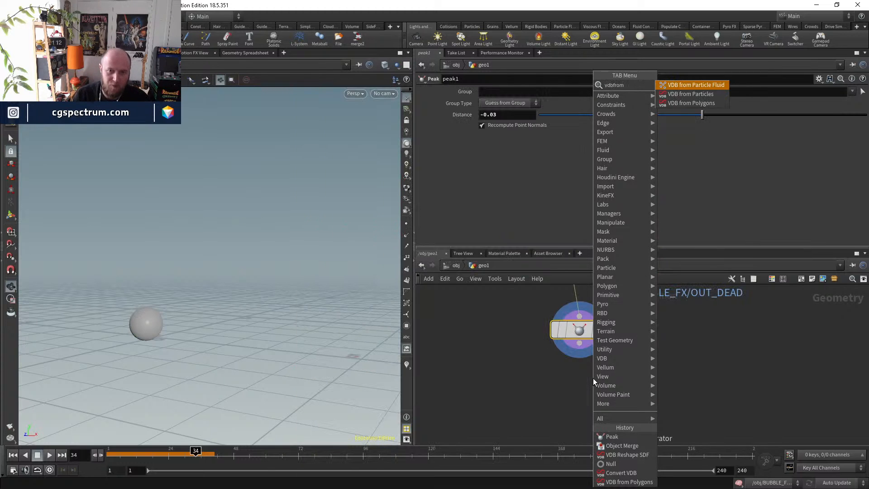
pyautogui.press('Down')
pyautogui.press('Down')
pyautogui.press('Return')
pyautogui.press('Return')
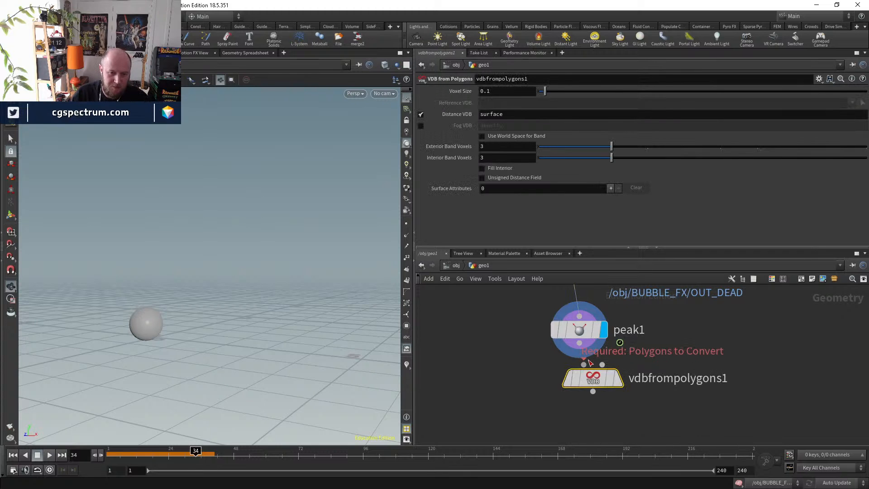
pyautogui.click(586, 382)
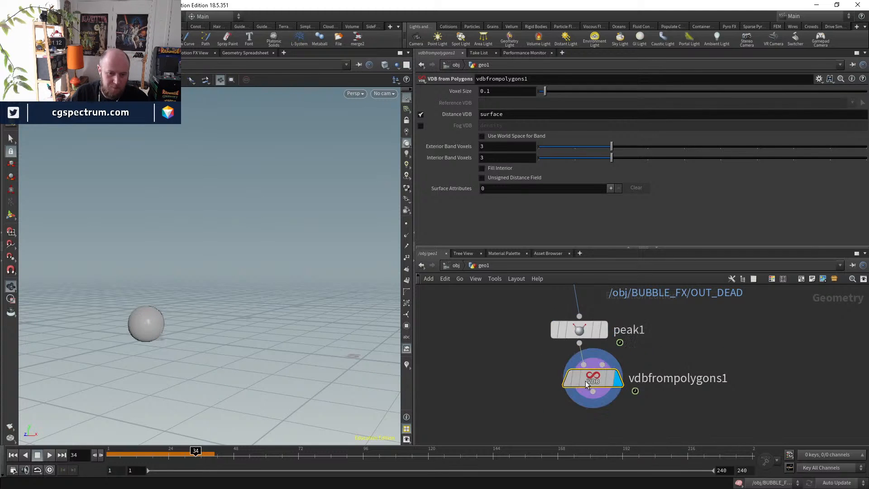
# - Make vdbfrompolygons1 output a density Fog VDB instead of the Distance VDB, and check it at frame 29
pyautogui.click(422, 114)
pyautogui.click(420, 126)
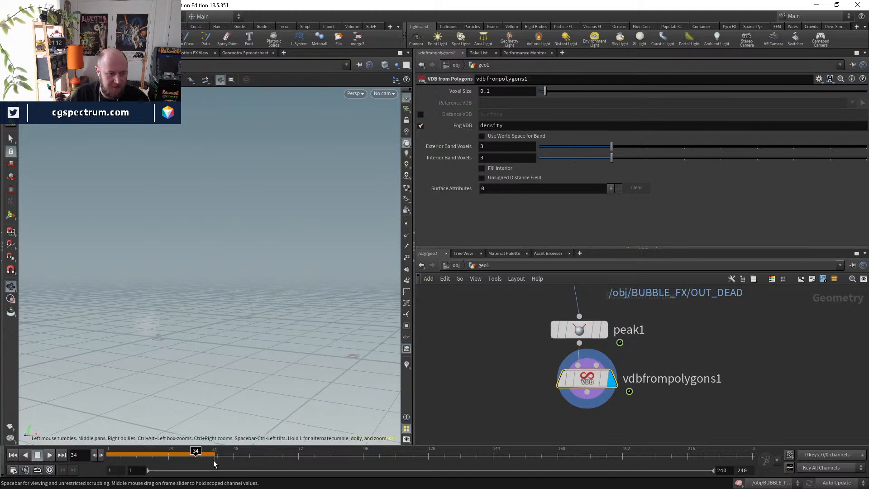
pyautogui.moveTo(214, 463); pyautogui.dragTo(182, 455)
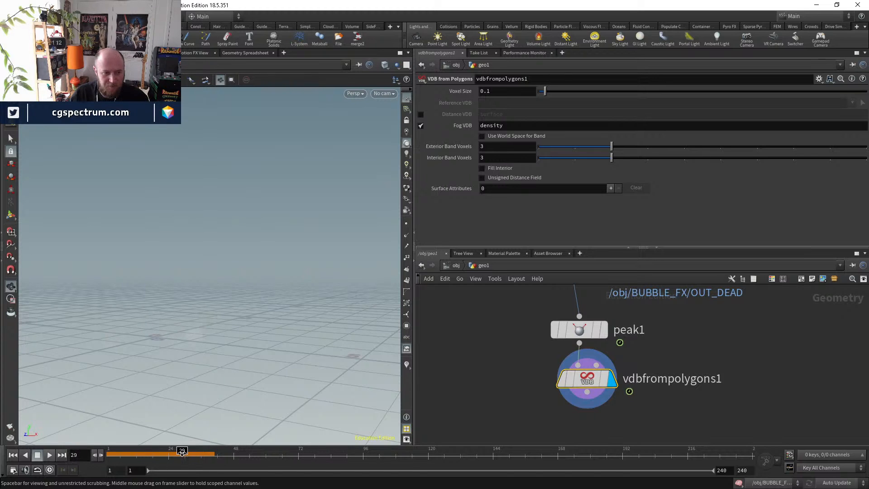
pyautogui.scroll(-2, 603, 388)
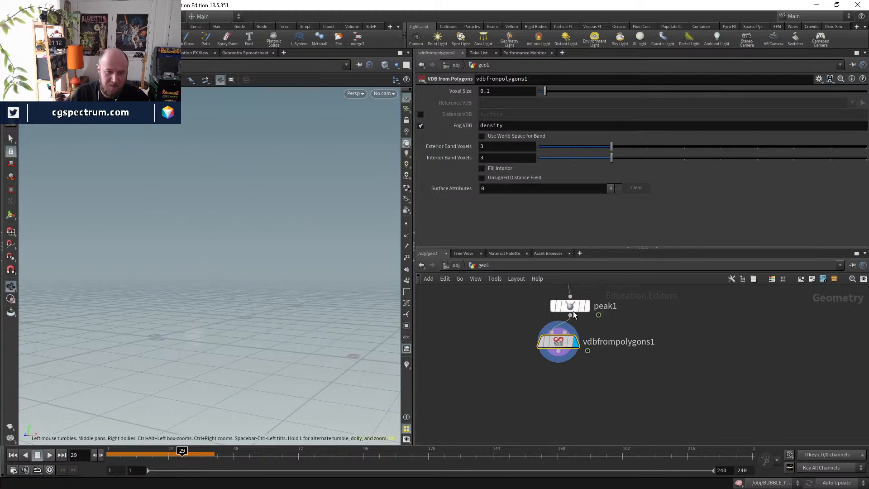
pyautogui.middleClick(560, 347)
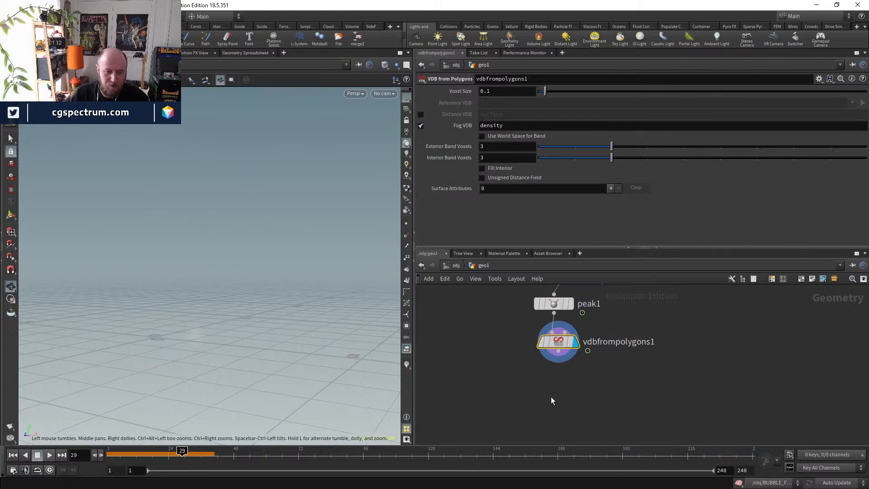
# - Add a DOP Network, wire vdbfrompolygons1 into its first input and go inside the network
pyautogui.press('Tab')
pyautogui.write('dopn')
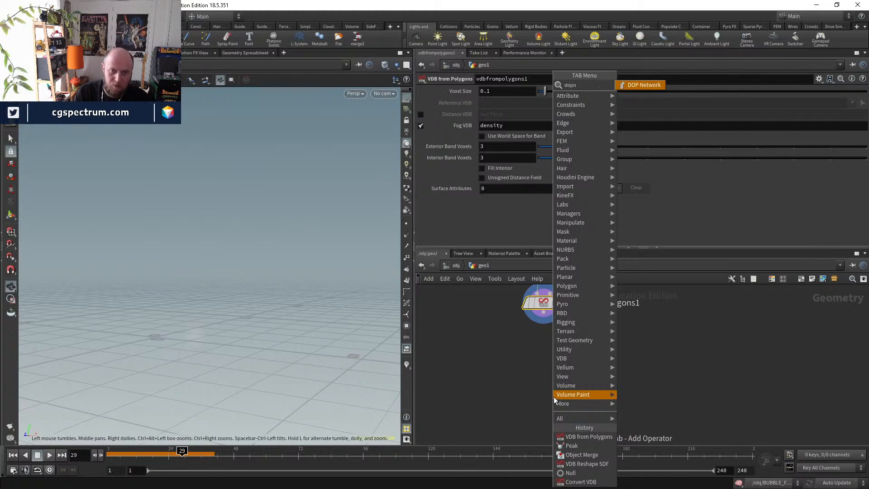
pyautogui.press('Return')
pyautogui.click(553, 397)
pyautogui.click(544, 314)
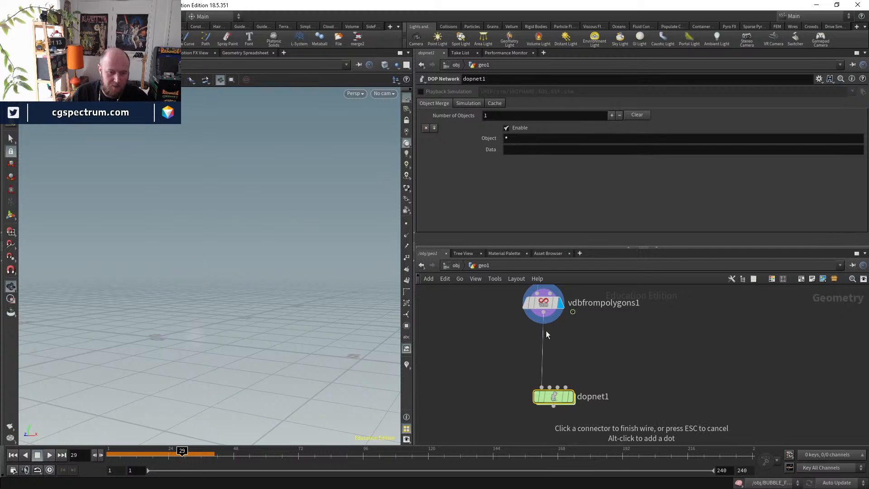
pyautogui.click(554, 394)
pyautogui.doubleClick(552, 397)
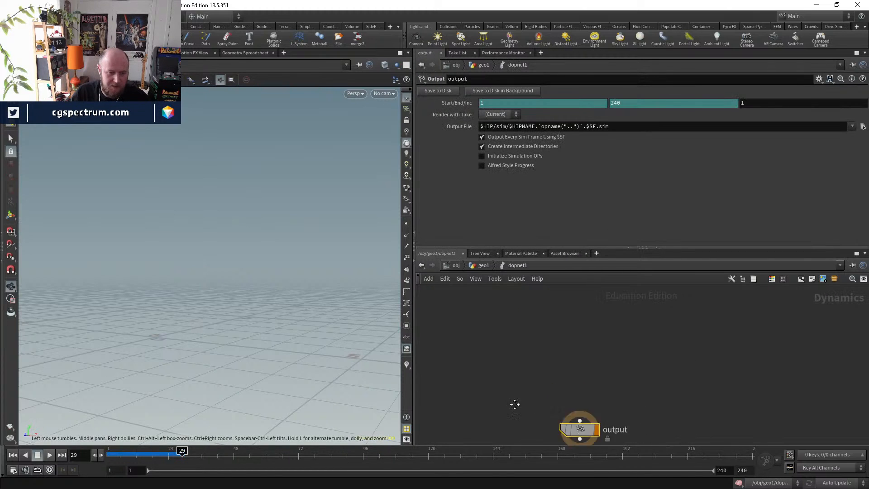
# - Add a standard Pyro Solver in the DOP network and wire it into the output node
pyautogui.press('Tab')
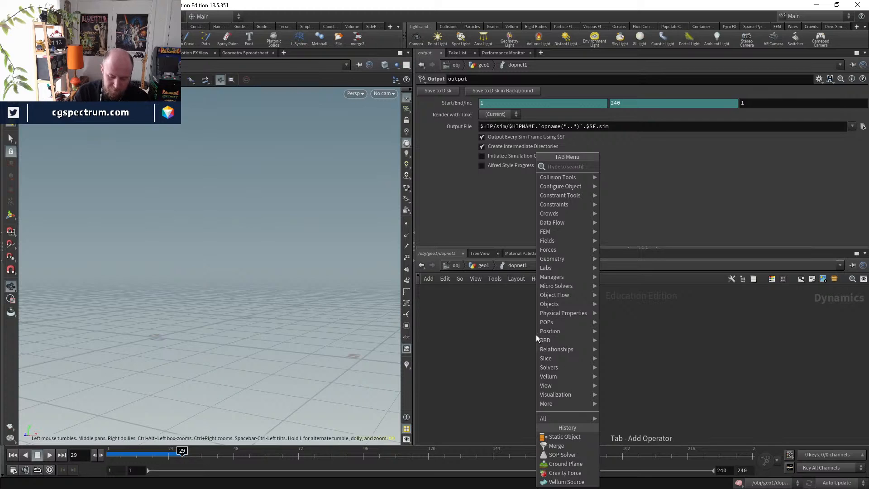
pyautogui.write('static')
pyautogui.press('Return')
pyautogui.click(536, 335)
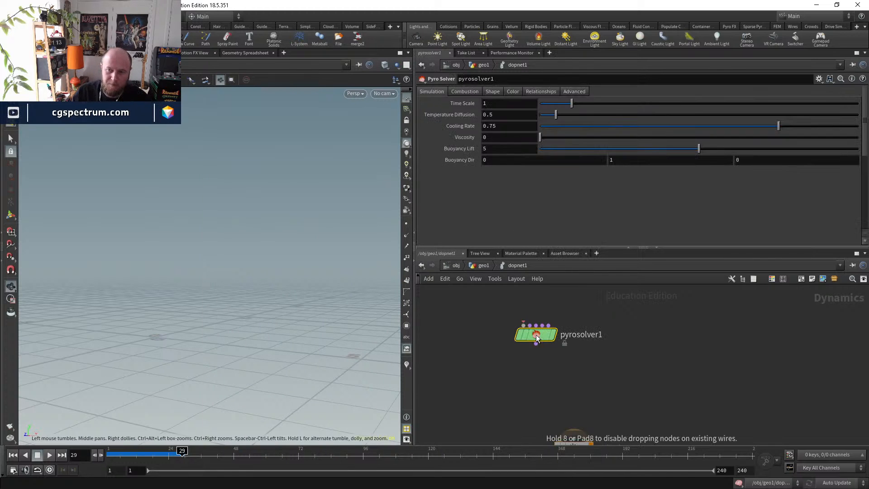
pyautogui.click(533, 343)
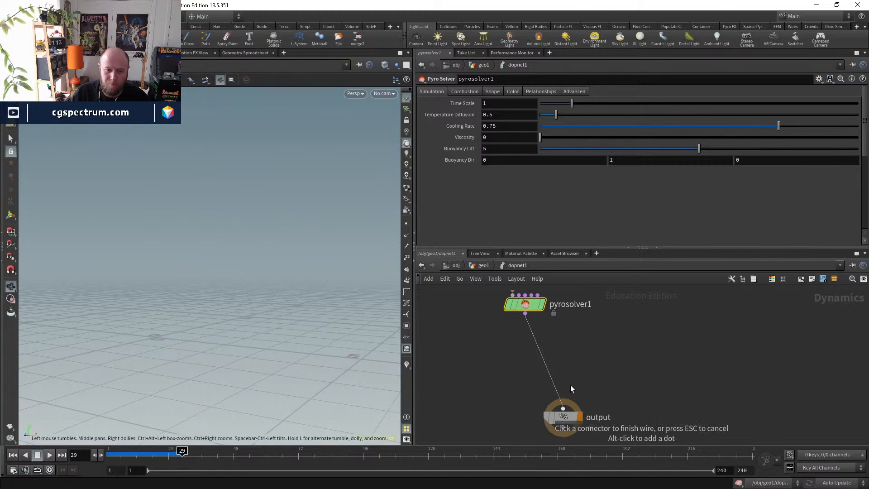
pyautogui.click(571, 387)
pyautogui.moveTo(581, 381); pyautogui.dragTo(576, 453, button='middle')
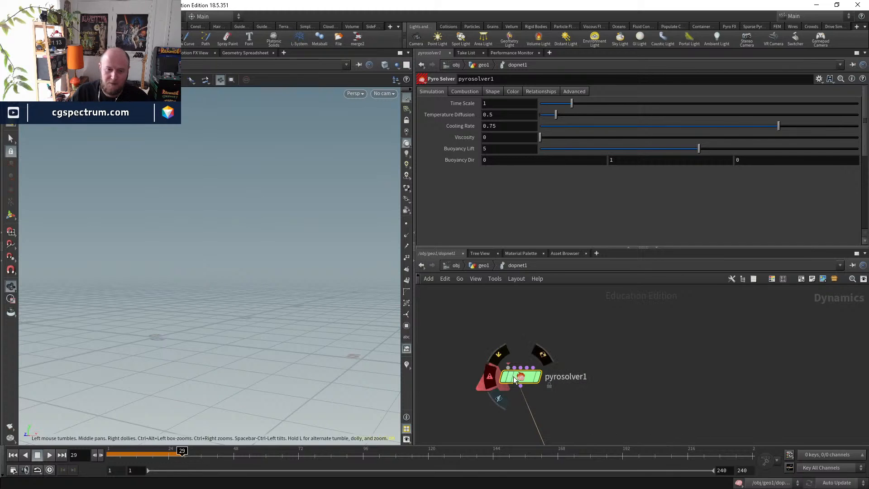
pyautogui.moveTo(514, 377); pyautogui.dragTo(545, 382)
pyautogui.moveTo(481, 347); pyautogui.dragTo(497, 380, button='middle')
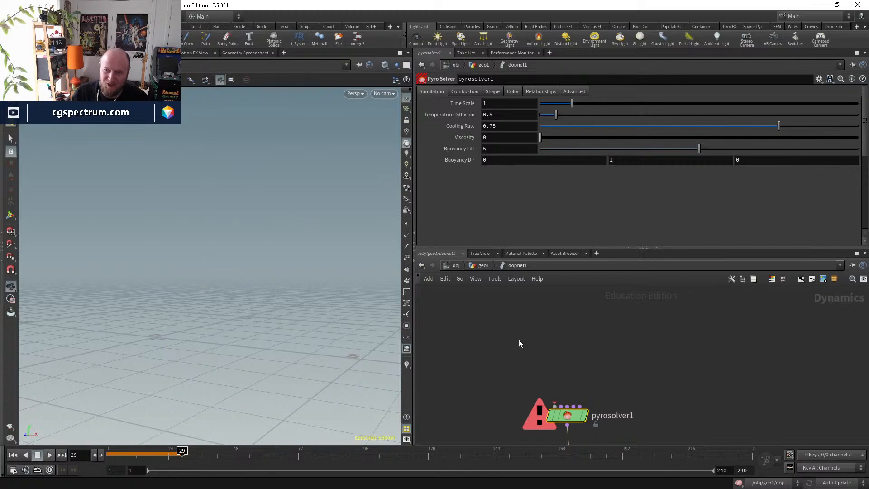
# - Add a non-sparse Smoke Object and connect it to the pyro solver's required object input
pyautogui.press('Tab')
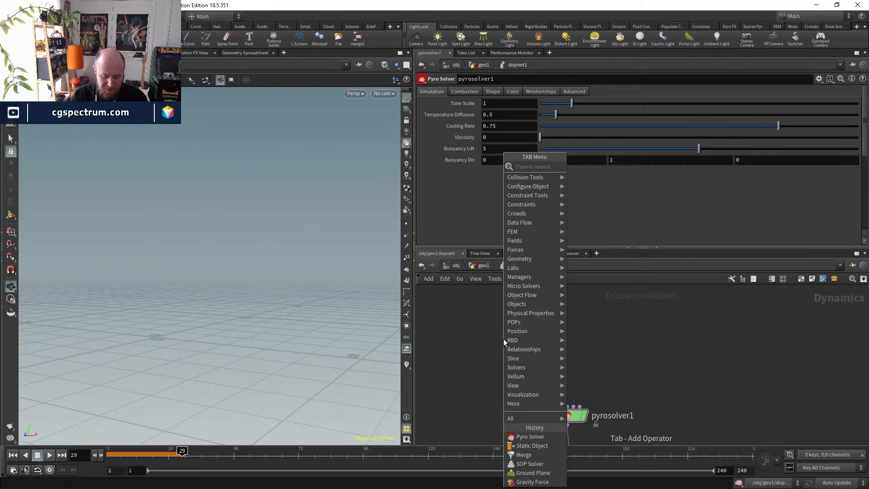
pyautogui.write('pyro')
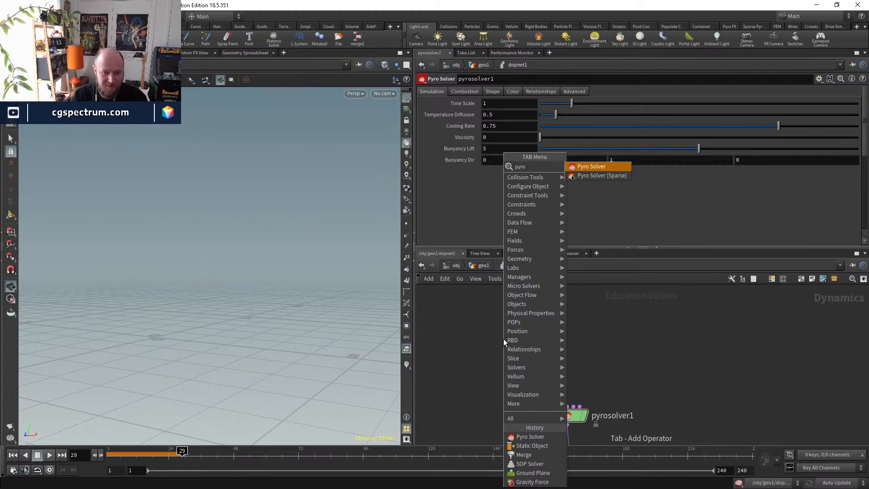
pyautogui.press('Escape')
pyautogui.press('Tab')
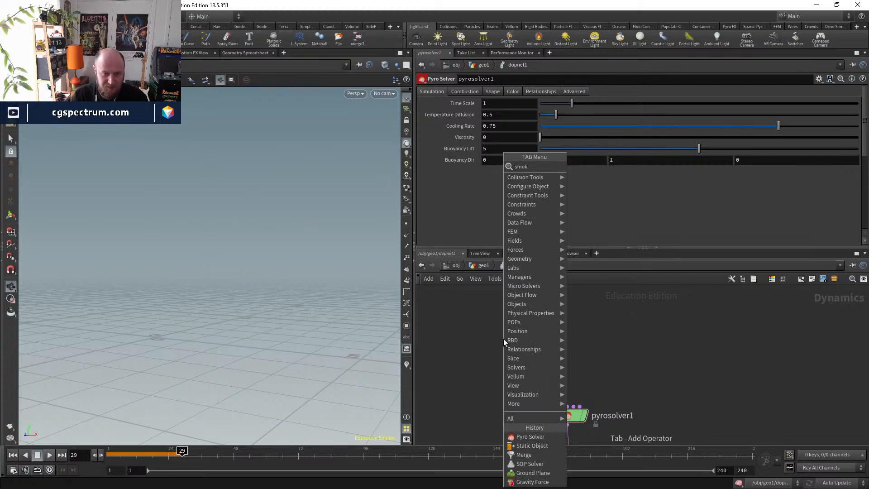
pyautogui.write('smoke')
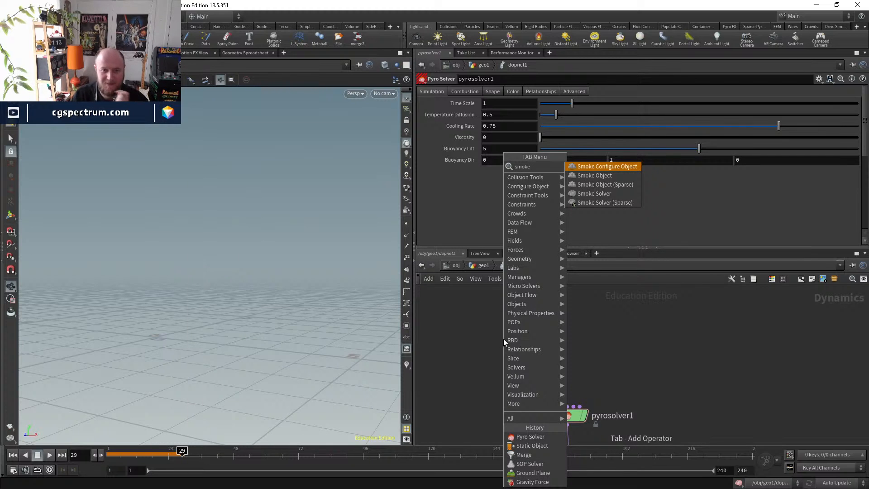
pyautogui.press('Down')
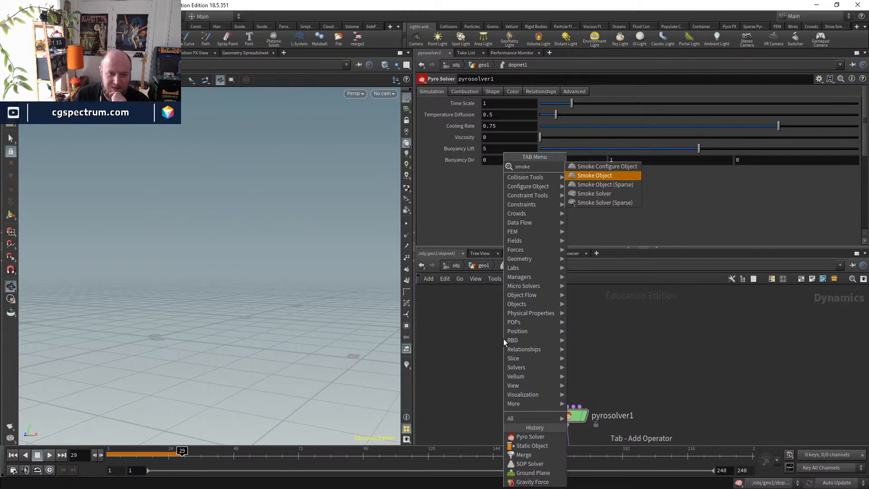
pyautogui.press('Return')
pyautogui.click(504, 339)
pyautogui.click(504, 348)
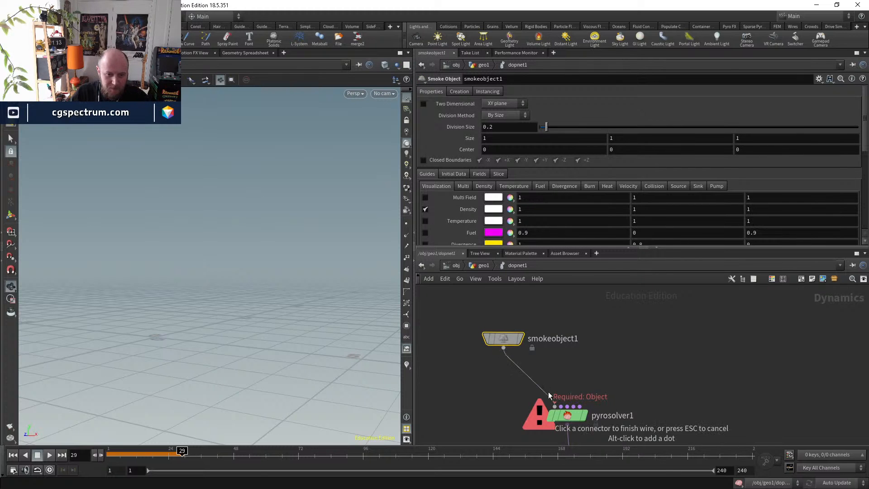
pyautogui.click(555, 407)
# - Add a Volume Source node above the pyro solver and wire it into the solver's last input
pyautogui.press('Tab')
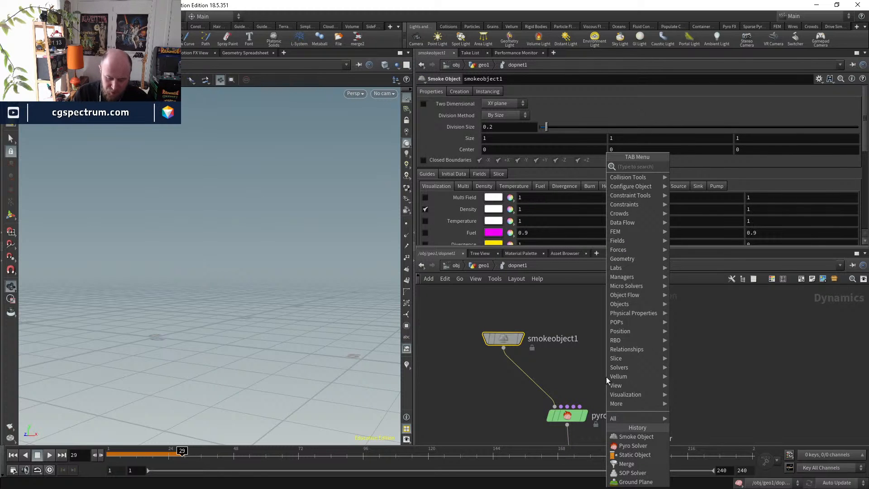
pyautogui.write('vol')
pyautogui.press('Return')
pyautogui.click(606, 376)
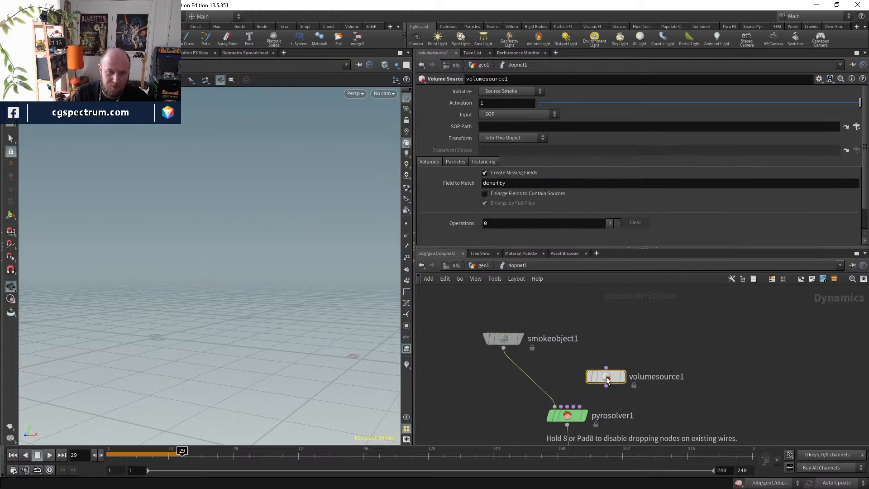
pyautogui.click(607, 386)
pyautogui.click(580, 406)
pyautogui.moveTo(607, 376); pyautogui.dragTo(619, 362)
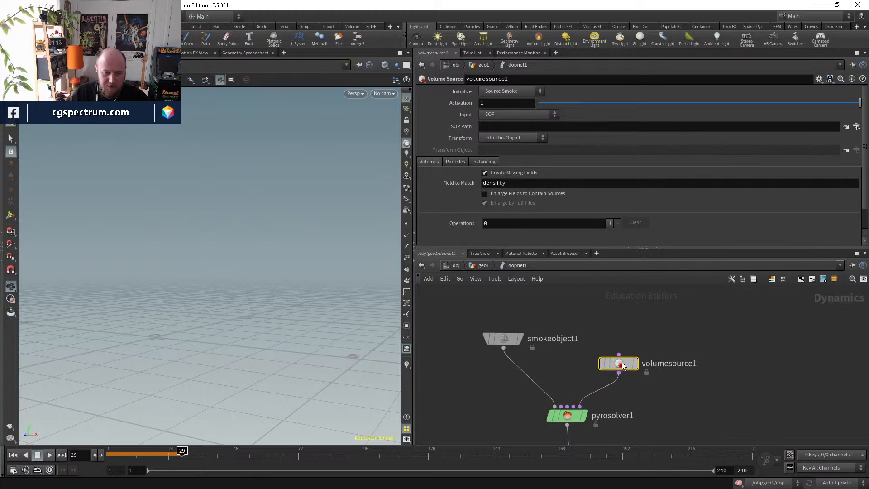
# - Check which input feeds dopnet1, and set the Volume Source's Input to First Context Geometry
pyautogui.press('u')
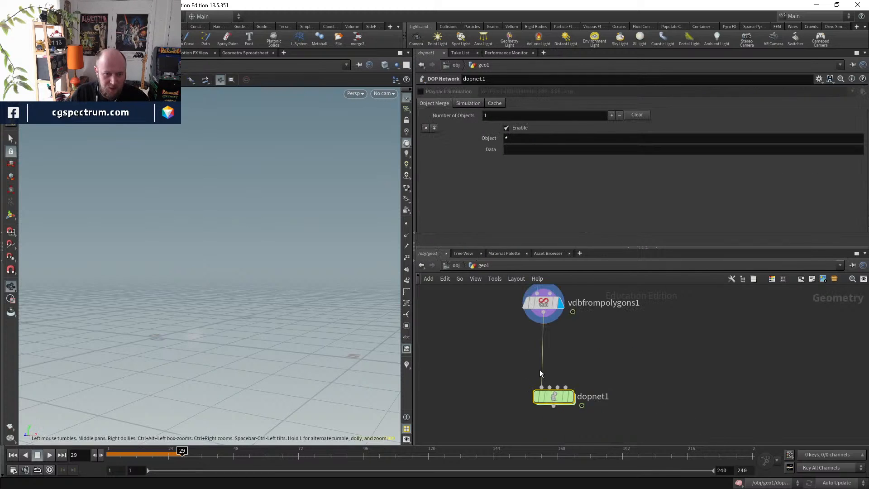
pyautogui.doubleClick(553, 398)
pyautogui.click(512, 115)
pyautogui.click(509, 133)
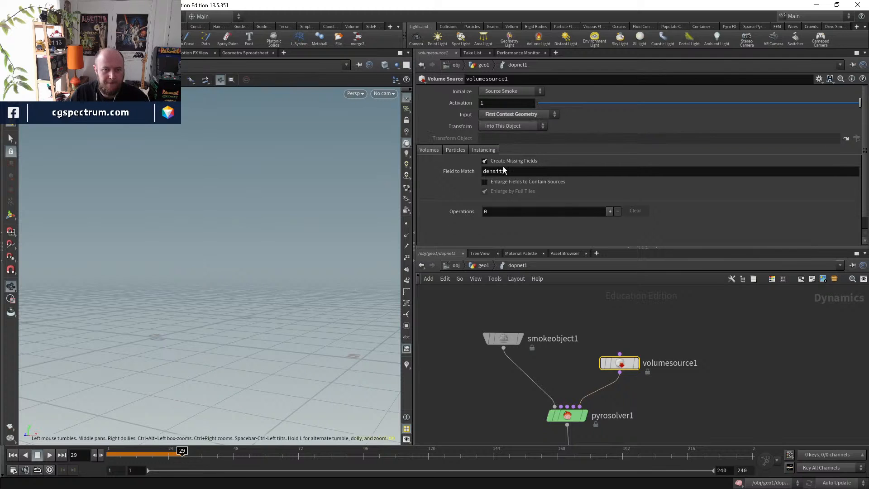
# - Add one operation to the Volume Source with density as both Source Volume and Target Field
pyautogui.click(610, 211)
pyautogui.scroll(-2, 591, 227)
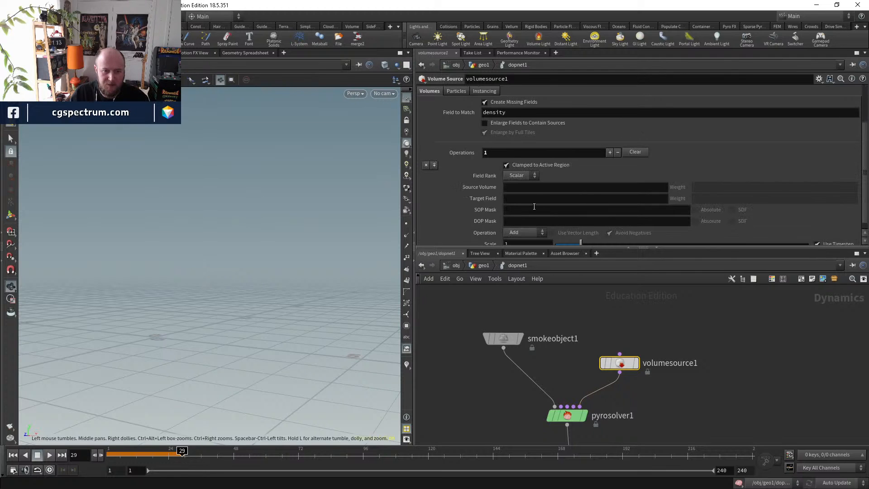
pyautogui.click(541, 187)
pyautogui.write('density')
pyautogui.press('Tab')
pyautogui.write('d')
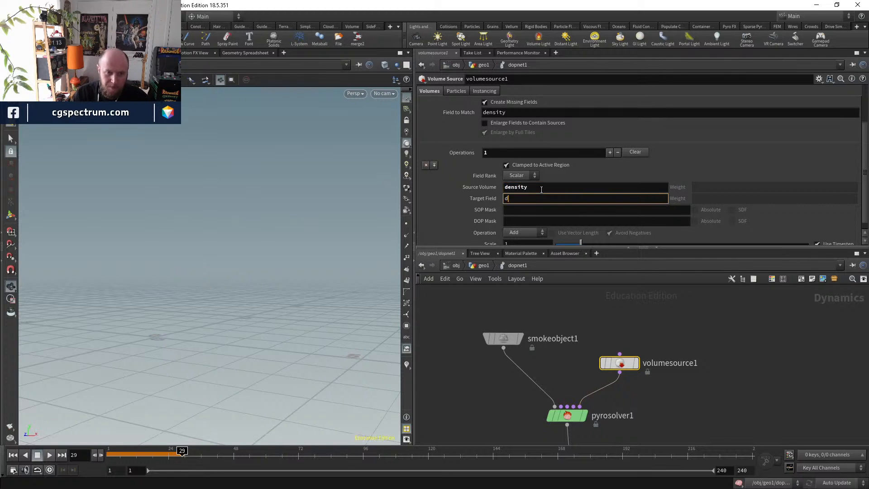
pyautogui.write('ensity')
pyautogui.press('Return')
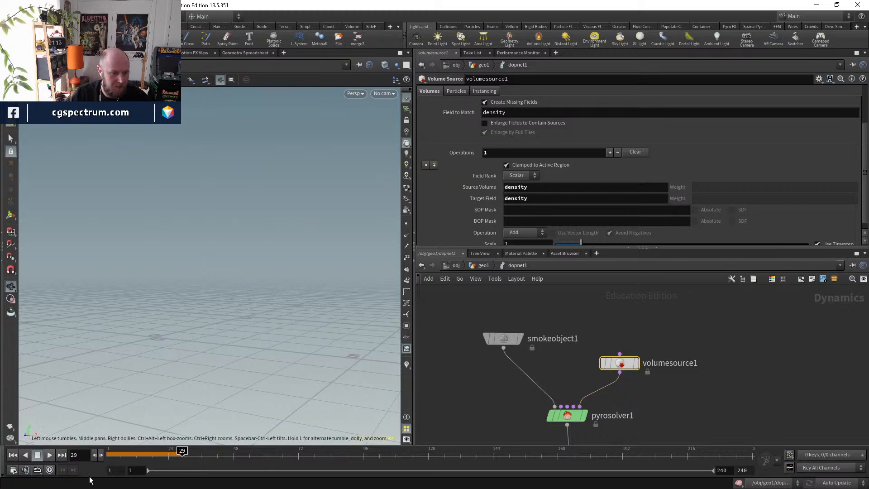
# - Return to frame 1 and stretch the Smoke Object's container to about 6.3 × 3.2 × 6.2 with its viewport handles
pyautogui.click(10, 455)
pyautogui.click(502, 338)
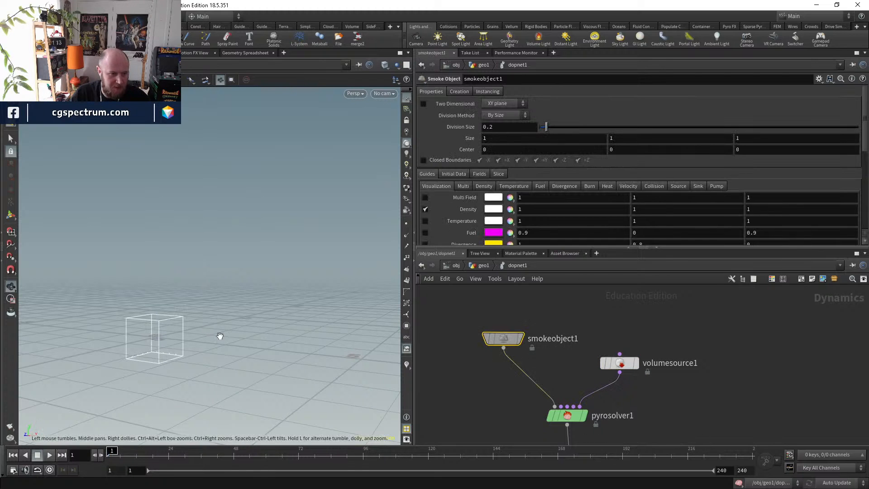
pyautogui.press('Return')
pyautogui.moveTo(174, 351); pyautogui.dragTo(347, 373)
pyautogui.moveTo(239, 325); pyautogui.dragTo(240, 220)
pyautogui.keyDown('alt'); pyautogui.moveTo(236, 271); pyautogui.dragTo(202, 315); pyautogui.keyUp('alt')
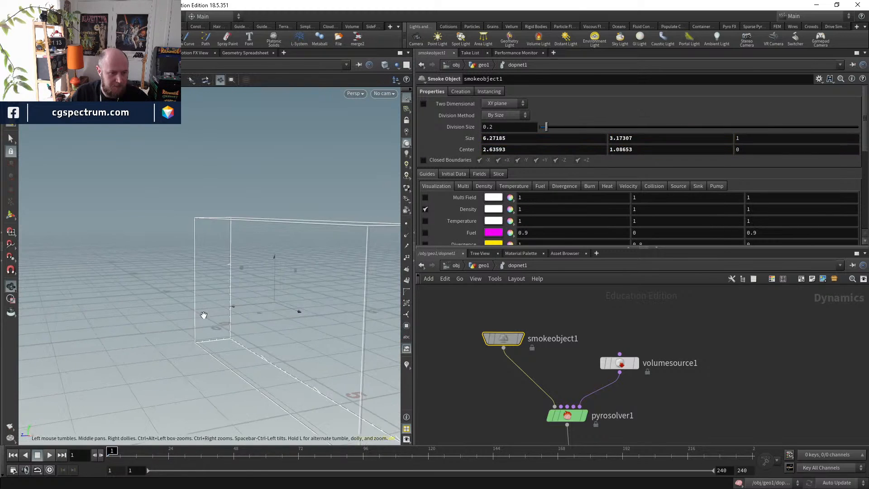
pyautogui.keyDown('alt'); pyautogui.moveTo(202, 314); pyautogui.dragTo(239, 370, button='right'); pyautogui.keyUp('alt')
pyautogui.moveTo(226, 306); pyautogui.dragTo(176, 312)
# - Enlarge the smoke container on several sides to about 9.2 × 4.8 × 8.3, centred near 1.6, 1.9, -0.4
pyautogui.keyDown('alt'); pyautogui.moveTo(269, 312); pyautogui.dragTo(280, 351); pyautogui.keyUp('alt')
pyautogui.keyDown('alt'); pyautogui.moveTo(228, 343); pyautogui.dragTo(290, 326); pyautogui.keyUp('alt')
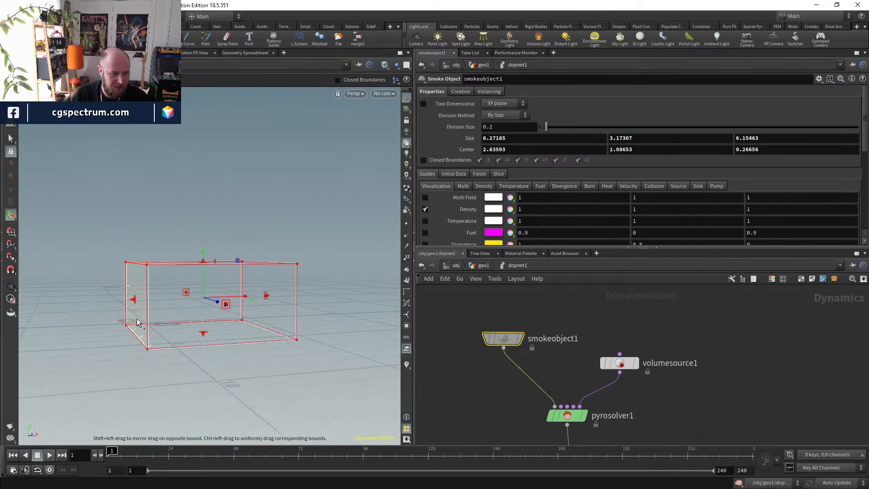
pyautogui.moveTo(136, 319); pyautogui.dragTo(69, 325)
pyautogui.moveTo(154, 333)
pyautogui.keyDown('alt'); pyautogui.mouseDown()
pyautogui.moveTo(169, 334)
pyautogui.moveTo(229, 291)
pyautogui.moveTo(233, 259)
pyautogui.moveTo(249, 267)
pyautogui.moveTo(237, 237)
pyautogui.moveTo(203, 299)
pyautogui.moveTo(153, 323)
pyautogui.mouseUp(); pyautogui.keyUp('alt')
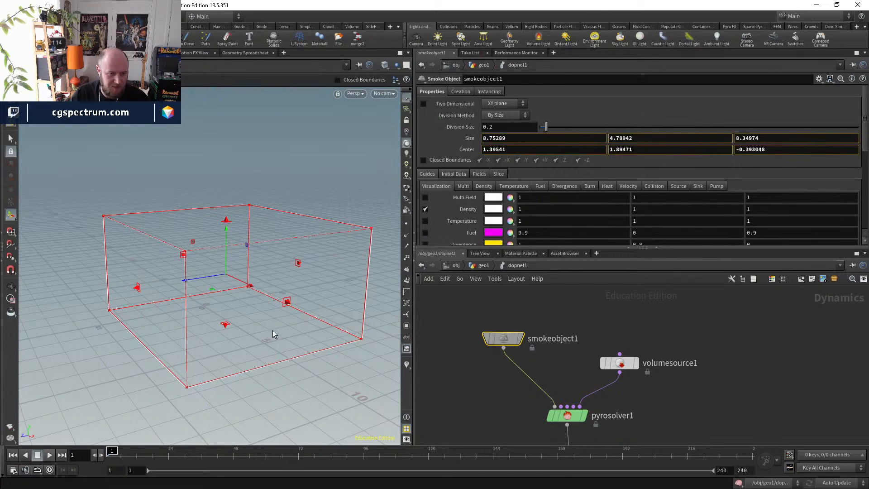
pyautogui.moveTo(273, 330); pyautogui.dragTo(282, 338)
pyautogui.keyDown('alt'); pyautogui.moveTo(187, 342); pyautogui.dragTo(274, 324); pyautogui.keyUp('alt')
pyautogui.keyDown('alt'); pyautogui.moveTo(235, 335); pyautogui.dragTo(223, 355, button='right'); pyautogui.keyUp('alt')
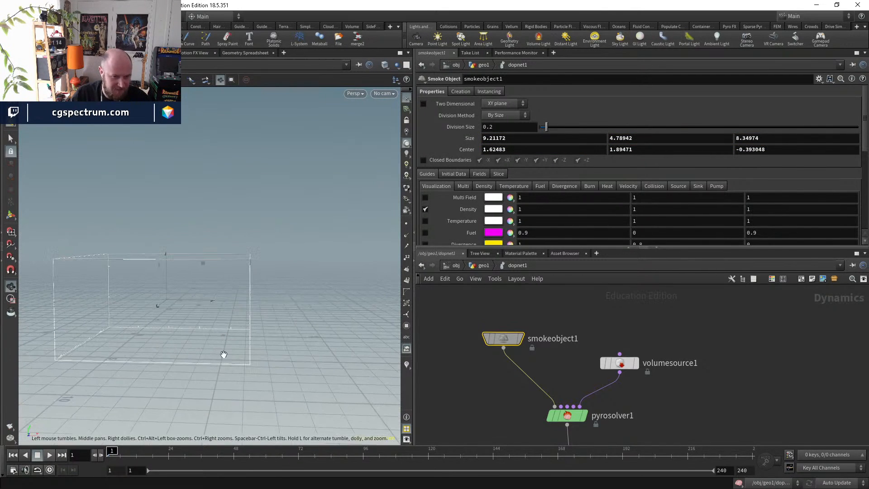
# - Review the Pyro Solver's combustion and simulation settings and the Volume Source's operation settings
pyautogui.click(569, 415)
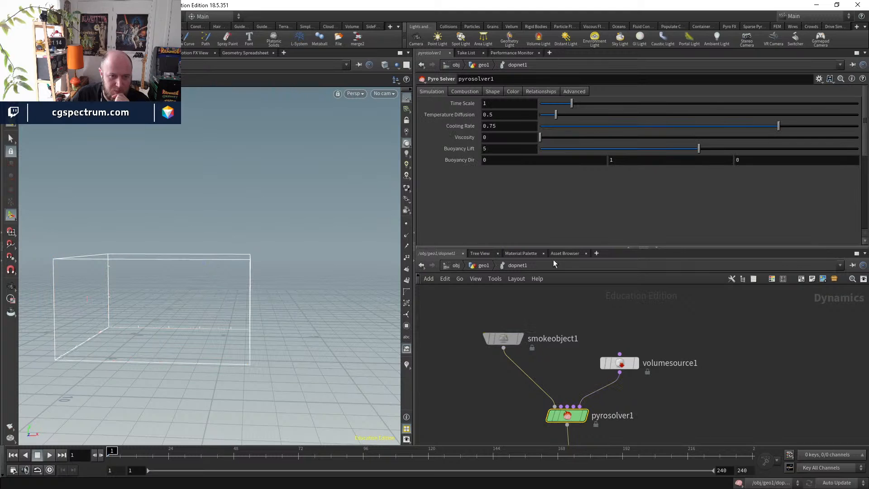
pyautogui.click(497, 100)
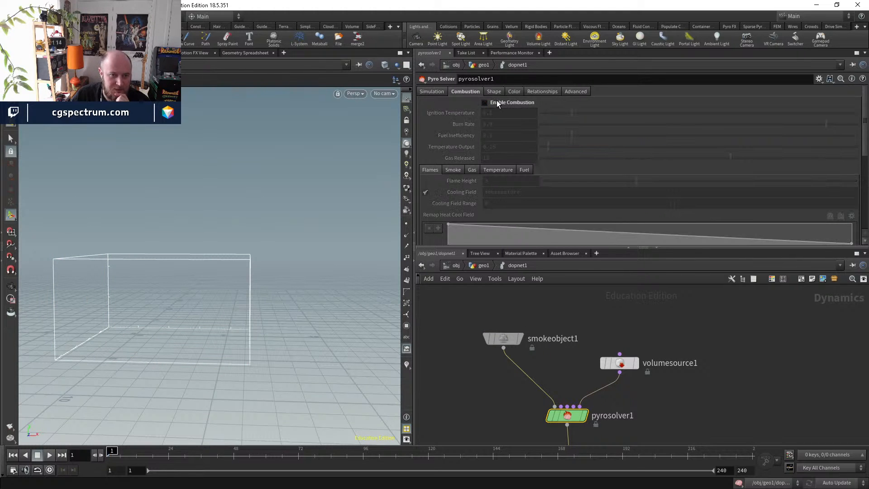
pyautogui.click(433, 92)
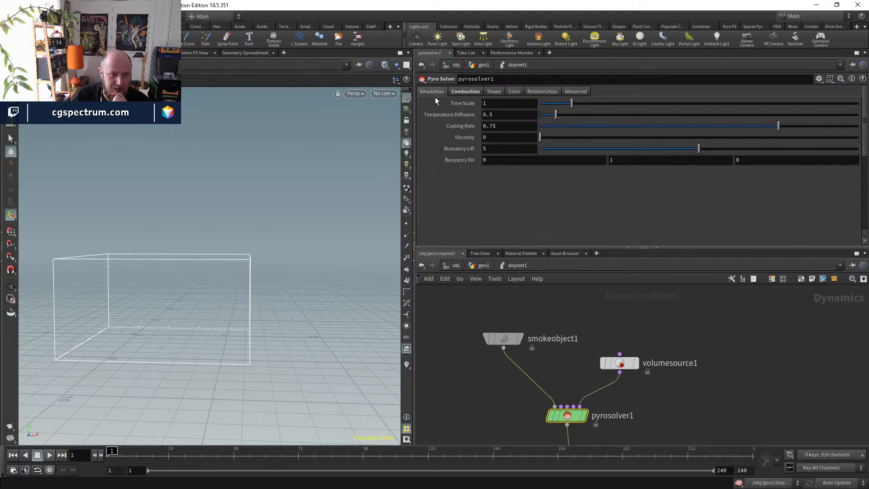
pyautogui.click(621, 363)
pyautogui.scroll(-1, 486, 187)
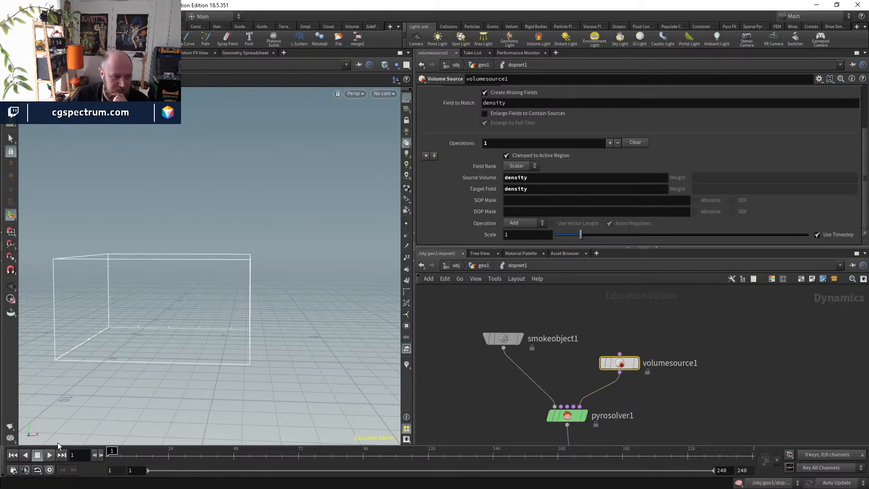
# - Add a Gas Resize Fluid Dynamic node and wire it into the Pyro Solver's second input
pyautogui.press('Tab')
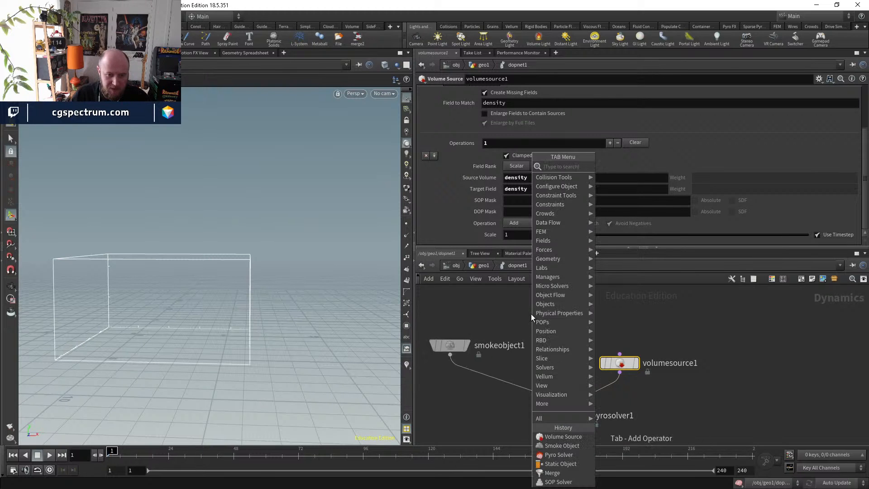
pyautogui.write('gasres')
pyautogui.press('Down')
pyautogui.press('Down')
pyautogui.press('Return')
pyautogui.press('Return')
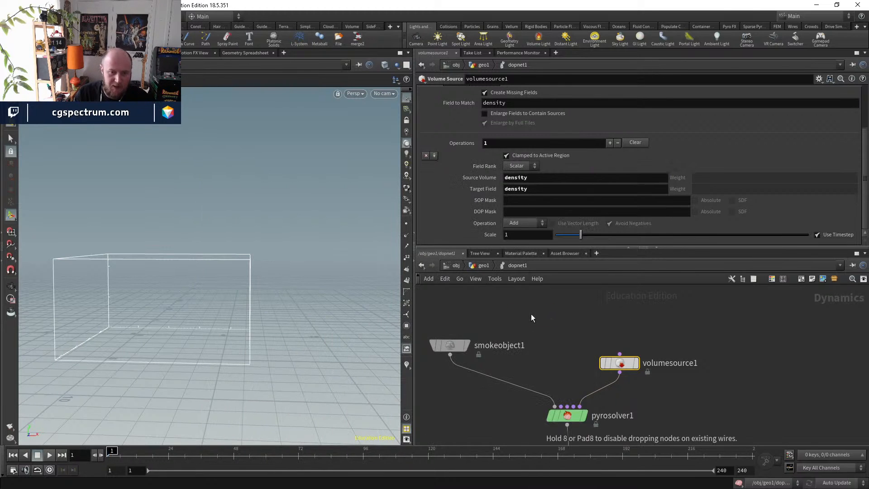
pyautogui.click(532, 323)
pyautogui.click(561, 406)
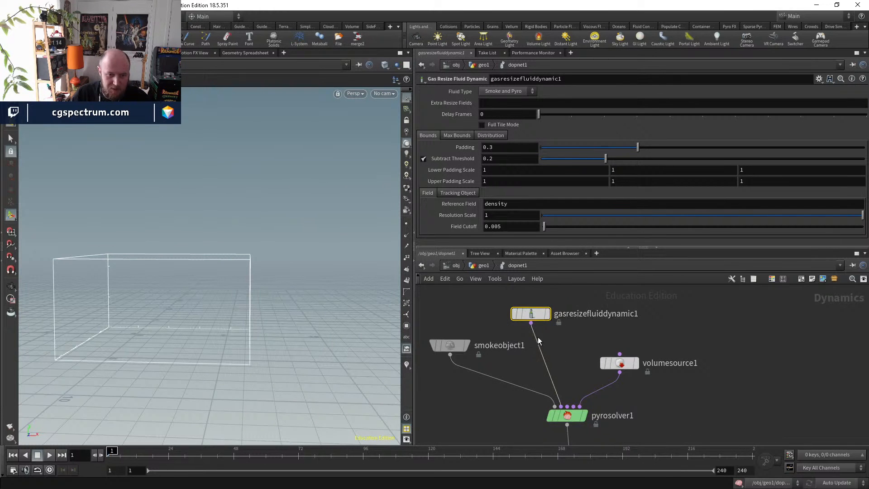
# - Inspect the VDB from Polygons source in geo1 over the first frames, then return inside dopnet1
pyautogui.press('u')
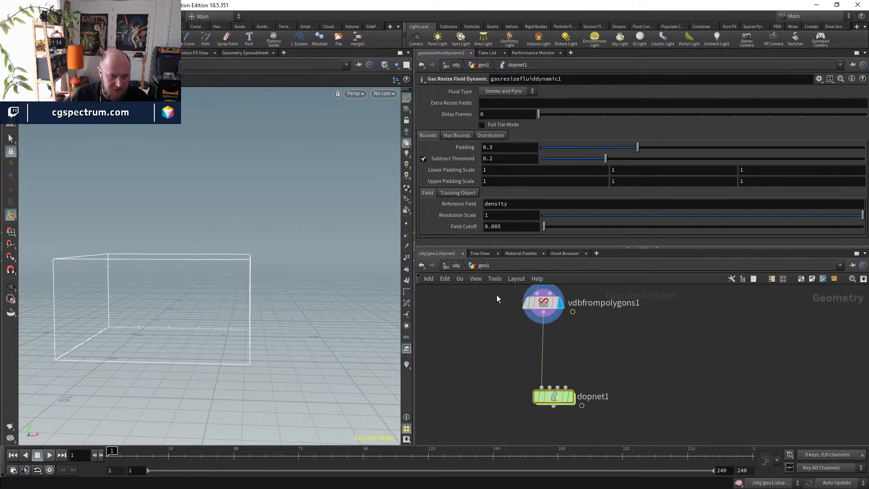
pyautogui.click(549, 302)
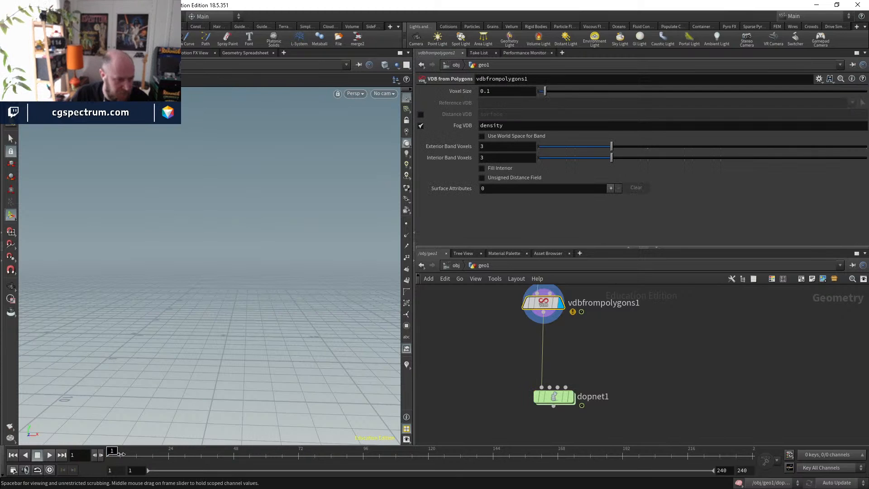
pyautogui.moveTo(125, 455)
pyautogui.mouseDown()
pyautogui.moveTo(170, 454)
pyautogui.moveTo(104, 456)
pyautogui.mouseUp()
pyautogui.doubleClick(555, 397)
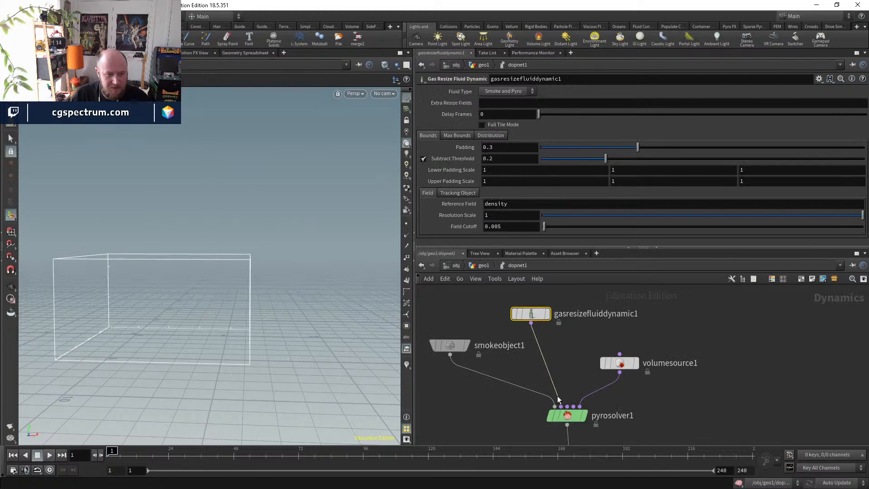
# - Enlarge the smoke container to about 11.2 × 7.1 × 8.3, centred near 2.6, 3.1, -0.4, and briefly play the simulation
pyautogui.click(453, 345)
pyautogui.moveTo(145, 256); pyautogui.dragTo(146, 209)
pyautogui.press('Escape')
pyautogui.moveTo(292, 351); pyautogui.dragTo(266, 358)
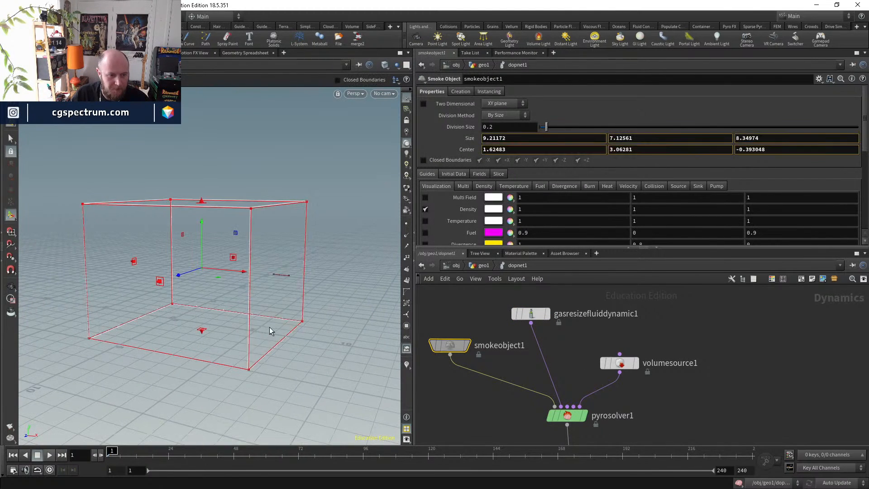
pyautogui.moveTo(278, 275); pyautogui.dragTo(321, 279)
pyautogui.moveTo(624, 419); pyautogui.dragTo(625, 367, button='middle')
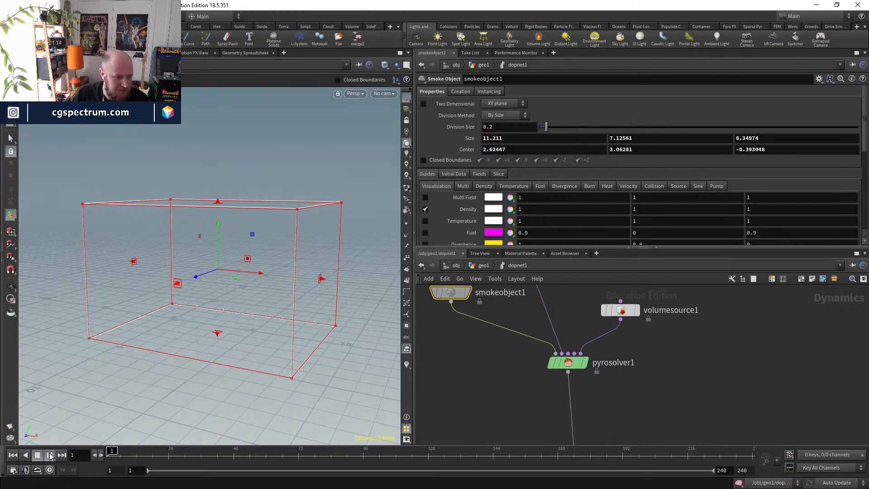
pyautogui.click(50, 455)
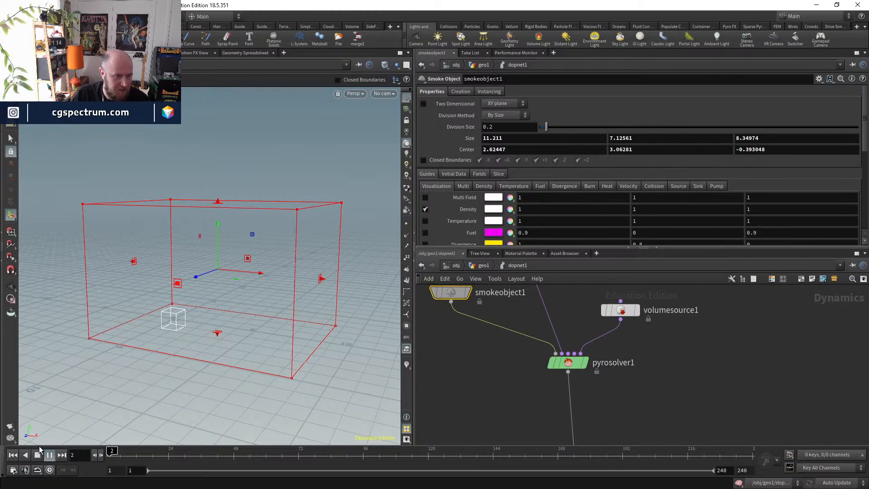
pyautogui.click(106, 449)
# - Set the Gas Resize Fluid Dynamic node's Delay Frames to 2
pyautogui.moveTo(570, 290); pyautogui.dragTo(583, 371, button='middle')
pyautogui.click(545, 340)
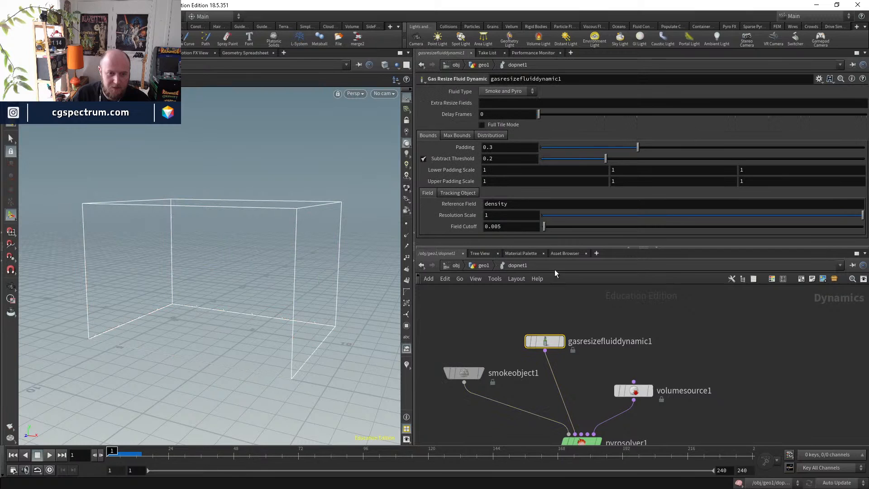
pyautogui.doubleClick(498, 114)
pyautogui.write('2')
pyautogui.press('Return')
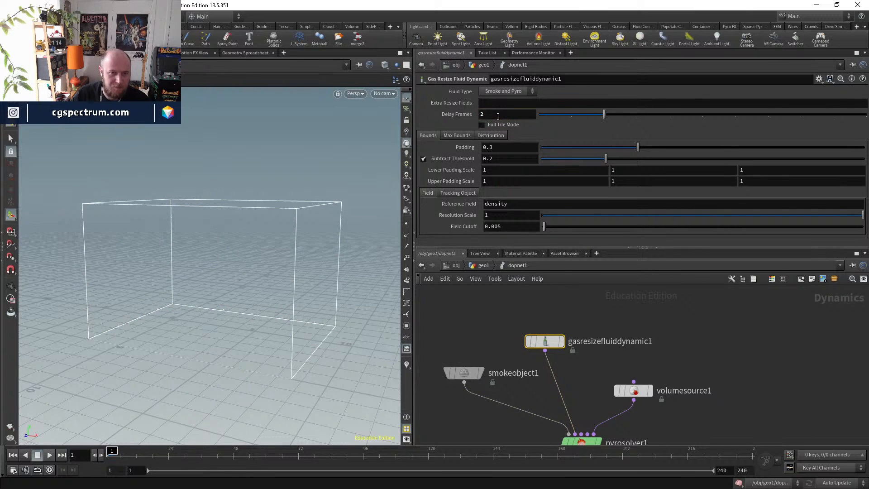
# - Play and scrub the simulation to check how the container resizes around the smoke, and return to frame 1
pyautogui.click(49, 455)
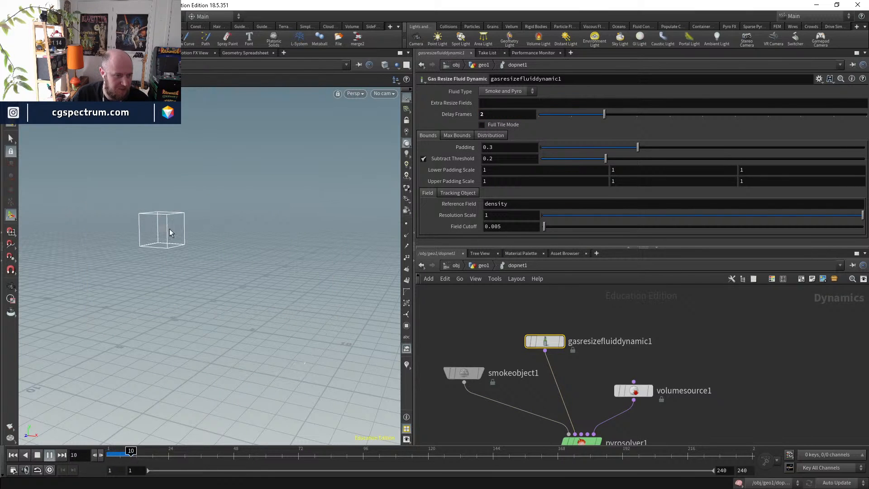
pyautogui.moveTo(125, 452); pyautogui.dragTo(112, 452)
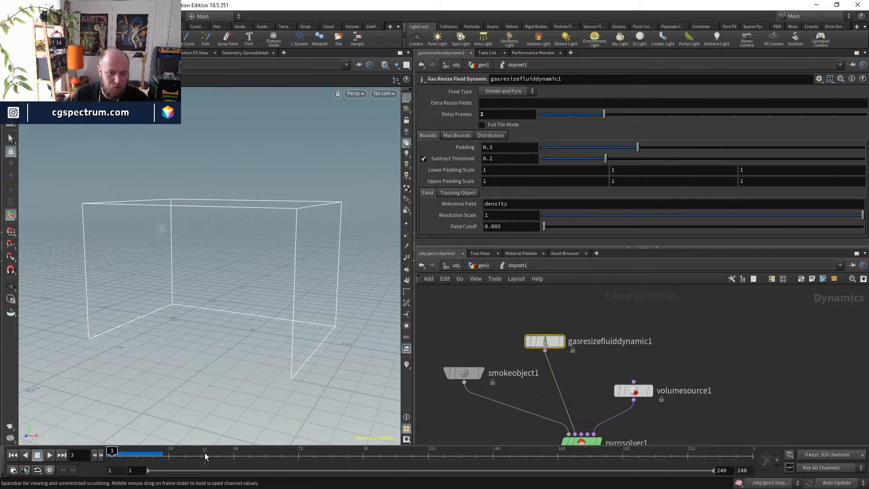
pyautogui.moveTo(107, 452); pyautogui.dragTo(145, 452)
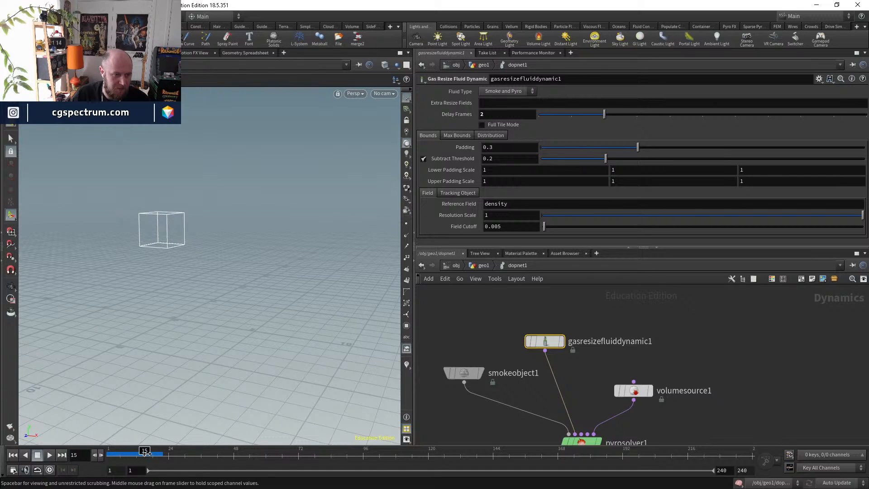
pyautogui.click(50, 455)
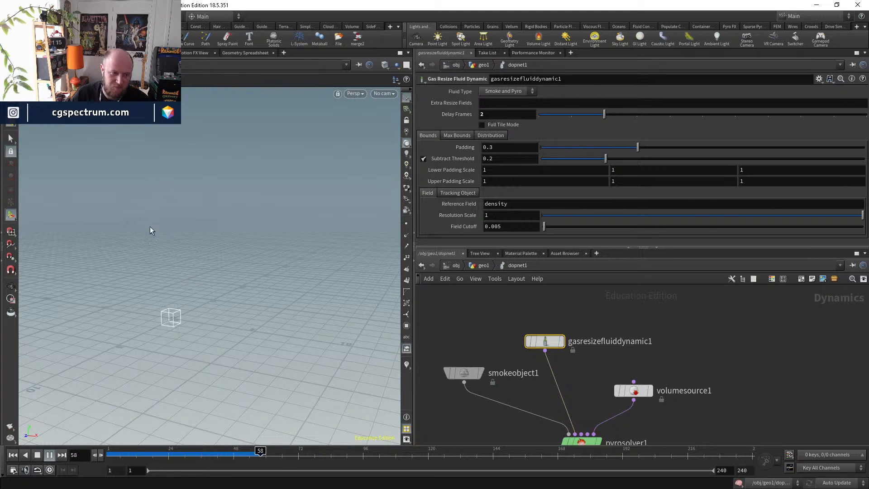
pyautogui.moveTo(221, 455); pyautogui.dragTo(109, 454)
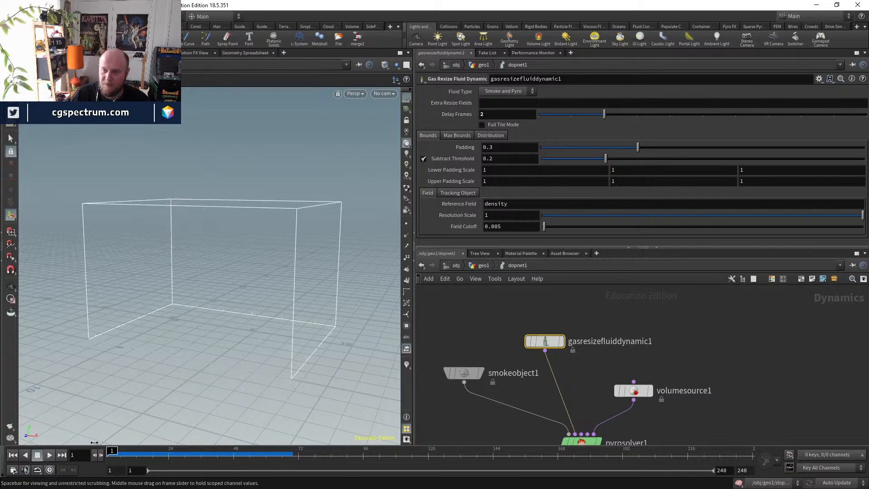
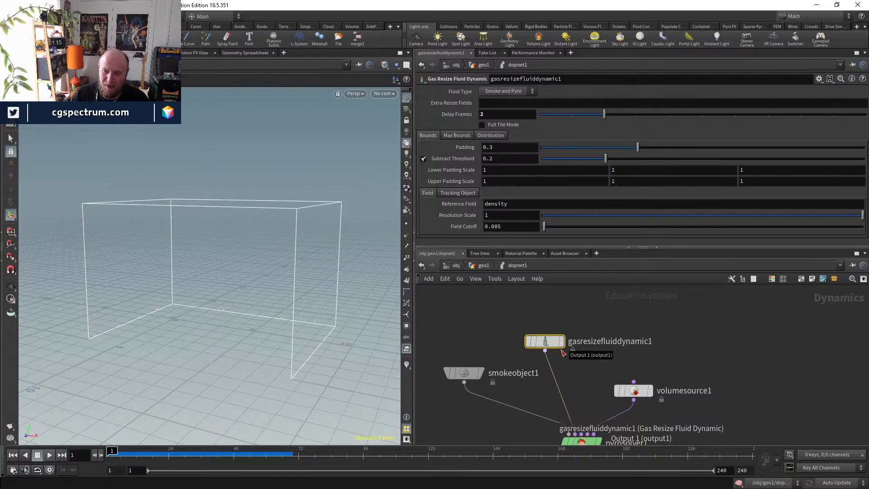
# - Move the Gas Resize node slightly higher in the network and replay the opening frames of the simulation
pyautogui.moveTo(555, 343); pyautogui.dragTo(547, 331)
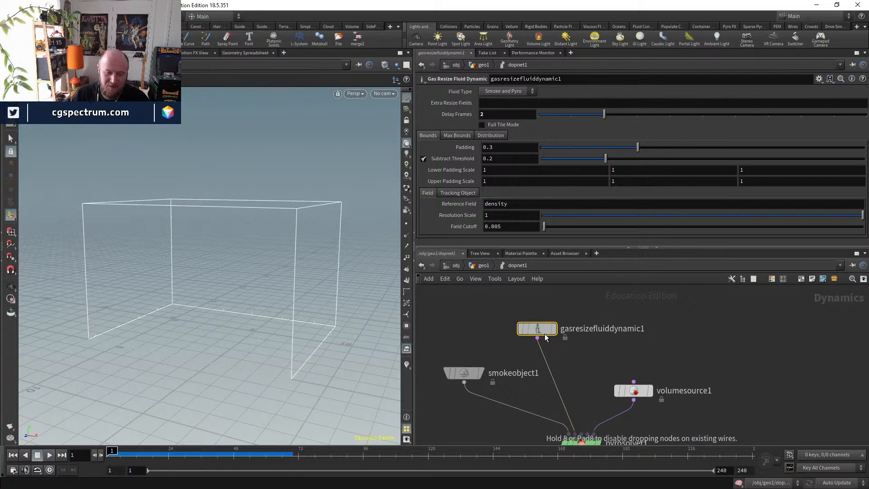
pyautogui.moveTo(521, 330)
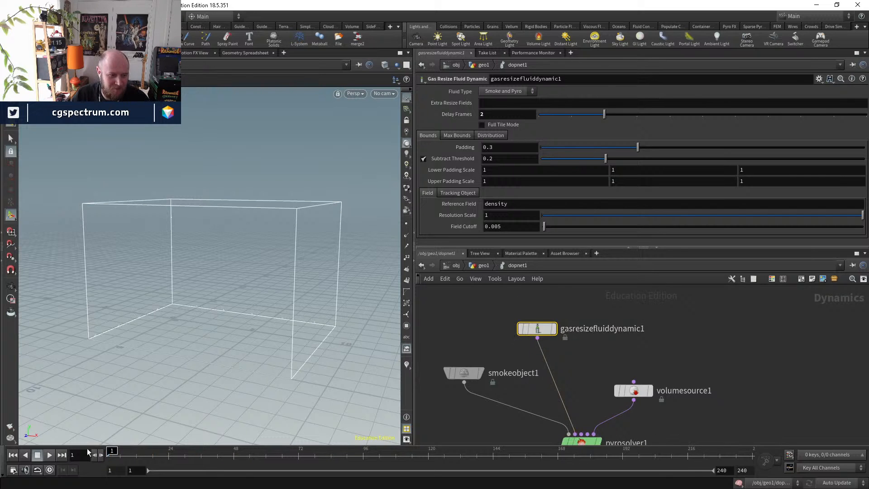
pyautogui.click(50, 456)
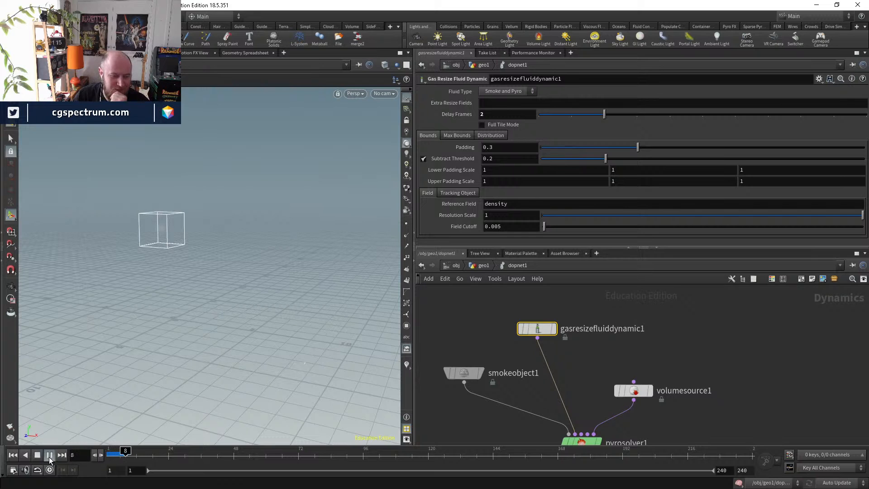
pyautogui.click(113, 455)
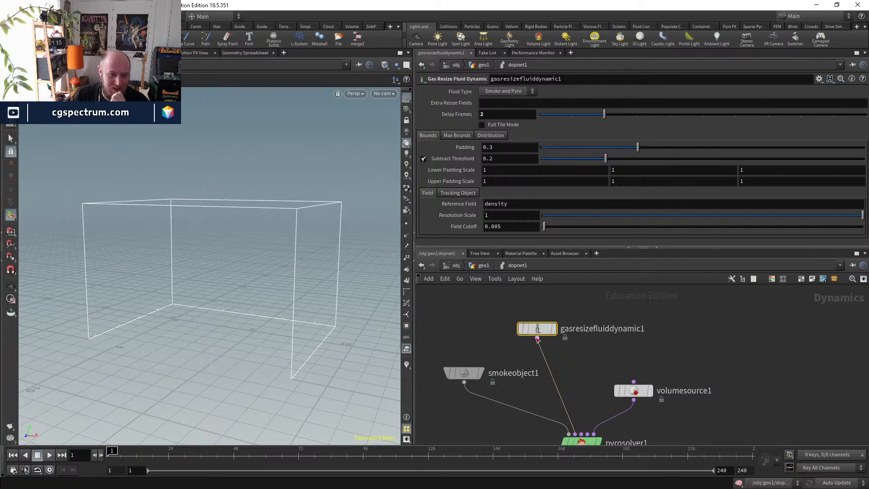
pyautogui.moveTo(523, 334)
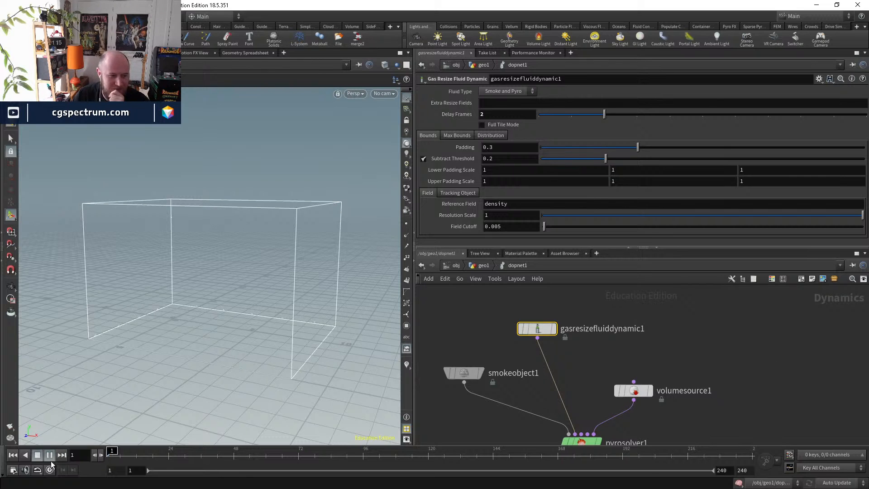
pyautogui.click(35, 454)
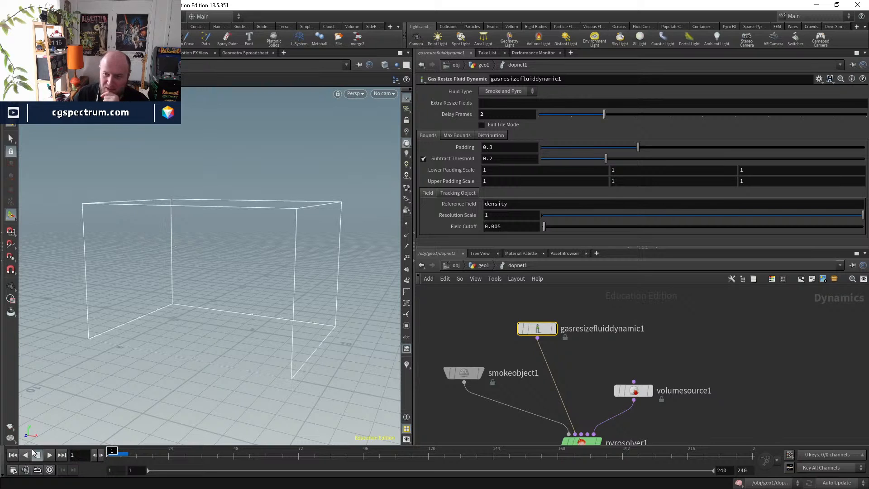
# - Spread out the Gas Resize and Volume Source nodes, set the density source's Scale to 10, and replay the opening frames
pyautogui.moveTo(606, 335); pyautogui.dragTo(591, 347, button='middle')
pyautogui.moveTo(528, 343); pyautogui.dragTo(524, 320)
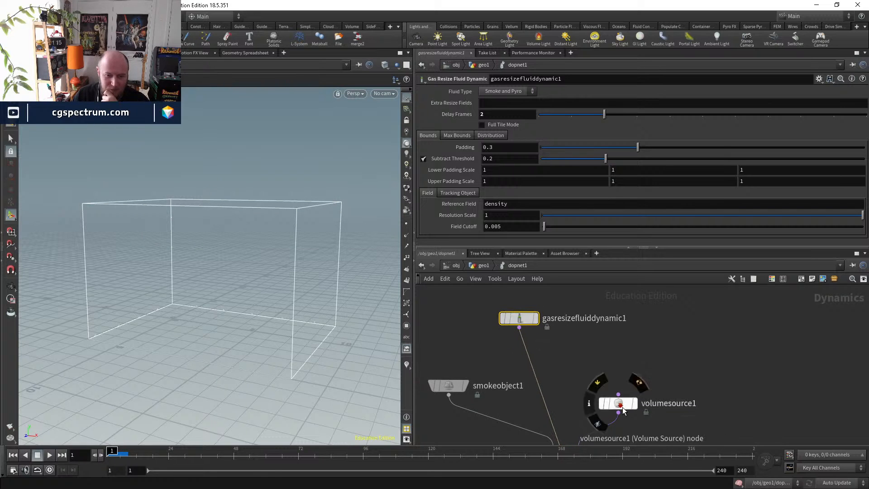
pyautogui.moveTo(624, 410); pyautogui.dragTo(629, 393)
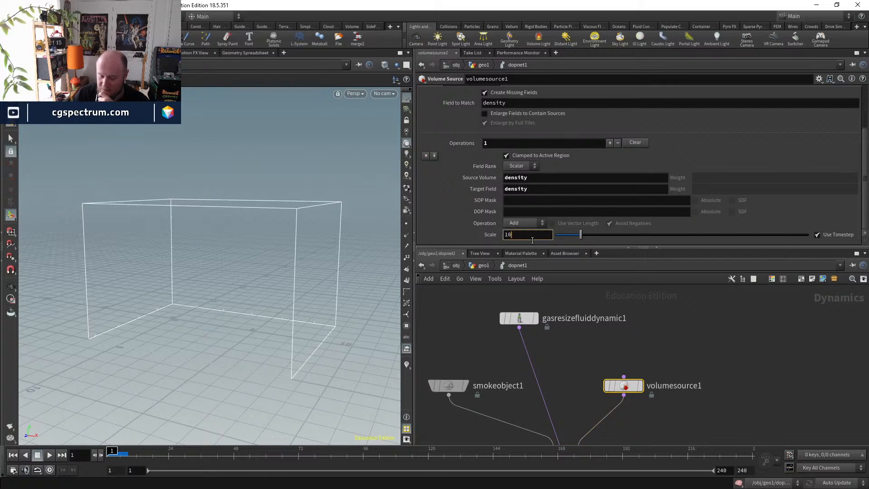
pyautogui.click(532, 240)
pyautogui.write('10')
pyautogui.press('Return')
pyautogui.click(45, 455)
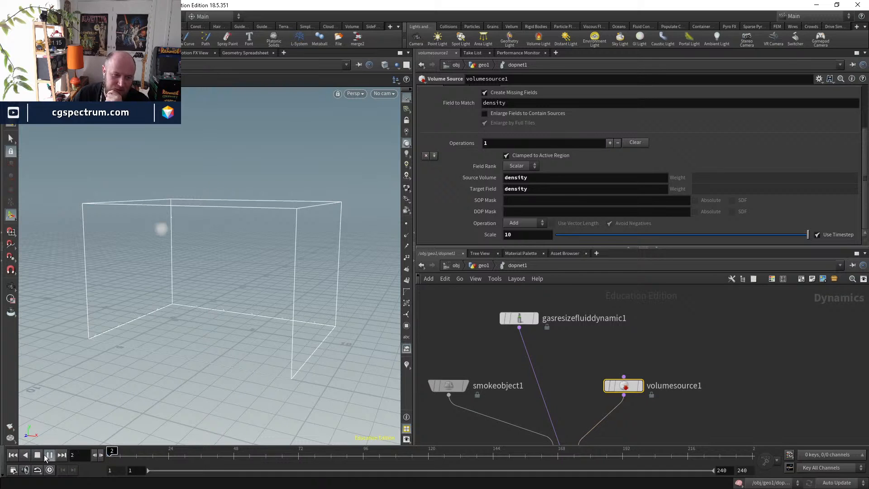
pyautogui.moveTo(127, 456); pyautogui.dragTo(107, 456)
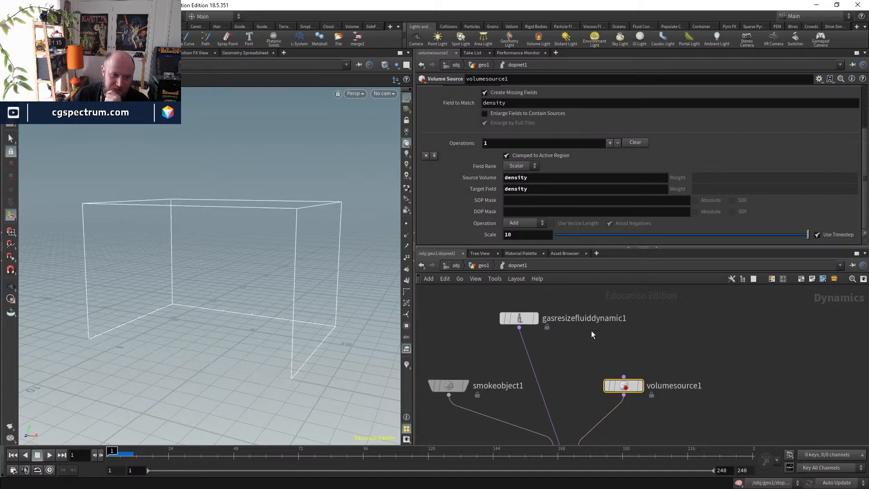
# - Enable Track By Object on the Gas Resize Fluid Dynamic node, using a SOP as the tracking object
pyautogui.click(526, 320)
pyautogui.click(463, 192)
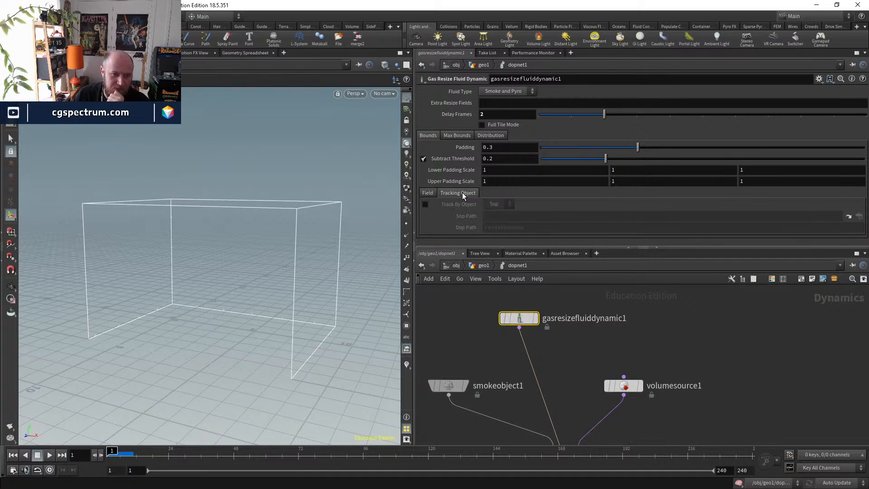
pyautogui.click(427, 205)
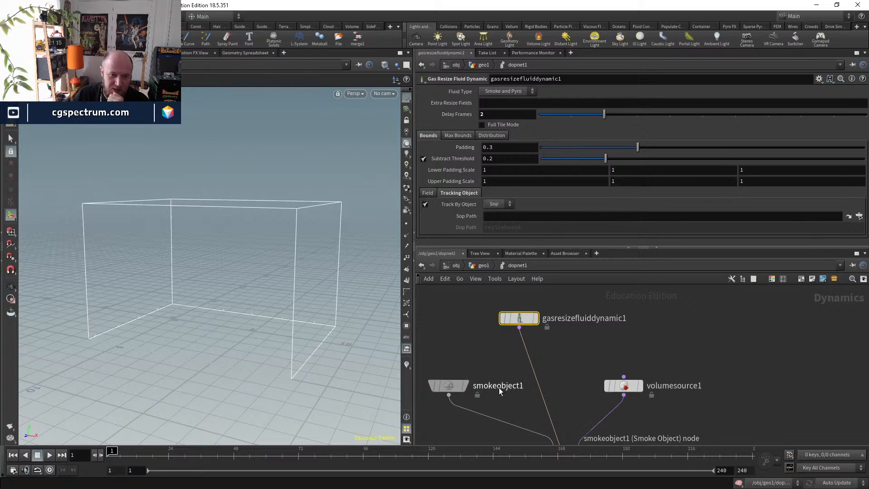
# - Duplicate the OUT_DEAD Object Merge node in geo1 and point the copy to /obj/BUBBLE_FX/OUT_GOO_BALL_FOR_ATTACH
pyautogui.click(496, 269)
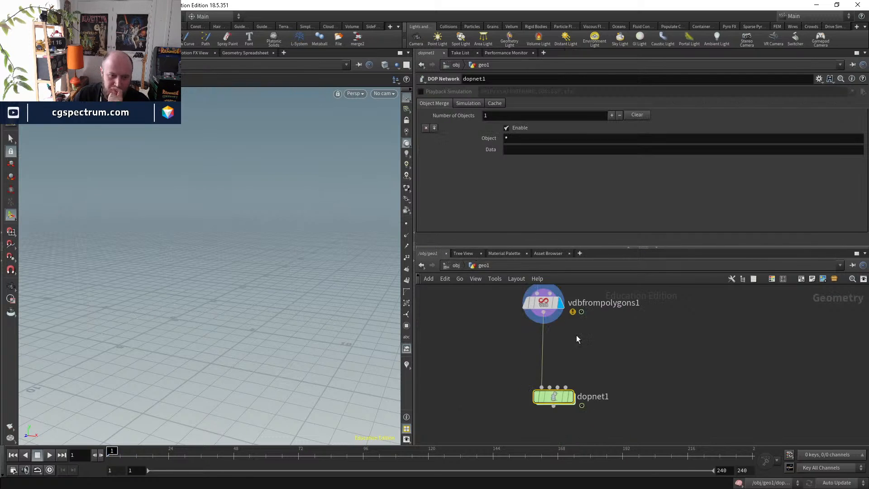
pyautogui.click(534, 375)
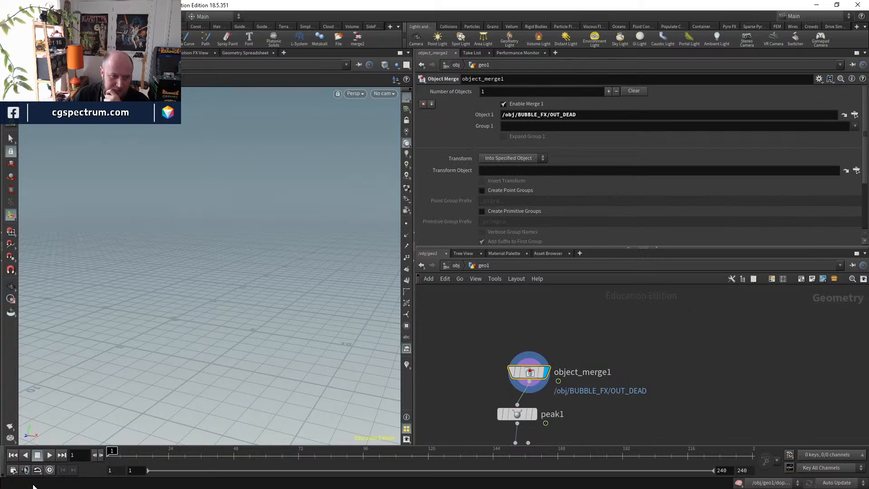
pyautogui.moveTo(116, 455)
pyautogui.mouseDown()
pyautogui.moveTo(204, 456)
pyautogui.moveTo(109, 455)
pyautogui.mouseUp()
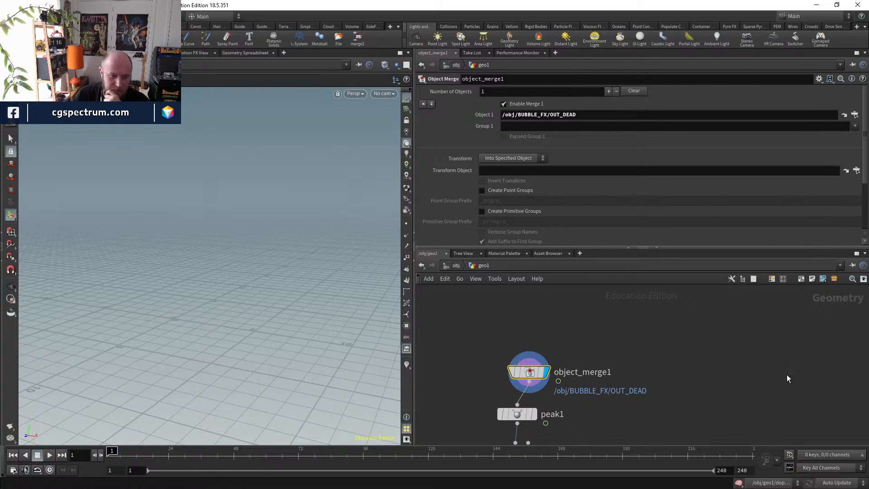
pyautogui.hotkey('ctrl', 'c')
pyautogui.hotkey('ctrl', 'v')
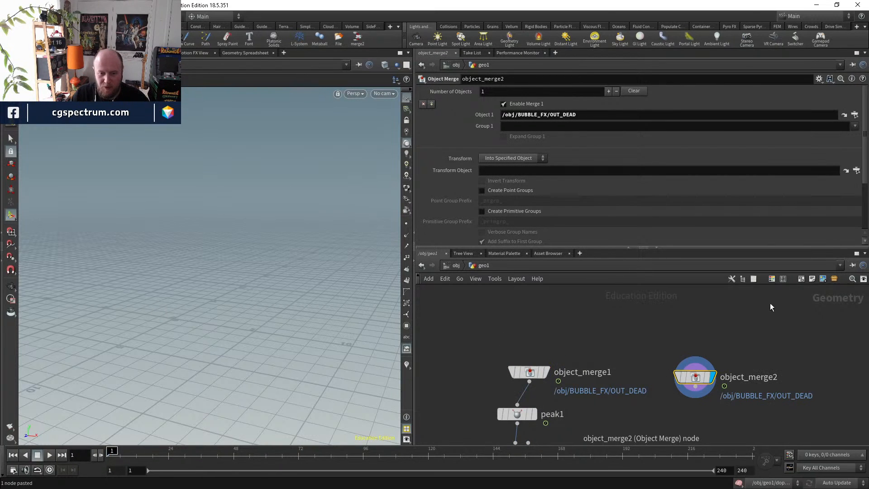
pyautogui.click(855, 115)
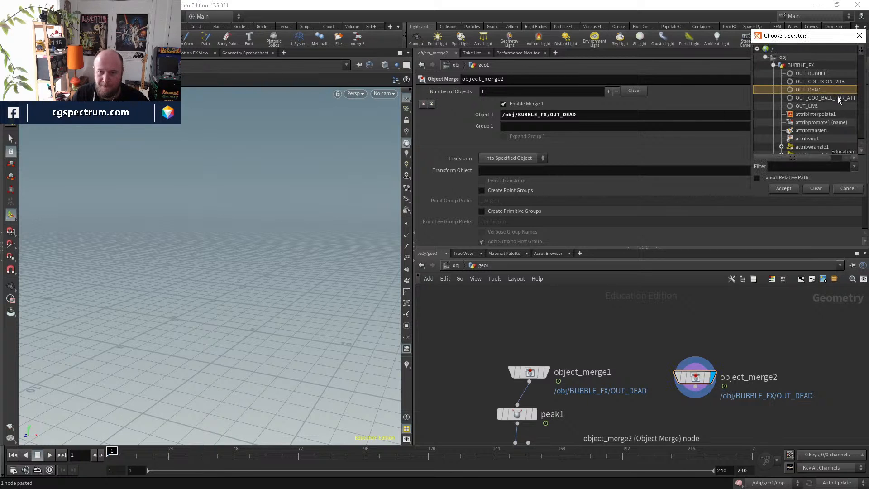
pyautogui.doubleClick(824, 99)
pyautogui.moveTo(110, 455); pyautogui.dragTo(384, 443)
pyautogui.hotkey('ctrl', 'Up')
pyautogui.moveTo(651, 416); pyautogui.dragTo(637, 331, button='middle')
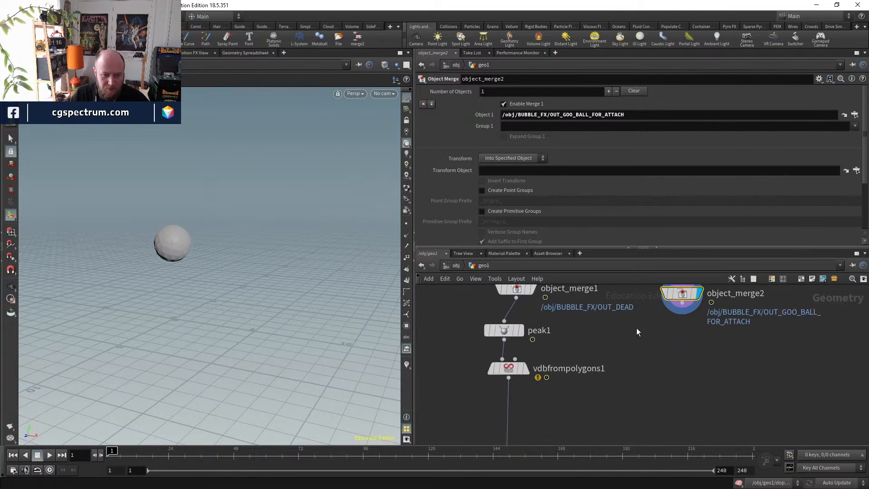
# - Inside dopnet1, set the Gas Resize node's tracking Sop Path to ../../object_merge2/
pyautogui.moveTo(580, 415); pyautogui.dragTo(539, 311, button='middle')
pyautogui.doubleClick(476, 359)
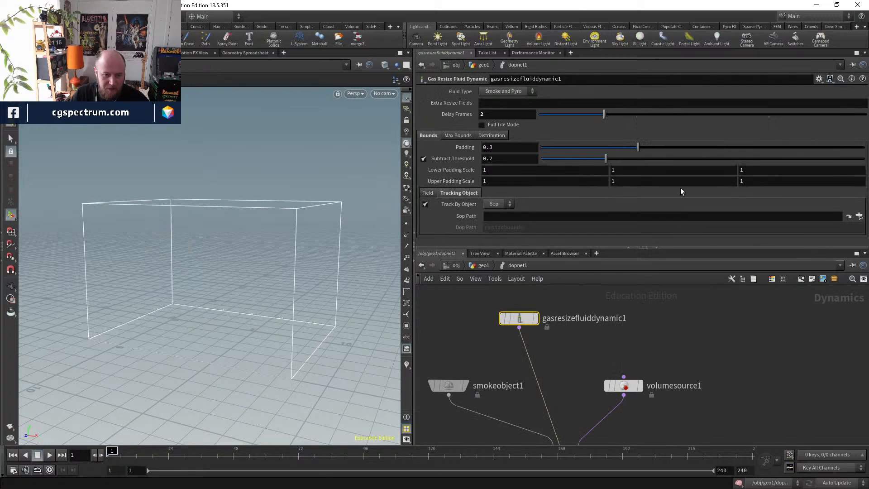
pyautogui.click(602, 215)
pyautogui.write('../../')
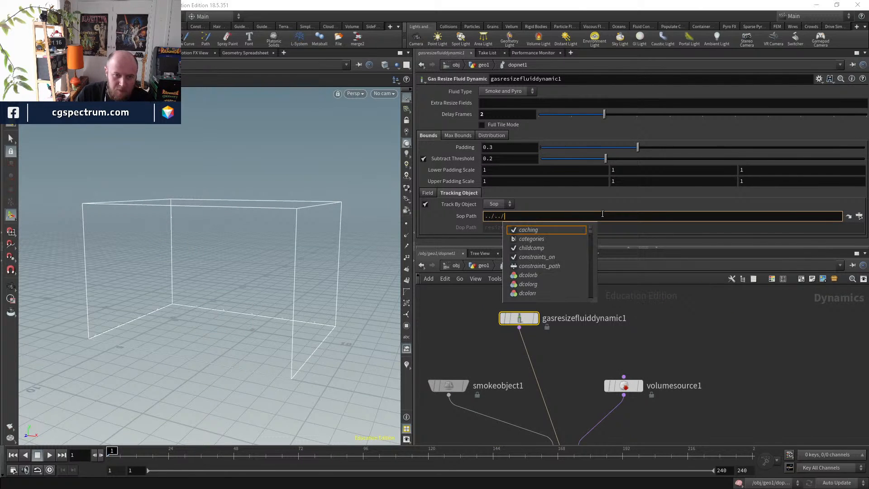
pyautogui.write('OUT')
pyautogui.press('BackSpace')
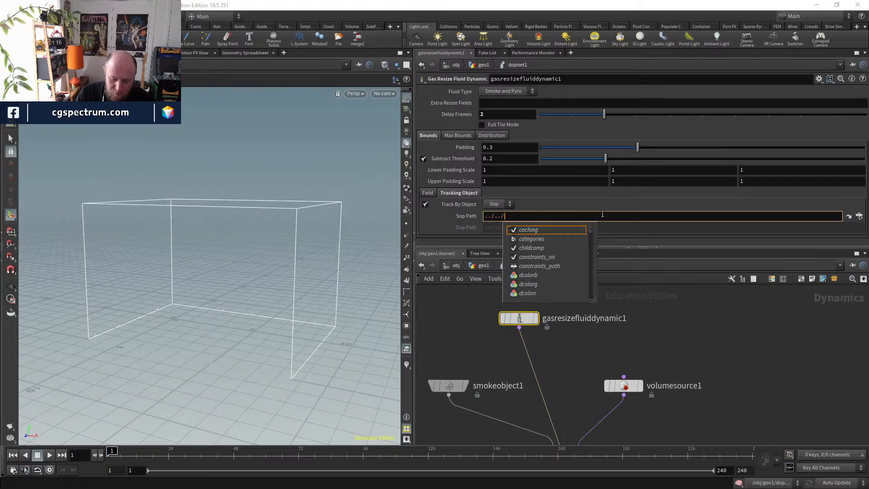
pyautogui.write('obj')
pyautogui.press('Down')
pyautogui.press('Return')
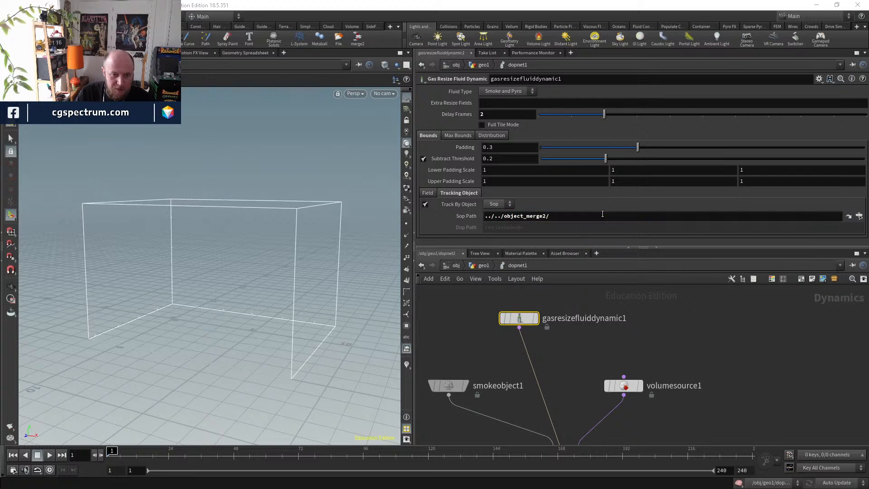
# - Verify the tracking path leads to the goo ball merge, then play and scrub the simulation to check the container's resizing
pyautogui.click(849, 216)
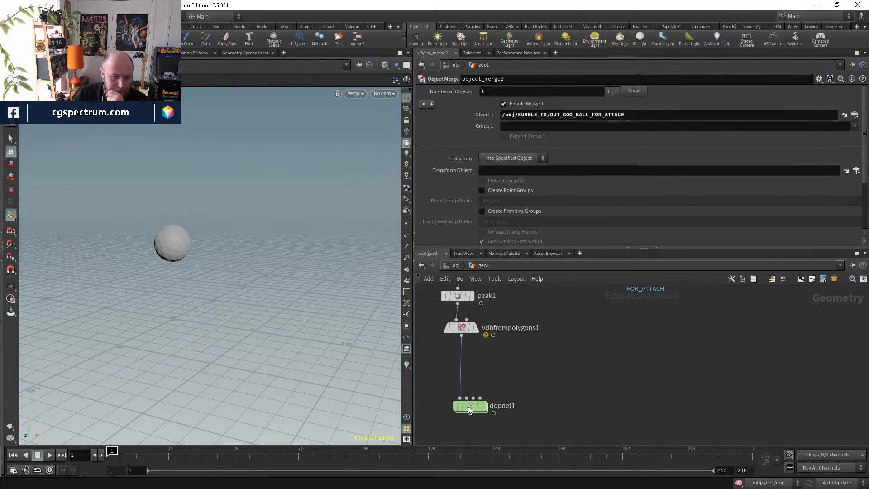
pyautogui.doubleClick(471, 405)
pyautogui.click(49, 455)
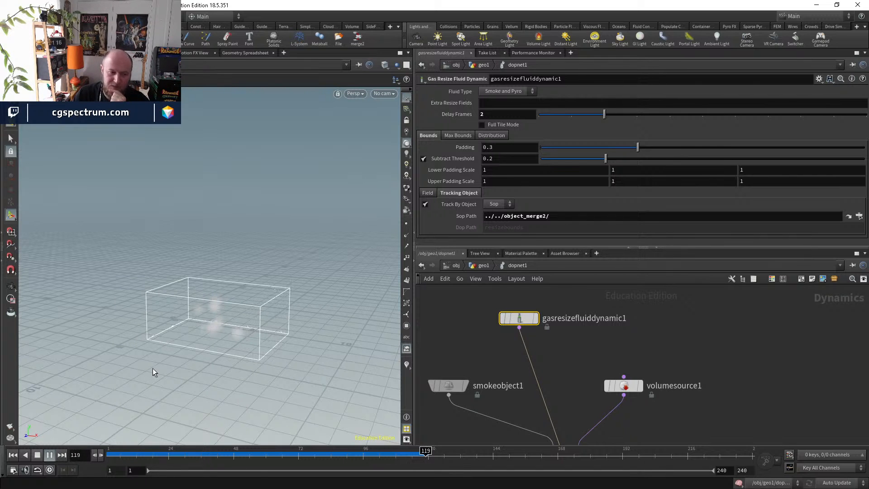
pyautogui.moveTo(155, 453); pyautogui.dragTo(193, 453)
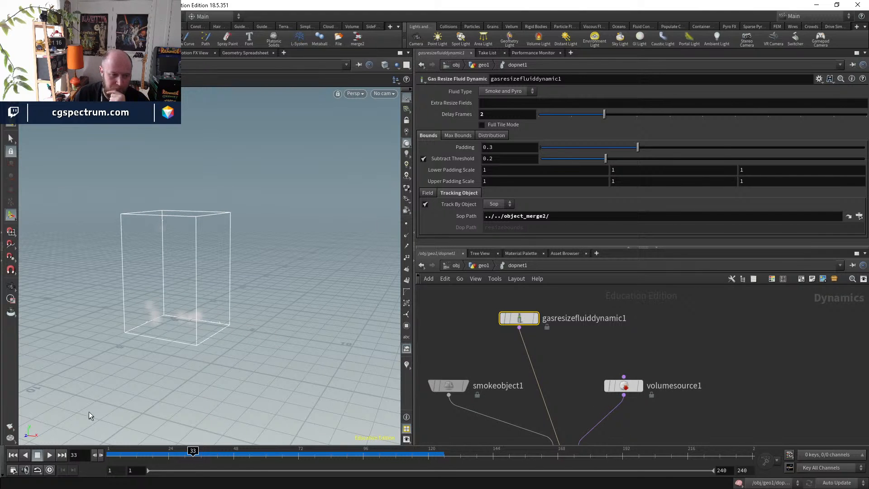
pyautogui.moveTo(118, 453); pyautogui.dragTo(296, 450)
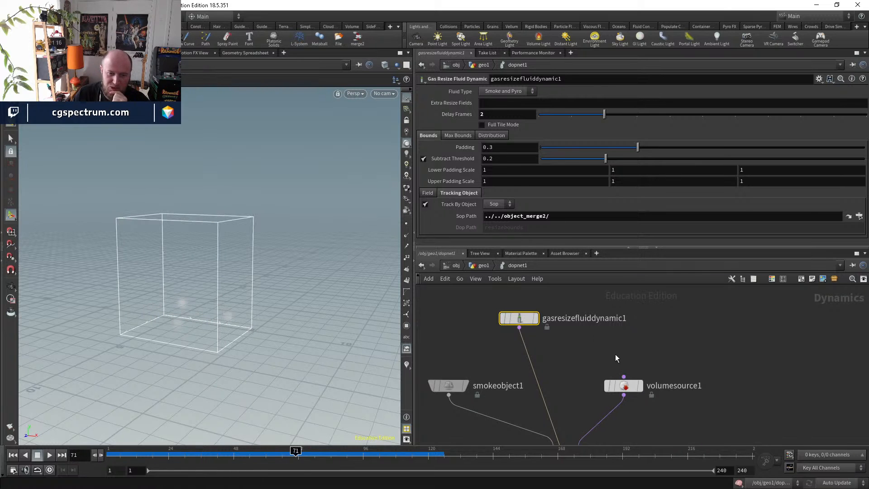
# - Return to frame 1 and set the Pyro Solver's shape Dissipation to 0.01
pyautogui.press('Down')
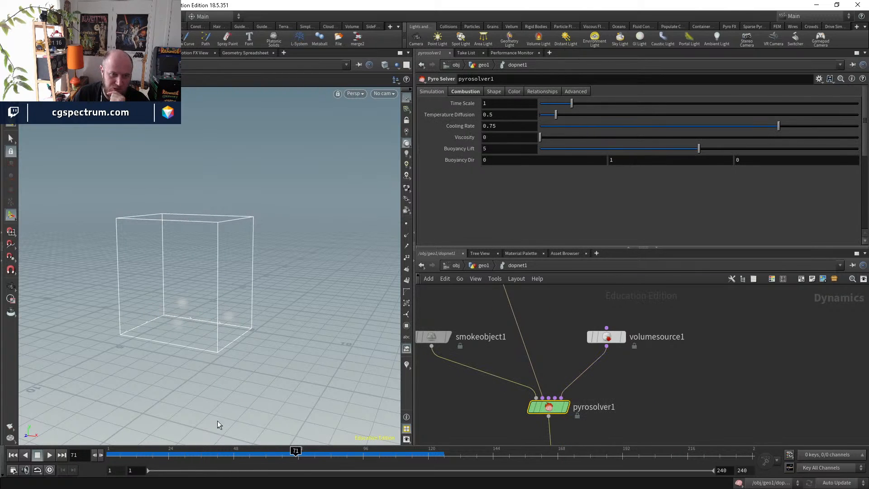
pyautogui.moveTo(112, 452)
pyautogui.mouseDown()
pyautogui.moveTo(358, 454)
pyautogui.moveTo(110, 453)
pyautogui.mouseUp()
pyautogui.click(498, 92)
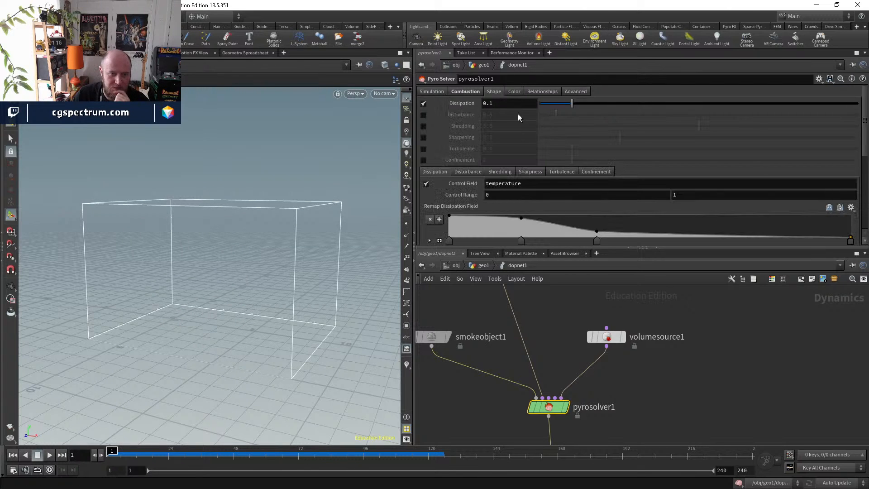
pyautogui.click(489, 104)
pyautogui.write('0')
pyautogui.press('Return')
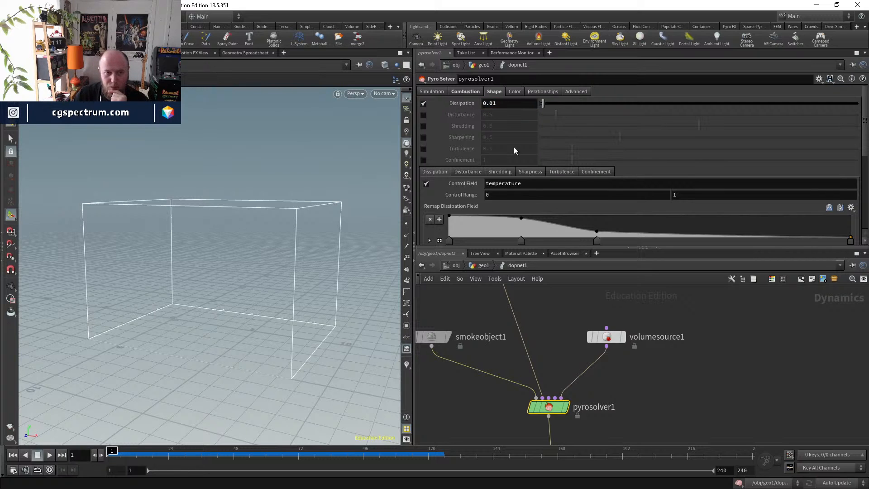
# - Review the Volume Source settings, play the simulation to check the slower-dissipating smoke, and return to frame 1
pyautogui.click(613, 339)
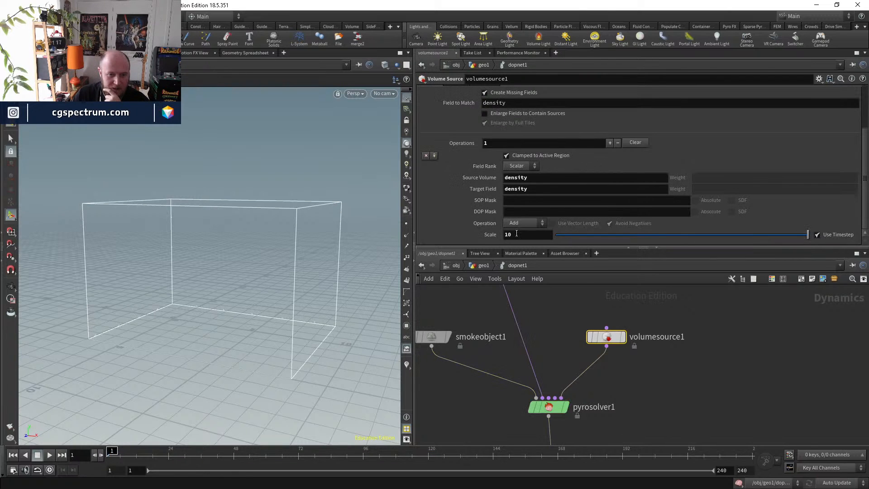
pyautogui.click(50, 455)
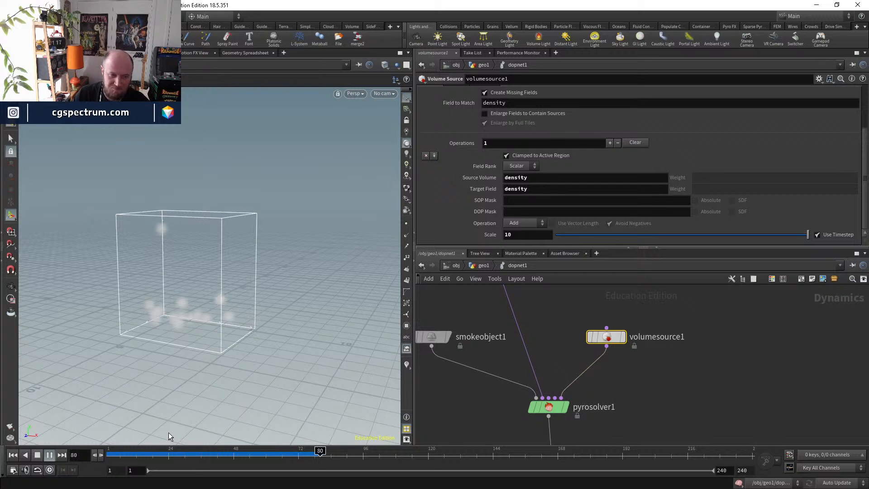
pyautogui.moveTo(182, 457); pyautogui.dragTo(100, 451)
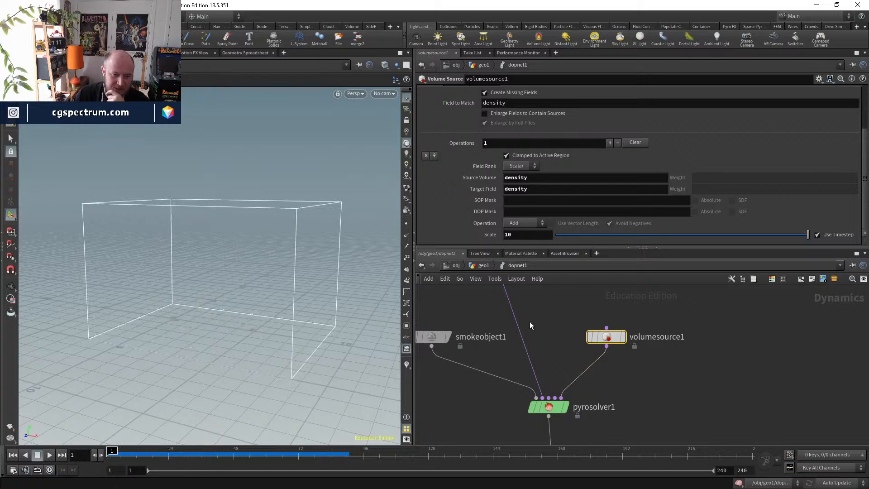
# - In geo1, make room below peak1, display its output with points and normals, and scrub to a dead bubble at frame 29
pyautogui.click(476, 268)
pyautogui.click(473, 356)
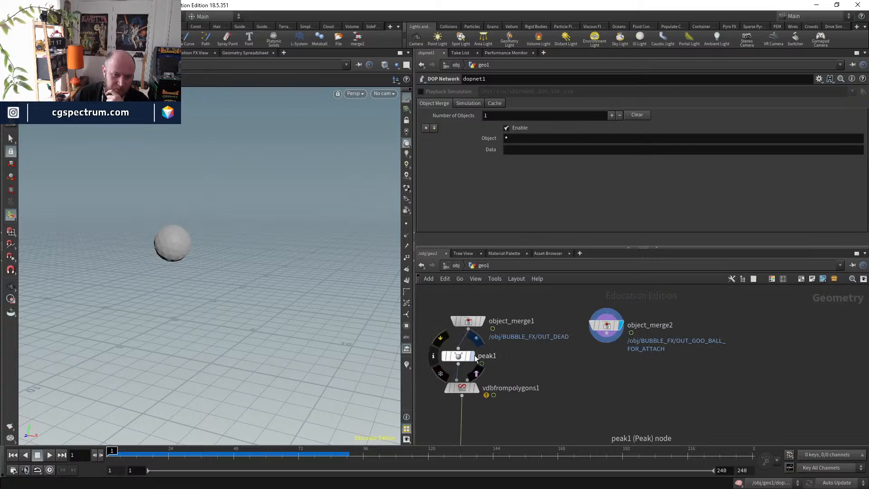
pyautogui.moveTo(473, 390); pyautogui.dragTo(469, 404)
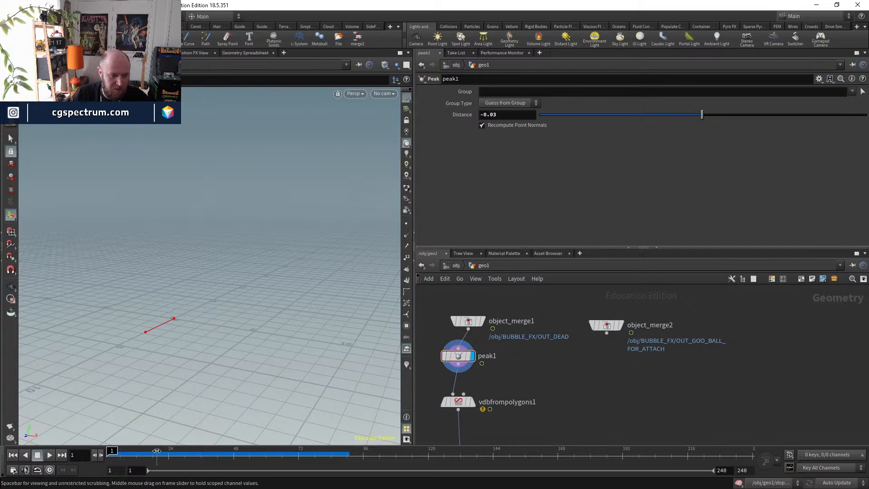
pyautogui.click(173, 456)
pyautogui.moveTo(176, 457); pyautogui.dragTo(188, 456)
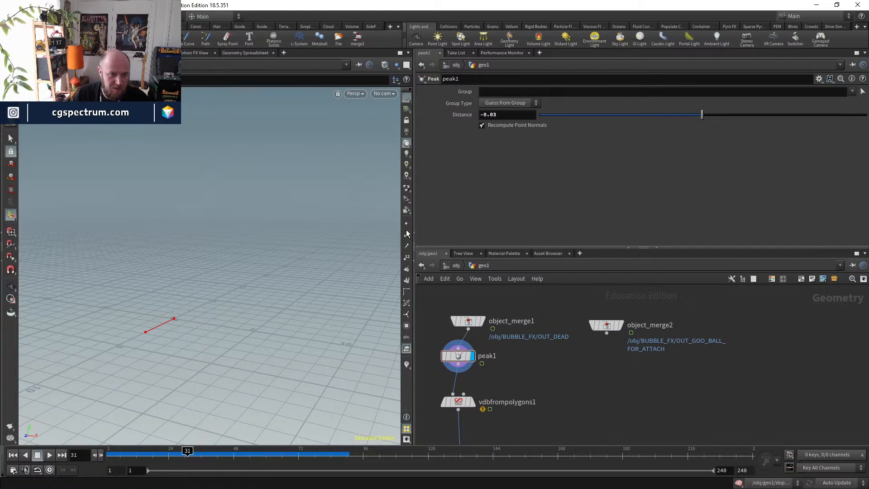
pyautogui.click(180, 453)
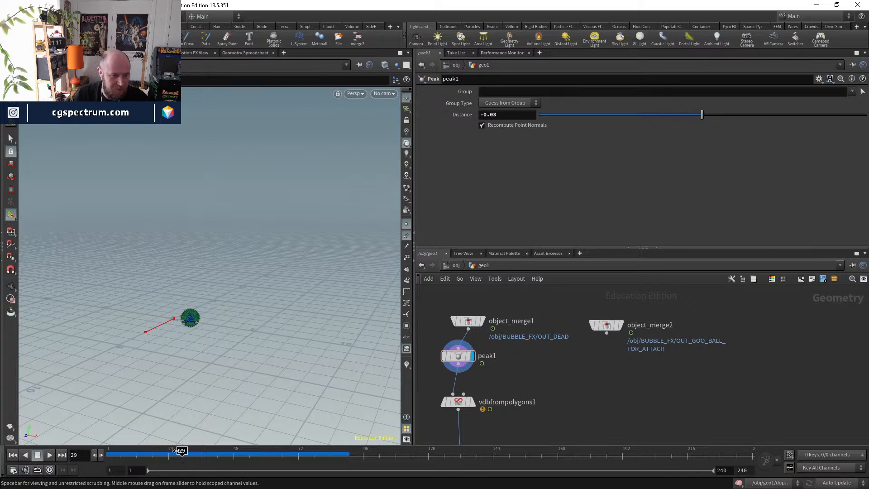
# - Insert an Attribute Wrangle between peak1 and vdbfrompolygons1 and display its output
pyautogui.scroll(3, 525, 375)
pyautogui.press('Tab')
pyautogui.write('wrangle')
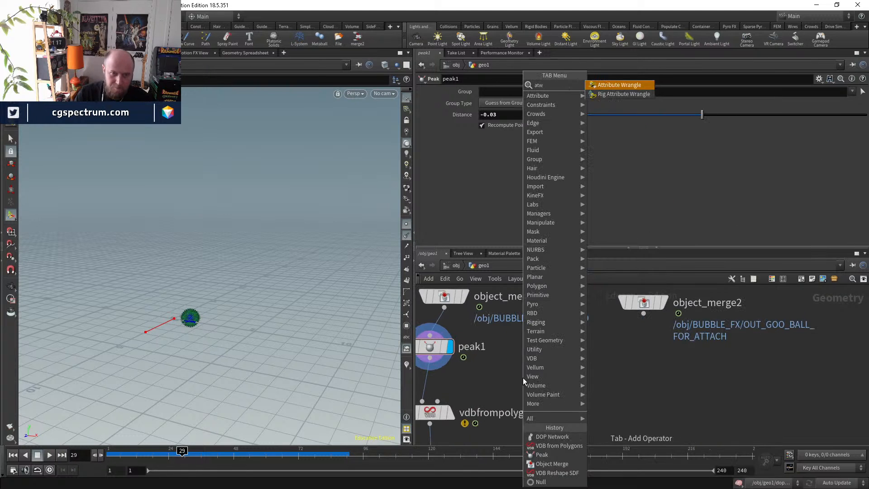
pyautogui.press('Return')
pyautogui.click(503, 379)
pyautogui.moveTo(503, 378); pyautogui.dragTo(420, 380)
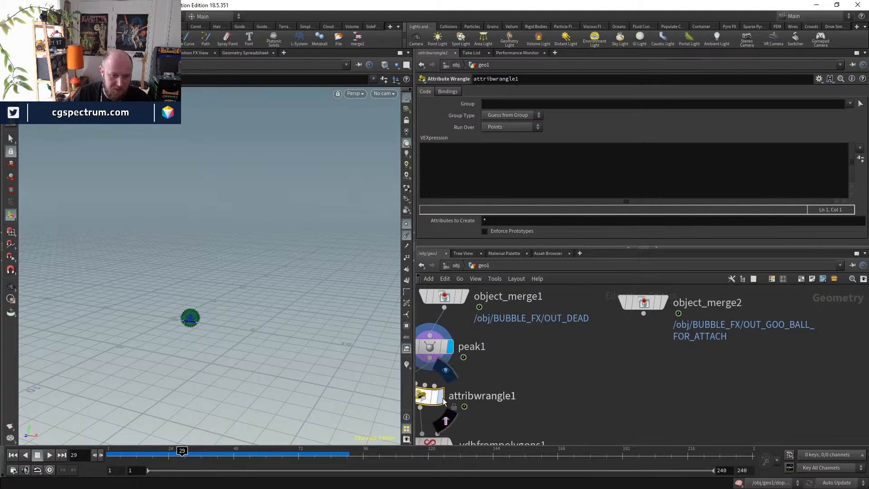
pyautogui.click(440, 397)
pyautogui.moveTo(468, 417); pyautogui.dragTo(523, 406, button='middle')
# - Enter the wrangle expression v@v=v@N; to set the points' velocity from their normals
pyautogui.click(508, 165)
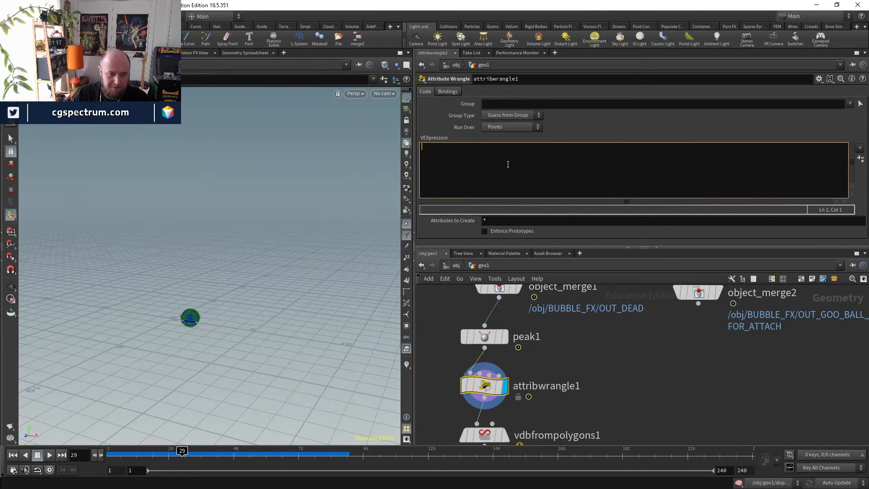
pyautogui.write('v@v')
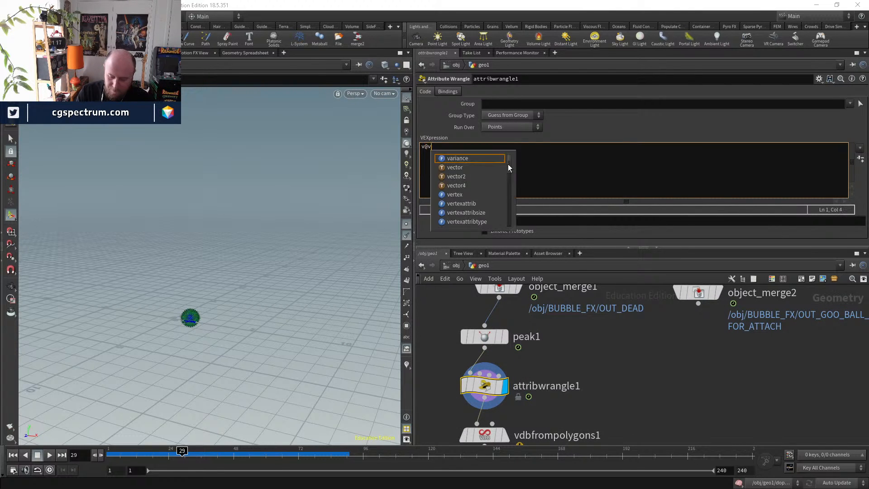
pyautogui.write('=v@N;')
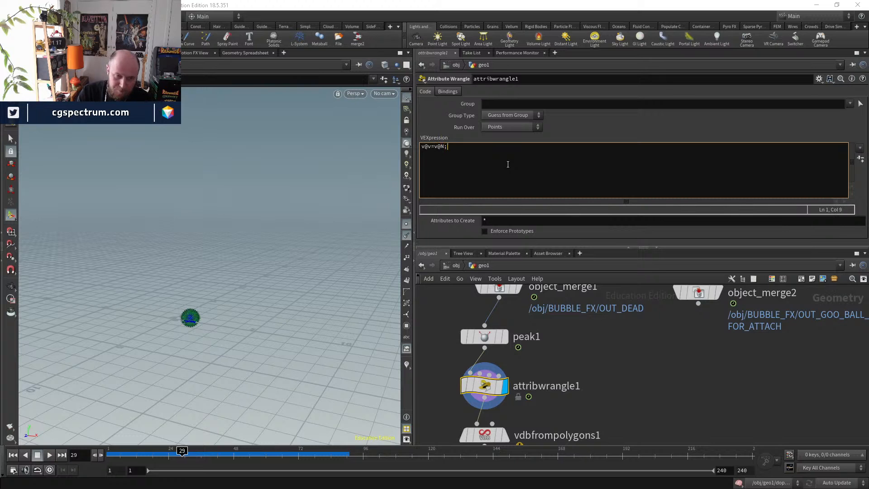
# - Apply the wrangle expression, make room below attribwrangle1, and replace the viewport's normals display with the velocity marker visualizer
pyautogui.hotkey('ctrl', 'Return')
pyautogui.moveTo(558, 408); pyautogui.dragTo(566, 365, button='middle')
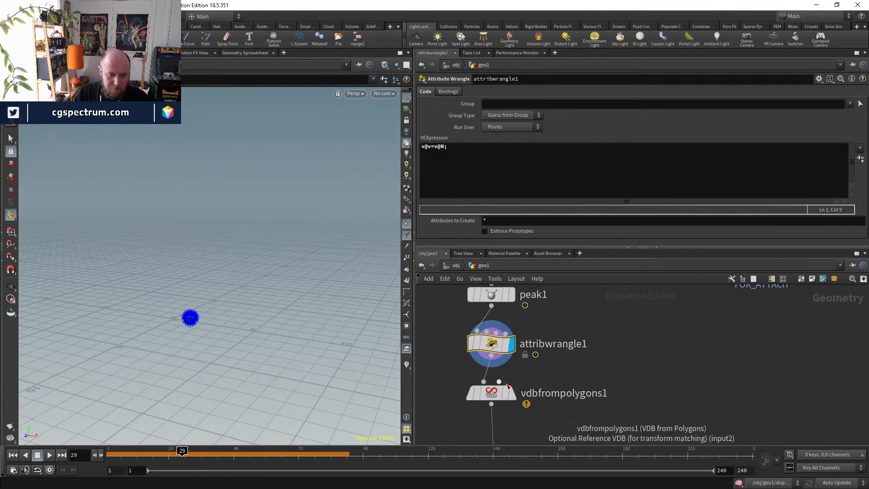
pyautogui.moveTo(499, 386); pyautogui.dragTo(499, 416)
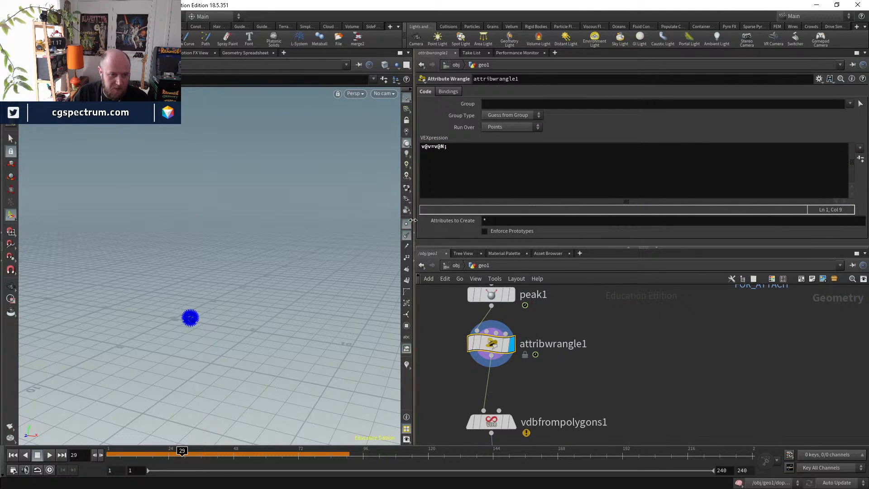
pyautogui.click(407, 235)
pyautogui.click(407, 366)
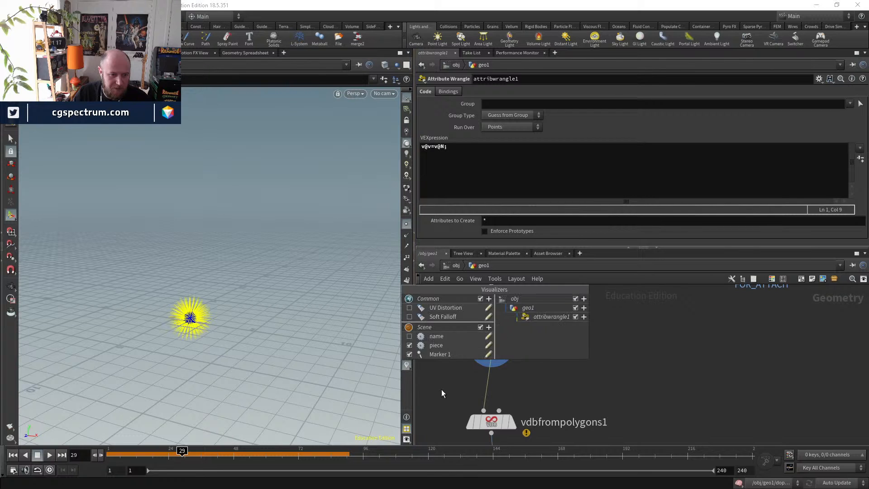
# - Multiply the normals by 10 in the wrangle so the expression reads v@v=v@N*10;
pyautogui.moveTo(441, 390); pyautogui.dragTo(520, 377, button='middle')
pyautogui.click(446, 147)
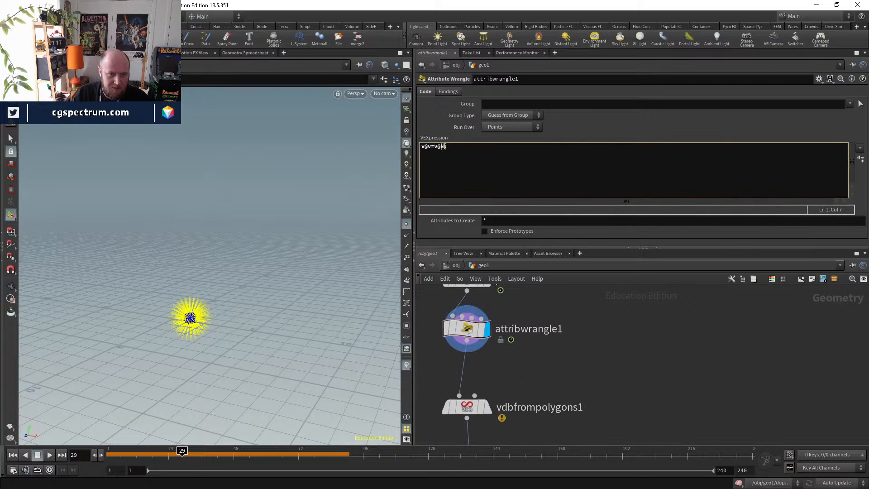
pyautogui.write('*10')
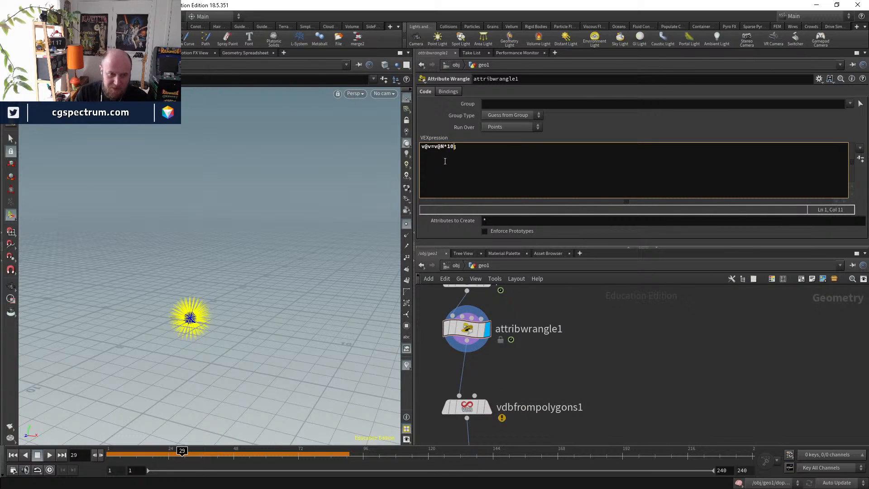
# - Display the output of vdbfrompolygons1, select that node, and move dopnet1 further below it
pyautogui.moveTo(530, 425); pyautogui.dragTo(534, 366, button='middle')
pyautogui.click(491, 350)
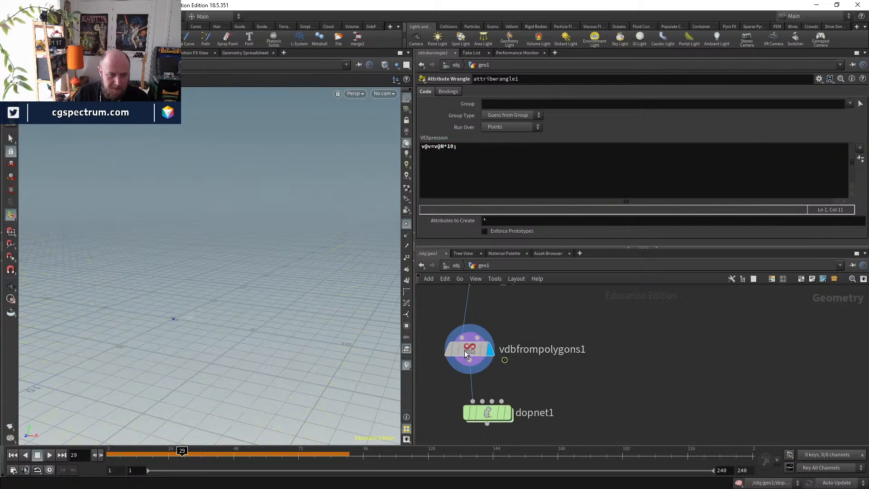
pyautogui.click(465, 351)
pyautogui.moveTo(553, 426); pyautogui.dragTo(565, 382, button='middle')
pyautogui.moveTo(514, 372); pyautogui.dragTo(509, 419)
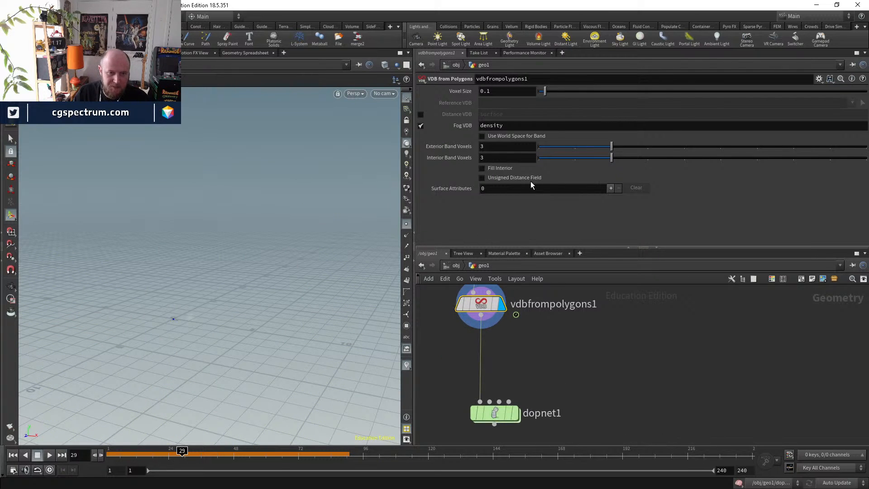
# - Add a surface attribute to vdbfrompolygons1 from point.v, with VDB name vel and vector type Displacement/Velocity/Acceleration
pyautogui.click(611, 188)
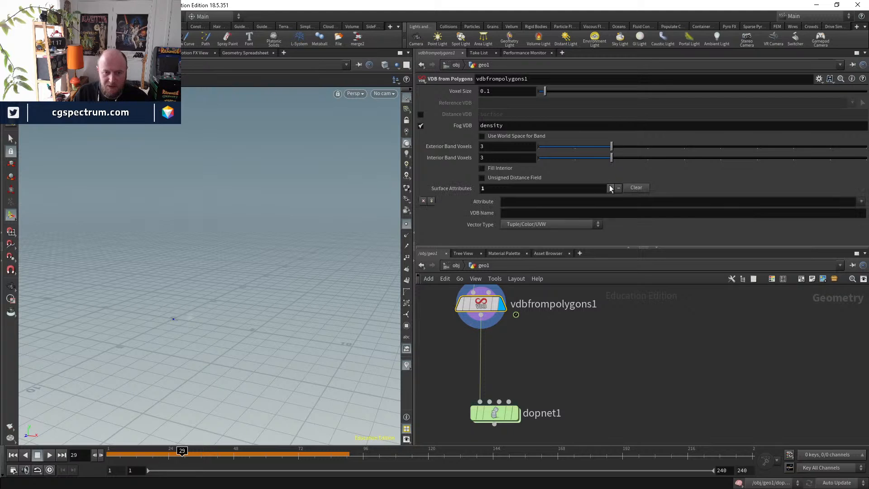
pyautogui.click(862, 201)
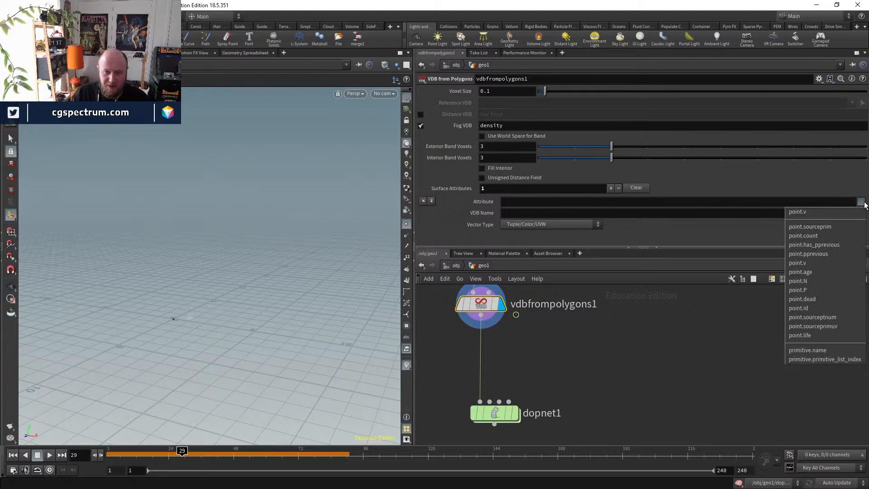
pyautogui.click(826, 266)
pyautogui.click(530, 213)
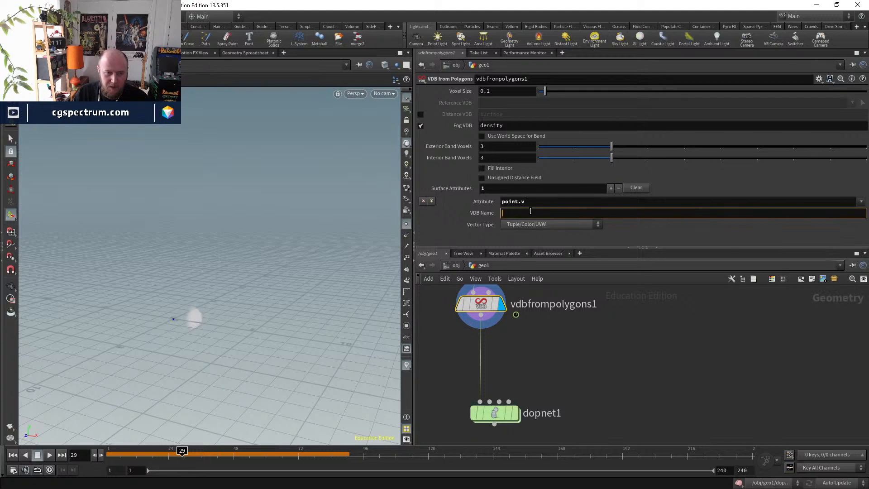
pyautogui.write('vel')
pyautogui.press('Return')
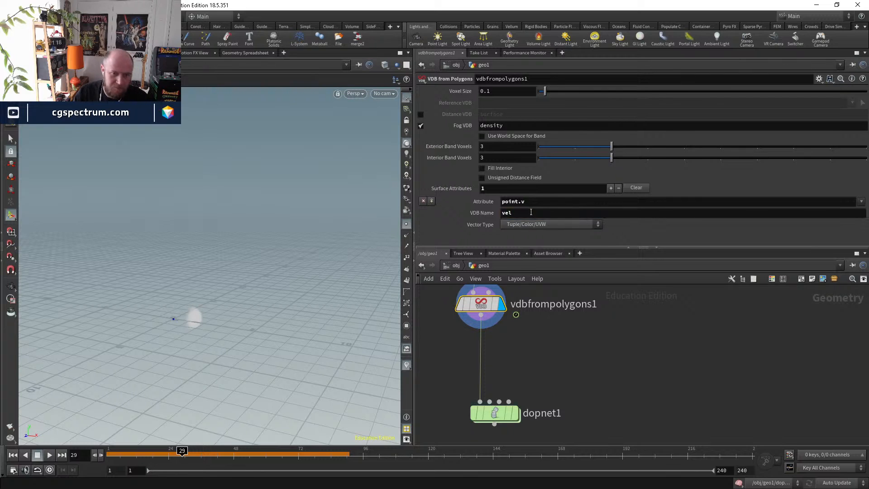
pyautogui.click(538, 225)
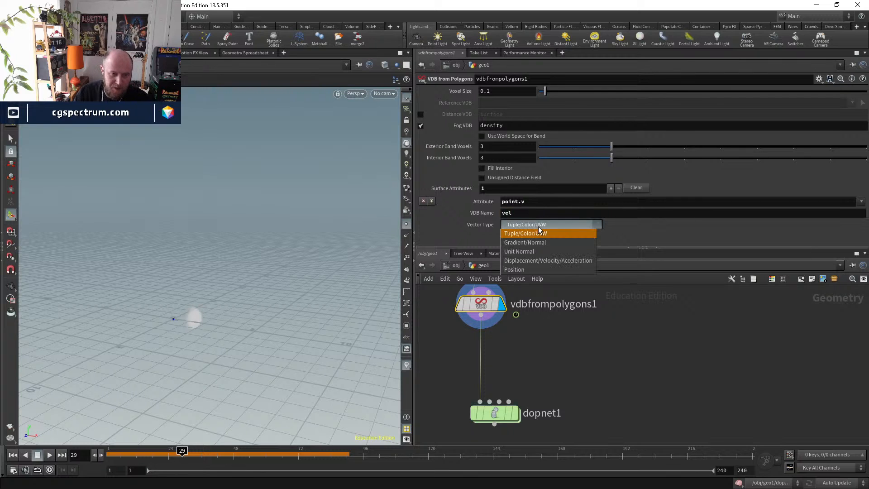
pyautogui.click(517, 260)
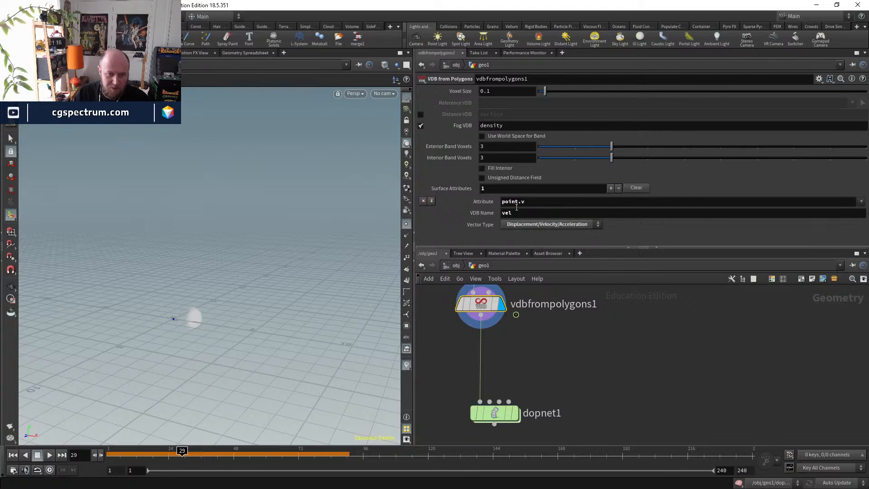
# - In dopnet1 at frame 1, add a second volumesource1 operation with vel as source volume and target field, and field rank Vector
pyautogui.moveTo(562, 413); pyautogui.dragTo(562, 358, button='middle')
pyautogui.doubleClick(487, 357)
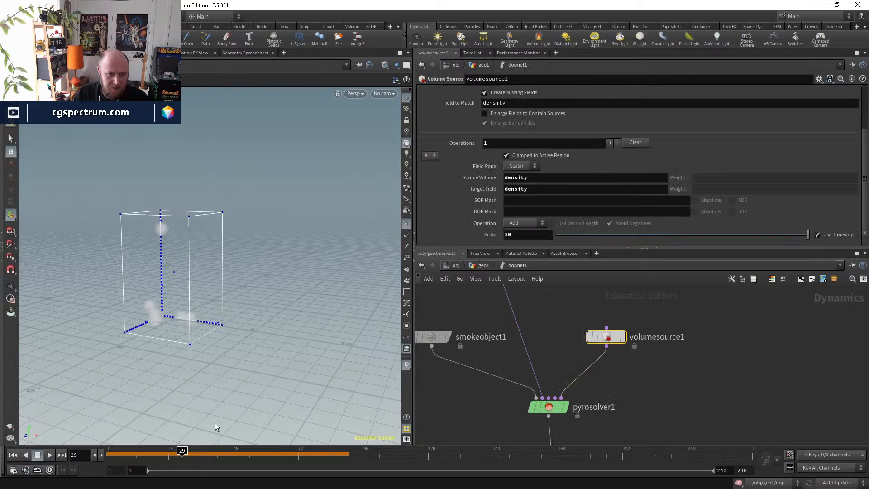
pyautogui.click(11, 455)
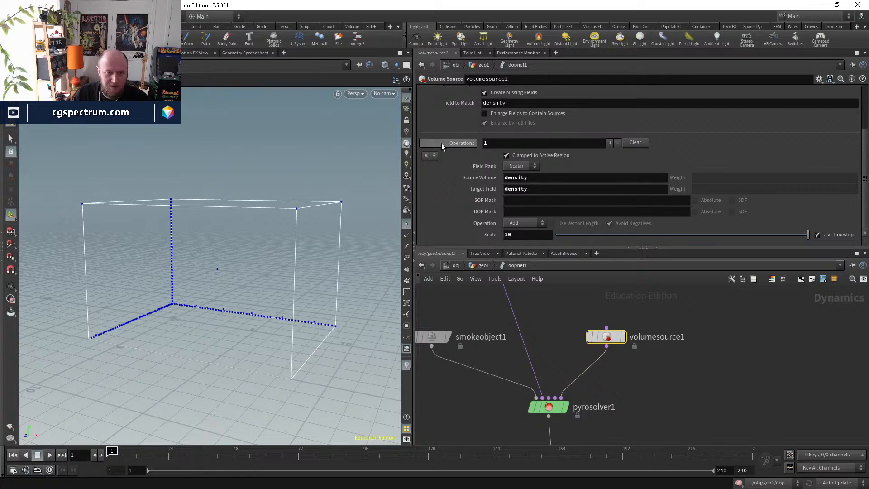
pyautogui.click(434, 155)
pyautogui.scroll(2, 541, 132)
pyautogui.click(539, 134)
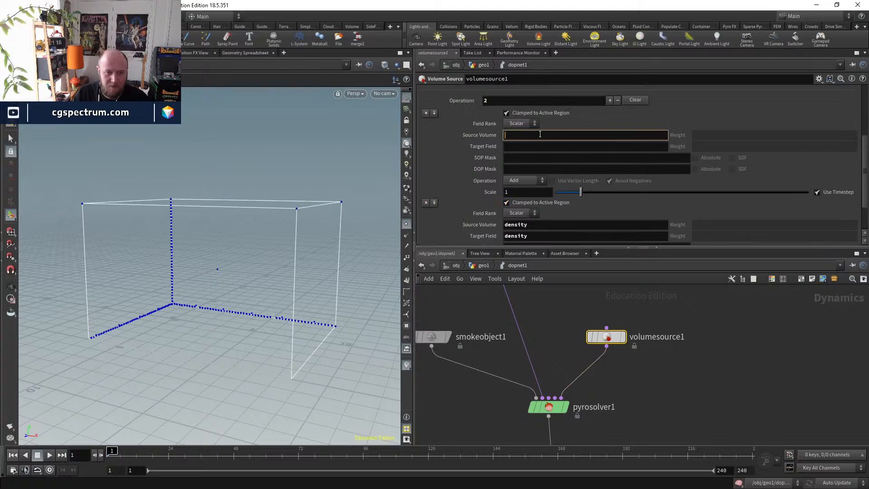
pyautogui.write('vel')
pyautogui.press('Return')
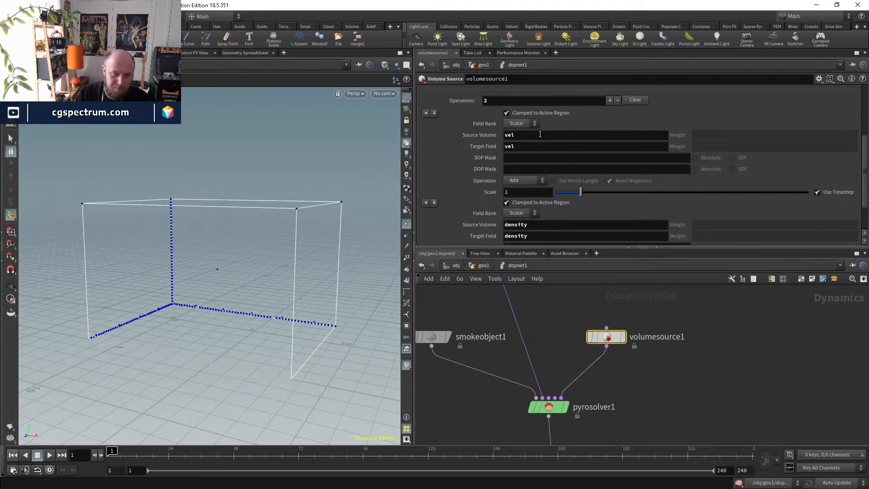
pyautogui.click(526, 126)
pyautogui.click(525, 136)
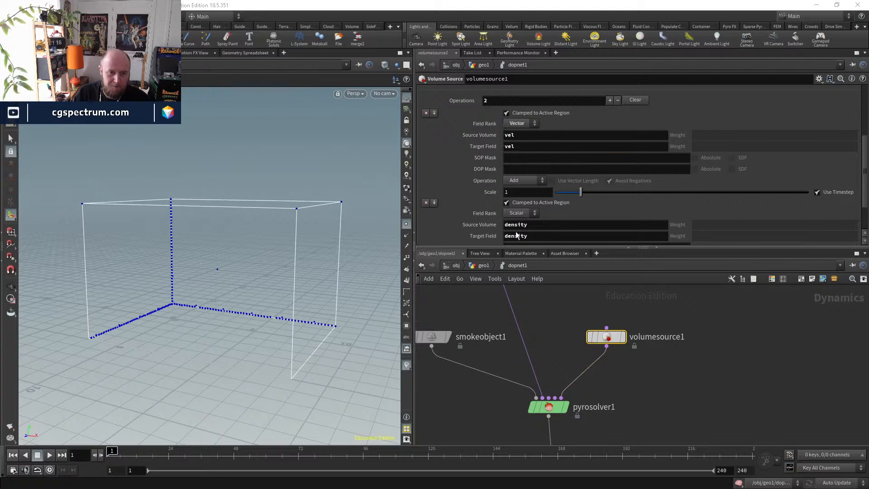
# - In geo1, check the settings and node information of vdbfrompolygons1, and return inside dopnet1
pyautogui.click(483, 266)
pyautogui.moveTo(521, 317); pyautogui.dragTo(513, 421, button='middle')
pyautogui.click(472, 375)
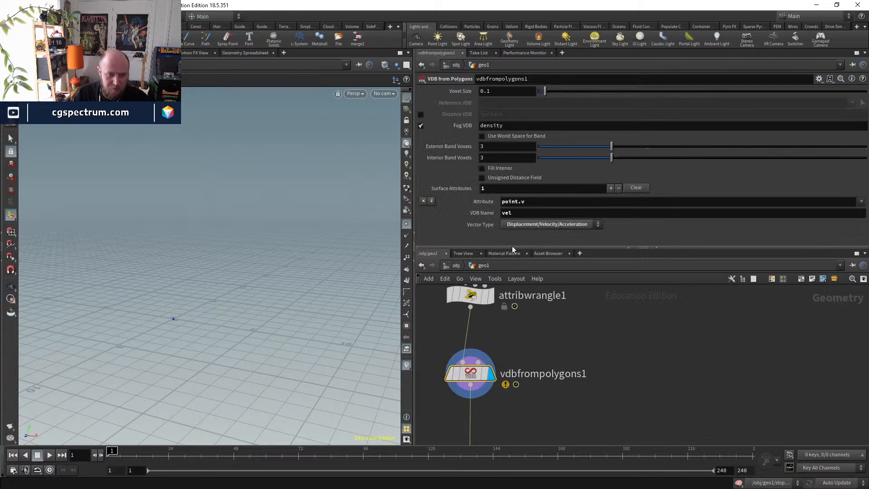
pyautogui.moveTo(521, 390); pyautogui.dragTo(530, 322, button='middle')
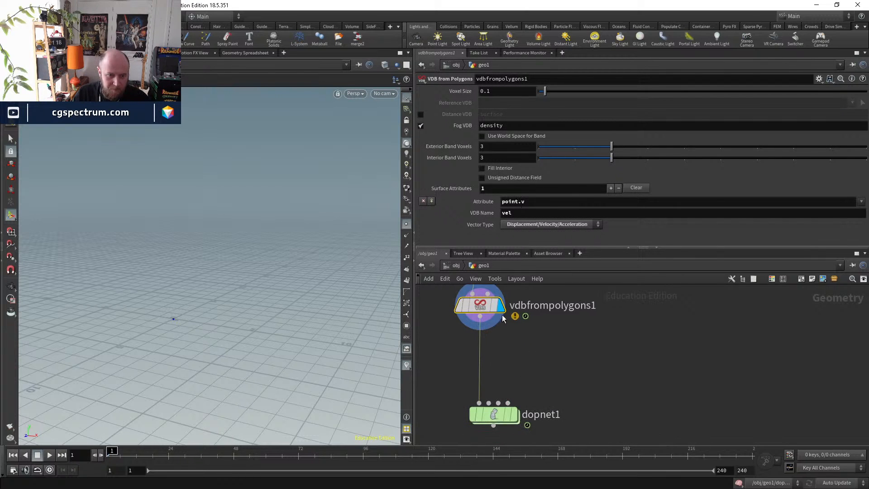
pyautogui.middleClick(481, 307)
pyautogui.moveTo(517, 359); pyautogui.dragTo(537, 427, button='middle')
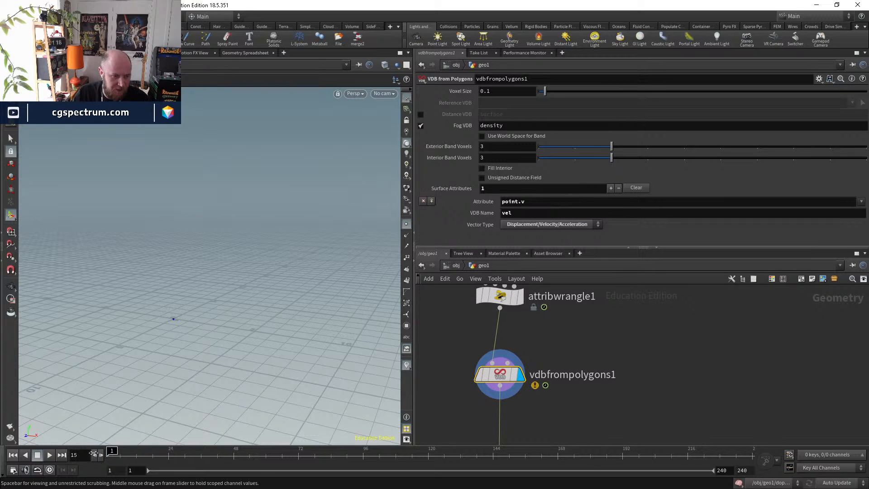
pyautogui.moveTo(612, 385); pyautogui.dragTo(630, 296, button='middle')
pyautogui.click(546, 398)
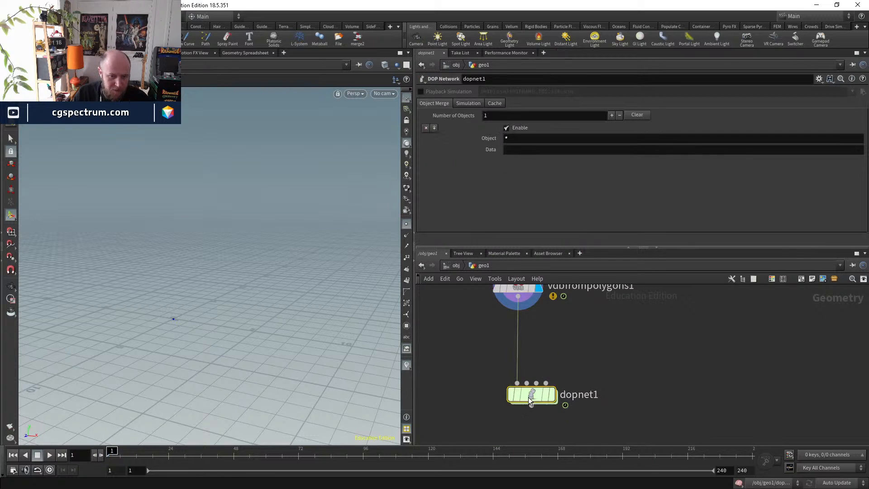
pyautogui.doubleClick(528, 397)
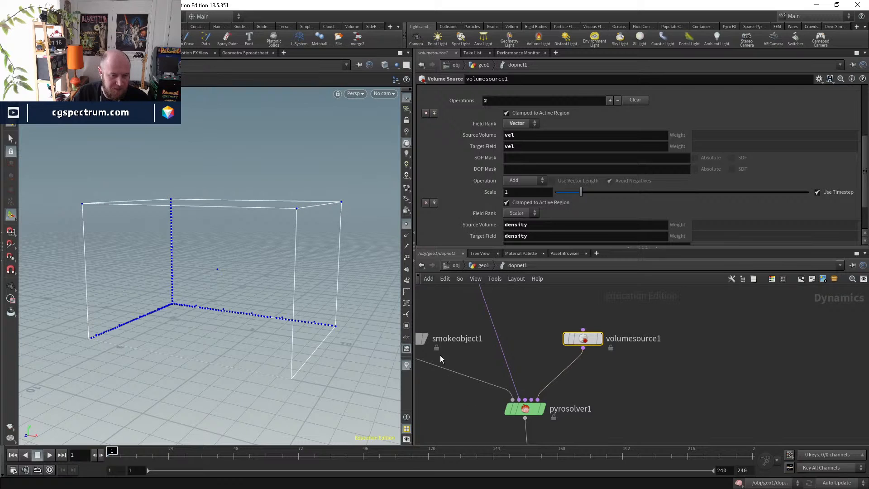
# - Hide the viewport points, play the simulation to check the velocity-driven smoke, and scrub to frame 104
pyautogui.click(404, 225)
pyautogui.click(49, 455)
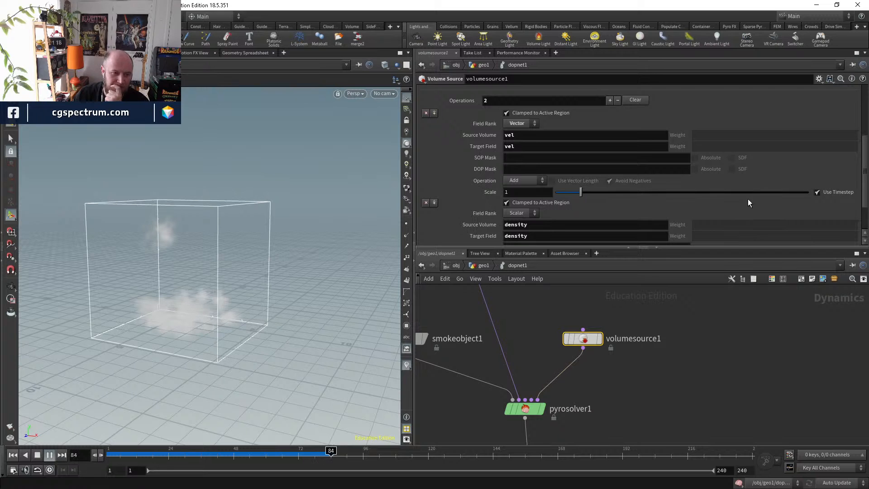
pyautogui.moveTo(142, 458); pyautogui.dragTo(303, 441)
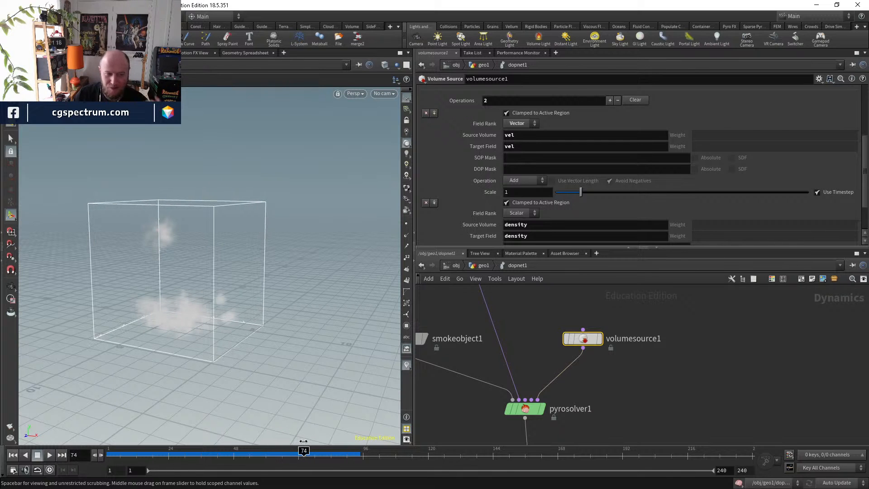
pyautogui.click(49, 455)
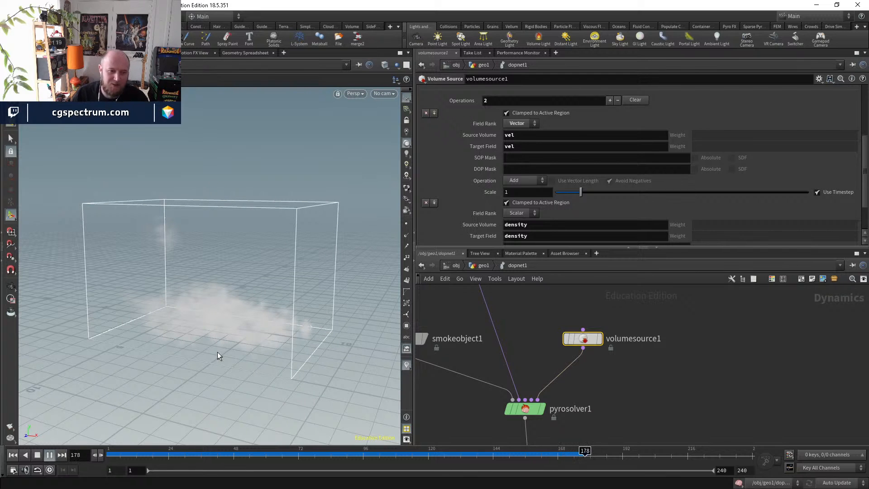
pyautogui.click(130, 455)
pyautogui.moveTo(131, 454)
pyautogui.mouseDown()
pyautogui.moveTo(396, 444)
pyautogui.moveTo(385, 442)
pyautogui.mouseUp()
# - Review the source chain from the object merge to vdbfrompolygons1 in geo1, and go back inside dopnet1
pyautogui.moveTo(516, 301); pyautogui.dragTo(524, 344, button='middle')
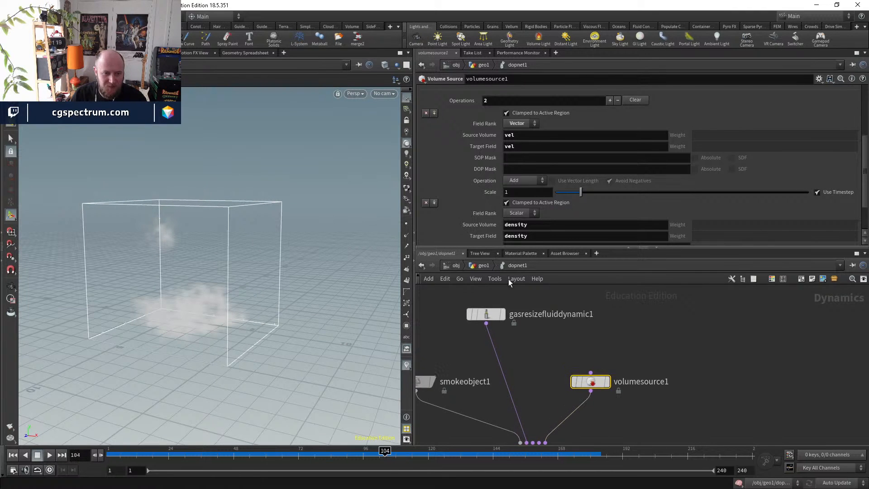
pyautogui.click(483, 266)
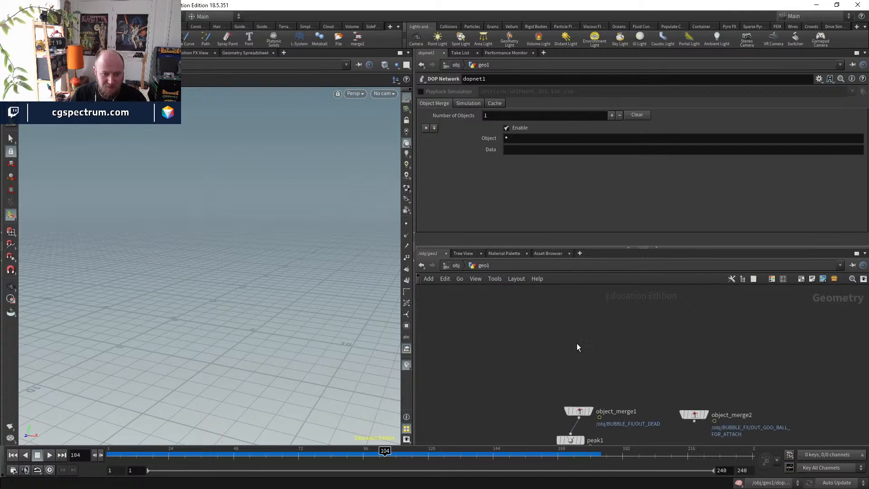
pyautogui.moveTo(620, 401); pyautogui.dragTo(604, 342, button='middle')
pyautogui.scroll(2, 556, 388)
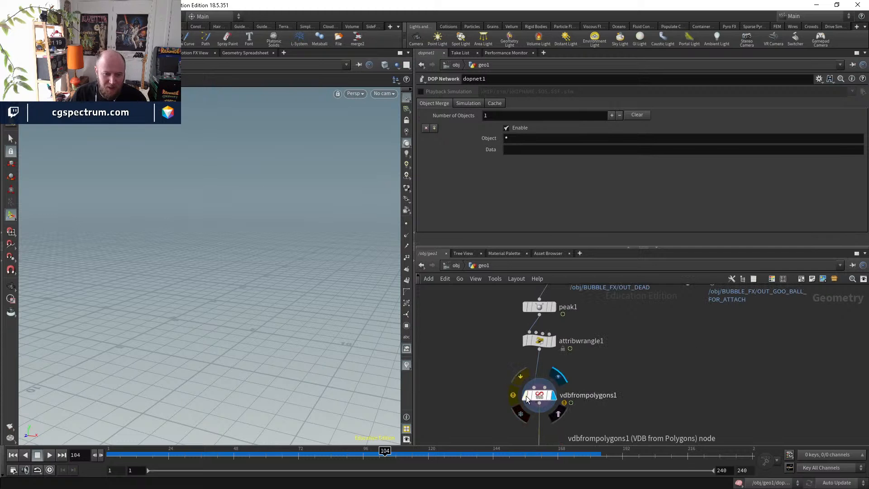
pyautogui.scroll(-1, 587, 422)
pyautogui.moveTo(587, 423); pyautogui.dragTo(571, 367, button='middle')
pyautogui.doubleClick(539, 407)
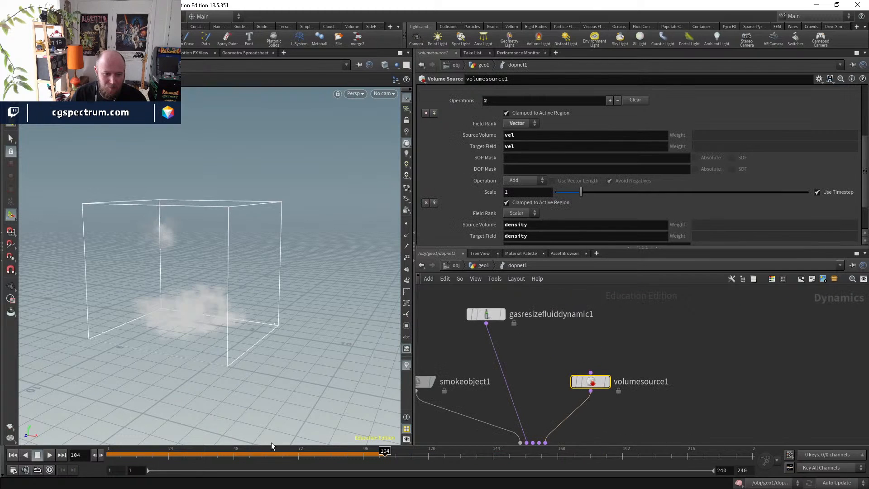
# - Scrub back to frame 1, replay the smoke simulation from the start, and return to frame 1
pyautogui.moveTo(260, 451); pyautogui.dragTo(123, 459)
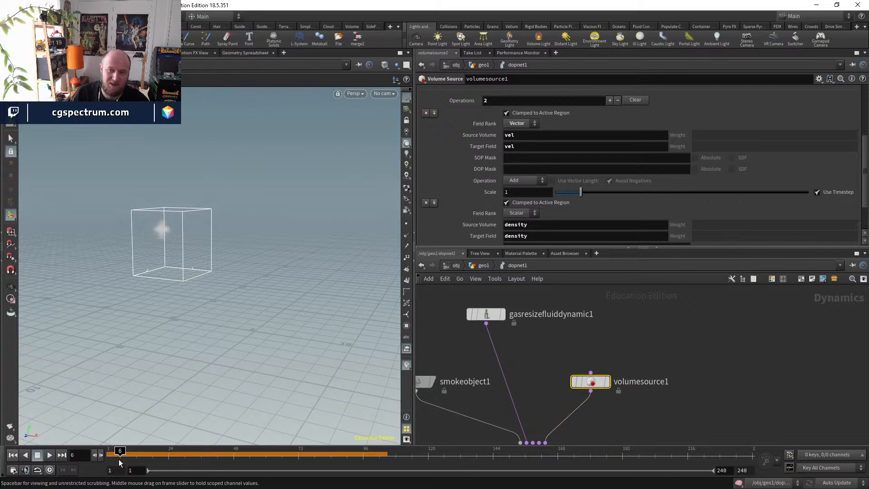
pyautogui.moveTo(119, 453); pyautogui.dragTo(98, 428)
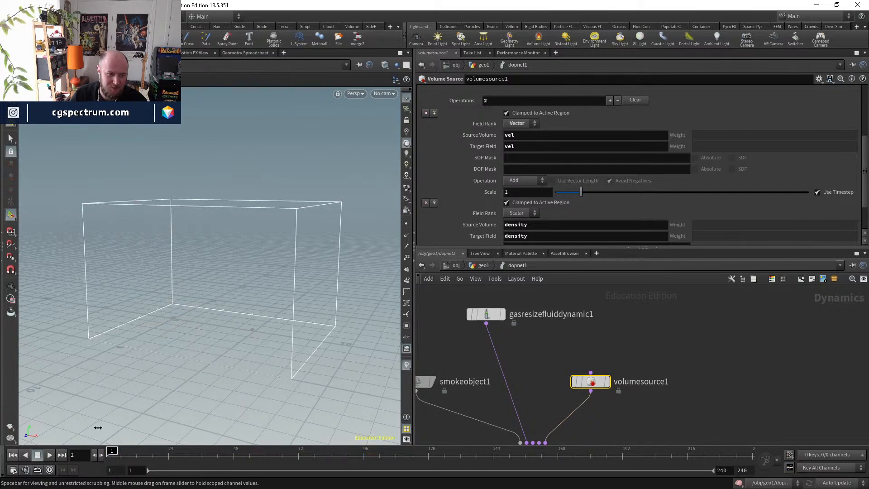
pyautogui.click(22, 454)
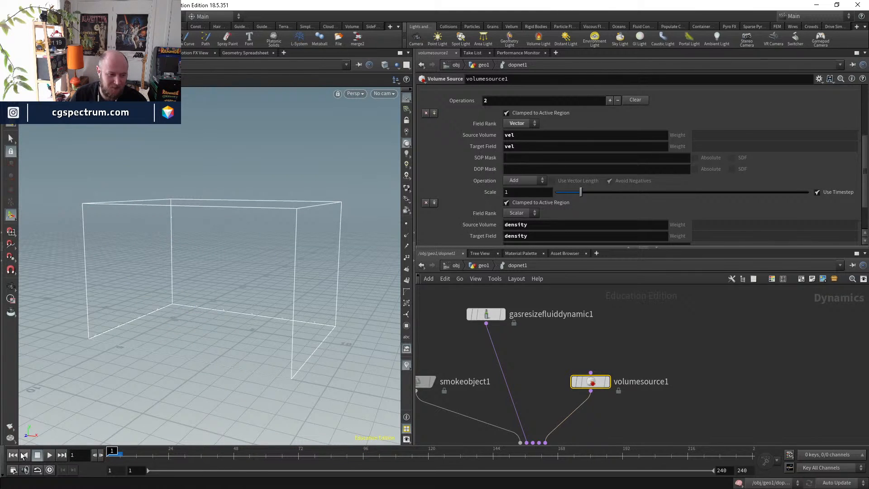
pyautogui.click(55, 455)
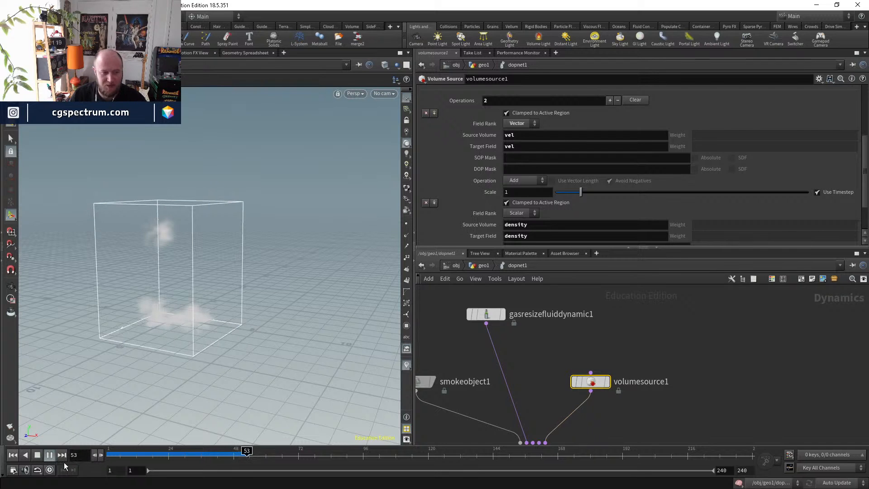
pyautogui.moveTo(143, 456); pyautogui.dragTo(97, 454)
# - Add a Gas Wind node above pyrosolver1 in dopnet1 and wire it into the solver
pyautogui.moveTo(593, 382); pyautogui.dragTo(610, 382)
pyautogui.press('Tab')
pyautogui.write('gas')
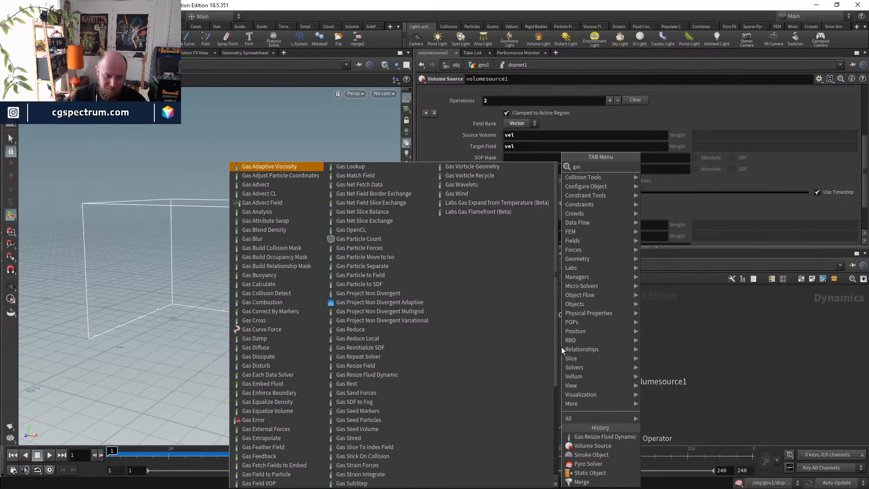
pyautogui.write('wi')
pyautogui.press('Return')
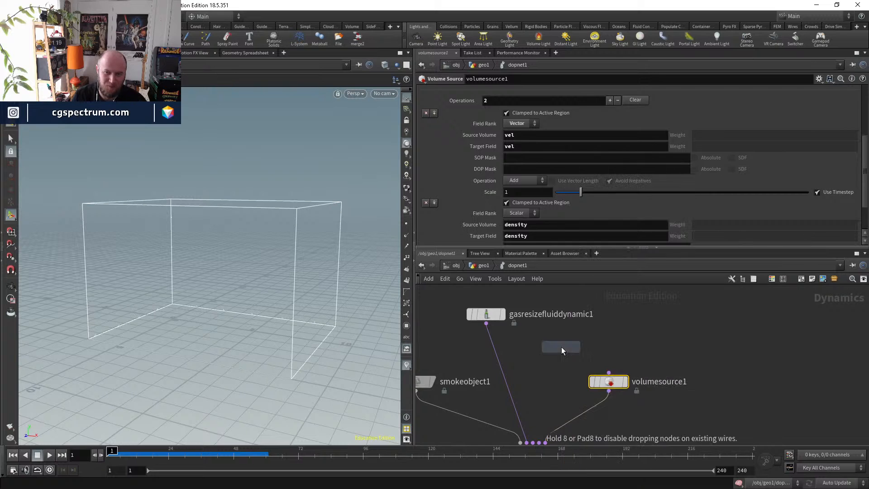
pyautogui.click(561, 346)
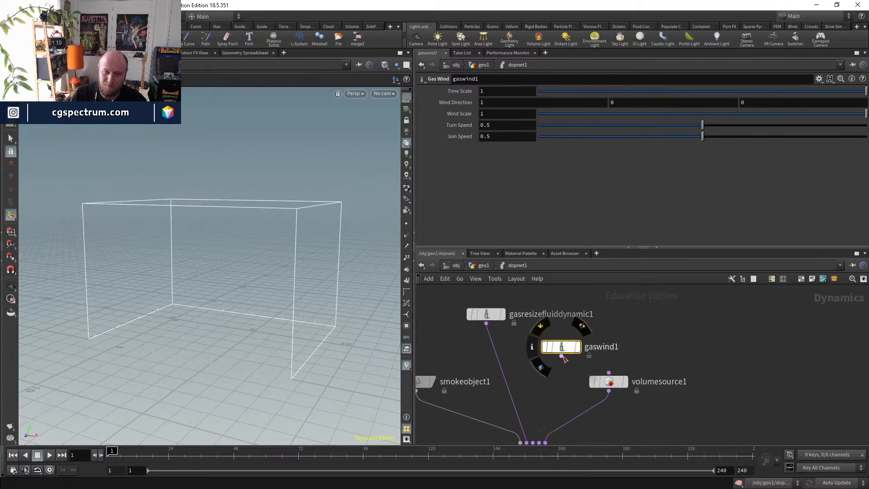
pyautogui.click(561, 356)
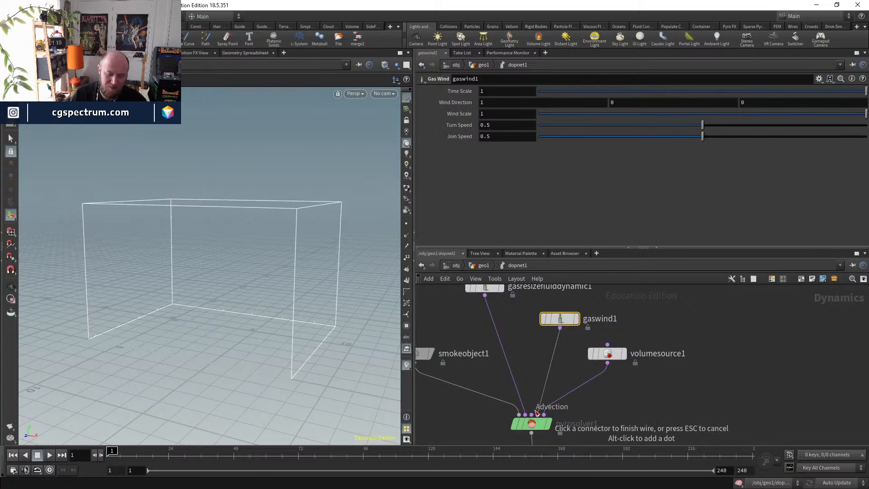
pyautogui.click(538, 413)
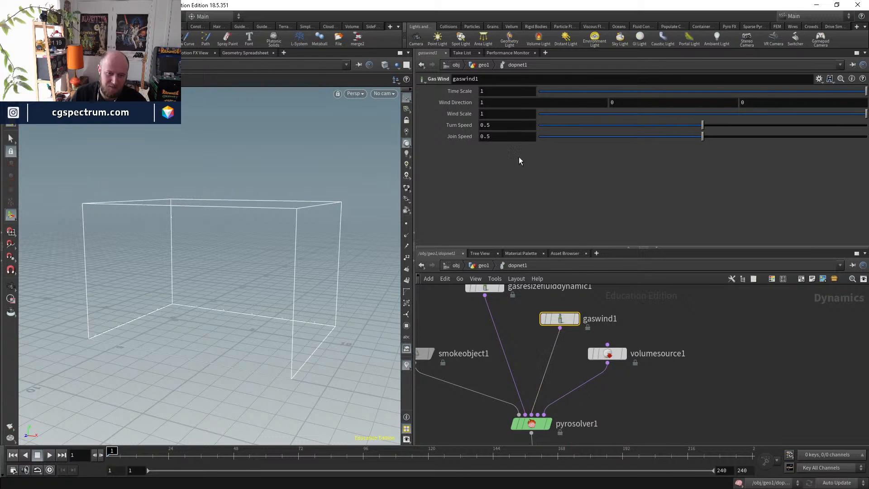
# - Set the X component of gaswind1's wind direction to -1, and play the simulation to check the smoke's drift
pyautogui.moveTo(287, 273); pyautogui.dragTo(263, 271)
pyautogui.click(503, 103)
pyautogui.write('-1')
pyautogui.press('Return')
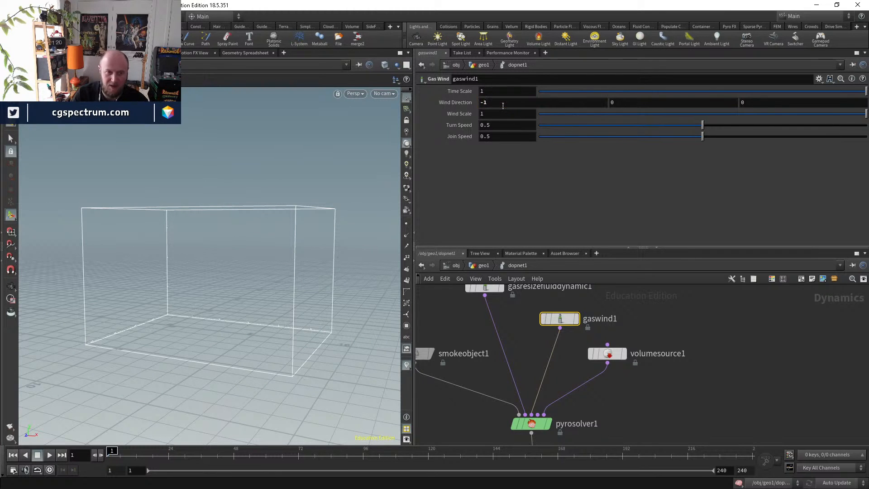
pyautogui.click(47, 456)
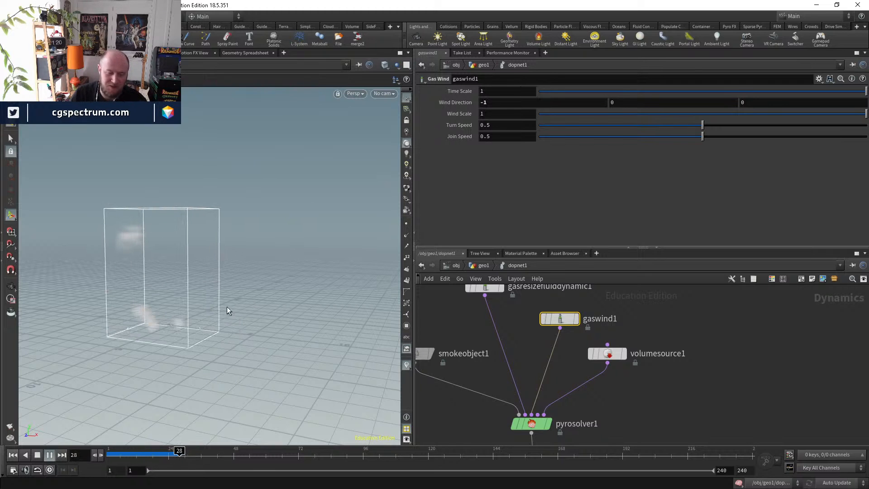
pyautogui.click(13, 455)
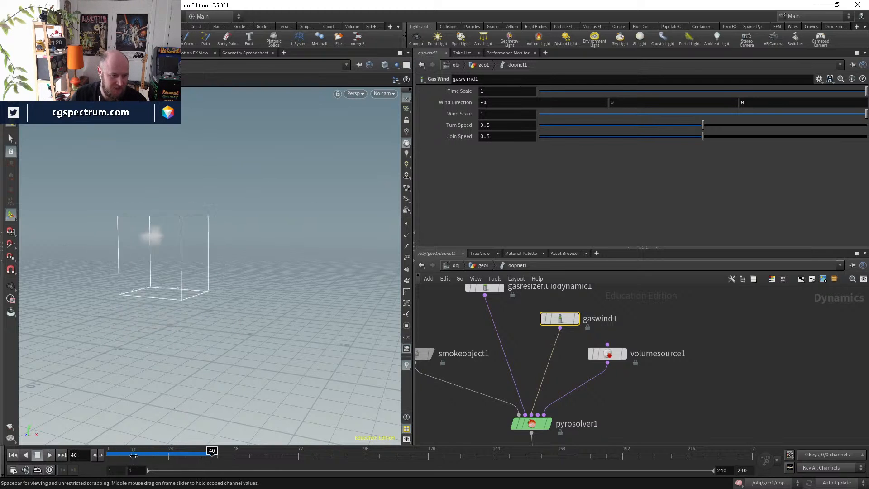
# - Set gaswind1's wind scale to .1, replay the smoke simulation, and scrub back to frame 1
pyautogui.write('.1')
pyautogui.press('Return')
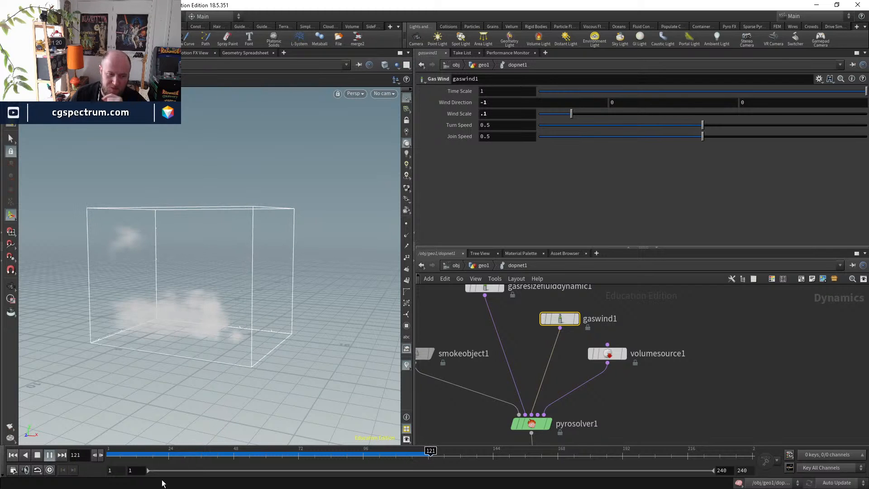
pyautogui.moveTo(165, 456); pyautogui.dragTo(93, 423)
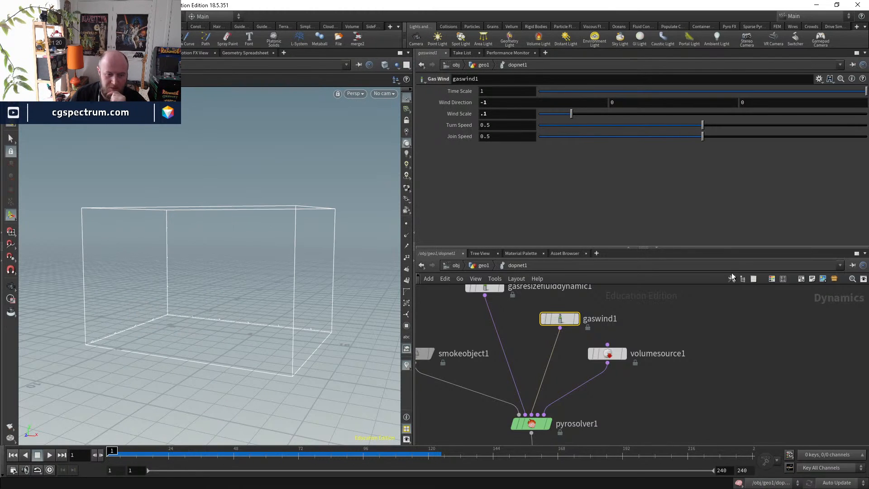
# - Look over the dopnet1 network down to the output node, and move volumesource1 closer to pyrosolver1
pyautogui.moveTo(666, 358); pyautogui.dragTo(679, 266, button='middle')
pyautogui.moveTo(601, 368); pyautogui.dragTo(586, 313, button='middle')
pyautogui.moveTo(550, 380); pyautogui.dragTo(541, 416)
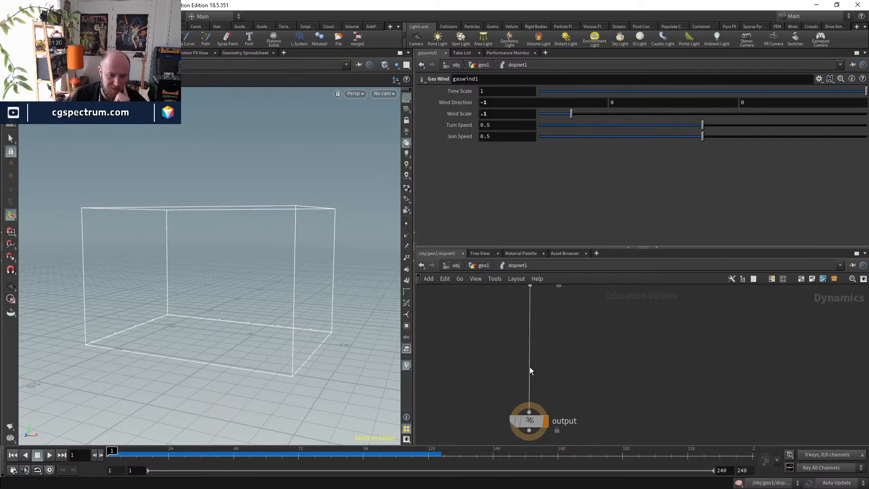
pyautogui.scroll(-3, 527, 392)
pyautogui.moveTo(530, 367); pyautogui.dragTo(526, 405, button='middle')
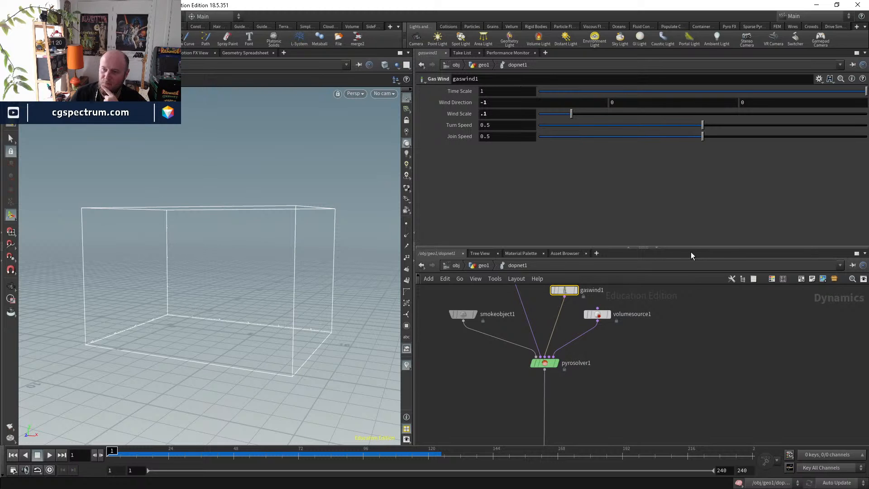
pyautogui.moveTo(665, 374)
pyautogui.mouseDown(button='middle')
pyautogui.moveTo(661, 319)
pyautogui.moveTo(650, 379)
pyautogui.mouseUp(button='middle')
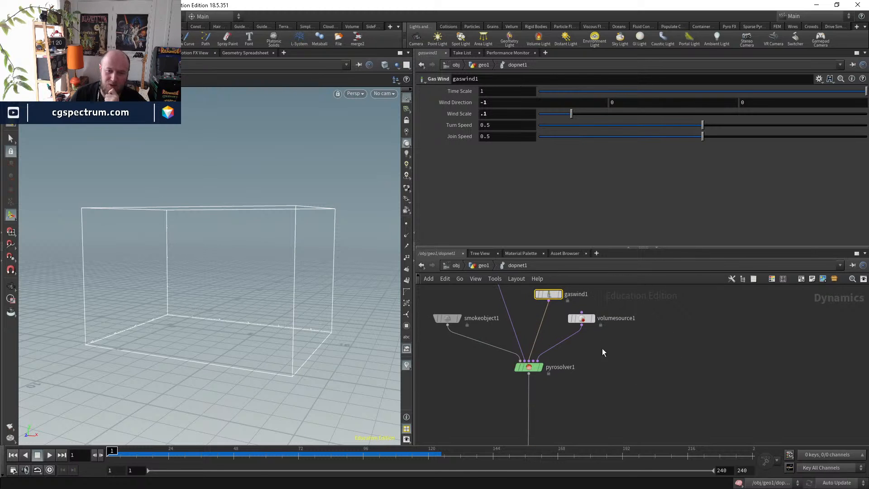
pyautogui.click(584, 330)
pyautogui.moveTo(583, 320); pyautogui.dragTo(593, 333)
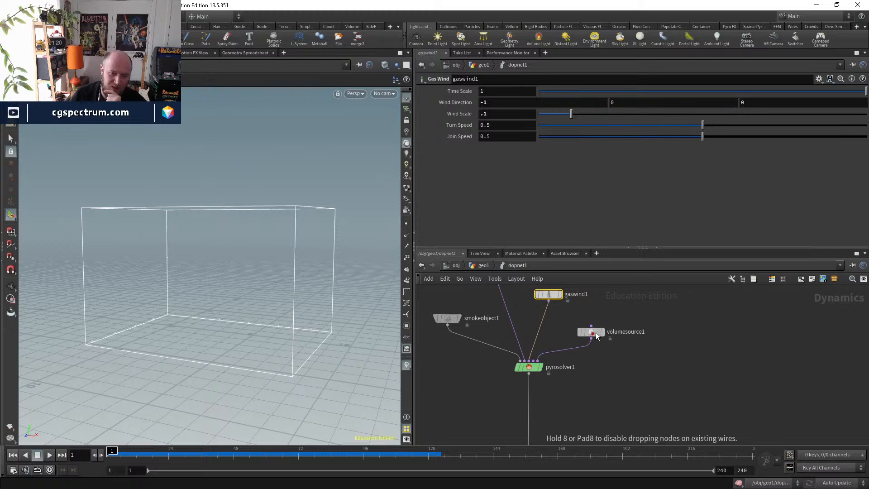
pyautogui.moveTo(557, 327); pyautogui.dragTo(540, 381, button='middle')
# - Go through geo1 up to the object level, open BUBBLE_FX, and view vdbfrompolygons2 at frame 54
pyautogui.click(482, 265)
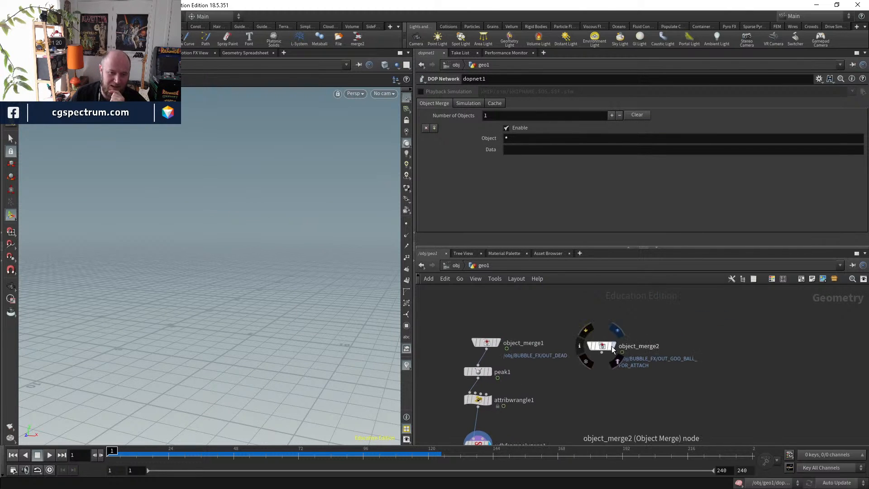
pyautogui.click(456, 266)
pyautogui.moveTo(557, 418); pyautogui.dragTo(619, 396, button='middle')
pyautogui.doubleClick(561, 343)
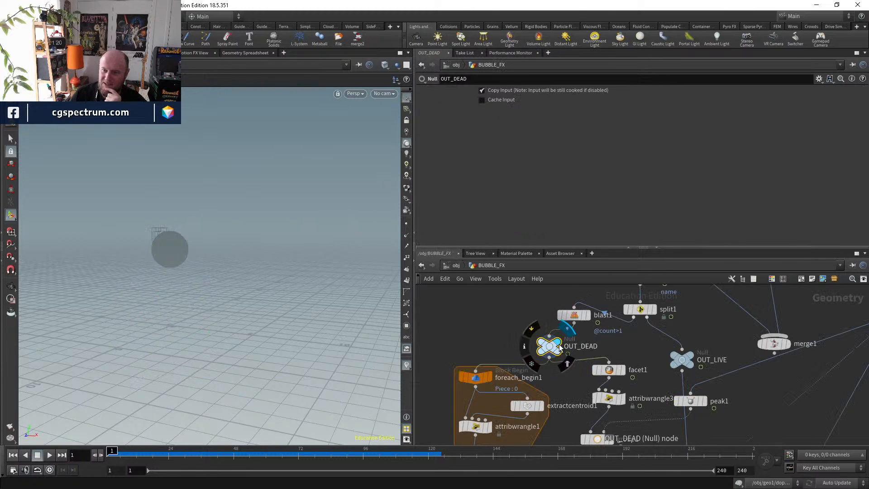
pyautogui.moveTo(565, 385); pyautogui.dragTo(532, 271, button='middle')
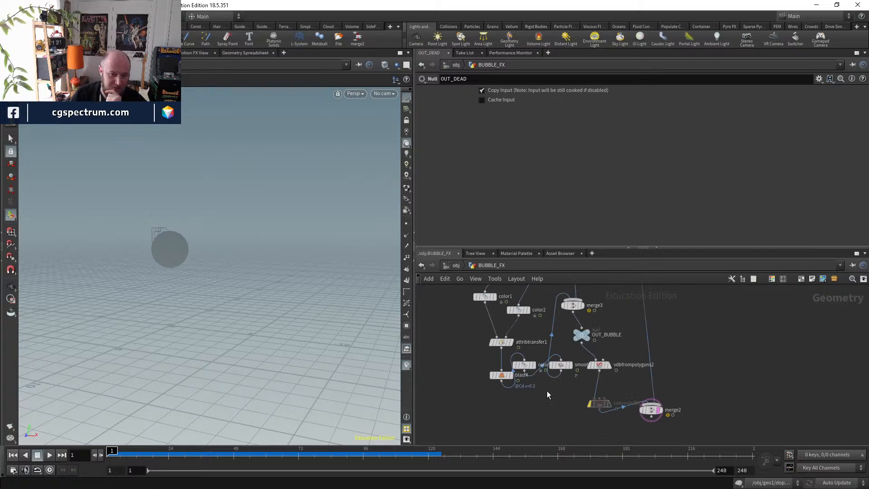
pyautogui.scroll(3, 582, 376)
pyautogui.click(622, 361)
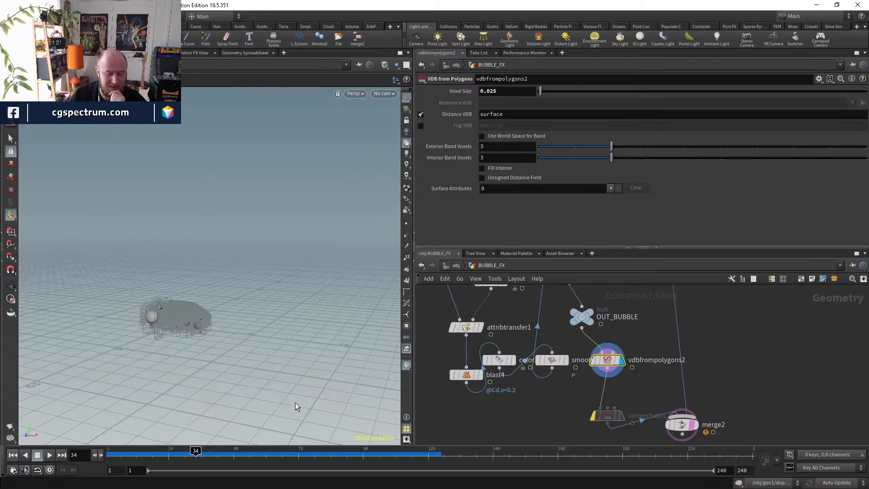
pyautogui.click(250, 451)
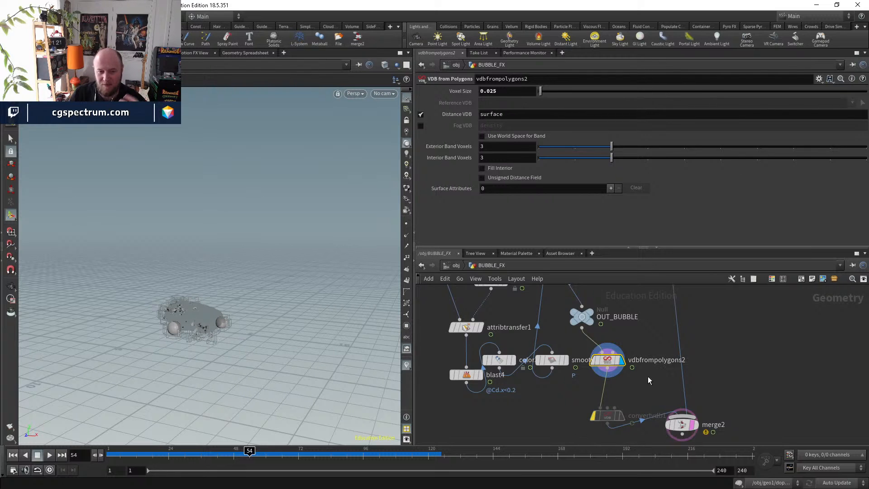
# - Tidy the end of the BUBBLE_FX network by lining up vdbfrompolygons2 and convertvdb1 and moving merge2 farther away
pyautogui.moveTo(611, 362); pyautogui.dragTo(592, 383)
pyautogui.moveTo(652, 383); pyautogui.dragTo(657, 348, button='middle')
pyautogui.moveTo(616, 381); pyautogui.dragTo(596, 378)
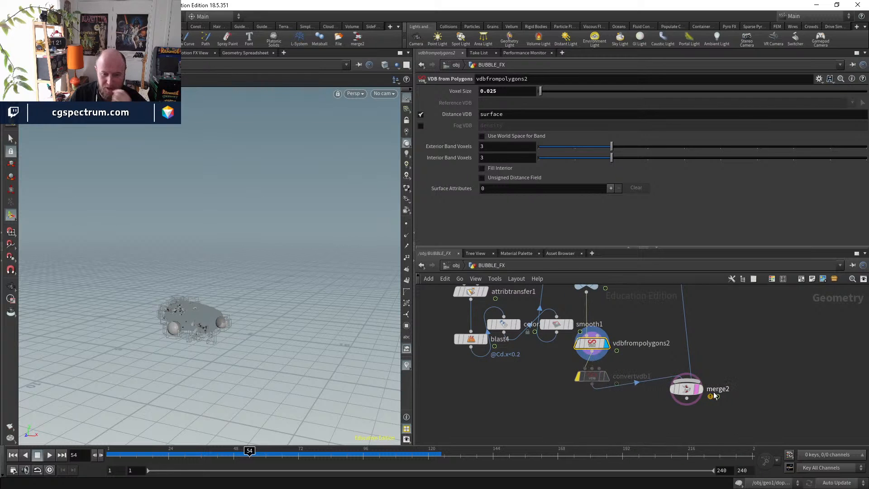
pyautogui.moveTo(686, 389); pyautogui.dragTo(712, 423)
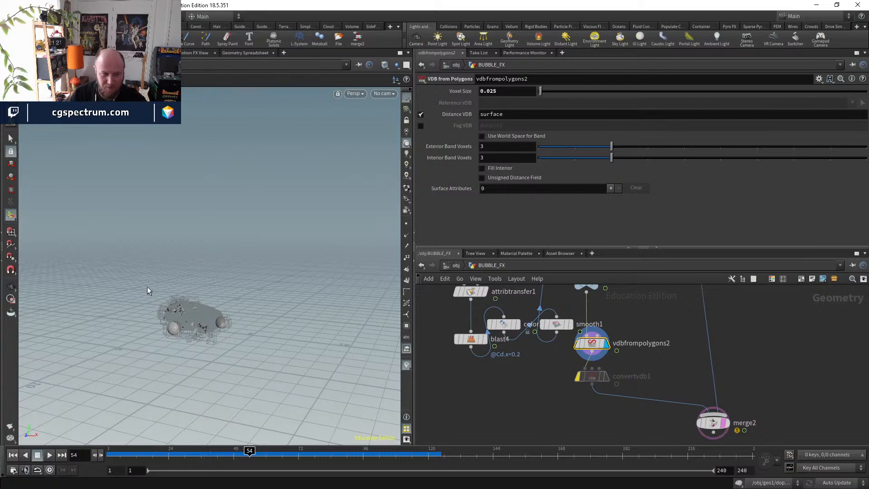
# - Examine the vdbfrompolygons2 result from several angles at frames 54 and 70, checking the wireframe view
pyautogui.keyDown('alt'); pyautogui.moveTo(220, 353); pyautogui.dragTo(193, 304, button='right'); pyautogui.keyUp('alt')
pyautogui.keyDown('alt'); pyautogui.moveTo(193, 303); pyautogui.dragTo(212, 272); pyautogui.keyUp('alt')
pyautogui.keyDown('alt'); pyautogui.moveTo(212, 271); pyautogui.dragTo(241, 231, button='middle'); pyautogui.keyUp('alt')
pyautogui.keyDown('alt'); pyautogui.moveTo(240, 231); pyautogui.dragTo(245, 258, button='right'); pyautogui.keyUp('alt')
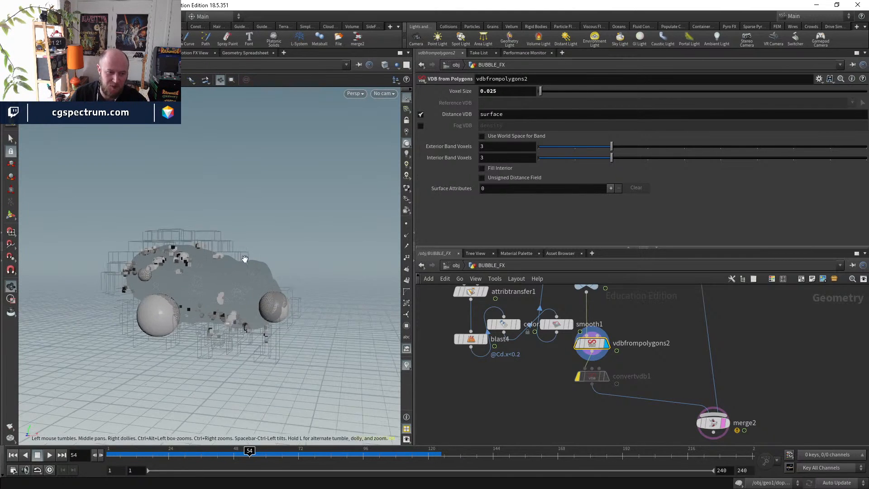
pyautogui.keyDown('alt'); pyautogui.moveTo(156, 249); pyautogui.dragTo(222, 256, button='middle'); pyautogui.keyUp('alt')
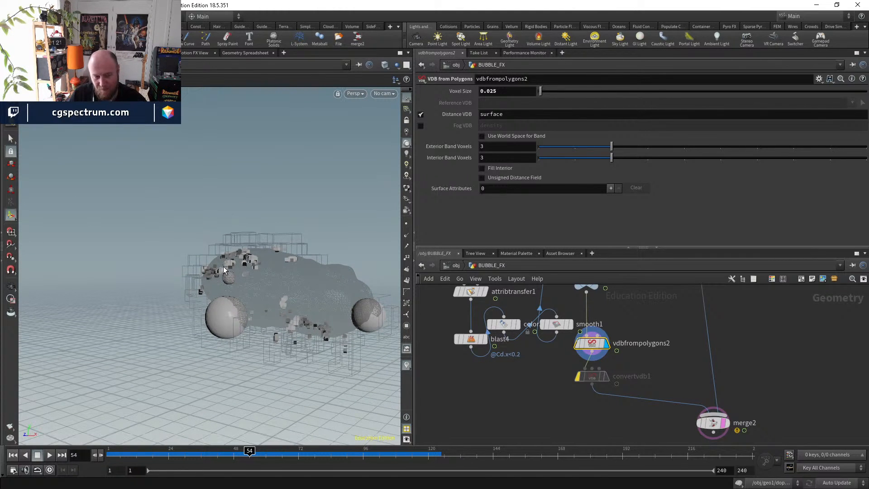
pyautogui.keyDown('alt'); pyautogui.moveTo(224, 271); pyautogui.dragTo(260, 306); pyautogui.keyUp('alt')
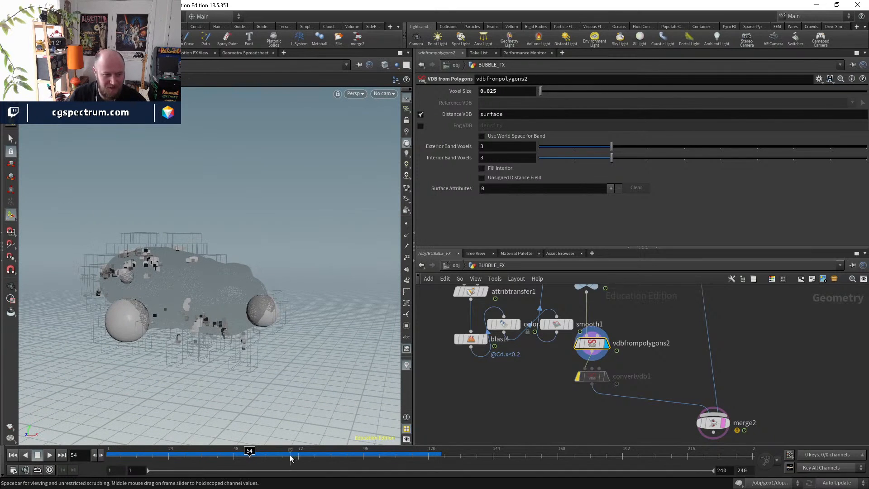
pyautogui.click(290, 455)
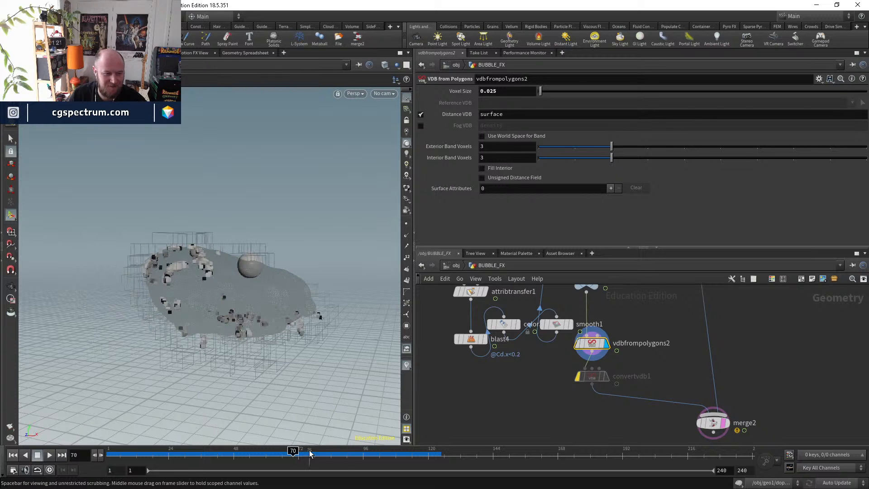
pyautogui.keyDown('alt'); pyautogui.moveTo(277, 350); pyautogui.dragTo(276, 332); pyautogui.keyUp('alt')
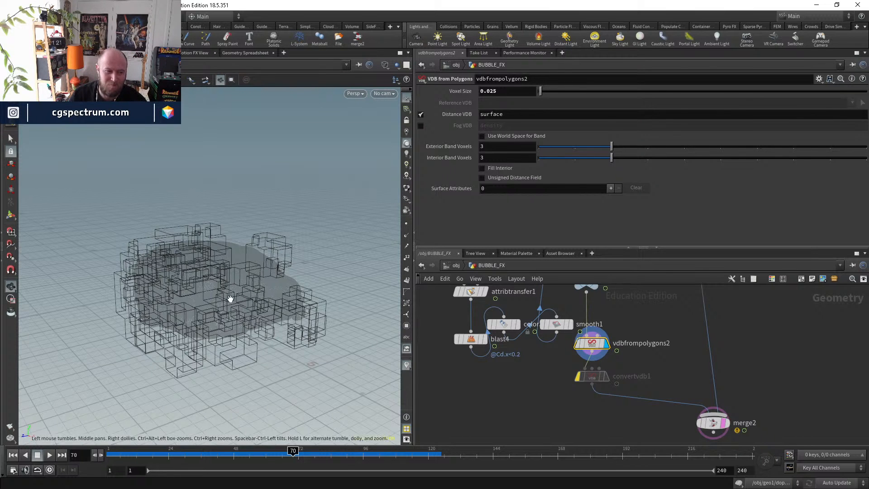
pyautogui.press('w')
pyautogui.moveTo(230, 298); pyautogui.dragTo(264, 294)
# - Display the OUT_BUBBLE null in BUBBLE_FX to check the geometry feeding vdbfrompolygons2
pyautogui.moveTo(651, 386); pyautogui.dragTo(624, 363, button='middle')
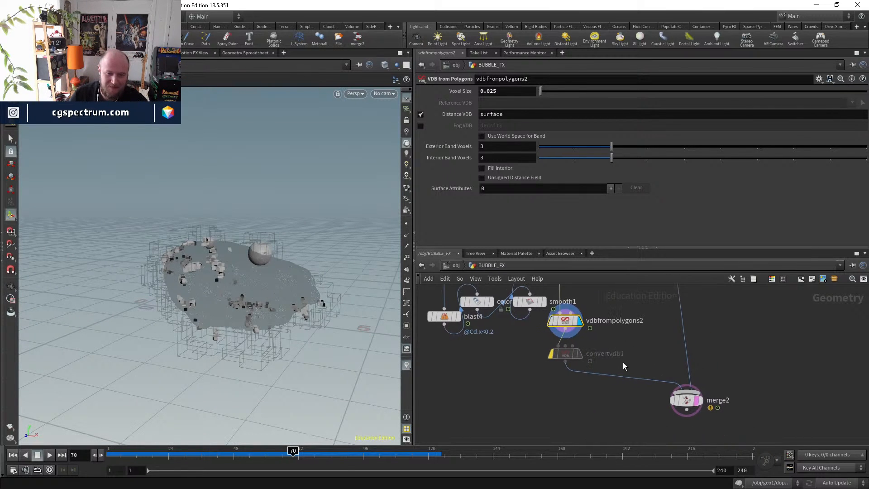
pyautogui.moveTo(588, 332); pyautogui.dragTo(588, 402, button='middle')
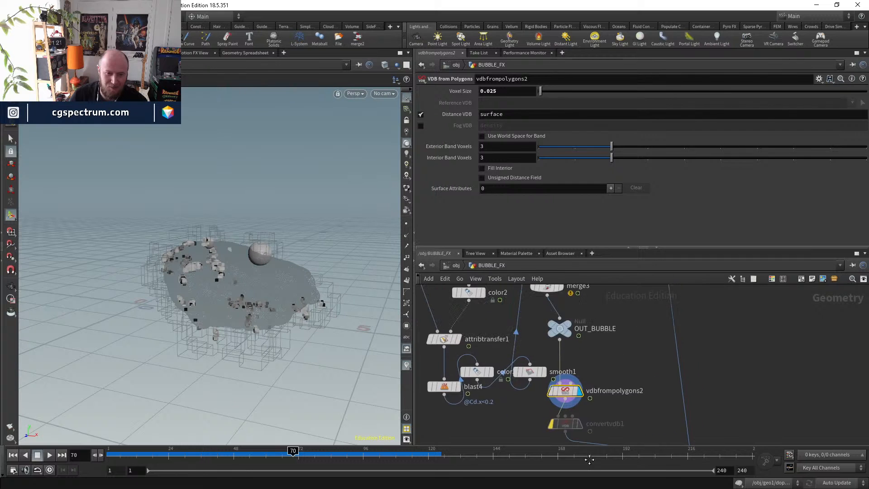
pyautogui.click(570, 328)
pyautogui.click(560, 328)
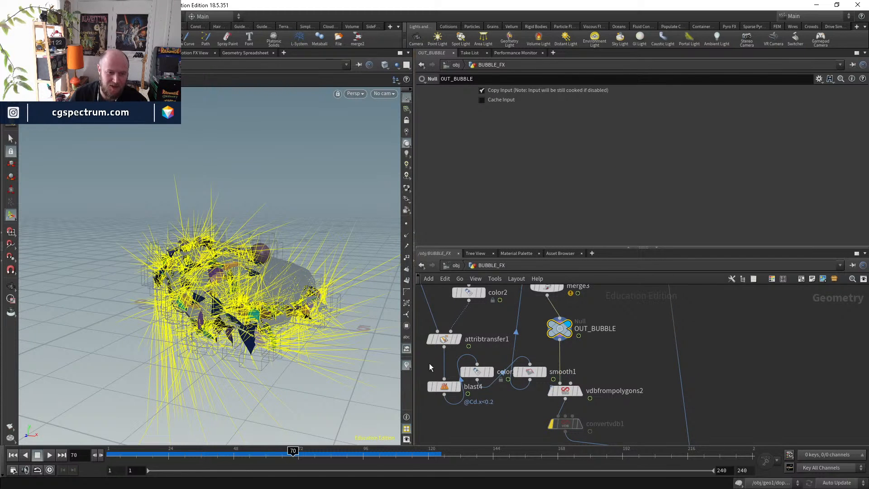
# - Open GOO_BALL from the object level and inspect the convertvdb2 mesh up close with its wireframe overlay
pyautogui.click(455, 266)
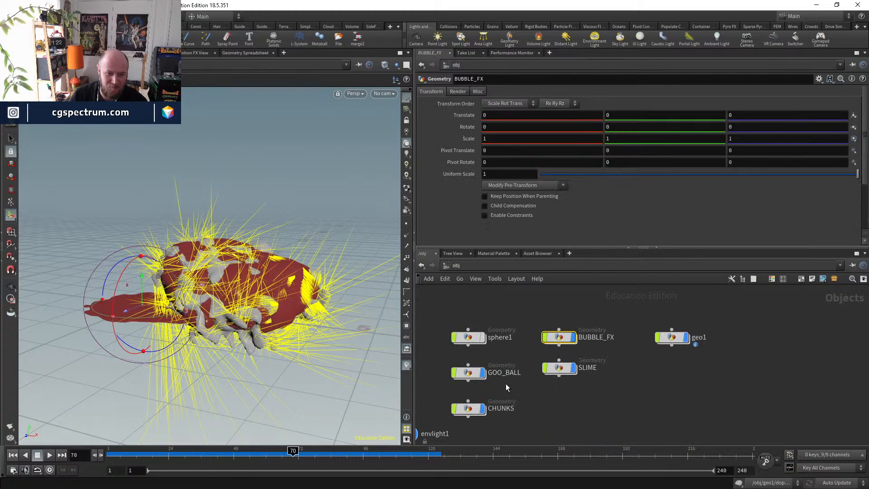
pyautogui.moveTo(506, 384); pyautogui.dragTo(566, 408, button='middle')
pyautogui.doubleClick(520, 386)
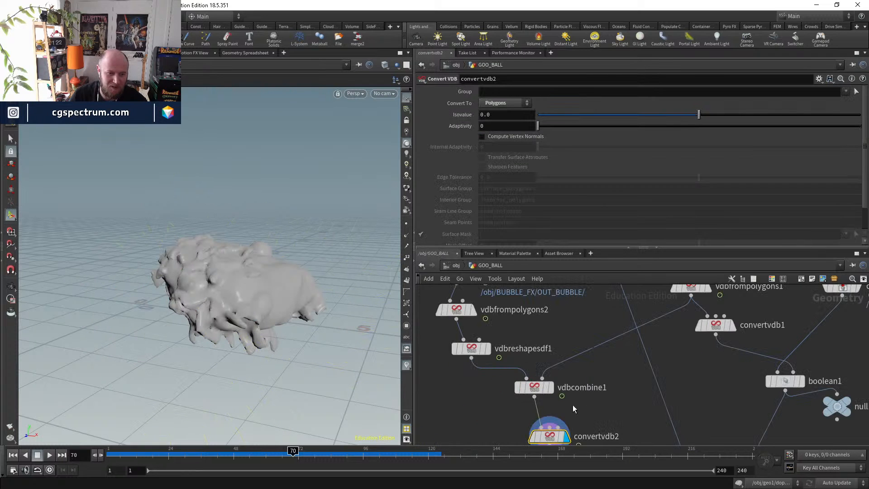
pyautogui.moveTo(537, 438); pyautogui.dragTo(538, 384, button='middle')
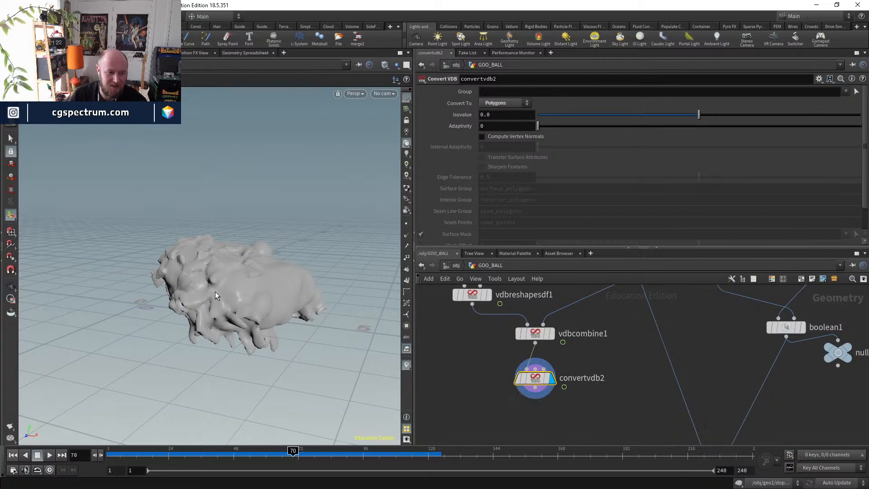
pyautogui.keyDown('alt'); pyautogui.moveTo(216, 292); pyautogui.dragTo(193, 283); pyautogui.keyUp('alt')
pyautogui.keyDown('alt'); pyautogui.moveTo(193, 283); pyautogui.dragTo(288, 273, button='right'); pyautogui.keyUp('alt')
pyautogui.moveTo(288, 273)
pyautogui.keyDown('alt'); pyautogui.mouseDown()
pyautogui.moveTo(196, 305)
pyautogui.moveTo(138, 284)
pyautogui.moveTo(267, 319)
pyautogui.mouseUp(); pyautogui.keyUp('alt')
pyautogui.hotkey('shift', 'w')
pyautogui.hotkey('shift', 'w')
pyautogui.moveTo(642, 403); pyautogui.dragTo(633, 360, button='middle')
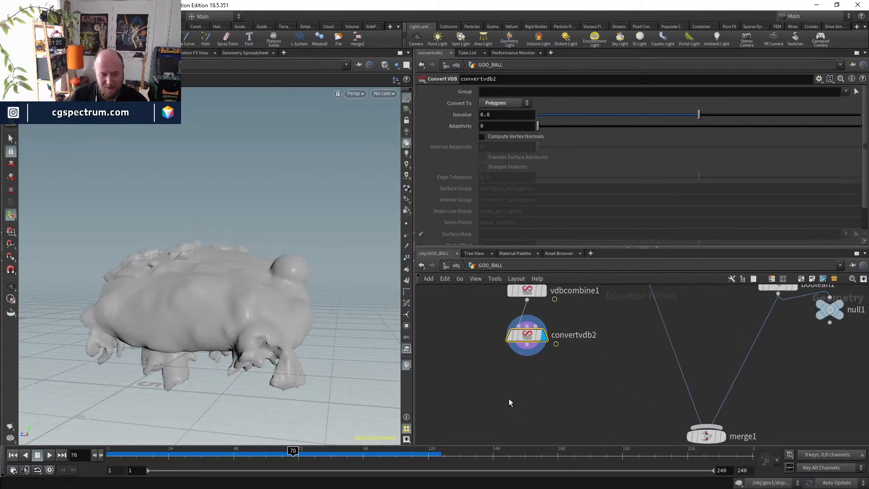
# - Add a Null after convertvdb2 in GOO_BALL, wire it to the convertvdb2 output and rename it OUT_GOO_BALL
pyautogui.press('Tab')
pyautogui.write('null')
pyautogui.press('Return')
pyautogui.click(509, 399)
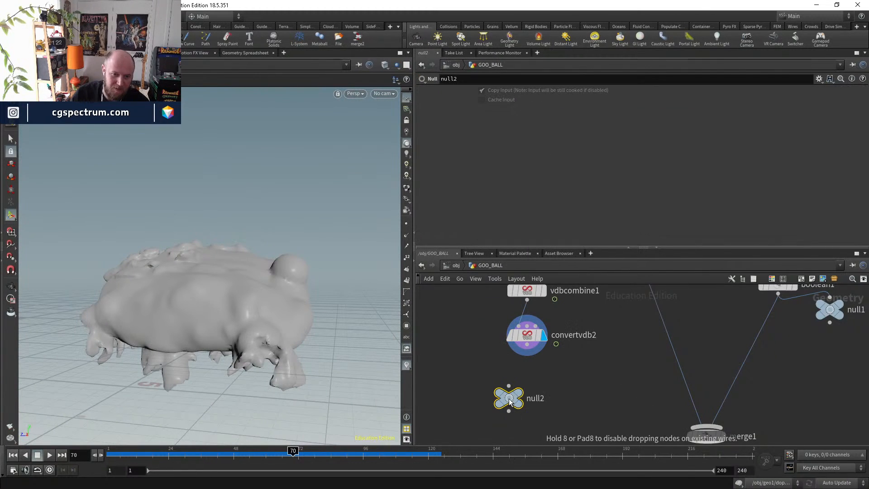
pyautogui.click(508, 386)
pyautogui.click(533, 351)
pyautogui.doubleClick(535, 398)
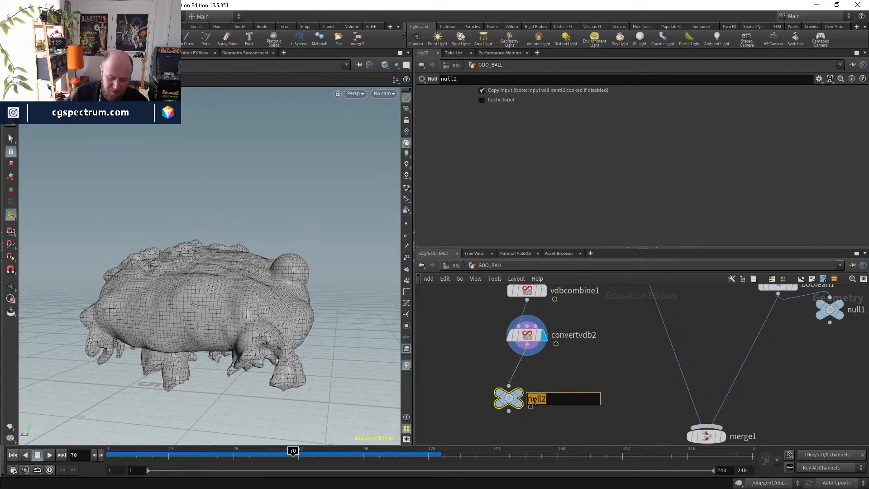
pyautogui.write('OUT_GOO_')
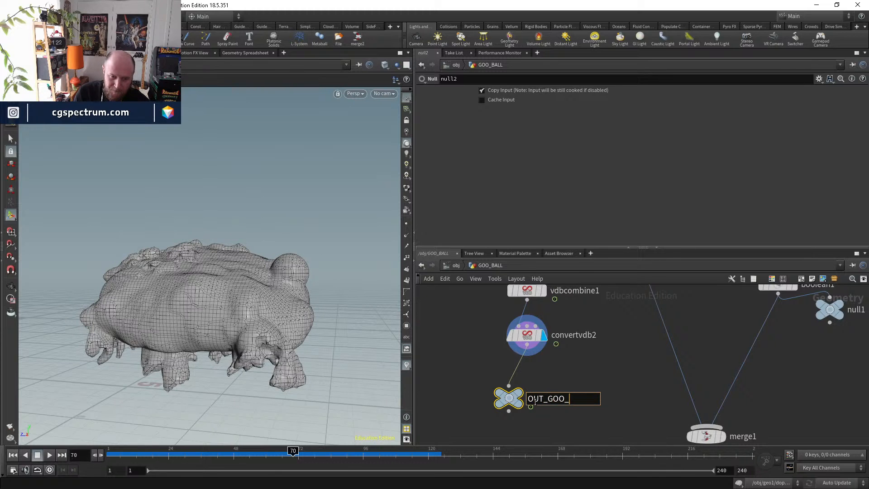
pyautogui.write('_BALL')
pyautogui.press('Return')
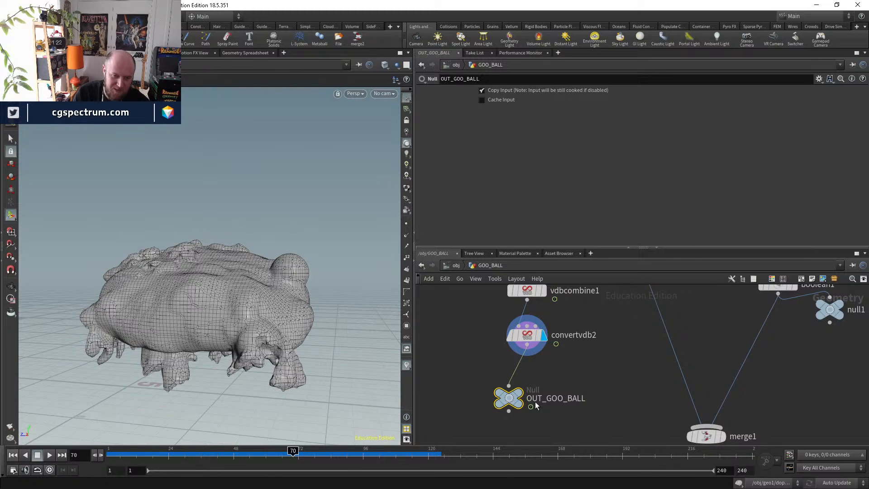
# - Go into the geo1 network and add an Object Merge node beside the existing chain, with its display flag on
pyautogui.click(456, 266)
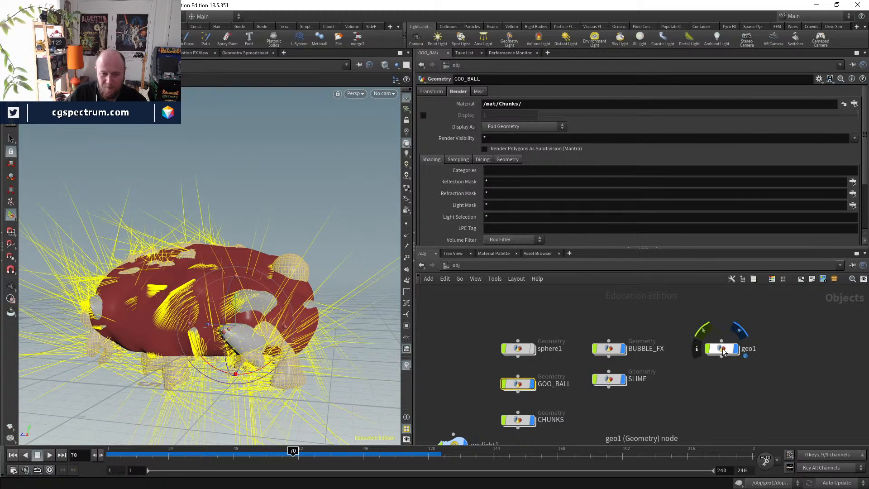
pyautogui.doubleClick(722, 349)
pyautogui.press('Tab')
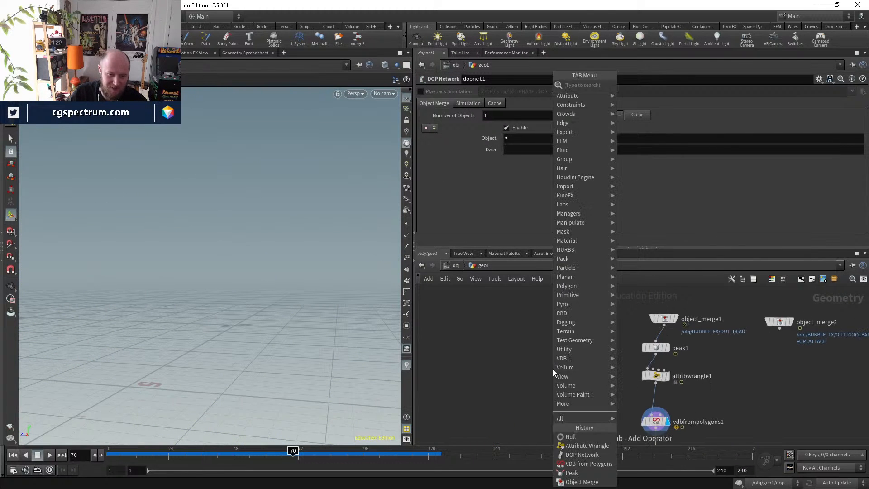
pyautogui.write('obj')
pyautogui.press('Return')
pyautogui.click(553, 370)
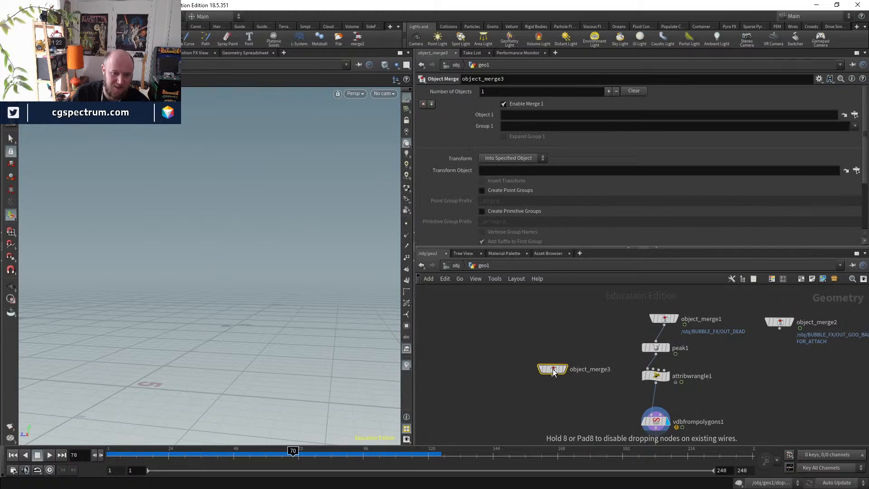
pyautogui.moveTo(554, 371); pyautogui.dragTo(513, 374)
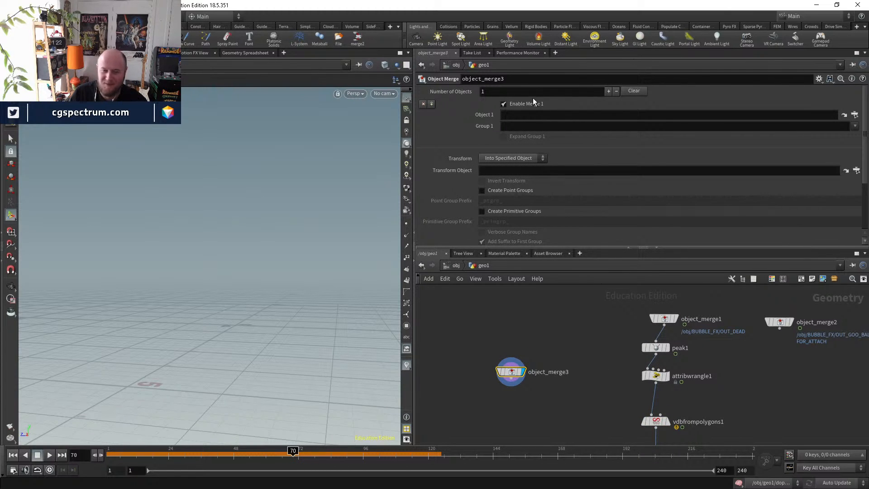
# - Set Object 1 of object_merge3 to the OUT_GOO_BALL_FOR_ATTACH null in BUBBLE_FX
pyautogui.click(855, 115)
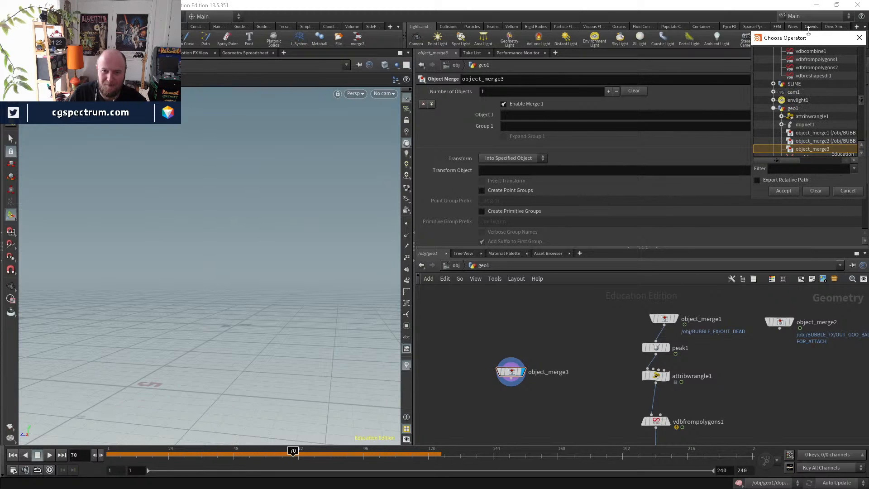
pyautogui.moveTo(813, 38); pyautogui.dragTo(500, 93)
pyautogui.scroll(10, 507, 171)
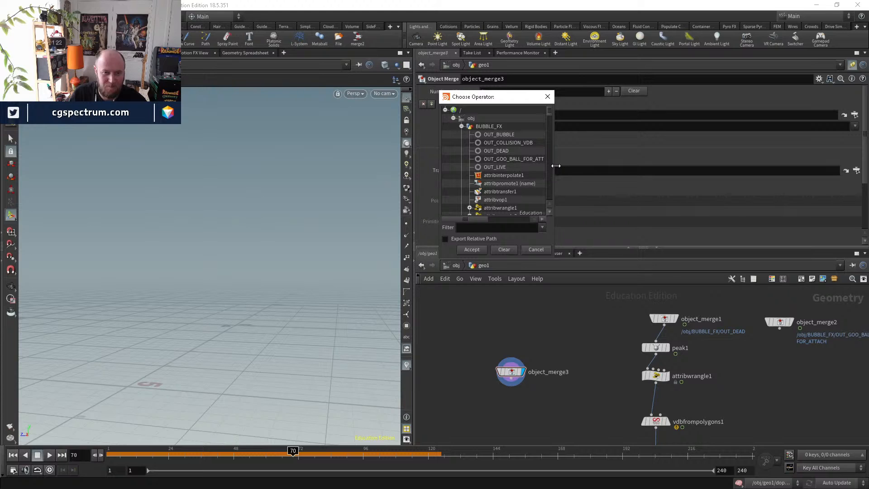
pyautogui.moveTo(556, 166); pyautogui.dragTo(597, 164)
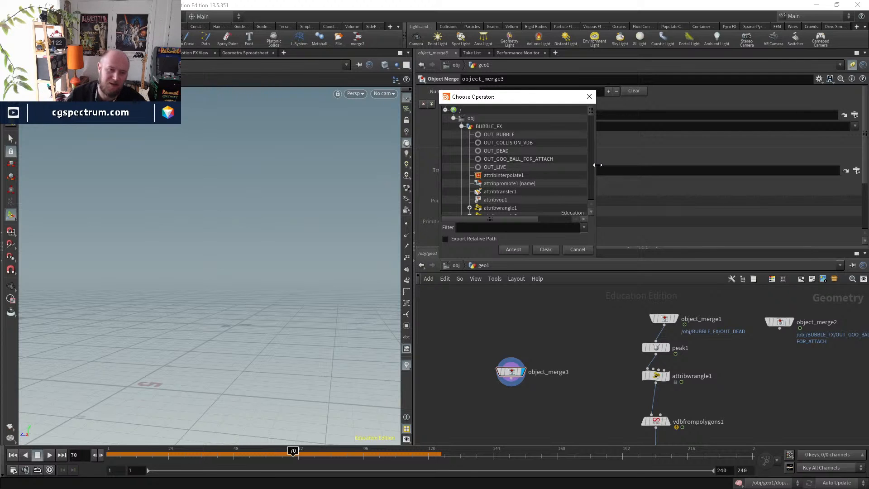
pyautogui.click(542, 159)
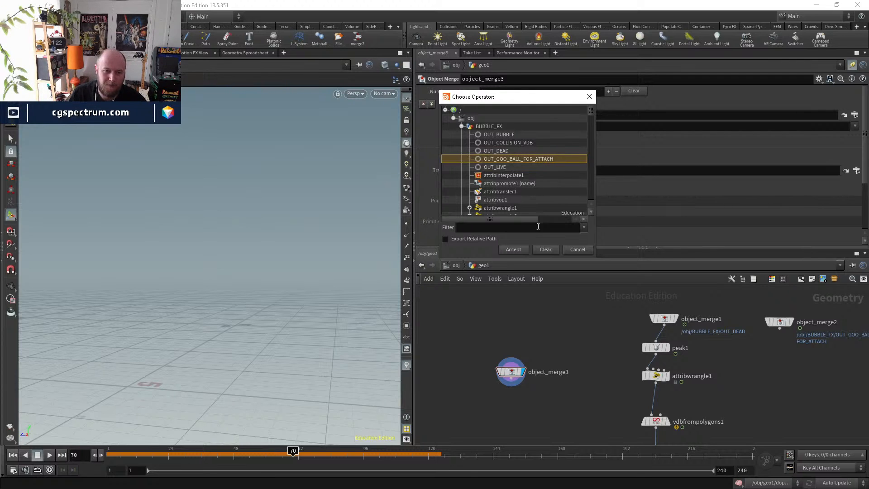
pyautogui.click(514, 250)
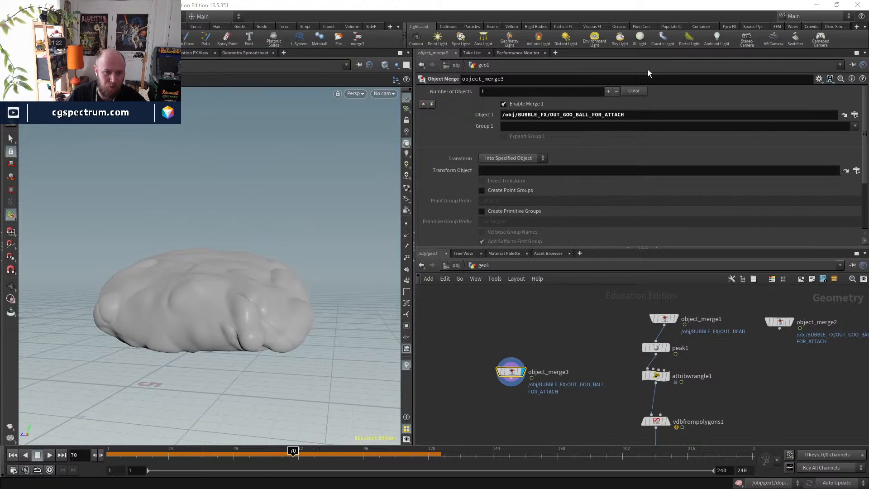
# - Replace the Object 1 path of object_merge3 with one into /obj/GOO_BALL
pyautogui.doubleClick(512, 115)
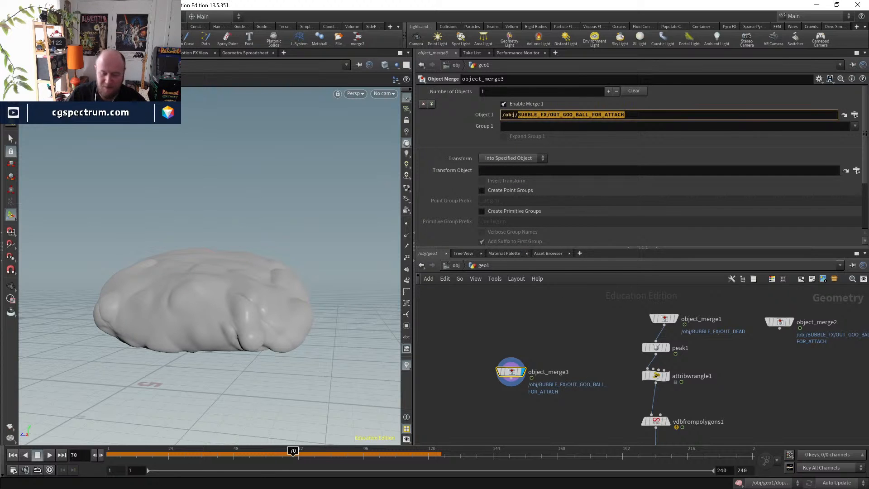
pyautogui.write('/obj/GO')
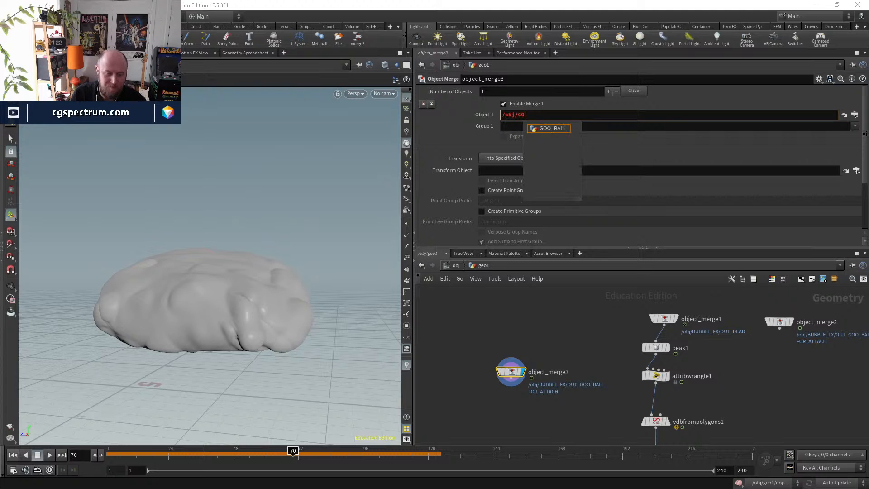
# - Set object_merge3's Object 1 path to /obj/GOO_BALL/OUT_GOO_BALL/ and move the timeline to frame 87 to check the geometry
pyautogui.write('O_BALL/')
pyautogui.press('Return')
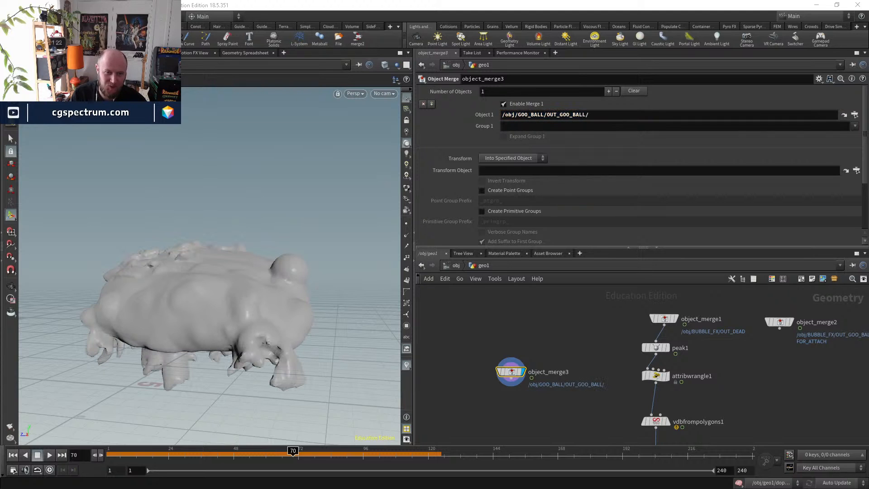
pyautogui.click(320, 452)
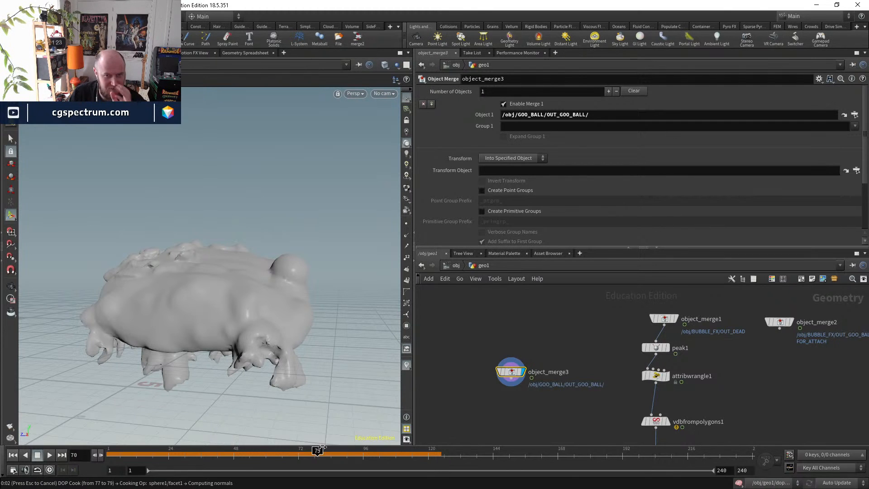
pyautogui.click(338, 452)
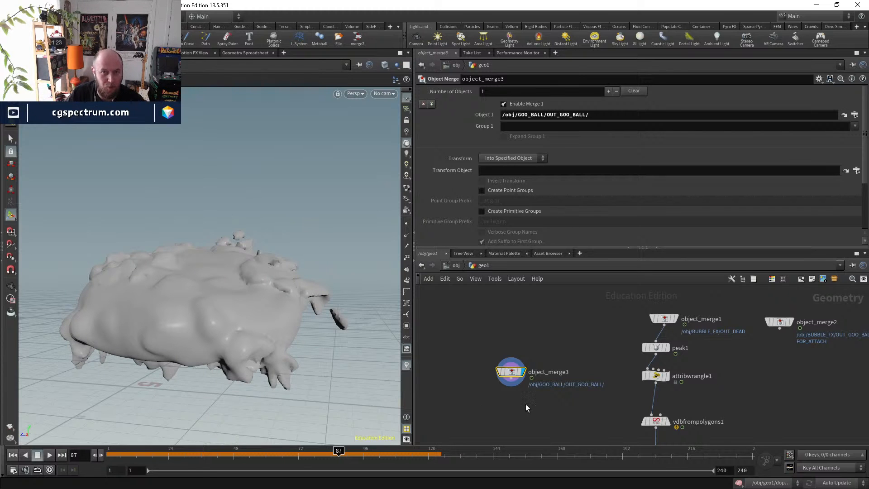
pyautogui.moveTo(550, 383); pyautogui.dragTo(546, 327, button='middle')
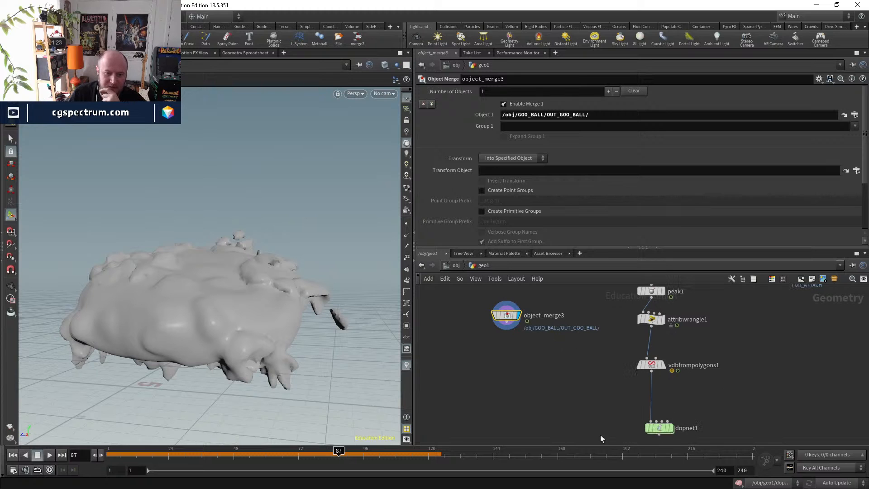
pyautogui.moveTo(506, 315); pyautogui.dragTo(484, 320)
pyautogui.press('Tab')
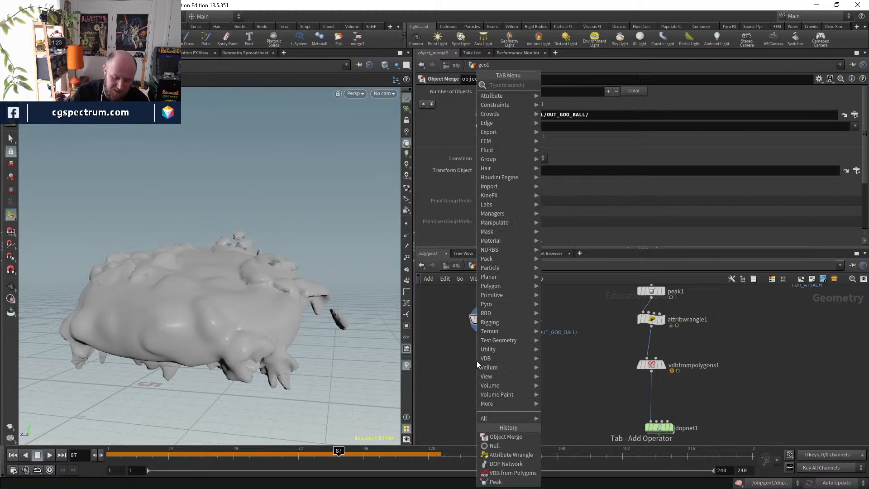
pyautogui.write('vdbf')
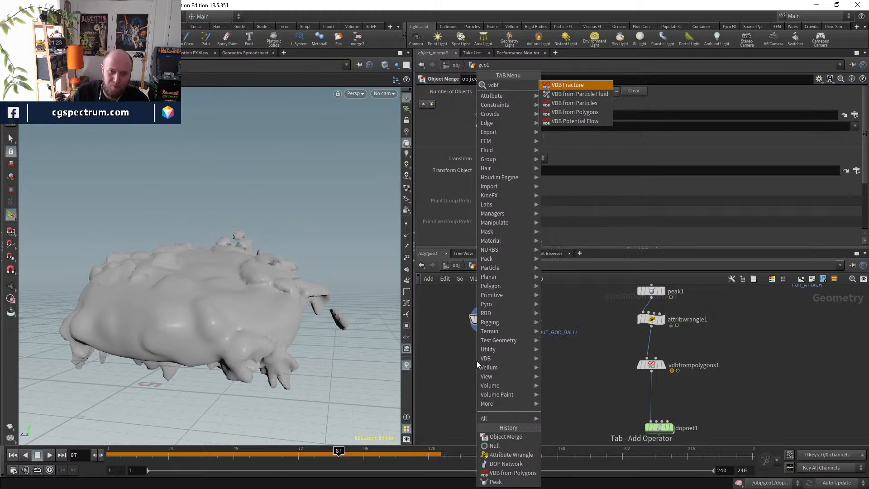
pyautogui.press('Down')
pyautogui.press('Escape')
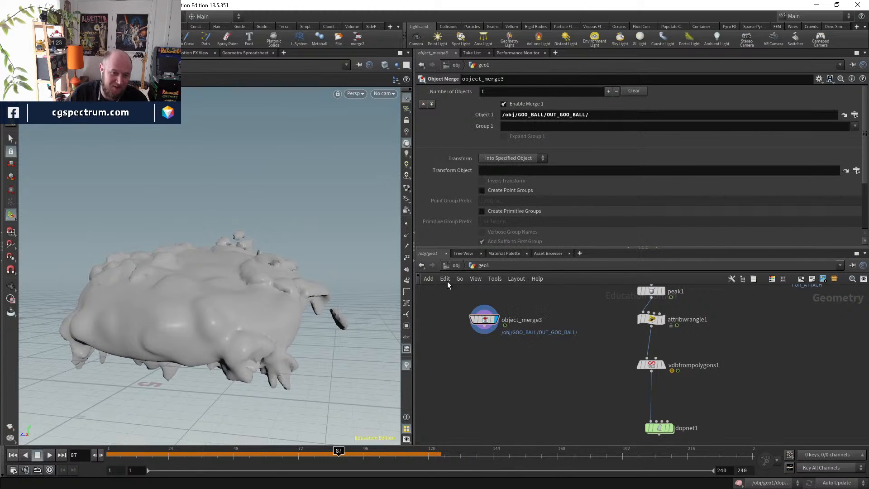
# - In the GOO_BALL network, duplicate the OUT_GOO_BALL null, wire the copy to vdbcombine1's output and display it
pyautogui.click(455, 265)
pyautogui.doubleClick(512, 384)
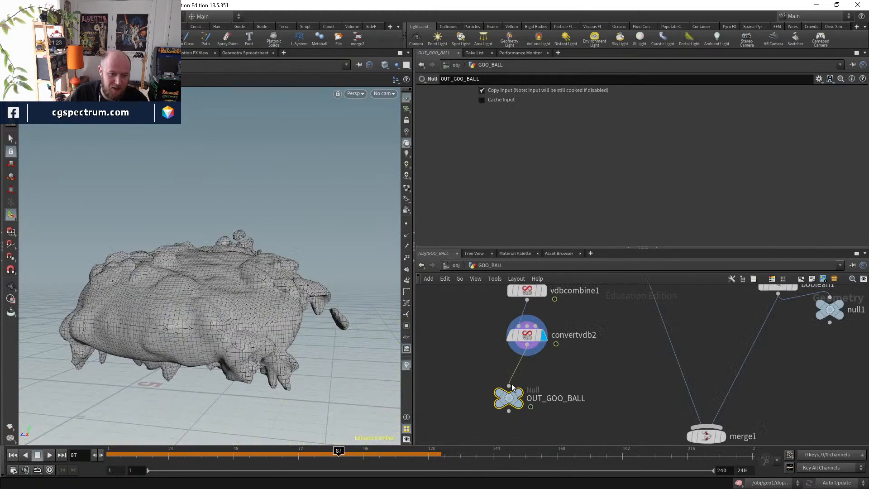
pyautogui.moveTo(572, 365); pyautogui.dragTo(605, 365, button='middle')
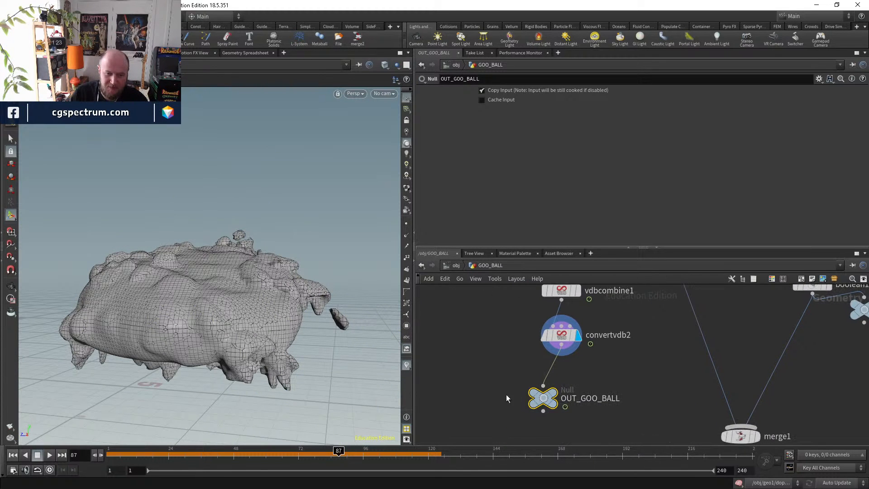
pyautogui.hotkey('ctrl', 'c')
pyautogui.hotkey('ctrl', 'v')
pyautogui.moveTo(467, 353); pyautogui.dragTo(562, 300)
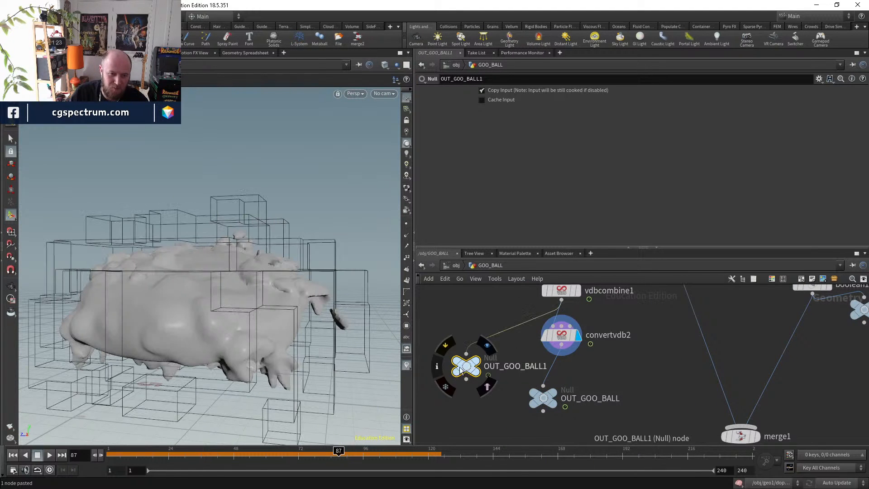
pyautogui.moveTo(460, 367); pyautogui.dragTo(434, 362)
pyautogui.click(460, 342)
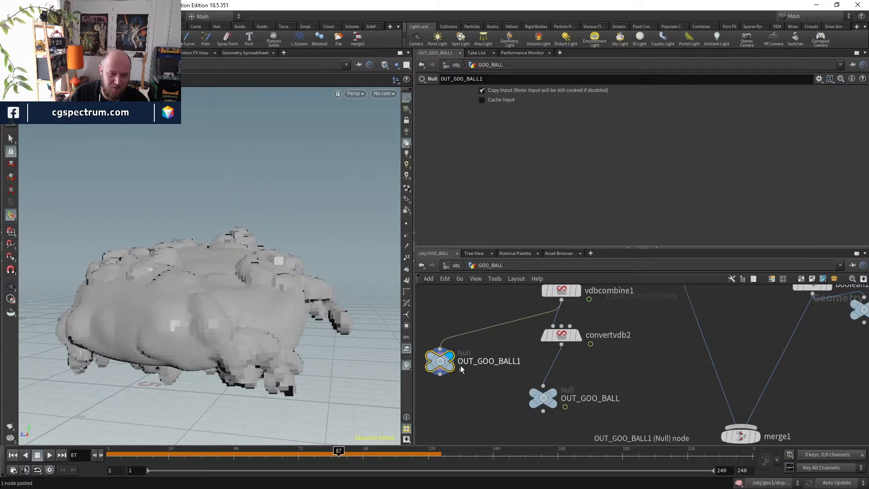
# - Rename the duplicated null as OUT_GOO_BALL_VDB
pyautogui.moveTo(461, 369); pyautogui.dragTo(490, 386, button='middle')
pyautogui.moveTo(468, 379); pyautogui.dragTo(436, 372)
pyautogui.doubleClick(518, 373)
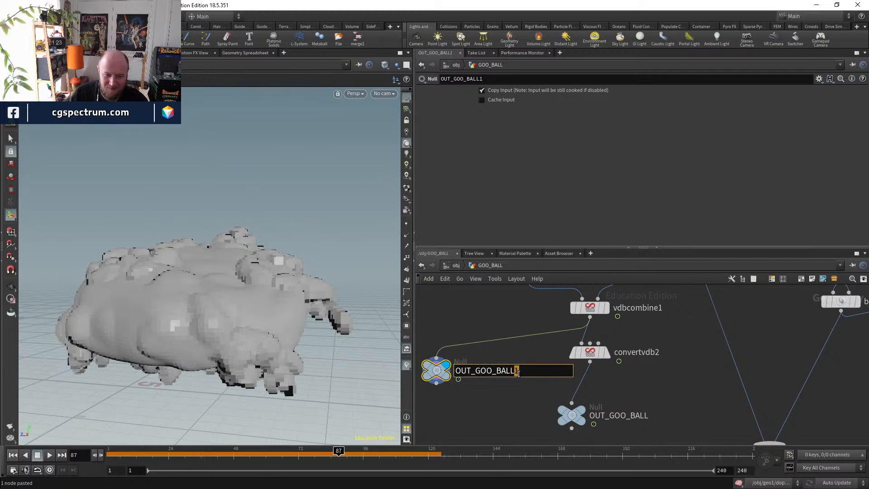
pyautogui.write('_VDB')
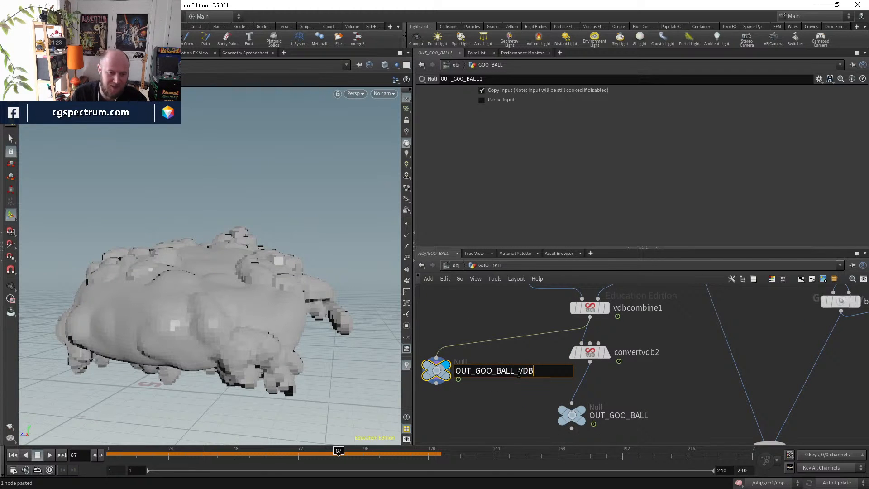
pyautogui.press('Return')
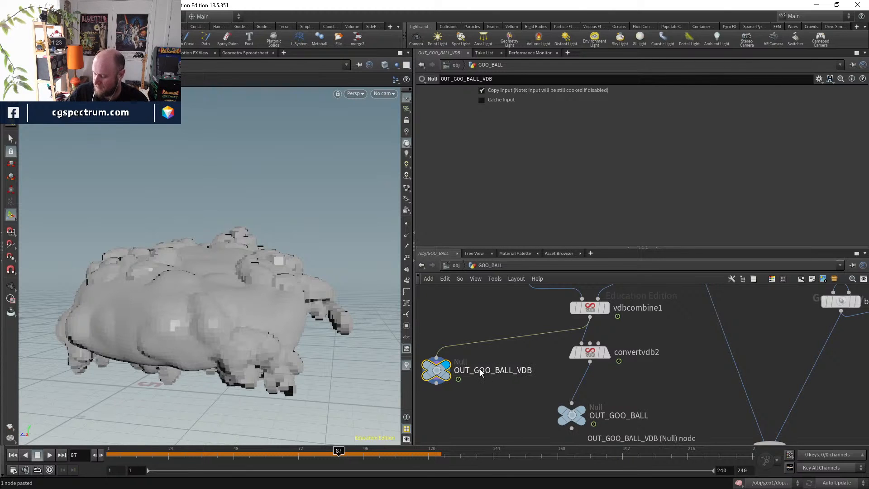
# - Tidy the layout of the convertvdb2, OUT_GOO_BALL and OUT_GOO_BALL_VDB nodes below vdbcombine1
pyautogui.moveTo(570, 416); pyautogui.dragTo(579, 412)
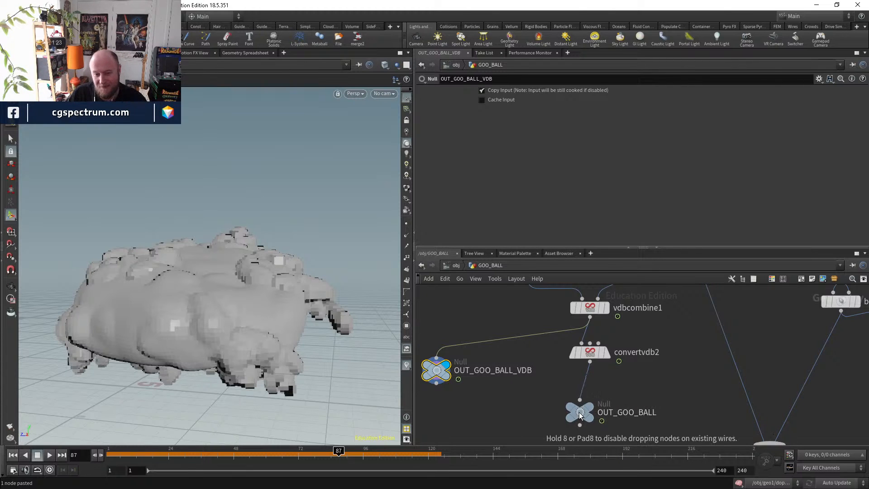
pyautogui.moveTo(540, 407); pyautogui.dragTo(558, 411, button='middle')
pyautogui.moveTo(608, 361); pyautogui.dragTo(608, 365)
pyautogui.moveTo(597, 412); pyautogui.dragTo(605, 408)
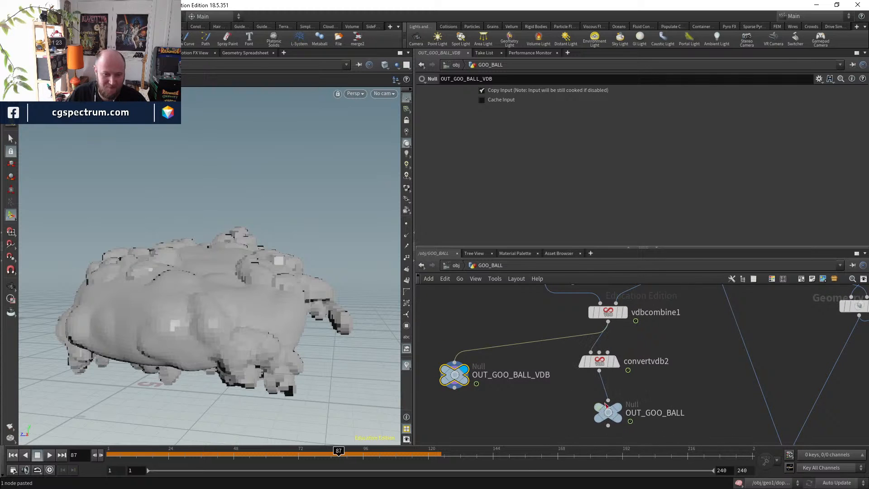
pyautogui.moveTo(606, 364); pyautogui.dragTo(606, 369)
pyautogui.moveTo(530, 382); pyautogui.dragTo(558, 390, button='middle')
pyautogui.scroll(1, 559, 390)
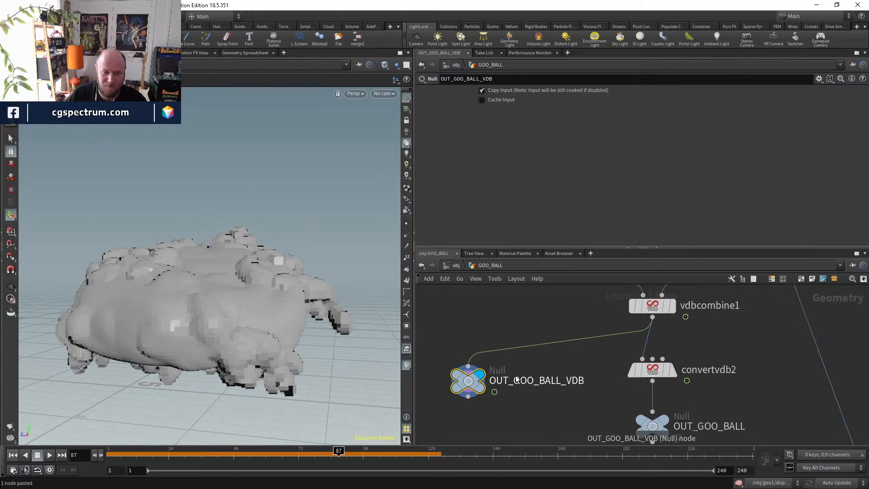
pyautogui.moveTo(475, 381); pyautogui.dragTo(458, 376)
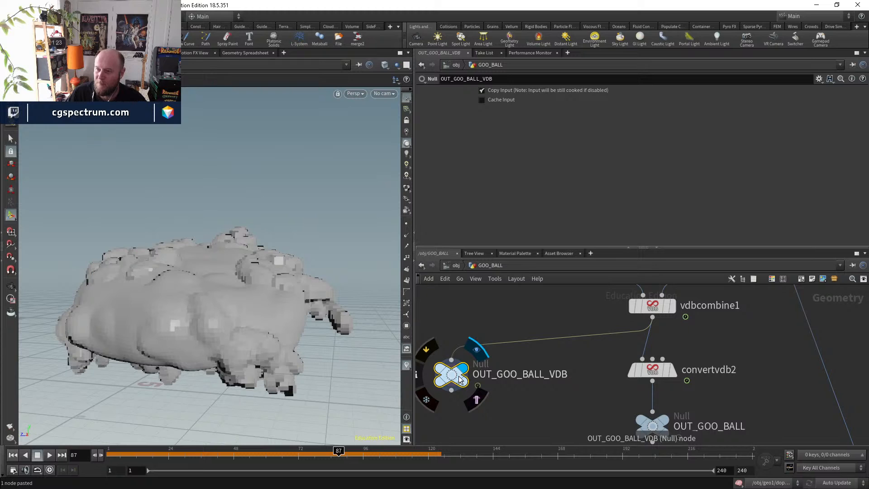
pyautogui.doubleClick(516, 375)
pyautogui.click(508, 395)
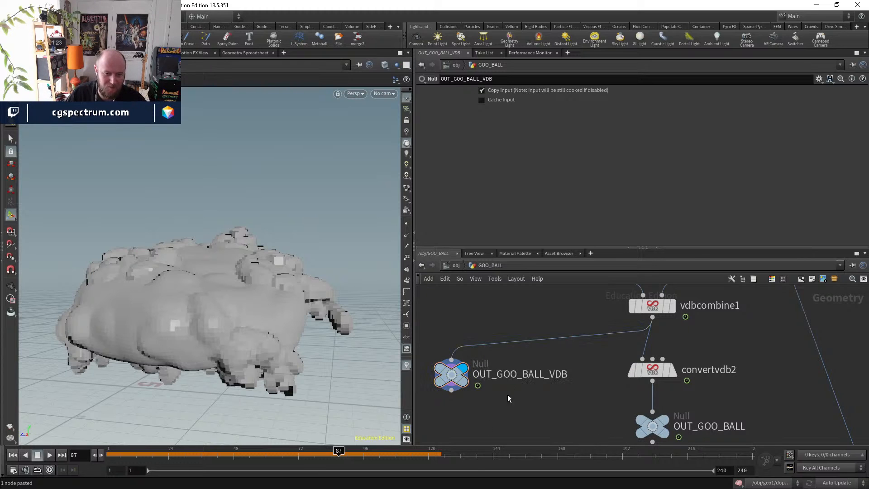
# - Return to the geo1 network, duplicate the object_merge3 node and place the copy beside it
pyautogui.click(456, 265)
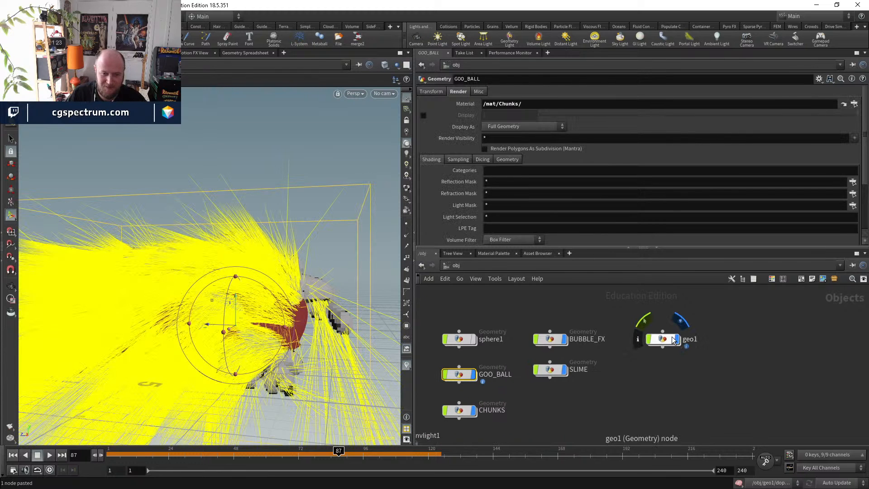
pyautogui.doubleClick(687, 343)
pyautogui.doubleClick(665, 341)
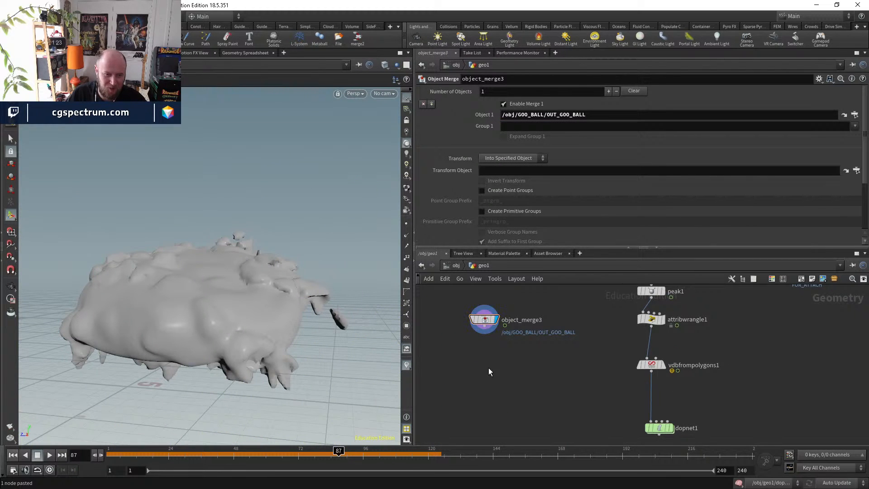
pyautogui.moveTo(476, 346); pyautogui.dragTo(583, 371, button='middle')
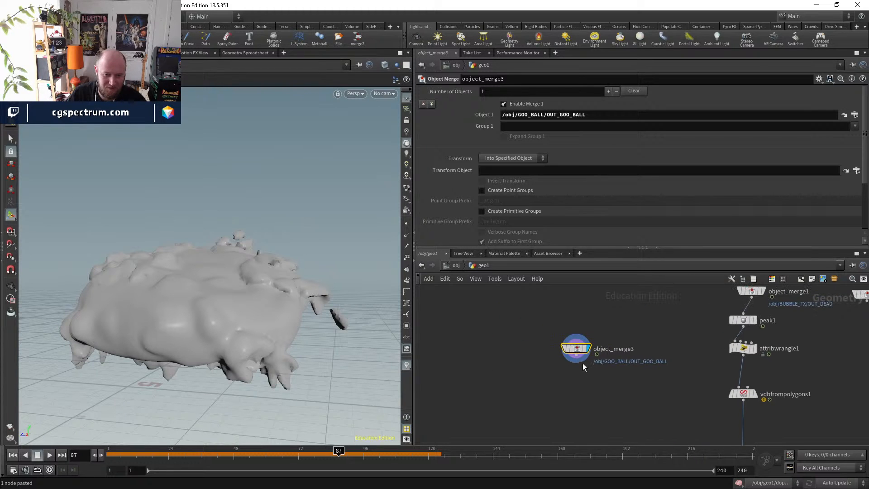
pyautogui.hotkey('ctrl', 'c')
pyautogui.hotkey('ctrl', 'v')
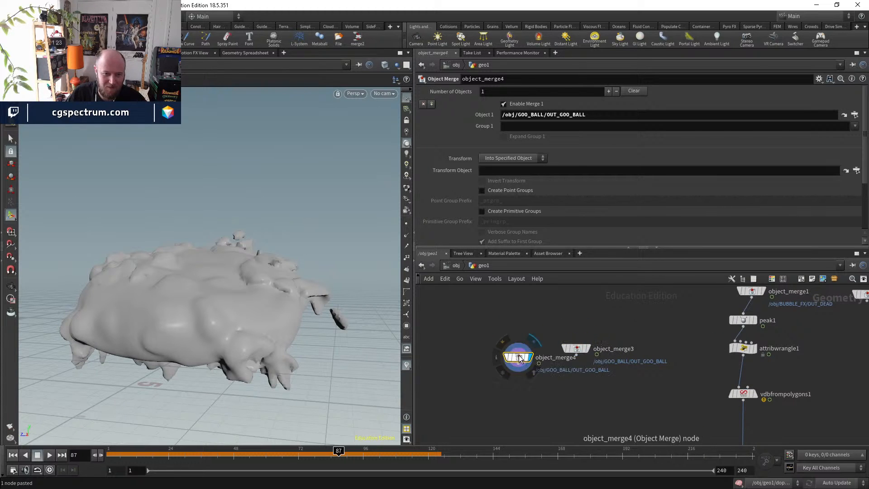
pyautogui.moveTo(519, 359); pyautogui.dragTo(491, 350)
# - Set the duplicated Object Merge's Object 1 path to /obj/GOO_BALL/OUT_GOO_BALL_VDB/
pyautogui.click(587, 115)
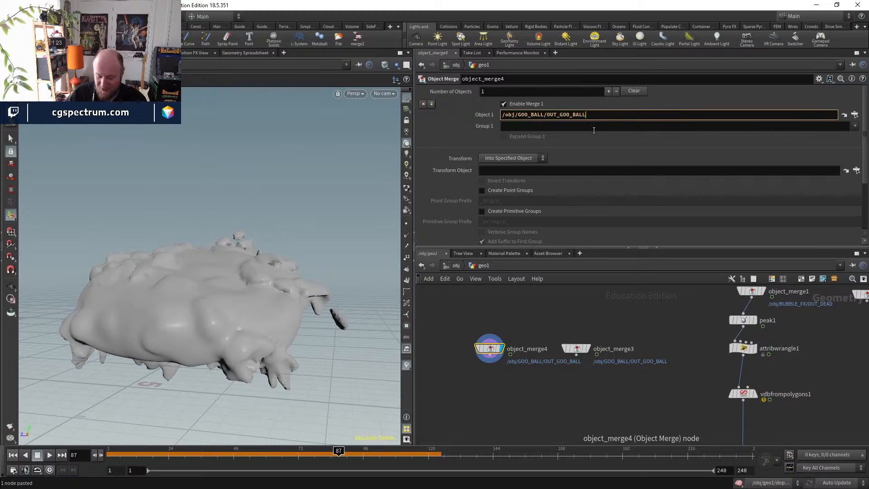
pyautogui.press('BackSpace')
pyautogui.press('Down')
pyautogui.press('Return')
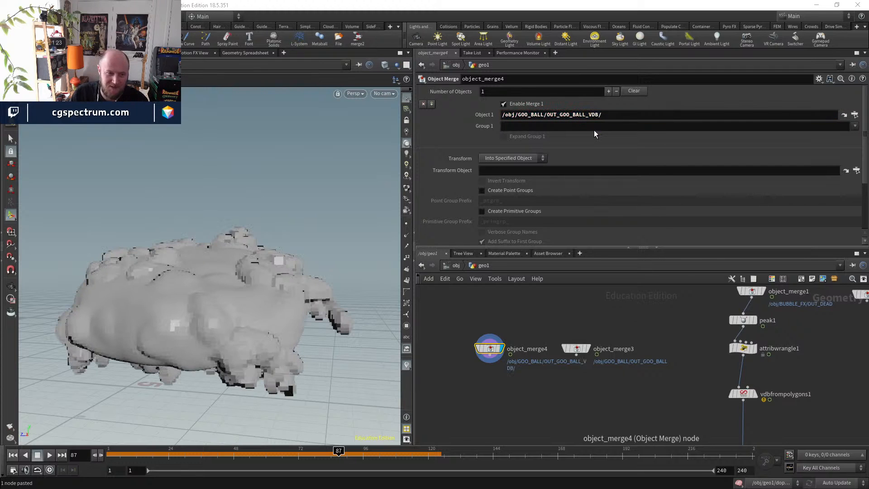
# - Wire object_merge3 into dopnet1's second input and object_merge4 into its third input
pyautogui.moveTo(503, 378); pyautogui.dragTo(493, 335, button='middle')
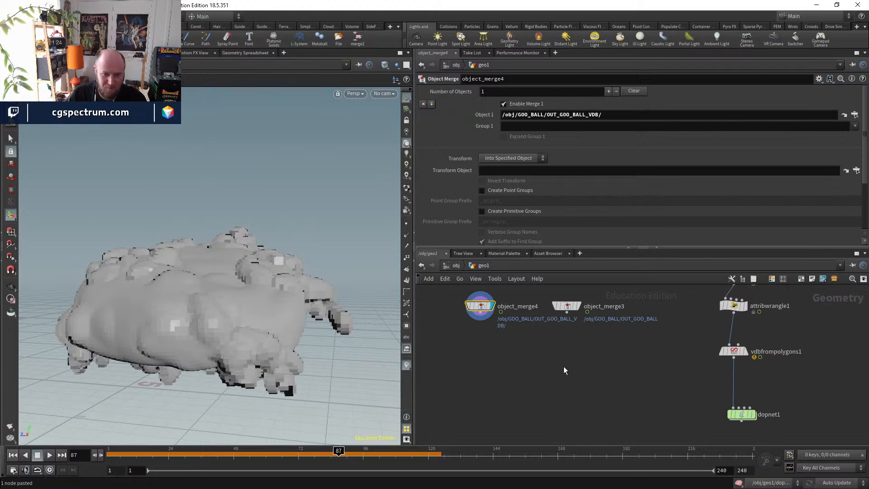
pyautogui.click(739, 408)
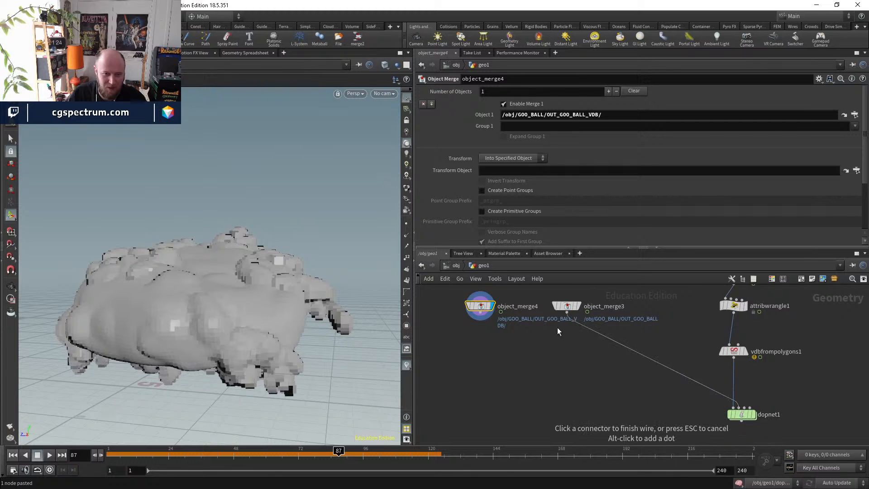
pyautogui.click(482, 319)
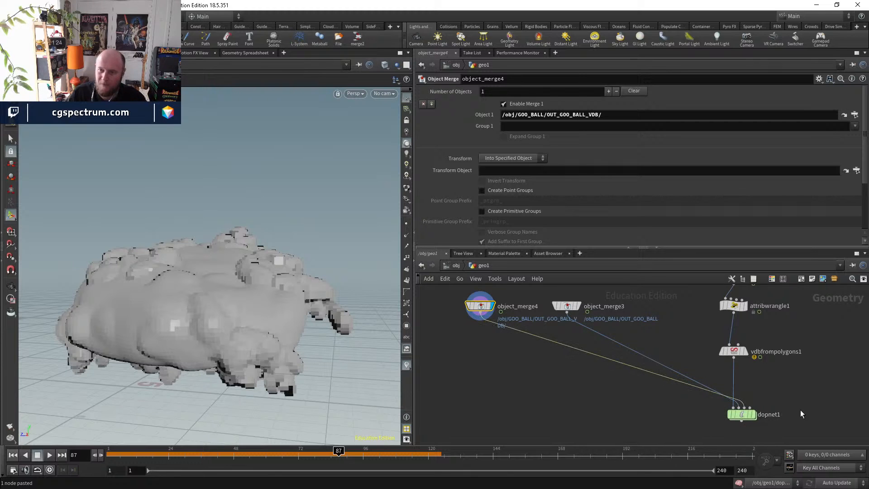
# - Enter the dopnet1 network, rewind the timeline to frame 1 and add a Static Object node beside the pyro solver chain
pyautogui.moveTo(800, 383); pyautogui.dragTo(685, 405, button='middle')
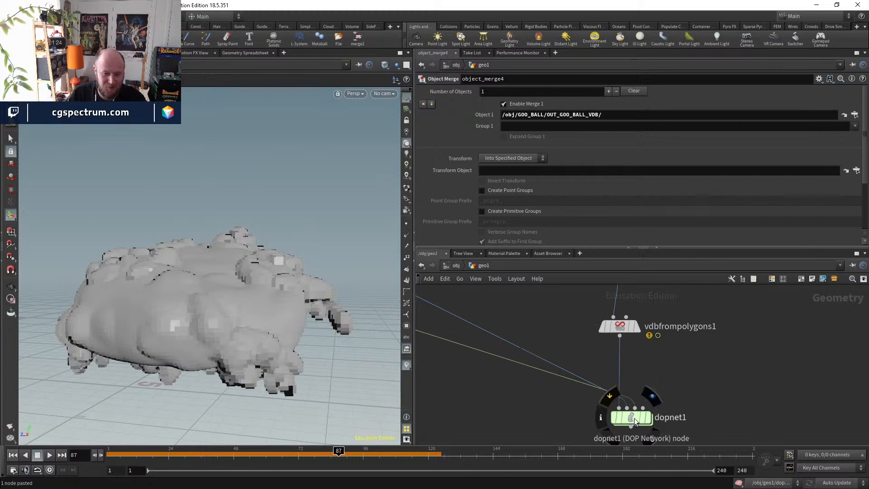
pyautogui.doubleClick(634, 415)
pyautogui.click(13, 455)
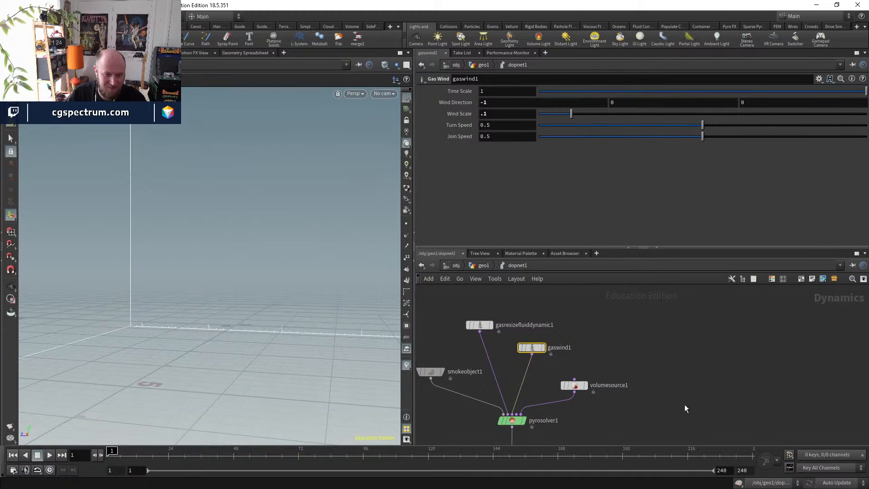
pyautogui.moveTo(617, 425); pyautogui.dragTo(653, 347, button='middle')
pyautogui.press('Tab')
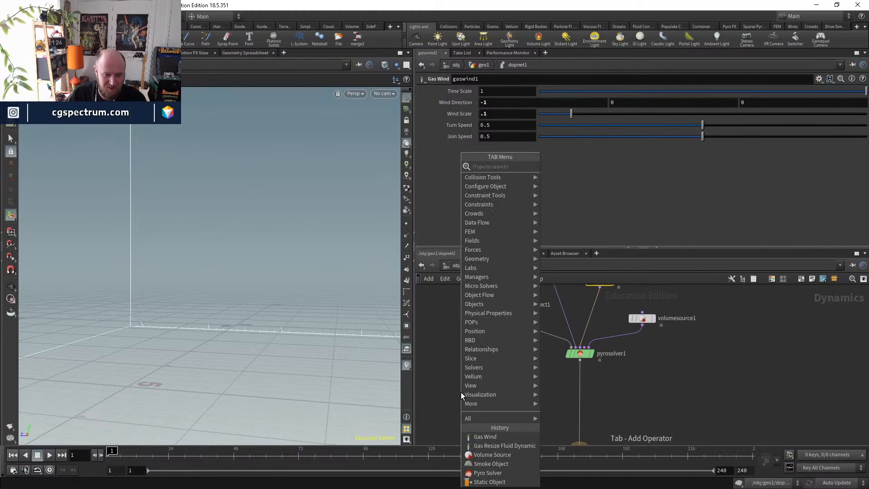
pyautogui.write('stat')
pyautogui.press('Return')
pyautogui.click(461, 392)
# - Insert a Merge node below pyrosolver1 and connect the static object as its second input
pyautogui.press('Tab')
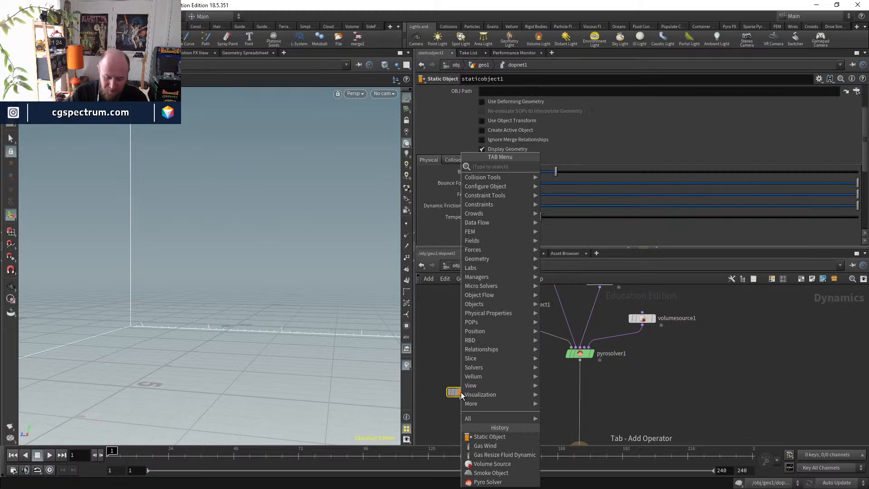
pyautogui.write('mer')
pyautogui.press('Return')
pyautogui.click(461, 393)
pyautogui.moveTo(461, 393); pyautogui.dragTo(575, 414)
pyautogui.click(461, 399)
pyautogui.click(572, 403)
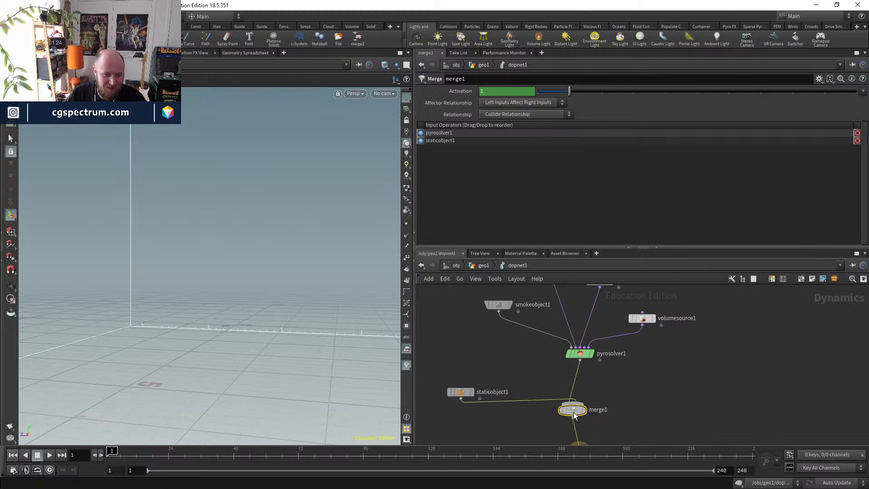
pyautogui.moveTo(459, 392); pyautogui.dragTo(454, 384)
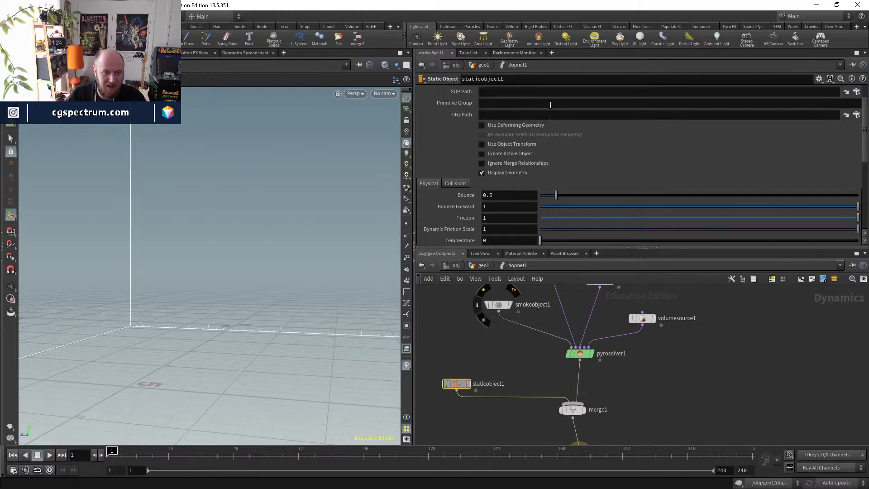
pyautogui.scroll(1, 551, 105)
pyautogui.click(550, 111)
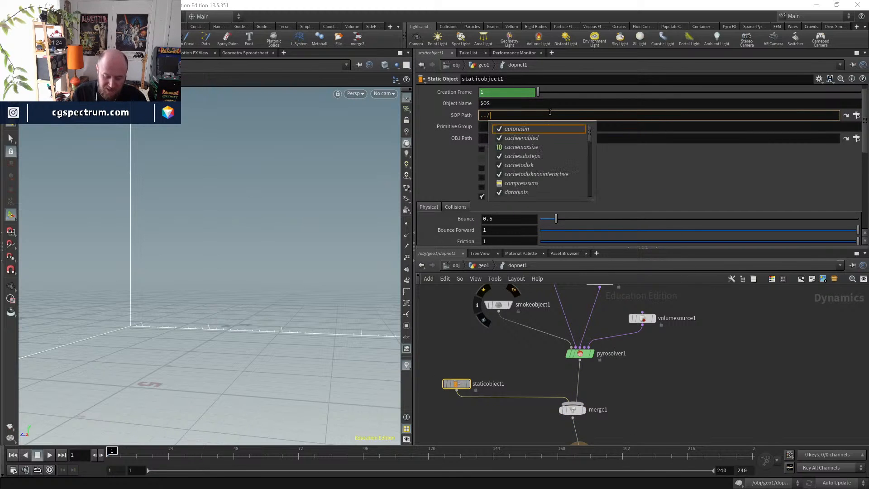
pyautogui.write('../')
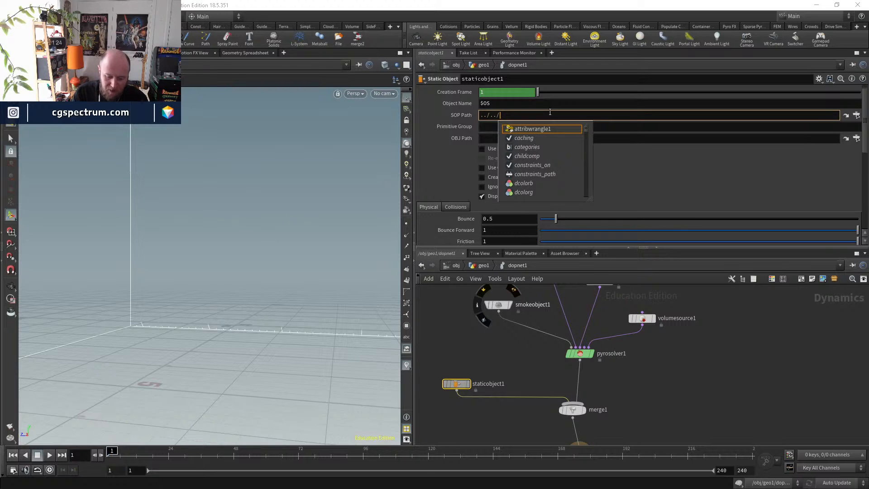
pyautogui.write('OUT')
pyautogui.press('BackSpace')
pyautogui.press('BackSpace')
pyautogui.press('BackSpace')
pyautogui.press('BackSpace')
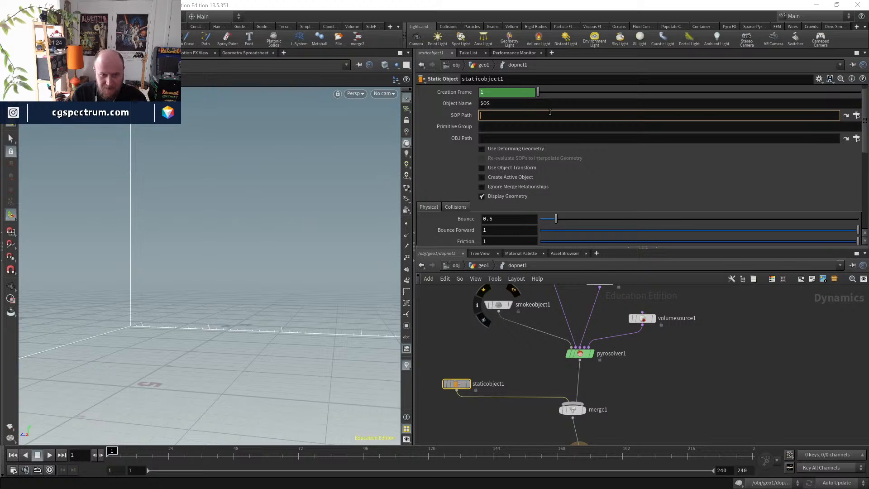
# - Return to the geo1 network and insert a Null node on the wire between object_merge4 and dopnet1
pyautogui.click(485, 265)
pyautogui.moveTo(477, 379); pyautogui.dragTo(705, 444, button='middle')
pyautogui.press('Tab')
pyautogui.write('null')
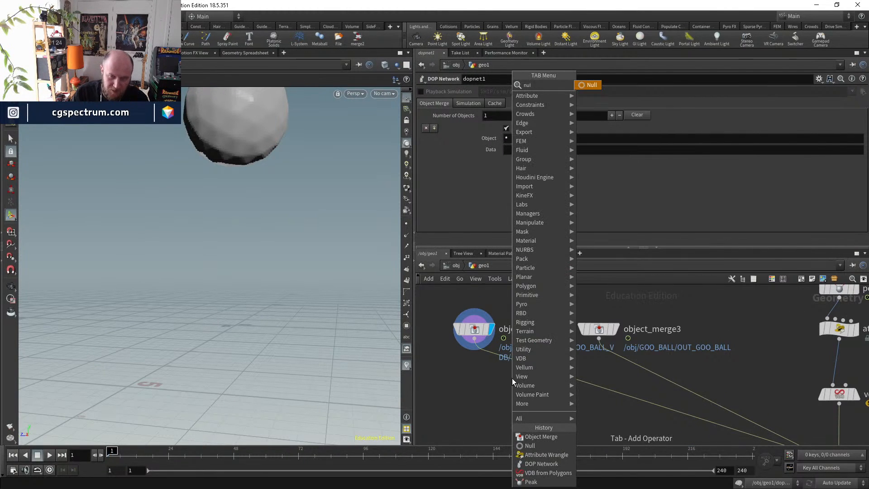
pyautogui.press('Return')
pyautogui.press('Return')
pyautogui.click(469, 379)
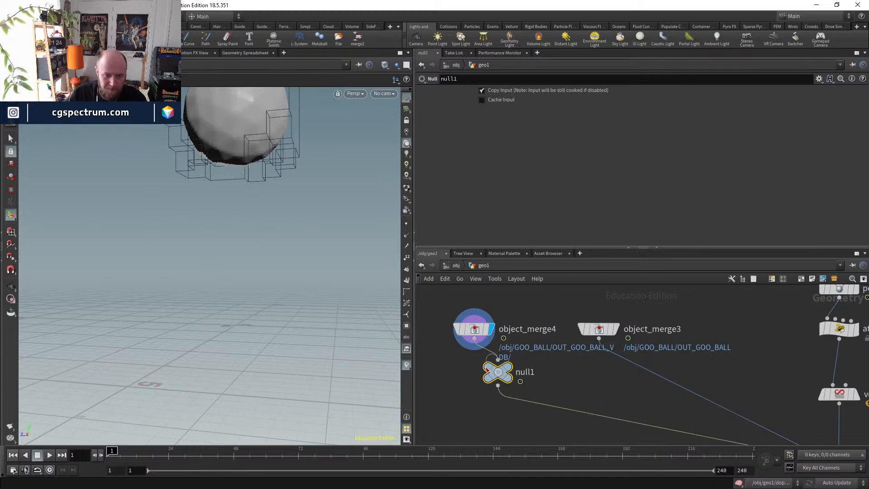
# - Rename the null below object_merge4 to OUT_COL_VDB
pyautogui.doubleClick(490, 378)
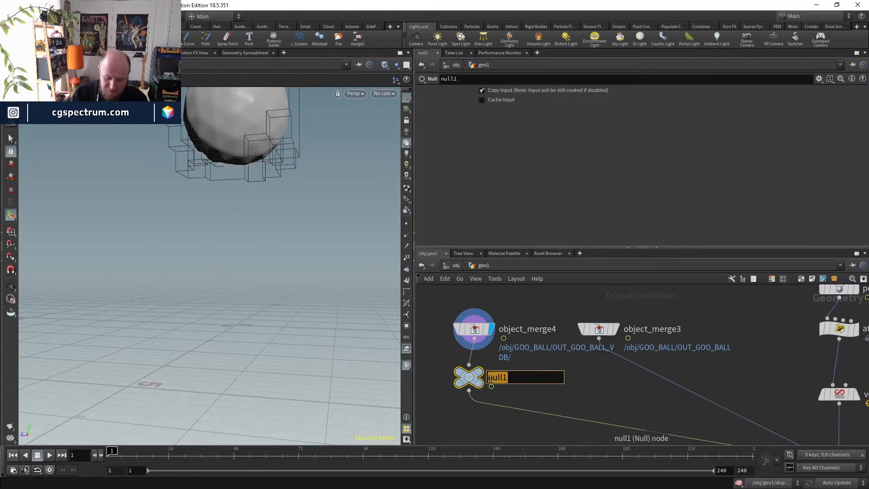
pyautogui.write('OUT_COL_')
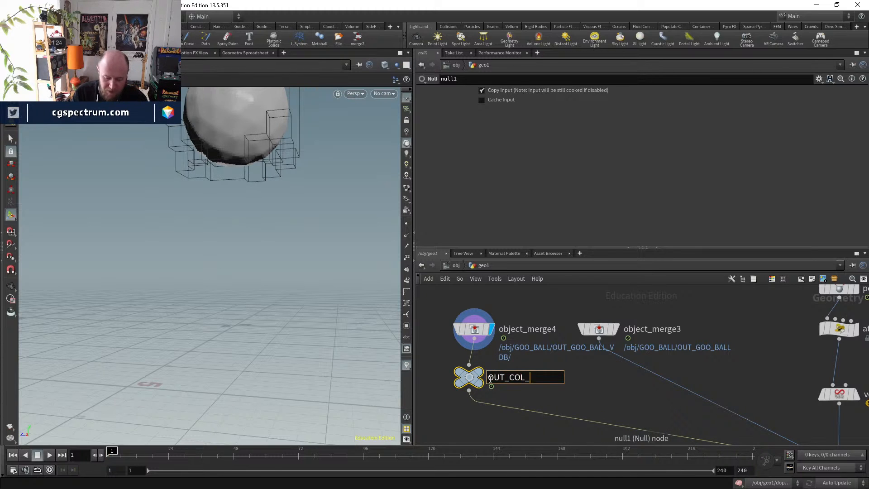
pyautogui.write('VDB')
pyautogui.press('Return')
# - Duplicate the OUT_COL_VDB null and insert the copy on the wire between object_merge3 and dopnet1
pyautogui.moveTo(458, 385)
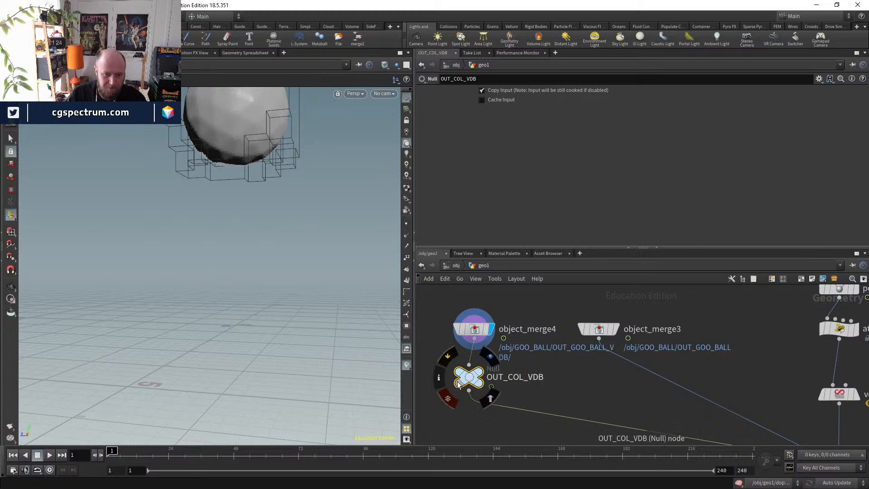
pyautogui.hotkey('ctrl', 'c')
pyautogui.hotkey('ctrl', 'v')
pyautogui.moveTo(654, 398); pyautogui.dragTo(720, 377)
# - Rename the duplicated null below object_merge3 to OUT_COL_GEO
pyautogui.click(655, 377)
pyautogui.write('GEO')
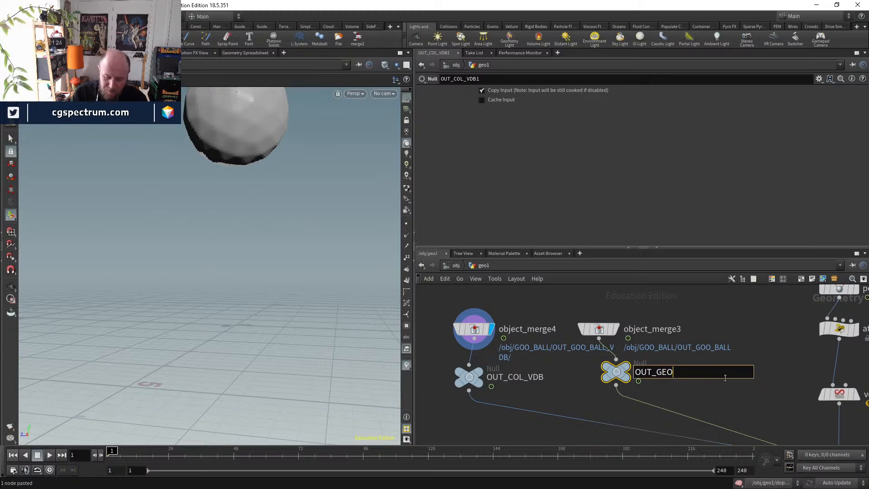
pyautogui.press('BackSpace')
pyautogui.press('BackSpace')
pyautogui.press('BackSpace')
pyautogui.write('COL_GEO')
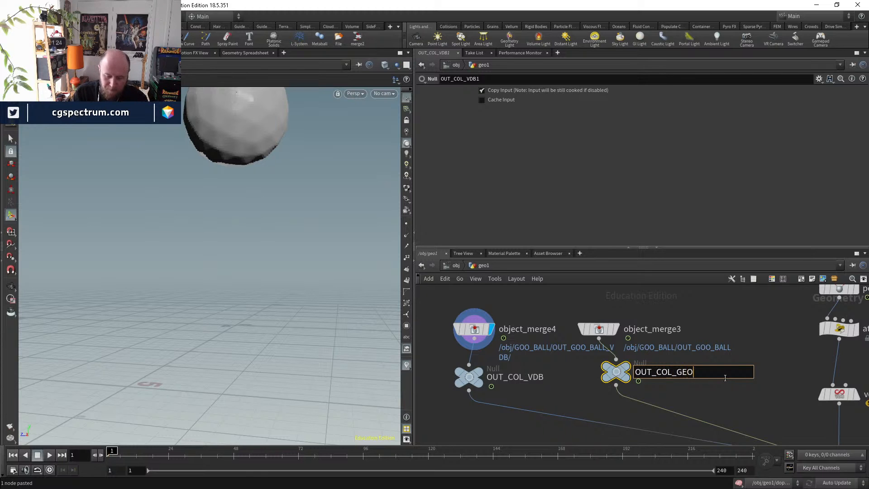
pyautogui.press('Return')
# - Enter dopnet1 and set the static object's SOP Path to ../../OUT_COL_GEO/
pyautogui.scroll(-3, 726, 378)
pyautogui.moveTo(723, 378); pyautogui.dragTo(572, 295, button='middle')
pyautogui.scroll(2, 677, 362)
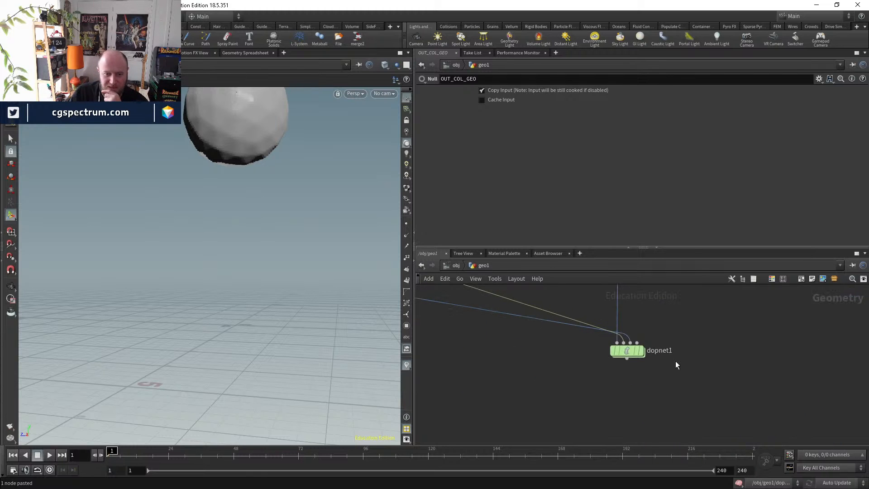
pyautogui.doubleClick(628, 352)
pyautogui.click(512, 115)
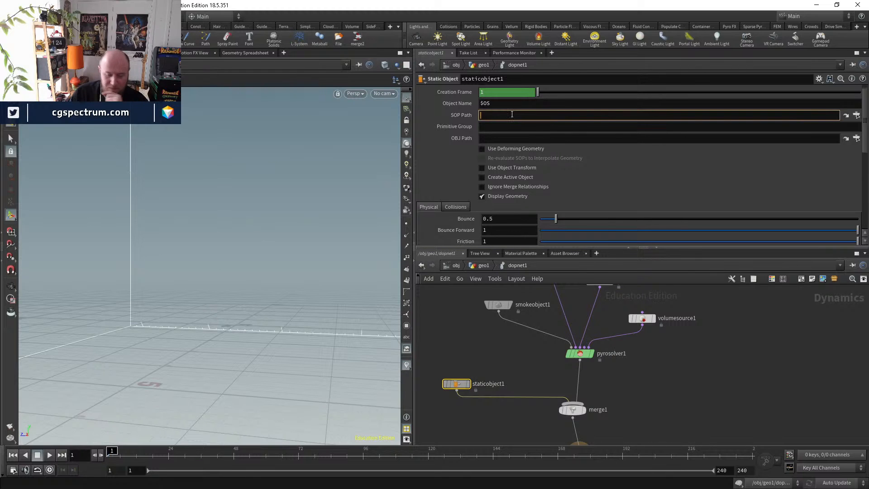
pyautogui.write('../../OUT_COL_GEO/')
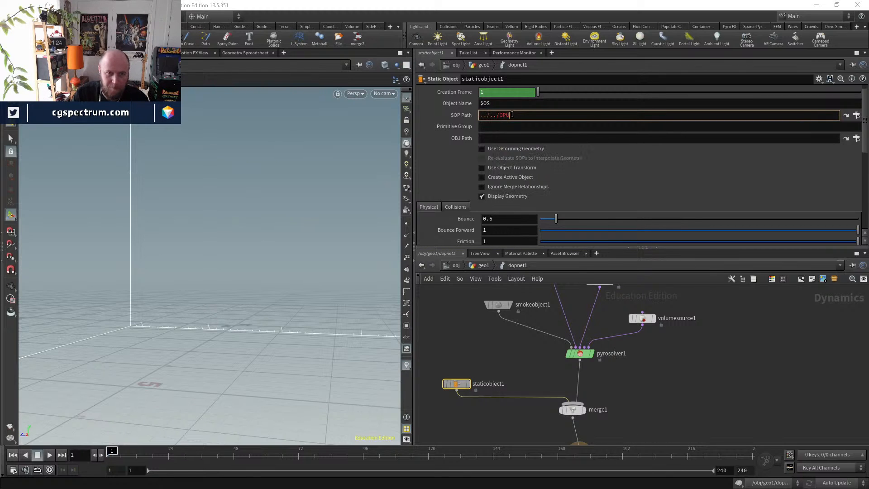
pyautogui.press('Return')
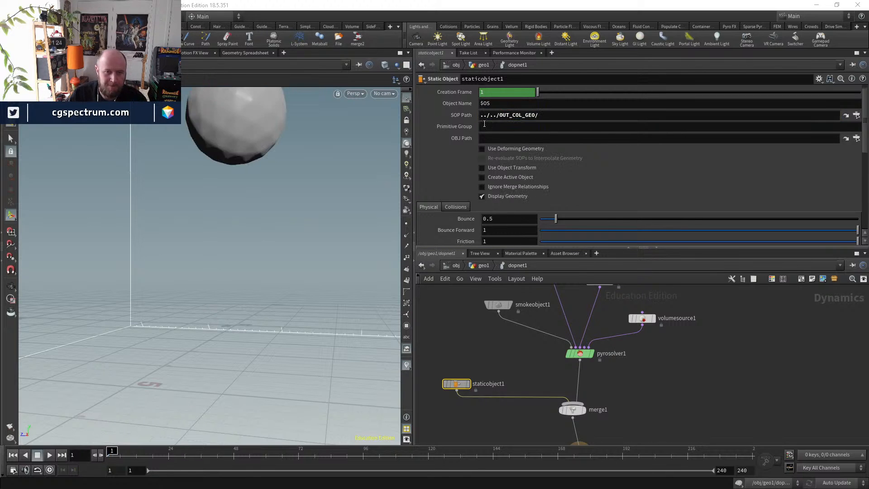
# - Enable Use Deforming Geometry and Re-evaluate SOPs to Interpolate Geometry on the static object
pyautogui.click(493, 150)
pyautogui.click(495, 167)
pyautogui.click(497, 159)
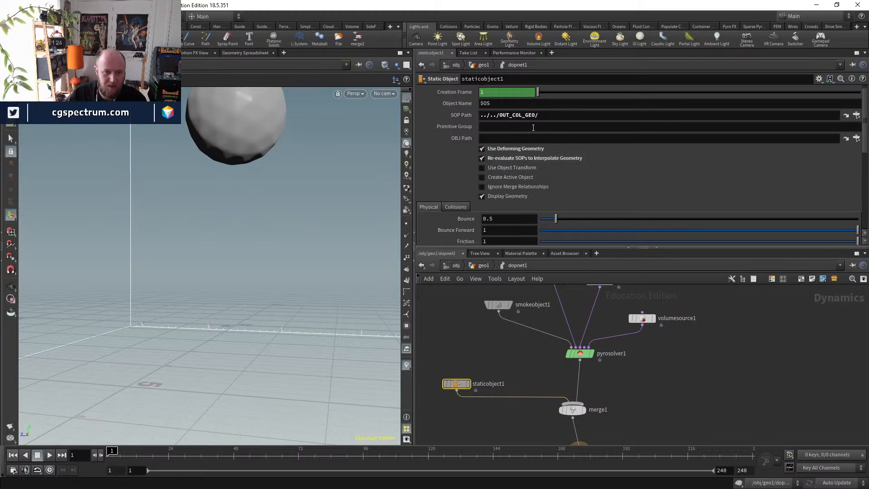
# - Copy the static object's SOP Path text
pyautogui.moveTo(544, 115); pyautogui.dragTo(432, 106)
pyautogui.hotkey('ctrl', 'c')
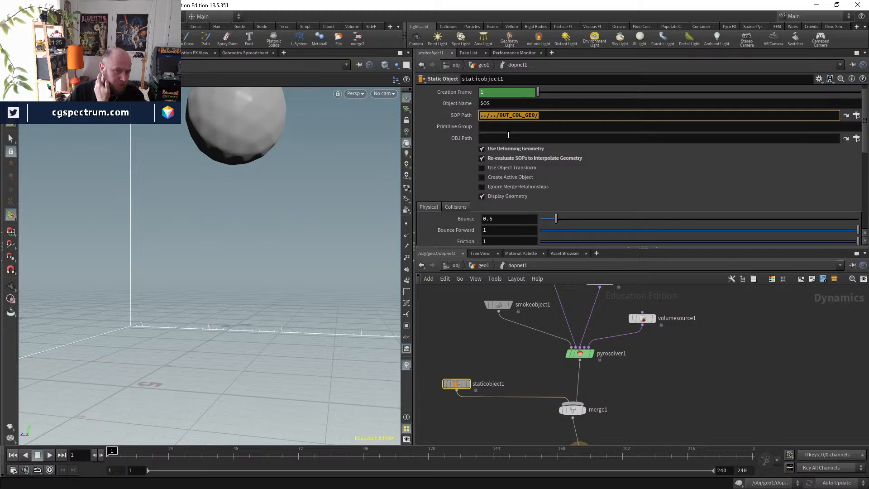
pyautogui.scroll(-1, 464, 171)
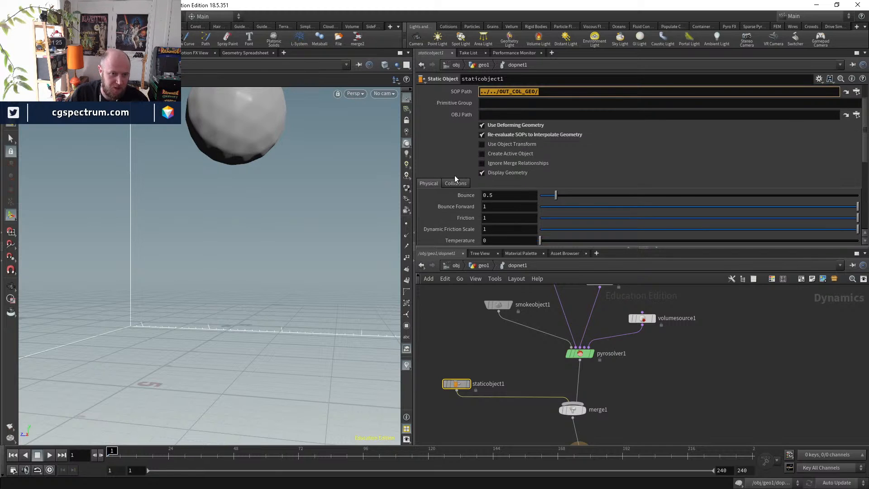
pyautogui.scroll(1, 471, 154)
pyautogui.click(707, 292)
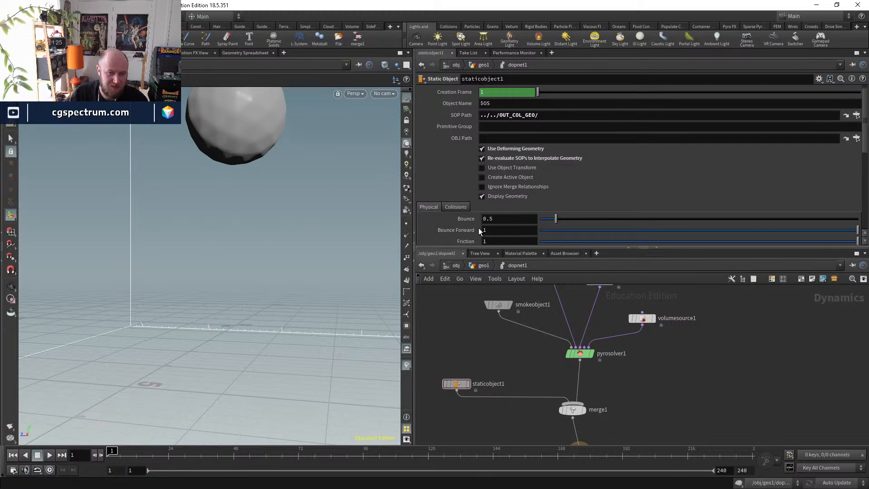
# - Set the Mode of the static object's RBD Solver volume collisions to Volume Sample
pyautogui.click(456, 207)
pyautogui.scroll(-2, 458, 211)
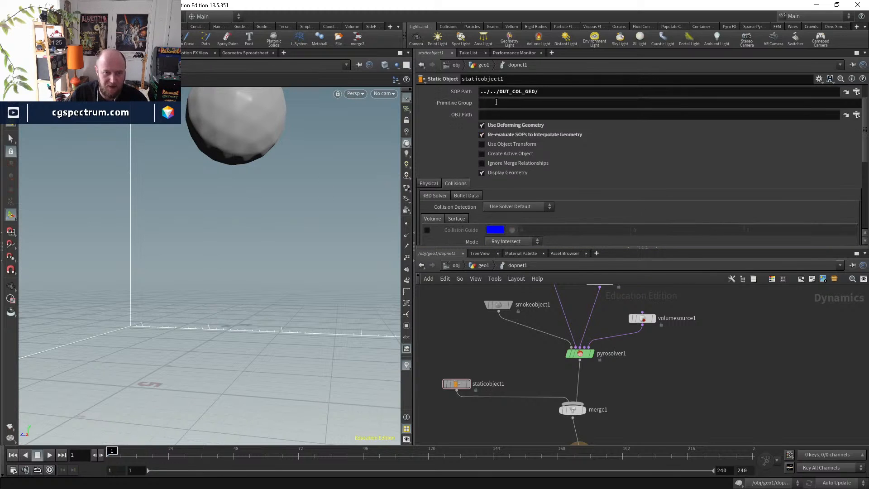
pyautogui.scroll(3, 498, 98)
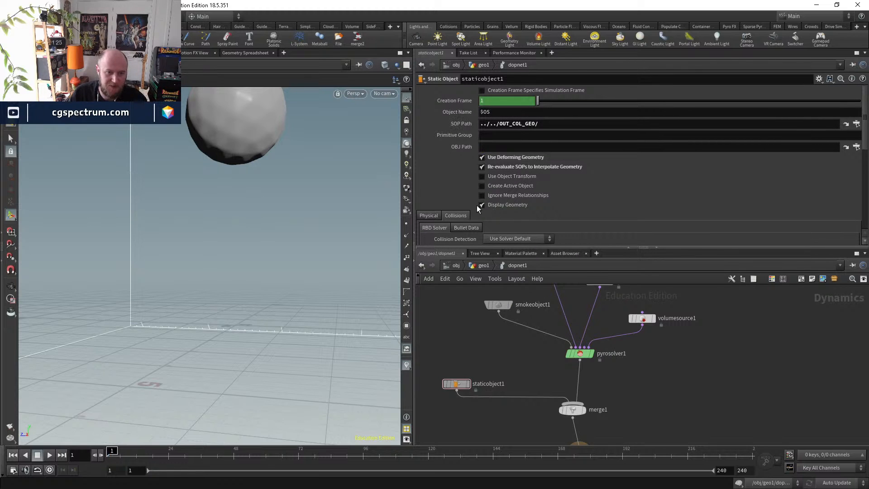
pyautogui.scroll(-6, 480, 217)
pyautogui.click(508, 179)
pyautogui.click(509, 231)
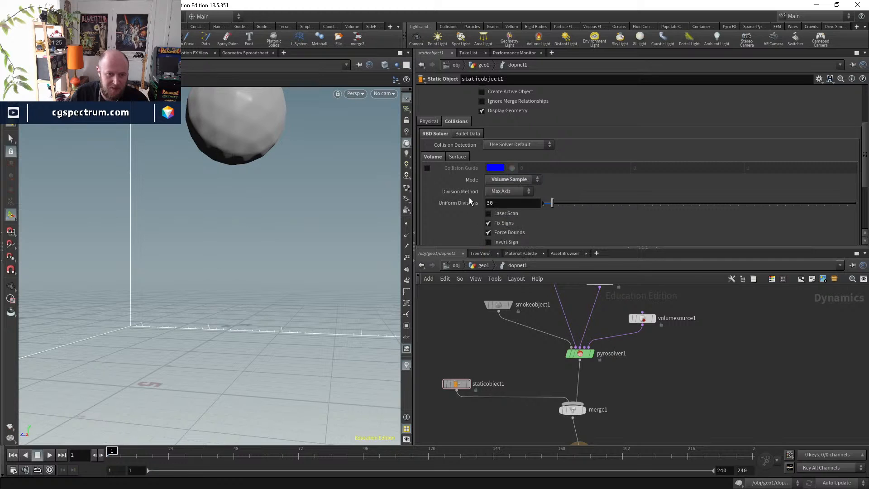
# - Set the static object's Proxy Volume to the absolute path /obj/geo1/OUT_COL_VDB
pyautogui.scroll(-5, 480, 201)
pyautogui.hotkey('ctrl', 'b')
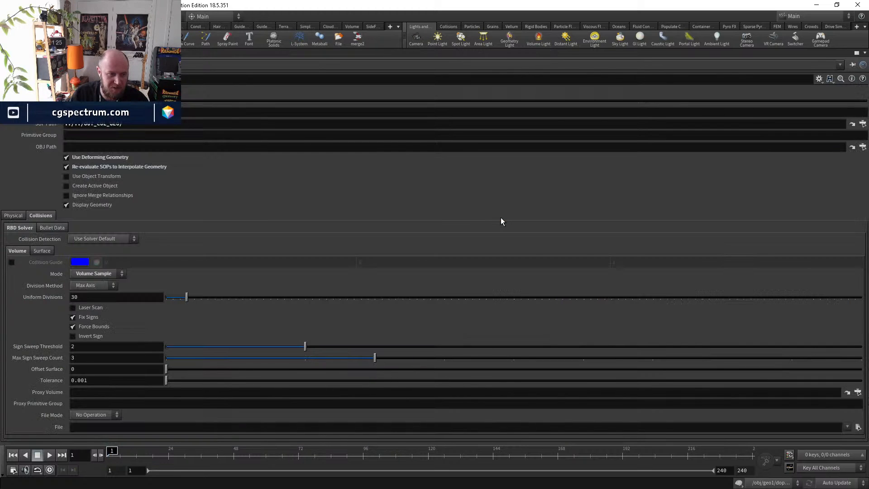
pyautogui.hotkey('ctrl', 'b')
pyautogui.hotkey('ctrl', 'b')
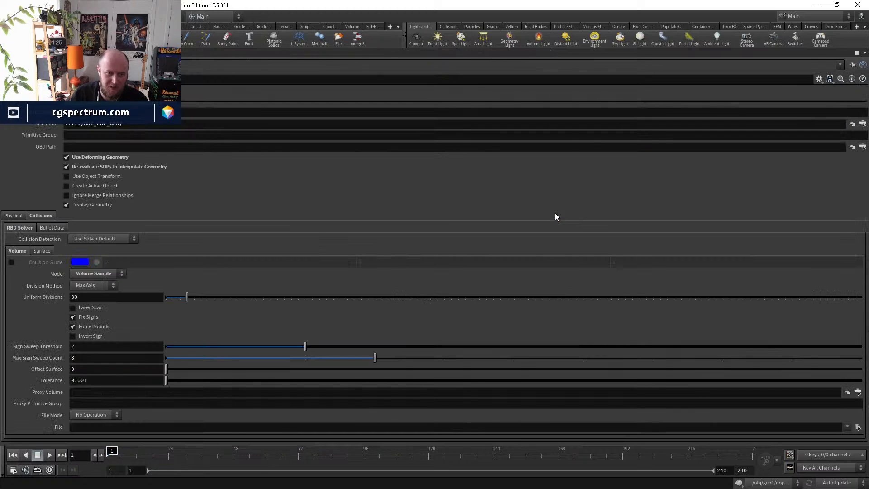
pyautogui.hotkey('ctrl', 'b')
pyautogui.click(548, 216)
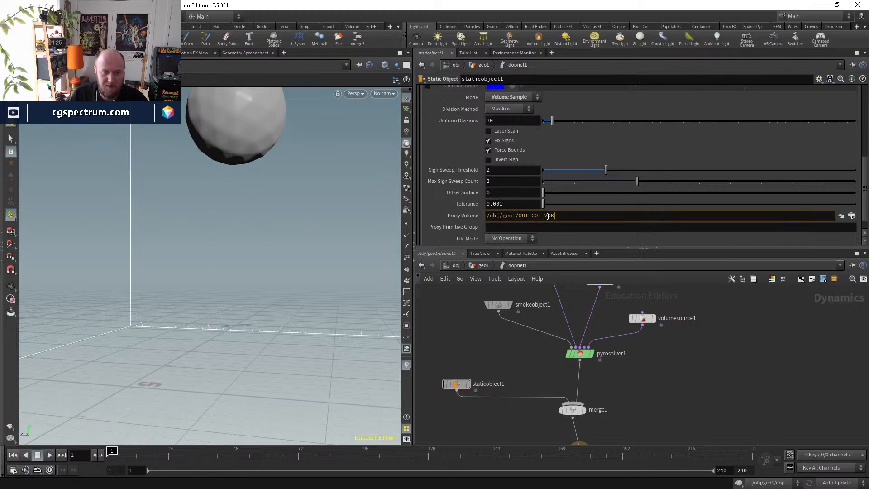
pyautogui.press('Return')
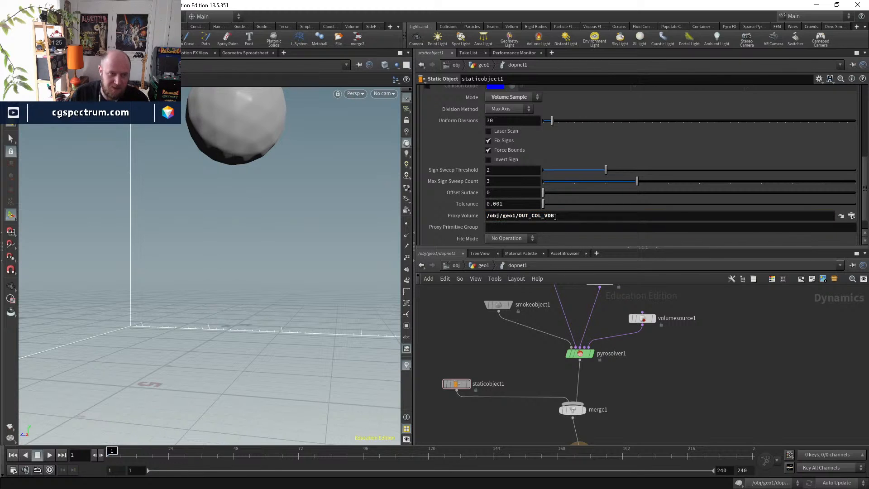
# - Replace the static object's Proxy Volume with the relative path ../../OUT_COL_VDB/, reusing the copied SOP path
pyautogui.scroll(5, 703, 197)
pyautogui.scroll(-6, 601, 178)
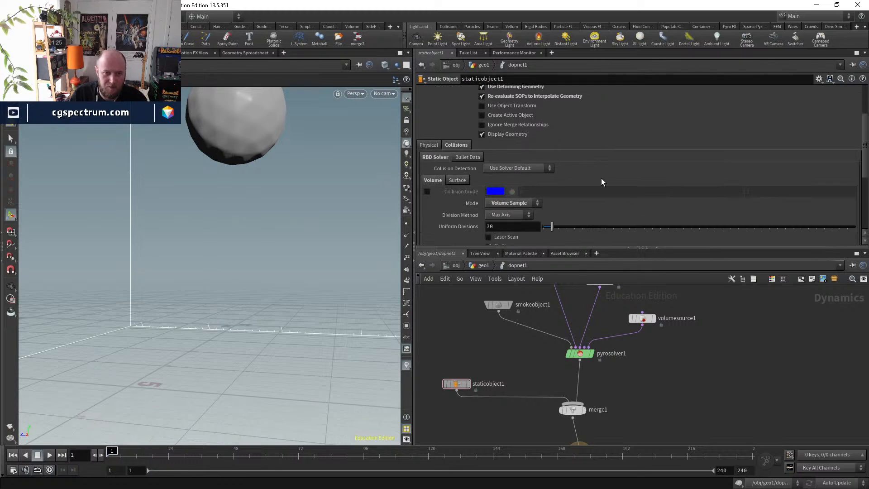
pyautogui.scroll(6, 598, 200)
pyautogui.scroll(1, 602, 199)
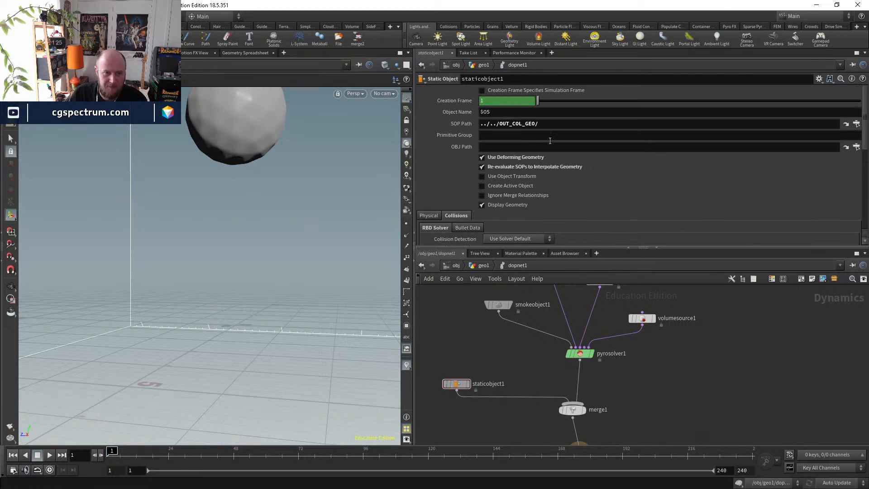
pyautogui.scroll(-7, 622, 159)
pyautogui.click(585, 218)
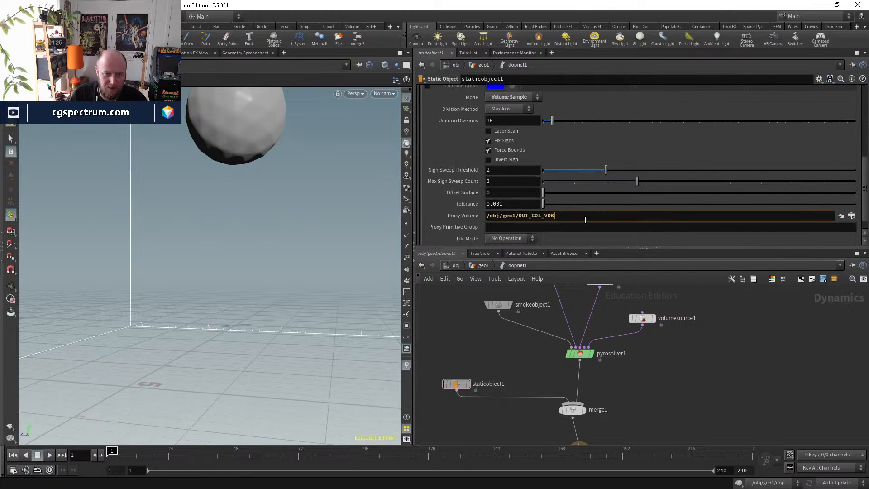
pyautogui.hotkey('ctrl', 'a')
pyautogui.hotkey('ctrl', 'v')
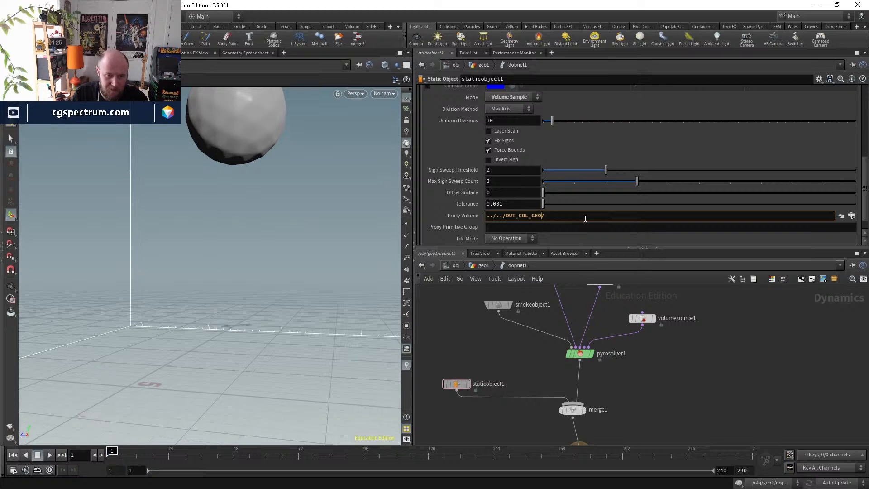
pyautogui.write('VDB')
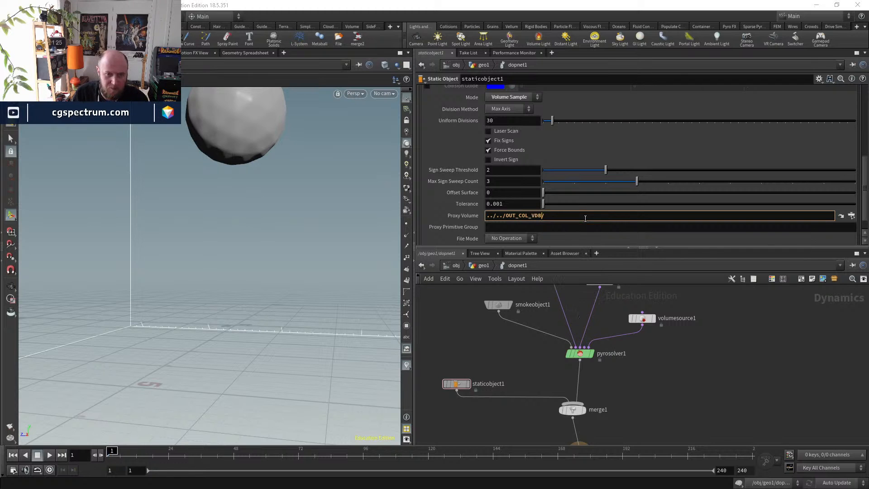
pyautogui.press('Return')
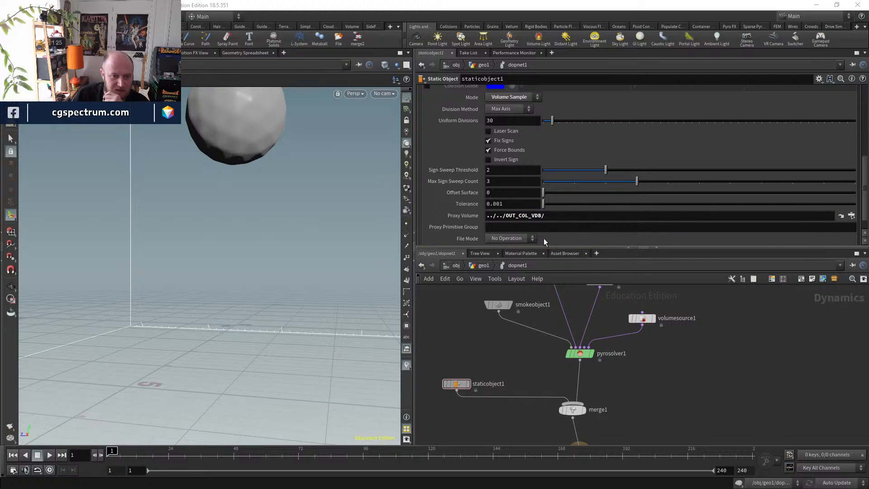
# - Try the static object's Collision Guide with Display Geometry turned off, and restore both display settings
pyautogui.scroll(3, 539, 226)
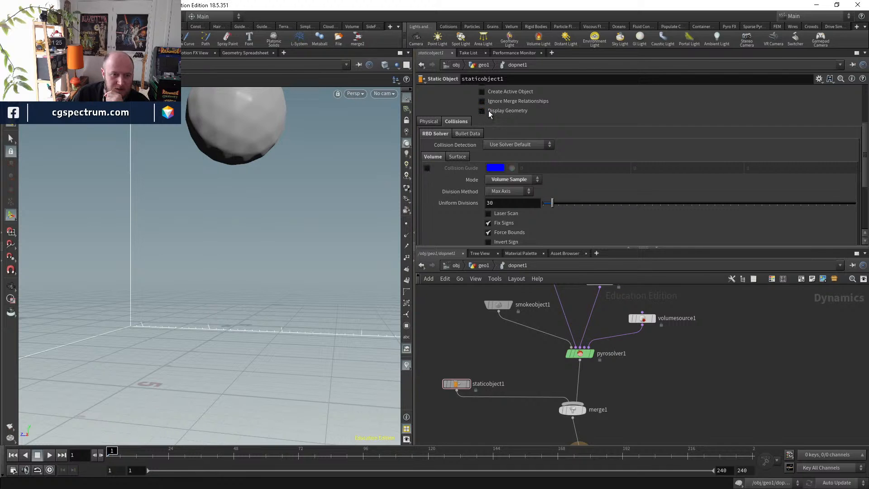
pyautogui.click(427, 168)
pyautogui.click(427, 168)
pyautogui.click(482, 111)
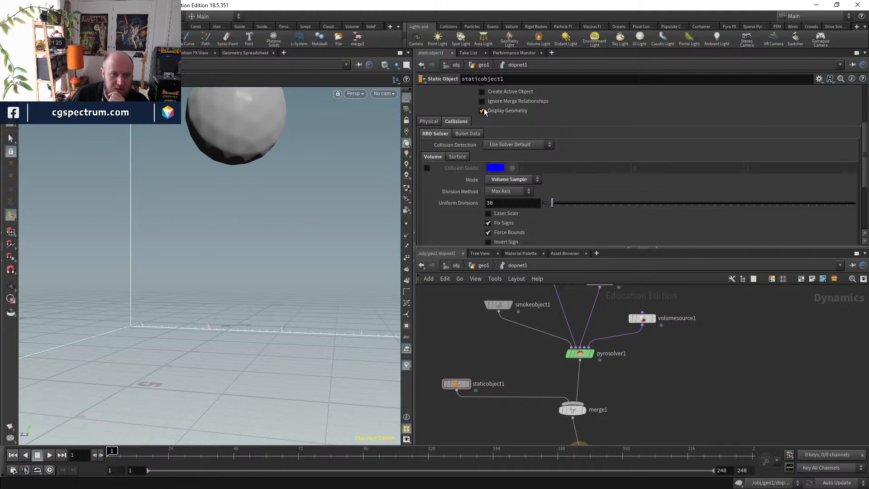
# - Turn on the Collision field guide in the visualization settings of smokeobject1
pyautogui.scroll(-2, 503, 326)
pyautogui.click(509, 343)
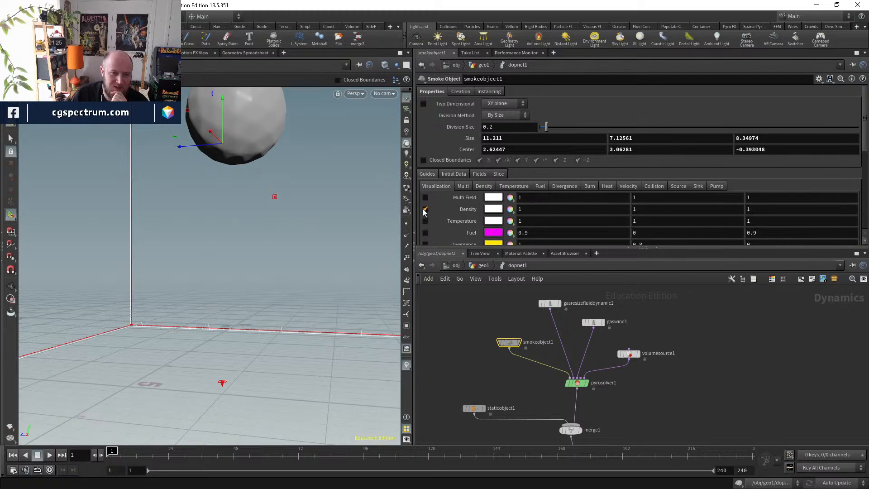
pyautogui.scroll(-3, 428, 222)
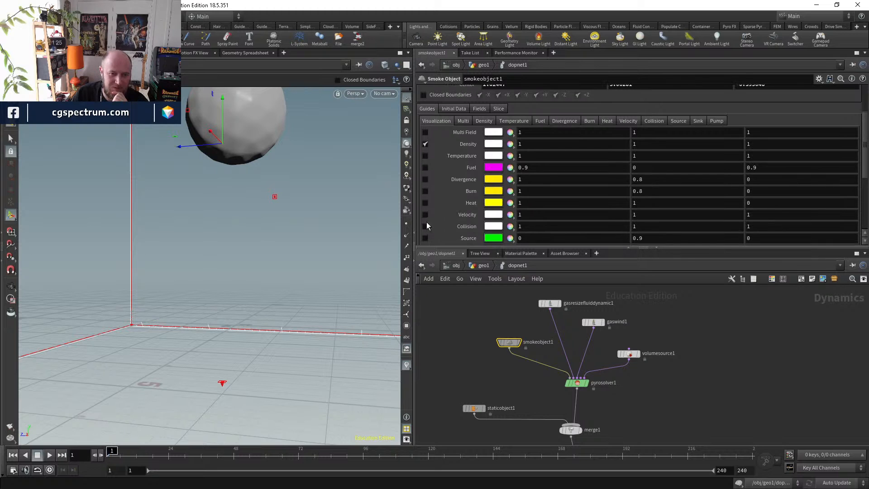
pyautogui.click(426, 226)
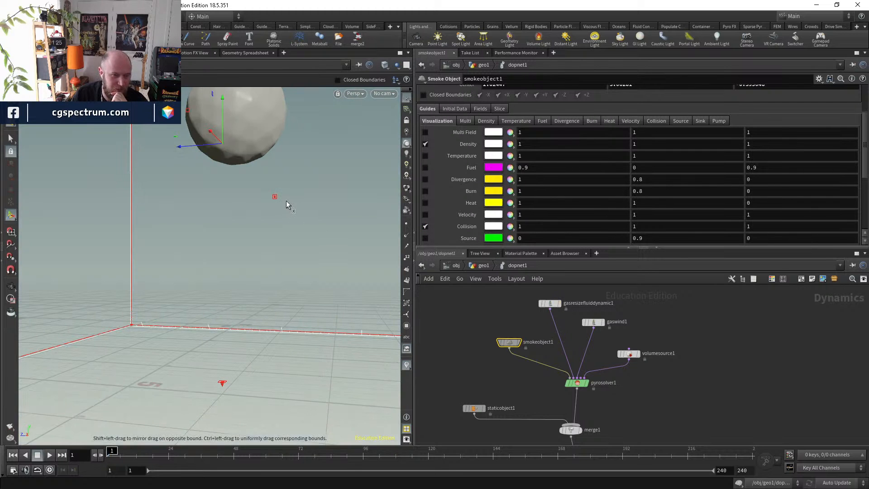
pyautogui.keyDown('alt'); pyautogui.moveTo(249, 245); pyautogui.dragTo(245, 278); pyautogui.keyUp('alt')
pyautogui.keyDown('alt'); pyautogui.moveTo(244, 277); pyautogui.dragTo(197, 301, button='middle'); pyautogui.keyUp('alt')
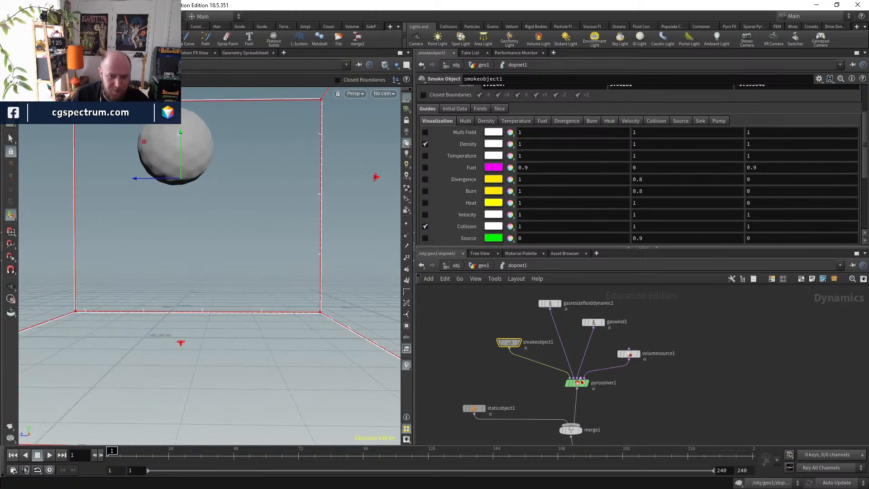
# - Hide staticobject1 so its geometry no longer covers the smoke object's collision guide
pyautogui.scroll(3, 573, 381)
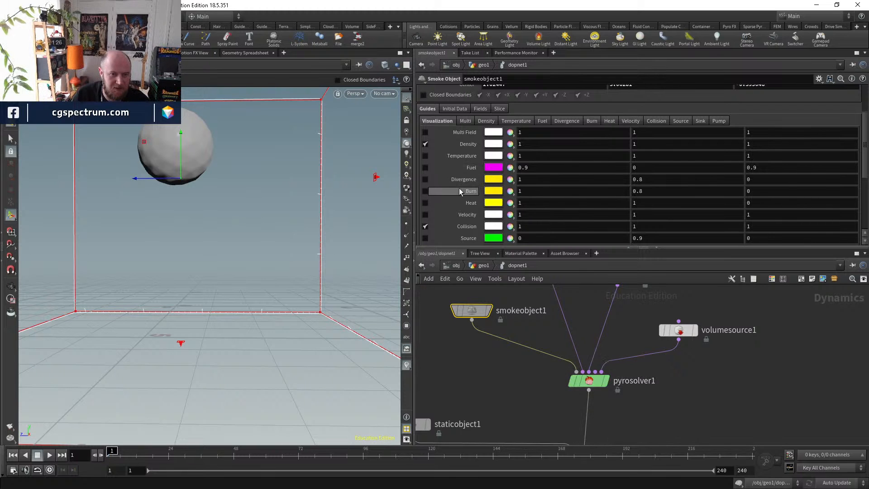
pyautogui.scroll(1, 492, 385)
pyautogui.moveTo(492, 385); pyautogui.dragTo(578, 330, button='middle')
pyautogui.click(458, 403)
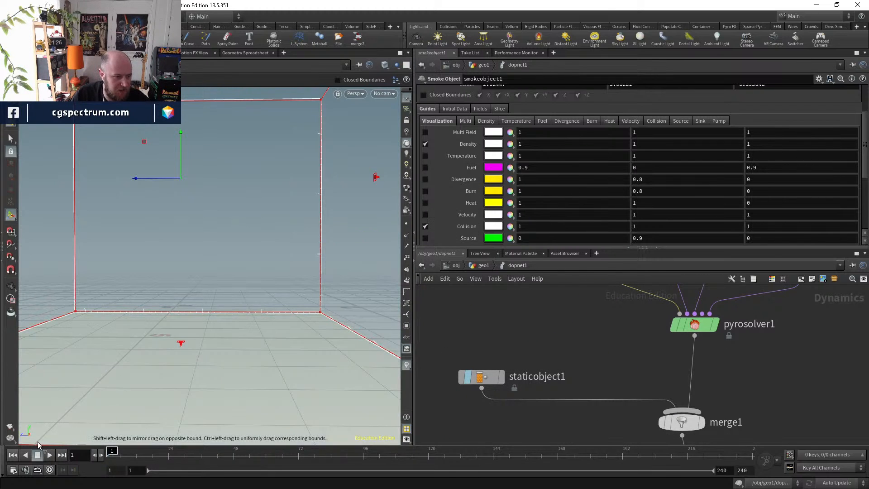
# - Play and scrub the simulation to examine the moving collision field from another angle, and return to frame 1
pyautogui.click(49, 455)
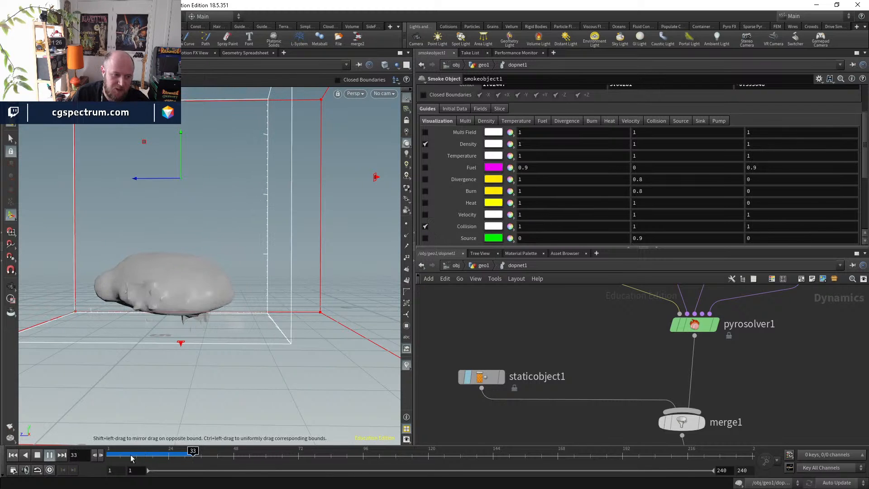
pyautogui.moveTo(131, 459); pyautogui.dragTo(175, 458)
pyautogui.keyDown('alt'); pyautogui.moveTo(200, 265); pyautogui.dragTo(132, 381); pyautogui.keyUp('alt')
pyautogui.moveTo(119, 459)
pyautogui.mouseDown()
pyautogui.moveTo(134, 453)
pyautogui.moveTo(110, 453)
pyautogui.moveTo(177, 450)
pyautogui.moveTo(190, 440)
pyautogui.moveTo(182, 451)
pyautogui.moveTo(109, 452)
pyautogui.mouseUp()
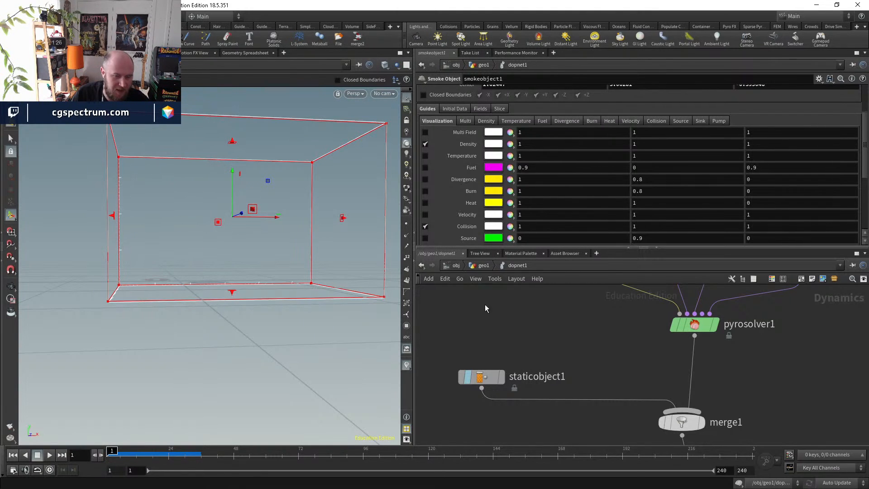
# - In geo1, display OUT_COL_GEO, line it up under object_merge3, and inspect its node info and motion up to frame 21
pyautogui.click(483, 266)
pyautogui.scroll(-3, 530, 359)
pyautogui.scroll(4, 599, 411)
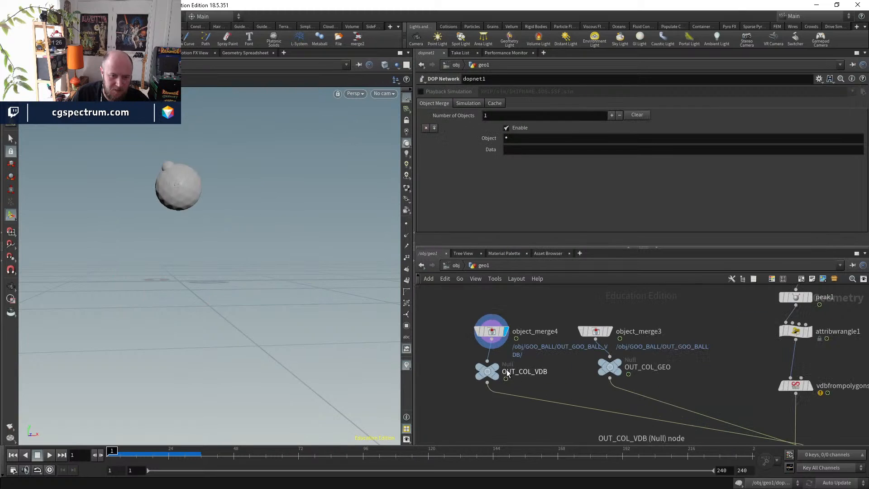
pyautogui.click(618, 363)
pyautogui.moveTo(614, 368); pyautogui.dragTo(595, 372)
pyautogui.middleClick(596, 369)
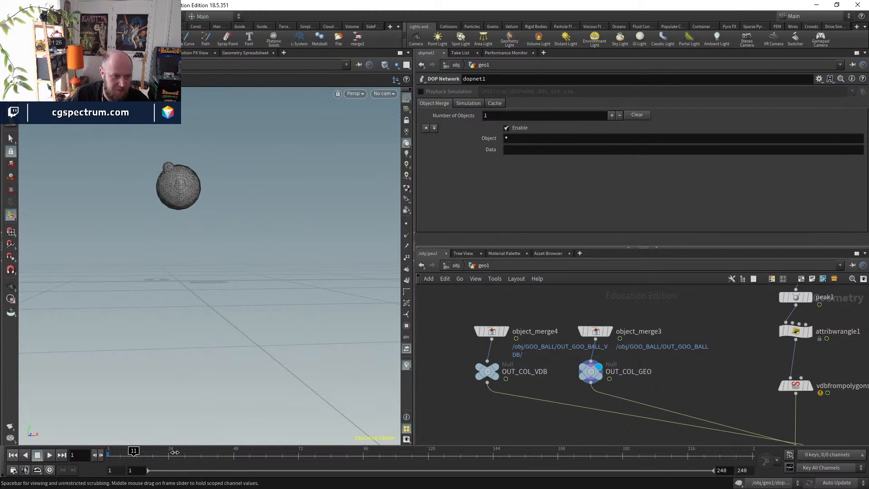
pyautogui.moveTo(175, 452); pyautogui.dragTo(161, 452)
# - Display object_merge3 in geo1 and examine the merged goo ball geometry up close at frame 21
pyautogui.scroll(3, 620, 373)
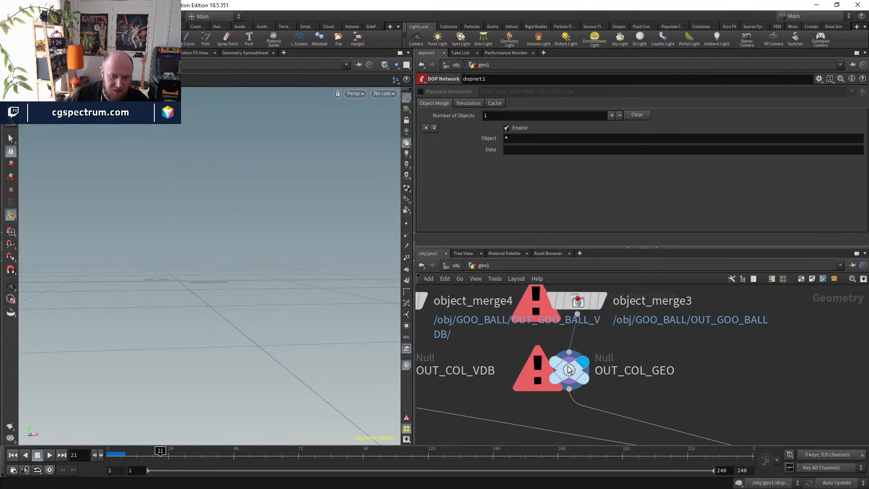
pyautogui.click(569, 370)
pyautogui.click(602, 302)
pyautogui.click(578, 304)
pyautogui.moveTo(578, 304); pyautogui.dragTo(538, 353, button='middle')
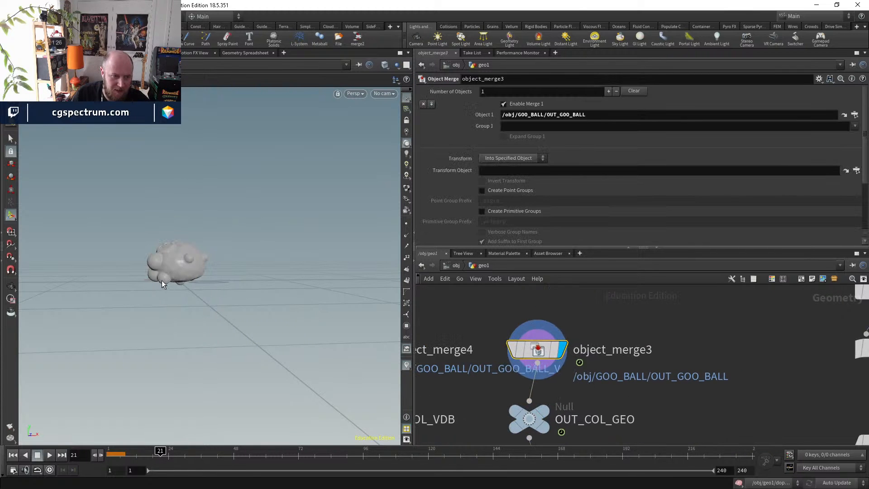
pyautogui.keyDown('alt'); pyautogui.moveTo(162, 284); pyautogui.dragTo(140, 196); pyautogui.keyUp('alt')
pyautogui.scroll(3, 140, 196)
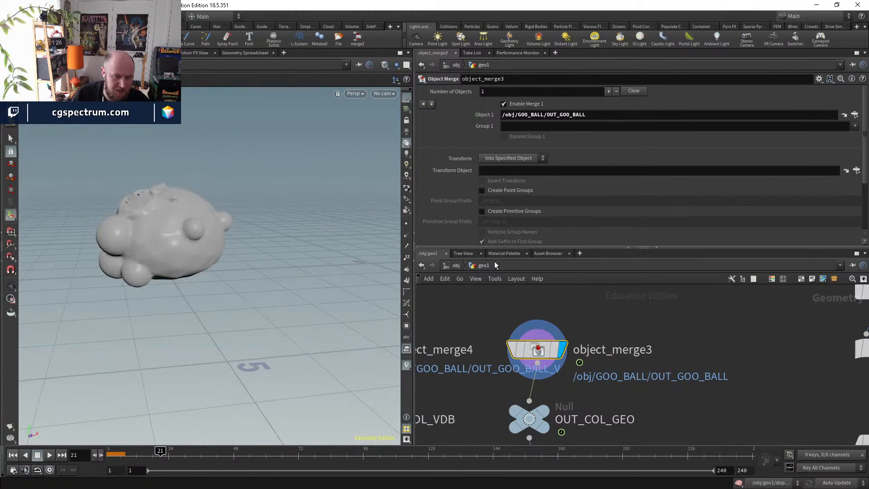
# - Trace the sources inside GOO_BALL and display object_merge3, the bubble merge, to examine its velocity
pyautogui.click(455, 266)
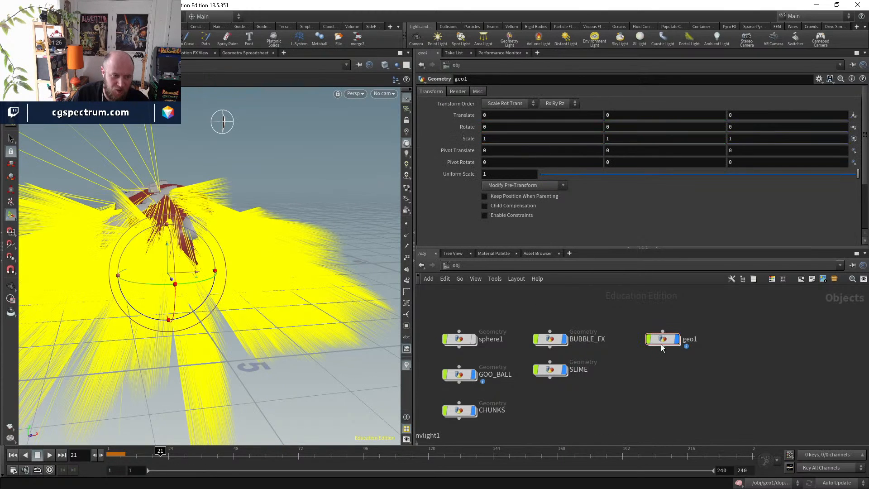
pyautogui.doubleClick(475, 380)
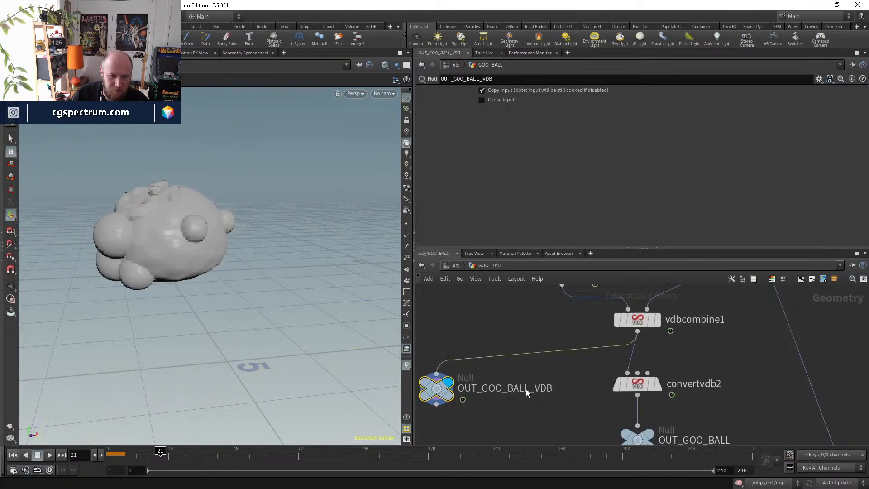
pyautogui.scroll(-3, 526, 389)
pyautogui.scroll(2, 577, 324)
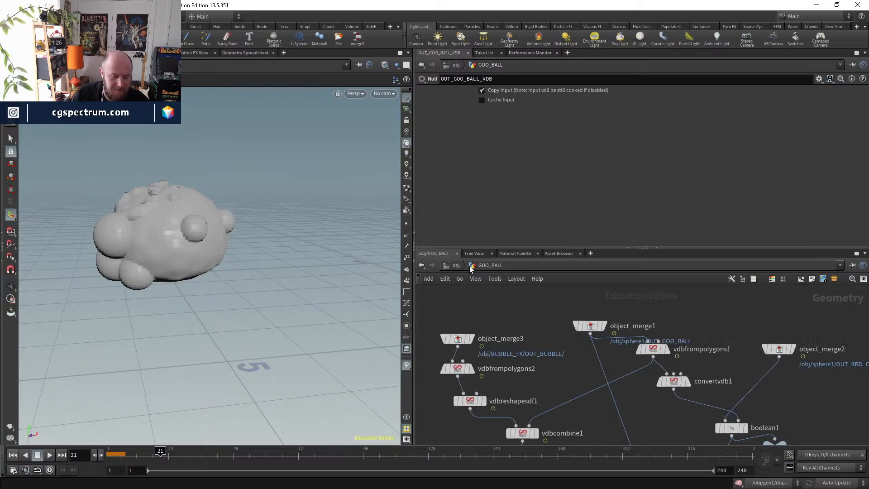
pyautogui.scroll(2, 616, 344)
pyautogui.scroll(-2, 611, 372)
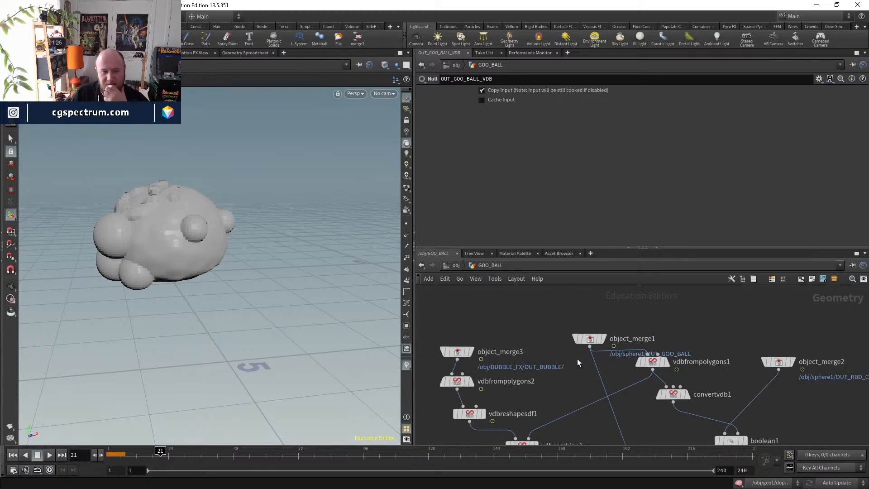
pyautogui.click(469, 352)
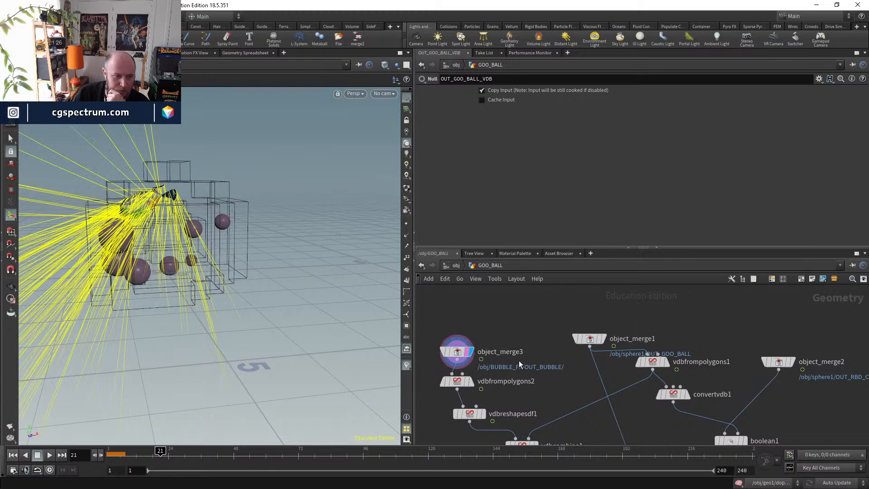
# - In sphere1, add a Trail node and insert it between facet4 and OUT_GOO_BALL
pyautogui.click(467, 267)
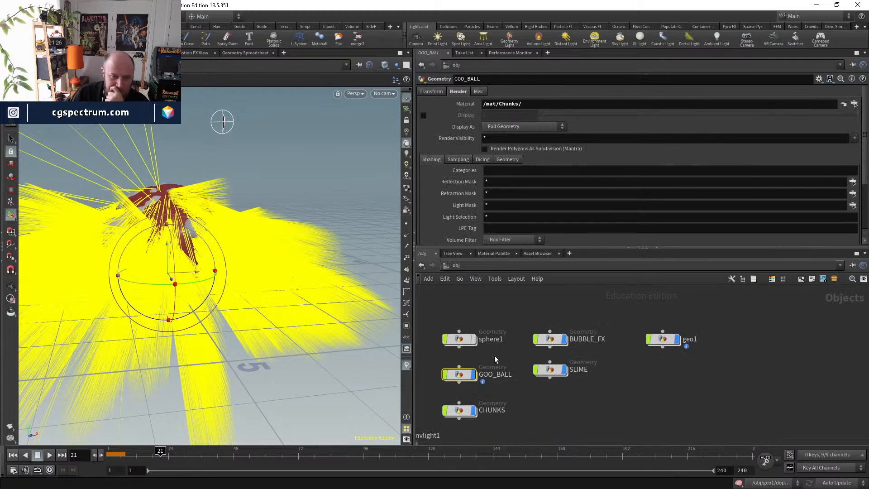
pyautogui.doubleClick(453, 339)
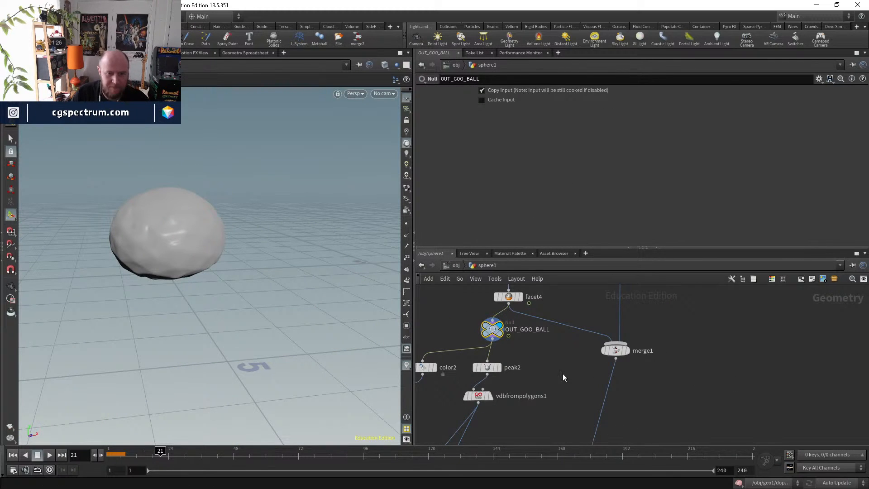
pyautogui.press('Tab')
pyautogui.write('trail')
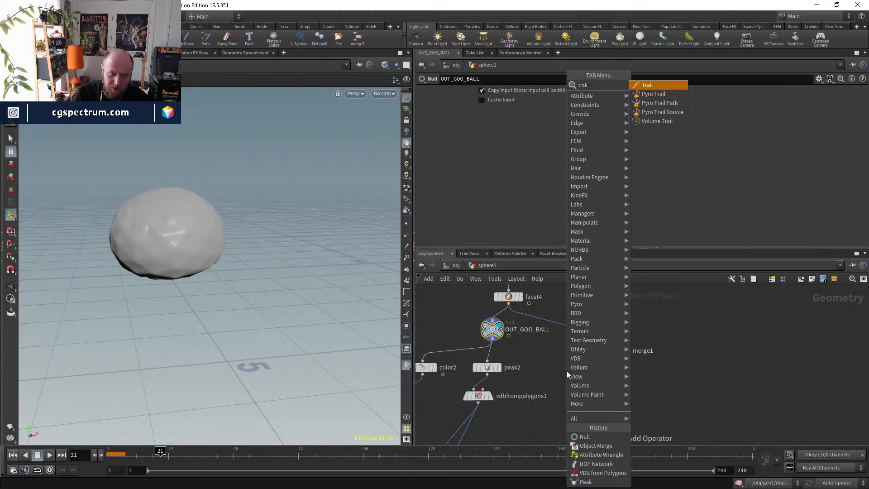
pyautogui.press('Return')
pyautogui.moveTo(571, 320); pyautogui.dragTo(585, 409, button='middle')
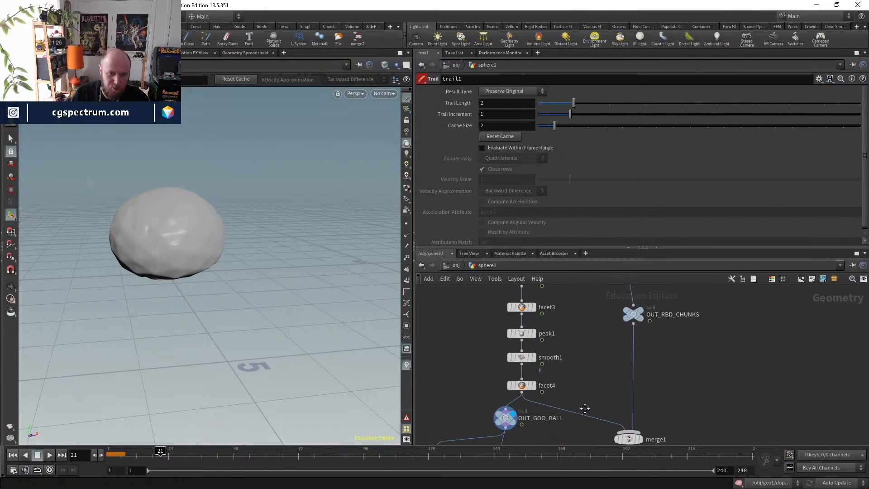
pyautogui.middleClick(505, 421)
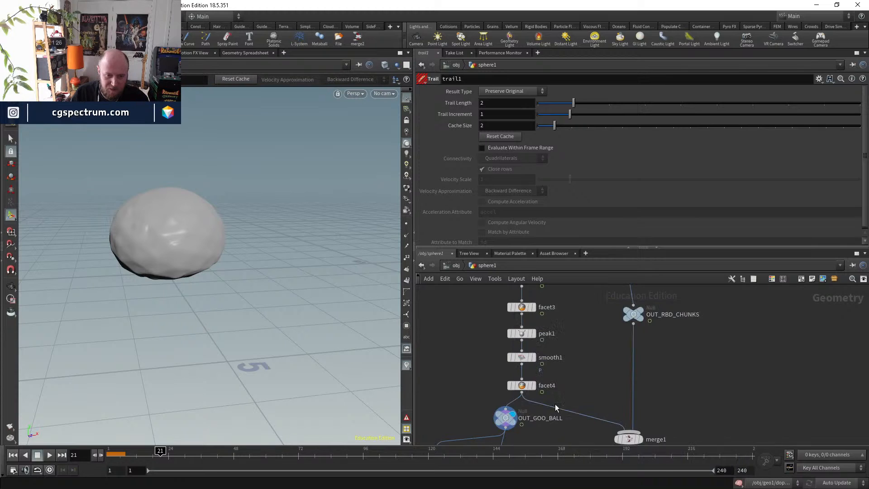
pyautogui.moveTo(505, 423); pyautogui.dragTo(512, 375, button='middle')
pyautogui.click(588, 401)
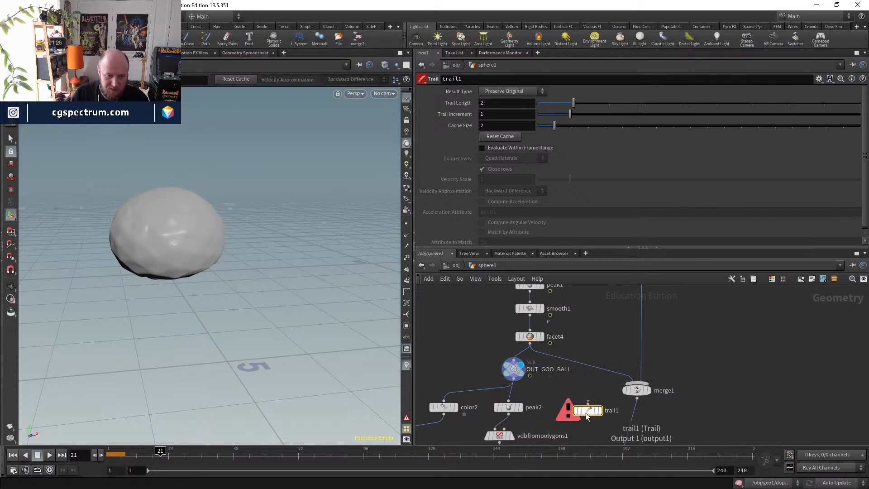
pyautogui.moveTo(588, 410); pyautogui.dragTo(530, 363)
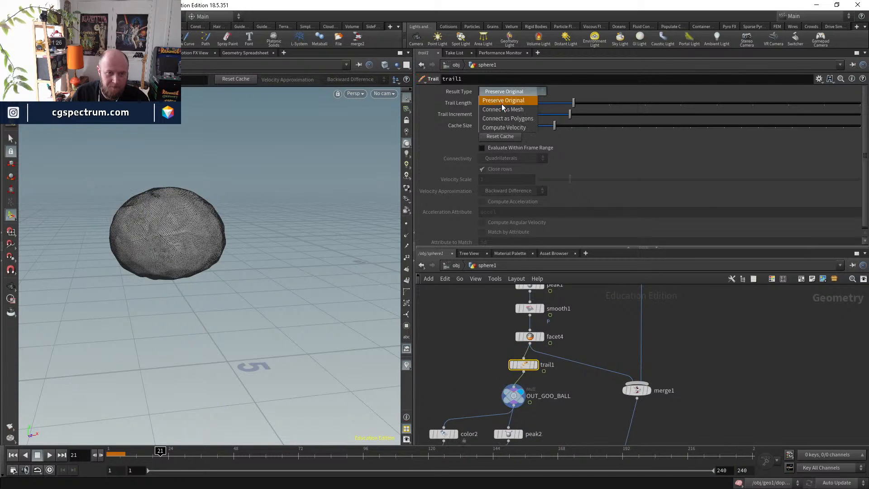
# - Set the Trail node's Result Type to Compute Velocity and check the velocity vectors at frame 93
pyautogui.click(501, 129)
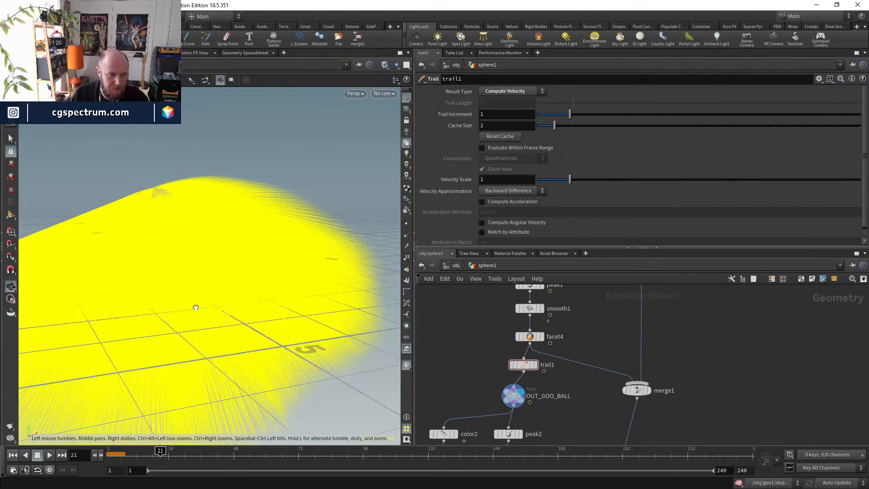
pyautogui.moveTo(204, 450); pyautogui.dragTo(356, 461)
pyautogui.keyDown('alt'); pyautogui.moveTo(206, 266); pyautogui.dragTo(270, 290); pyautogui.keyUp('alt')
# - Open the GOO_BALL network and examine how its merge and VDB nodes cook at frame 93
pyautogui.click(455, 265)
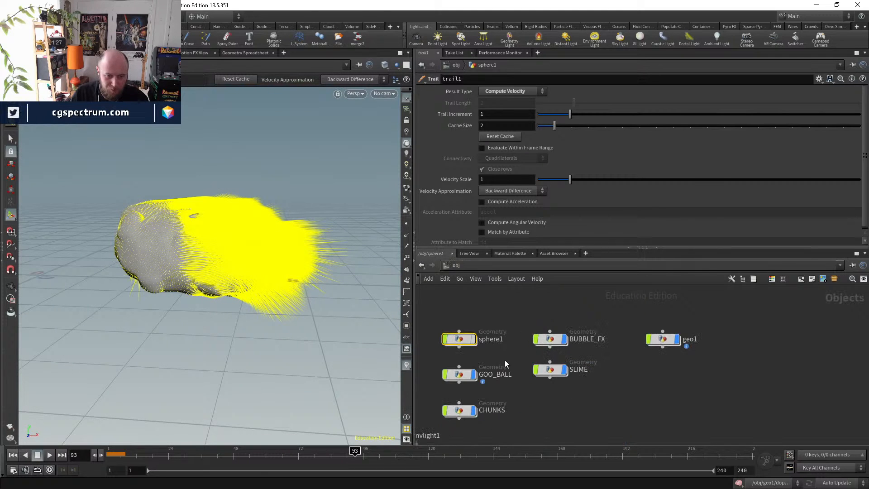
pyautogui.click(461, 382)
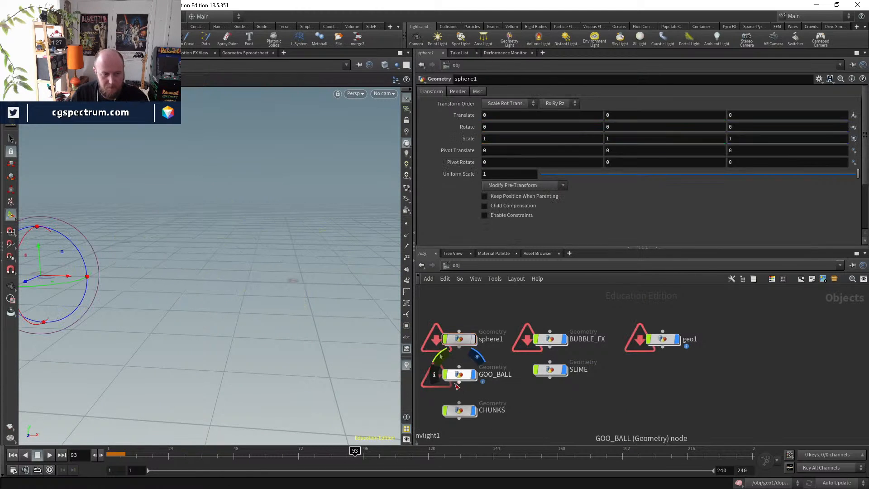
pyautogui.doubleClick(461, 380)
pyautogui.moveTo(565, 358); pyautogui.dragTo(593, 396, button='middle')
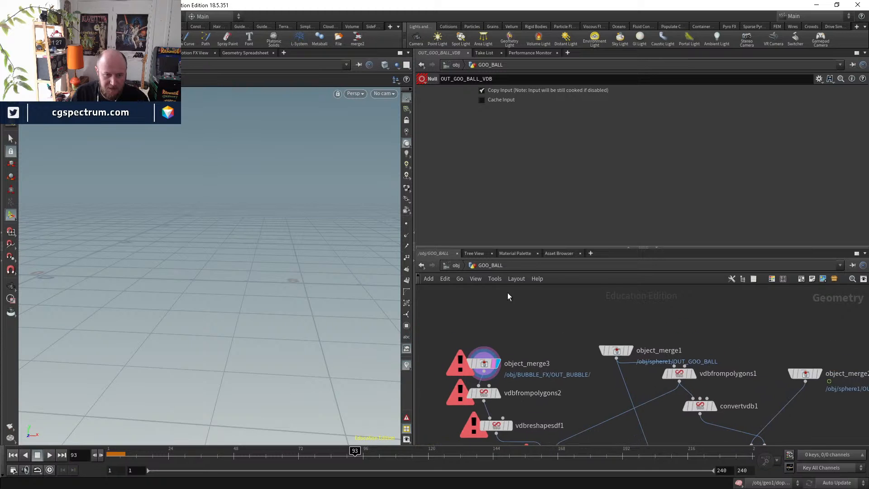
# - In geo1, duplicate object_merge3 and place the copy beside object_merge4
pyautogui.click(455, 266)
pyautogui.doubleClick(664, 343)
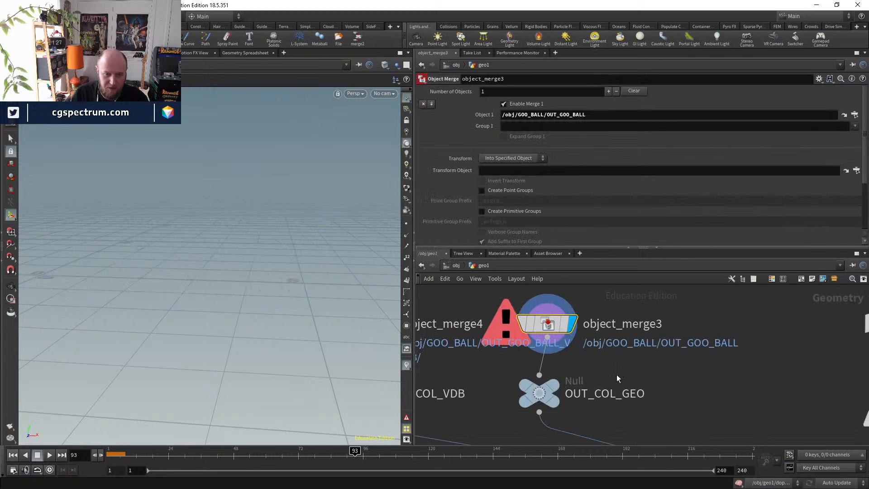
pyautogui.hotkey('ctrl', 'c')
pyautogui.scroll(-3, 616, 355)
pyautogui.scroll(3, 585, 350)
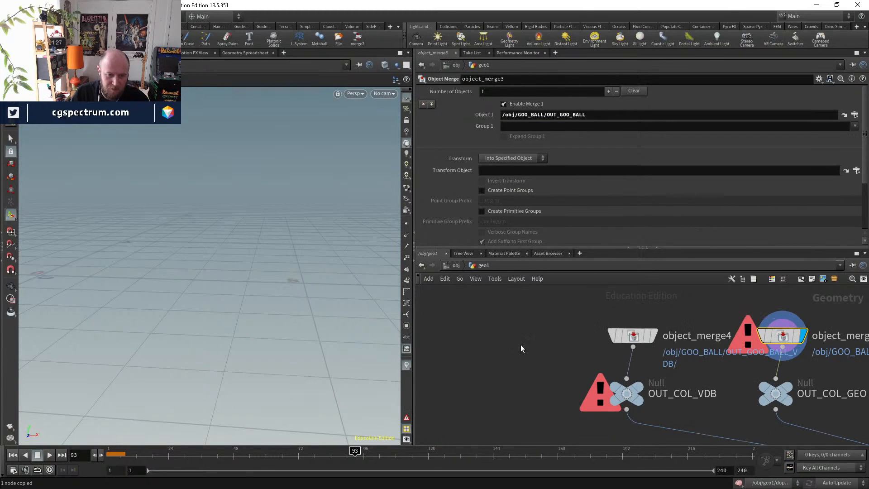
pyautogui.hotkey('ctrl', 'v')
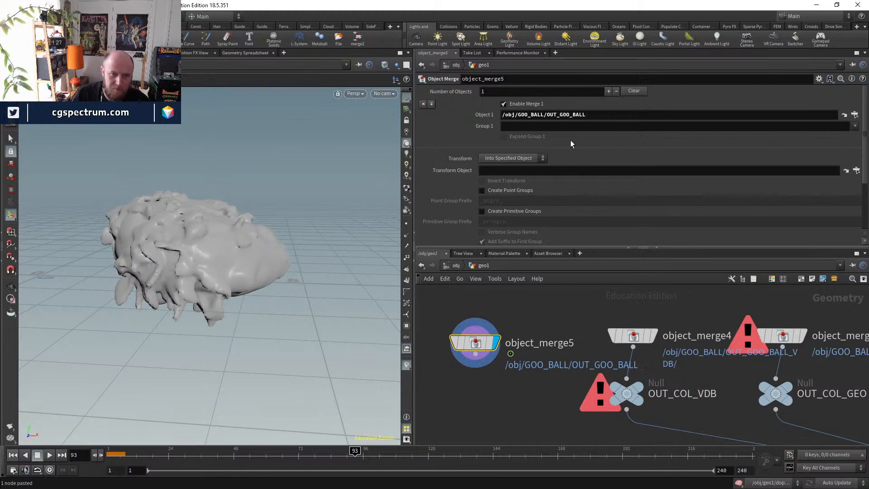
# - Set Object 1 of the copied Object Merge to /obj/sphere1/OUT_GOO_BALL/
pyautogui.tripleClick(532, 114)
pyautogui.write('/obj/sphere1/')
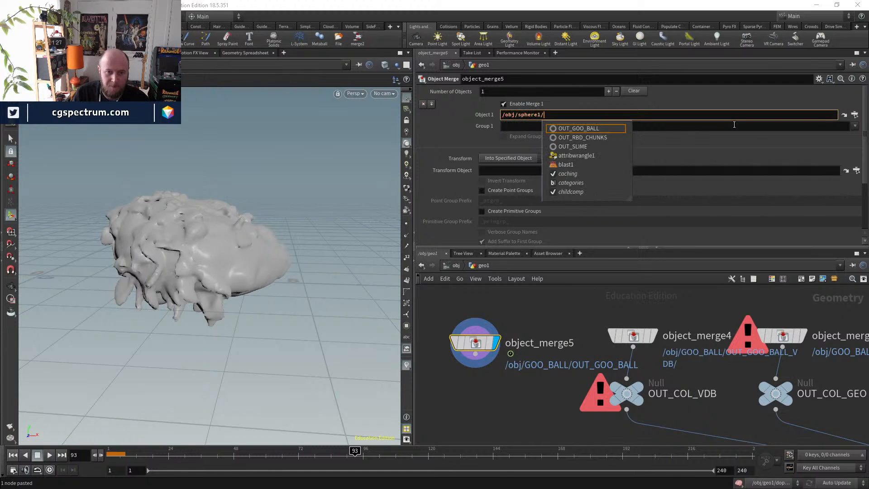
pyautogui.press('Down')
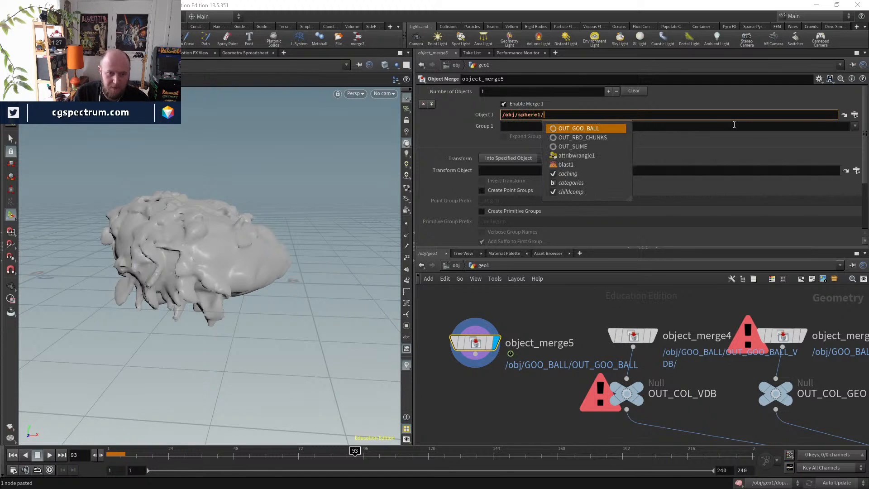
pyautogui.press('Return')
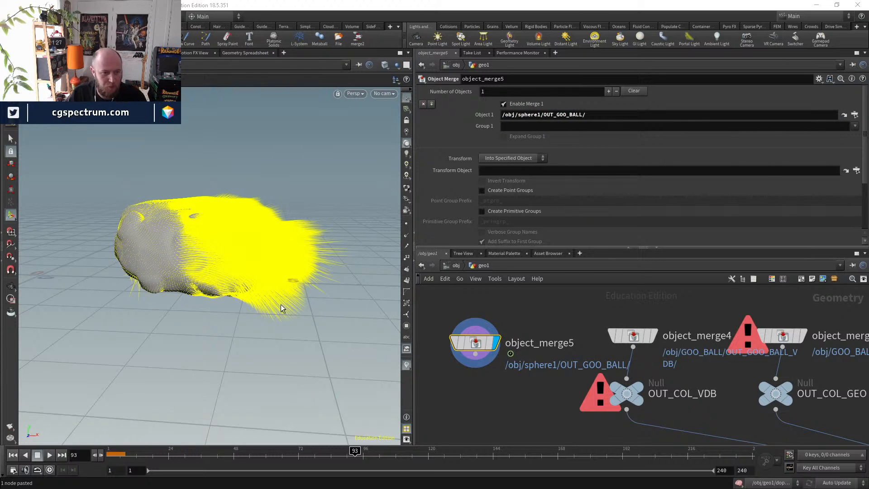
# - Move object_merge5 clear of object_merge4 and add a Volume Rasterize Attributes node fed by it
pyautogui.moveTo(509, 403); pyautogui.dragTo(514, 367, button='middle')
pyautogui.moveTo(616, 376); pyautogui.dragTo(548, 376, button='middle')
pyautogui.moveTo(429, 374); pyautogui.dragTo(543, 382, button='middle')
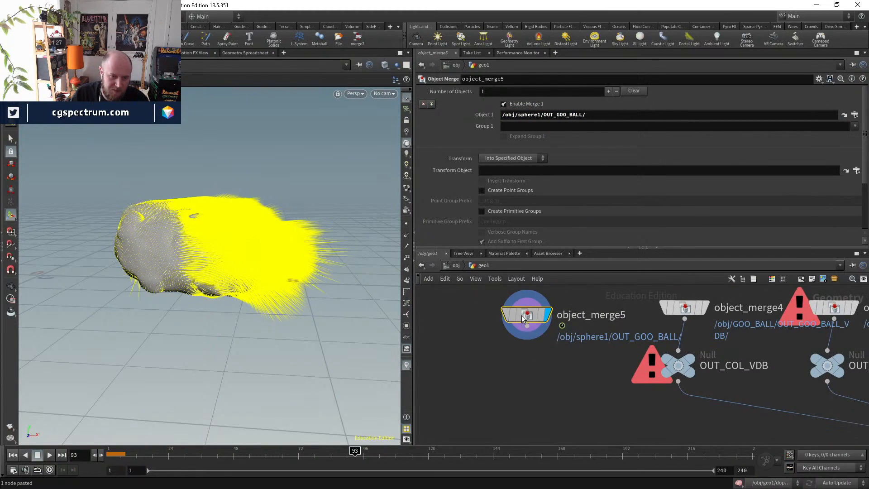
pyautogui.moveTo(524, 319); pyautogui.dragTo(484, 311)
pyautogui.press('Tab')
pyautogui.write('volumras')
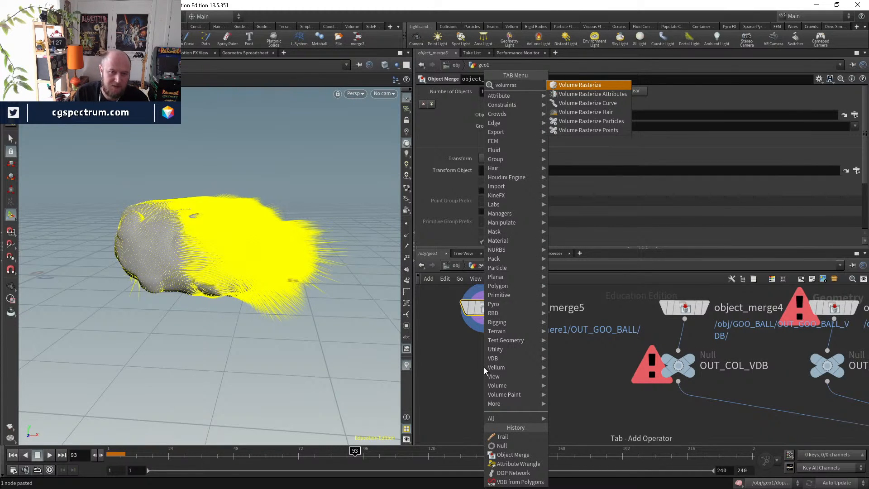
pyautogui.press('Down')
pyautogui.press('Return')
pyautogui.click(484, 368)
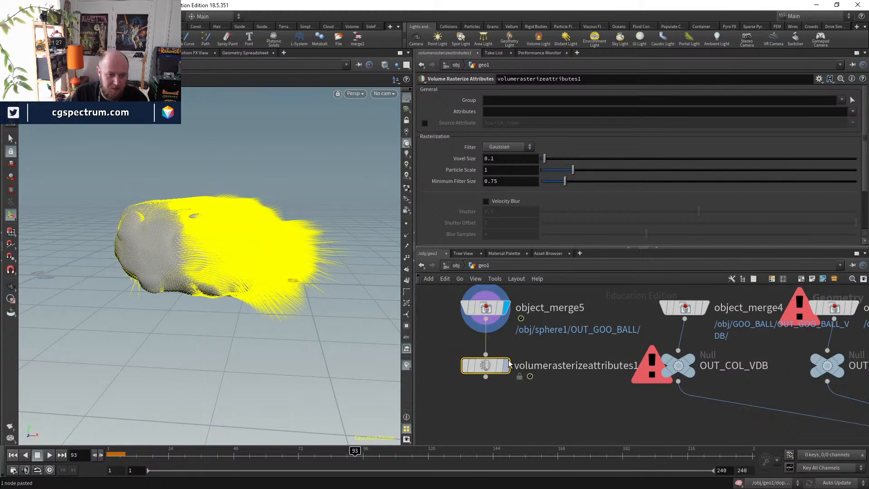
# - Display the Volume Rasterize Attributes node and set its Attributes to v, Voxel Size to .05 and Particle Scale to 0.14
pyautogui.click(508, 365)
pyautogui.click(500, 111)
pyautogui.write('v')
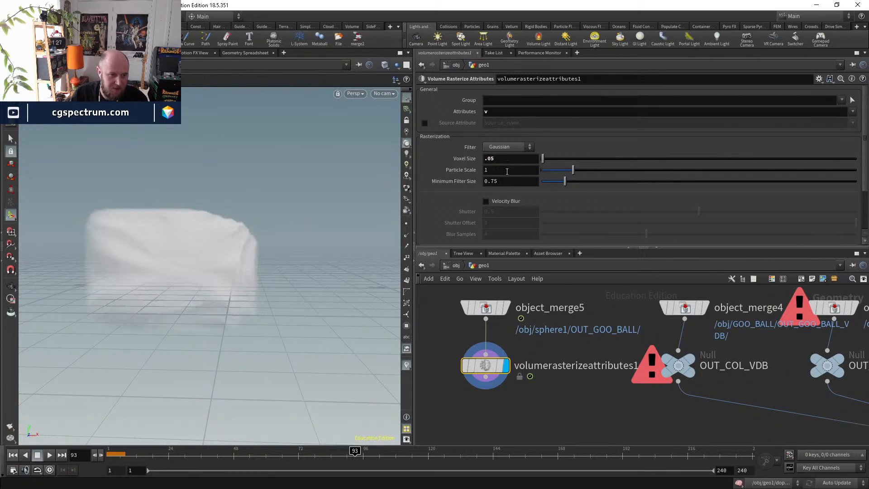
pyautogui.moveTo(552, 170); pyautogui.dragTo(546, 171)
pyautogui.keyDown('alt'); pyautogui.moveTo(208, 271); pyautogui.dragTo(249, 264); pyautogui.keyUp('alt')
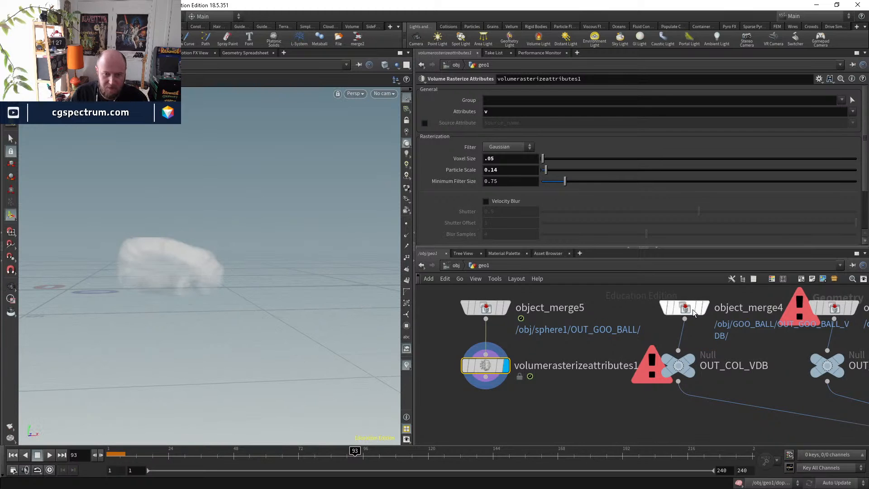
pyautogui.click(502, 309)
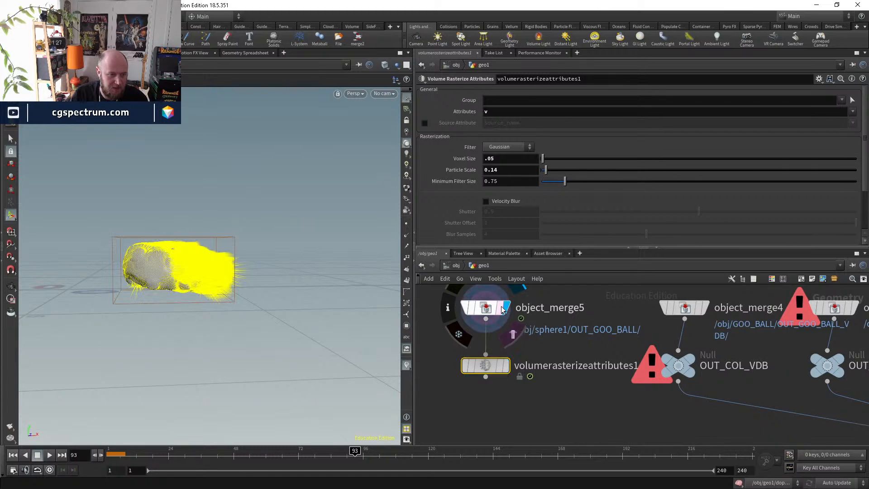
pyautogui.click(505, 365)
# - Add a Null below volumerasterizeattributes1, wire it in and name it OUT_GOO_VELS
pyautogui.moveTo(506, 432); pyautogui.dragTo(518, 385, button='middle')
pyautogui.press('Tab')
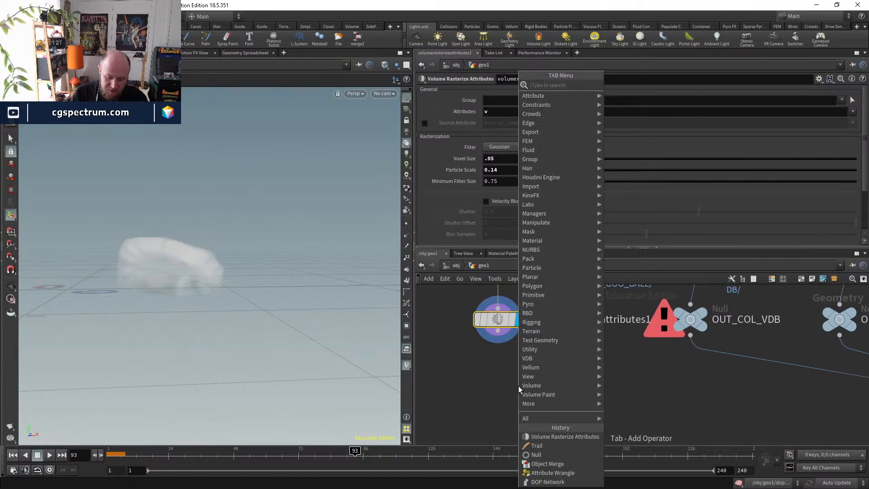
pyautogui.write('nul')
pyautogui.press('Return')
pyautogui.click(518, 386)
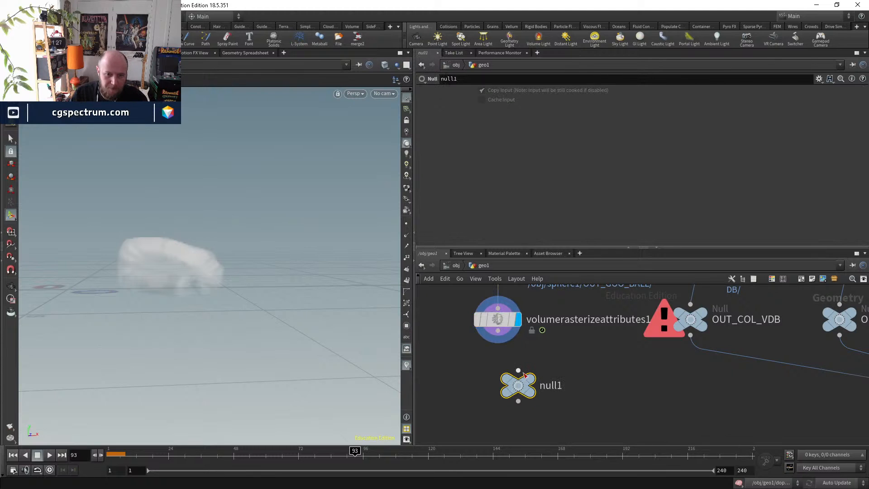
pyautogui.doubleClick(552, 386)
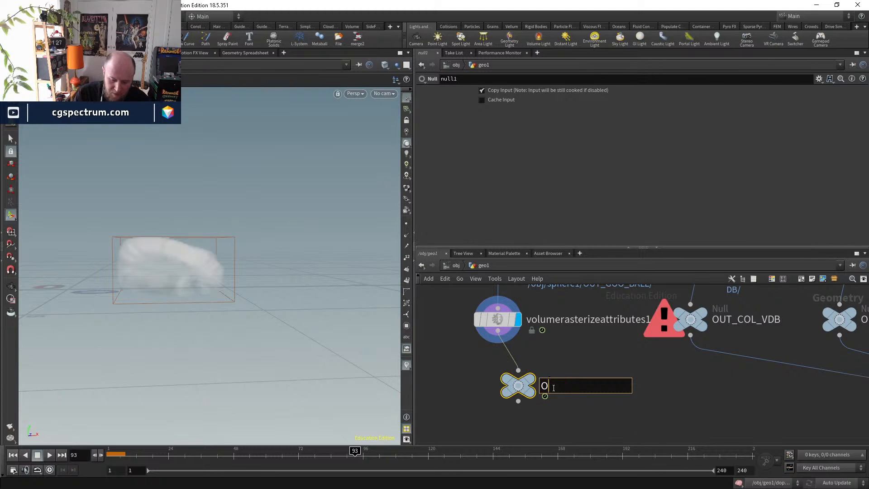
pyautogui.write('OUT_GOO_VELS')
pyautogui.press('Return')
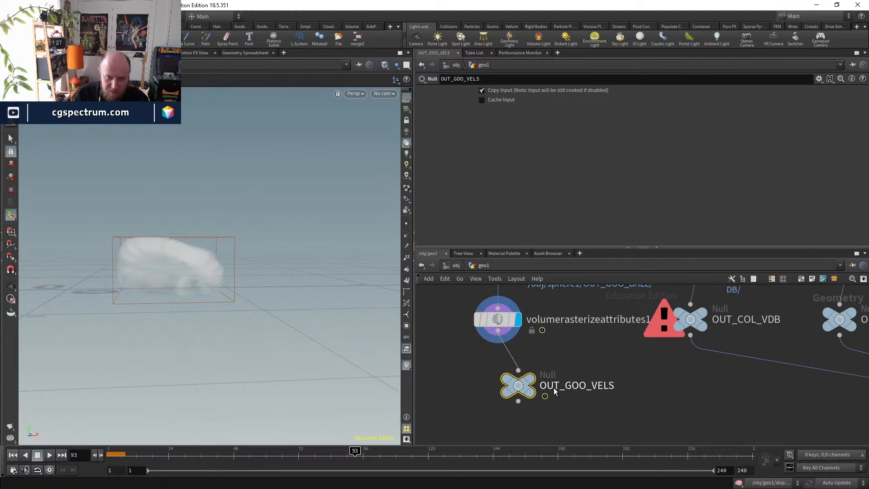
# - Return to frame 1 and open the dopnet1 network at its pyro solver
pyautogui.scroll(-5, 554, 392)
pyautogui.moveTo(632, 408); pyautogui.dragTo(489, 370, button='middle')
pyautogui.scroll(4, 566, 371)
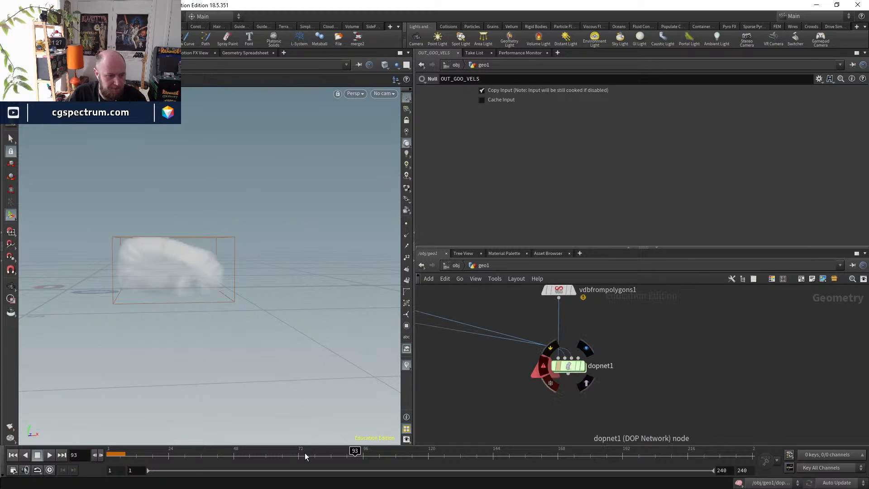
pyautogui.hotkey('ctrl', 'Up')
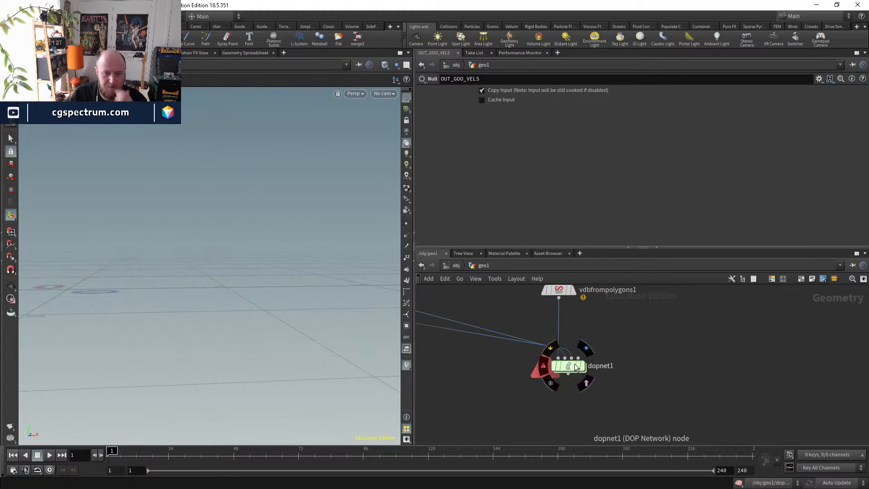
pyautogui.doubleClick(574, 365)
pyautogui.moveTo(572, 366); pyautogui.dragTo(352, 455, button='middle')
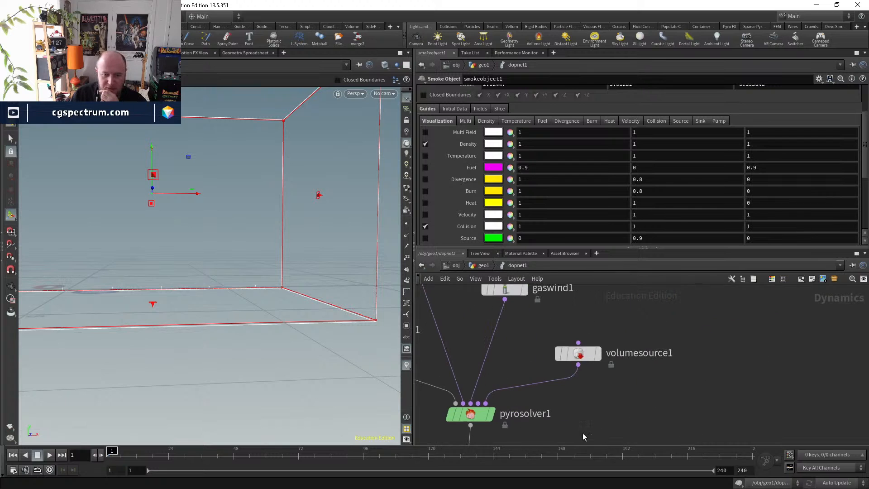
# - Duplicate volumesource1 and combine both volume sources through a new Merge node feeding pyrosolver1
pyautogui.click(585, 342)
pyautogui.hotkey('ctrl', 'c')
pyautogui.hotkey('ctrl', 'v')
pyautogui.press('Tab')
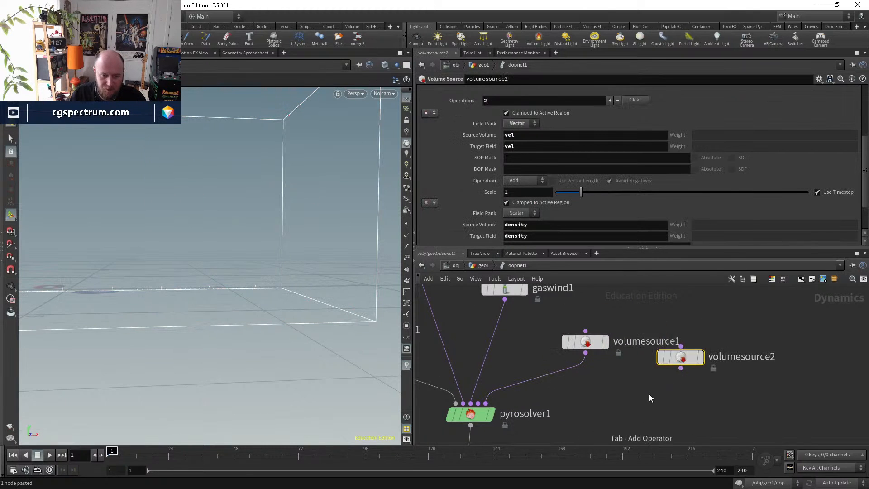
pyautogui.write('merge')
pyautogui.press('Return')
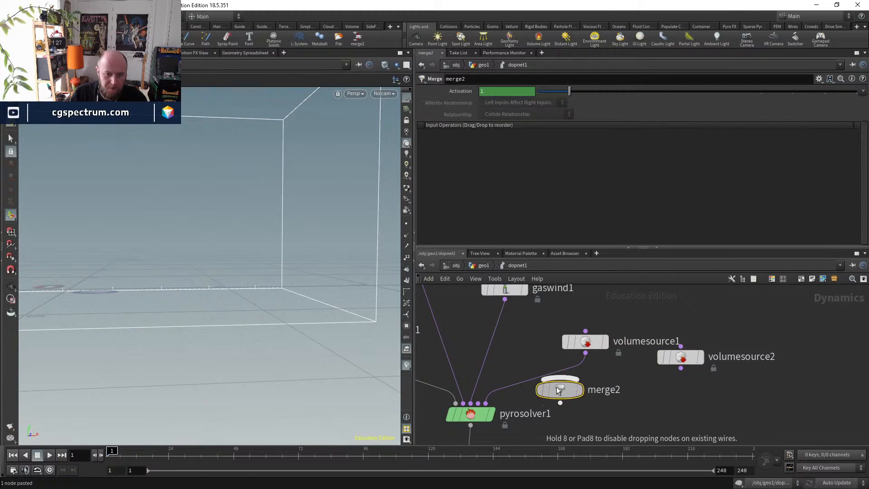
pyautogui.click(602, 404)
# - Inspect the OUT_GOO_VELS null and the volumerasterizeattributes1 settings in geo1, and return to dopnet1
pyautogui.click(484, 267)
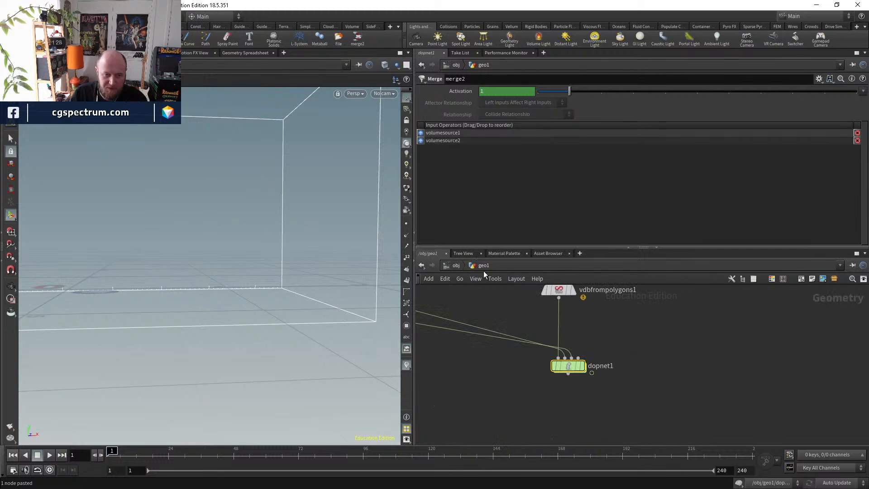
pyautogui.moveTo(481, 354); pyautogui.dragTo(705, 456, button='middle')
pyautogui.moveTo(529, 405); pyautogui.dragTo(644, 402, button='middle')
pyautogui.middleClick(474, 422)
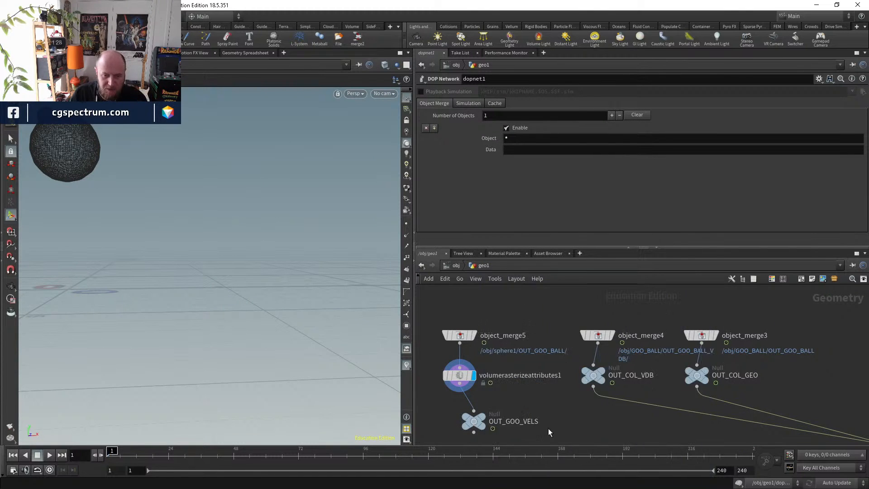
pyautogui.moveTo(548, 428); pyautogui.dragTo(652, 446, button='middle')
pyautogui.click(533, 380)
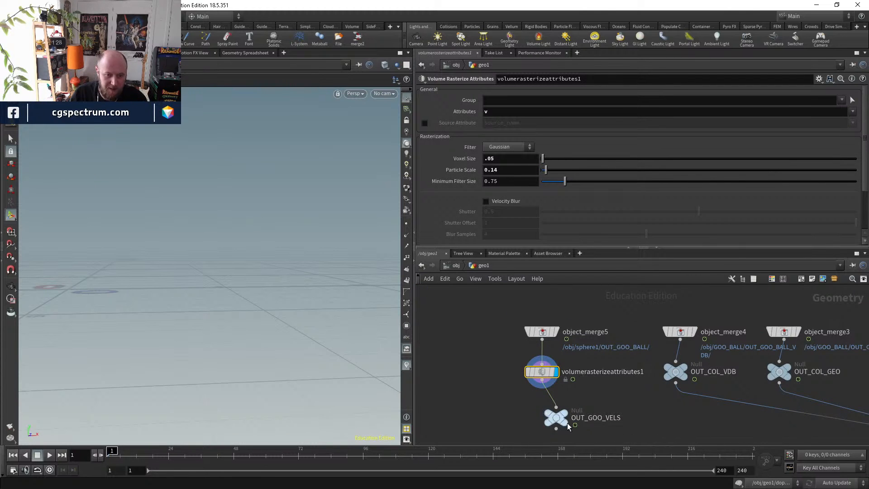
pyautogui.moveTo(788, 438); pyautogui.dragTo(613, 412, button='middle')
pyautogui.moveTo(741, 436); pyautogui.dragTo(516, 375, button='middle')
pyautogui.doubleClick(578, 328)
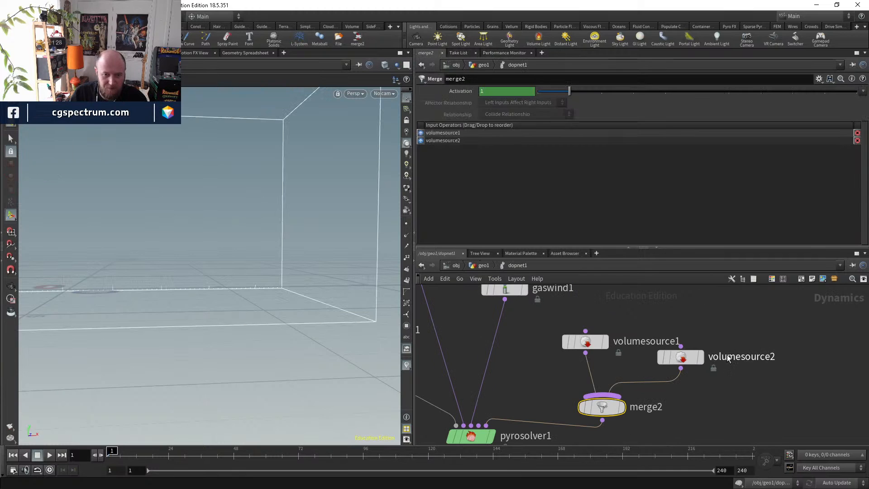
# - Remove the density operation from volumesource2, leaving only the vel operation
pyautogui.click(681, 357)
pyautogui.scroll(-5, 507, 194)
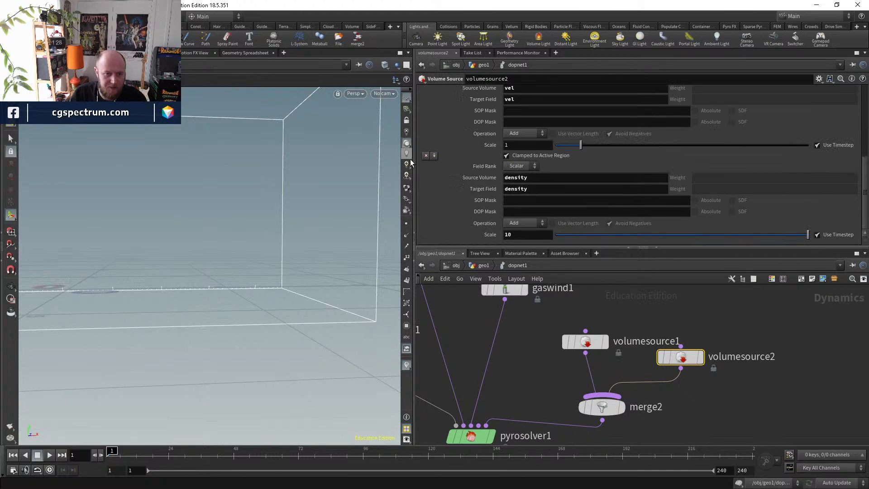
pyautogui.scroll(4, 498, 179)
pyautogui.scroll(3, 497, 120)
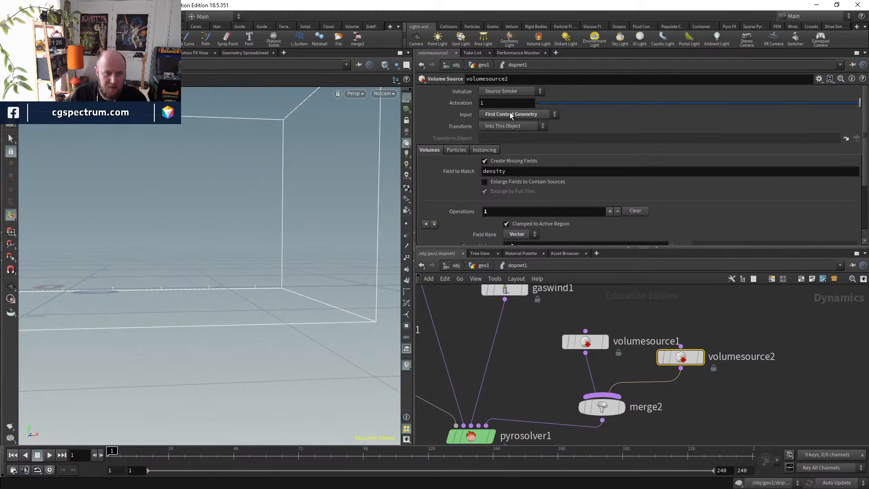
# - Set volumesource2's Input to SOP with the SOP Path ../../OUT_GOO_VELS
pyautogui.click(509, 114)
pyautogui.click(511, 121)
pyautogui.click(514, 127)
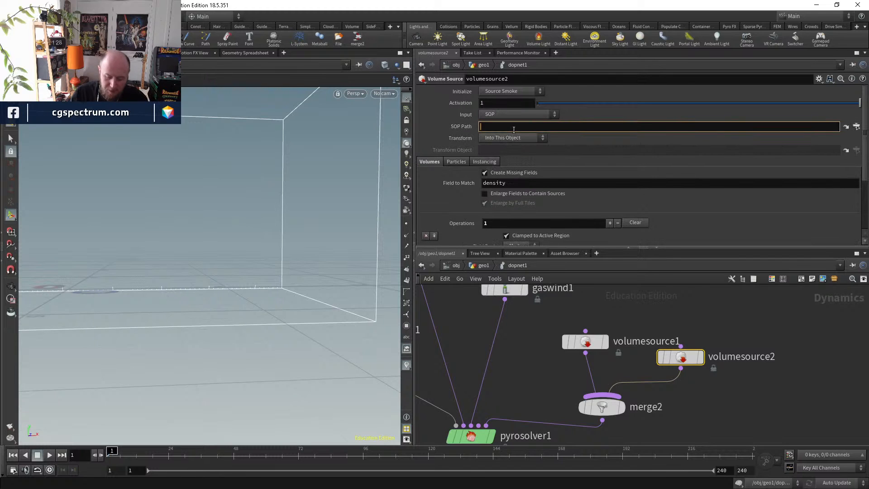
pyautogui.write('../../')
pyautogui.press('Down')
pyautogui.press('Down')
pyautogui.press('Down')
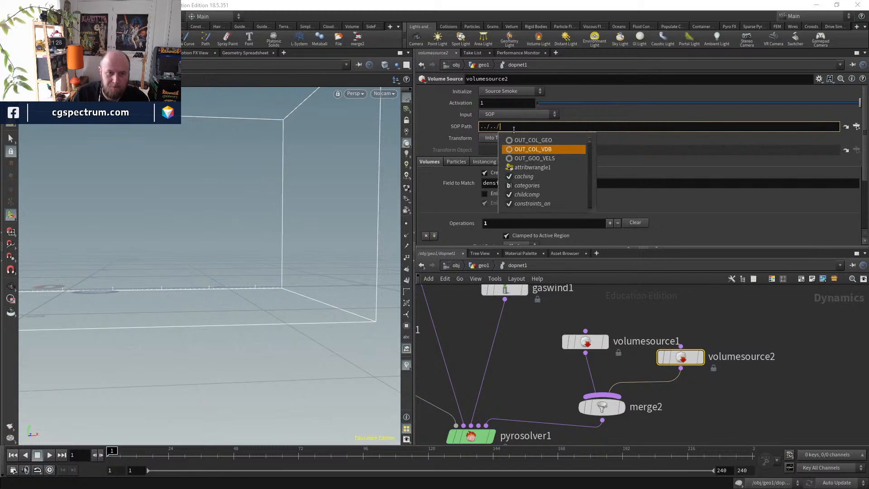
pyautogui.press('Return')
pyautogui.press('Return')
# - Set the Source Volume of volumesource2's remaining operation to v
pyautogui.scroll(-3, 539, 173)
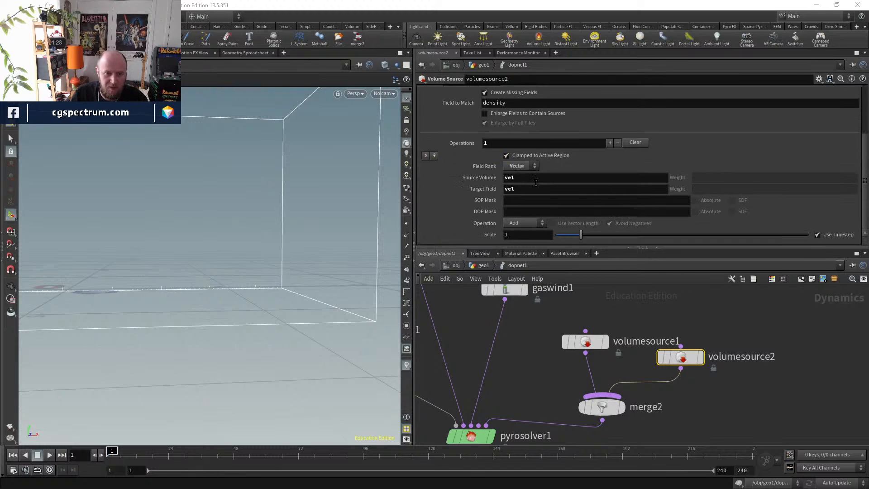
pyautogui.press('BackSpace')
pyautogui.press('BackSpace')
pyautogui.press('Return')
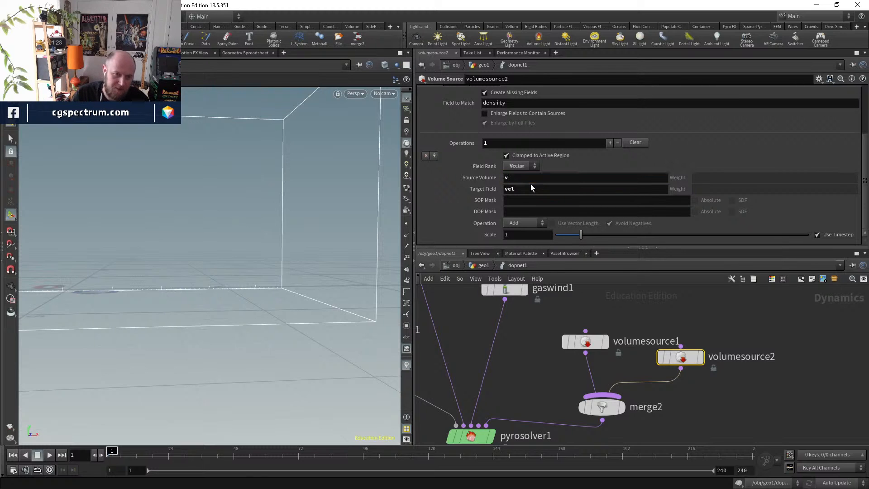
# - Bypass staticobject1 and play the simulation to check how the goo velocities alone move the smoke
pyautogui.moveTo(704, 408); pyautogui.dragTo(721, 371, button='middle')
pyautogui.scroll(-3, 721, 370)
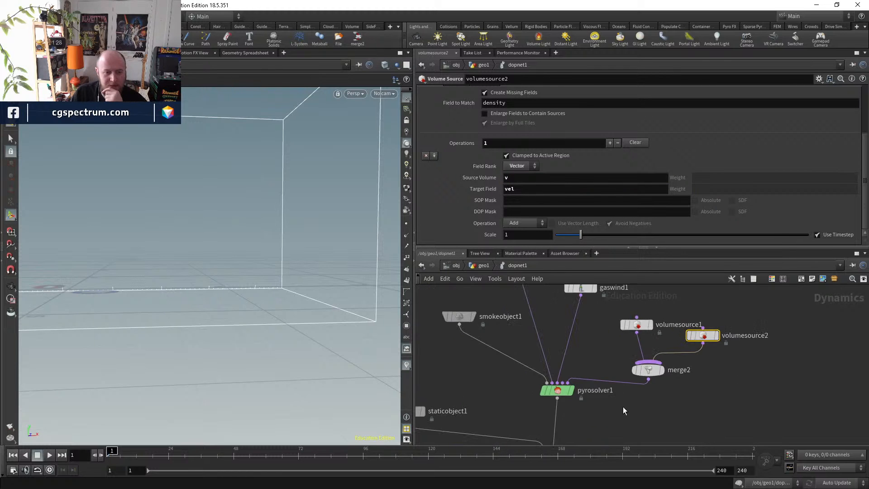
pyautogui.moveTo(623, 406); pyautogui.dragTo(632, 374, button='middle')
pyautogui.press('Escape')
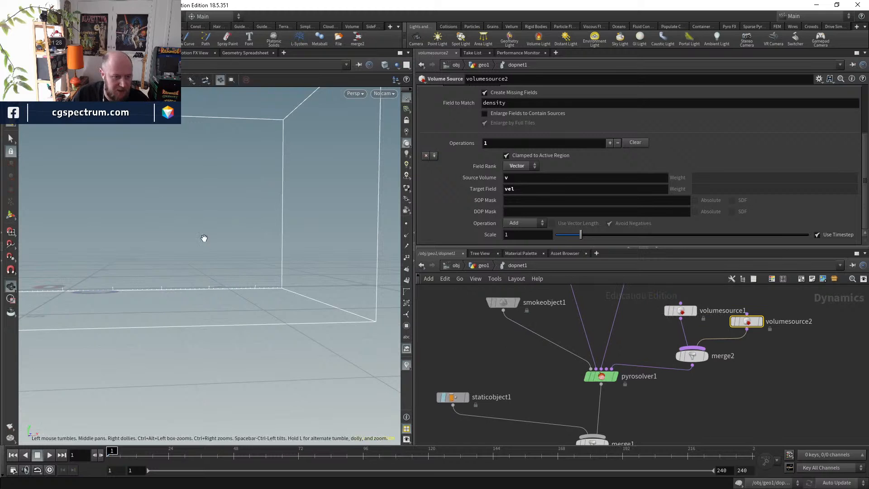
pyautogui.moveTo(204, 239); pyautogui.dragTo(202, 345)
pyautogui.moveTo(506, 383); pyautogui.dragTo(547, 363, button='middle')
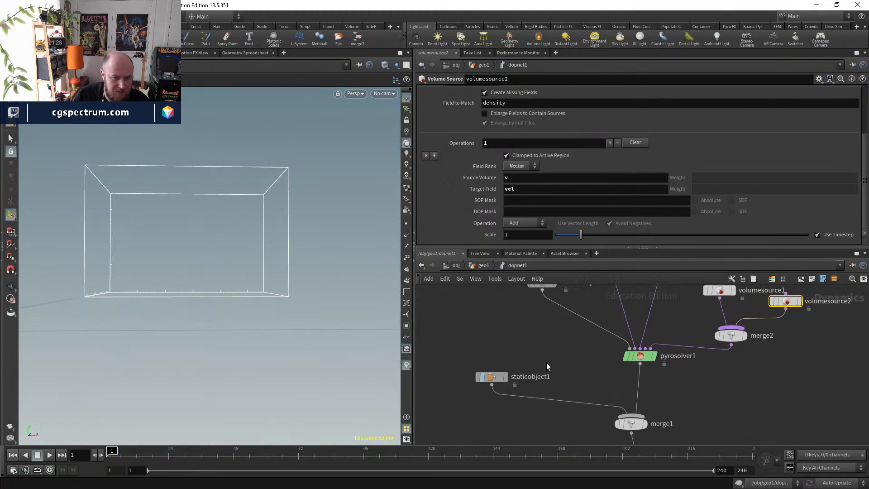
pyautogui.click(475, 361)
pyautogui.moveTo(484, 360); pyautogui.dragTo(460, 392, button='middle')
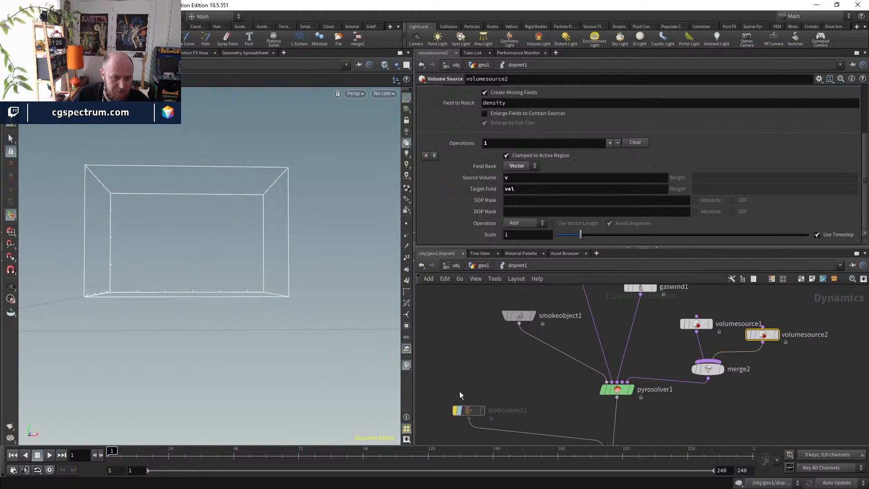
pyautogui.click(50, 455)
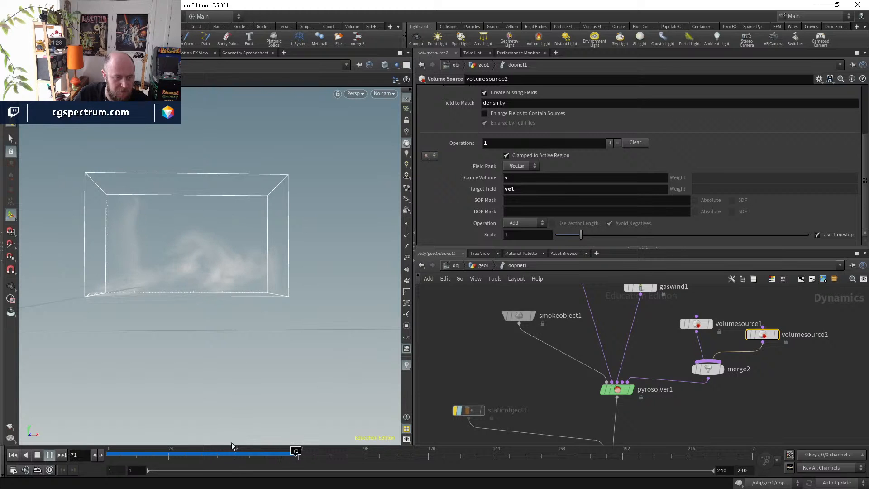
pyautogui.moveTo(241, 456); pyautogui.dragTo(62, 455)
# - Re-enable staticobject1 and set the Scale of volumesource2's velocity operation to .5
pyautogui.moveTo(550, 386); pyautogui.dragTo(588, 351, button='middle')
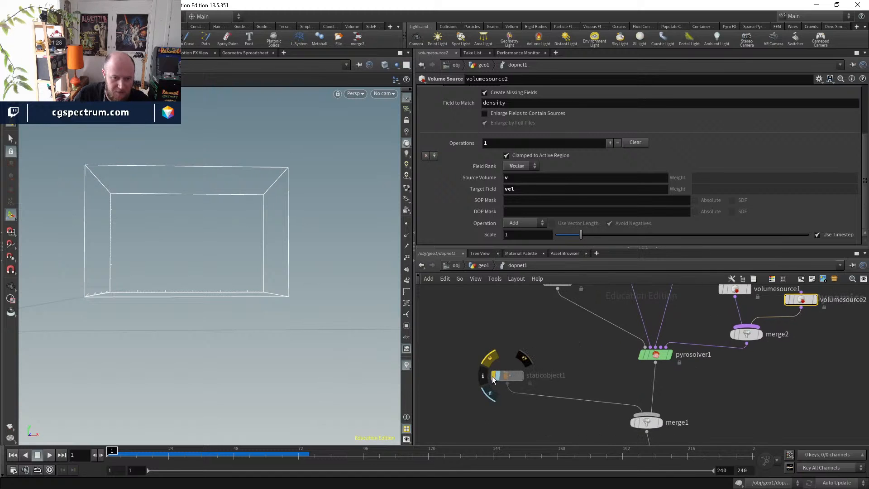
pyautogui.click(494, 376)
pyautogui.moveTo(565, 384); pyautogui.dragTo(436, 444, button='middle')
pyautogui.click(521, 233)
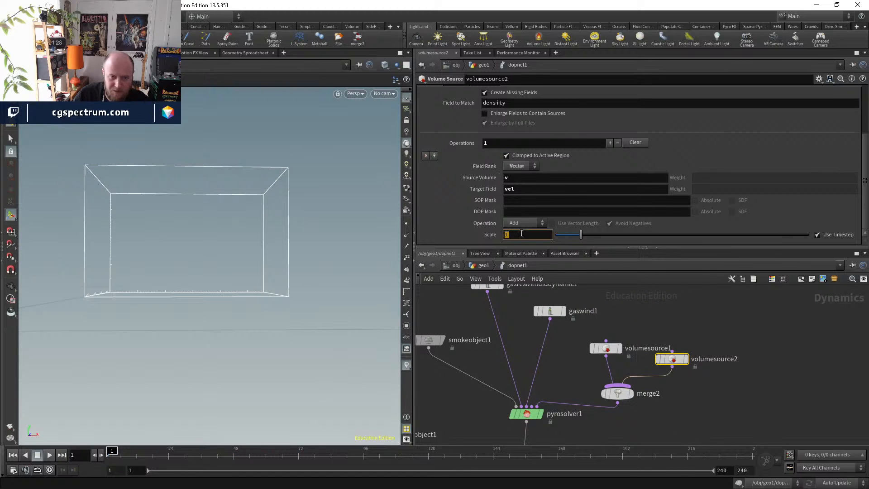
pyautogui.write('.5')
pyautogui.press('Return')
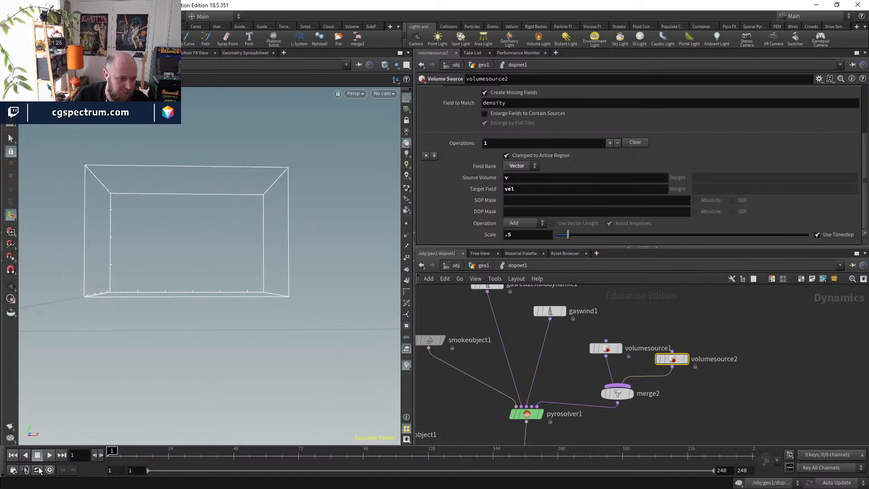
# - Play the simulation and scrub back to about frame 41 to examine the smoke around the goo ball
pyautogui.click(50, 455)
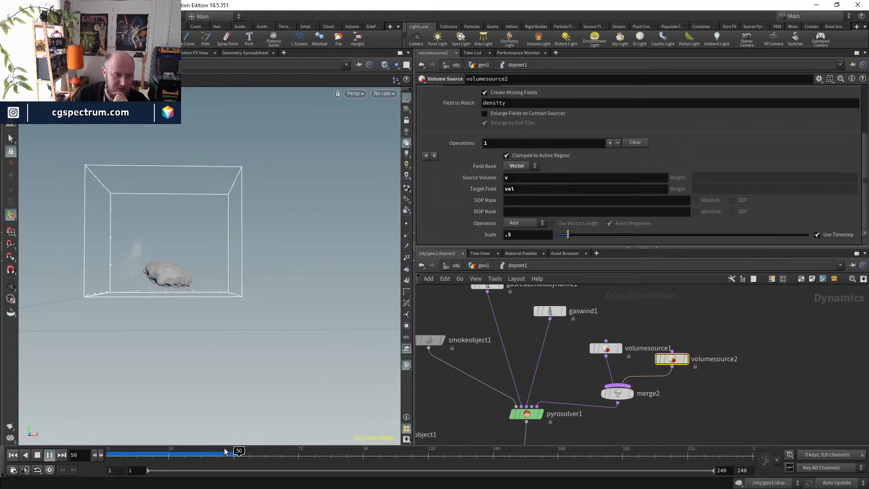
pyautogui.moveTo(130, 454); pyautogui.dragTo(216, 466)
pyautogui.moveTo(453, 378); pyautogui.dragTo(457, 334, button='middle')
pyautogui.scroll(-1, 530, 339)
pyautogui.middleClick(536, 368)
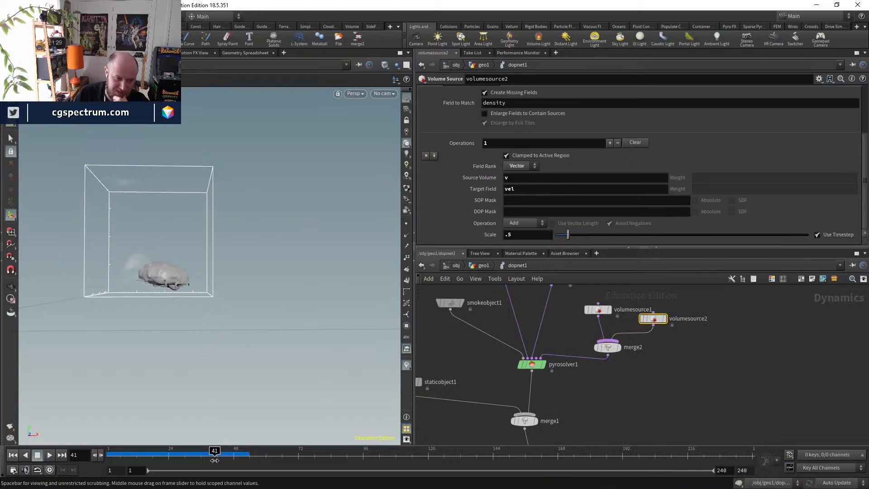
# - Return to frame 1 and set smokeobject1's Division Size to .1
pyautogui.moveTo(216, 457); pyautogui.dragTo(107, 458)
pyautogui.moveTo(471, 381); pyautogui.dragTo(494, 411, button='middle')
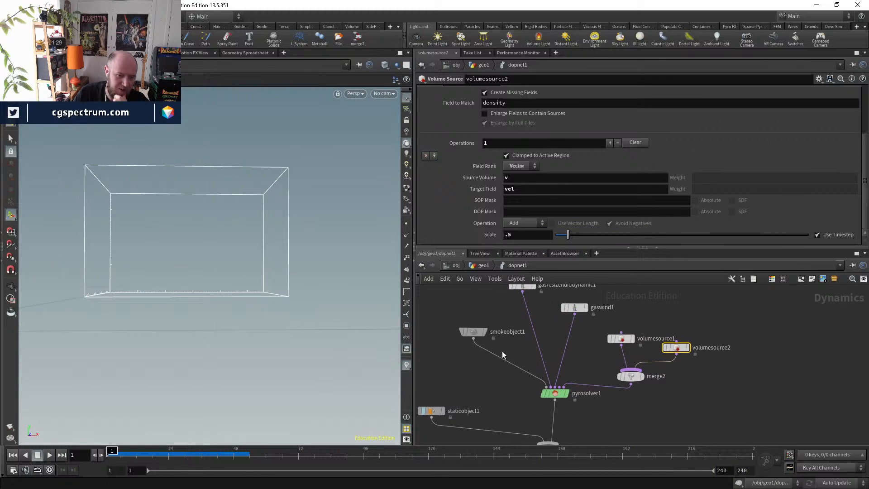
pyautogui.click(474, 332)
pyautogui.doubleClick(498, 129)
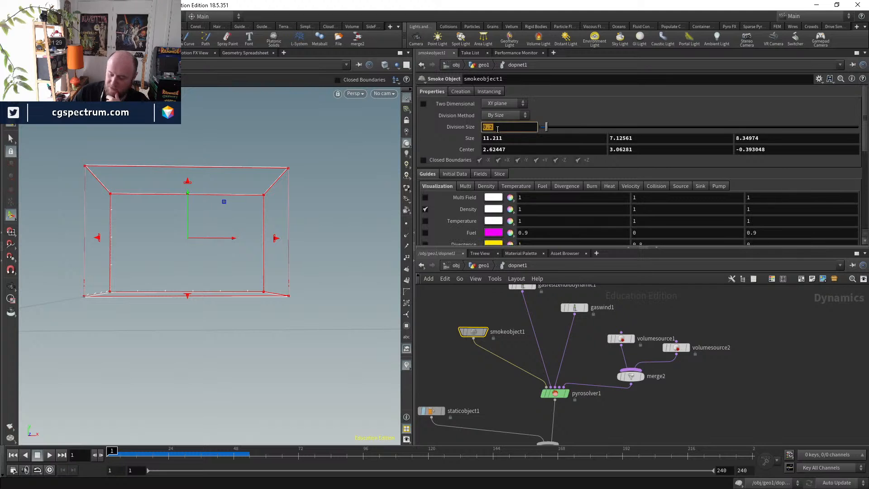
pyautogui.write('.1')
pyautogui.press('Return')
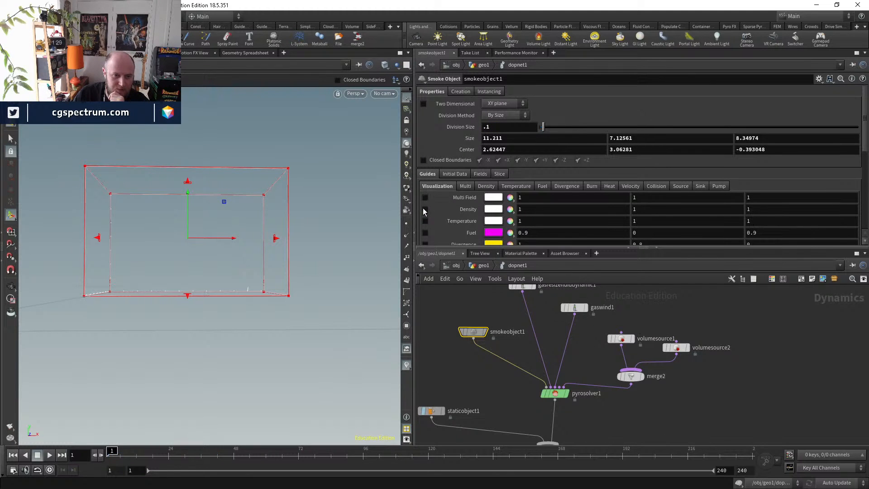
# - In smokeobject1's Multi visualization guide, set the Density Scale to 10 and the smoke Density Field to density
pyautogui.click(487, 186)
pyautogui.scroll(-3, 498, 181)
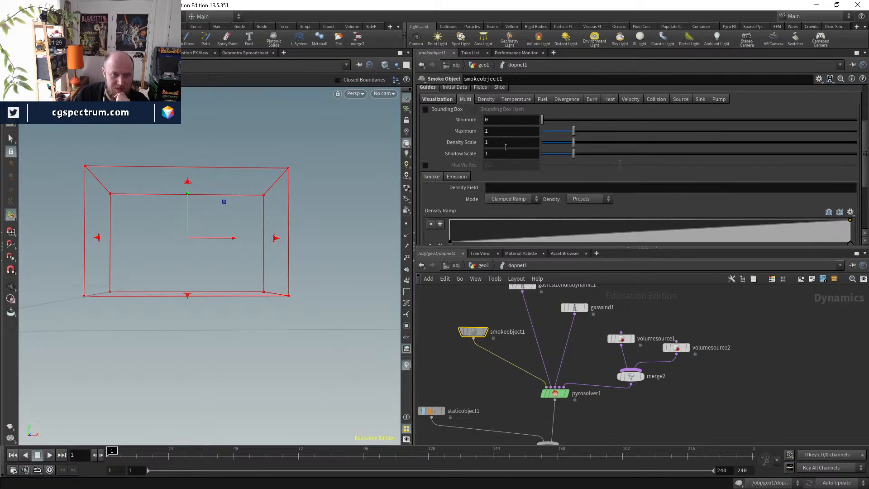
pyautogui.click(506, 142)
pyautogui.write('0')
pyautogui.press('Return')
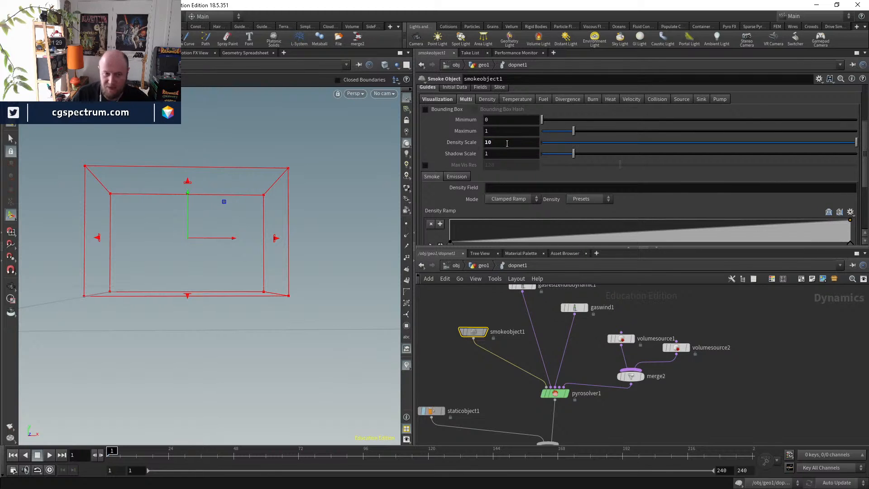
pyautogui.click(530, 185)
pyautogui.write('density')
pyautogui.press('Return')
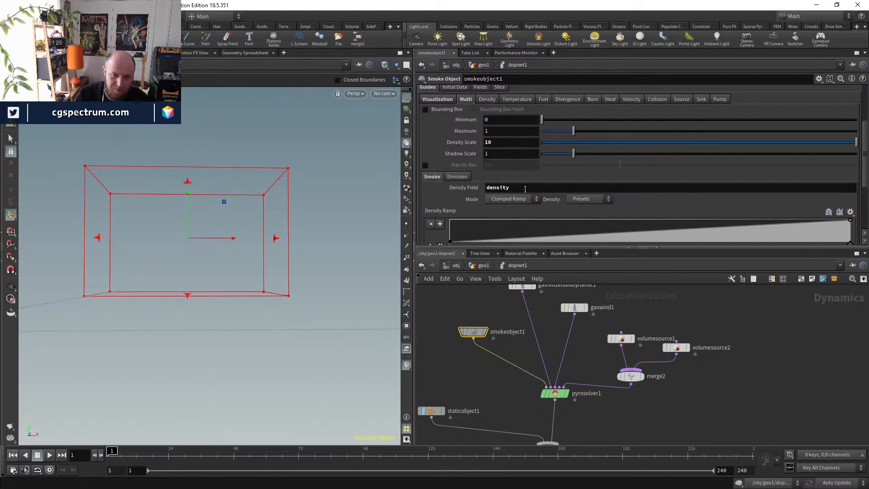
# - Set smokeobject1's Diffuse Field to density and apply the violet-to-red rainbow preset to its Diffuse Ramp
pyautogui.scroll(-4, 526, 189)
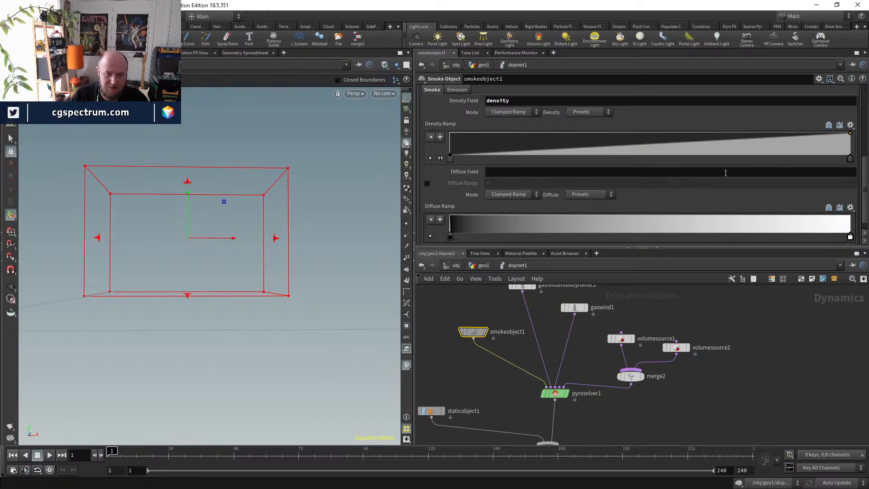
pyautogui.click(527, 174)
pyautogui.write('den')
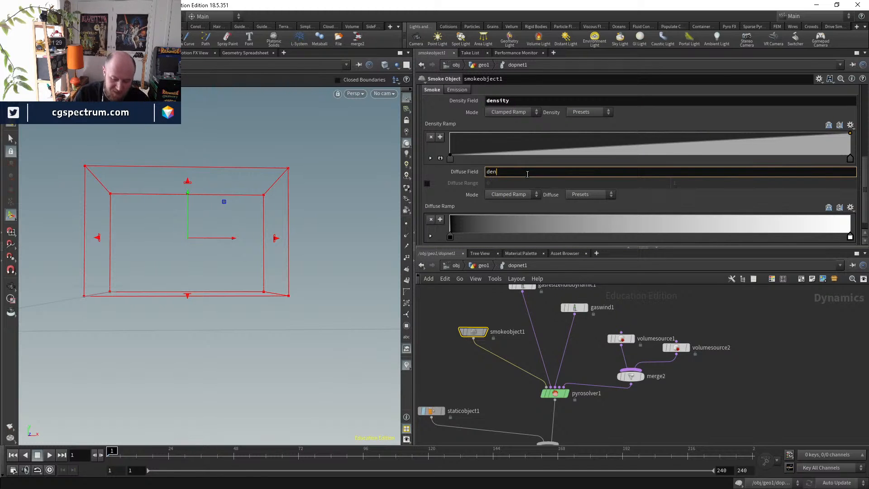
pyautogui.write('sity')
pyautogui.press('Return')
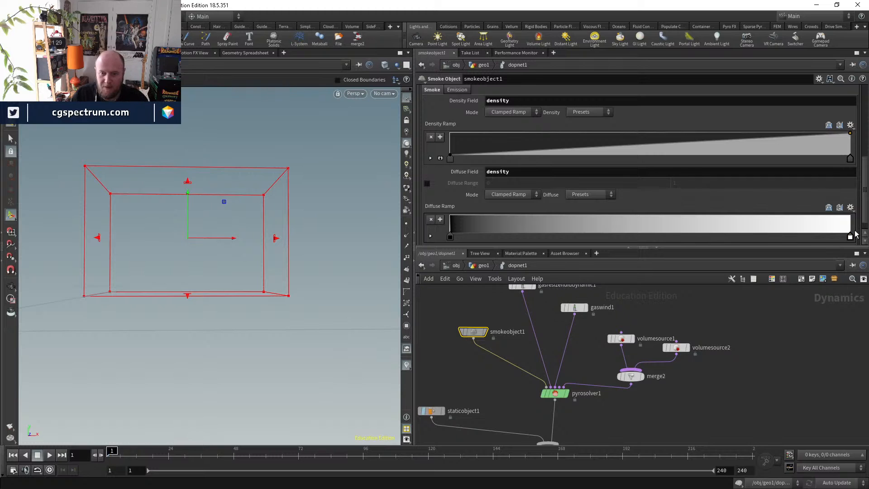
pyautogui.click(850, 208)
pyautogui.click(832, 236)
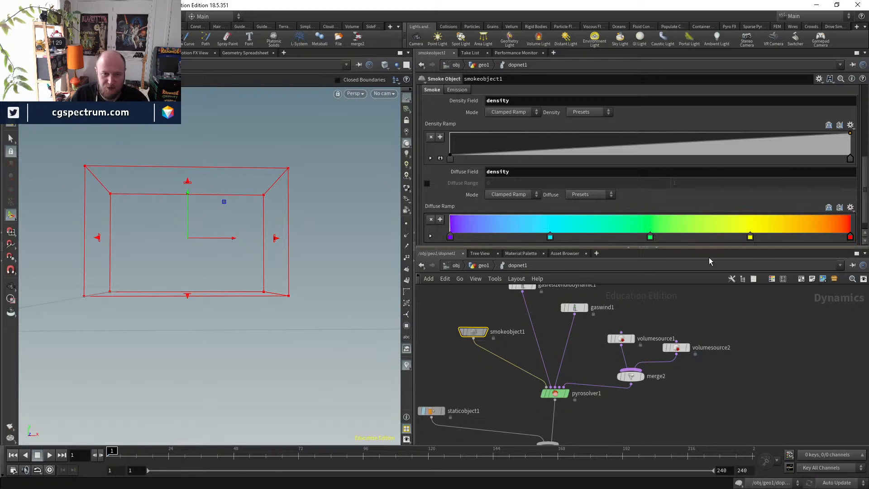
# - Play the higher-resolution simulation past frame 70 and scrub to frame 51 to examine the colored smoke around the goo ball
pyautogui.click(49, 455)
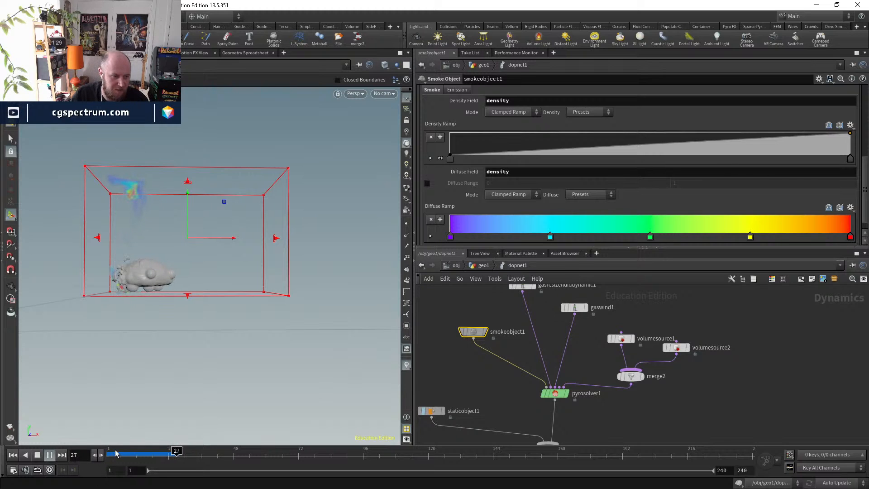
pyautogui.moveTo(118, 455); pyautogui.dragTo(157, 456)
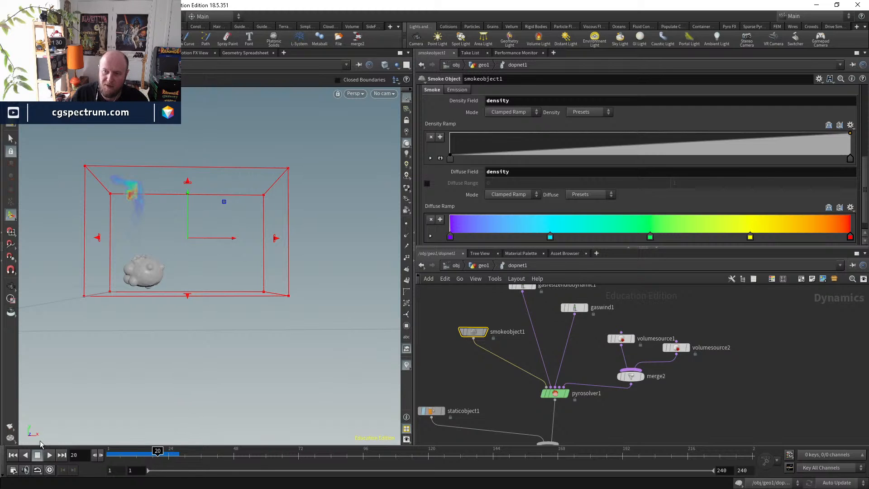
pyautogui.click(48, 455)
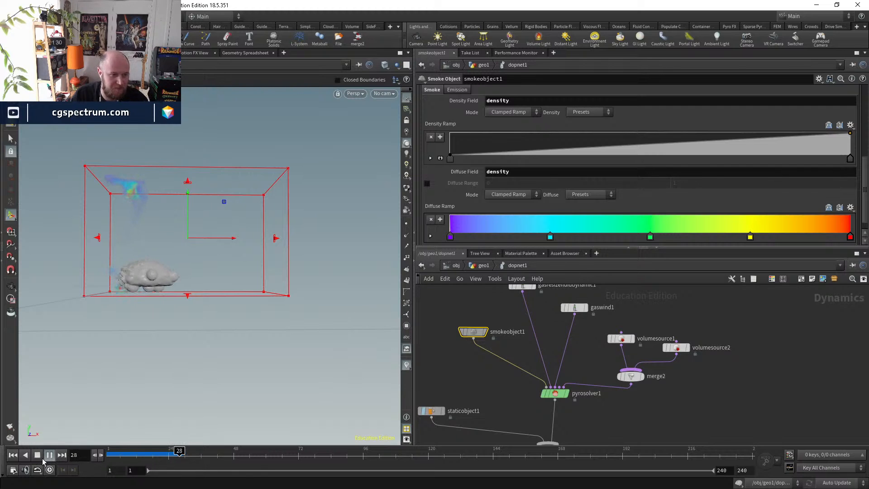
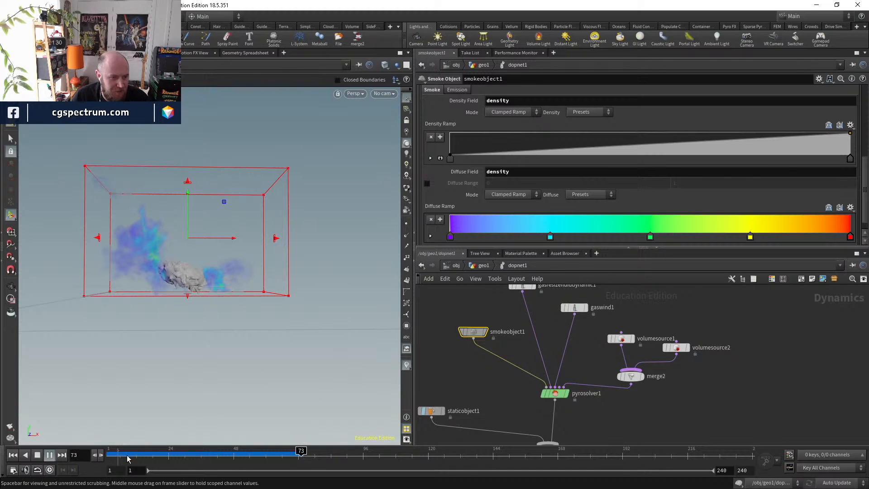
pyautogui.moveTo(123, 456); pyautogui.dragTo(243, 454)
# - Go up to the geo1 network and add a Dop Import Fields node below dopnet1
pyautogui.click(488, 265)
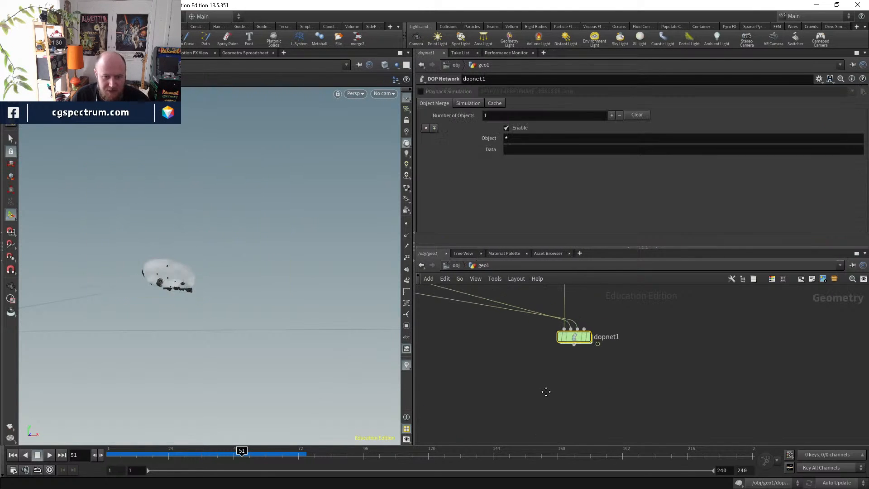
pyautogui.press('Tab')
pyautogui.write('dopim')
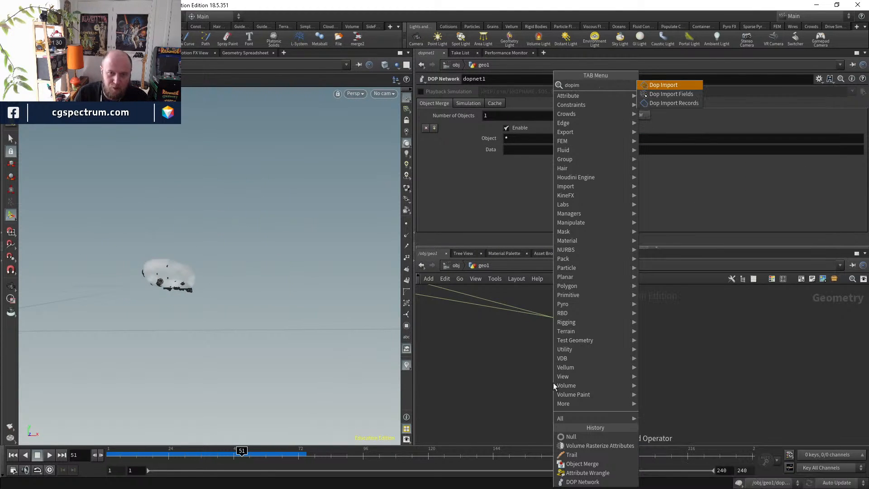
pyautogui.press('Down')
pyautogui.press('Return')
pyautogui.click(553, 382)
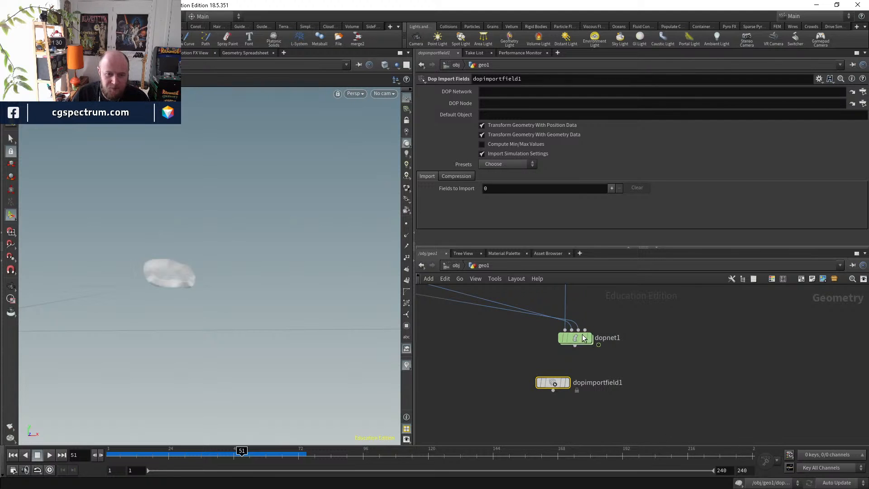
# - Set dopimportfield1's DOP Network to ../dopnet1 and its DOP Node to ../dopnet1/smokeobject1/
pyautogui.moveTo(480, 89); pyautogui.dragTo(480, 92)
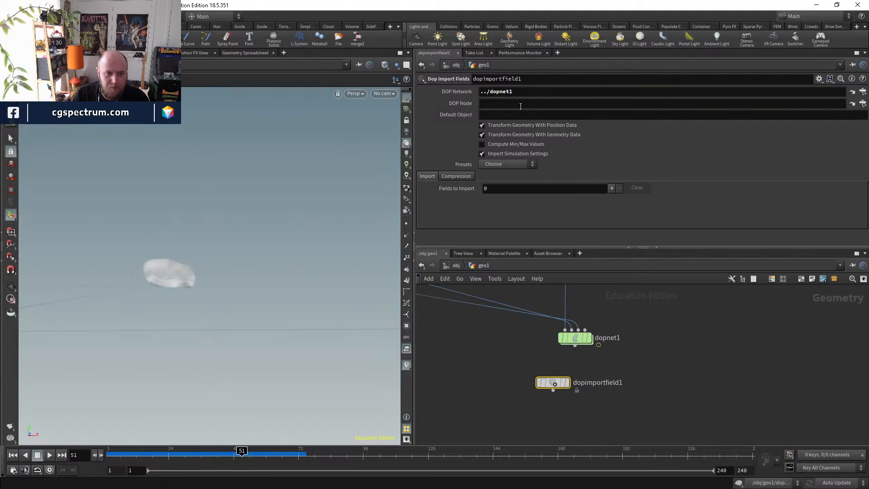
pyautogui.write('../dopnet1')
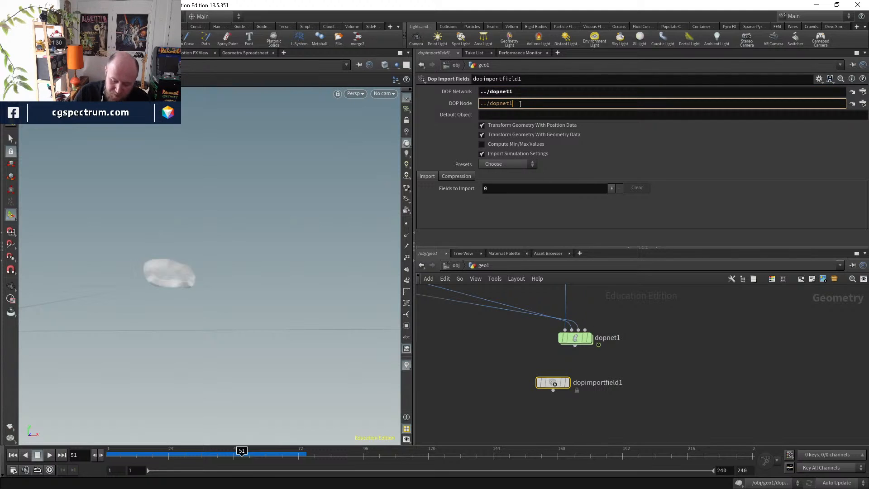
pyautogui.write('/smokeobject1/')
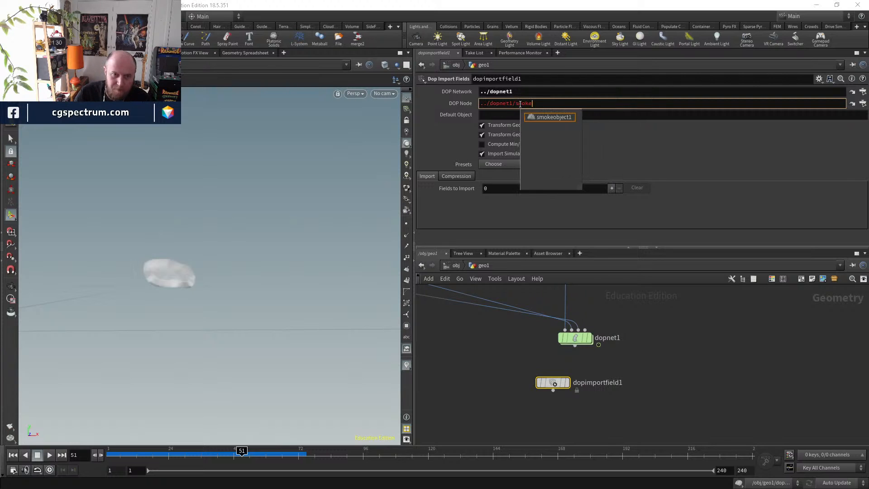
pyautogui.press('Down')
pyautogui.press('Return')
pyautogui.click(524, 153)
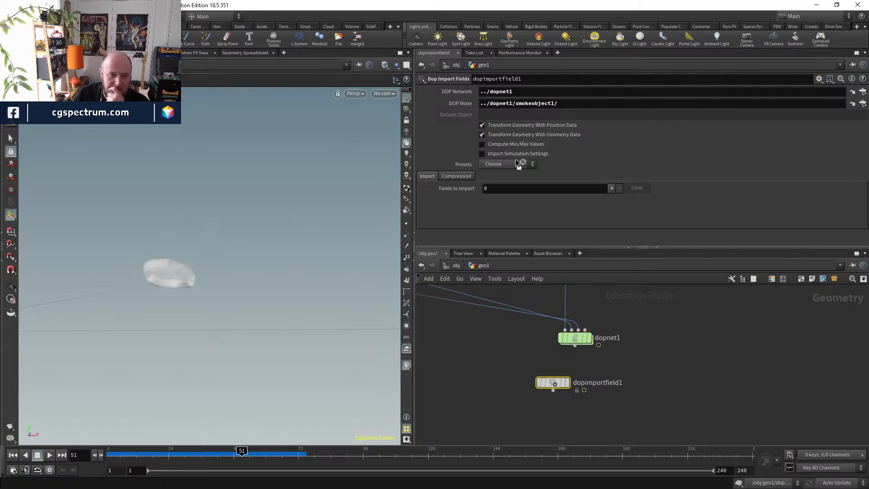
# - Apply the Smoke preset to dopimportfield1 and display the node
pyautogui.click(515, 164)
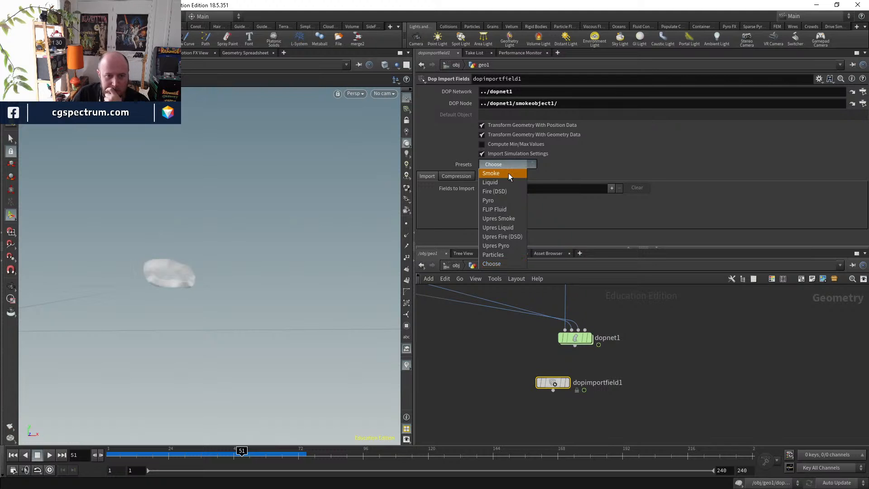
pyautogui.click(509, 174)
pyautogui.click(567, 382)
pyautogui.moveTo(554, 383); pyautogui.dragTo(571, 376)
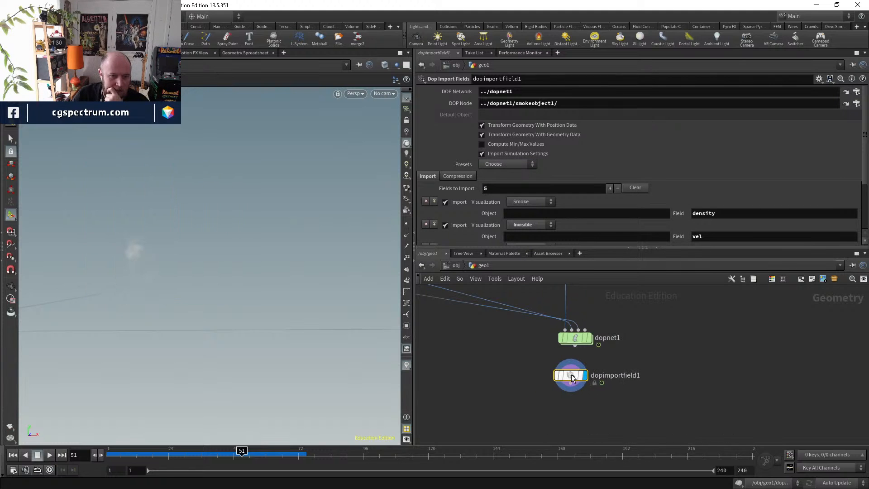
# - Add a Volume Visualization node, connect it to dopimportfield1's output and display it
pyautogui.press('Tab')
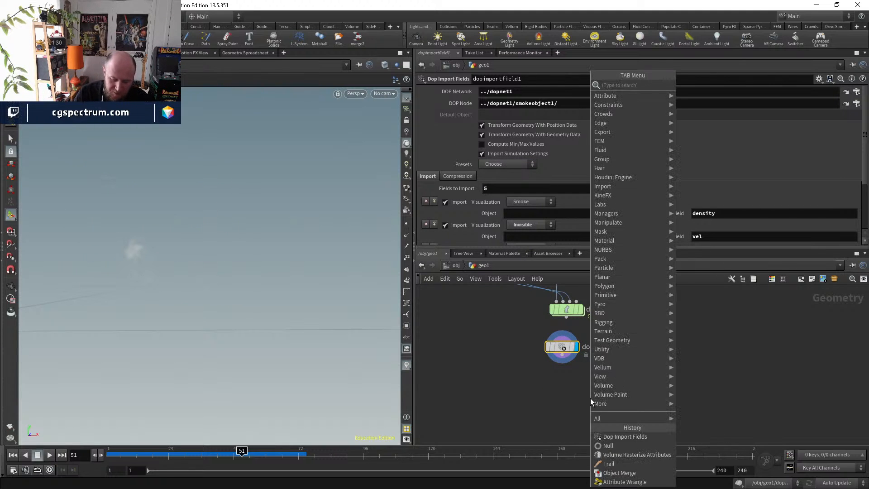
pyautogui.write('volumsv')
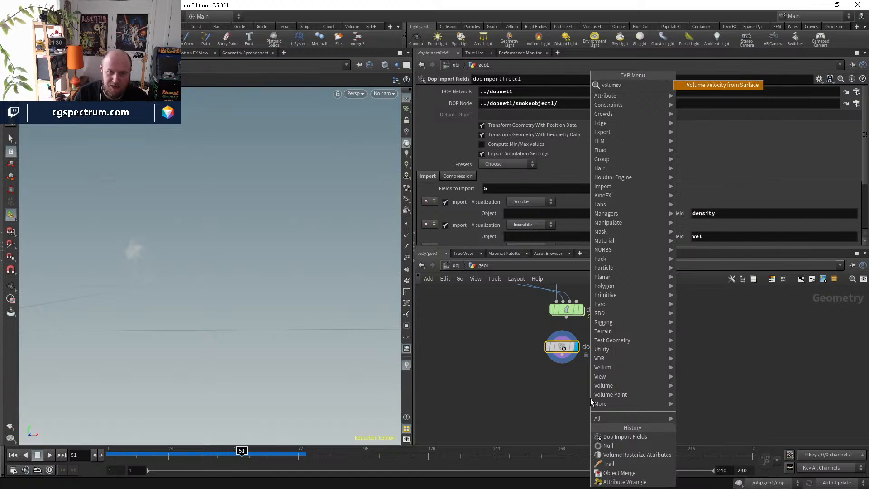
pyautogui.press('BackSpace')
pyautogui.press('BackSpace')
pyautogui.write('ev')
pyautogui.press('Down')
pyautogui.press('Return')
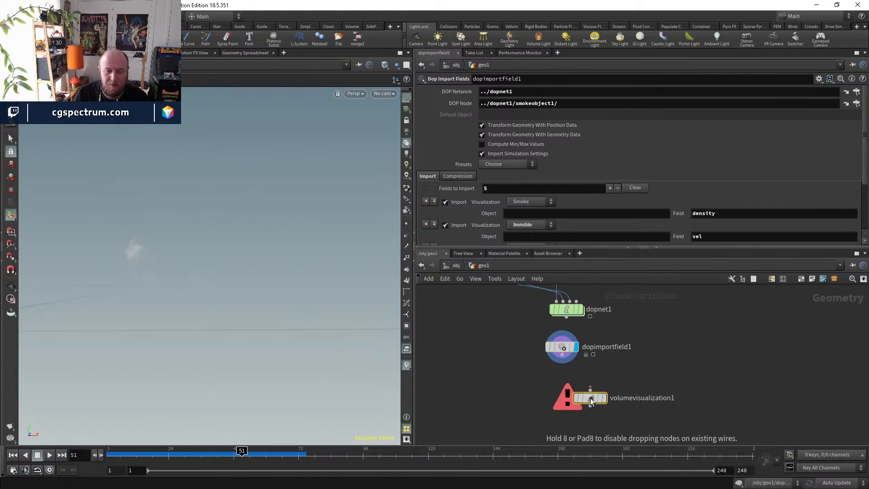
pyautogui.moveTo(562, 355); pyautogui.dragTo(575, 397)
pyautogui.click(608, 382)
# - Set volumevisualization1's Density Field to density and look through the available Diffuse Field choices
pyautogui.click(856, 172)
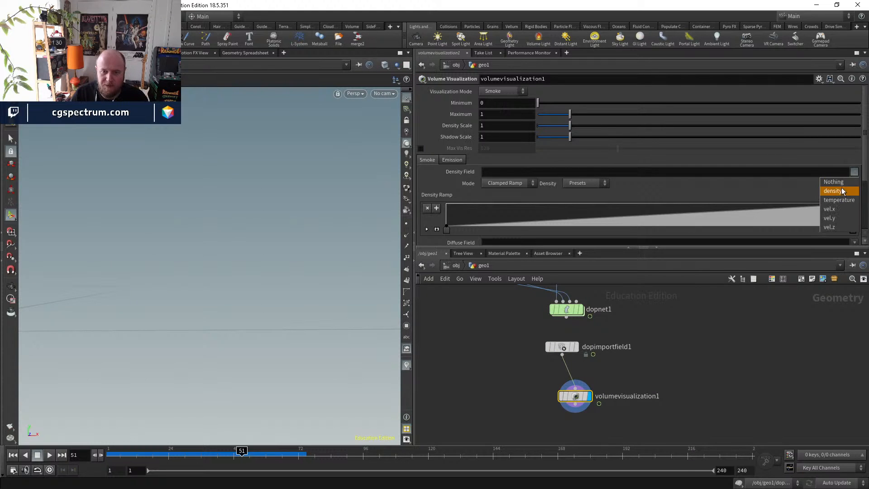
pyautogui.click(837, 188)
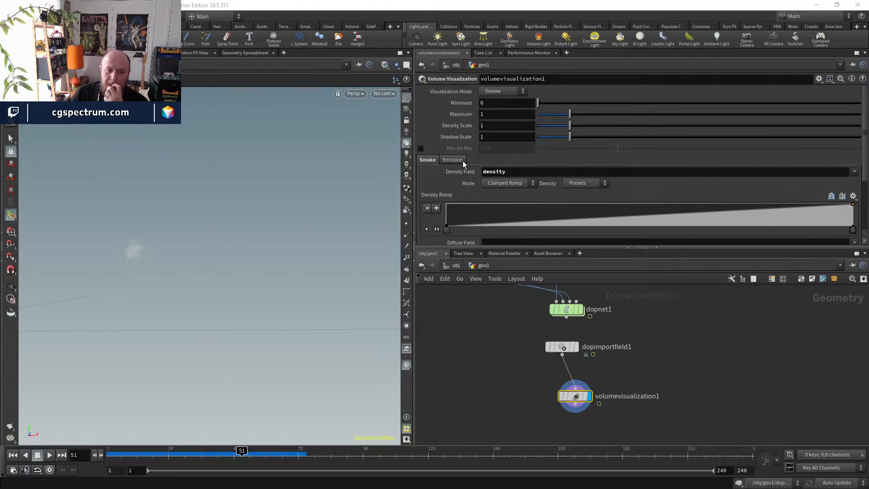
pyautogui.scroll(-3, 580, 176)
pyautogui.click(855, 183)
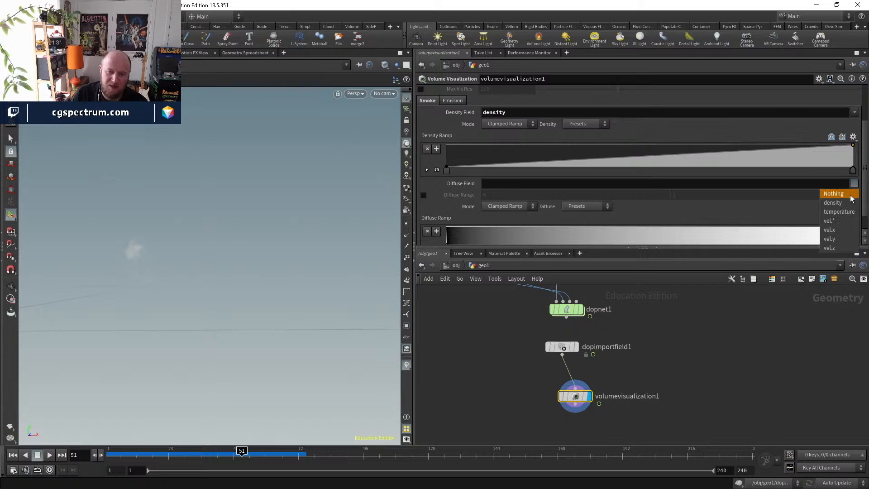
pyautogui.click(474, 183)
pyautogui.scroll(3, 580, 129)
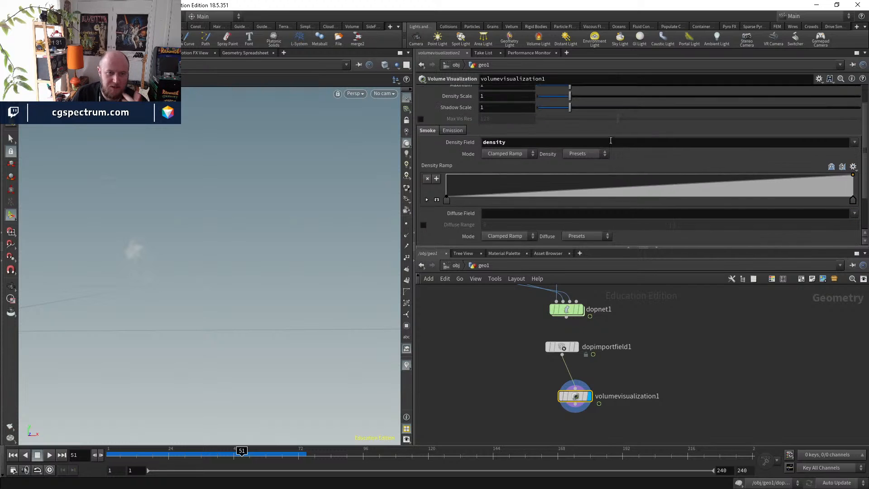
# - Raise volumevisualization1's Density Scale to 10, 20 and finally 30 to thicken the displayed smoke
pyautogui.moveTo(581, 126); pyautogui.dragTo(863, 126)
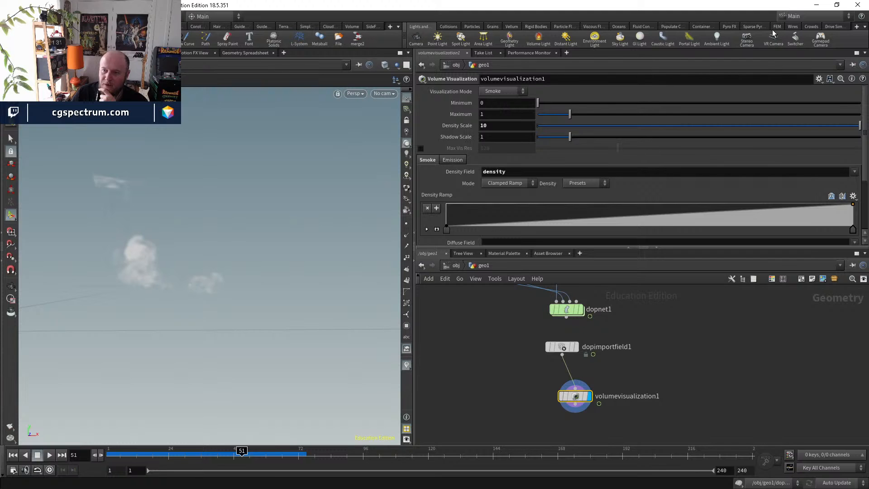
pyautogui.click(509, 127)
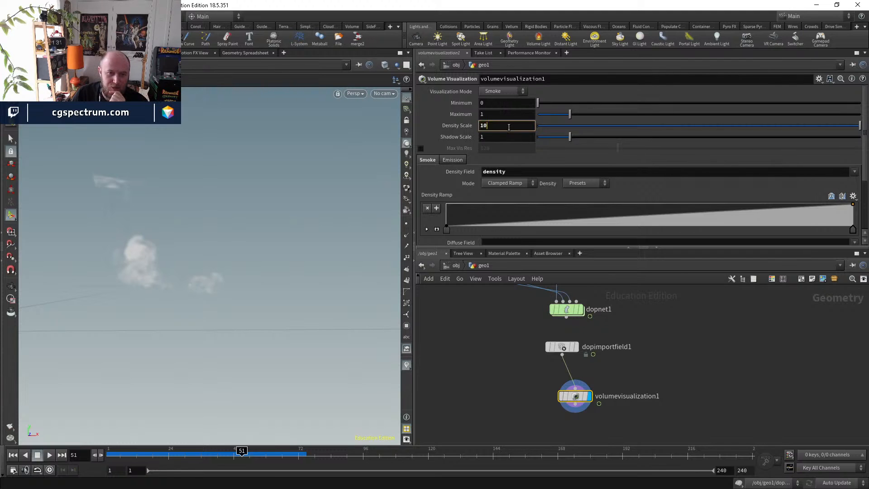
pyautogui.write('20')
pyautogui.press('Return')
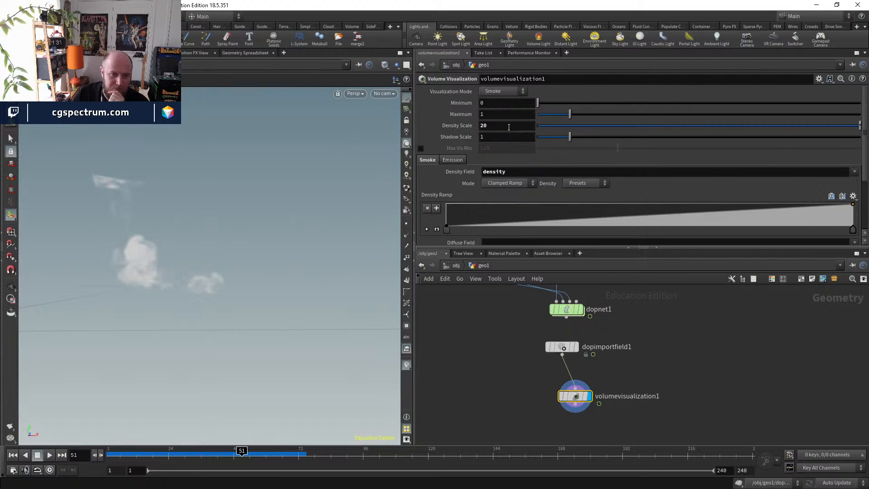
pyautogui.write('30')
pyautogui.press('Return')
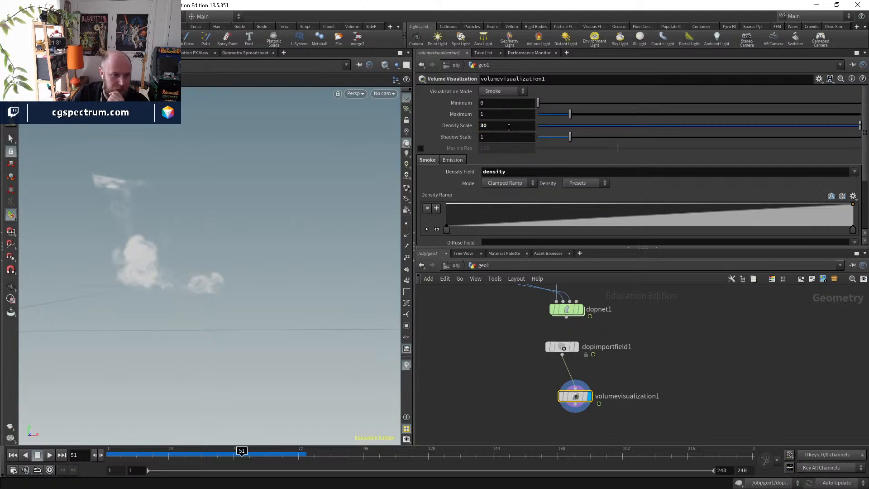
pyautogui.scroll(-4, 524, 150)
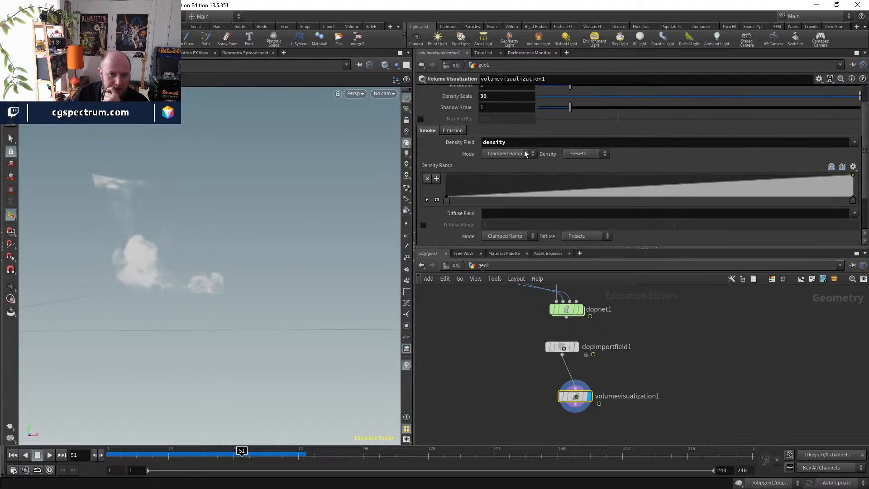
# - Set volumevisualization1's Diffuse Field to density and apply a rainbow color preset to the Diffuse Ramp
pyautogui.click(855, 173)
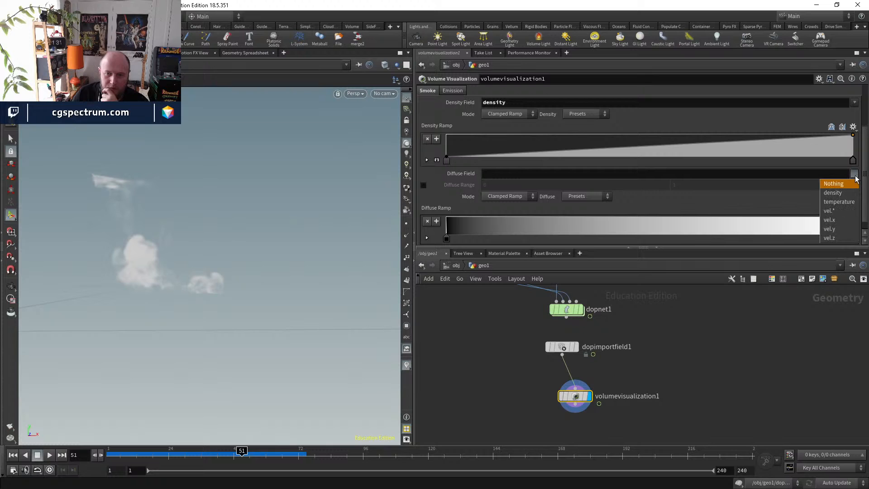
pyautogui.click(840, 192)
pyautogui.click(853, 209)
pyautogui.click(834, 237)
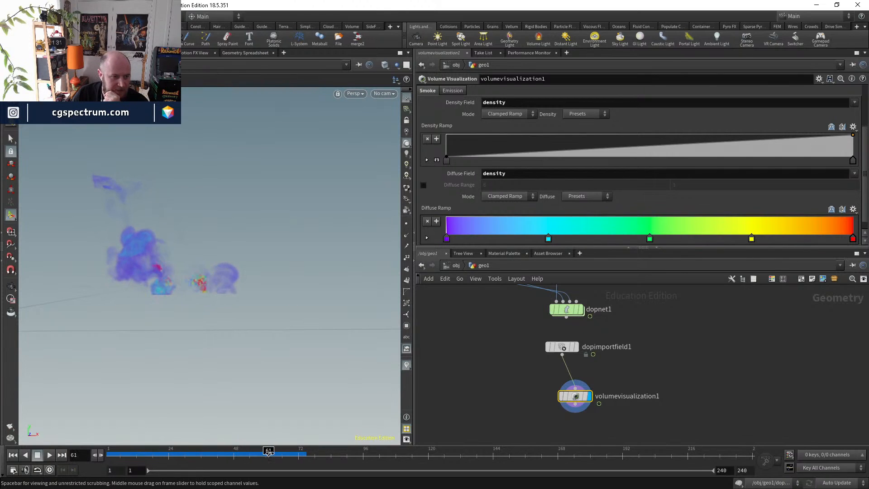
pyautogui.moveTo(629, 380); pyautogui.dragTo(611, 352, button='middle')
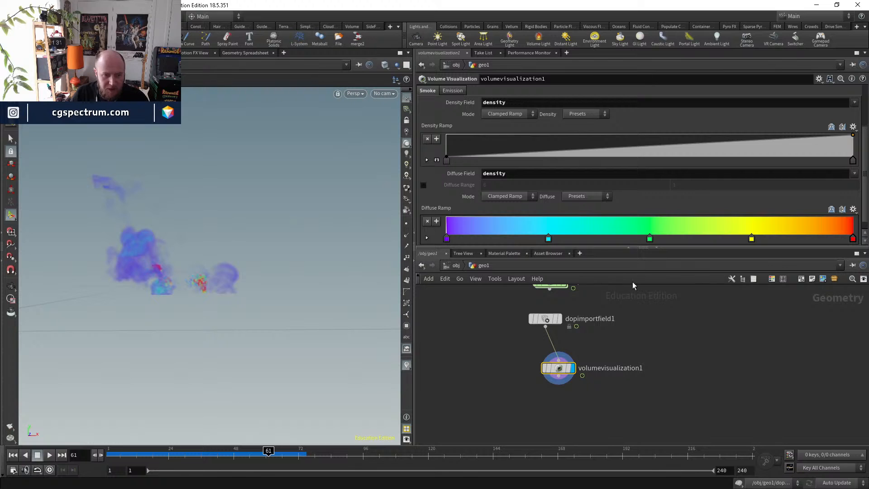
# - Remove every Diffuse Ramp key except the green one and move that key to the ramp's start
pyautogui.moveTo(547, 240); pyautogui.dragTo(550, 287)
pyautogui.click(754, 236)
pyautogui.press('Delete')
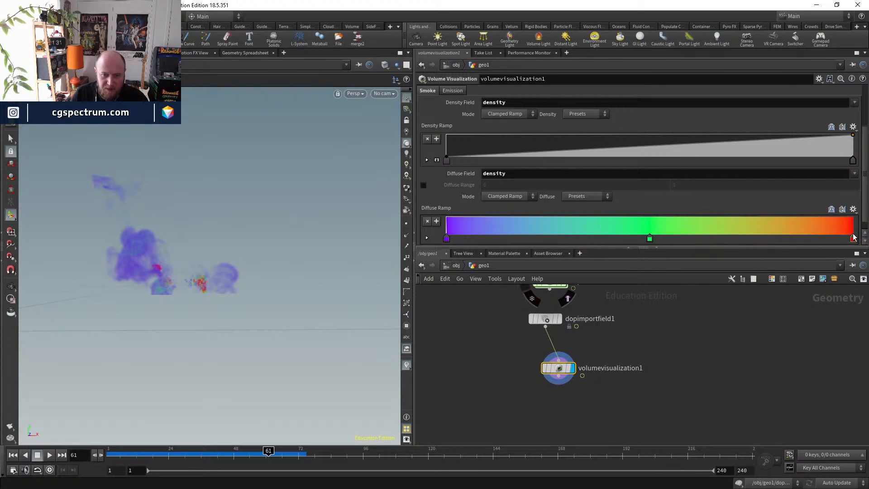
pyautogui.click(853, 237)
pyautogui.press('Delete')
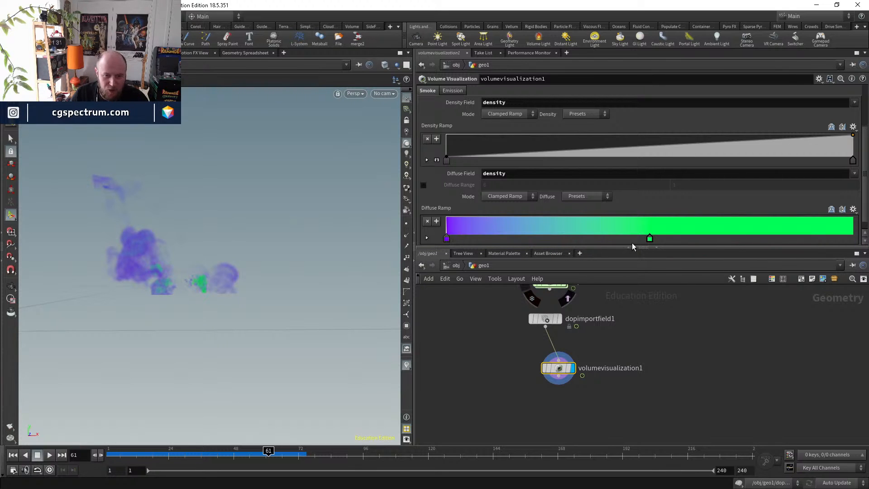
pyautogui.moveTo(649, 238)
pyautogui.mouseDown()
pyautogui.moveTo(493, 235)
pyautogui.moveTo(458, 271)
pyautogui.mouseUp()
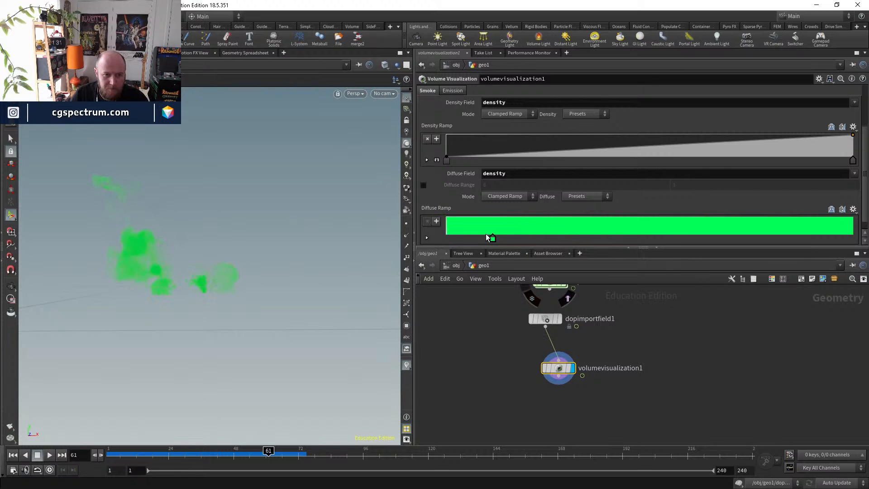
pyautogui.moveTo(487, 236); pyautogui.dragTo(467, 237)
# - Add a color key at the end of the Diffuse Ramp and darken it to a deeper green
pyautogui.moveTo(842, 238); pyautogui.dragTo(855, 238)
pyautogui.doubleClick(855, 239)
pyautogui.moveTo(763, 297); pyautogui.dragTo(781, 295)
pyautogui.click(859, 147)
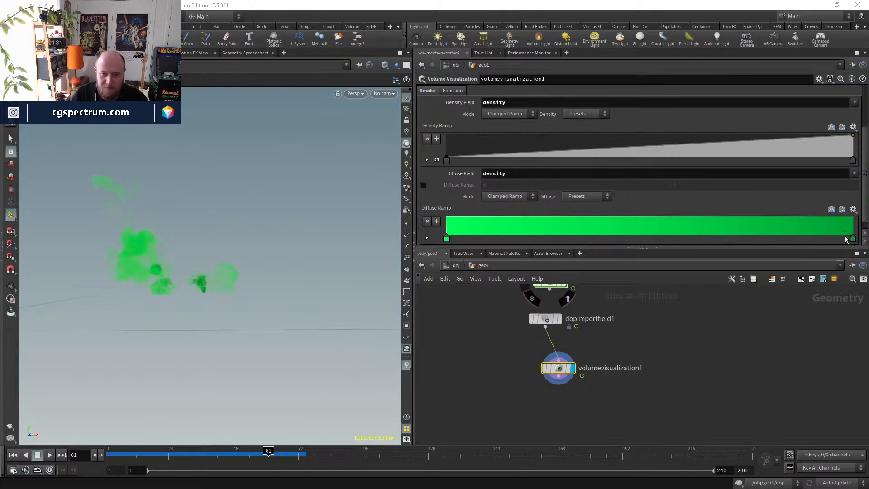
# - Display dopimportfield1 and examine its imported volume fields in the Geometry Spreadsheet
pyautogui.click(560, 318)
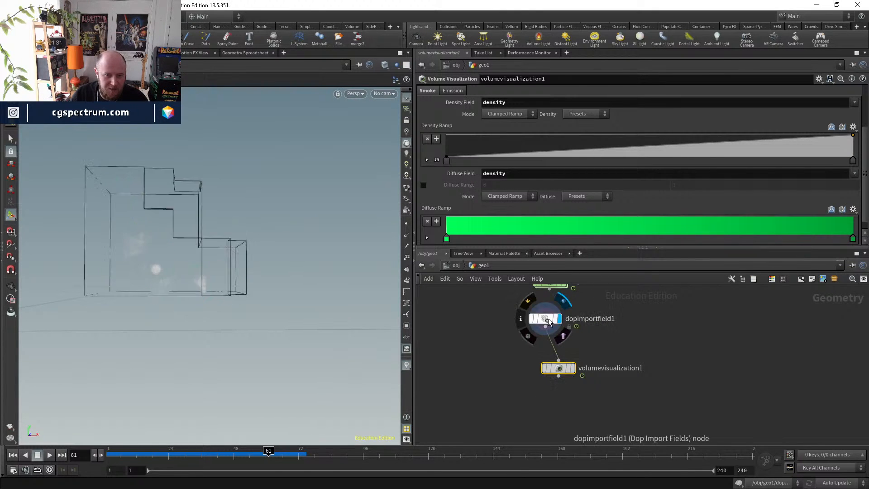
pyautogui.click(546, 318)
pyautogui.click(247, 53)
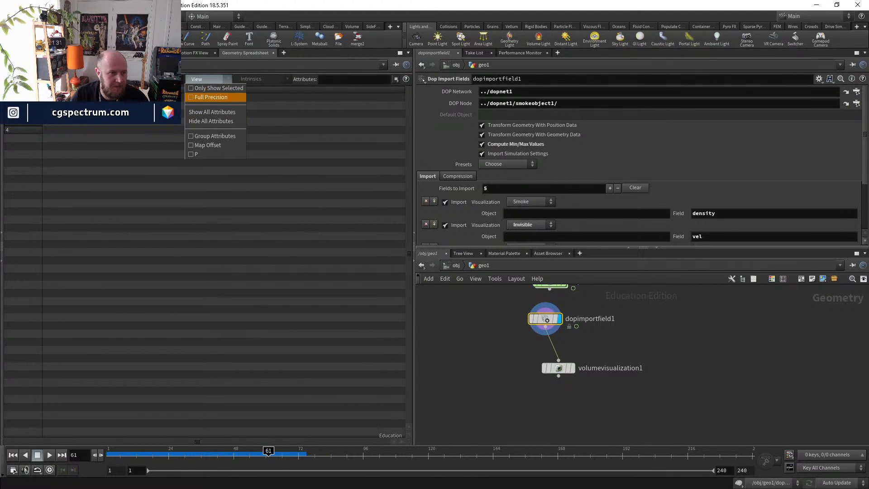
pyautogui.click(211, 97)
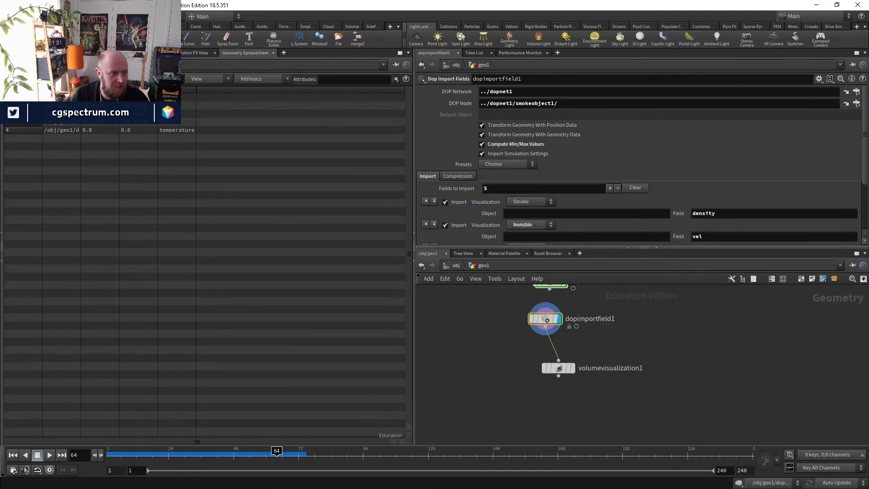
pyautogui.click(18, 53)
# - Display volumevisualization1 again, enable its Diffuse Range with a maximum of 9, and scrub to frame 61
pyautogui.click(572, 368)
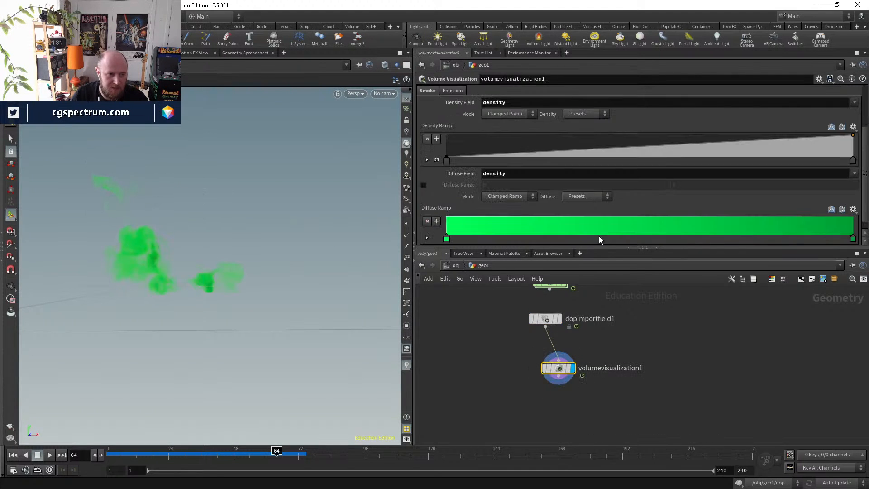
pyautogui.click(425, 186)
pyautogui.click(719, 185)
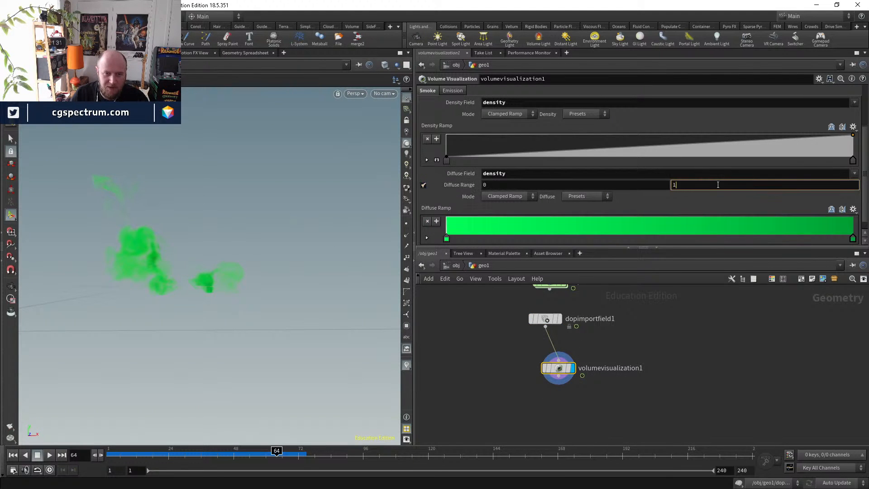
pyautogui.write('9')
pyautogui.press('Return')
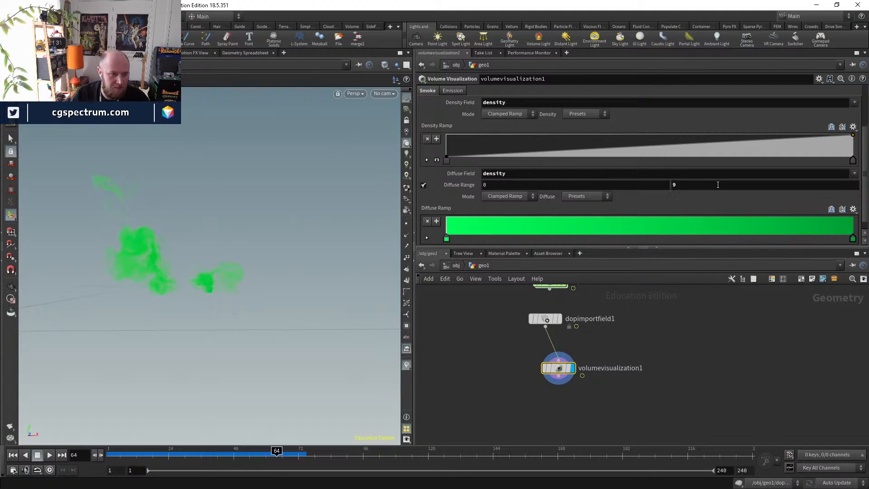
pyautogui.moveTo(178, 453); pyautogui.dragTo(269, 462)
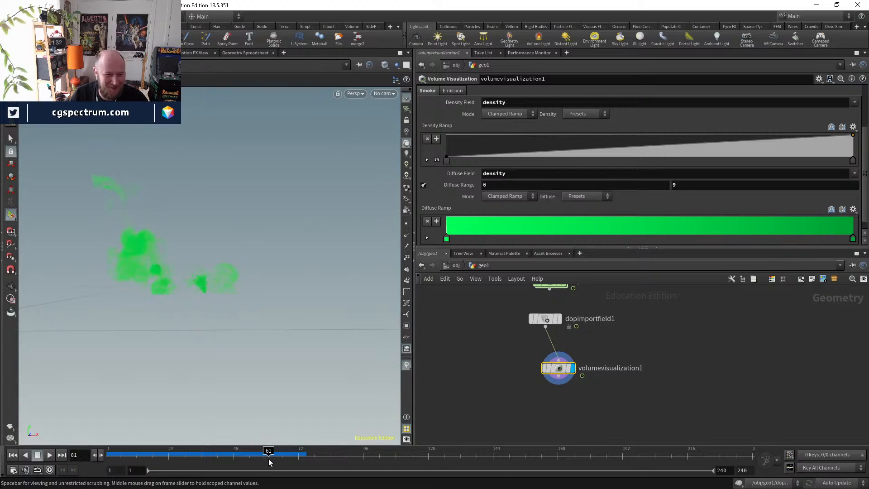
# - Darken the end color of the Diffuse Ramp to a very deep green and scrub back to frame 49
pyautogui.click(854, 238)
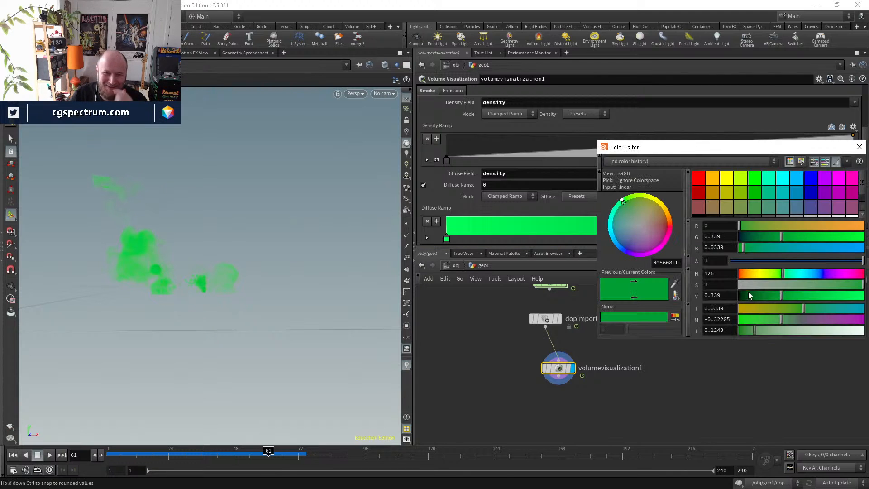
pyautogui.moveTo(749, 297); pyautogui.dragTo(751, 298)
pyautogui.click(860, 148)
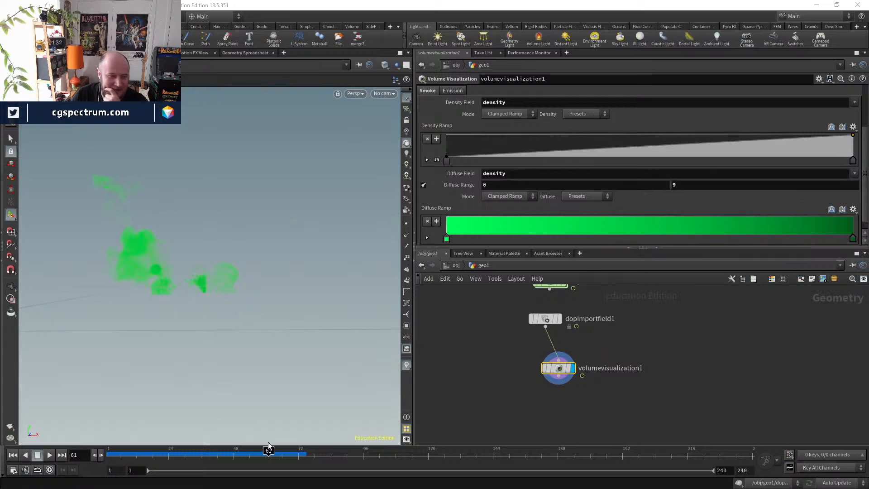
pyautogui.moveTo(269, 449); pyautogui.dragTo(237, 470)
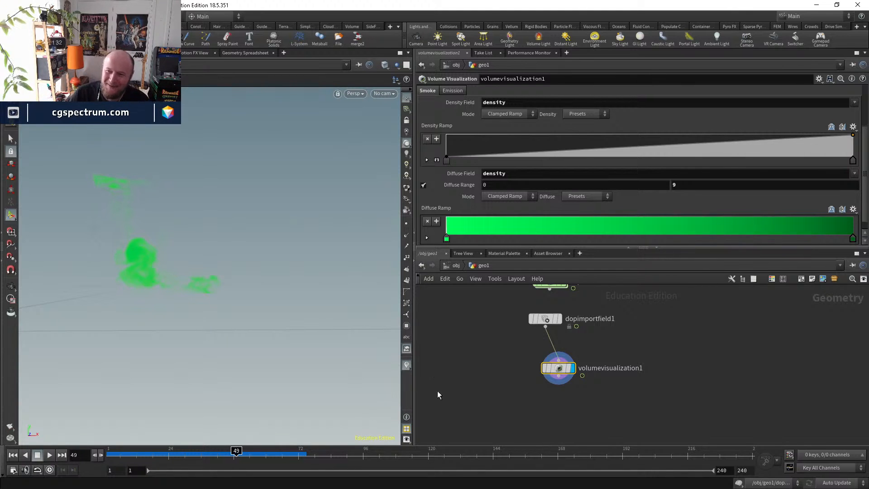
# - Align the volumevisualization1 node directly beneath dopimportfield1 in the network
pyautogui.scroll(3, 521, 401)
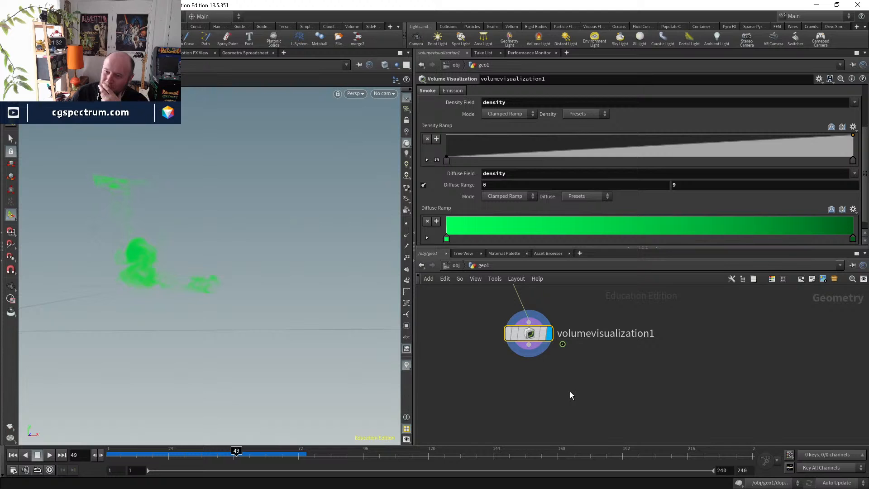
pyautogui.click(532, 341)
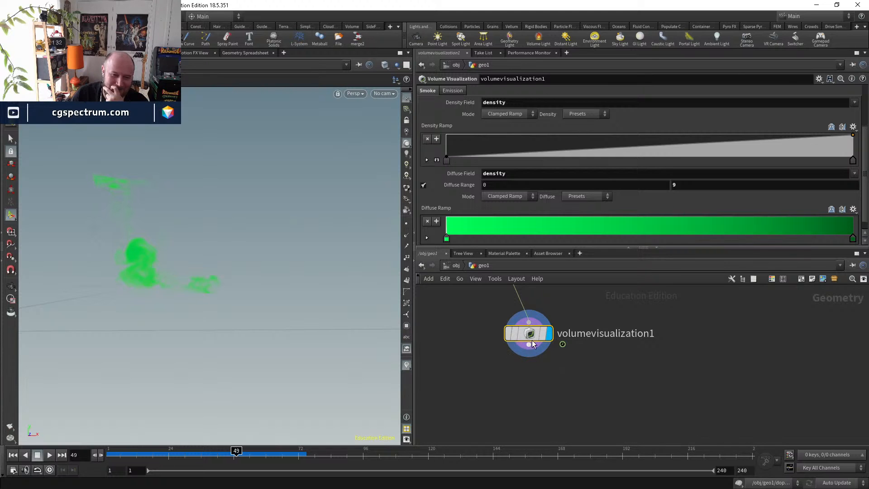
pyautogui.moveTo(531, 337); pyautogui.dragTo(508, 339)
pyautogui.click(483, 337)
pyautogui.click(483, 338)
pyautogui.moveTo(566, 385); pyautogui.dragTo(574, 450, button='middle')
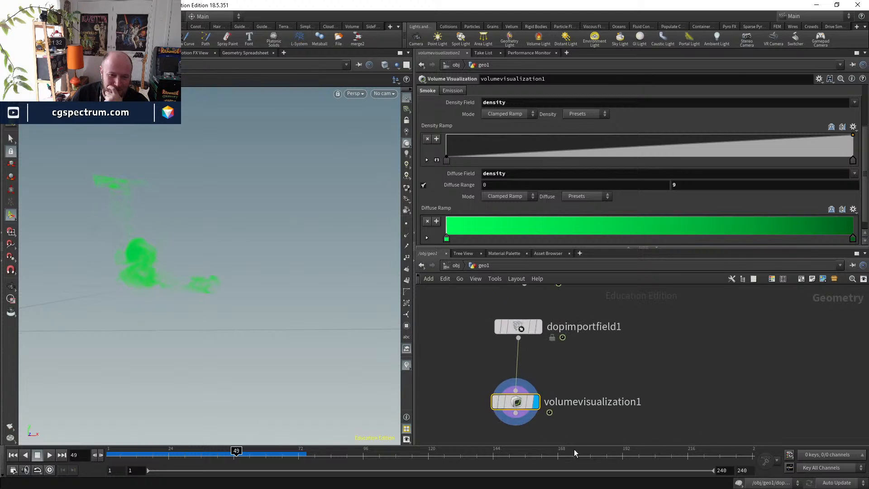
pyautogui.moveTo(523, 386); pyautogui.dragTo(526, 380)
pyautogui.press('Tab')
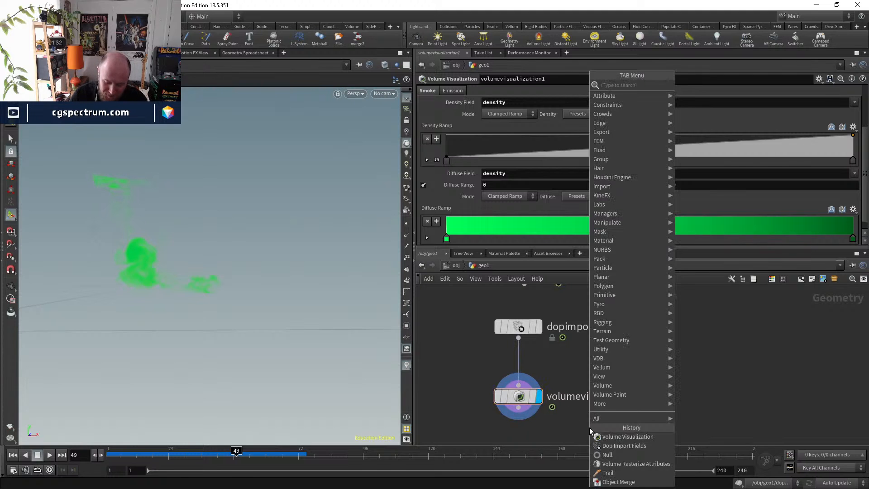
pyautogui.write('mer')
pyautogui.press('Return')
pyautogui.click(589, 427)
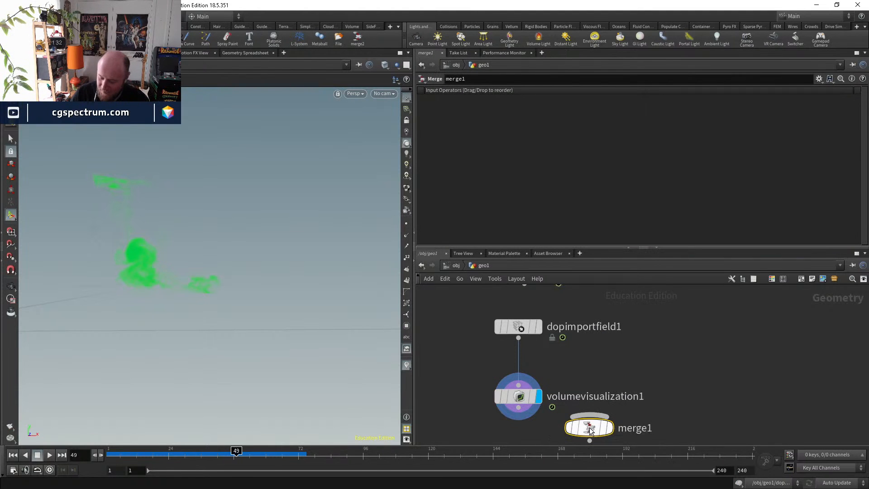
pyautogui.press('Delete')
# - Return to the object level, turn off the yellow trail visualizers in the viewport and scrub to frame 63
pyautogui.click(457, 265)
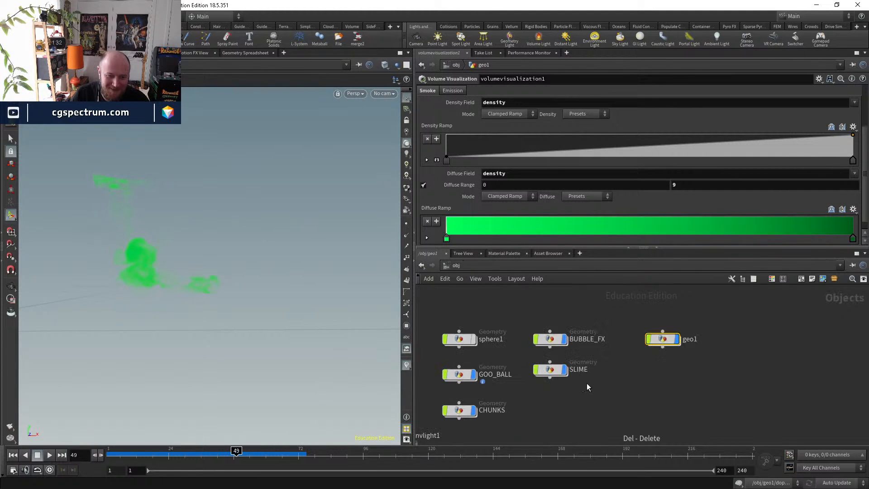
pyautogui.click(662, 394)
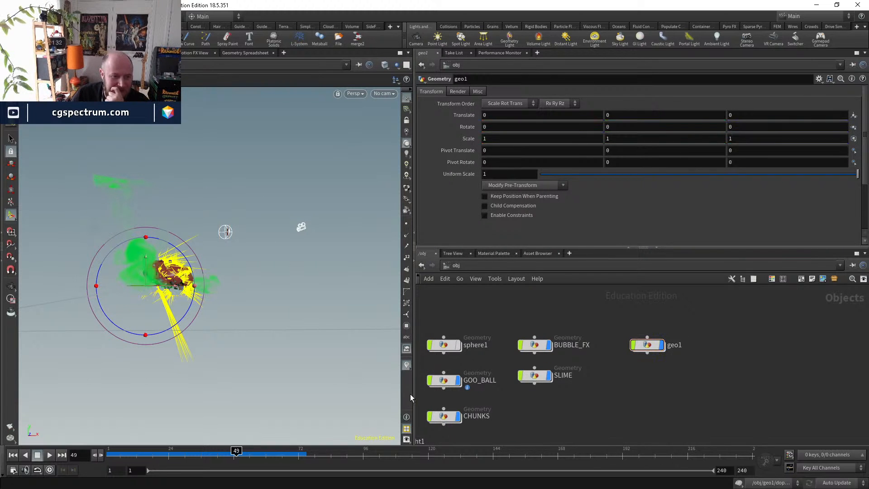
pyautogui.click(407, 365)
pyautogui.moveTo(191, 454); pyautogui.dragTo(274, 454)
# - Look through cam1 to check the green smoke around the goo ball and scrub to frame 44
pyautogui.moveTo(226, 268); pyautogui.dragTo(193, 276)
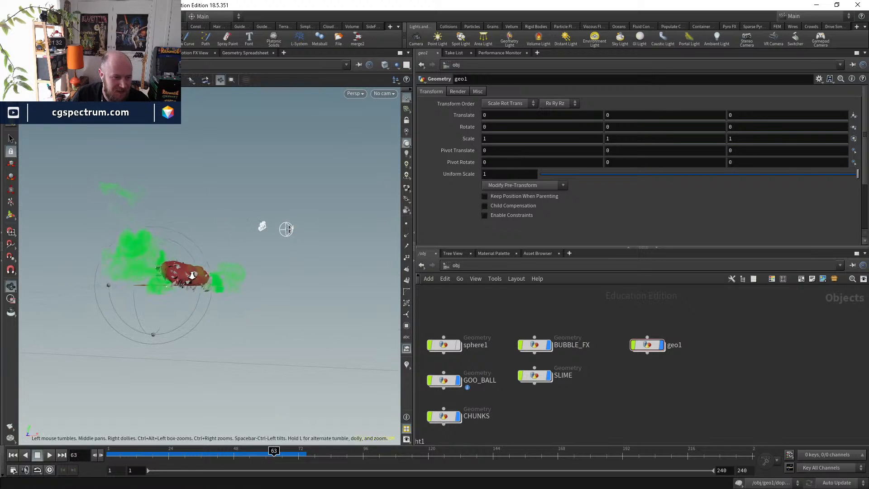
pyautogui.moveTo(193, 276); pyautogui.dragTo(204, 303, button='right')
pyautogui.moveTo(204, 302); pyautogui.dragTo(212, 317)
pyautogui.click(385, 95)
pyautogui.click(398, 138)
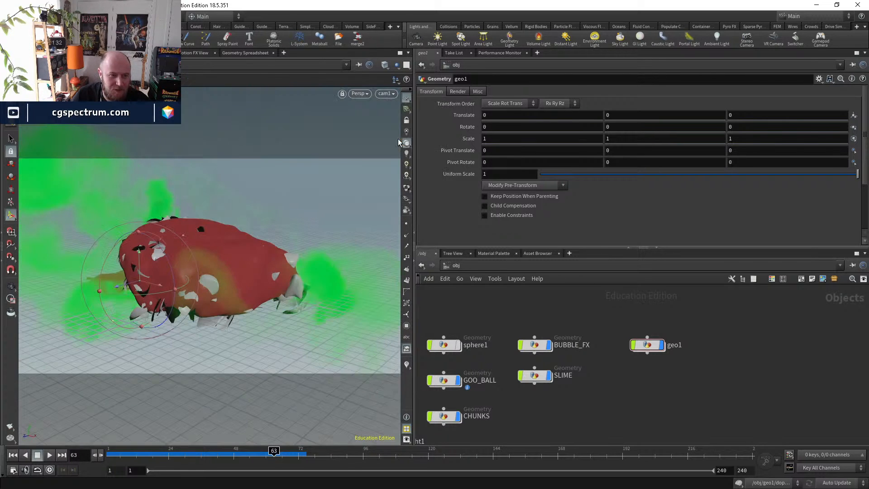
pyautogui.moveTo(205, 454); pyautogui.dragTo(223, 455)
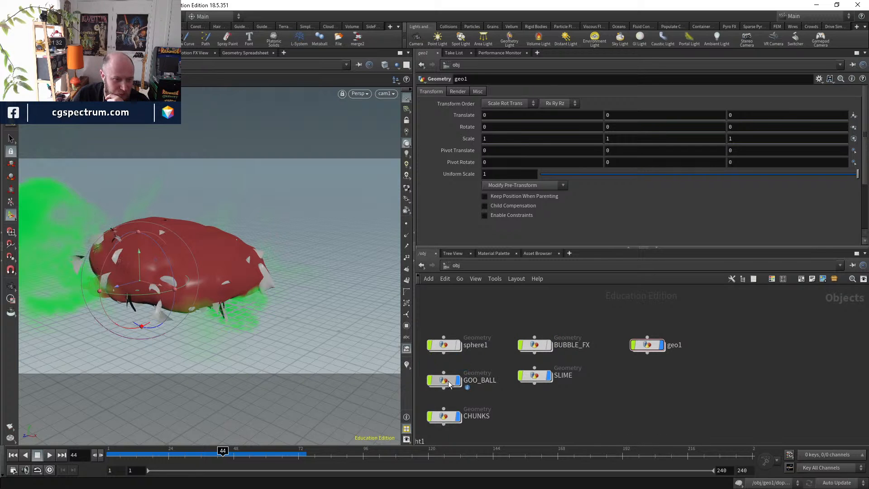
# - Display the OUT_GOO_BALL null inside GOO_BALL and return to the object level
pyautogui.doubleClick(446, 382)
pyautogui.scroll(4, 560, 367)
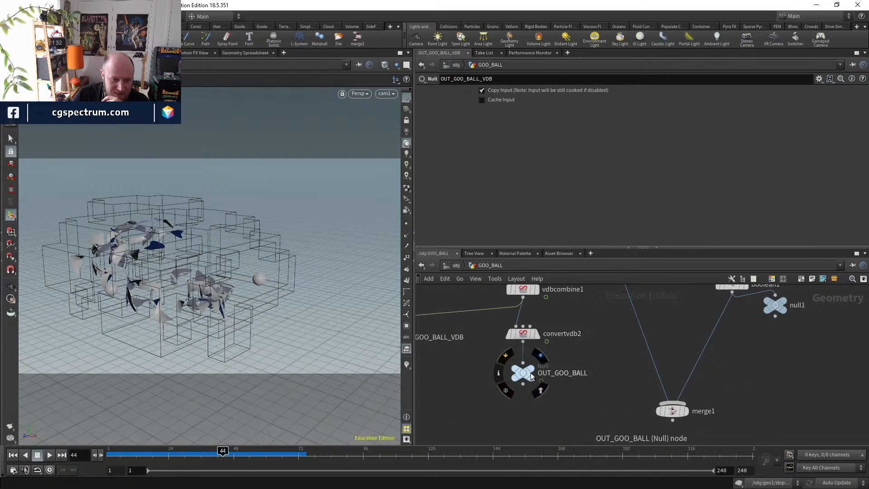
pyautogui.click(532, 377)
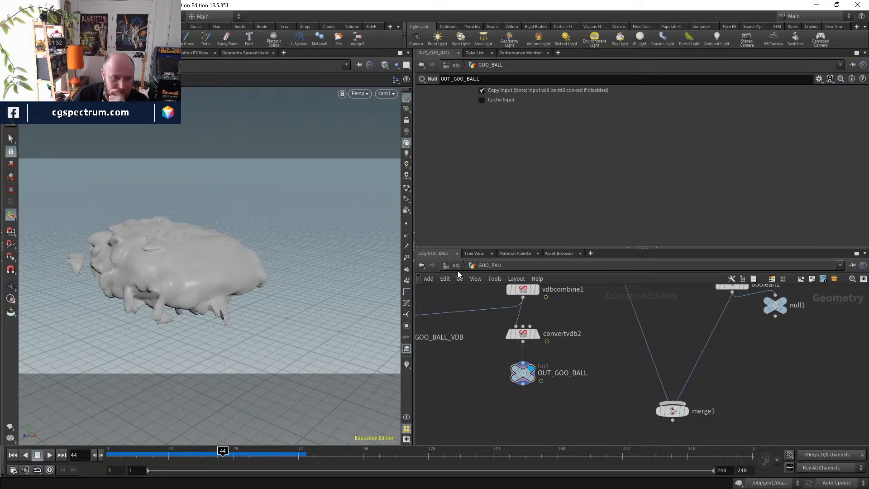
pyautogui.click(456, 266)
# - Hide the BUBBLE_FX, SLIME and CHUNKS objects and scrub to frame 61 to review the goo ball with its smoke
pyautogui.click(547, 395)
pyautogui.moveTo(547, 395); pyautogui.dragTo(577, 398, button='middle')
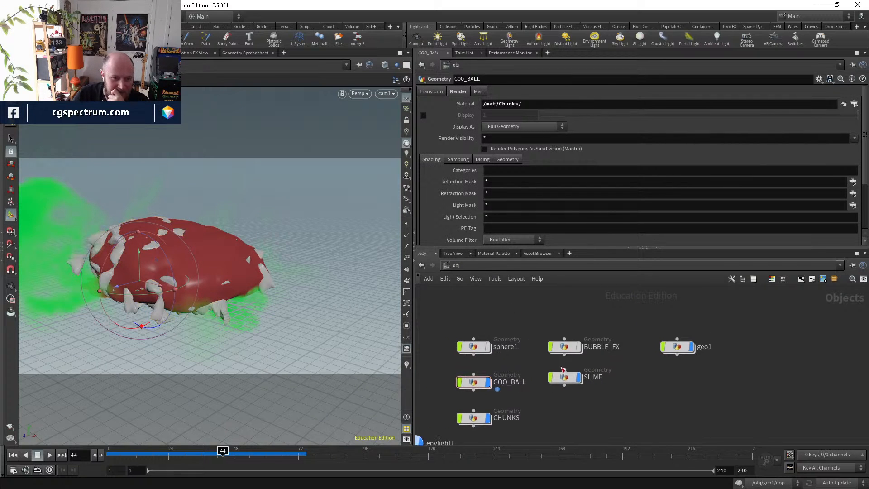
pyautogui.click(582, 380)
pyautogui.click(581, 379)
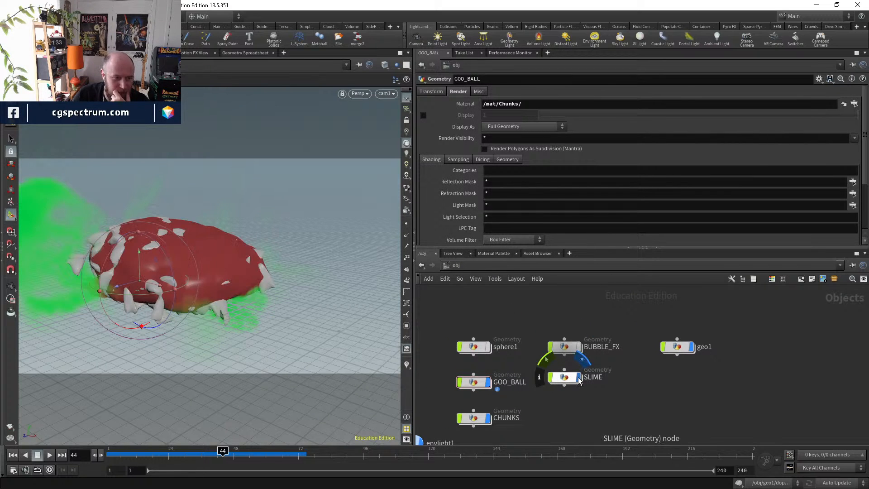
pyautogui.click(580, 379)
pyautogui.click(580, 379)
pyautogui.click(580, 379)
pyautogui.click(580, 379)
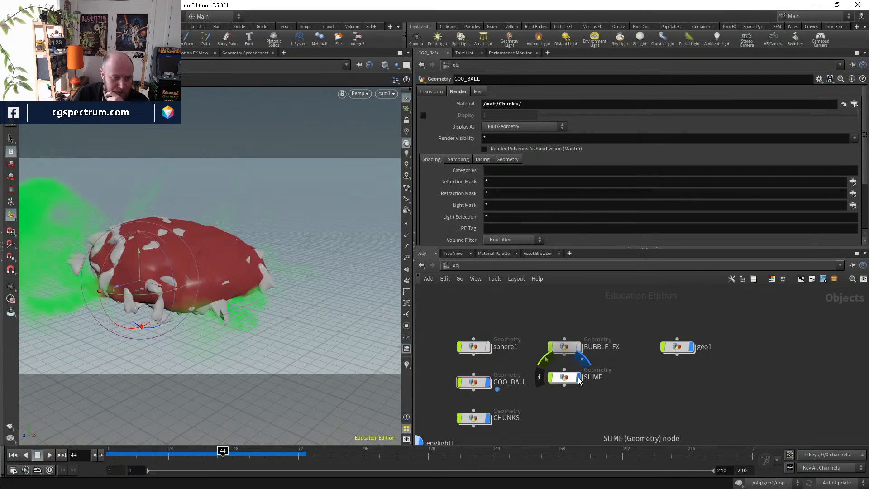
pyautogui.click(580, 379)
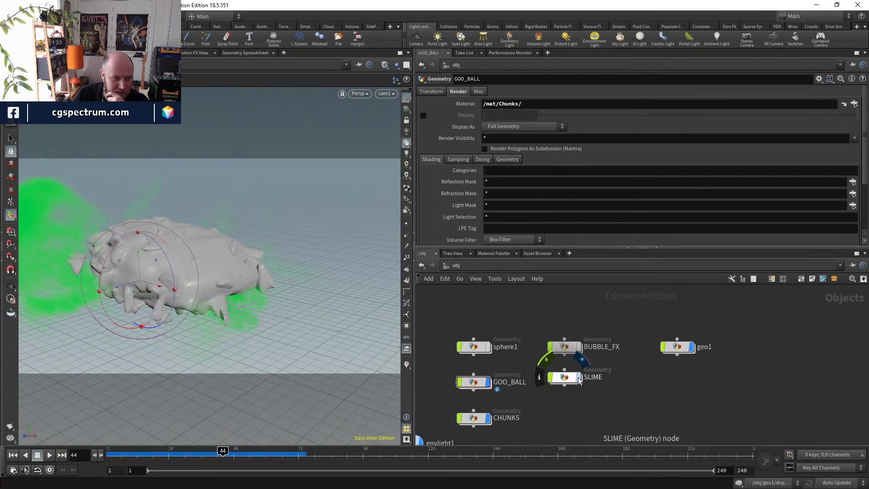
pyautogui.click(489, 418)
pyautogui.moveTo(596, 416); pyautogui.dragTo(643, 381, button='middle')
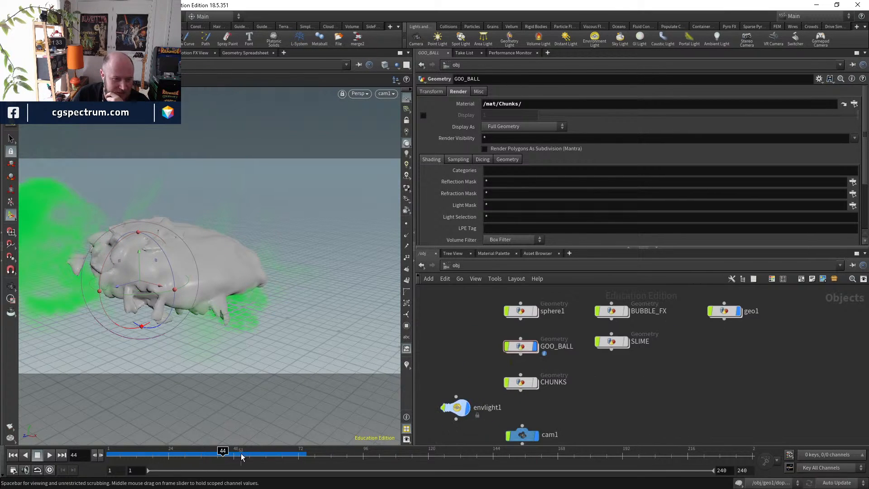
pyautogui.click(177, 457)
pyautogui.click(193, 458)
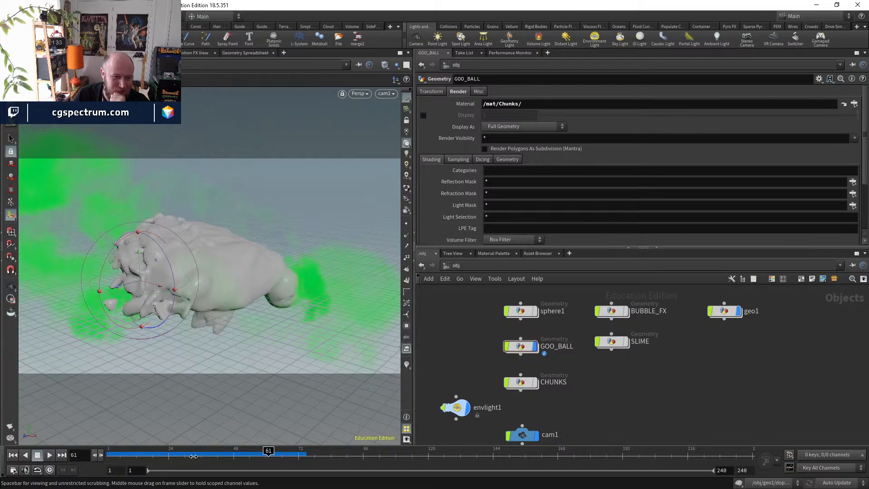
# - Leave the cam1 view and examine the green smoke bursting from the bubble at the goo ball's end around frames 58 to 65
pyautogui.press('Right')
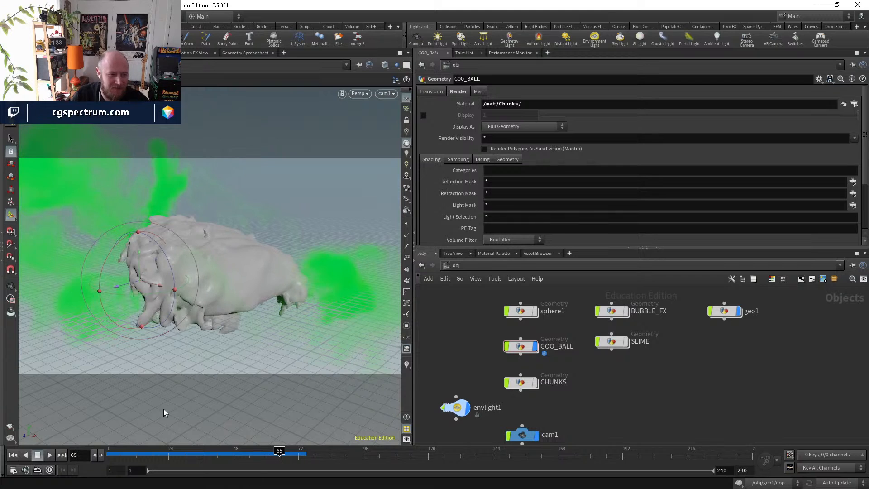
pyautogui.keyDown('alt'); pyautogui.moveTo(221, 268); pyautogui.dragTo(228, 343); pyautogui.keyUp('alt')
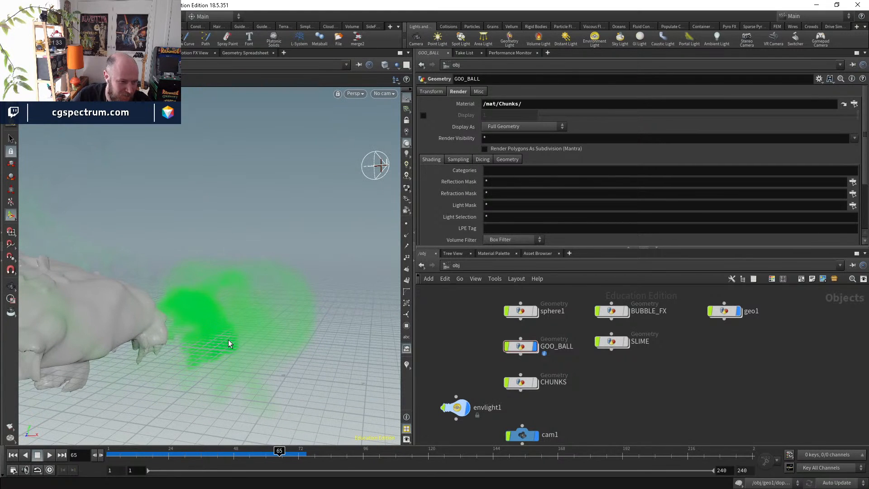
pyautogui.press('Left')
pyautogui.press('Left')
pyautogui.press('Left')
pyautogui.press('Left')
pyautogui.press('Left')
pyautogui.press('Left')
pyautogui.press('Left')
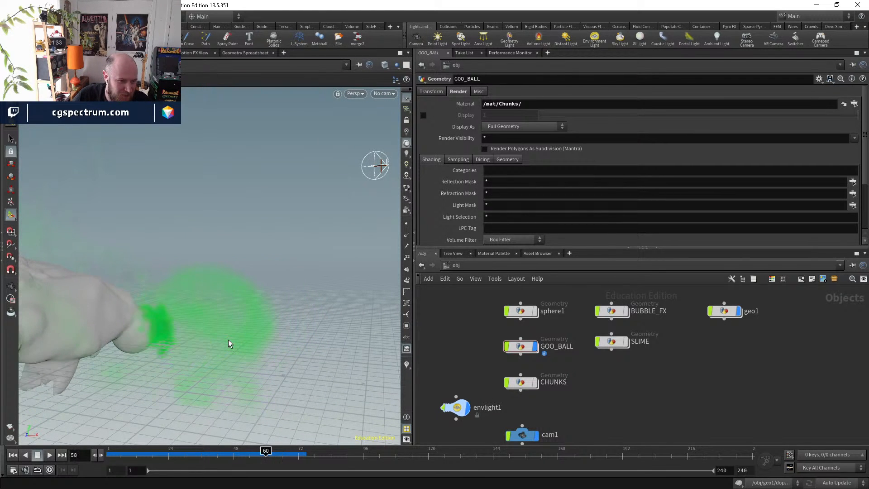
pyautogui.press('Left')
pyautogui.press('Right')
pyautogui.press('Right')
pyautogui.press('Right')
pyautogui.moveTo(175, 342); pyautogui.dragTo(156, 334)
pyautogui.moveTo(155, 334); pyautogui.dragTo(251, 285, button='middle')
pyautogui.moveTo(250, 285); pyautogui.dragTo(248, 332, button='right')
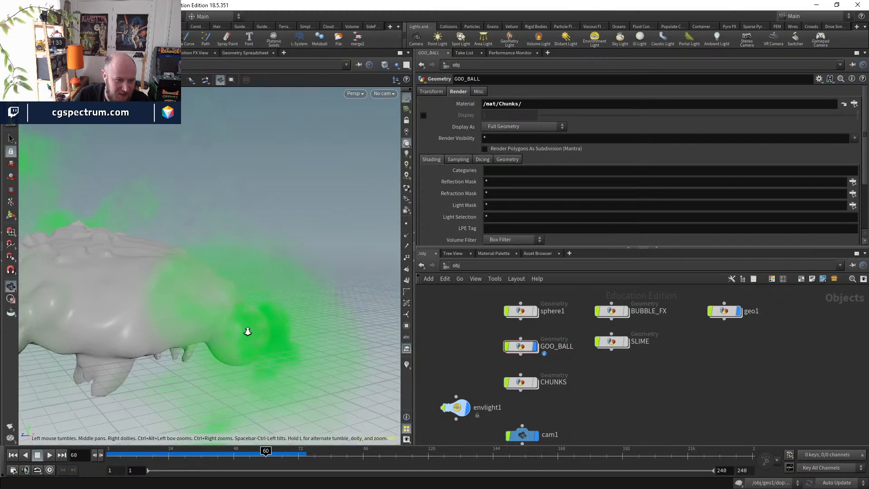
pyautogui.moveTo(247, 332); pyautogui.dragTo(264, 349)
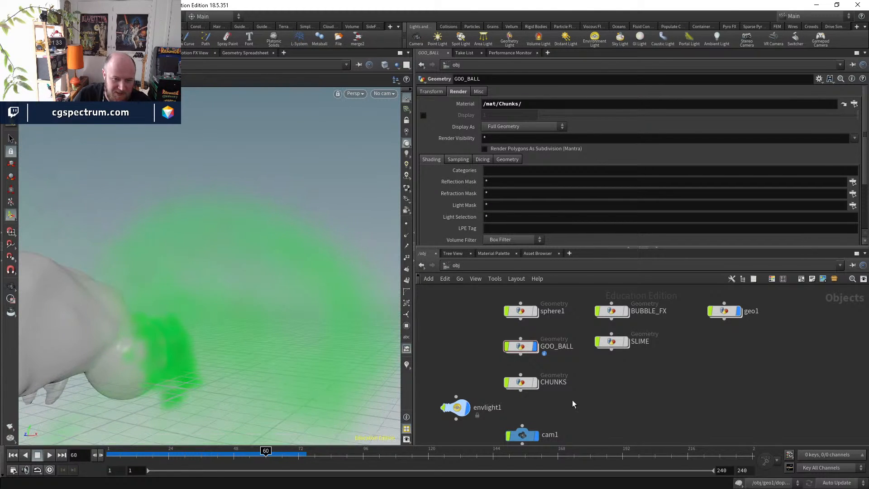
# - Go inside geo1 and open its dopnet1 simulation network
pyautogui.moveTo(583, 344); pyautogui.dragTo(576, 365, button='middle')
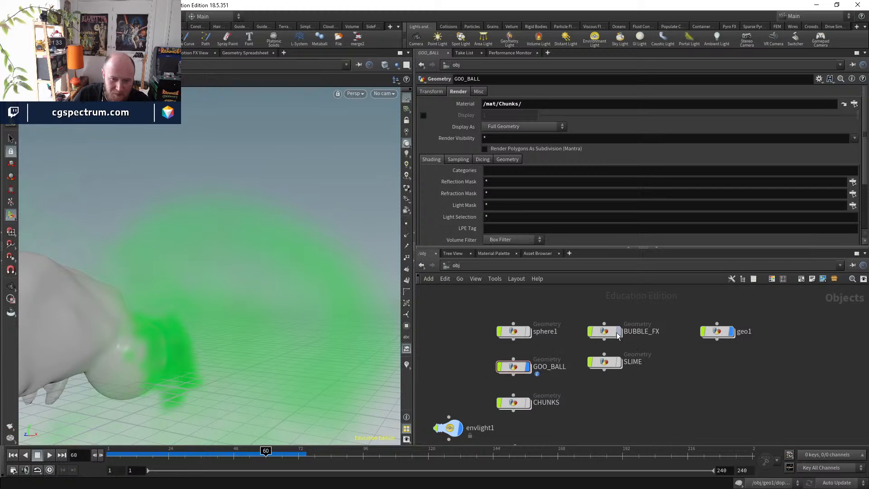
pyautogui.doubleClick(718, 332)
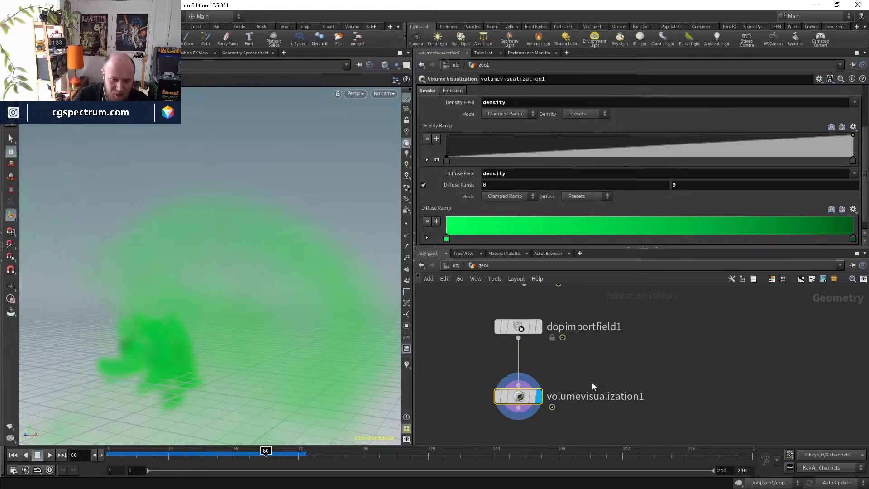
pyautogui.scroll(1, 592, 382)
pyautogui.moveTo(635, 418); pyautogui.dragTo(690, 462, button='middle')
pyautogui.moveTo(636, 332); pyautogui.dragTo(668, 403, button='middle')
pyautogui.doubleClick(605, 371)
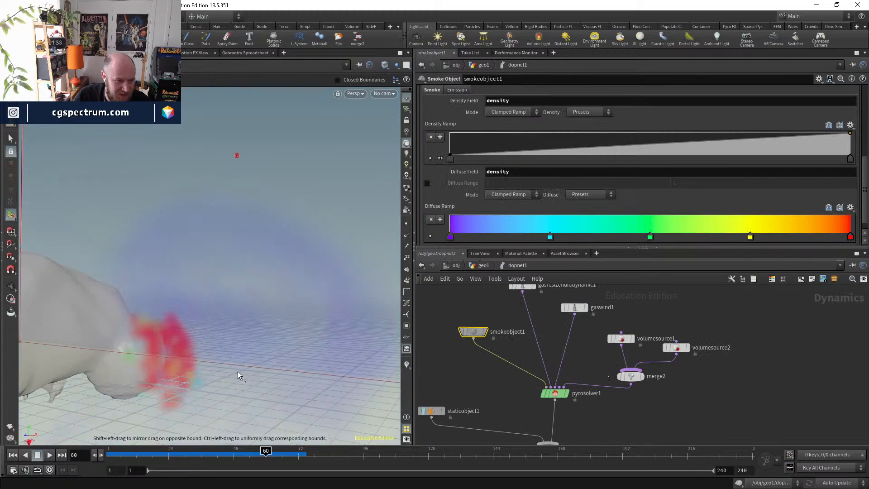
# - Examine the simulated smoke against the goo ball's bubble up close, switching between wireframe and shaded display
pyautogui.press('Escape')
pyautogui.moveTo(237, 371); pyautogui.dragTo(137, 357)
pyautogui.moveTo(137, 357); pyautogui.dragTo(136, 377, button='right')
pyautogui.moveTo(204, 340); pyautogui.dragTo(227, 301, button='right')
pyautogui.hotkey('shift', 'w')
pyautogui.moveTo(227, 300)
pyautogui.mouseDown()
pyautogui.moveTo(171, 333)
pyautogui.moveTo(170, 311)
pyautogui.moveTo(149, 314)
pyautogui.mouseUp()
pyautogui.hotkey('shift', 'w')
pyautogui.hotkey('shift', 'w')
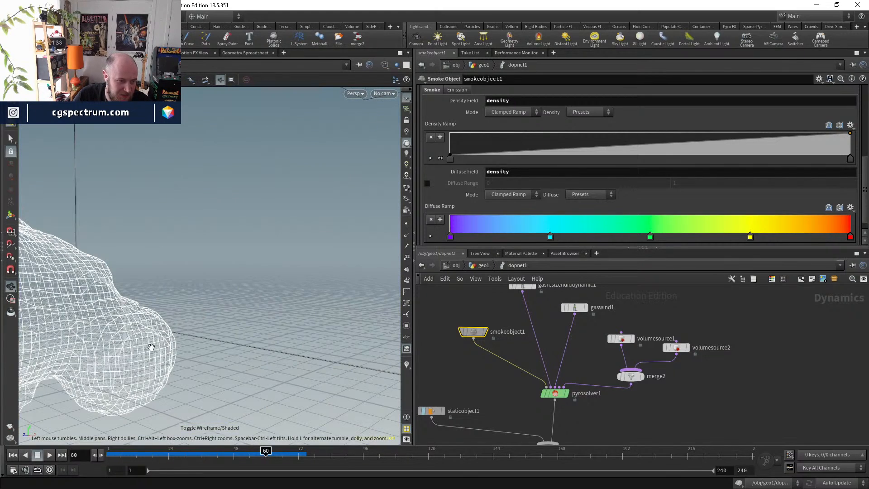
pyautogui.hotkey('shift', 'w')
pyautogui.hotkey('shift', 'w')
pyautogui.hotkey('shift', 'w')
pyautogui.press('Return')
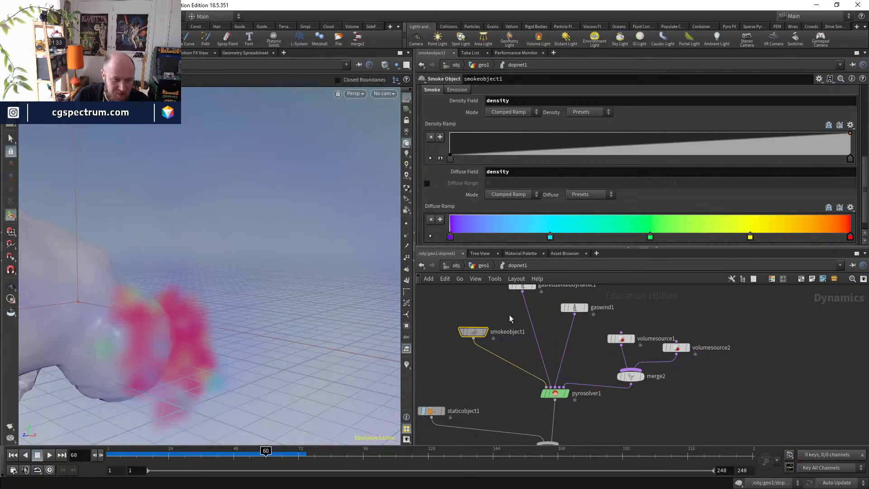
# - Display the peak1 node inside geo1 at frame 59 and set its Distance to -0.22
pyautogui.click(484, 266)
pyautogui.moveTo(491, 361); pyautogui.dragTo(593, 428, button='middle')
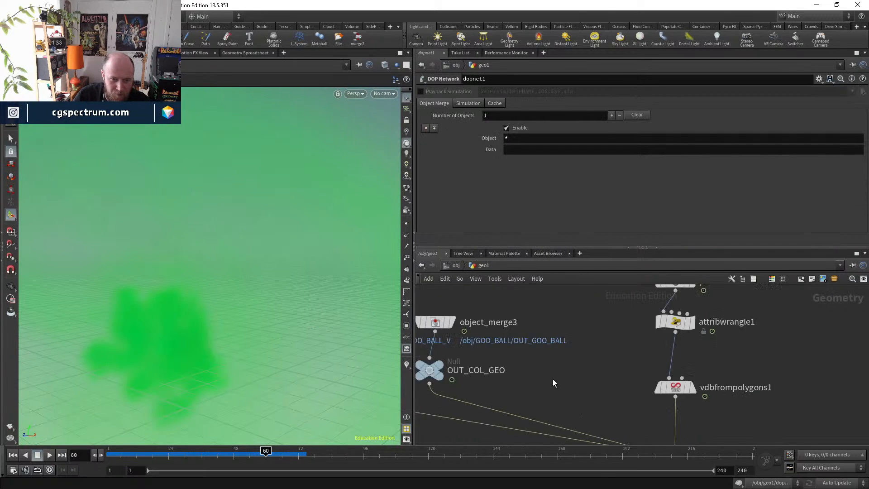
pyautogui.moveTo(555, 300); pyautogui.dragTo(516, 352, button='middle')
pyautogui.moveTo(689, 319); pyautogui.dragTo(646, 360, button='middle')
pyautogui.scroll(3, 638, 360)
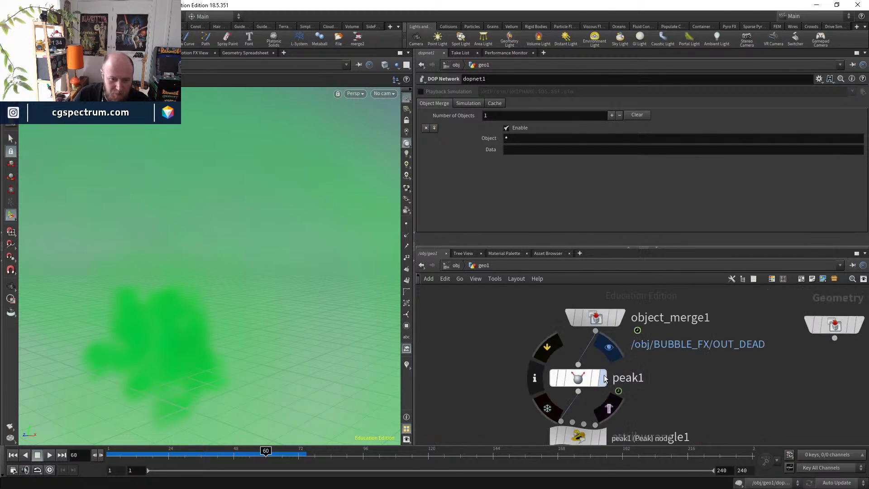
pyautogui.click(602, 378)
pyautogui.click(589, 378)
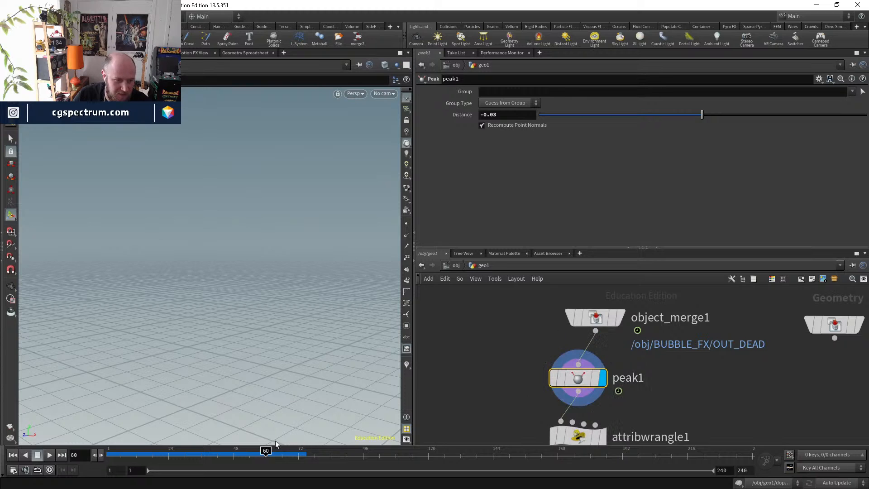
pyautogui.click(264, 451)
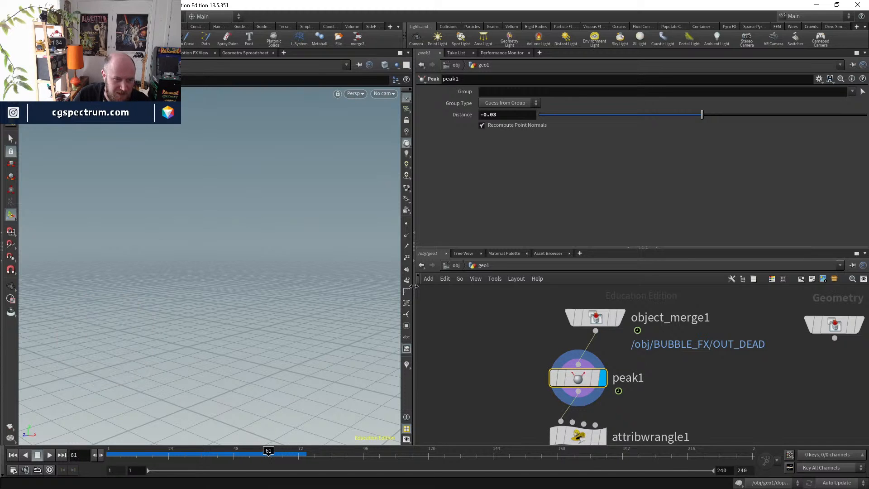
pyautogui.moveTo(267, 451); pyautogui.dragTo(263, 452)
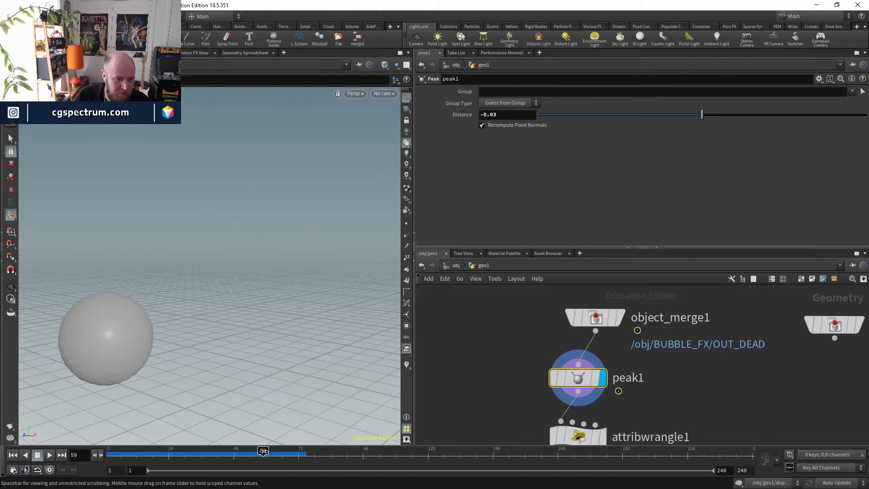
pyautogui.moveTo(701, 114); pyautogui.dragTo(699, 116)
# - Display attribwrangle1, then vdbfrompolygons1, and select vdbfrompolygons1 to check the smaller smoke source
pyautogui.moveTo(648, 436); pyautogui.dragTo(621, 336, button='middle')
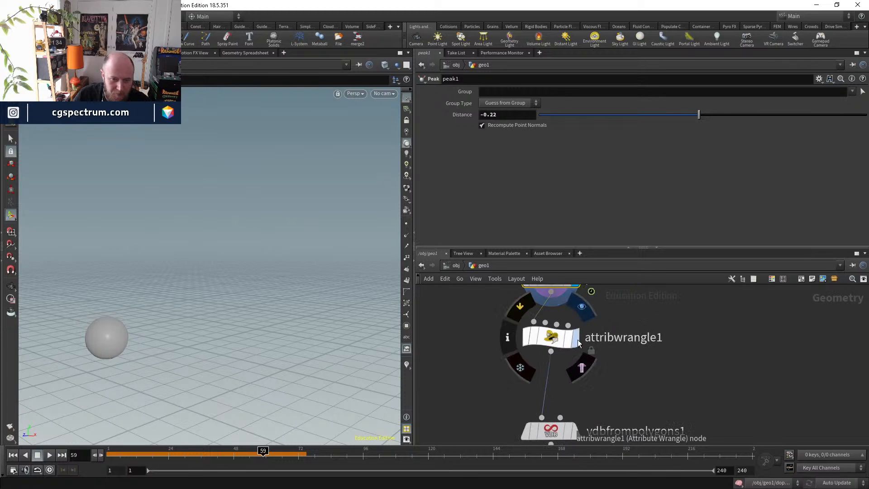
pyautogui.click(577, 338)
pyautogui.moveTo(569, 427); pyautogui.dragTo(557, 373, button='middle')
pyautogui.scroll(2, 557, 373)
pyautogui.click(565, 379)
pyautogui.click(549, 381)
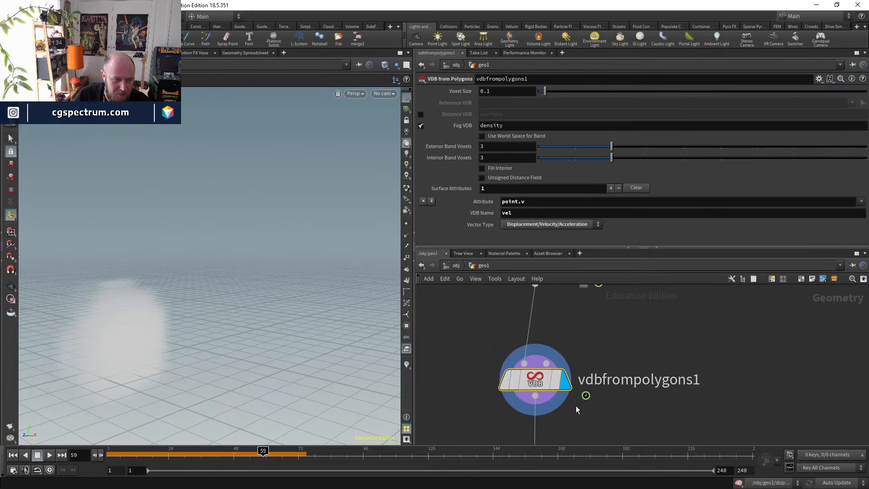
# - Set the Voxel Size of vdbfrompolygons1 to 0.025
pyautogui.click(497, 80)
pyautogui.doubleClick(499, 91)
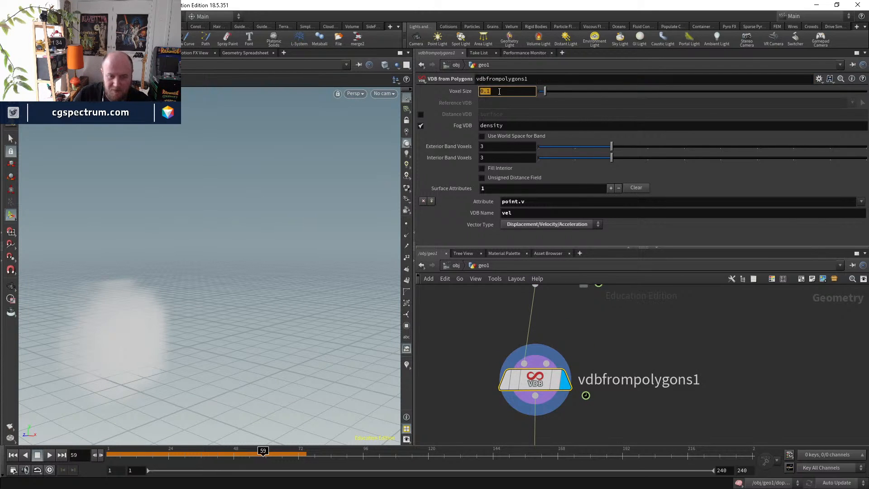
pyautogui.write('.05')
pyautogui.press('Return')
pyautogui.click(500, 91)
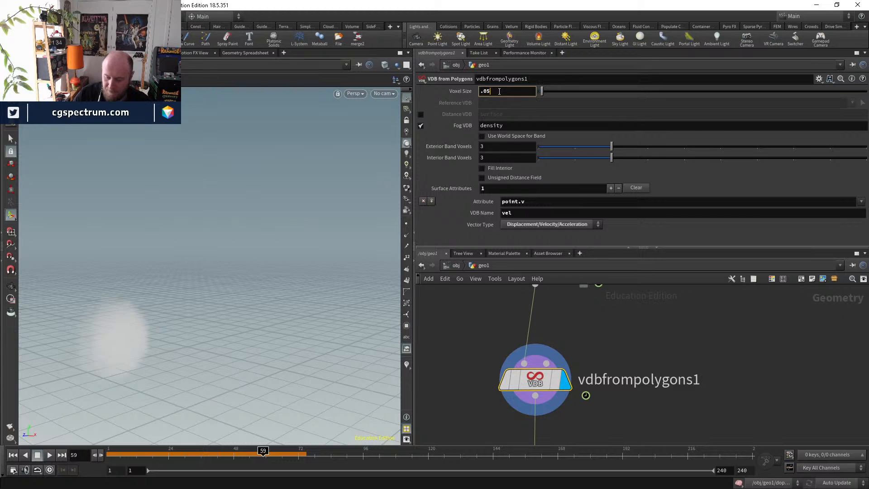
pyautogui.write('.025')
pyautogui.press('Return')
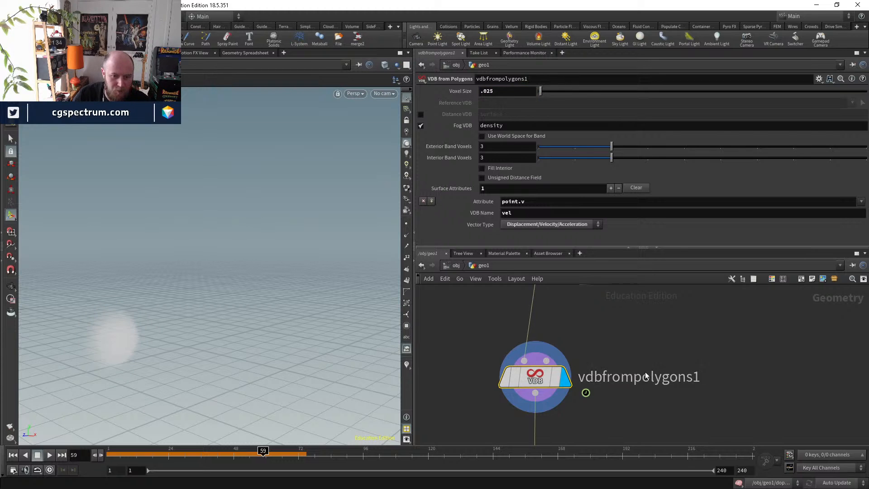
# - Rewind to frame 1, open dopnet1 and play the timeline to resimulate the smoke
pyautogui.scroll(-3, 646, 375)
pyautogui.moveTo(641, 430); pyautogui.dragTo(627, 341, button='middle')
pyautogui.moveTo(214, 457); pyautogui.dragTo(110, 457)
pyautogui.moveTo(477, 344); pyautogui.dragTo(527, 369, button='middle')
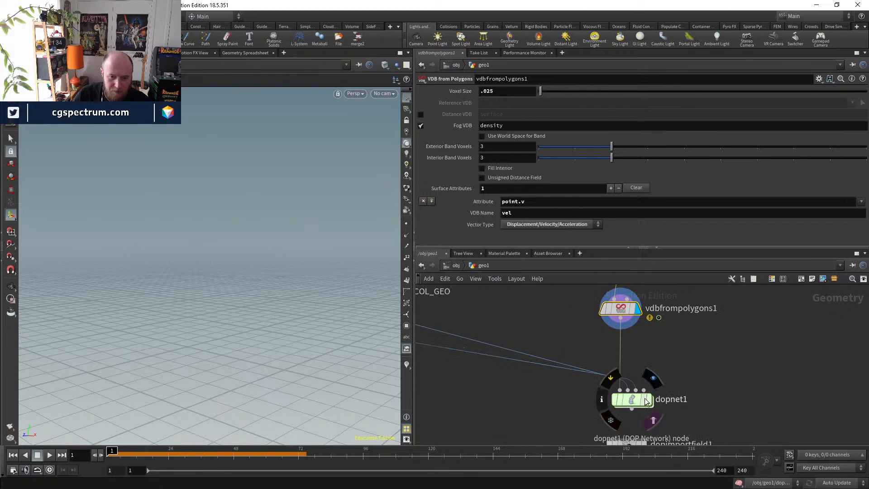
pyautogui.doubleClick(631, 400)
pyautogui.click(50, 455)
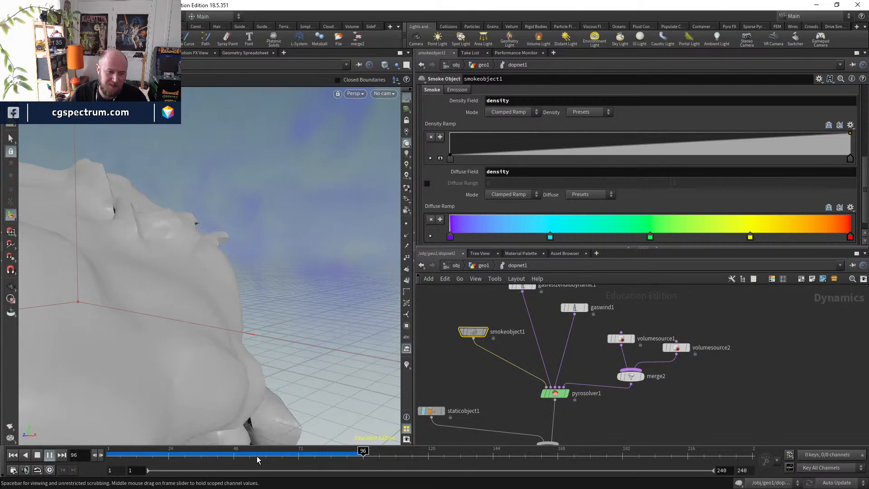
# - Examine the resimulated smoke around the goo ball from several angles while scrubbing through the cached frames to frame 81
pyautogui.moveTo(257, 459); pyautogui.dragTo(341, 457)
pyautogui.moveTo(306, 339); pyautogui.dragTo(161, 392)
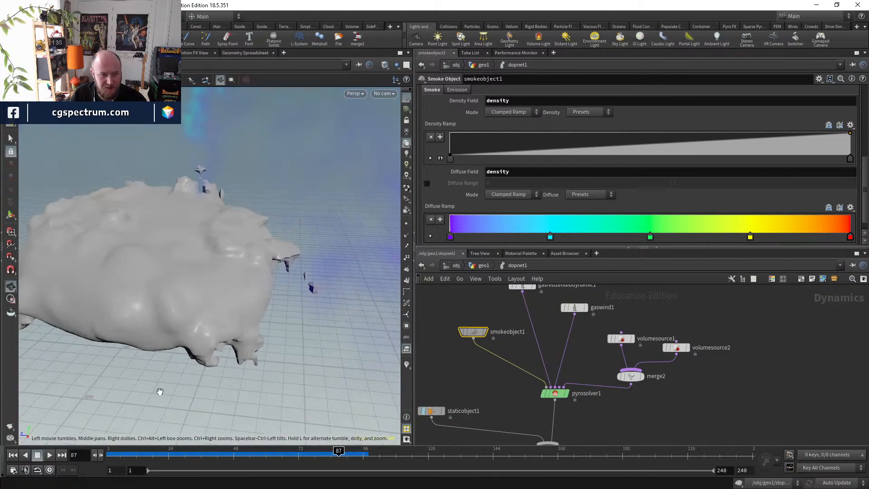
pyautogui.moveTo(161, 392); pyautogui.dragTo(201, 302, button='right')
pyautogui.moveTo(201, 302); pyautogui.dragTo(141, 326)
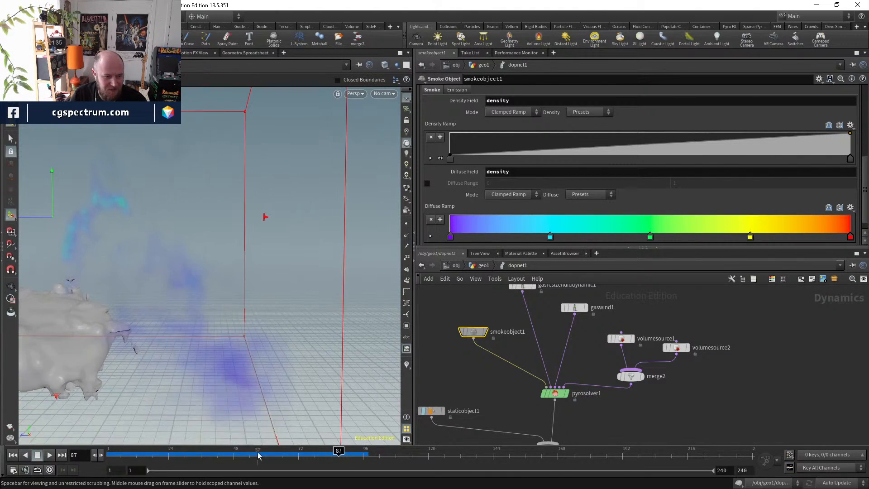
pyautogui.moveTo(243, 455); pyautogui.dragTo(328, 458)
pyautogui.press('Escape')
pyautogui.moveTo(224, 349); pyautogui.dragTo(159, 334)
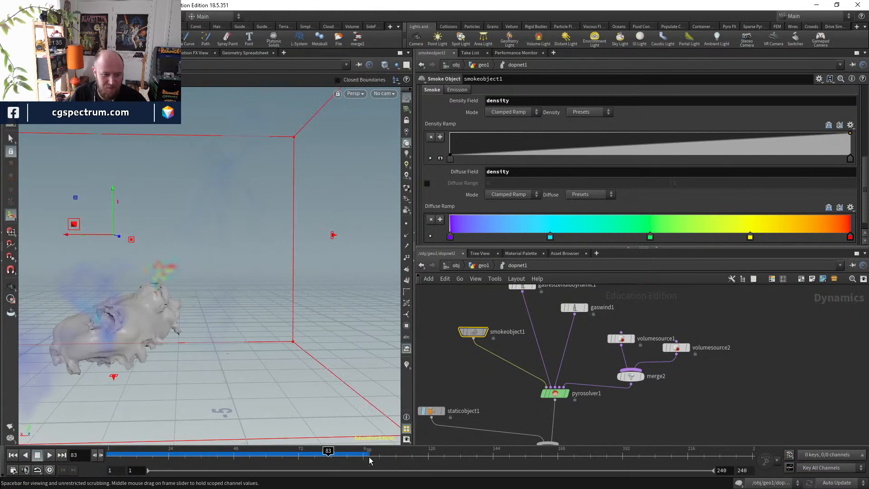
pyautogui.moveTo(341, 454)
pyautogui.mouseDown()
pyautogui.moveTo(352, 455)
pyautogui.moveTo(332, 449)
pyautogui.mouseUp()
pyautogui.keyDown('alt'); pyautogui.moveTo(202, 357); pyautogui.dragTo(231, 381); pyautogui.keyUp('alt')
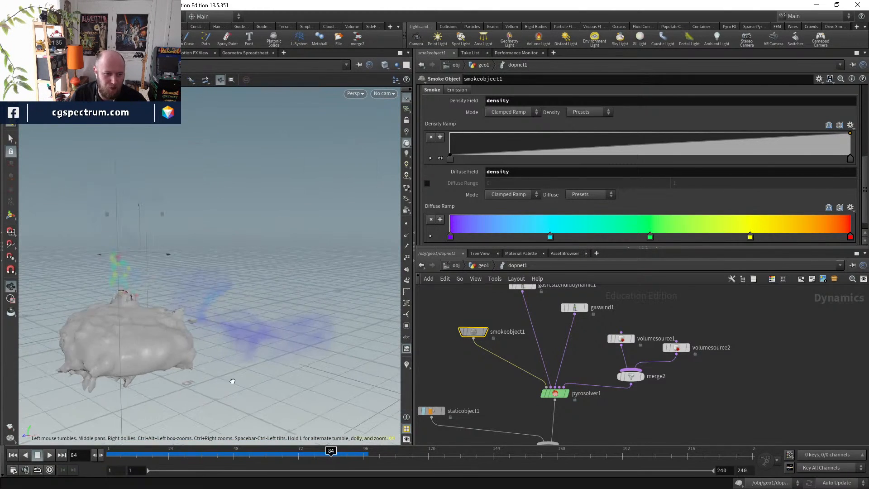
pyautogui.moveTo(231, 451); pyautogui.dragTo(322, 455)
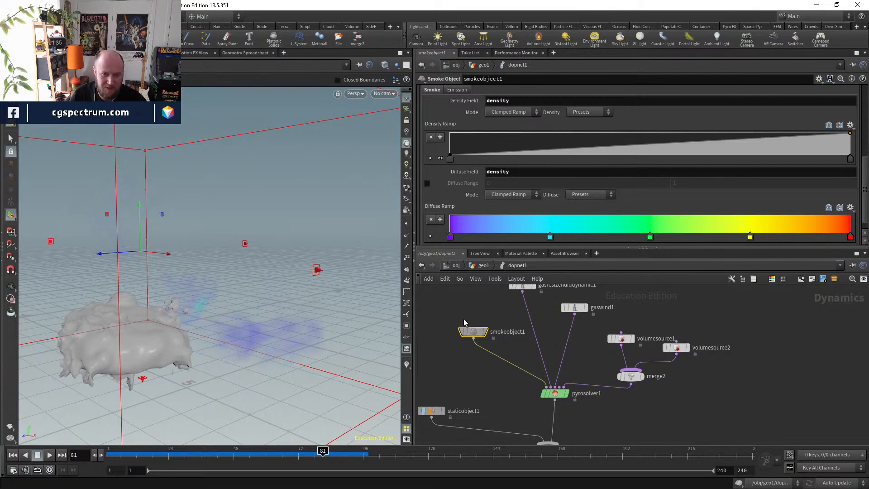
# - Return to geo1, display dopimportfield1 and then volumevisualization1, and scrub to frame 72 to check the green smoke
pyautogui.click(491, 268)
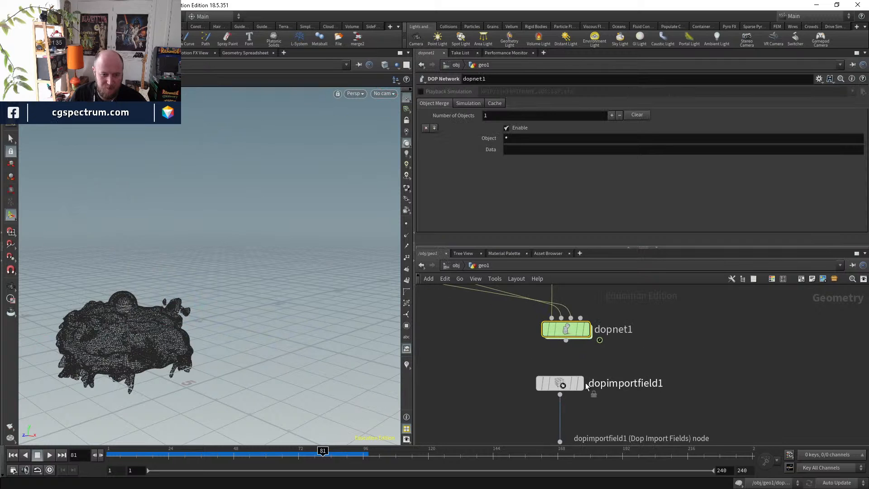
pyautogui.moveTo(552, 386)
pyautogui.click(581, 384)
pyautogui.moveTo(610, 400); pyautogui.dragTo(599, 356, button='middle')
pyautogui.click(563, 408)
pyautogui.click(597, 409)
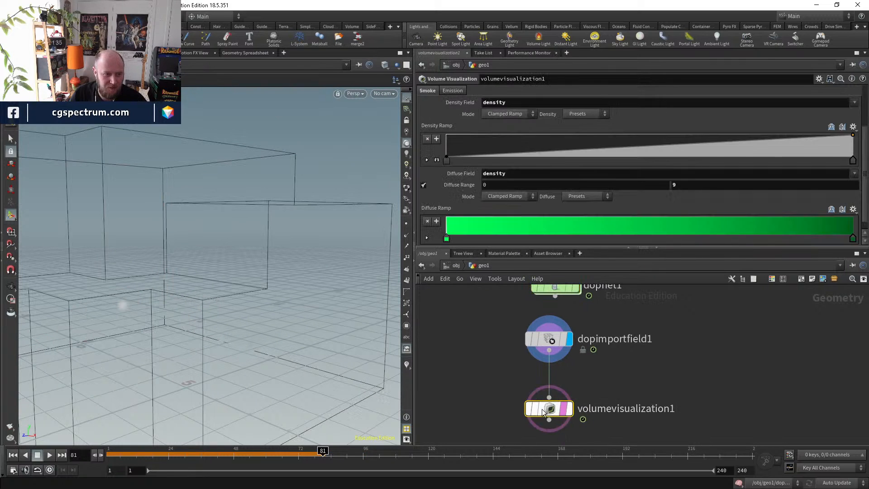
pyautogui.click(575, 383)
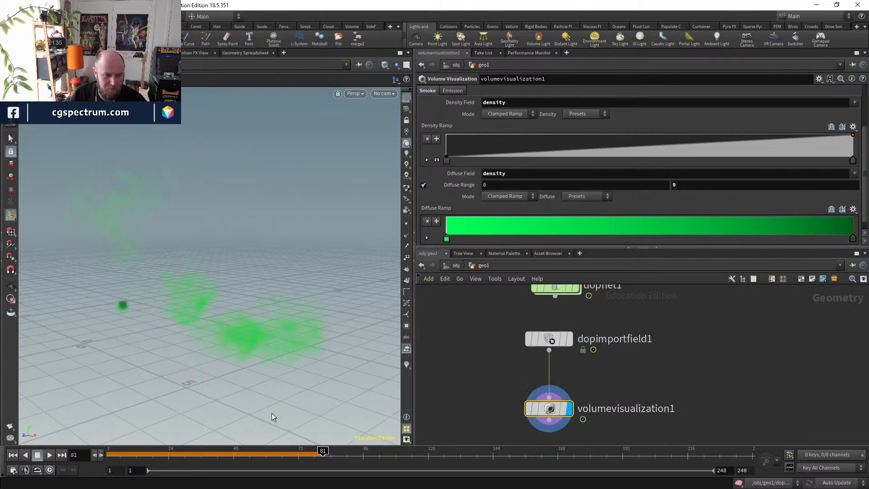
pyautogui.moveTo(254, 455); pyautogui.dragTo(299, 456)
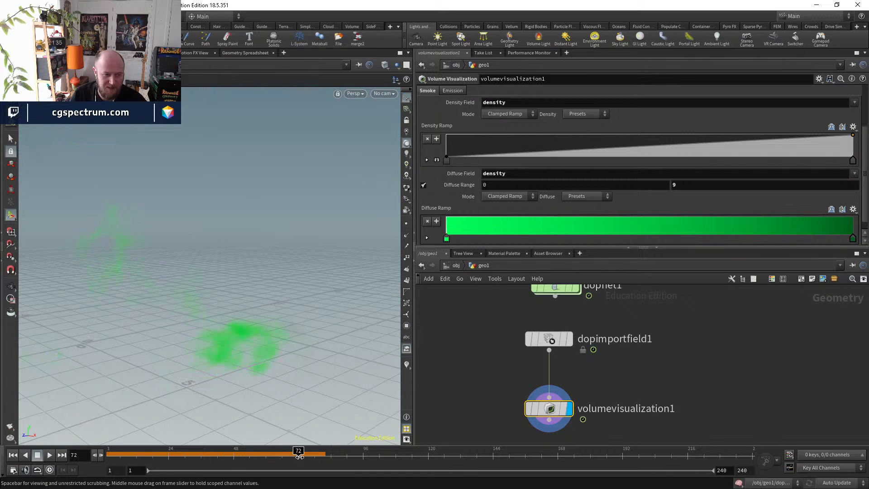
# - Return to the object level and review the goo ball with its green smoke at frame 80, finishing in the cam1 view
pyautogui.click(454, 266)
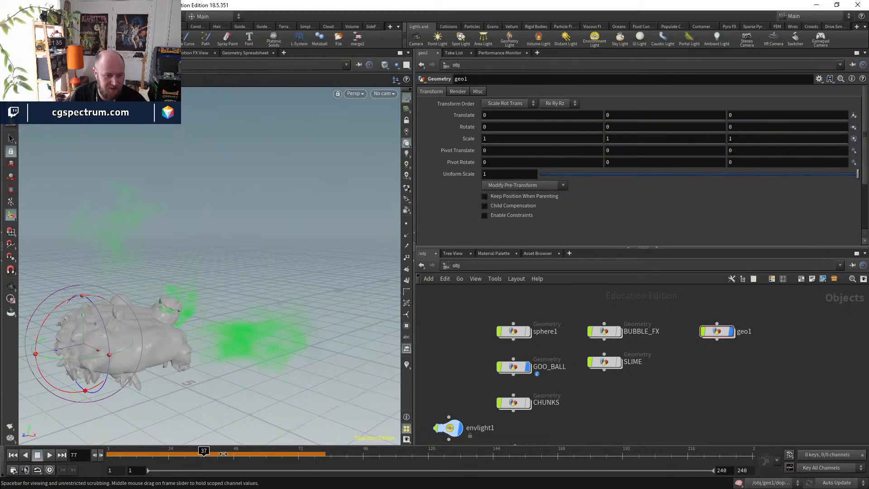
pyautogui.moveTo(223, 454); pyautogui.dragTo(322, 454)
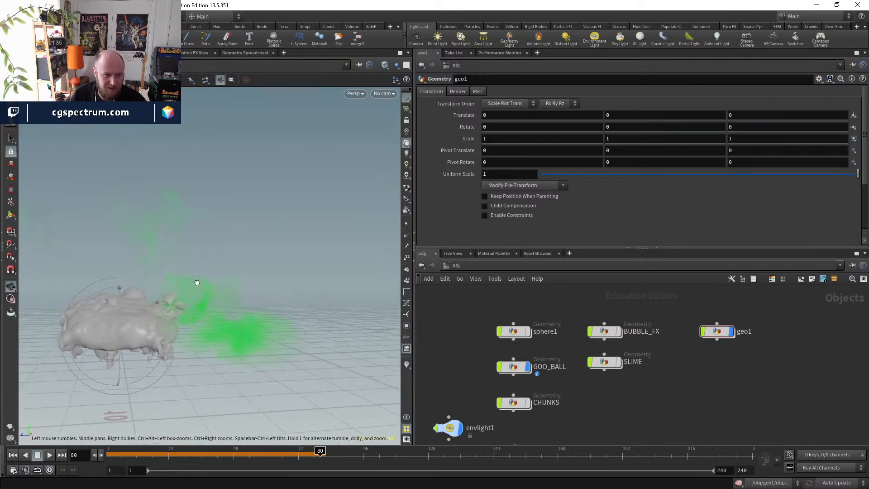
pyautogui.press('Escape')
pyautogui.press('w')
pyautogui.press('w')
pyautogui.moveTo(244, 283); pyautogui.dragTo(266, 283)
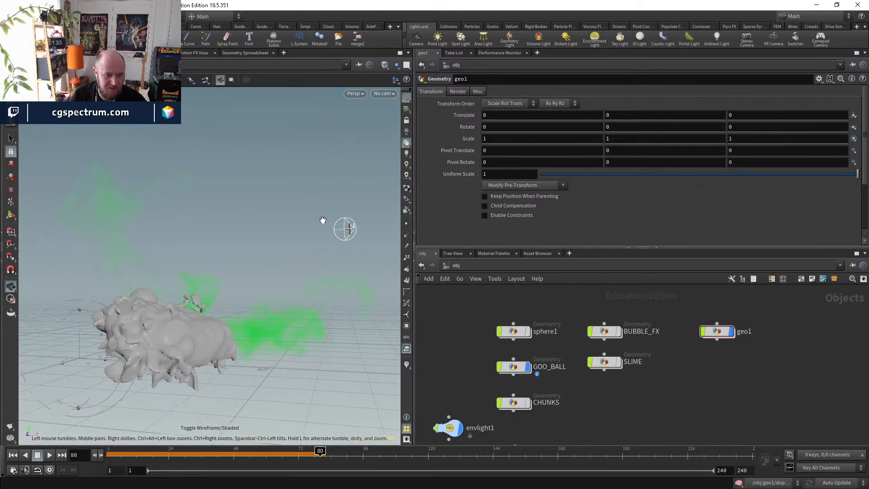
pyautogui.click(383, 93)
pyautogui.click(395, 138)
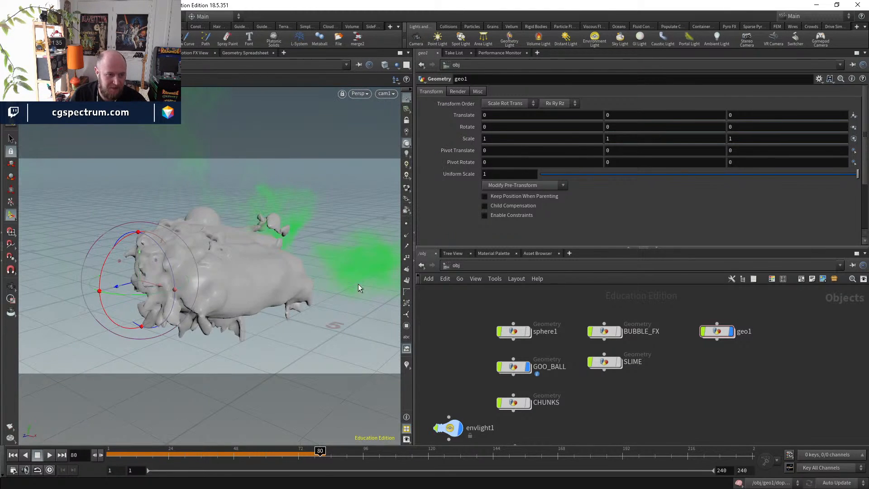
# - Review the goo ball and its green smoke from a free angle and through cam1, scrubbing the cached frames to frame 60
pyautogui.moveTo(254, 457); pyautogui.dragTo(321, 462)
pyautogui.moveTo(276, 224)
pyautogui.keyDown('alt'); pyautogui.mouseDown()
pyautogui.moveTo(149, 212)
pyautogui.moveTo(78, 223)
pyautogui.moveTo(203, 229)
pyautogui.moveTo(303, 330)
pyautogui.moveTo(299, 223)
pyautogui.moveTo(311, 212)
pyautogui.moveTo(250, 206)
pyautogui.moveTo(262, 221)
pyautogui.mouseUp(); pyautogui.keyUp('alt')
pyautogui.hotkey('shift', 'w')
pyautogui.hotkey('shift', 'w')
pyautogui.hotkey('shift', 'w')
pyautogui.hotkey('shift', 'w')
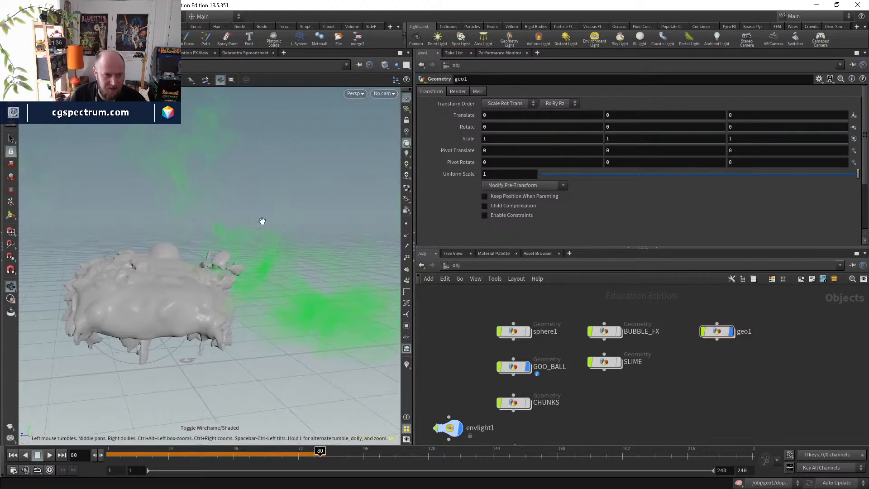
pyautogui.click(382, 93)
pyautogui.click(396, 151)
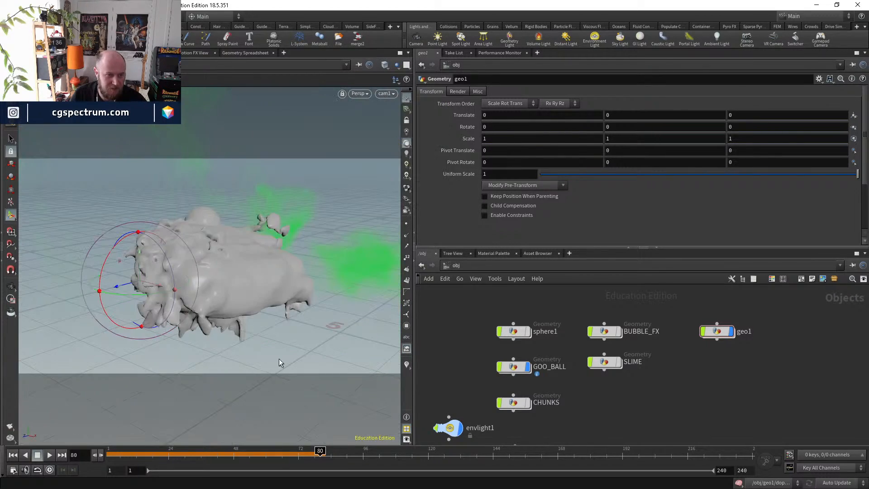
pyautogui.moveTo(243, 454); pyautogui.dragTo(282, 454)
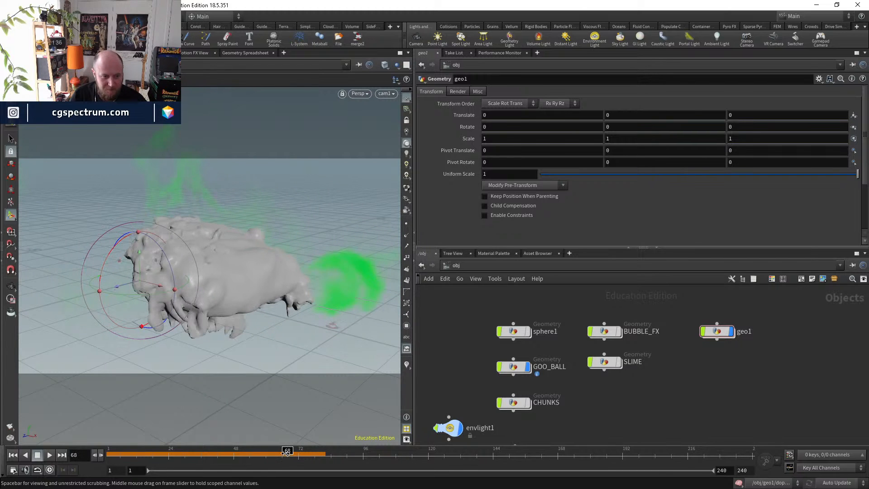
pyautogui.moveTo(277, 451); pyautogui.dragTo(266, 448)
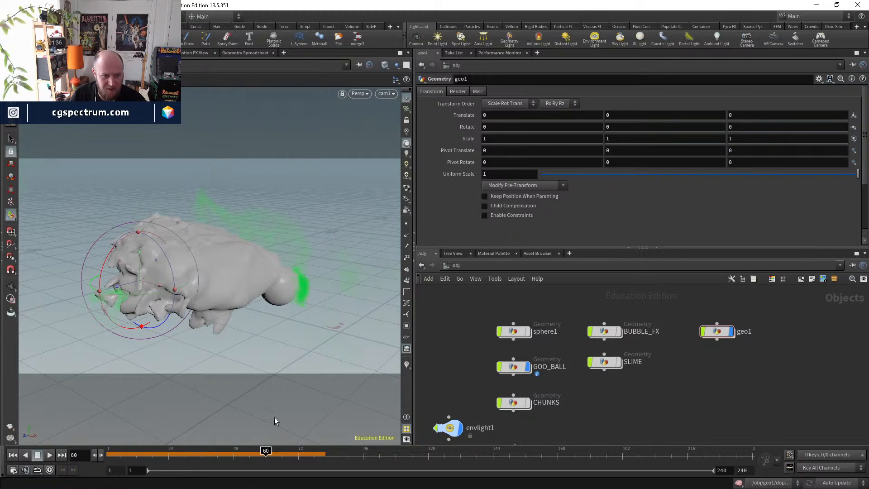
# - Rewind to frame 1, open geo1 and check attribwrangle1's velocity expression and the nodes below it
pyautogui.hotkey('ctrl', 'Up')
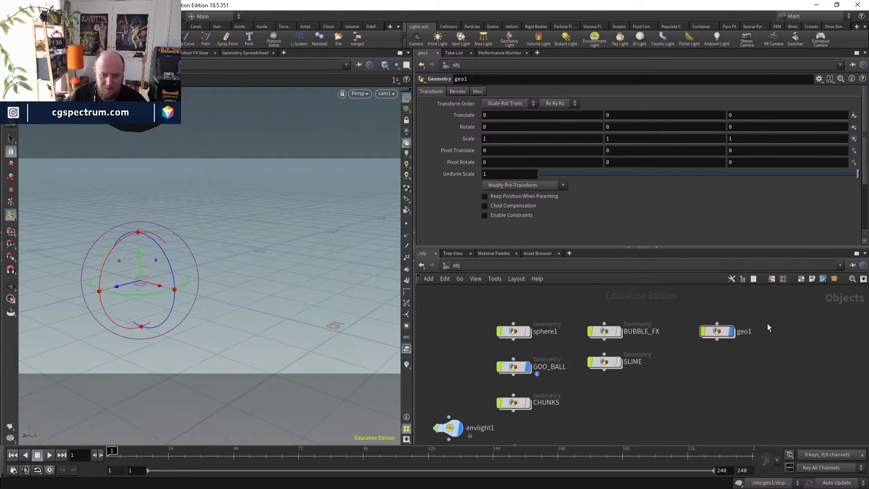
pyautogui.doubleClick(720, 332)
pyautogui.moveTo(621, 342); pyautogui.dragTo(686, 444, button='middle')
pyautogui.scroll(-3, 675, 407)
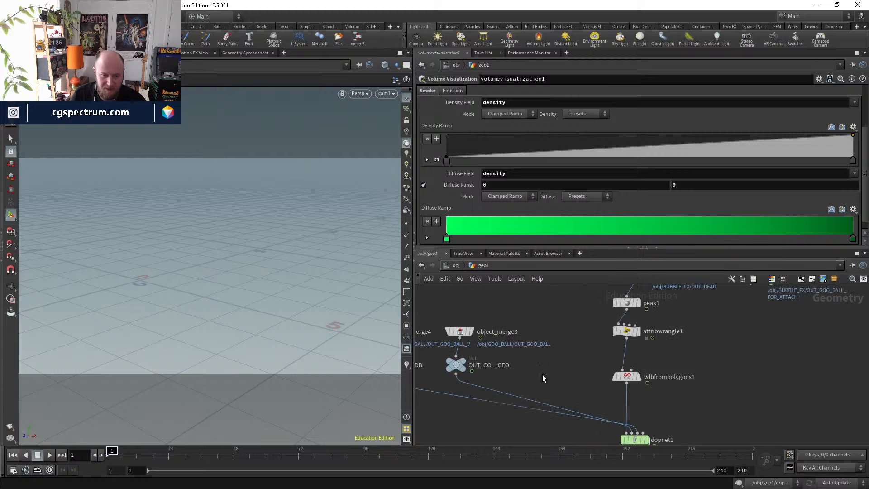
pyautogui.moveTo(543, 375); pyautogui.dragTo(525, 407, button='middle')
pyautogui.scroll(2, 623, 365)
pyautogui.click(605, 360)
pyautogui.click(453, 148)
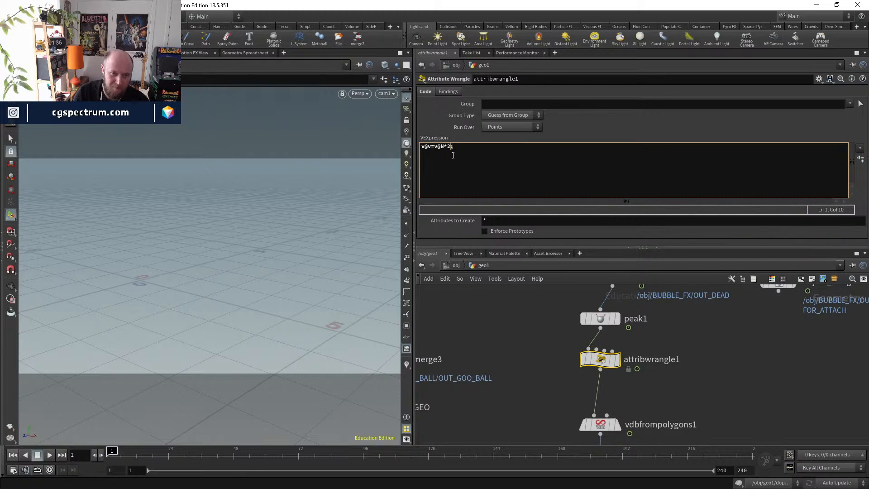
pyautogui.click(721, 411)
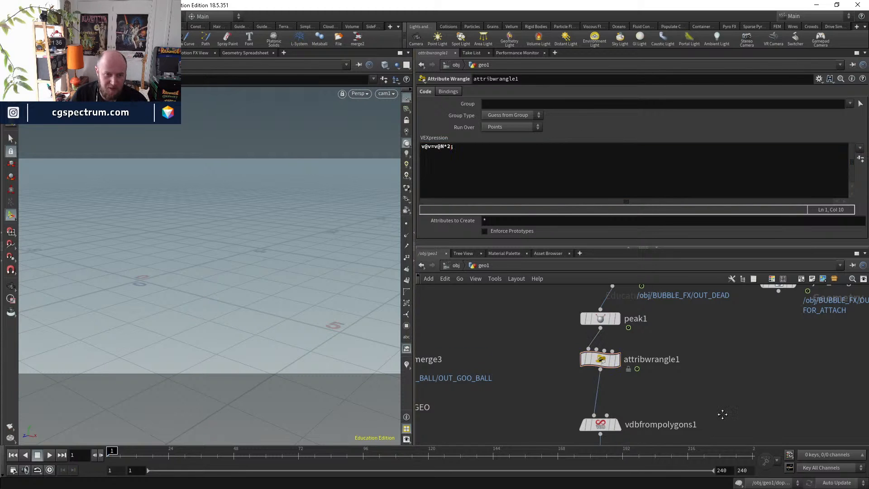
pyautogui.moveTo(722, 413); pyautogui.dragTo(680, 310, button='middle')
pyautogui.moveTo(645, 400); pyautogui.dragTo(644, 392, button='middle')
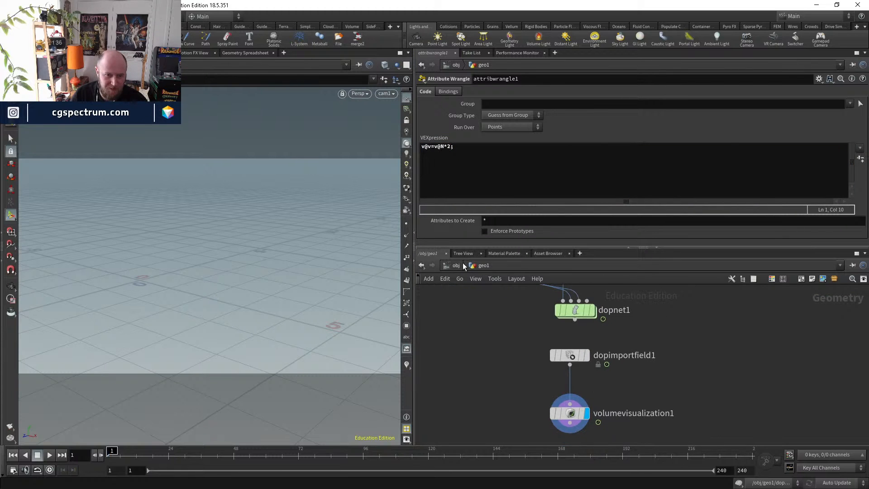
# - Check the GOO_BALL network's output, return to the object level and review the replayed simulation at frame 34
pyautogui.click(457, 266)
pyautogui.doubleClick(516, 367)
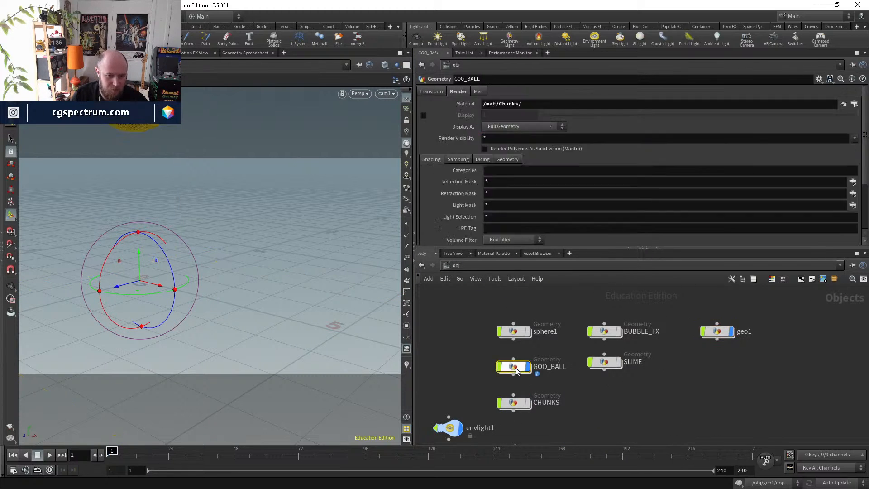
pyautogui.moveTo(587, 410)
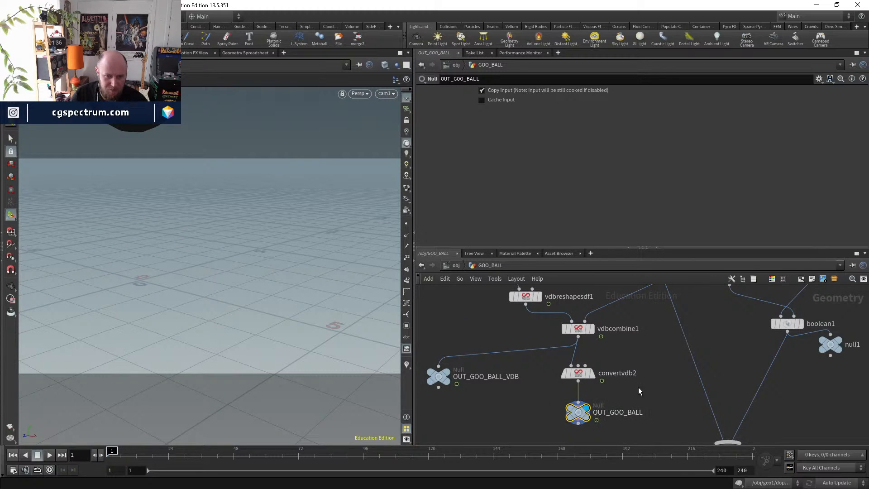
pyautogui.click(456, 266)
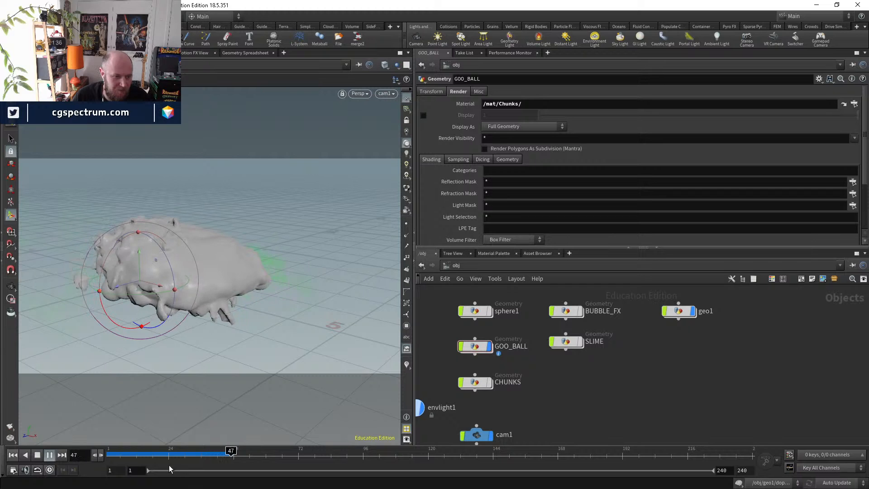
pyautogui.click(182, 455)
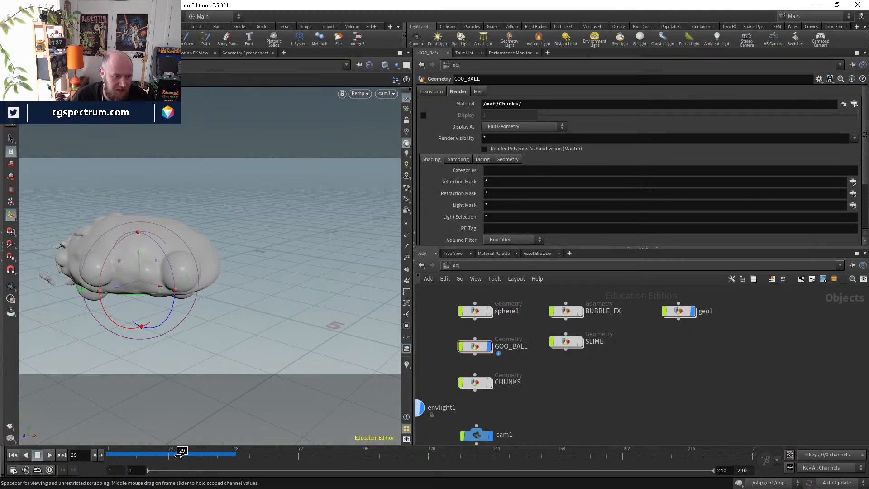
pyautogui.moveTo(185, 456); pyautogui.dragTo(195, 459)
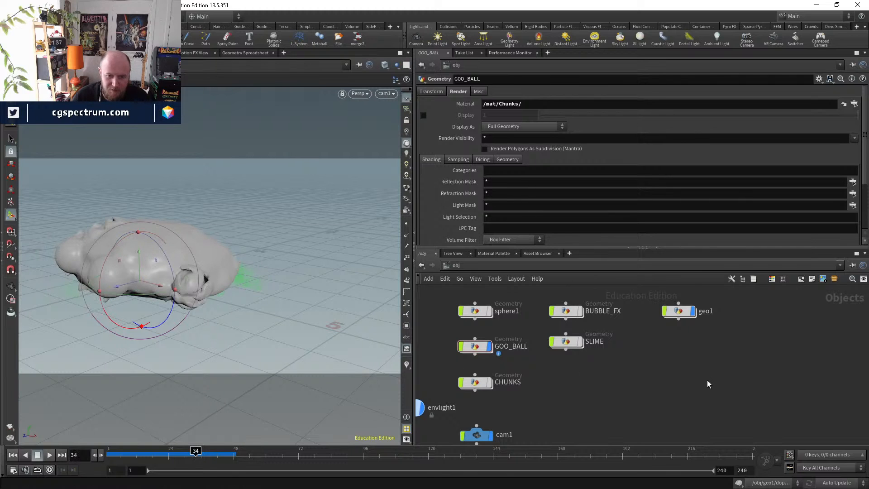
# - Open geo1 and display vdbfrompolygons1 to check the smoke source volume at frame 34
pyautogui.doubleClick(679, 311)
pyautogui.moveTo(651, 316); pyautogui.dragTo(717, 431, button='middle')
pyautogui.moveTo(552, 363); pyautogui.dragTo(523, 406, button='middle')
pyautogui.click(620, 376)
pyautogui.click(607, 379)
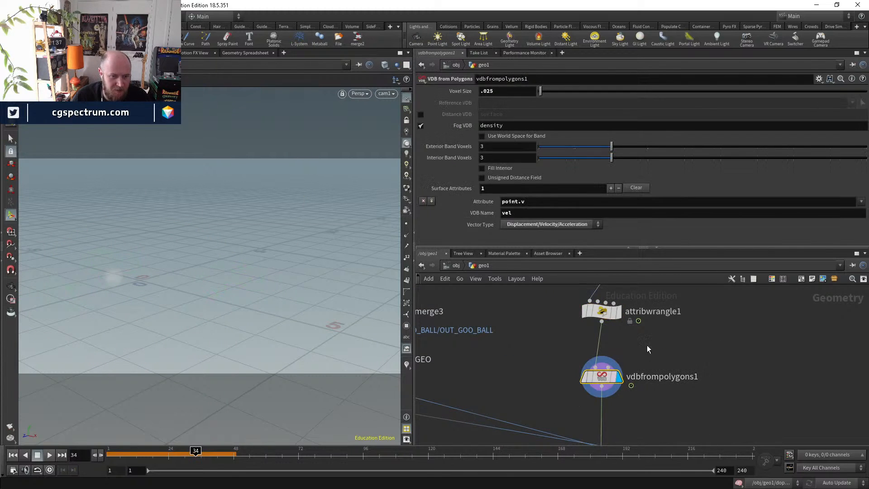
# - Display attribwrangle1, toggle peak1's bypass to compare the source sphere, and display peak1 with its settings
pyautogui.moveTo(647, 348); pyautogui.dragTo(646, 404, button='middle')
pyautogui.click(609, 334)
pyautogui.click(595, 335)
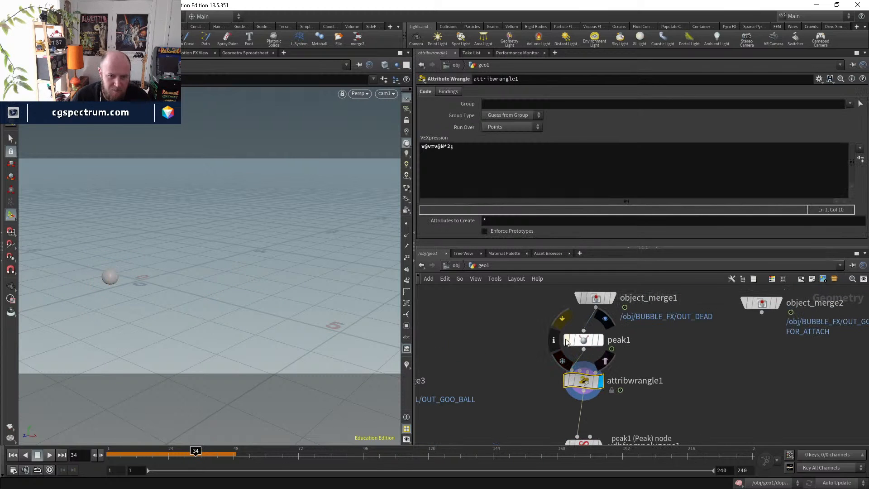
pyautogui.click(567, 340)
pyautogui.click(566, 340)
pyautogui.click(567, 340)
pyautogui.click(567, 340)
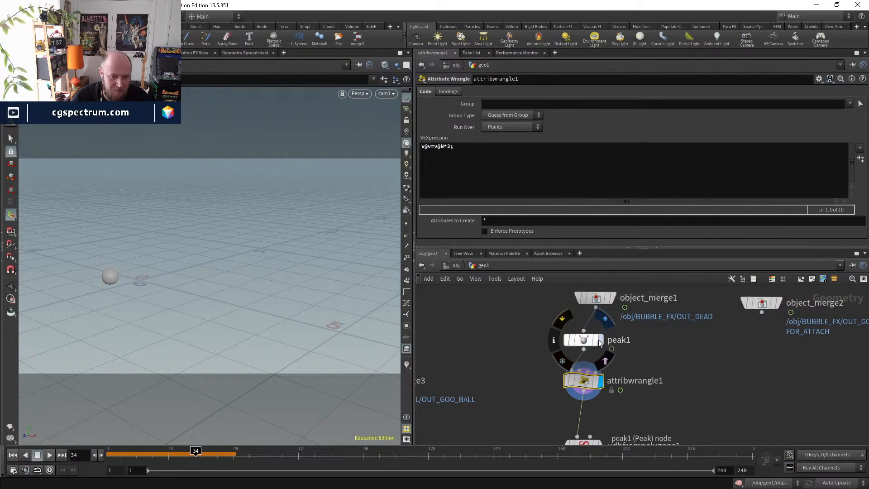
pyautogui.click(600, 340)
pyautogui.click(584, 340)
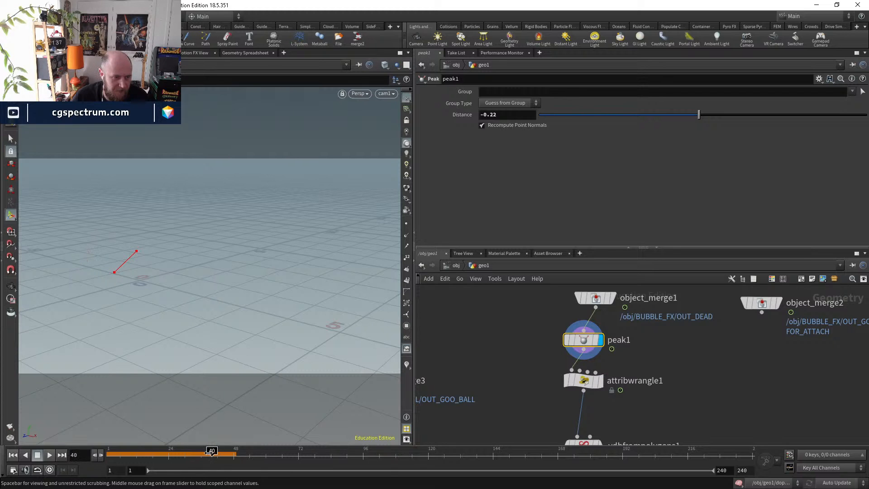
# - Display object_merge1 at frame 33 to check the incoming dead bubble geometry
pyautogui.click(596, 299)
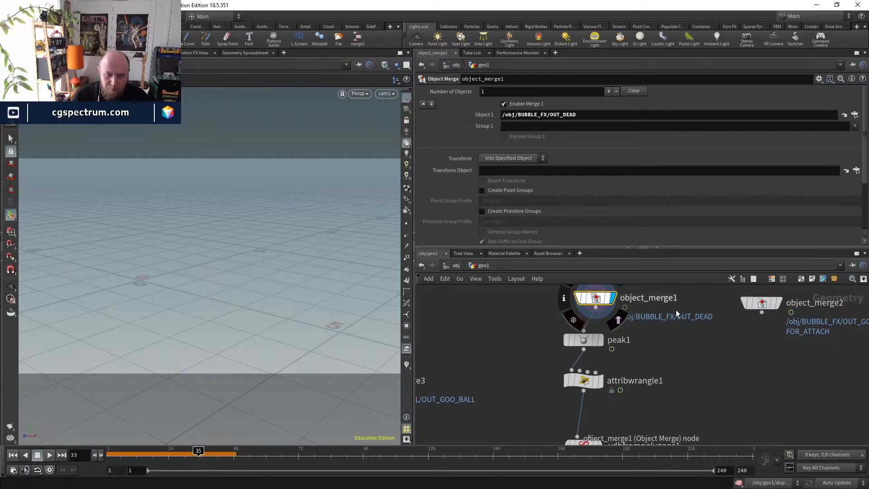
pyautogui.moveTo(795, 364); pyautogui.dragTo(702, 382, button='middle')
pyautogui.click(681, 323)
pyautogui.click(683, 323)
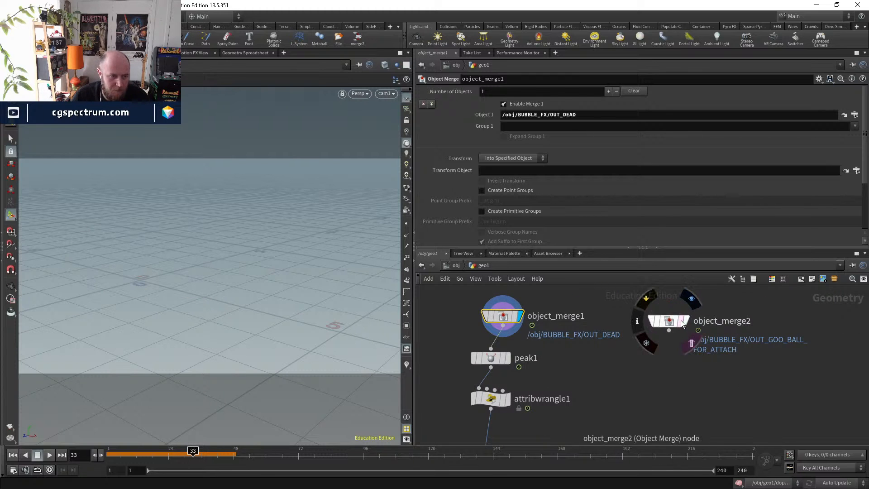
# - Template the goo ball geometry in object_merge3, display it and step back to frame 31
pyautogui.moveTo(590, 414); pyautogui.dragTo(853, 371, button='middle')
pyautogui.moveTo(678, 368); pyautogui.dragTo(768, 357, button='middle')
pyautogui.moveTo(555, 370); pyautogui.dragTo(574, 368, button='middle')
pyautogui.click(632, 334)
pyautogui.moveTo(630, 324); pyautogui.dragTo(578, 320, button='middle')
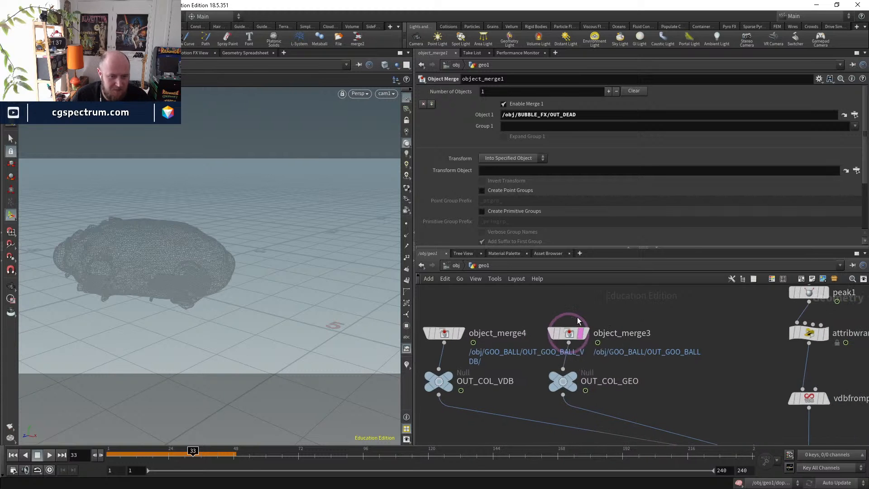
pyautogui.click(586, 334)
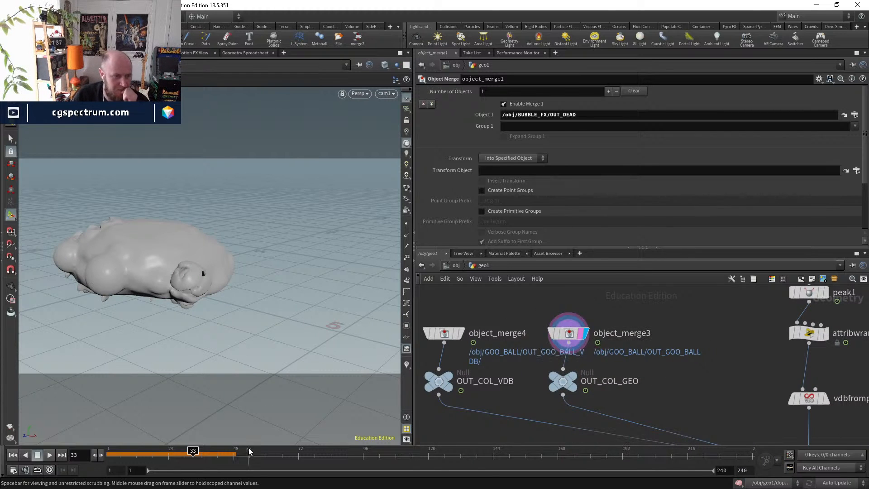
pyautogui.press('Left')
pyautogui.press('Left')
pyautogui.press('Left')
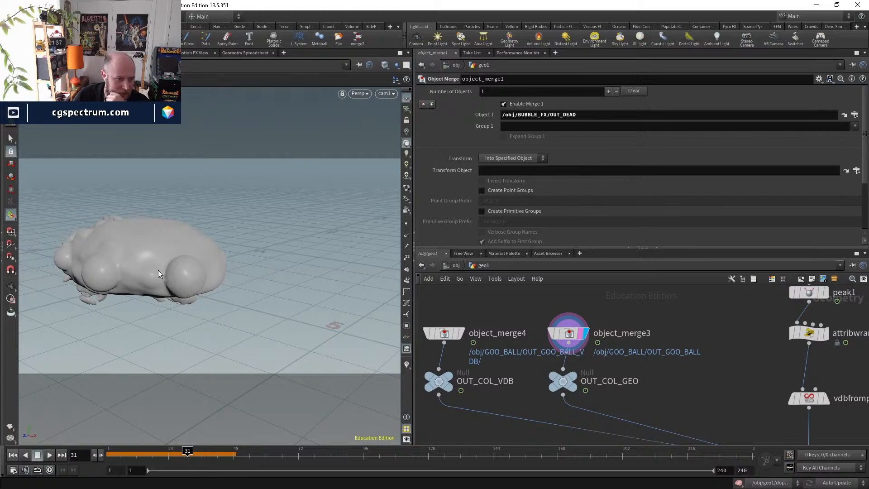
# - Display object_merge1 against the templated goo ball and step to frame 30 to compare the dead bubble with the surface
pyautogui.moveTo(733, 365); pyautogui.dragTo(597, 397, button='middle')
pyautogui.moveTo(719, 303); pyautogui.dragTo(700, 323, button='middle')
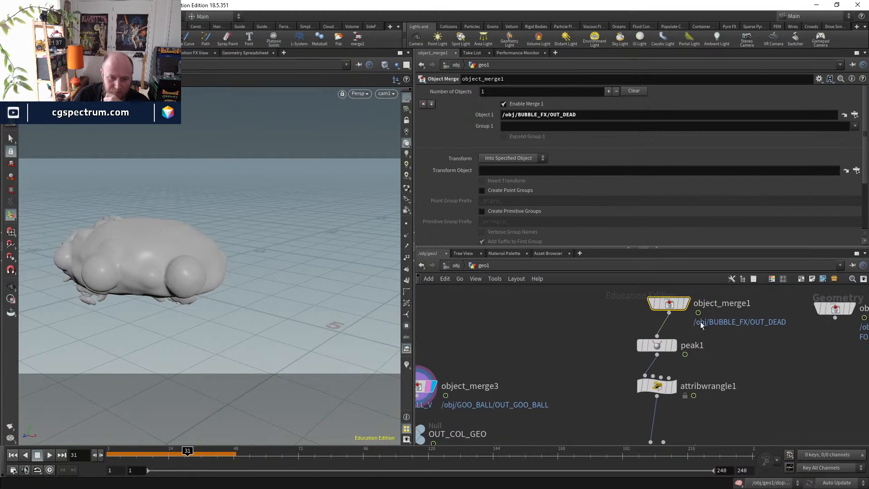
pyautogui.click(686, 304)
pyautogui.moveTo(528, 398); pyautogui.dragTo(560, 390, button='middle')
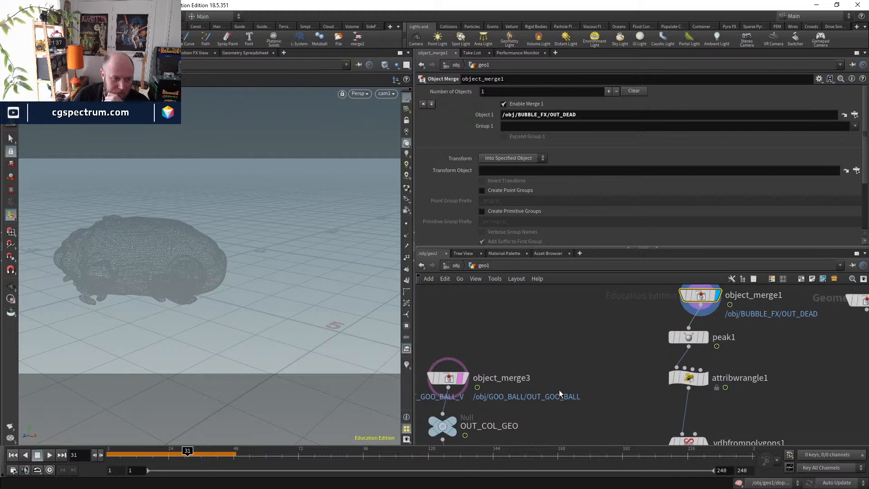
pyautogui.press('Left')
pyautogui.press('Left')
pyautogui.press('Left')
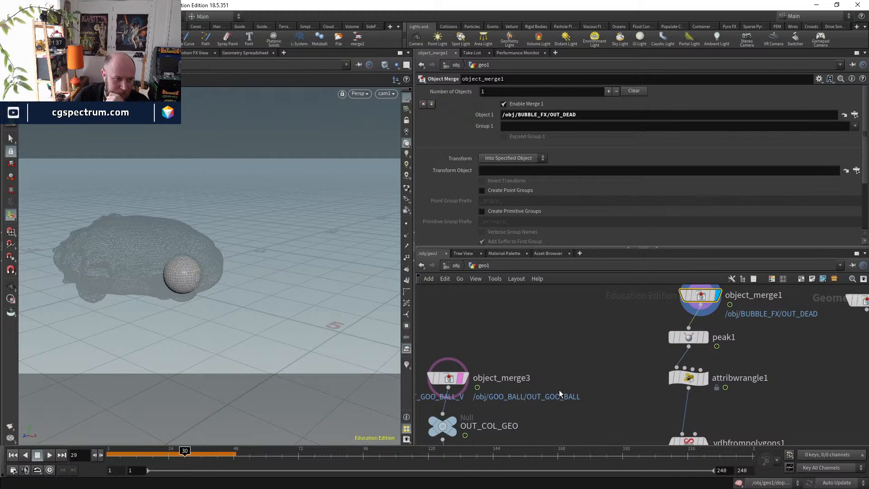
pyautogui.press('Right')
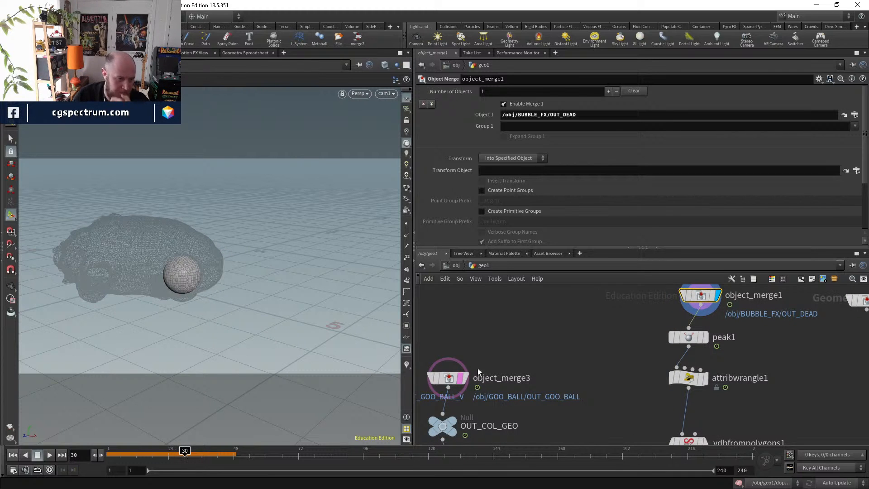
# - Inspect the dead bubble up close and display peak1 to compare the shrunken sphere with the goo ball surface
pyautogui.keyDown('alt'); pyautogui.moveTo(156, 295); pyautogui.dragTo(208, 268, button='right'); pyautogui.keyUp('alt')
pyautogui.keyDown('alt'); pyautogui.moveTo(208, 268); pyautogui.dragTo(222, 257); pyautogui.keyUp('alt')
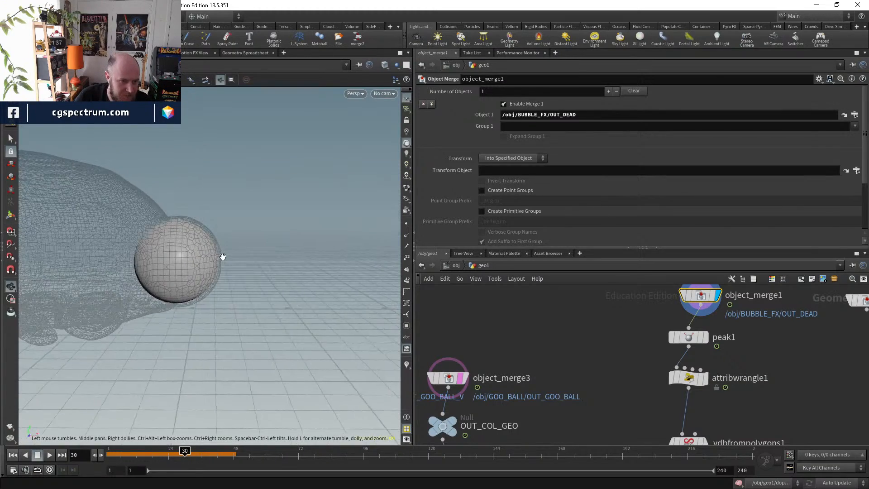
pyautogui.keyDown('alt'); pyautogui.moveTo(223, 257); pyautogui.dragTo(244, 255, button='right'); pyautogui.keyUp('alt')
pyautogui.click(706, 337)
pyautogui.click(688, 337)
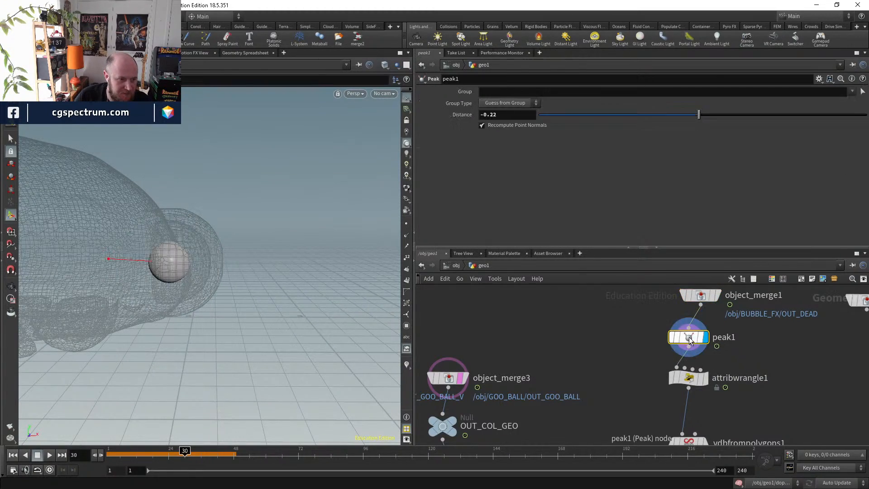
# - Display vdbfrompolygons1 and inspect the source fog inside the templated goo ball bubble
pyautogui.moveTo(748, 407); pyautogui.dragTo(681, 376, button='middle')
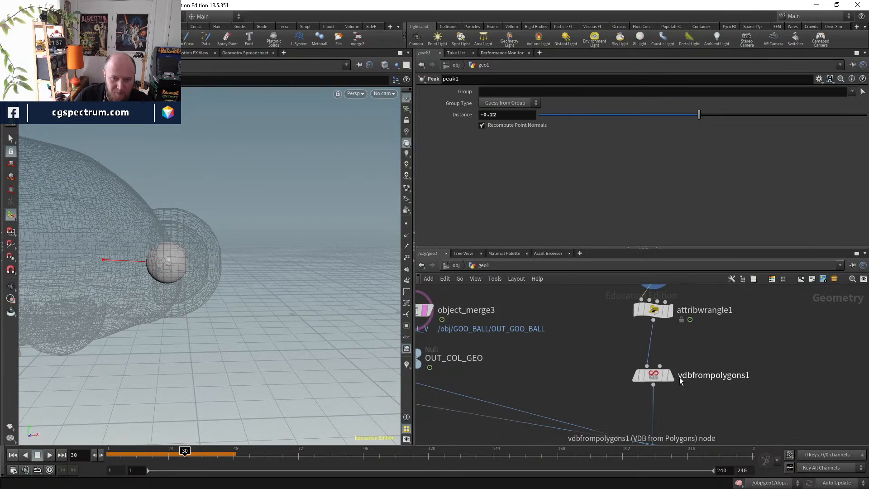
pyautogui.click(671, 375)
pyautogui.click(653, 375)
pyautogui.keyDown('alt'); pyautogui.moveTo(246, 299); pyautogui.dragTo(220, 295); pyautogui.keyUp('alt')
pyautogui.moveTo(712, 385); pyautogui.dragTo(681, 317, button='middle')
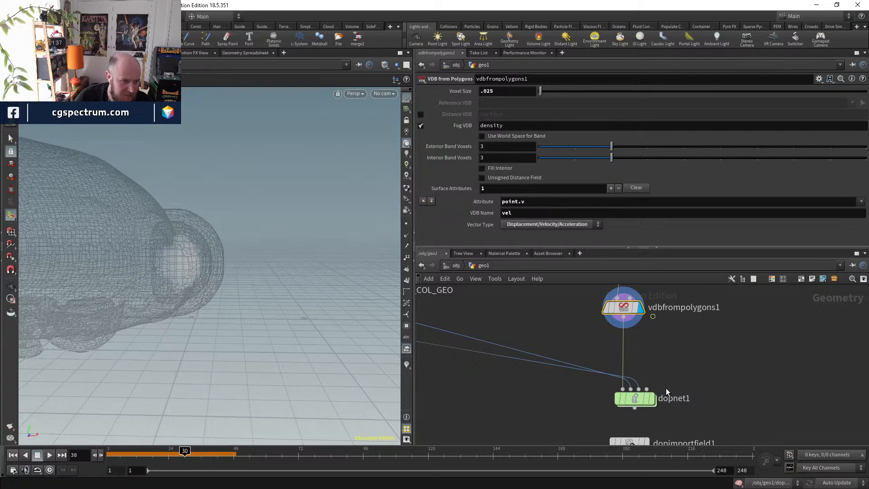
# - Display dopnet1 and then dopimportfield1, and inspect the simulated smoke inside the goo bubble at frame 30
pyautogui.click(652, 399)
pyautogui.click(640, 400)
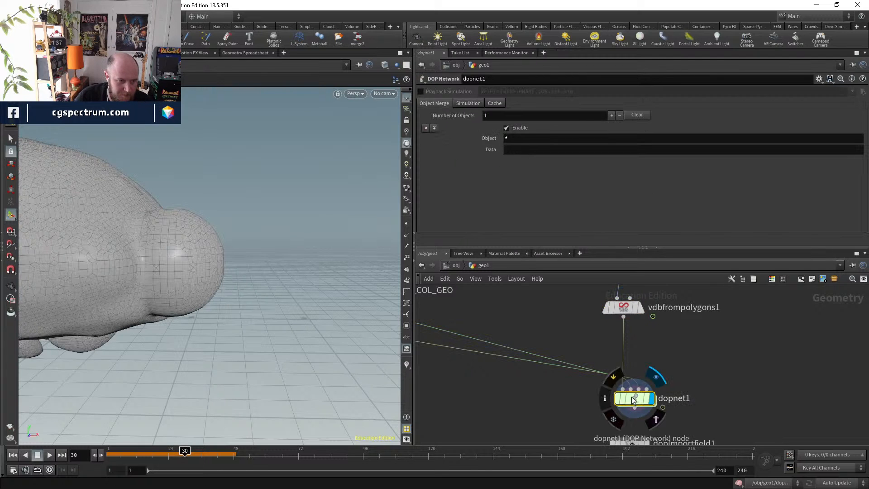
pyautogui.moveTo(690, 415); pyautogui.dragTo(685, 355, button='middle')
pyautogui.click(642, 383)
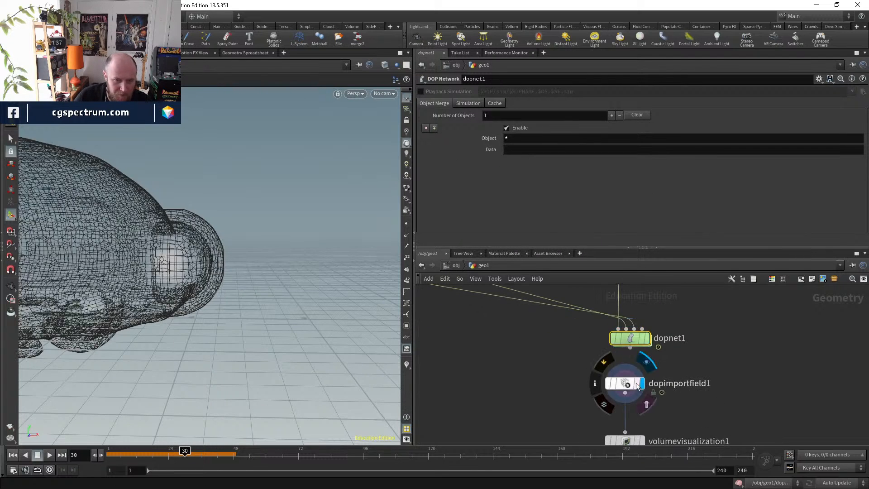
pyautogui.click(628, 384)
pyautogui.keyDown('alt'); pyautogui.moveTo(295, 310); pyautogui.dragTo(204, 299); pyautogui.keyUp('alt')
pyautogui.press('Right')
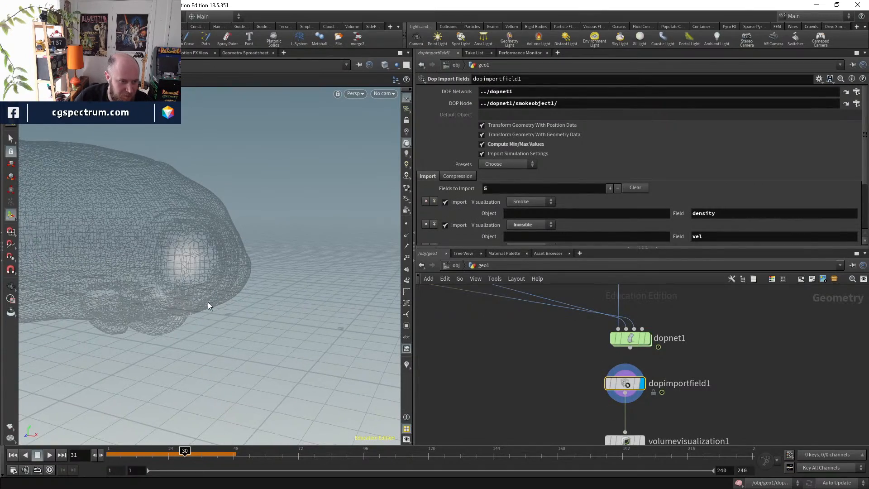
pyautogui.press('Left')
pyautogui.keyDown('alt'); pyautogui.moveTo(186, 283); pyautogui.dragTo(210, 225, button='right'); pyautogui.keyUp('alt')
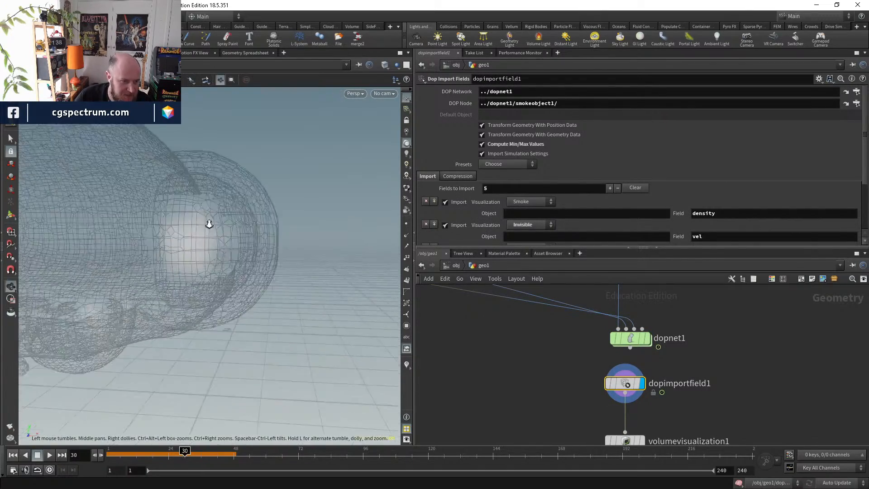
# - Set peak1's Distance to -0.1, checking the smoke source against the goo bubble
pyautogui.moveTo(210, 225)
pyautogui.keyDown('alt'); pyautogui.mouseDown()
pyautogui.moveTo(249, 262)
pyautogui.moveTo(287, 260)
pyautogui.moveTo(202, 268)
pyautogui.moveTo(209, 266)
pyautogui.moveTo(220, 326)
pyautogui.moveTo(192, 314)
pyautogui.mouseUp(); pyautogui.keyUp('alt')
pyautogui.press('w')
pyautogui.moveTo(754, 346); pyautogui.dragTo(661, 425, button='middle')
pyautogui.click(588, 346)
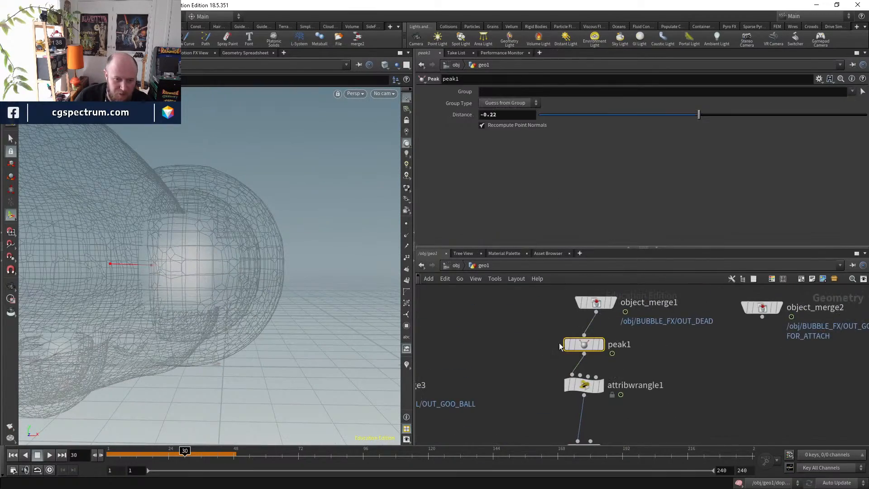
pyautogui.moveTo(568, 346)
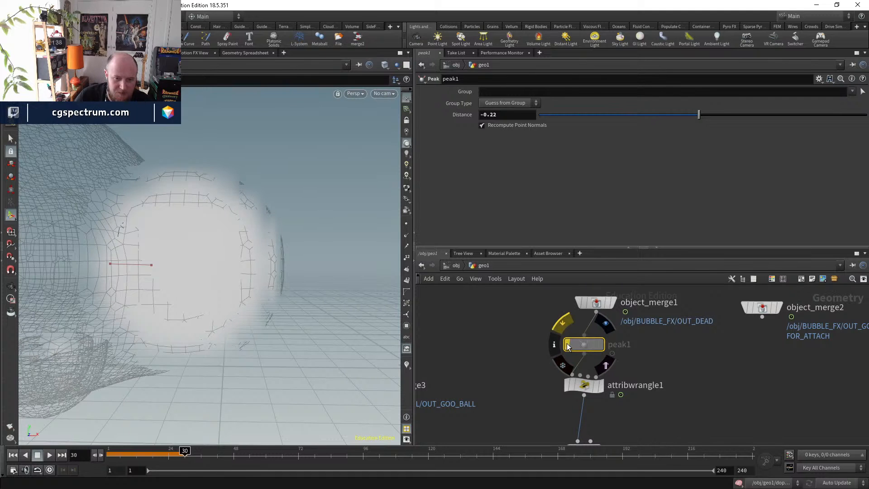
pyautogui.click(568, 346)
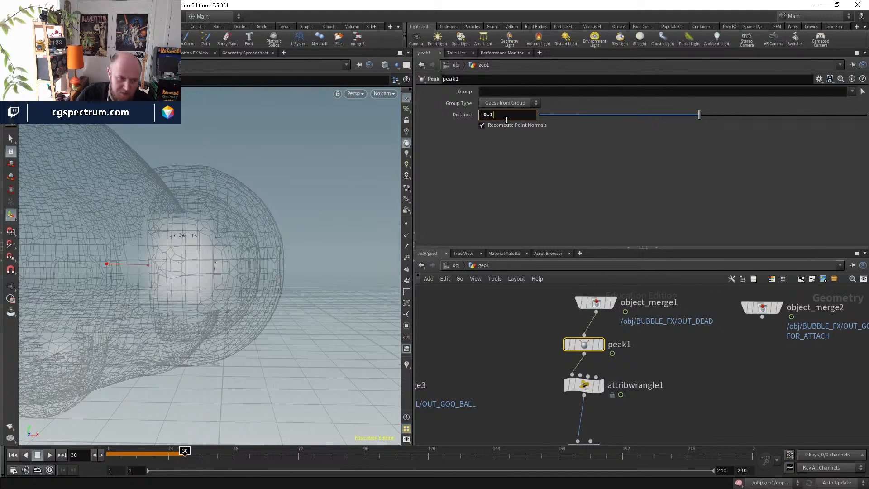
pyautogui.press('Return')
# - Display vdbfrompolygons1 and inspect its source fog inside the templated goo bubble
pyautogui.moveTo(651, 437); pyautogui.dragTo(606, 394, button='middle')
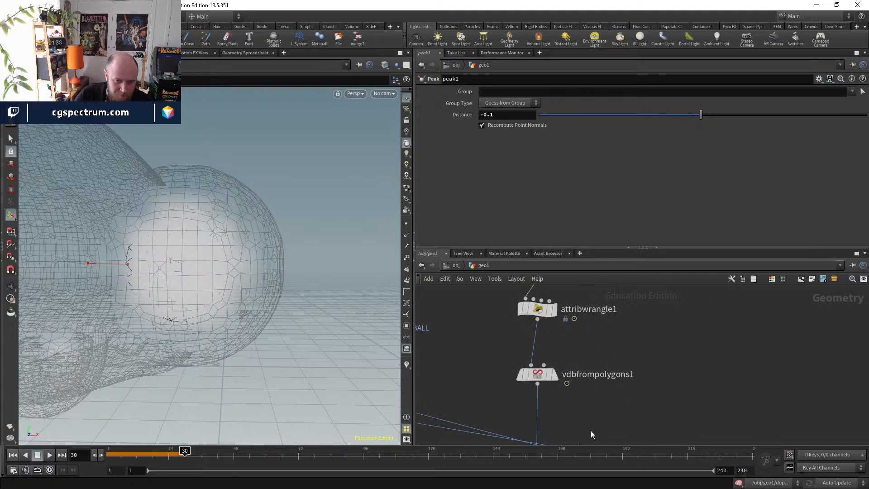
pyautogui.click(555, 375)
pyautogui.click(539, 375)
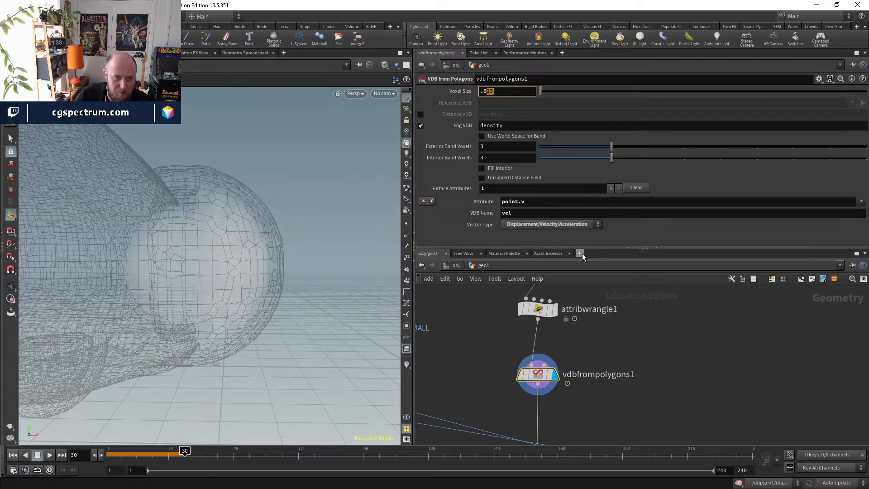
# - Play volumevisualization1's green smoke from frame 1 as seen through cam1
pyautogui.moveTo(619, 344); pyautogui.dragTo(602, 271, button='middle')
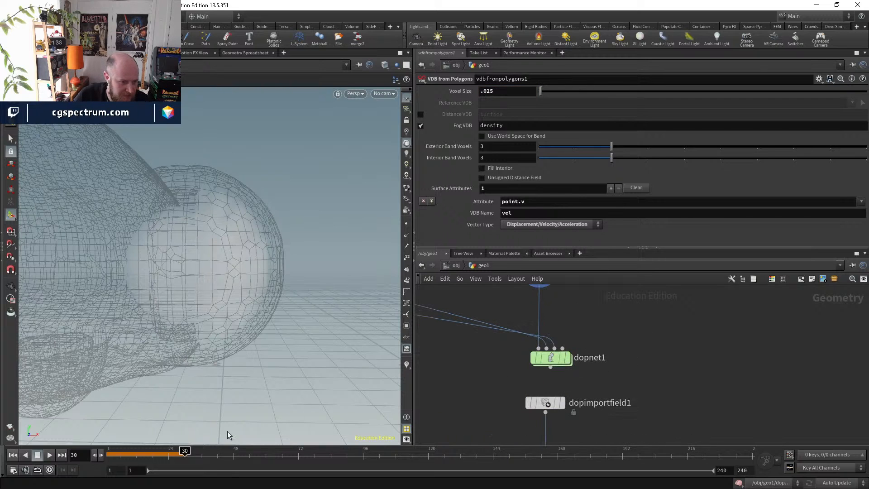
pyautogui.moveTo(163, 450); pyautogui.dragTo(111, 450)
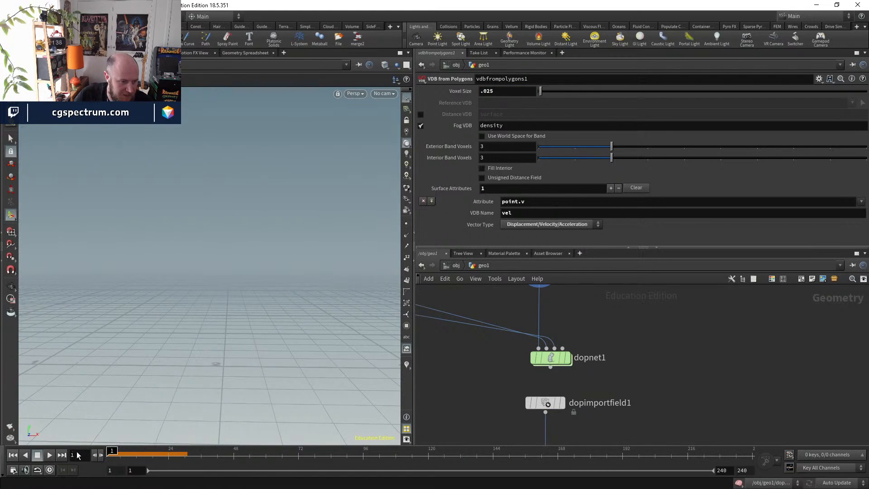
pyautogui.click(389, 94)
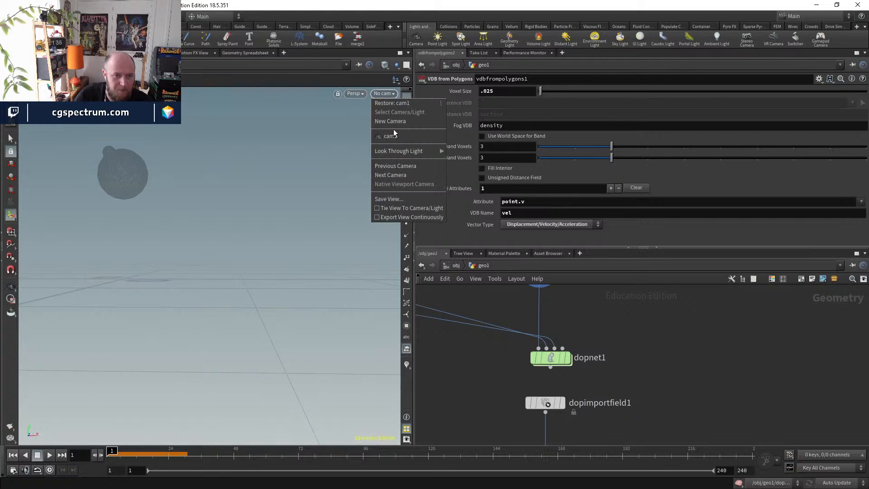
pyautogui.click(393, 131)
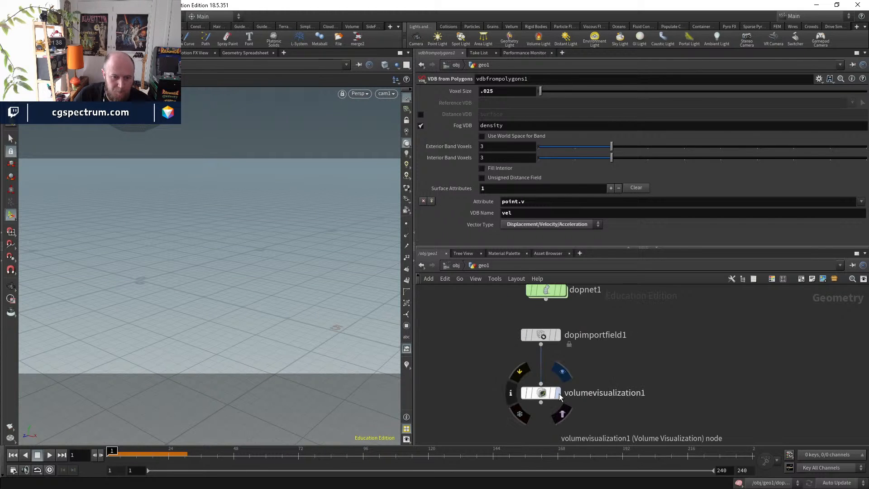
pyautogui.click(541, 392)
pyautogui.click(50, 455)
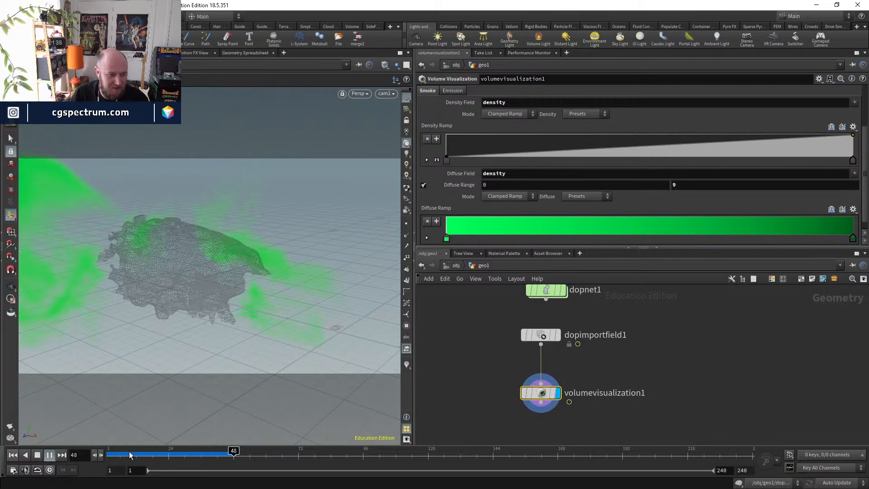
# - Return to frame 1 and set attribwrangle1's VEX expression to v@v=v@N*0.5;
pyautogui.moveTo(129, 455); pyautogui.dragTo(104, 449)
pyautogui.moveTo(689, 332); pyautogui.dragTo(700, 408, button='middle')
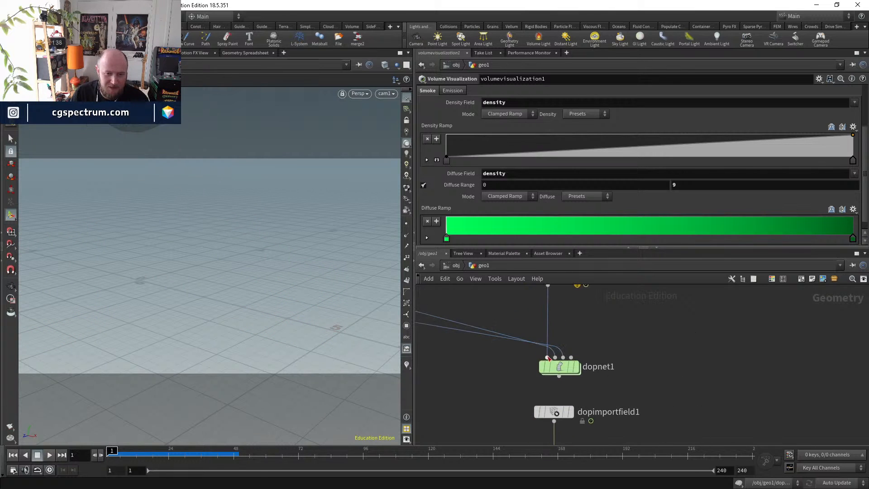
pyautogui.click(562, 369)
pyautogui.moveTo(594, 326); pyautogui.dragTo(617, 421, button='middle')
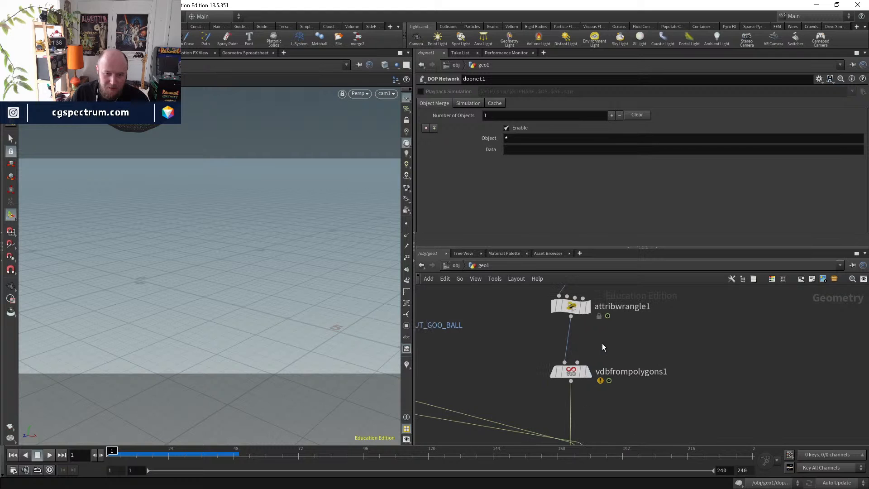
pyautogui.click(572, 307)
pyautogui.click(450, 146)
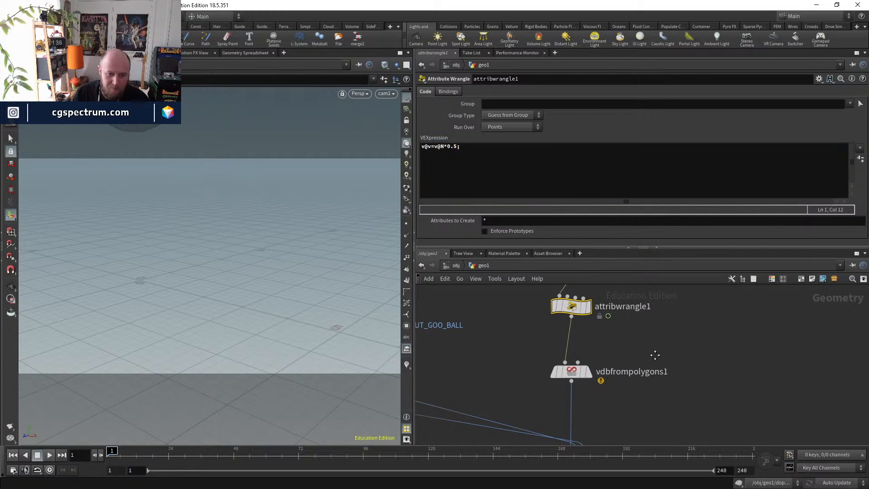
# - Enter dopnet1, play the pyro simulation from frame 1 and review the smoke, ending at frame 55
pyautogui.moveTo(656, 353); pyautogui.dragTo(657, 267, button='middle')
pyautogui.doubleClick(562, 375)
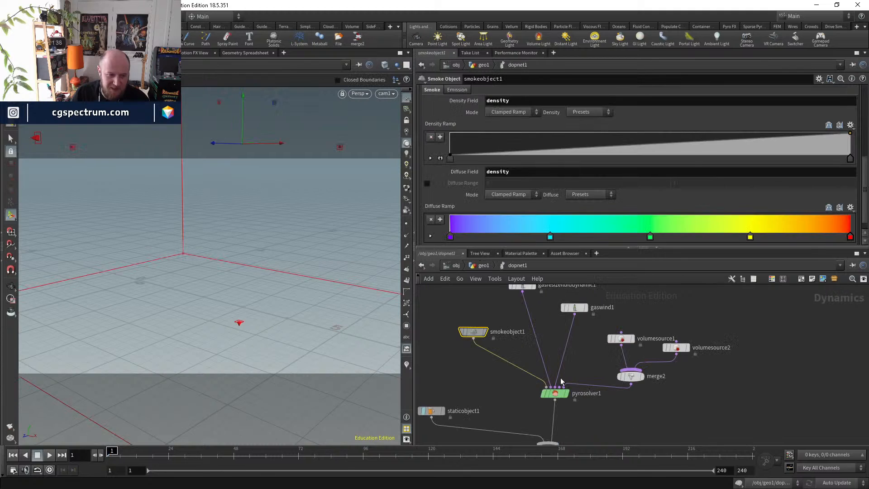
pyautogui.click(49, 455)
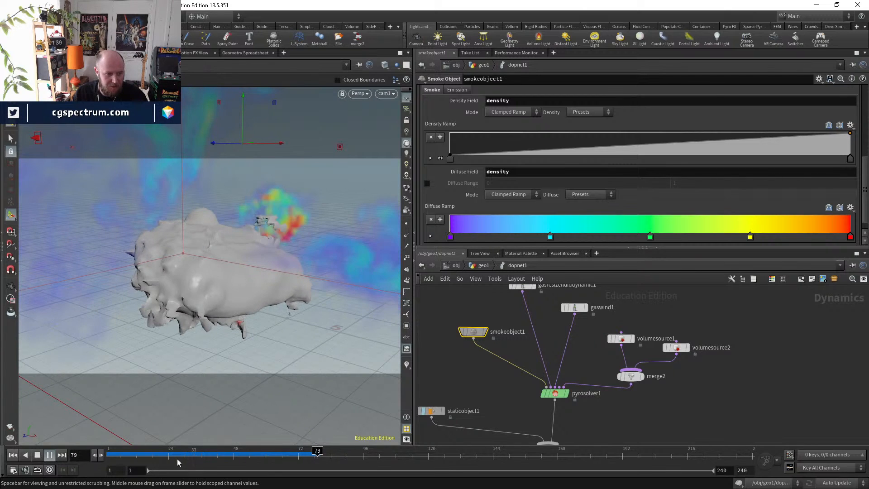
pyautogui.moveTo(180, 463); pyautogui.dragTo(262, 470)
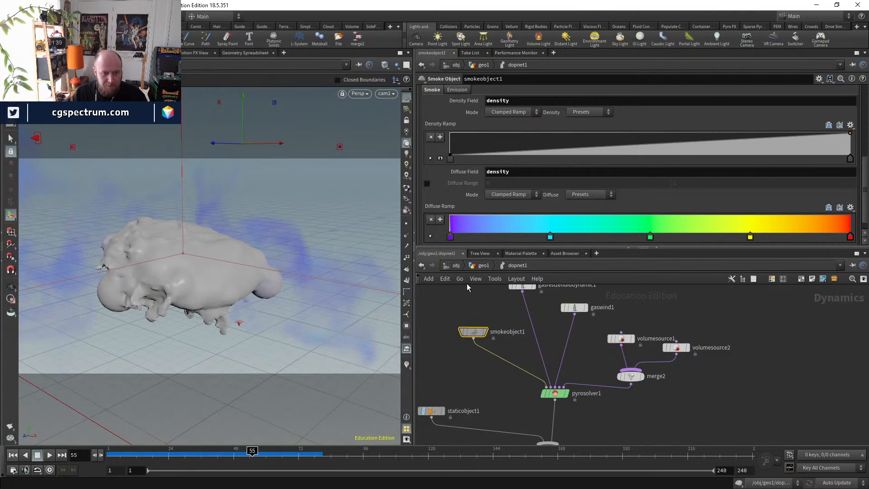
# - Return to geo1, select volumevisualization1 and review its green smoke up to frame 64
pyautogui.click(483, 266)
pyautogui.moveTo(645, 413); pyautogui.dragTo(628, 320, button='middle')
pyautogui.click(541, 387)
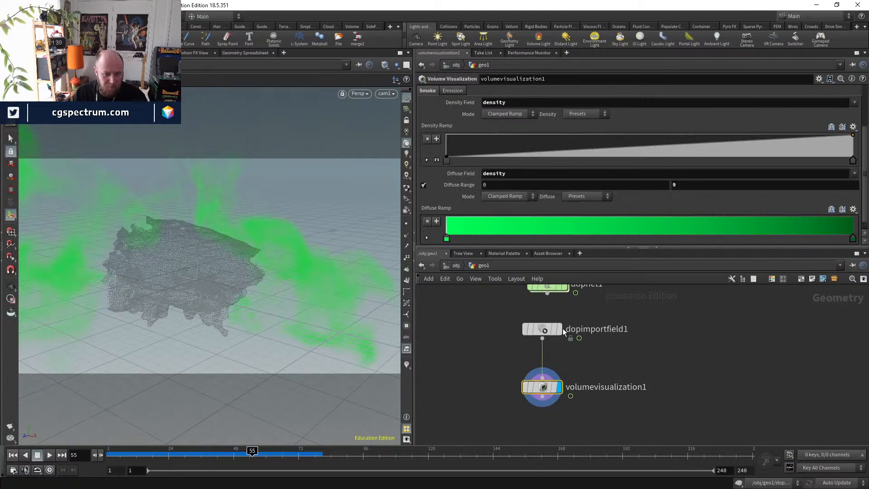
pyautogui.scroll(3, 533, 183)
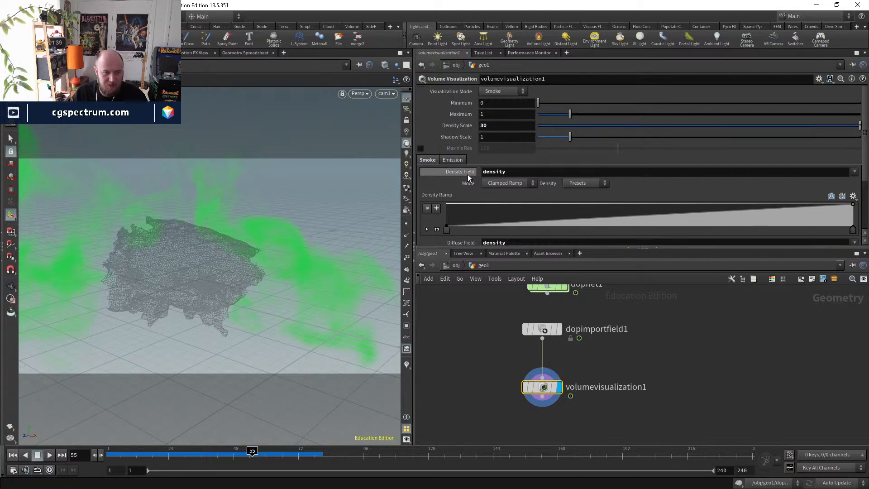
pyautogui.moveTo(204, 462); pyautogui.dragTo(277, 456)
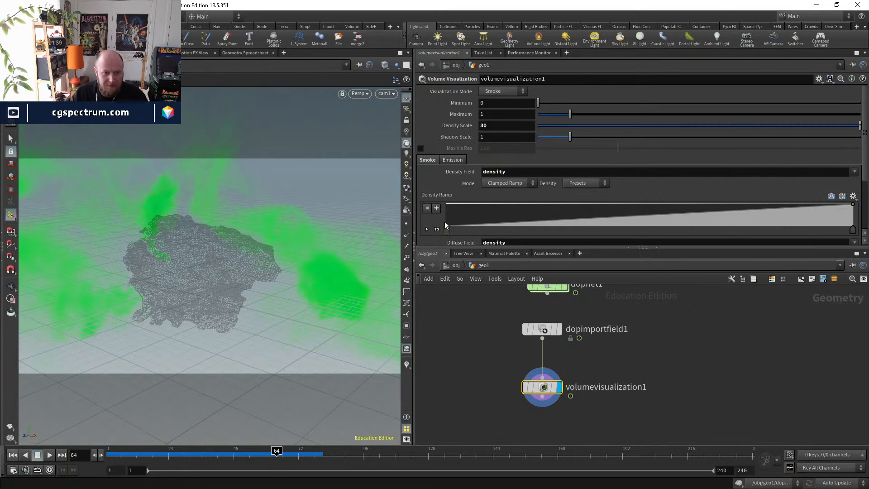
# - Try a low point near the dense end of volumevisualization1's density ramp and review the smoke at frame 58
pyautogui.moveTo(446, 229); pyautogui.dragTo(741, 222)
pyautogui.moveTo(200, 460); pyautogui.dragTo(318, 458)
pyautogui.moveTo(158, 458); pyautogui.dragTo(260, 455)
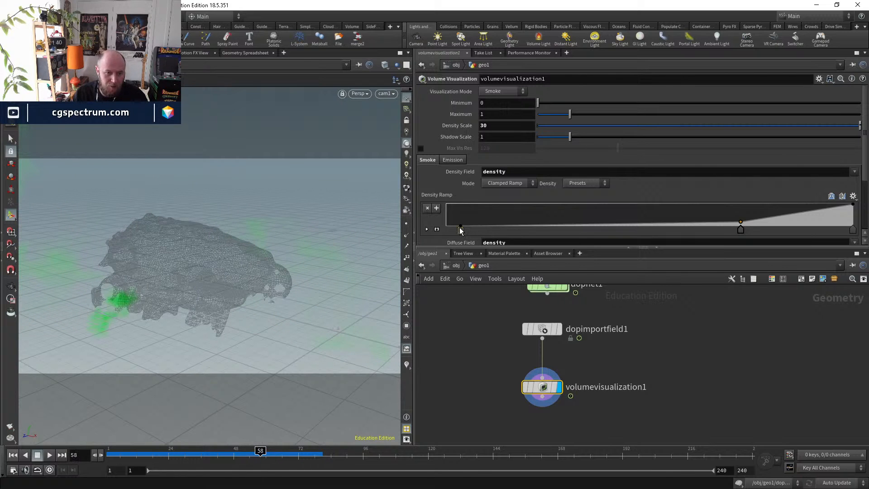
# - Try a steeper density ramp with a low point near the start and a high point about a third along
pyautogui.moveTo(461, 230); pyautogui.dragTo(438, 232)
pyautogui.moveTo(745, 233); pyautogui.dragTo(571, 207)
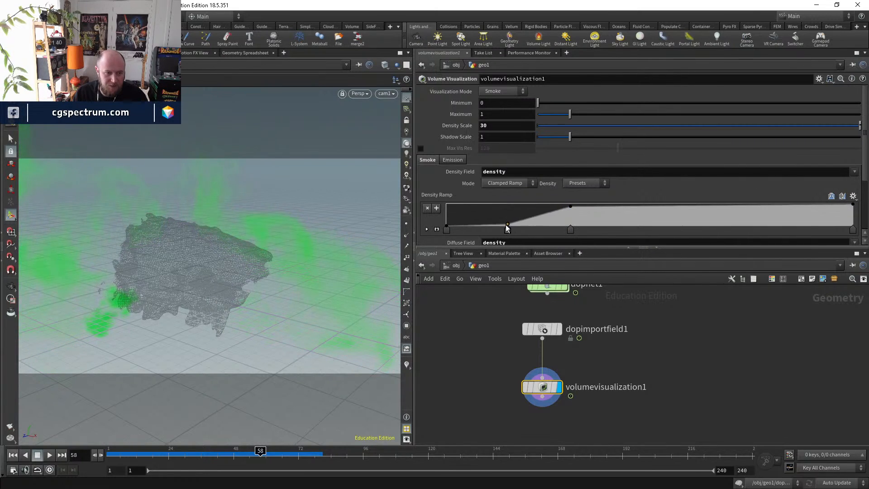
pyautogui.moveTo(507, 225); pyautogui.dragTo(469, 230)
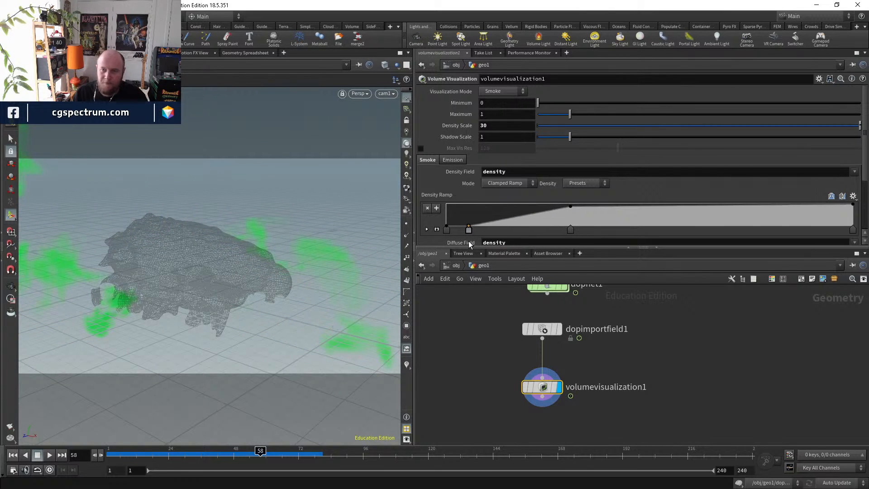
pyautogui.moveTo(186, 454); pyautogui.dragTo(277, 467)
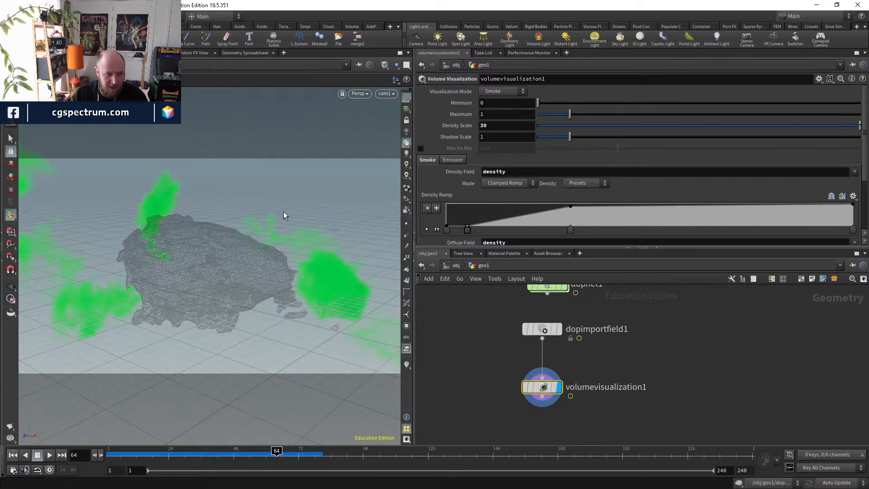
# - Remove the two intermediate density ramp points while viewing the smoke at frame 71
pyautogui.click(297, 455)
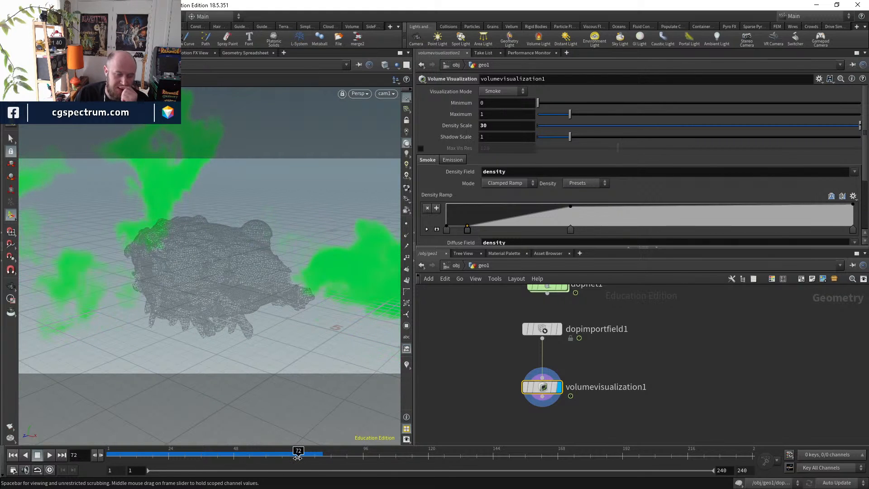
pyautogui.press('Left')
pyautogui.moveTo(570, 230); pyautogui.dragTo(835, 230)
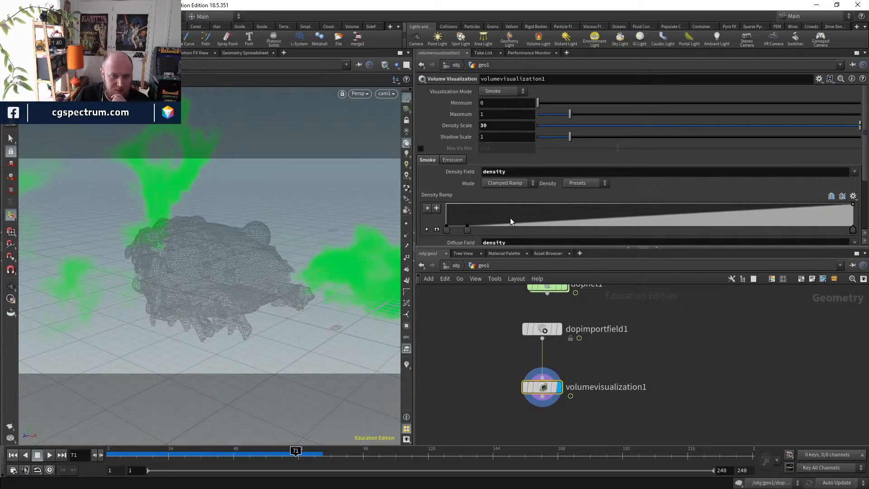
pyautogui.moveTo(470, 229); pyautogui.dragTo(462, 257)
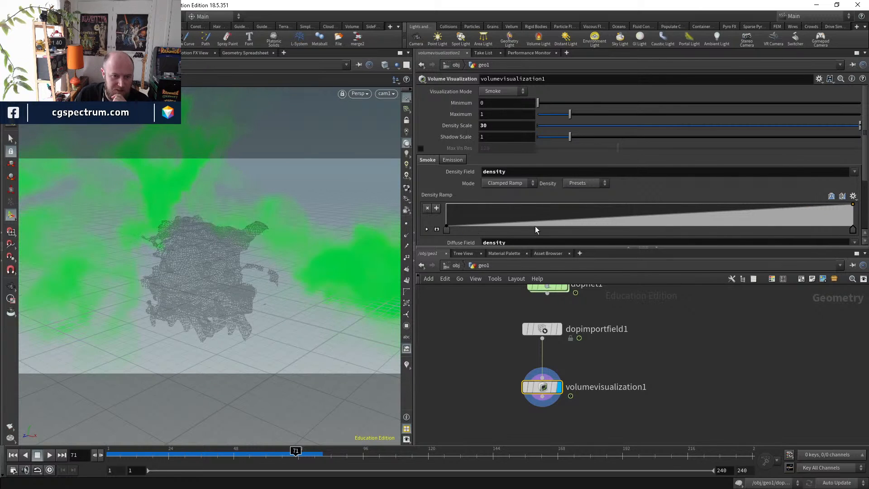
# - Add a low density ramp point slightly over a third along and review the thinned smoke up to frame 63
pyautogui.moveTo(535, 229); pyautogui.dragTo(596, 224)
pyautogui.click(236, 453)
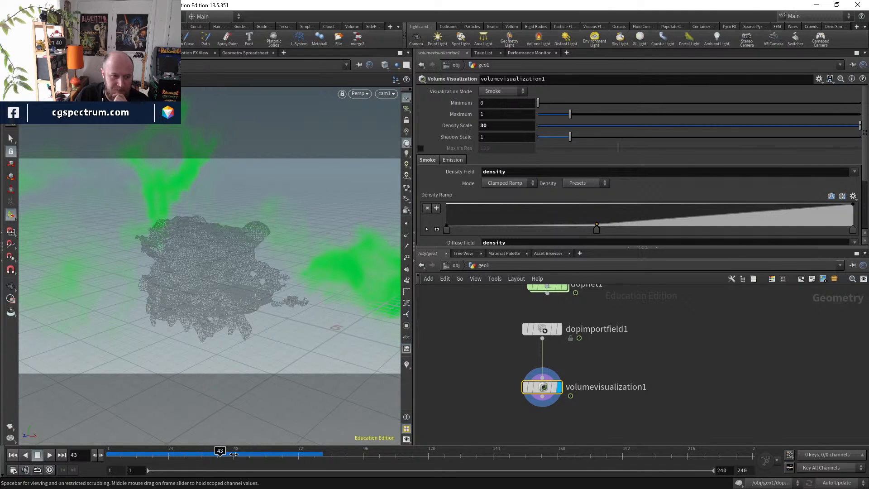
pyautogui.moveTo(237, 452); pyautogui.dragTo(274, 453)
# - Go up to the object level and review the smoke around the solid goo ball up to frame 74
pyautogui.click(457, 267)
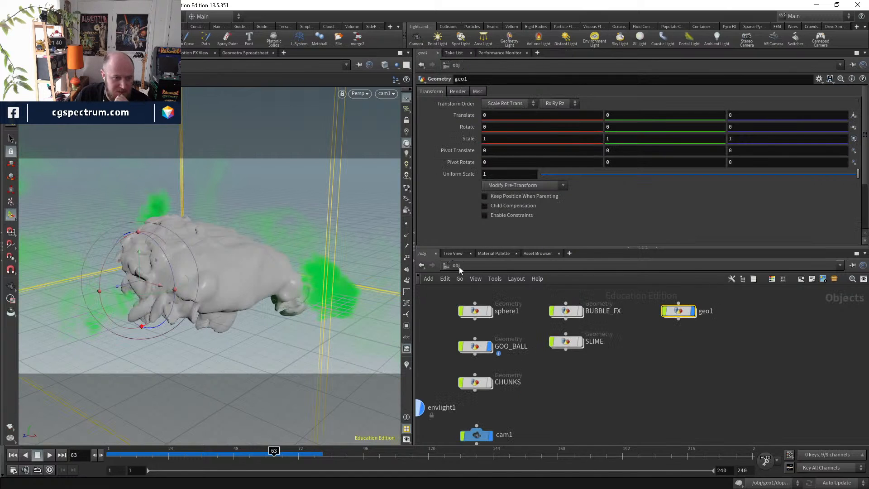
pyautogui.click(262, 454)
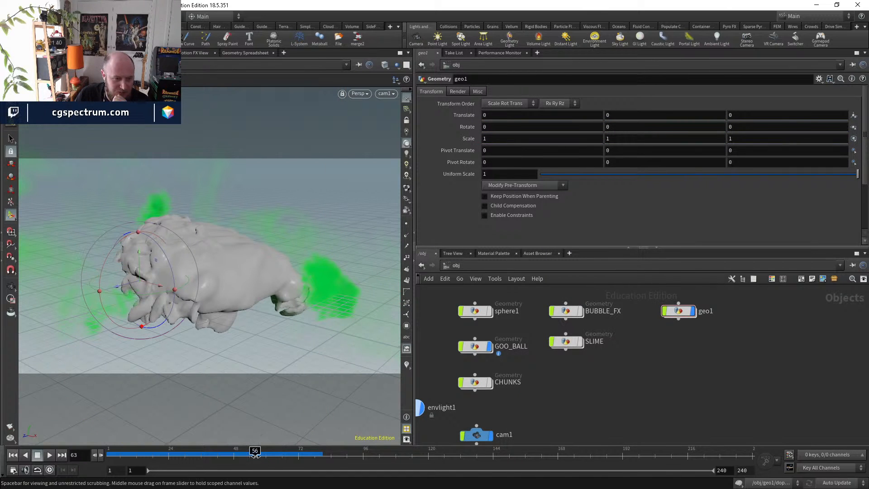
pyautogui.moveTo(266, 457); pyautogui.dragTo(303, 453)
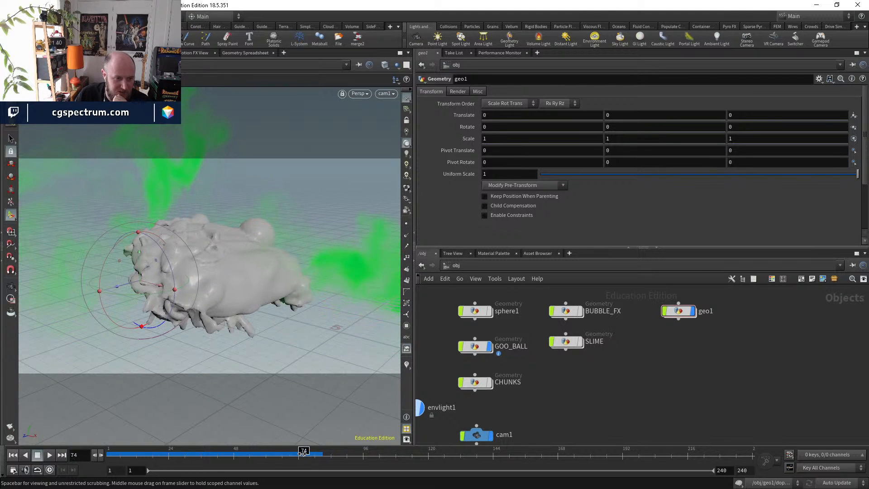
# - Inspect the upper goo bubble up close, stepping through frames 73 to 76 to check how the gas bursts out
pyautogui.keyDown('alt'); pyautogui.moveTo(312, 248); pyautogui.dragTo(250, 255); pyautogui.keyUp('alt')
pyautogui.keyDown('alt'); pyautogui.moveTo(250, 255); pyautogui.dragTo(291, 277, button='right'); pyautogui.keyUp('alt')
pyautogui.moveTo(303, 452); pyautogui.dragTo(299, 454)
pyautogui.press('Right')
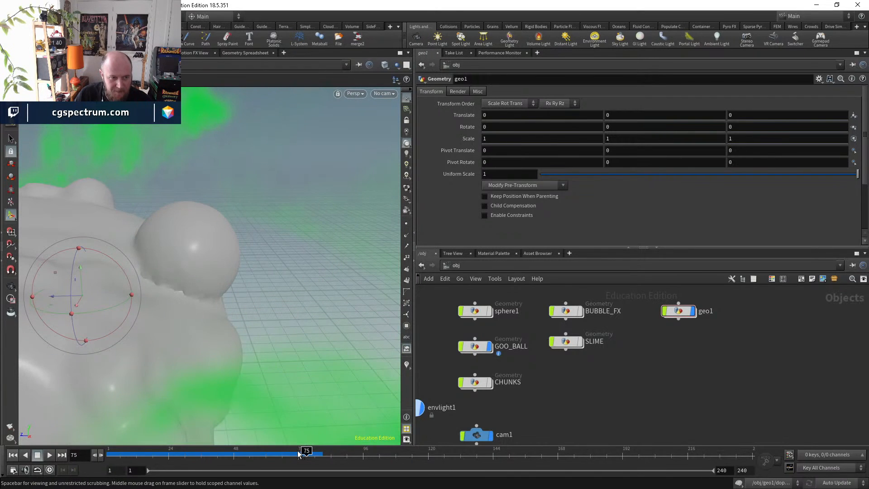
pyautogui.press('Left')
pyautogui.press('Left')
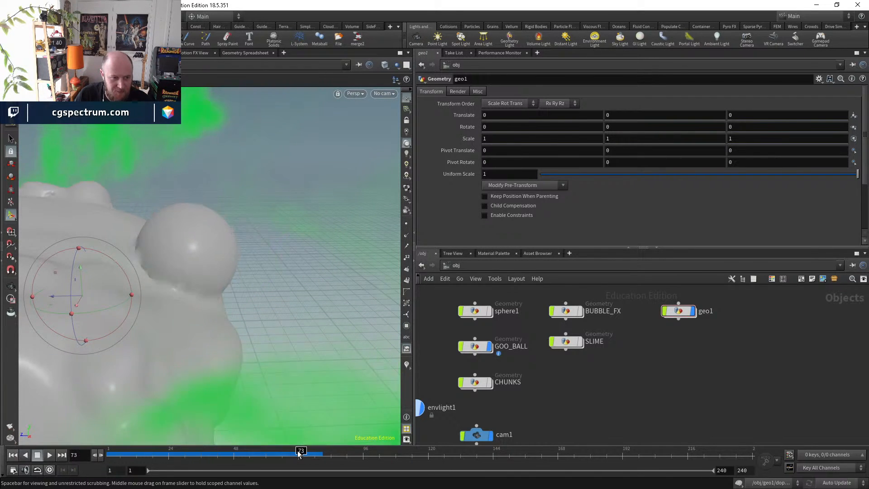
pyautogui.press('Right')
pyautogui.press('Right')
pyautogui.press('Right')
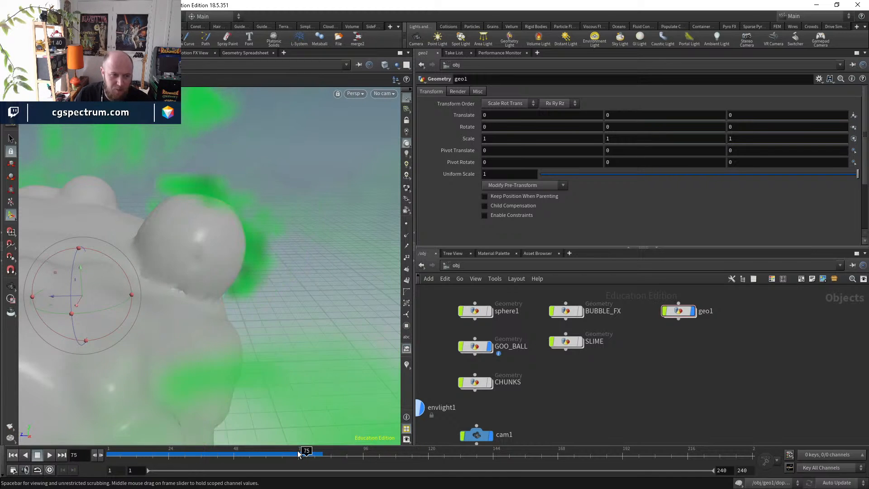
pyautogui.press('Right')
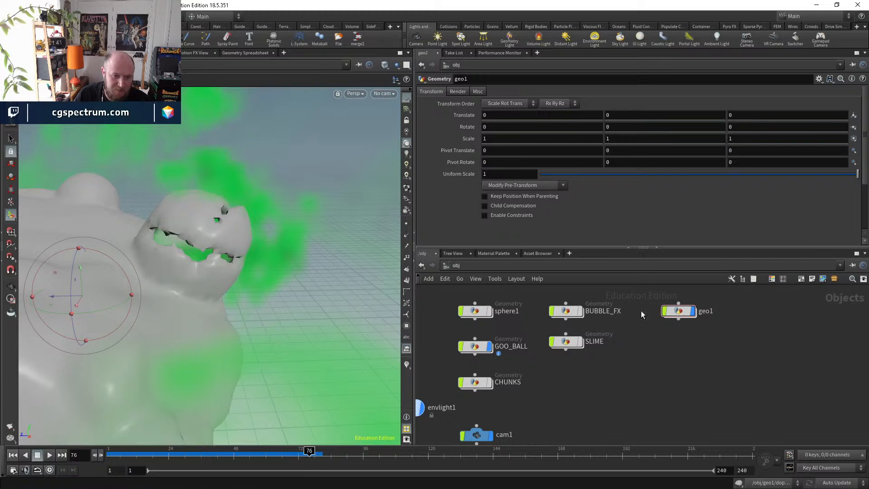
pyautogui.press('Escape')
pyautogui.moveTo(297, 281); pyautogui.dragTo(261, 275)
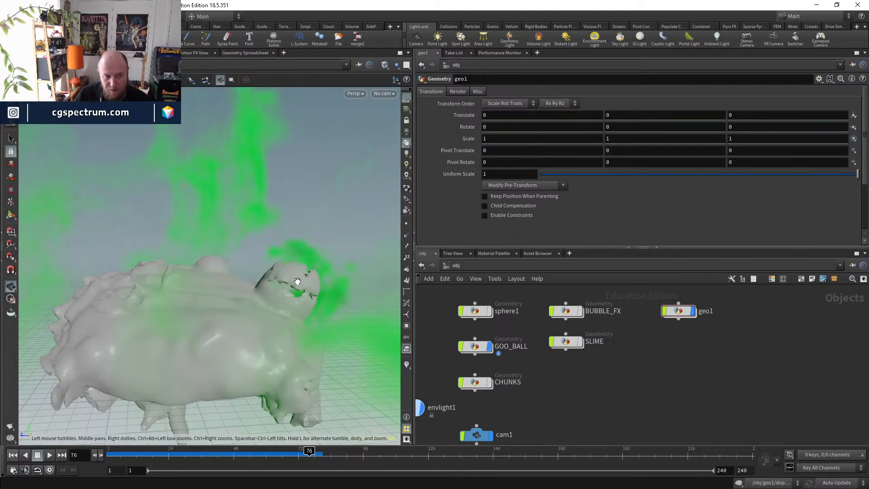
# - Enter the geo1 network, display object_merge1 and jump to its source node OUT_DEAD in BUBBLE_FX
pyautogui.press('r')
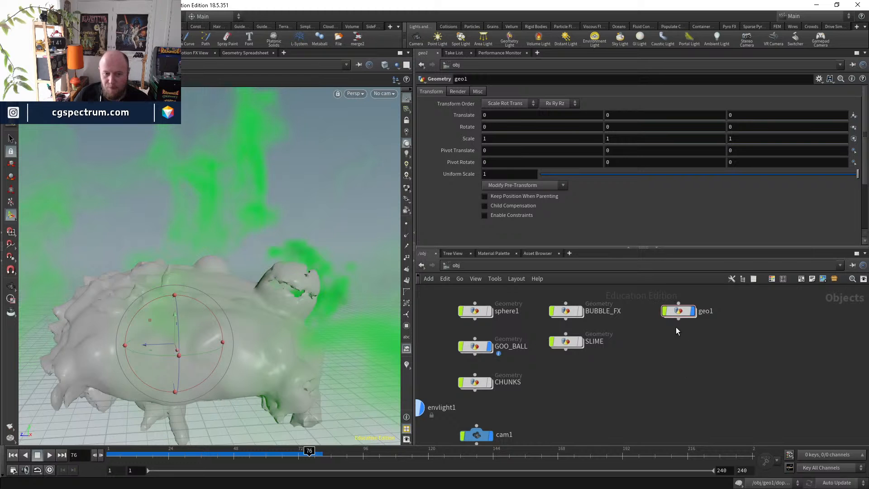
pyautogui.doubleClick(679, 310)
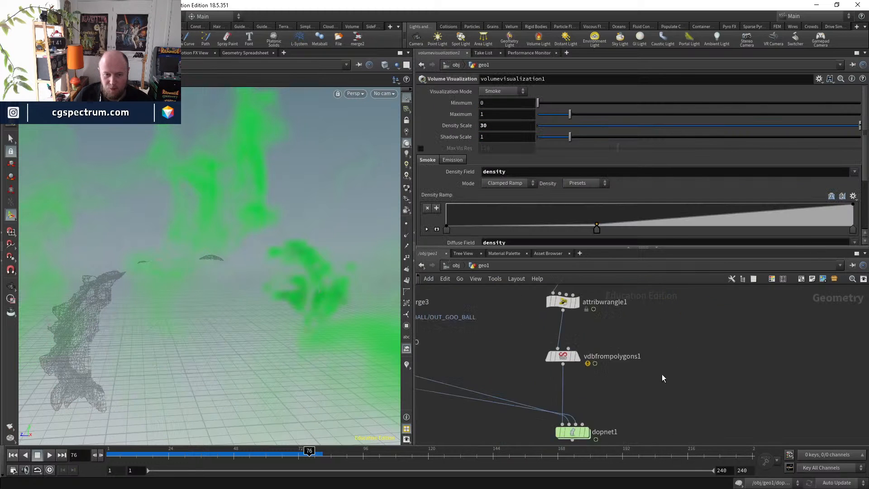
pyautogui.scroll(-3, 662, 375)
pyautogui.moveTo(662, 375); pyautogui.dragTo(655, 424, button='middle')
pyautogui.scroll(5, 624, 422)
pyautogui.moveTo(589, 394); pyautogui.dragTo(561, 384)
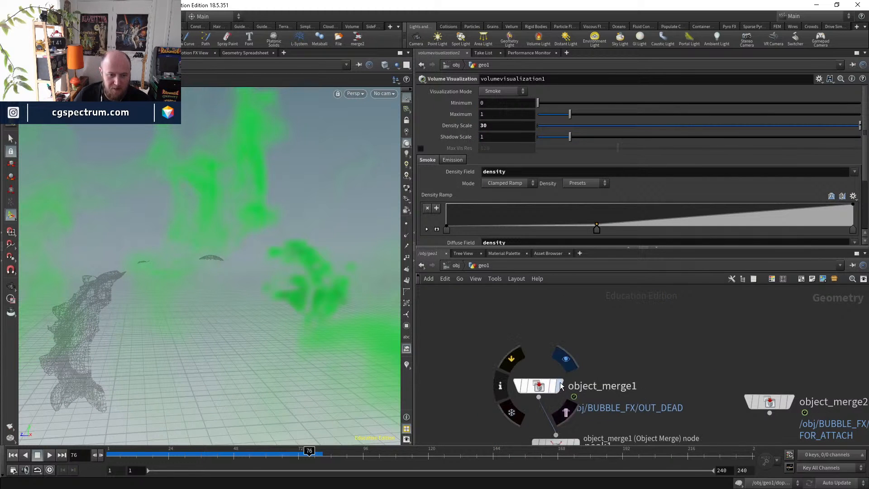
pyautogui.click(562, 385)
pyautogui.click(844, 116)
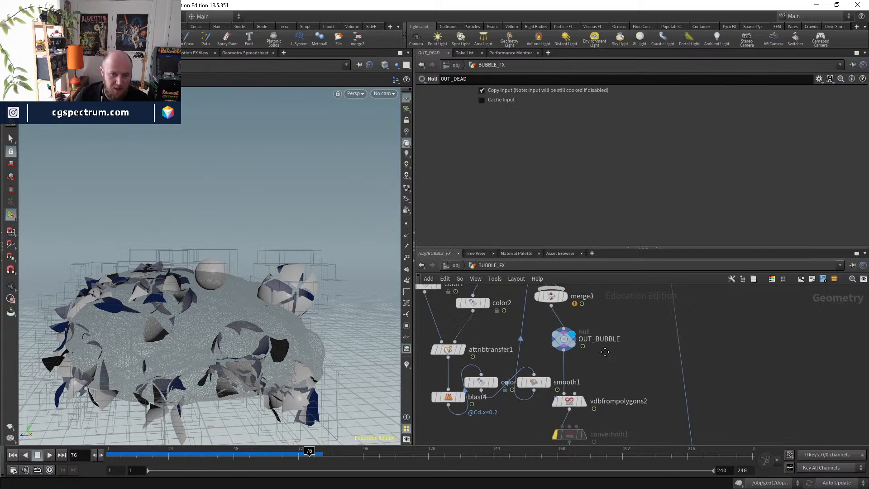
# - Duplicate the OUT_DEAD null, feed it straight from split1 ahead of blast1 and name it OUT_BEFORE_DEAD
pyautogui.scroll(4, 577, 341)
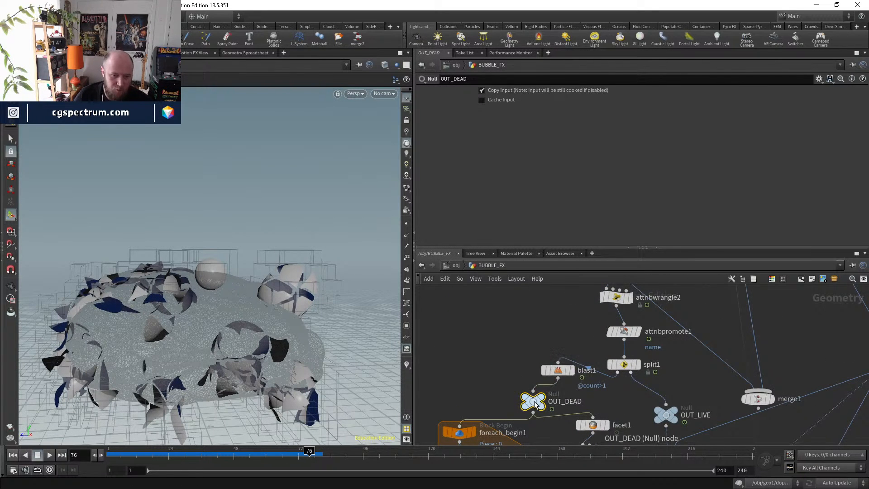
pyautogui.hotkey('ctrl', 'c')
pyautogui.hotkey('ctrl', 'v')
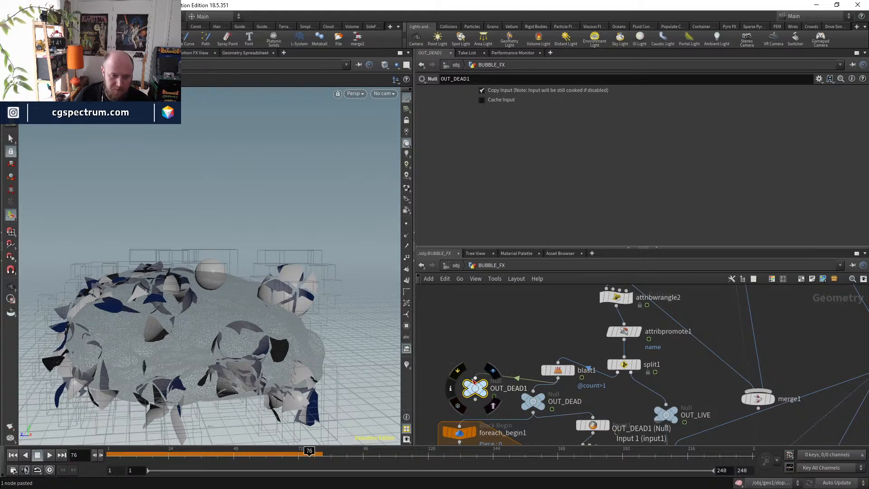
pyautogui.click(440, 357)
pyautogui.doubleClick(452, 353)
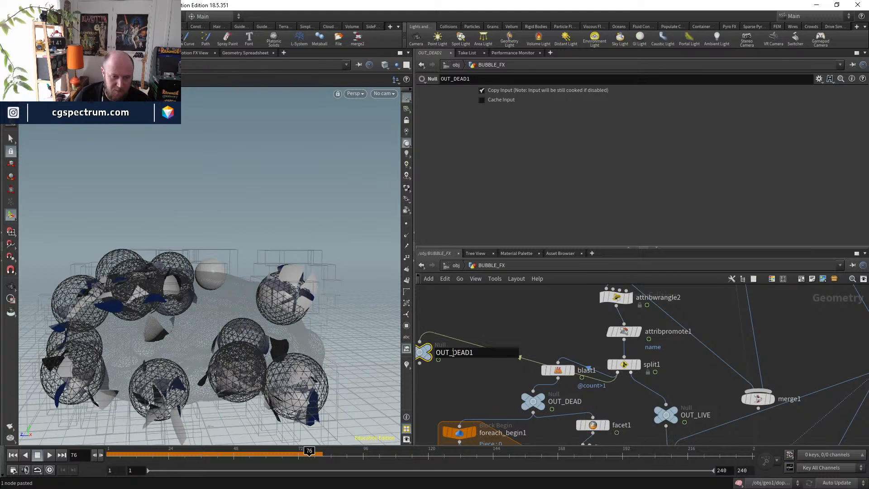
pyautogui.write('COUNT')
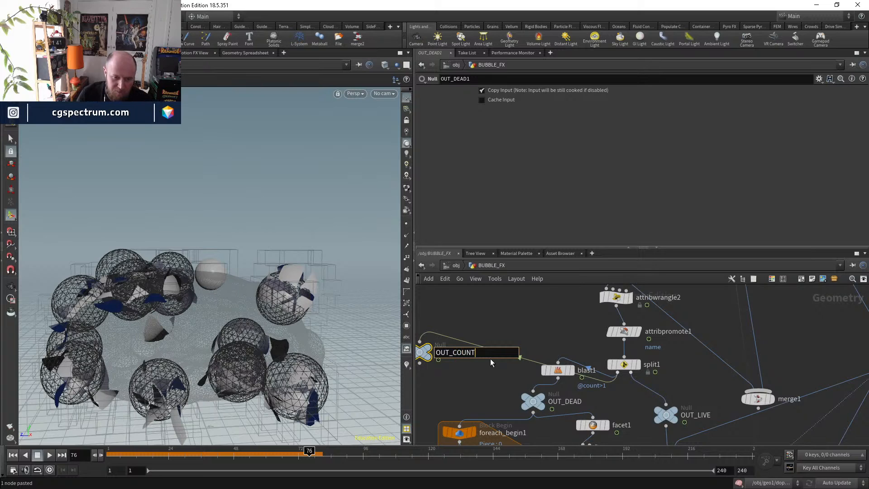
pyautogui.press('BackSpace')
pyautogui.press('BackSpace')
pyautogui.press('BackSpace')
pyautogui.press('BackSpace')
pyautogui.press('BackSpace')
pyautogui.write('BEFORE')
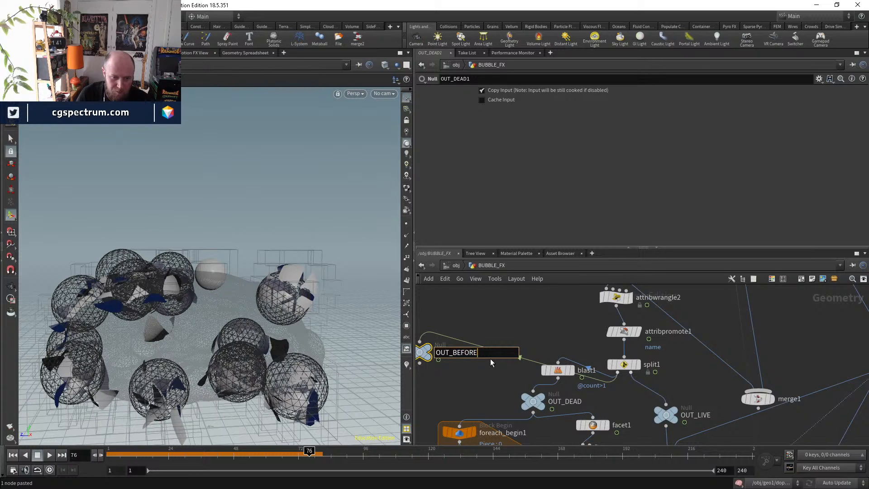
pyautogui.write('_DEAD')
pyautogui.press('Return')
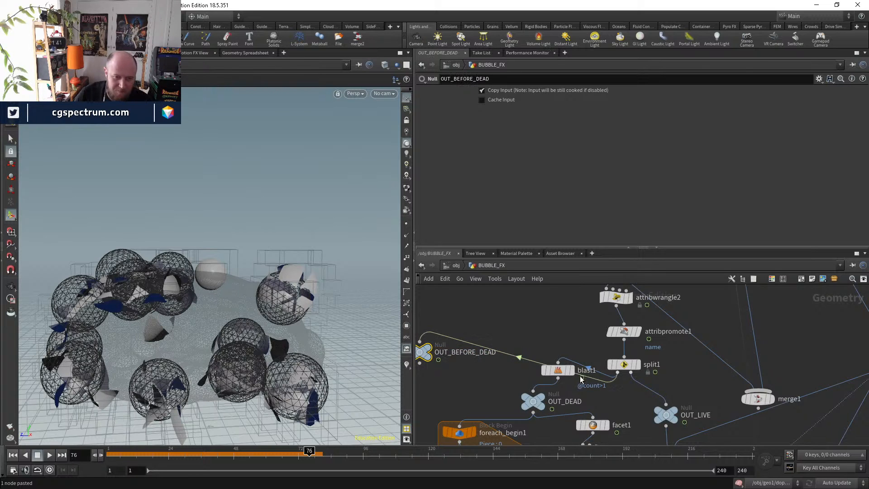
# - Copy the blast1 node from BUBBLE_FX and return to the geo1 network
pyautogui.click(561, 371)
pyautogui.hotkey('ctrl', 'c')
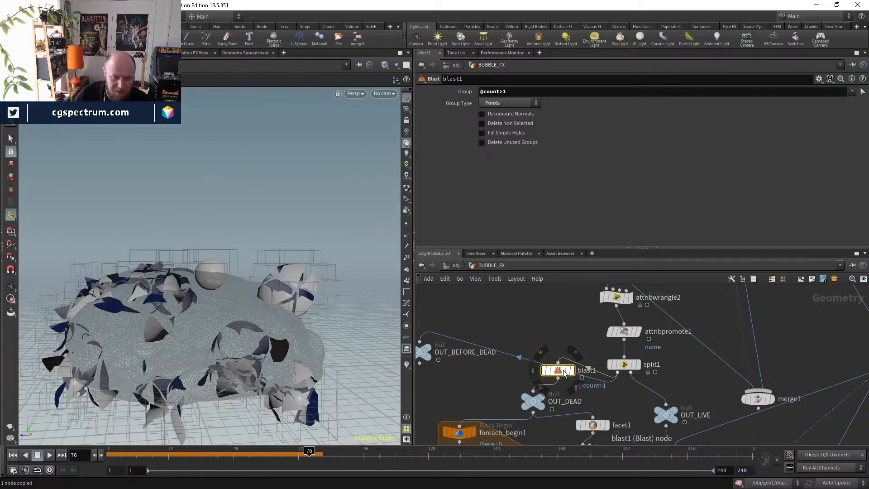
pyautogui.click(456, 266)
pyautogui.click(634, 324)
pyautogui.doubleClick(633, 325)
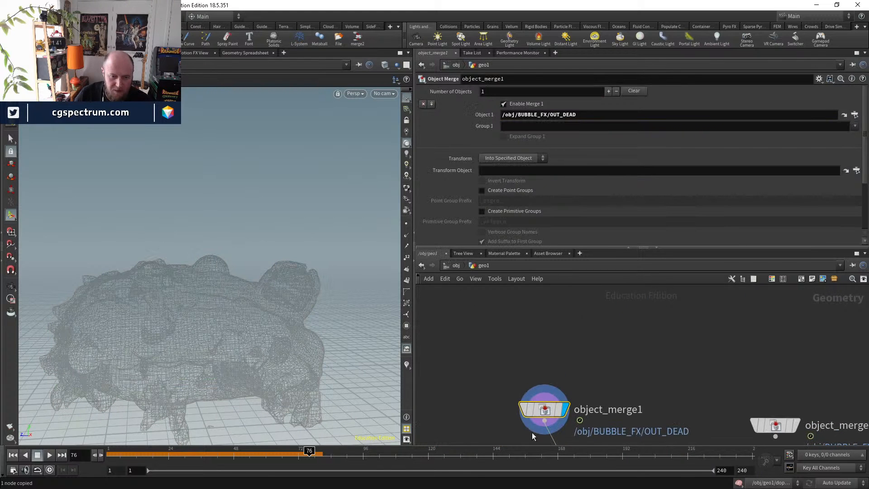
# - Point object_merge1 to /obj/BUBBLE_FX/OUT_BEFORE_DEAD/ as its source object
pyautogui.moveTo(562, 115); pyautogui.dragTo(639, 118)
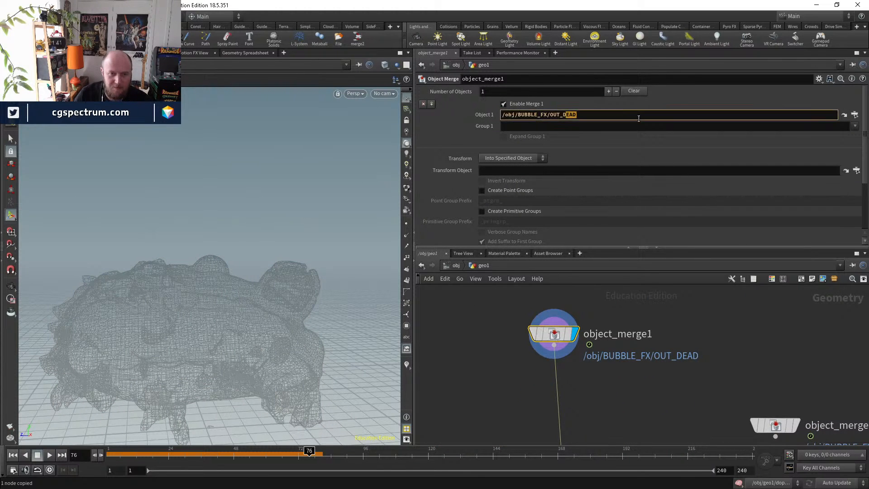
pyautogui.press('BackSpace')
pyautogui.press('BackSpace')
pyautogui.write('B')
pyautogui.press('Down')
pyautogui.press('Return')
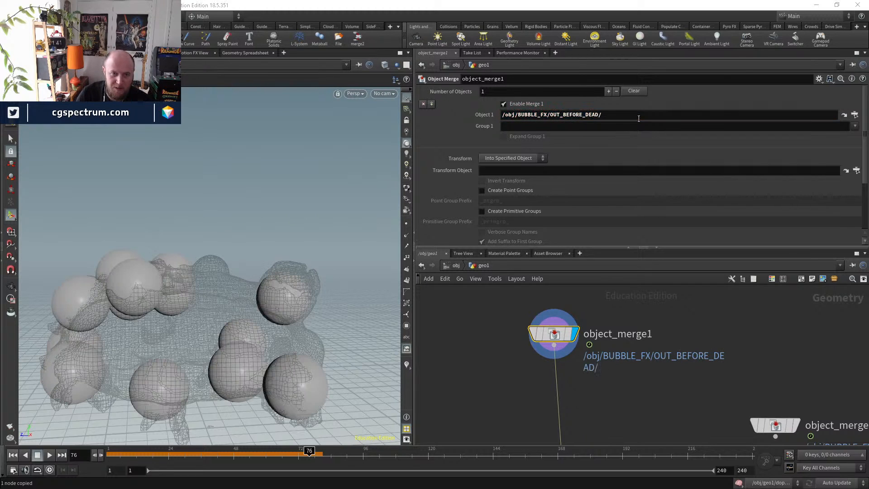
pyautogui.hotkey('ctrl', 'v')
pyautogui.moveTo(594, 412); pyautogui.dragTo(559, 400)
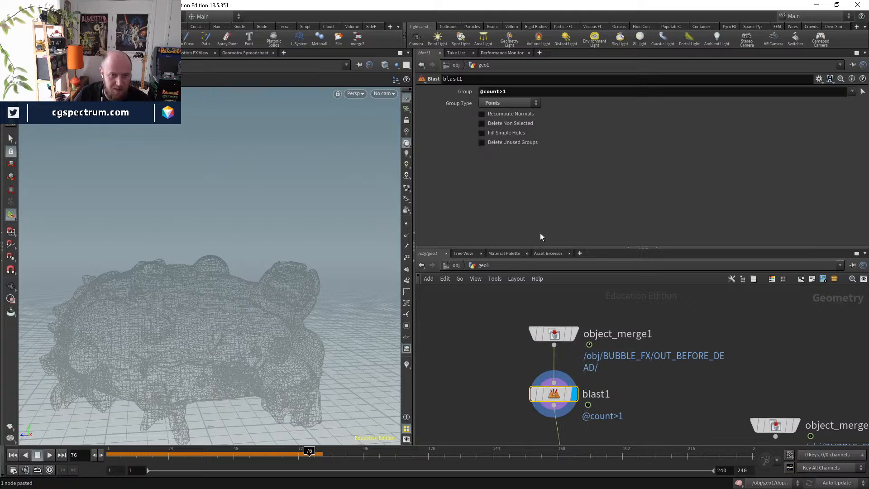
pyautogui.click(509, 93)
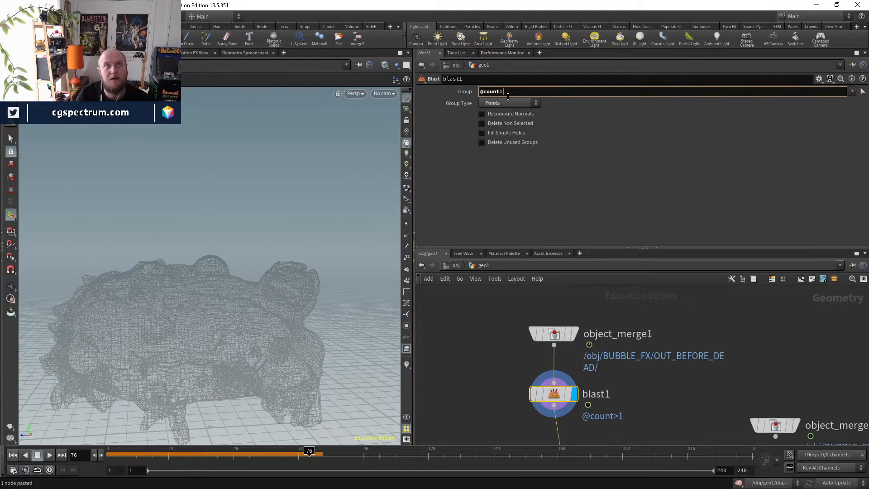
pyautogui.press('Return')
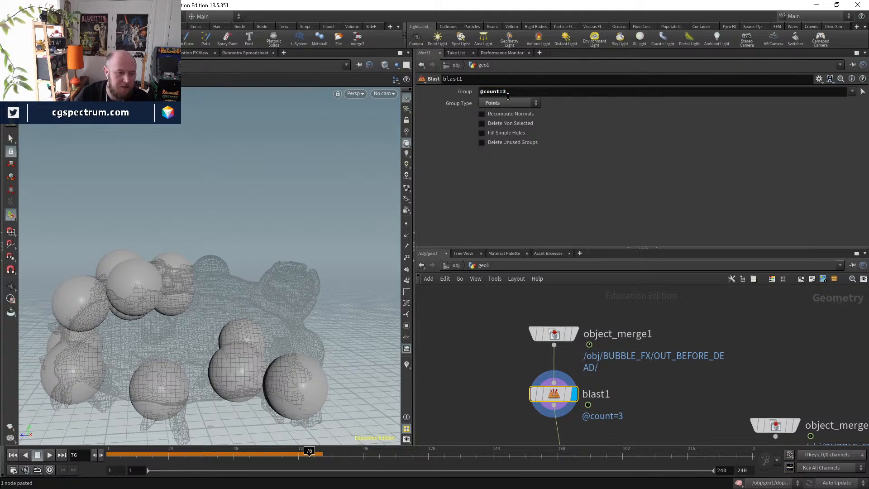
pyautogui.click(667, 381)
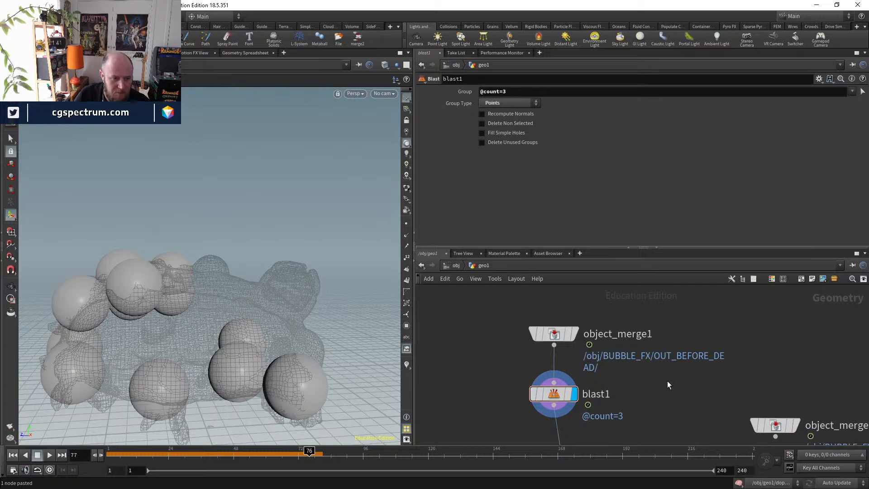
pyautogui.click(498, 91)
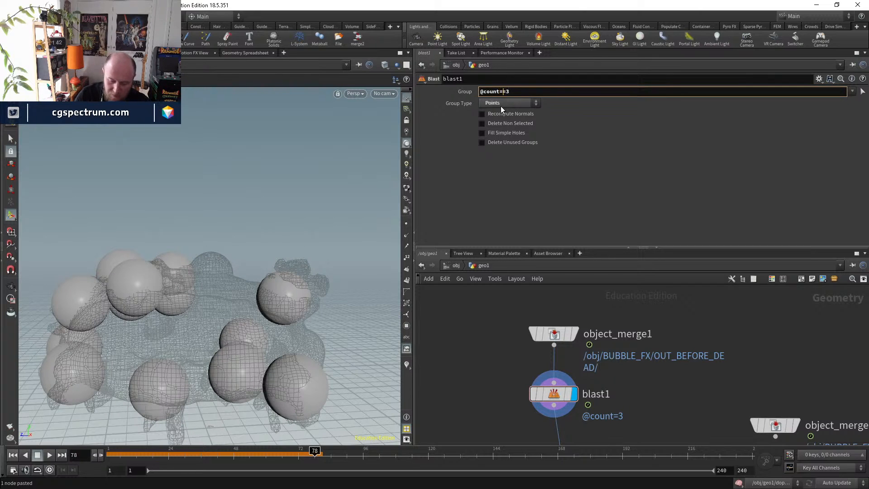
pyautogui.write('=')
pyautogui.press('Return')
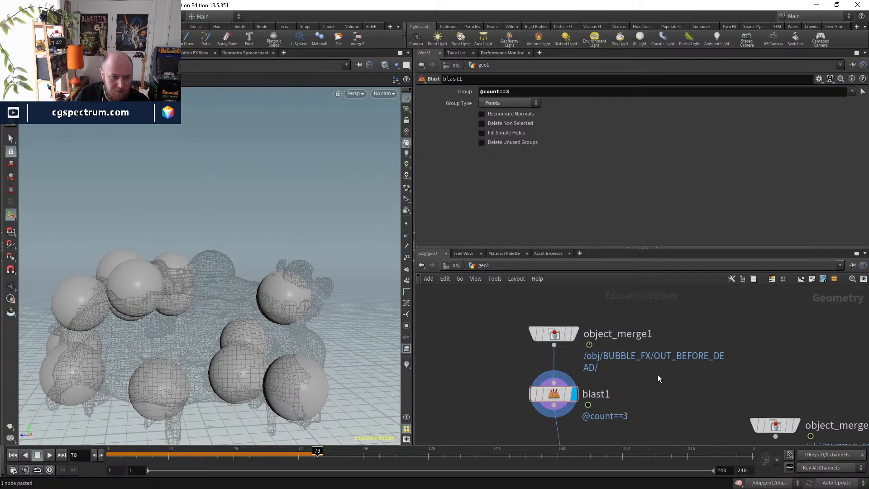
pyautogui.moveTo(500, 91); pyautogui.dragTo(517, 97)
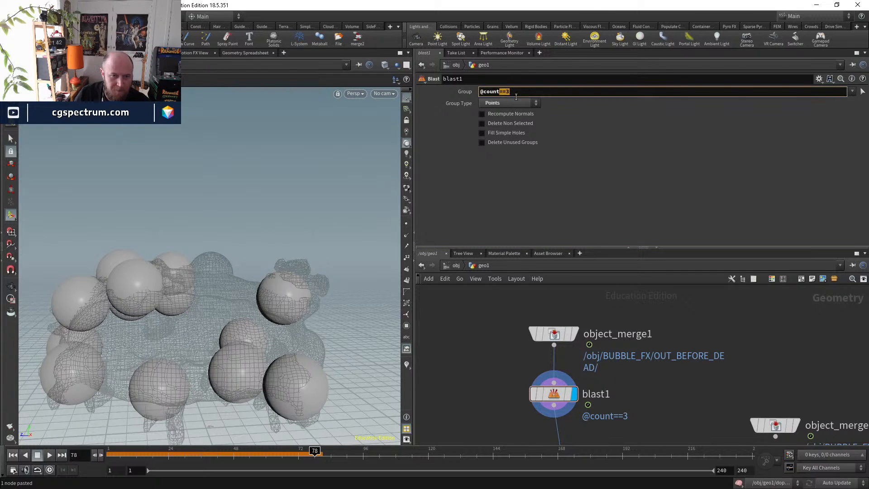
pyautogui.write('>')
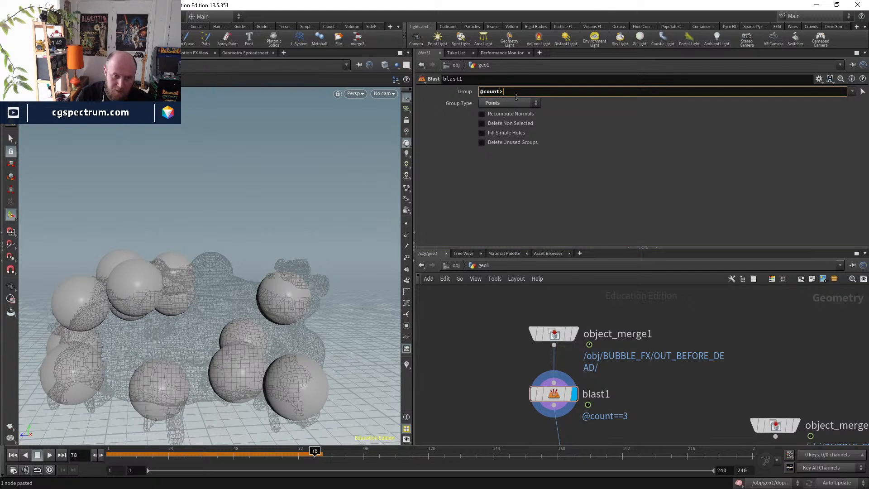
pyautogui.write('2')
pyautogui.press('Return')
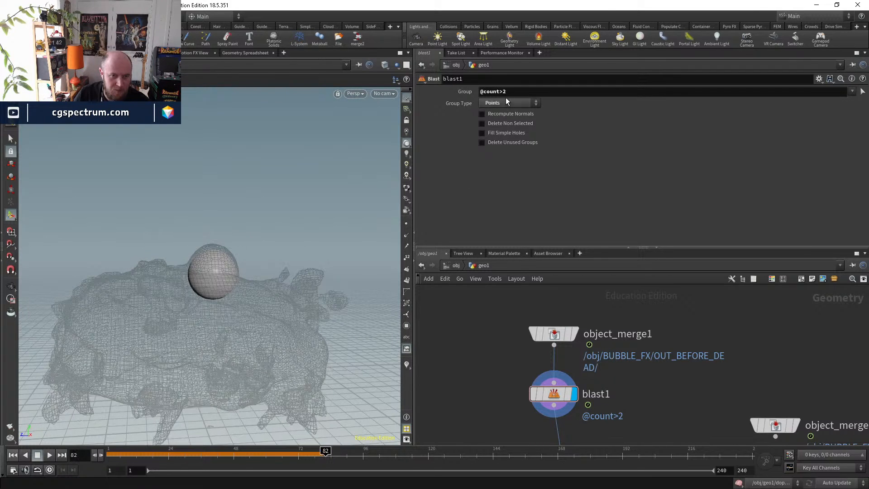
pyautogui.moveTo(503, 90); pyautogui.dragTo(512, 92)
pyautogui.write('3')
pyautogui.press('Return')
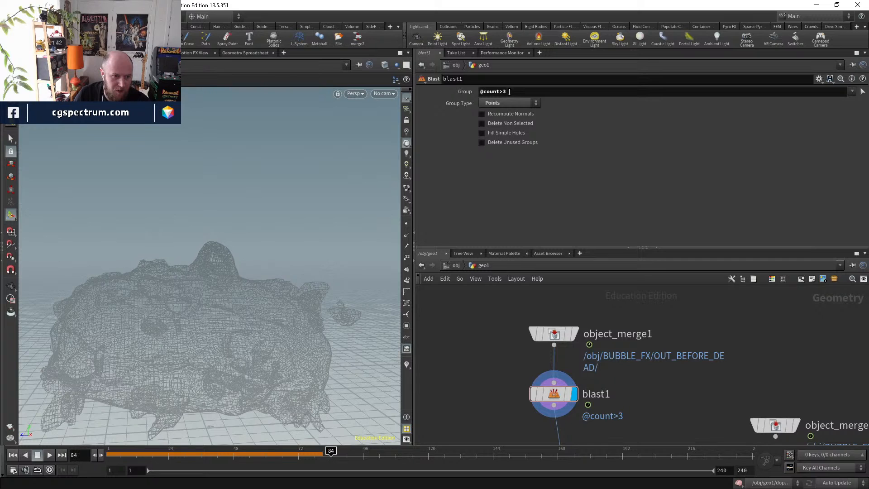
pyautogui.click(507, 92)
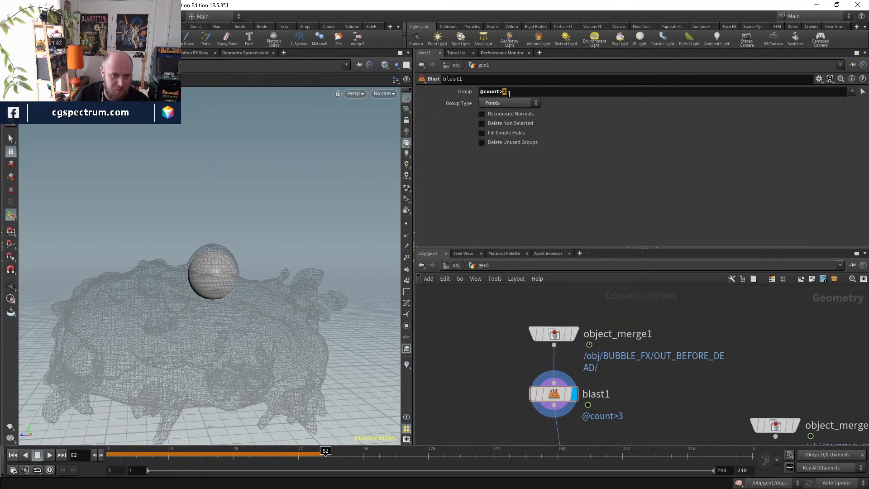
pyautogui.press('BackSpace')
pyautogui.write('1')
pyautogui.press('Return')
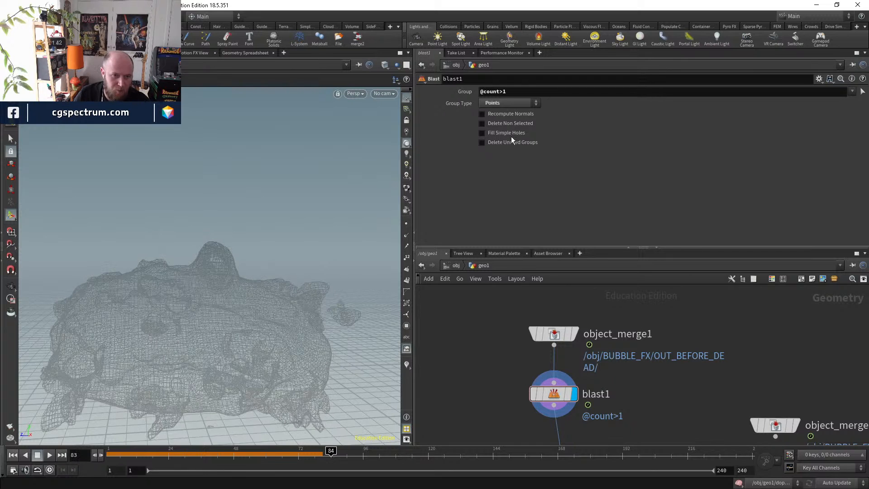
pyautogui.moveTo(500, 92); pyautogui.dragTo(503, 91)
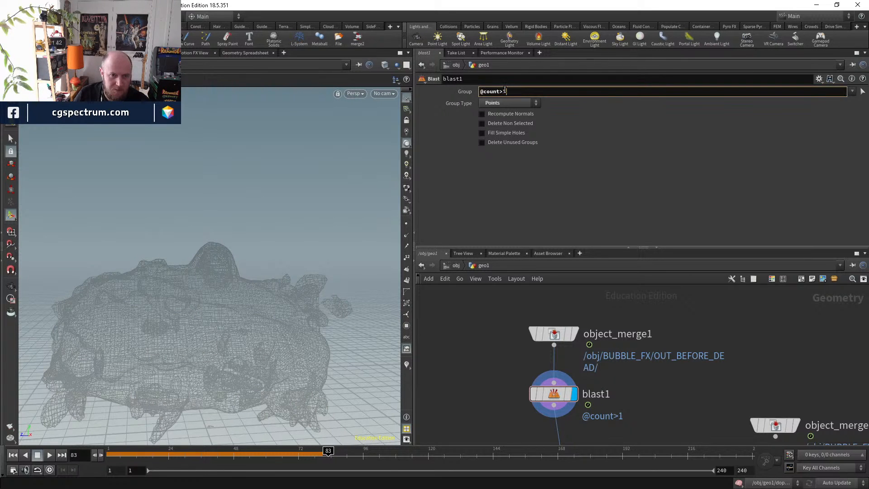
pyautogui.doubleClick(504, 91)
pyautogui.click(503, 93)
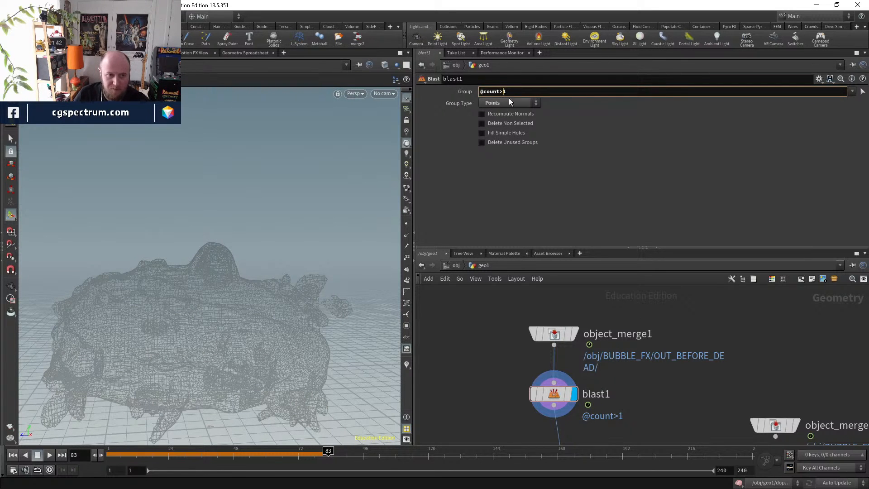
pyautogui.write('3')
pyautogui.press('Return')
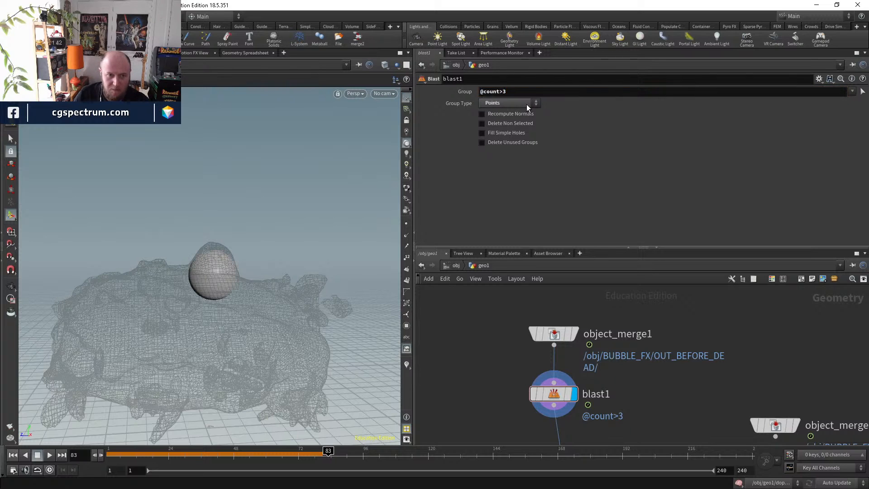
# - Bypass the attribwrangle1 node that sets the source velocity
pyautogui.scroll(-5, 623, 404)
pyautogui.click(532, 369)
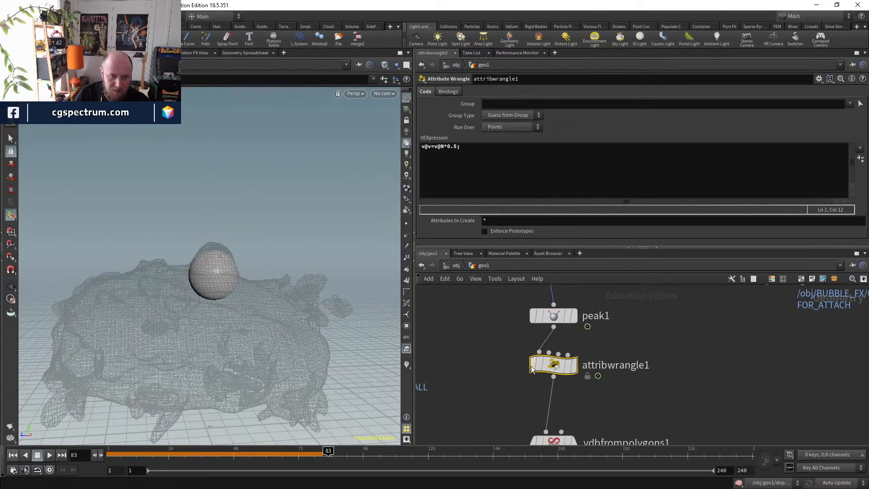
pyautogui.moveTo(553, 366)
pyautogui.click(528, 339)
pyautogui.moveTo(663, 414); pyautogui.dragTo(654, 349, button='middle')
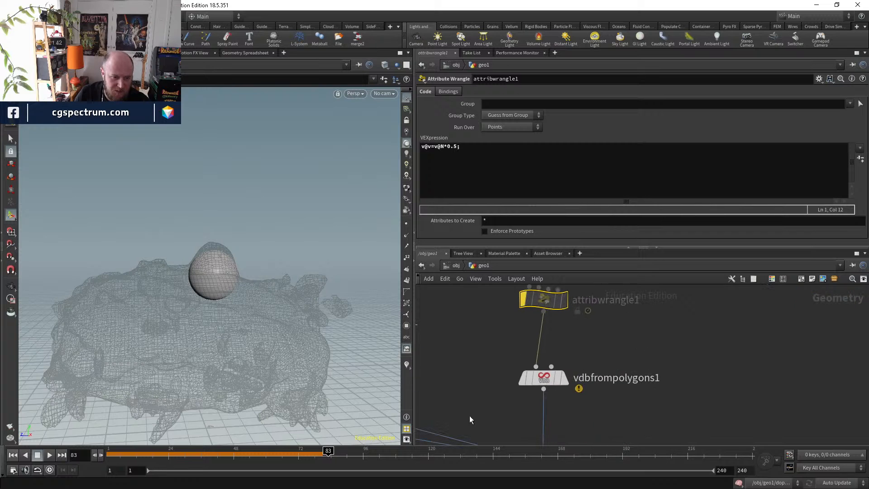
# - Rewind the timeline to frame 1 and enter the dopnet1 network
pyautogui.moveTo(327, 454); pyautogui.dragTo(245, 475)
pyautogui.click(12, 456)
pyautogui.moveTo(671, 374); pyautogui.dragTo(665, 263, button='middle')
pyautogui.doubleClick(556, 377)
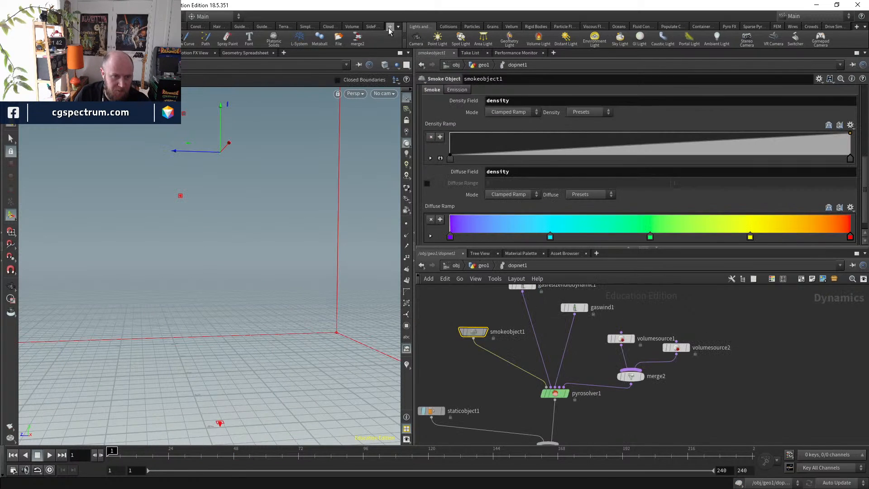
# - Play the smoke simulation through cam1 up to about frame 51, scrub over it and return to frame 1
pyautogui.click(384, 93)
pyautogui.click(395, 137)
pyautogui.click(49, 455)
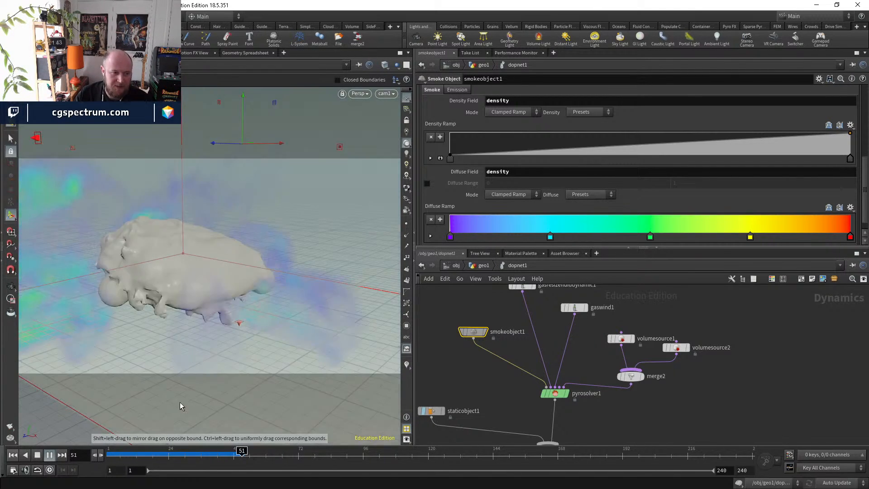
pyautogui.moveTo(143, 454); pyautogui.dragTo(204, 455)
pyautogui.keyDown('alt'); pyautogui.moveTo(217, 291); pyautogui.dragTo(202, 297); pyautogui.keyUp('alt')
pyautogui.moveTo(204, 450); pyautogui.dragTo(100, 456)
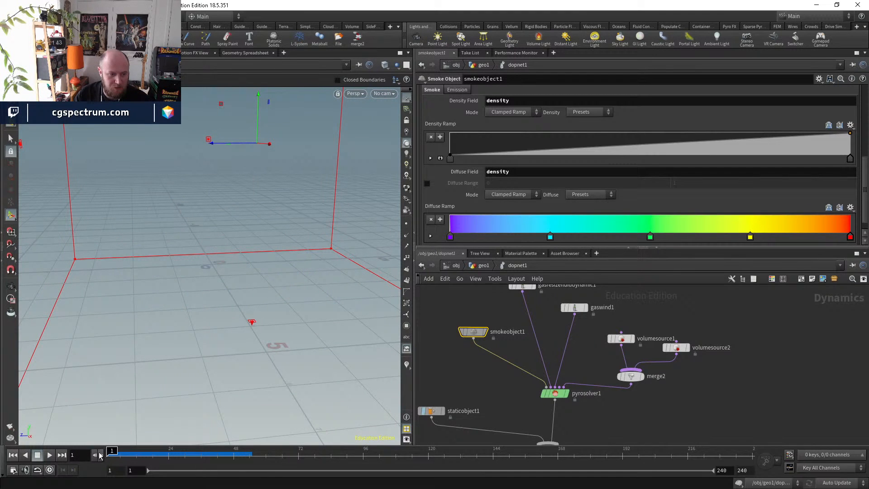
# - Set the velocity source scale on volumesource2 to .01, play the smoke simulation to about frame 38 and return to frame 1
pyautogui.click(674, 349)
pyautogui.click(530, 235)
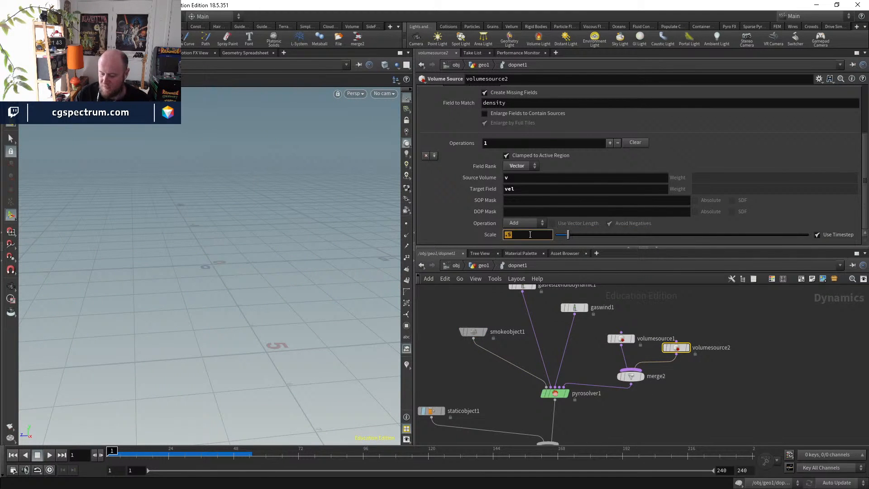
pyautogui.write('.01')
pyautogui.press('Return')
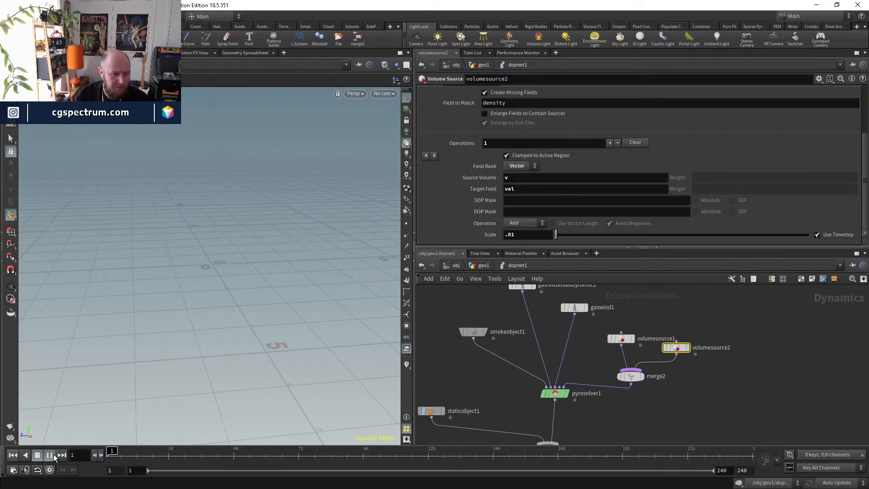
pyautogui.click(53, 455)
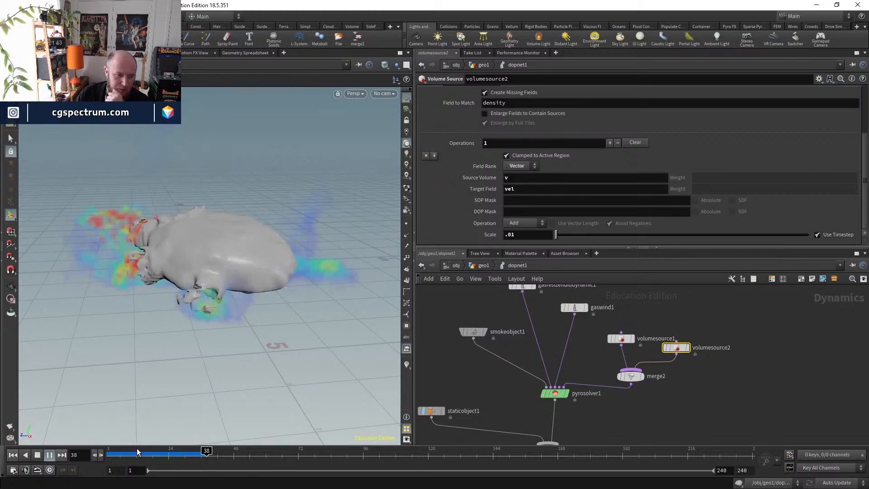
pyautogui.moveTo(148, 454); pyautogui.dragTo(109, 453)
# - Display OUT_COL_GEO in geo1 and follow object_merge3's reference to its source, the OUT_GOO_BALL null in the GOO_BALL network
pyautogui.click(484, 266)
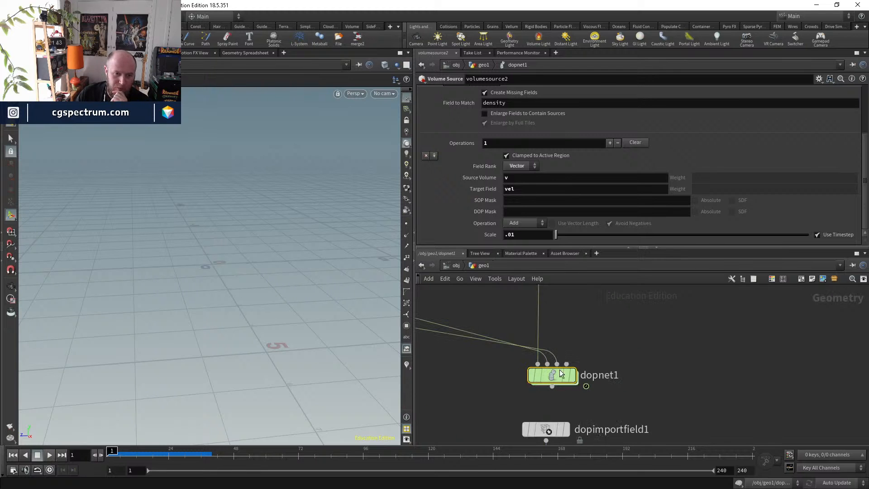
pyautogui.moveTo(622, 352); pyautogui.dragTo(769, 403, button='middle')
pyautogui.moveTo(474, 368); pyautogui.dragTo(666, 443, button='middle')
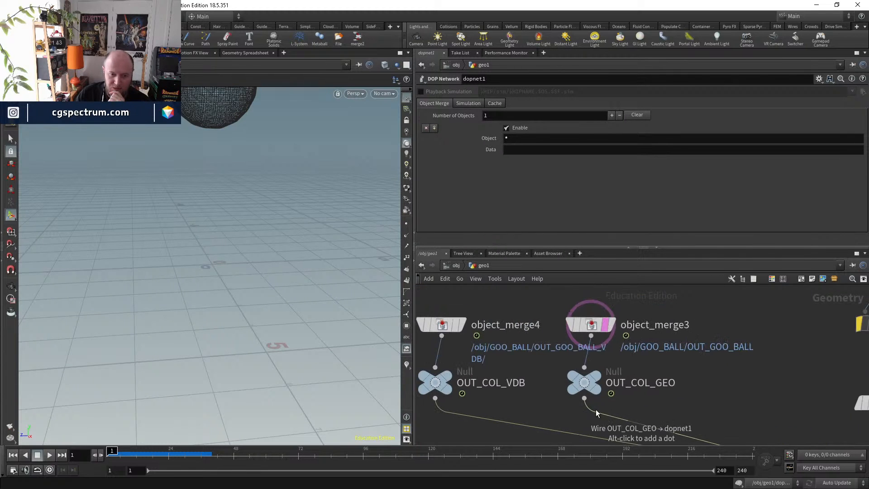
pyautogui.click(596, 380)
pyautogui.click(591, 324)
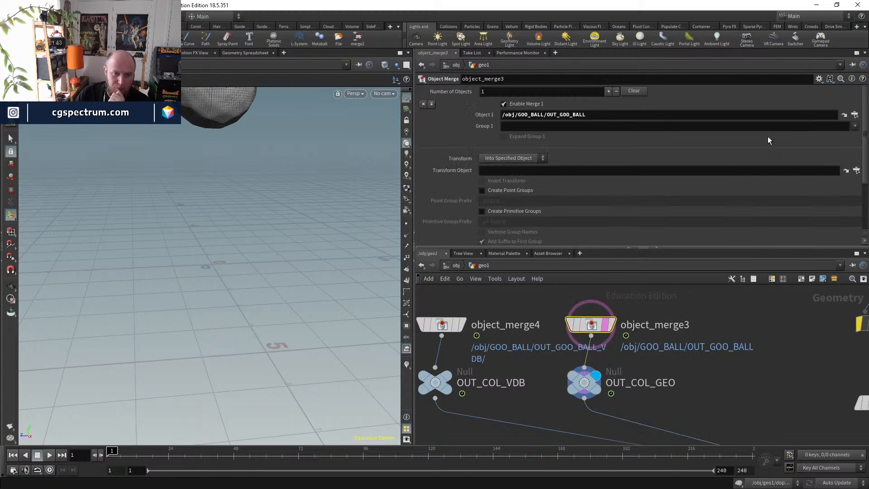
pyautogui.click(845, 114)
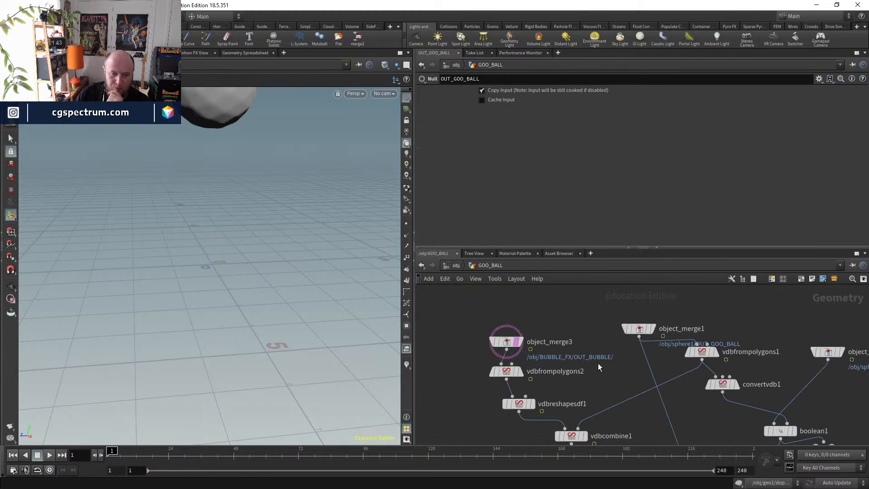
pyautogui.scroll(-2, 626, 318)
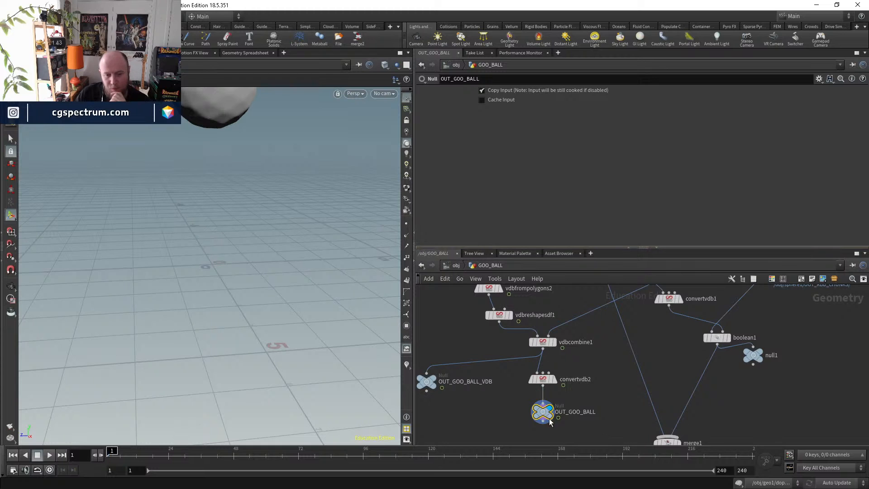
# - Go back from the GOO_BALL network to geo1 and open its dopnet1 network
pyautogui.middleClick(546, 415)
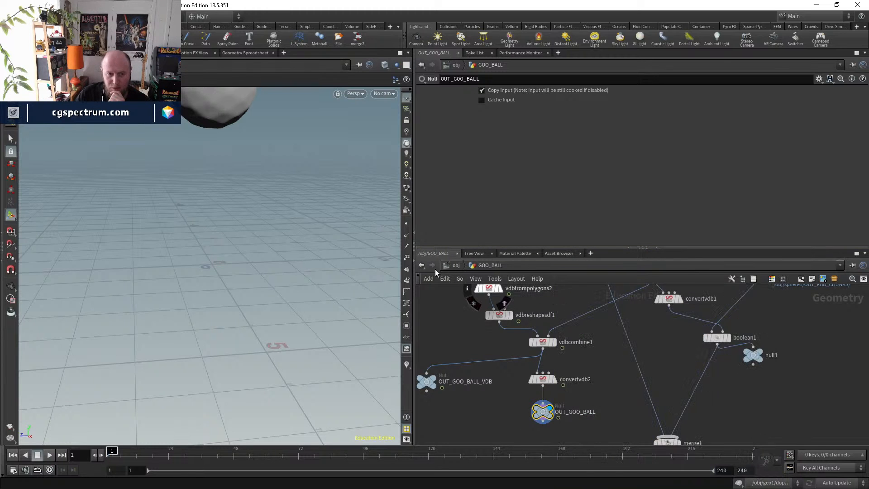
pyautogui.click(423, 266)
pyautogui.scroll(-5, 490, 363)
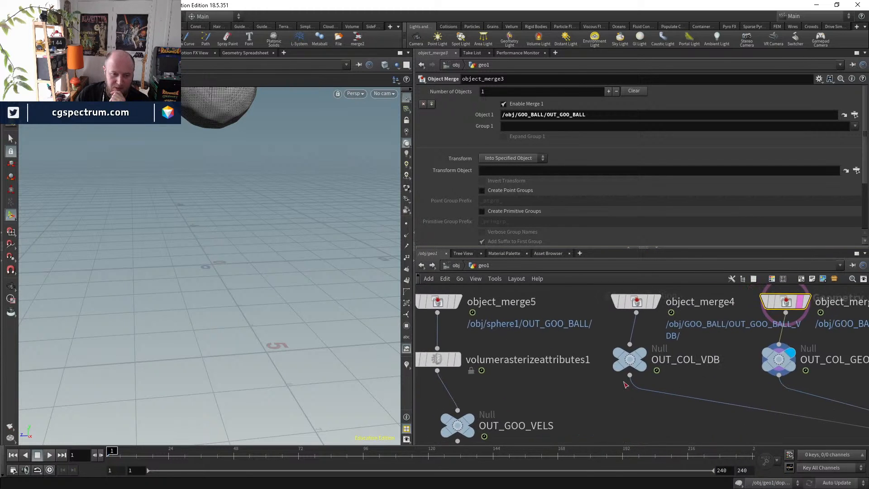
pyautogui.scroll(5, 612, 390)
pyautogui.moveTo(785, 403); pyautogui.dragTo(686, 361, button='middle')
pyautogui.doubleClick(541, 423)
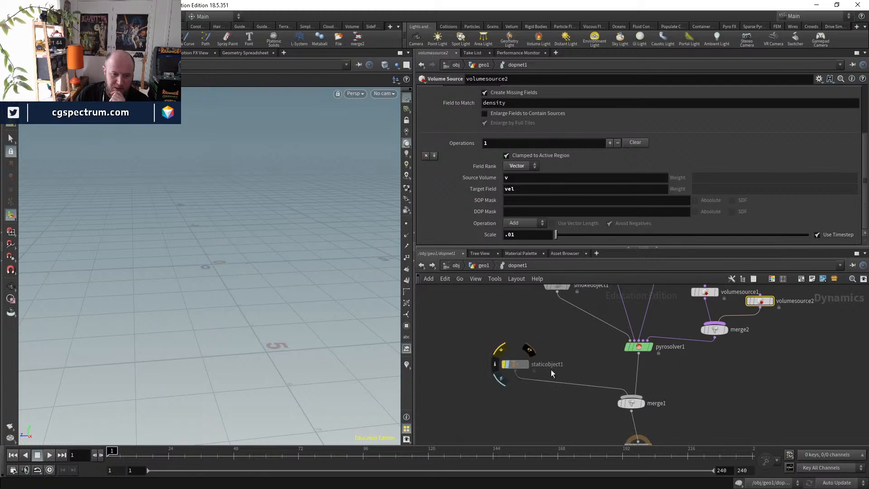
# - Play the dopnet1 simulation to check the smoke motion, and rewind it to frame 1
pyautogui.moveTo(550, 370); pyautogui.dragTo(475, 423, button='middle')
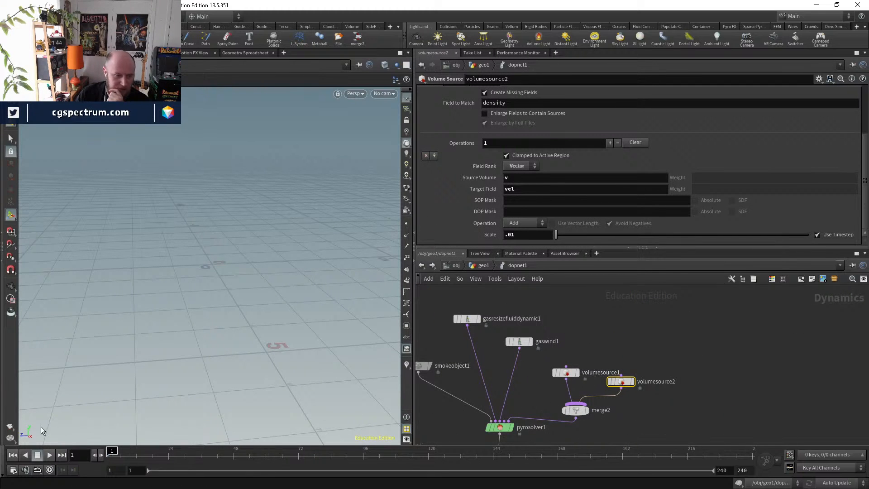
pyautogui.click(49, 455)
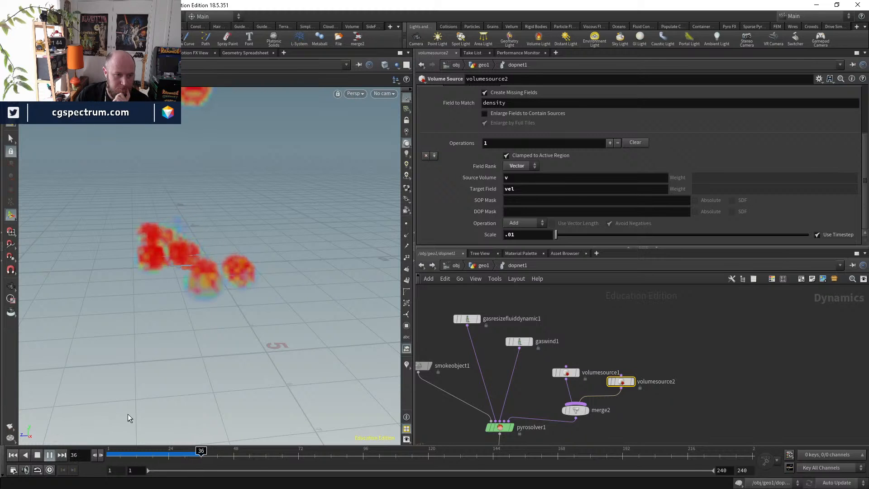
pyautogui.moveTo(194, 455); pyautogui.dragTo(109, 456)
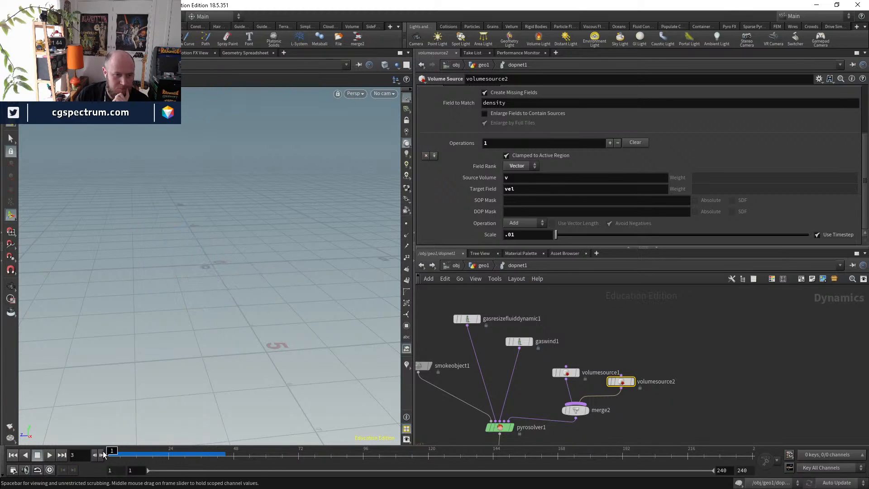
# - Return to geo1, display vdbfrompolygons1 with its settings, and inspect the attributes coming from attribwrangle1
pyautogui.press('u')
pyautogui.moveTo(575, 332); pyautogui.dragTo(572, 401, button='middle')
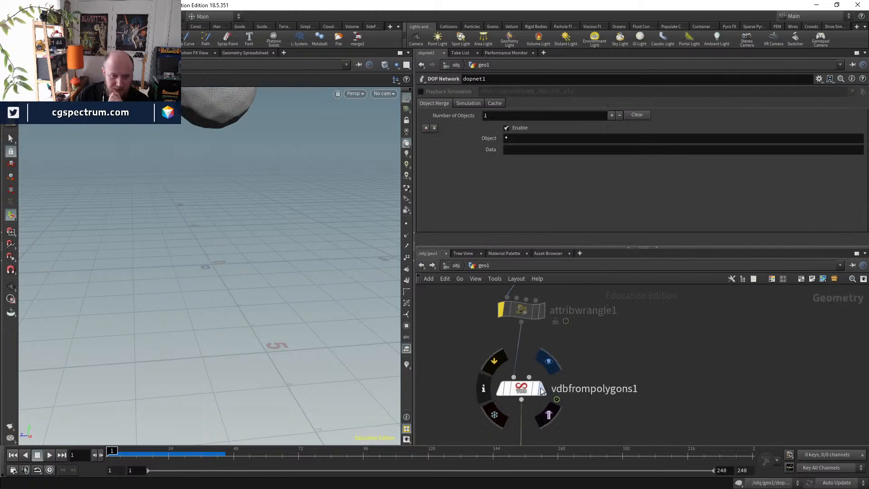
pyautogui.click(522, 389)
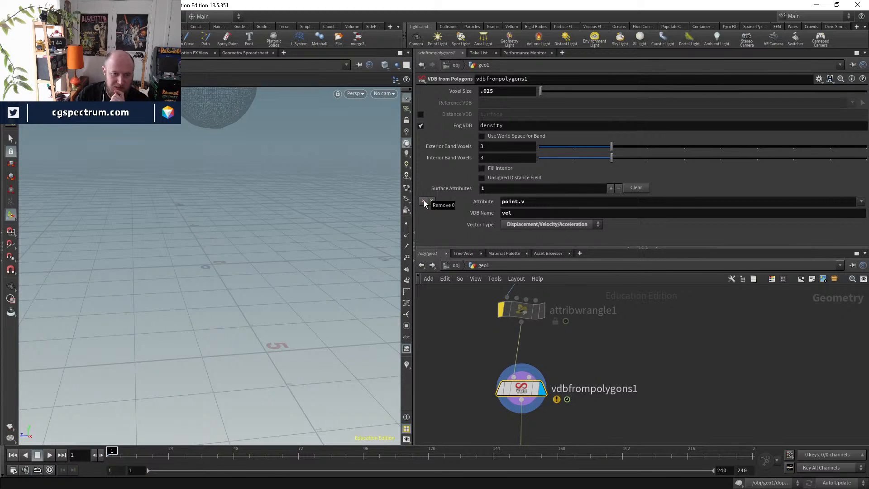
pyautogui.middleClick(525, 311)
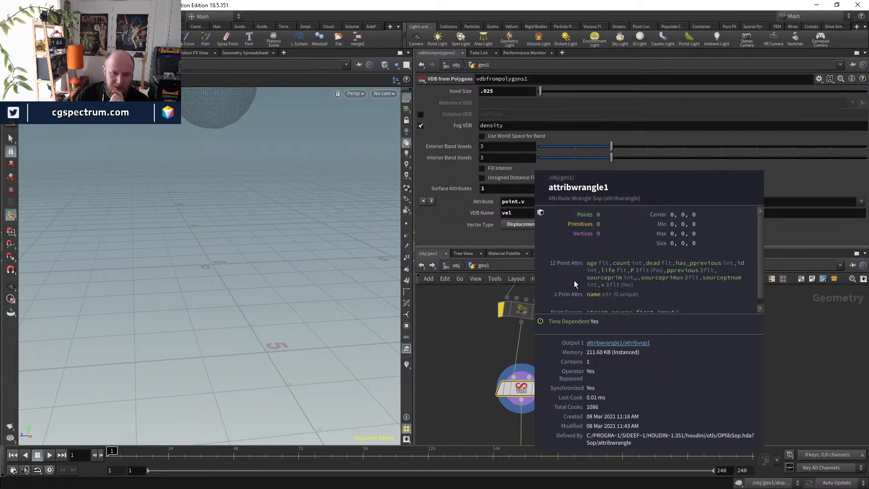
pyautogui.moveTo(584, 430); pyautogui.dragTo(606, 365, button='middle')
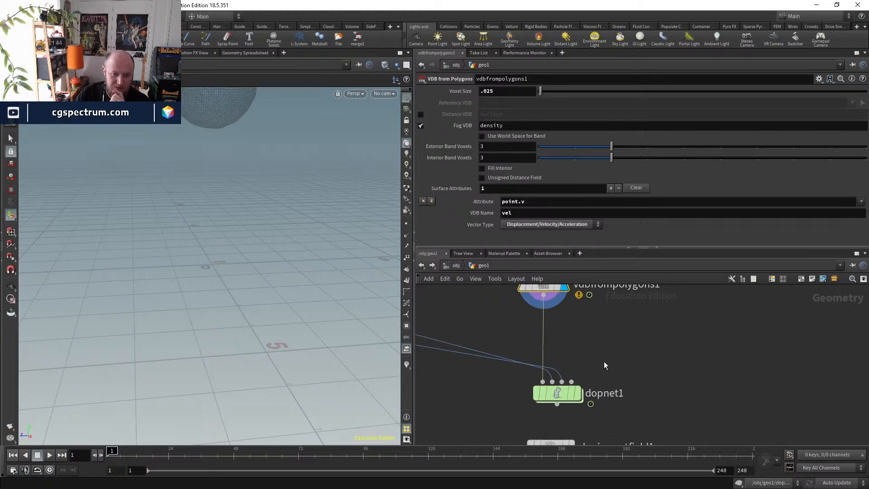
# - In dopnet1, set the Scale of volumesource1's vel operation to 0, and play the simulation before rewinding it
pyautogui.doubleClick(558, 394)
pyautogui.click(566, 373)
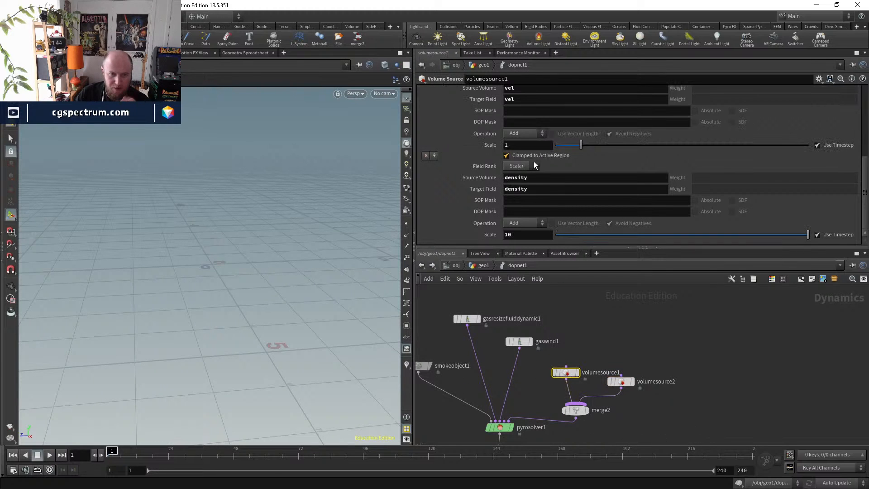
pyautogui.click(526, 144)
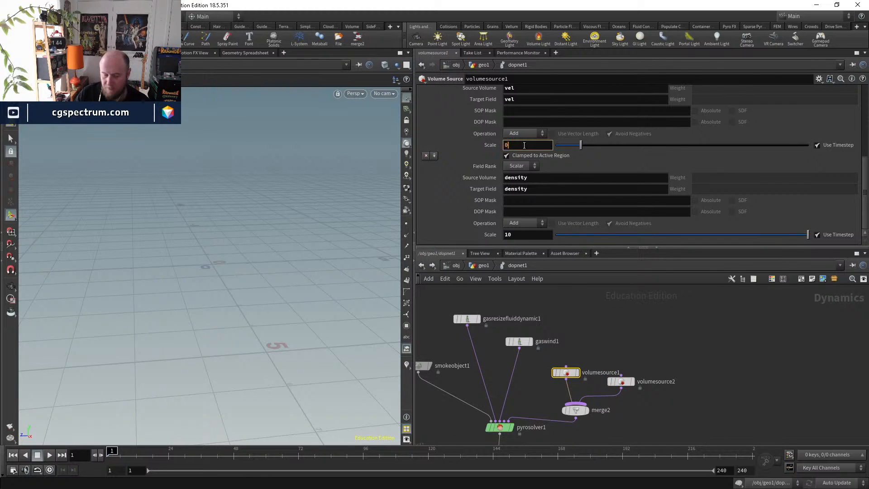
pyautogui.press('Return')
pyautogui.click(50, 455)
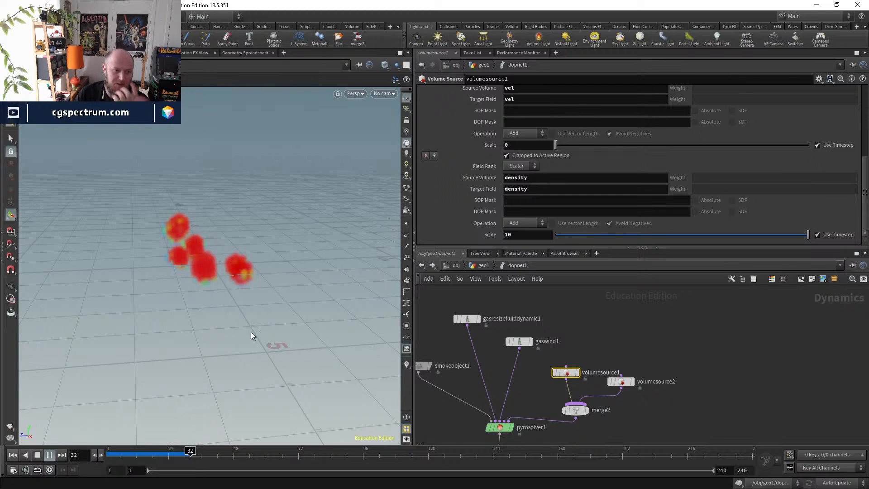
pyautogui.hotkey('ctrl', 'Up')
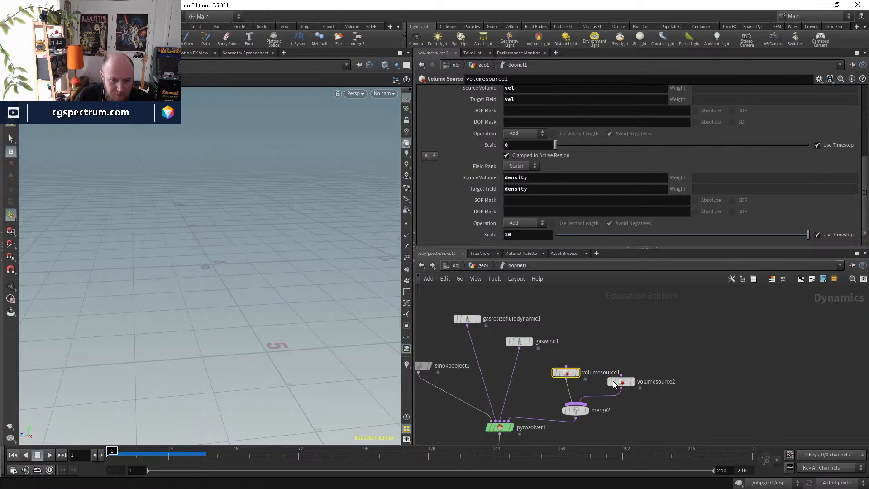
# - Re-enable the bypassed staticobject1 and set the Scale of volumesource2's v-to-vel operation to 0.1
pyautogui.moveTo(635, 409); pyautogui.dragTo(709, 377, button='middle')
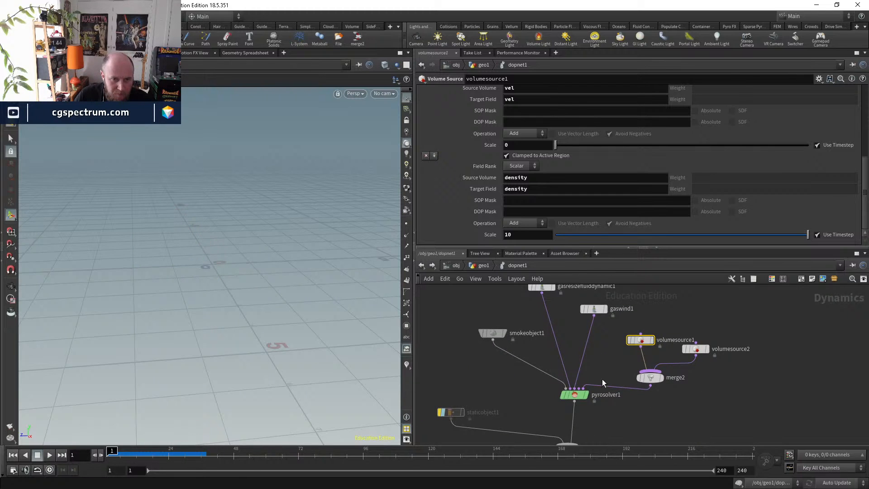
pyautogui.click(441, 412)
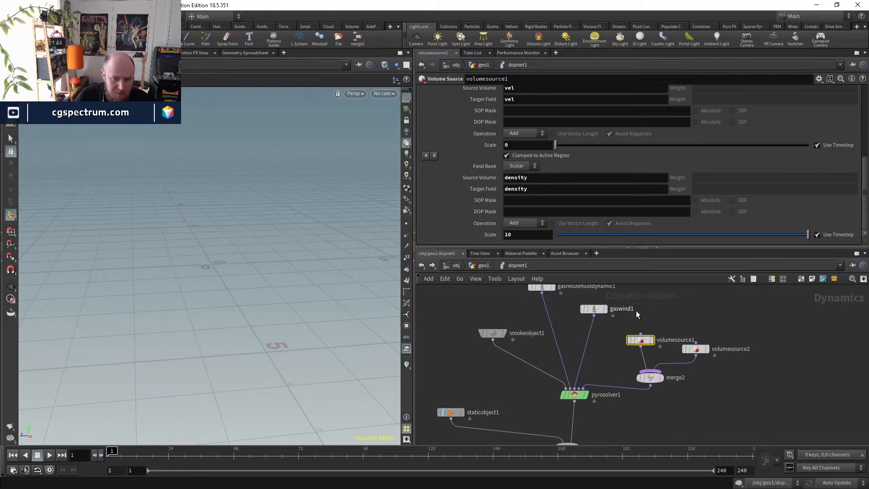
pyautogui.click(696, 349)
pyautogui.moveTo(512, 235); pyautogui.dragTo(536, 235)
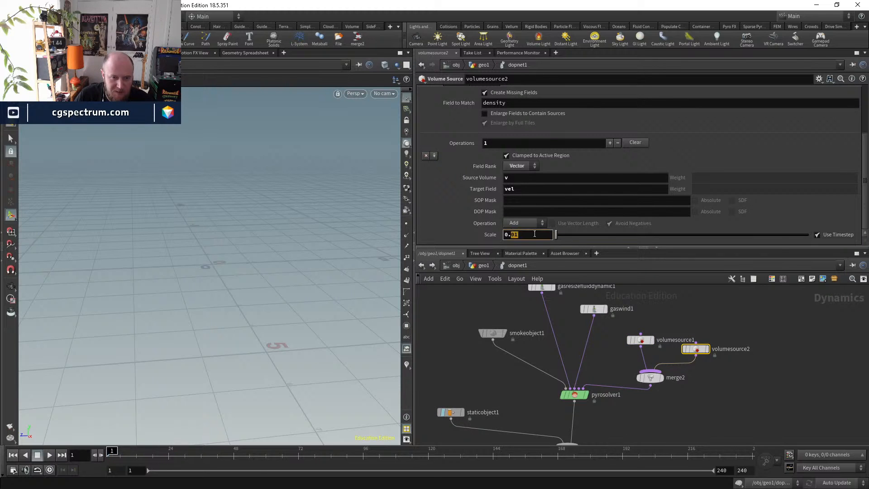
pyautogui.write('1')
pyautogui.press('Return')
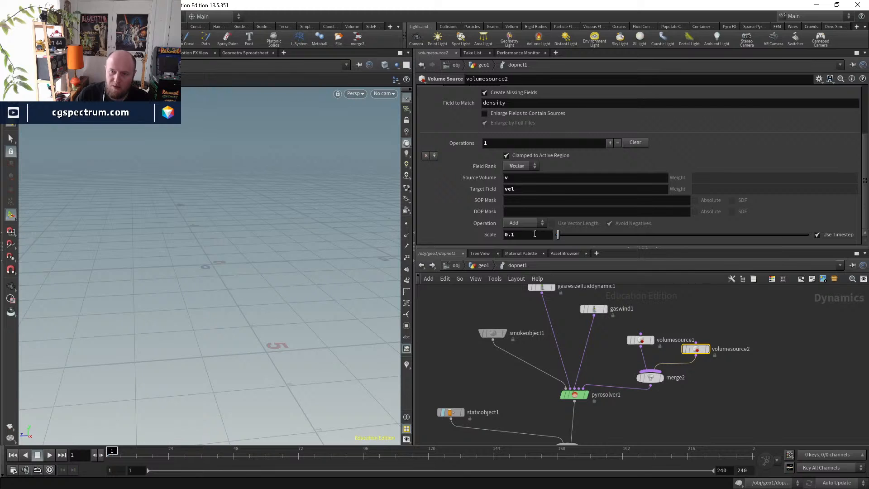
# - Play the simulation with the collider active, rewind it, and bypass volumesource2
pyautogui.click(50, 455)
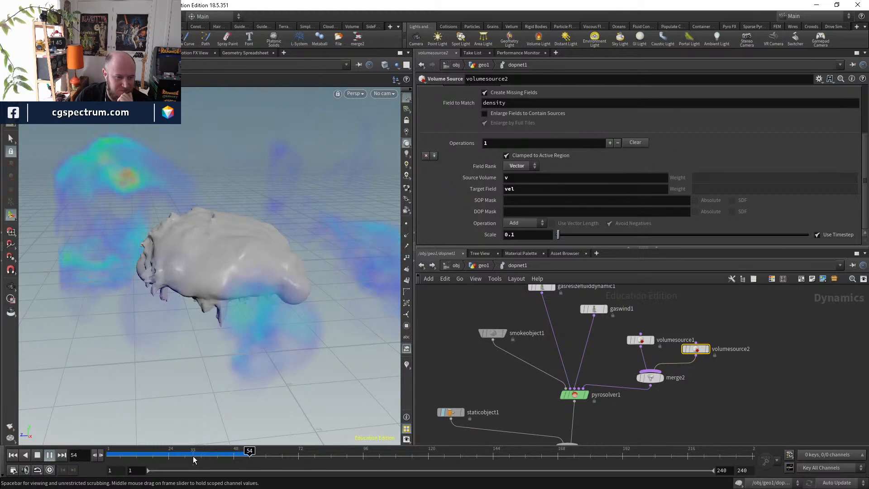
pyautogui.click(13, 456)
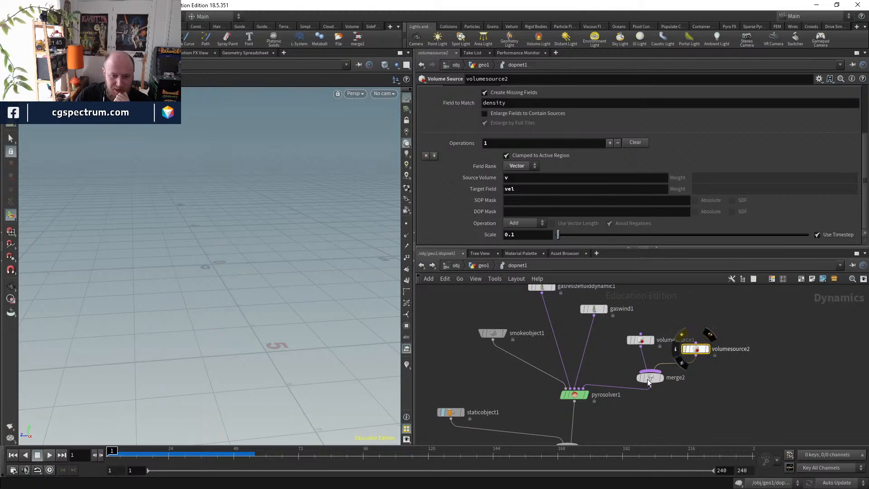
pyautogui.click(685, 349)
# - Examine staticobject1's geometry settings and pyrosolver1's advanced substep and collision settings
pyautogui.click(451, 412)
pyautogui.scroll(1, 446, 151)
pyautogui.scroll(3, 446, 151)
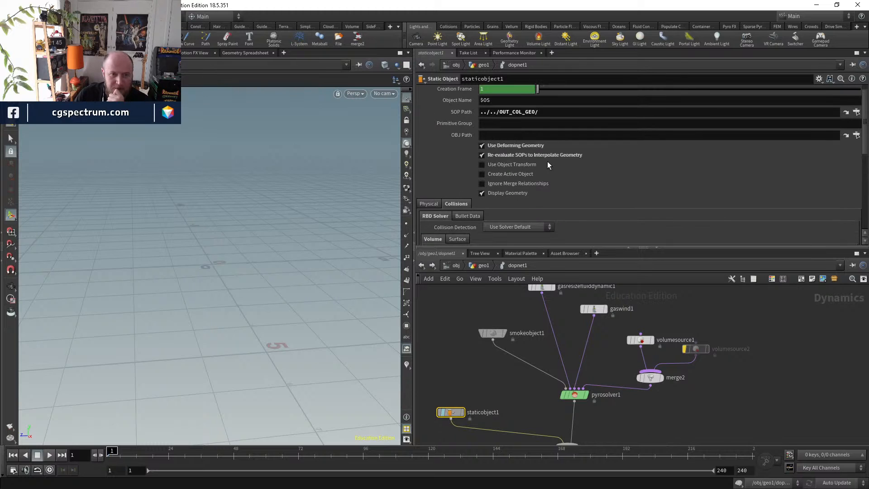
pyautogui.click(574, 392)
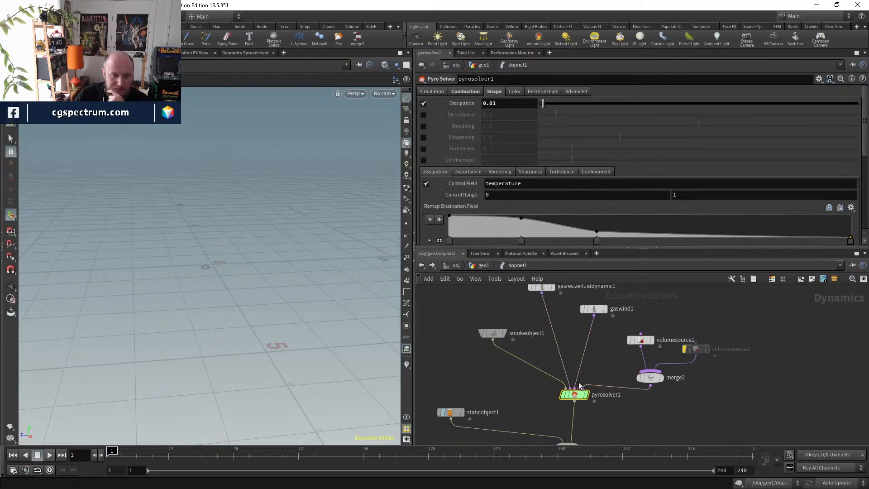
pyautogui.click(466, 91)
pyautogui.click(568, 91)
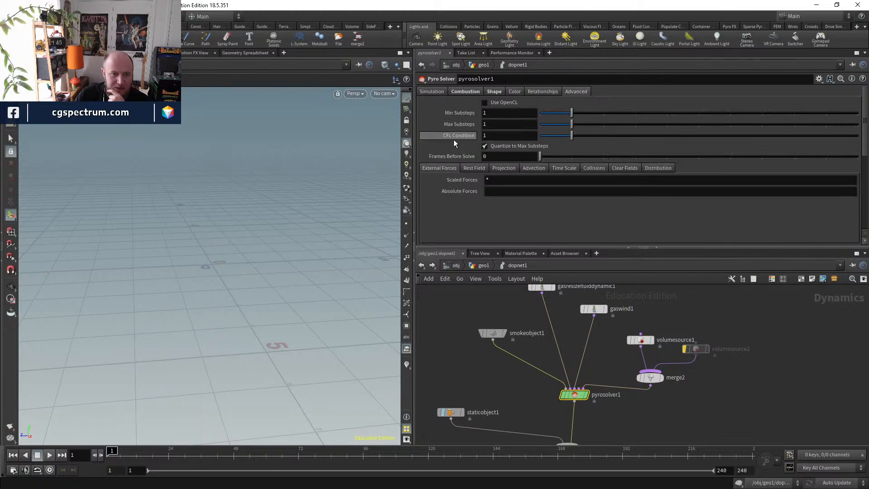
pyautogui.click(602, 170)
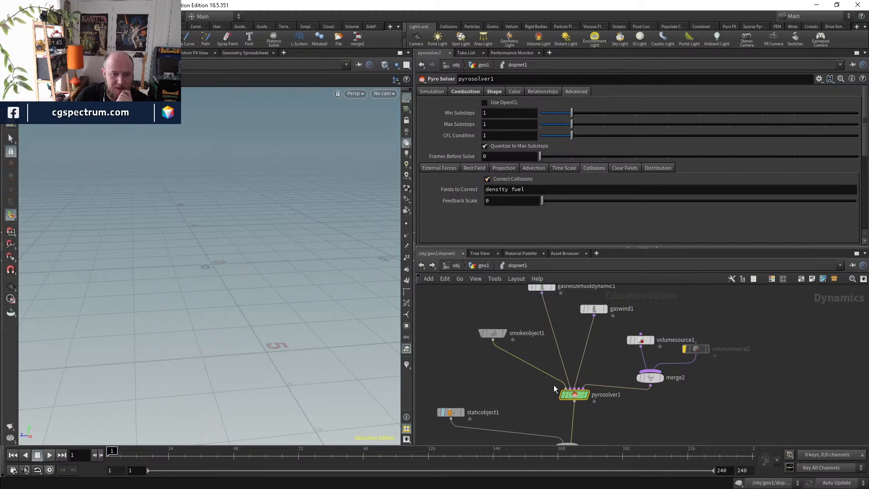
# - Turn off Use Point Velocity for Collisions in pyrosolver1's collision relationships, and play the simulation before rewinding it
pyautogui.click(433, 92)
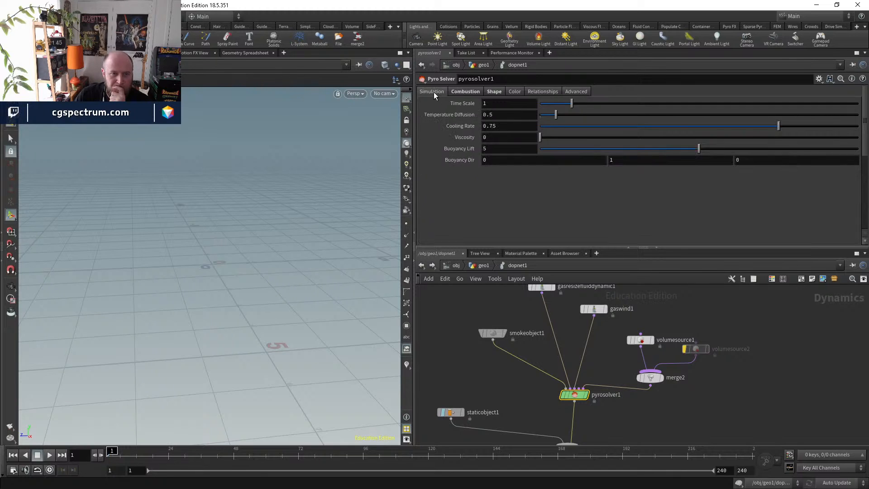
pyautogui.click(459, 92)
pyautogui.click(495, 92)
pyautogui.click(538, 92)
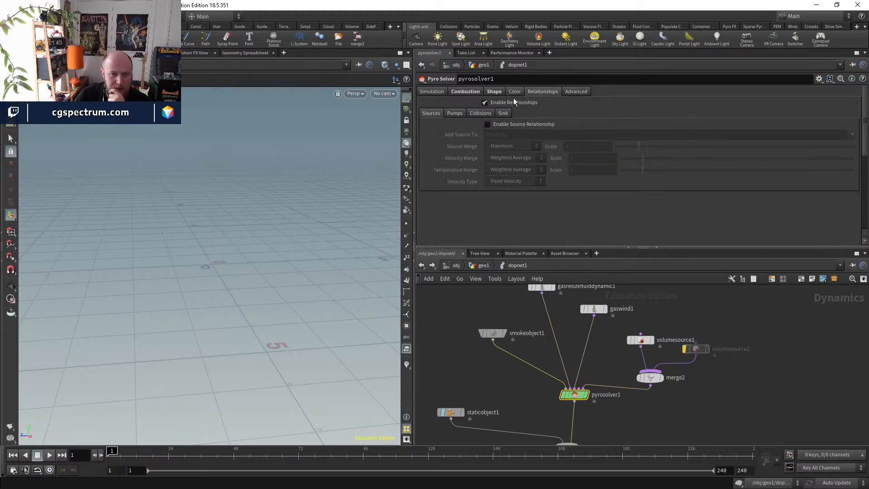
pyautogui.click(480, 114)
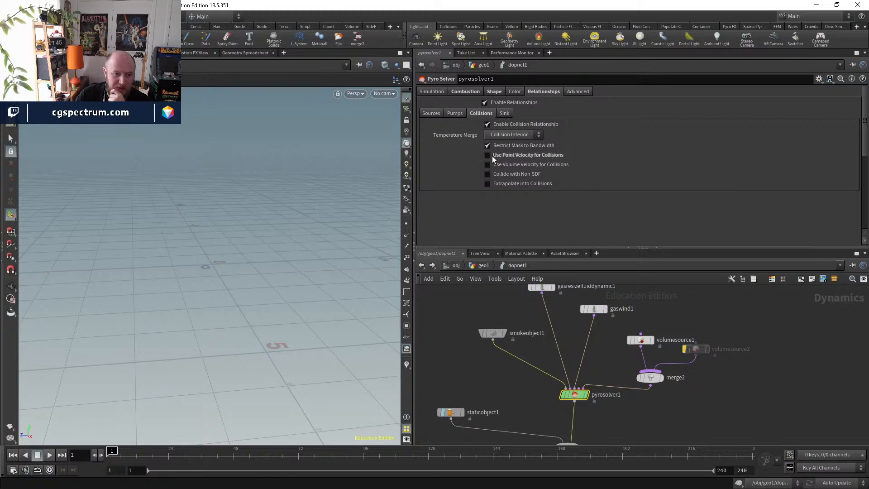
pyautogui.click(51, 455)
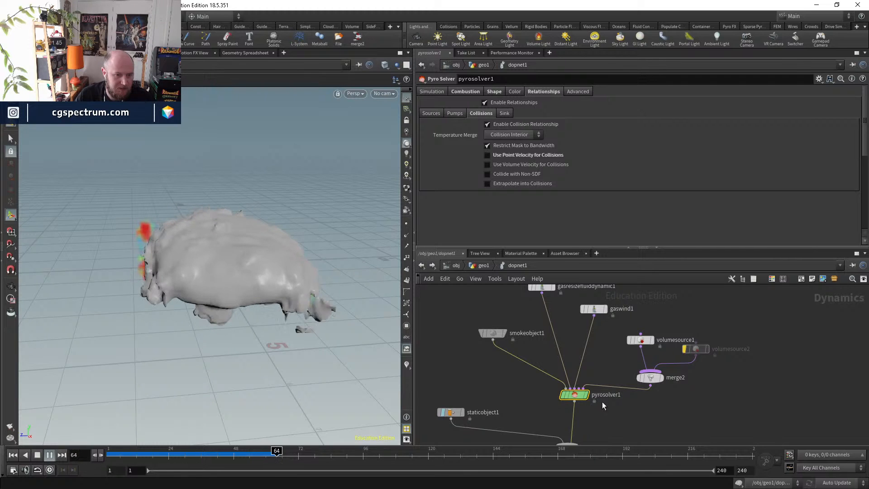
pyautogui.moveTo(195, 458); pyautogui.dragTo(110, 454)
# - Re-enable volumesource2 and set the Scale of its v-to-vel operation to .2
pyautogui.moveTo(495, 409); pyautogui.dragTo(514, 374, button='middle')
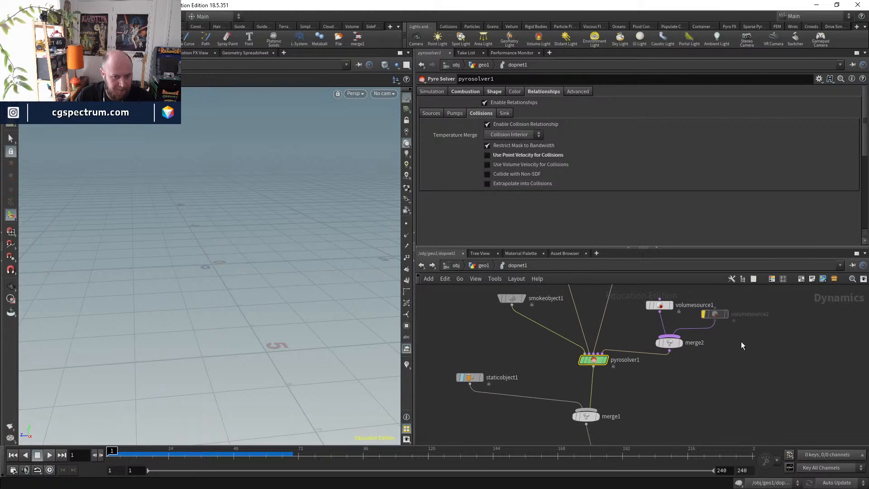
pyautogui.moveTo(742, 345); pyautogui.dragTo(736, 367, button='middle')
pyautogui.click(697, 337)
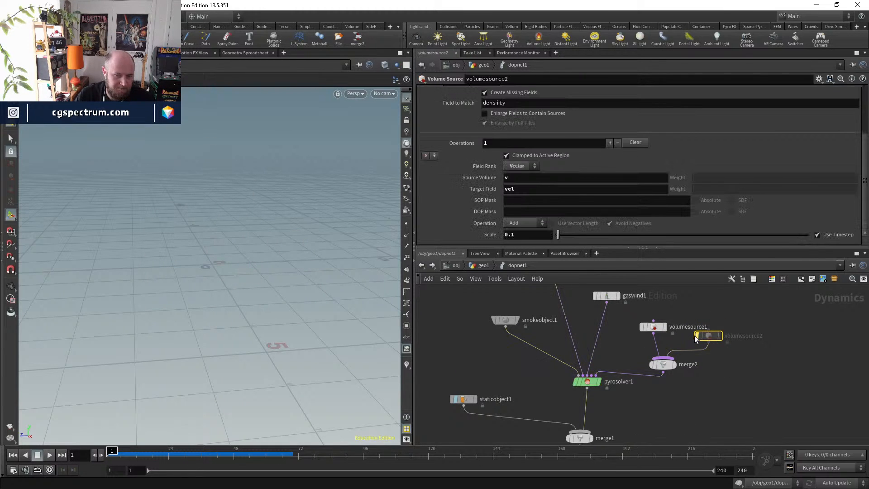
pyautogui.click(697, 337)
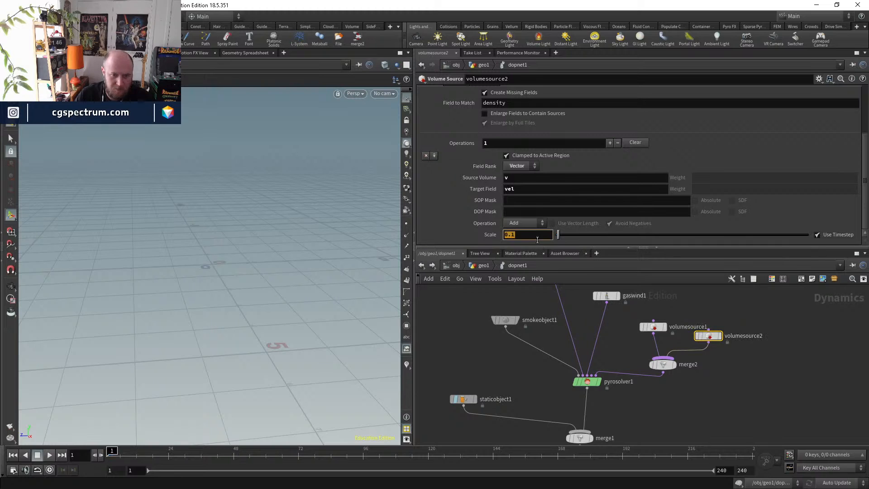
# - Play the simulation, scrub to frame 44, and display volumevisualization1 in geo1 to view the smoke from another angle
pyautogui.click(49, 455)
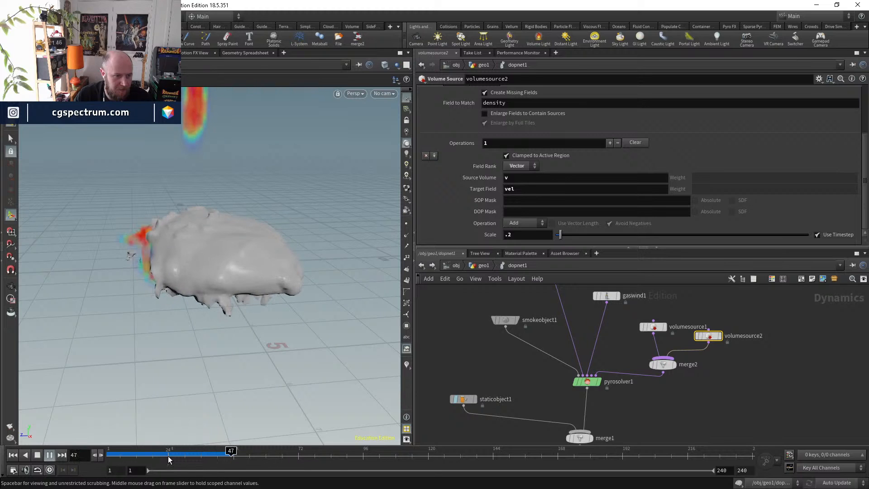
pyautogui.moveTo(182, 457); pyautogui.dragTo(222, 455)
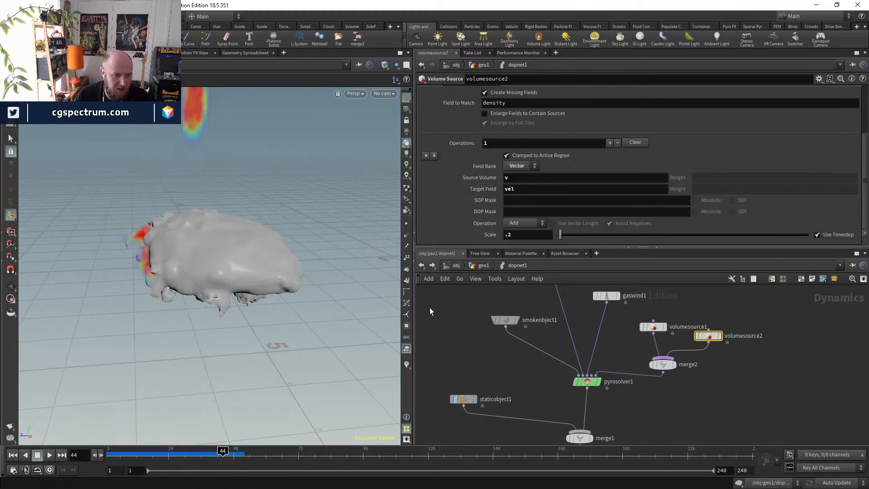
pyautogui.click(486, 267)
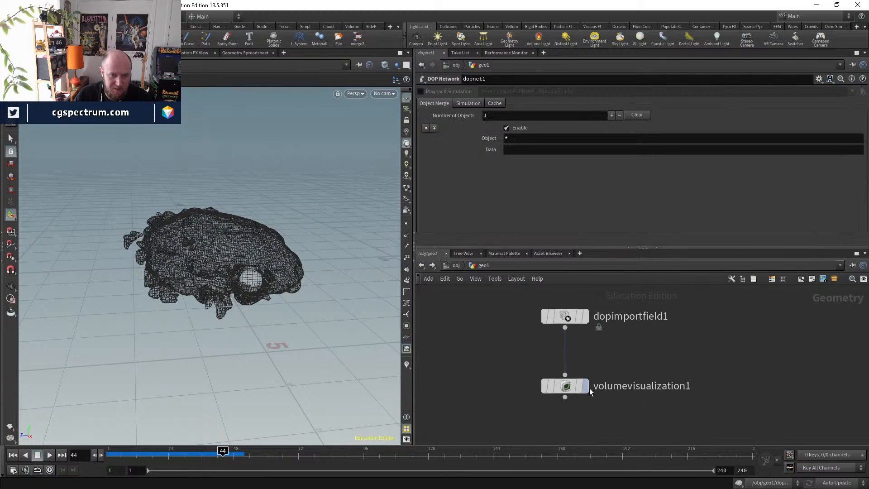
pyautogui.click(579, 388)
pyautogui.keyDown('alt'); pyautogui.moveTo(205, 325); pyautogui.dragTo(130, 357); pyautogui.keyUp('alt')
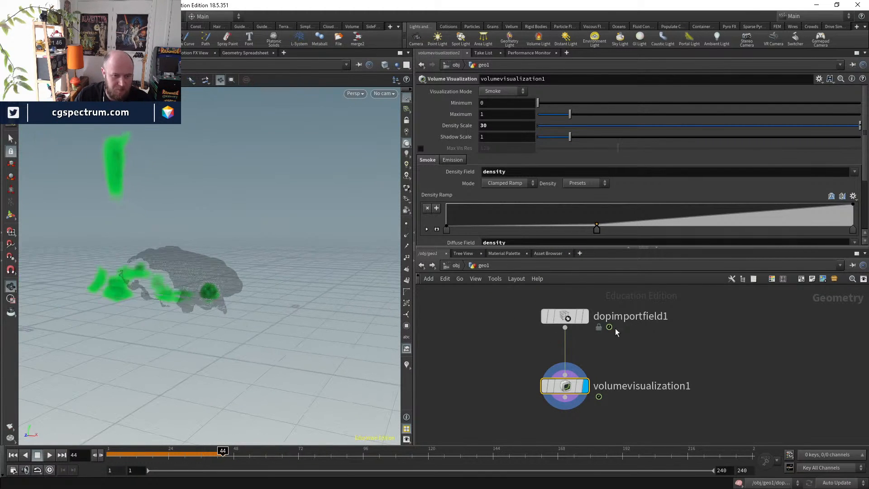
# - Display the OUT_COL_GEO null in geo1 as wireframe and scrub to frame 35 to examine the collision geometry
pyautogui.moveTo(610, 316); pyautogui.dragTo(680, 401, button='middle')
pyautogui.scroll(-3, 679, 401)
pyautogui.moveTo(503, 349); pyautogui.dragTo(629, 445, button='middle')
pyautogui.scroll(2, 502, 359)
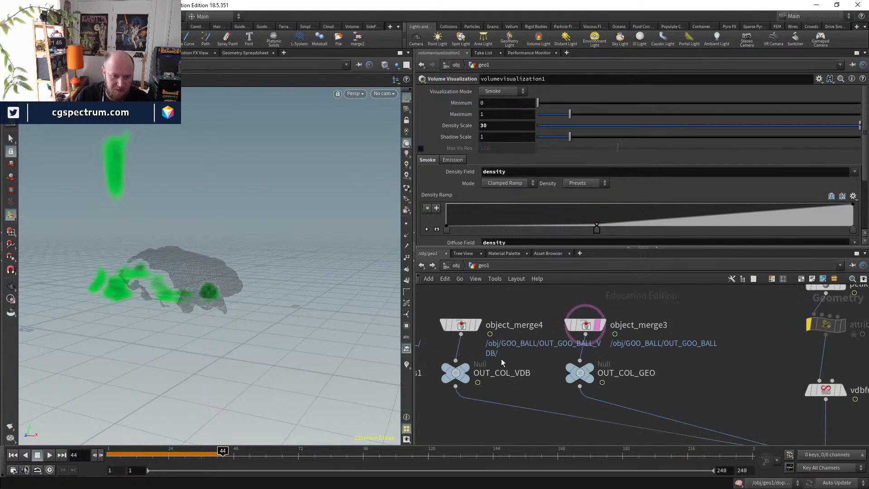
pyautogui.click(590, 373)
pyautogui.click(580, 372)
pyautogui.moveTo(183, 305)
pyautogui.mouseDown()
pyautogui.moveTo(171, 269)
pyautogui.moveTo(93, 293)
pyautogui.moveTo(191, 413)
pyautogui.mouseUp()
pyautogui.press('w')
pyautogui.press('w')
pyautogui.press('w')
pyautogui.moveTo(179, 455); pyautogui.dragTo(199, 454)
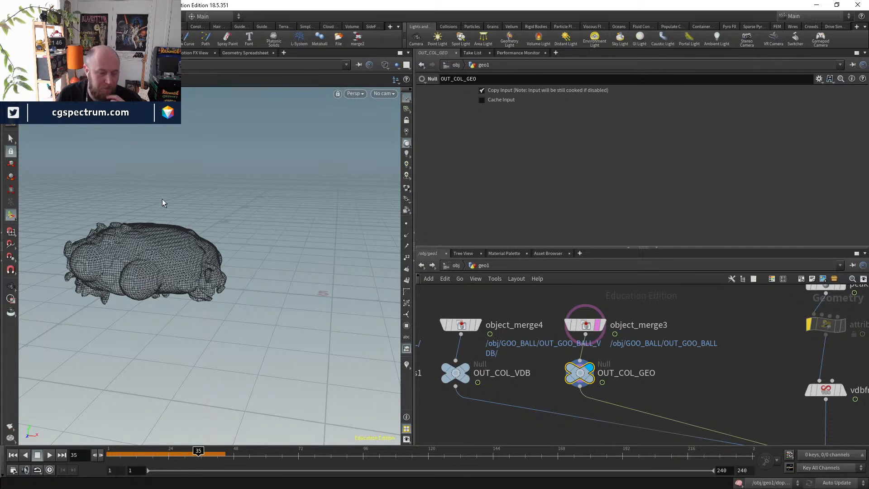
# - Go into dopnet1, rewind the simulation to frame 1, and return to the geo1 network
pyautogui.moveTo(645, 388); pyautogui.dragTo(623, 360, button='middle')
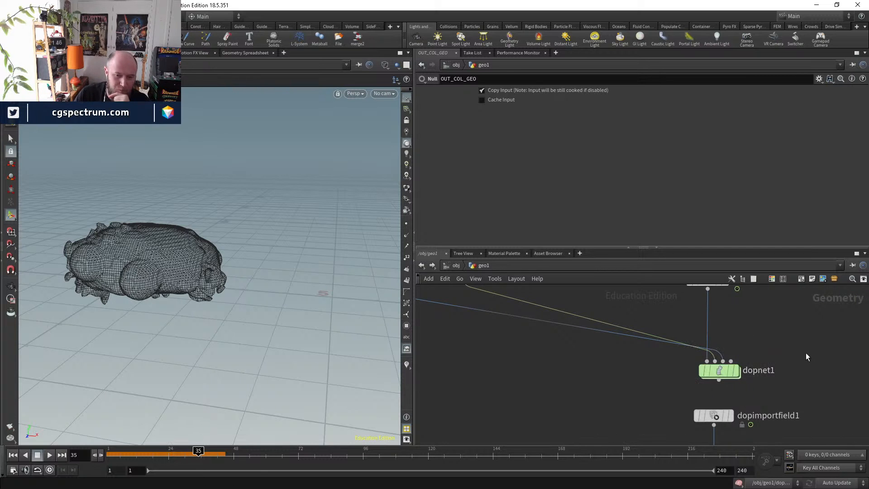
pyautogui.doubleClick(733, 372)
pyautogui.moveTo(658, 392); pyautogui.dragTo(666, 319, button='middle')
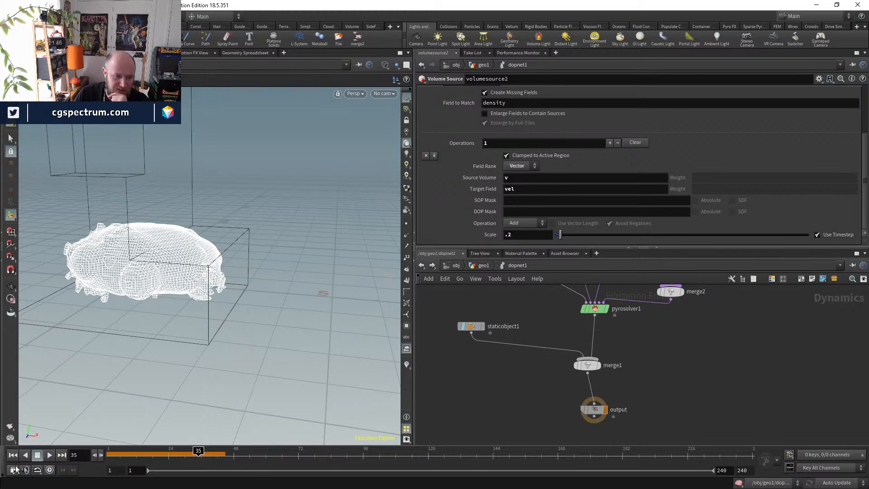
pyautogui.click(13, 455)
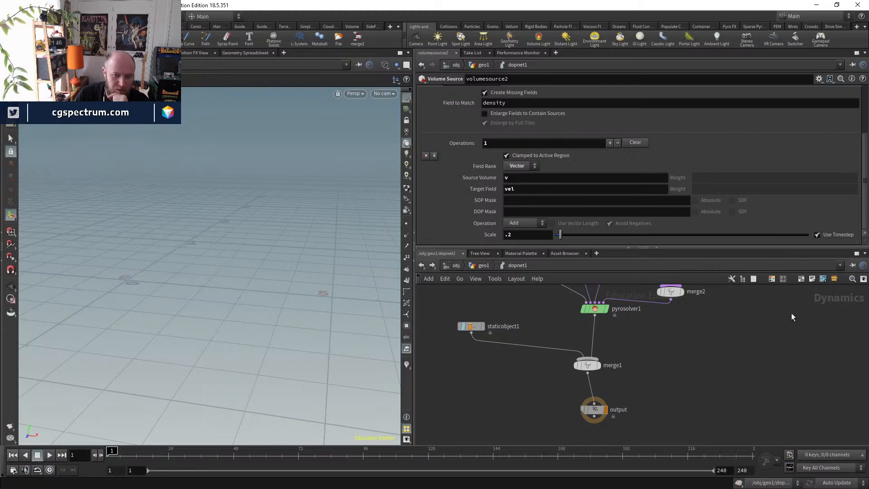
pyautogui.moveTo(791, 314); pyautogui.dragTo(792, 353, button='middle')
pyautogui.click(487, 266)
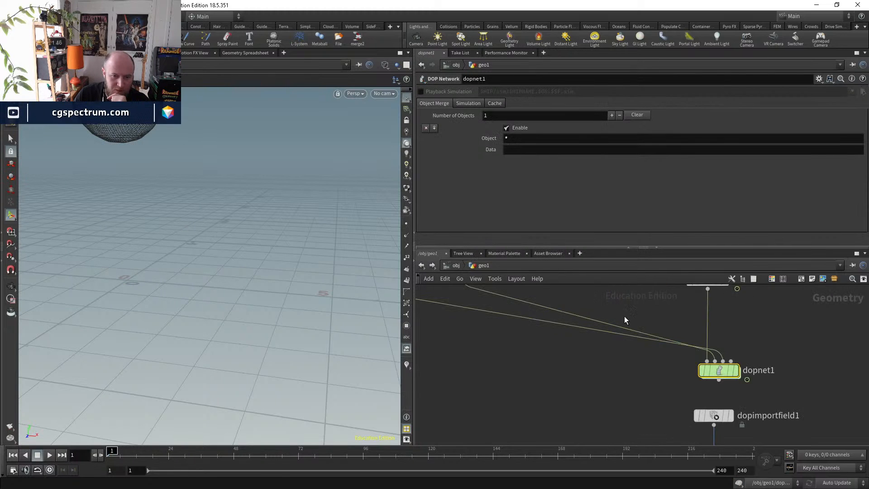
# - Replace the number multiplying v@N in attribwrangle1's VEXpression for the velocity v@v
pyautogui.moveTo(624, 317); pyautogui.dragTo(628, 408, button='middle')
pyautogui.moveTo(621, 293); pyautogui.dragTo(613, 385, button='middle')
pyautogui.click(617, 382)
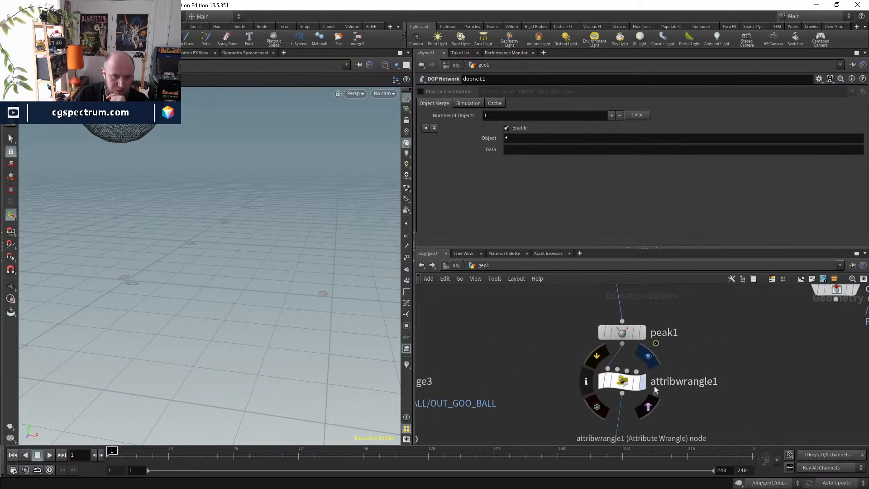
pyautogui.moveTo(680, 413); pyautogui.dragTo(659, 322, button='middle')
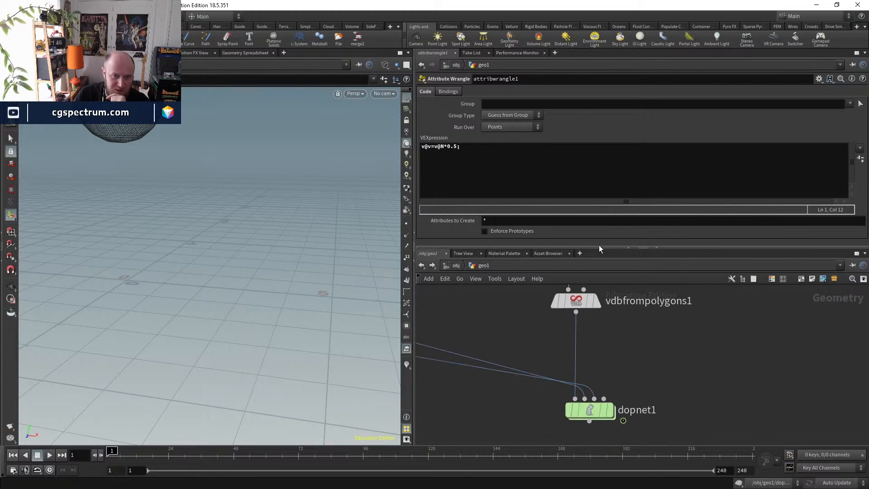
pyautogui.click(459, 146)
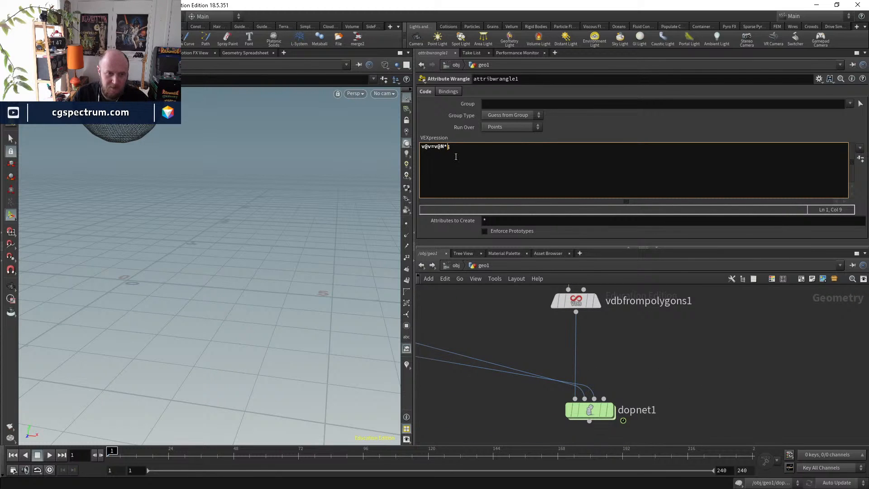
# - Select volumesource1 inside dopnet1 and play the simulation with the viewport switched from wireframe to shaded display
pyautogui.doubleClick(584, 410)
pyautogui.click(646, 356)
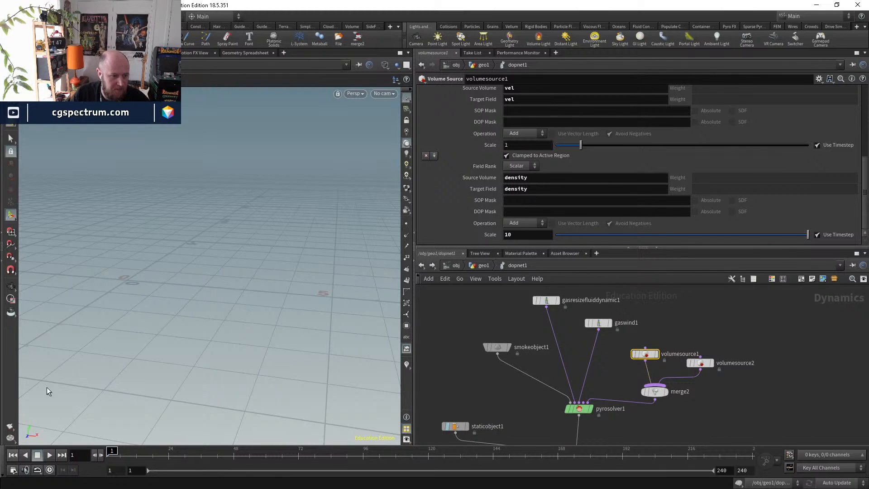
pyautogui.click(48, 457)
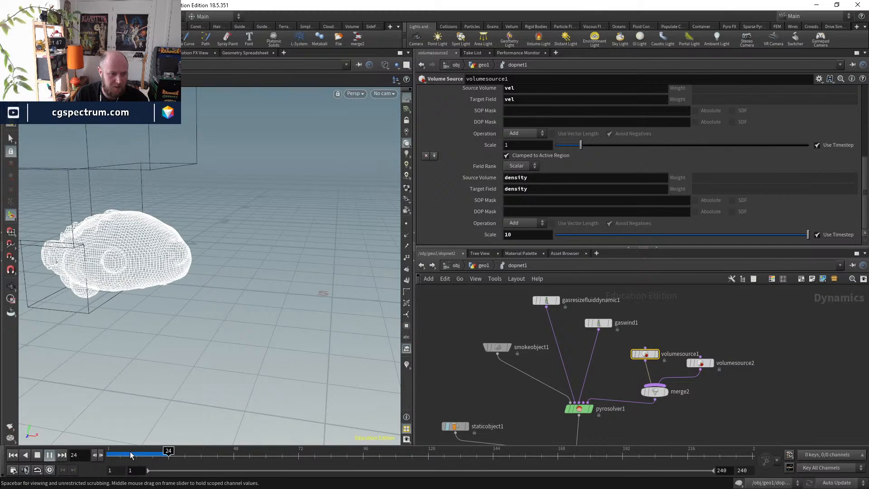
pyautogui.moveTo(130, 459); pyautogui.dragTo(157, 453)
pyautogui.hotkey('shift', 'w')
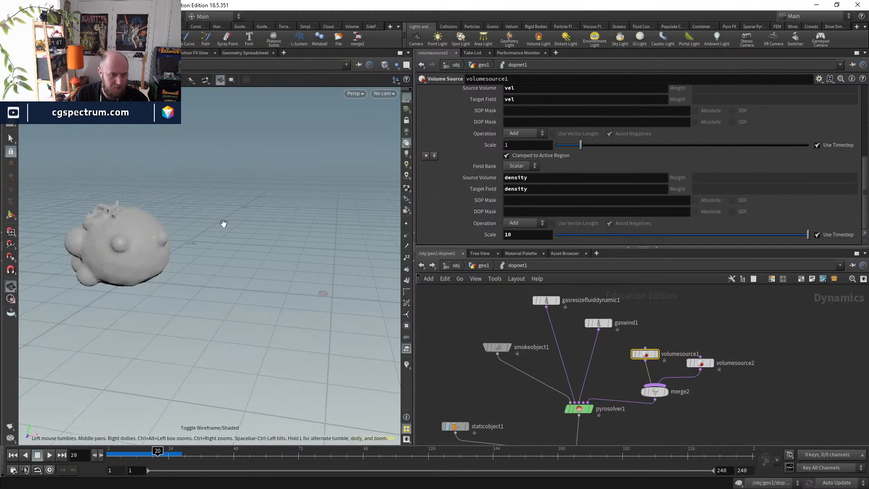
pyautogui.click(50, 455)
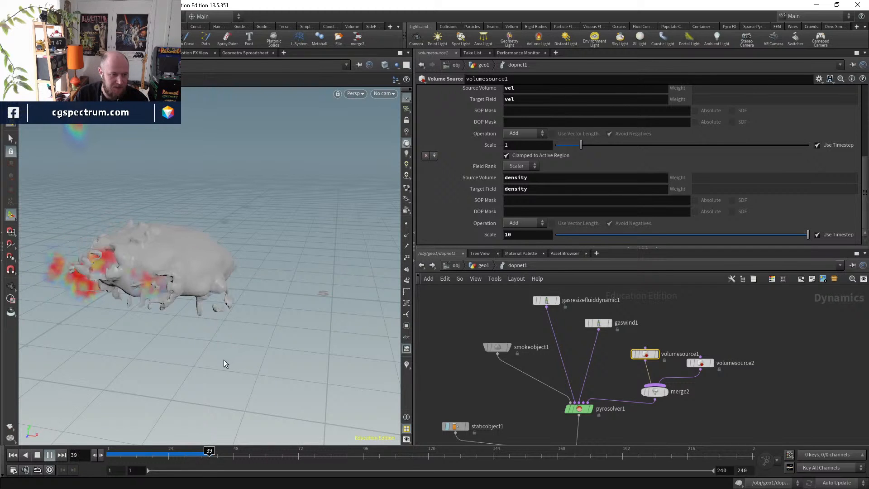
# - Test volumesource1's vel Scale at 5 and raise it to 10, replaying the simulation from frame 1 each time
pyautogui.moveTo(131, 456); pyautogui.dragTo(109, 456)
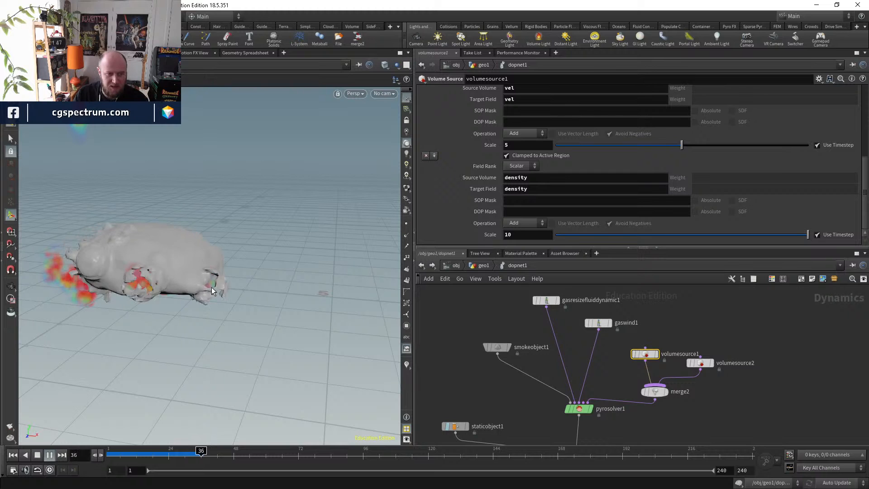
pyautogui.moveTo(138, 451); pyautogui.dragTo(105, 464)
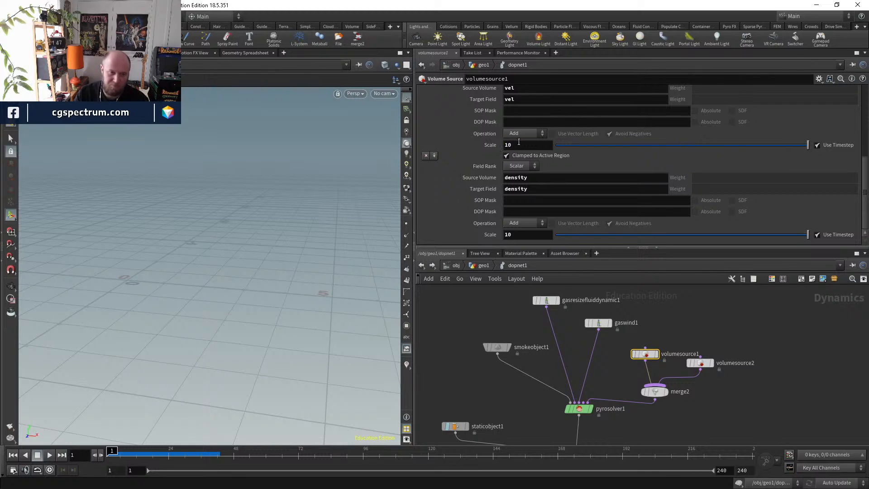
pyautogui.click(50, 455)
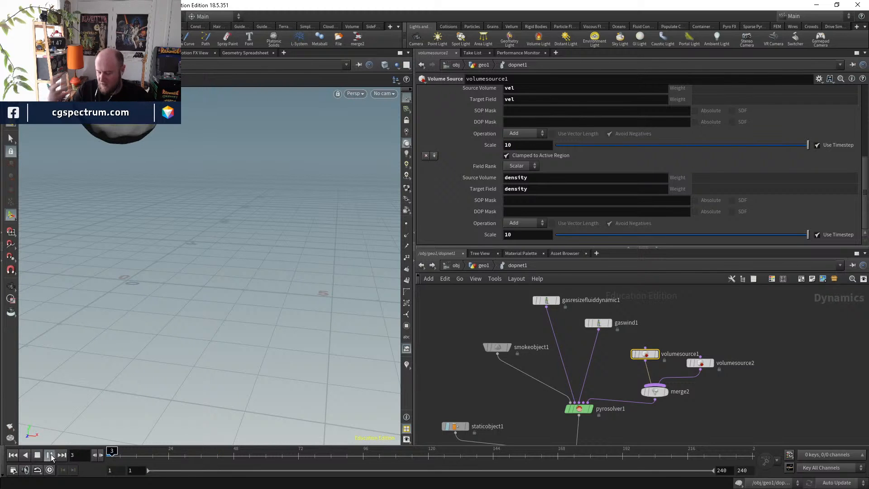
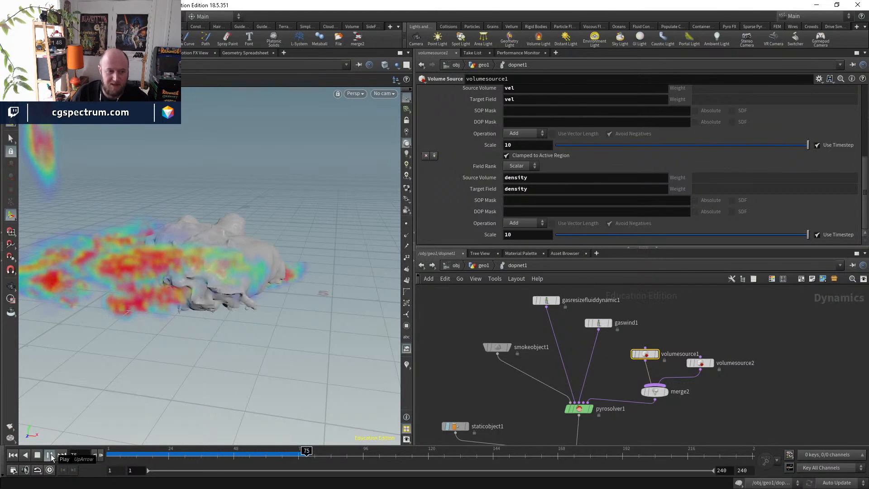
# - Scrub the cached simulation up to frame 62 and examine how the smoke meets the goo ball up close
pyautogui.click(255, 453)
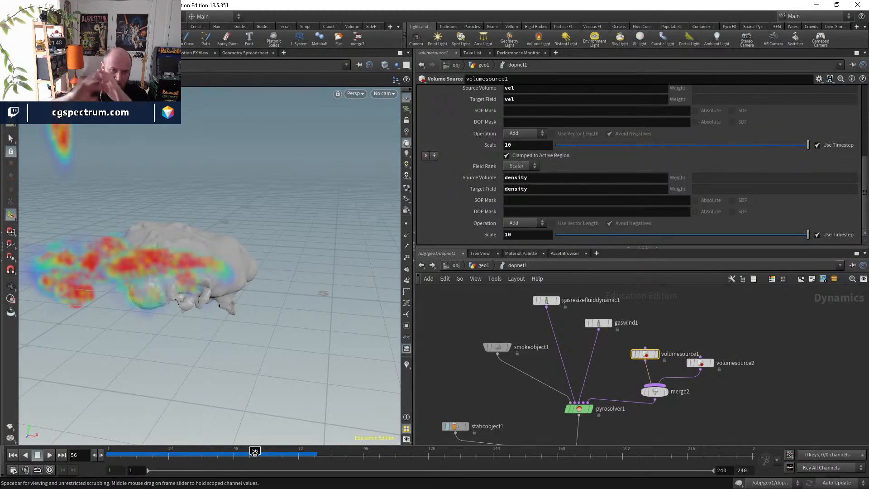
pyautogui.click(257, 451)
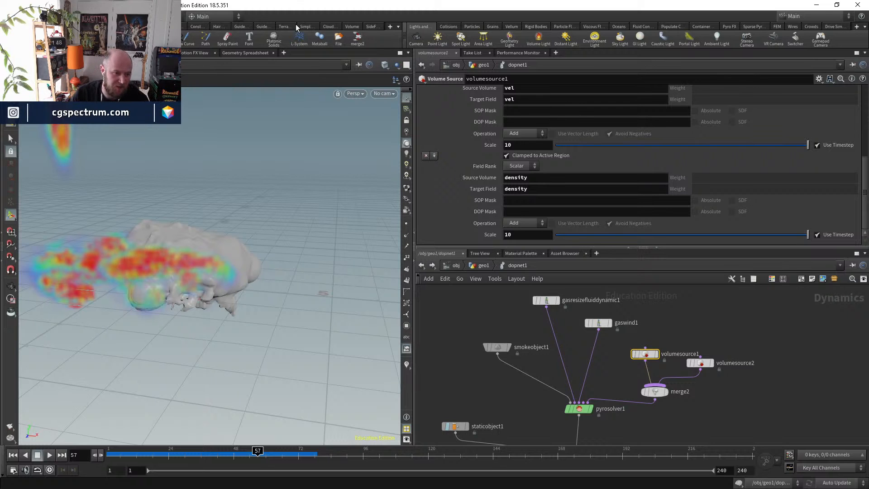
pyautogui.moveTo(157, 463); pyautogui.dragTo(312, 458)
pyautogui.keyDown('alt'); pyautogui.moveTo(231, 256); pyautogui.dragTo(355, 311); pyautogui.keyUp('alt')
pyautogui.click(269, 451)
pyautogui.moveTo(270, 452)
pyautogui.mouseDown()
pyautogui.moveTo(282, 453)
pyautogui.moveTo(262, 452)
pyautogui.moveTo(271, 452)
pyautogui.mouseUp()
pyautogui.keyDown('alt'); pyautogui.moveTo(295, 349); pyautogui.dragTo(242, 328); pyautogui.keyUp('alt')
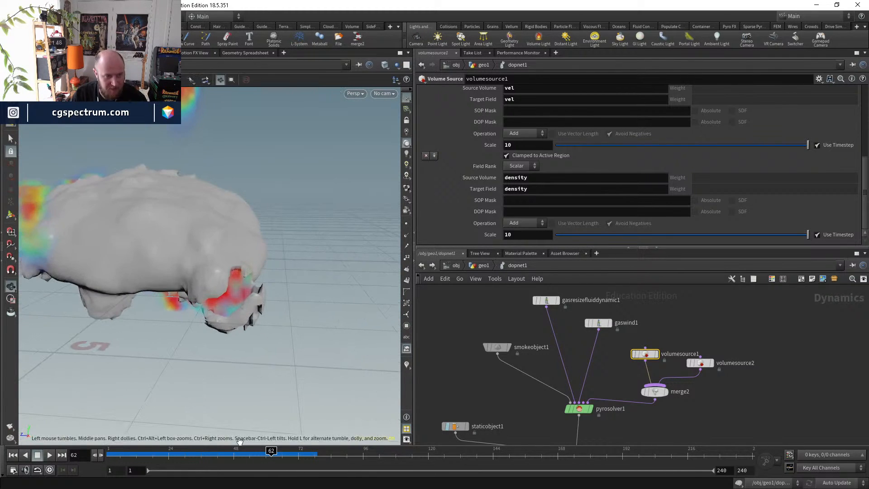
# - Examine the smoke around the goo ball from several angles and distances at frame 68 and again at frame 60
pyautogui.moveTo(270, 454)
pyautogui.mouseDown()
pyautogui.moveTo(301, 451)
pyautogui.moveTo(263, 449)
pyautogui.moveTo(288, 450)
pyautogui.mouseUp()
pyautogui.keyDown('alt'); pyautogui.moveTo(219, 357); pyautogui.dragTo(163, 351, button='right'); pyautogui.keyUp('alt')
pyautogui.keyDown('alt'); pyautogui.moveTo(163, 351); pyautogui.dragTo(278, 349); pyautogui.keyUp('alt')
pyautogui.keyDown('alt'); pyautogui.moveTo(278, 349); pyautogui.dragTo(192, 242, button='right'); pyautogui.keyUp('alt')
pyautogui.keyDown('alt'); pyautogui.moveTo(164, 218); pyautogui.dragTo(176, 225); pyautogui.keyUp('alt')
pyautogui.keyDown('alt'); pyautogui.moveTo(176, 225); pyautogui.dragTo(134, 199, button='right'); pyautogui.keyUp('alt')
pyautogui.keyDown('alt'); pyautogui.moveTo(249, 340); pyautogui.dragTo(218, 329, button='middle'); pyautogui.keyUp('alt')
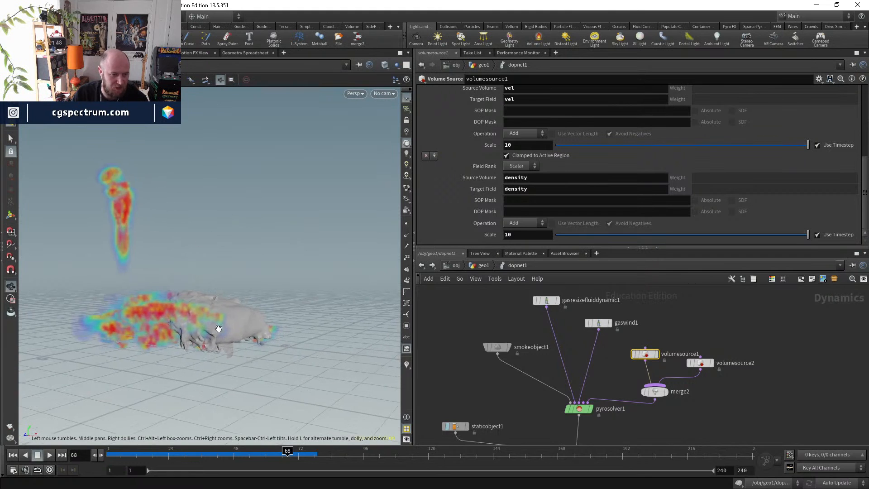
pyautogui.keyDown('alt'); pyautogui.moveTo(219, 329); pyautogui.dragTo(200, 338); pyautogui.keyUp('alt')
pyautogui.keyDown('alt'); pyautogui.moveTo(199, 337); pyautogui.dragTo(205, 351, button='right'); pyautogui.keyUp('alt')
pyautogui.moveTo(188, 456); pyautogui.dragTo(266, 463)
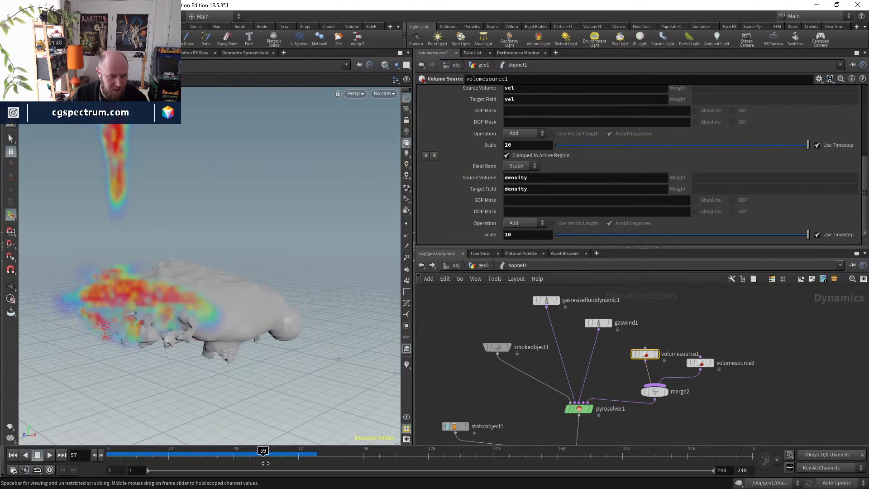
pyautogui.keyDown('alt'); pyautogui.moveTo(193, 308); pyautogui.dragTo(219, 292); pyautogui.keyUp('alt')
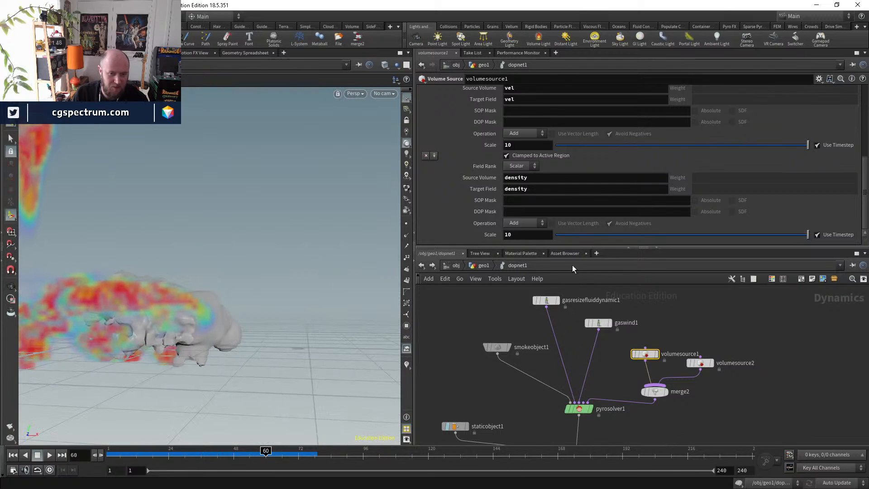
# - Display volumevisualization1 in geo1, go up to the object level, and scrub to view the smoke with GOO_BALL
pyautogui.click(486, 267)
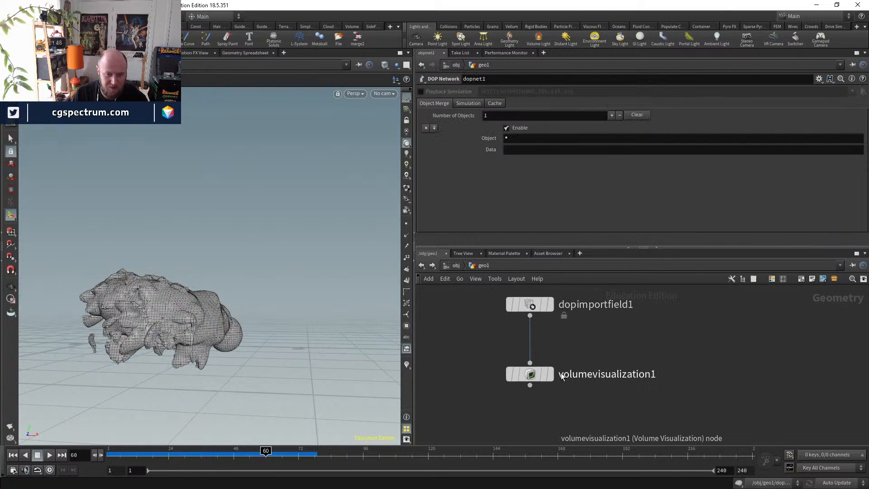
pyautogui.click(544, 375)
pyautogui.click(548, 376)
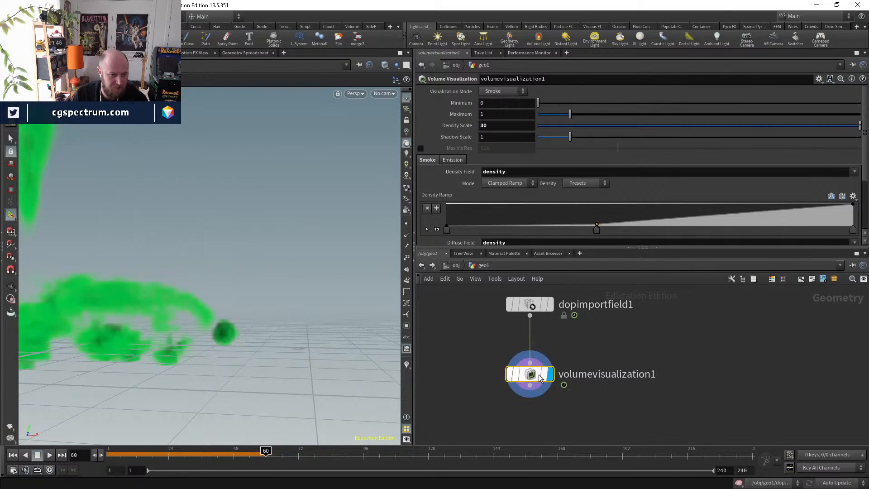
pyautogui.press('u')
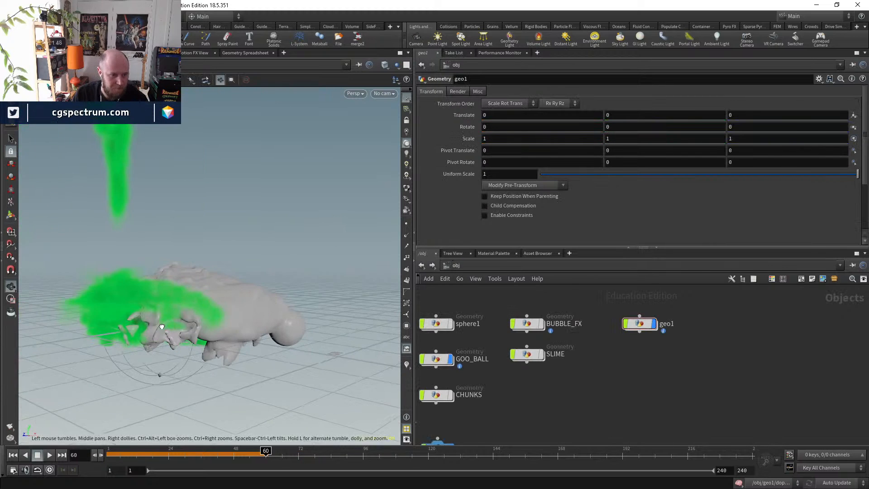
pyautogui.moveTo(152, 456)
pyautogui.mouseDown()
pyautogui.moveTo(224, 459)
pyautogui.moveTo(238, 369)
pyautogui.mouseUp()
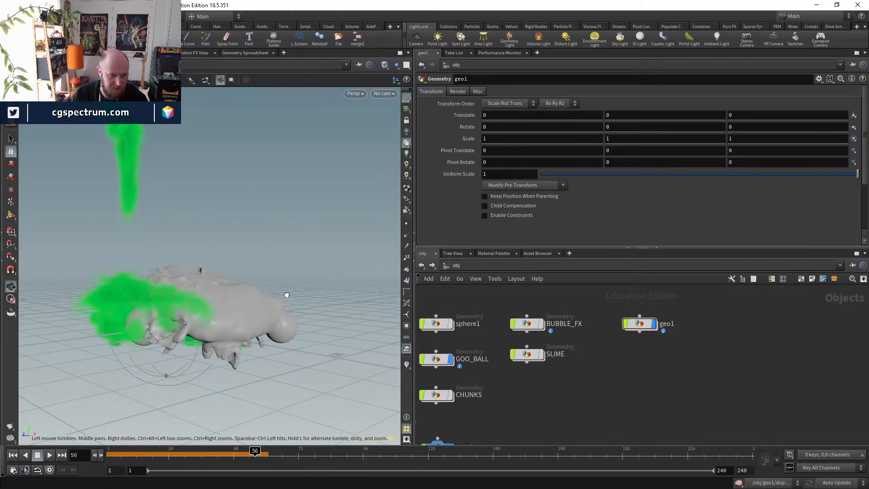
# - Play the combined smoke and GOO_BALL scene from a new angle, and stop it back at frame 1
pyautogui.keyDown('alt'); pyautogui.moveTo(287, 295); pyautogui.dragTo(287, 317, button='right'); pyautogui.keyUp('alt')
pyautogui.keyDown('alt'); pyautogui.moveTo(287, 316); pyautogui.dragTo(270, 352); pyautogui.keyUp('alt')
pyautogui.press('Return')
pyautogui.click(50, 455)
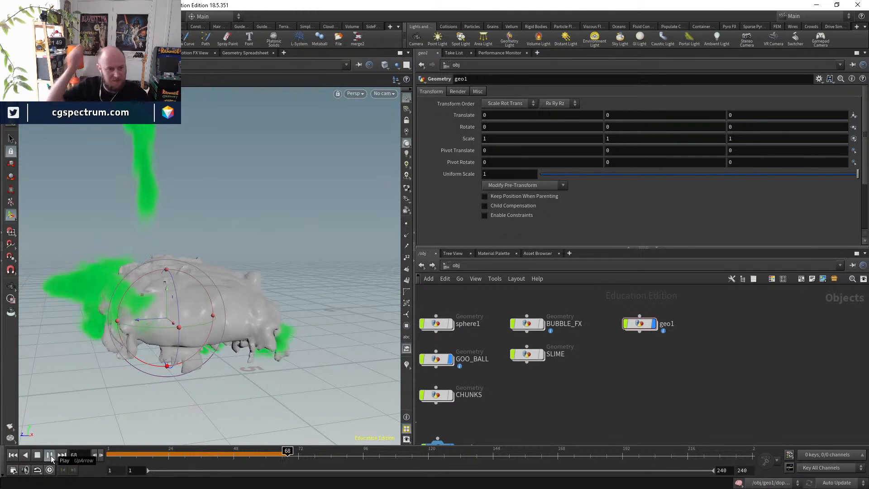
pyautogui.click(108, 454)
pyautogui.click(37, 455)
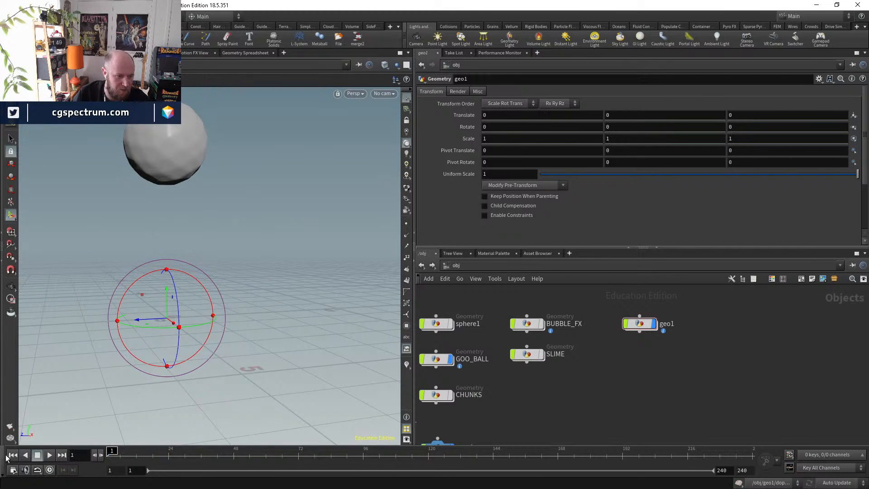
# - In geo1's dopnet1, set the Scale of volumesource1's vel operation to 20 and play the simulation
pyautogui.doubleClick(638, 324)
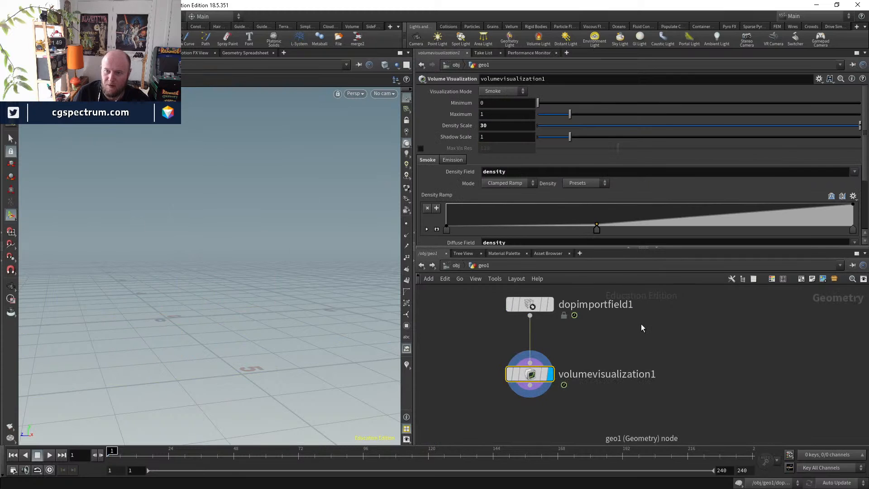
pyautogui.press('h')
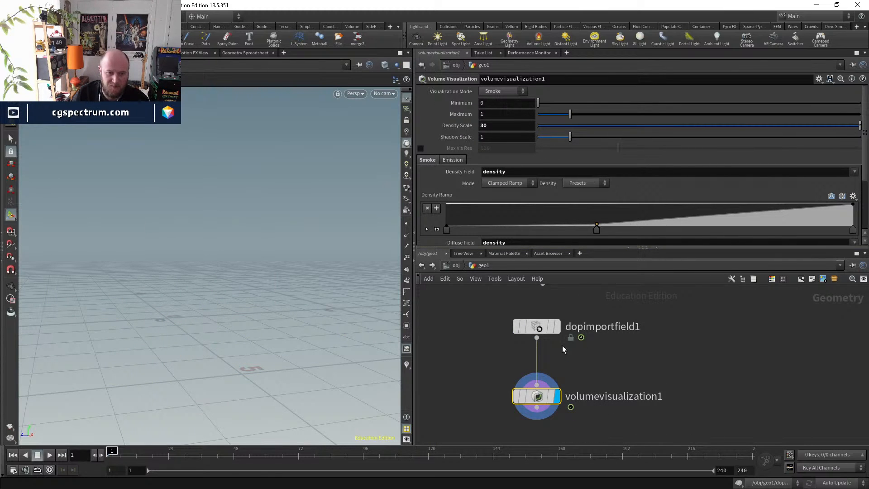
pyautogui.moveTo(564, 349); pyautogui.dragTo(563, 435, button='middle')
pyautogui.doubleClick(558, 362)
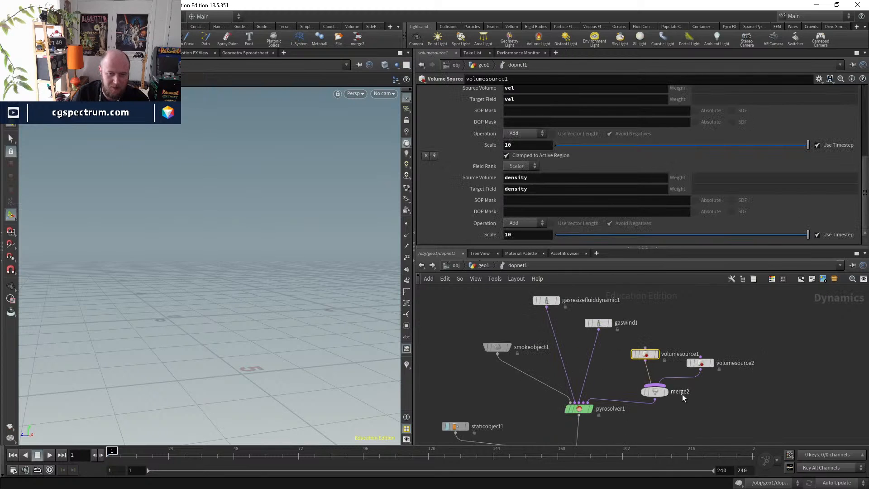
pyautogui.scroll(2, 465, 190)
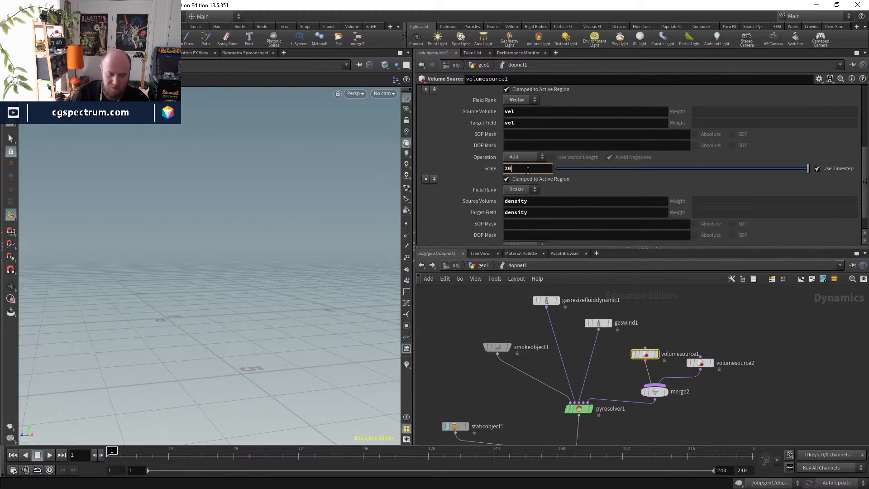
pyautogui.click(49, 456)
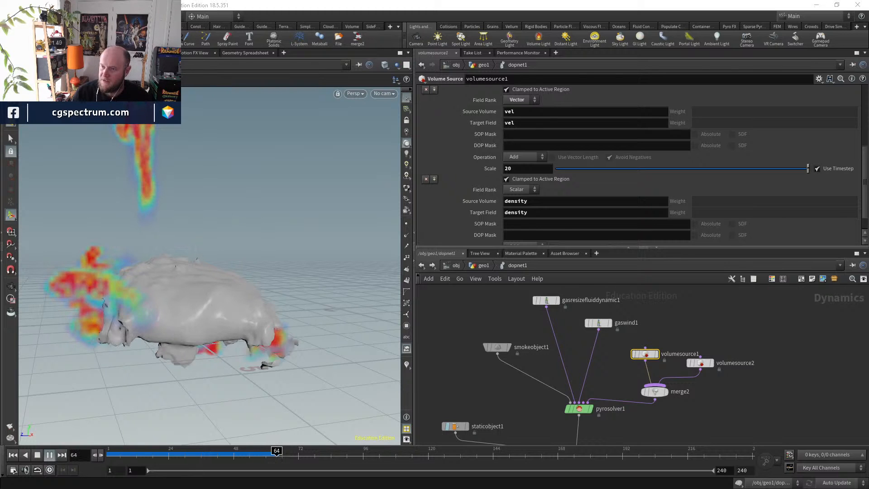
# - Switch to the media player and open the goo ball reference render video full size
pyautogui.moveTo(868, 12); pyautogui.dragTo(250, 102)
pyautogui.doubleClick(252, 105)
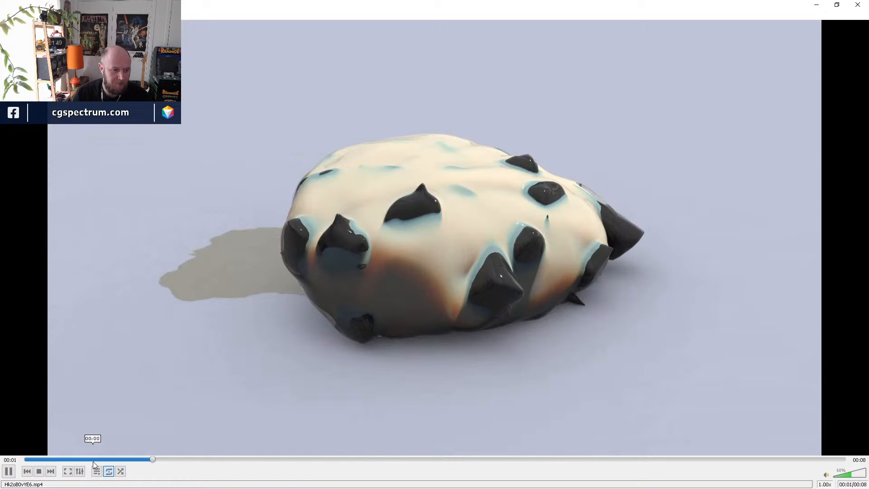
# - Replay the goo ball reference render at full size, skip ahead to about 2 seconds, and close the player
pyautogui.doubleClick(434, 6)
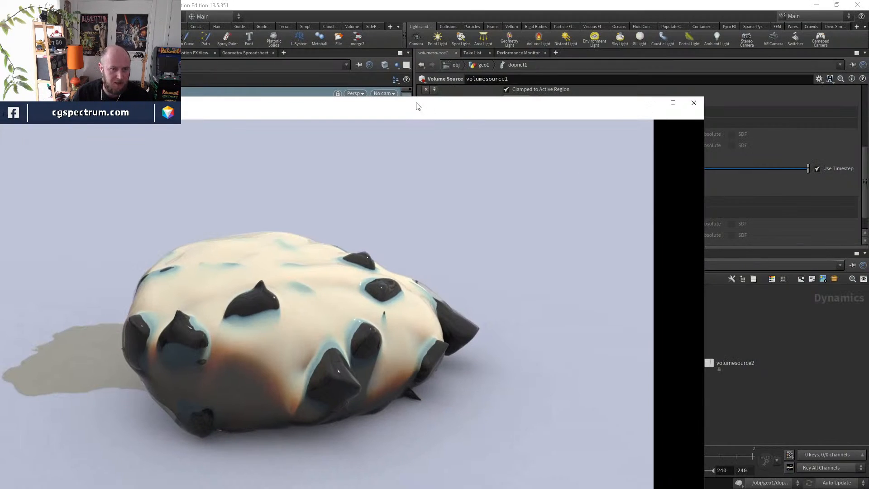
pyautogui.moveTo(418, 107); pyautogui.dragTo(480, 57)
pyautogui.doubleClick(331, 336)
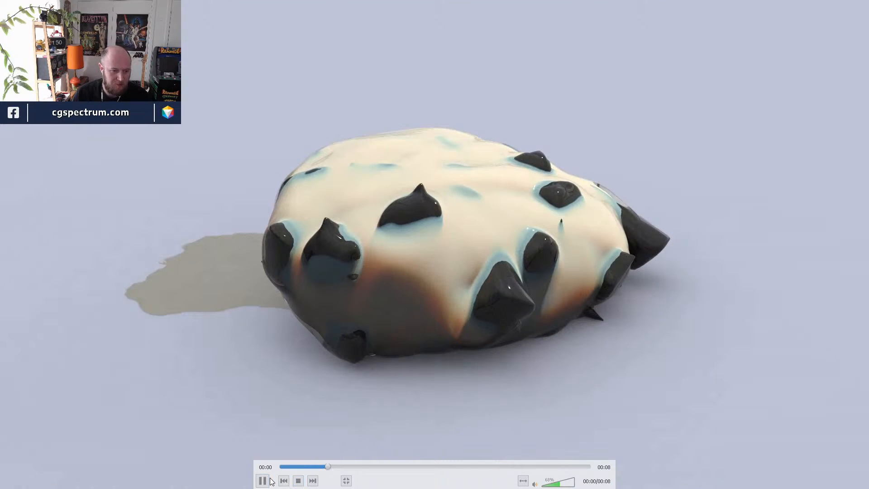
pyautogui.click(394, 467)
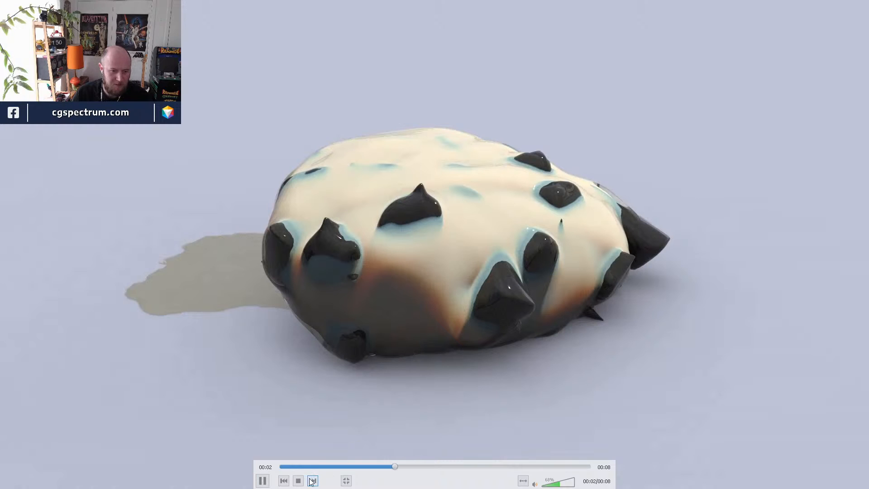
pyautogui.doubleClick(580, 366)
pyautogui.click(758, 41)
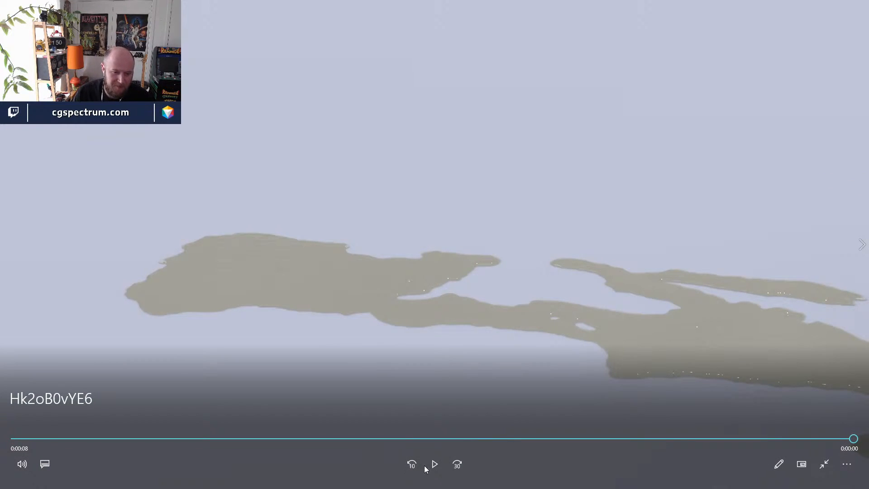
# - Play the Hk2oB0vYE6 reference video in the other player, rewatch how the goo ball rolls, and close it
pyautogui.click(434, 465)
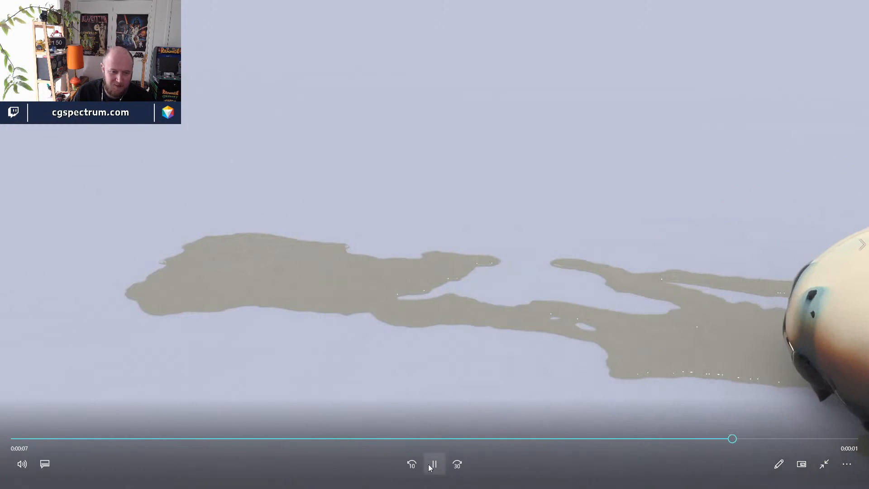
pyautogui.click(431, 439)
pyautogui.click(338, 439)
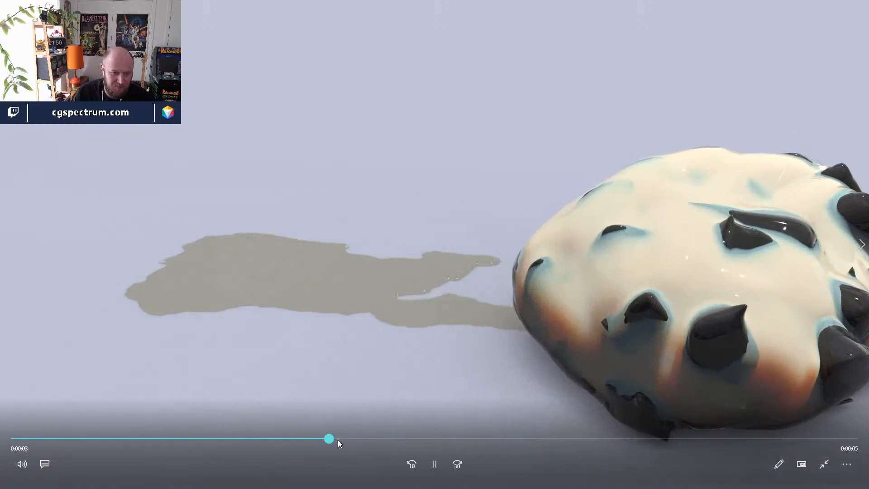
pyautogui.click(260, 439)
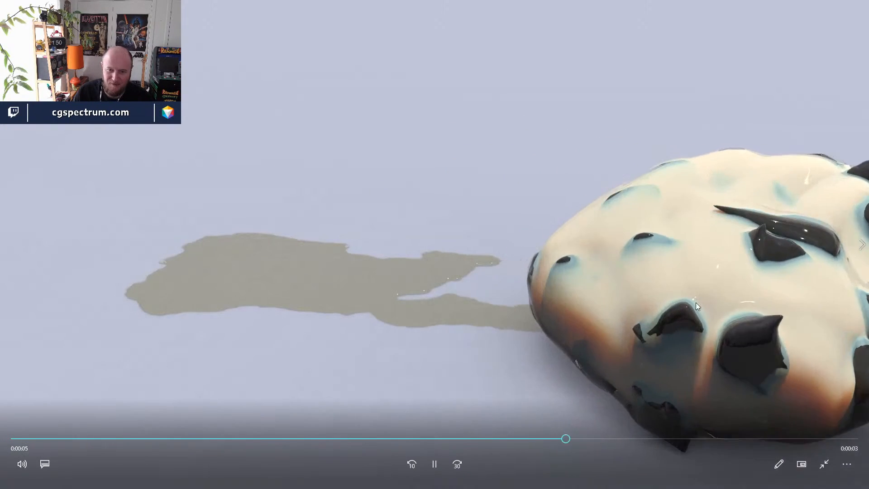
pyautogui.click(275, 439)
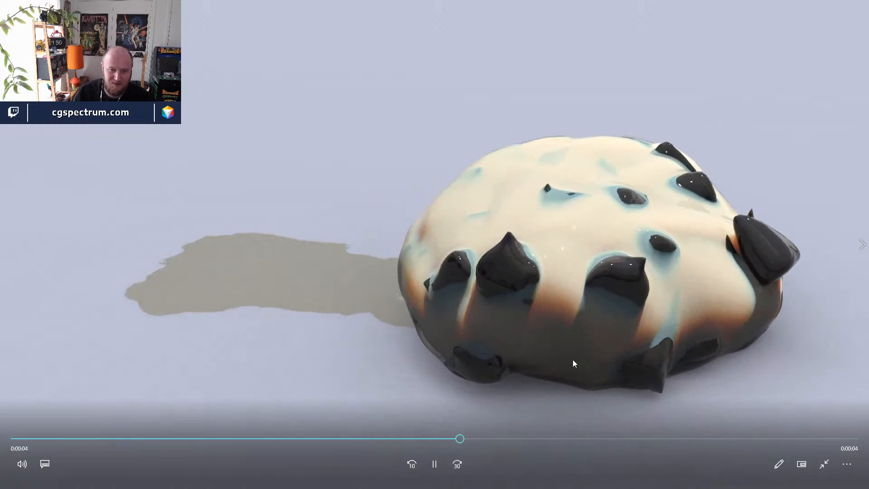
pyautogui.click(824, 464)
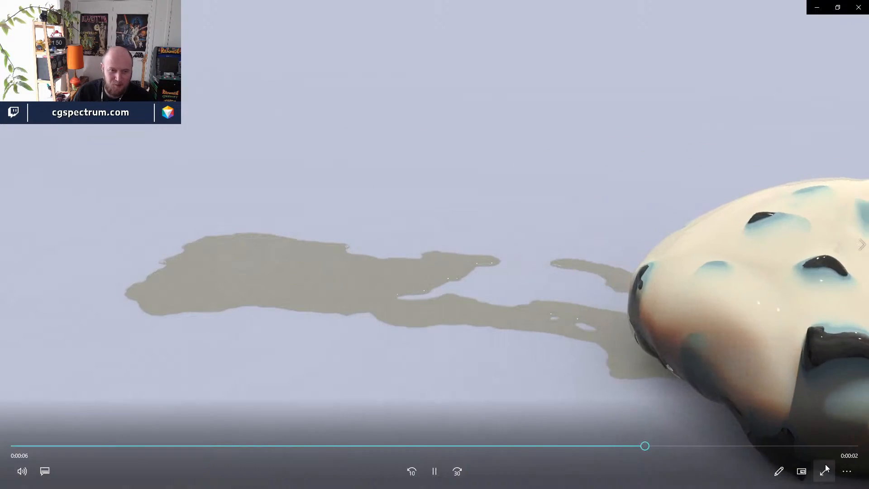
pyautogui.click(851, 9)
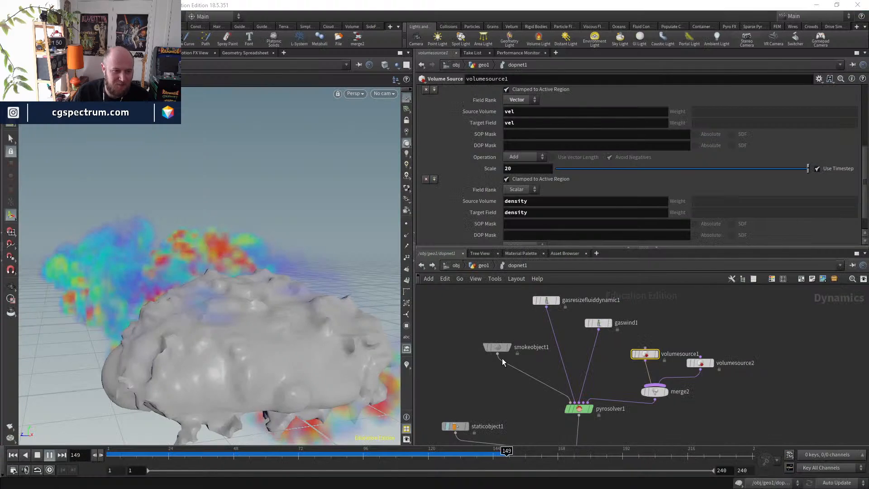
# - Set the Scale of volumesource1's vel operation to 40, play the simulation from frame 1, and rewind it
pyautogui.moveTo(308, 457); pyautogui.dragTo(478, 467)
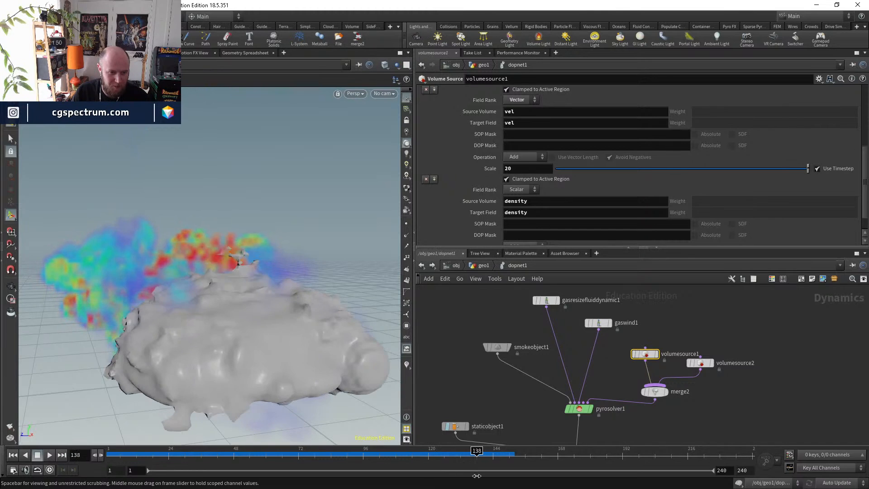
pyautogui.press('space')
pyautogui.moveTo(334, 391); pyautogui.dragTo(281, 349)
pyautogui.moveTo(483, 454); pyautogui.dragTo(92, 451)
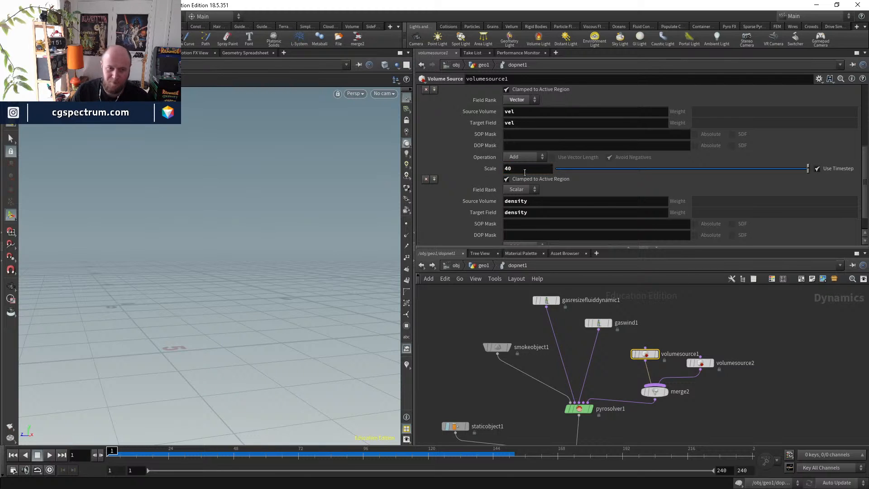
pyautogui.click(49, 455)
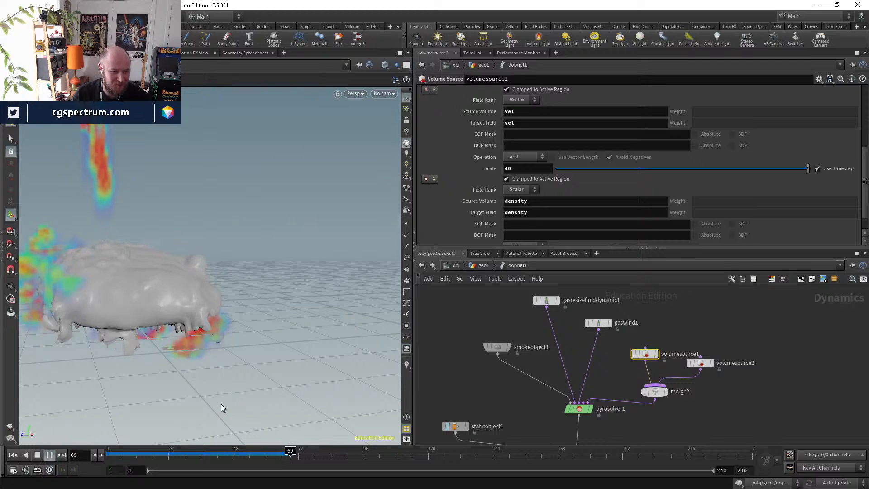
pyautogui.moveTo(111, 454); pyautogui.dragTo(93, 446)
pyautogui.moveTo(512, 386); pyautogui.dragTo(563, 370, button='middle')
pyautogui.press('Tab')
pyautogui.write('grou')
pyautogui.press('Escape')
# - In front view, raise the lower bound of smokeobject1's container to the ground line, making it about 6.67 high
pyautogui.click(541, 303)
pyautogui.hotkey('space', '2')
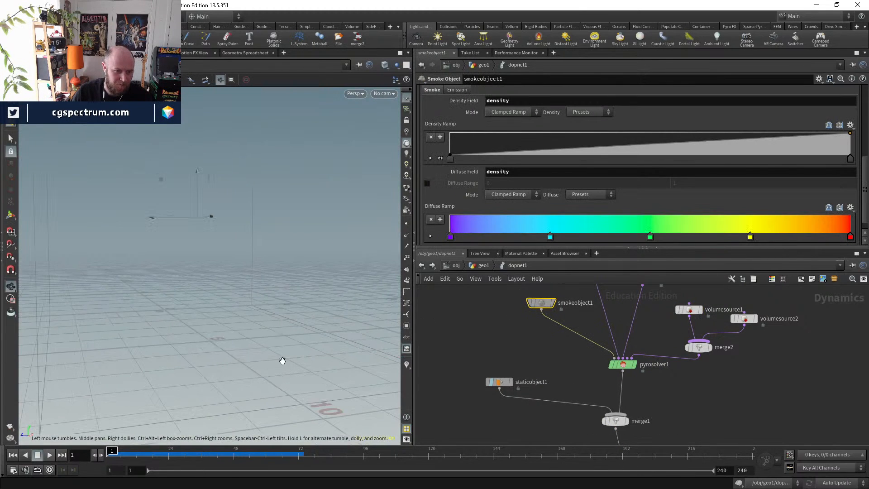
pyautogui.hotkey('space', '3')
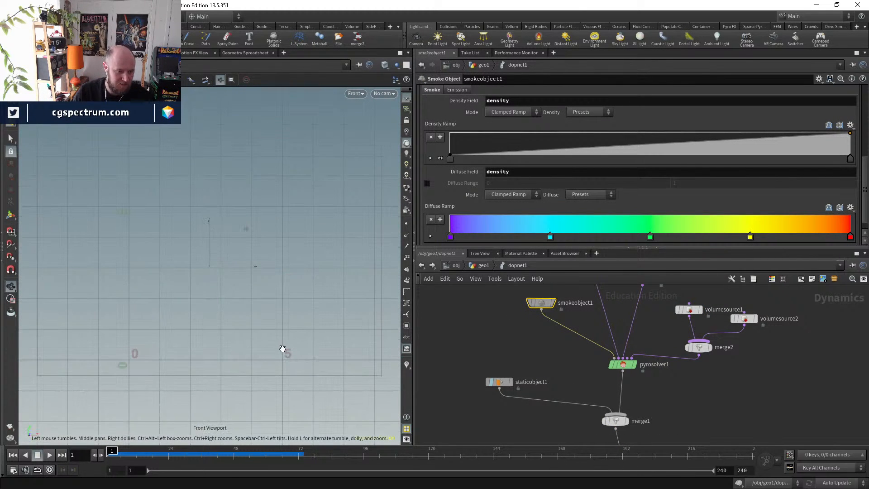
pyautogui.scroll(-4, 292, 328)
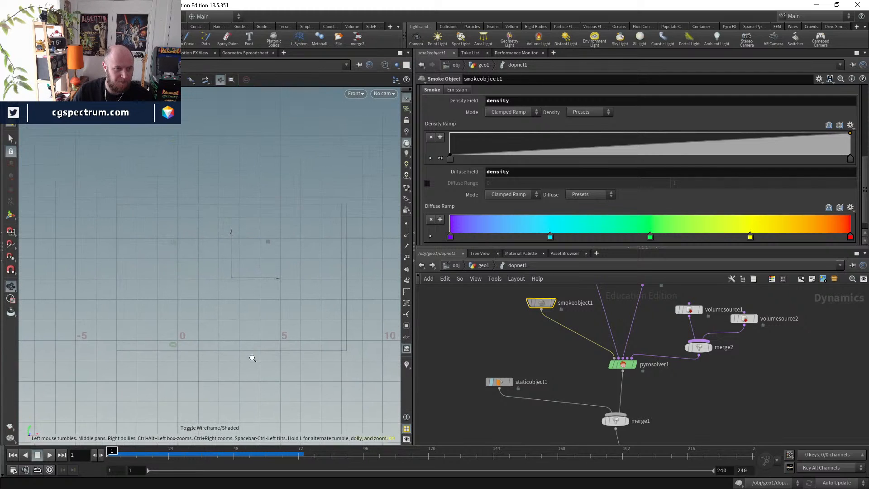
pyautogui.press('Return')
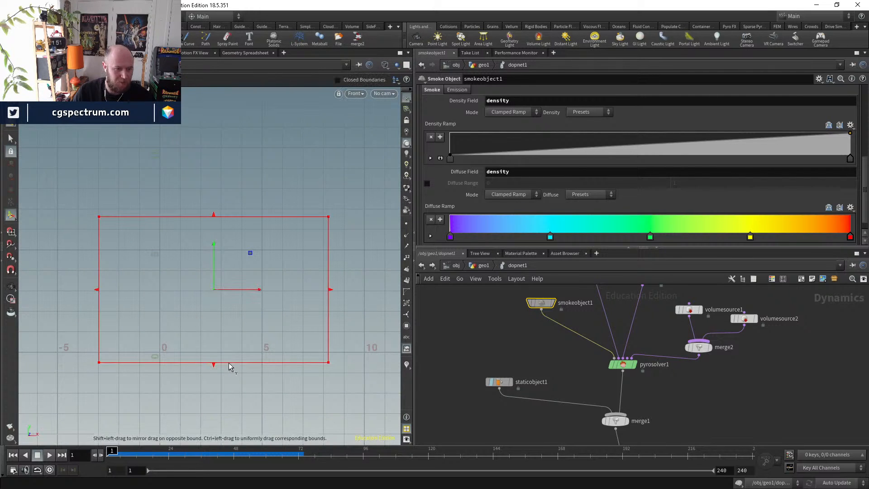
pyautogui.moveTo(218, 365); pyautogui.dragTo(216, 358)
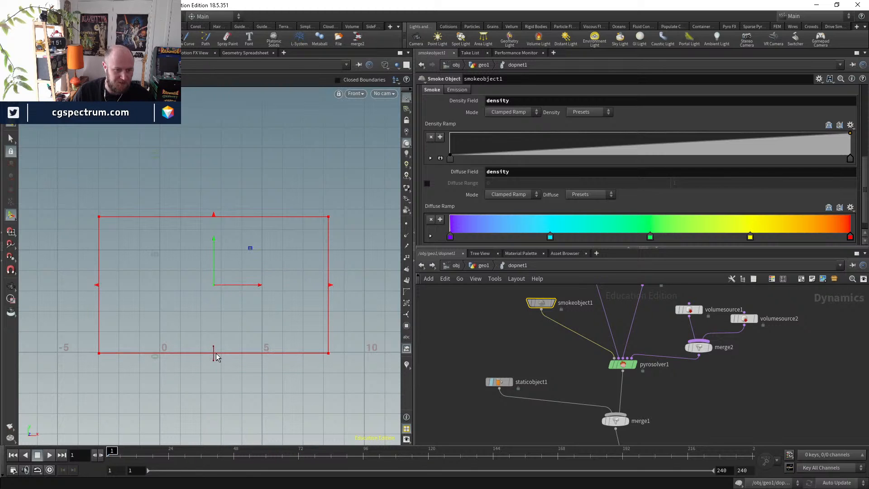
# - Reference smokeobject1's Y size in its Y Center as ch("sizey")/2
pyautogui.scroll(5, 456, 111)
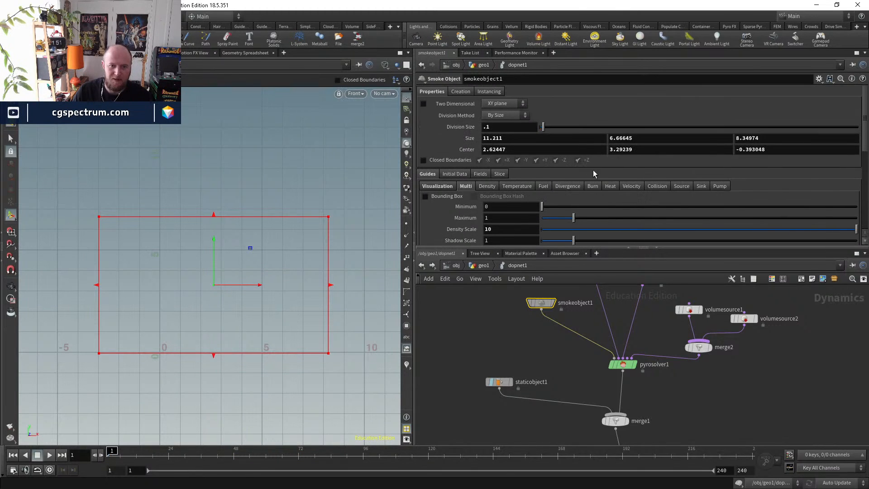
pyautogui.rightClick(658, 141)
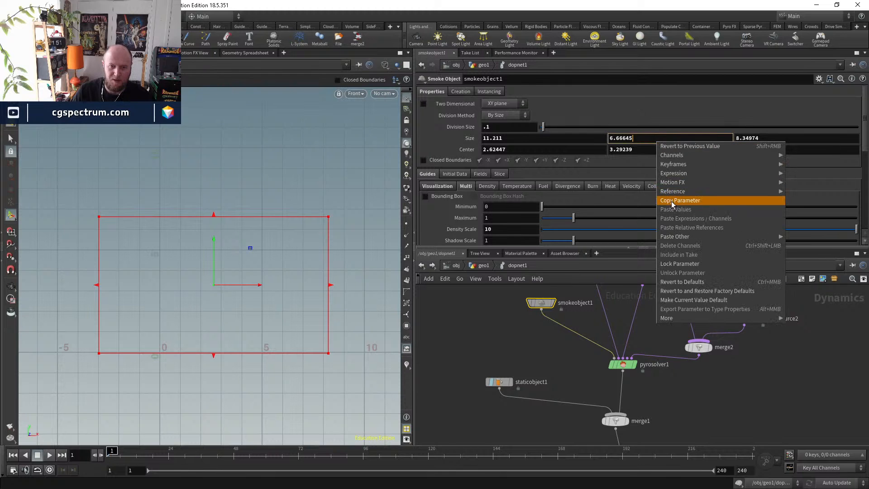
pyautogui.click(680, 200)
pyautogui.rightClick(647, 151)
pyautogui.click(682, 153)
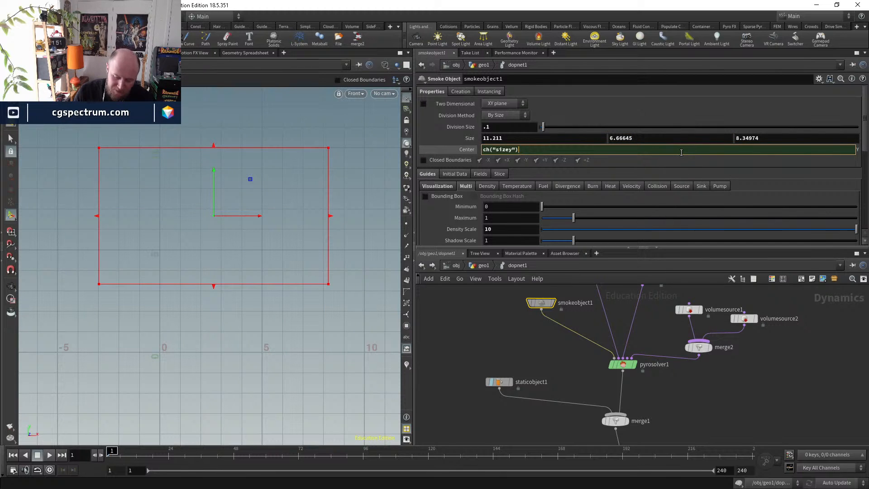
pyautogui.press('Return')
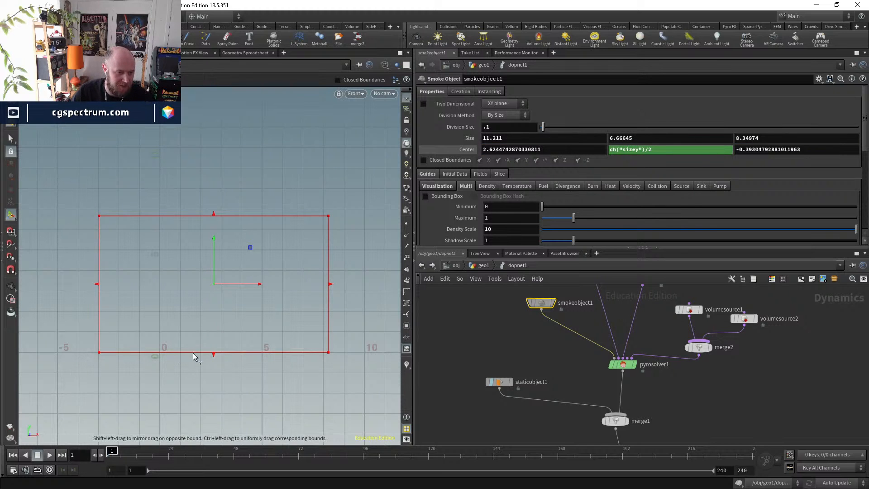
# - Check the container against the scene at object level, and reopen geo1's dopnet1 in perspective view
pyautogui.press('space')
pyautogui.click(510, 351)
pyautogui.press('1')
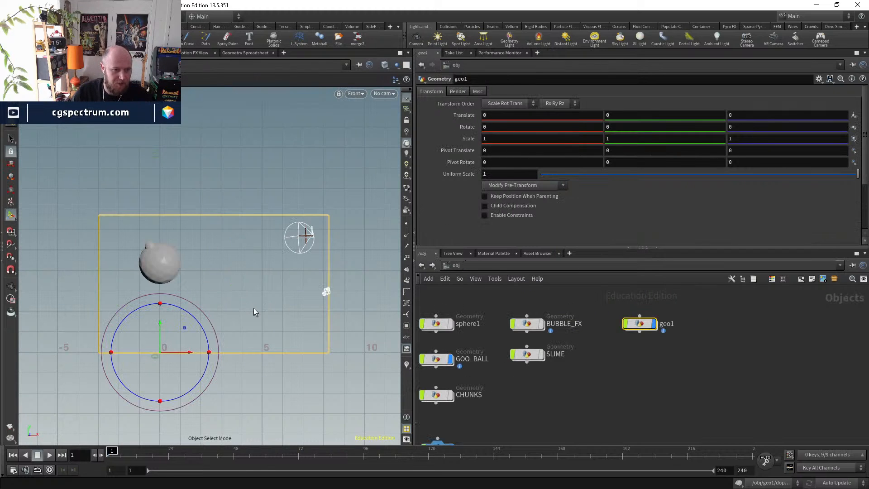
pyautogui.hotkey('space', '1')
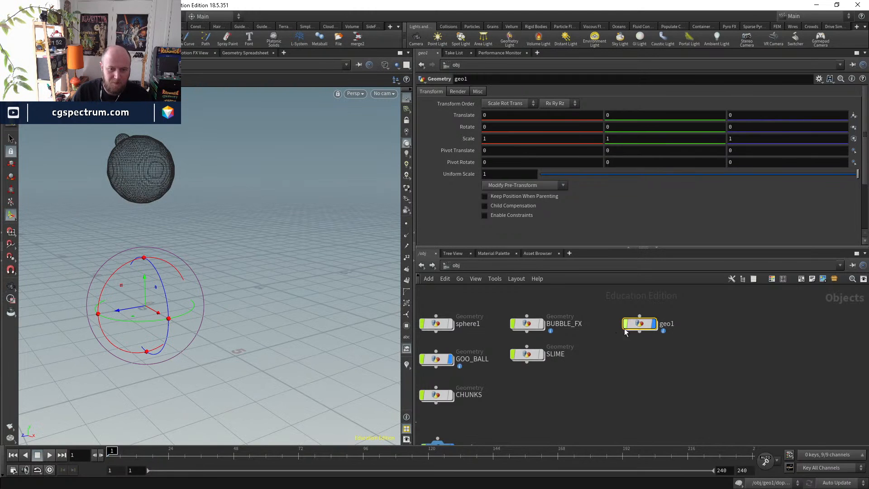
pyautogui.doubleClick(634, 325)
pyautogui.keyDown('alt'); pyautogui.moveTo(178, 291); pyautogui.dragTo(196, 290); pyautogui.keyUp('alt')
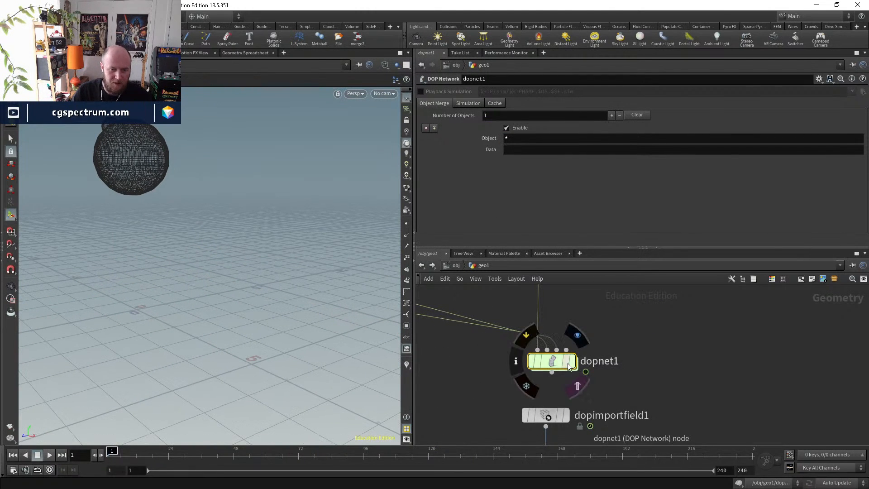
pyautogui.doubleClick(547, 363)
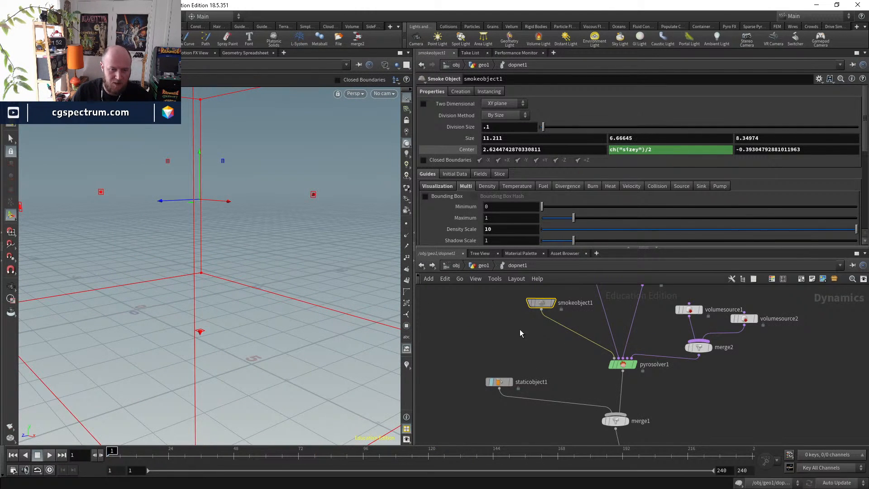
# - Enable Closed Boundaries on smokeobject1 for -Y only, play the simulation, inspect the smoke at ground level, and rewind to frame 1
pyautogui.click(424, 161)
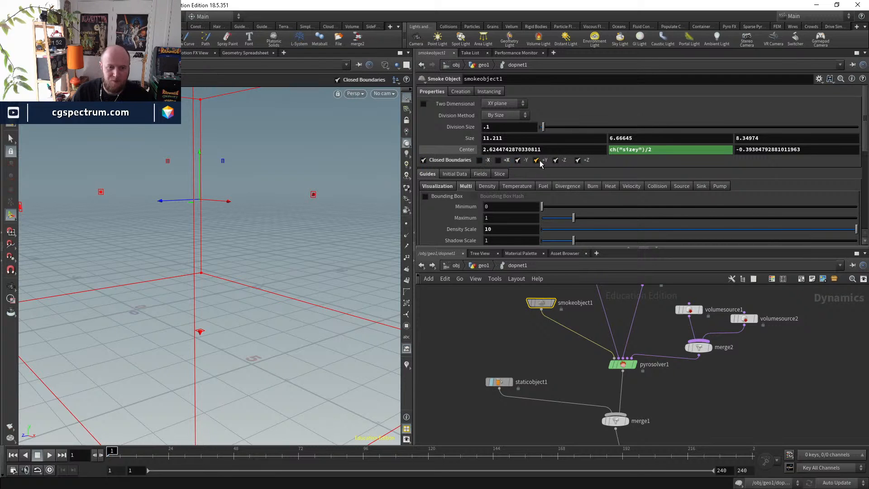
pyautogui.click(50, 457)
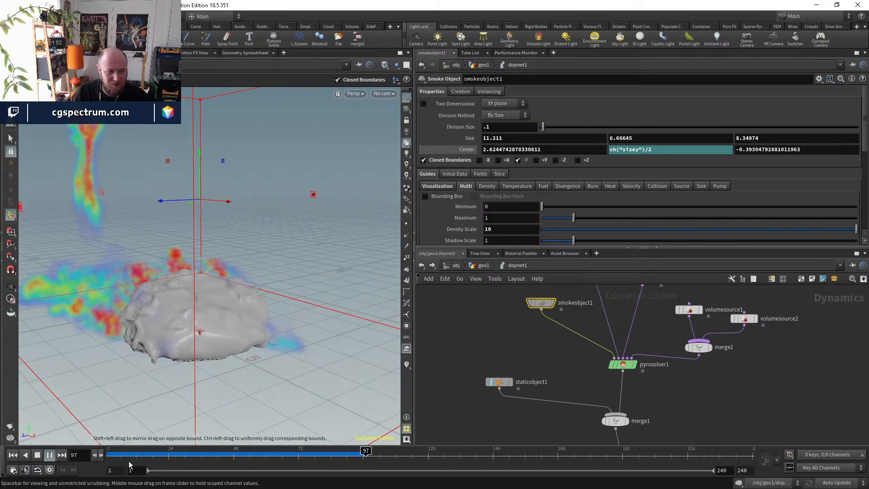
pyautogui.moveTo(136, 458); pyautogui.dragTo(307, 454)
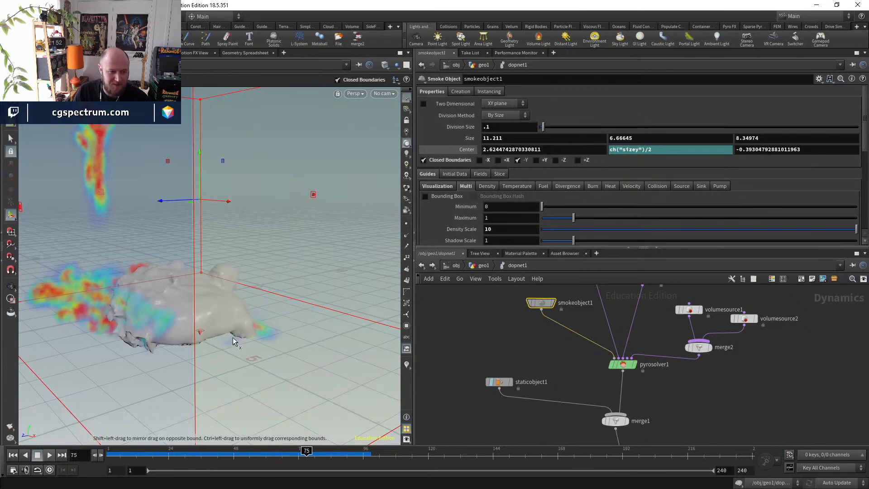
pyautogui.keyDown('alt'); pyautogui.moveTo(233, 338); pyautogui.dragTo(241, 363); pyautogui.keyUp('alt')
pyautogui.keyDown('alt'); pyautogui.rightClick(240, 362); pyautogui.keyUp('alt')
pyautogui.click(171, 396)
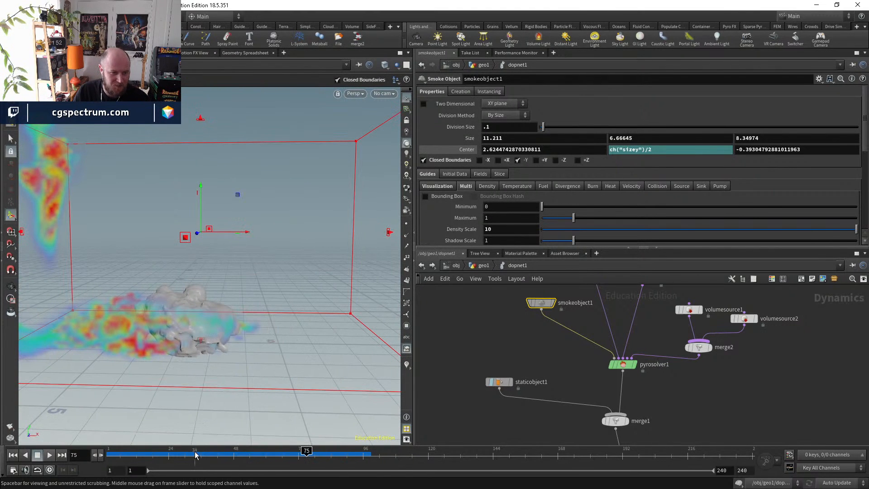
pyautogui.moveTo(196, 455); pyautogui.dragTo(58, 442)
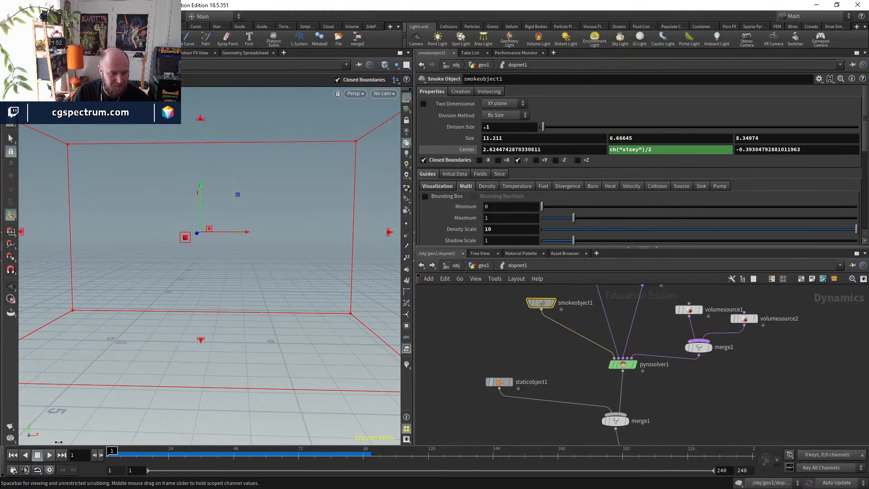
# - Set the Scale of volumesource2's v-to-vel operation to 1 and play the simulation
pyautogui.moveTo(743, 351); pyautogui.dragTo(736, 365, button='middle')
pyautogui.click(739, 333)
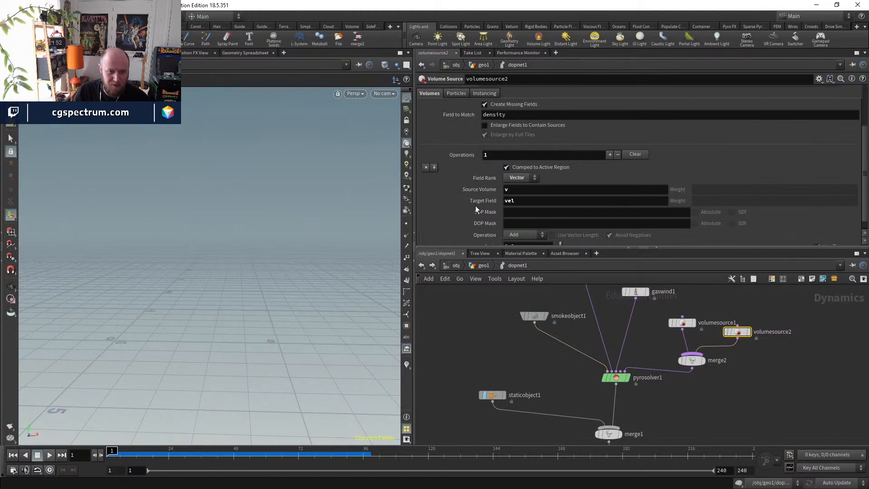
pyautogui.scroll(-1, 476, 207)
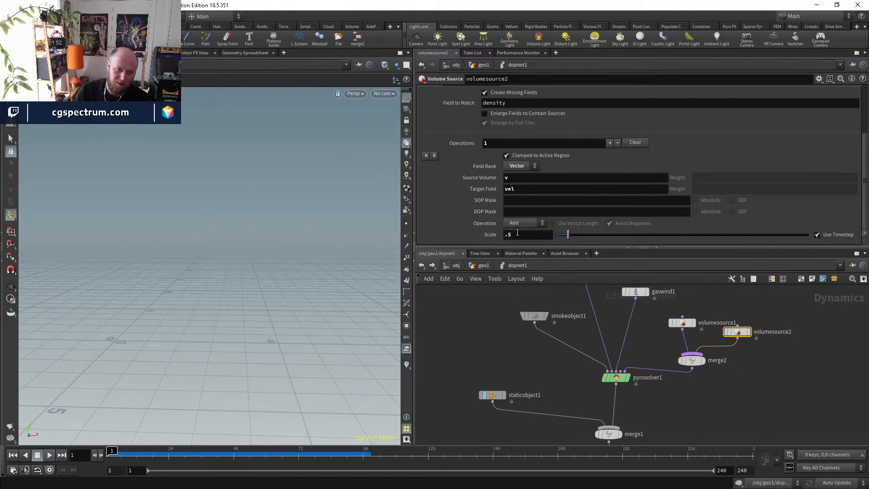
pyautogui.press('Return')
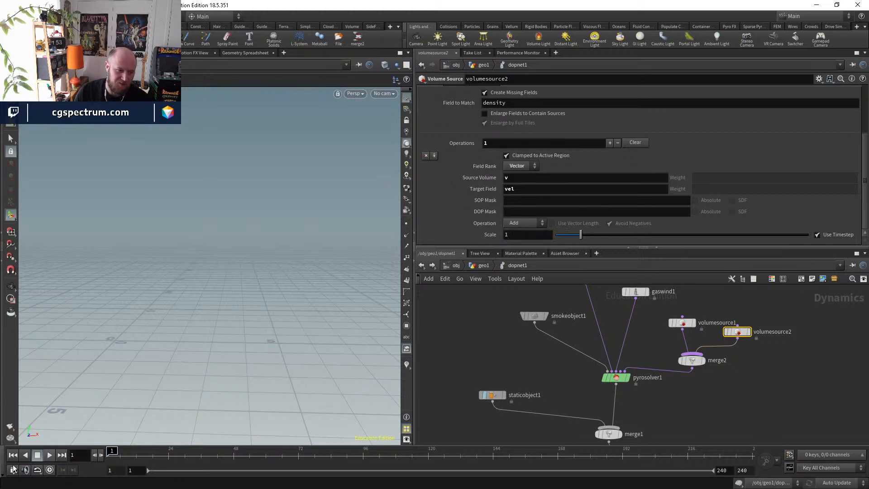
pyautogui.click(50, 456)
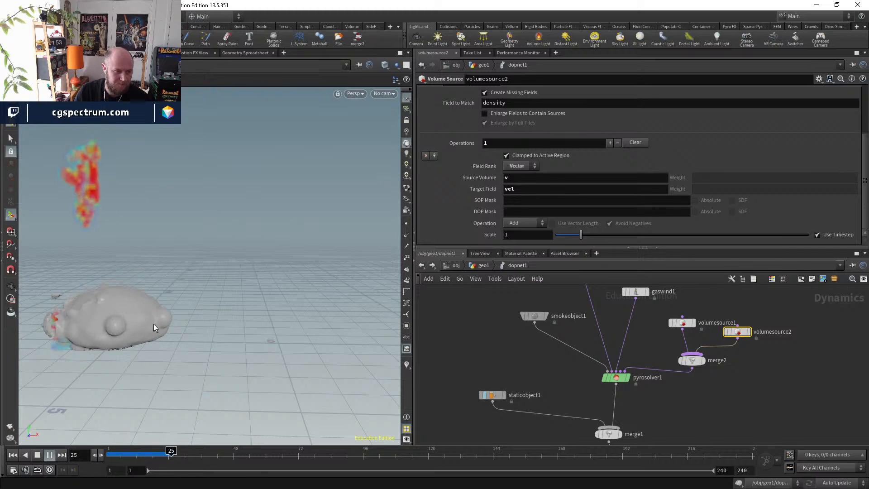
# - Rewind to frame 1, set pyrosolver1's Dissipation to 0.05, and play the simulation
pyautogui.moveTo(134, 457); pyautogui.dragTo(94, 452)
pyautogui.click(618, 379)
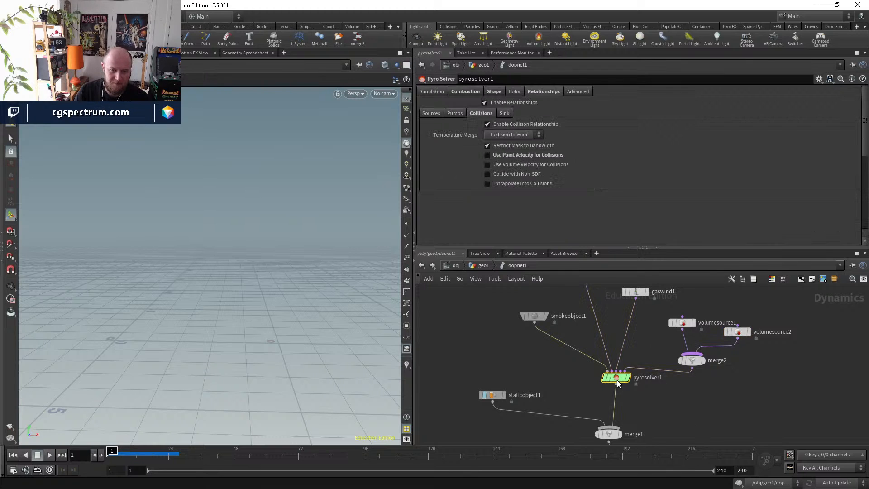
pyautogui.click(466, 91)
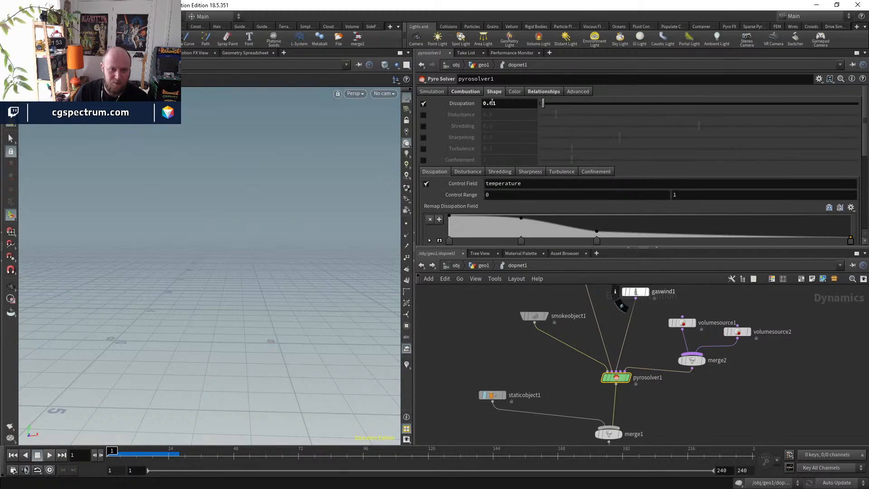
pyautogui.press('Return')
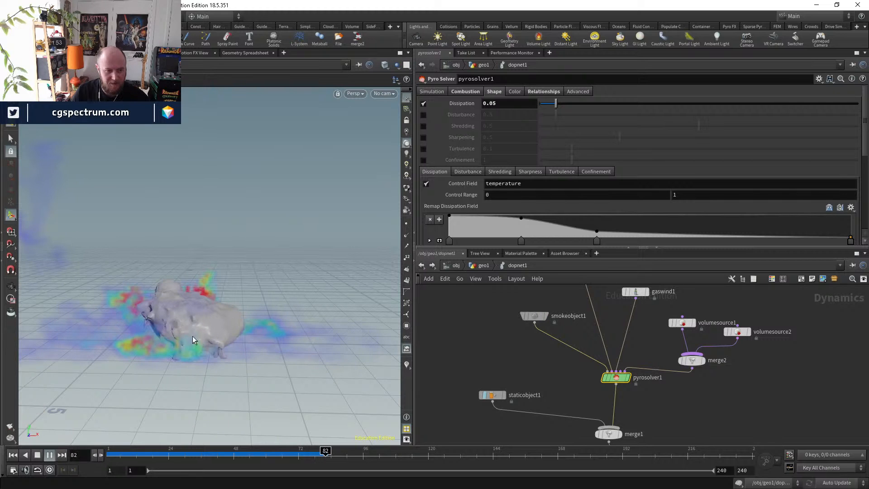
# - Return to object level and view the smoke with the goo ball through cam1, stepping to frame 82
pyautogui.click(273, 457)
pyautogui.click(486, 266)
pyautogui.moveTo(715, 421); pyautogui.dragTo(733, 293, button='middle')
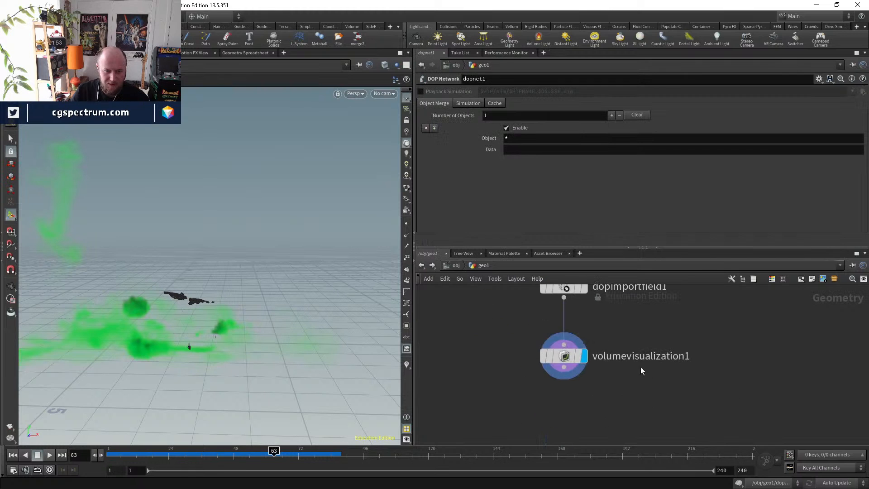
pyautogui.click(564, 357)
pyautogui.click(456, 265)
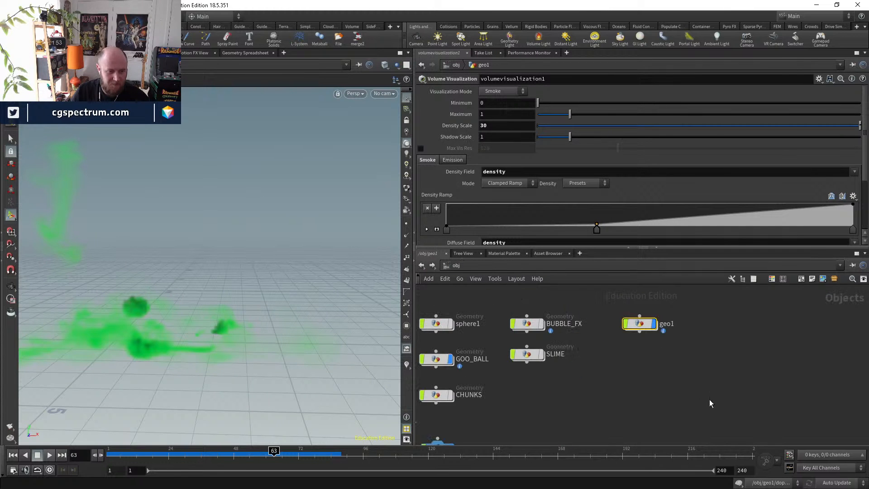
pyautogui.click(384, 93)
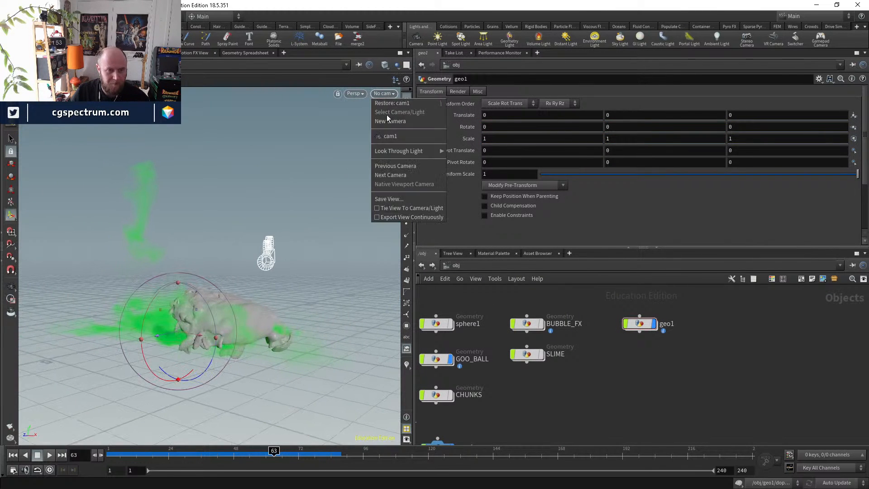
pyautogui.click(432, 136)
pyautogui.moveTo(222, 453); pyautogui.dragTo(326, 465)
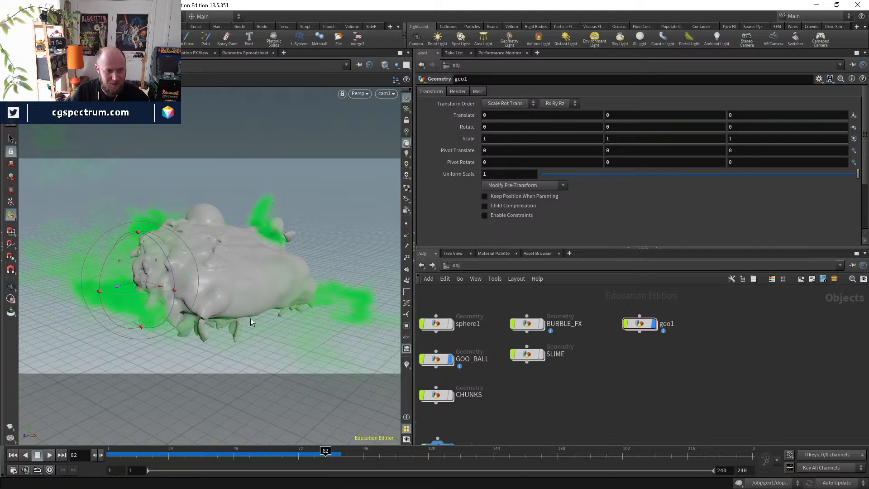
# - Inspect the smoke around the goo ball from other angles up to frame 80, and look through cam1 again
pyautogui.moveTo(251, 318); pyautogui.dragTo(278, 277)
pyautogui.press('r')
pyautogui.moveTo(265, 449); pyautogui.dragTo(320, 456)
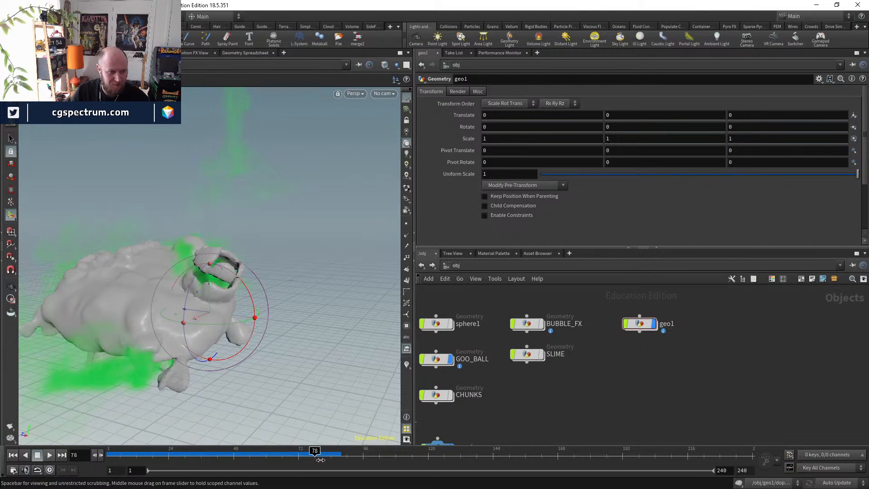
pyautogui.moveTo(246, 291)
pyautogui.keyDown('alt'); pyautogui.mouseDown()
pyautogui.moveTo(182, 294)
pyautogui.moveTo(243, 293)
pyautogui.mouseUp(); pyautogui.keyUp('alt')
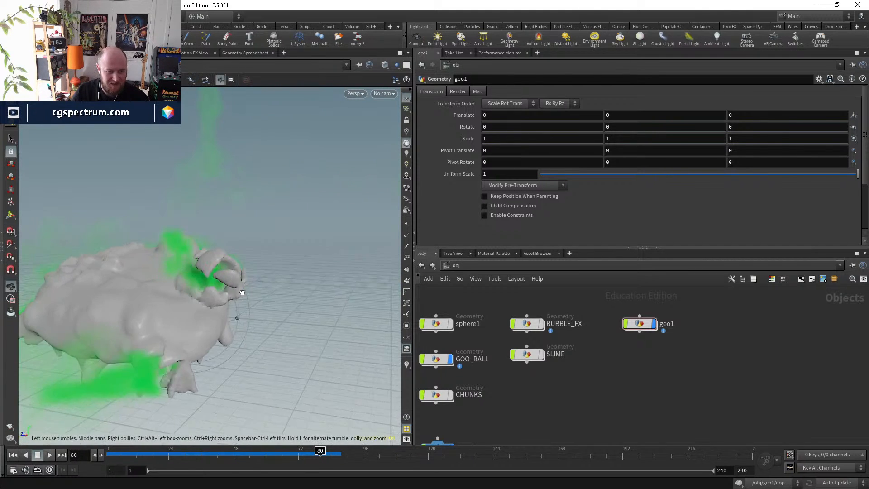
pyautogui.keyDown('alt'); pyautogui.moveTo(242, 293); pyautogui.dragTo(291, 278, button='middle'); pyautogui.keyUp('alt')
pyautogui.keyDown('alt'); pyautogui.moveTo(291, 277); pyautogui.dragTo(262, 285); pyautogui.keyUp('alt')
pyautogui.press('r')
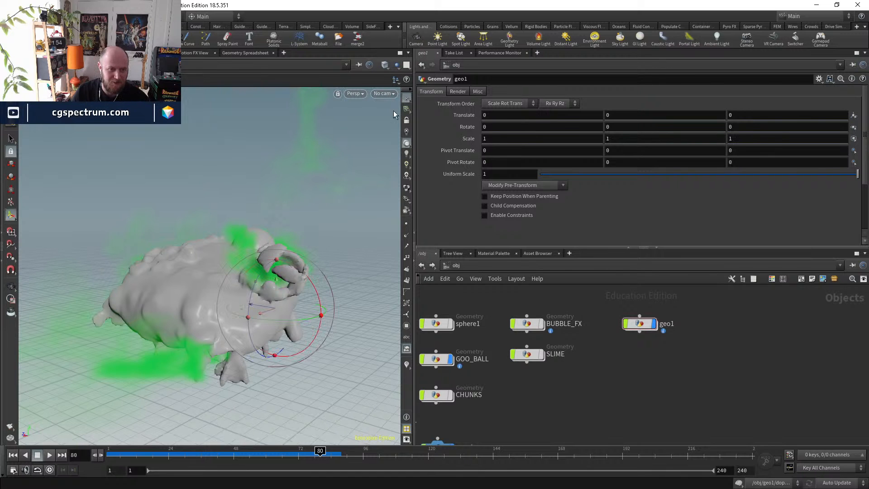
pyautogui.click(384, 93)
pyautogui.click(403, 137)
# - Toggle GOO_BALL's display off and on, examine its node network down to OUT_GOO_BALL, and return to object level
pyautogui.moveTo(451, 369); pyautogui.dragTo(509, 356, button='middle')
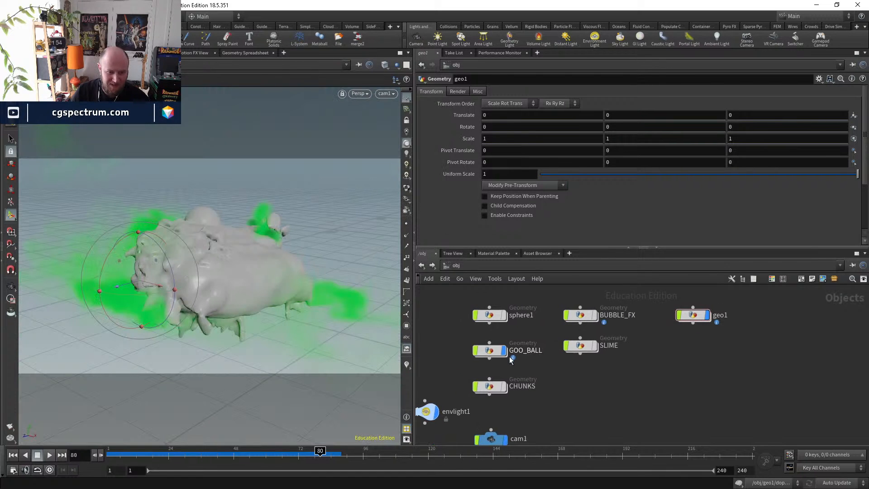
pyautogui.click(504, 350)
pyautogui.click(504, 351)
pyautogui.doubleClick(489, 350)
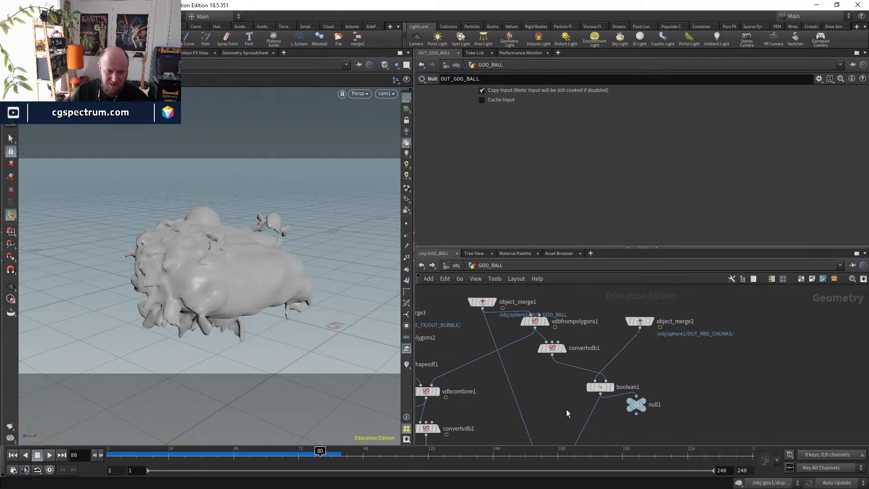
pyautogui.moveTo(649, 340); pyautogui.dragTo(701, 314, button='middle')
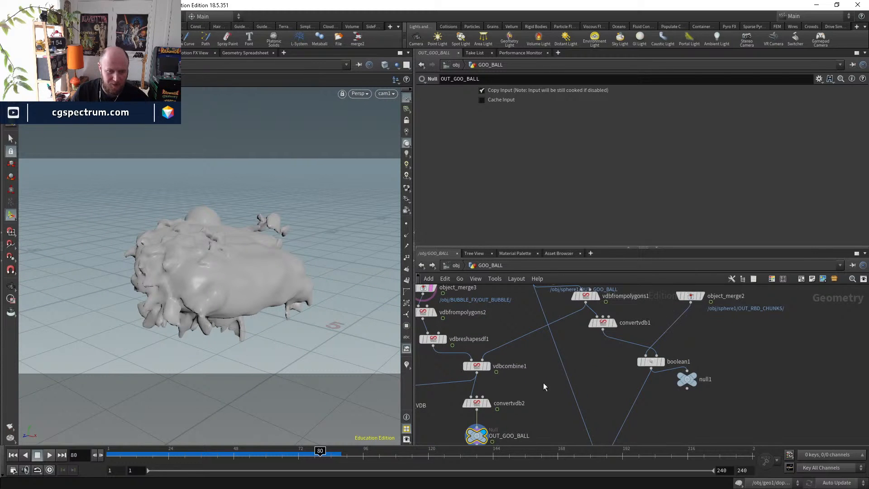
pyautogui.moveTo(583, 393); pyautogui.dragTo(608, 388, button='middle')
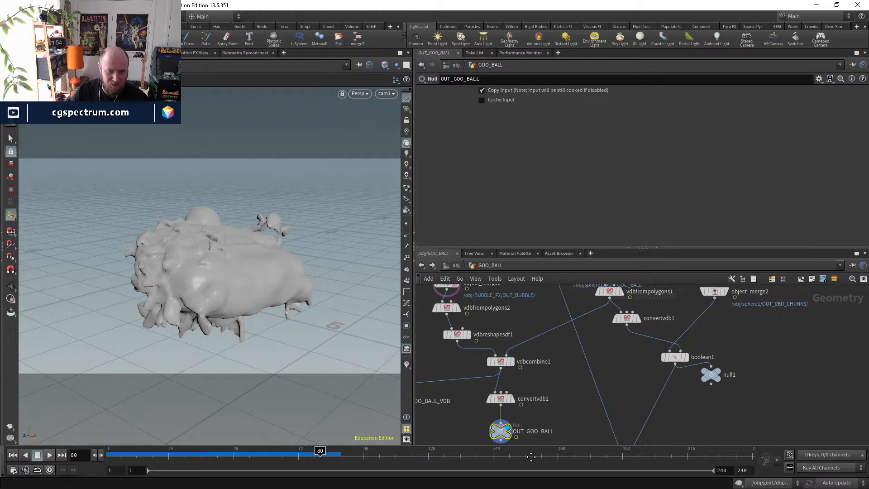
pyautogui.click(461, 268)
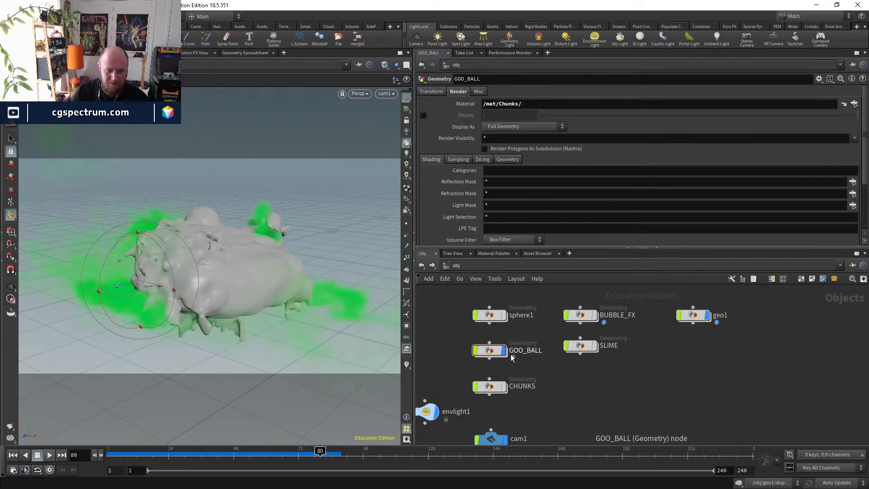
# - Save the scene as goo_ball5.hipnc, and open mantra_ipr's object settings in the out network
pyautogui.click(486, 268)
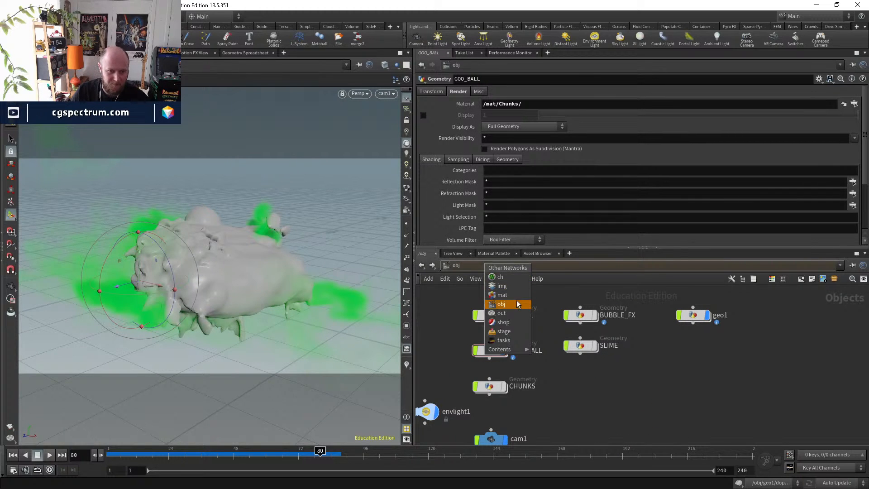
pyautogui.click(565, 295)
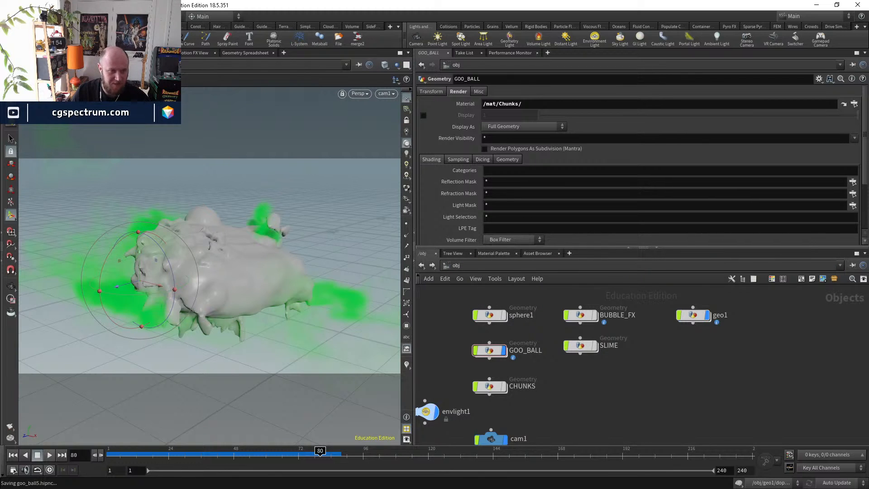
pyautogui.click(97, 53)
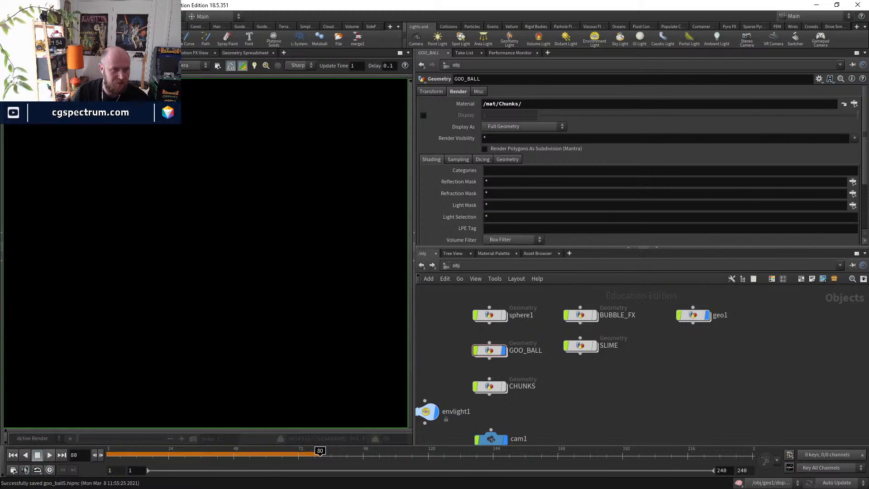
pyautogui.click(459, 265)
pyautogui.click(476, 297)
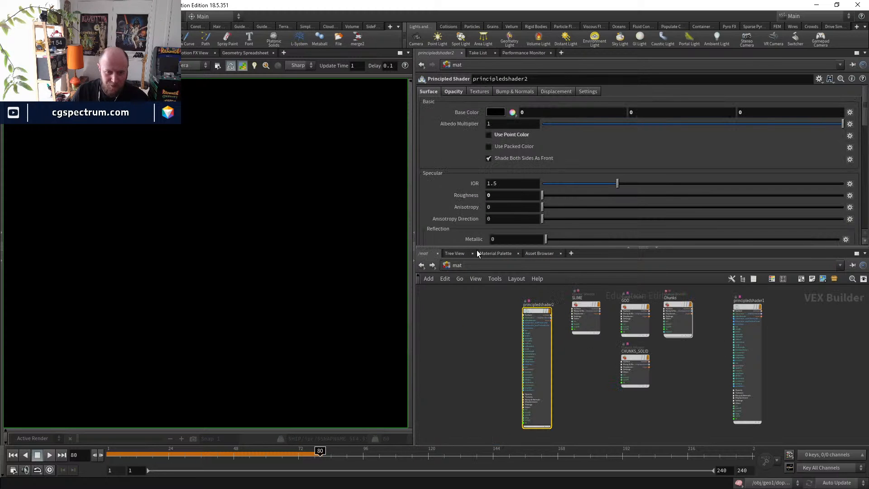
pyautogui.click(475, 266)
pyautogui.click(477, 316)
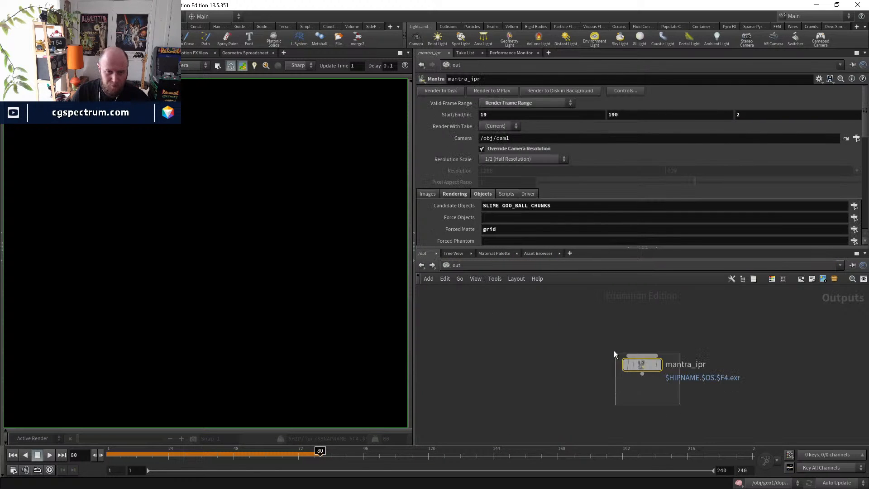
pyautogui.scroll(-1, 508, 200)
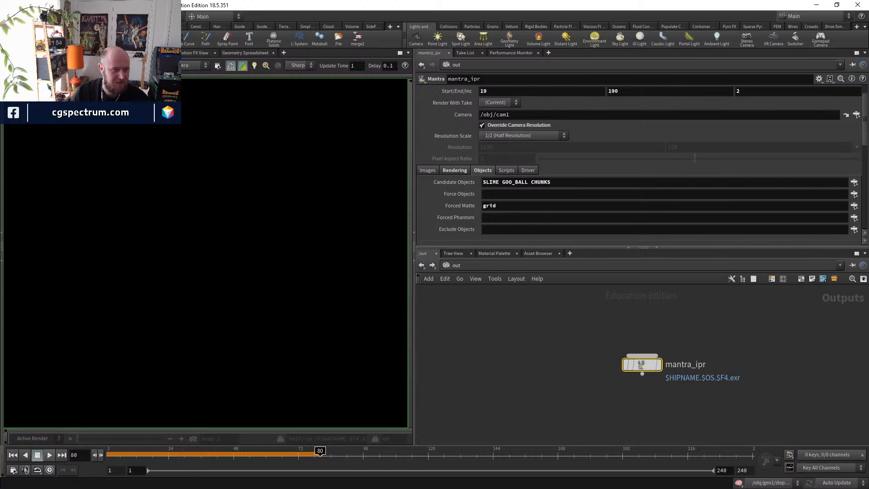
# - Display the CHUNKS object in the scene, and toggle SLIME's display to compare it with the goo ball, leaving SLIME hidden
pyautogui.click(17, 53)
pyautogui.click(476, 266)
pyautogui.click(478, 307)
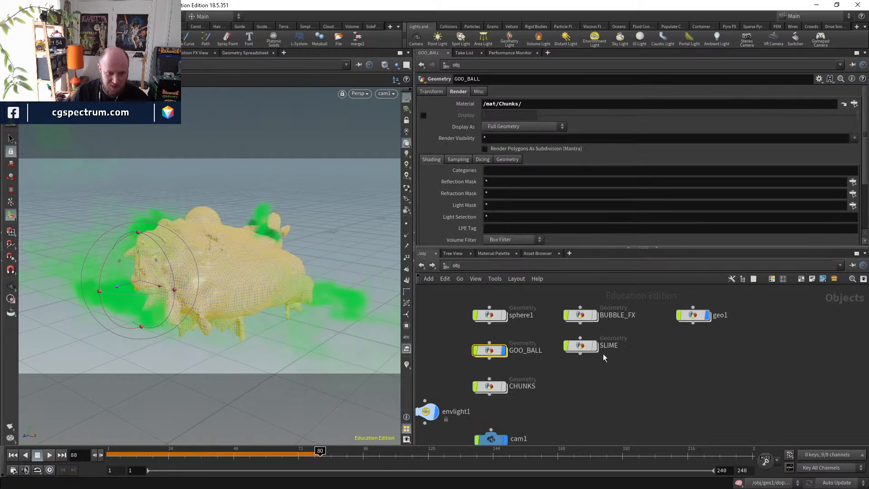
pyautogui.click(504, 387)
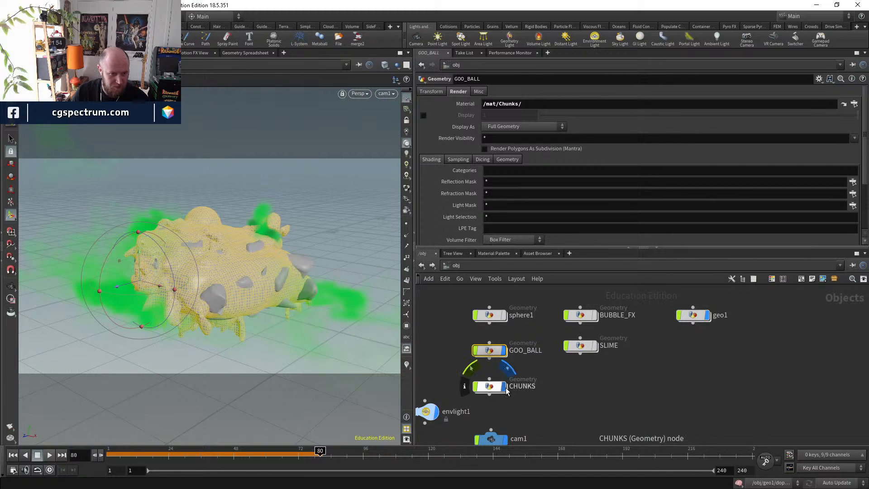
pyautogui.click(594, 346)
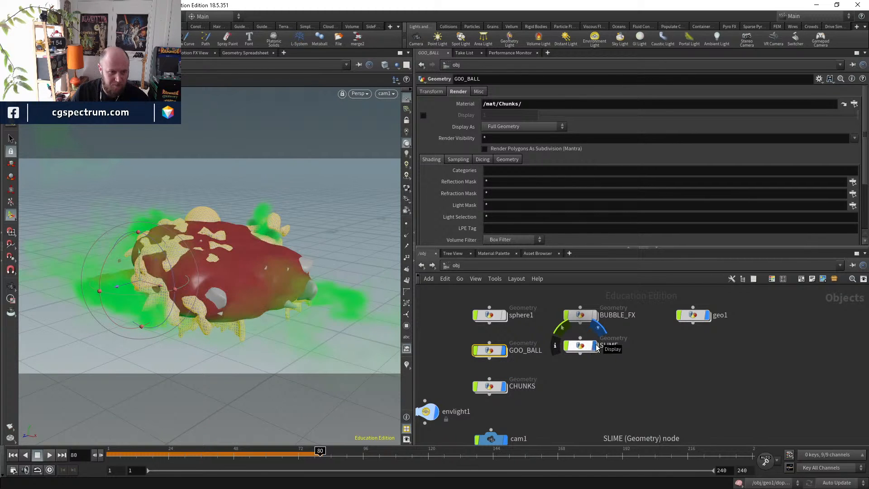
pyautogui.click(595, 346)
pyautogui.click(596, 346)
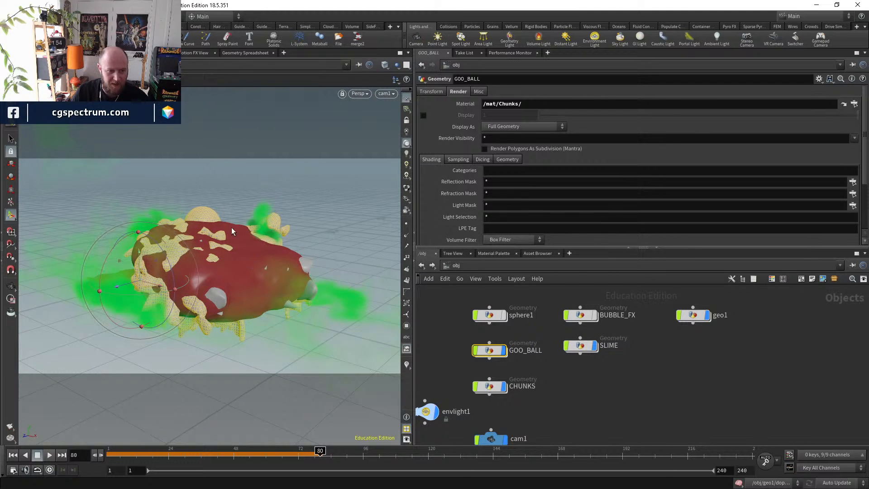
pyautogui.click(595, 346)
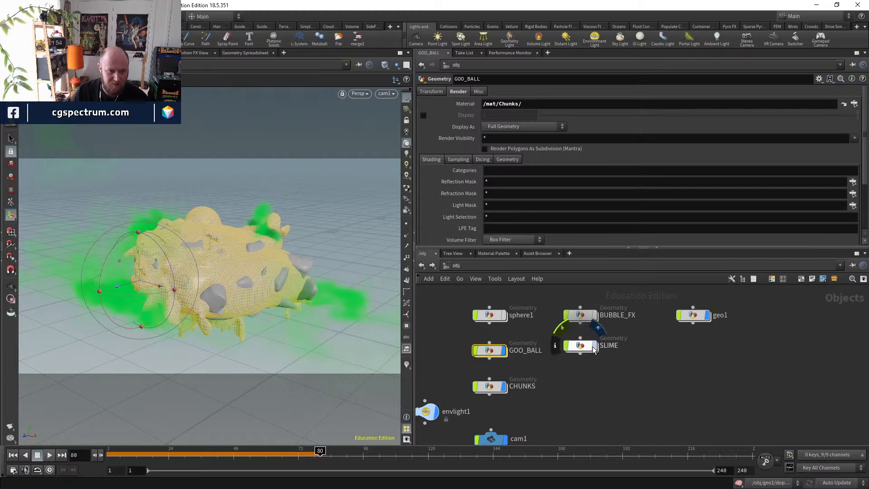
# - Remove SLIME from mantra_ipr's Candidate Objects, leaving GOO_BALL CHUNKS
pyautogui.click(471, 267)
pyautogui.click(497, 312)
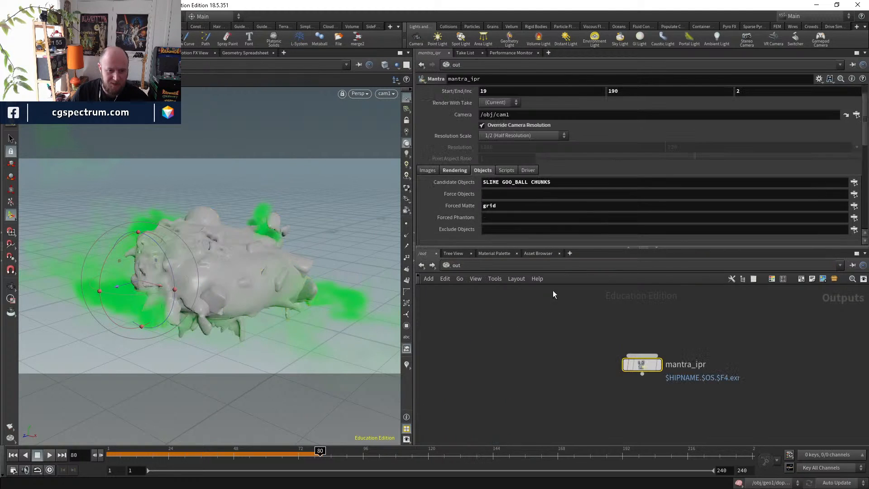
pyautogui.click(502, 182)
pyautogui.press('BackSpace')
pyautogui.press('BackSpace')
pyautogui.press('BackSpace')
pyautogui.press('BackSpace')
pyautogui.press('BackSpace')
pyautogui.press('BackSpace')
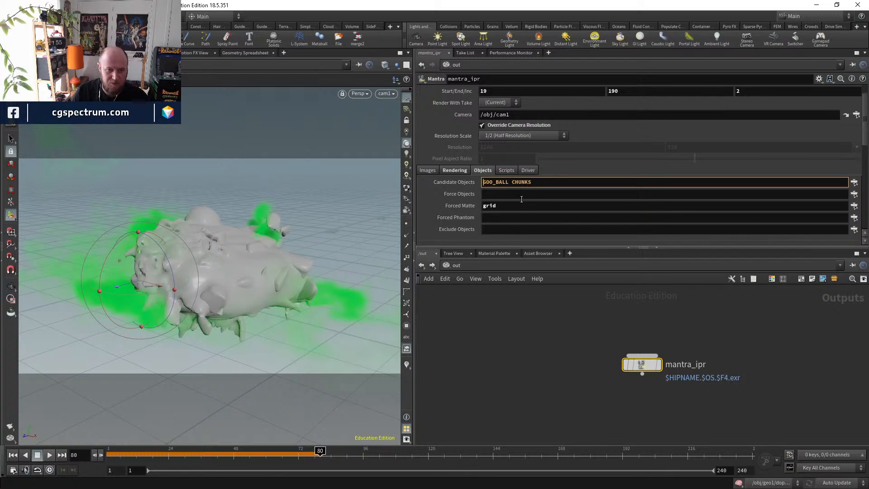
# - Set mantra_ipr's Exclude Objects to SLIME and start a preview render
pyautogui.click(508, 228)
pyautogui.write('SLIME')
pyautogui.press('Return')
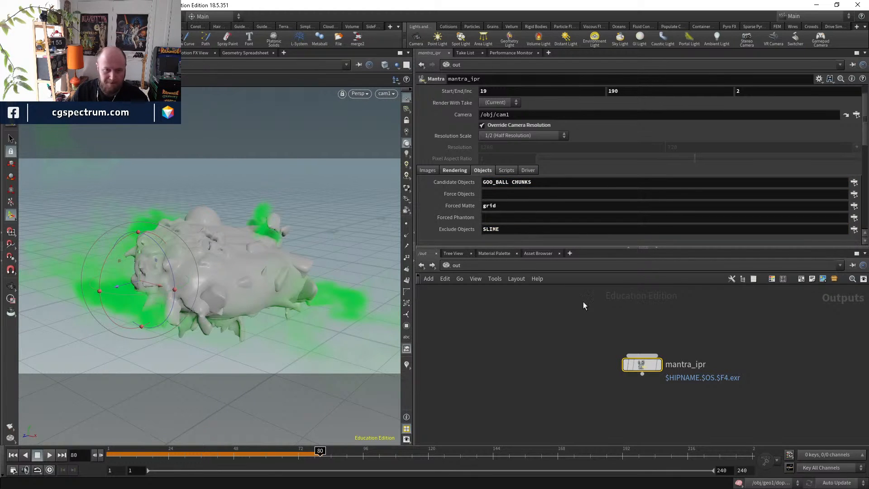
pyautogui.click(101, 53)
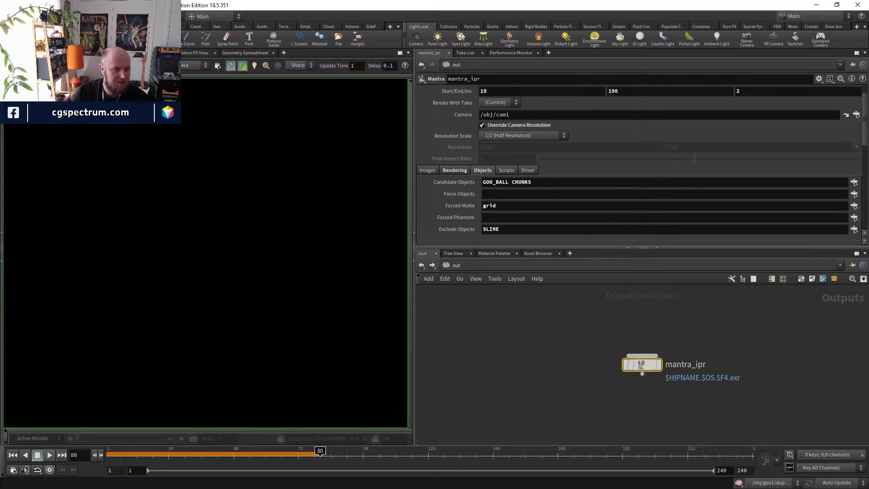
pyautogui.click(234, 66)
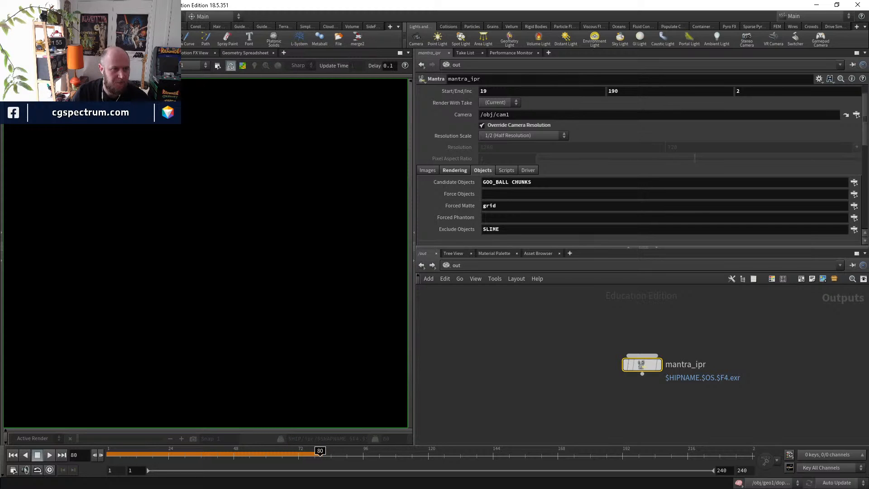
# - Add a Material Builder beside principledshader1 in the mat network and open it
pyautogui.click(463, 265)
pyautogui.moveTo(684, 363); pyautogui.dragTo(641, 350, button='middle')
pyautogui.scroll(2, 617, 351)
pyautogui.press('Tab')
pyautogui.write('mate')
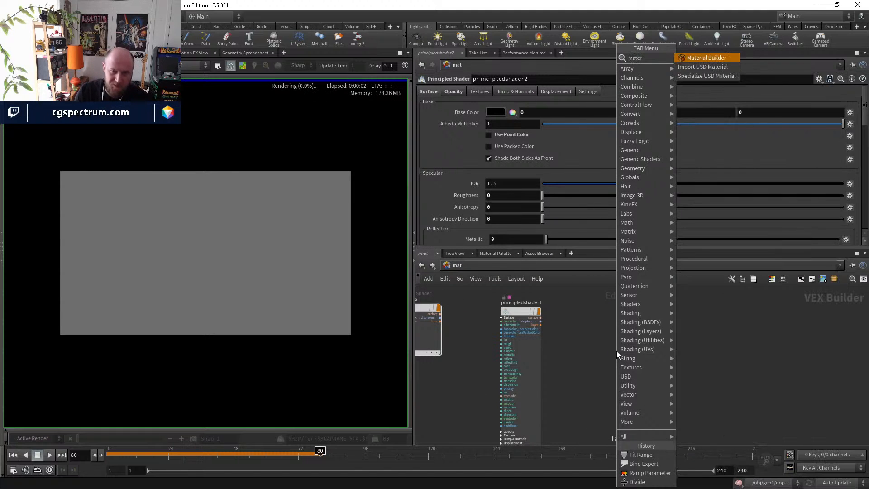
pyautogui.press('Return')
pyautogui.click(616, 352)
pyautogui.doubleClick(614, 352)
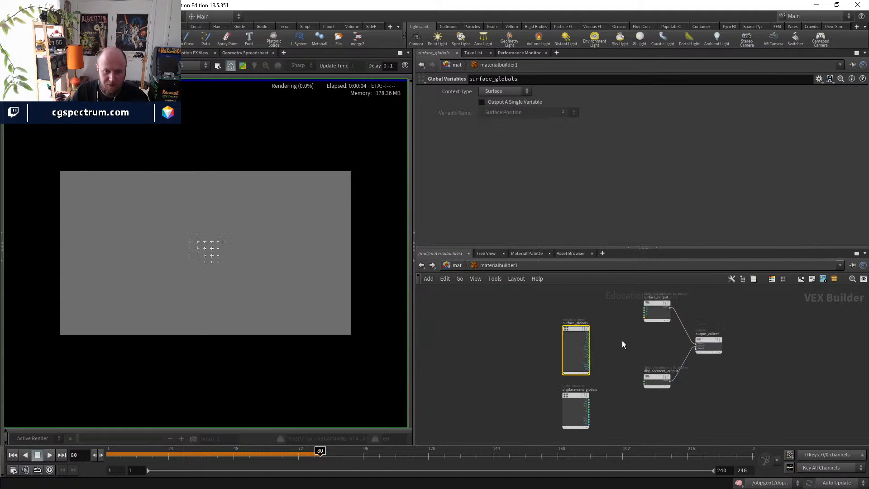
# - Move the surface_globals and displacement_globals nodes farther from the output nodes to free space in the material builder network
pyautogui.moveTo(601, 308); pyautogui.dragTo(532, 409)
pyautogui.moveTo(563, 328); pyautogui.dragTo(468, 334)
pyautogui.moveTo(620, 290); pyautogui.dragTo(586, 334, button='middle')
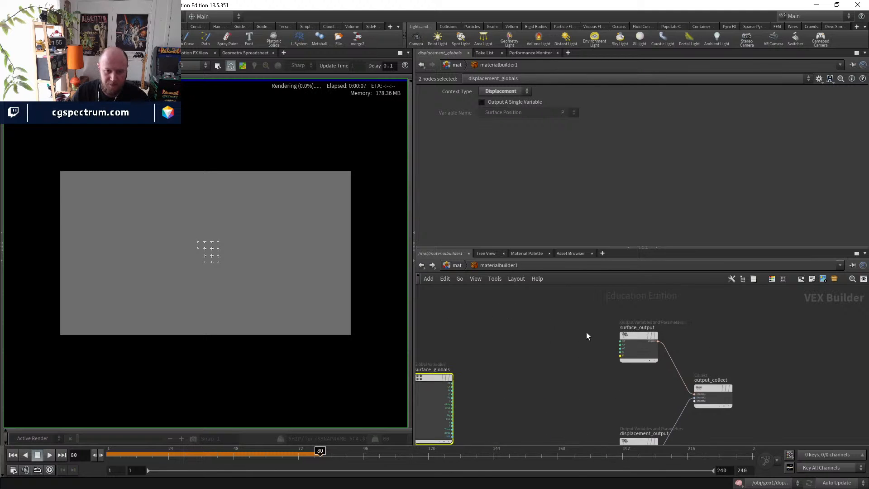
pyautogui.scroll(2, 585, 333)
pyautogui.press('Tab')
pyautogui.write('volum')
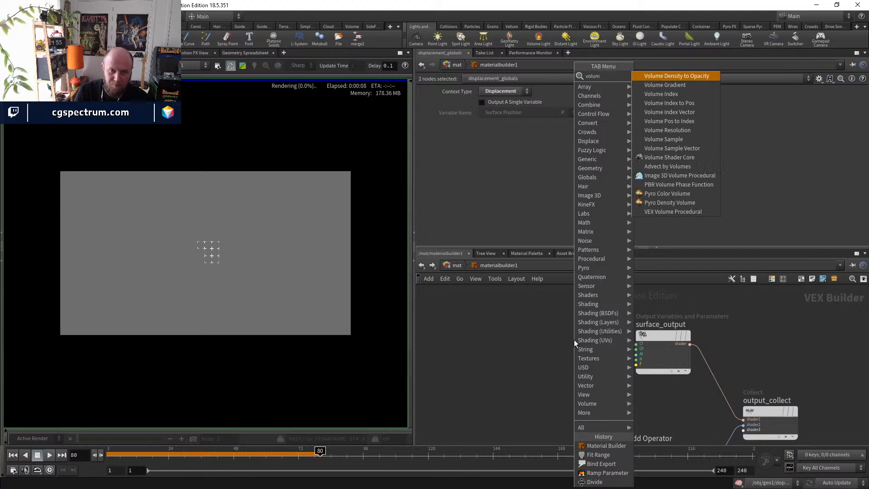
pyautogui.write('es')
pyautogui.press('Down')
pyautogui.press('Down')
pyautogui.press('Down')
pyautogui.press('Return')
pyautogui.press('Return')
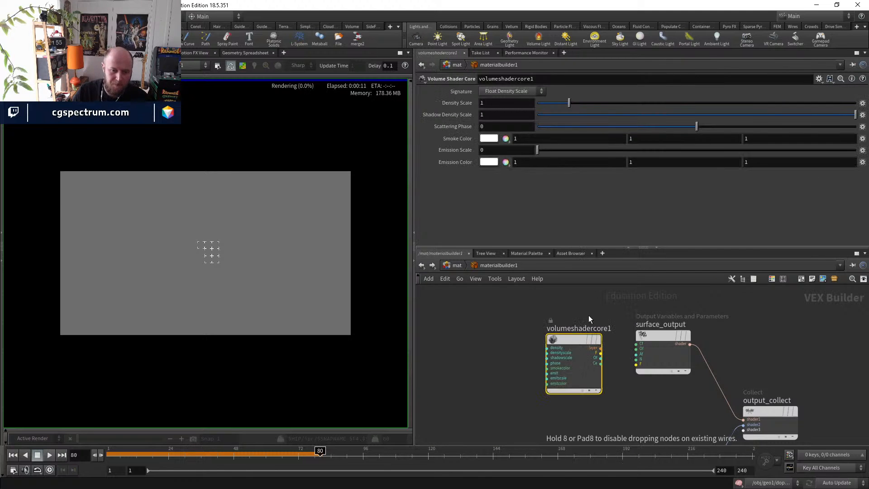
pyautogui.moveTo(568, 341); pyautogui.dragTo(516, 345)
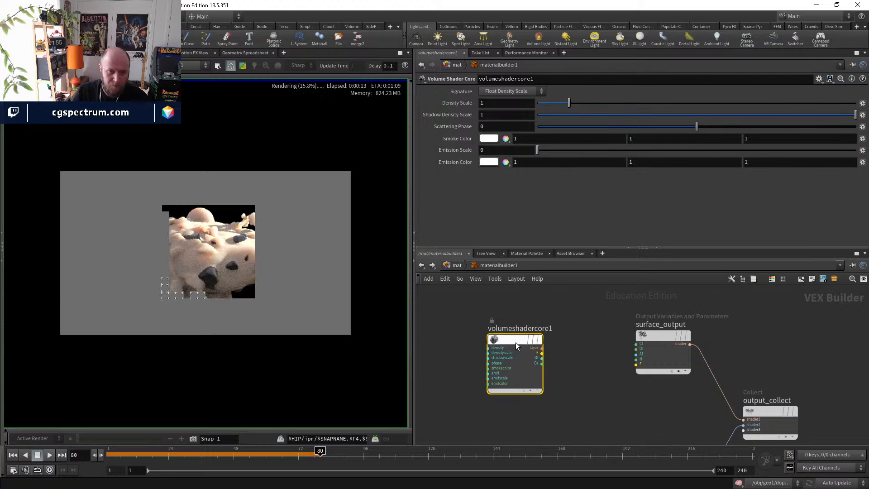
pyautogui.press('Delete')
pyautogui.press('Tab')
pyautogui.write('volu')
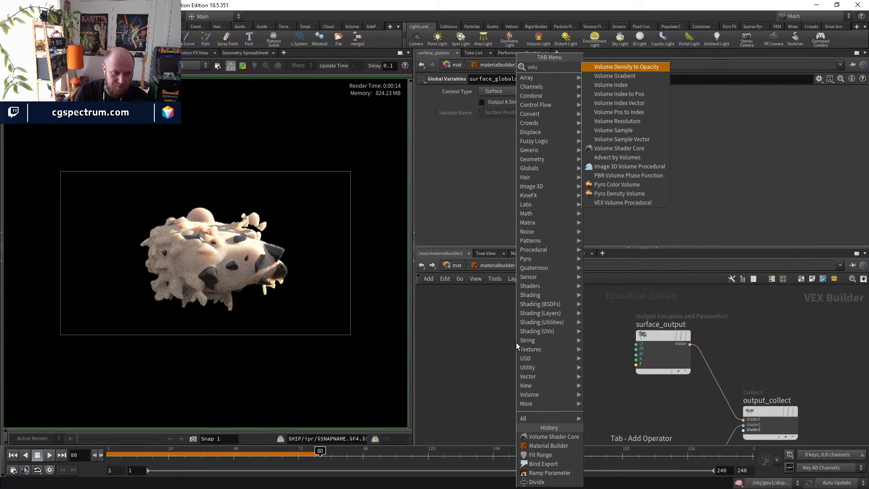
pyautogui.write('mes')
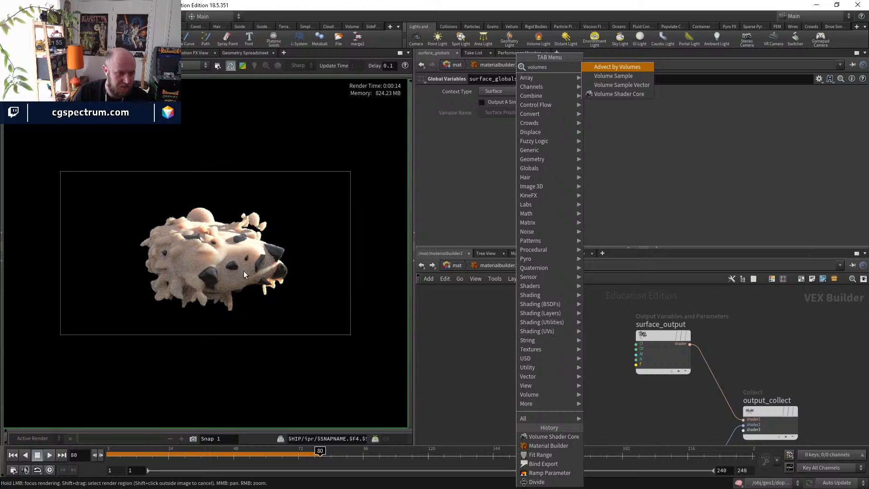
pyautogui.press('Down')
pyautogui.press('Down')
pyautogui.press('Down')
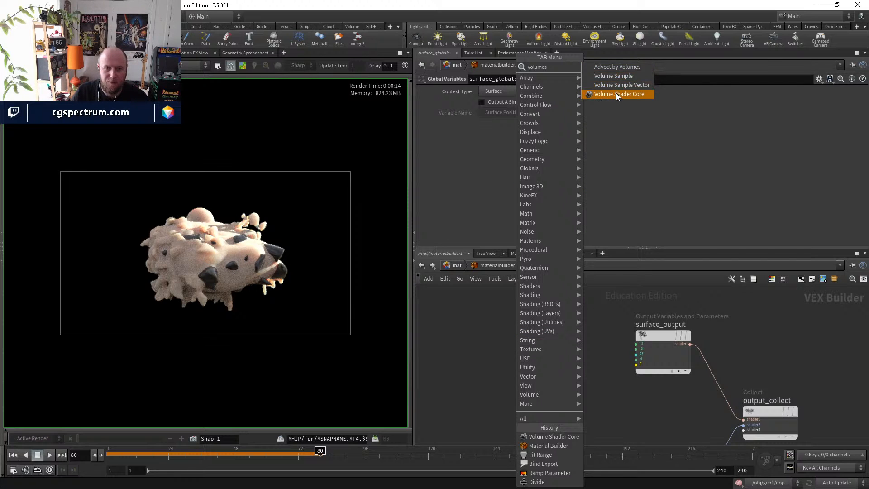
pyautogui.click(610, 319)
# - Add a Volume Shader Core node ahead of surface_output in the material builder network
pyautogui.press('Tab')
pyautogui.write('vol')
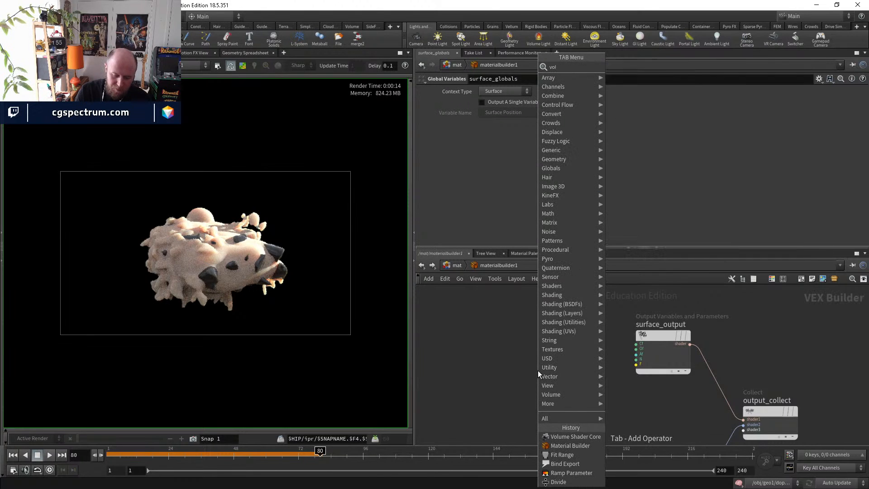
pyautogui.write('ume s')
pyautogui.press('Down')
pyautogui.press('Down')
pyautogui.press('Return')
pyautogui.press('Return')
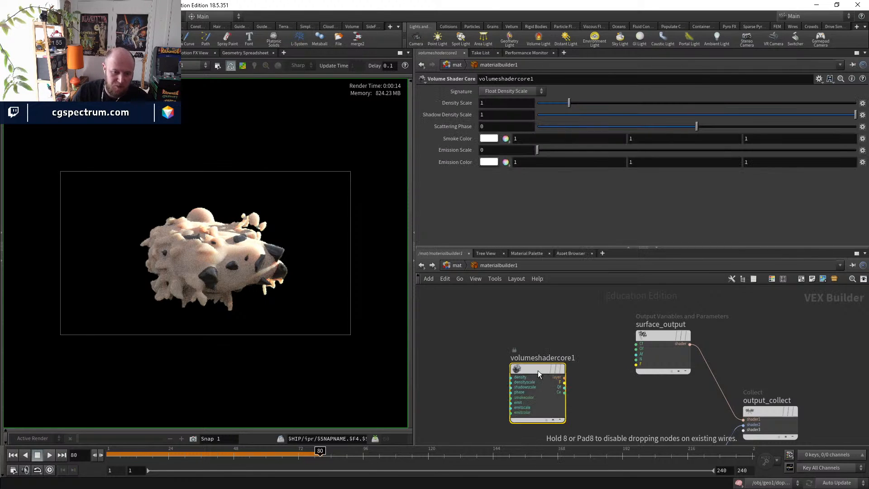
pyautogui.click(538, 370)
# - Add a Compute Lighting node between volumeshadercore1 and surface_output, and connect the volume shader's layer output to its layer input
pyautogui.press('Tab')
pyautogui.write('comp')
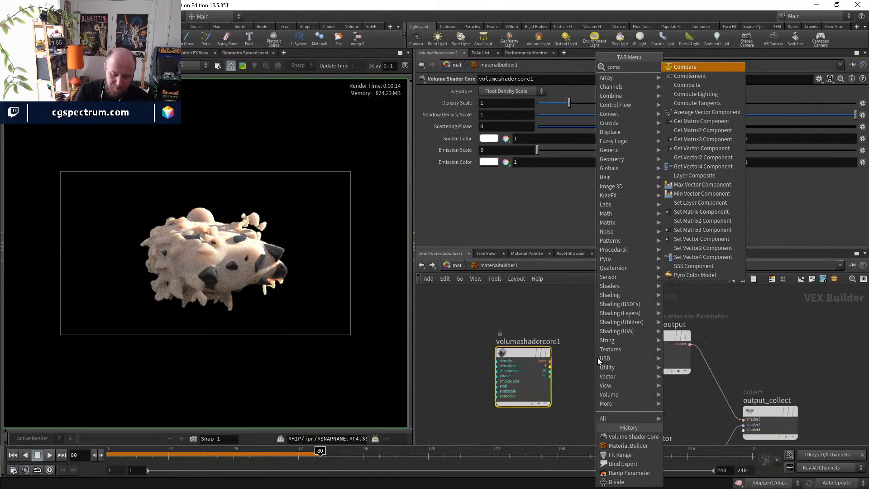
pyautogui.write('ute')
pyautogui.press('Return')
pyautogui.click(598, 357)
pyautogui.scroll(3, 598, 357)
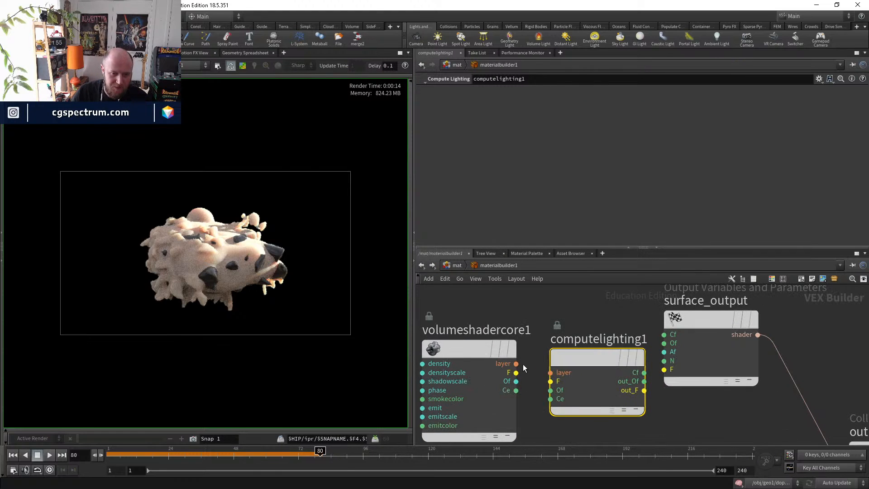
pyautogui.moveTo(537, 365); pyautogui.dragTo(567, 353)
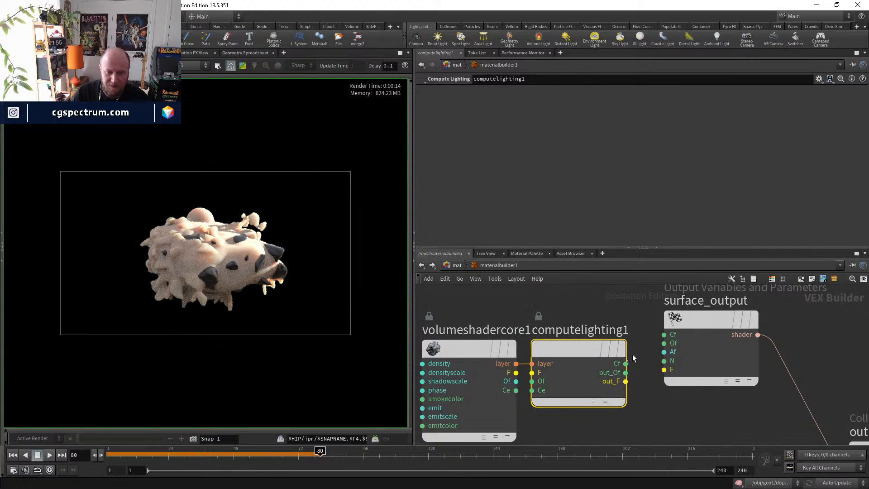
# - Connect computelighting1's Cf, out_Of and out_F outputs to the Cf, Of and F inputs of surface_output
pyautogui.moveTo(626, 363); pyautogui.dragTo(664, 335)
pyautogui.click(665, 343)
pyautogui.click(625, 373)
pyautogui.click(664, 369)
pyautogui.click(626, 381)
pyautogui.scroll(-3, 680, 407)
pyautogui.moveTo(698, 416); pyautogui.dragTo(762, 398, button='middle')
pyautogui.scroll(3, 589, 354)
pyautogui.moveTo(684, 356); pyautogui.dragTo(680, 355)
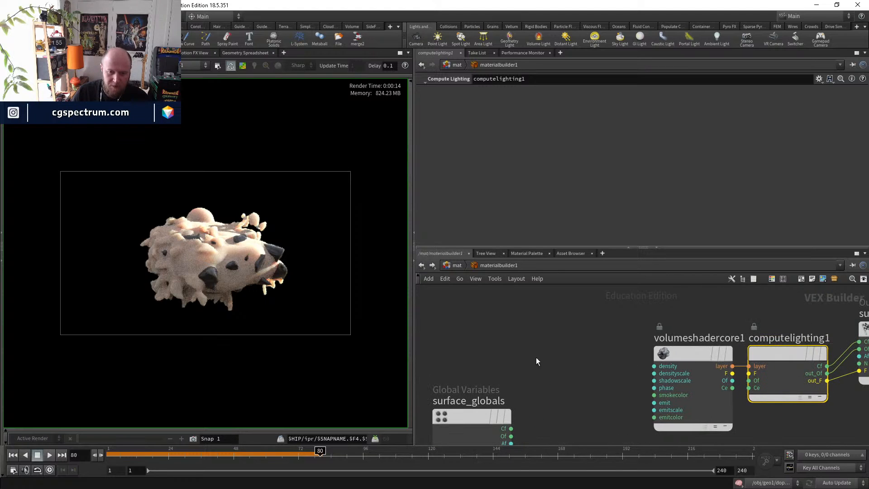
# - Select volumeshadercore1 and space it farther away from computelighting1
pyautogui.click(693, 357)
pyautogui.moveTo(573, 358); pyautogui.dragTo(517, 351, button='middle')
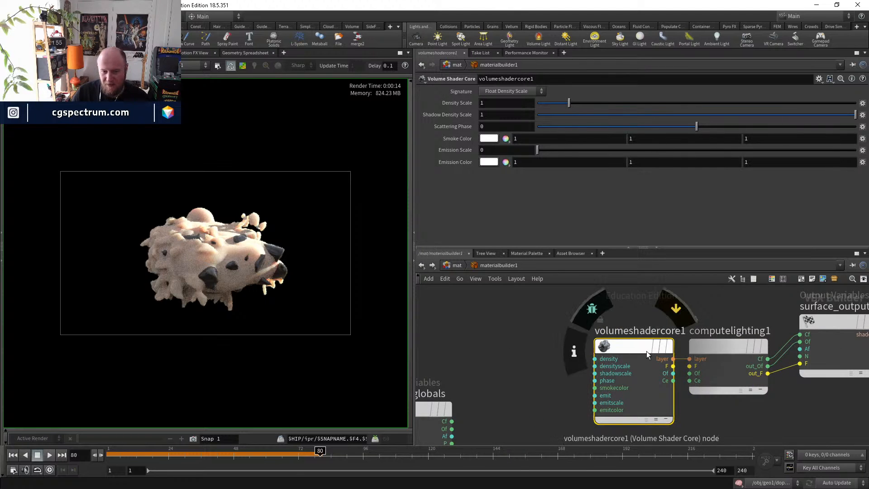
pyautogui.scroll(-4, 564, 354)
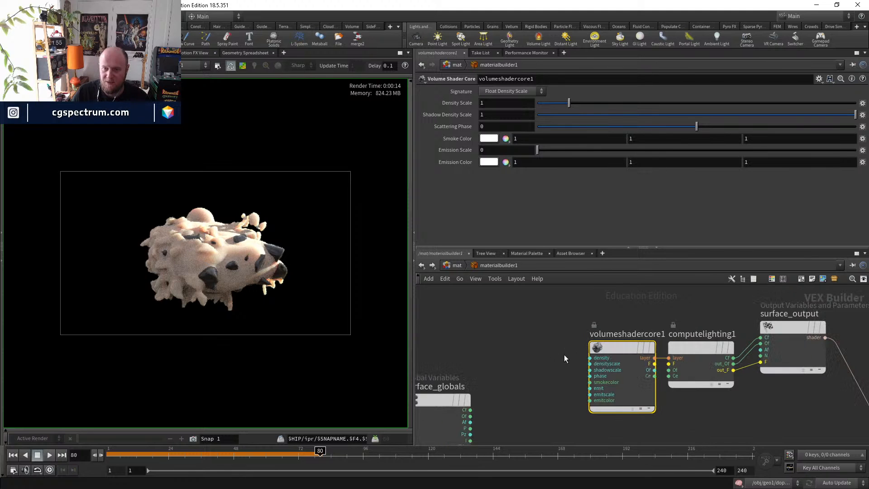
pyautogui.moveTo(561, 355); pyautogui.dragTo(570, 331, button='middle')
pyautogui.moveTo(495, 353); pyautogui.dragTo(482, 376)
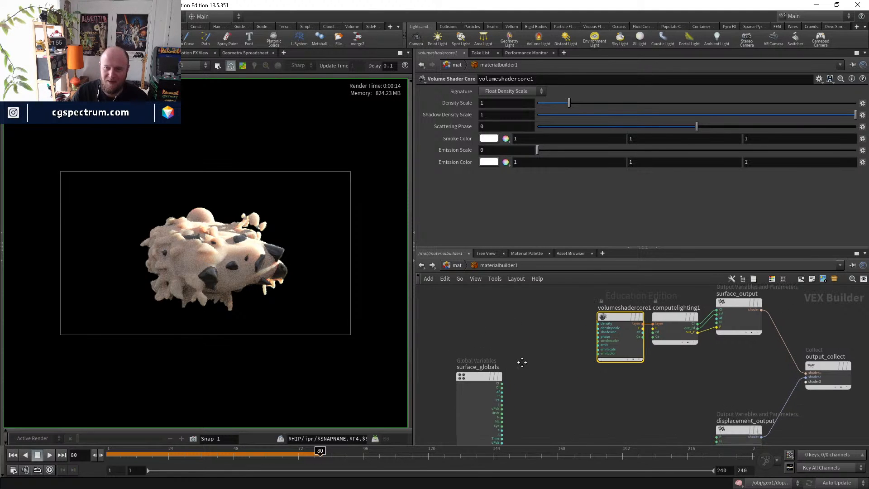
pyautogui.moveTo(586, 330); pyautogui.dragTo(568, 338, button='middle')
pyautogui.scroll(3, 569, 337)
pyautogui.moveTo(613, 317); pyautogui.dragTo(573, 317)
# - Examine the goo and chunks in the render up close, and open the GOO_BALL object's geometry network
pyautogui.scroll(6, 210, 277)
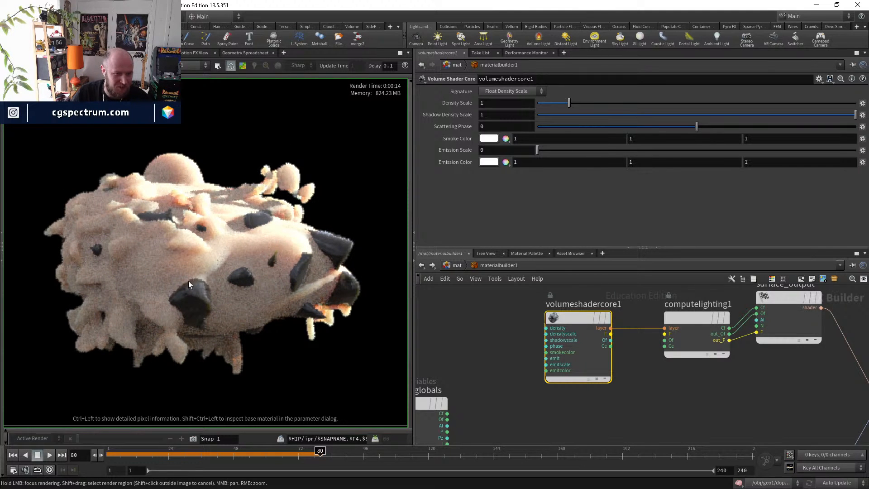
pyautogui.scroll(-3, 241, 229)
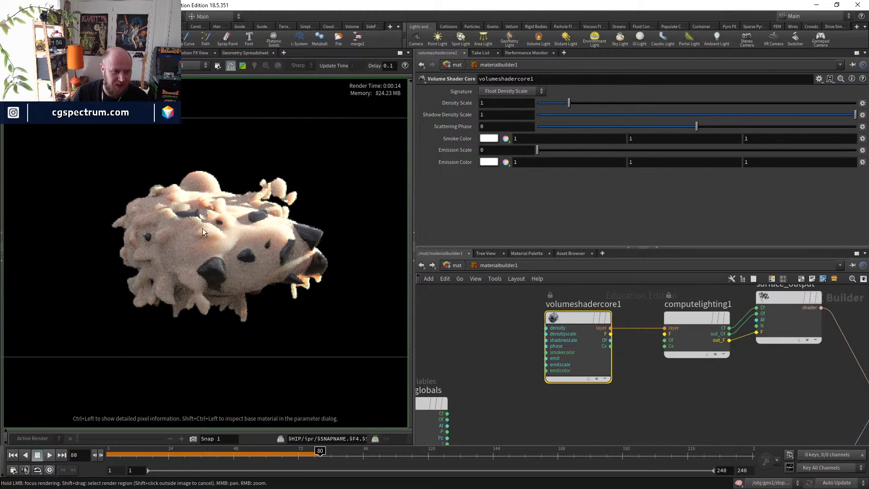
pyautogui.scroll(2, 284, 226)
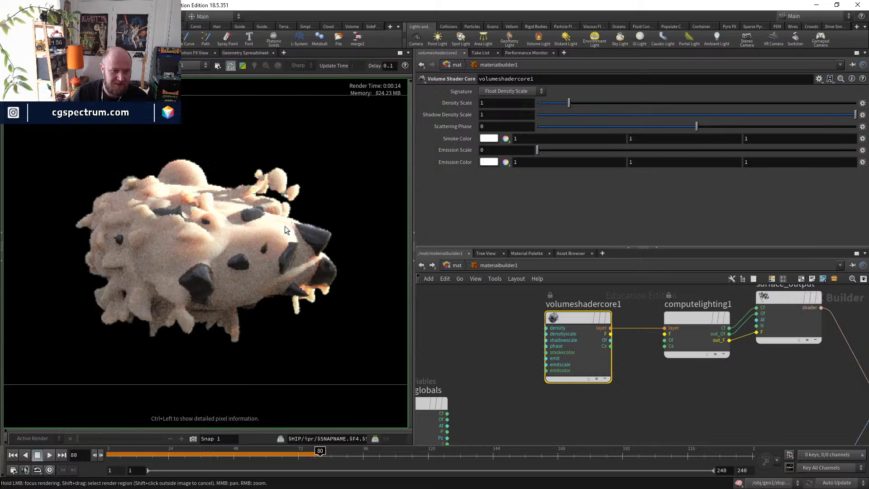
pyautogui.click(456, 266)
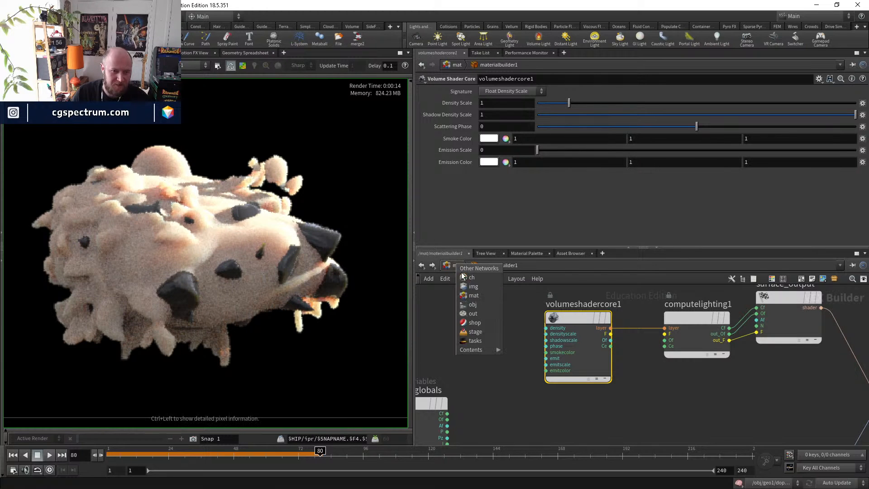
pyautogui.click(471, 305)
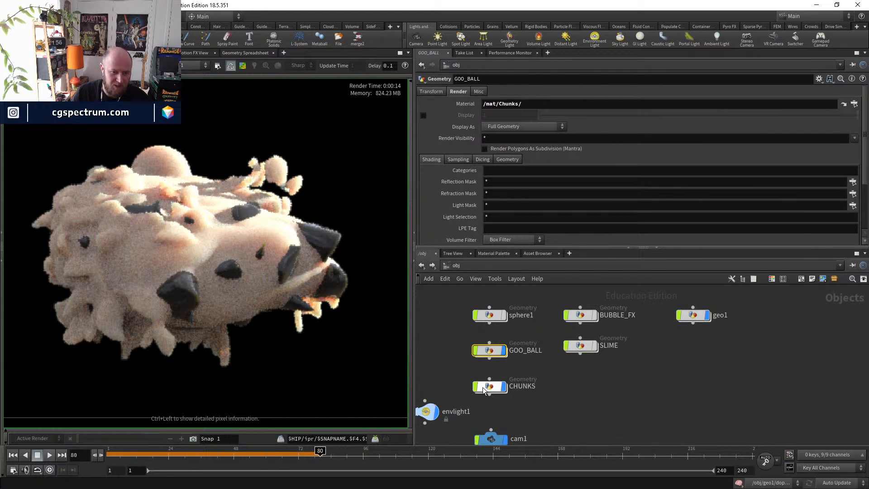
pyautogui.moveTo(489, 392)
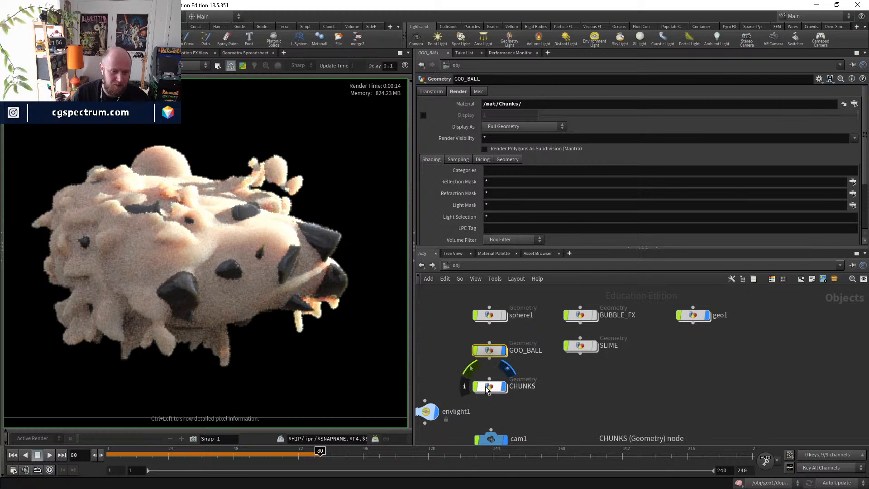
pyautogui.doubleClick(490, 350)
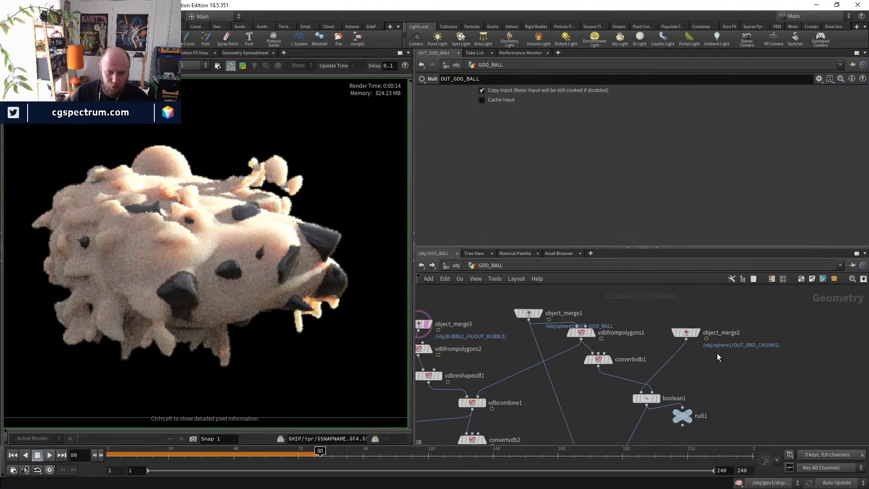
pyautogui.moveTo(631, 400)
pyautogui.mouseDown(button='middle')
pyautogui.moveTo(635, 293)
pyautogui.moveTo(639, 439)
pyautogui.moveTo(626, 439)
pyautogui.moveTo(633, 385)
pyautogui.mouseUp(button='middle')
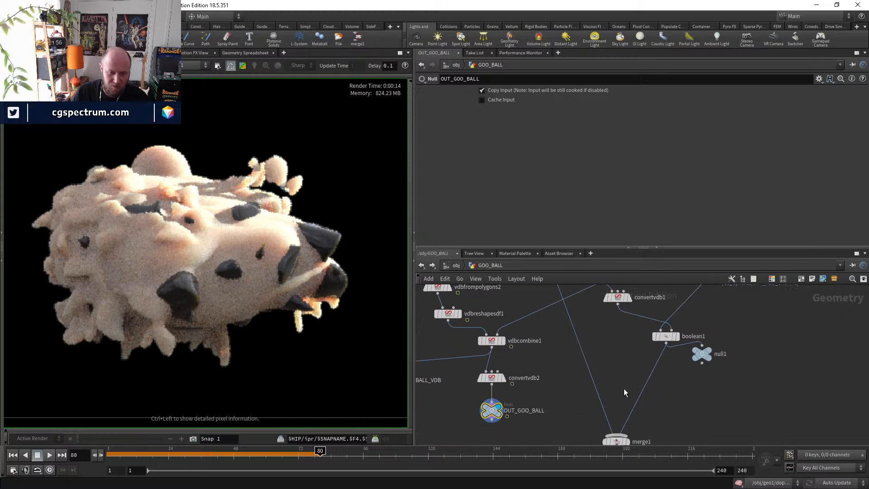
pyautogui.scroll(-1, 623, 390)
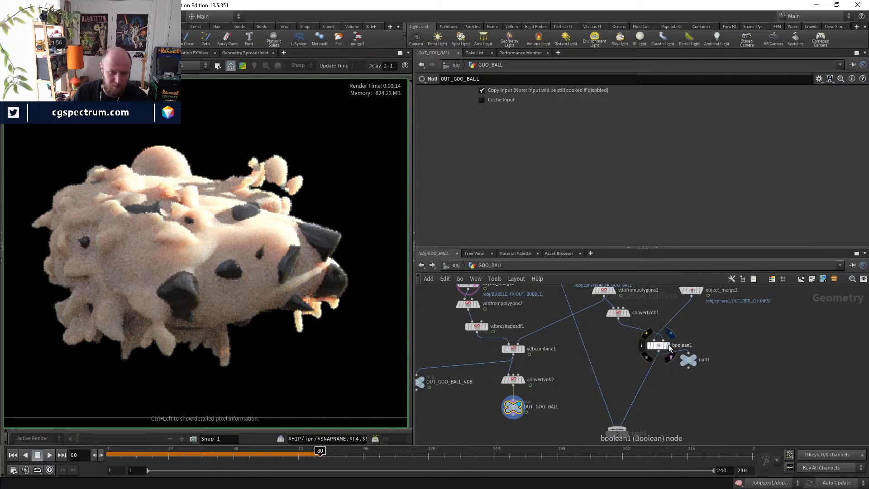
# - Move OUT_GOO_BALL lower and rewire it so convertvdb2 feeds merge1 and merge1 feeds OUT_GOO_BALL, updating the preview render
pyautogui.moveTo(511, 416); pyautogui.dragTo(511, 437)
pyautogui.moveTo(574, 413); pyautogui.dragTo(587, 366, button='middle')
pyautogui.moveTo(525, 384); pyautogui.dragTo(524, 412)
pyautogui.moveTo(614, 358); pyautogui.dragTo(616, 372, button='middle')
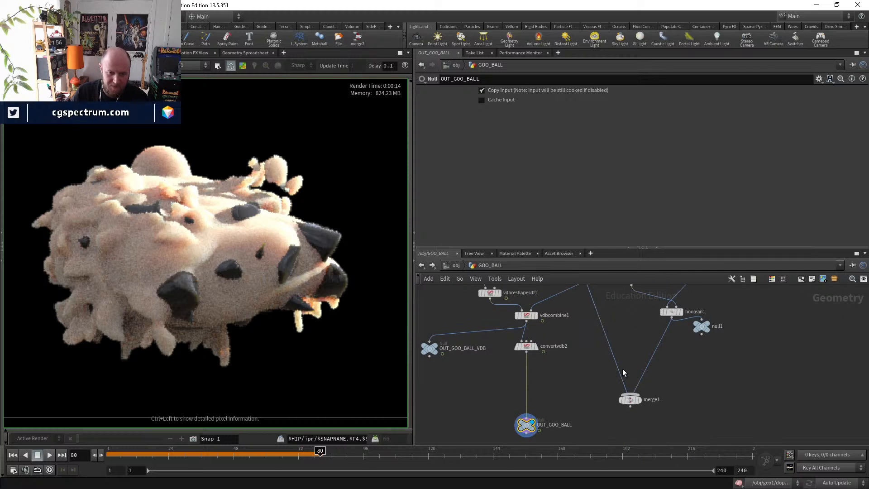
pyautogui.moveTo(621, 369); pyautogui.dragTo(630, 406)
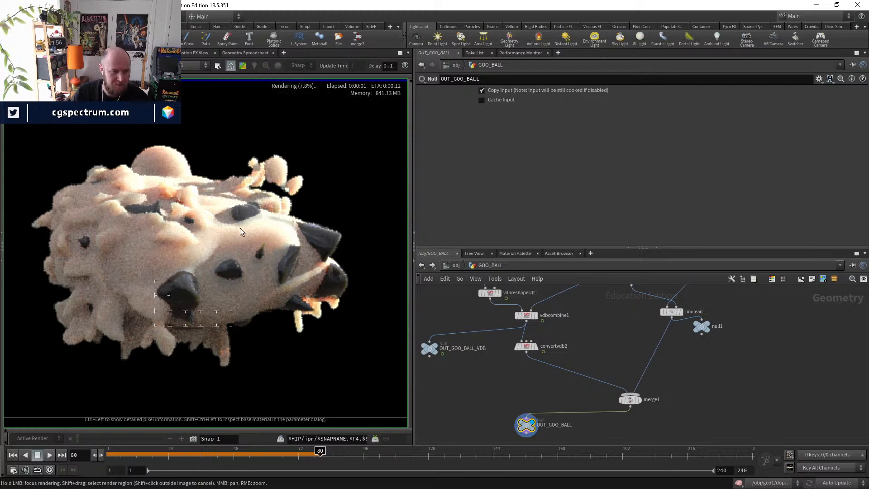
pyautogui.moveTo(240, 227); pyautogui.dragTo(140, 273, button='right')
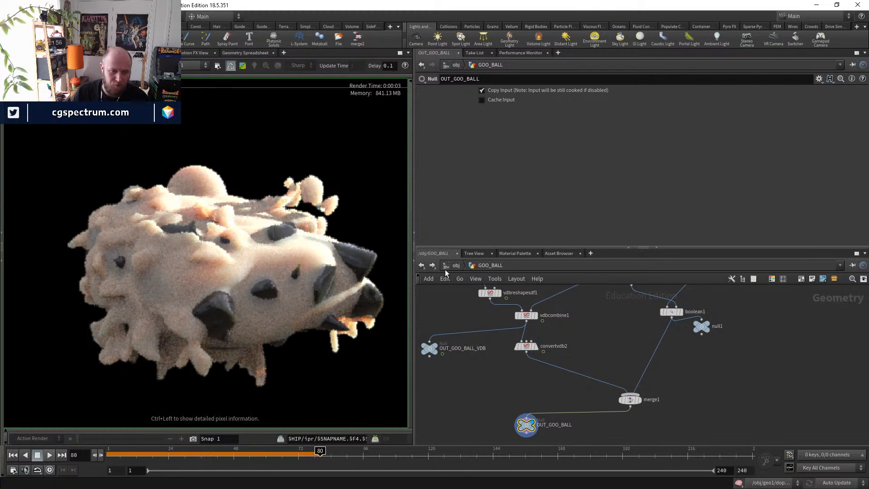
# - Review the GOO shader's base reflection, coat and subsurface settings in the mat network
pyautogui.click(456, 267)
pyautogui.click(482, 303)
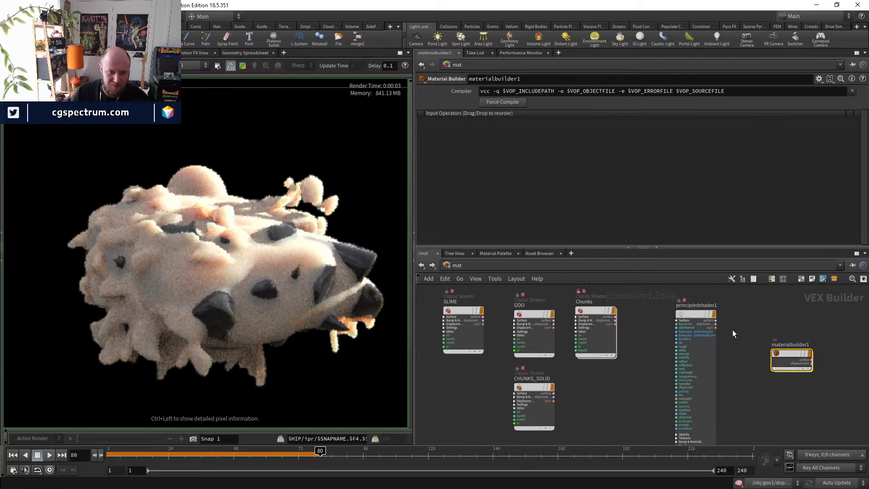
pyautogui.click(582, 320)
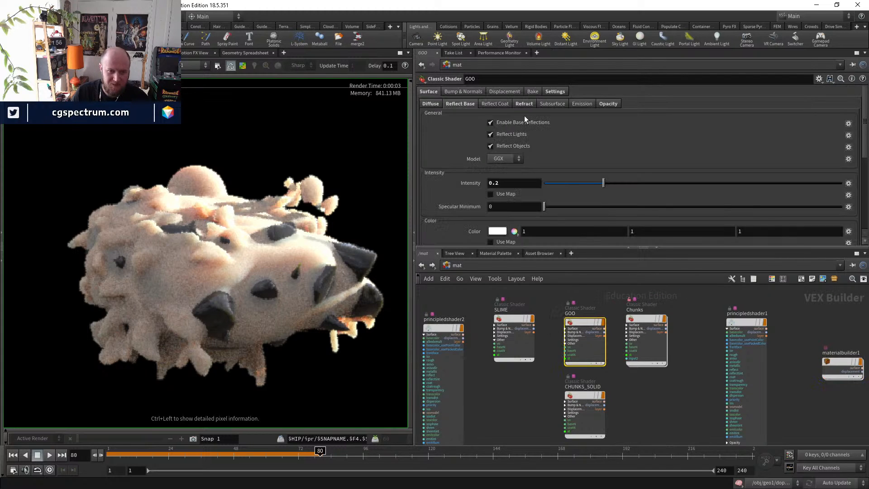
pyautogui.scroll(-4, 469, 149)
pyautogui.scroll(4, 473, 173)
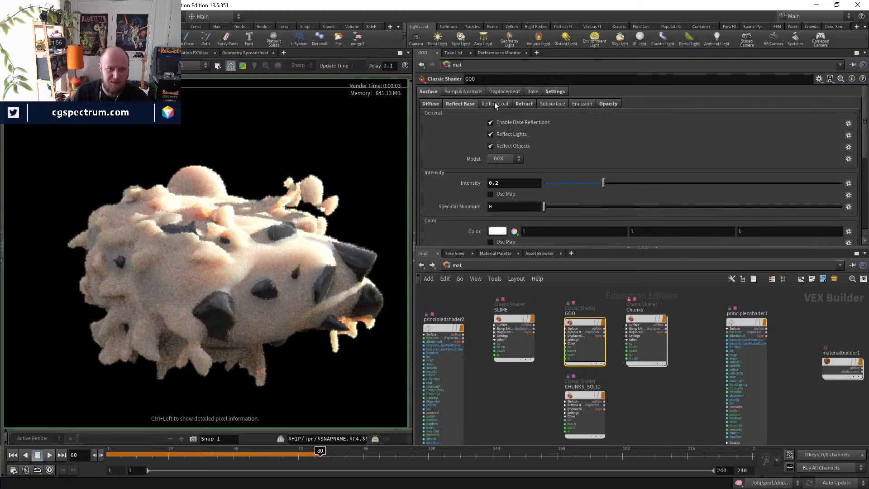
pyautogui.click(494, 104)
pyautogui.click(555, 104)
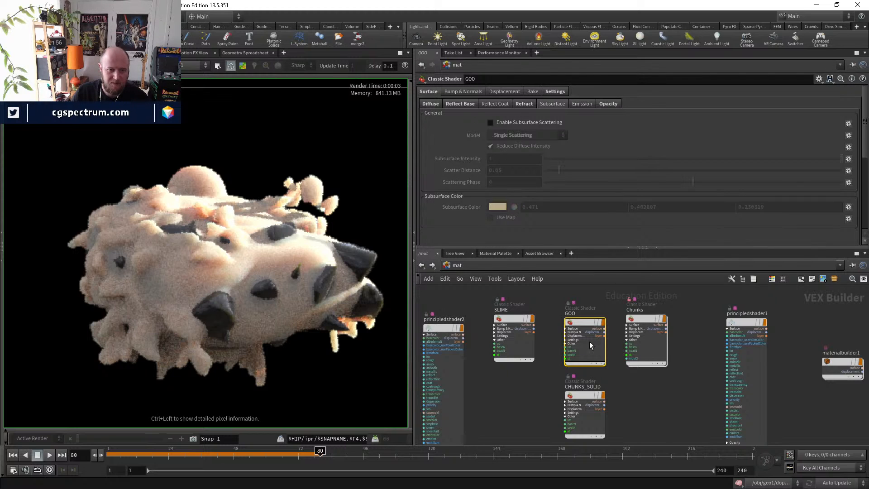
# - Follow the material assigned to GOO_BALL to the Chunks shader and set its subsurface scatter distance to .25
pyautogui.click(492, 266)
pyautogui.click(493, 310)
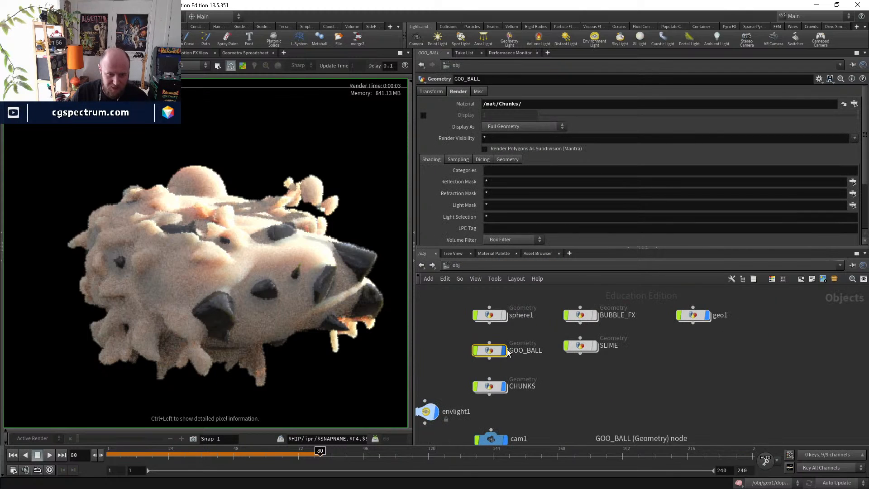
pyautogui.click(843, 104)
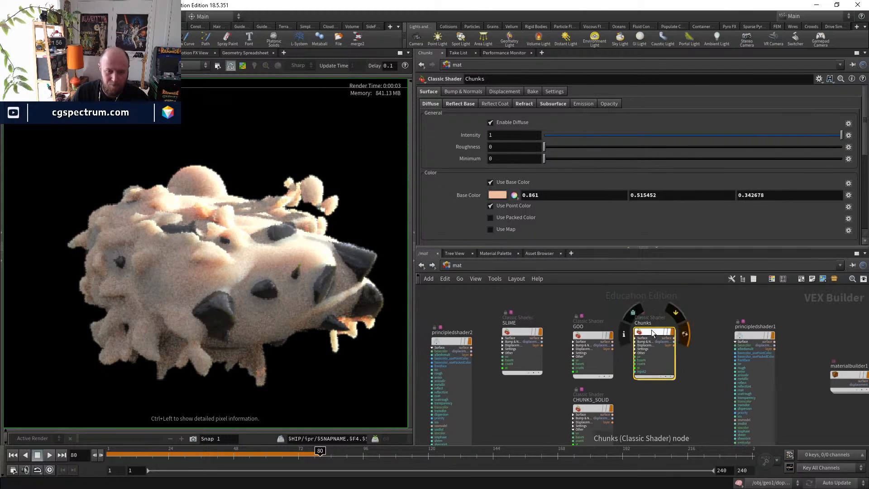
pyautogui.click(551, 103)
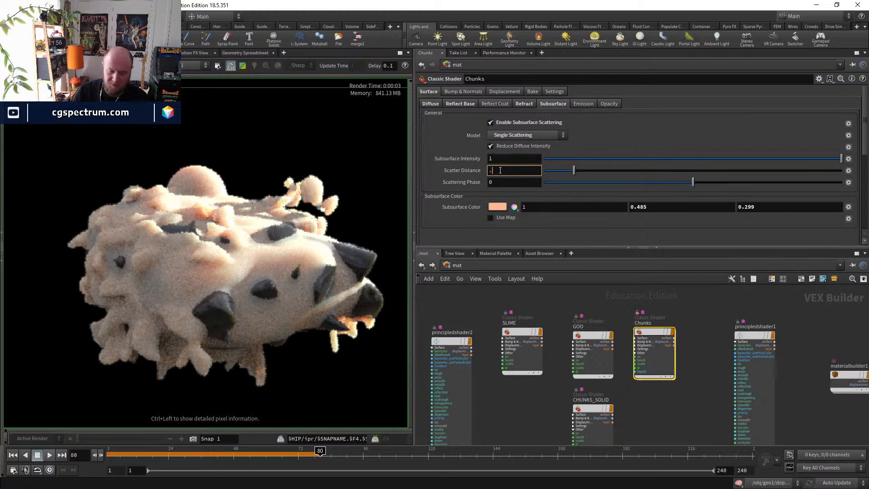
pyautogui.write('25')
pyautogui.press('Return')
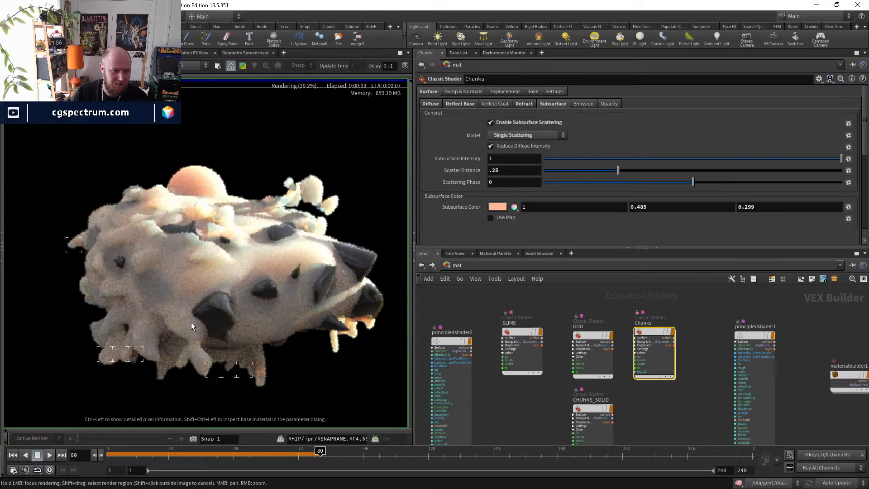
pyautogui.moveTo(204, 317); pyautogui.dragTo(131, 284, button='middle')
# - Rename materialbuilder1 in the mat network to smoke and check the updated goo render up close
pyautogui.moveTo(826, 371); pyautogui.dragTo(657, 363, button='middle')
pyautogui.scroll(3, 657, 362)
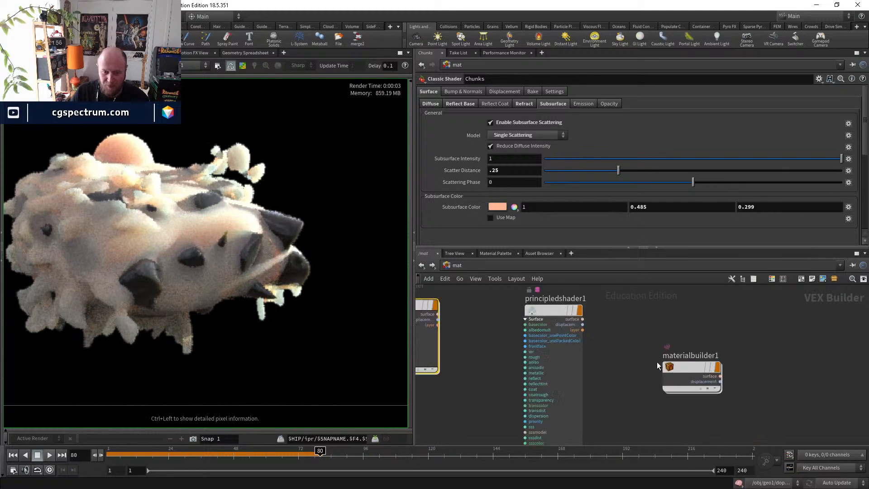
pyautogui.click(687, 356)
pyautogui.write('smoke')
pyautogui.press('Return')
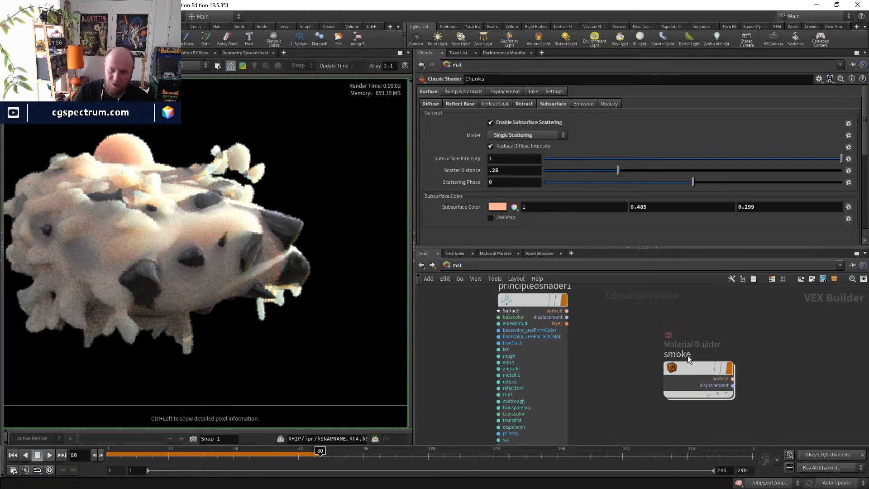
pyautogui.moveTo(732, 322); pyautogui.dragTo(688, 308, button='middle')
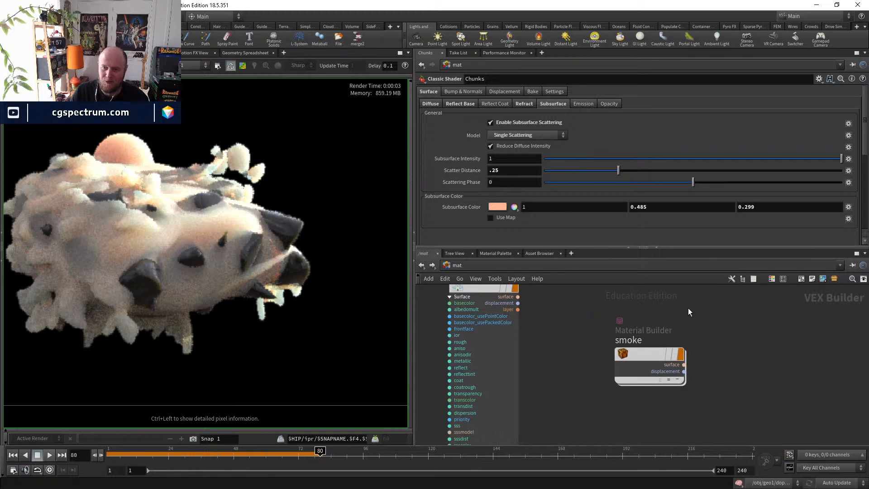
pyautogui.moveTo(211, 272); pyautogui.dragTo(257, 300, button='middle')
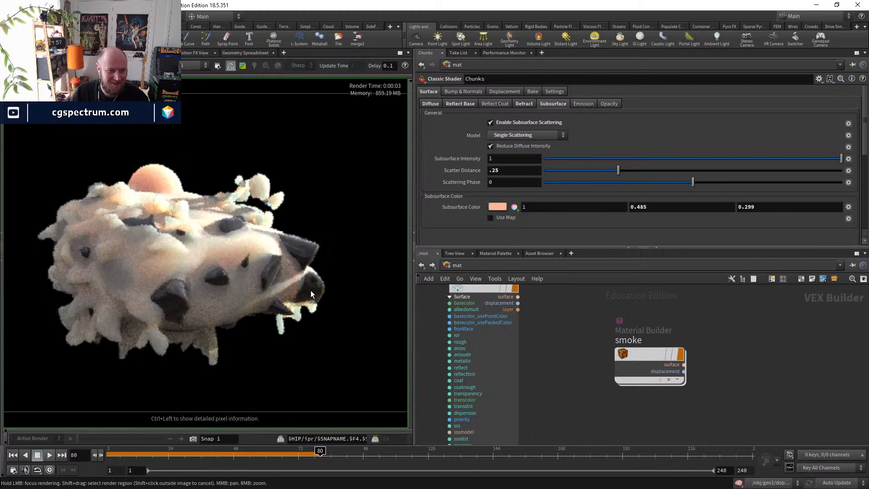
pyautogui.scroll(2, 154, 176)
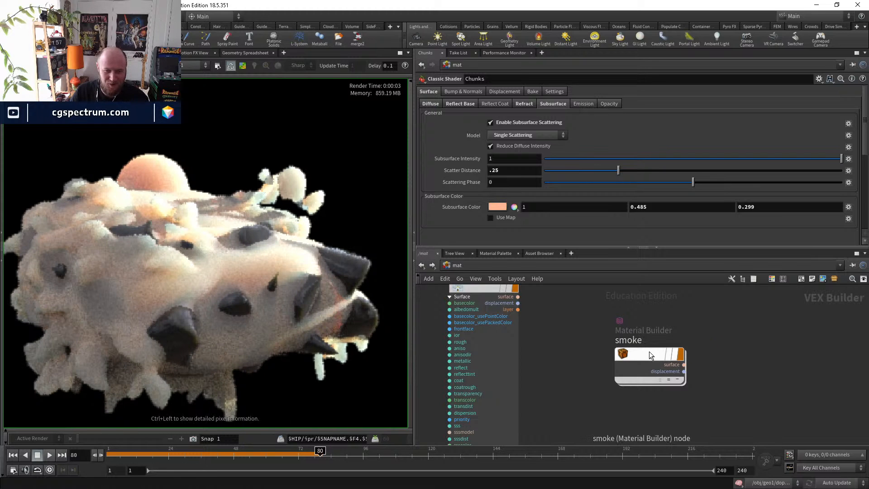
pyautogui.moveTo(649, 352)
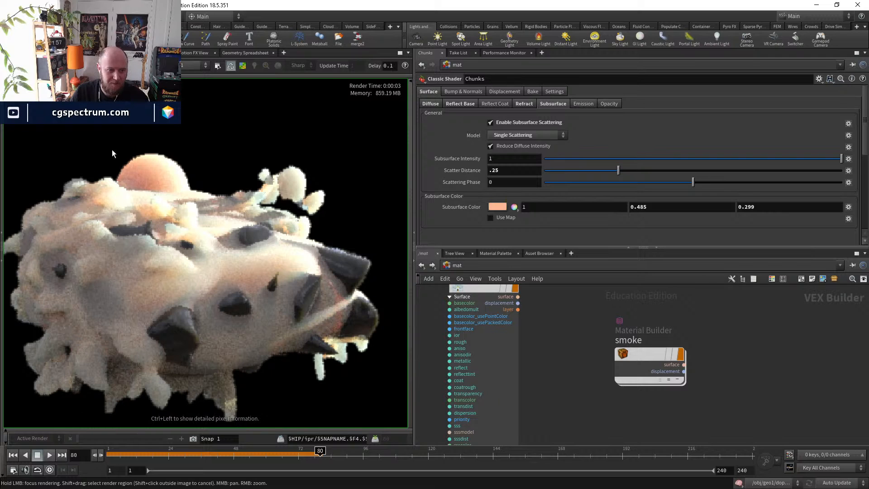
# - Open the BUBBLE_FX object's geometry network and switch from the render preview to the 3D scene view
pyautogui.click(458, 265)
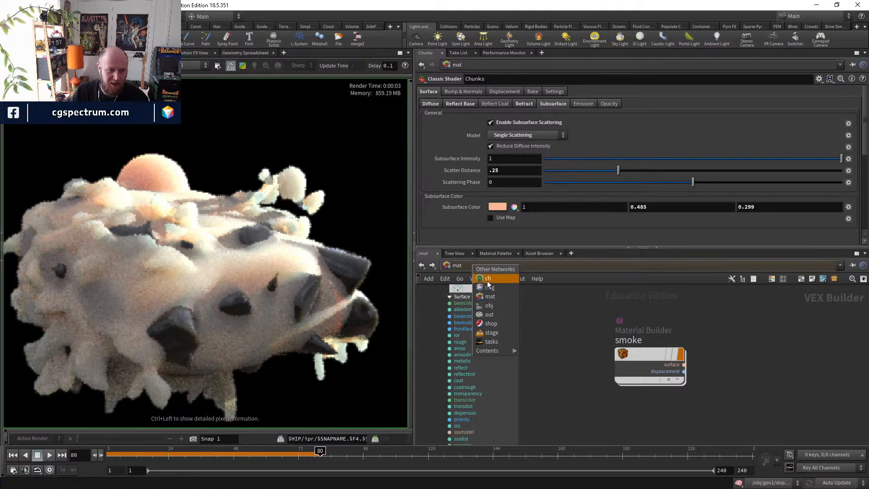
pyautogui.click(487, 279)
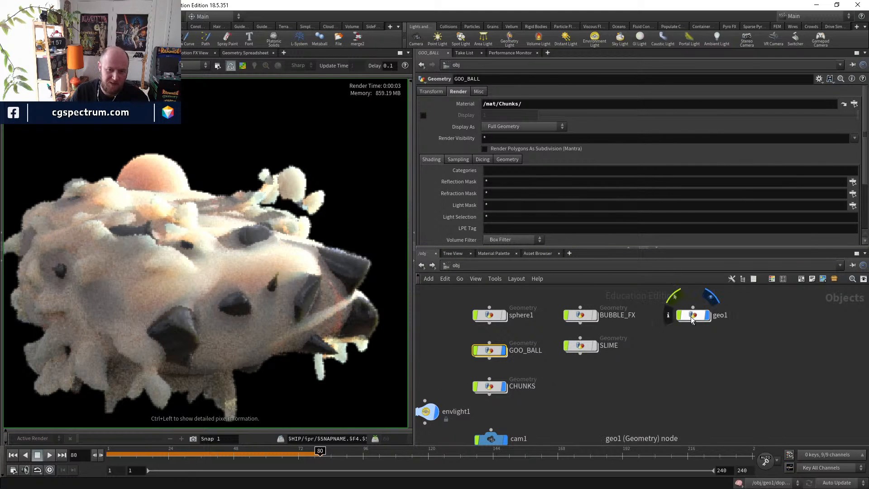
pyautogui.doubleClick(586, 316)
pyautogui.moveTo(585, 399); pyautogui.dragTo(631, 354, button='middle')
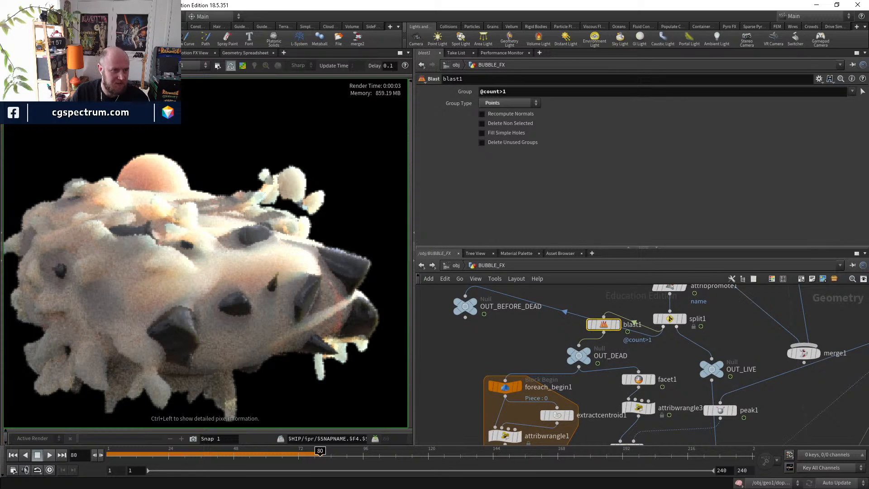
pyautogui.click(19, 53)
# - Examine the bubbles by displaying attribwrangle2 while scrubbing to frame 54, and display split1 for comparison
pyautogui.moveTo(678, 295); pyautogui.dragTo(611, 343, button='middle')
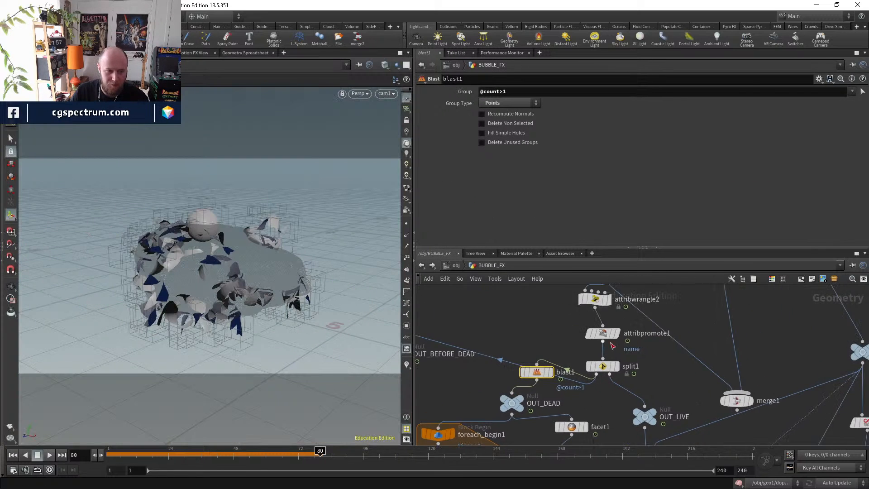
pyautogui.click(609, 300)
pyautogui.click(596, 300)
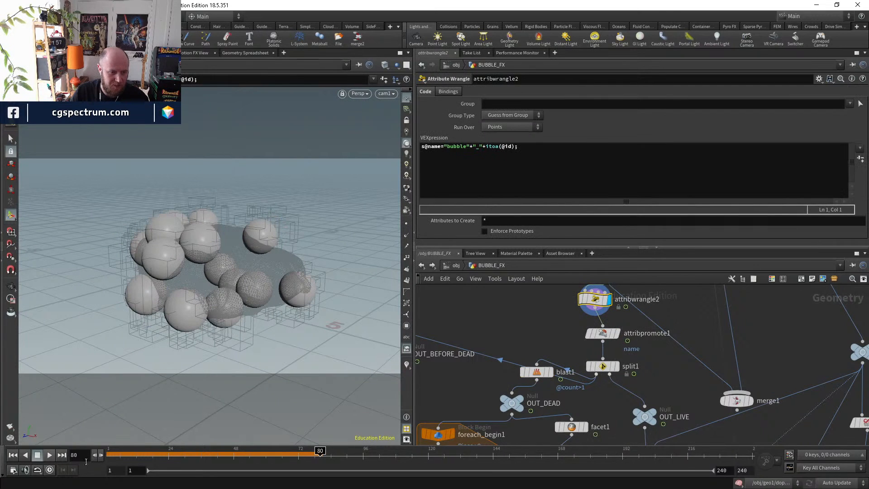
pyautogui.moveTo(134, 455); pyautogui.dragTo(249, 457)
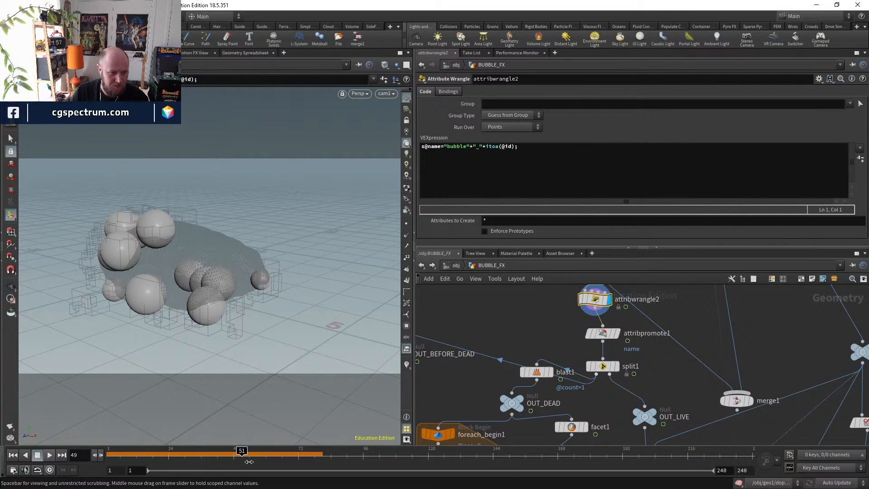
pyautogui.click(614, 366)
pyautogui.click(599, 367)
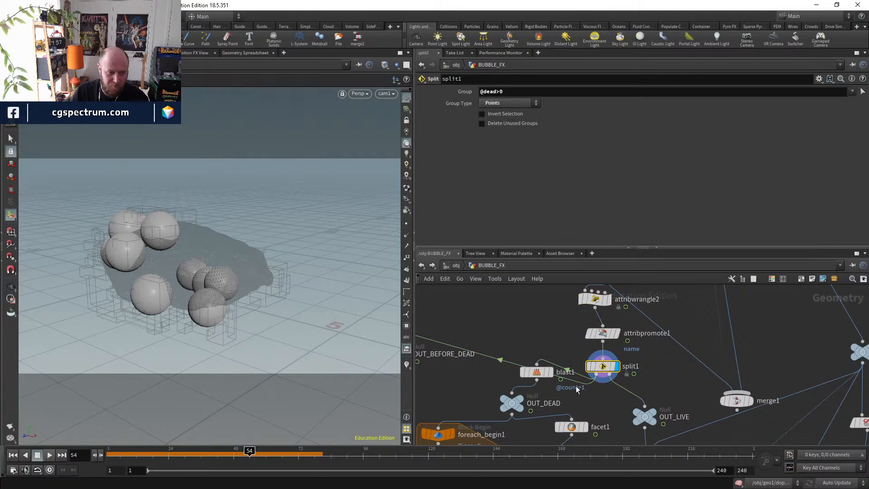
# - Display OUT_BEFORE_DEAD, scrub through its bubble animation, and turn on the node's template flag
pyautogui.moveTo(468, 389); pyautogui.dragTo(566, 394, button='middle')
pyautogui.click(504, 353)
pyautogui.click(495, 359)
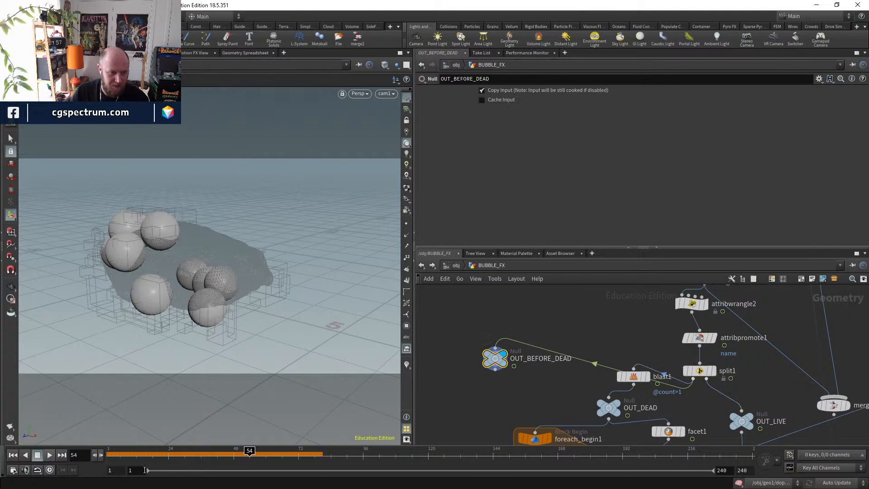
pyautogui.moveTo(193, 457); pyautogui.dragTo(323, 455)
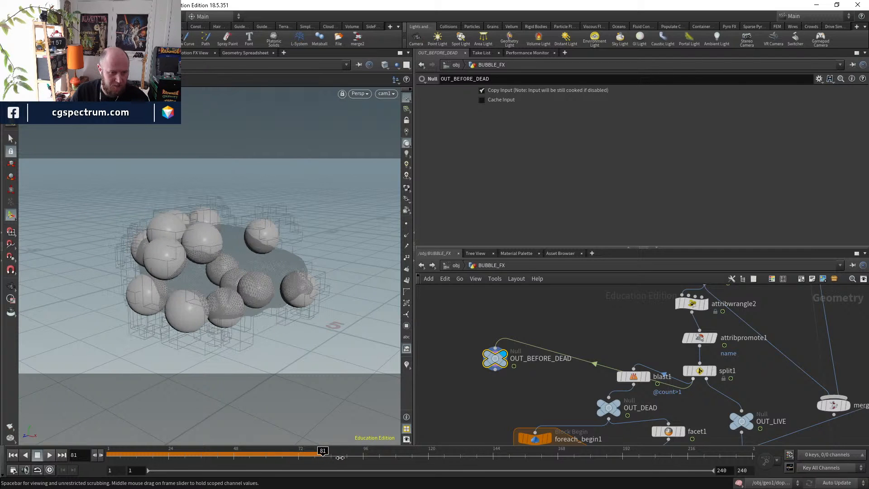
pyautogui.moveTo(639, 398); pyautogui.dragTo(627, 381, button='middle')
pyautogui.press('Escape')
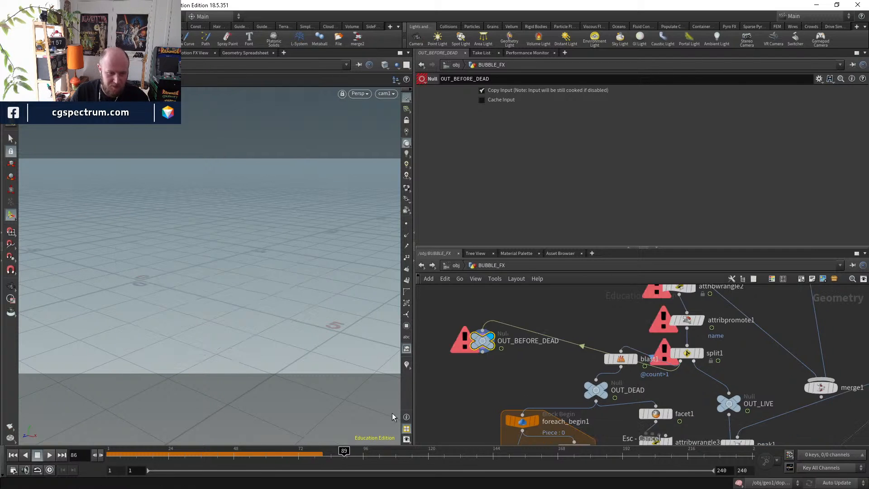
pyautogui.moveTo(214, 458); pyautogui.dragTo(220, 458)
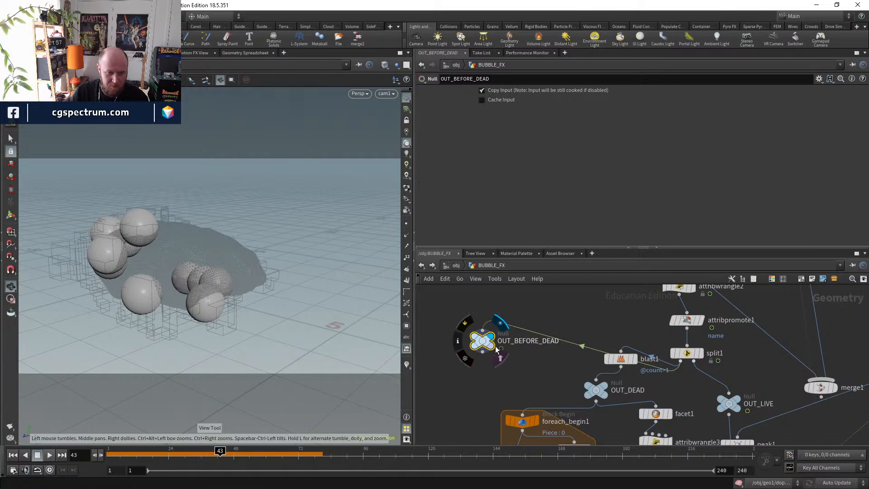
pyautogui.click(498, 356)
pyautogui.moveTo(153, 456); pyautogui.dragTo(238, 435)
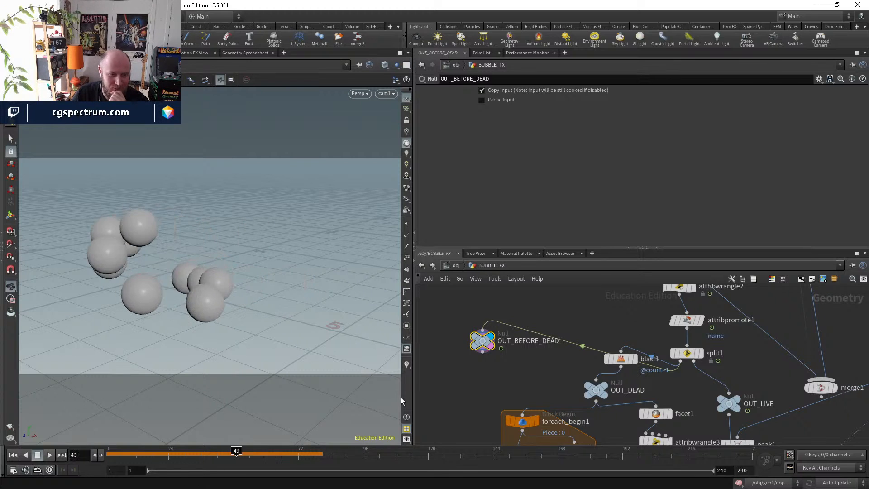
# - Display OUT_LIVE and scrub to frame 64 to compare the live bubbles with the templated OUT_BEFORE_DEAD
pyautogui.moveTo(657, 316); pyautogui.dragTo(627, 331, button='middle')
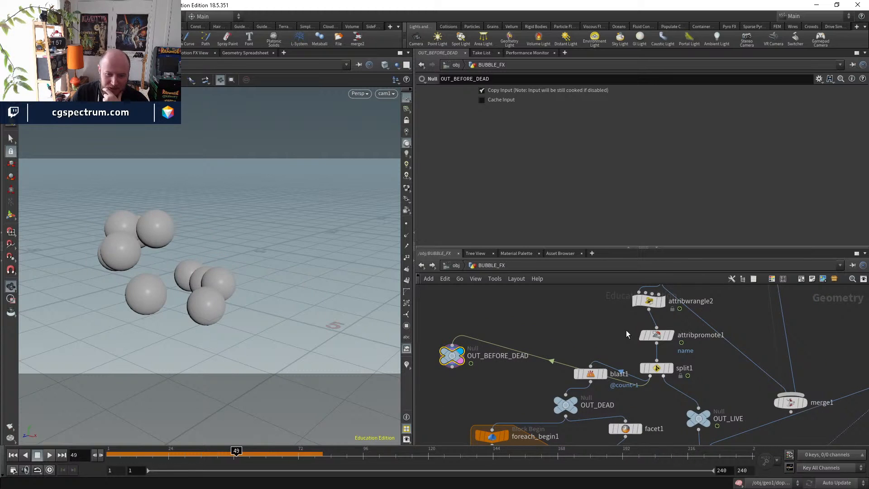
pyautogui.click(705, 415)
pyautogui.moveTo(208, 456); pyautogui.dragTo(277, 456)
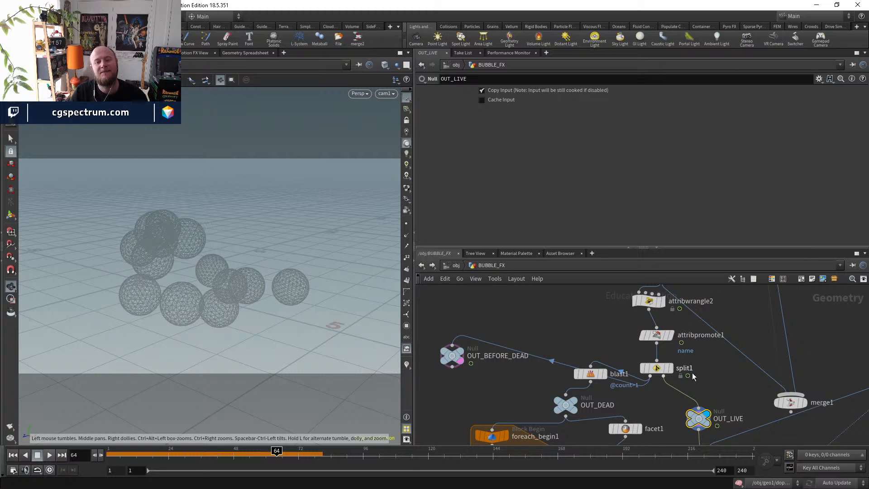
pyautogui.moveTo(656, 382); pyautogui.dragTo(635, 408, button='middle')
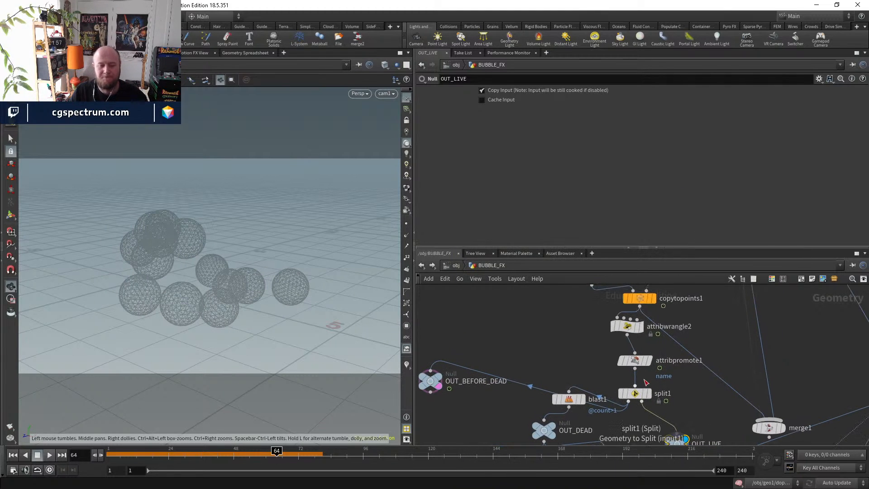
pyautogui.moveTo(692, 396); pyautogui.dragTo(662, 346, button='middle')
pyautogui.moveTo(512, 384)
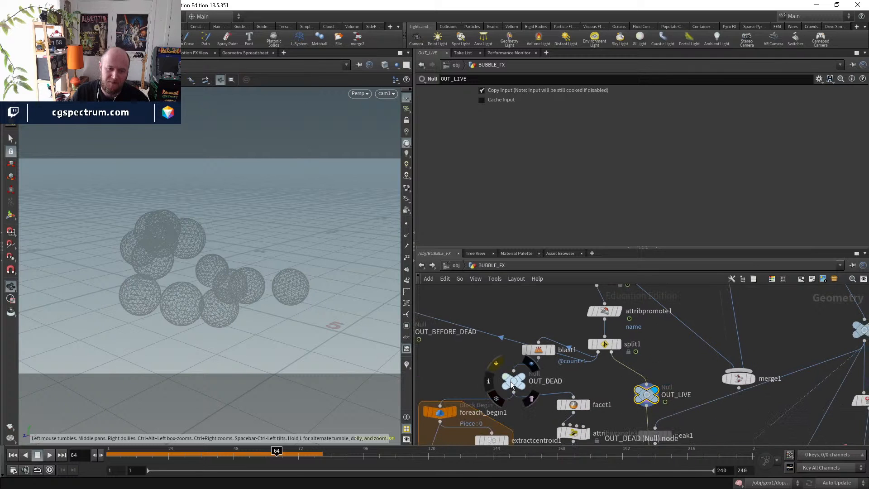
# - Display attribpromote1 and scrub through the bubbles, ending on frame 64
pyautogui.click(604, 311)
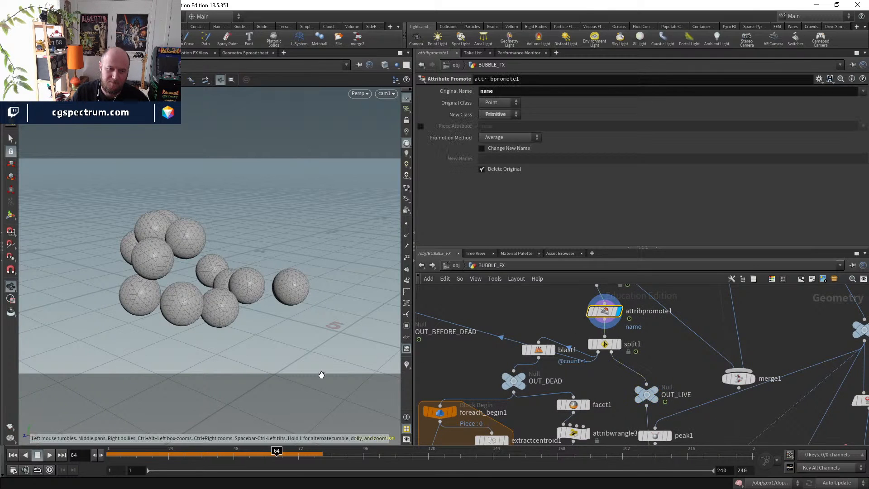
pyautogui.moveTo(273, 453); pyautogui.dragTo(286, 454)
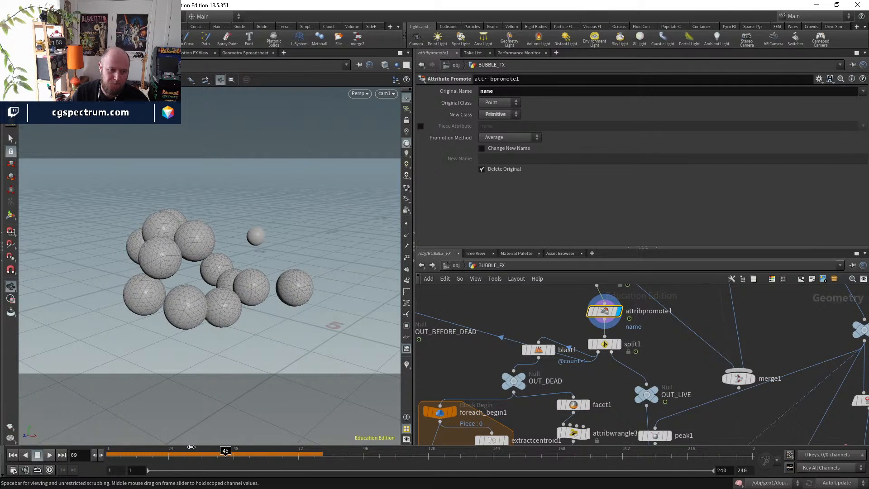
pyautogui.moveTo(191, 447)
pyautogui.mouseDown()
pyautogui.moveTo(177, 448)
pyautogui.moveTo(277, 453)
pyautogui.mouseUp()
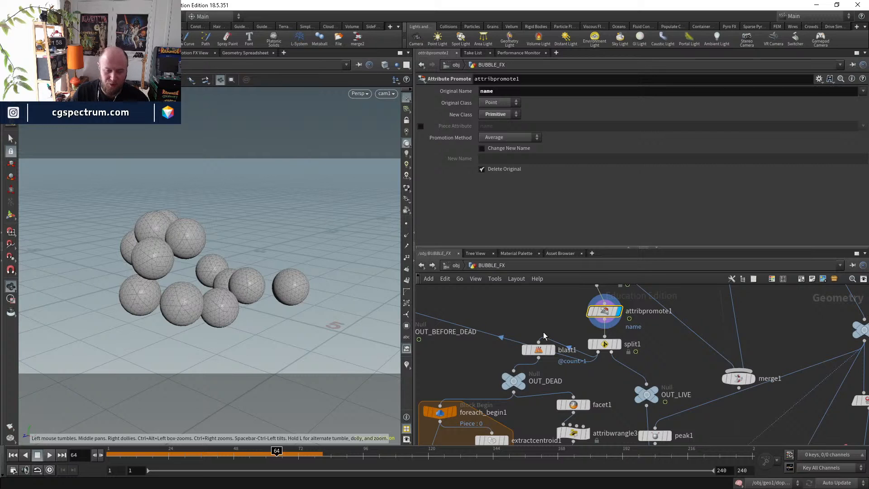
# - Move attribpromote1 left, out of line with attribwrangle2 and split1, in the BUBBLE_FX network
pyautogui.moveTo(542, 306); pyautogui.dragTo(612, 355, button='middle')
pyautogui.moveTo(677, 360); pyautogui.dragTo(633, 350)
pyautogui.moveTo(538, 350); pyautogui.dragTo(534, 350, button='middle')
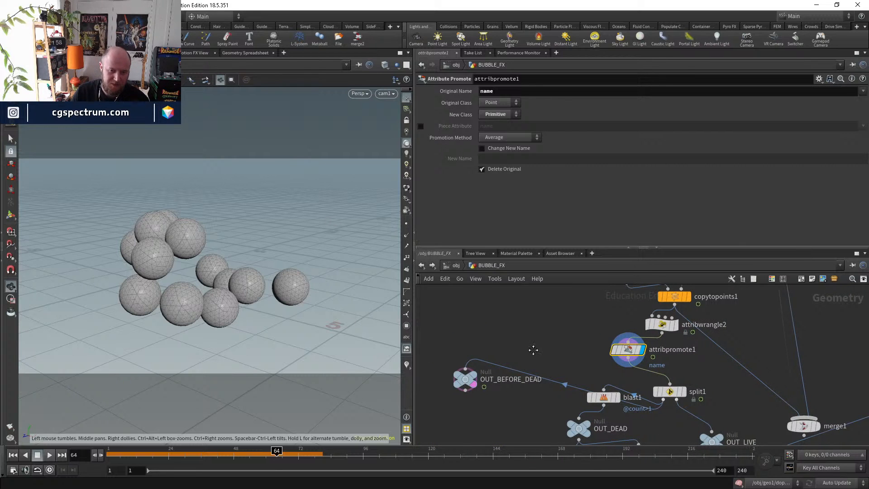
# - Return to the object level and open geo1 to examine the smoke's volumevisualization1 settings
pyautogui.click(456, 266)
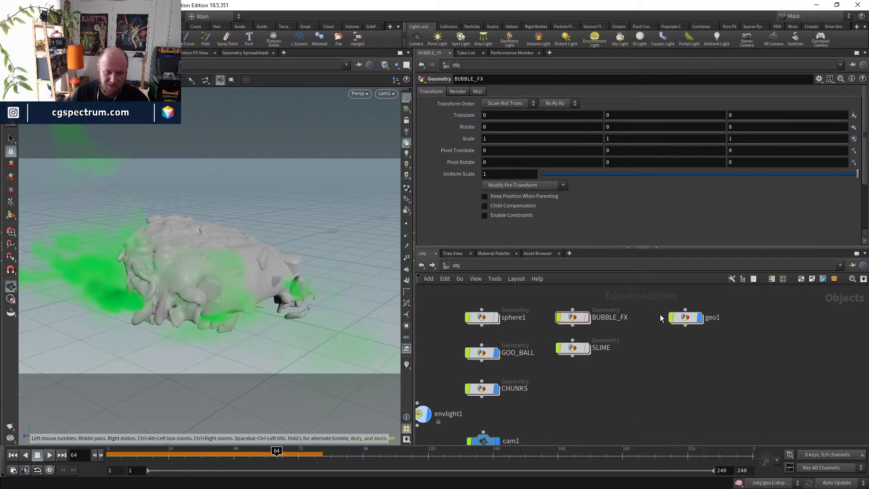
pyautogui.click(688, 321)
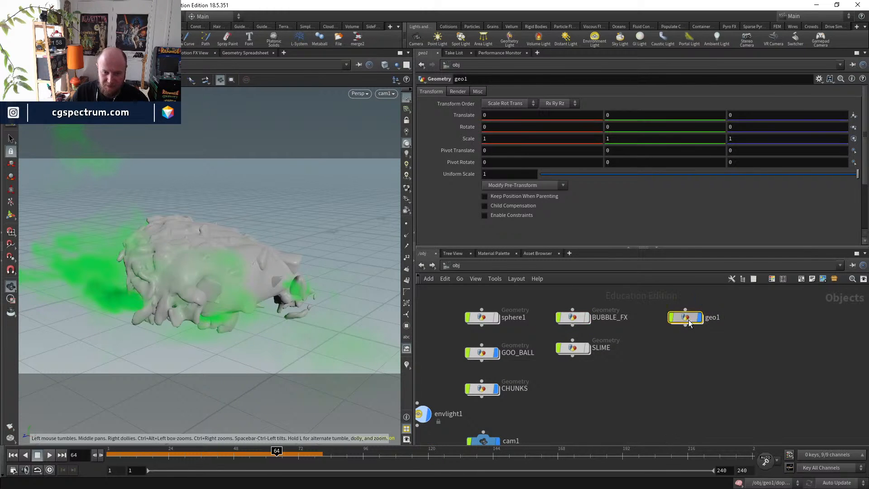
pyautogui.doubleClick(688, 321)
pyautogui.scroll(3, 575, 399)
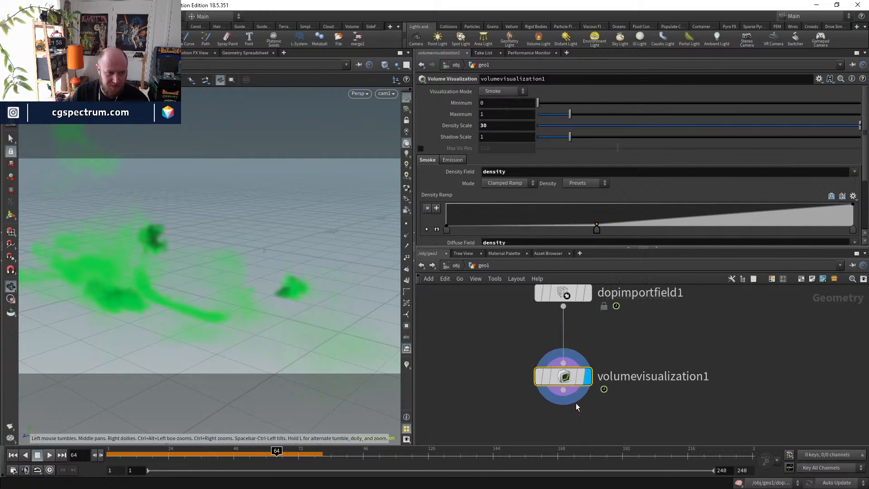
# - Open the smoke material's network to check its Volume Shader Core, and return to the object level
pyautogui.click(456, 267)
pyautogui.click(459, 265)
pyautogui.click(492, 298)
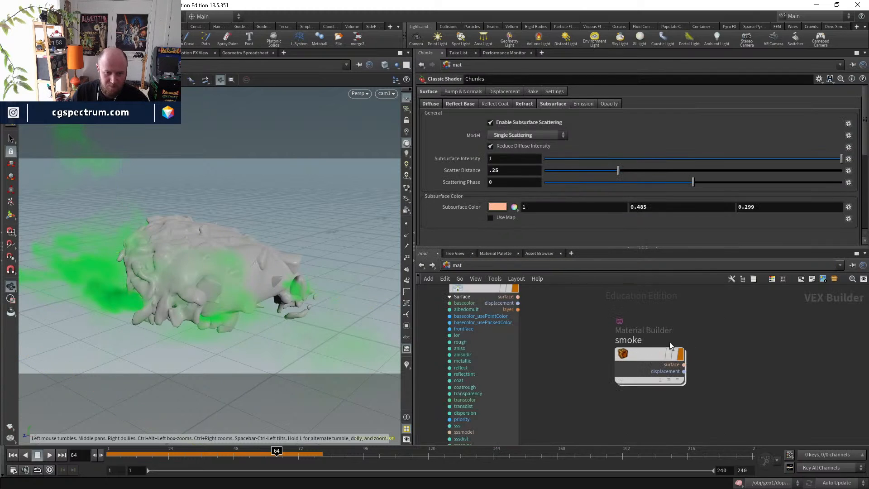
pyautogui.doubleClick(652, 362)
pyautogui.click(456, 267)
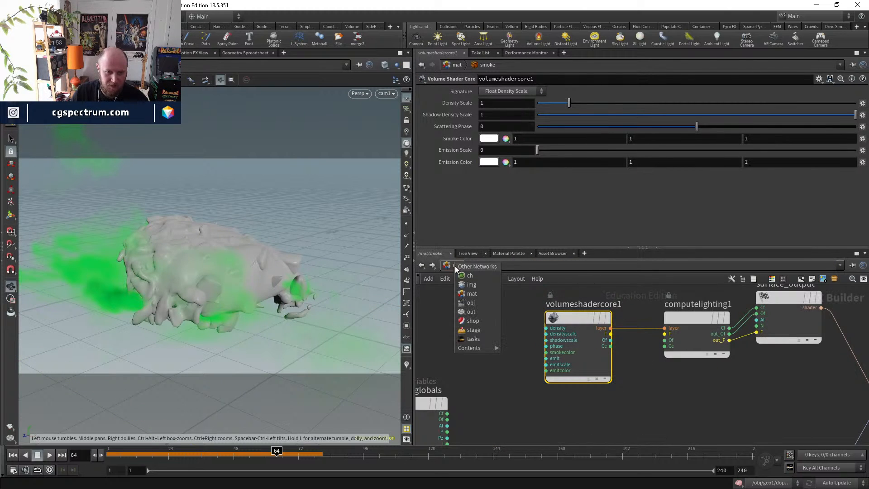
pyautogui.click(553, 298)
pyautogui.click(447, 265)
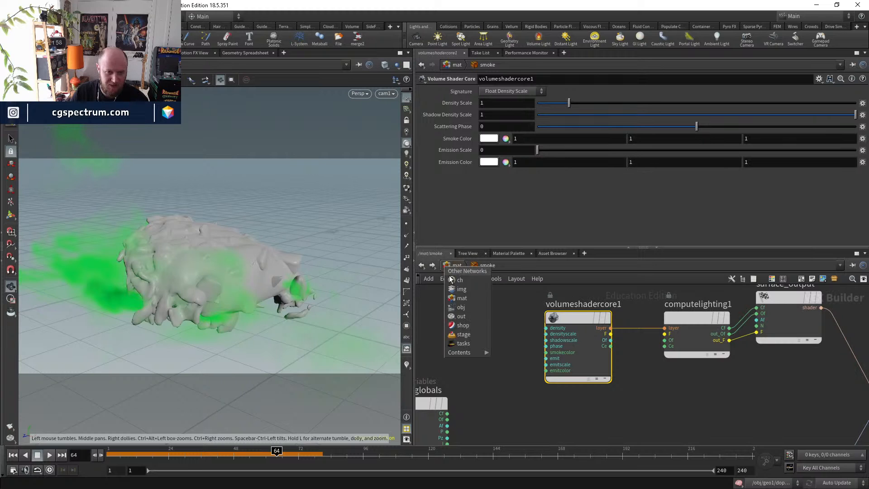
pyautogui.click(462, 307)
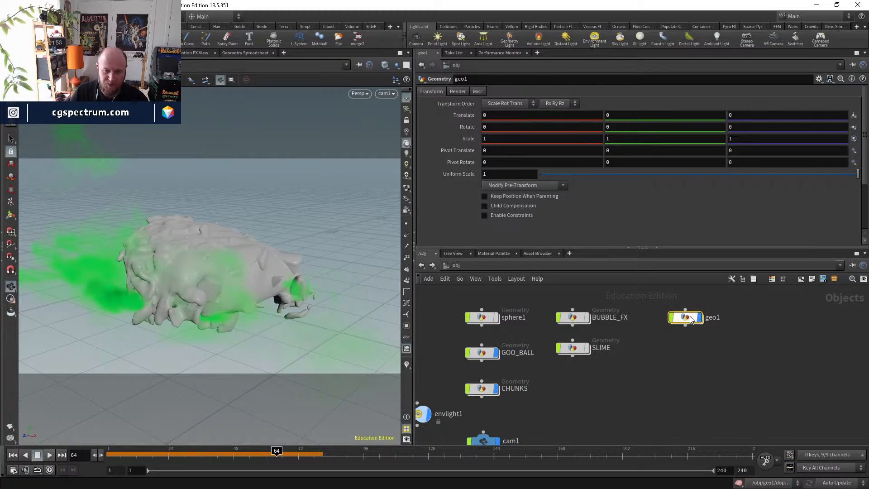
# - Recheck the smoke material's name in the material network and assign /mat/smoke/ as the render material of geo1
pyautogui.click(483, 265)
pyautogui.click(501, 295)
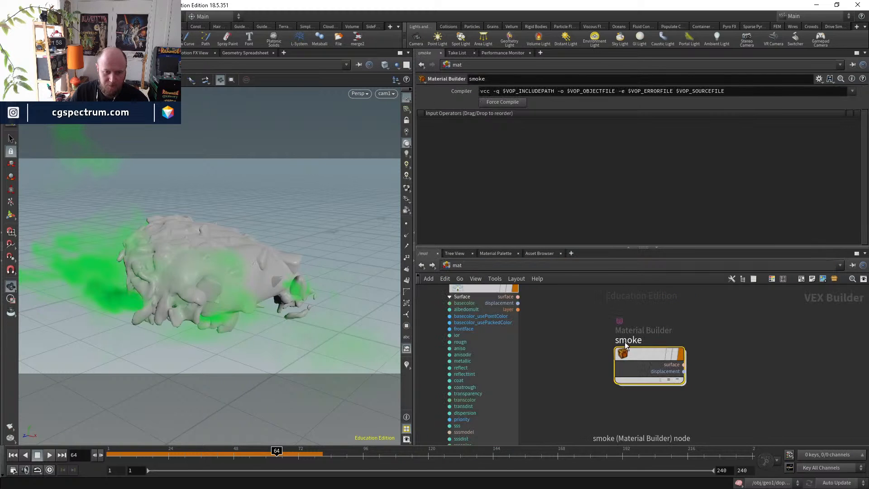
pyautogui.click(492, 309)
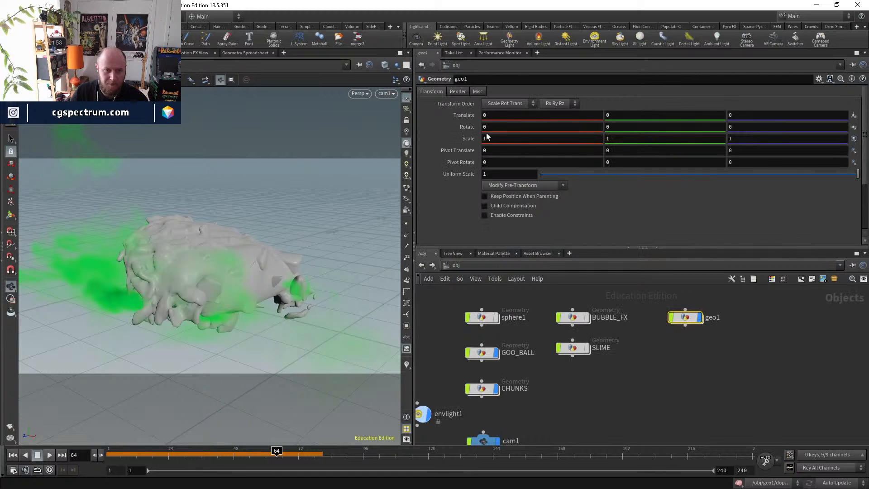
pyautogui.click(457, 91)
pyautogui.click(497, 104)
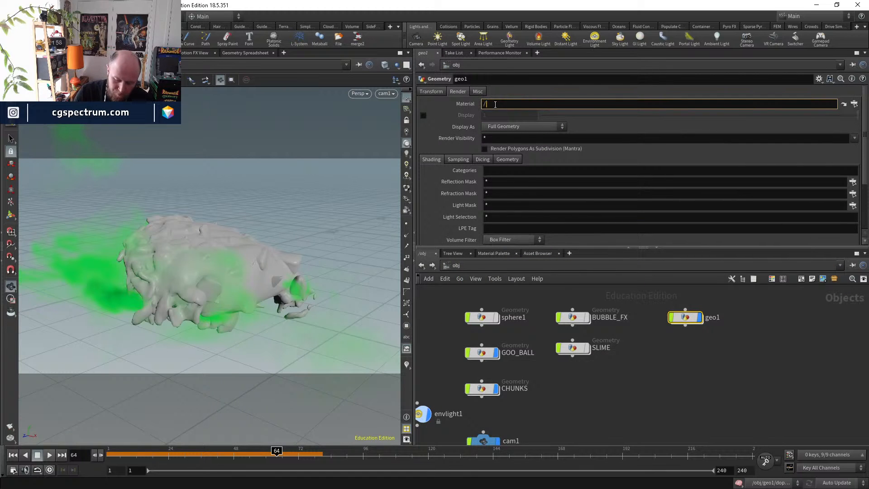
pyautogui.write('mat/smoke/')
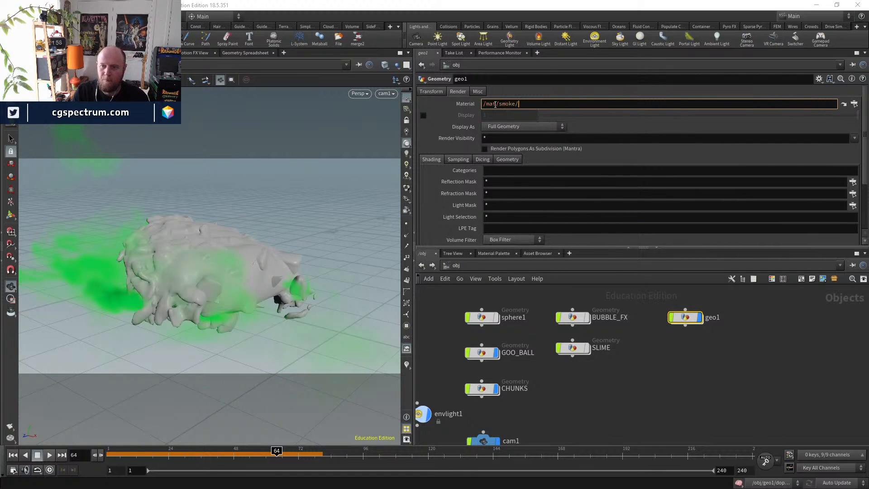
pyautogui.press('Return')
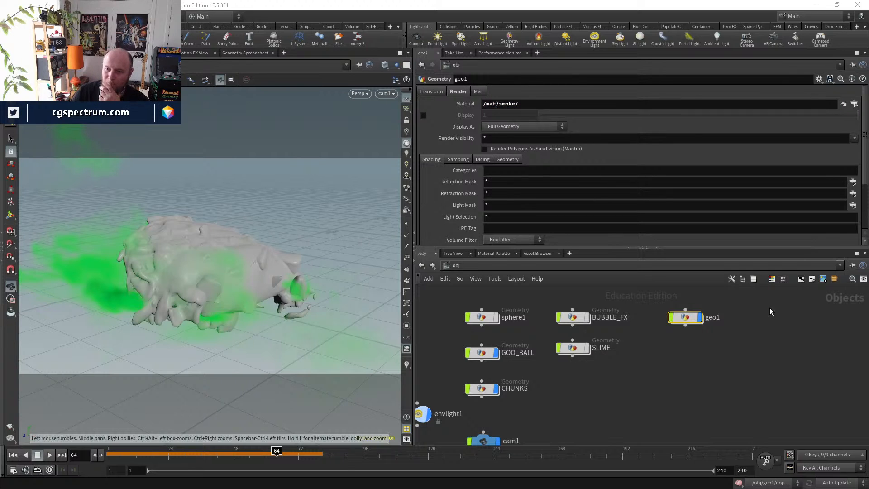
# - Rename the geo1 object as SMOKE
pyautogui.scroll(3, 724, 303)
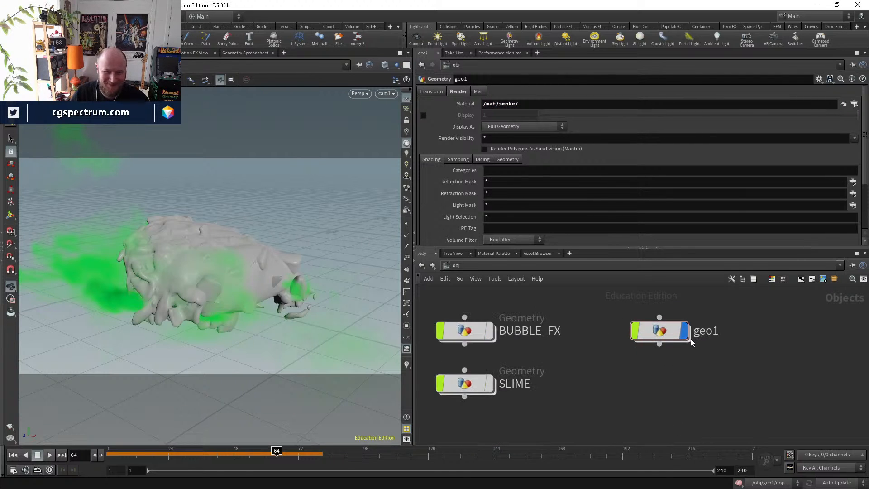
pyautogui.doubleClick(710, 332)
pyautogui.write('MORE')
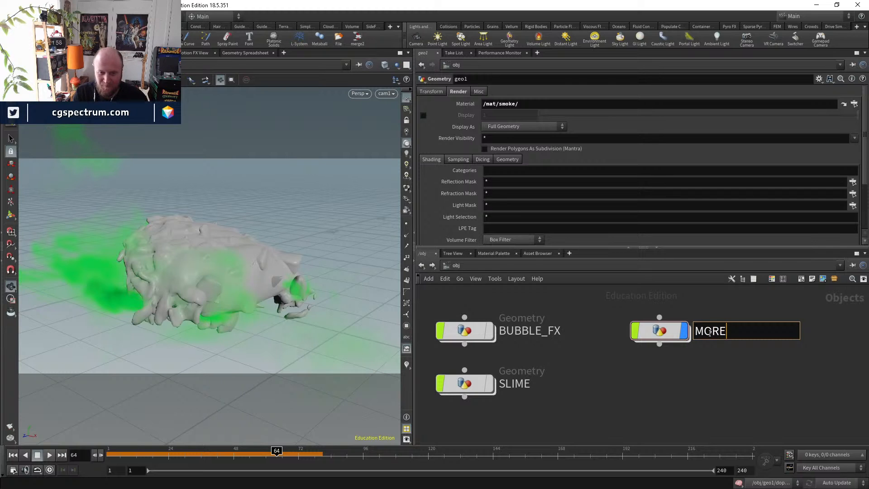
pyautogui.write('SMOKE')
pyautogui.press('Return')
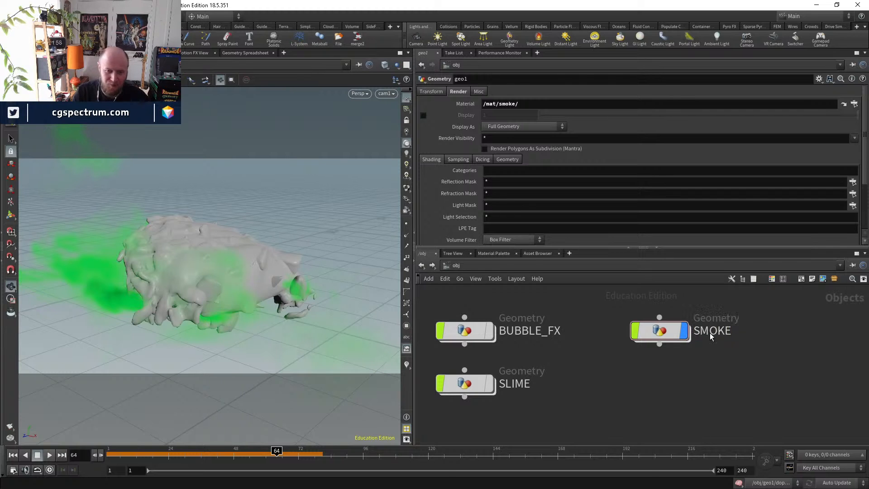
# - Look inside the renamed smoke object, return to the object level and undo the rename
pyautogui.doubleClick(659, 336)
pyautogui.press('u')
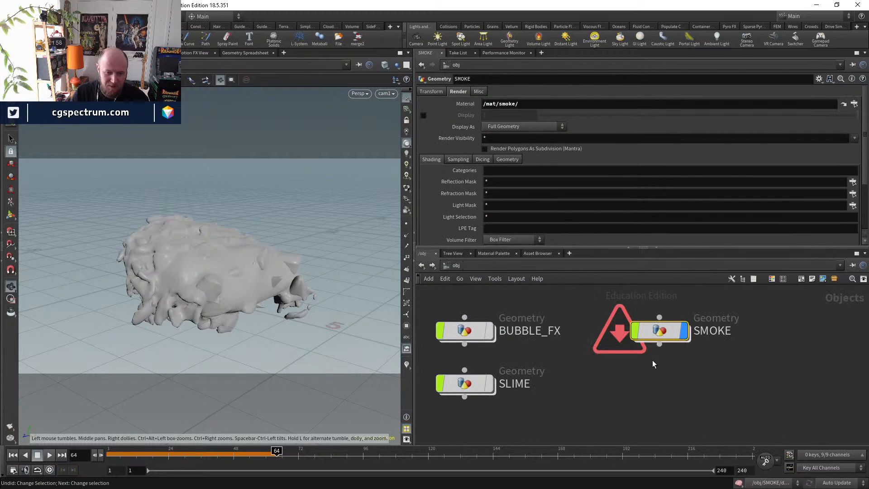
pyautogui.hotkey('ctrl', 'z')
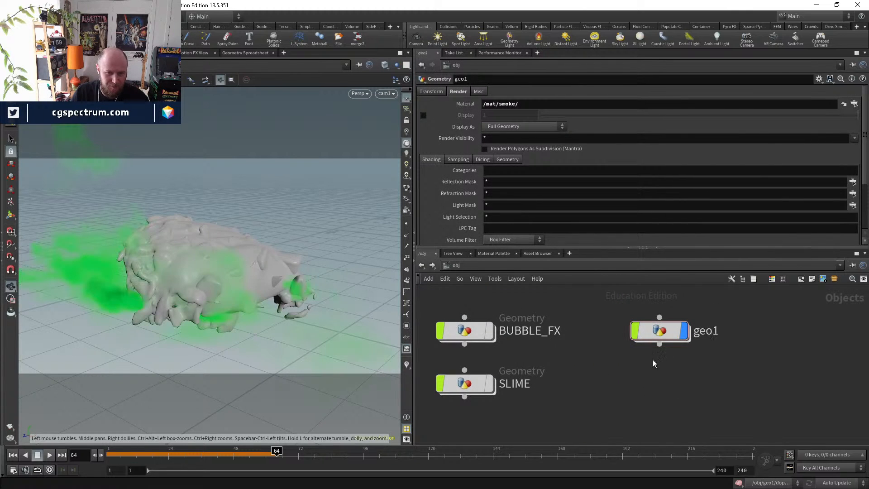
# - Go to the output network and duplicate the mantra_ipr render node
pyautogui.moveTo(724, 322); pyautogui.dragTo(643, 375, button='middle')
pyautogui.scroll(-3, 637, 384)
pyautogui.moveTo(586, 420); pyautogui.dragTo(646, 406, button='middle')
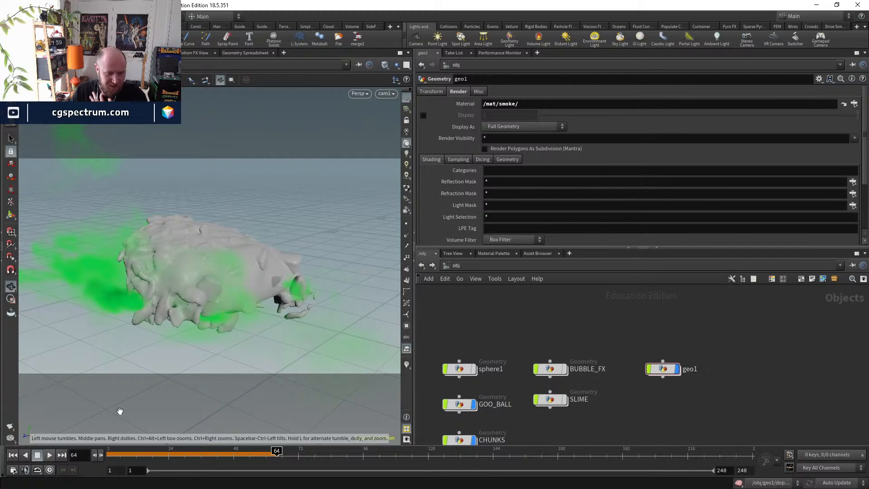
pyautogui.scroll(2, 703, 360)
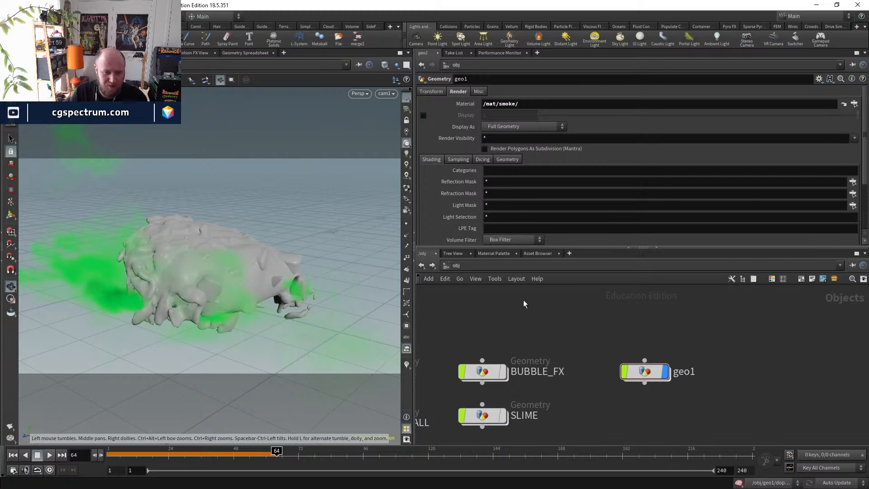
pyautogui.click(481, 266)
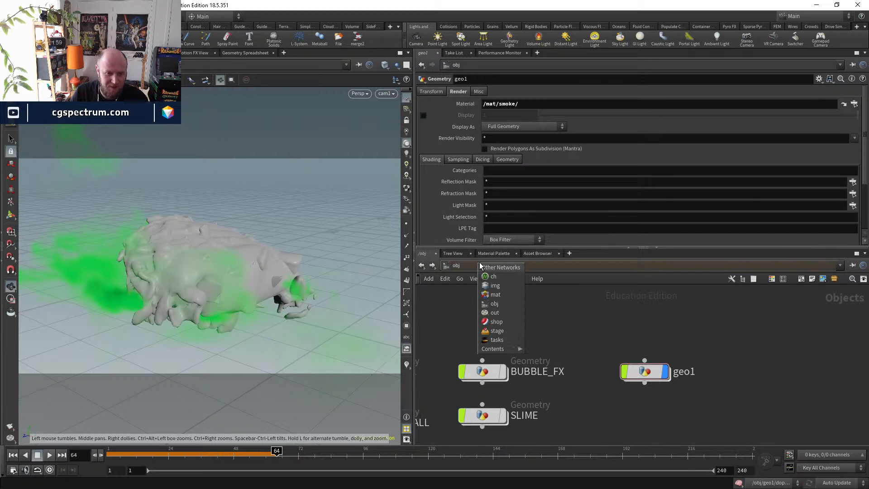
pyautogui.click(501, 309)
pyautogui.click(498, 266)
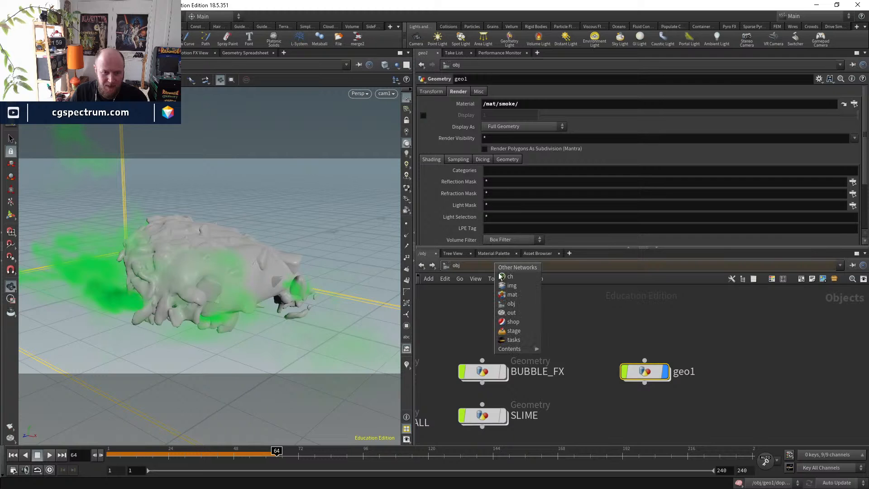
pyautogui.click(504, 316)
pyautogui.click(561, 181)
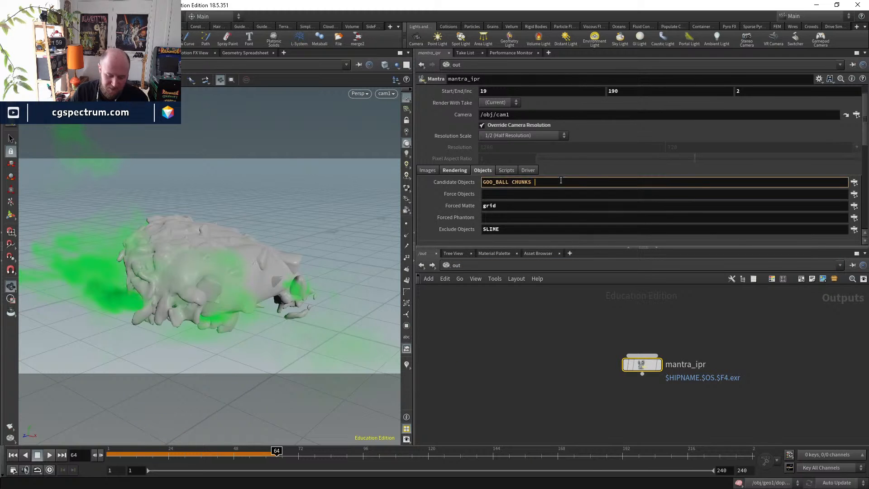
pyautogui.hotkey('ctrl', 'c')
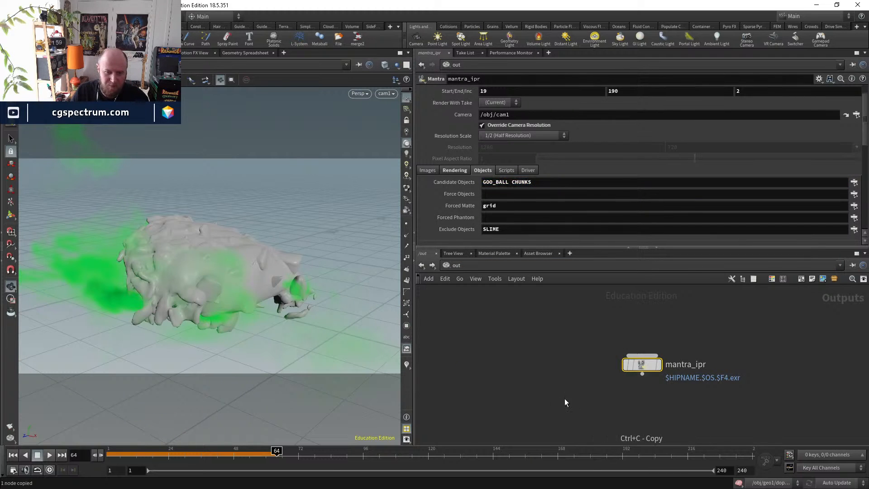
pyautogui.hotkey('ctrl', 'v')
# - Set the copied Mantra node's candidate objects to geo1, and rename the node as smoke
pyautogui.doubleClick(558, 181)
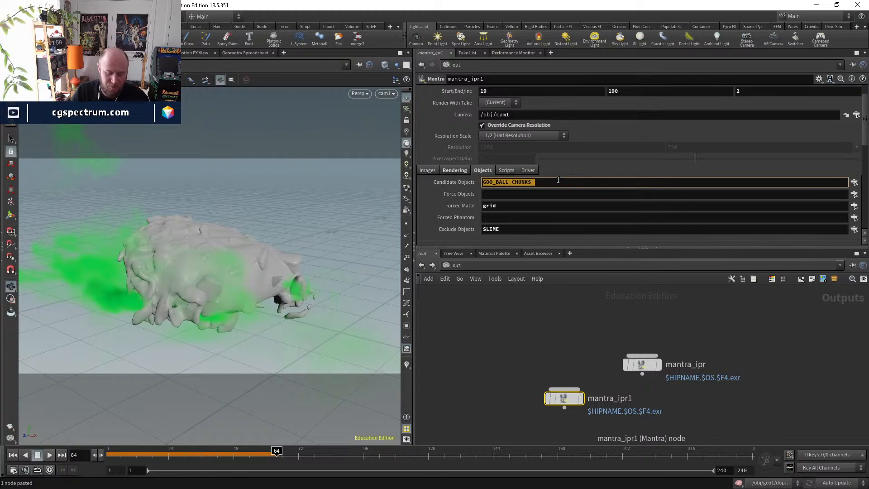
pyautogui.write('geo1')
pyautogui.press('Return')
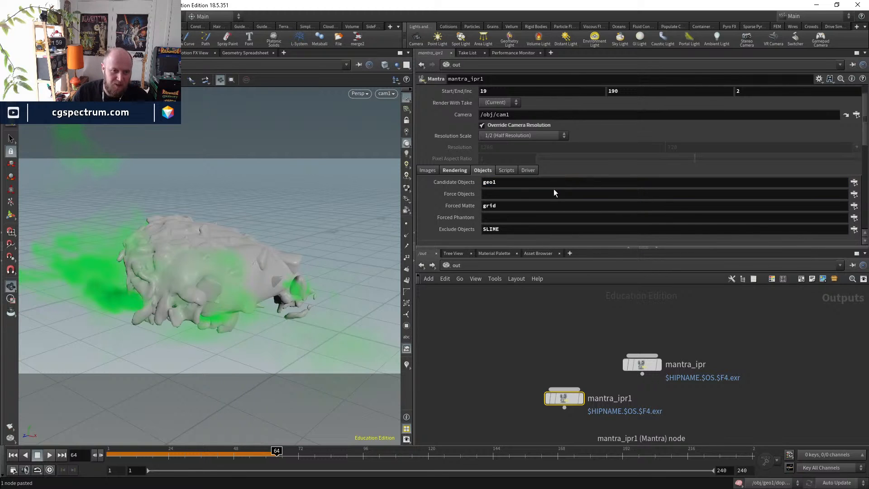
pyautogui.click(103, 53)
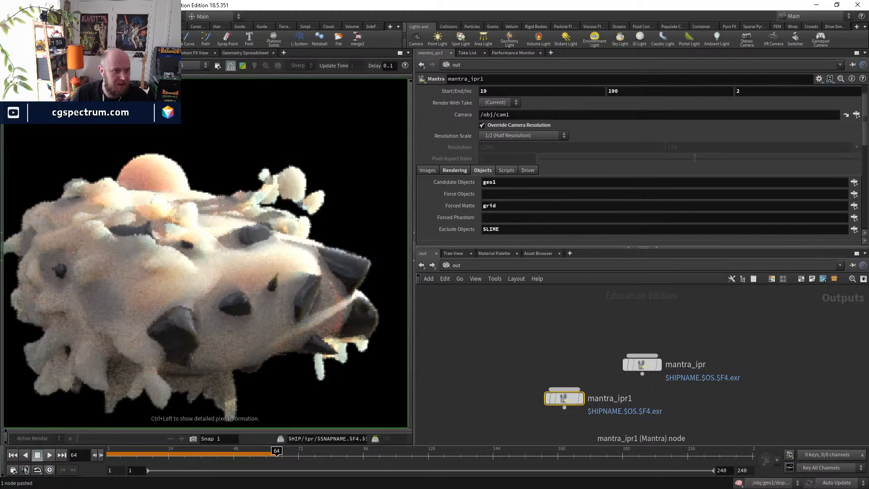
pyautogui.doubleClick(609, 398)
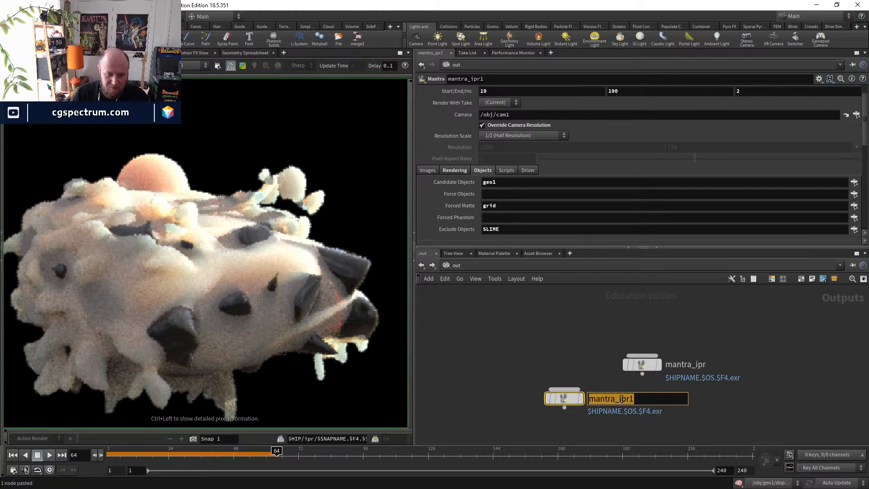
pyautogui.write('smoke')
pyautogui.press('Return')
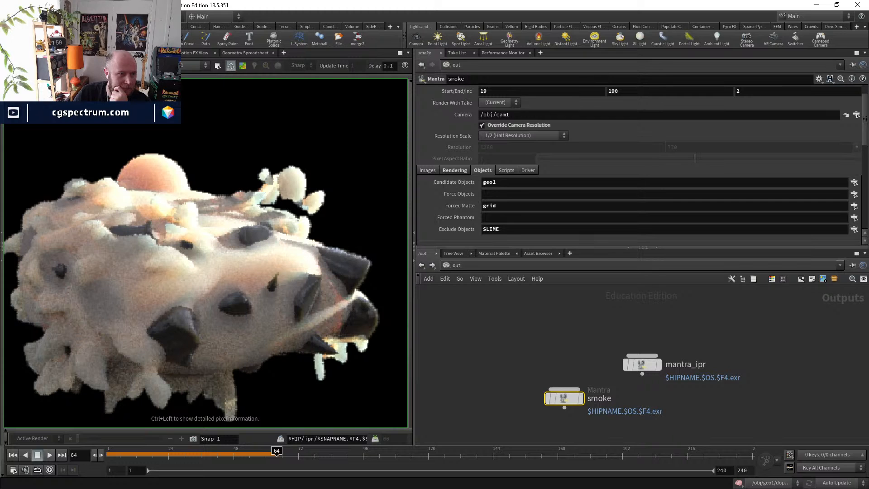
# - Render the smoke in the render view and open the smoke material's network
pyautogui.scroll(-4, 218, 278)
pyautogui.click(482, 267)
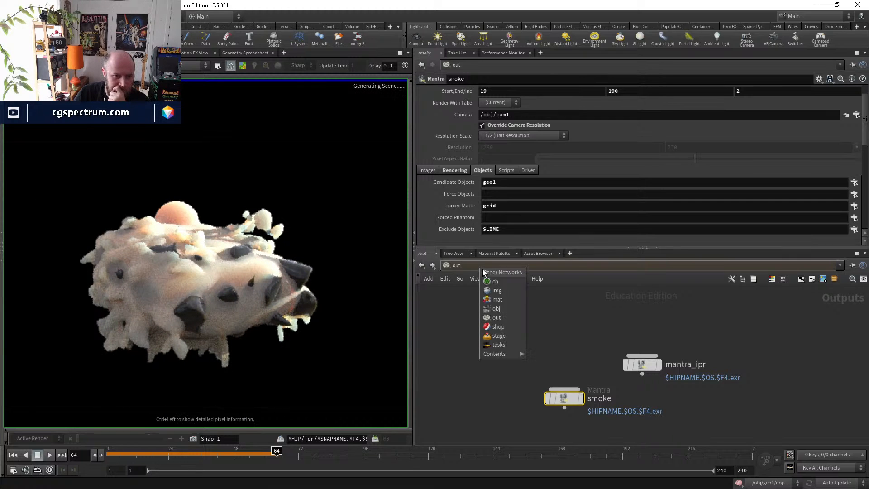
pyautogui.click(504, 303)
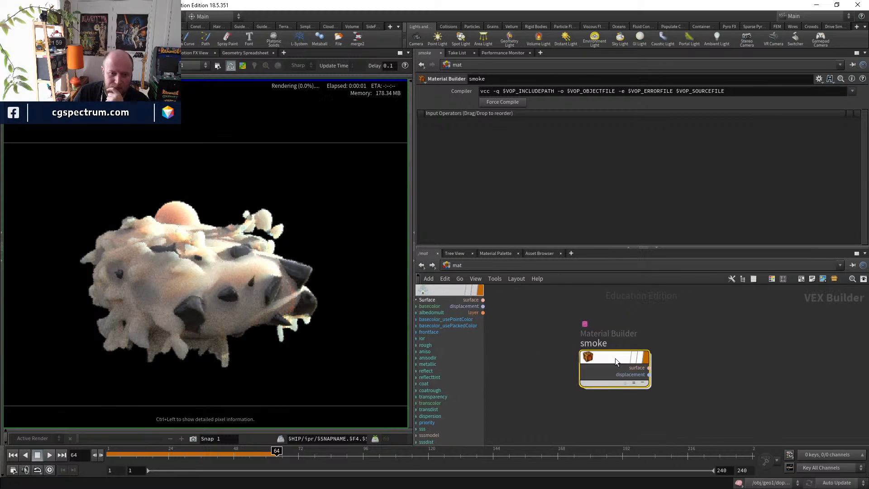
pyautogui.doubleClick(649, 364)
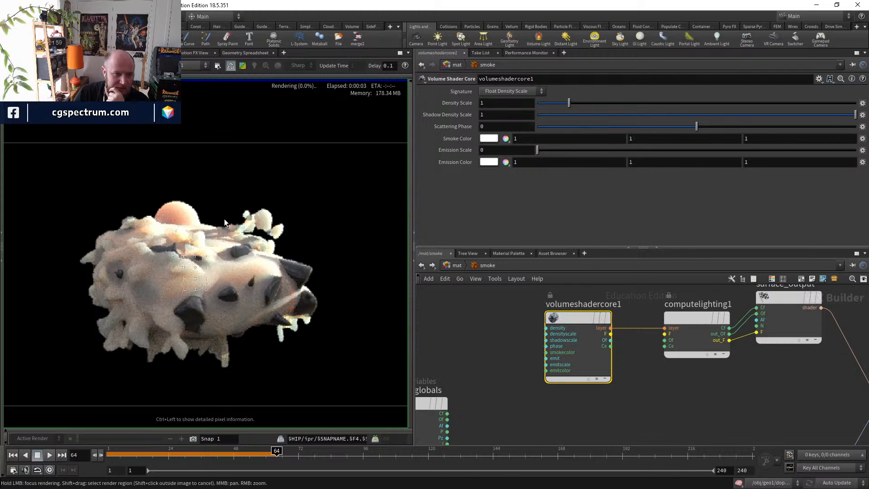
pyautogui.scroll(-2, 210, 219)
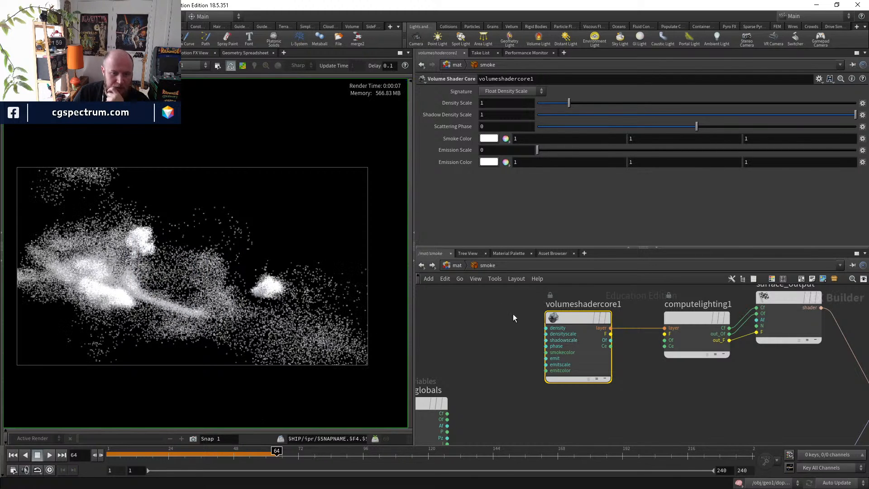
# - Add a Bind node to the smoke material and connect its parm output to the density input of volumeshadercore1
pyautogui.moveTo(513, 314); pyautogui.dragTo(523, 309, button='middle')
pyautogui.press('Tab')
pyautogui.write('bin')
pyautogui.press('Return')
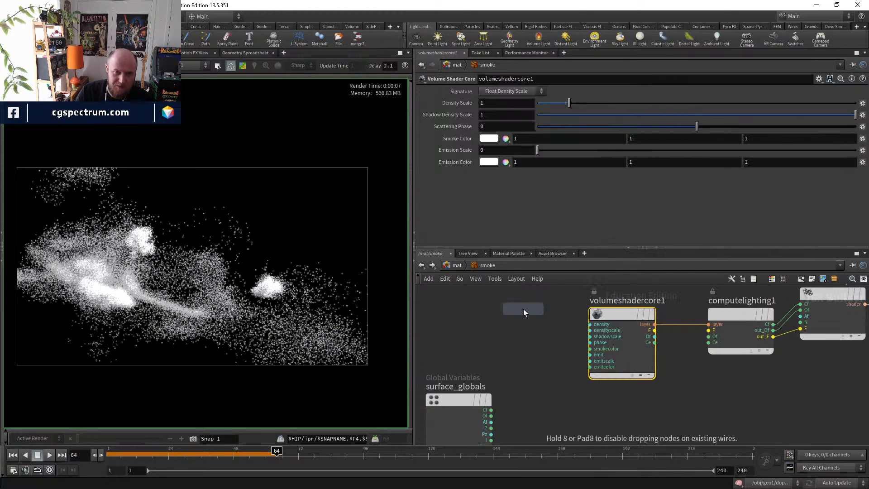
pyautogui.click(523, 309)
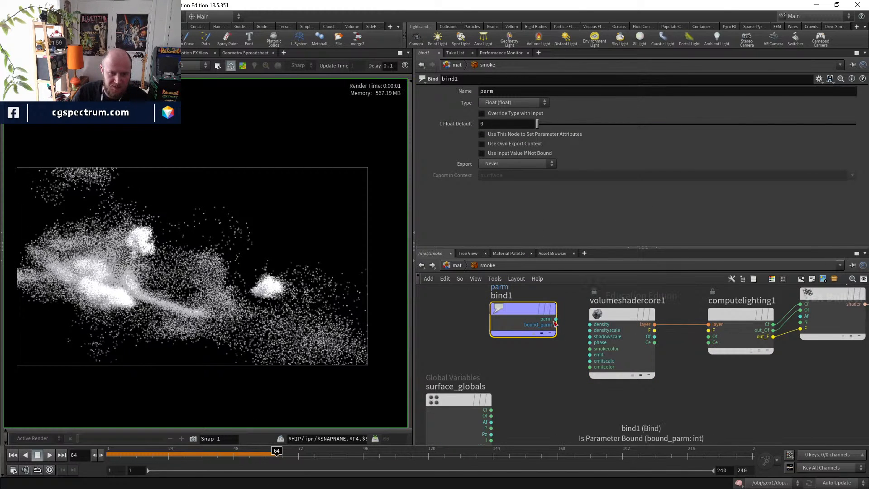
pyautogui.click(590, 324)
pyautogui.click(556, 319)
# - Set the Bind node's parameter name to density and move the node farther left of volumeshadercore1
pyautogui.click(513, 92)
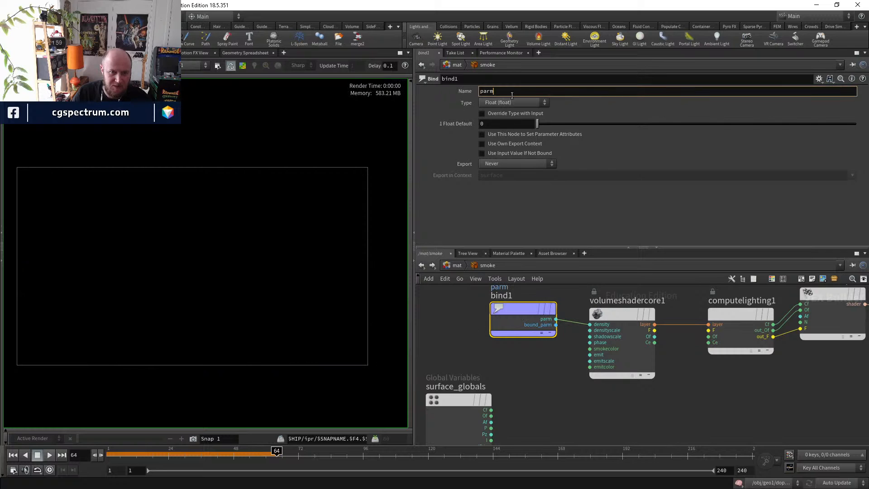
pyautogui.write('densit')
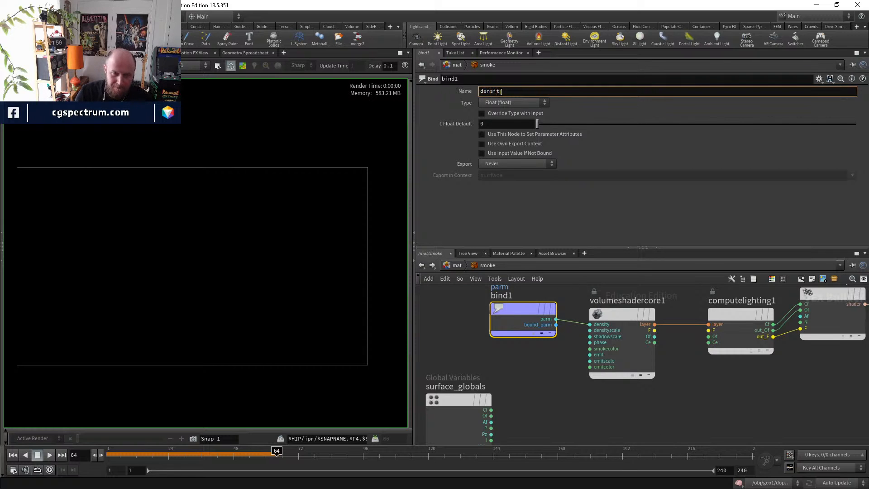
pyautogui.write('y')
pyautogui.press('Return')
pyautogui.moveTo(532, 324); pyautogui.dragTo(466, 314)
pyautogui.moveTo(572, 362); pyautogui.dragTo(628, 372, button='middle')
pyautogui.moveTo(520, 319); pyautogui.dragTo(488, 319)
# - Raise the Density Scale of volumeshadercore1 to 7.08
pyautogui.click(667, 328)
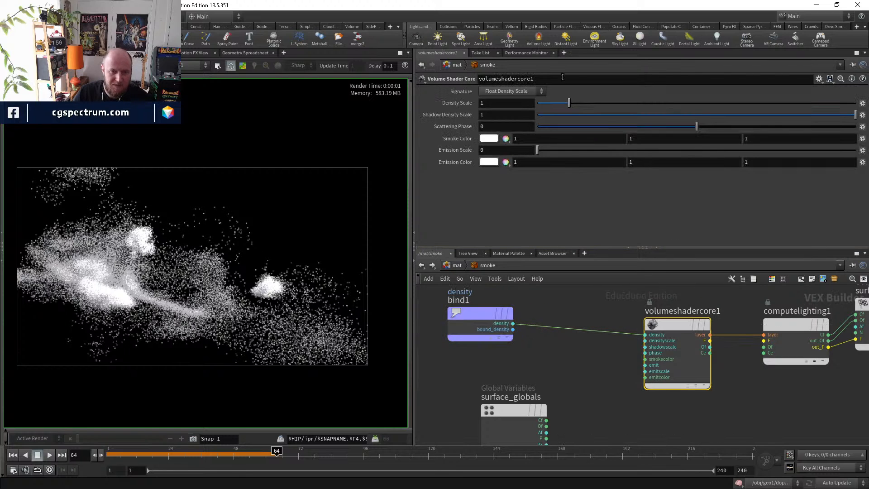
pyautogui.moveTo(572, 105); pyautogui.dragTo(763, 104)
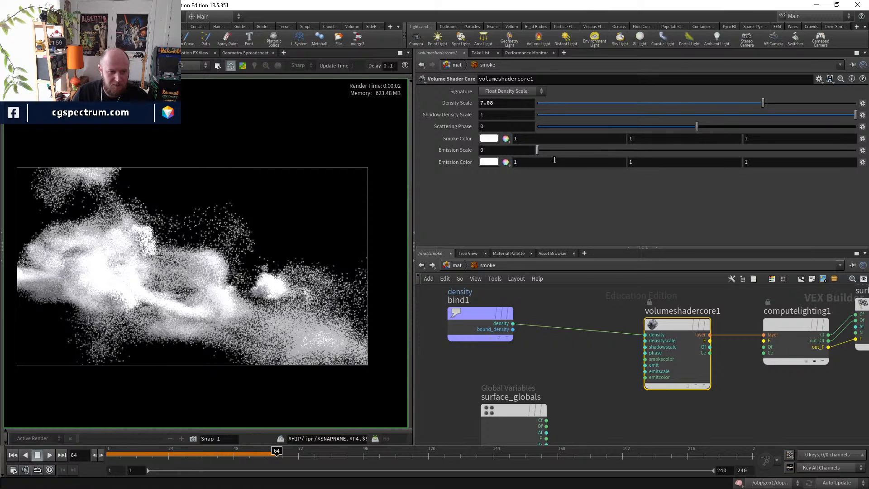
# - Set the Density Scale of volumeshadercore1 to 10 and its Smoke Color to green with values 0, 0.336, 0
pyautogui.moveTo(763, 103); pyautogui.dragTo(859, 102)
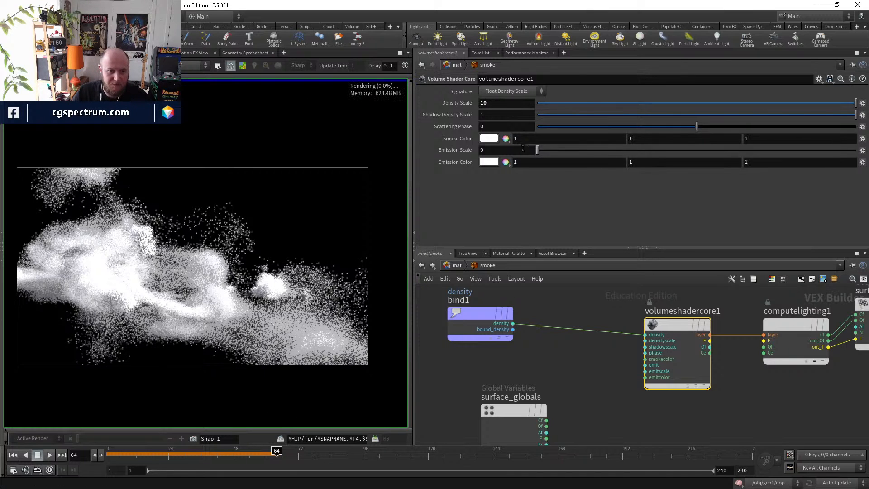
pyautogui.click(488, 138)
pyautogui.click(755, 179)
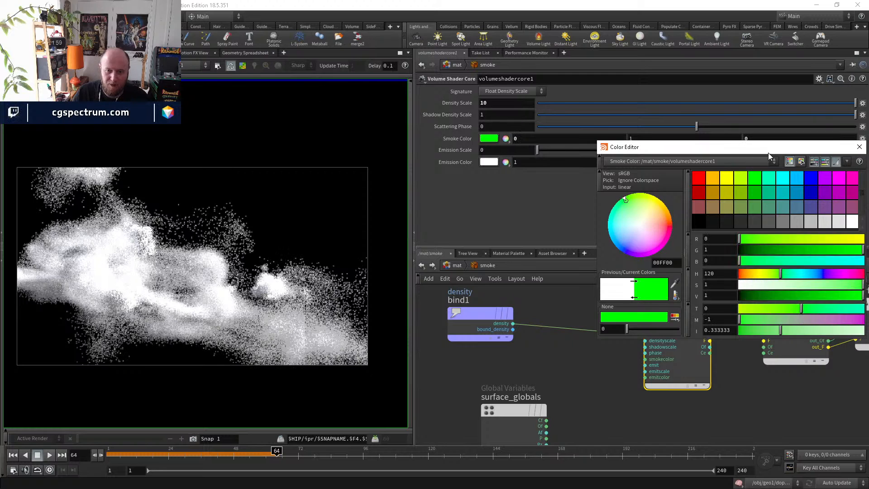
pyautogui.moveTo(768, 153); pyautogui.dragTo(613, 165)
pyautogui.moveTo(708, 261); pyautogui.dragTo(628, 262)
pyautogui.click(704, 159)
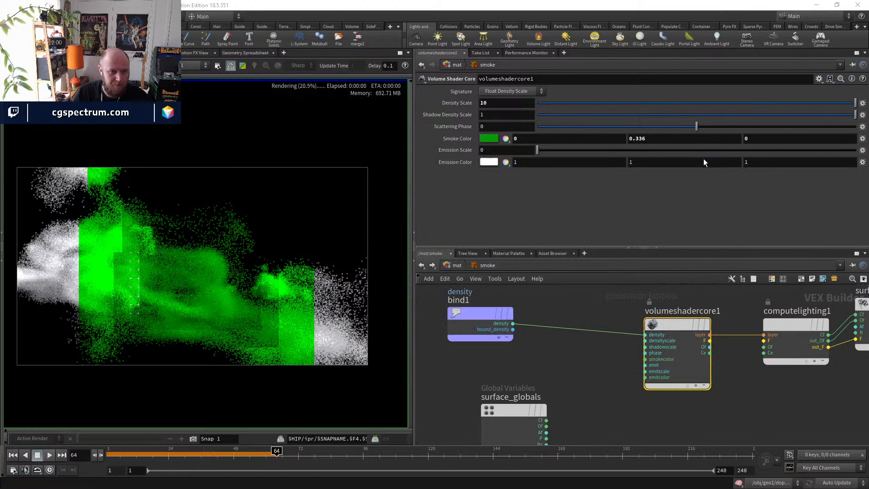
# - Insert a Fit Range node into the density connection between bind1 and volumeshadercore1
pyautogui.press('Tab')
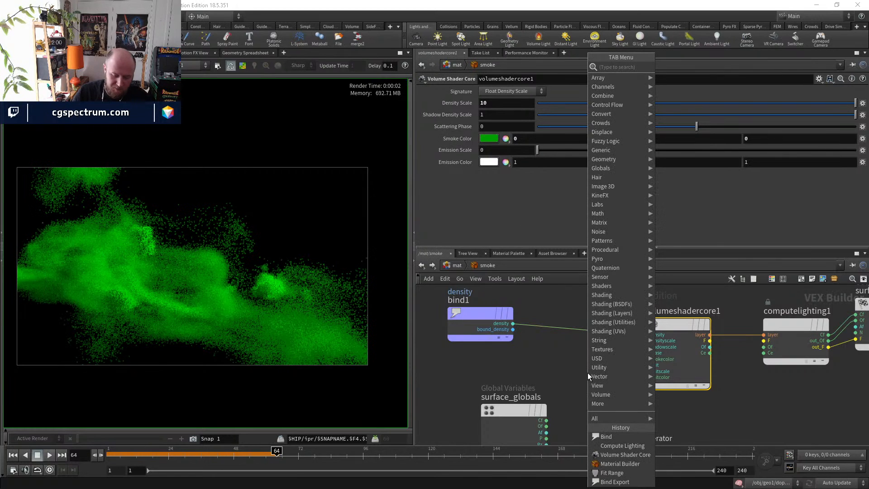
pyautogui.write('fit')
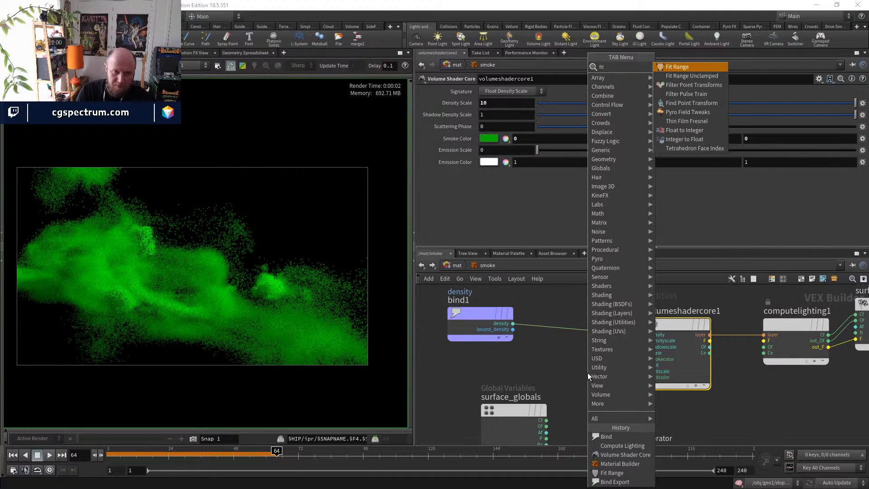
pyautogui.press('Return')
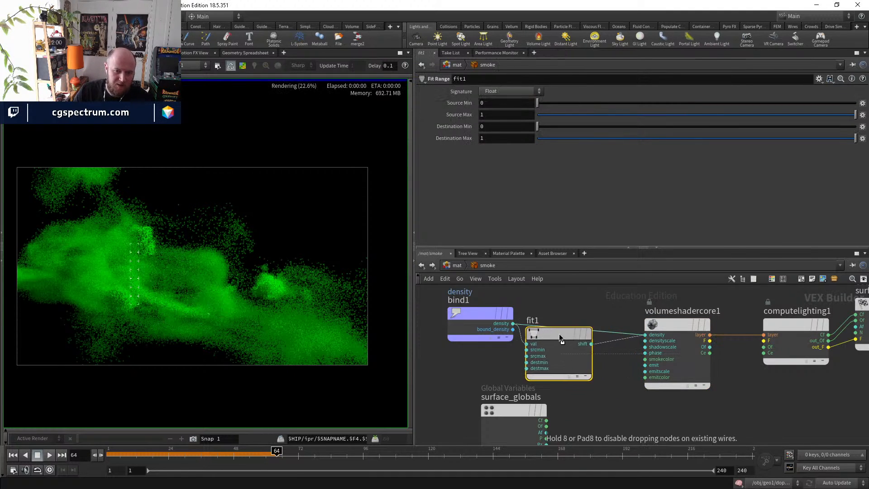
pyautogui.click(559, 333)
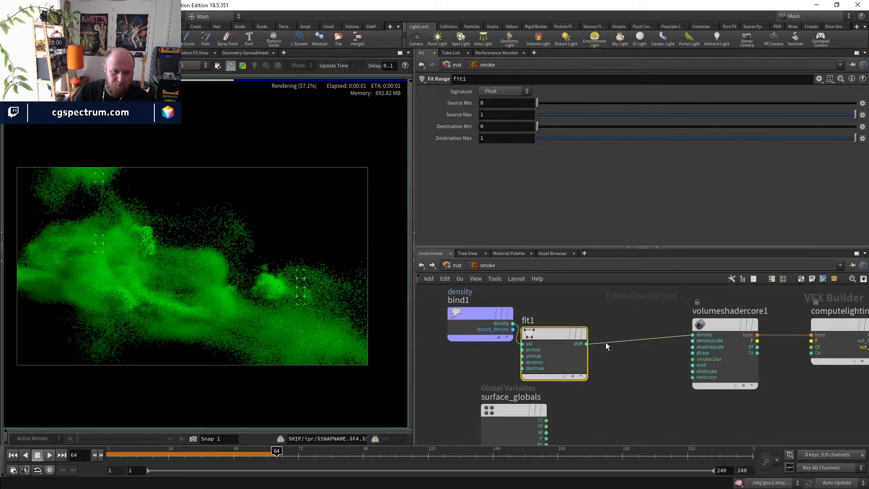
# - Insert a Ramp Parameter node between fit1 and volumeshadercore1 and set its Ramp Type to Spline Ramp (float)
pyautogui.press('Tab')
pyautogui.write('ramp')
pyautogui.press('Return')
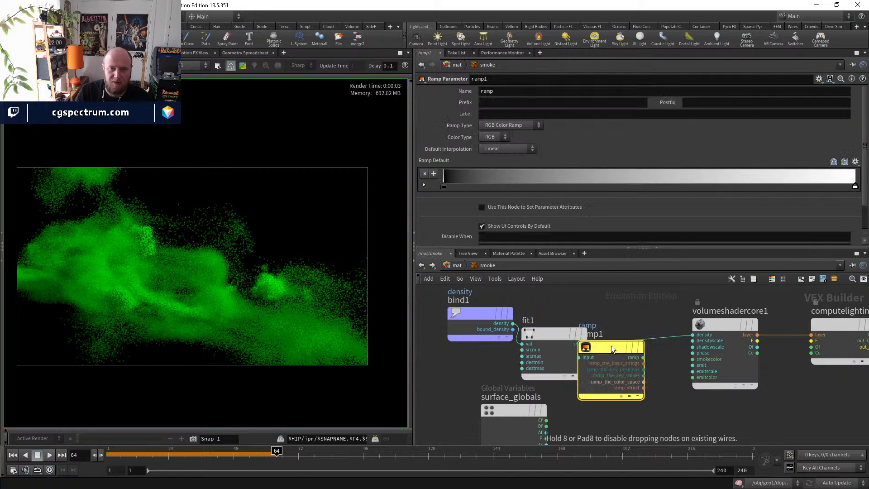
pyautogui.click(622, 338)
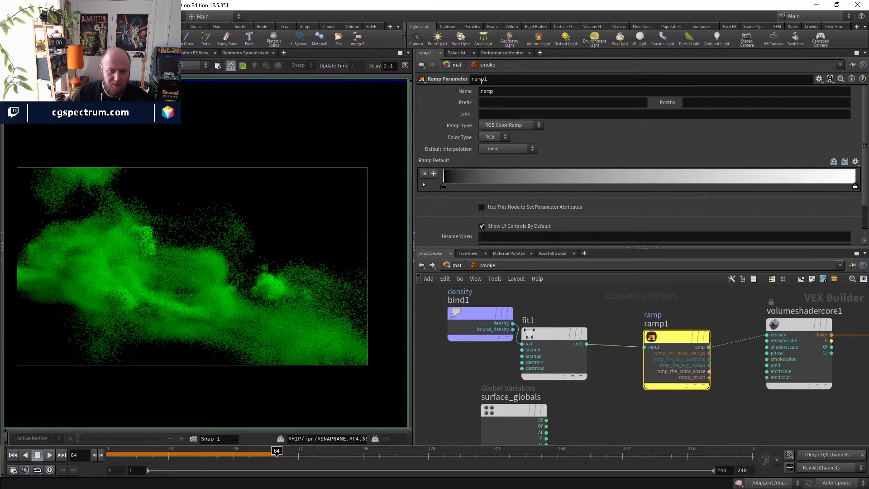
pyautogui.click(507, 125)
pyautogui.click(500, 141)
pyautogui.moveTo(705, 307); pyautogui.dragTo(643, 298, button='middle')
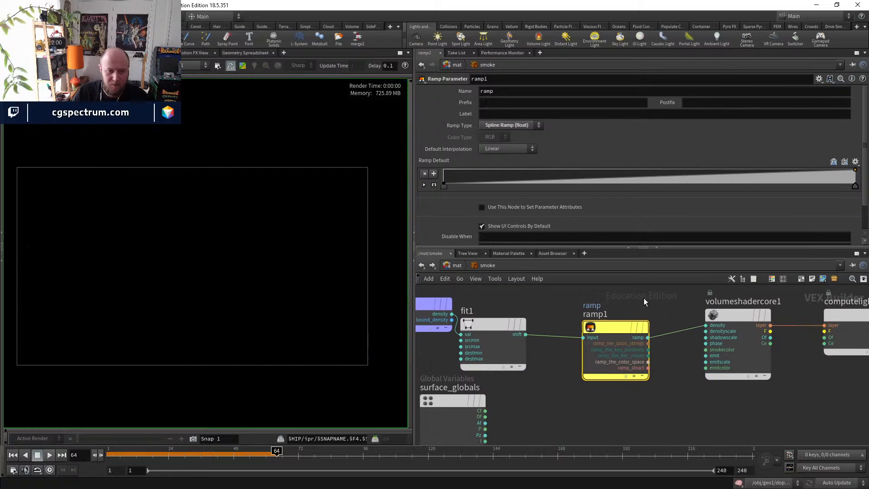
# - In the smoke material's ramp, raise the end point to the maximum and add a zero-value point at about position 0.067
pyautogui.click(457, 266)
pyautogui.moveTo(855, 136); pyautogui.dragTo(855, 122)
pyautogui.click(472, 139)
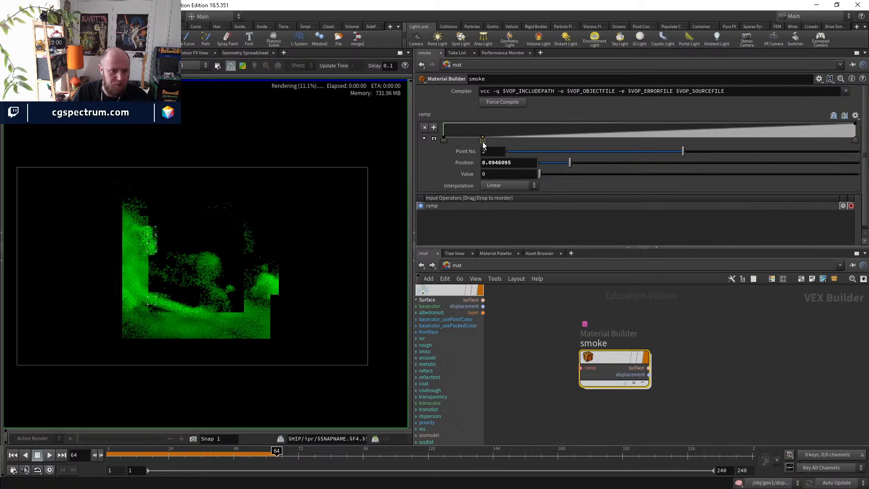
pyautogui.moveTo(472, 138); pyautogui.dragTo(464, 145)
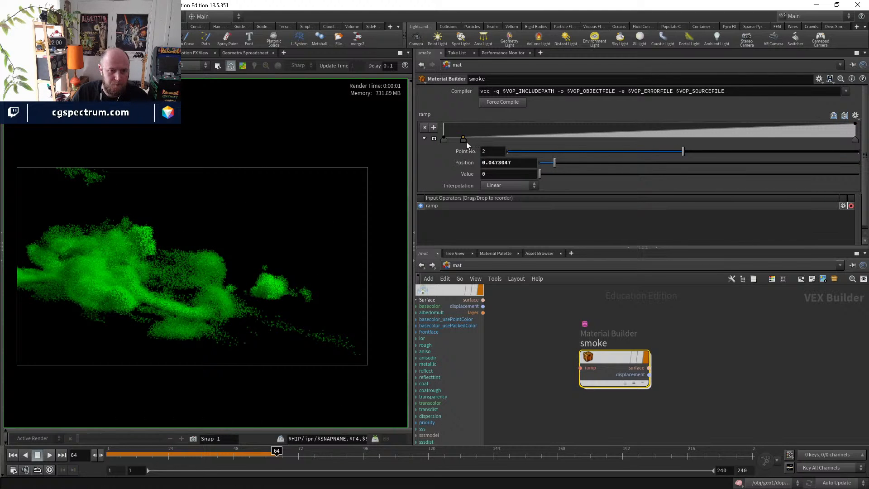
pyautogui.moveTo(467, 144); pyautogui.dragTo(475, 145)
# - In the out network, set the smoke Mantra node's Stochastic Samples to 16
pyautogui.click(457, 265)
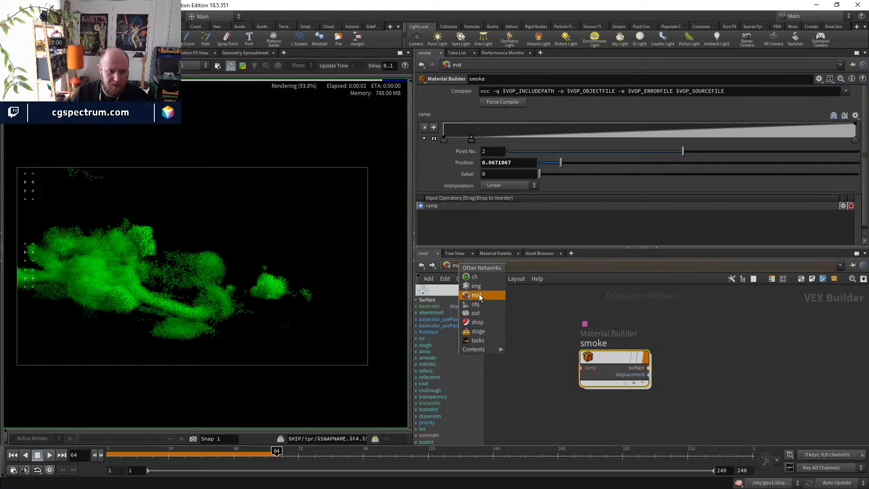
pyautogui.click(476, 295)
pyautogui.click(482, 264)
pyautogui.click(495, 322)
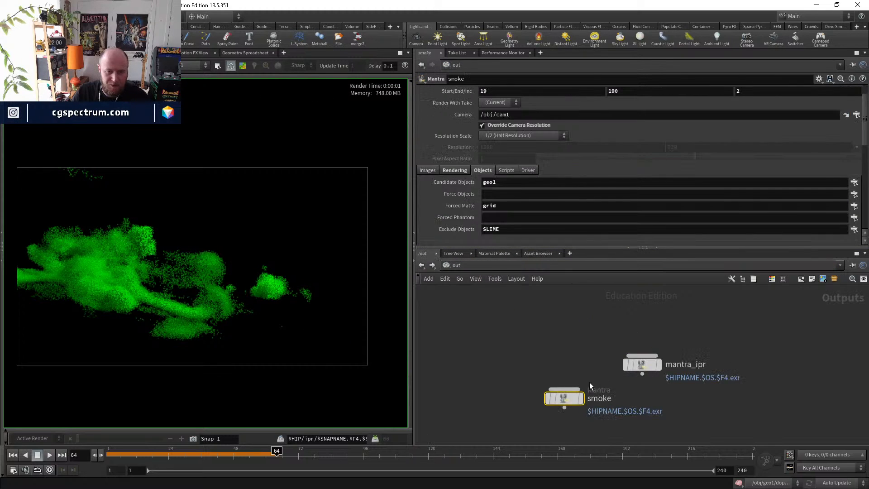
pyautogui.moveTo(602, 439); pyautogui.dragTo(578, 423)
pyautogui.click(456, 170)
pyautogui.scroll(-10, 455, 178)
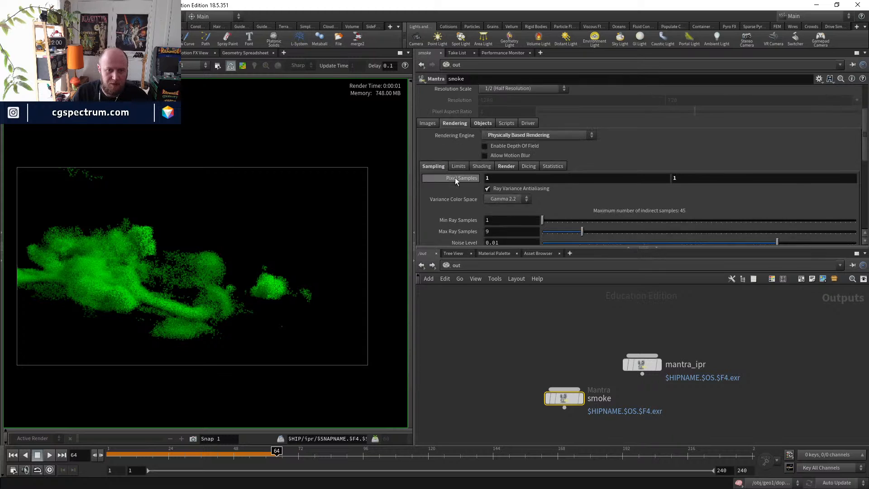
pyautogui.click(505, 175)
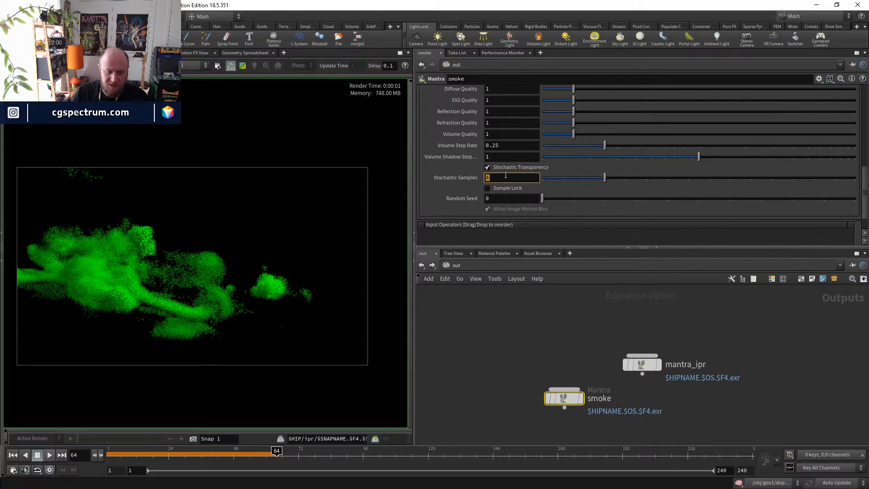
pyautogui.write('16')
pyautogui.press('Return')
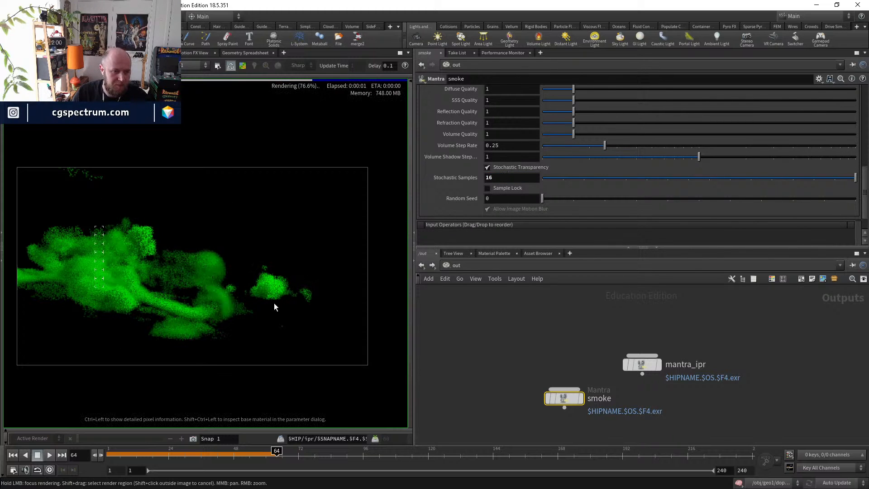
# - Raise the smoke Mantra node's Stochastic Samples to 32
pyautogui.moveTo(134, 244); pyautogui.dragTo(162, 251, button='middle')
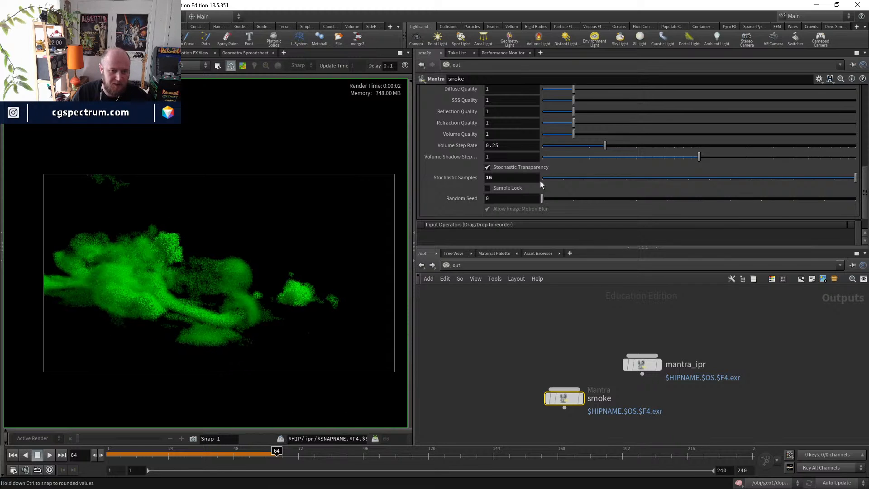
pyautogui.doubleClick(500, 177)
pyautogui.write('32')
pyautogui.press('Return')
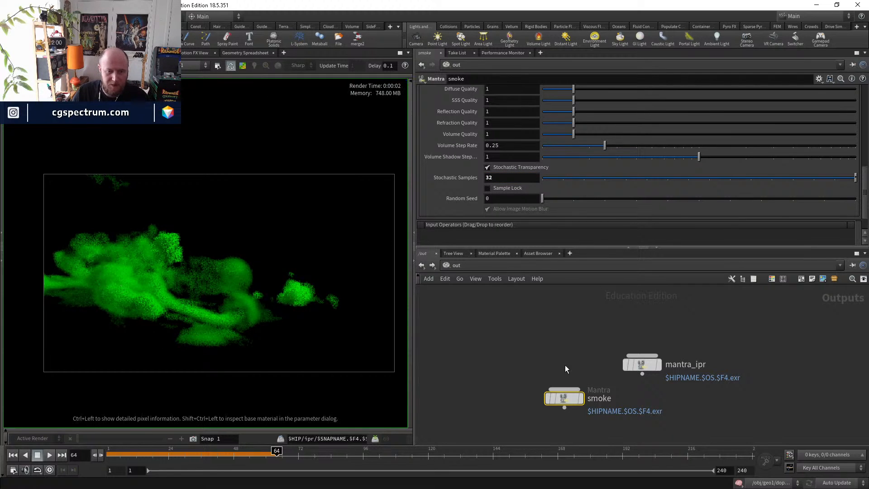
# - Set the Stochastic Samples of the mantra_ipr node to 32
pyautogui.click(642, 365)
pyautogui.scroll(4, 455, 153)
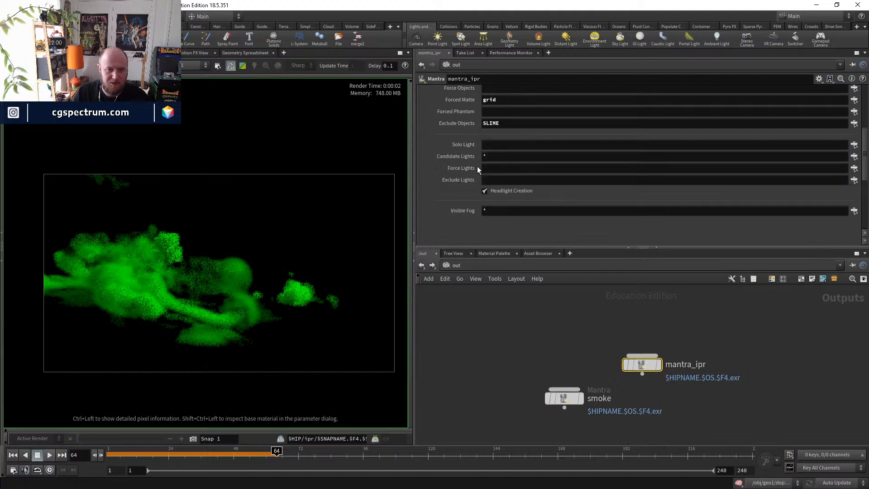
pyautogui.scroll(2, 472, 170)
pyautogui.click(459, 195)
pyautogui.scroll(-8, 456, 208)
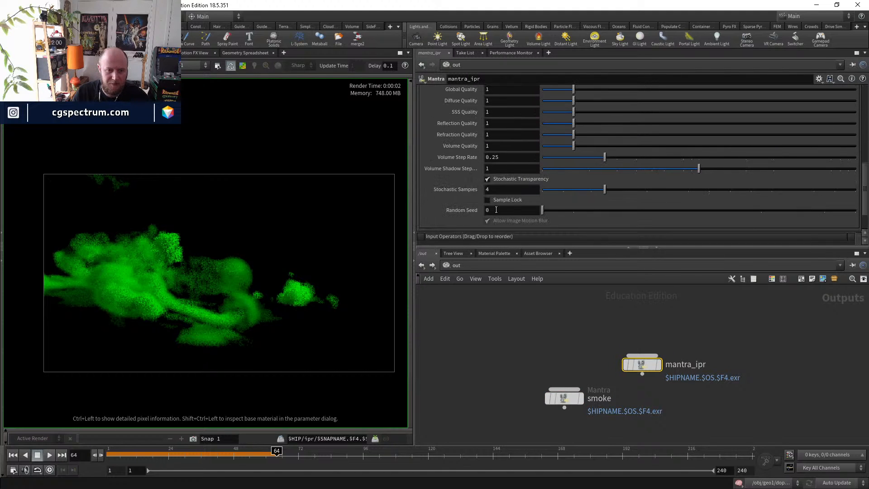
pyautogui.press('Return')
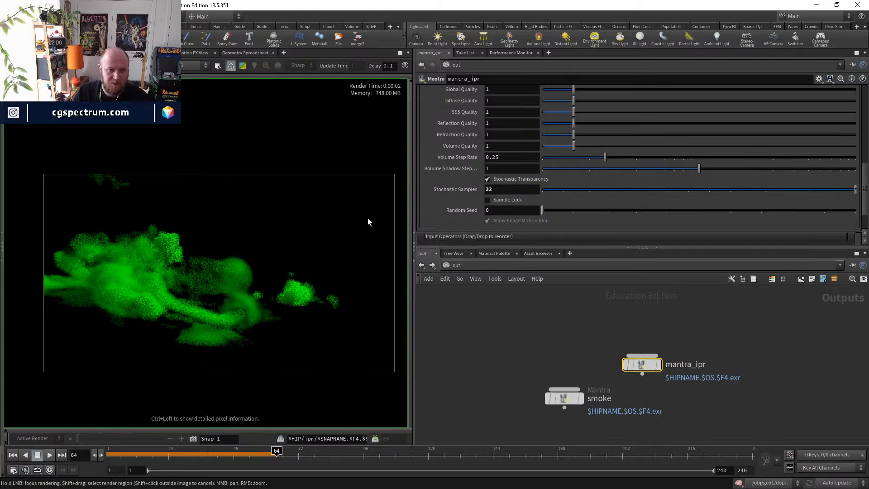
# - Add geo1 to the Candidate Objects of mantra_ipr alongside GOO_BALL and CHUNKS
pyautogui.scroll(2, 368, 218)
pyautogui.scroll(3, 489, 178)
pyautogui.scroll(3, 488, 178)
pyautogui.click(483, 111)
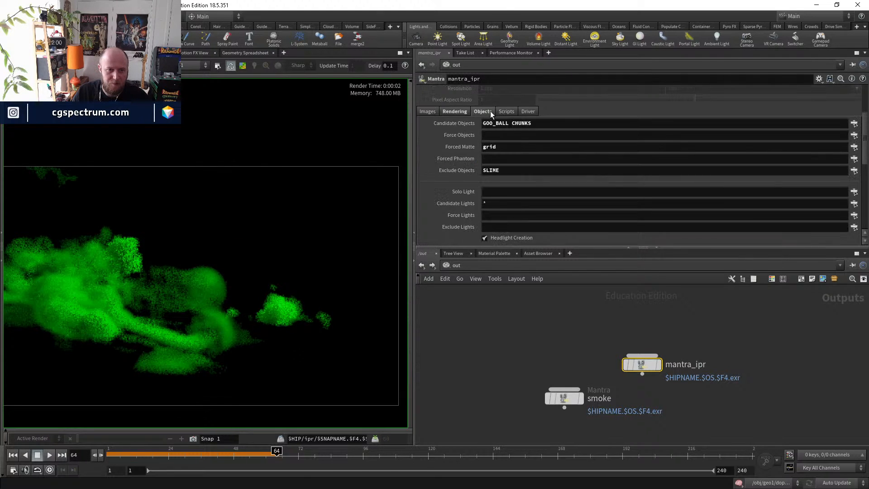
pyautogui.click(565, 123)
pyautogui.write('geo1')
pyautogui.press('Return')
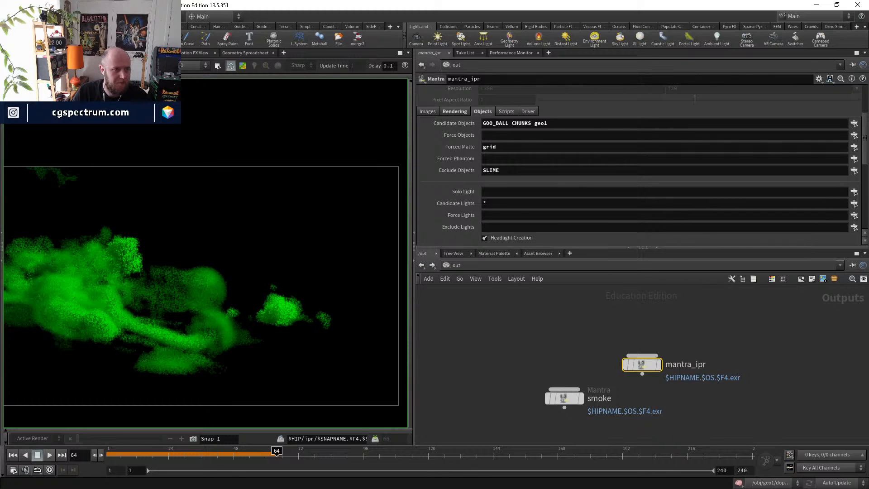
pyautogui.scroll(-3, 156, 247)
pyautogui.moveTo(158, 251); pyautogui.dragTo(194, 240, button='middle')
pyautogui.scroll(3, 194, 240)
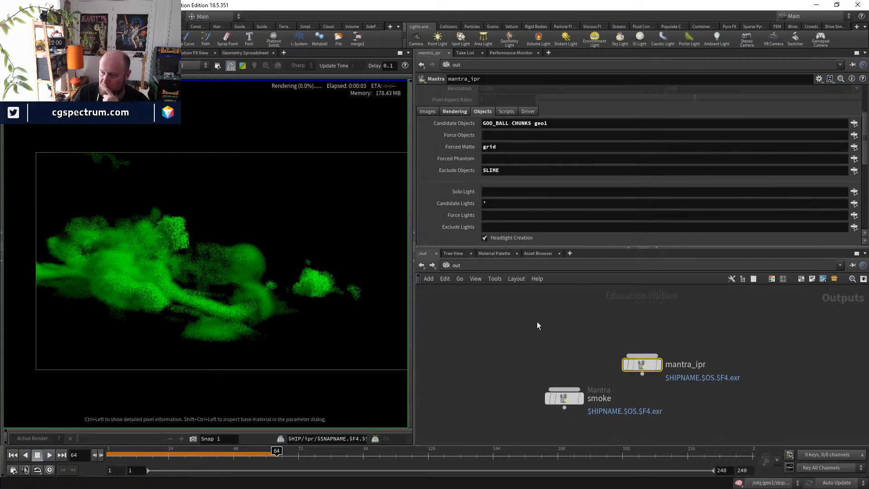
pyautogui.moveTo(327, 238); pyautogui.dragTo(307, 232, button='middle')
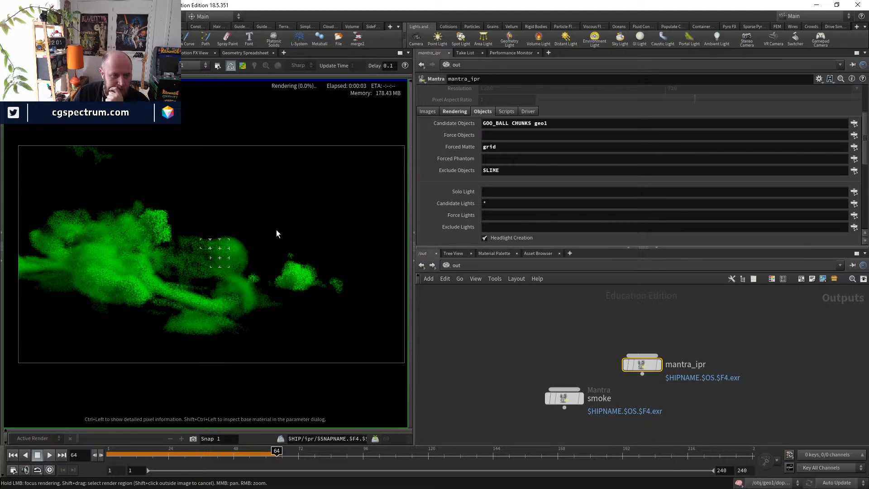
# - Open the smoke material's network and move the surface_globals and bind1 nodes farther left to space out the layout
pyautogui.click(464, 267)
pyautogui.click(480, 298)
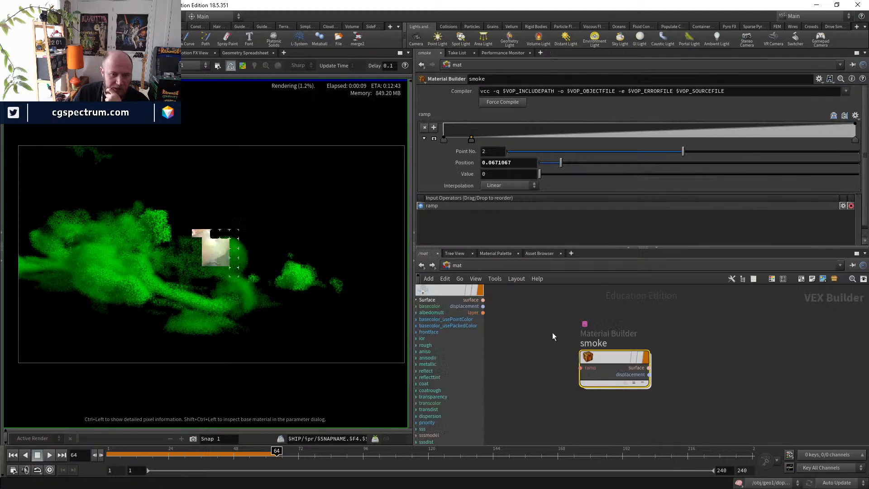
pyautogui.doubleClick(614, 358)
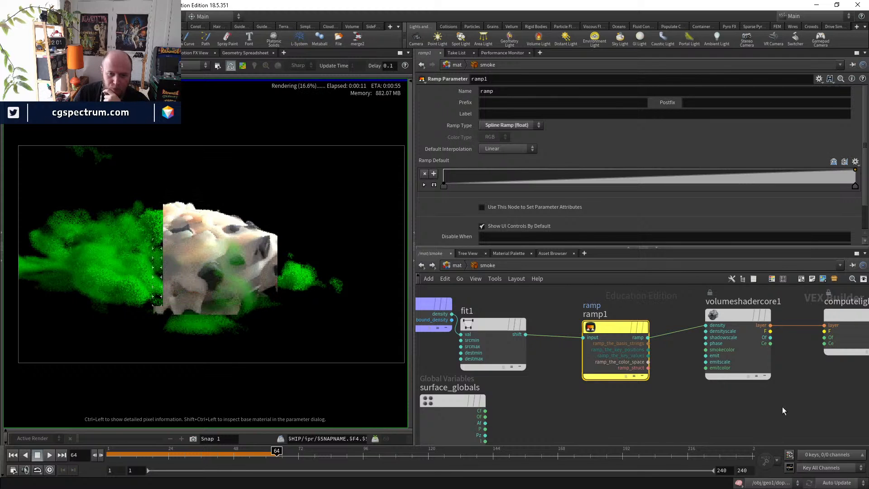
pyautogui.scroll(-3, 765, 389)
pyautogui.moveTo(567, 368); pyautogui.dragTo(504, 381)
pyautogui.moveTo(546, 322); pyautogui.dragTo(518, 333)
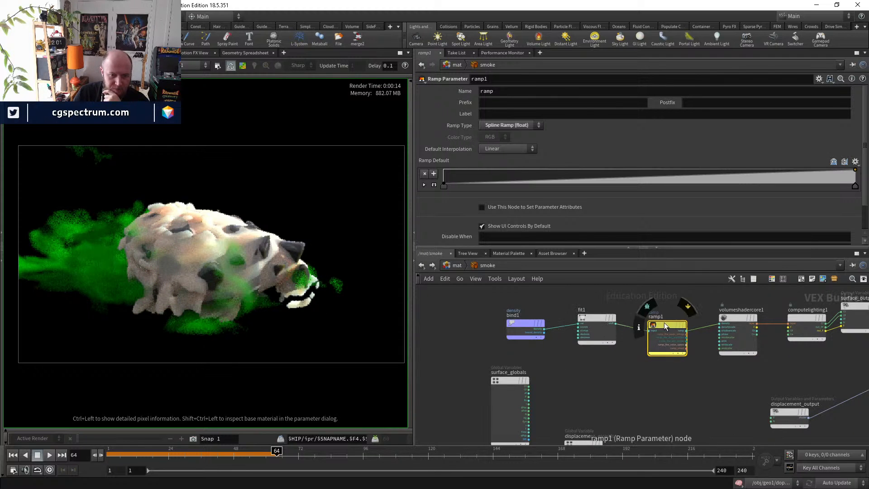
pyautogui.moveTo(747, 344); pyautogui.dragTo(645, 340, button='middle')
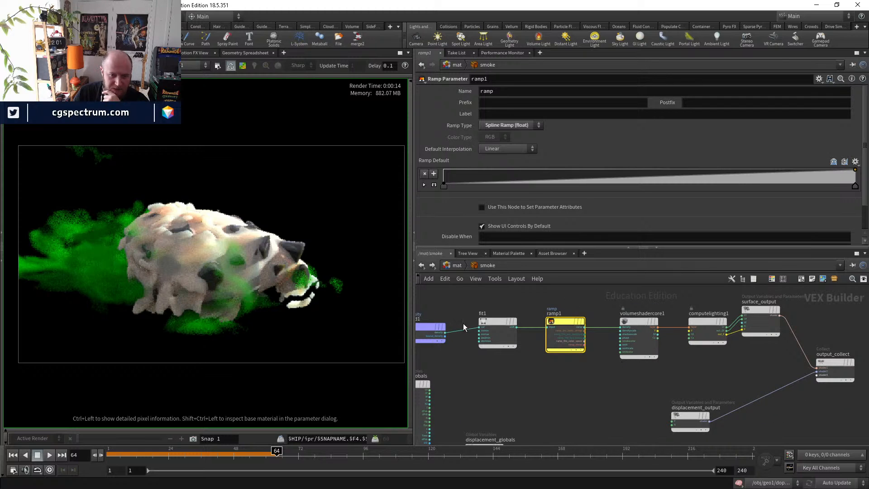
# - Add a point with value 0.1 at about position 0.375 to the smoke material's ramp
pyautogui.click(634, 322)
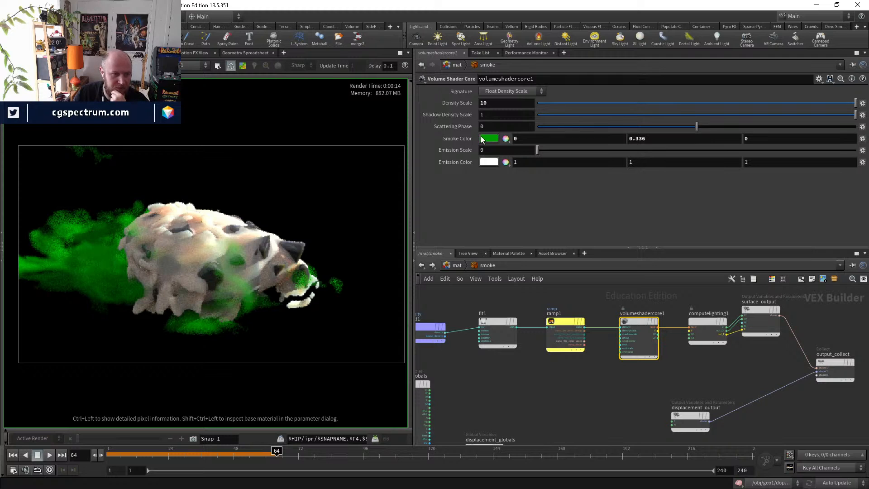
pyautogui.click(566, 325)
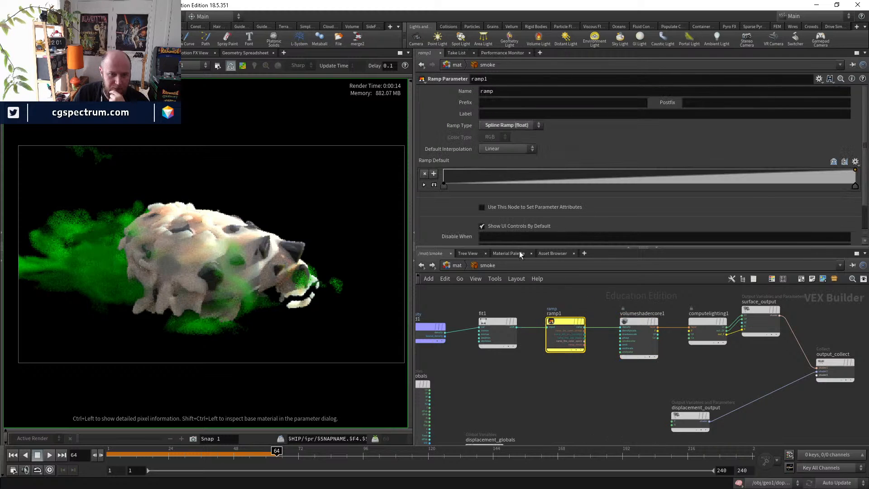
pyautogui.click(456, 266)
pyautogui.moveTo(564, 134); pyautogui.dragTo(598, 136)
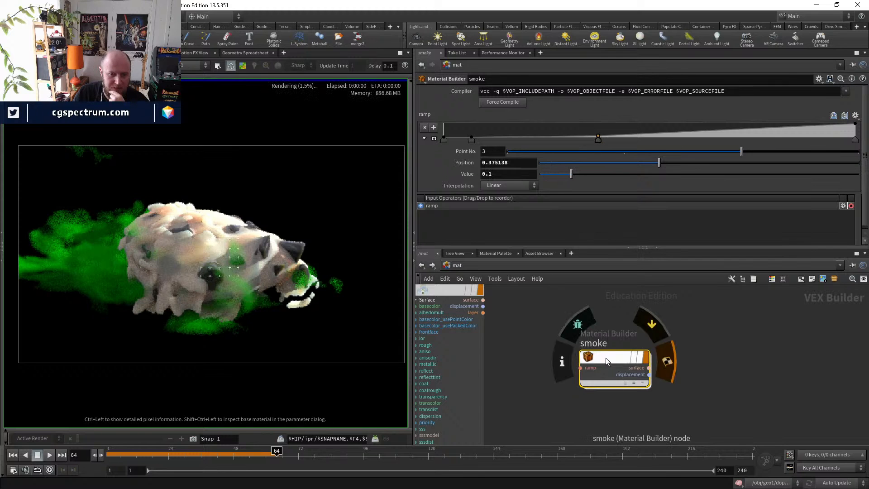
# - Set the Density Scale of volumeshadercore1 in the smoke material to 5
pyautogui.doubleClick(606, 358)
pyautogui.click(638, 337)
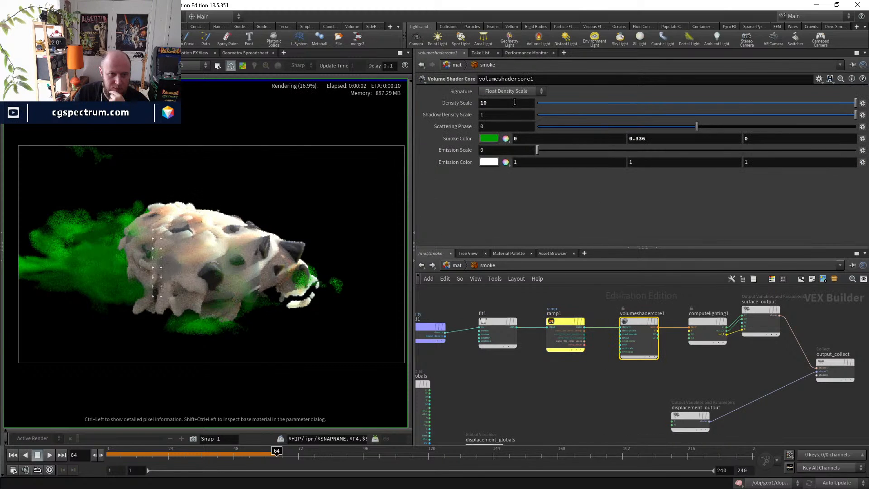
pyautogui.doubleClick(514, 104)
pyautogui.write('5')
pyautogui.press('Return')
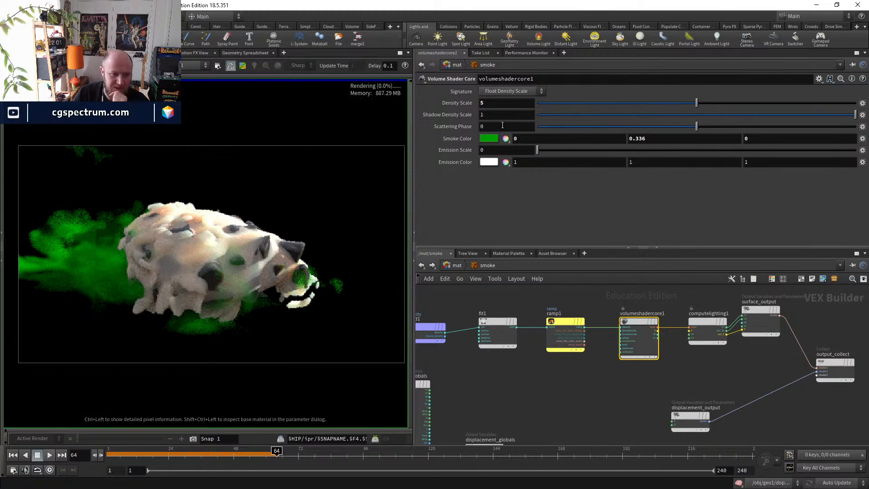
# - Change the Smoke Color of volumeshadercore1 to orange-brown (0.5, 0.25, 0) and check it in the render
pyautogui.click(484, 139)
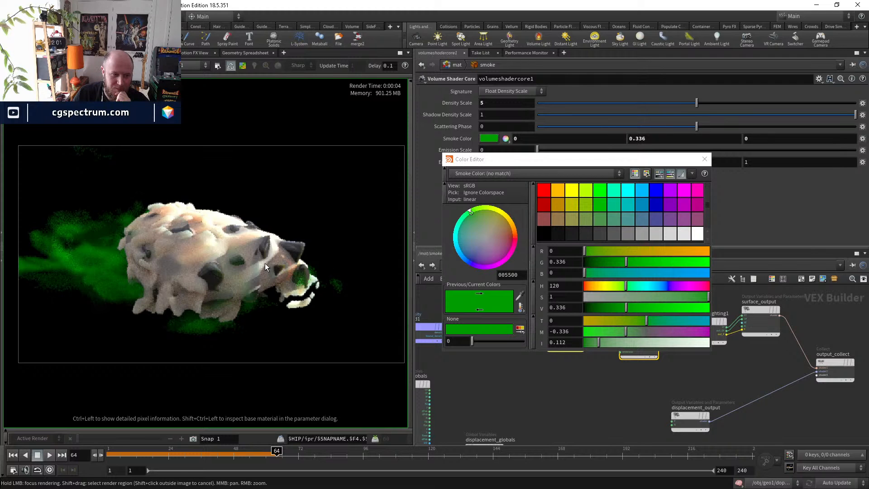
pyautogui.scroll(3, 253, 254)
pyautogui.moveTo(252, 254); pyautogui.dragTo(298, 254, button='middle')
pyautogui.scroll(-1, 299, 258)
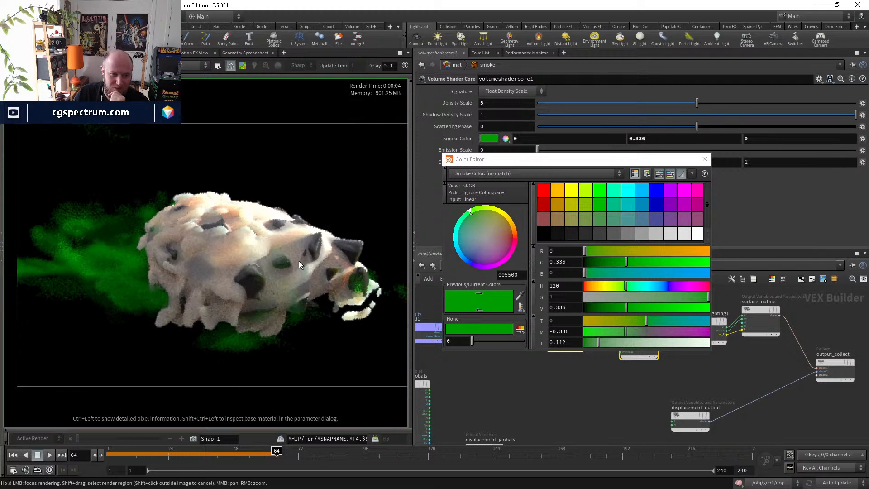
pyautogui.click(559, 206)
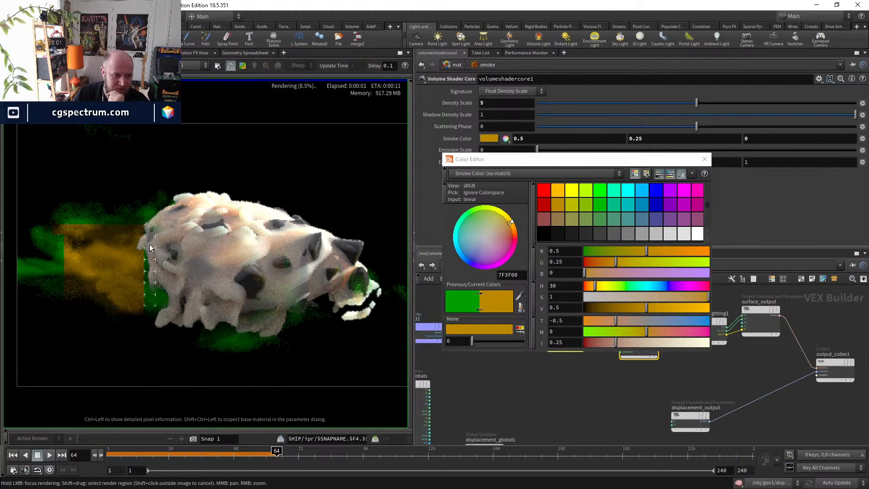
pyautogui.moveTo(377, 298); pyautogui.dragTo(299, 303, button='middle')
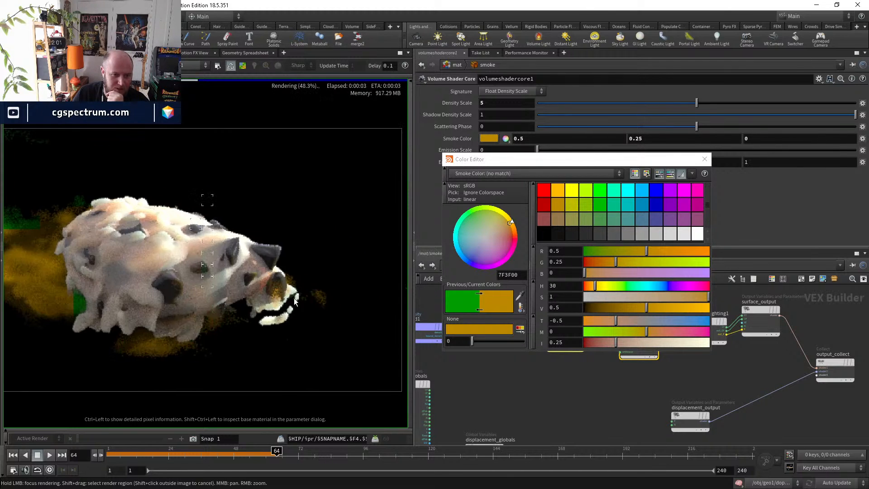
pyautogui.moveTo(164, 300); pyautogui.dragTo(247, 282, button='middle')
pyautogui.scroll(-1, 245, 281)
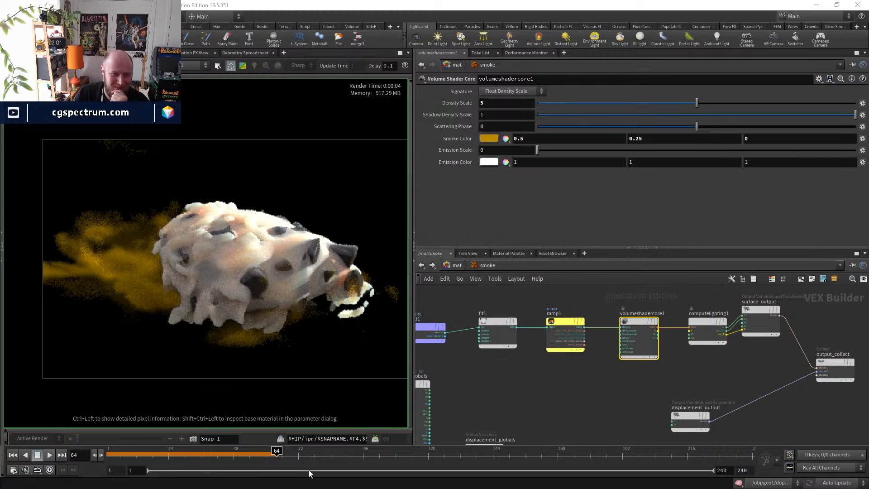
# - Inspect the goo ball and smoke in the scene viewport at frames 44 and 66, including outside the camera view
pyautogui.click(18, 53)
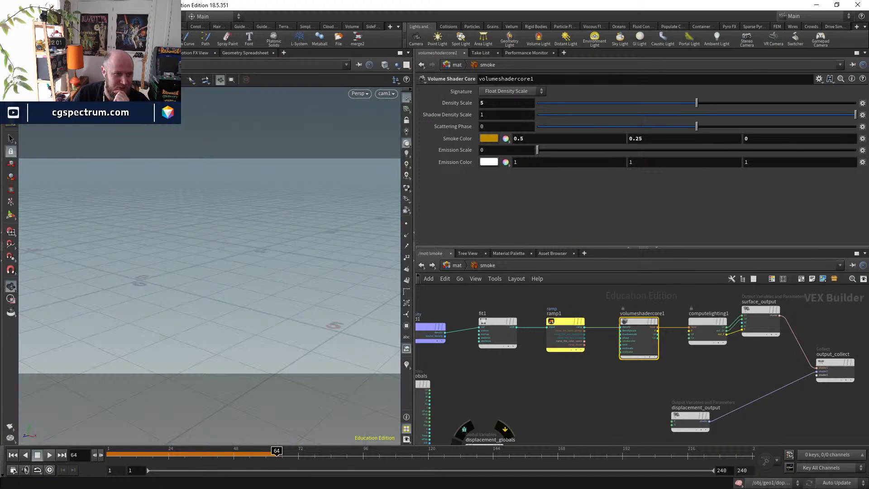
pyautogui.click(223, 455)
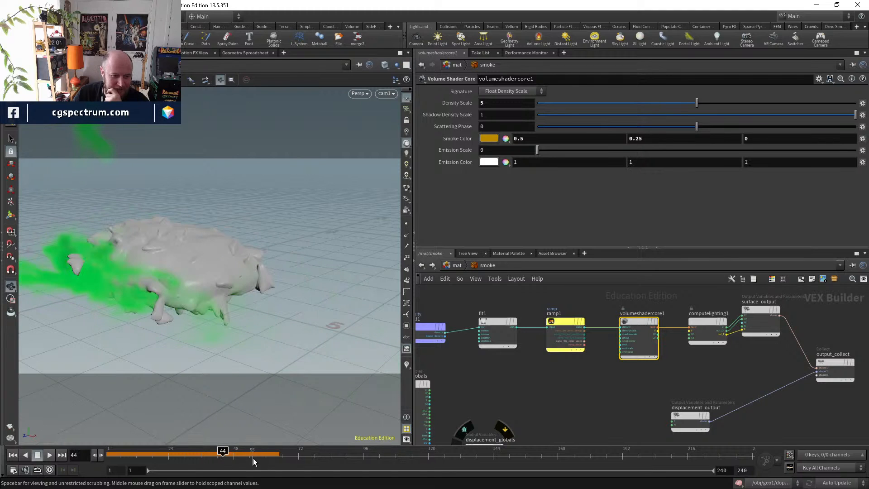
pyautogui.click(266, 454)
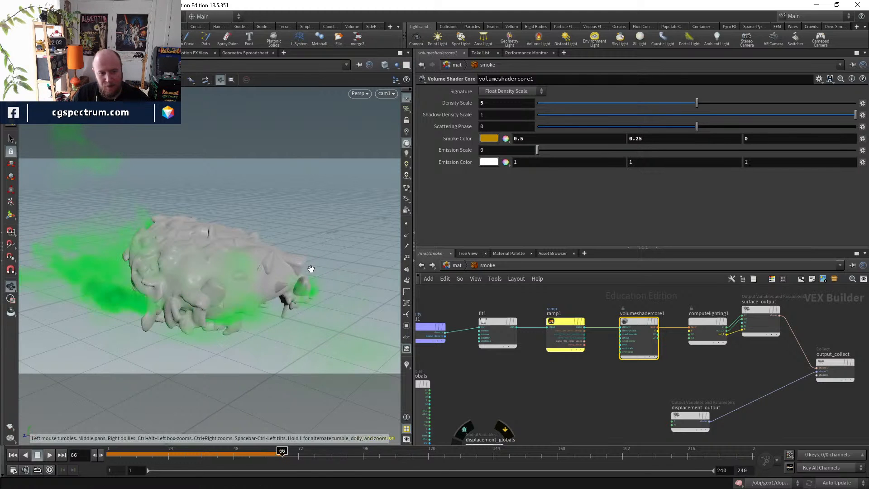
pyautogui.moveTo(311, 269); pyautogui.dragTo(281, 290)
# - Go from the smoke material to the object level and hide the CHUNKS object
pyautogui.click(456, 265)
pyautogui.click(456, 266)
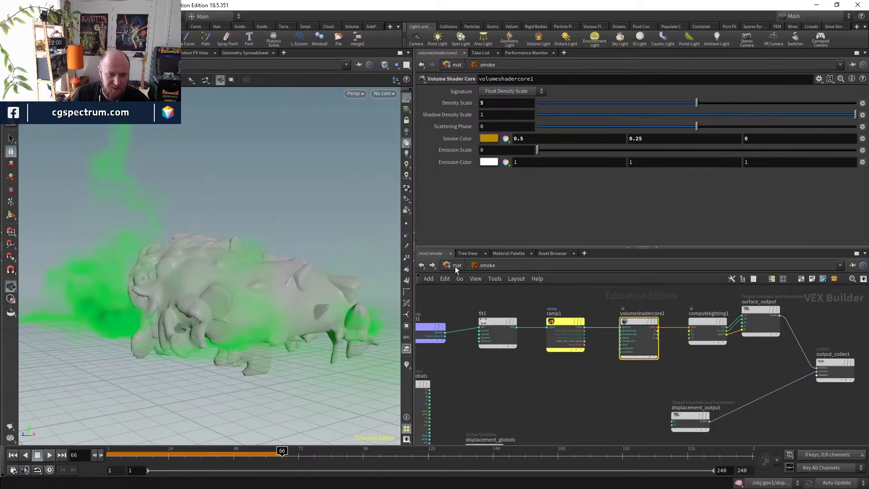
pyautogui.click(456, 266)
pyautogui.click(471, 308)
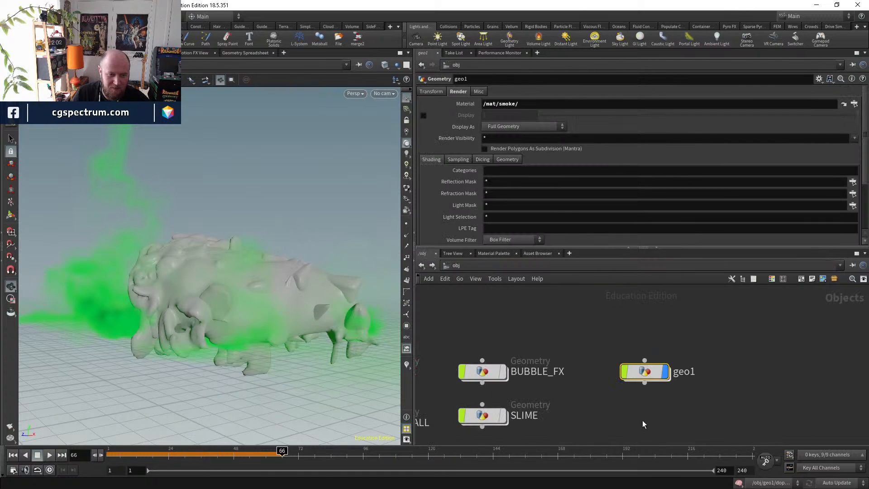
pyautogui.scroll(1, 569, 429)
pyautogui.moveTo(485, 417); pyautogui.dragTo(602, 360, button='middle')
pyautogui.moveTo(503, 390); pyautogui.dragTo(533, 421, button='middle')
pyautogui.click(507, 401)
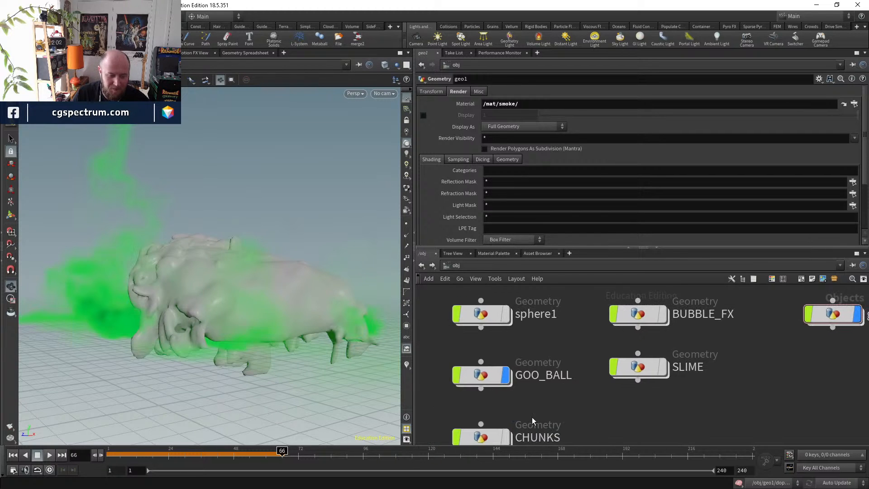
# - Open the GOO_BALL network, display object_merge3 and inspect the bubble pieces at frame 44
pyautogui.doubleClick(492, 377)
pyautogui.moveTo(542, 328); pyautogui.dragTo(547, 435, button='middle')
pyautogui.scroll(3, 482, 353)
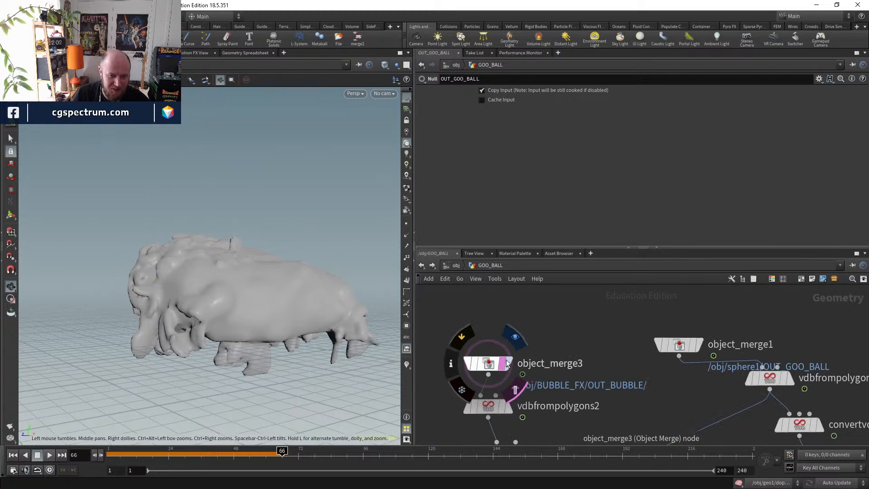
pyautogui.click(509, 364)
pyautogui.click(497, 364)
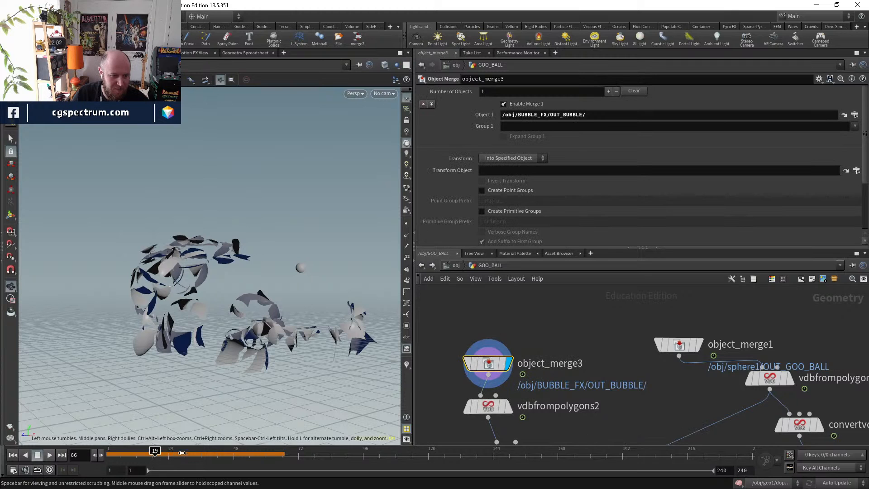
pyautogui.moveTo(182, 453); pyautogui.dragTo(223, 450)
pyautogui.keyDown('alt'); pyautogui.moveTo(226, 300); pyautogui.dragTo(209, 307); pyautogui.keyUp('alt')
# - Display vdbreshapesdf1, vdbcombine1 and convertvdb2 in turn to examine how the bubble shell is built
pyautogui.moveTo(662, 386); pyautogui.dragTo(633, 300, button='middle')
pyautogui.click(497, 368)
pyautogui.click(484, 374)
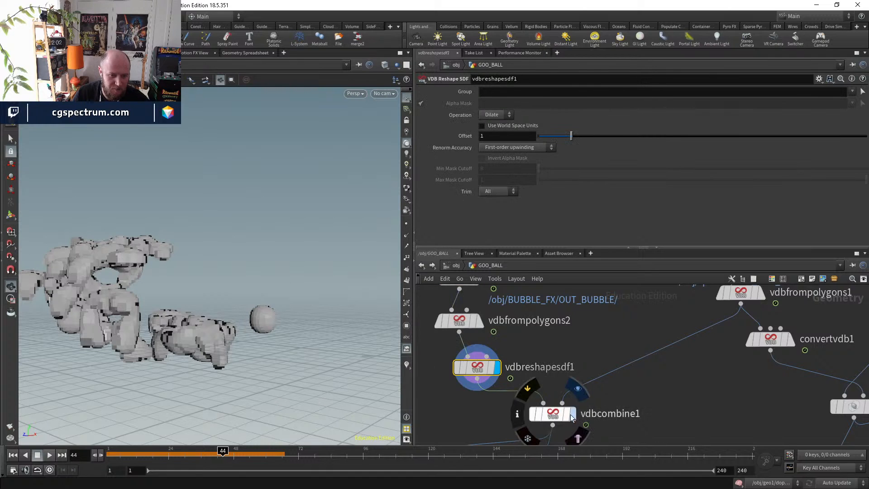
pyautogui.click(572, 414)
pyautogui.click(555, 414)
pyautogui.moveTo(631, 411); pyautogui.dragTo(674, 445, button='middle')
pyautogui.click(589, 405)
pyautogui.click(566, 404)
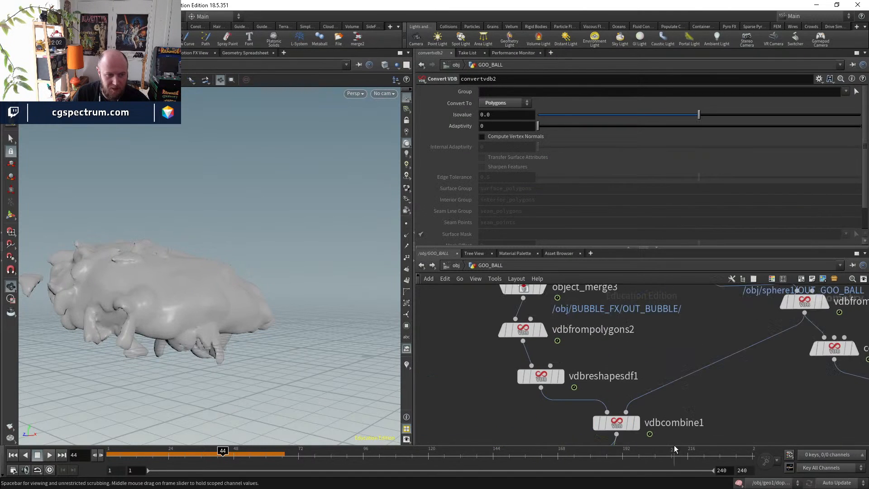
# - Compare the raw bubble pieces from object_merge3 with the intersected chunks from boolean1
pyautogui.moveTo(582, 333); pyautogui.dragTo(602, 401, button='middle')
pyautogui.click(556, 355)
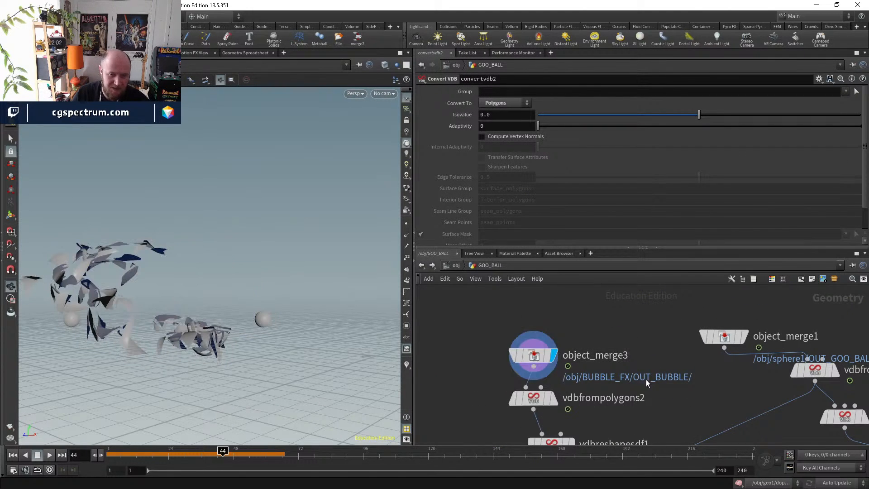
pyautogui.moveTo(646, 379); pyautogui.dragTo(517, 346, button='middle')
pyautogui.moveTo(717, 393); pyautogui.dragTo(608, 298, button='middle')
pyautogui.click(712, 352)
pyautogui.click(694, 354)
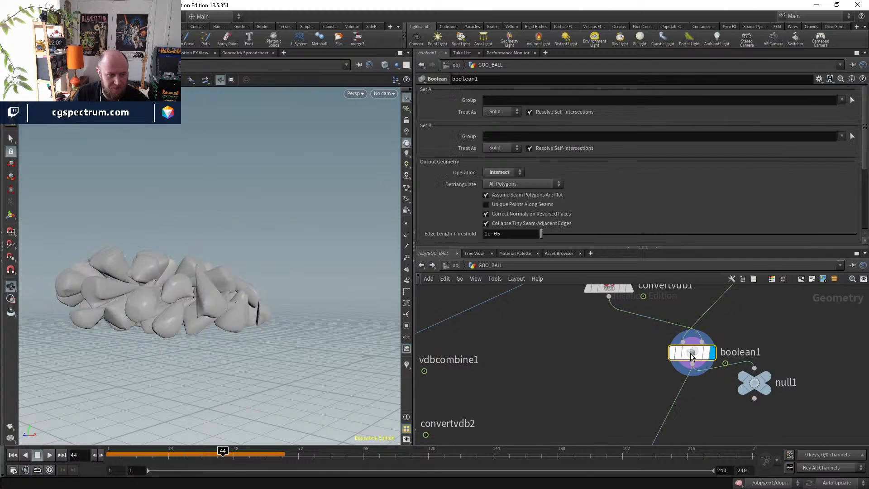
pyautogui.moveTo(665, 426); pyautogui.dragTo(731, 287, button='middle')
pyautogui.moveTo(651, 342); pyautogui.dragTo(653, 423, button='middle')
pyautogui.moveTo(650, 291); pyautogui.dragTo(658, 401, button='middle')
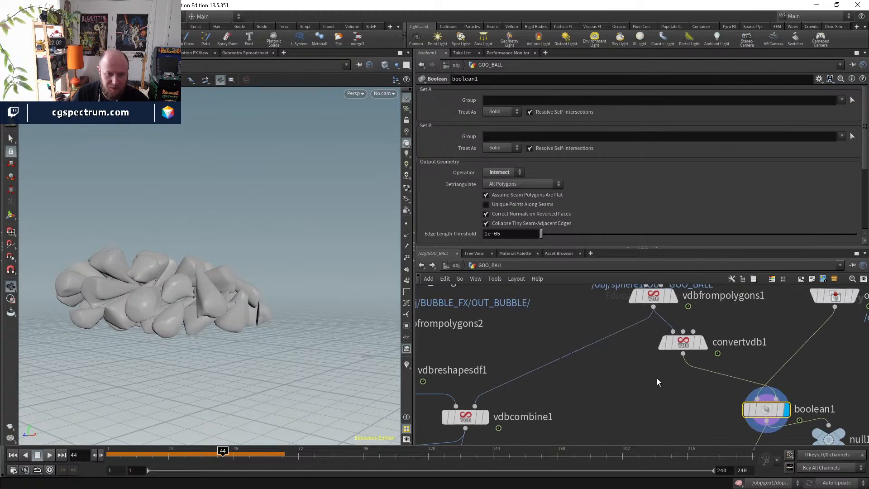
# - Display vdbfrompolygons1 and its source object_merge1 to examine the base goo ball surface
pyautogui.click(674, 296)
pyautogui.click(655, 297)
pyautogui.moveTo(621, 355); pyautogui.dragTo(624, 401, button='middle')
pyautogui.click(586, 310)
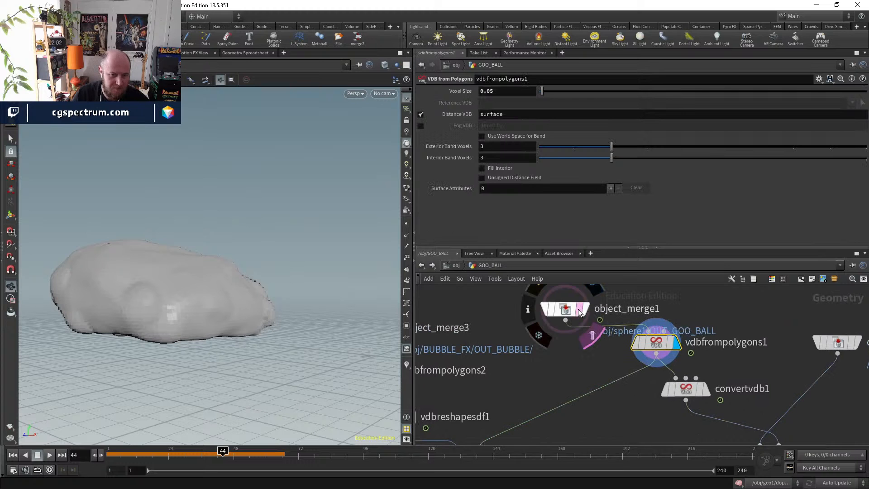
pyautogui.click(566, 314)
# - Add a merge node to the GOO_BALL network in the space beside vdbcombine1
pyautogui.moveTo(602, 441); pyautogui.dragTo(613, 369, button='middle')
pyautogui.press('Tab')
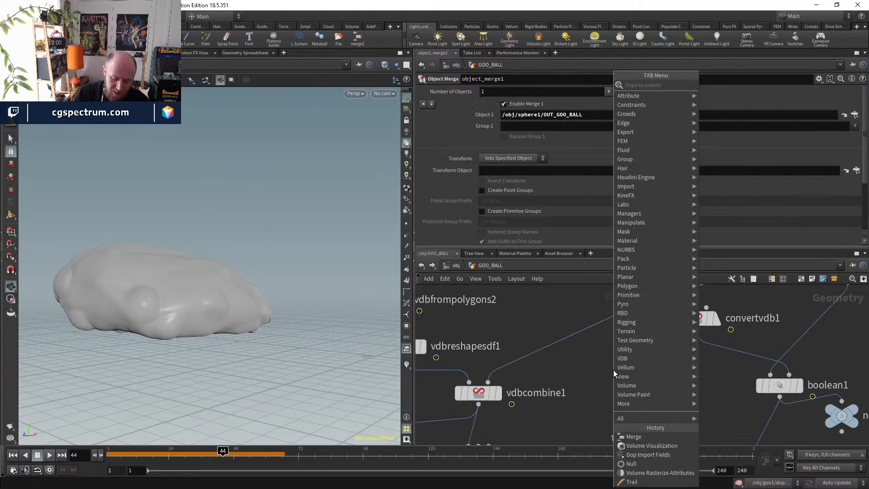
pyautogui.write('merge')
pyautogui.press('Return')
pyautogui.click(615, 359)
# - Connect object_merge1 and object_merge3 into merge2, display it and inspect the combined geometry at frame 52
pyautogui.moveTo(643, 338); pyautogui.dragTo(654, 431, button='middle')
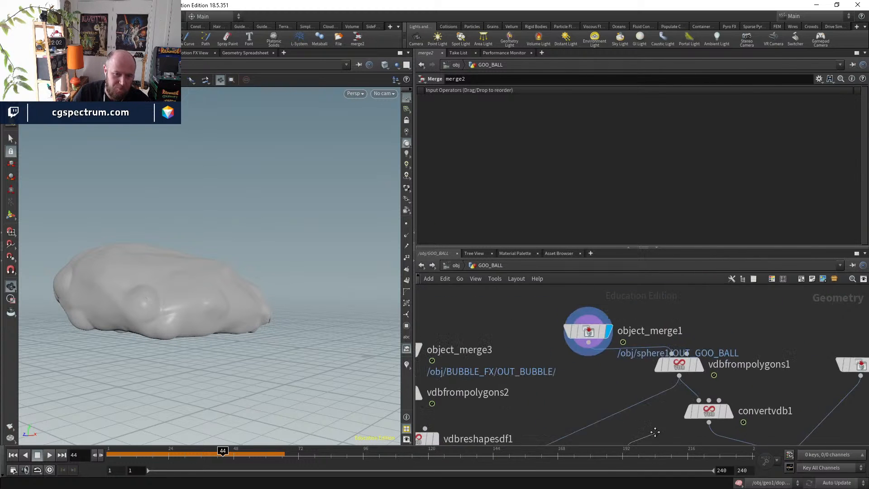
pyautogui.click(589, 347)
pyautogui.moveTo(594, 384); pyautogui.dragTo(630, 324, button='middle')
pyautogui.click(663, 391)
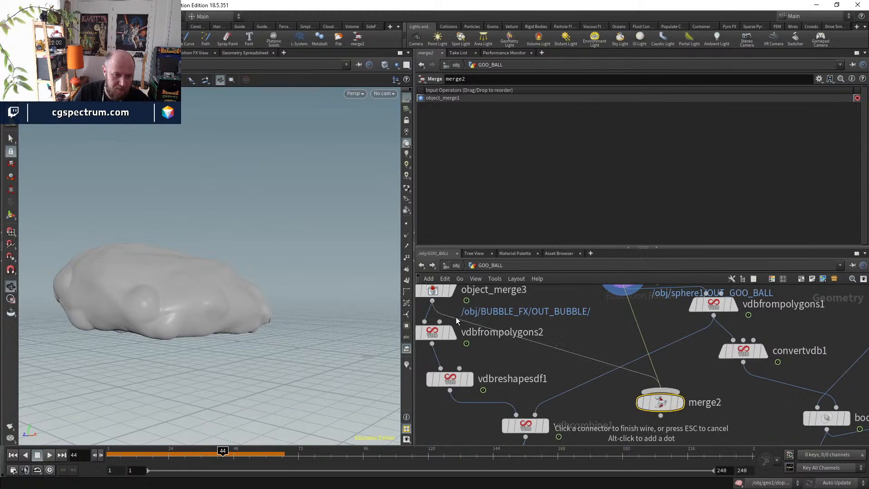
pyautogui.click(432, 301)
pyautogui.click(682, 404)
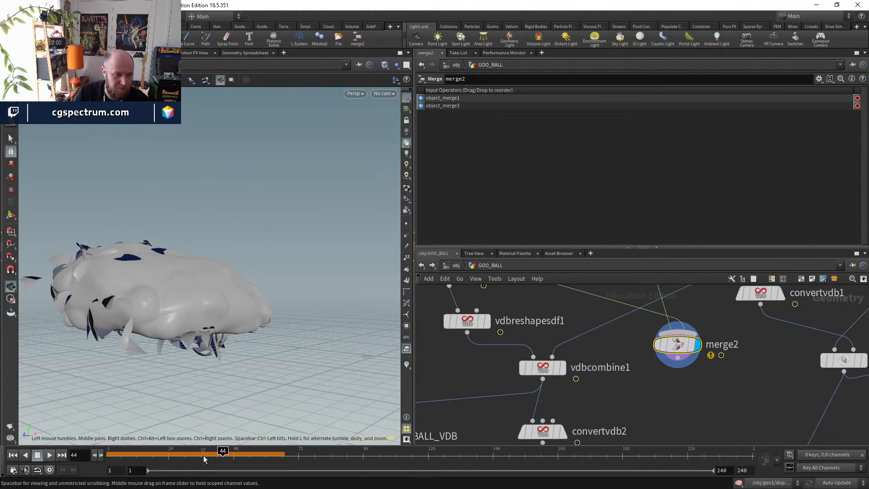
pyautogui.moveTo(209, 457); pyautogui.dragTo(223, 455)
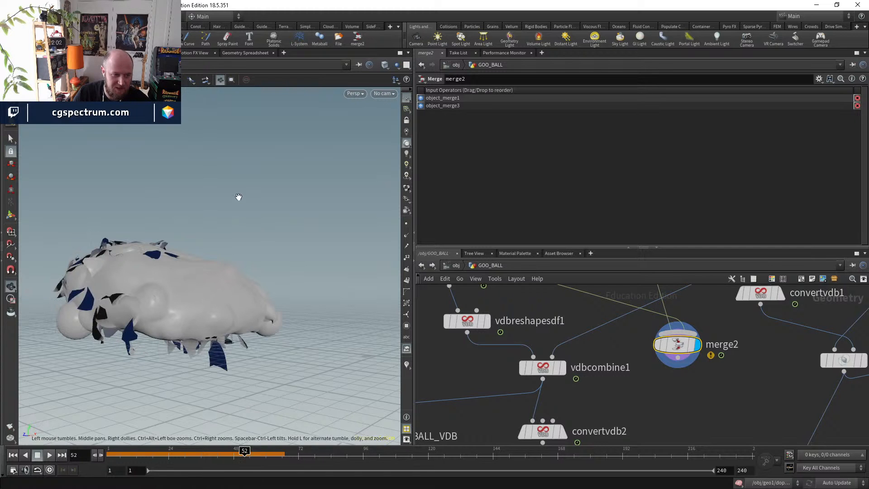
pyautogui.moveTo(239, 197); pyautogui.dragTo(222, 213)
# - Rewire merge1 to take merge2 instead of convertvdb2, and display OUT_GOO_BALL
pyautogui.moveTo(720, 401); pyautogui.dragTo(645, 271, button='middle')
pyautogui.scroll(1, 655, 373)
pyautogui.click(651, 379)
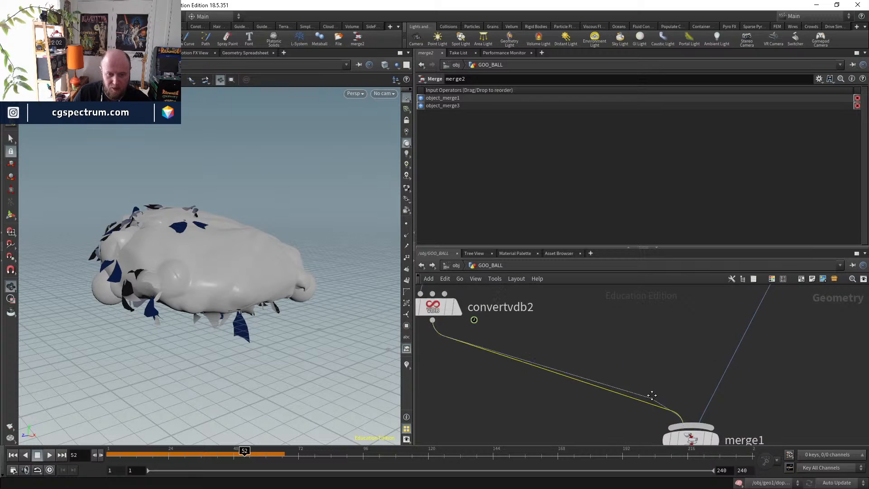
pyautogui.click(626, 357)
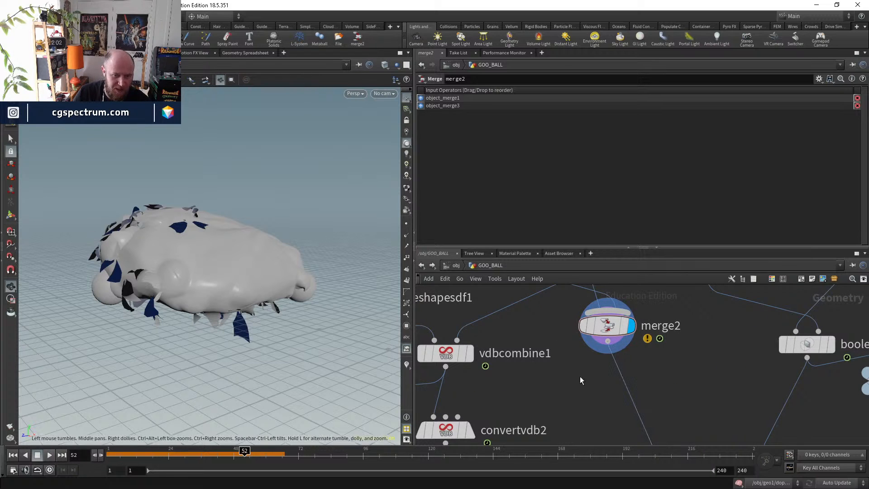
pyautogui.moveTo(580, 376); pyautogui.dragTo(608, 277, button='middle')
pyautogui.moveTo(527, 342); pyautogui.dragTo(578, 386, button='middle')
pyautogui.click(504, 376)
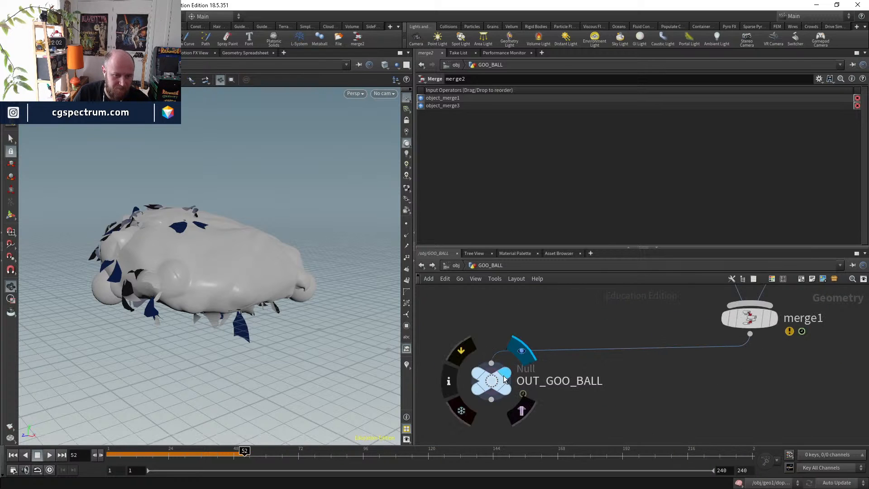
pyautogui.click(505, 379)
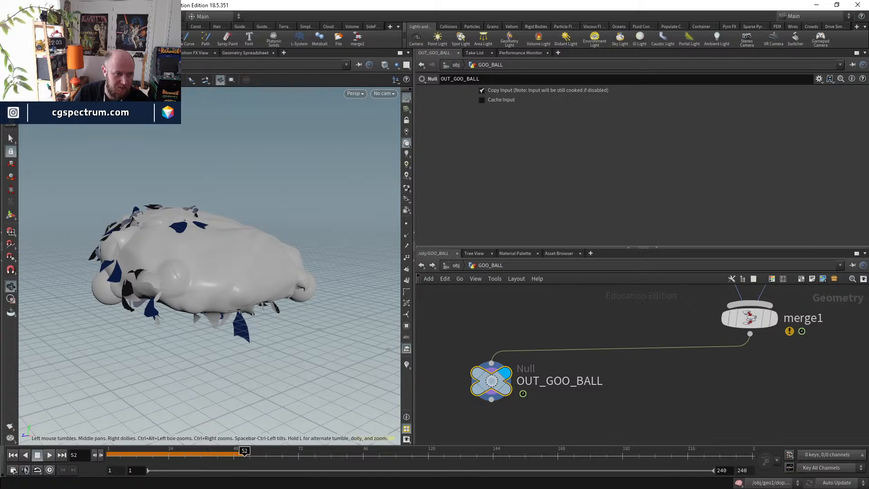
# - Examine the rendered goo ball surface and bubble pieces up close at frames 52, 37 and 36
pyautogui.click(103, 53)
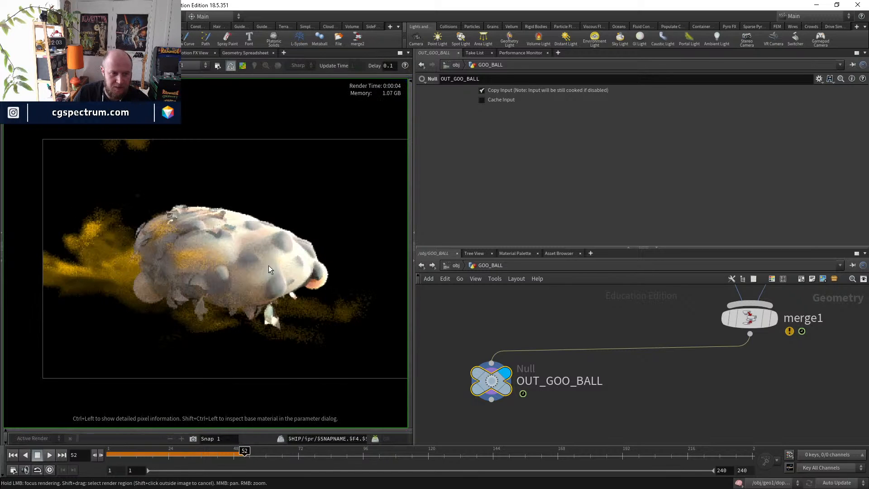
pyautogui.scroll(5, 209, 310)
pyautogui.moveTo(288, 288); pyautogui.dragTo(244, 338, button='middle')
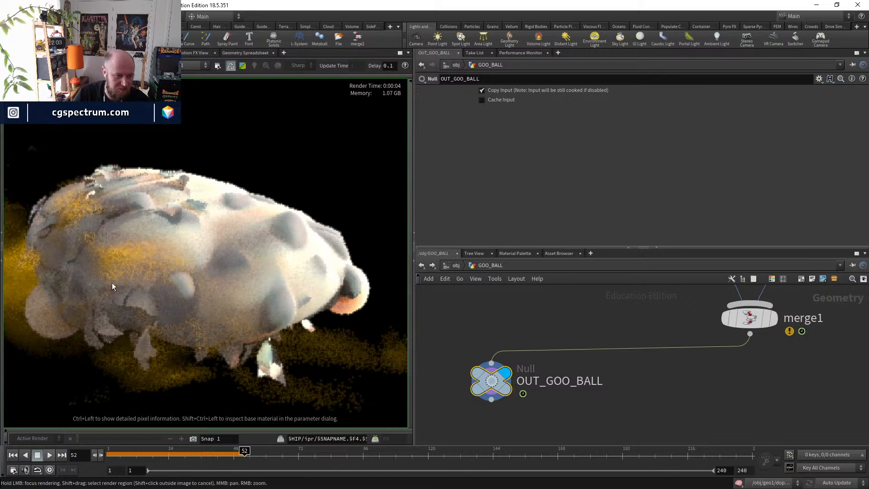
pyautogui.scroll(-5, 274, 308)
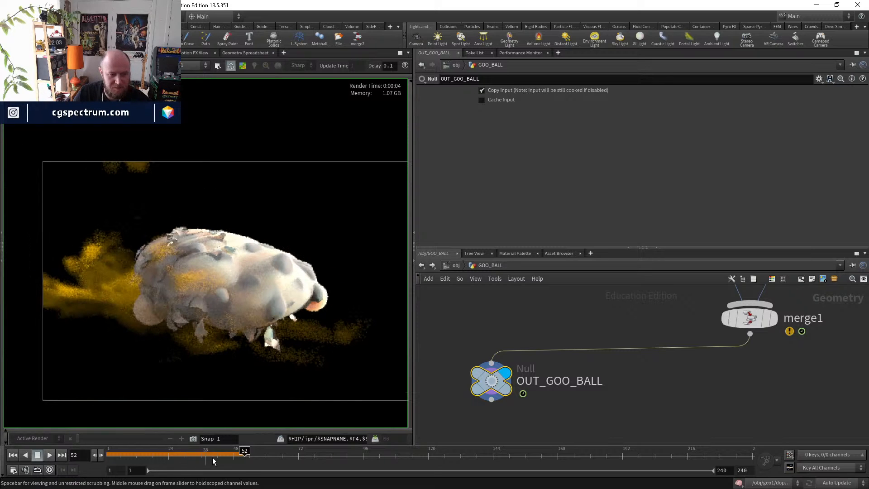
pyautogui.click(204, 458)
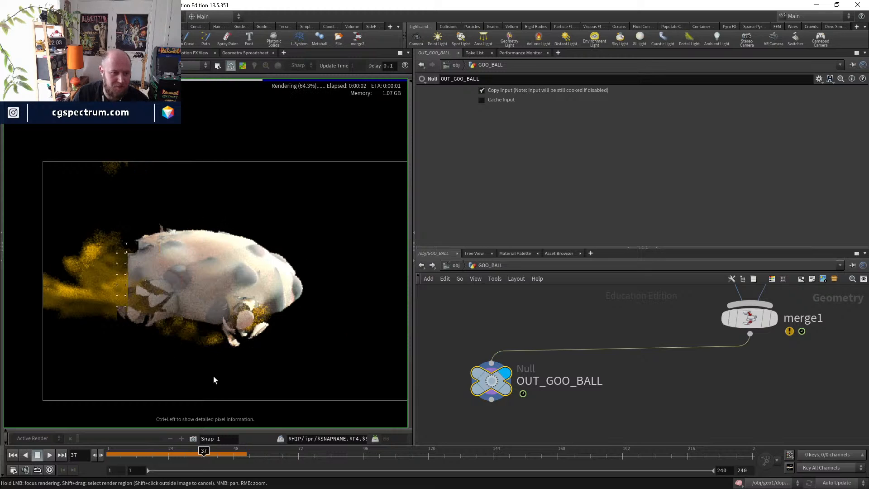
pyautogui.scroll(5, 106, 265)
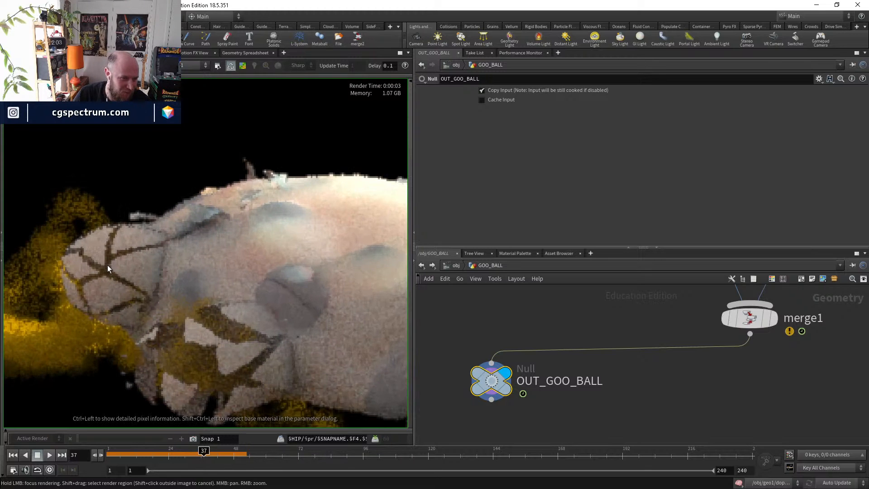
pyautogui.scroll(-2, 170, 251)
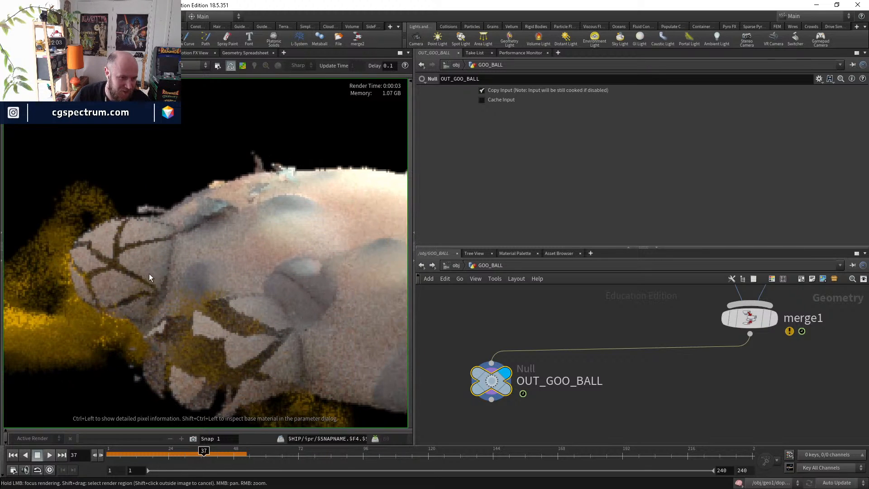
pyautogui.click(200, 457)
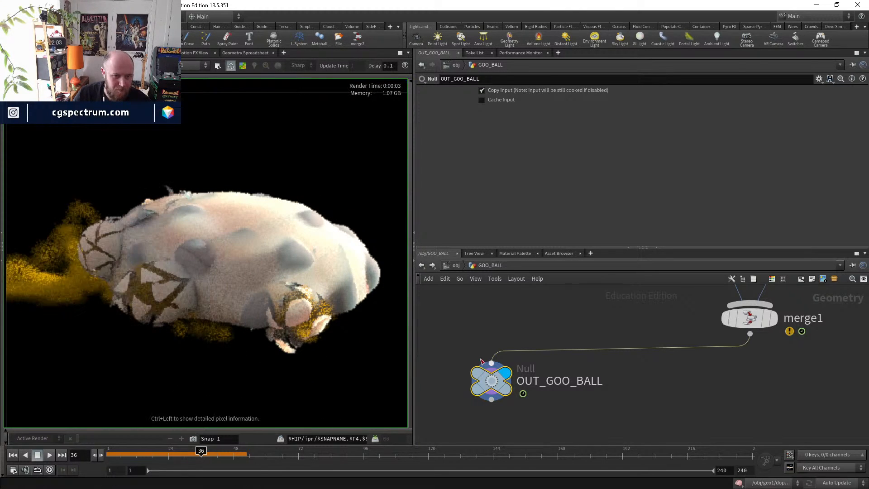
# - Rewire merge1 in the GOO_BALL network to take convertvdb2 instead of merge2
pyautogui.scroll(-5, 687, 360)
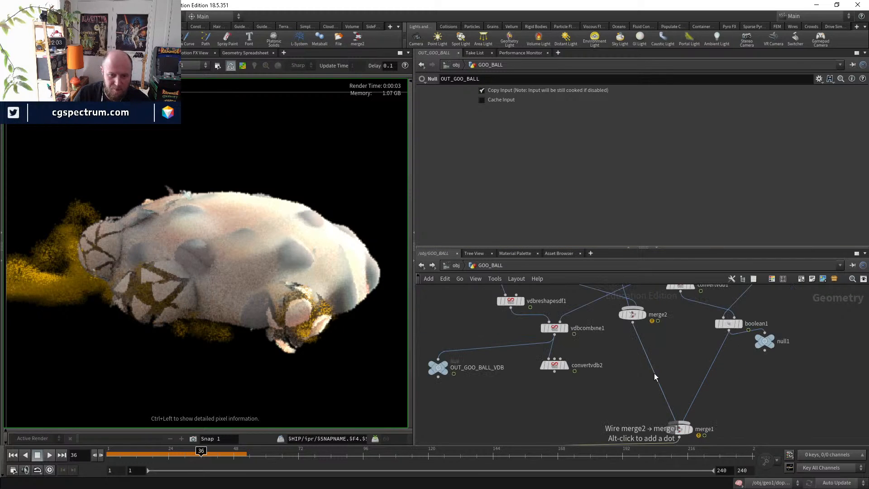
pyautogui.moveTo(654, 373); pyautogui.dragTo(616, 390)
pyautogui.moveTo(616, 390); pyautogui.dragTo(613, 409, button='middle')
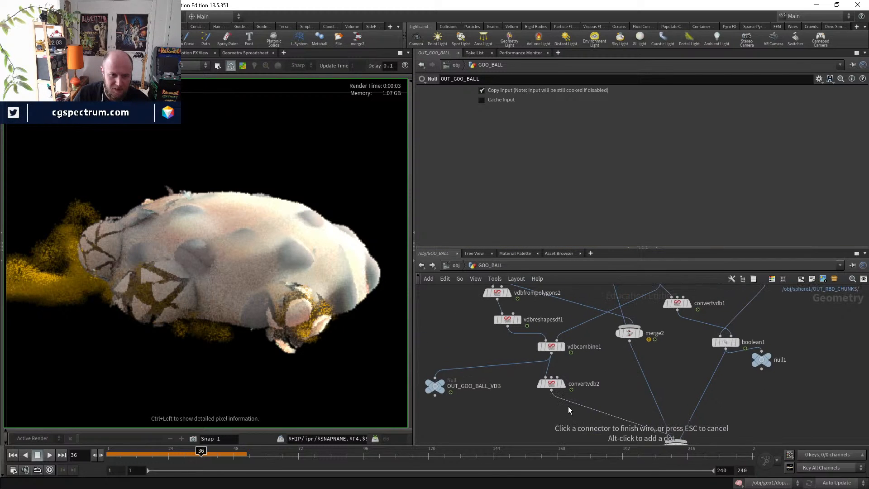
pyautogui.click(569, 406)
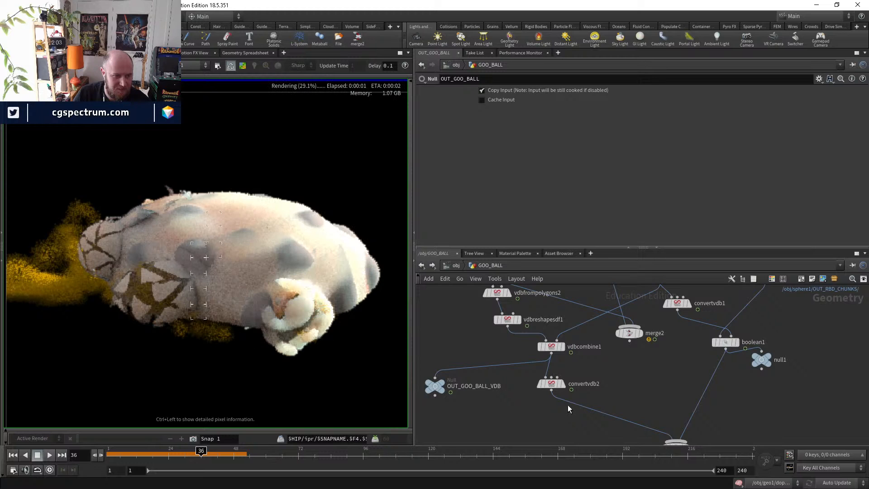
# - Lower the dilate offset of vdbreshapesdf1, trying 0.3 and settling on 0.4
pyautogui.moveTo(520, 327); pyautogui.dragTo(561, 368, button='middle')
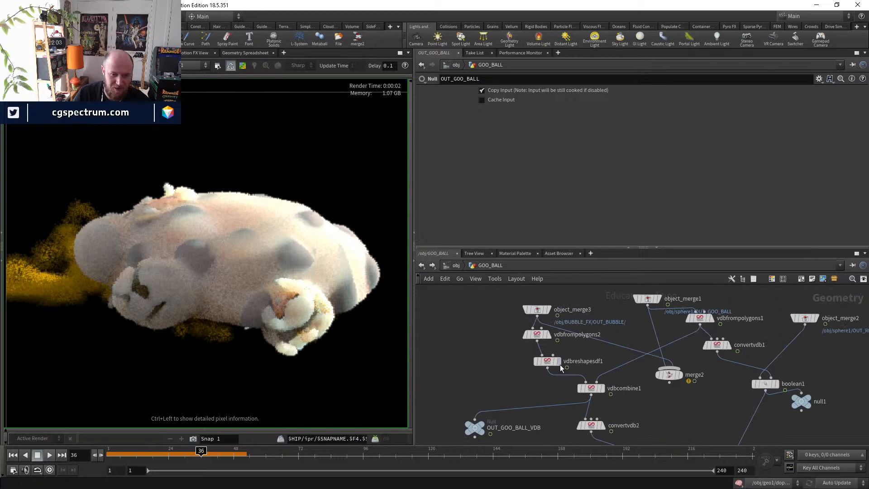
pyautogui.scroll(4, 561, 368)
pyautogui.click(547, 361)
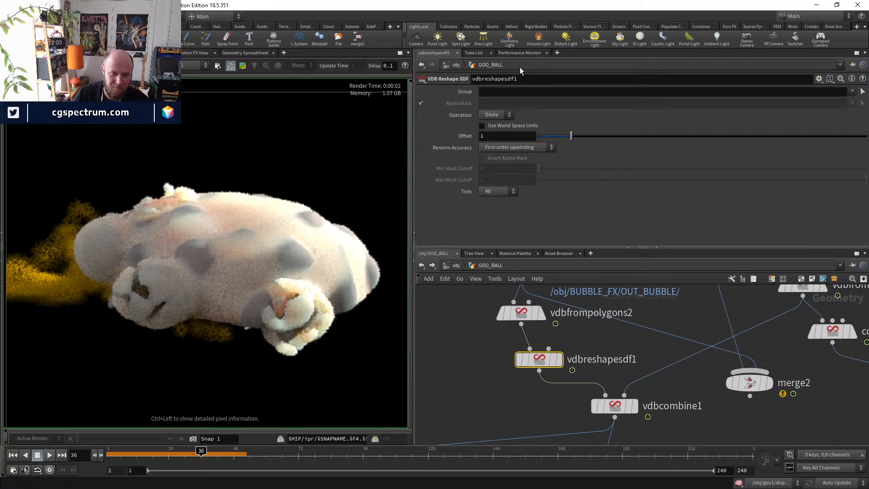
pyautogui.click(508, 135)
pyautogui.write('.5')
pyautogui.press('Return')
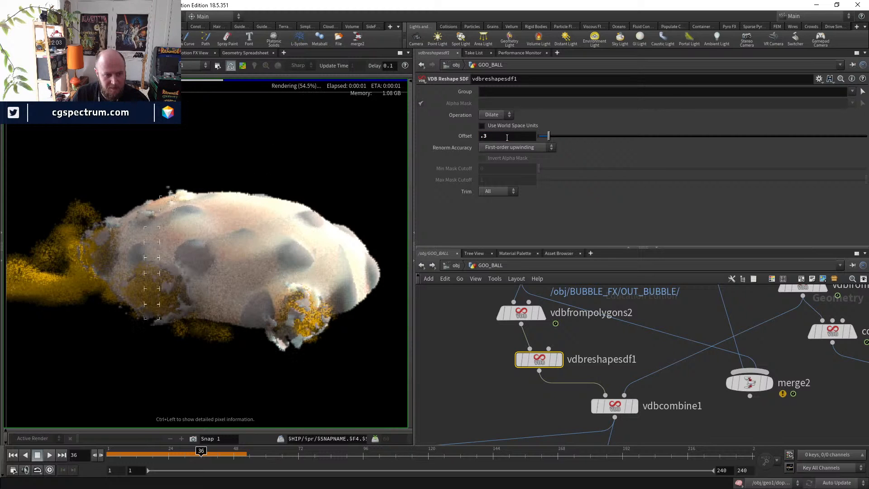
pyautogui.click(507, 137)
pyautogui.press('BackSpace')
pyautogui.write('4')
pyautogui.press('Return')
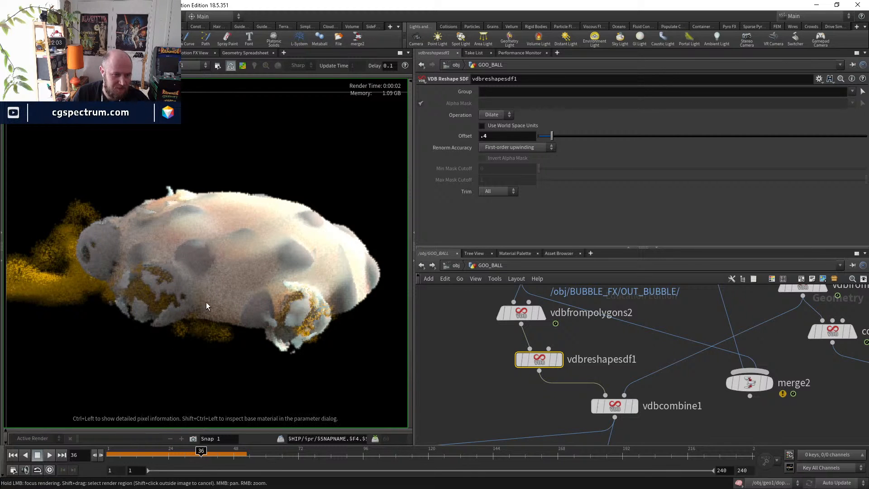
# - Examine the rendered bubbles up close at frame 36 and follow the node chain down to OUT_GOO_BALL
pyautogui.scroll(5, 83, 238)
pyautogui.scroll(-2, 101, 241)
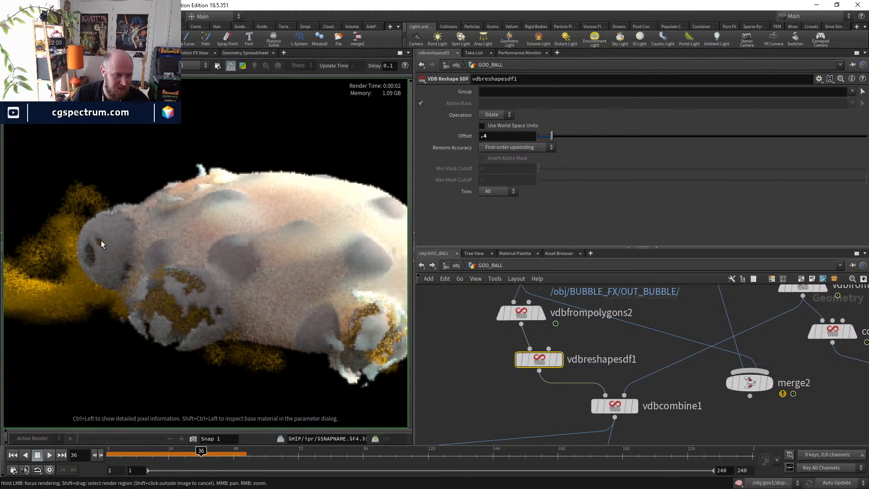
pyautogui.moveTo(542, 402); pyautogui.dragTo(502, 356, button='middle')
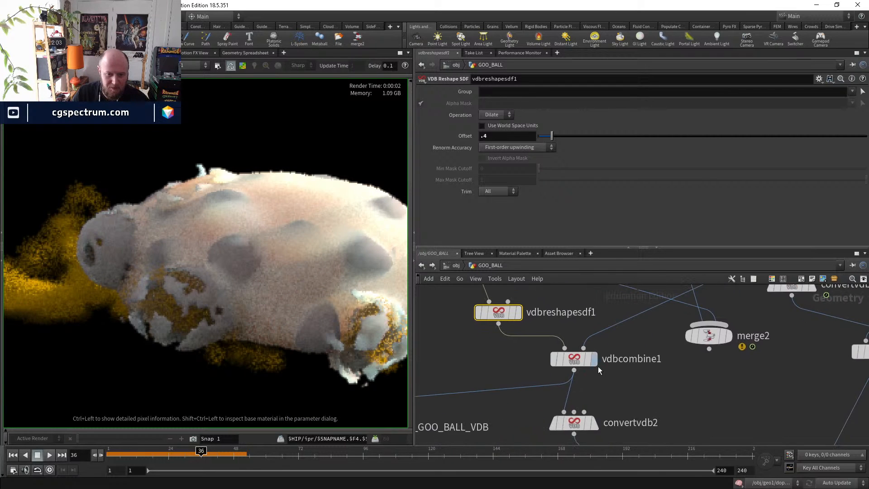
pyautogui.moveTo(599, 439); pyautogui.dragTo(566, 367, button='middle')
pyautogui.scroll(-3, 590, 361)
pyautogui.scroll(-2, 272, 258)
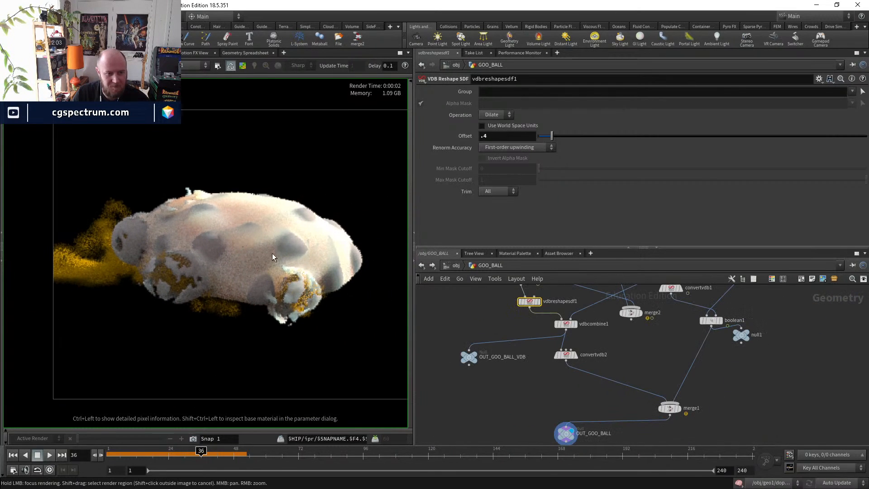
pyautogui.moveTo(583, 386); pyautogui.dragTo(565, 347, button='middle')
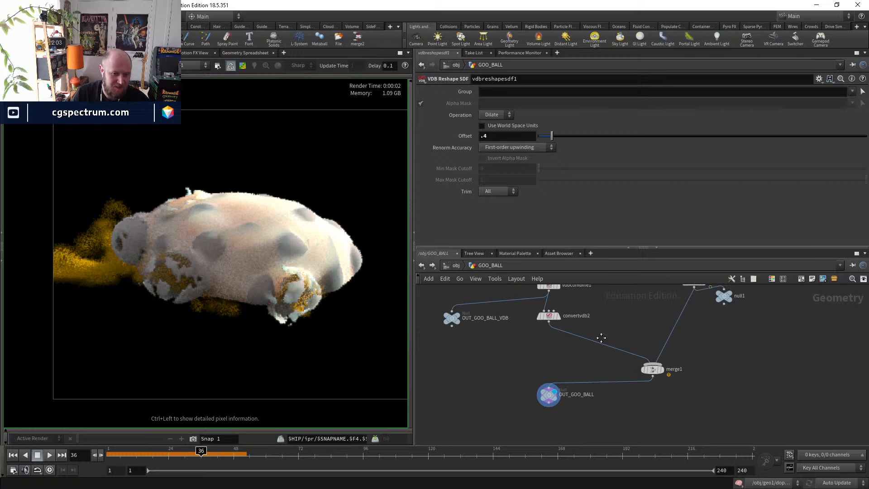
# - In the out network, move SLIME from the excluded objects to the candidate objects of mantra_ipr
pyautogui.click(456, 266)
pyautogui.click(462, 296)
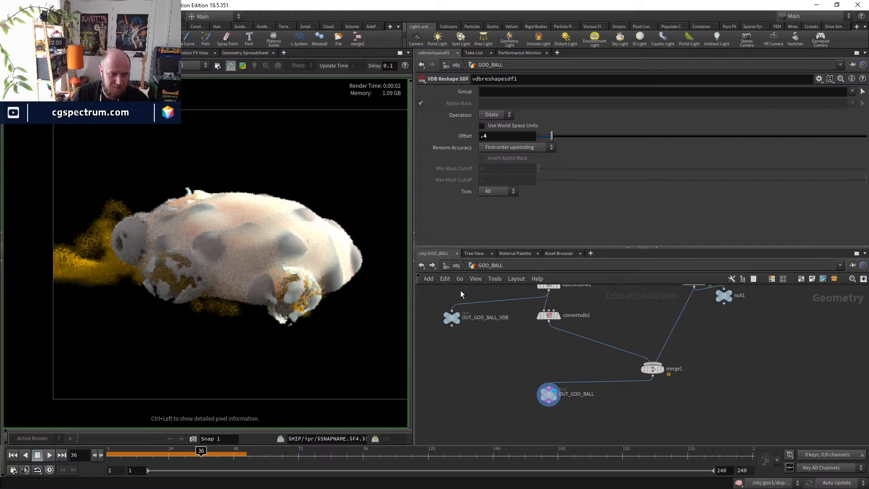
pyautogui.click(452, 267)
pyautogui.click(653, 366)
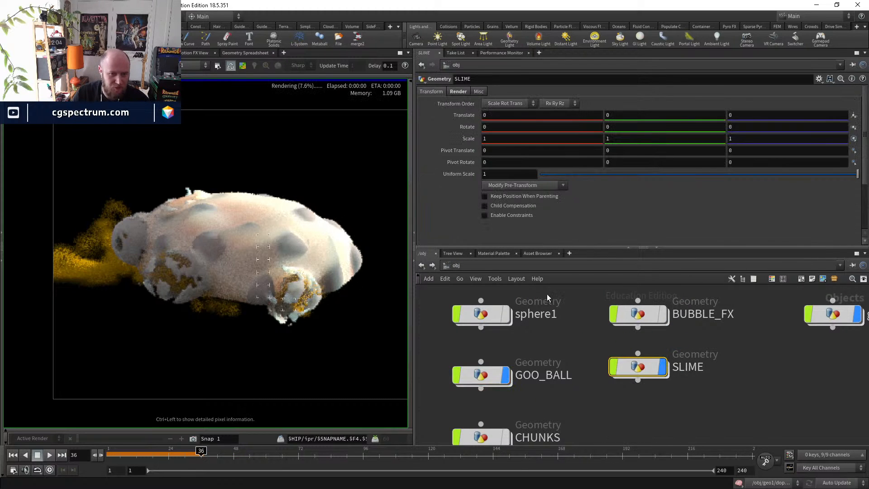
pyautogui.click(502, 268)
pyautogui.click(517, 327)
pyautogui.click(498, 266)
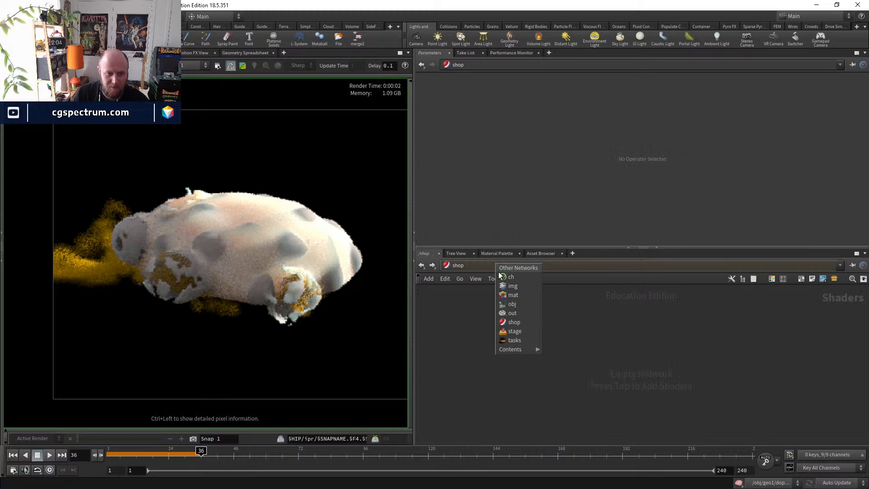
pyautogui.click(513, 314)
pyautogui.click(513, 171)
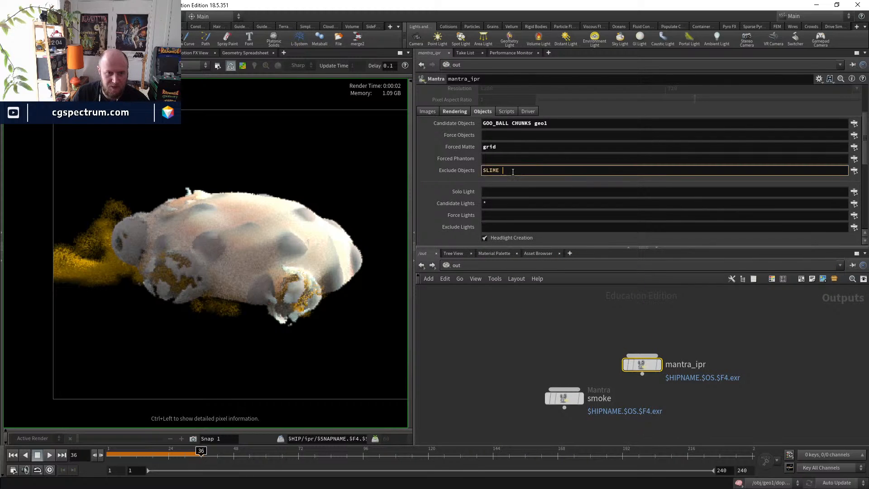
pyautogui.click(629, 123)
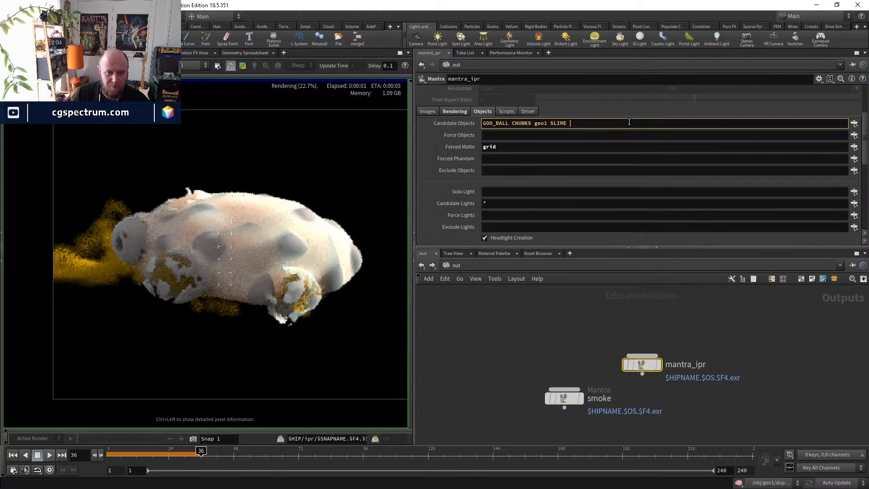
pyautogui.press('Return')
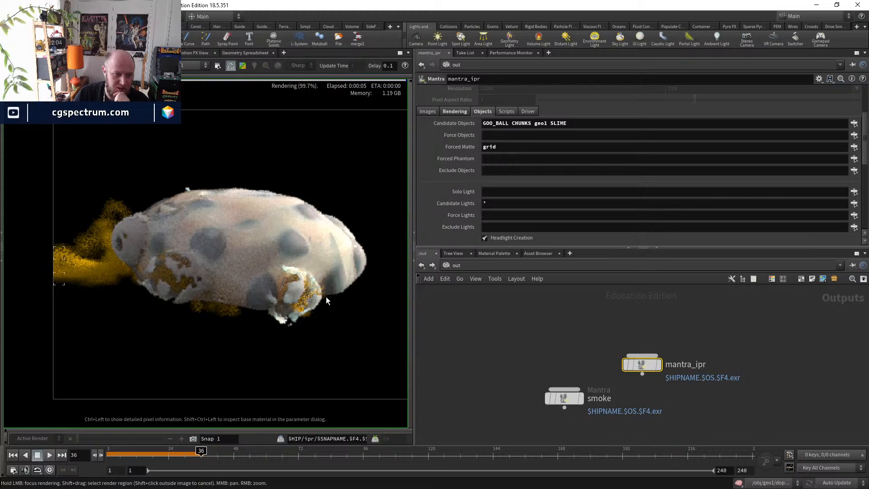
# - Inspect the slime-coated render up close, and turn on the display of the CHUNKS object at the obj level
pyautogui.scroll(3, 276, 297)
pyautogui.moveTo(274, 297); pyautogui.dragTo(399, 370, button='middle')
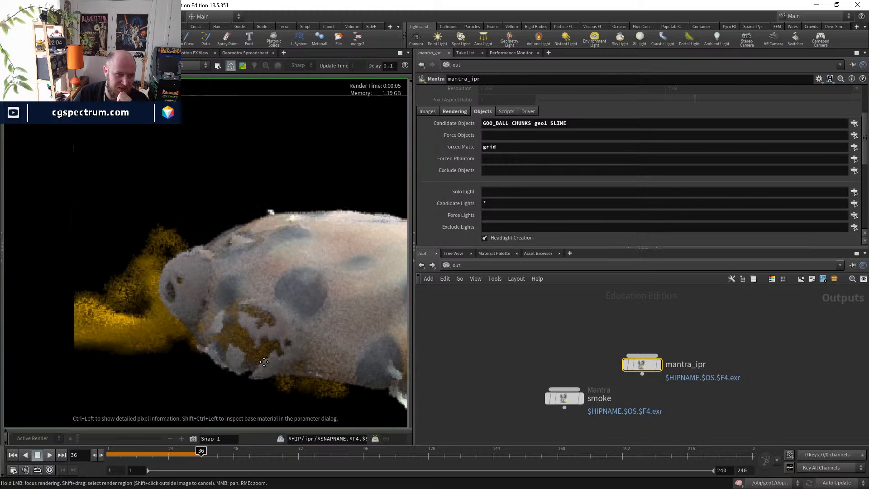
pyautogui.scroll(1, 279, 343)
pyautogui.moveTo(279, 343); pyautogui.dragTo(183, 295, button='middle')
pyautogui.scroll(-4, 162, 329)
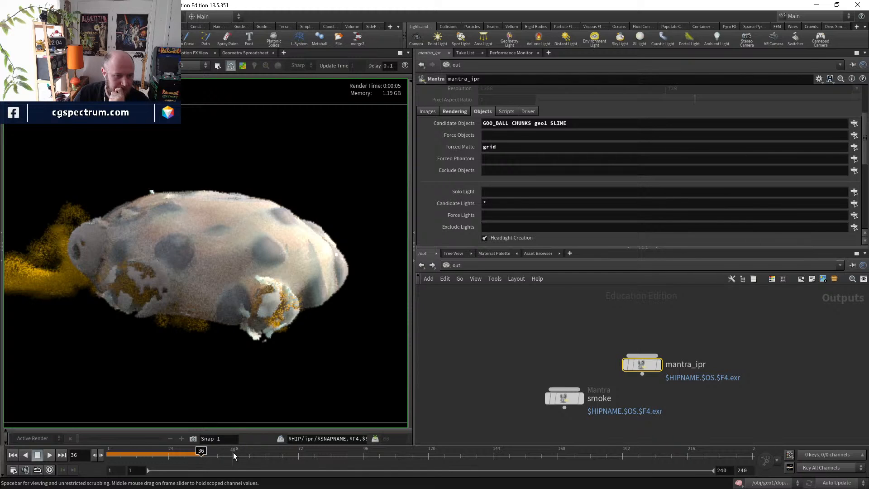
pyautogui.click(460, 278)
pyautogui.click(474, 313)
pyautogui.scroll(3, 559, 357)
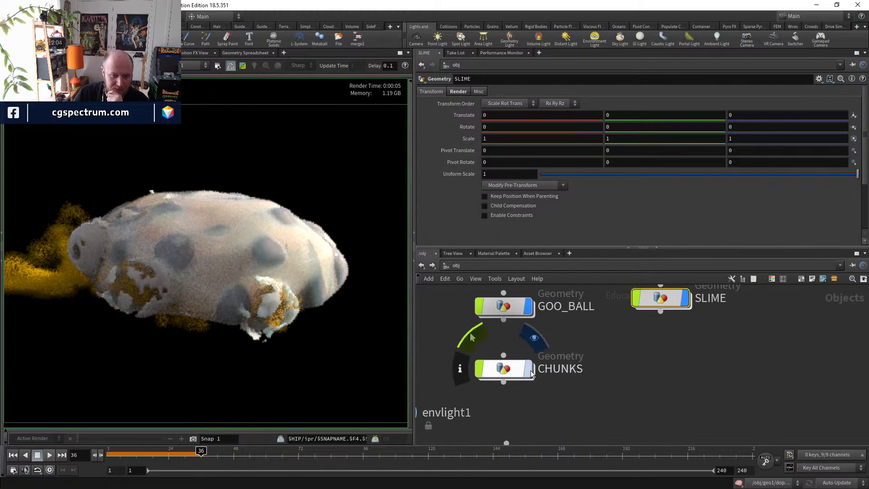
pyautogui.doubleClick(504, 369)
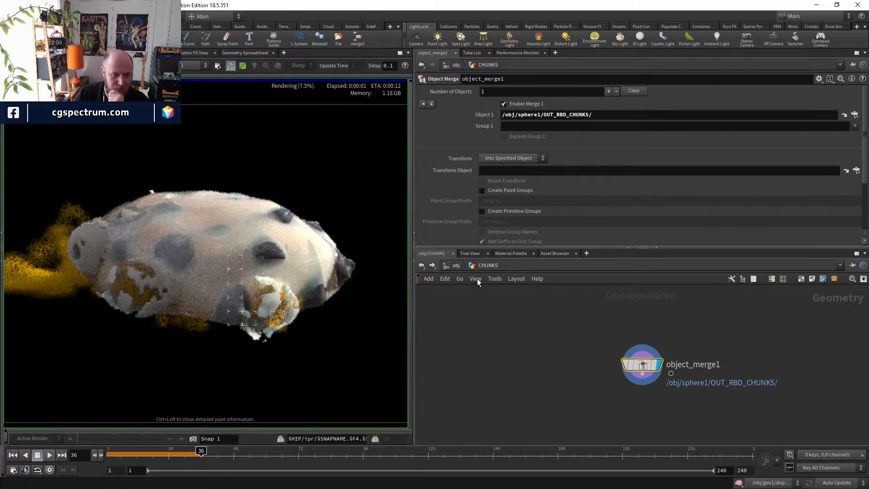
pyautogui.click(456, 265)
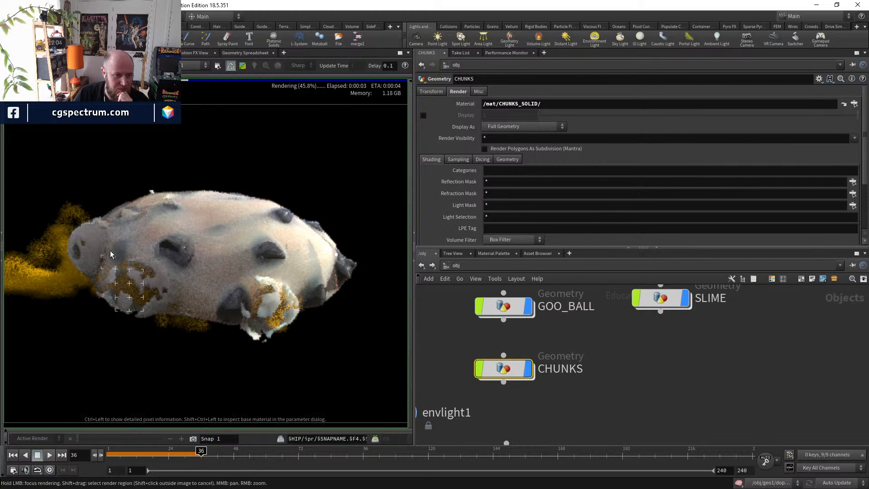
# - Render frame 55 and examine the goo ball, chunks and smoke both in full frame and up close
pyautogui.scroll(-2, 89, 222)
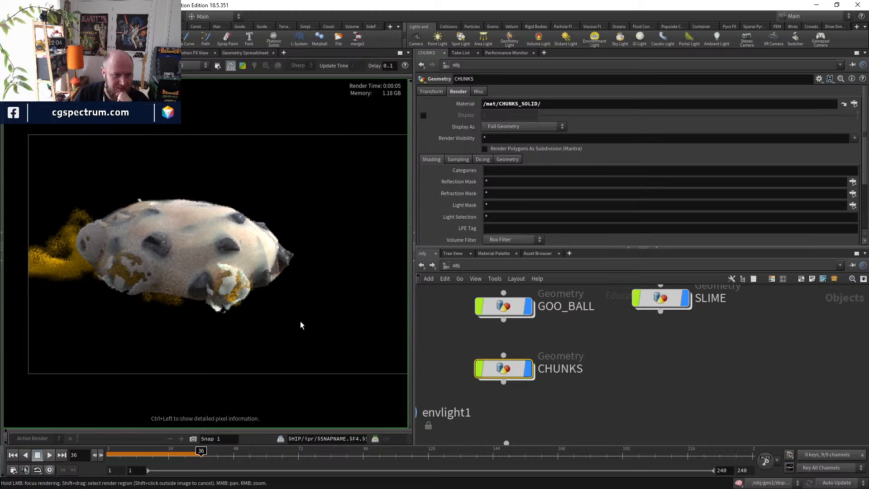
pyautogui.click(252, 454)
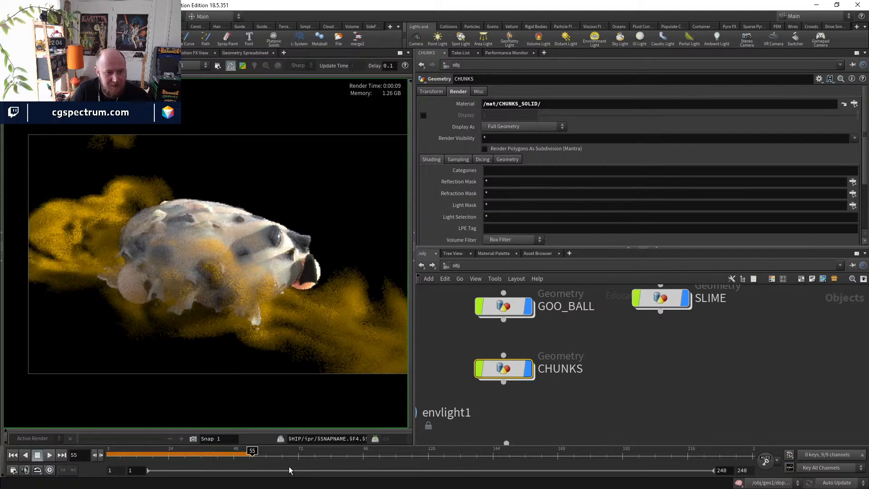
pyautogui.scroll(-3, 279, 339)
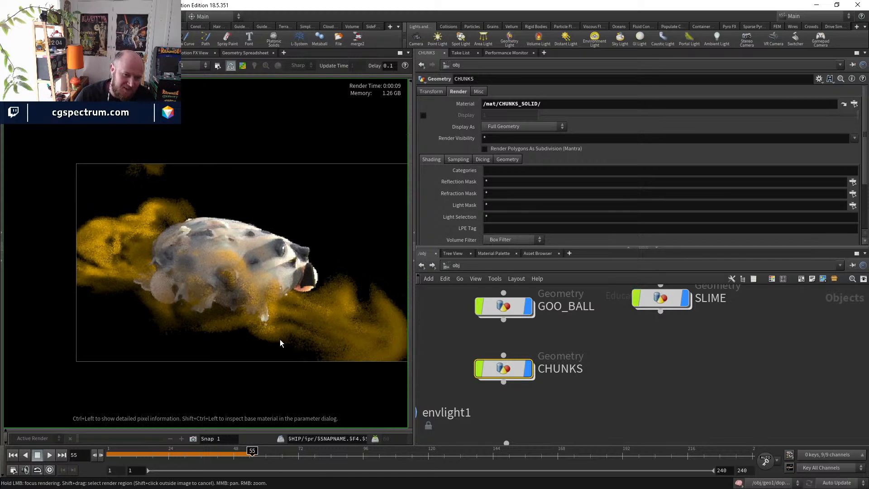
pyautogui.scroll(-1, 294, 322)
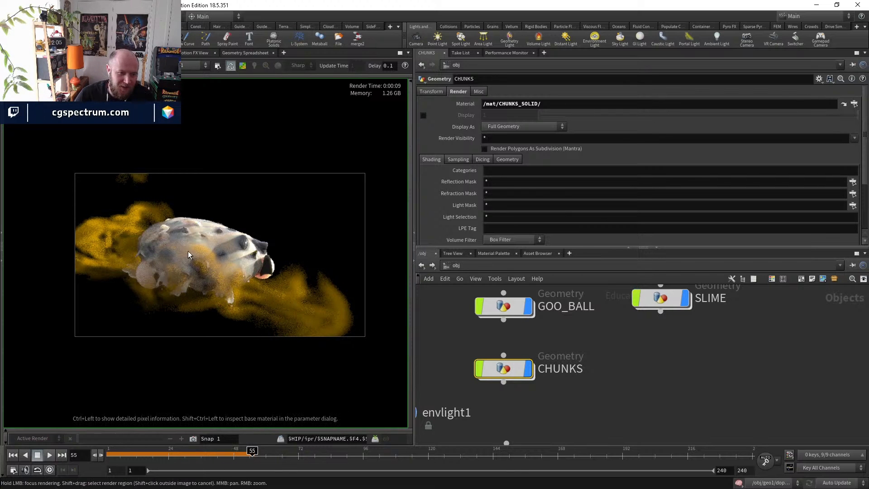
pyautogui.scroll(5, 269, 273)
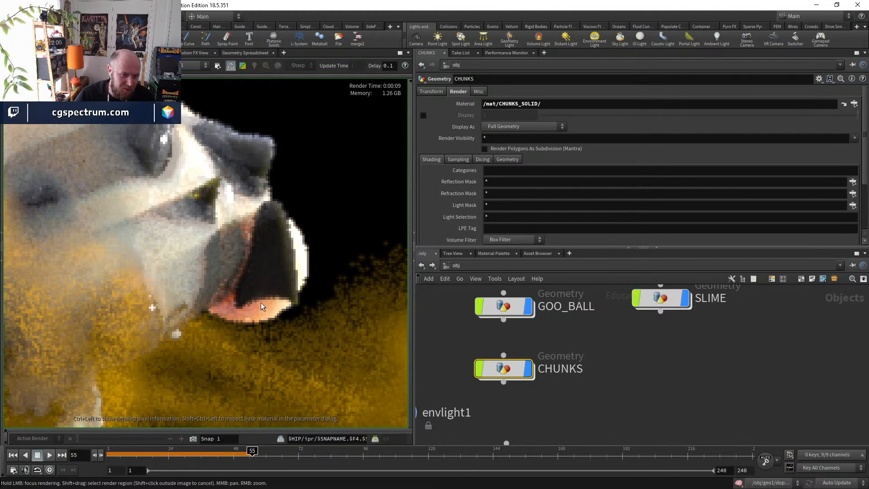
pyautogui.scroll(-6, 261, 307)
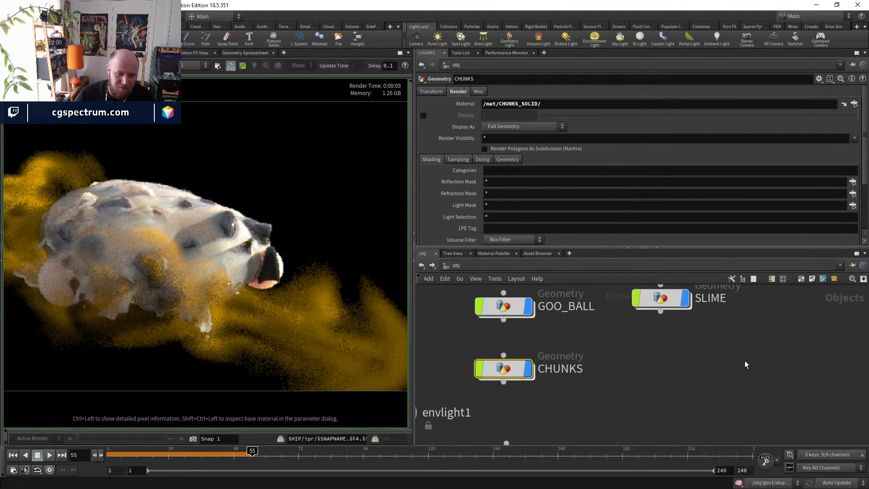
# - Hide the geo1 smoke object at the obj level
pyautogui.scroll(-3, 745, 365)
pyautogui.moveTo(743, 363); pyautogui.dragTo(642, 424, button='middle')
pyautogui.scroll(2, 689, 371)
pyautogui.click(740, 351)
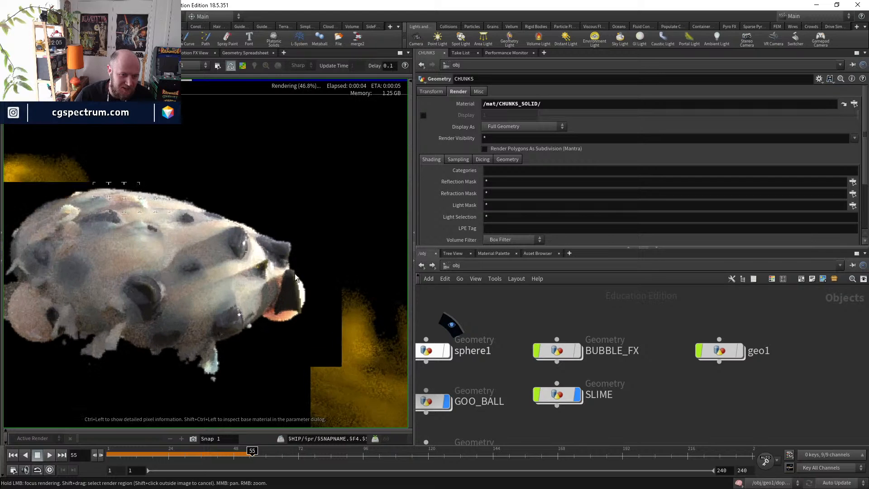
# - Examine the render without smoke at frames 76 and 87, checking the slime drips, chunks and trailing edge
pyautogui.click(310, 457)
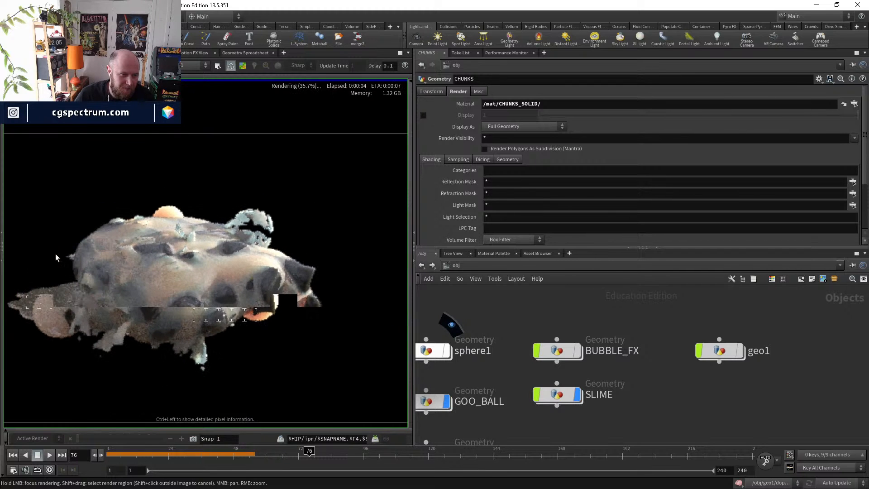
pyautogui.scroll(3, 199, 344)
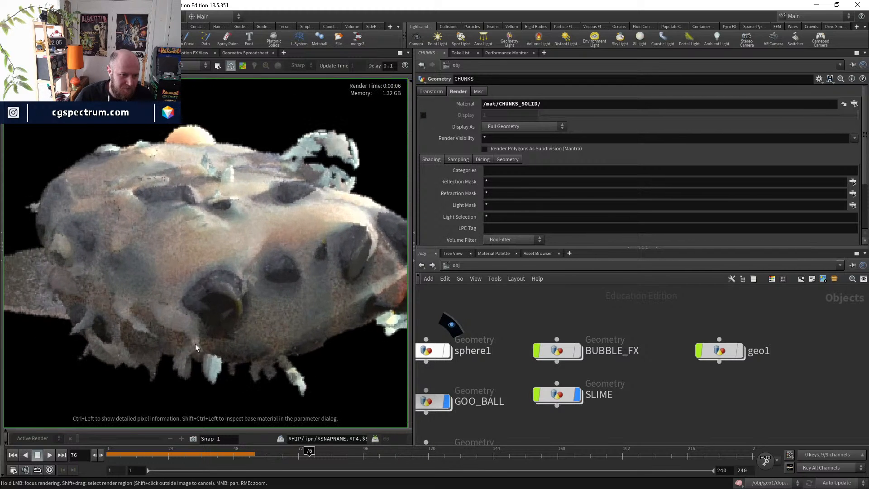
pyautogui.scroll(-3, 317, 362)
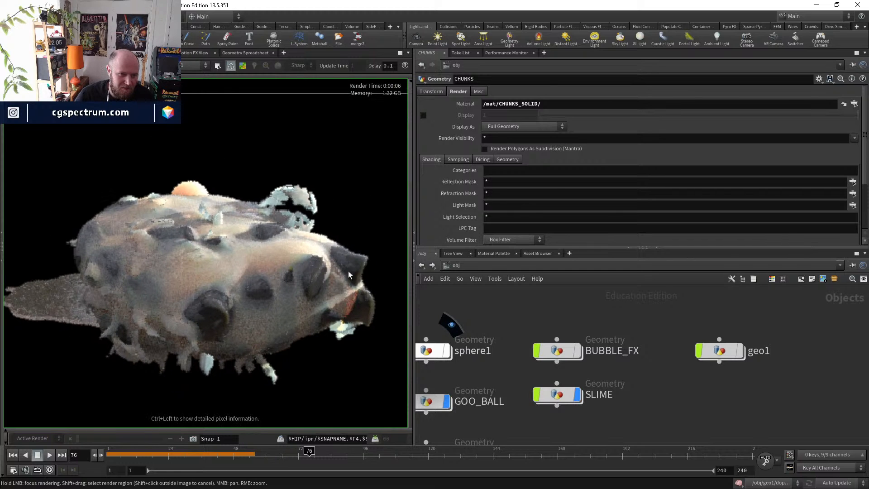
pyautogui.press('h')
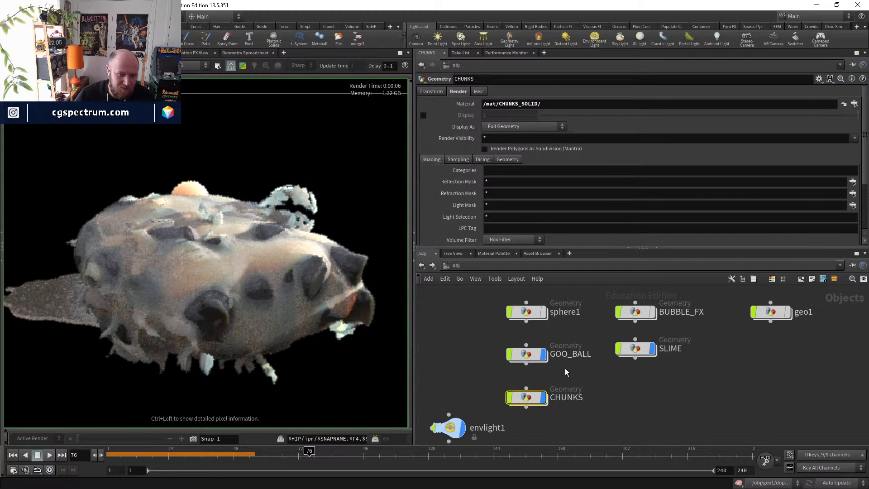
pyautogui.click(338, 454)
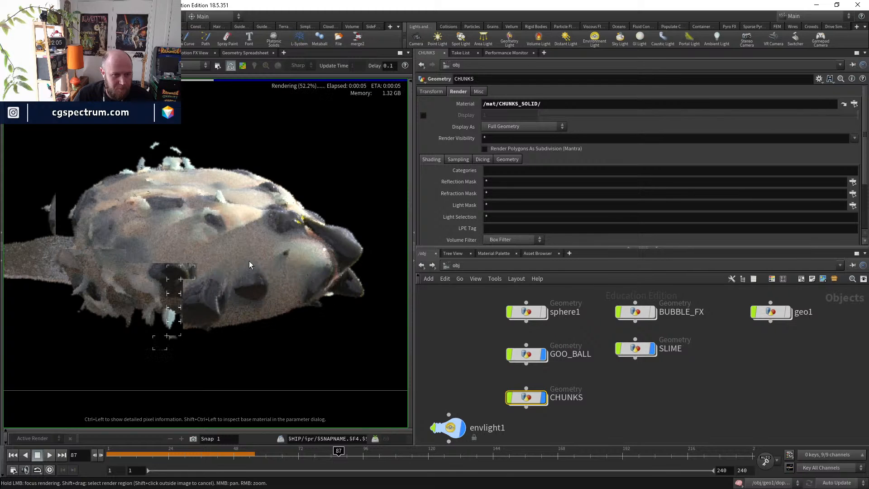
pyautogui.moveTo(146, 287); pyautogui.dragTo(235, 304, button='middle')
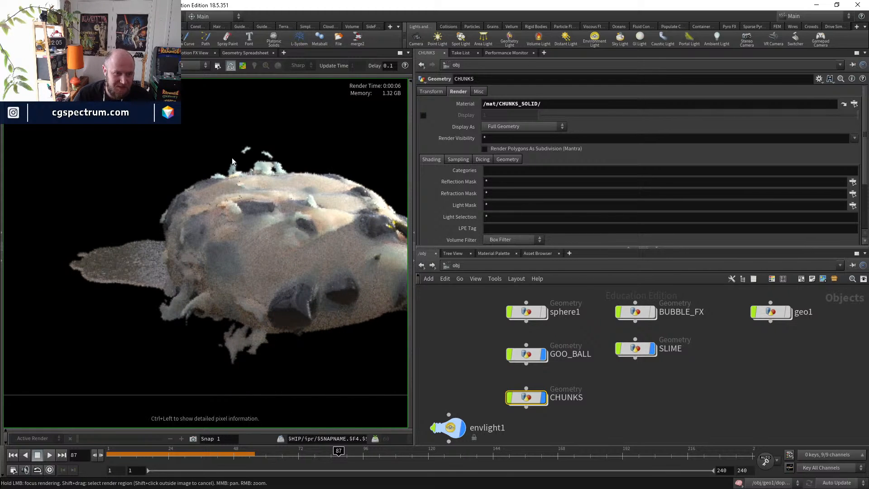
# - Bypass the blast4 node below attribtransfer1 inside the BUBBLE_FX network
pyautogui.moveTo(330, 267); pyautogui.dragTo(256, 249, button='middle')
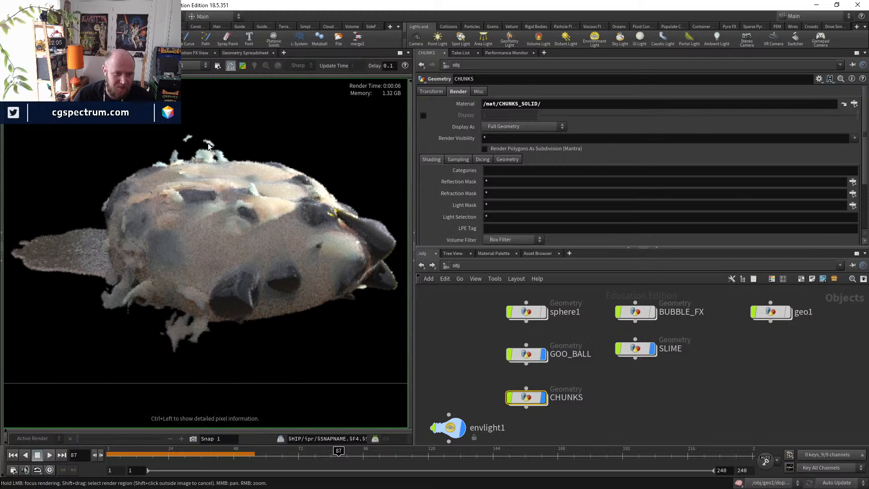
pyautogui.doubleClick(621, 311)
pyautogui.moveTo(658, 442); pyautogui.dragTo(603, 272, button='middle')
pyautogui.moveTo(602, 343); pyautogui.dragTo(592, 227, button='middle')
pyautogui.moveTo(621, 354); pyautogui.dragTo(619, 268, button='middle')
pyautogui.moveTo(558, 429); pyautogui.dragTo(551, 353, button='middle')
pyautogui.scroll(3, 551, 354)
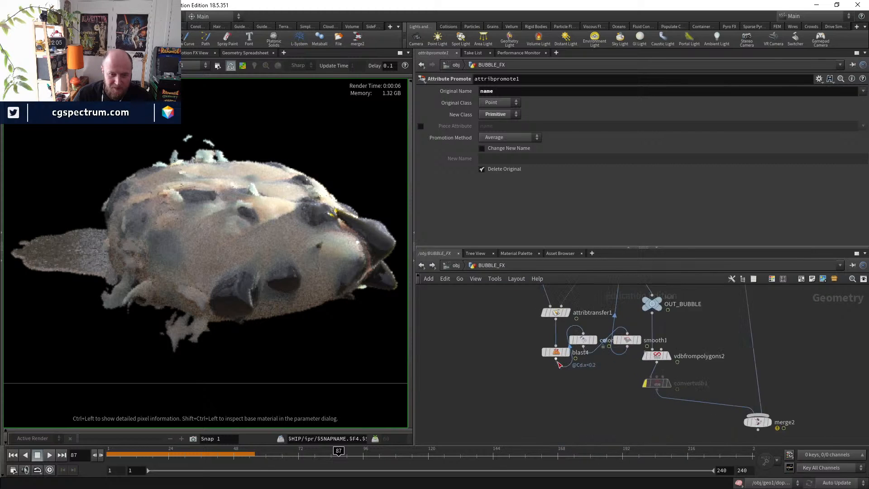
pyautogui.click(542, 350)
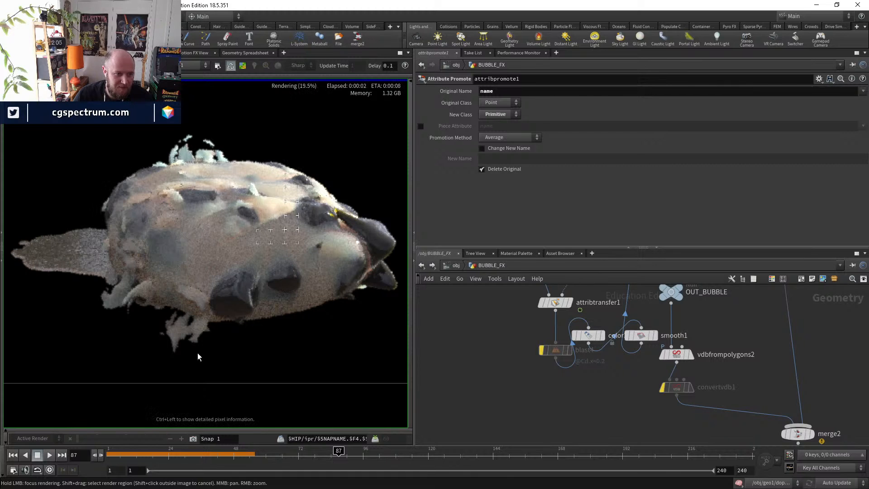
# - Examine the goo ball render at frame 87 with the blast bypassed, and render frame 119 in full frame
pyautogui.moveTo(377, 289); pyautogui.dragTo(308, 300, button='middle')
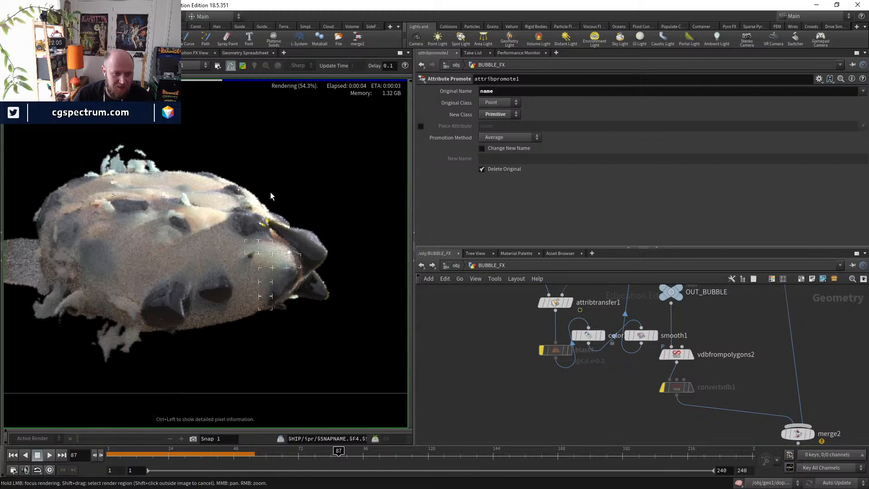
pyautogui.scroll(-2, 244, 186)
pyautogui.moveTo(205, 162); pyautogui.dragTo(232, 182, button='middle')
pyautogui.click(425, 457)
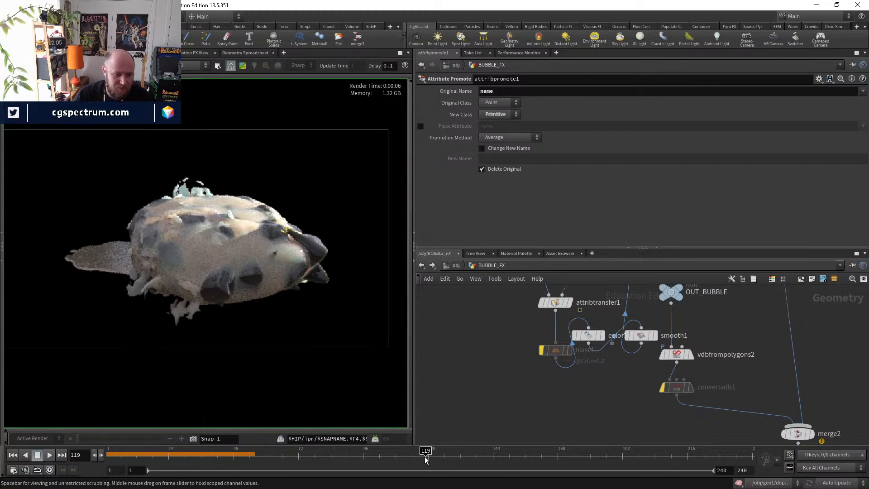
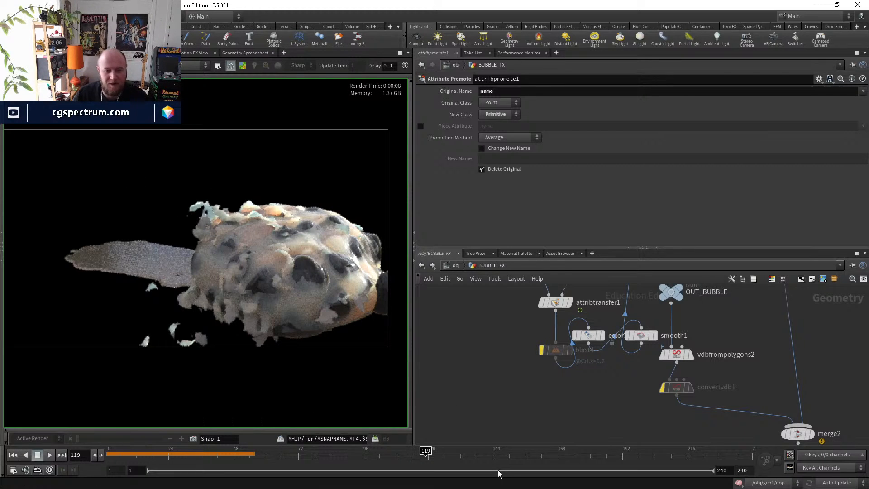
# - Render frame 144 and inspect the top and surface of the goo ball up close
pyautogui.click(492, 456)
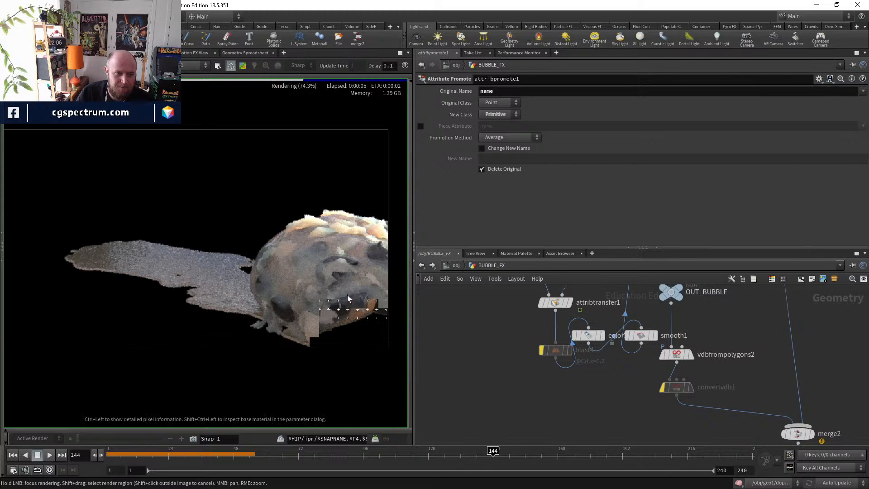
pyautogui.scroll(3, 352, 273)
pyautogui.moveTo(314, 186); pyautogui.dragTo(260, 216, button='middle')
pyautogui.scroll(3, 358, 241)
pyautogui.scroll(-5, 222, 210)
pyautogui.scroll(2, 287, 179)
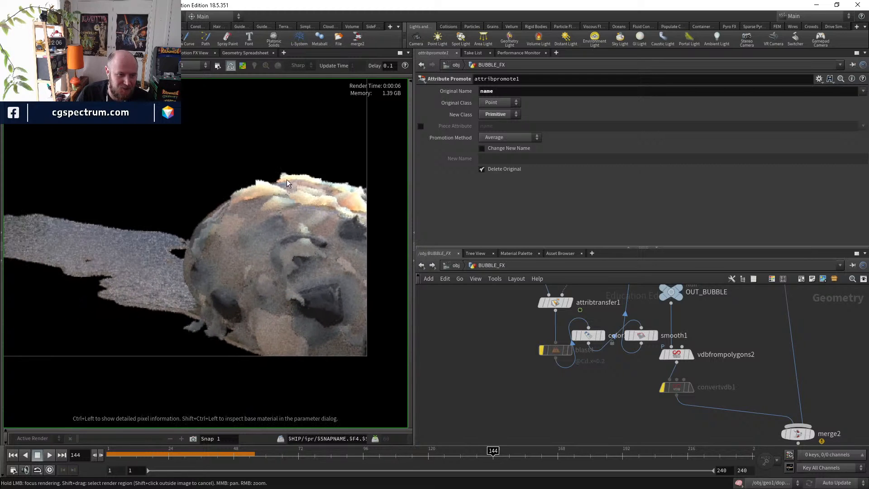
pyautogui.scroll(-6, 285, 245)
# - Render frame 49 and check the goo ball in full frame
pyautogui.click(235, 454)
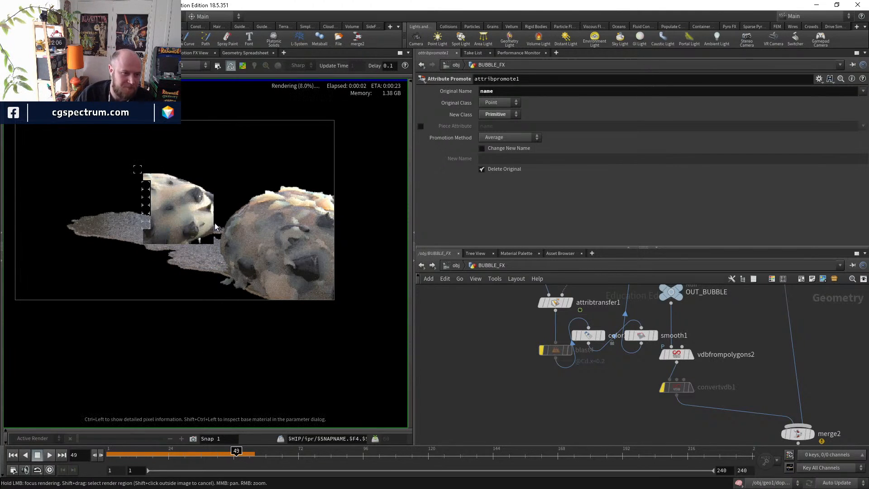
pyautogui.scroll(-1, 168, 168)
pyautogui.moveTo(168, 167); pyautogui.dragTo(202, 188, button='middle')
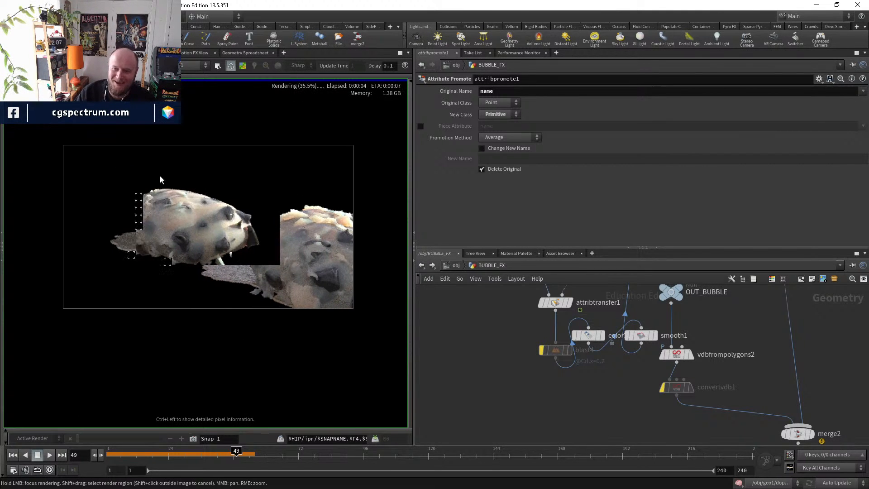